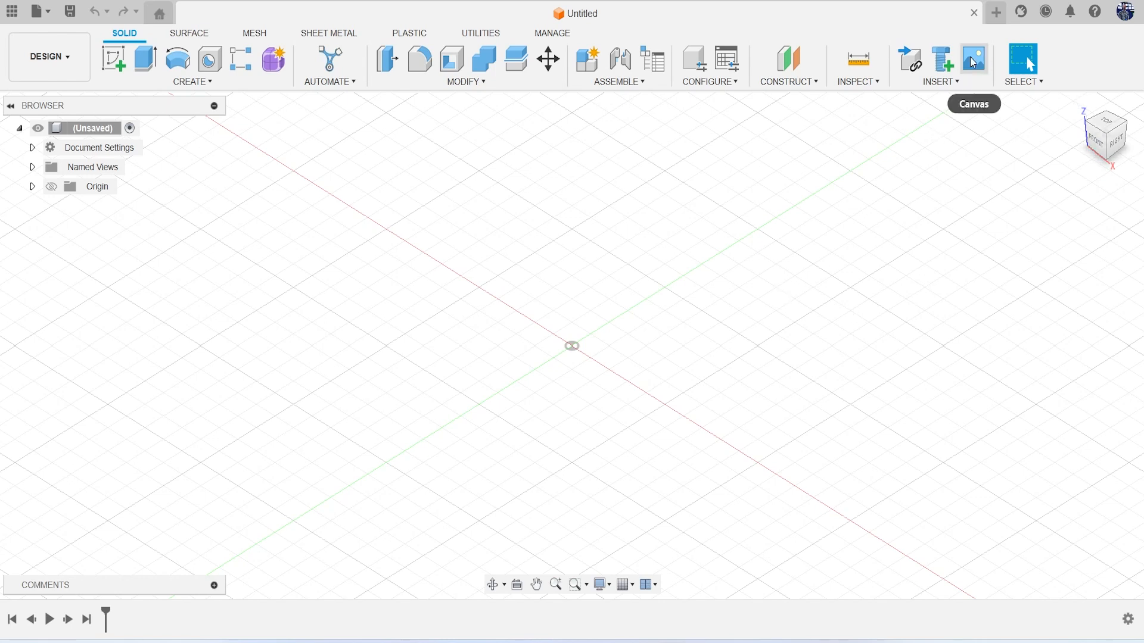
# Insert the chair front image from the desktop reference images folder as a canvas on the XZ plane
pyautogui.click(954, 80)
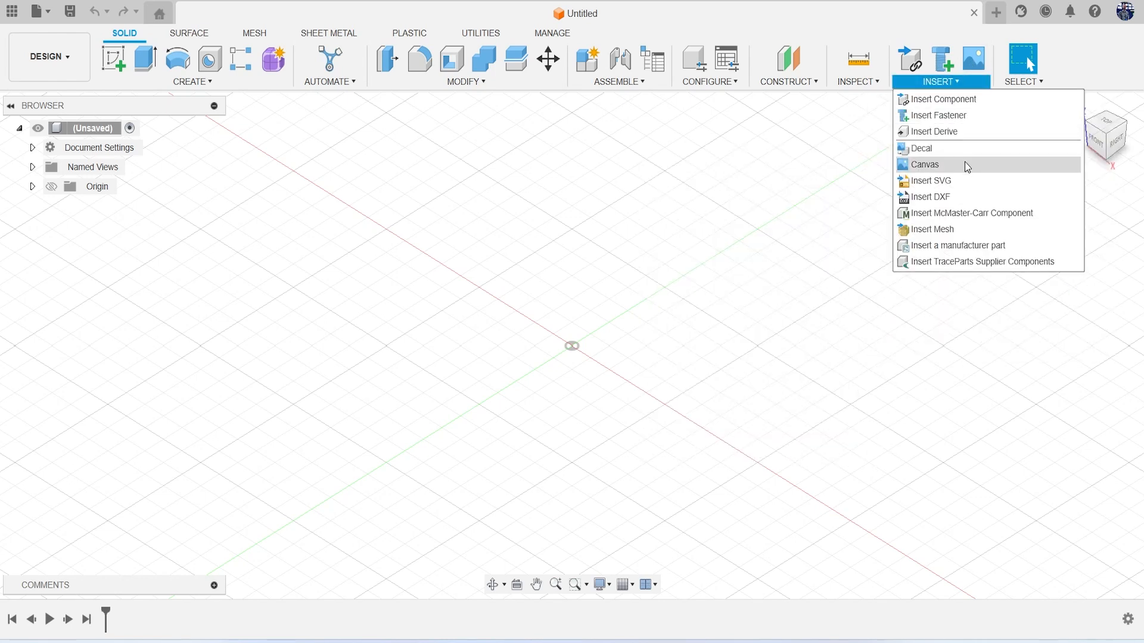
pyautogui.click(964, 51)
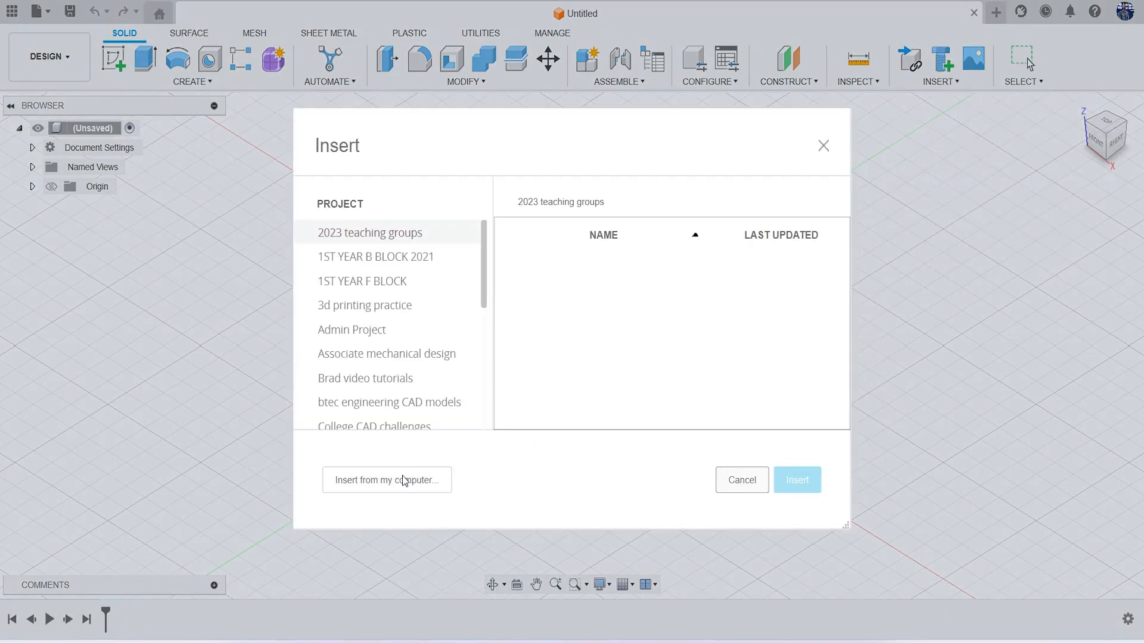
pyautogui.click(401, 477)
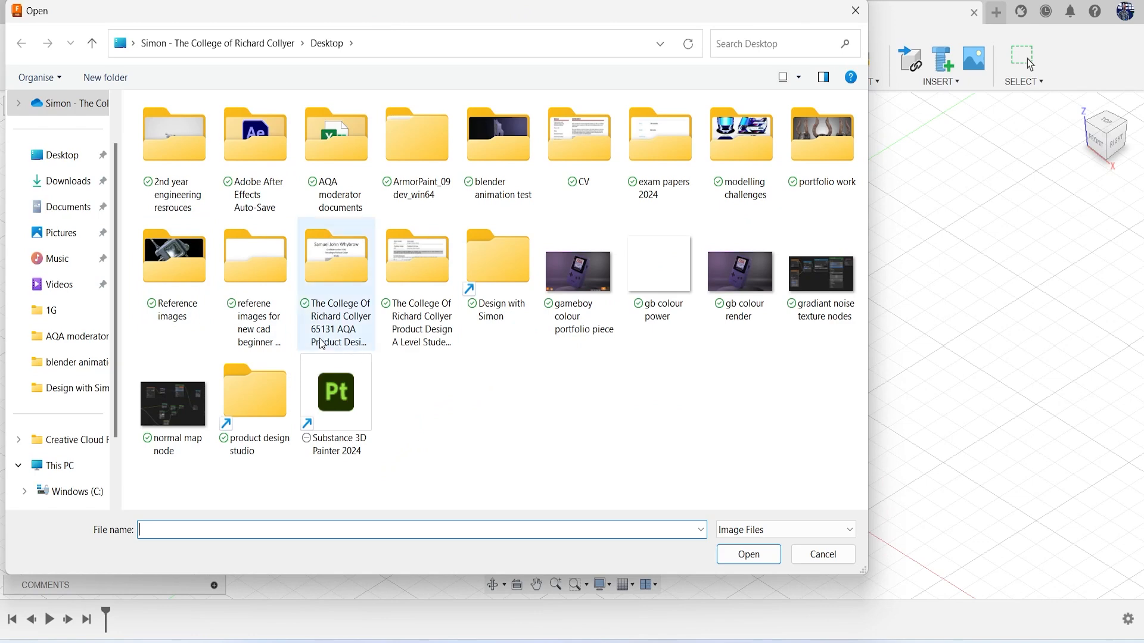
pyautogui.doubleClick(255, 269)
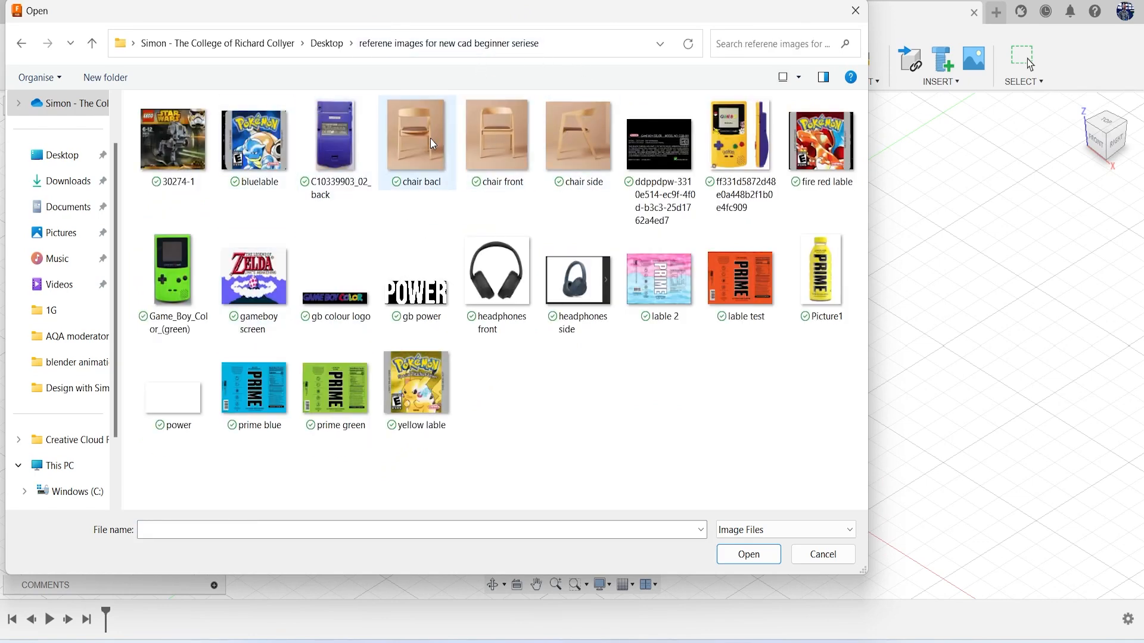
pyautogui.doubleClick(488, 138)
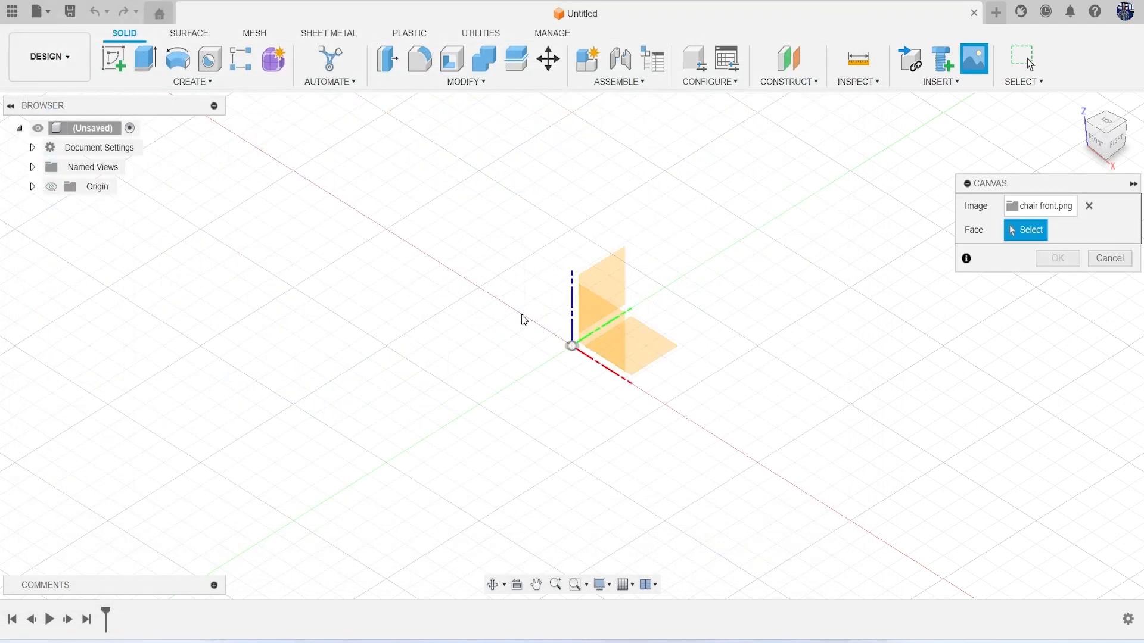
pyautogui.click(581, 319)
# Scale the chair front canvas uniformly in its plane by 10 and accept the placement
pyautogui.click(1094, 145)
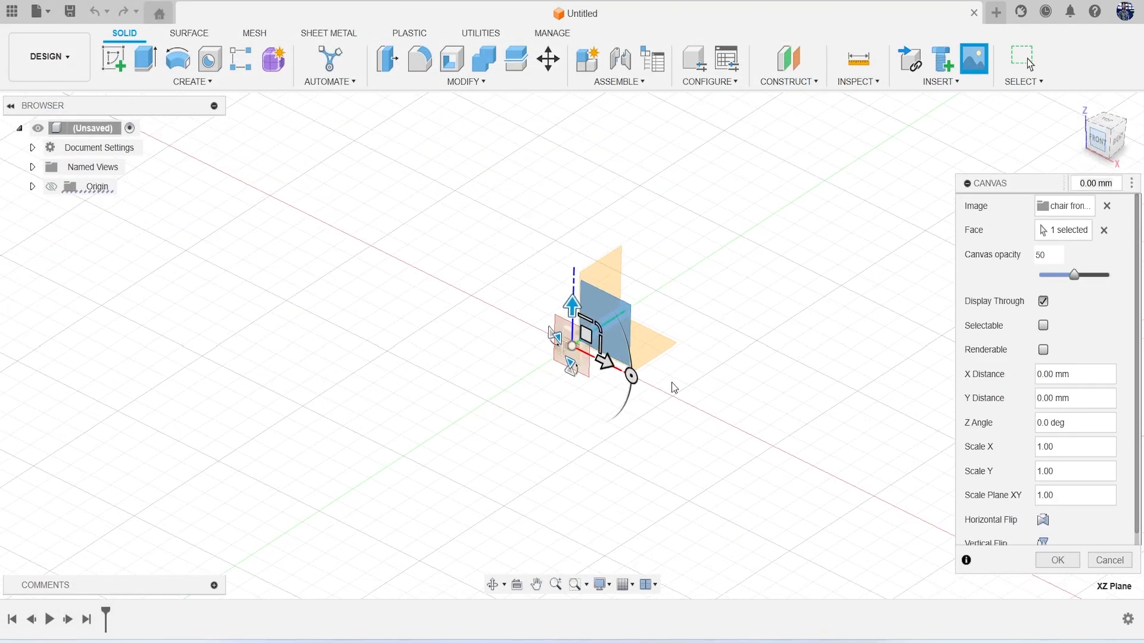
pyautogui.moveTo(604, 318); pyautogui.dragTo(644, 296)
pyautogui.write('10')
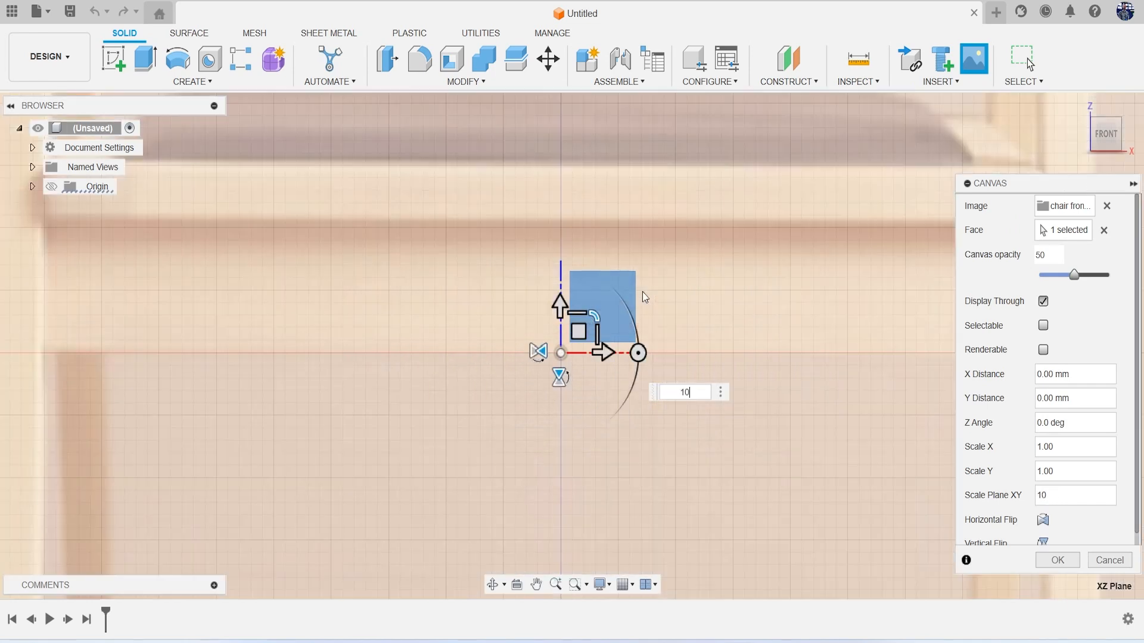
pyautogui.scroll(-5, 677, 324)
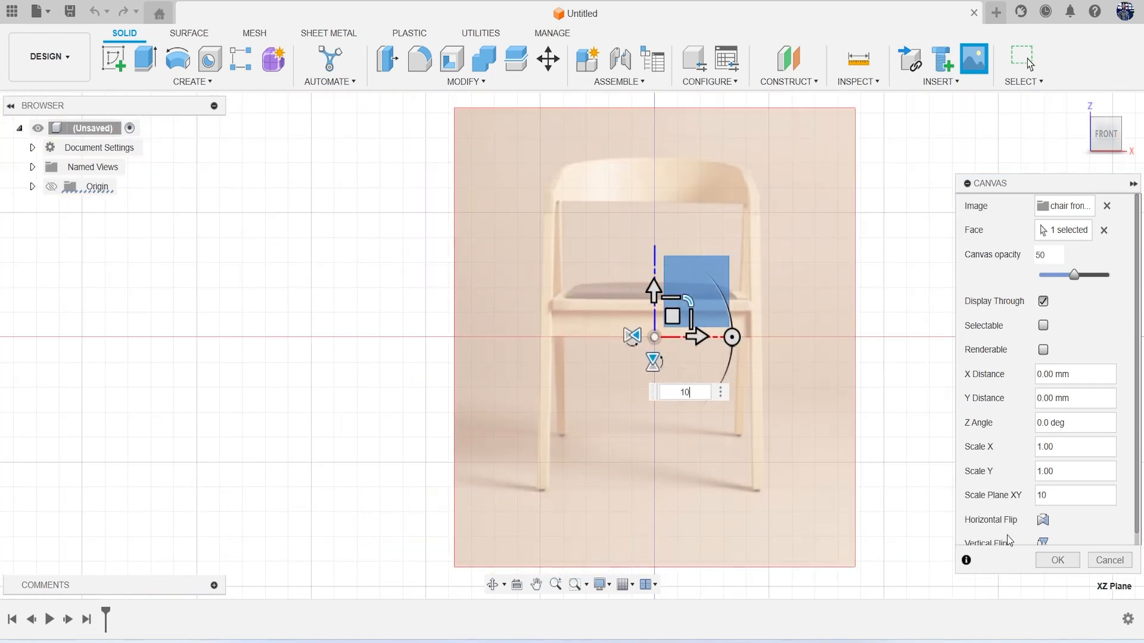
pyautogui.click(1056, 560)
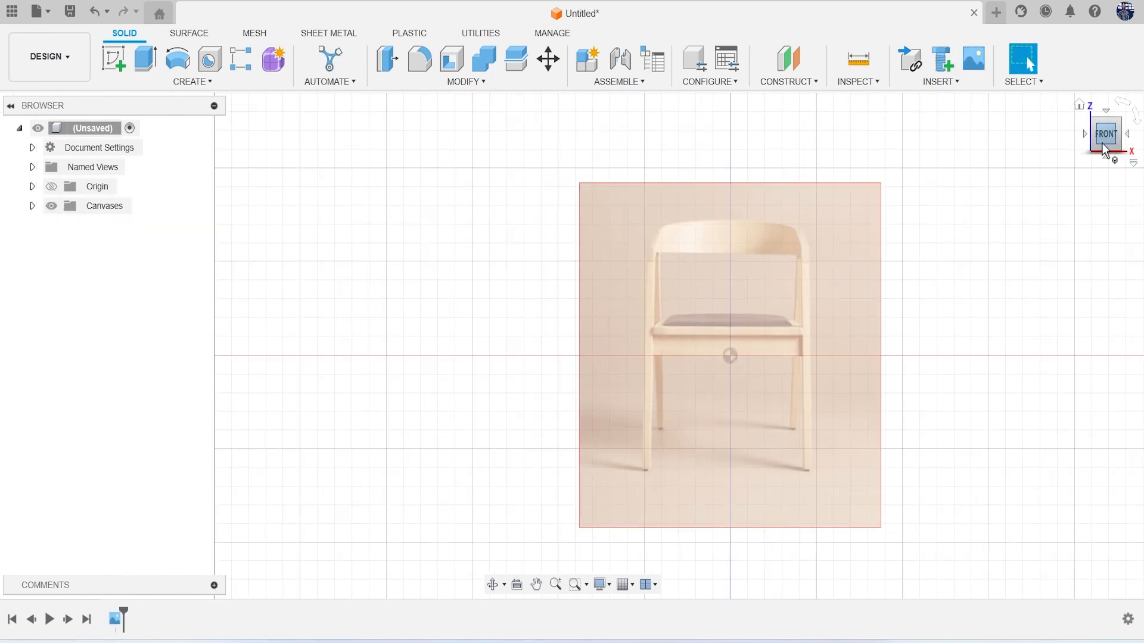
# Switch to the right view and load the chair side image from the computer for a second canvas
pyautogui.click(1106, 149)
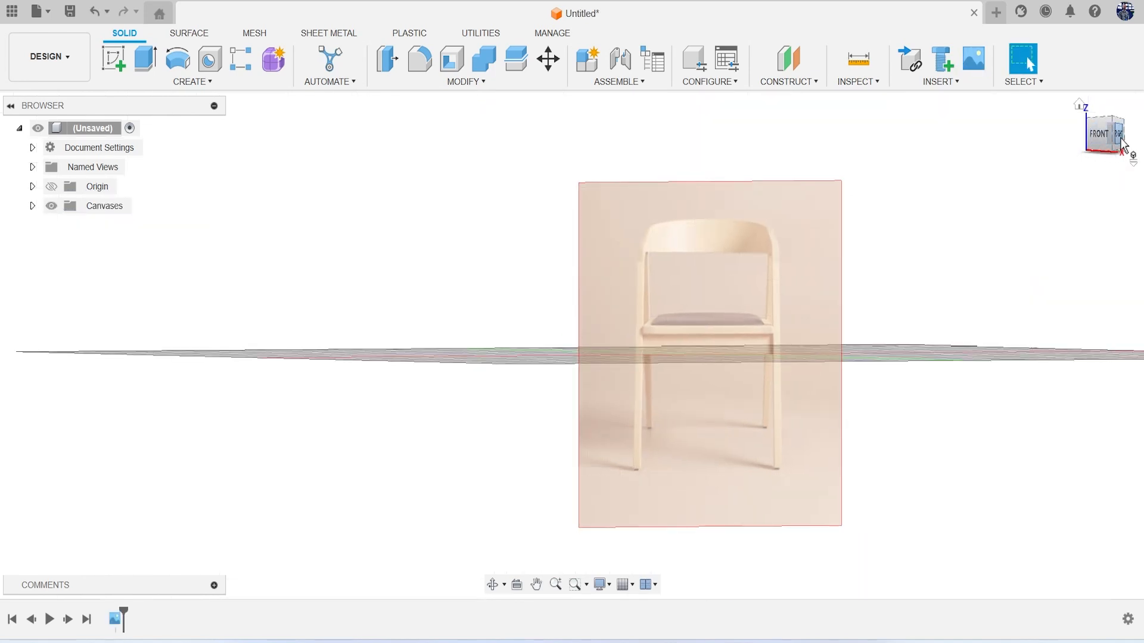
pyautogui.click(1121, 142)
pyautogui.click(973, 56)
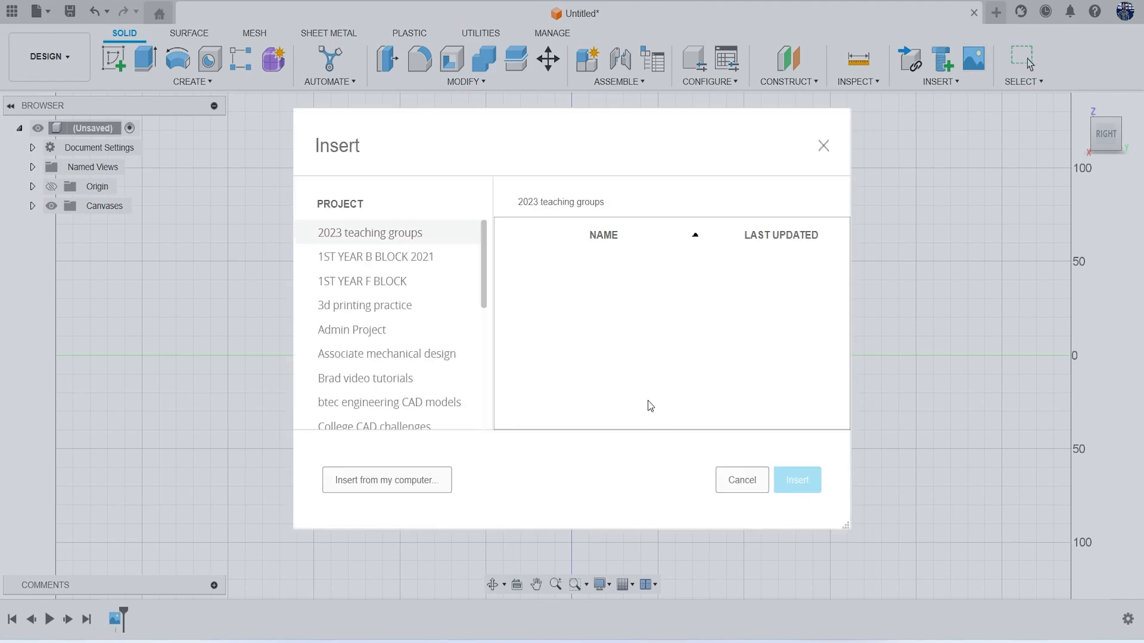
pyautogui.click(415, 492)
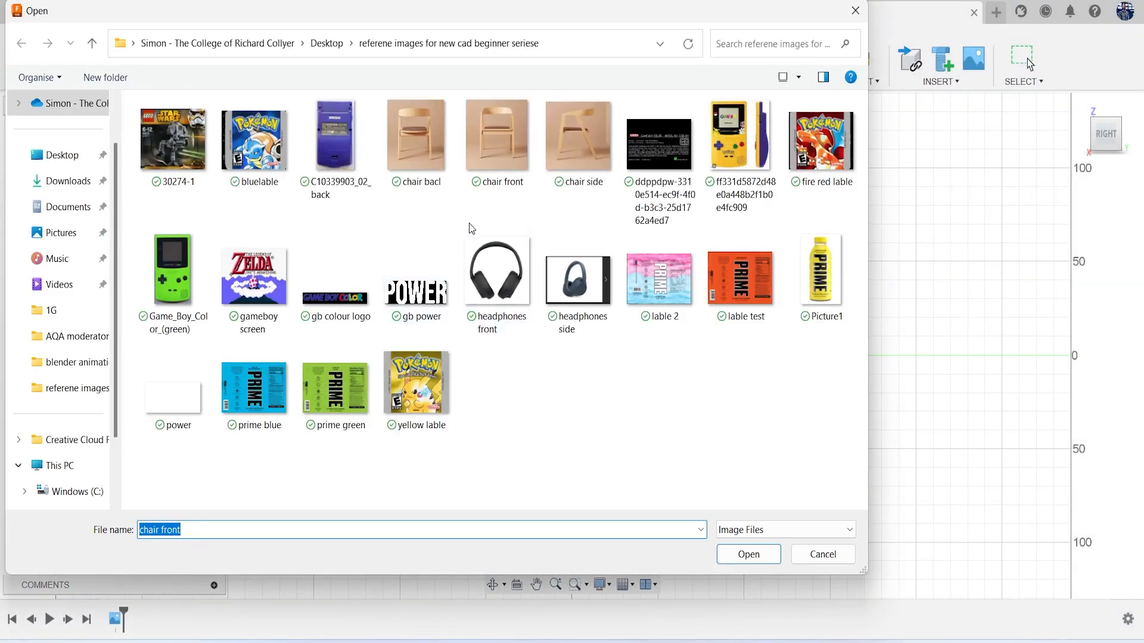
pyautogui.click(555, 148)
pyautogui.click(755, 553)
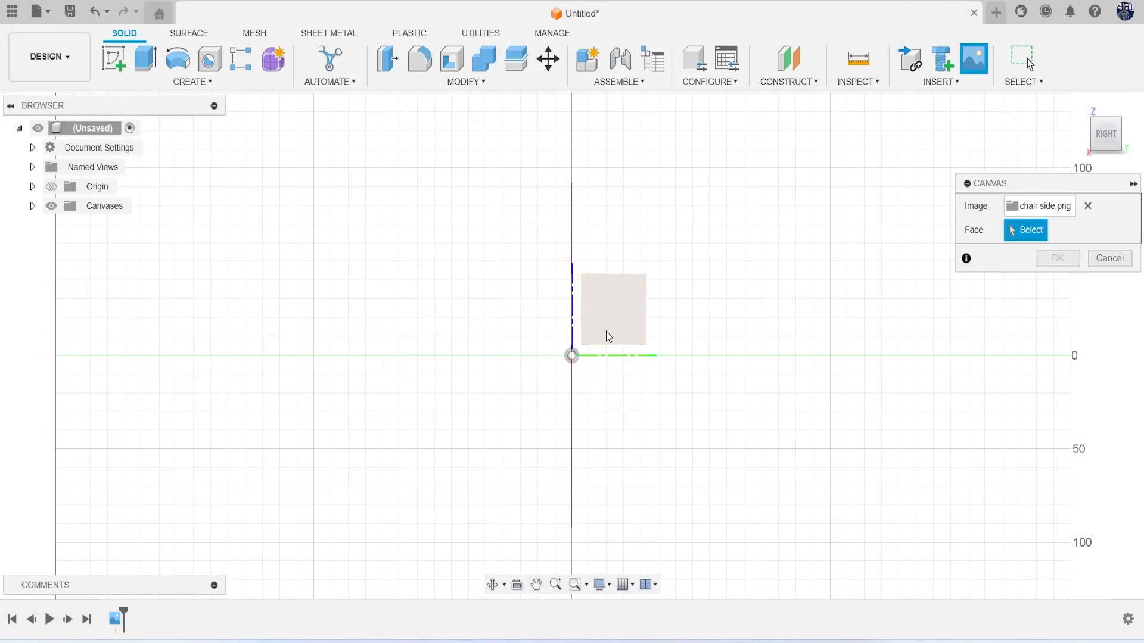
# Place the chair side canvas on the YZ plane with a plane scale of 10, checking it against the front canvas
pyautogui.moveTo(605, 318)
pyautogui.mouseDown()
pyautogui.moveTo(625, 333)
pyautogui.moveTo(617, 319)
pyautogui.mouseUp()
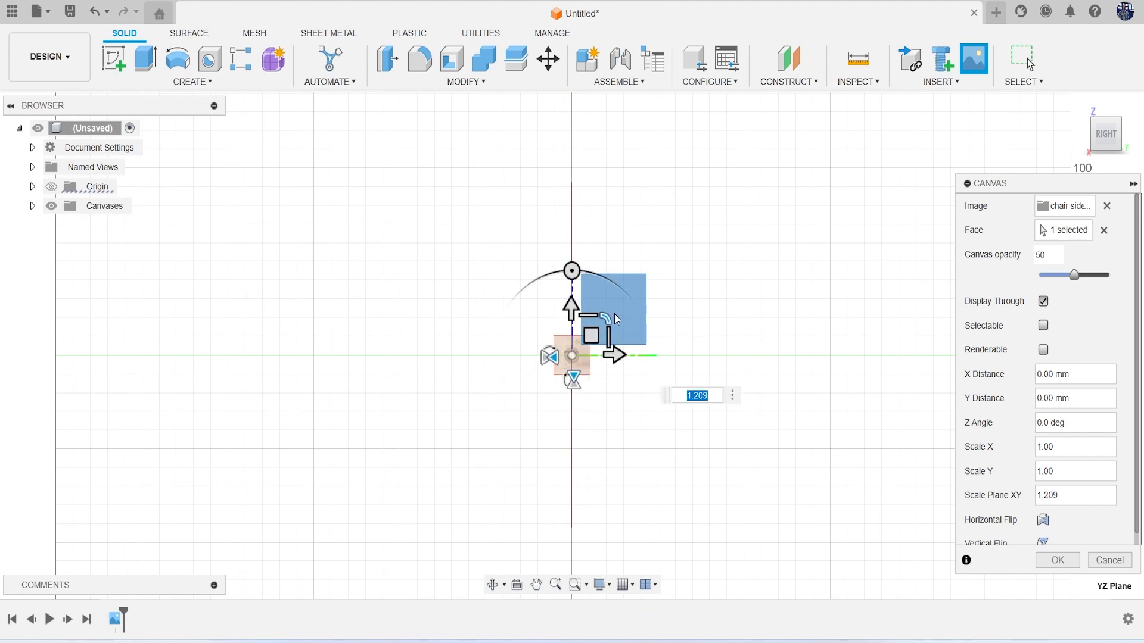
pyautogui.write('10')
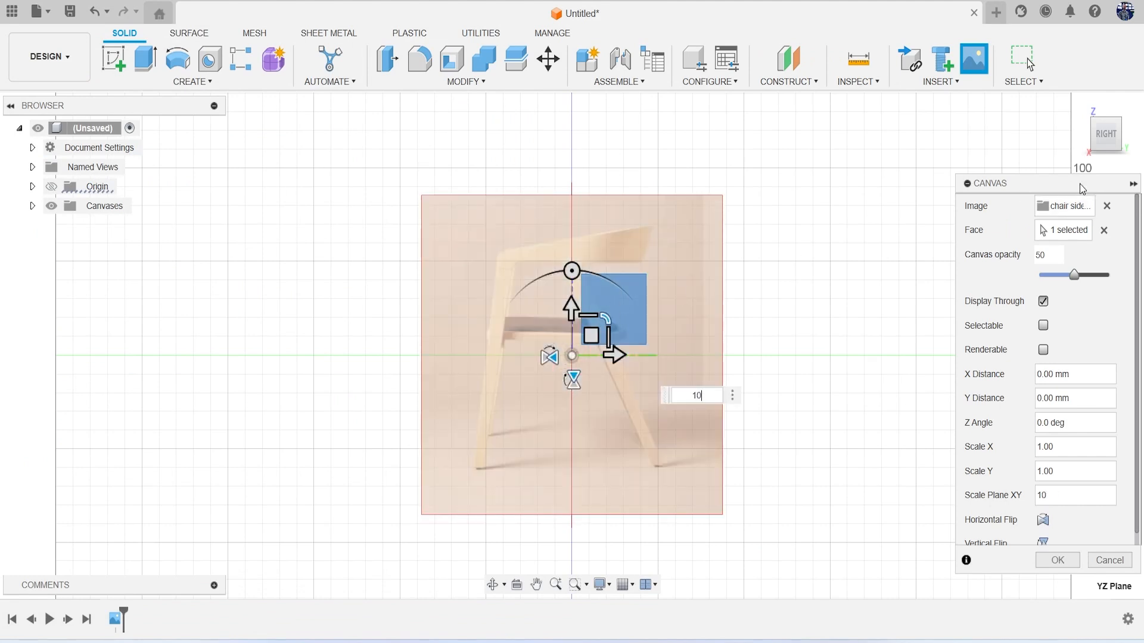
pyautogui.click(1092, 123)
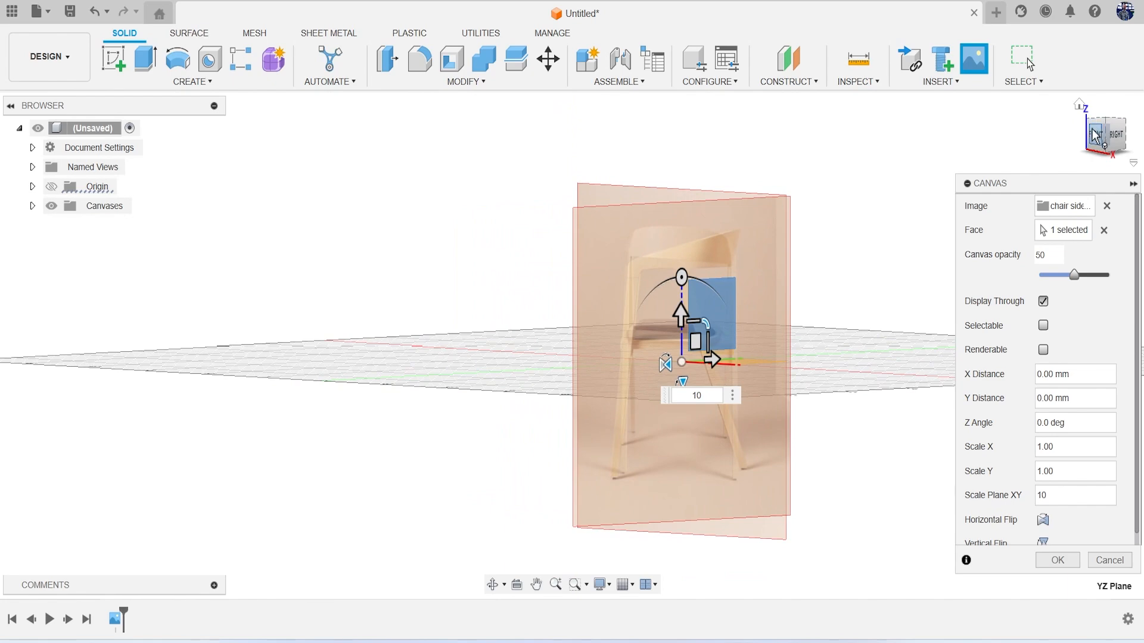
pyautogui.click(1097, 143)
pyautogui.keyDown('shift'); pyautogui.moveTo(572, 346); pyautogui.dragTo(510, 354, button='middle'); pyautogui.keyUp('shift')
pyautogui.moveTo(1106, 134); pyautogui.dragTo(1108, 159)
pyautogui.click(1042, 564)
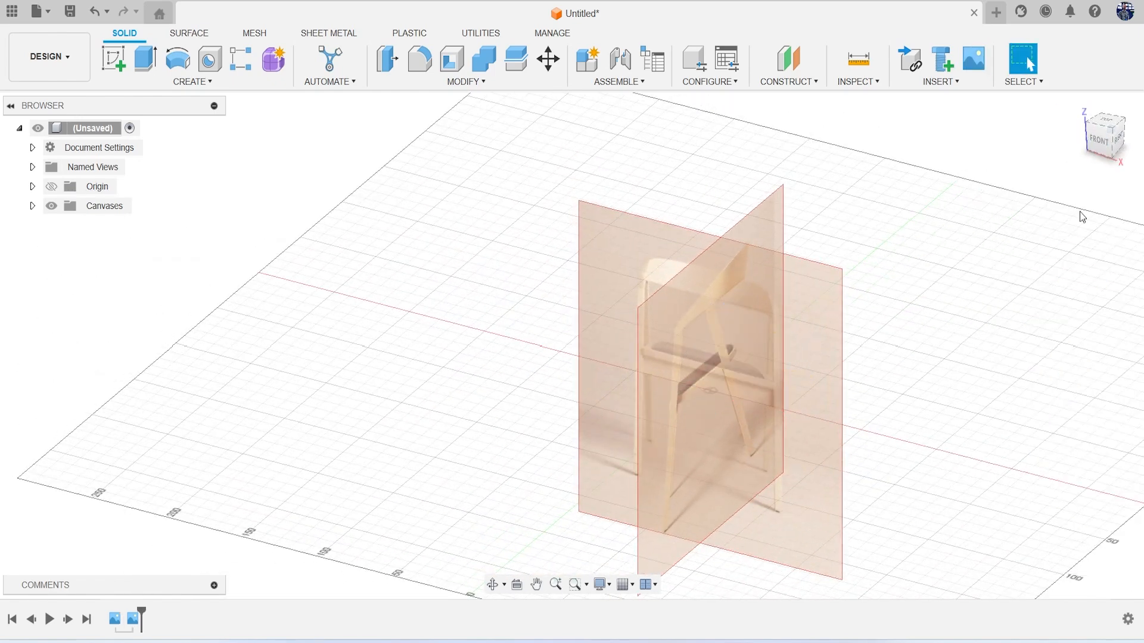
# Insert the chair bacl image from the computer as a third canvas on the XZ plane
pyautogui.click(1099, 141)
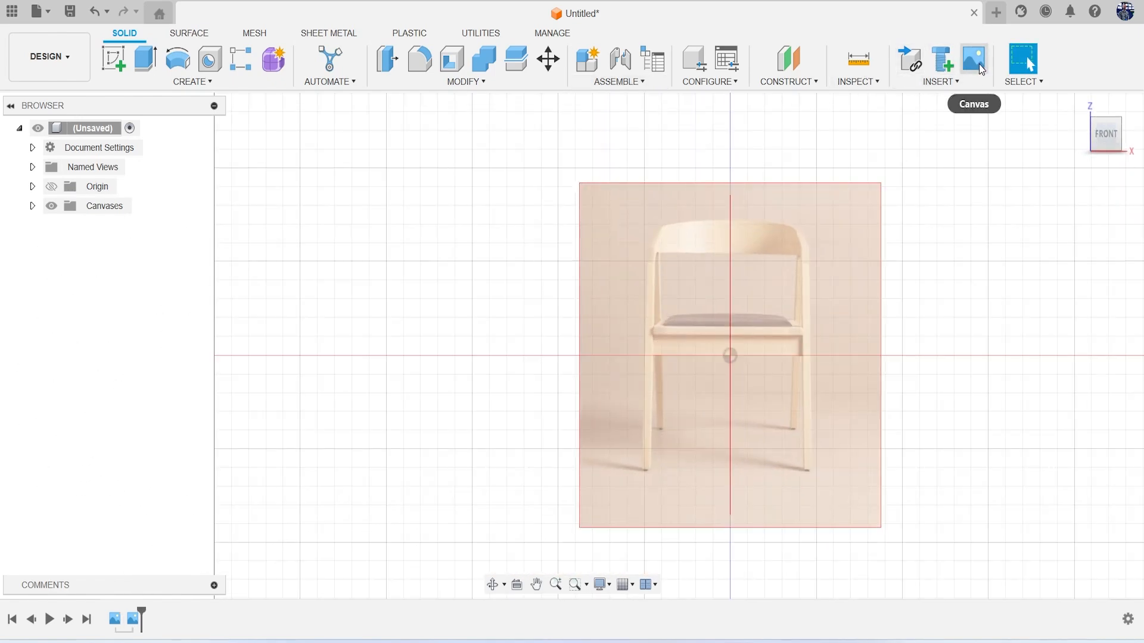
pyautogui.click(973, 58)
pyautogui.click(405, 483)
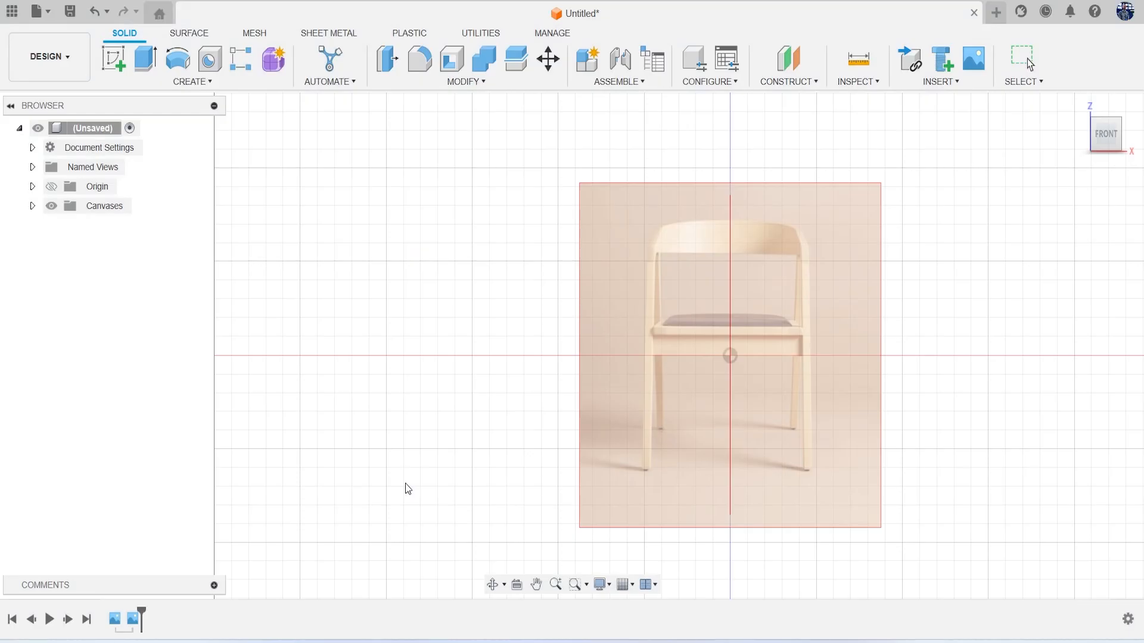
pyautogui.doubleClick(414, 144)
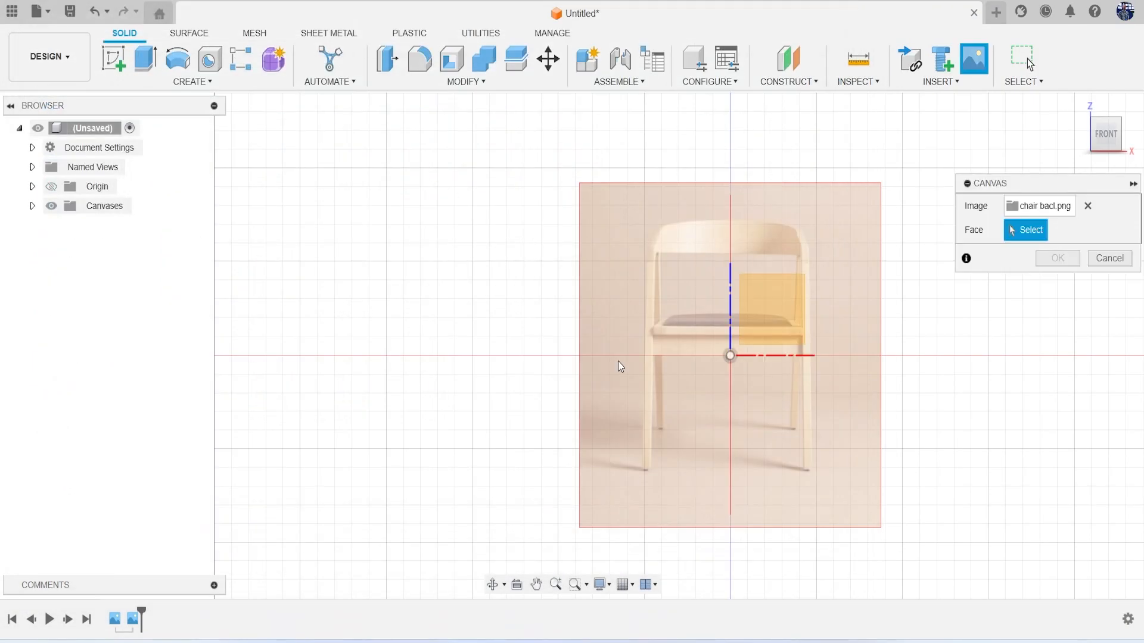
pyautogui.click(774, 316)
# Scale the chair bacl canvas uniformly in its plane by 10 and accept the placement
pyautogui.moveTo(764, 314); pyautogui.dragTo(982, 173)
pyautogui.write('10')
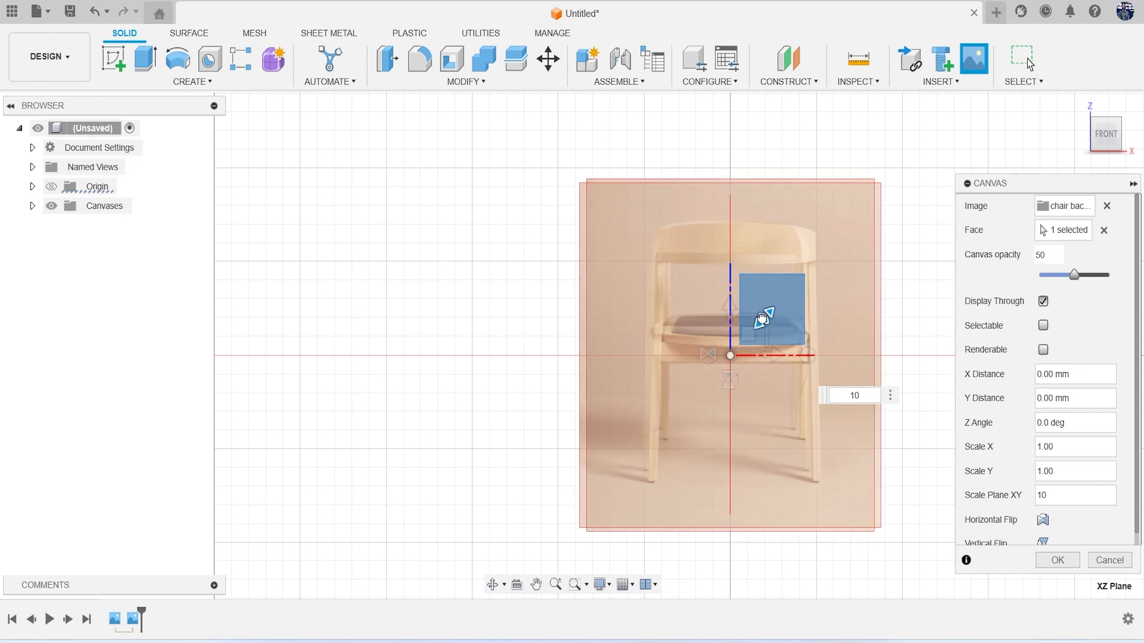
pyautogui.click(1058, 561)
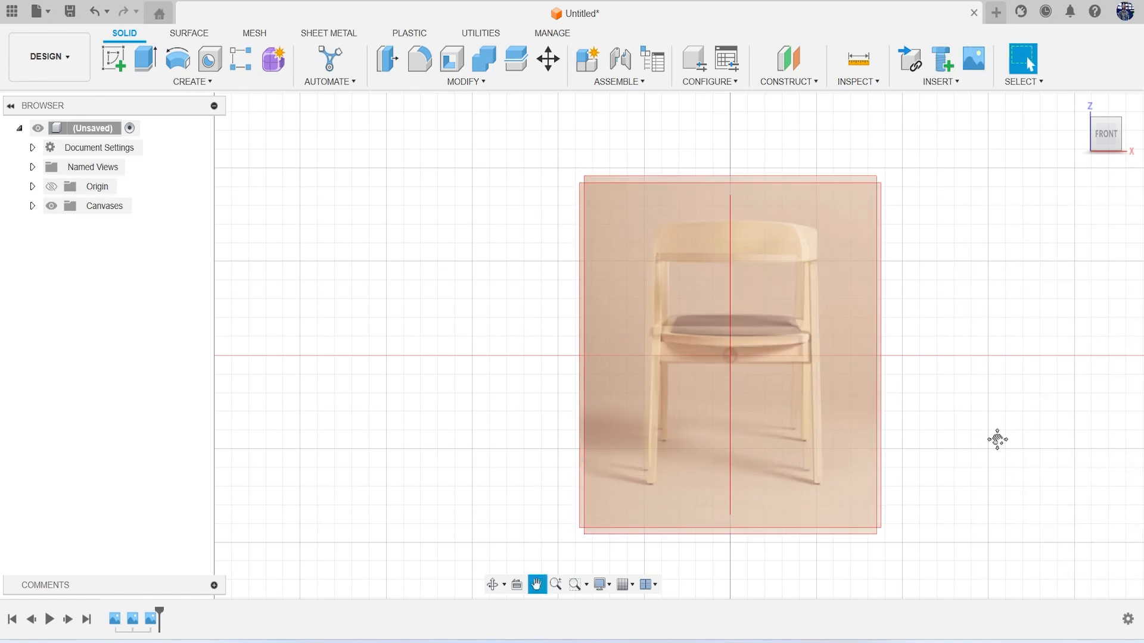
# Save the design as "chair video" in the 2023 teaching groups project
pyautogui.click(70, 14)
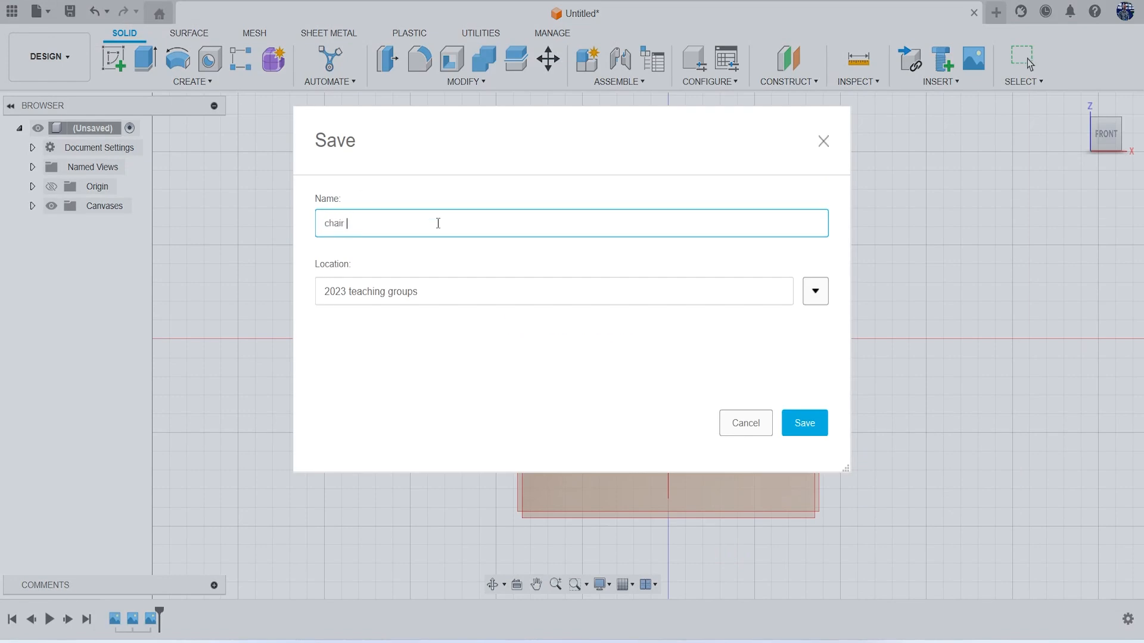
pyautogui.press('Return')
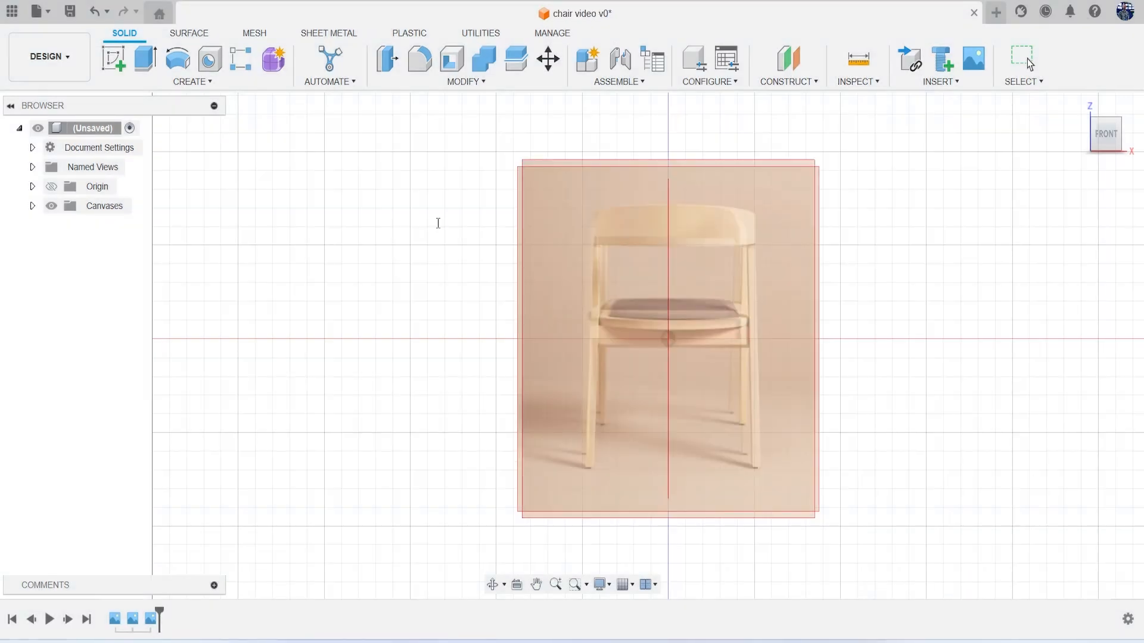
# Hide the chair bacl canvas so that only the front and side references are displayed
pyautogui.click(33, 206)
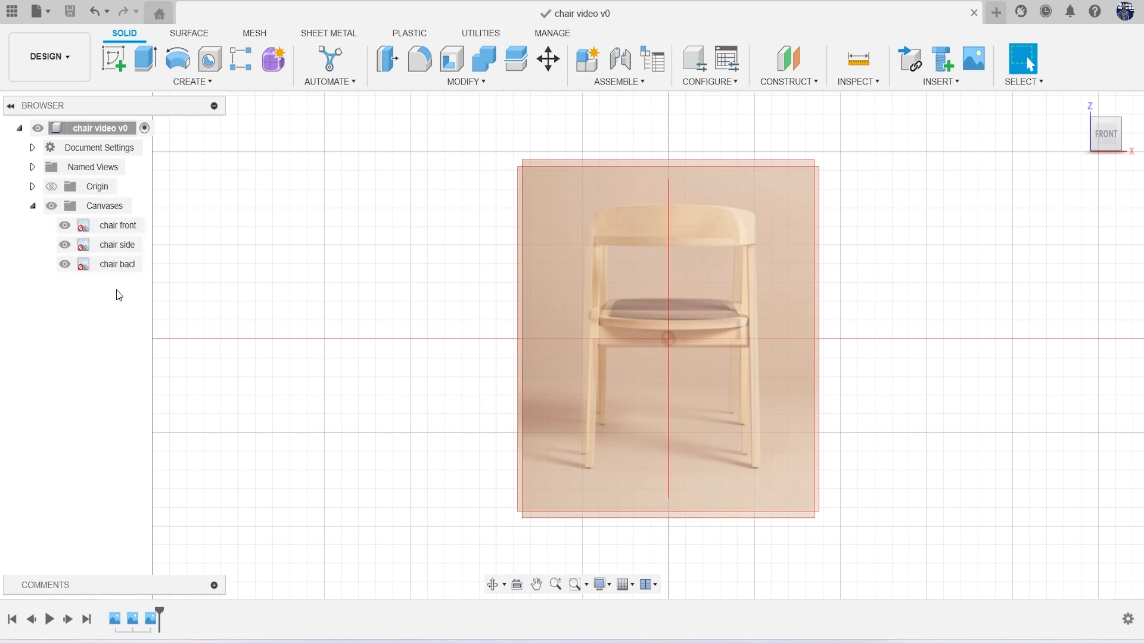
pyautogui.click(68, 265)
pyautogui.click(64, 264)
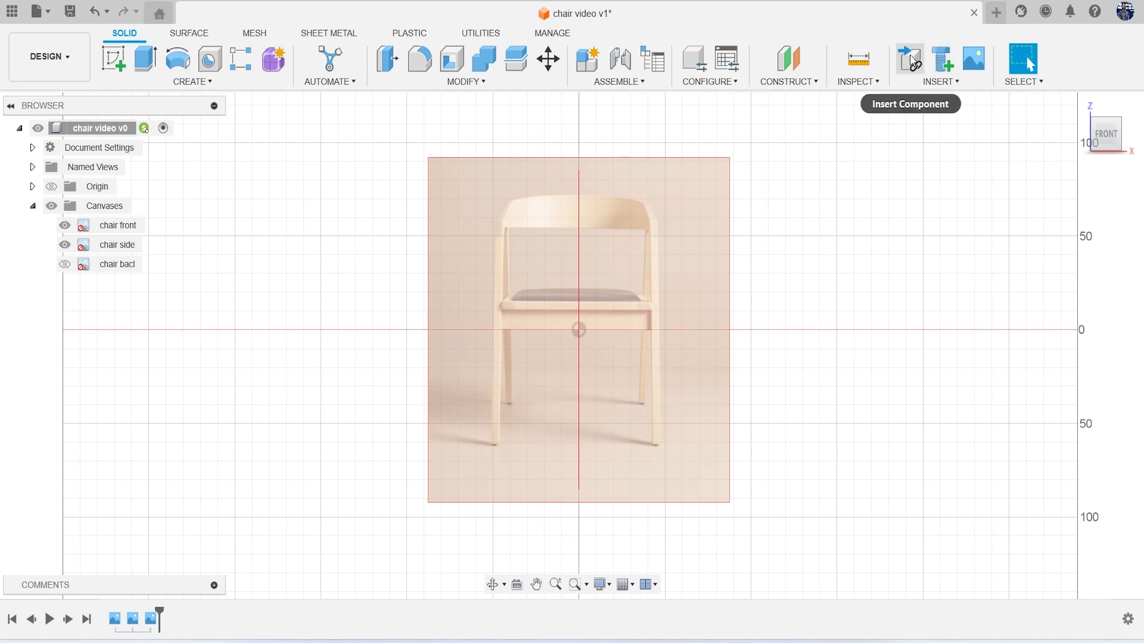
# Start a sketch on the YZ plane over the chair side canvas, viewed from the right
pyautogui.click(1078, 104)
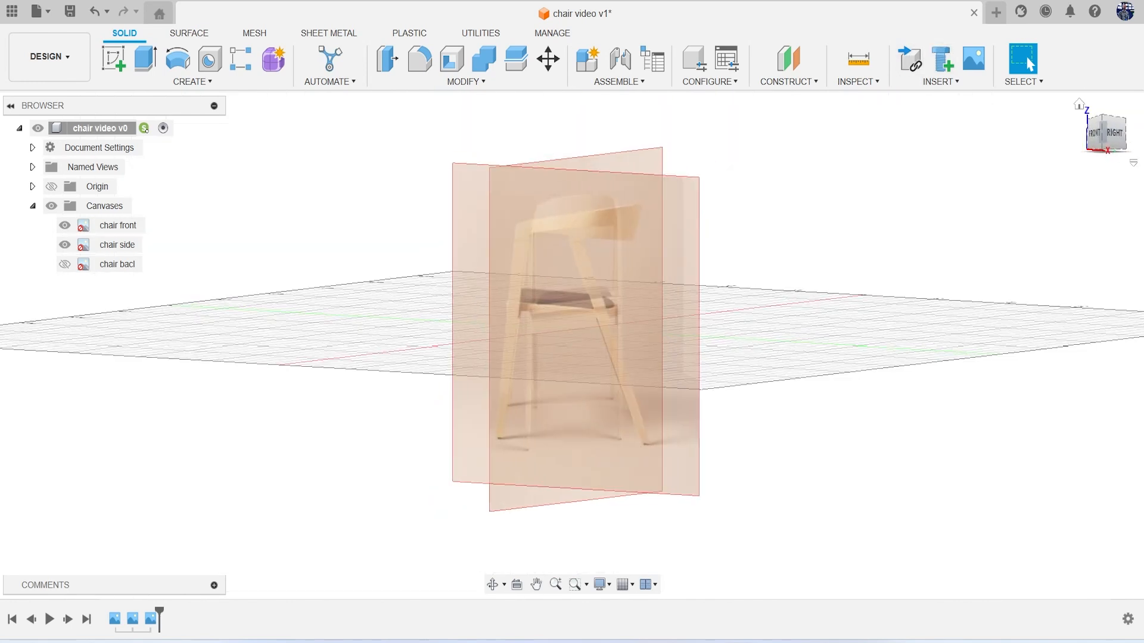
pyautogui.click(1116, 139)
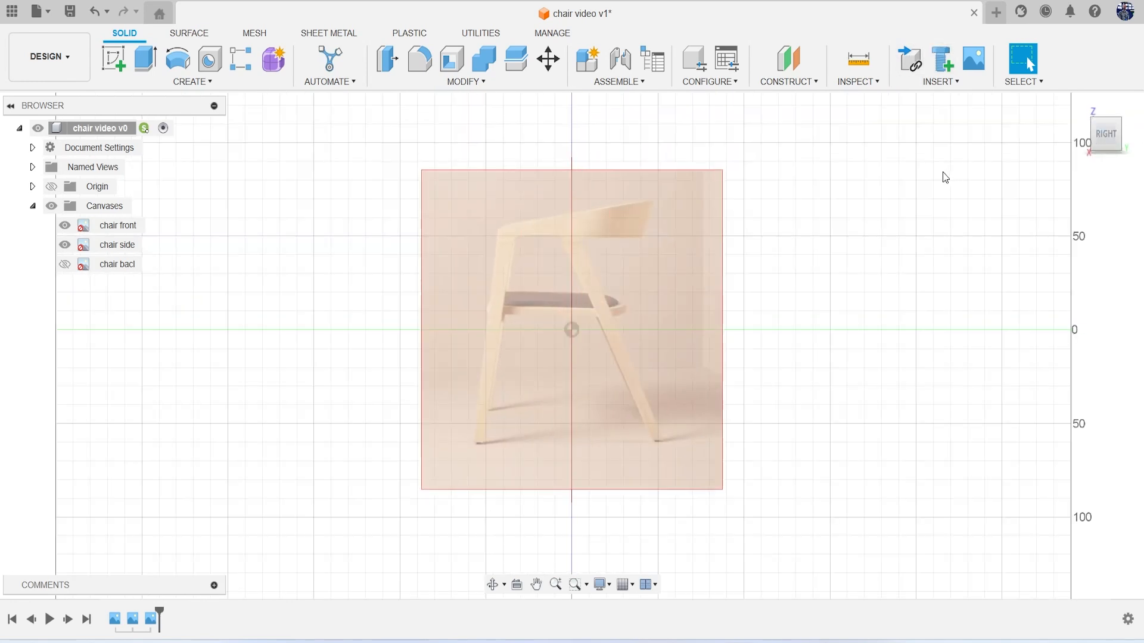
pyautogui.click(113, 59)
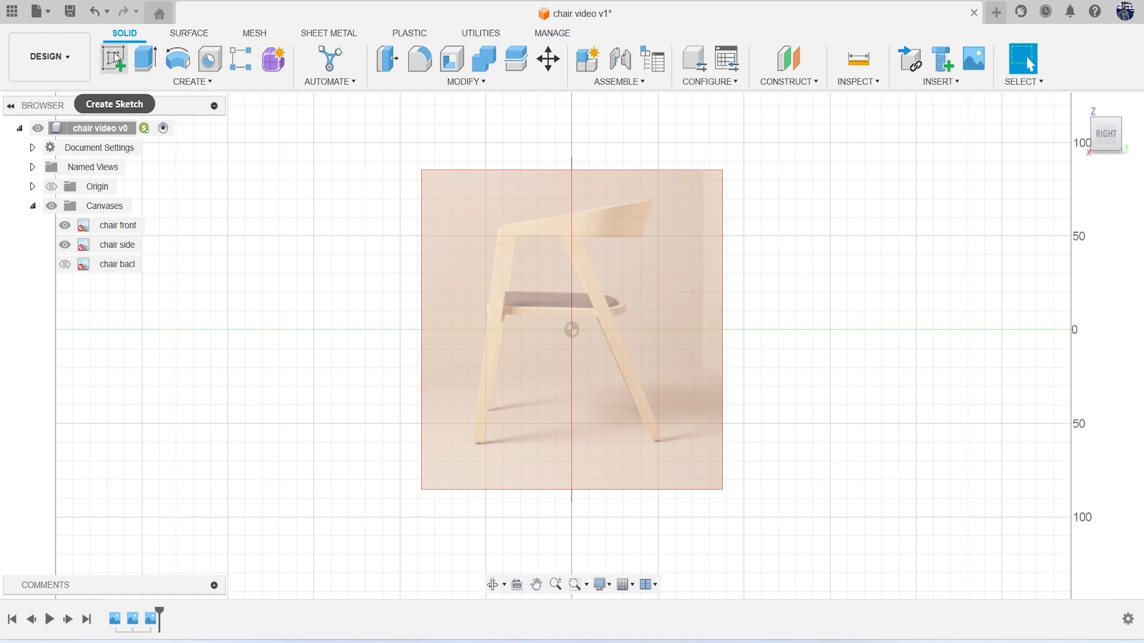
pyautogui.click(620, 279)
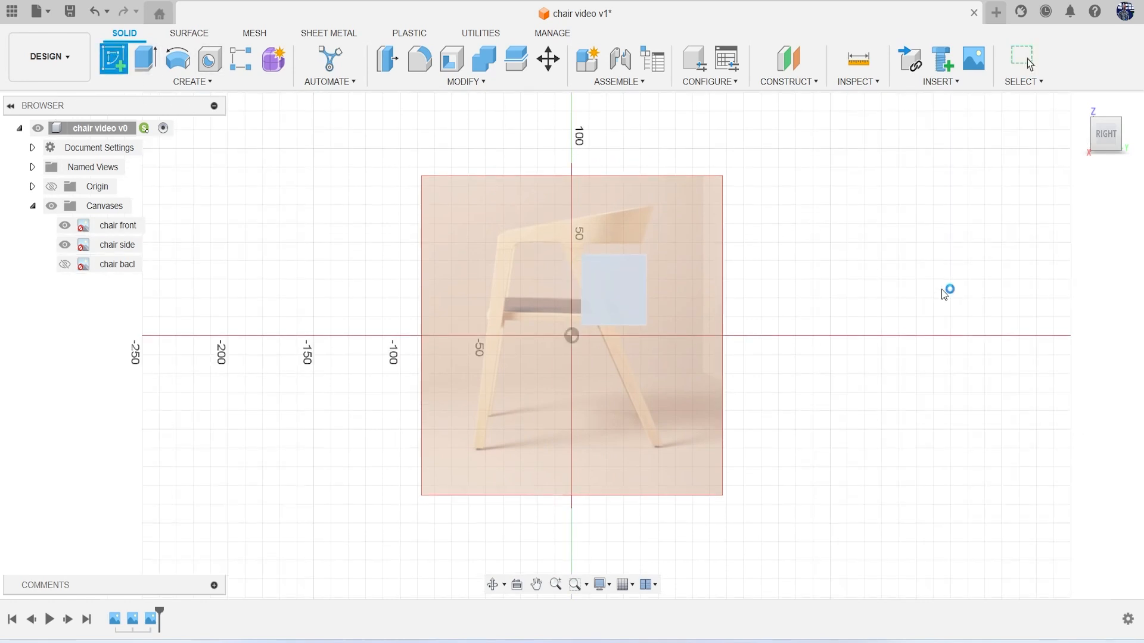
pyautogui.scroll(4, 526, 209)
pyautogui.moveTo(596, 272)
pyautogui.mouseDown(button='middle')
pyautogui.moveTo(560, 249)
pyautogui.moveTo(434, 215)
pyautogui.mouseUp(button='middle')
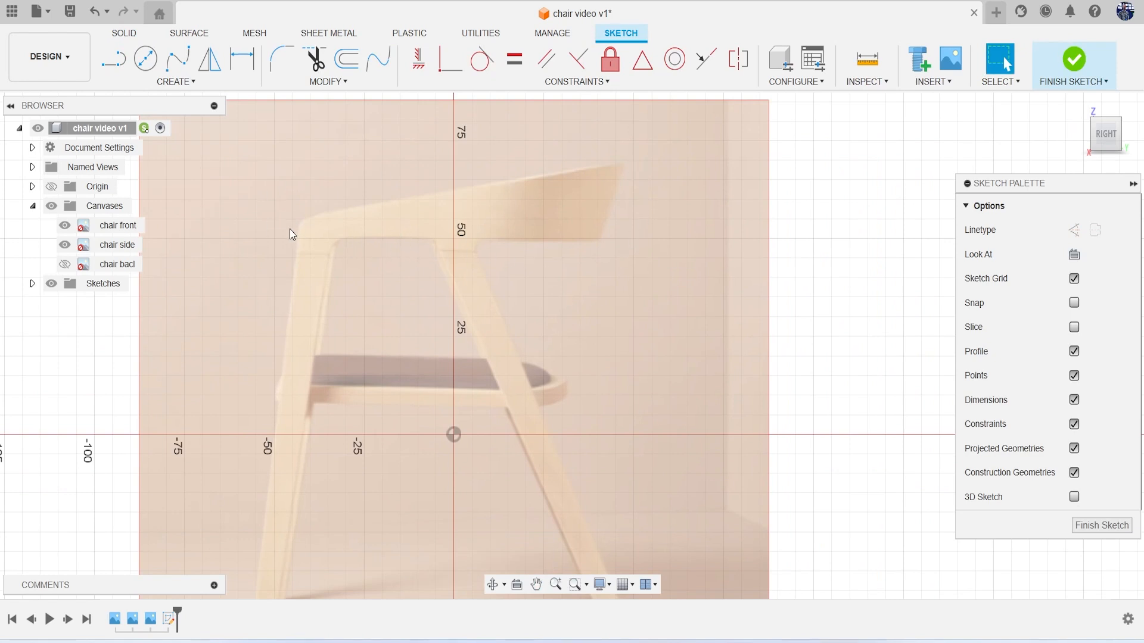
# Sketch a horizontal line about 83 mm long along the underside of the armrest, from the backrest's lower corner to the front leg's outer edge
pyautogui.press('l')
pyautogui.scroll(2, 294, 235)
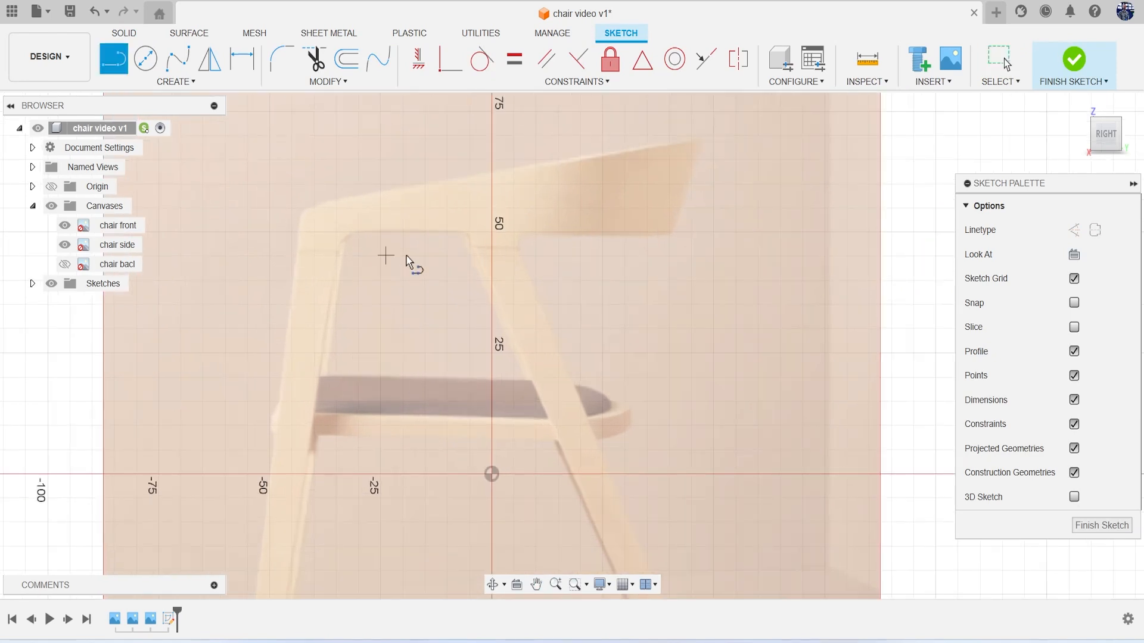
pyautogui.click(669, 235)
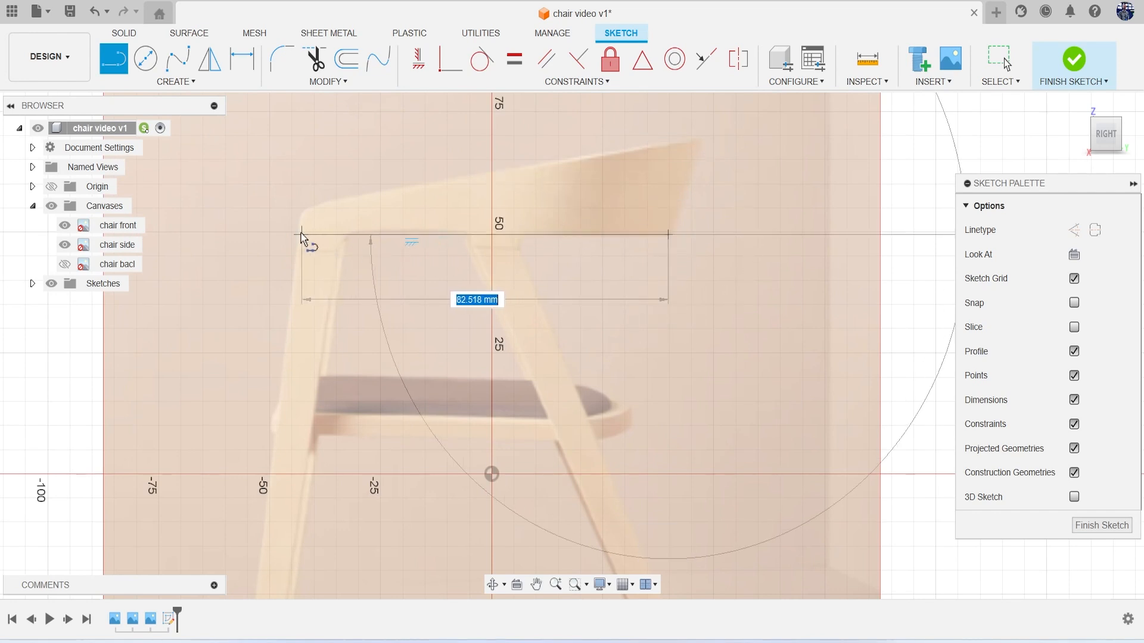
pyautogui.click(299, 234)
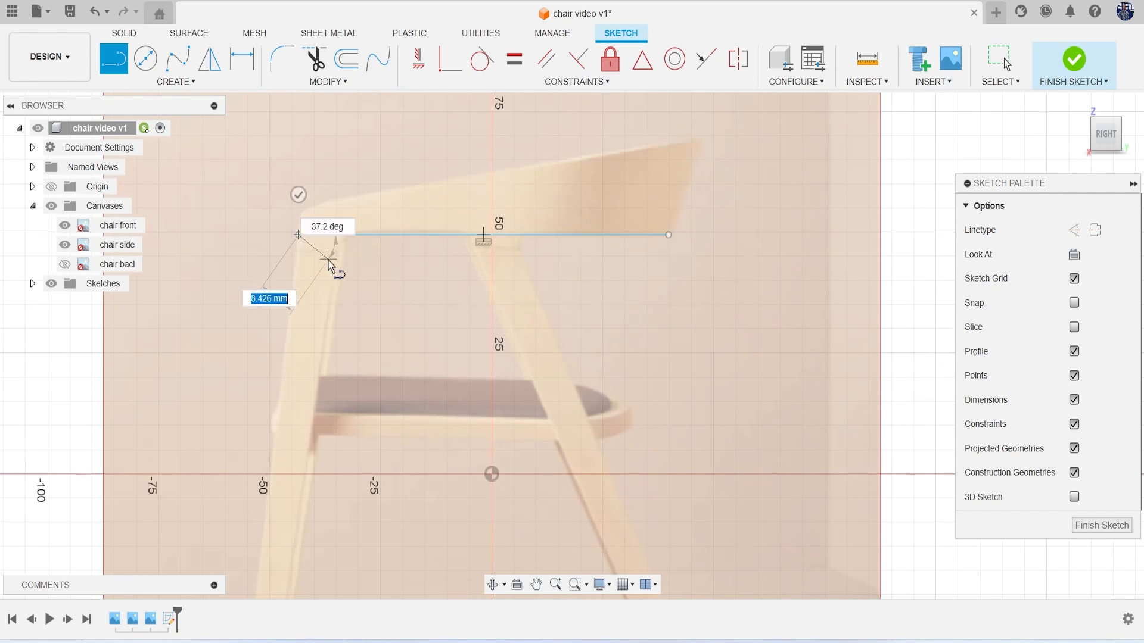
pyautogui.press('Escape')
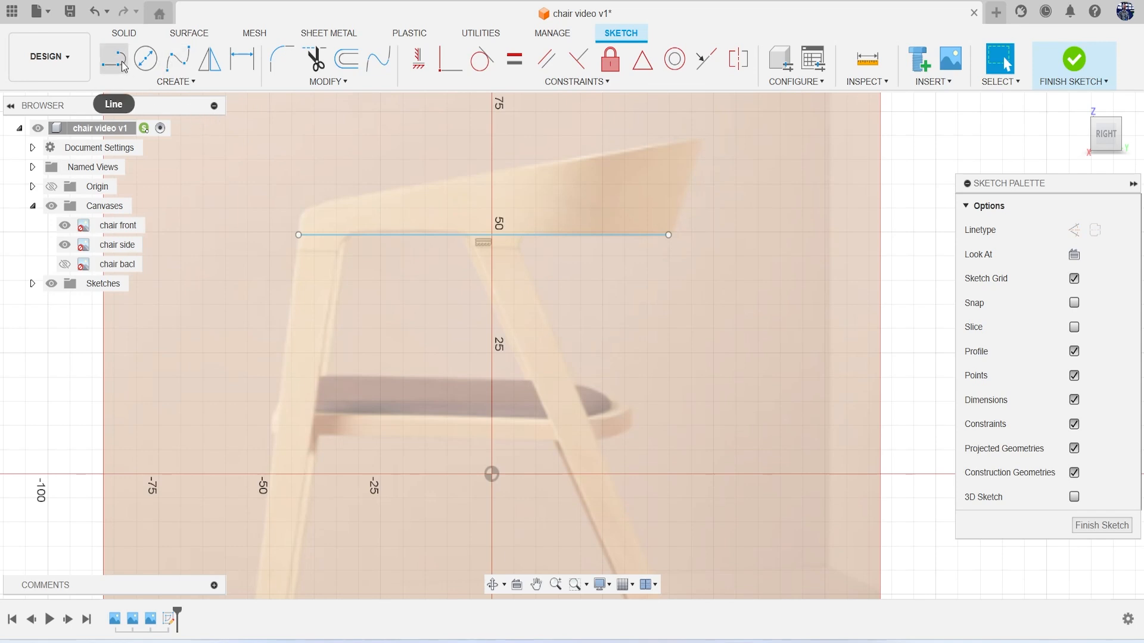
# Sketch a slanted line from the underside line's rear end up to the backrest's upper corner
pyautogui.click(138, 82)
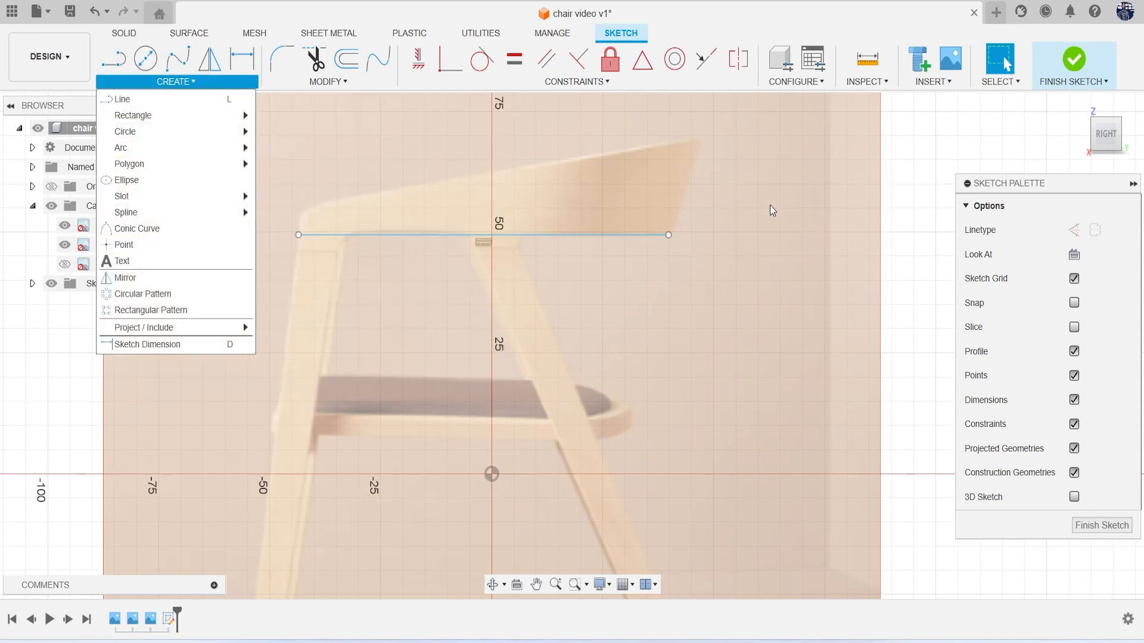
pyautogui.click(741, 194)
pyautogui.press('l')
pyautogui.scroll(1, 687, 237)
pyautogui.moveTo(687, 237); pyautogui.dragTo(614, 289, button='middle')
pyautogui.scroll(2, 617, 291)
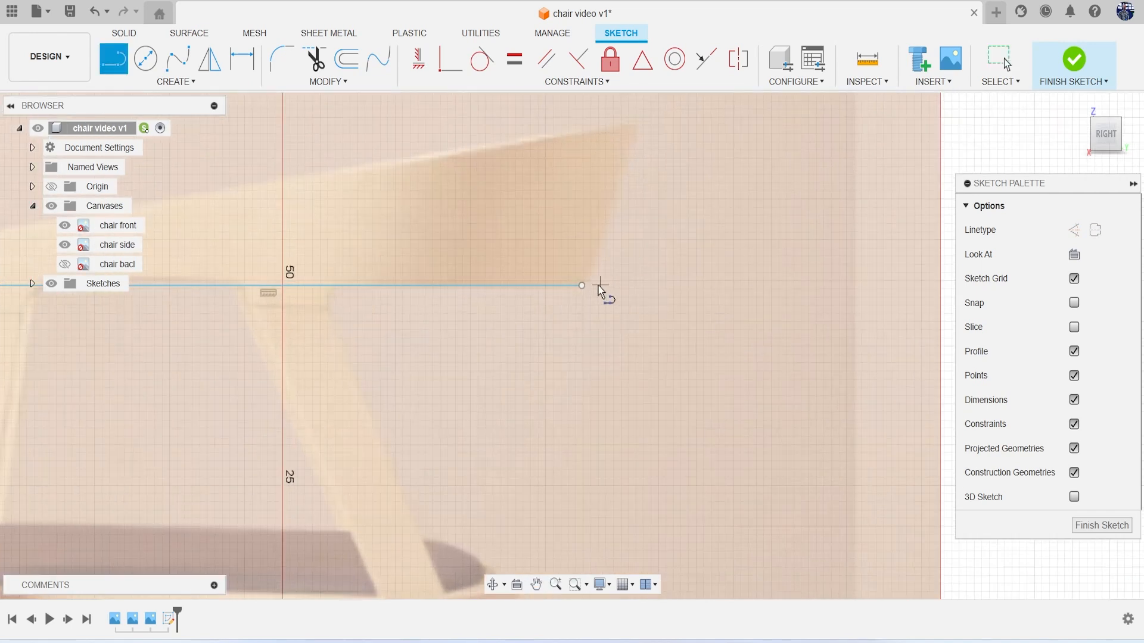
pyautogui.click(636, 125)
pyautogui.press('Escape')
# Sketch a line along the armrest's top edge, from the backrest's upper corner to where the front curve begins
pyautogui.scroll(-2, 633, 179)
pyautogui.moveTo(639, 247); pyautogui.dragTo(677, 286, button='middle')
pyautogui.press('l')
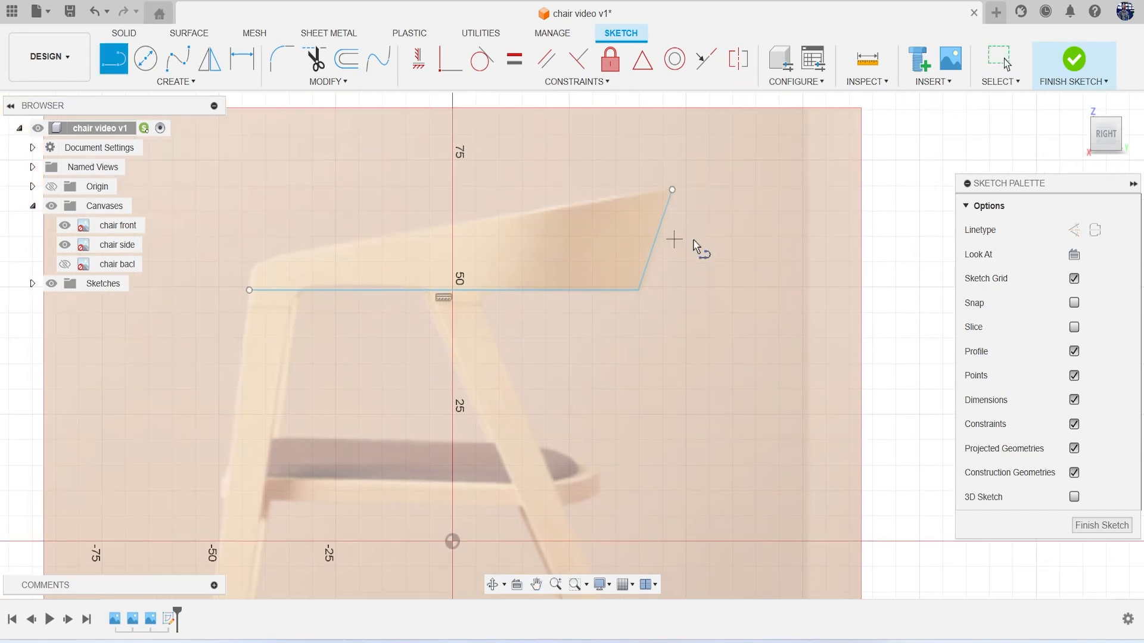
pyautogui.moveTo(678, 204); pyautogui.dragTo(792, 250, button='middle')
pyautogui.click(785, 240)
pyautogui.scroll(5, 453, 298)
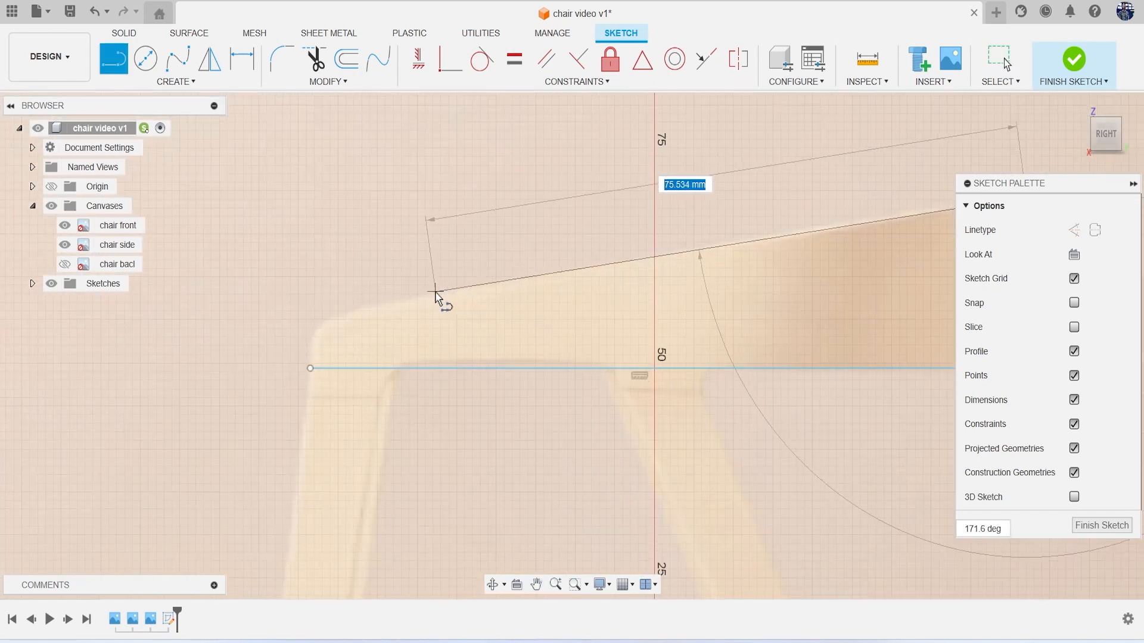
pyautogui.click(357, 308)
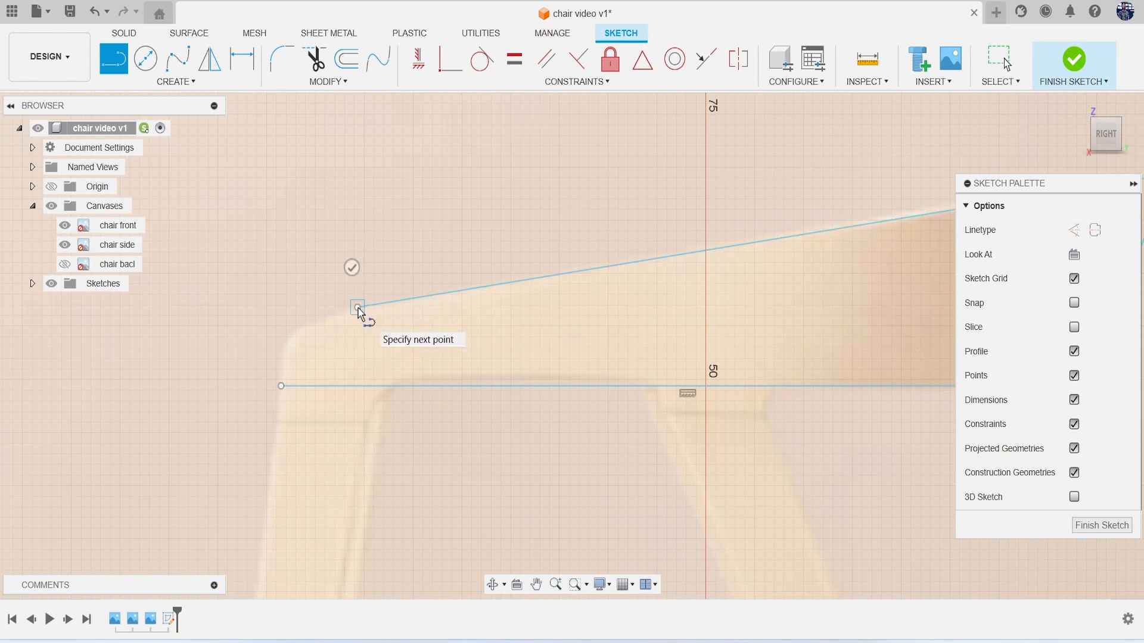
pyautogui.scroll(-5, 358, 310)
pyautogui.scroll(3, 357, 308)
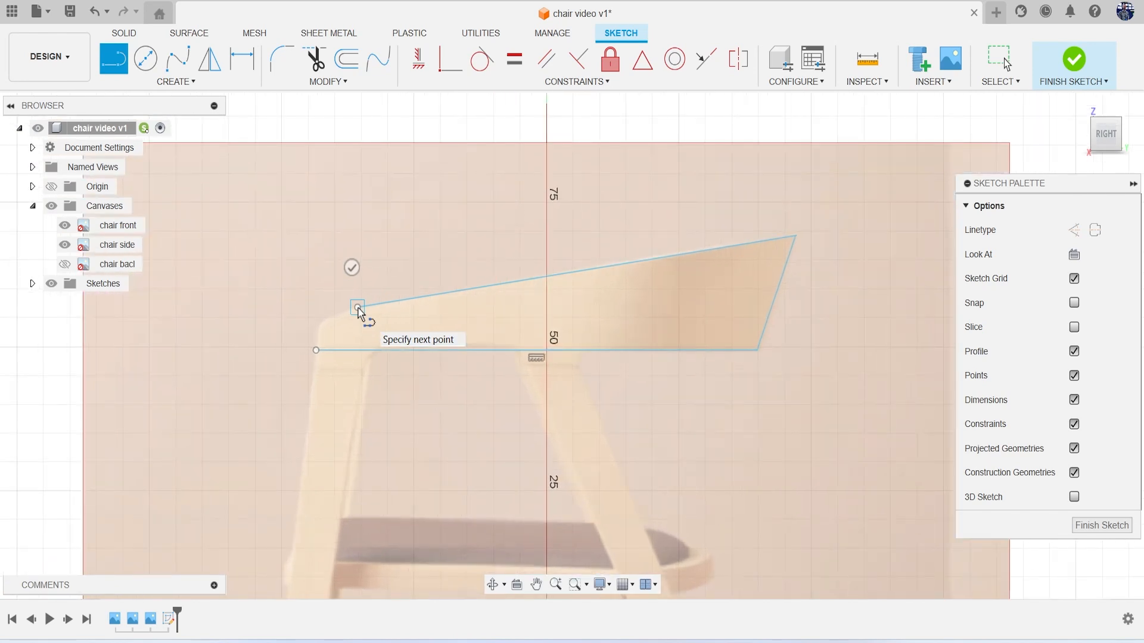
pyautogui.scroll(-2, 357, 308)
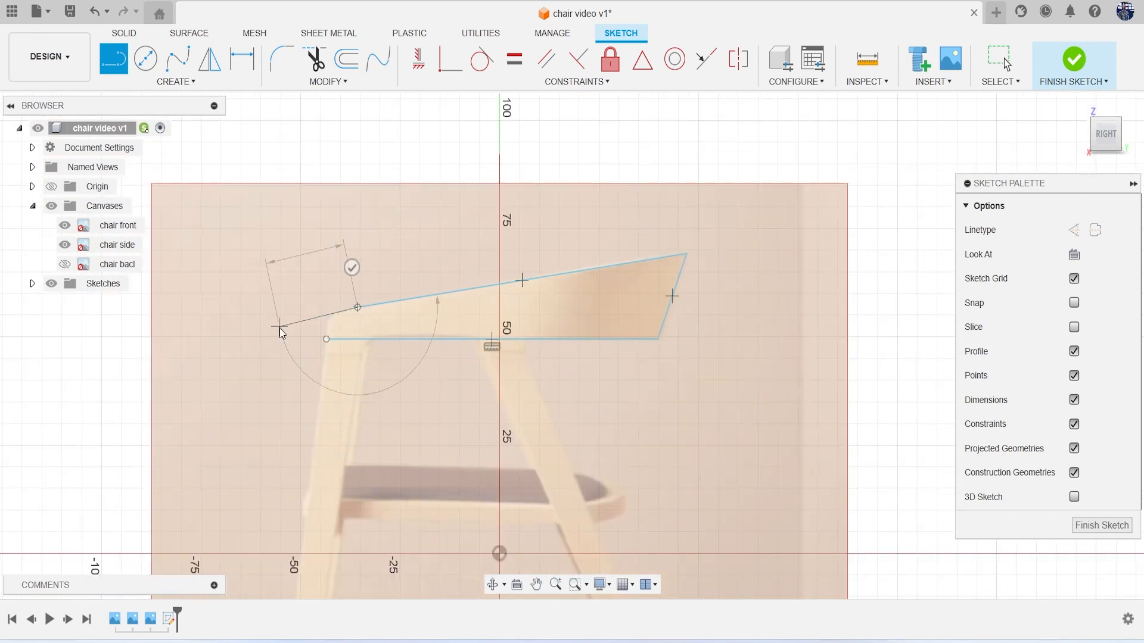
pyautogui.press('Escape')
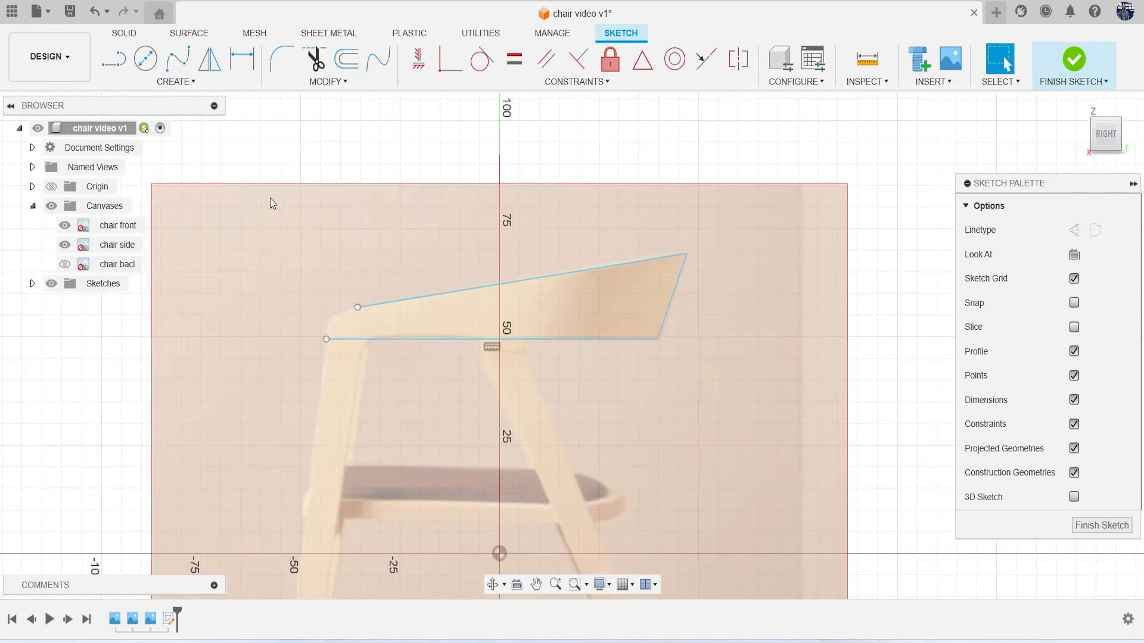
# Close the armrest profile with a three-point arc joining the front ends of the underside and top lines, tangent to the top line
pyautogui.click(195, 85)
pyautogui.moveTo(194, 148)
pyautogui.click(289, 147)
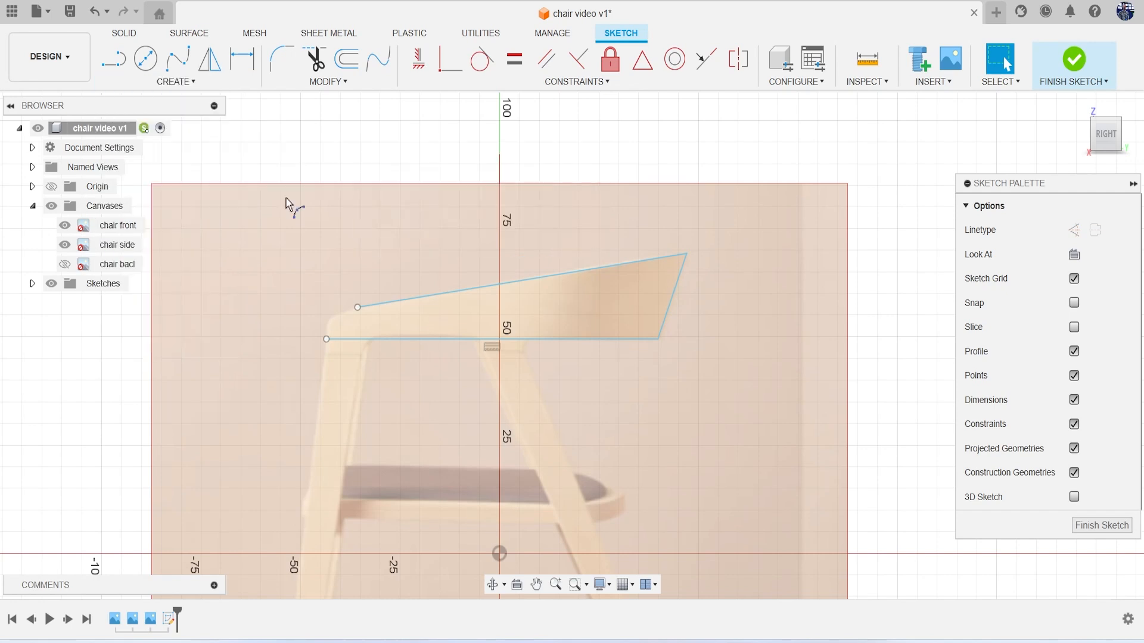
pyautogui.scroll(5, 426, 255)
pyautogui.click(480, 315)
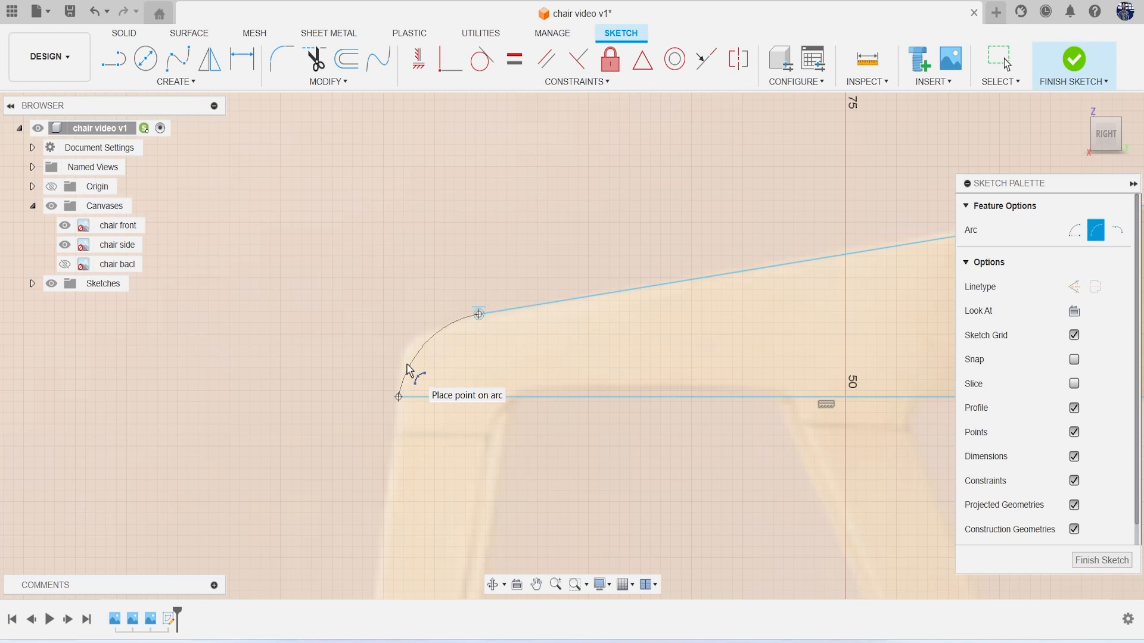
pyautogui.click(411, 367)
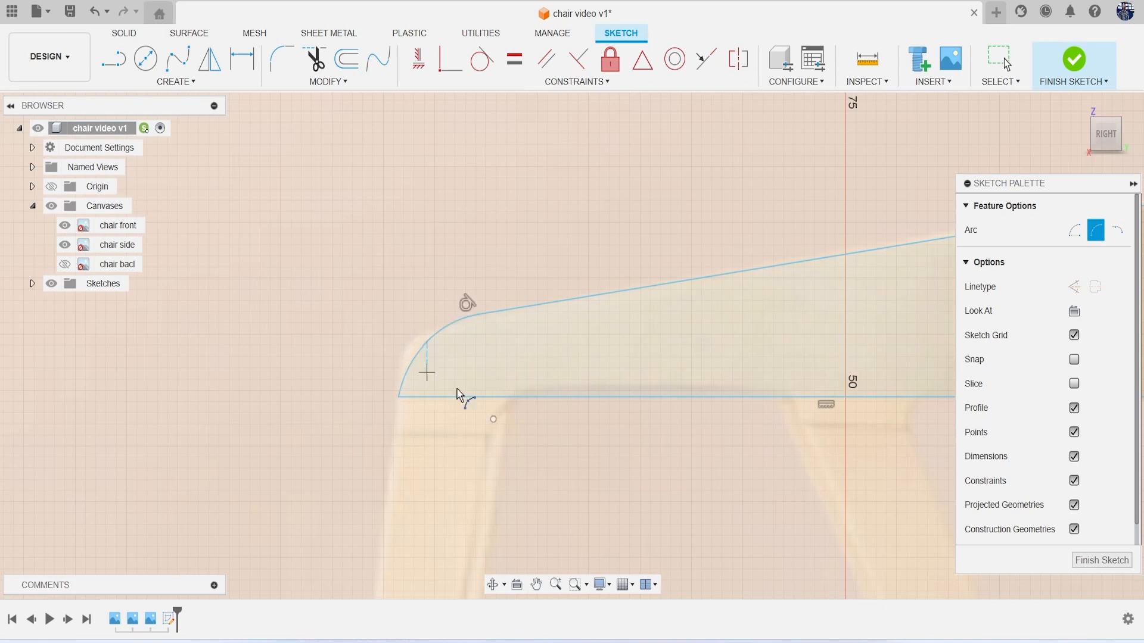
pyautogui.scroll(-5, 500, 375)
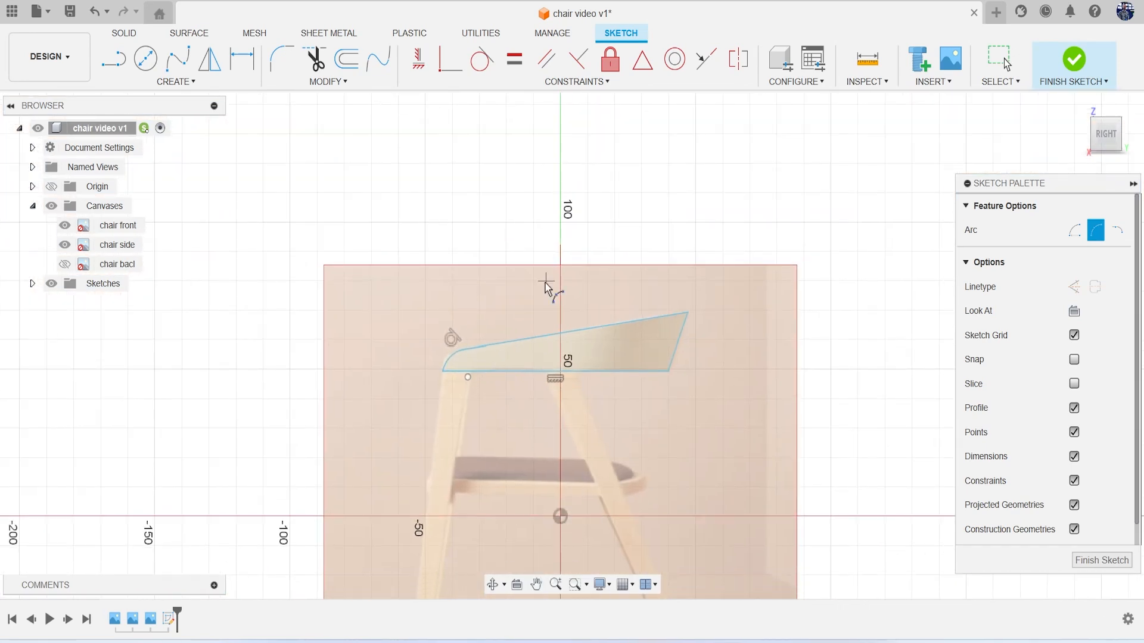
pyautogui.press('Escape')
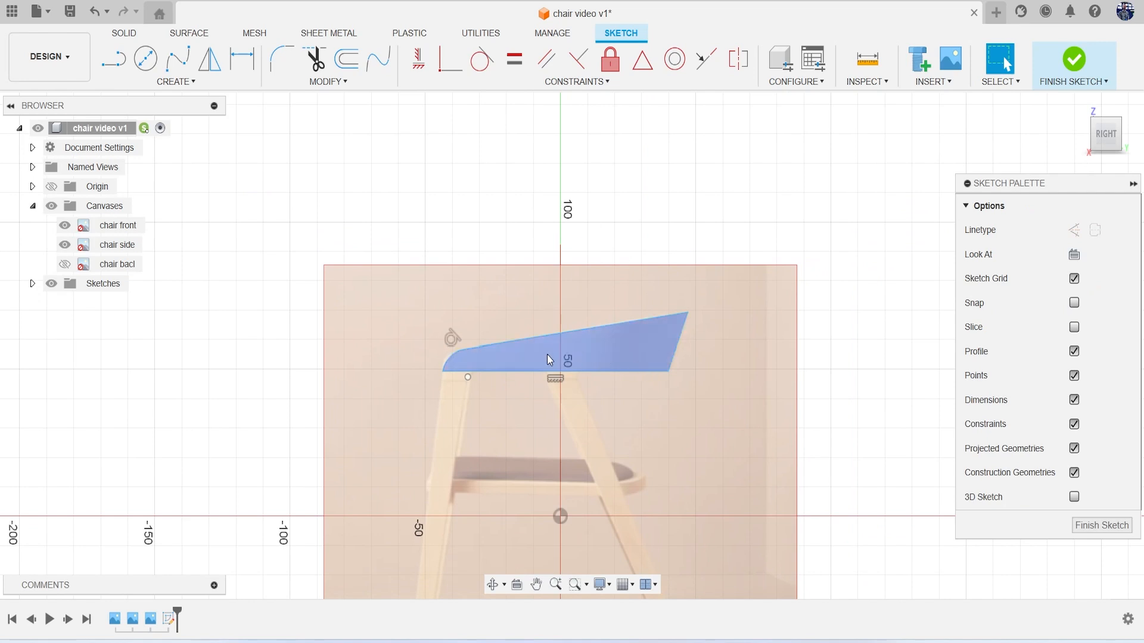
# Finish the sketch and extrude the armrest profile symmetrically about 46 mm to each side as a new body, matching the front canvas width
pyautogui.scroll(5, 496, 349)
pyautogui.scroll(-3, 575, 388)
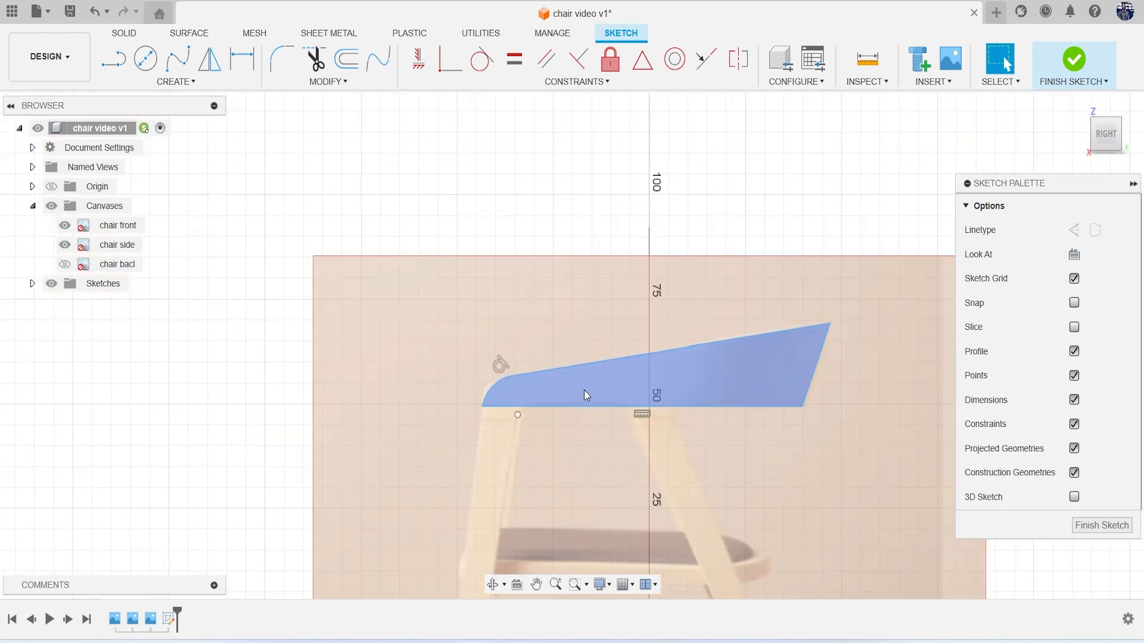
pyautogui.moveTo(581, 390); pyautogui.dragTo(530, 312, button='middle')
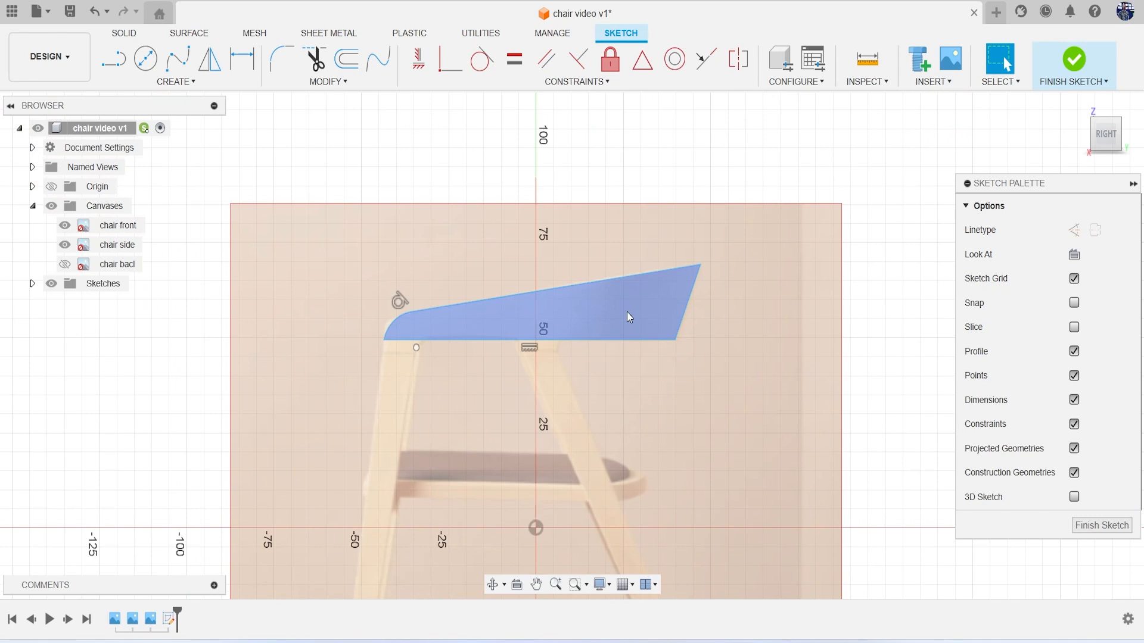
pyautogui.click(1073, 60)
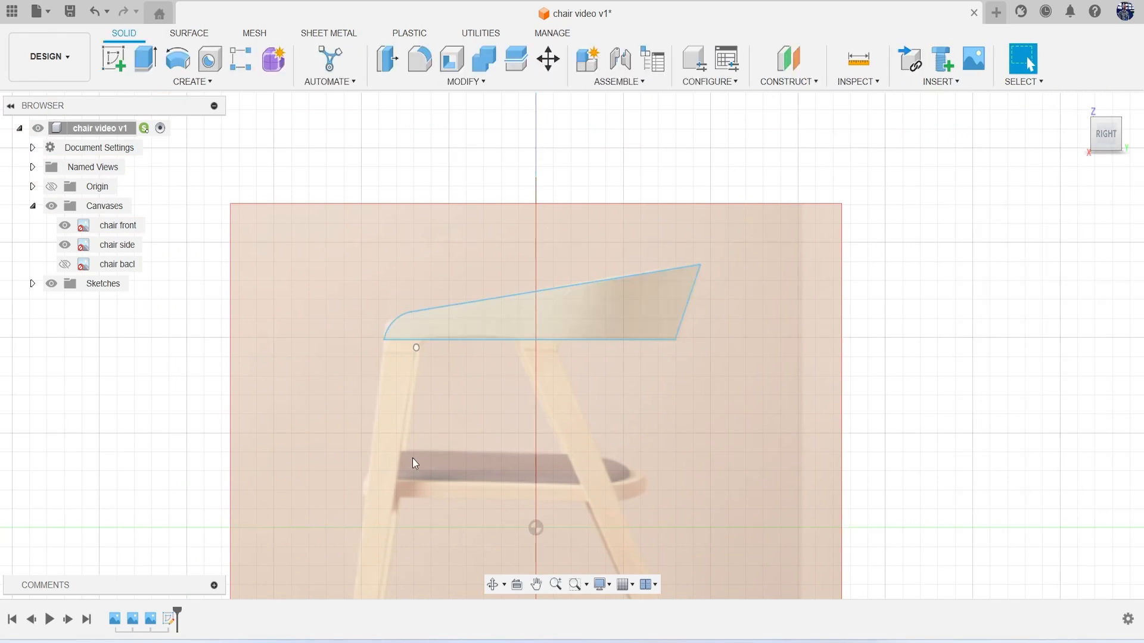
pyautogui.press('e')
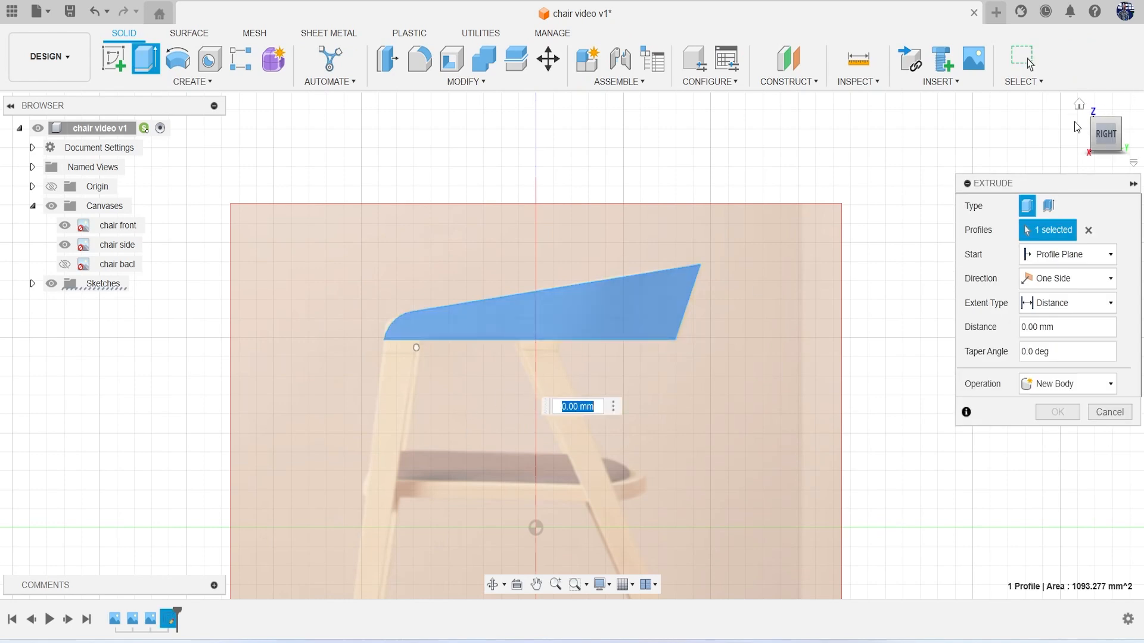
pyautogui.moveTo(1108, 138); pyautogui.dragTo(1113, 115)
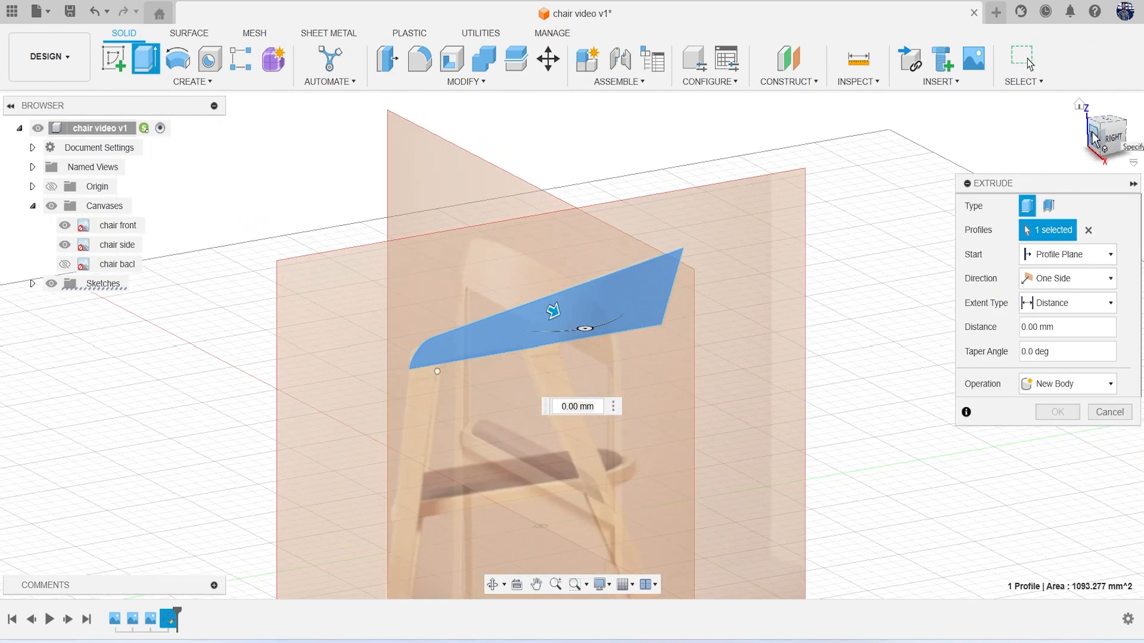
pyautogui.click(1094, 137)
pyautogui.moveTo(586, 300); pyautogui.dragTo(749, 321)
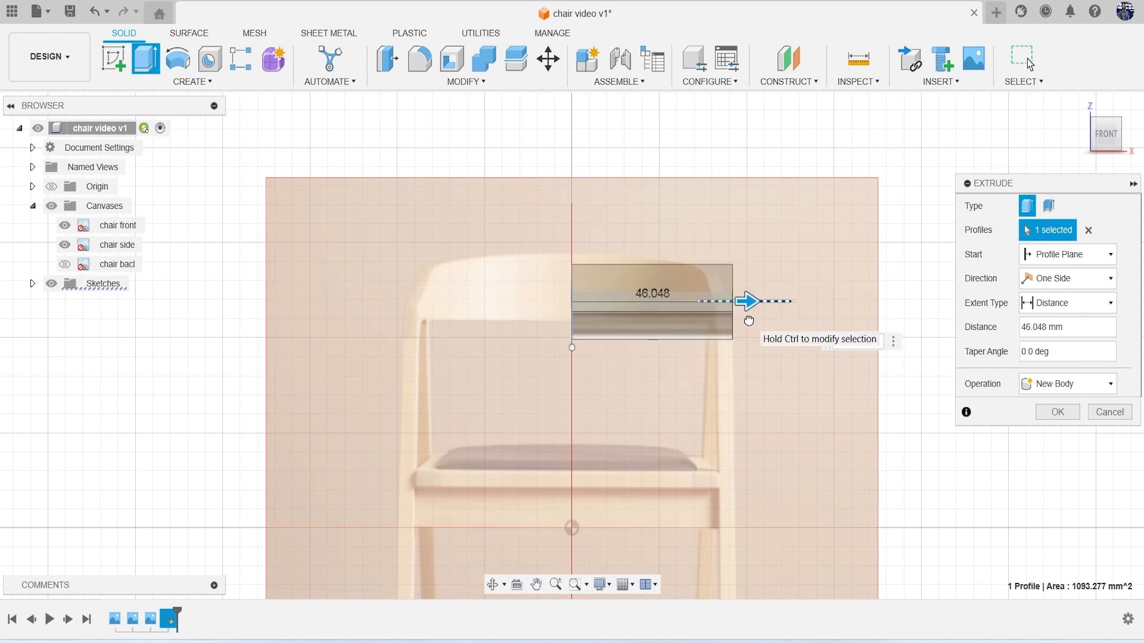
pyautogui.click(1079, 281)
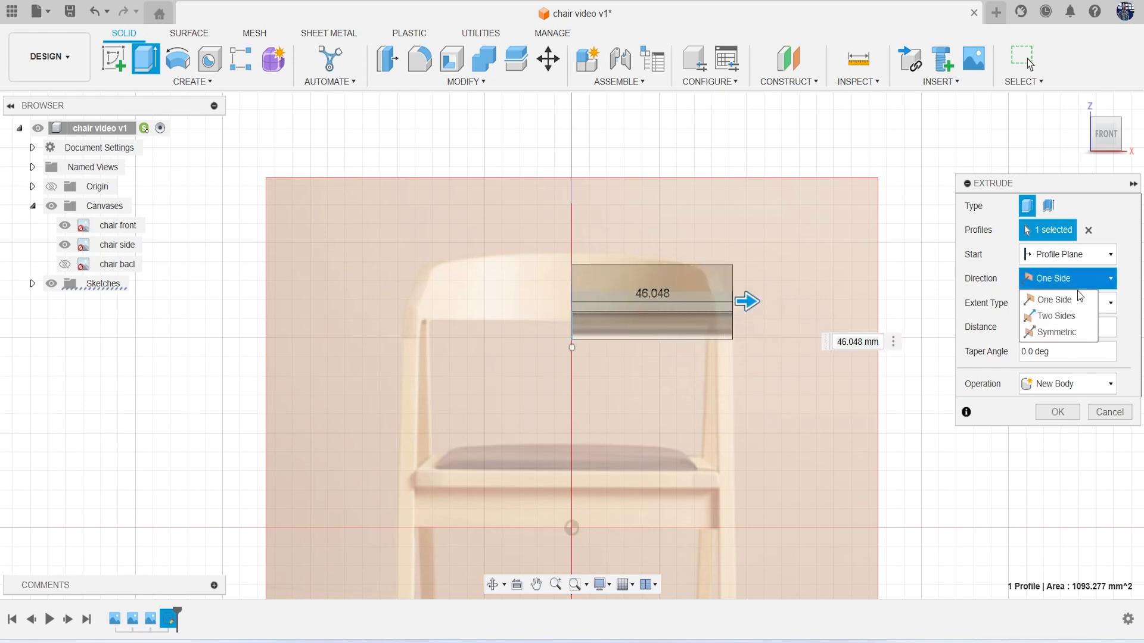
pyautogui.click(1078, 333)
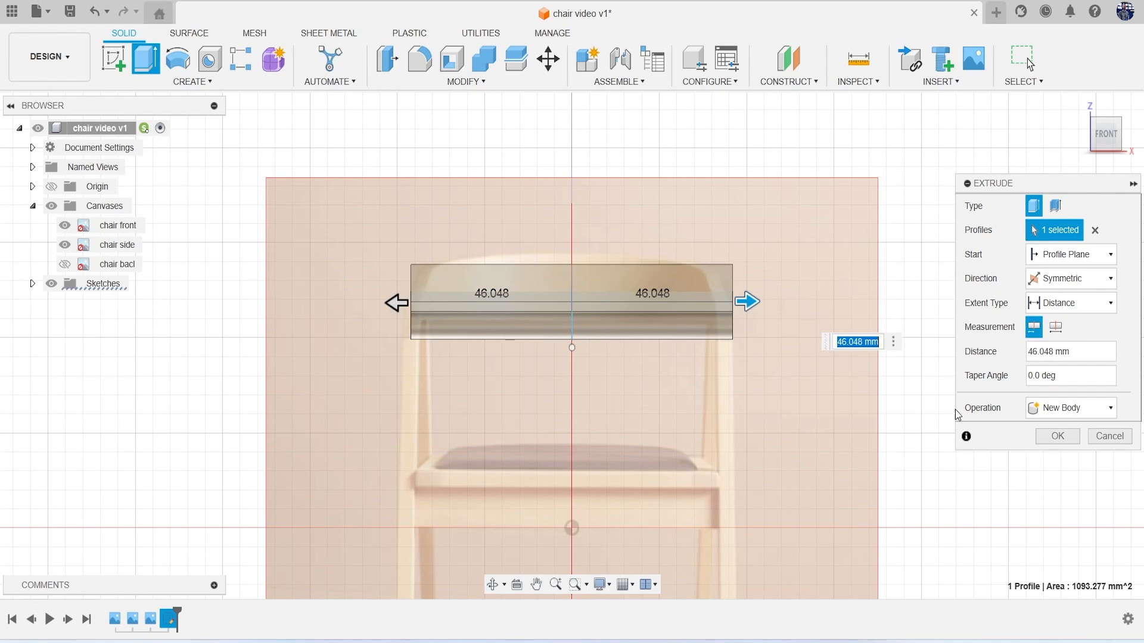
pyautogui.click(1056, 437)
# Set up a constant-radius fillet of about 47 mm on the two rear corner edges of the armrest body
pyautogui.moveTo(1093, 134)
pyautogui.mouseDown()
pyautogui.moveTo(1026, 137)
pyautogui.moveTo(1053, 149)
pyautogui.moveTo(1096, 205)
pyautogui.moveTo(1090, 143)
pyautogui.mouseUp()
pyautogui.scroll(-2, 927, 265)
pyautogui.moveTo(927, 266); pyautogui.dragTo(911, 194, button='middle')
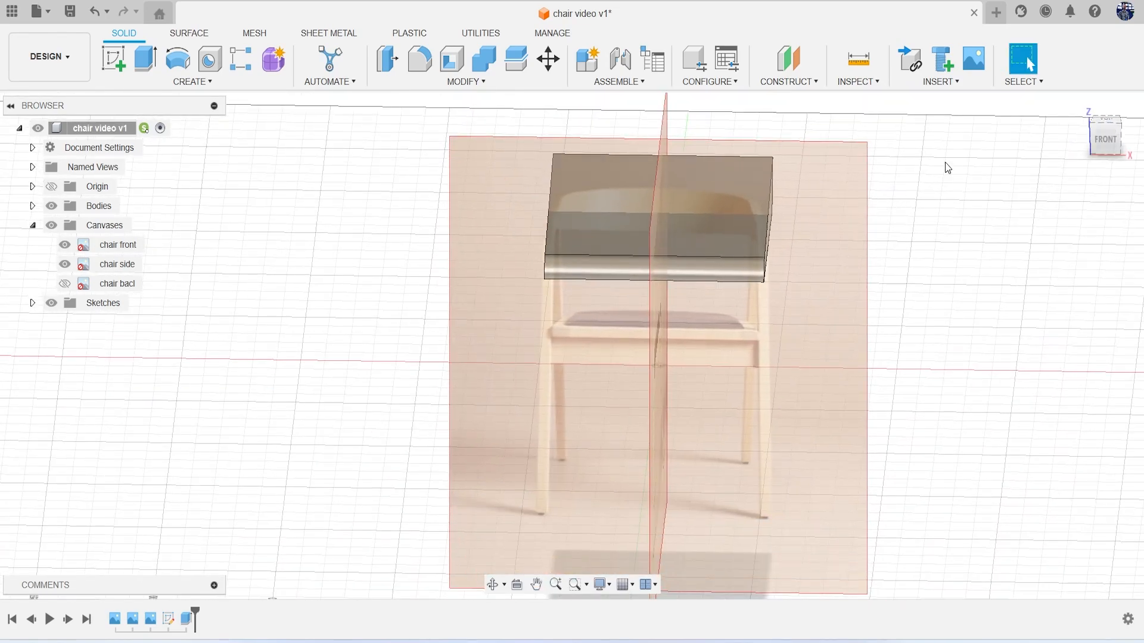
pyautogui.moveTo(1107, 150); pyautogui.dragTo(1092, 136)
pyautogui.click(1110, 137)
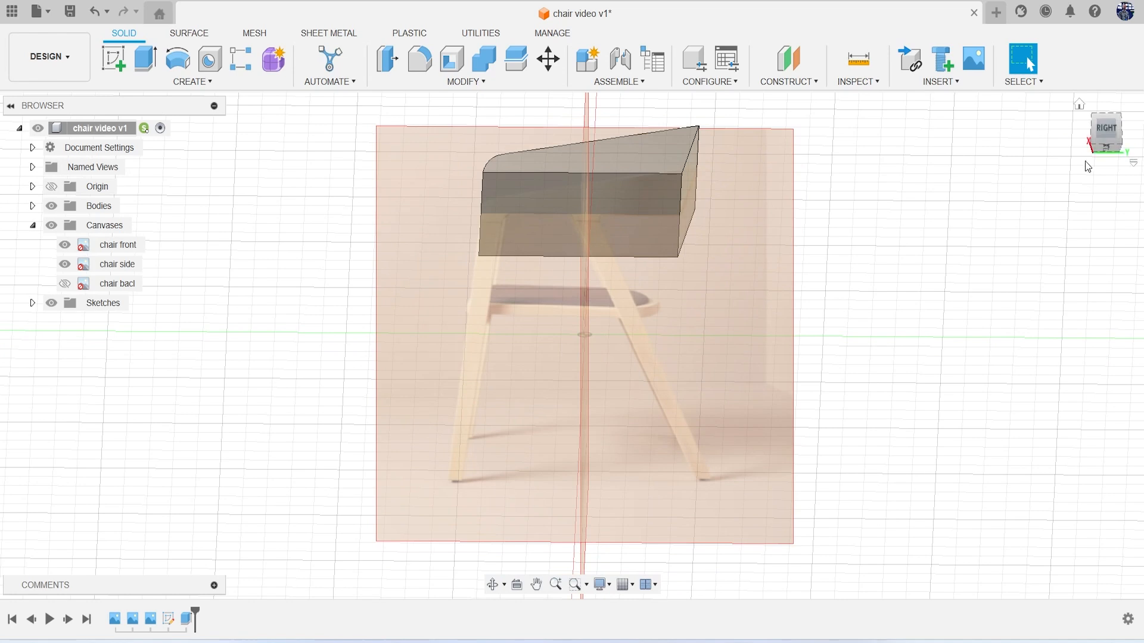
pyautogui.moveTo(1095, 130)
pyautogui.mouseDown()
pyautogui.moveTo(1123, 159)
pyautogui.moveTo(1099, 124)
pyautogui.moveTo(1060, 138)
pyautogui.moveTo(1007, 110)
pyautogui.moveTo(1007, 121)
pyautogui.mouseUp()
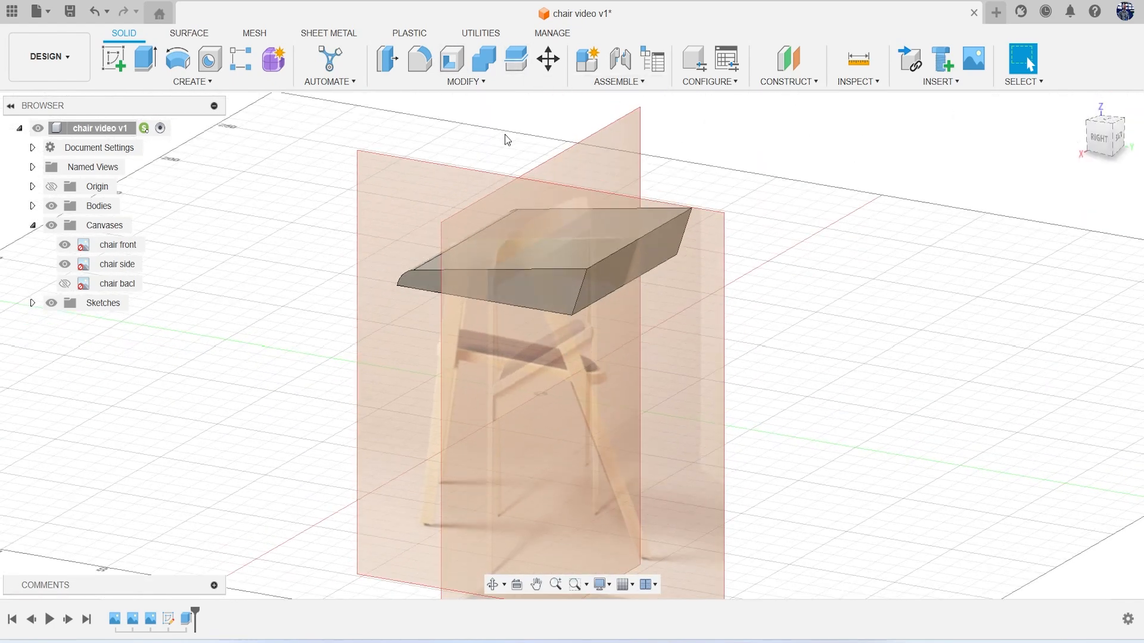
pyautogui.press('f')
pyautogui.click(582, 298)
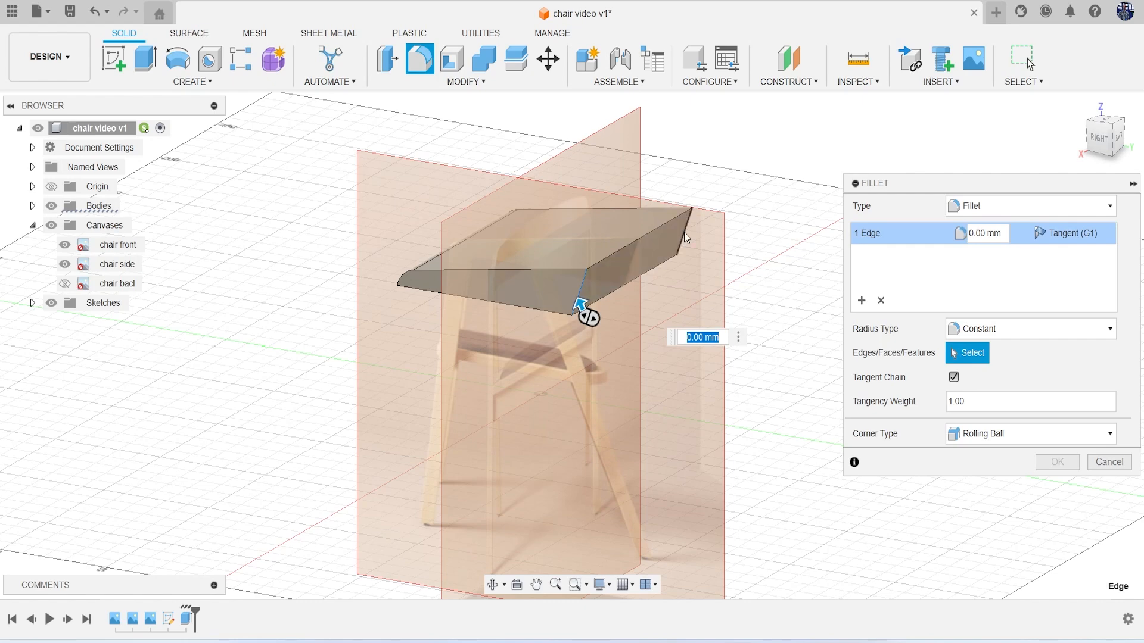
pyautogui.click(685, 232)
pyautogui.click(1103, 141)
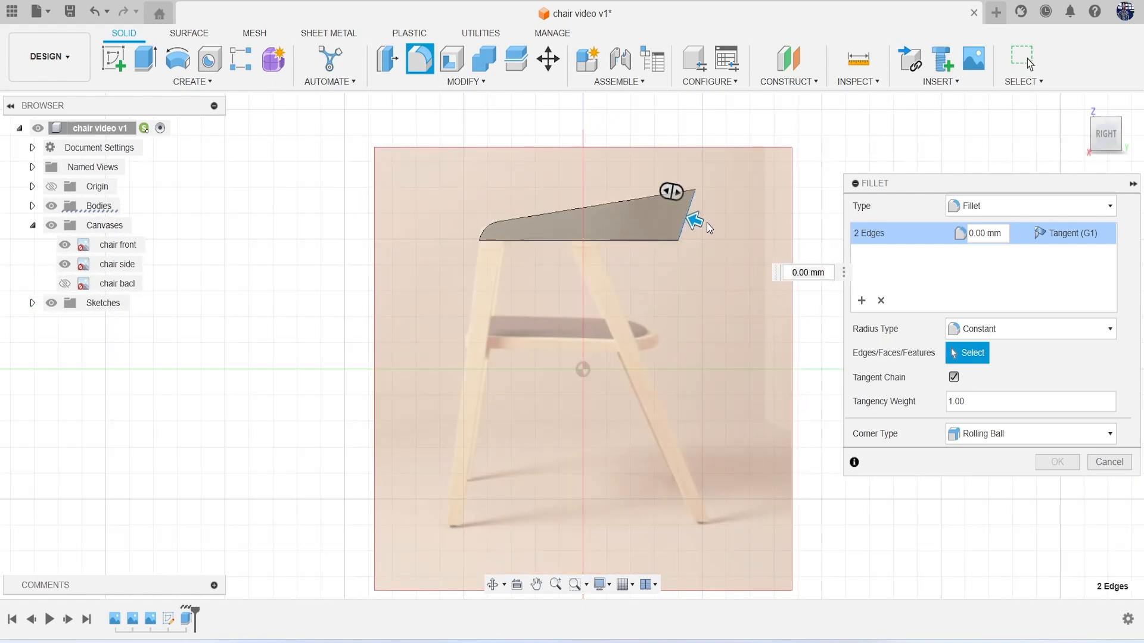
pyautogui.scroll(5, 702, 223)
pyautogui.moveTo(682, 217); pyautogui.dragTo(613, 224)
# Adjust the rear corner fillet radius to about 45.65 mm against the top view and apply it
pyautogui.moveTo(1098, 141); pyautogui.dragTo(1138, 156)
pyautogui.scroll(-2, 655, 169)
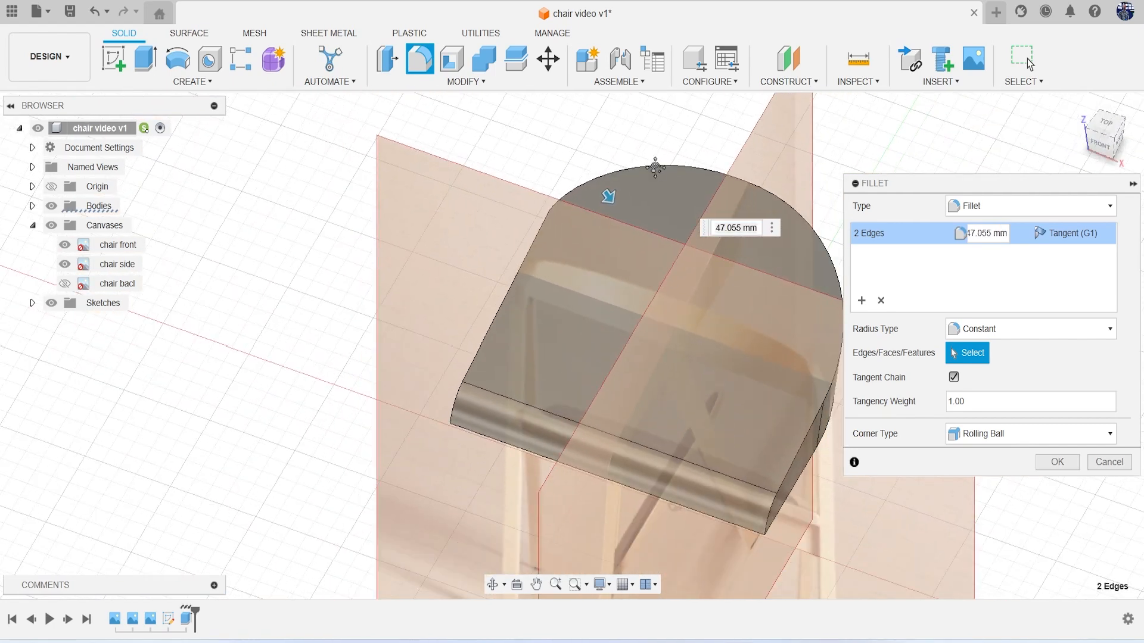
pyautogui.scroll(1, 655, 168)
pyautogui.click(1101, 127)
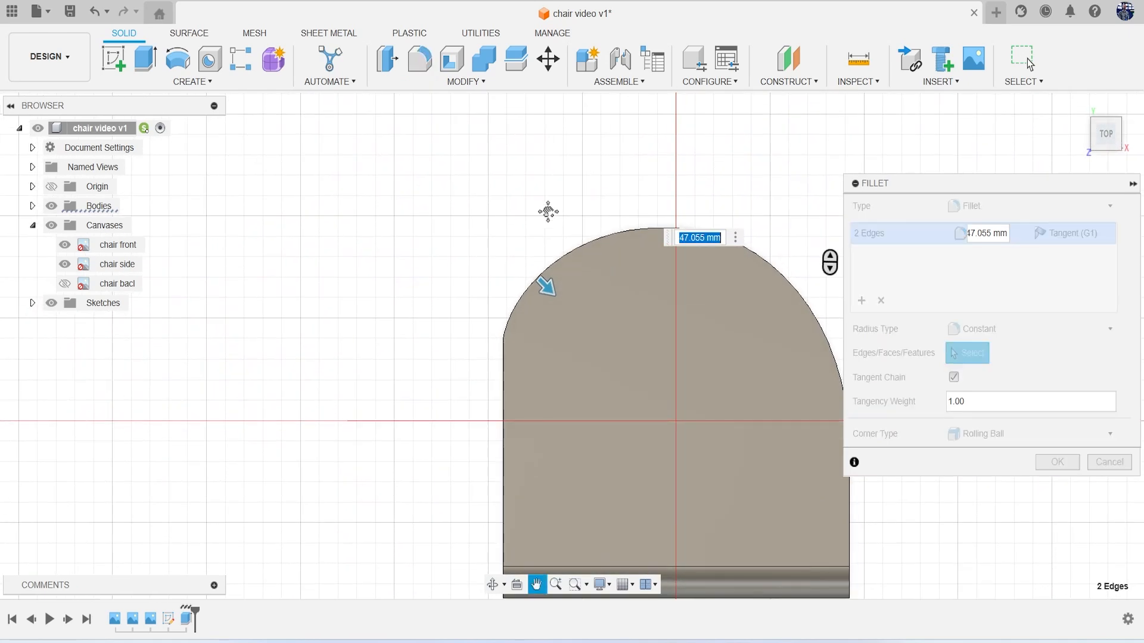
pyautogui.moveTo(499, 221); pyautogui.dragTo(492, 217)
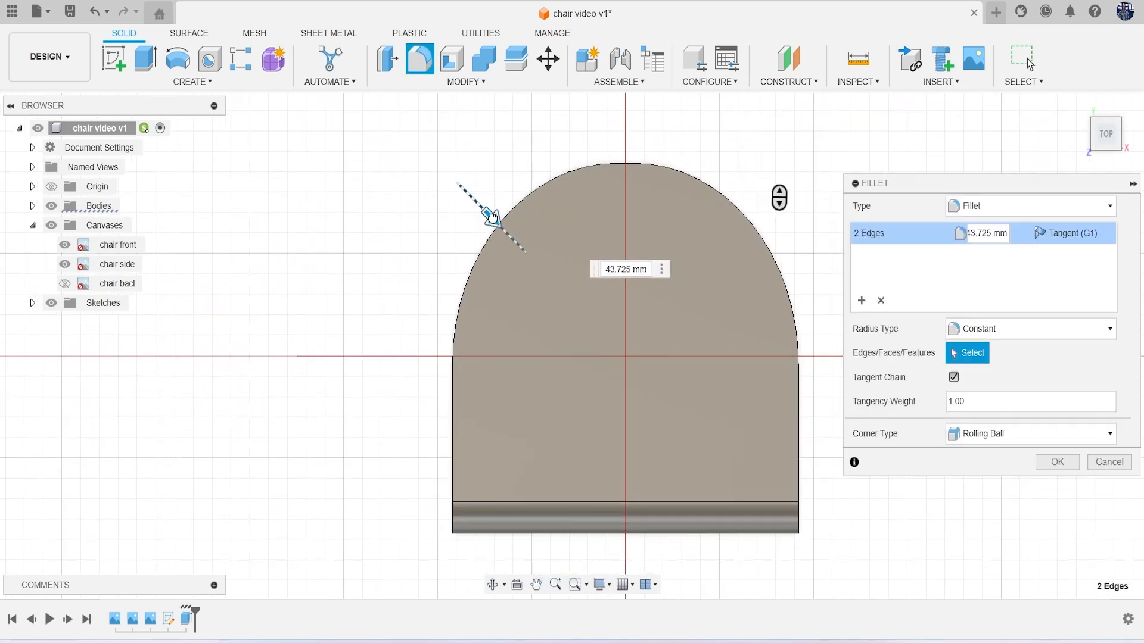
pyautogui.moveTo(492, 218)
pyautogui.mouseDown()
pyautogui.moveTo(485, 210)
pyautogui.moveTo(494, 223)
pyautogui.mouseUp()
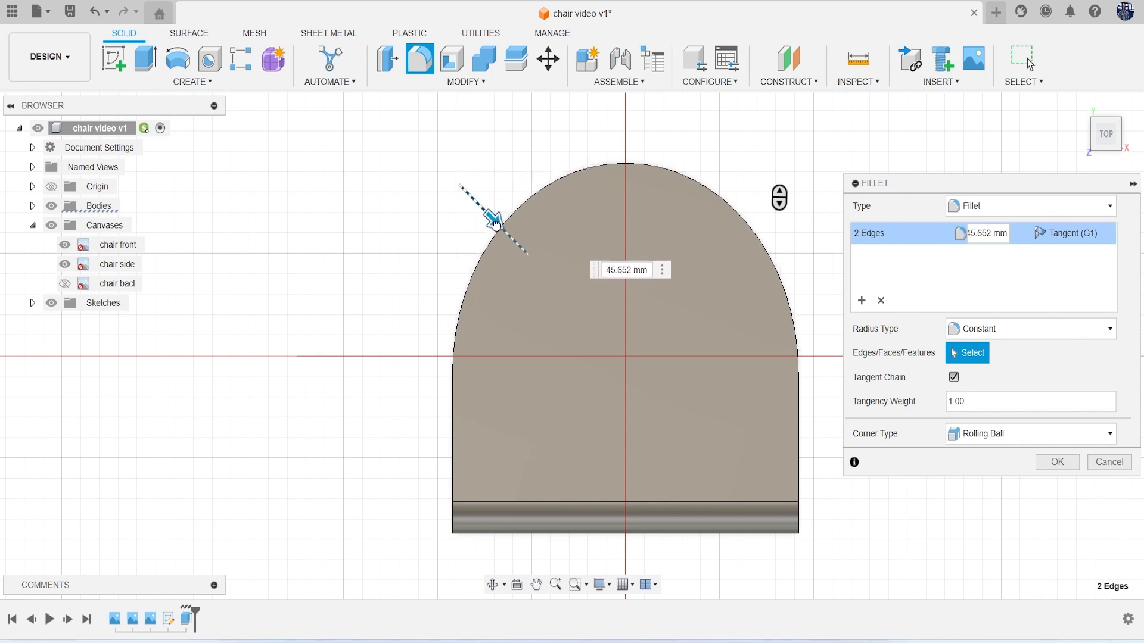
pyautogui.click(1056, 463)
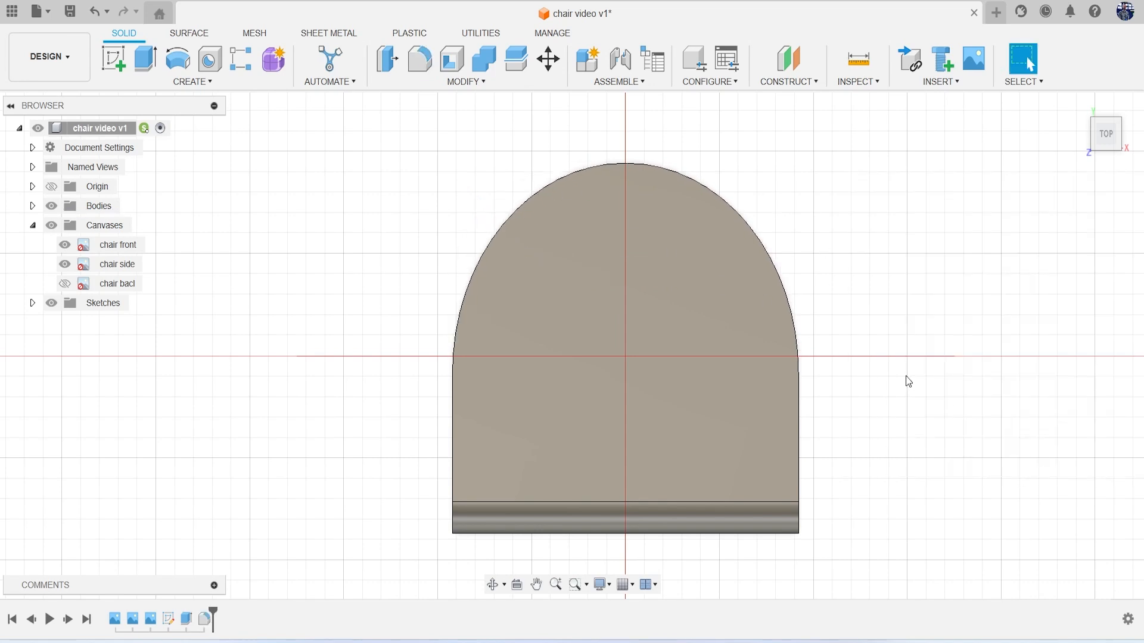
# Start a sketch on the armrest's underside face and offset its outline inward by about 4.96 mm
pyautogui.moveTo(572, 346)
pyautogui.keyDown('shift'); pyautogui.mouseDown(button='middle')
pyautogui.moveTo(524, 220)
pyautogui.moveTo(572, 280)
pyautogui.moveTo(524, 221)
pyautogui.moveTo(509, 229)
pyautogui.moveTo(518, 256)
pyautogui.mouseUp(button='middle'); pyautogui.keyUp('shift')
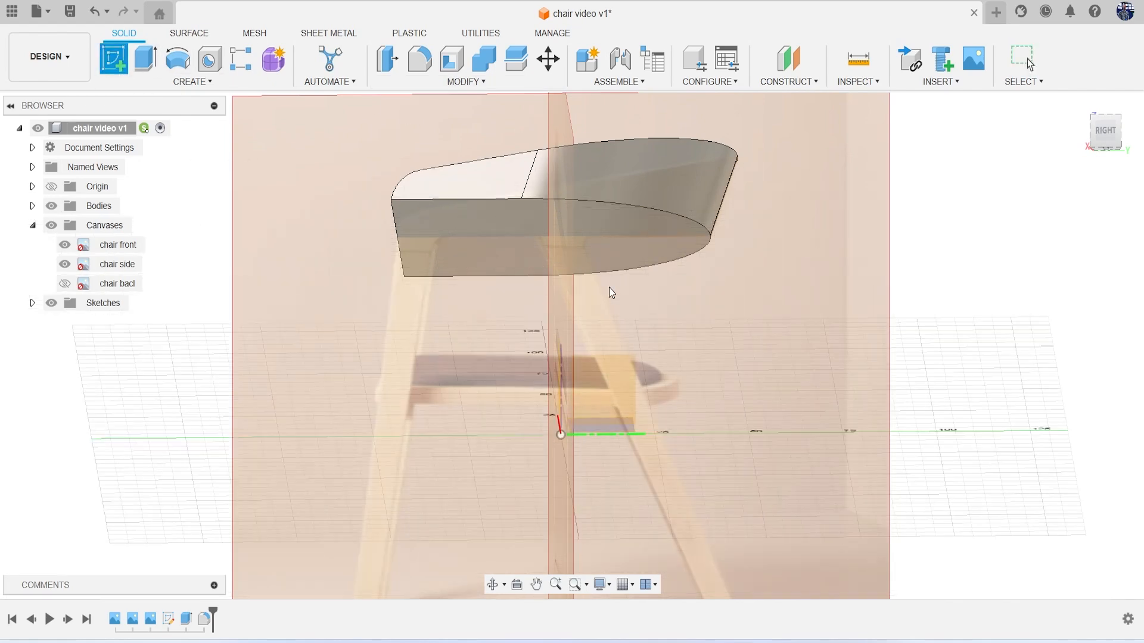
pyautogui.click(535, 240)
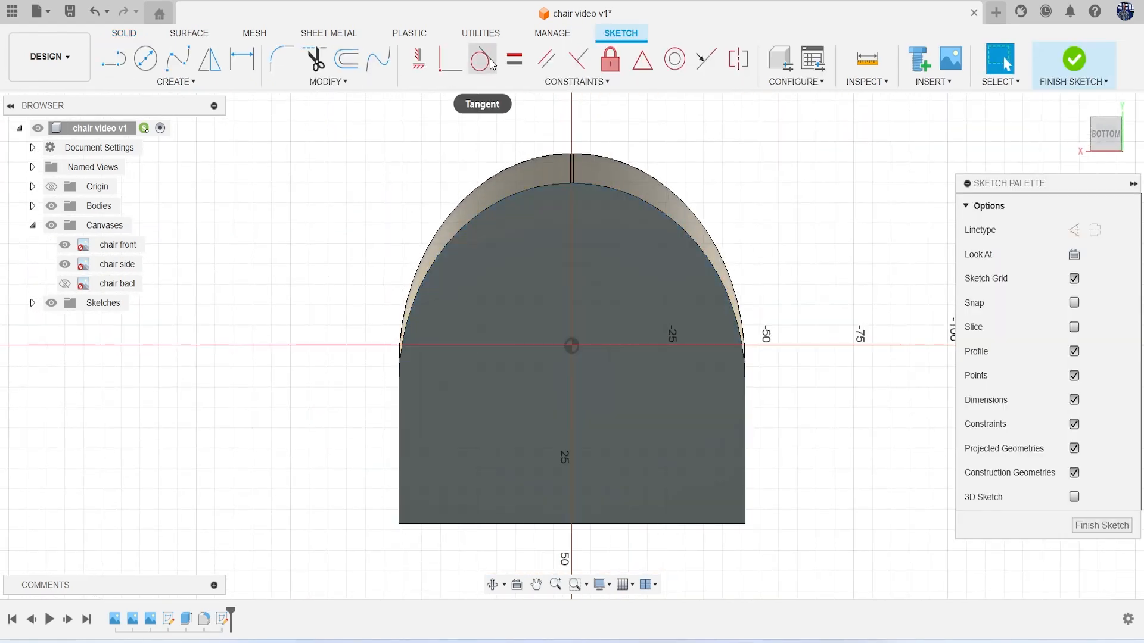
pyautogui.click(346, 57)
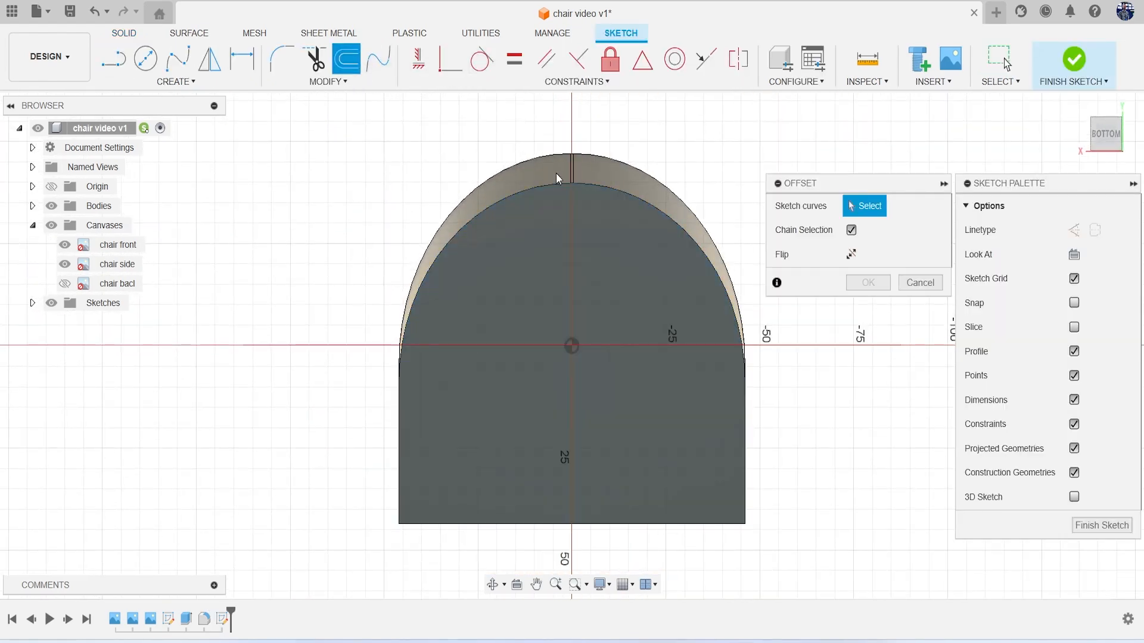
pyautogui.click(597, 186)
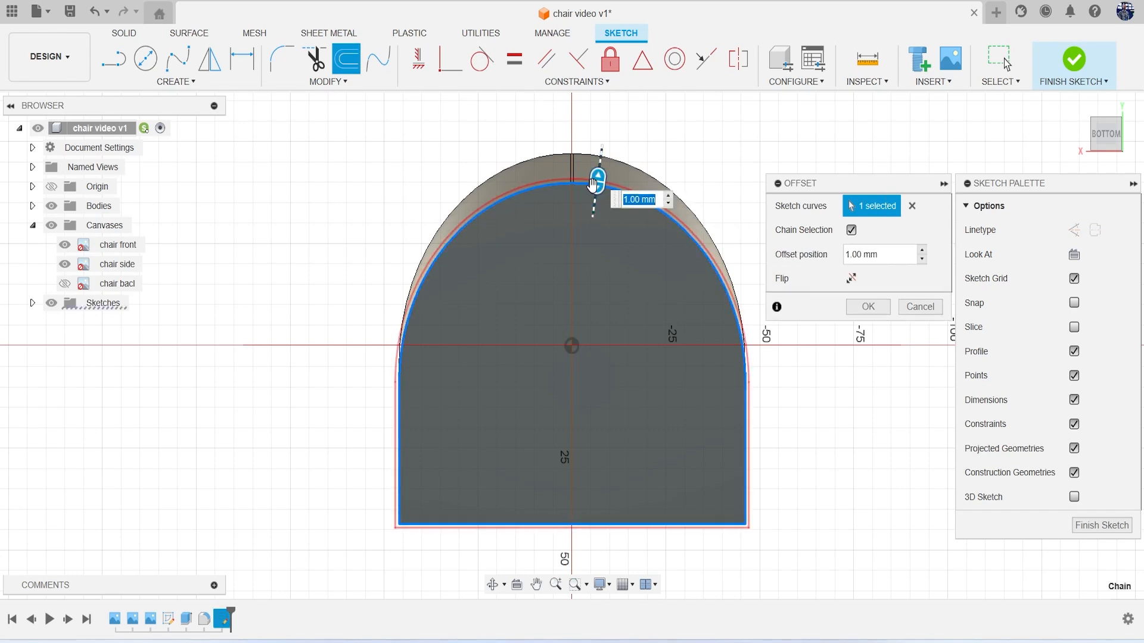
pyautogui.moveTo(598, 187); pyautogui.dragTo(595, 207)
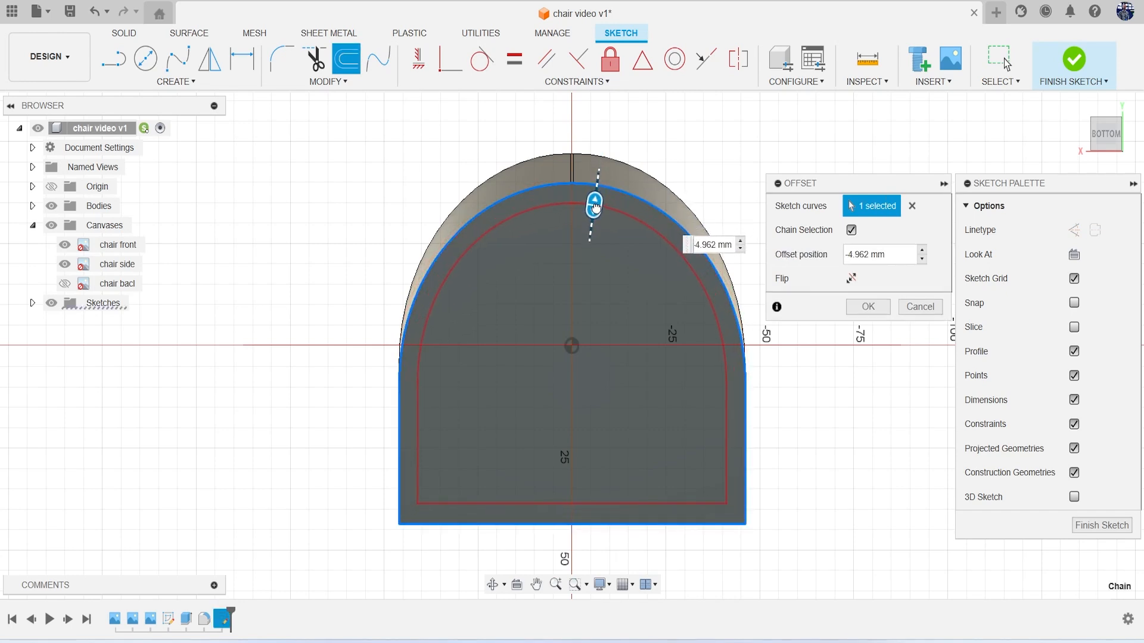
pyautogui.click(882, 304)
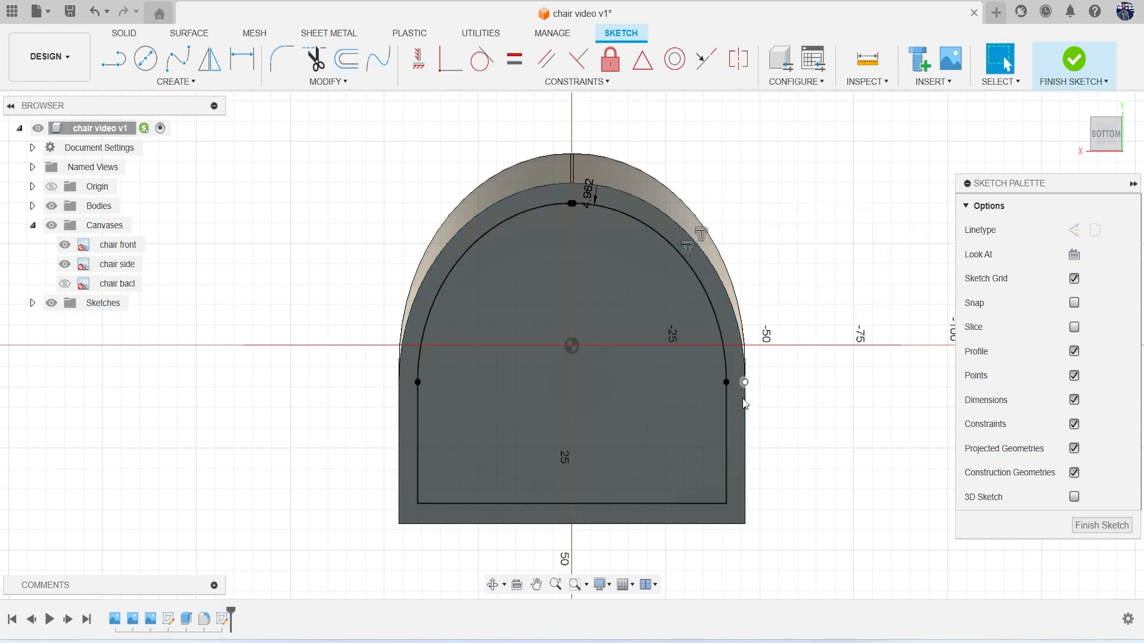
# Draw three connected lines from the offset outline's two front corners, forming a rectangle that extends past the armrest's front edge
pyautogui.moveTo(723, 428); pyautogui.dragTo(766, 317, button='middle')
pyautogui.press('l')
pyautogui.scroll(2, 525, 455)
pyautogui.scroll(2, 525, 455)
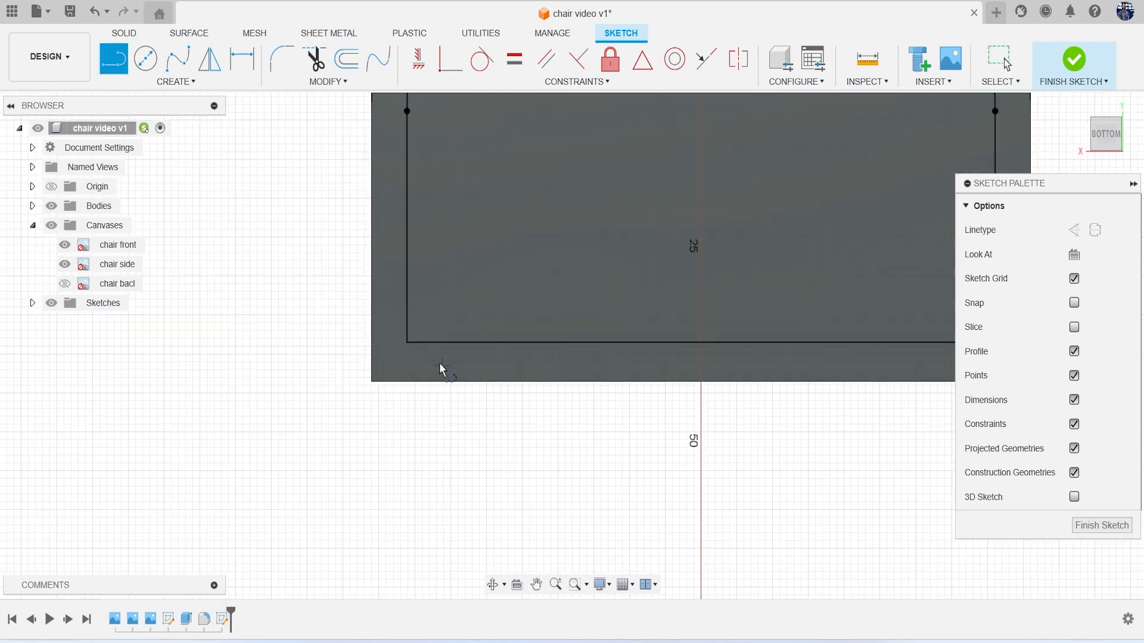
pyautogui.click(407, 342)
pyautogui.click(408, 452)
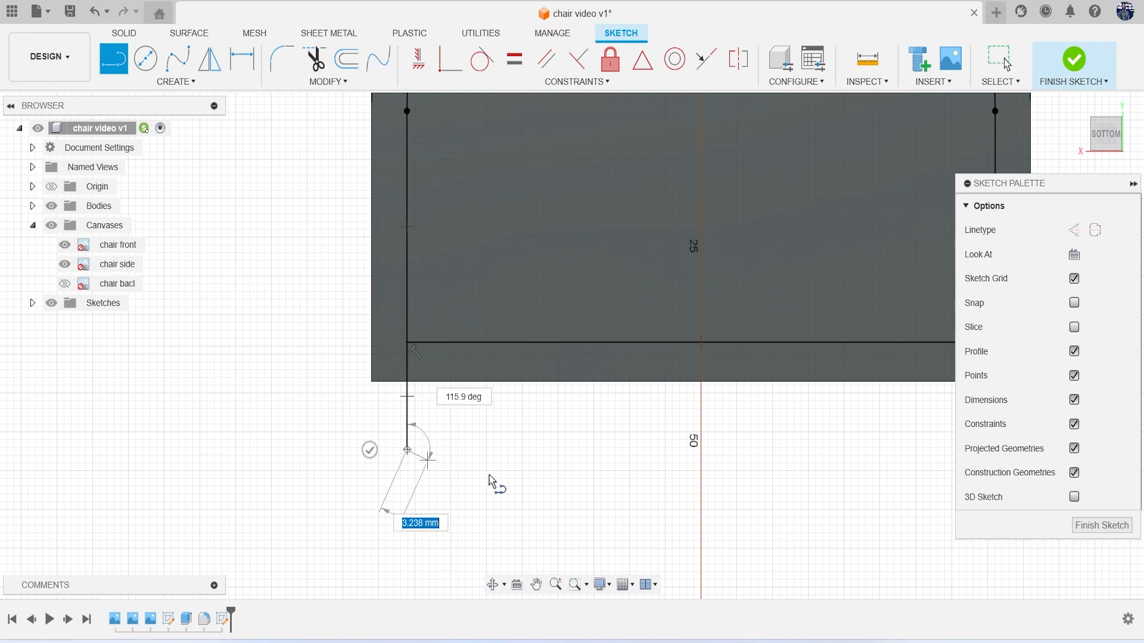
pyautogui.scroll(-2, 516, 481)
pyautogui.scroll(3, 677, 467)
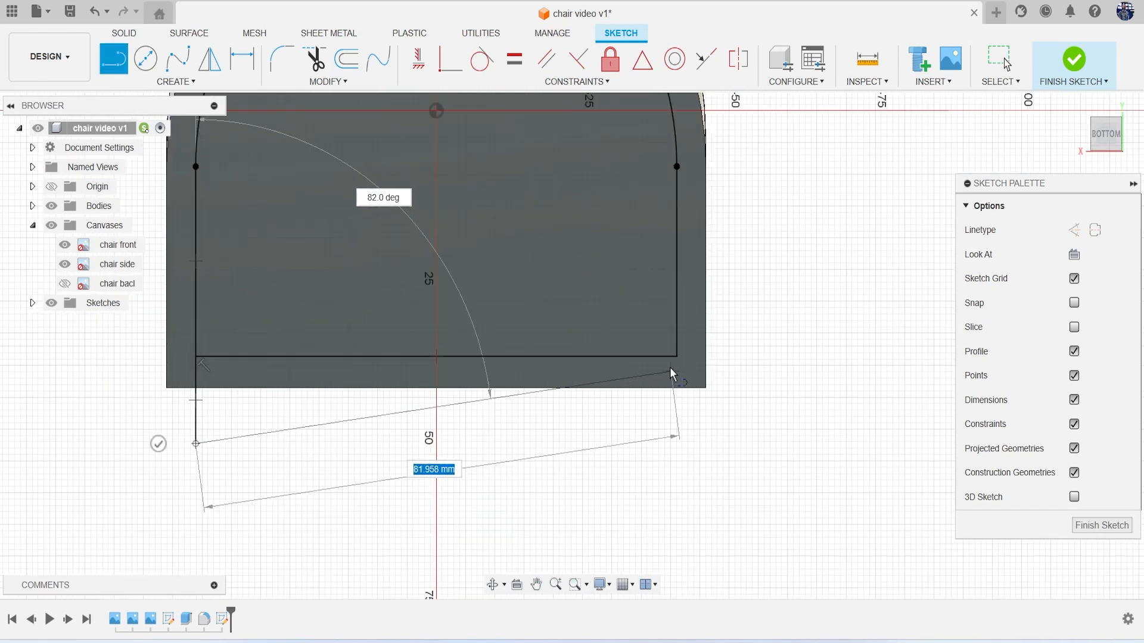
pyautogui.click(677, 444)
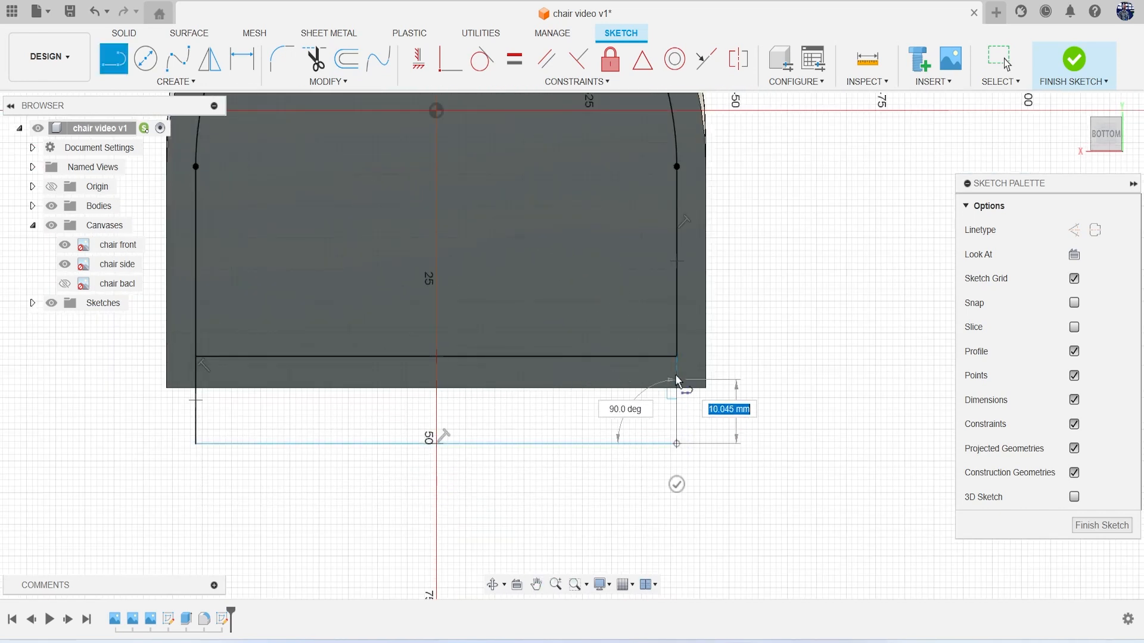
pyautogui.click(676, 359)
pyautogui.press('Escape')
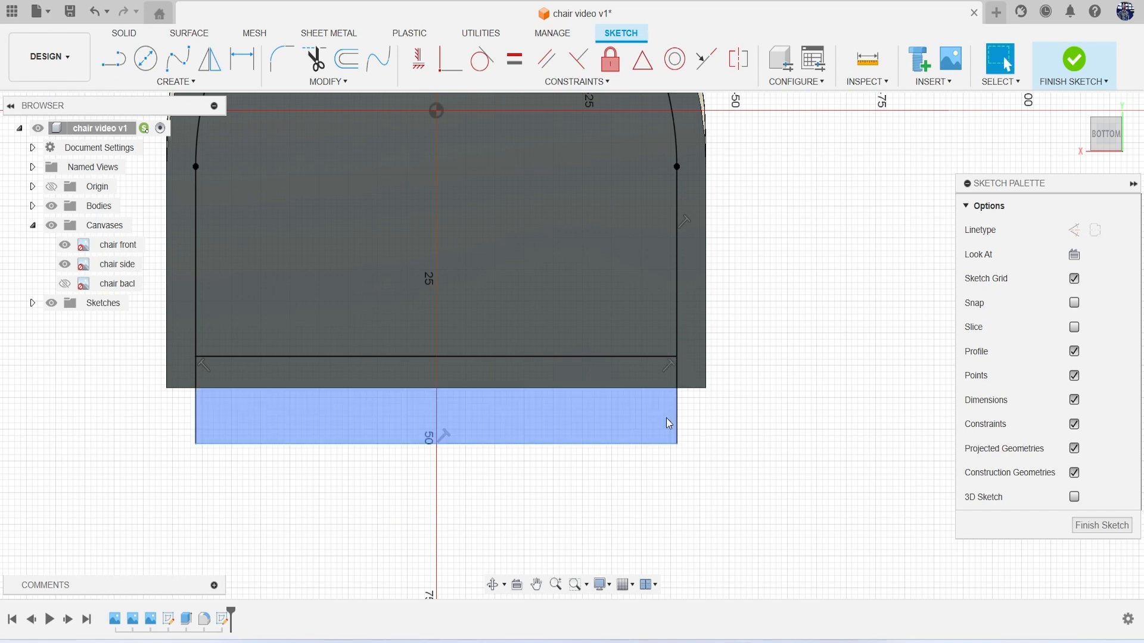
# Extrude the inner outline and both front strip profiles upward about 37.26 mm through the armrest body as a cut
pyautogui.press('e')
pyautogui.click(521, 408)
pyautogui.click(427, 381)
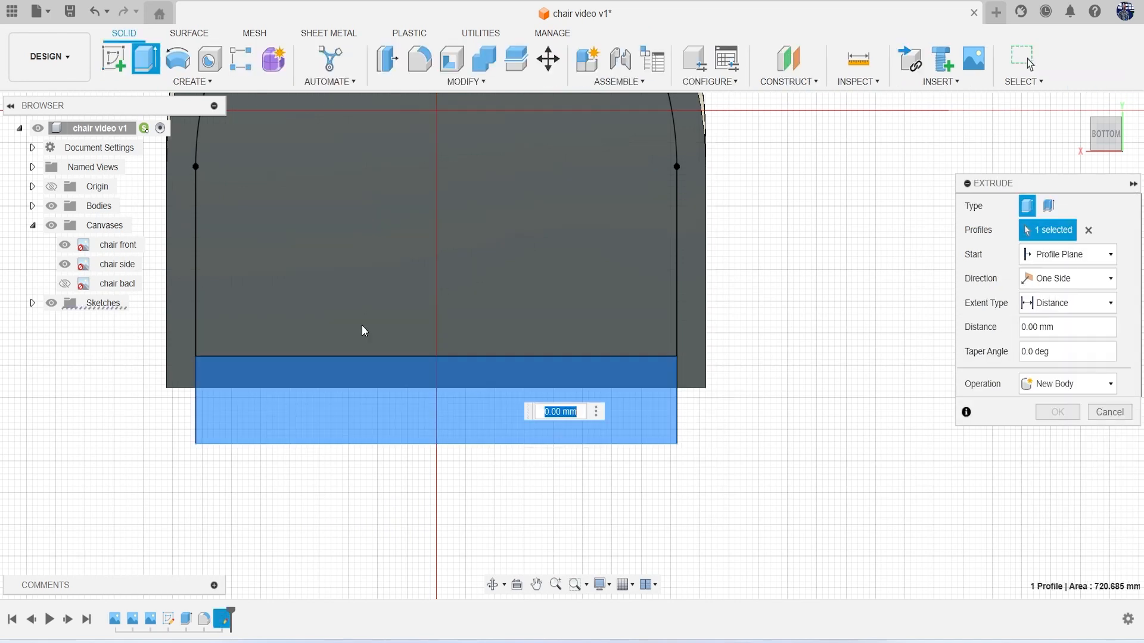
pyautogui.click(362, 324)
pyautogui.scroll(-2, 418, 333)
pyautogui.scroll(-2, 418, 339)
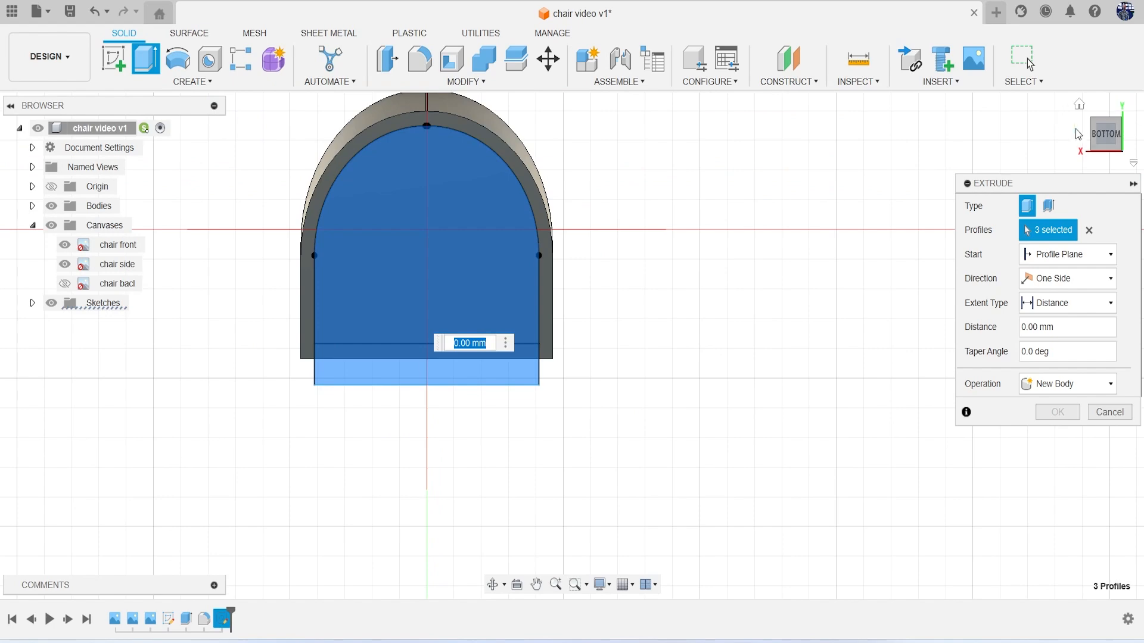
pyautogui.keyDown('shift'); pyautogui.moveTo(572, 346); pyautogui.dragTo(567, 201, button='middle'); pyautogui.keyUp('shift')
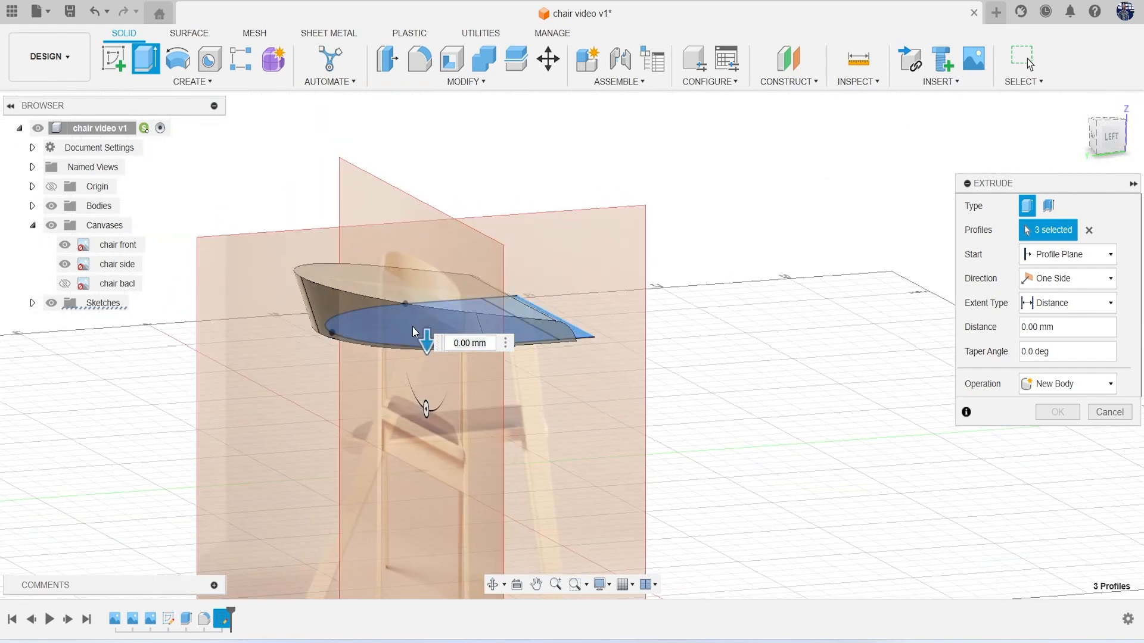
pyautogui.moveTo(428, 344); pyautogui.dragTo(426, 200)
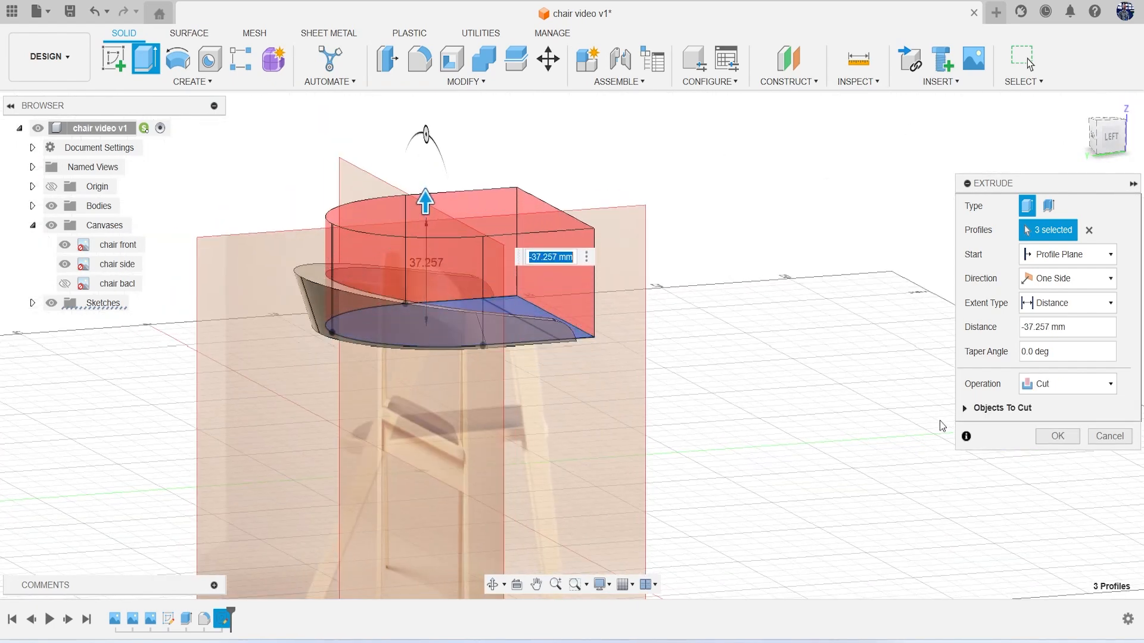
pyautogui.click(1057, 437)
# Start a sketch on the flat outer side face of the armrest, viewed from the right against the side canvas
pyautogui.moveTo(1096, 142); pyautogui.dragTo(978, 279)
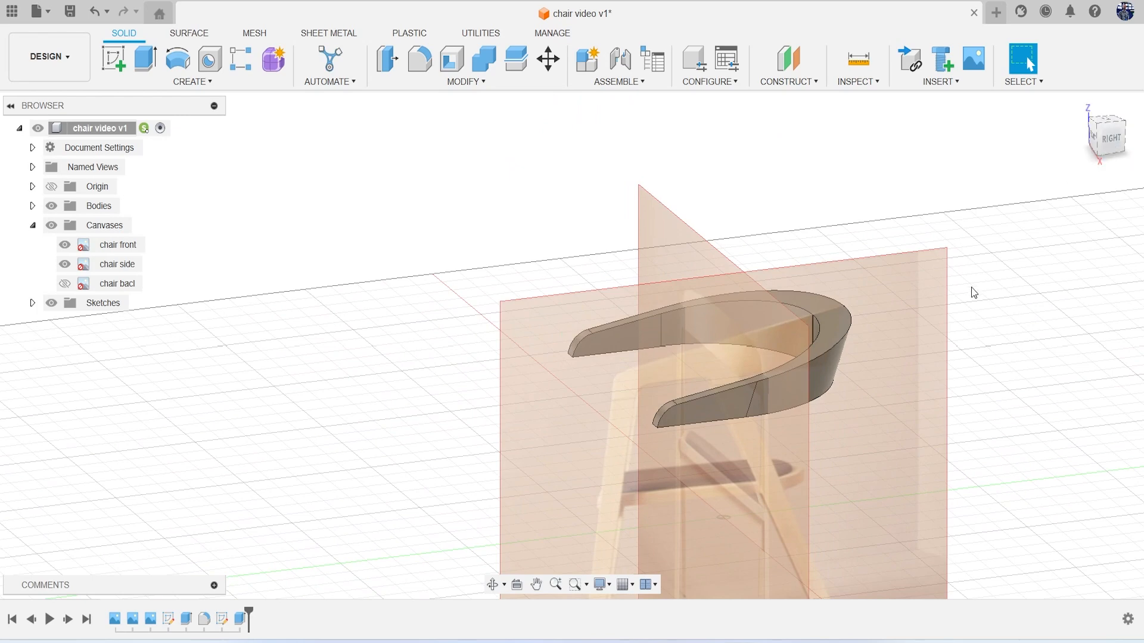
pyautogui.moveTo(777, 329); pyautogui.dragTo(750, 286, button='middle')
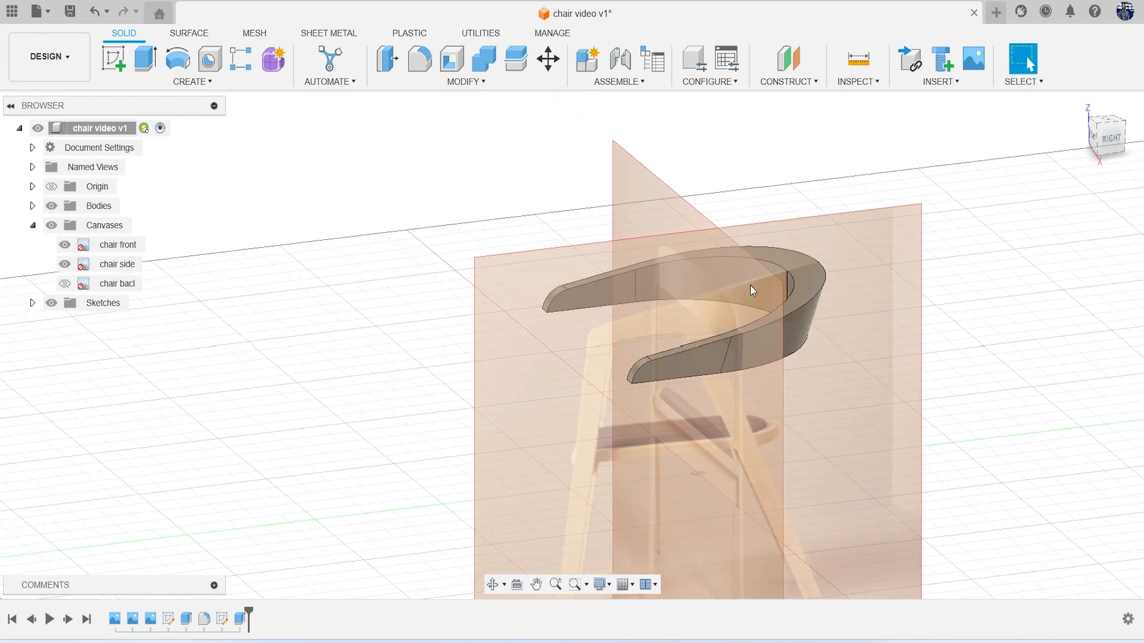
pyautogui.click(1115, 143)
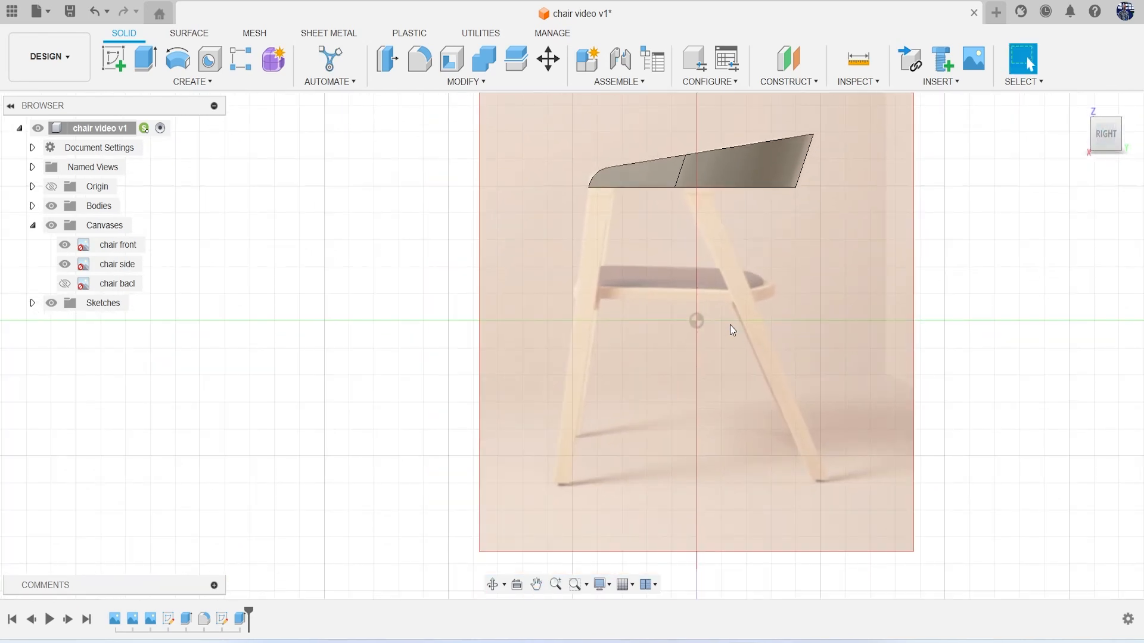
pyautogui.click(117, 56)
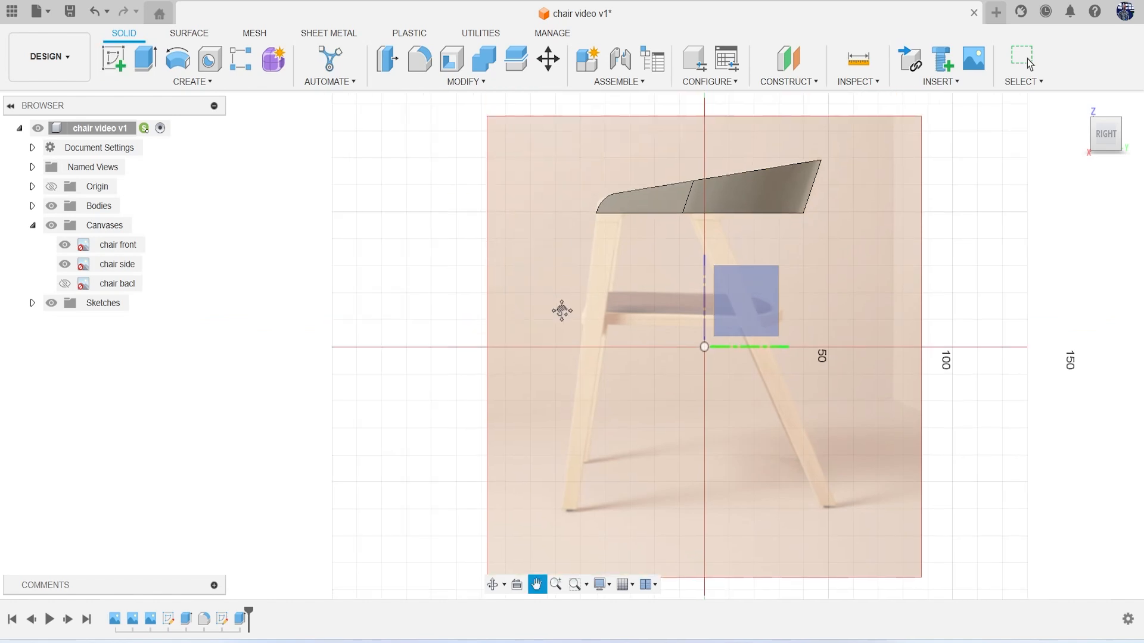
pyautogui.scroll(3, 620, 338)
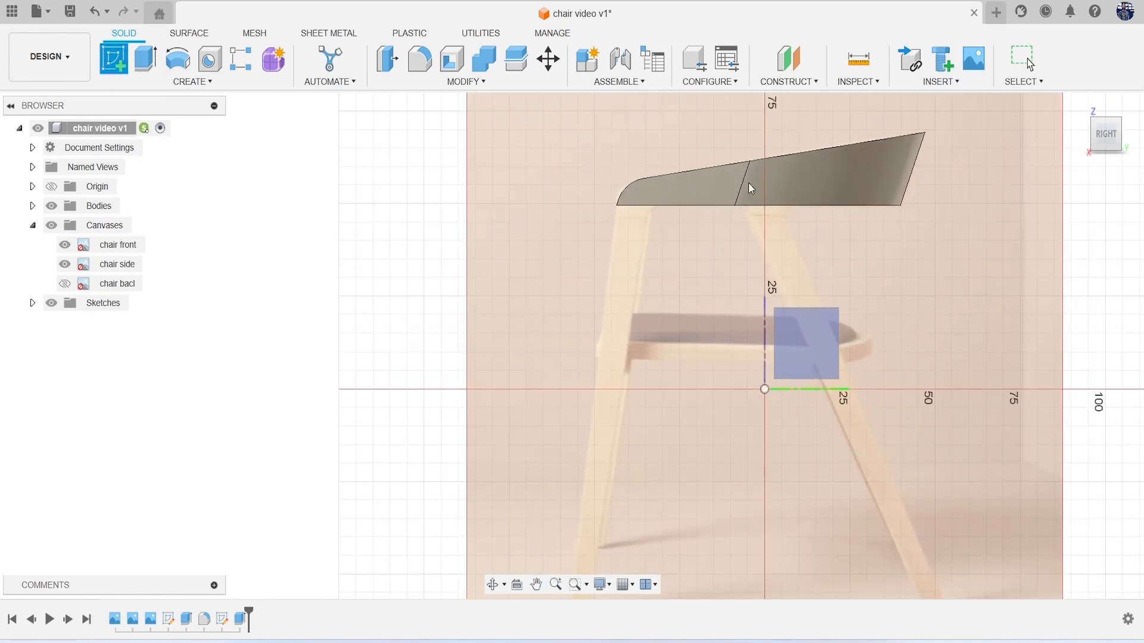
pyautogui.click(674, 190)
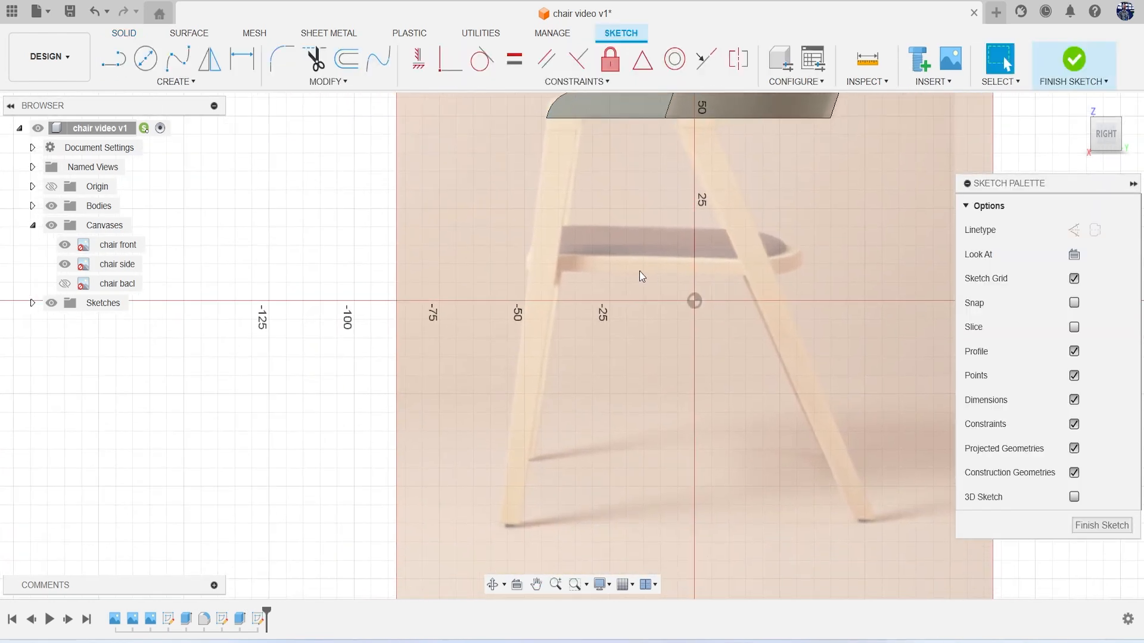
# Draw the front leg's front edge from the armrest's lower front corner to the foot, plus a horizontal foot line about 6 mm long
pyautogui.press('l')
pyautogui.scroll(1, 644, 352)
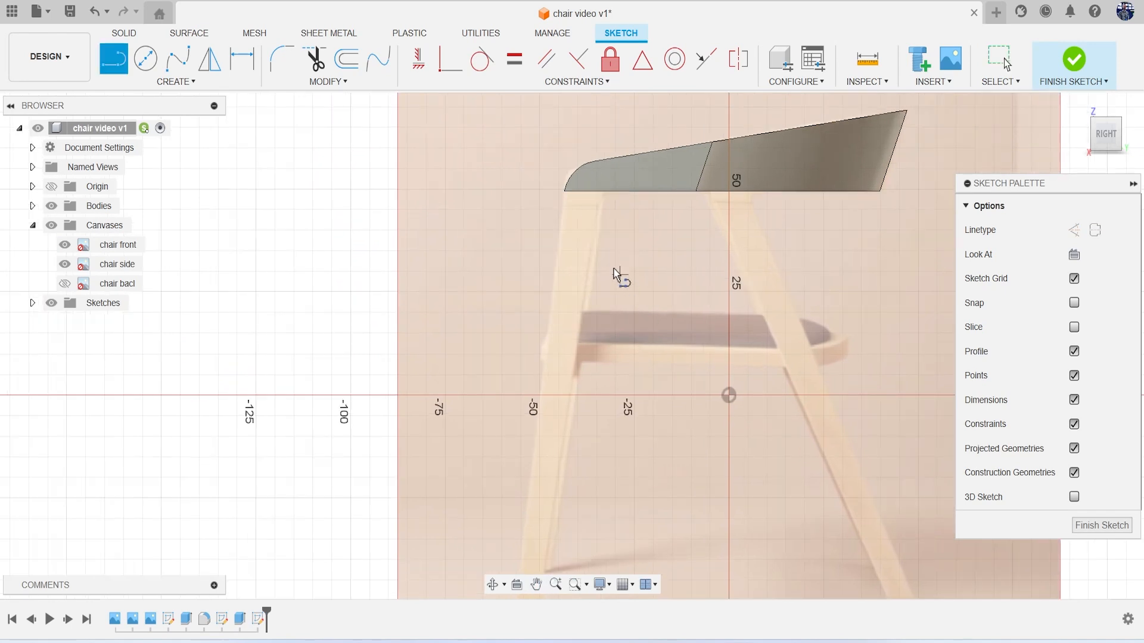
pyautogui.click(565, 192)
pyautogui.scroll(-3, 557, 332)
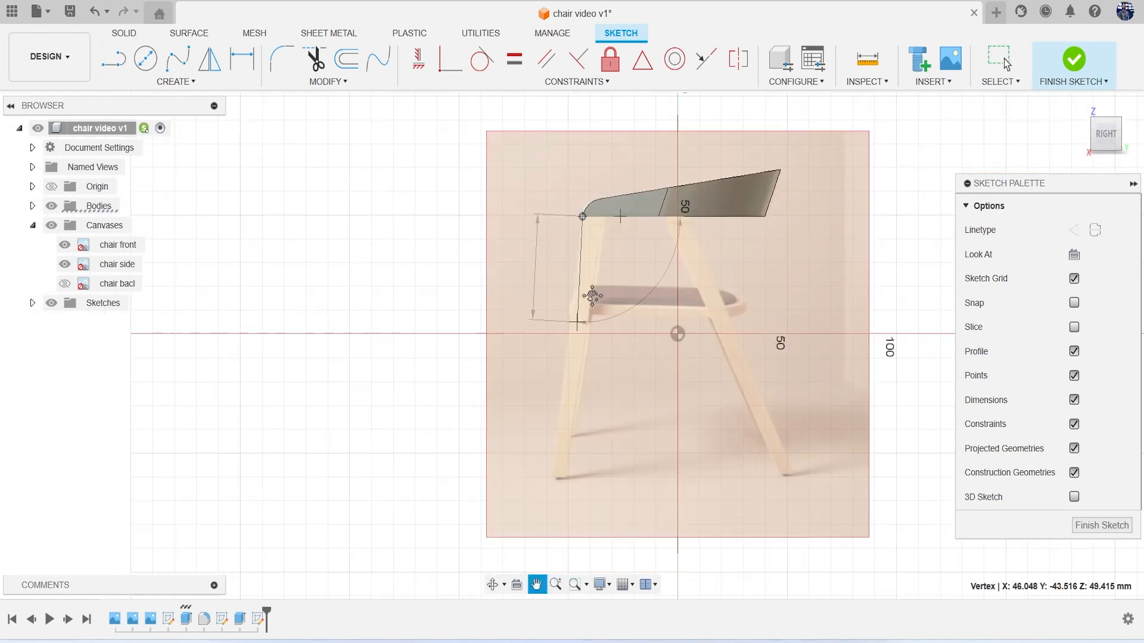
pyautogui.scroll(5, 572, 357)
pyautogui.scroll(2, 554, 452)
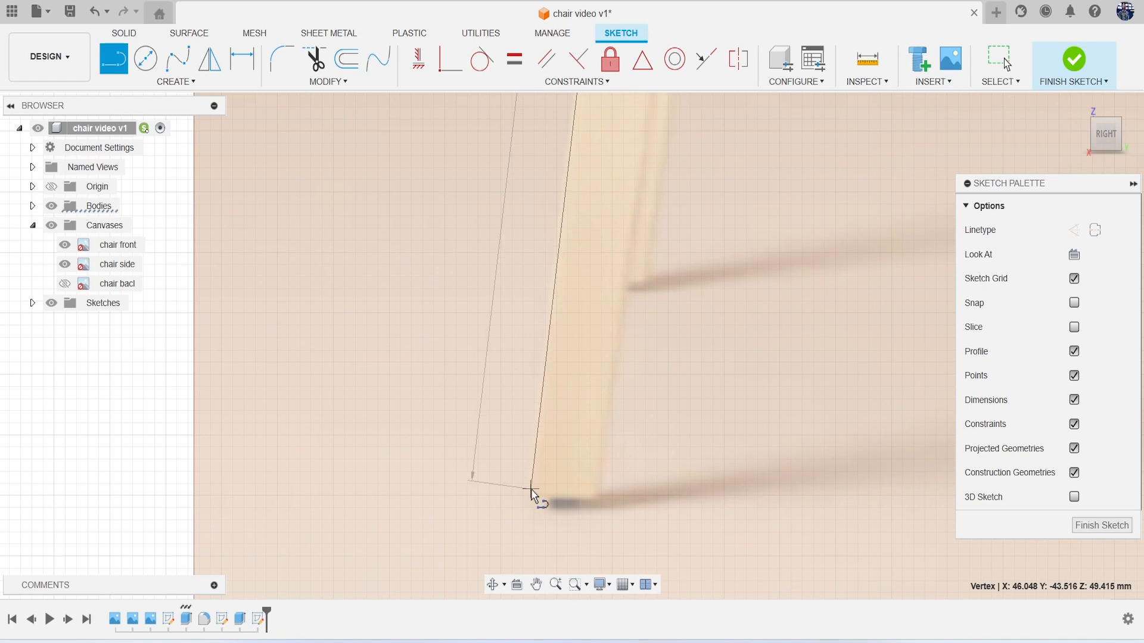
pyautogui.click(530, 494)
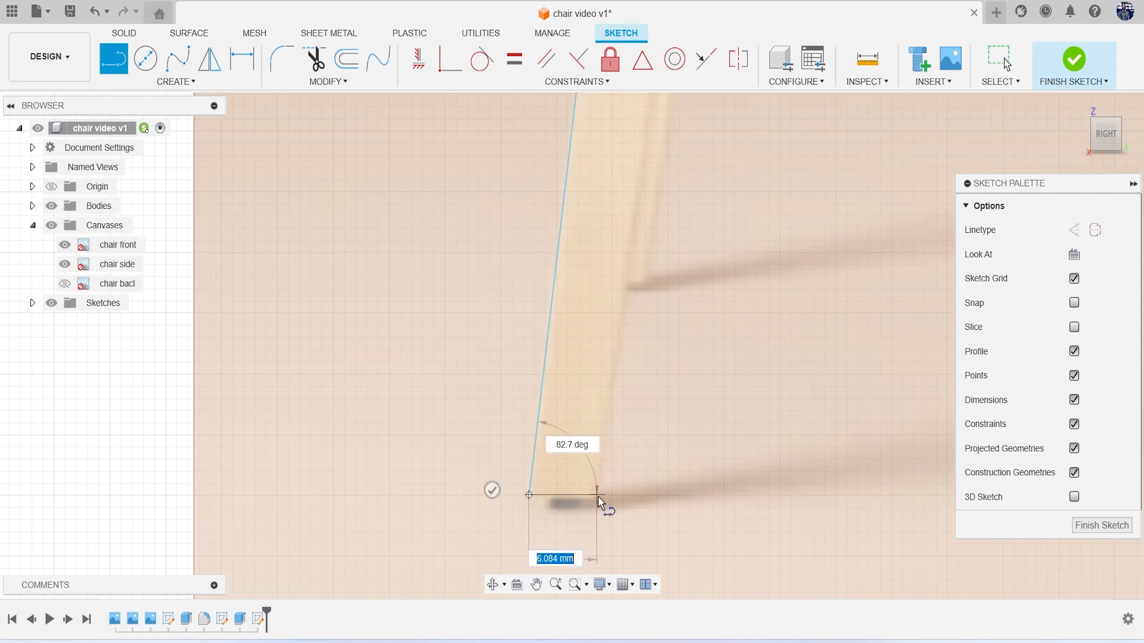
pyautogui.scroll(3, 596, 494)
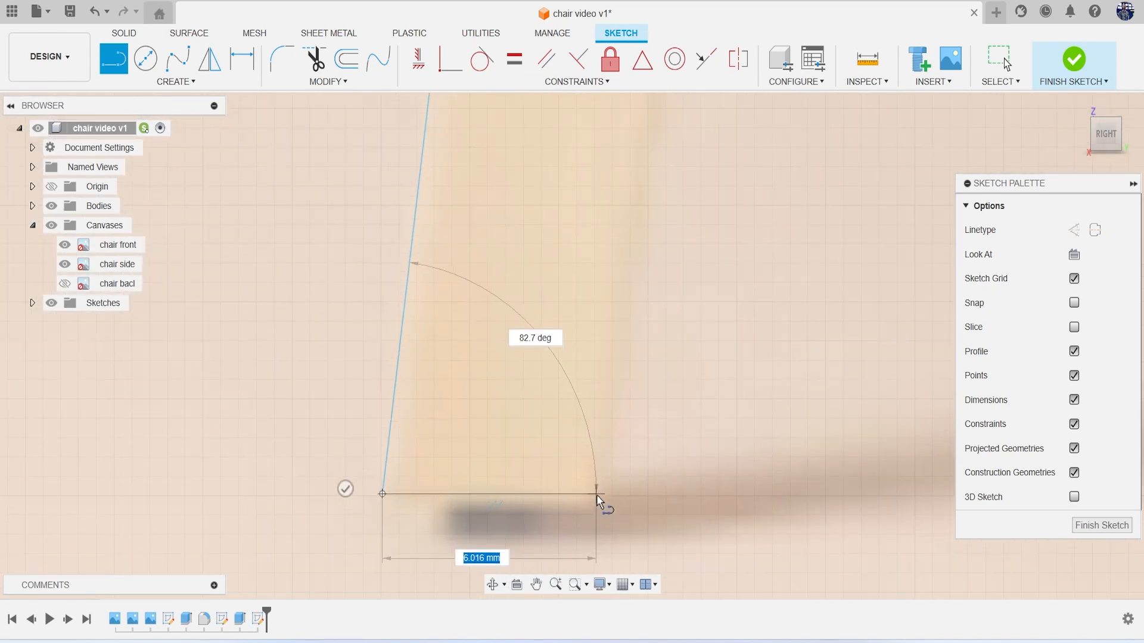
pyautogui.click(598, 495)
# Draw the front leg's rear edge from the end of the foot line up to the armrest's underside
pyautogui.scroll(-4, 604, 478)
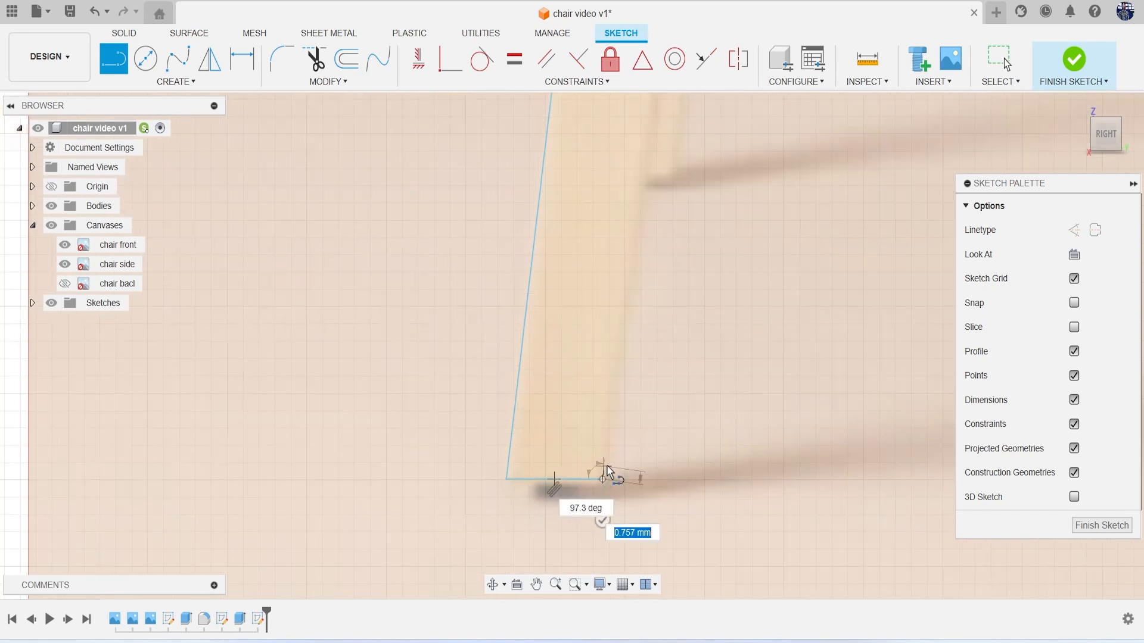
pyautogui.moveTo(651, 381); pyautogui.dragTo(616, 520, button='middle')
pyautogui.scroll(-1, 617, 506)
pyautogui.scroll(-2, 619, 454)
pyautogui.moveTo(636, 356); pyautogui.dragTo(613, 536, button='middle')
pyautogui.scroll(2, 617, 373)
pyautogui.scroll(1, 617, 362)
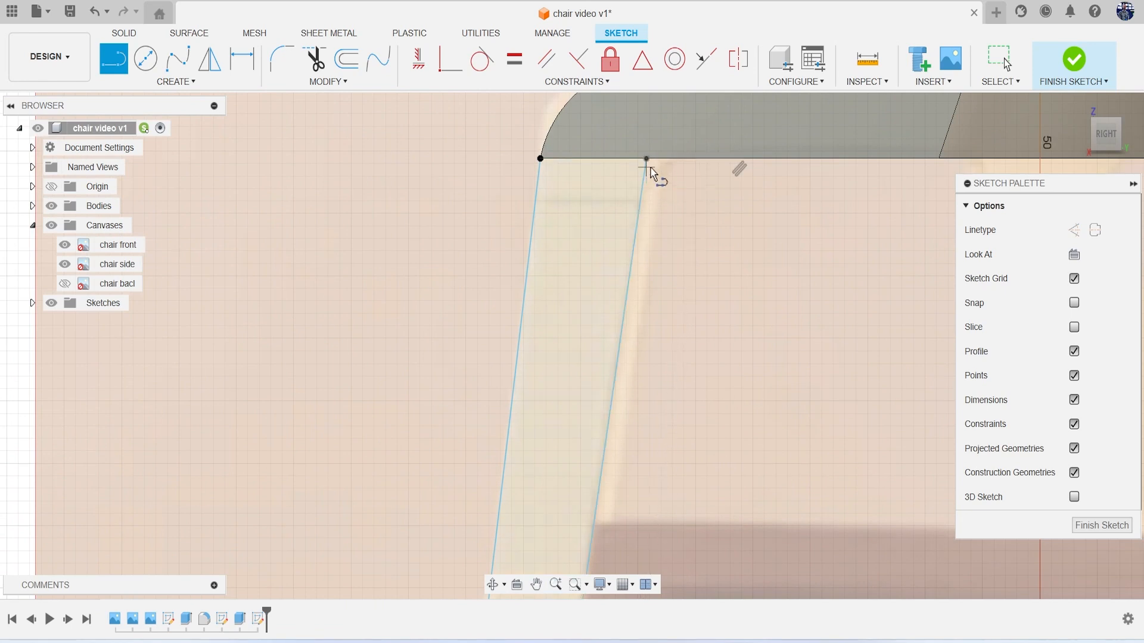
pyautogui.press('Escape')
# Trim away the front leg's rear edge line
pyautogui.scroll(-3, 656, 280)
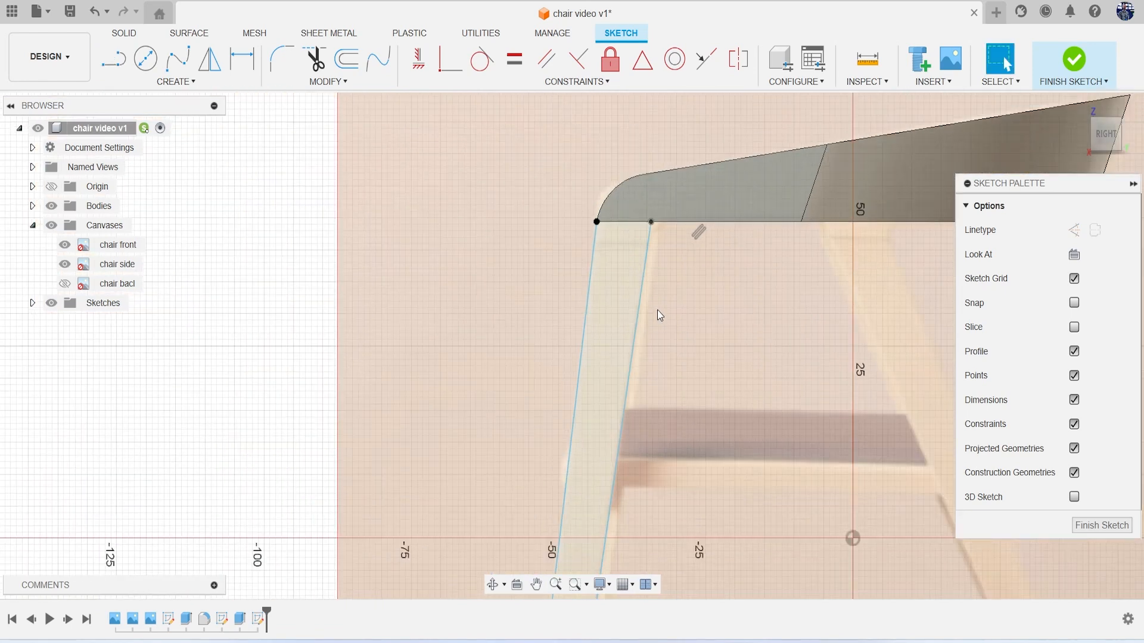
pyautogui.press('t')
pyautogui.click(634, 343)
pyautogui.scroll(-2, 654, 370)
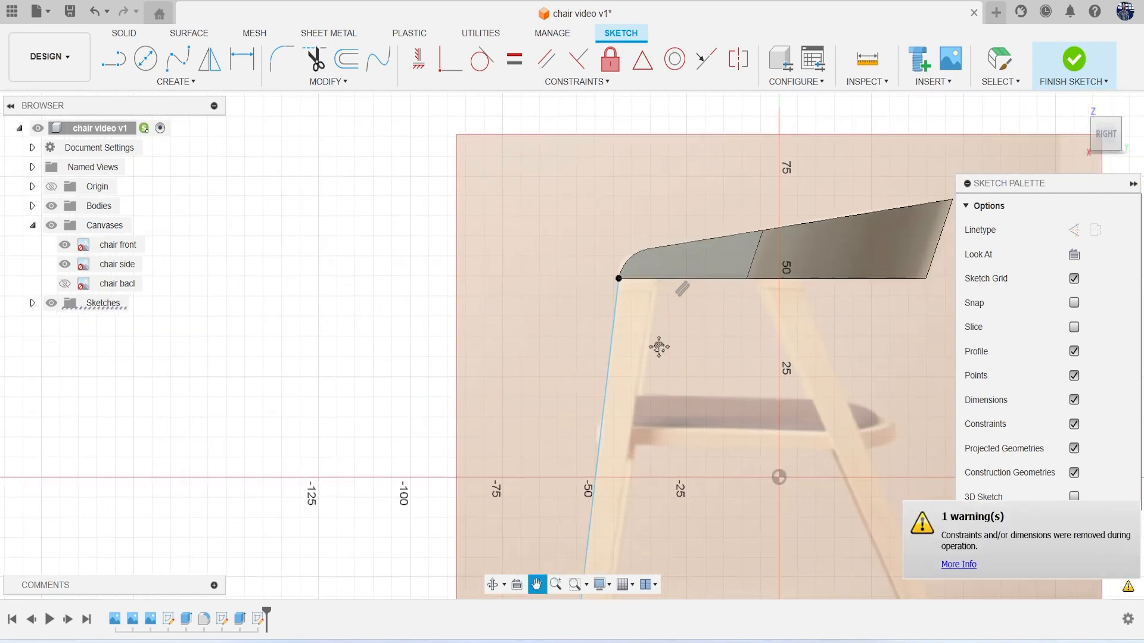
# Redraw the front leg's rear edge from the foot line's open end to the armrest's underside, closing the profile along the side canvas
pyautogui.moveTo(654, 370); pyautogui.dragTo(666, 235, button='middle')
pyautogui.press('l')
pyautogui.moveTo(657, 306); pyautogui.dragTo(675, 197, button='middle')
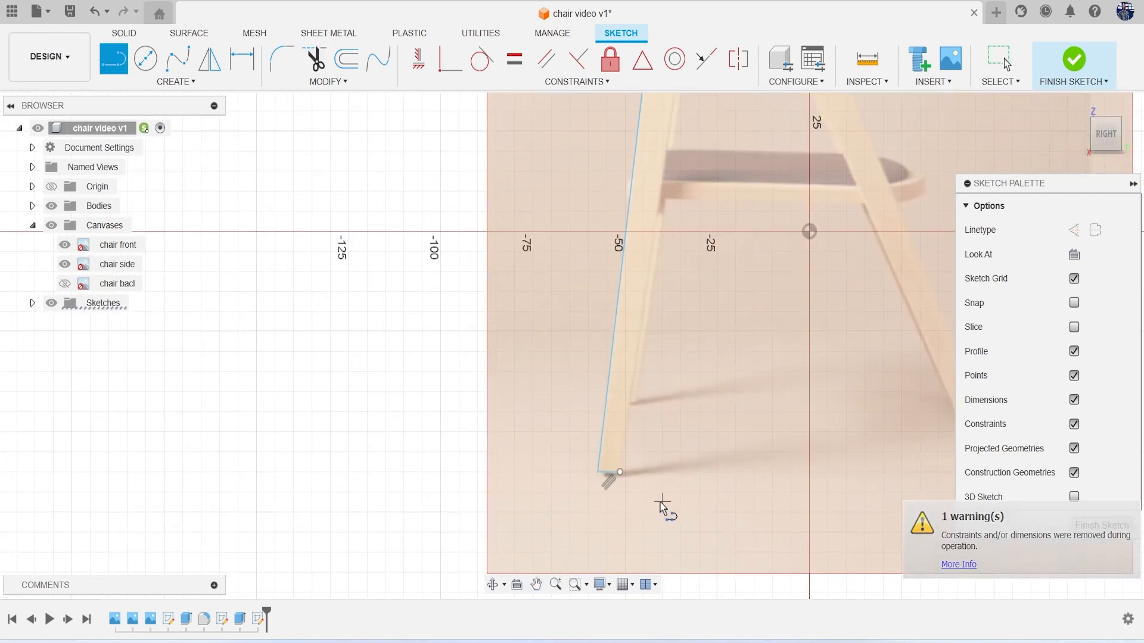
pyautogui.click(620, 472)
pyautogui.moveTo(658, 425); pyautogui.dragTo(656, 560, button='middle')
pyautogui.moveTo(703, 185); pyautogui.dragTo(705, 331, button='middle')
pyautogui.scroll(5, 703, 331)
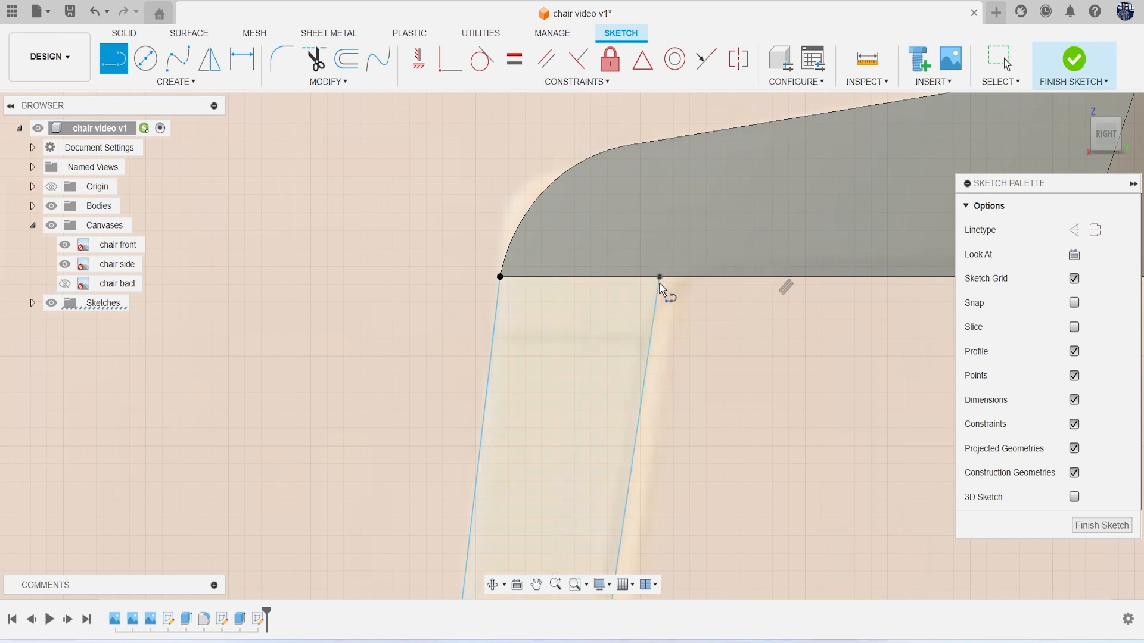
pyautogui.press('Escape')
# Extrude the front leg profile -4.962 mm to match the armrest's thickness, joining it to the armrest body
pyautogui.scroll(-4, 676, 334)
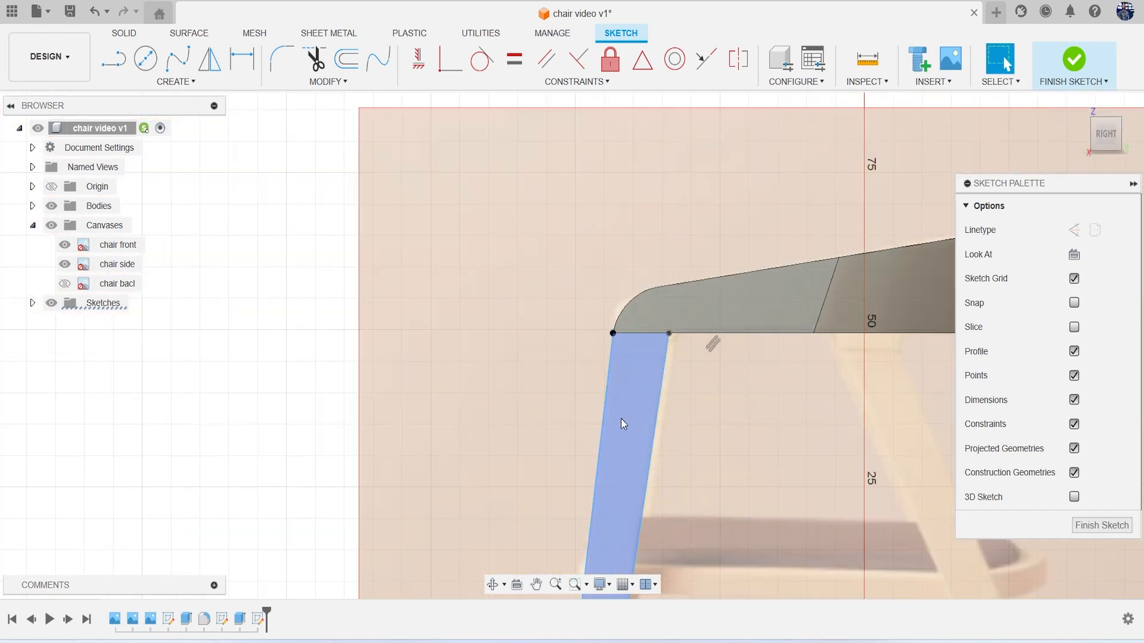
pyautogui.scroll(-5, 620, 419)
pyautogui.moveTo(620, 415); pyautogui.dragTo(630, 323, button='middle')
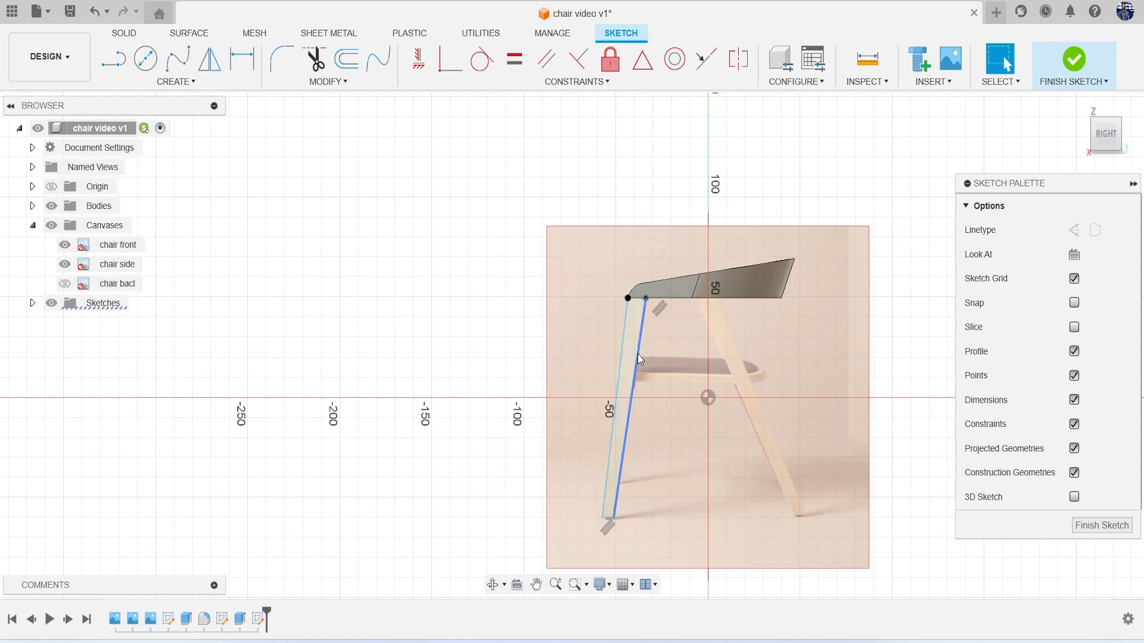
pyautogui.press('e')
pyautogui.click(637, 328)
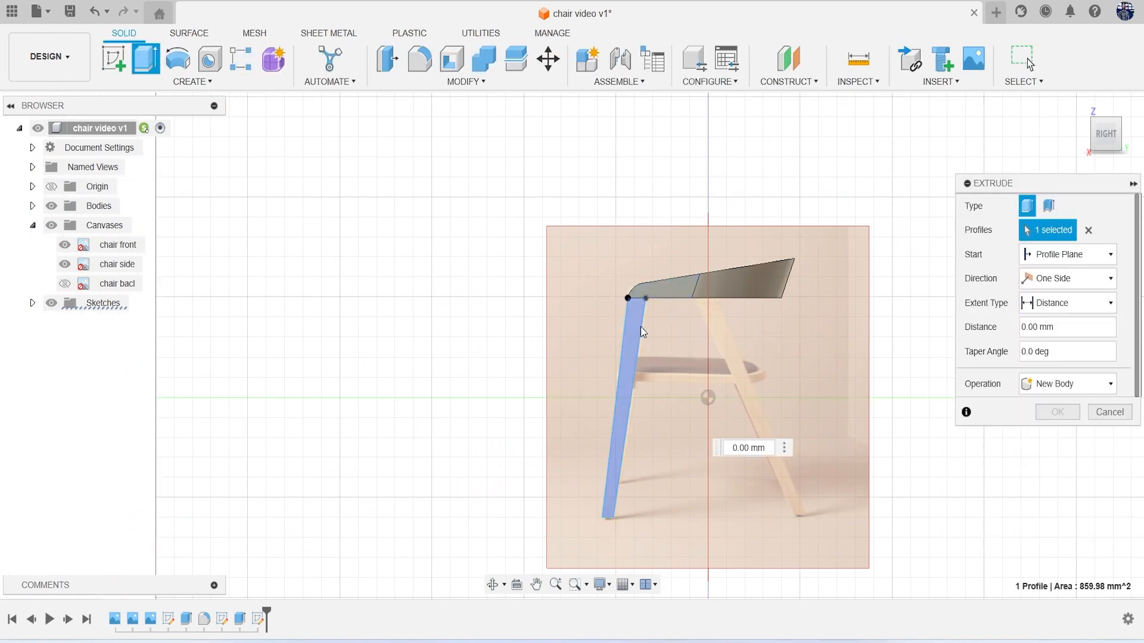
pyautogui.moveTo(572, 346)
pyautogui.keyDown('shift'); pyautogui.mouseDown(button='middle')
pyautogui.moveTo(656, 395)
pyautogui.moveTo(613, 388)
pyautogui.mouseUp(button='middle'); pyautogui.keyUp('shift')
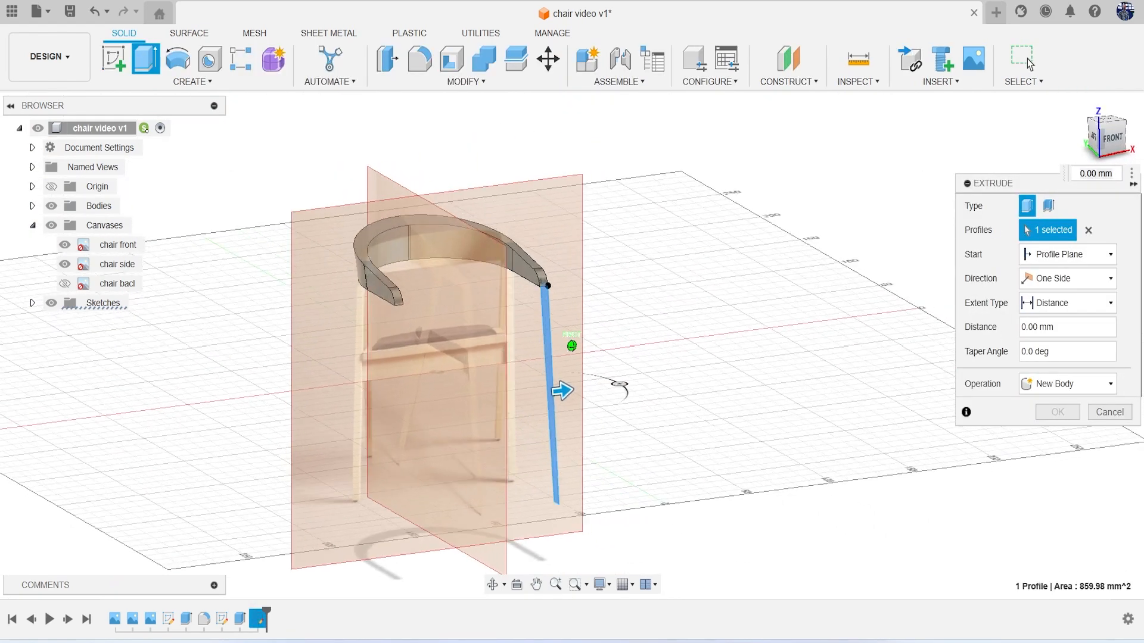
pyautogui.scroll(5, 506, 262)
pyautogui.scroll(3, 511, 268)
pyautogui.click(565, 309)
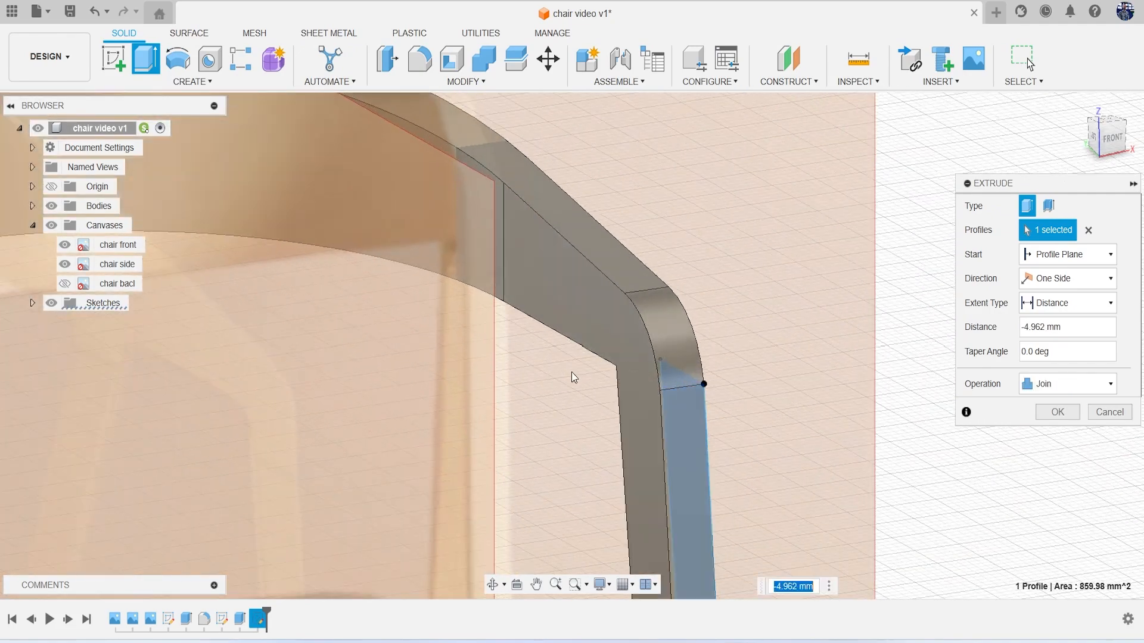
pyautogui.click(1056, 412)
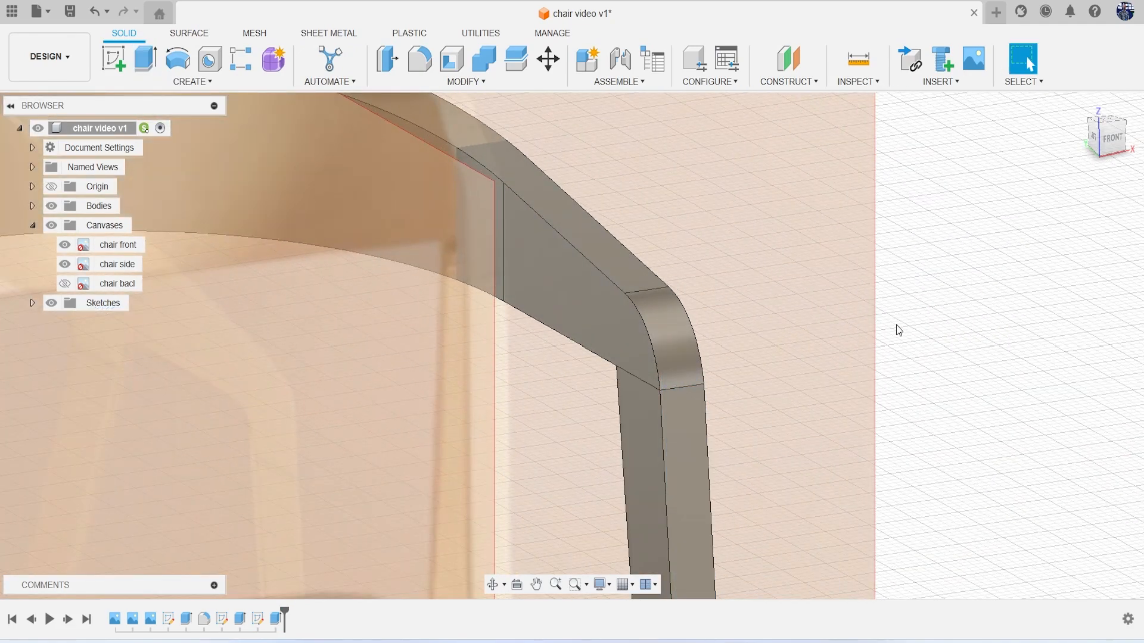
# Fillet the inside corner between the front leg and the armrest's underside with a 7.696 mm radius, following the side canvas
pyautogui.scroll(-5, 896, 324)
pyautogui.moveTo(1107, 149); pyautogui.dragTo(1049, 149)
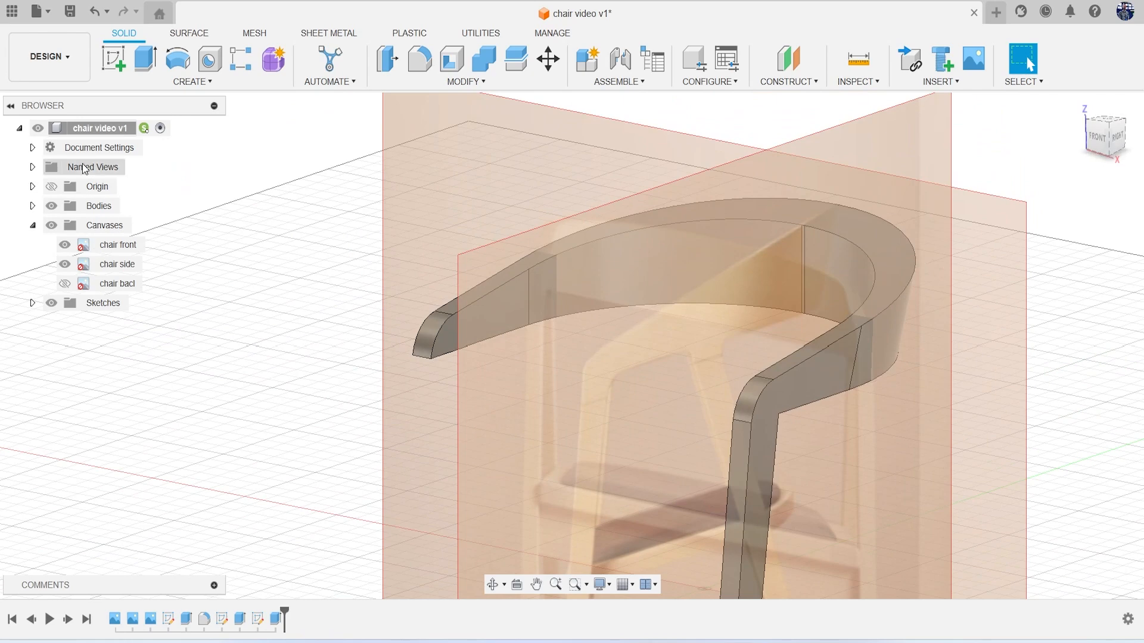
pyautogui.click(32, 206)
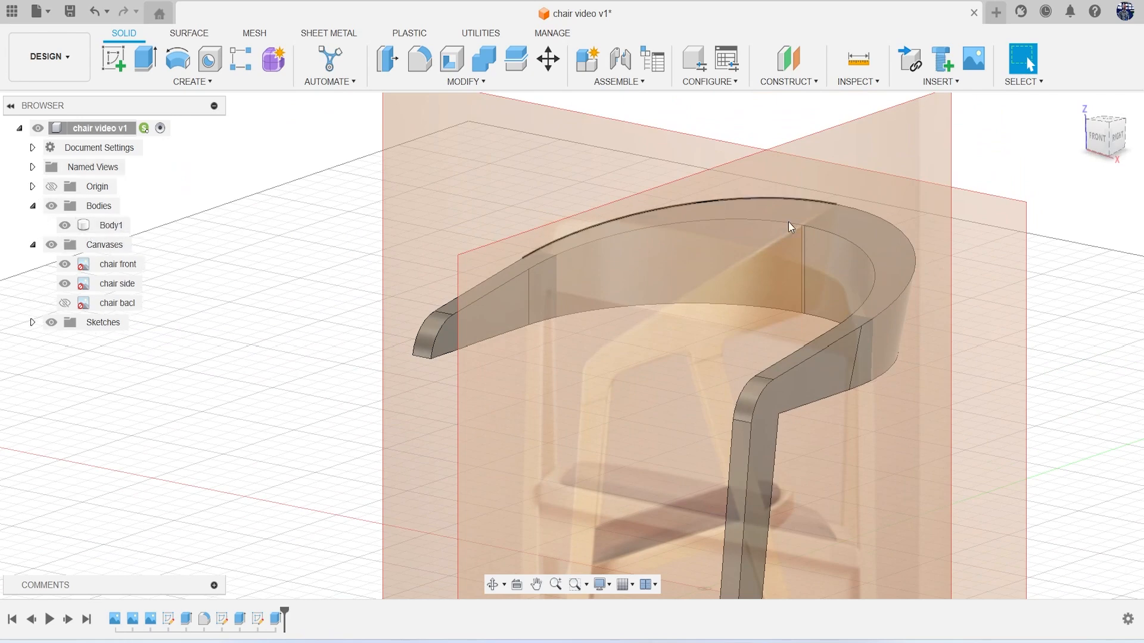
pyautogui.moveTo(1106, 152); pyautogui.dragTo(1073, 124)
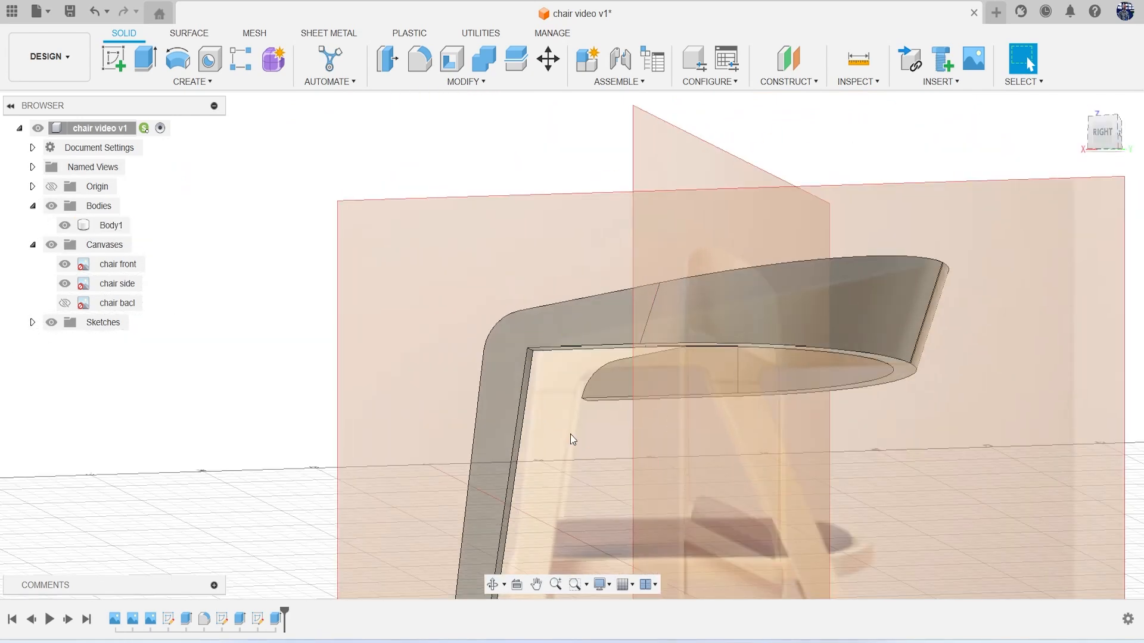
pyautogui.click(420, 62)
pyautogui.scroll(5, 556, 378)
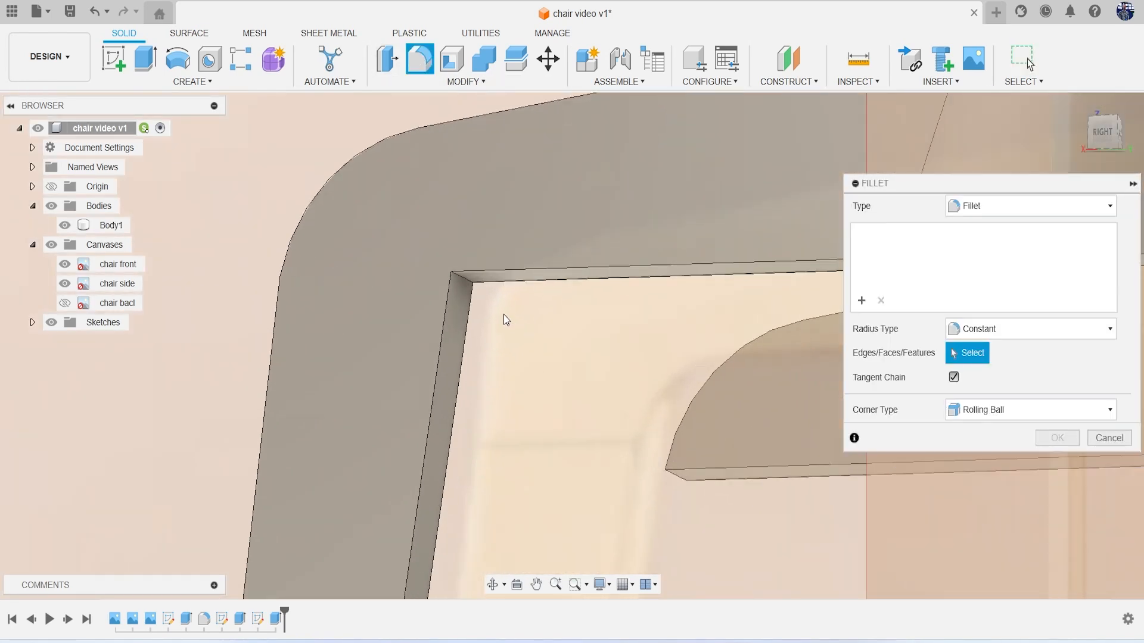
pyautogui.click(467, 292)
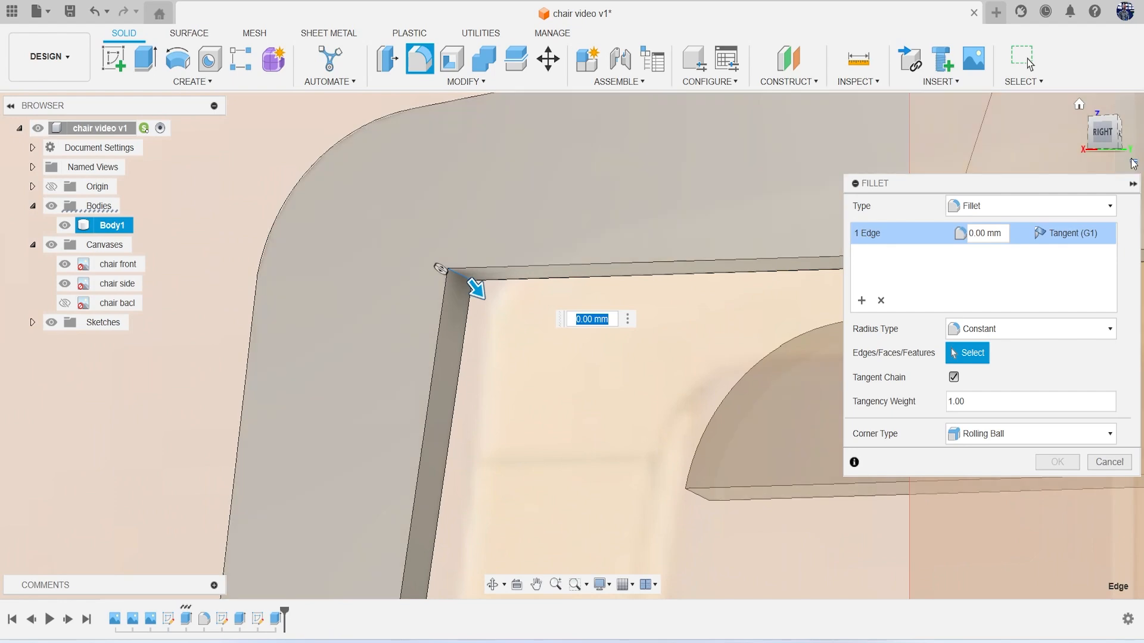
pyautogui.click(1102, 134)
pyautogui.moveTo(574, 409); pyautogui.dragTo(412, 314, button='middle')
pyautogui.moveTo(536, 325); pyautogui.dragTo(554, 350)
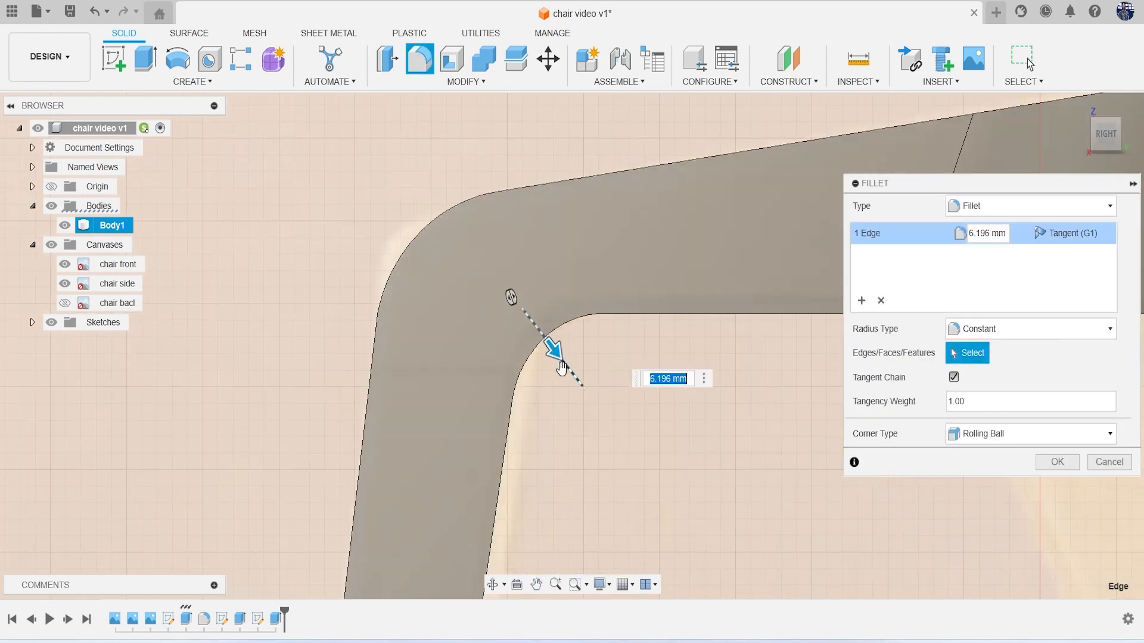
pyautogui.scroll(-6, 617, 446)
pyautogui.moveTo(588, 412); pyautogui.dragTo(501, 296, button='middle')
pyautogui.scroll(4, 509, 317)
pyautogui.moveTo(499, 292); pyautogui.dragTo(507, 303)
pyautogui.scroll(-5, 722, 439)
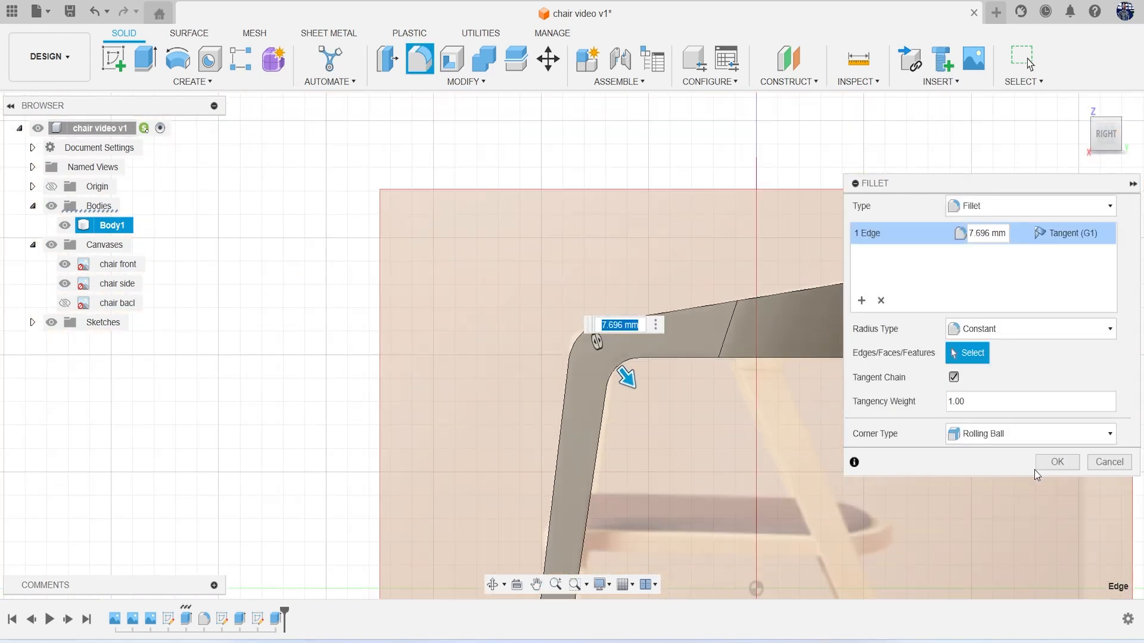
pyautogui.click(1057, 462)
# Examine the armrest's underside and the rear leg in the side canvas, from the side and from below
pyautogui.scroll(-3, 771, 446)
pyautogui.scroll(-1, 773, 451)
pyautogui.moveTo(772, 450); pyautogui.dragTo(666, 359, button='middle')
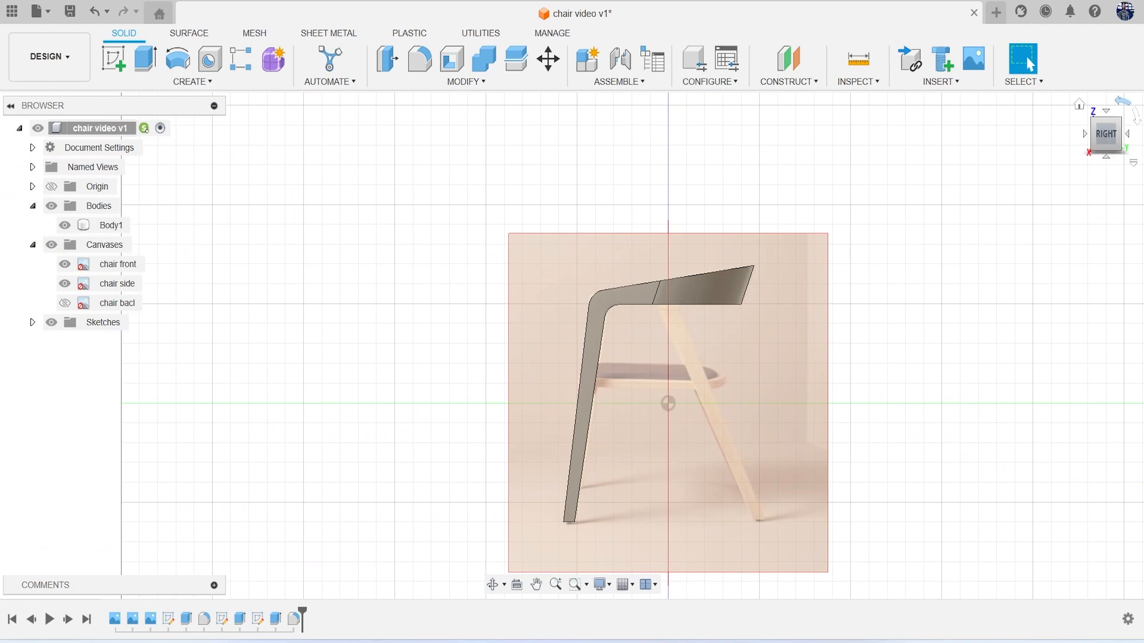
pyautogui.moveTo(1113, 143)
pyautogui.mouseDown()
pyautogui.moveTo(1143, 153)
pyautogui.moveTo(1142, 205)
pyautogui.moveTo(1108, 143)
pyautogui.mouseUp()
pyautogui.click(1111, 150)
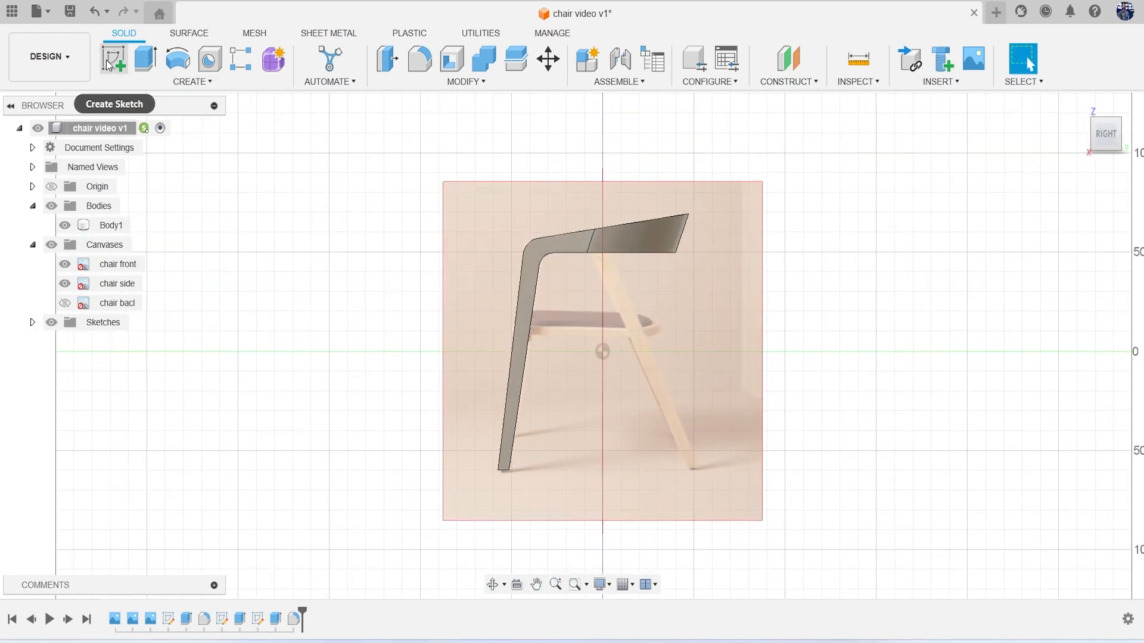
pyautogui.moveTo(1108, 174); pyautogui.dragTo(1008, 175, button='middle')
pyautogui.moveTo(1106, 142); pyautogui.dragTo(1107, 108)
pyautogui.scroll(5, 545, 263)
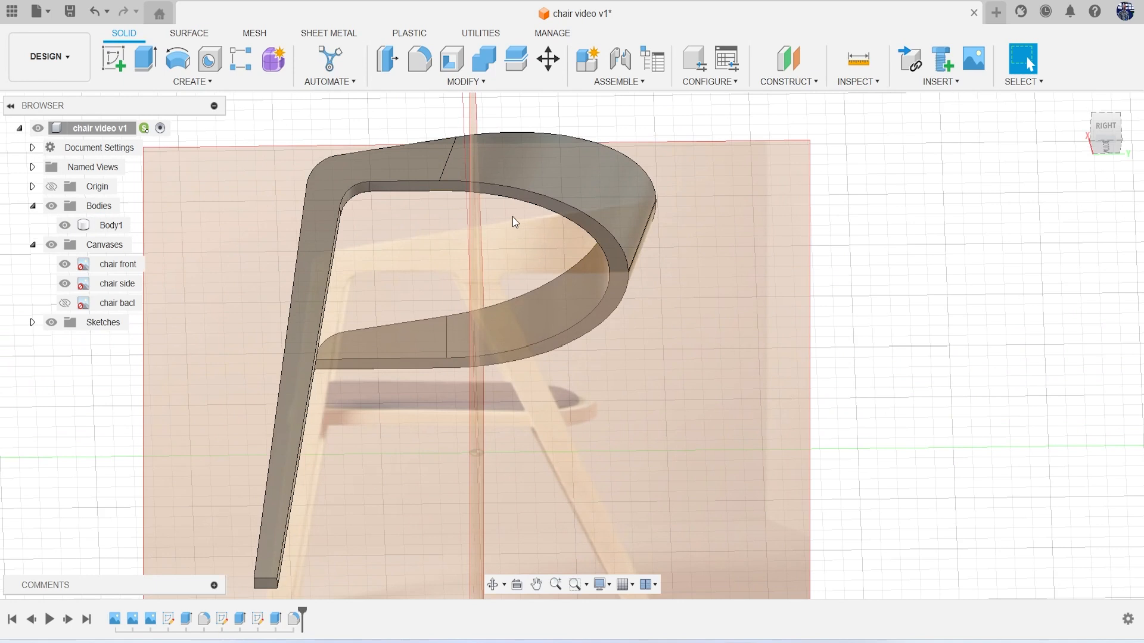
pyautogui.click(1088, 134)
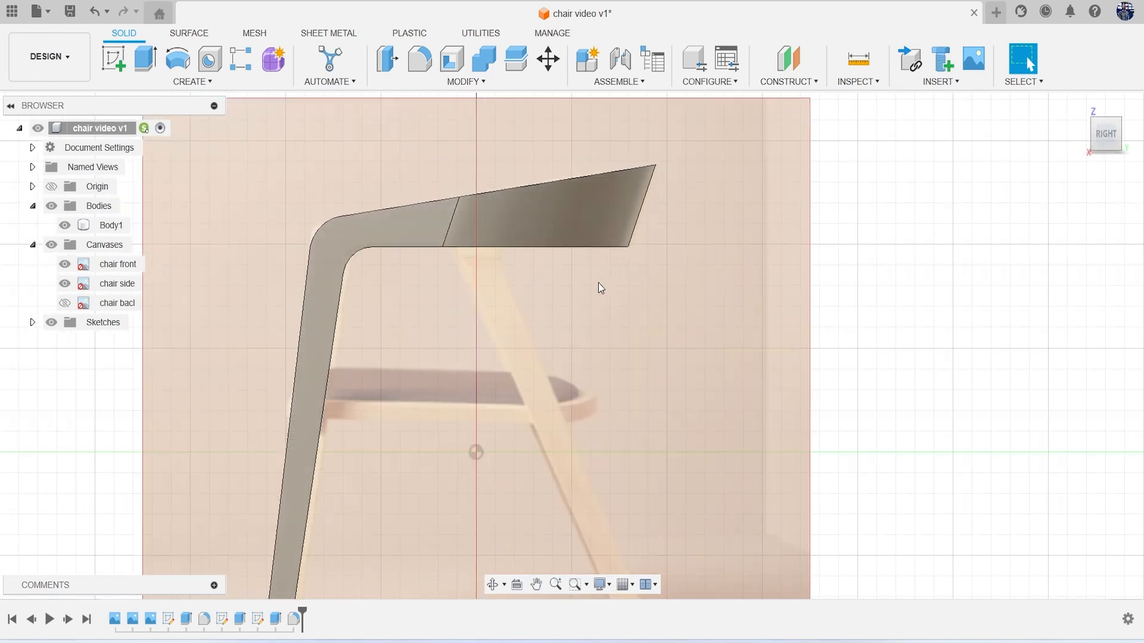
pyautogui.scroll(2, 517, 254)
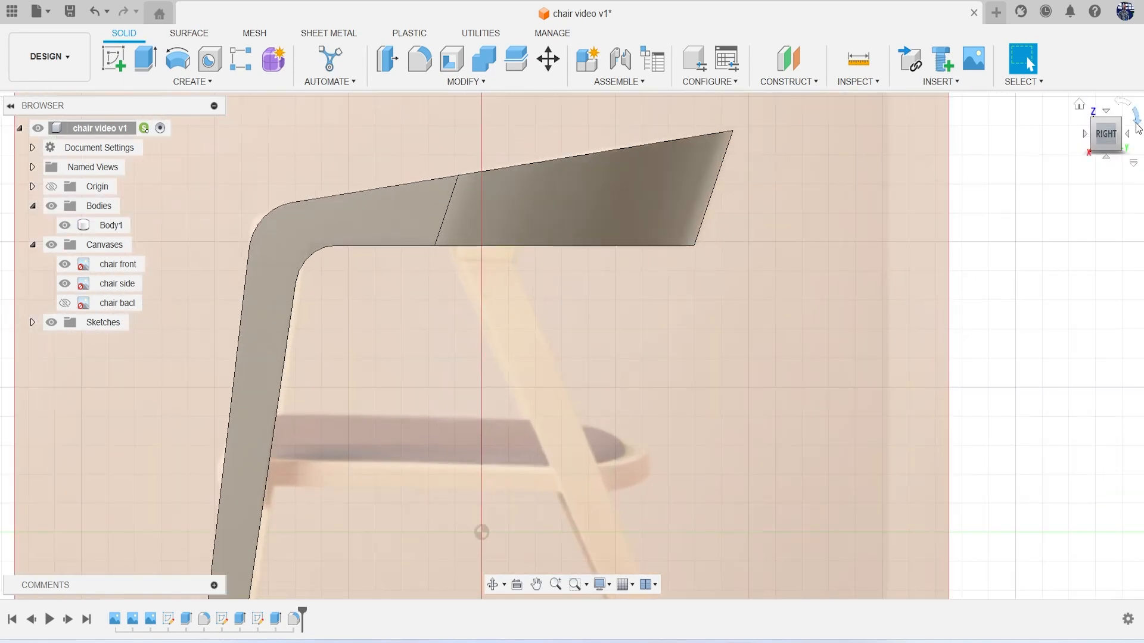
pyautogui.moveTo(1093, 140); pyautogui.dragTo(1105, 80)
pyautogui.moveTo(868, 232); pyautogui.dragTo(931, 412, button='middle')
pyautogui.scroll(3, 588, 291)
pyautogui.scroll(2, 499, 231)
pyautogui.scroll(-4, 702, 333)
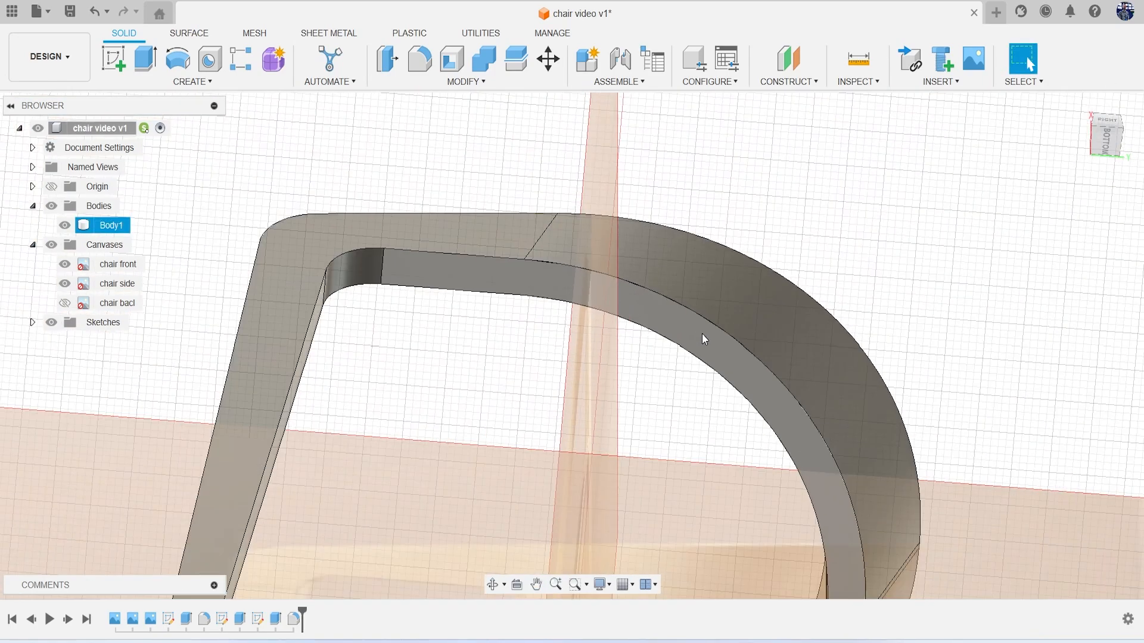
pyautogui.click(1111, 123)
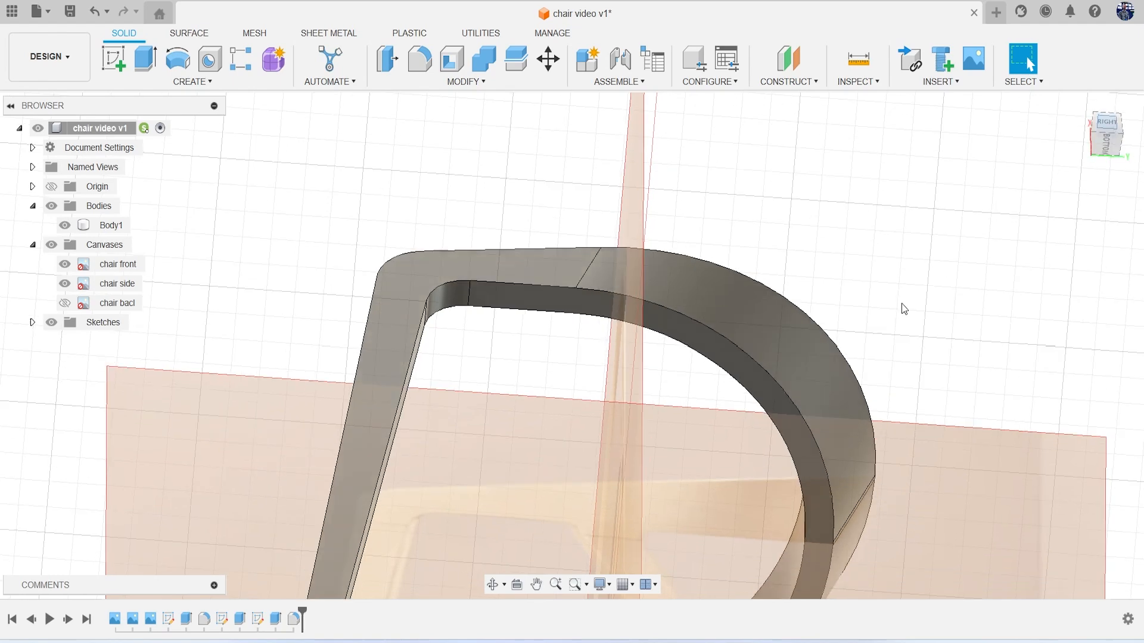
pyautogui.scroll(-5, 869, 380)
pyautogui.moveTo(867, 344); pyautogui.dragTo(832, 207)
pyautogui.press('Escape')
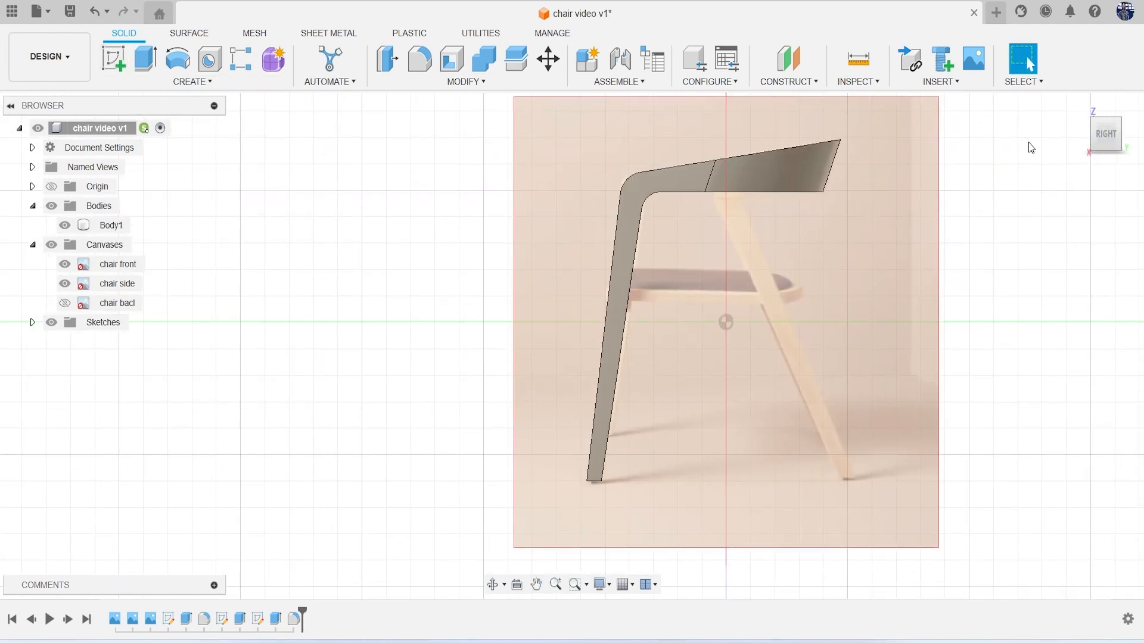
# Start a sketch on the bottom face of the front leg's foot
pyautogui.click(1105, 145)
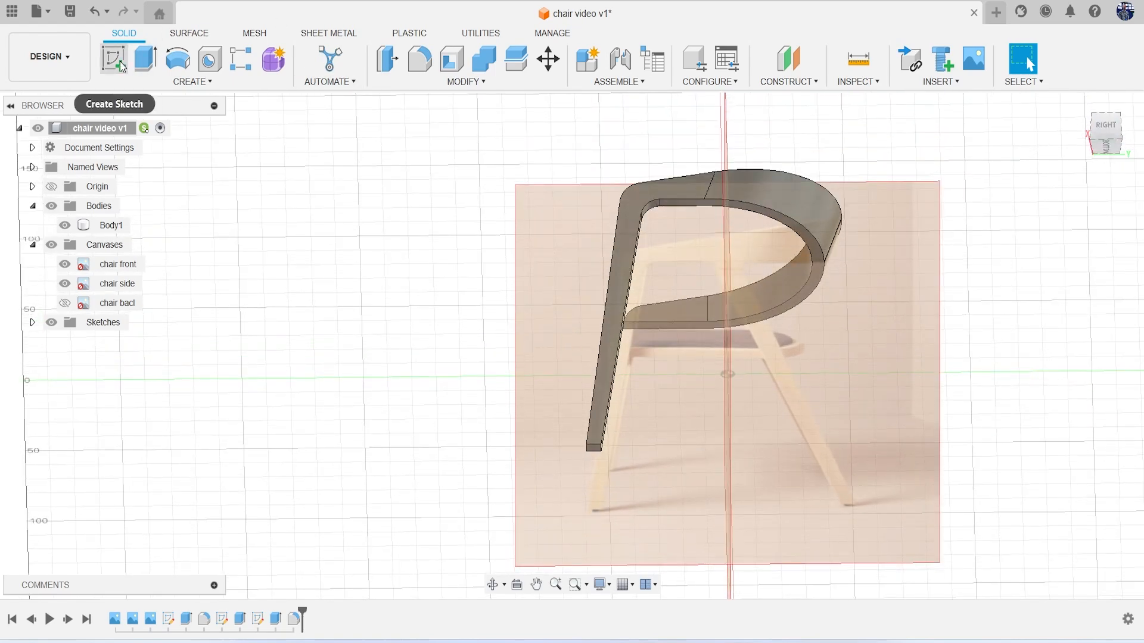
pyautogui.click(113, 60)
pyautogui.click(632, 452)
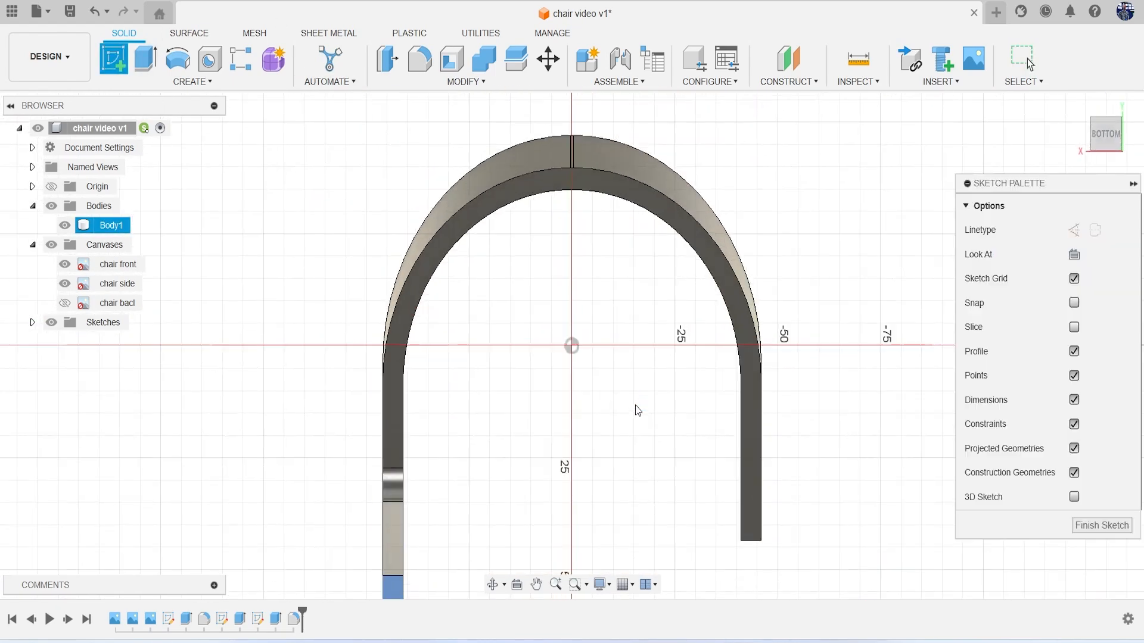
# Draw a line in the foot plane spanning the width of the rear leg's foot in the side canvas
pyautogui.click(1118, 137)
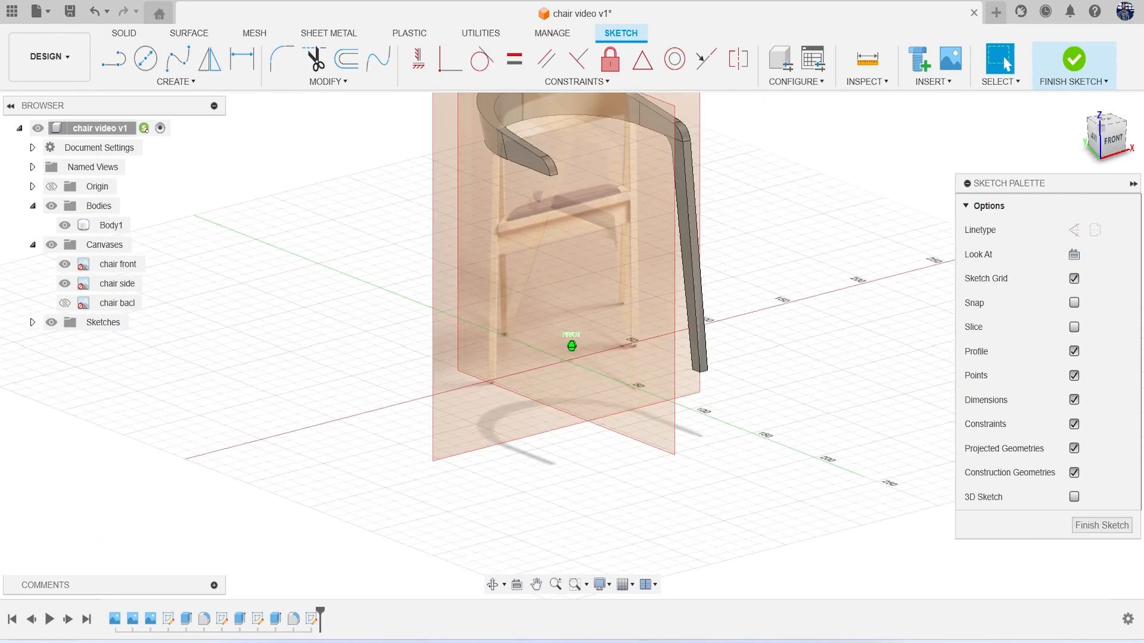
pyautogui.click(1122, 139)
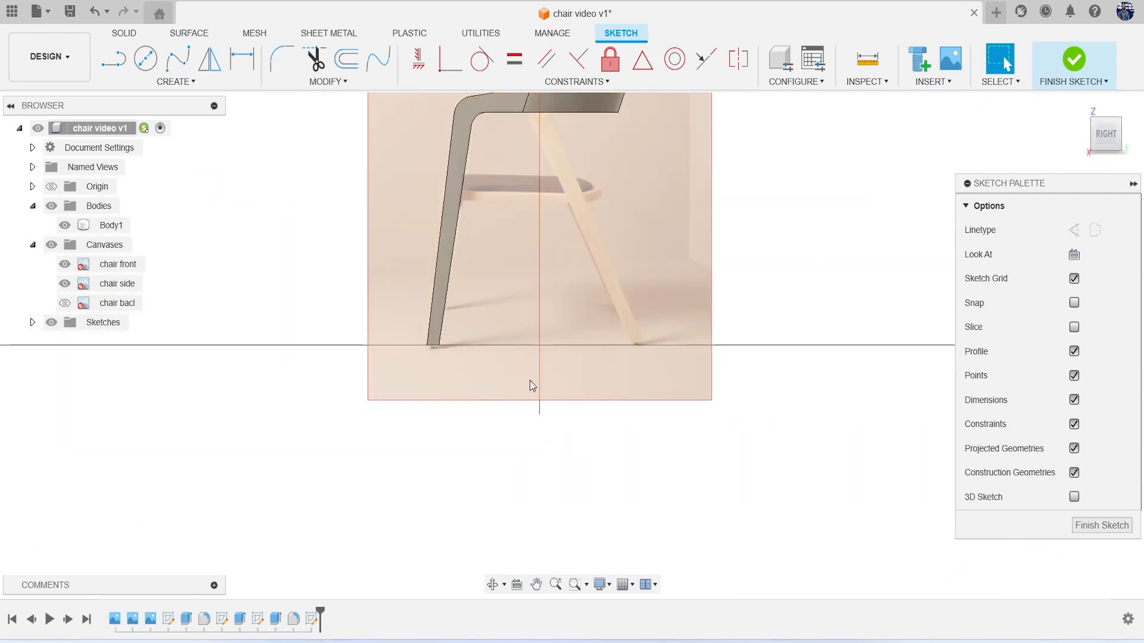
pyautogui.scroll(5, 633, 347)
pyautogui.press('l')
pyautogui.scroll(4, 590, 364)
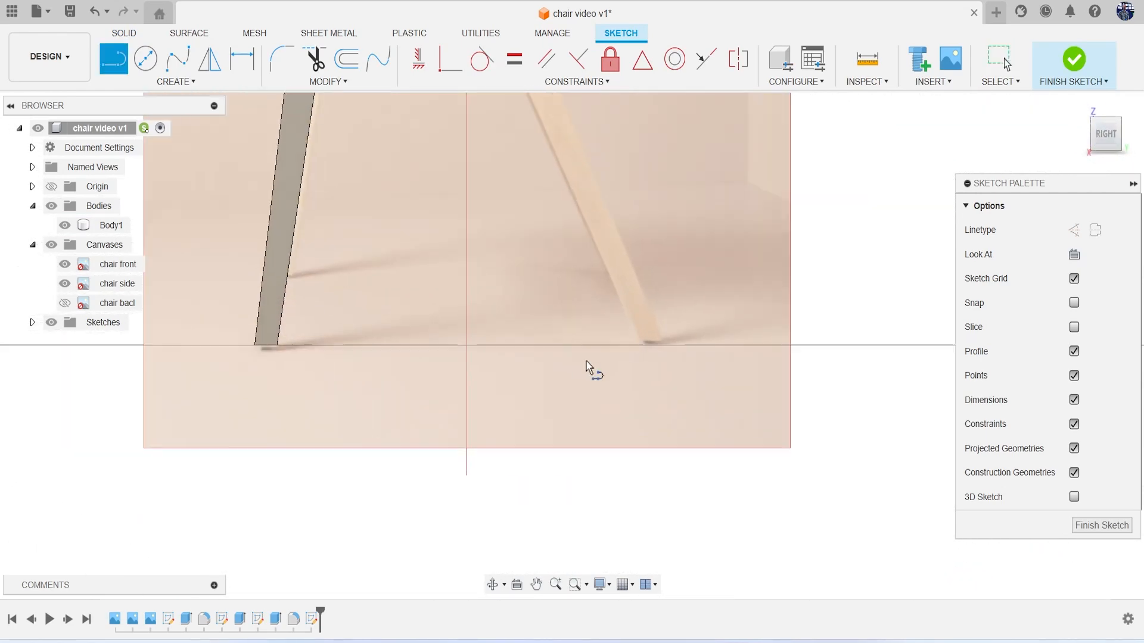
pyautogui.click(691, 356)
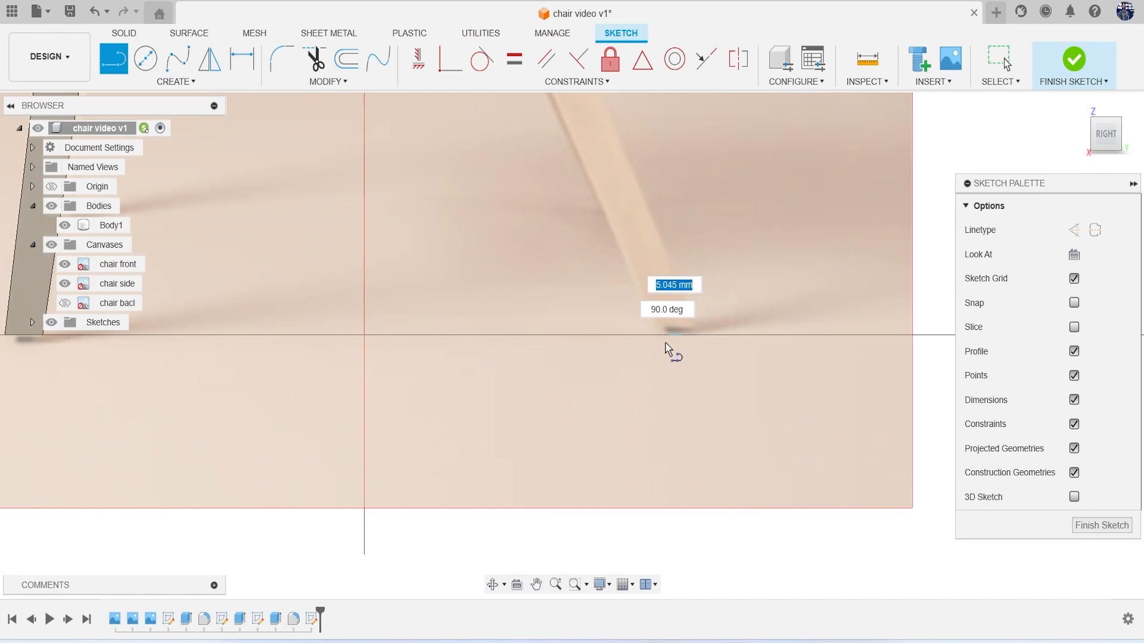
pyautogui.click(658, 344)
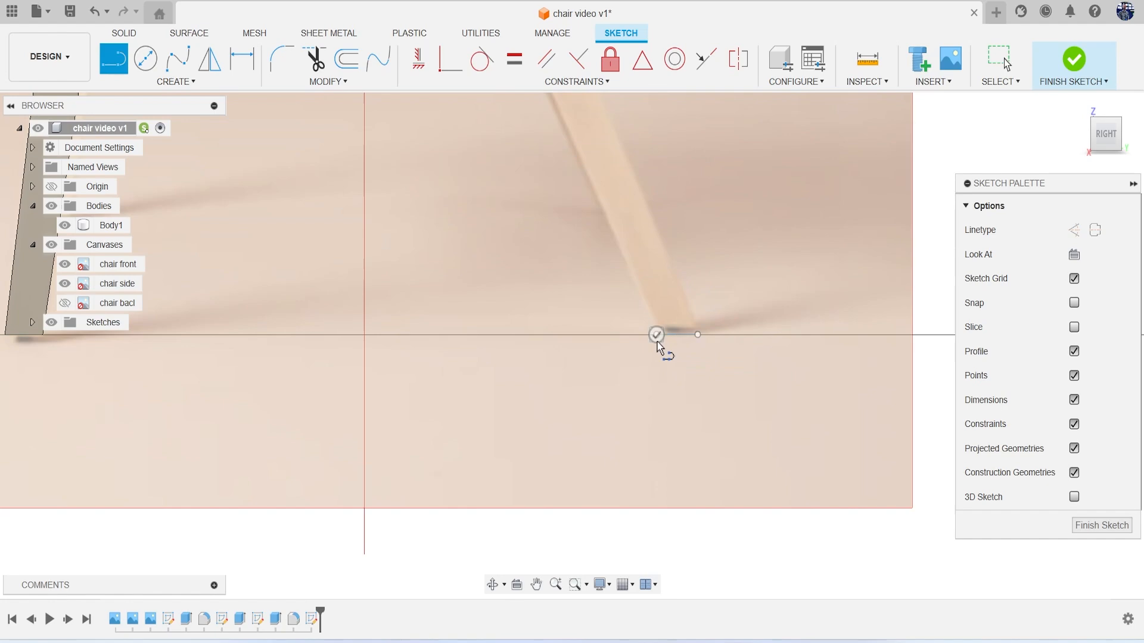
pyautogui.press('Escape')
# Draw two parallel lines from the ends of the rear foot line, perpendicular to it, extending past the armrest's outer side
pyautogui.scroll(-2, 661, 349)
pyautogui.moveTo(1097, 153); pyautogui.dragTo(1100, 42)
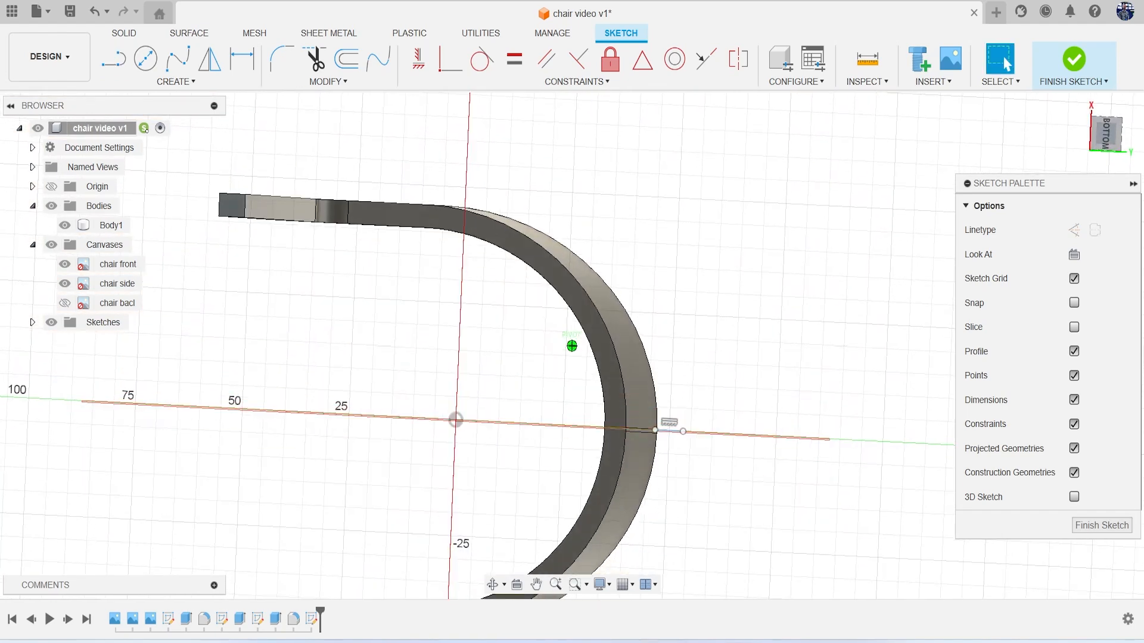
pyautogui.click(1116, 142)
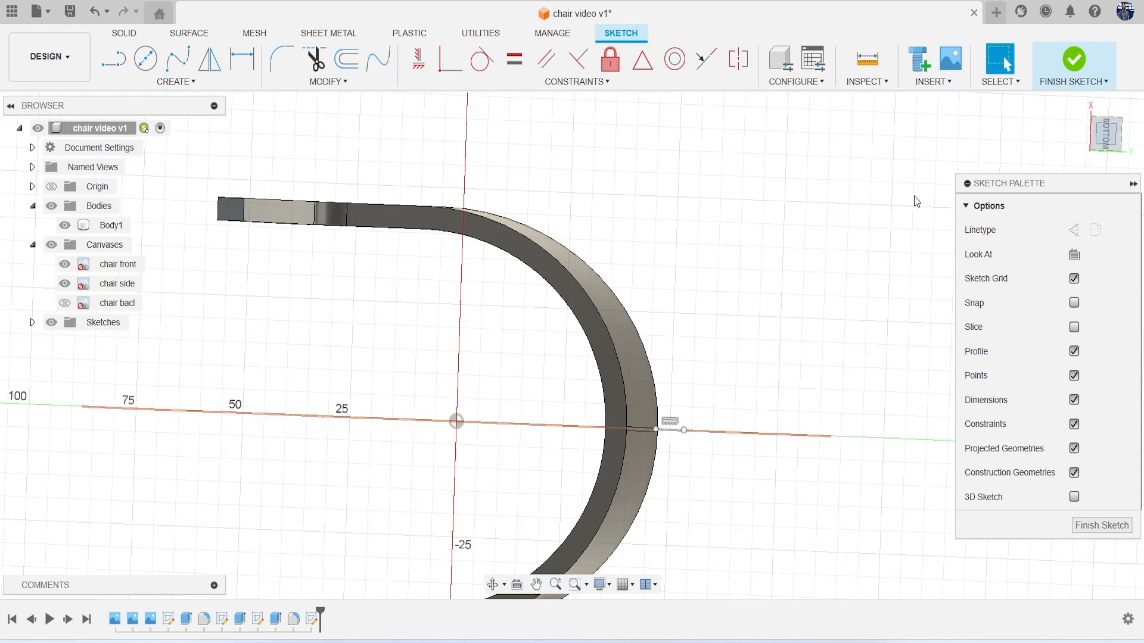
pyautogui.scroll(1, 720, 386)
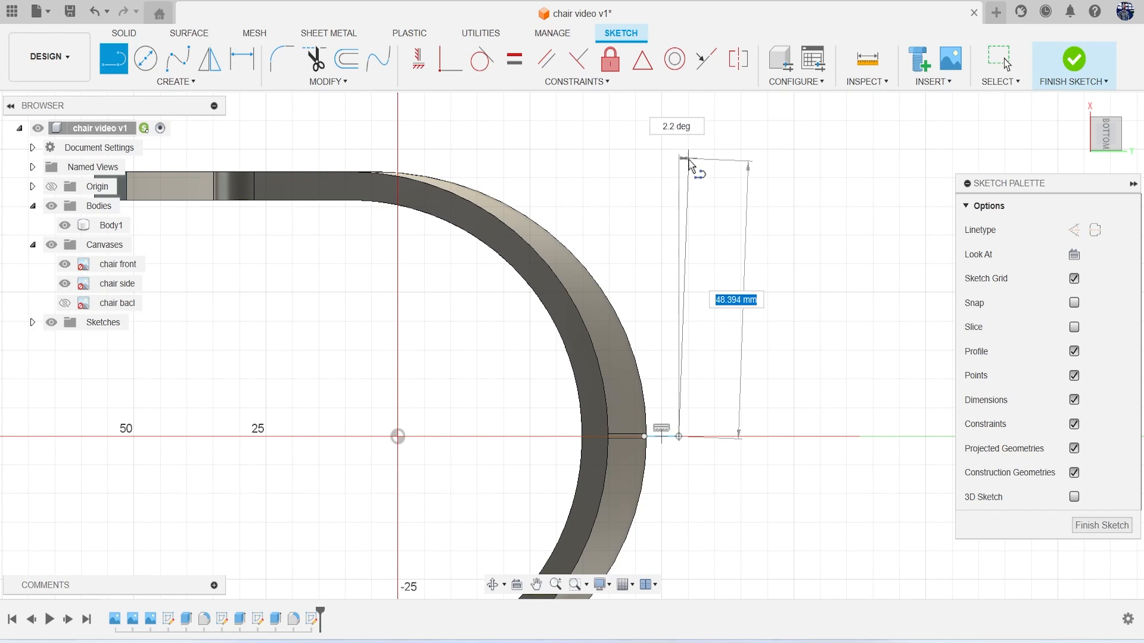
pyautogui.click(678, 130)
pyautogui.press('Escape')
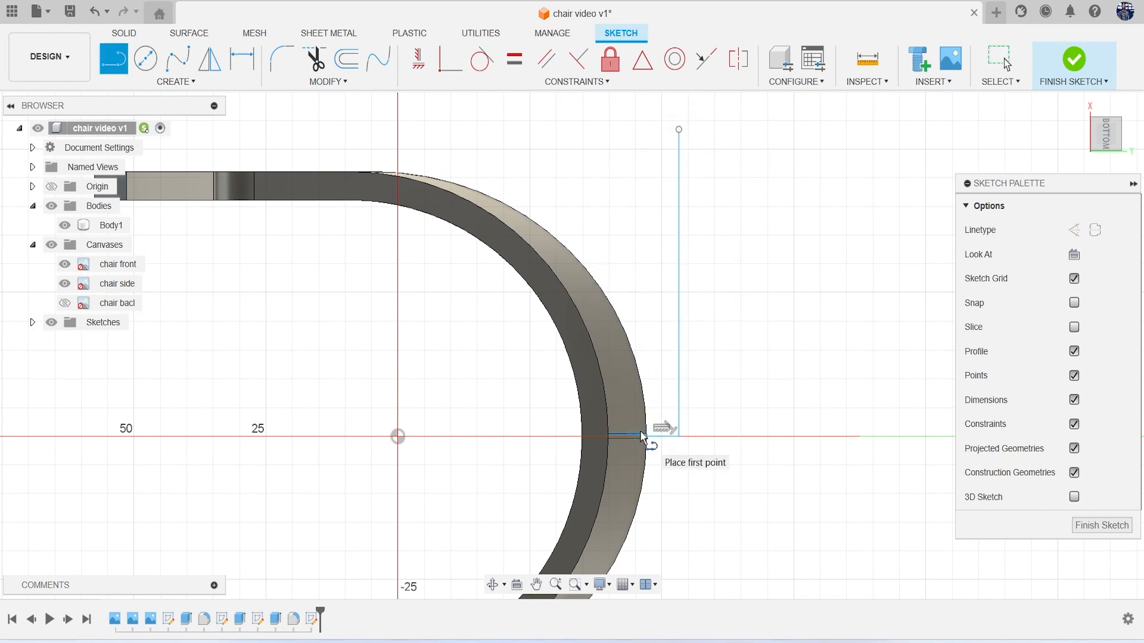
pyautogui.click(647, 424)
pyautogui.click(644, 111)
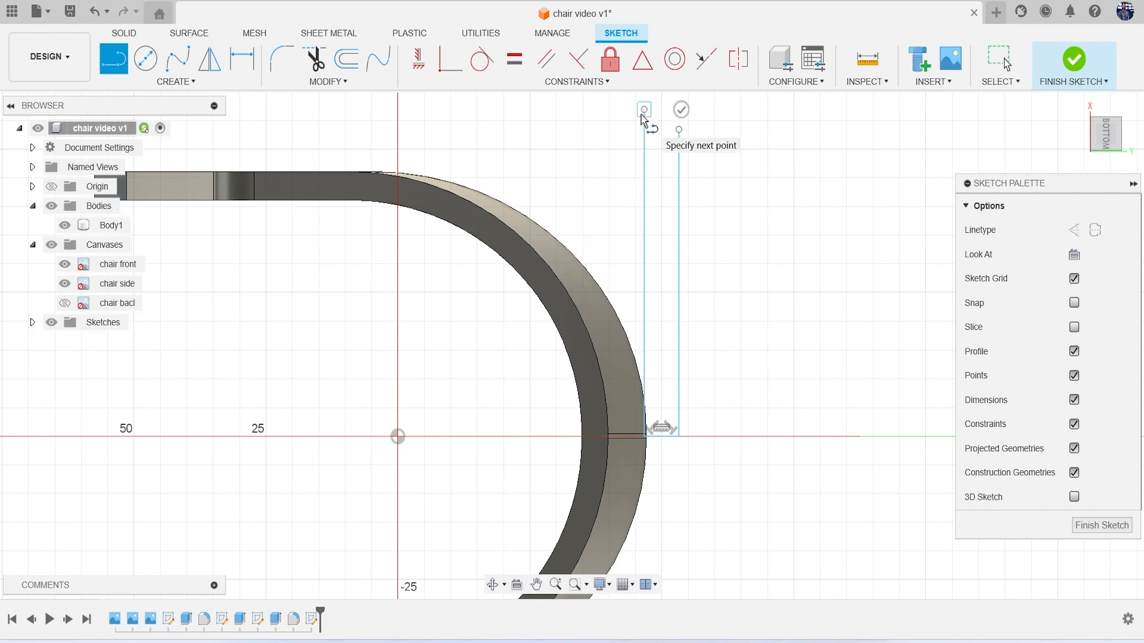
pyautogui.press('Escape')
# Draw two parallel lines from the rear corners of the front leg's foot, extending across both rear foot lines
pyautogui.scroll(-2, 539, 167)
pyautogui.moveTo(513, 171); pyautogui.dragTo(651, 247, button='middle')
pyautogui.press('l')
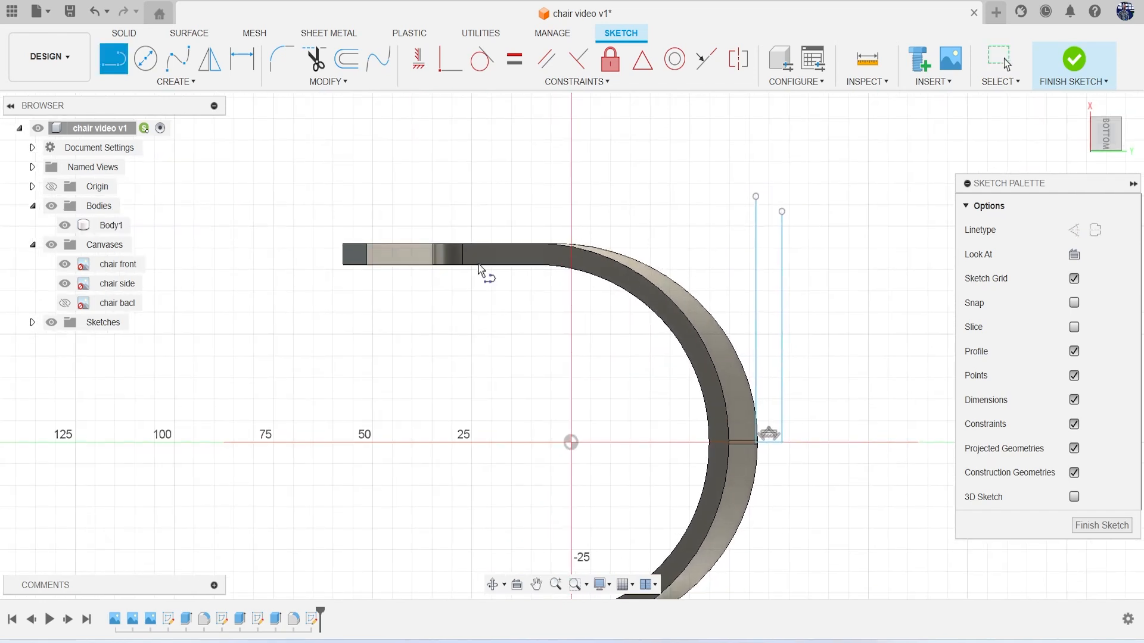
pyautogui.scroll(1, 377, 250)
pyautogui.click(363, 243)
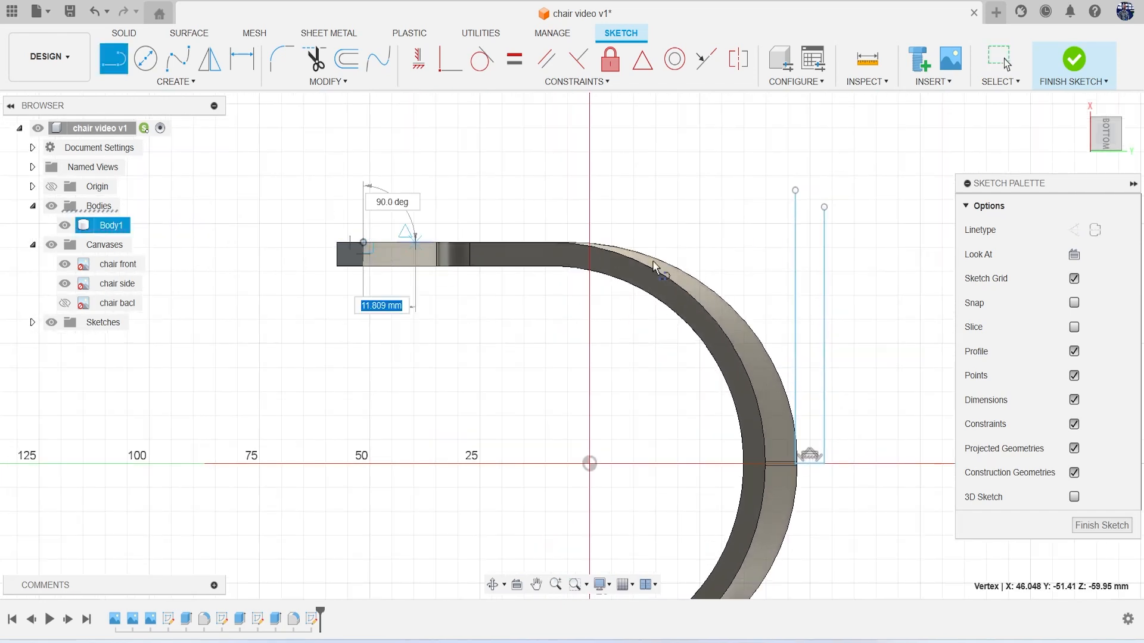
pyautogui.click(898, 243)
pyautogui.press('l')
pyautogui.click(364, 266)
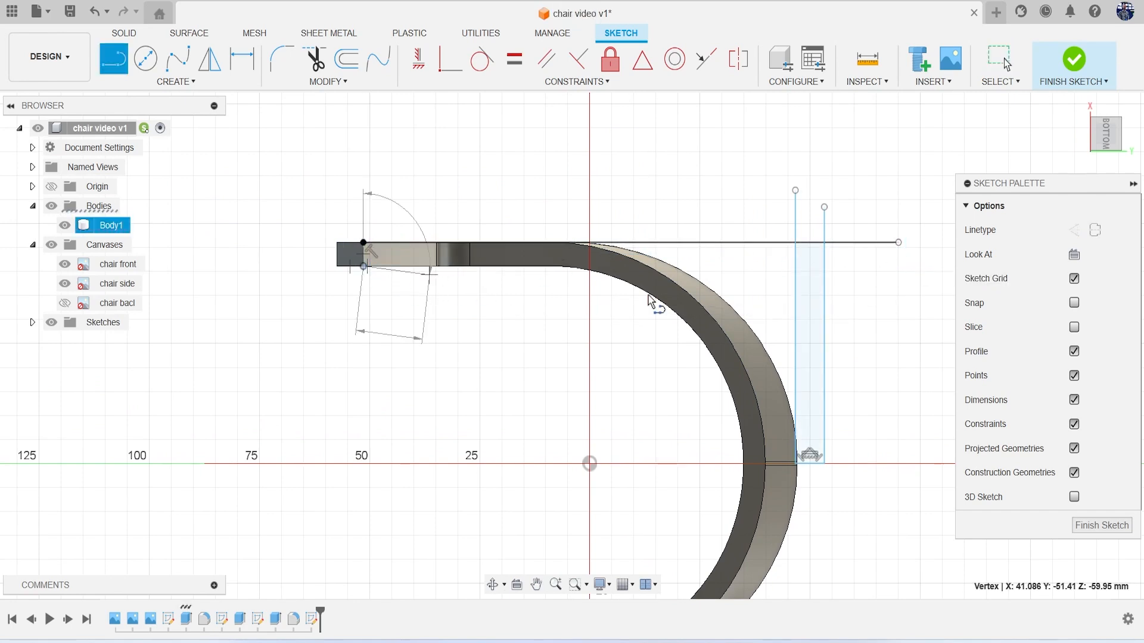
pyautogui.click(911, 272)
pyautogui.press('Escape')
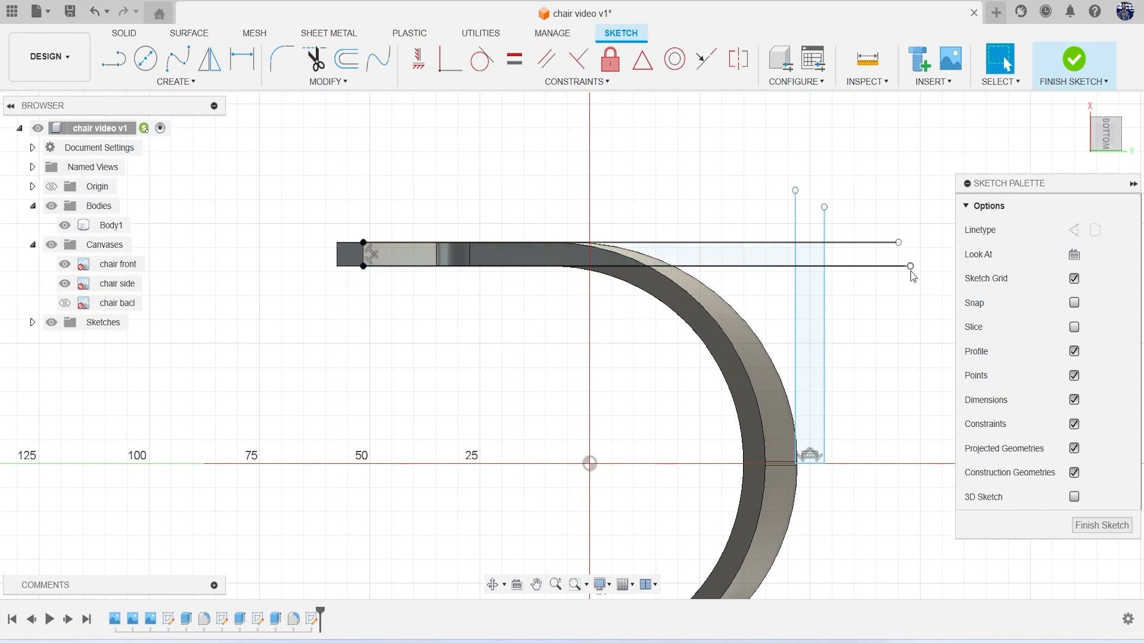
# Trim the excess line segments around the crossing, leaving only the closed rectangle for the rear leg's foot
pyautogui.click(764, 269)
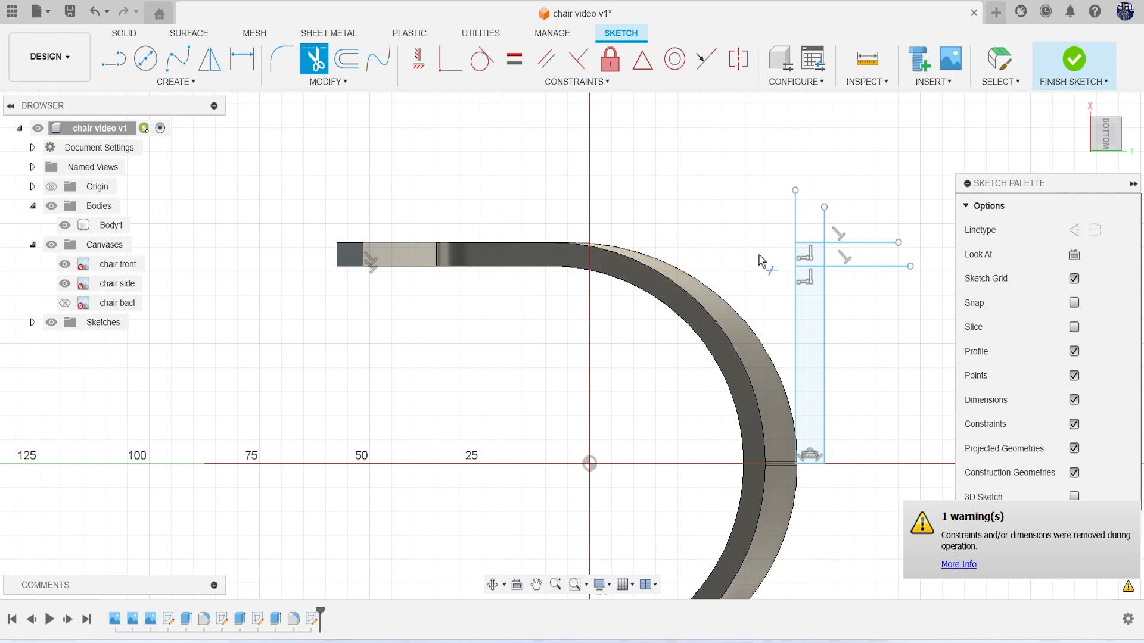
pyautogui.click(797, 225)
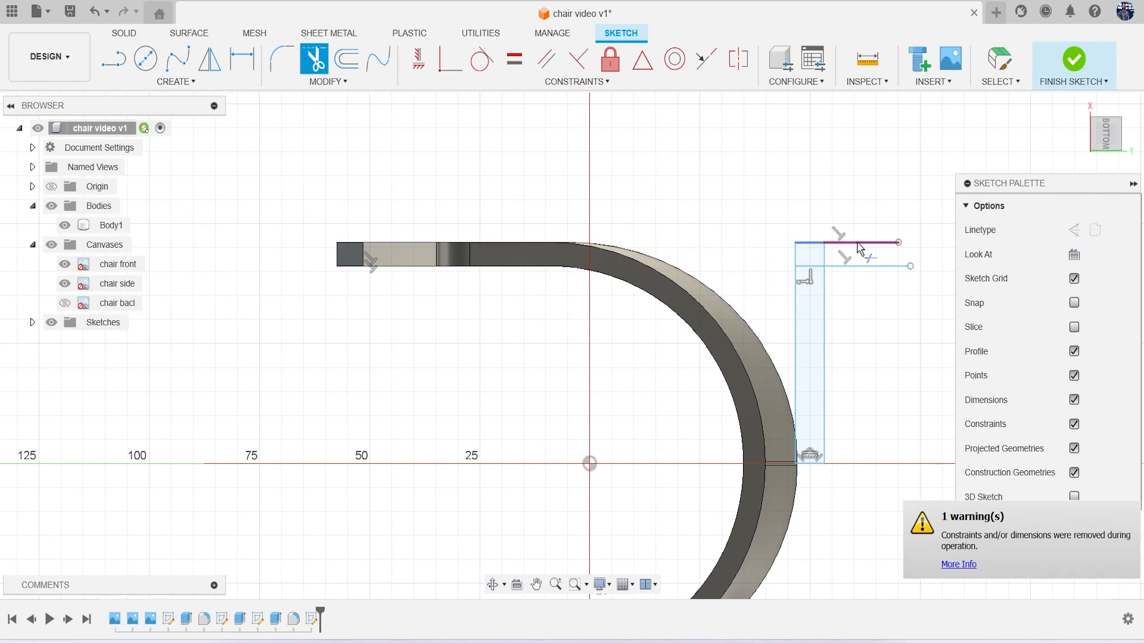
pyautogui.click(853, 269)
pyautogui.click(825, 298)
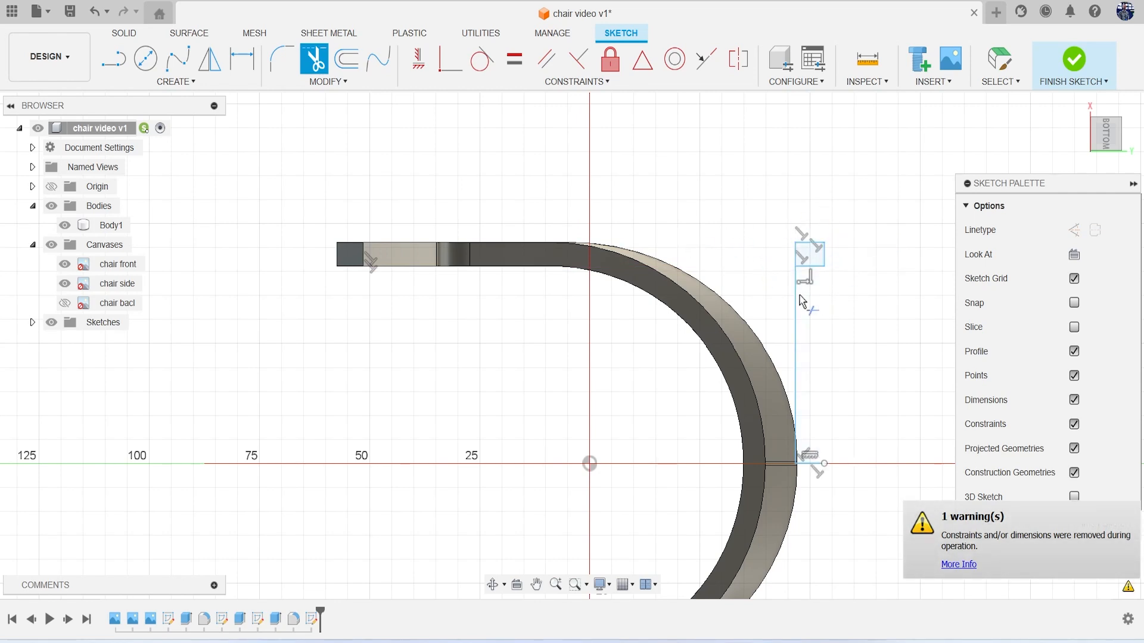
pyautogui.click(796, 300)
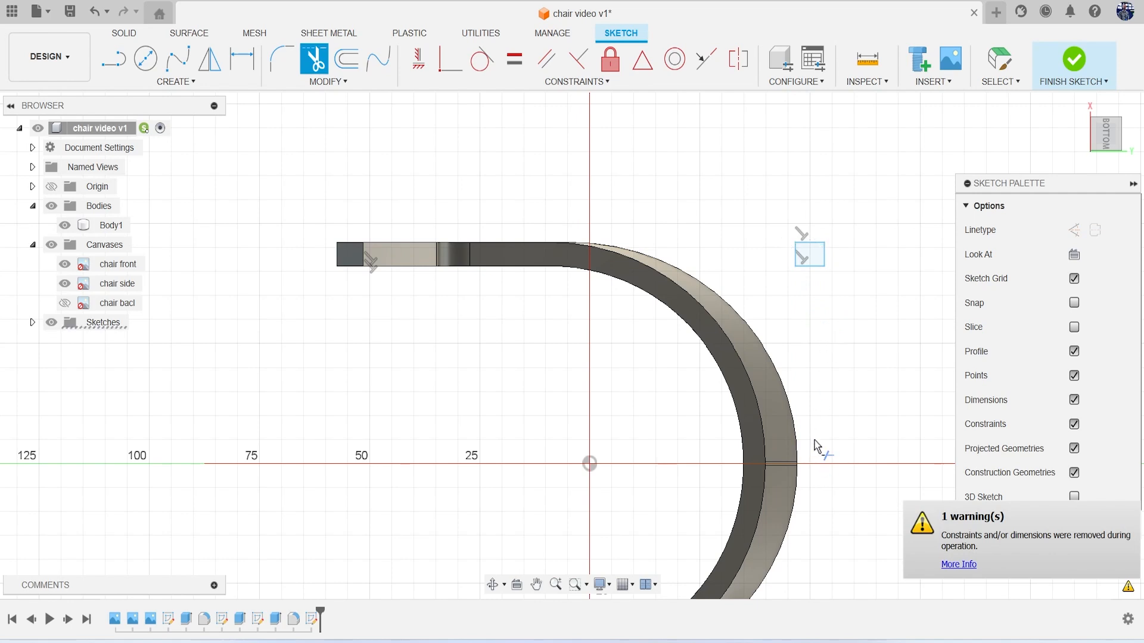
pyautogui.scroll(-2, 816, 451)
pyautogui.scroll(-2, 816, 343)
pyautogui.scroll(6, 809, 298)
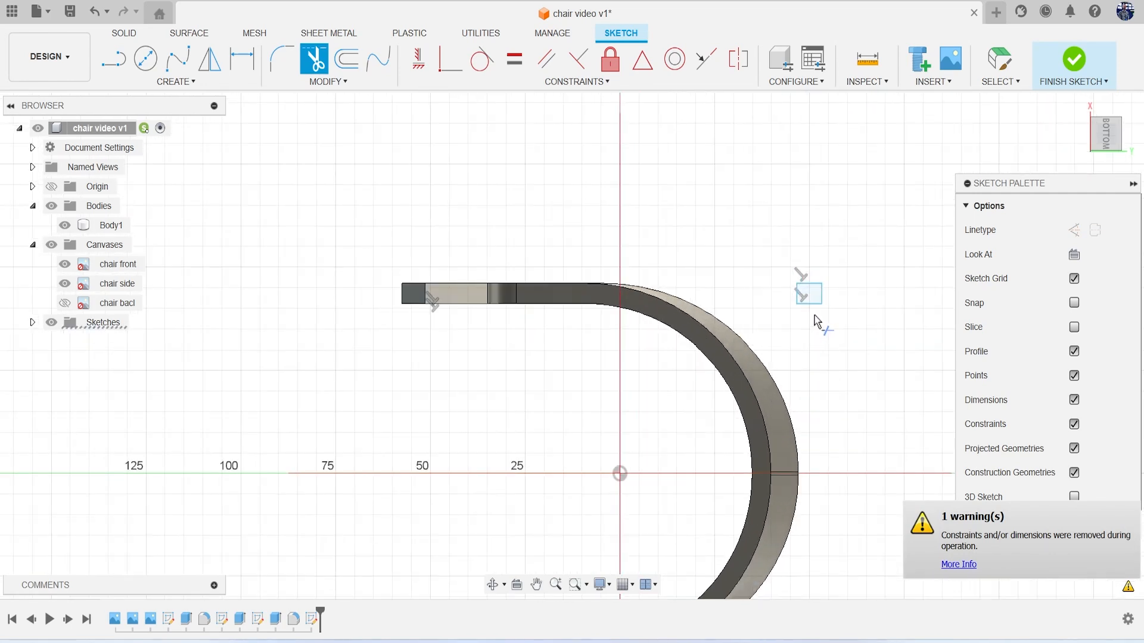
pyautogui.press('Escape')
# Examine the rear foot rectangle and where the rear leg meets the armrest in the side canvas, from the side and from below
pyautogui.scroll(-2, 705, 336)
pyautogui.moveTo(1104, 141); pyautogui.dragTo(1090, 218)
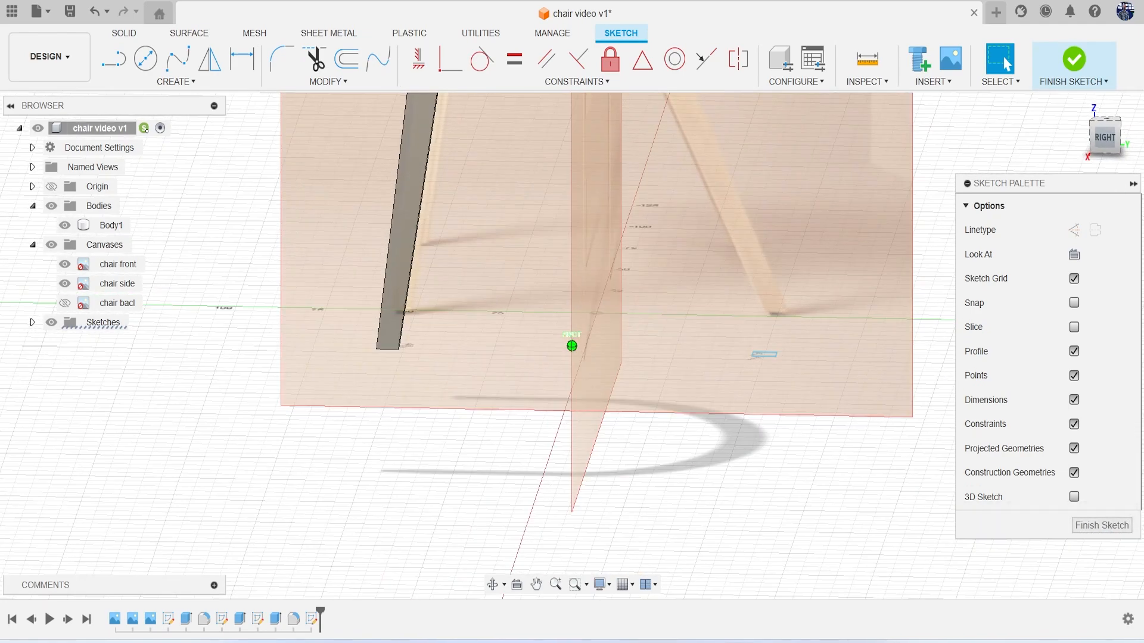
pyautogui.scroll(-3, 651, 171)
pyautogui.moveTo(651, 171); pyautogui.dragTo(682, 255, button='middle')
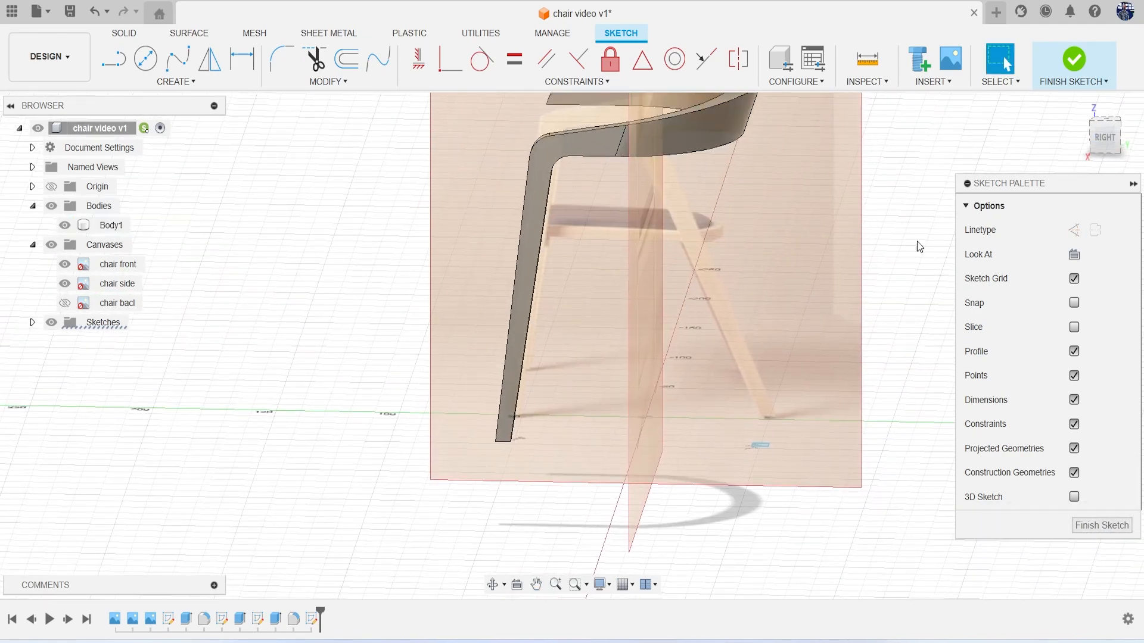
pyautogui.moveTo(1113, 141)
pyautogui.mouseDown()
pyautogui.moveTo(1114, 74)
pyautogui.moveTo(1101, 138)
pyautogui.mouseUp()
pyautogui.click(1106, 128)
pyautogui.scroll(6, 759, 183)
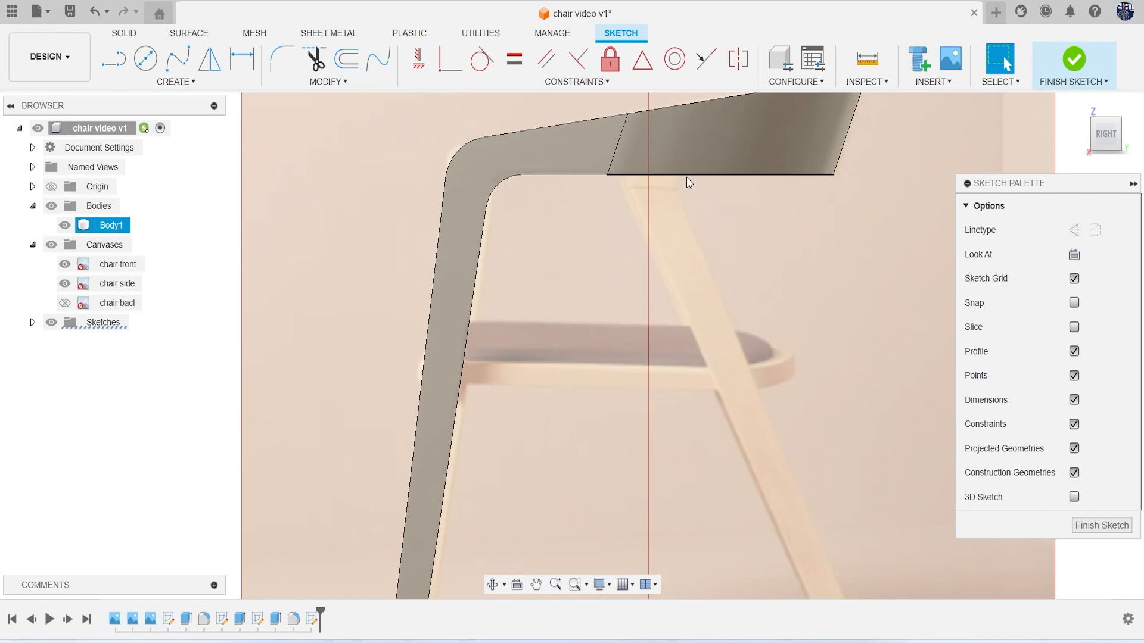
pyautogui.moveTo(1102, 131); pyautogui.dragTo(1098, 74)
pyautogui.click(1104, 137)
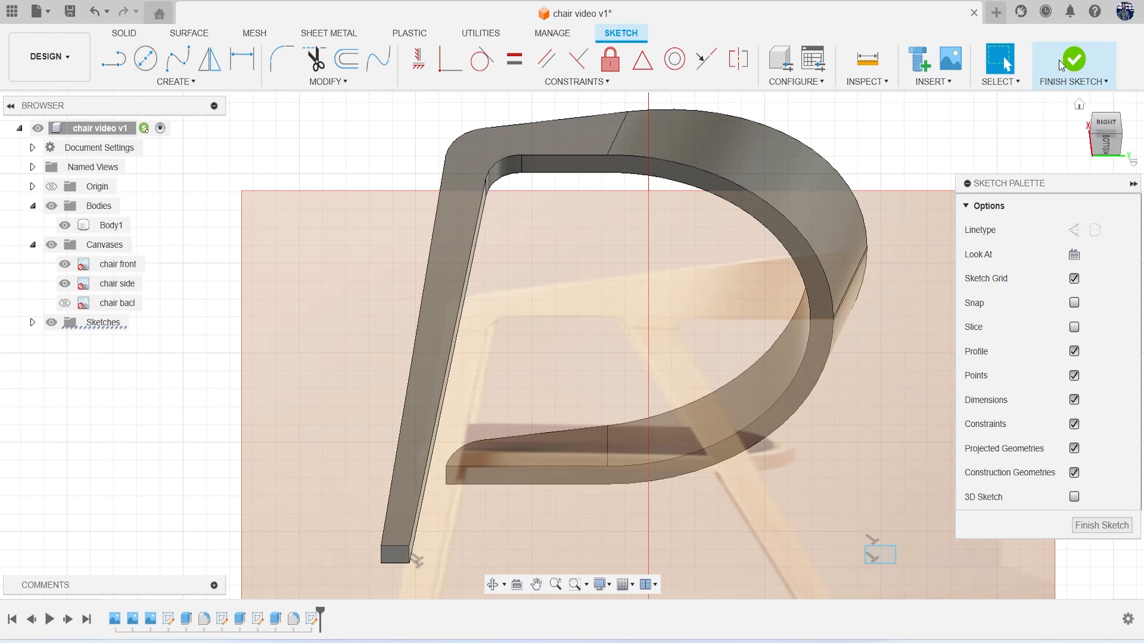
# Finish the foot sketch and start a new sketch on the armrest's underside face
pyautogui.click(1060, 63)
pyautogui.click(113, 59)
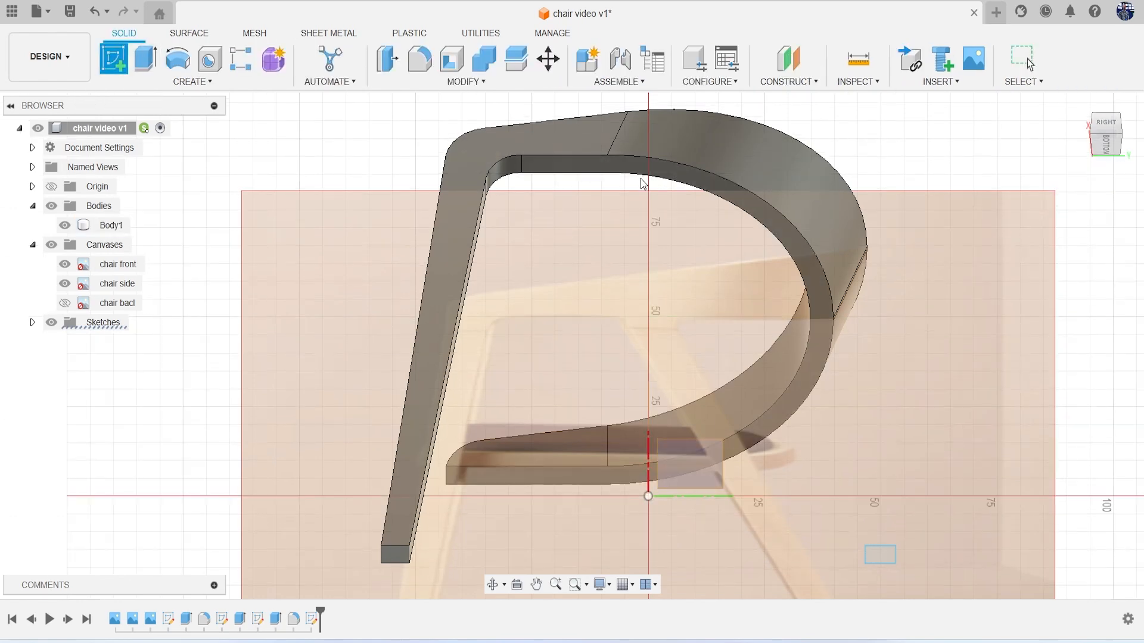
pyautogui.click(649, 485)
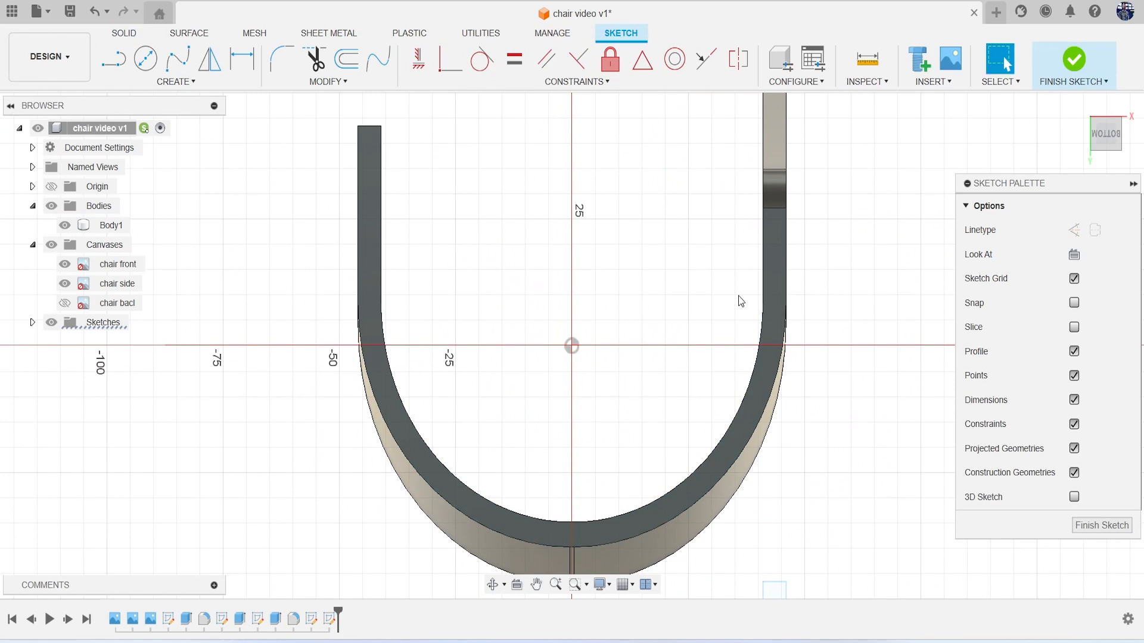
# Draw two parallel lines across the armrest's underside near the start of its curve, about 7 mm and 12.5 mm long
pyautogui.scroll(3, 751, 304)
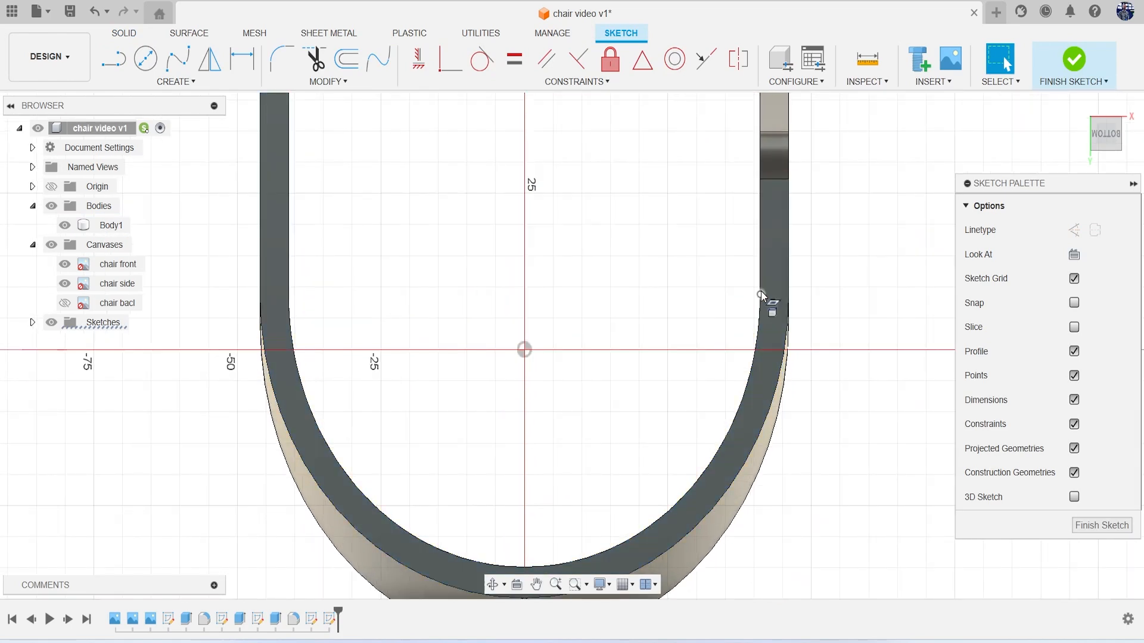
pyautogui.press('l')
pyautogui.scroll(2, 766, 286)
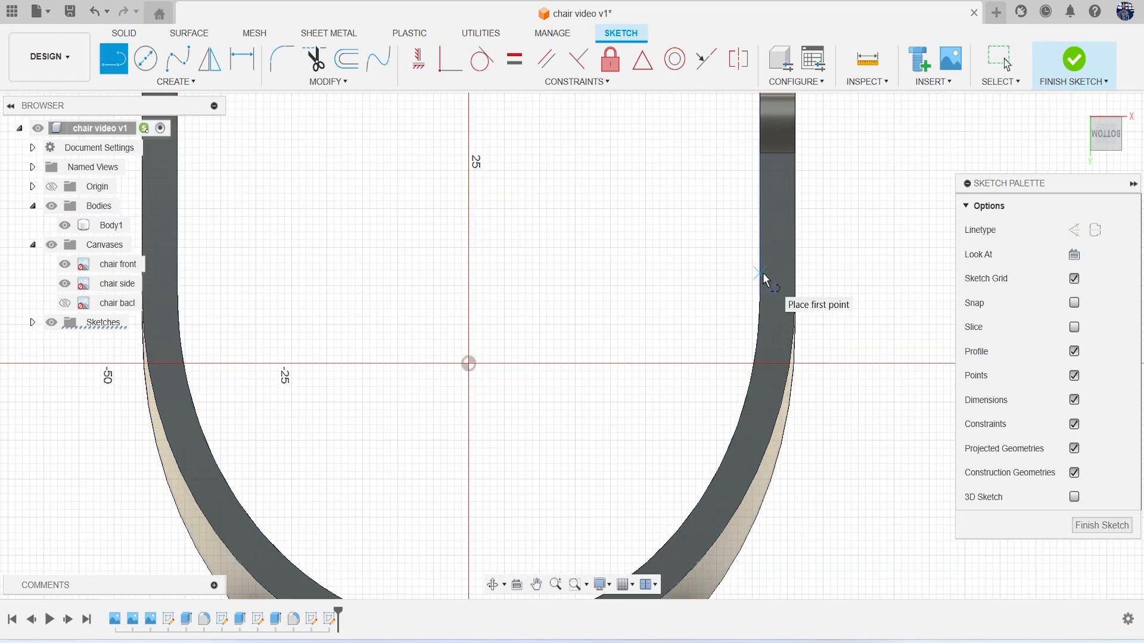
pyautogui.click(762, 277)
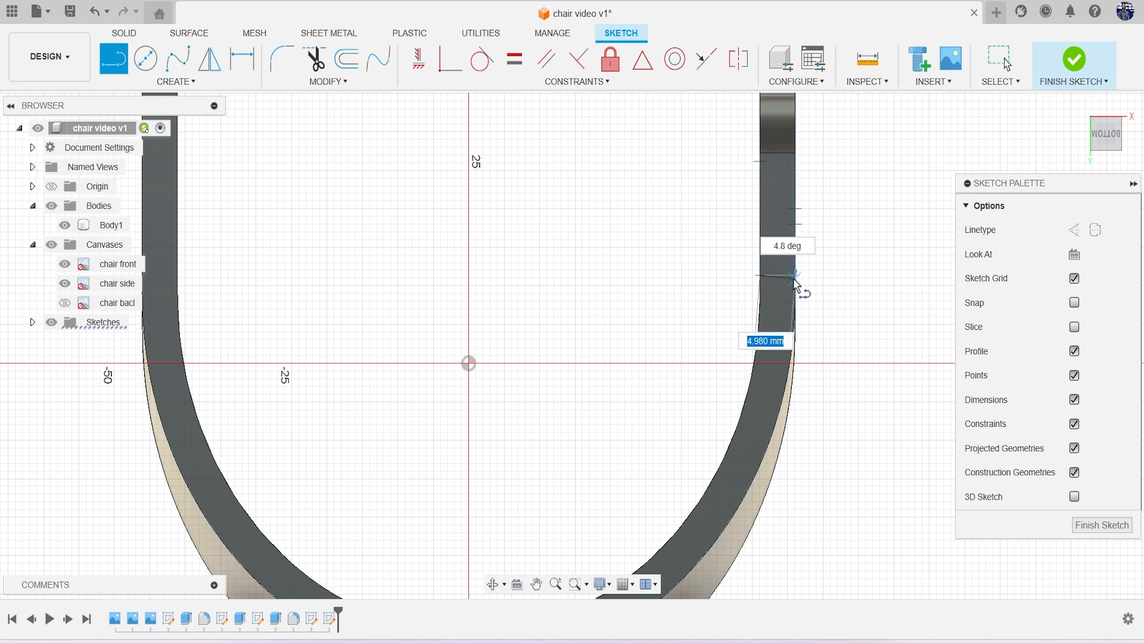
pyautogui.click(810, 277)
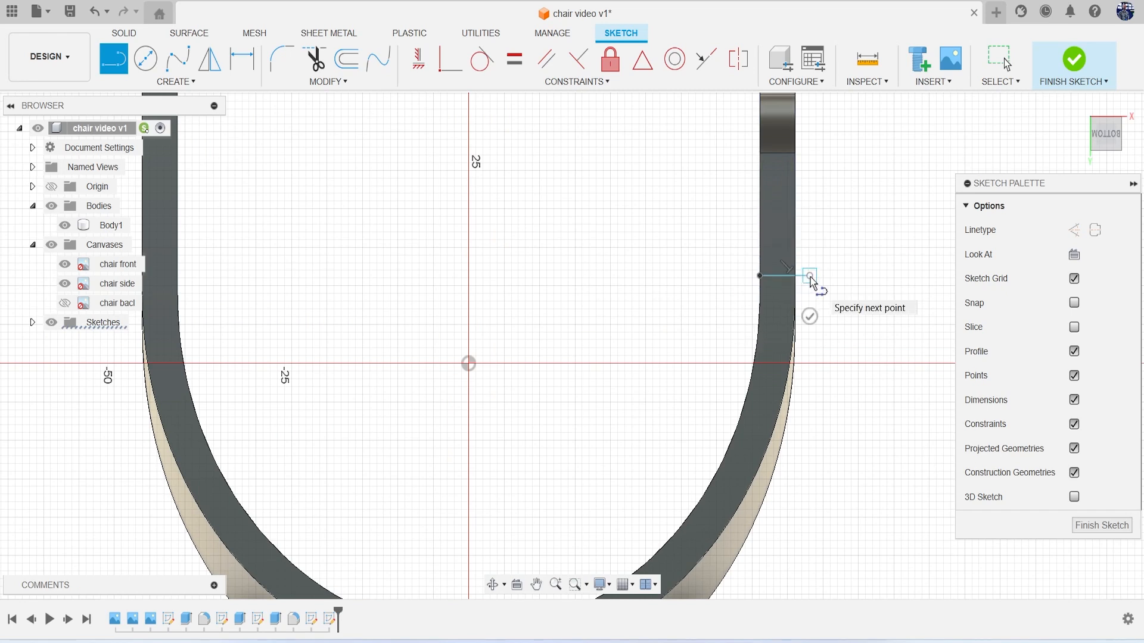
pyautogui.press('Escape')
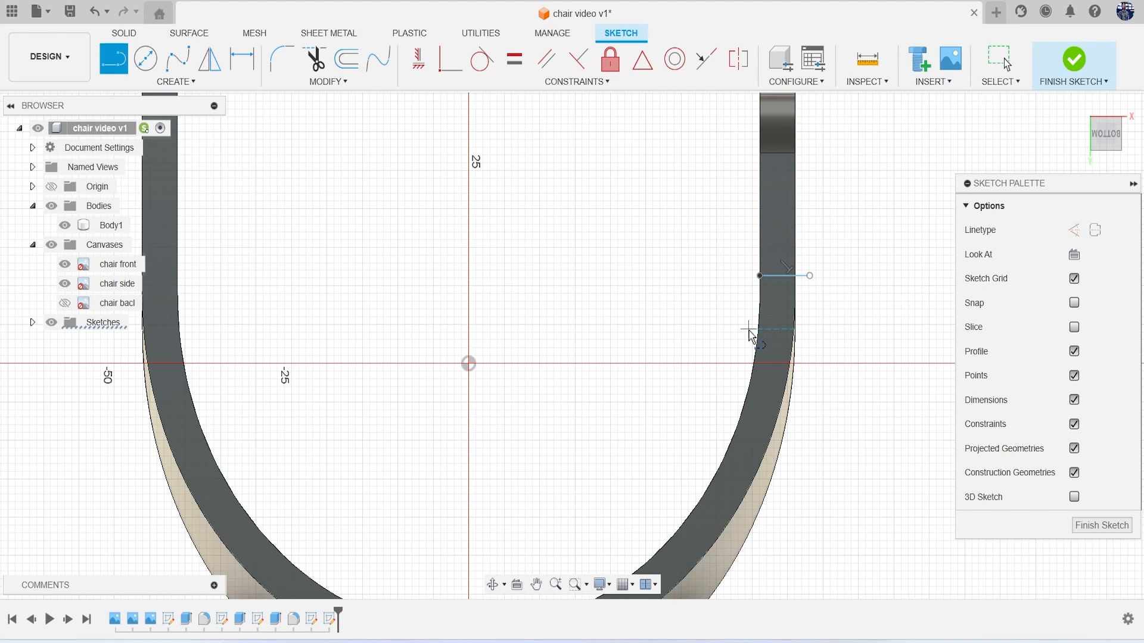
pyautogui.click(743, 336)
pyautogui.click(833, 336)
pyautogui.press('Escape')
# Project the geometry of Body1 into the armrest underside sketch
pyautogui.press('p')
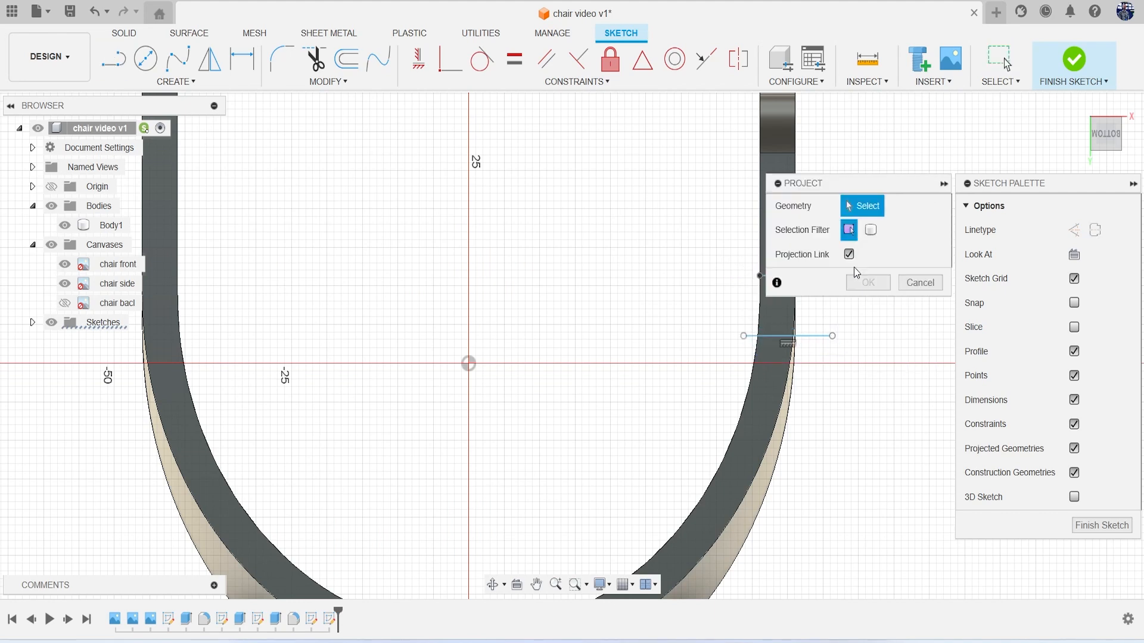
pyautogui.click(111, 226)
pyautogui.click(868, 282)
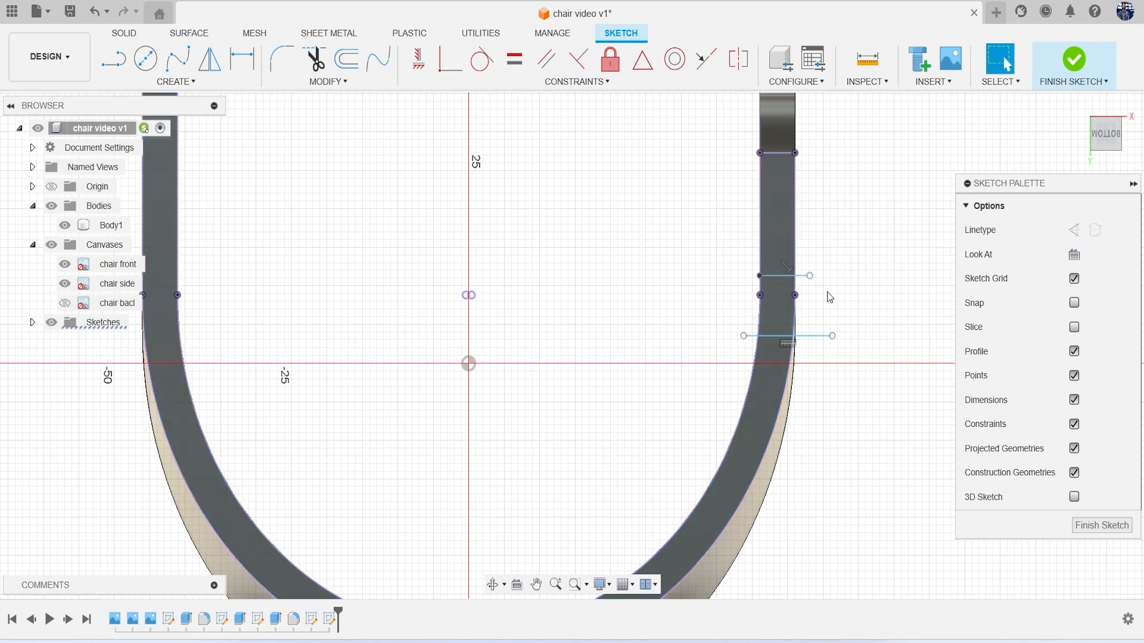
# Shift both cross lines toward the chair's back, closer to the rear leg's top in the side canvas
pyautogui.moveTo(1099, 122)
pyautogui.mouseDown()
pyautogui.moveTo(1112, 128)
pyautogui.moveTo(1107, 138)
pyautogui.moveTo(1105, 126)
pyautogui.mouseUp()
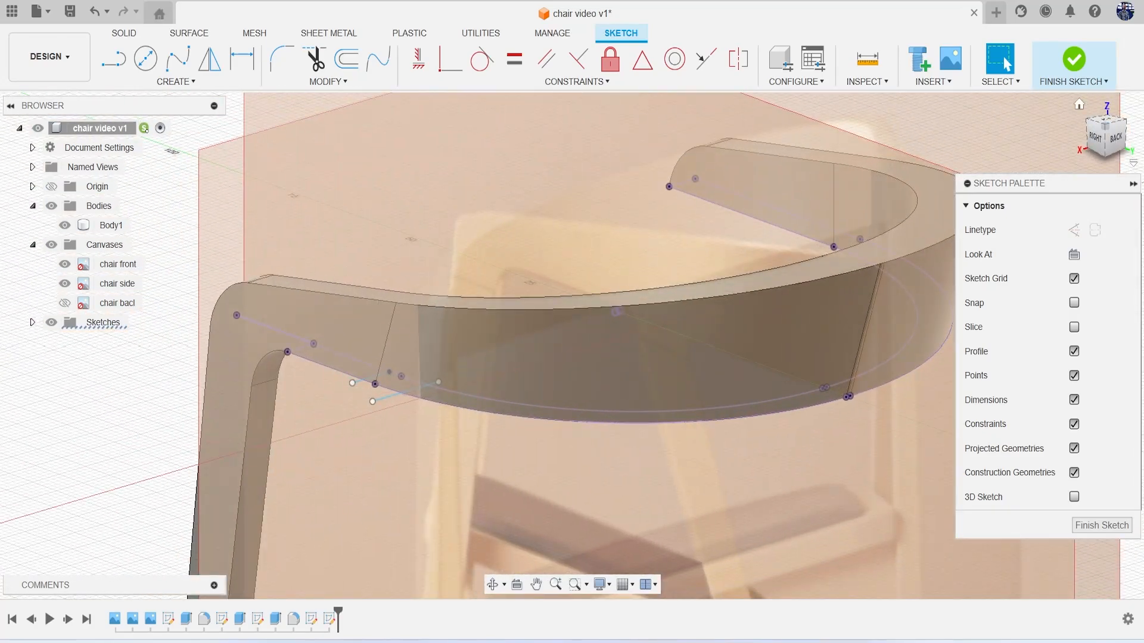
pyautogui.click(1098, 140)
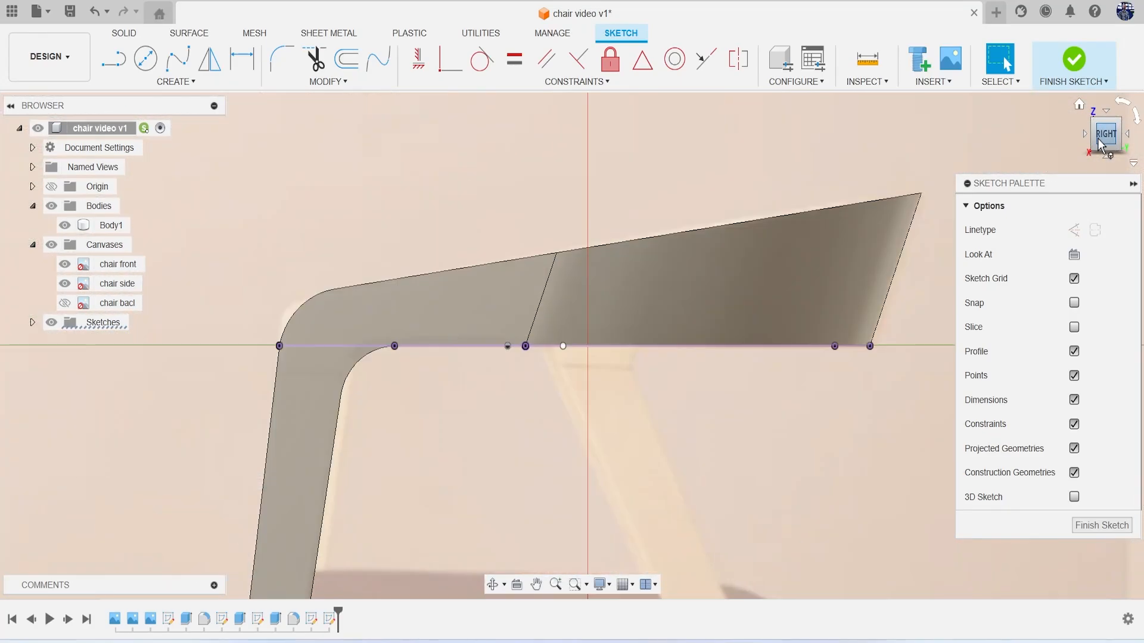
pyautogui.scroll(2, 618, 332)
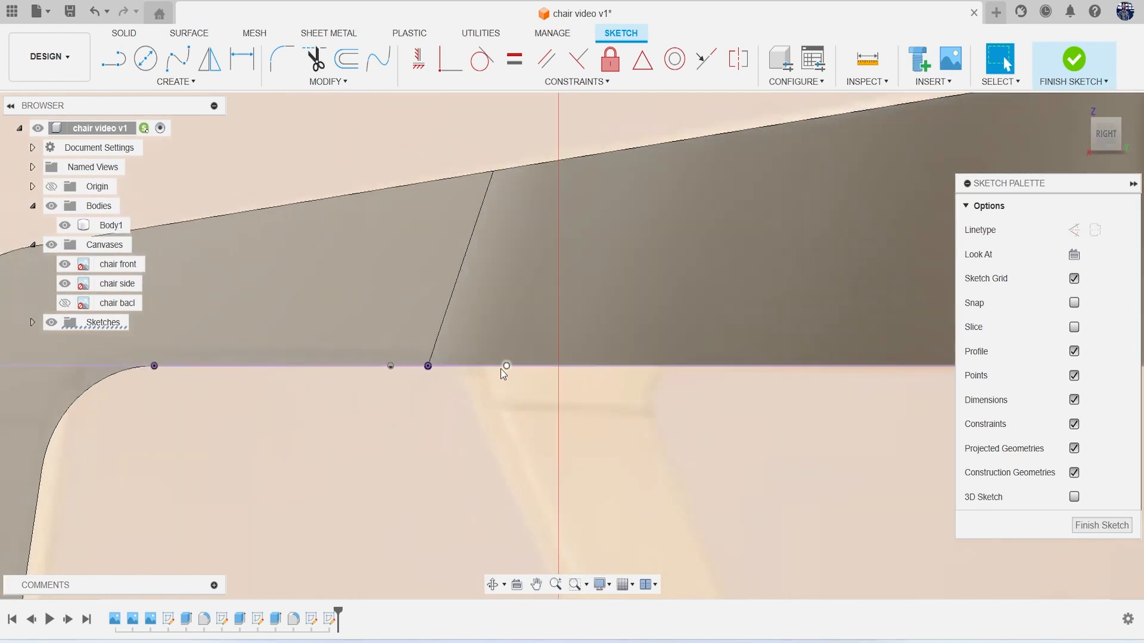
pyautogui.scroll(-3, 762, 339)
pyautogui.moveTo(1106, 135); pyautogui.dragTo(1104, 102)
pyautogui.moveTo(637, 257); pyautogui.dragTo(711, 263)
pyautogui.moveTo(583, 258); pyautogui.dragTo(652, 266)
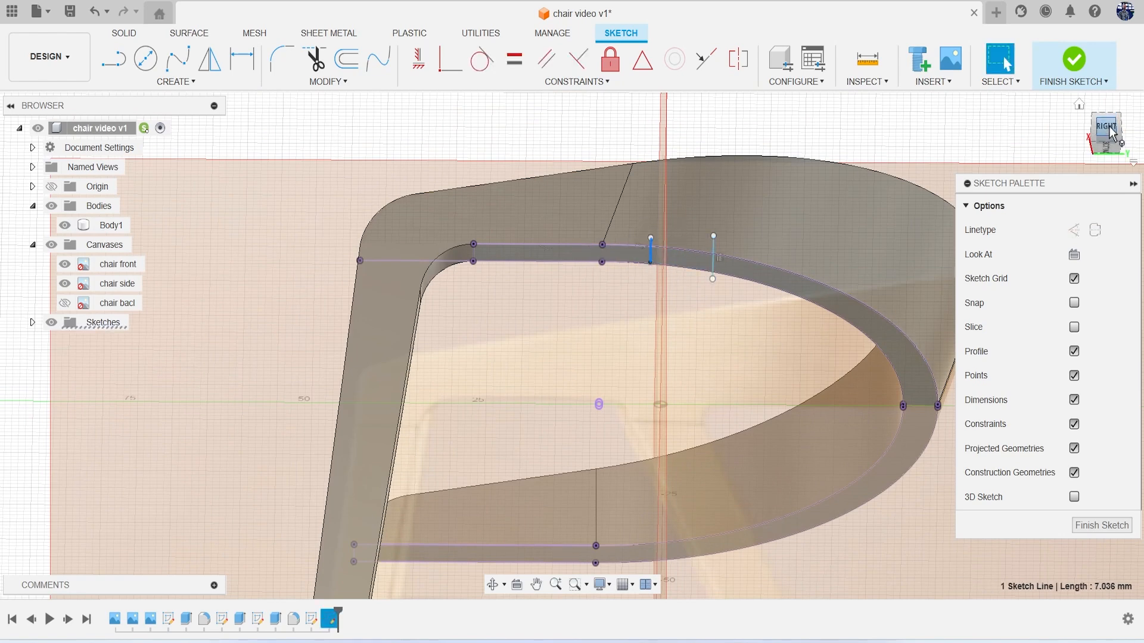
# Move both cross lines forward, bringing the front one to the rear leg's front edge in the side canvas
pyautogui.click(1109, 128)
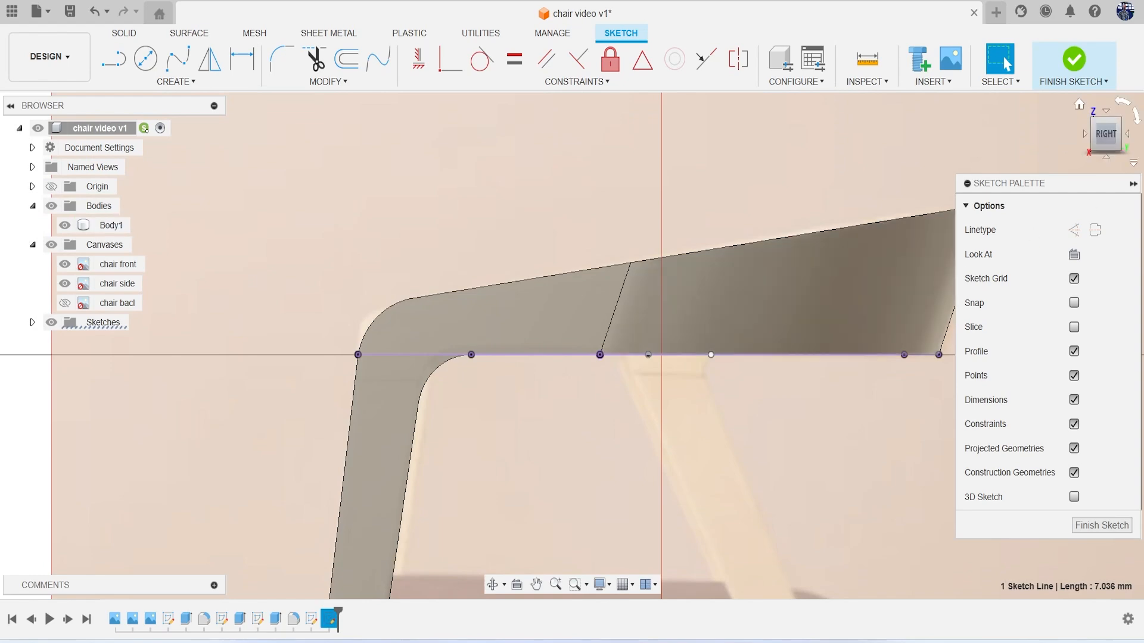
pyautogui.moveTo(1114, 136); pyautogui.dragTo(1111, 103)
pyautogui.scroll(2, 715, 268)
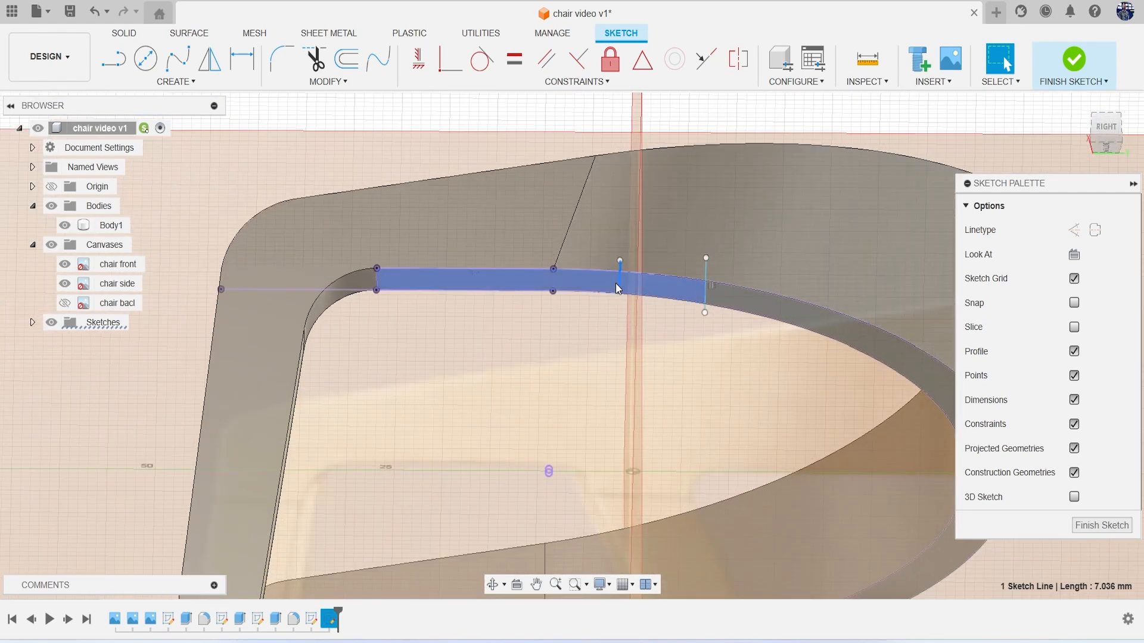
pyautogui.moveTo(698, 287); pyautogui.dragTo(690, 286)
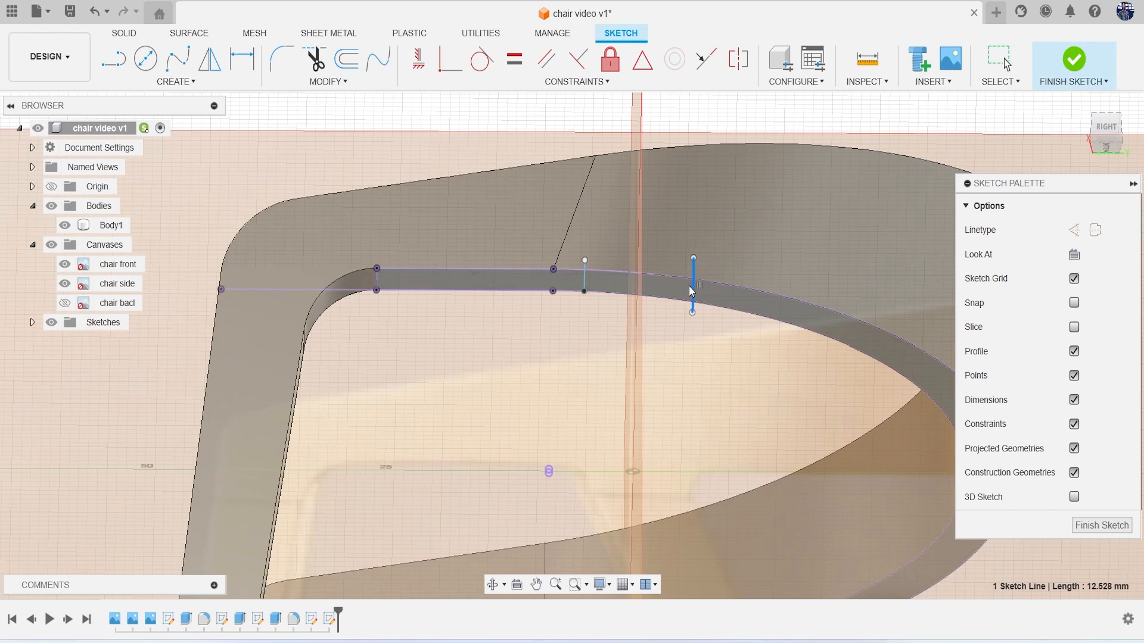
# Widen the gap between the cross lines by nudging the front one forward and the rear one backward
pyautogui.click(1108, 132)
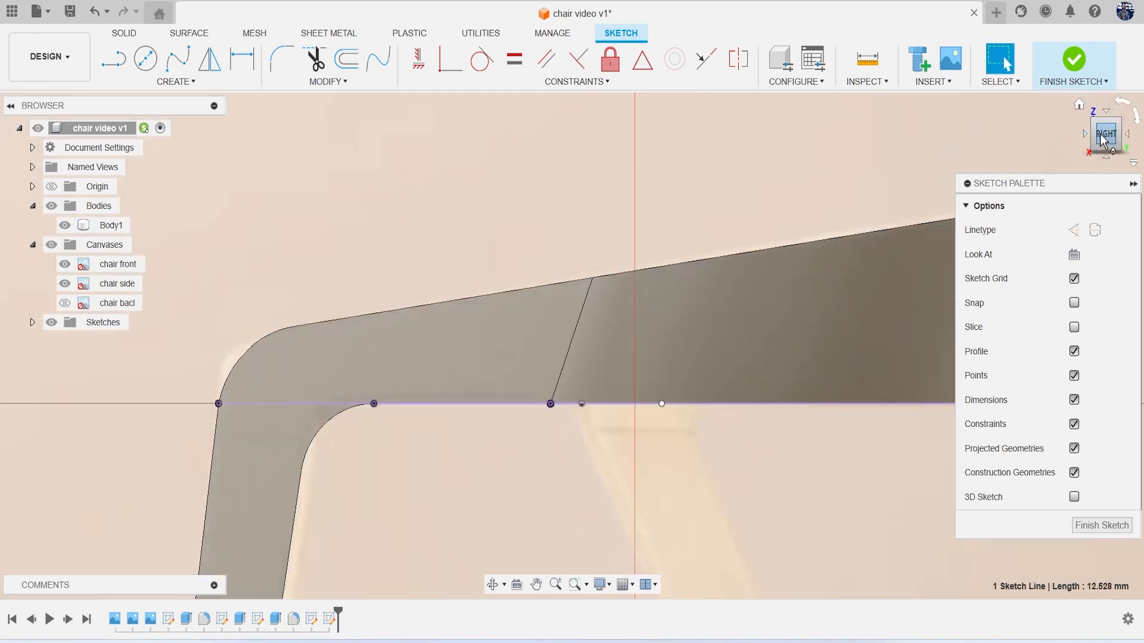
pyautogui.moveTo(1100, 135); pyautogui.dragTo(1098, 121)
pyautogui.scroll(4, 569, 340)
pyautogui.moveTo(592, 328); pyautogui.dragTo(584, 328)
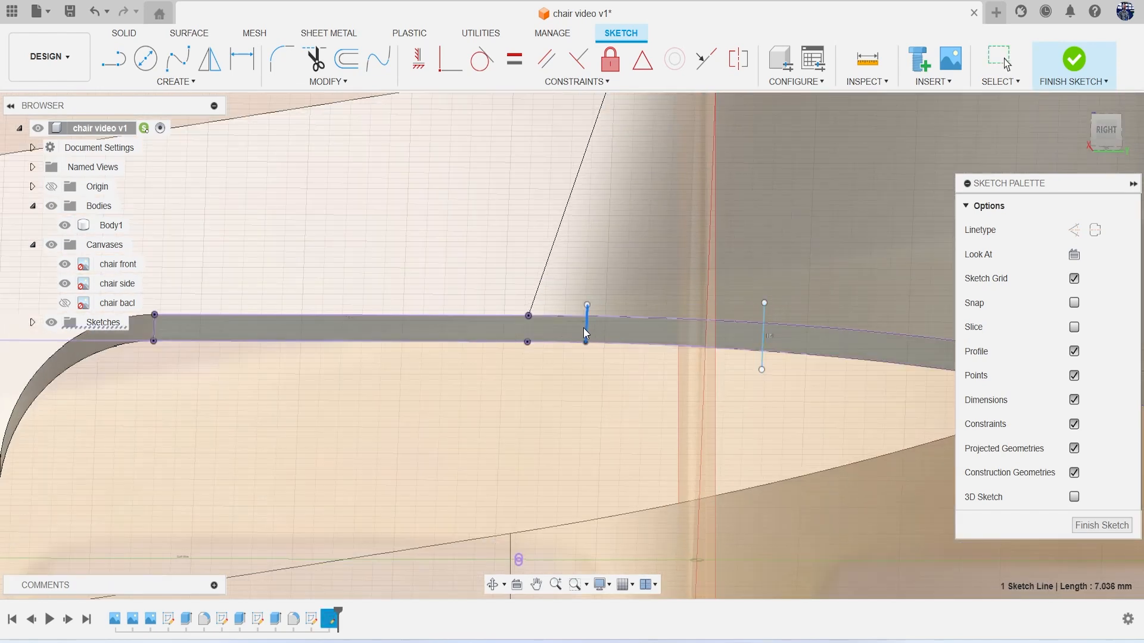
pyautogui.moveTo(763, 336); pyautogui.dragTo(789, 341)
# Move the rear cross line farther back toward the rear edge of the leg's top in the side canvas
pyautogui.click(1107, 130)
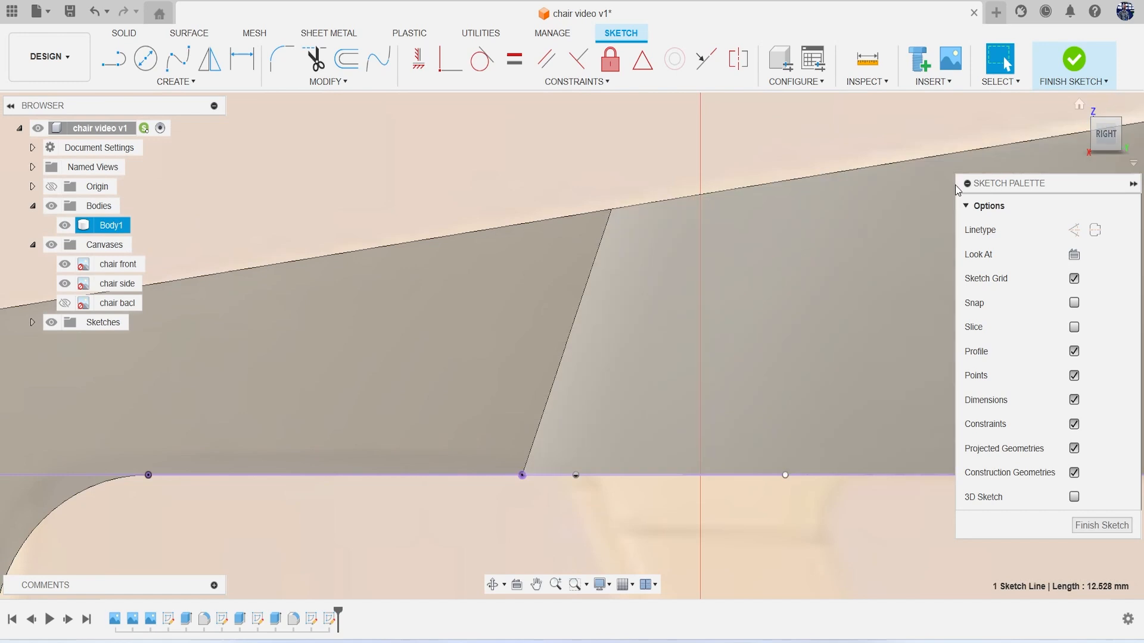
pyautogui.moveTo(1120, 129); pyautogui.dragTo(1107, 84)
pyautogui.moveTo(809, 167); pyautogui.dragTo(821, 168)
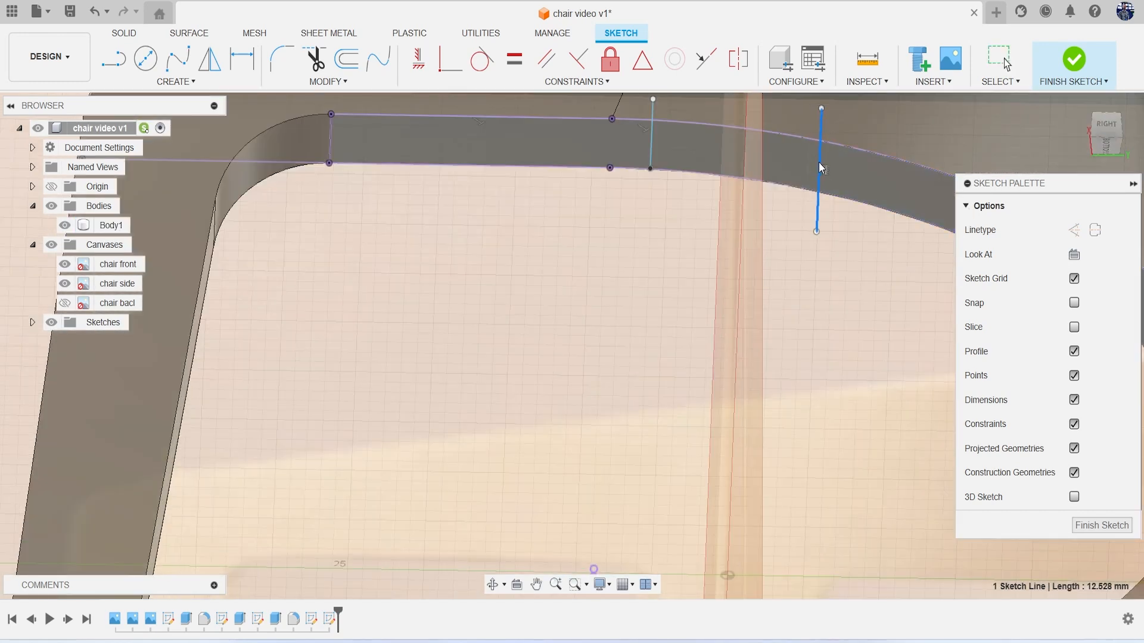
pyautogui.click(1106, 123)
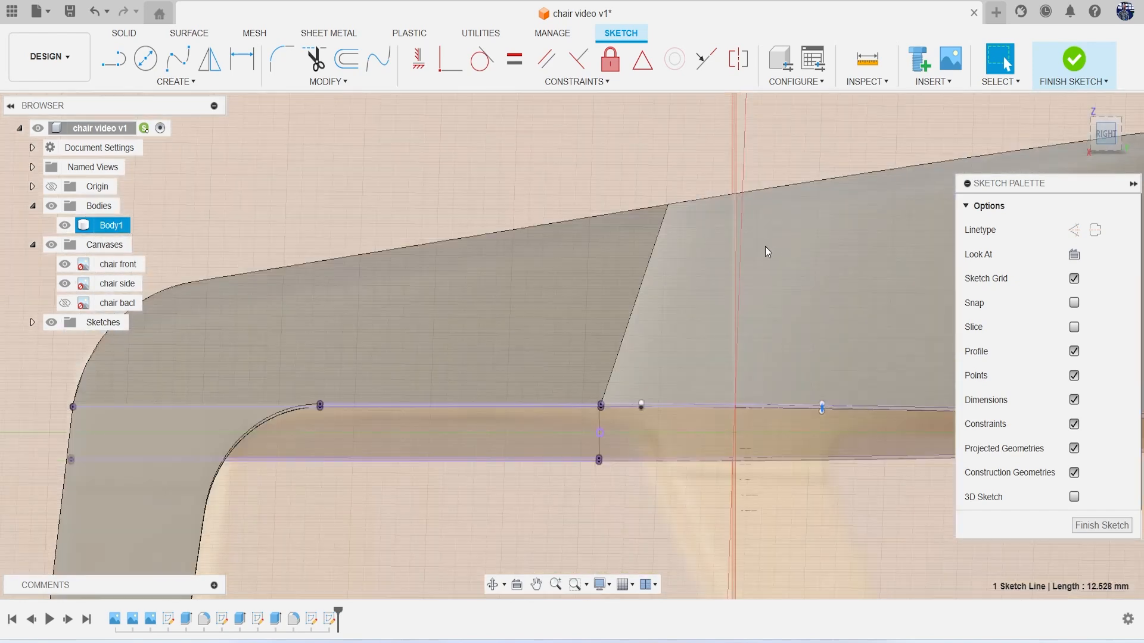
pyautogui.moveTo(1106, 132); pyautogui.dragTo(1102, 101)
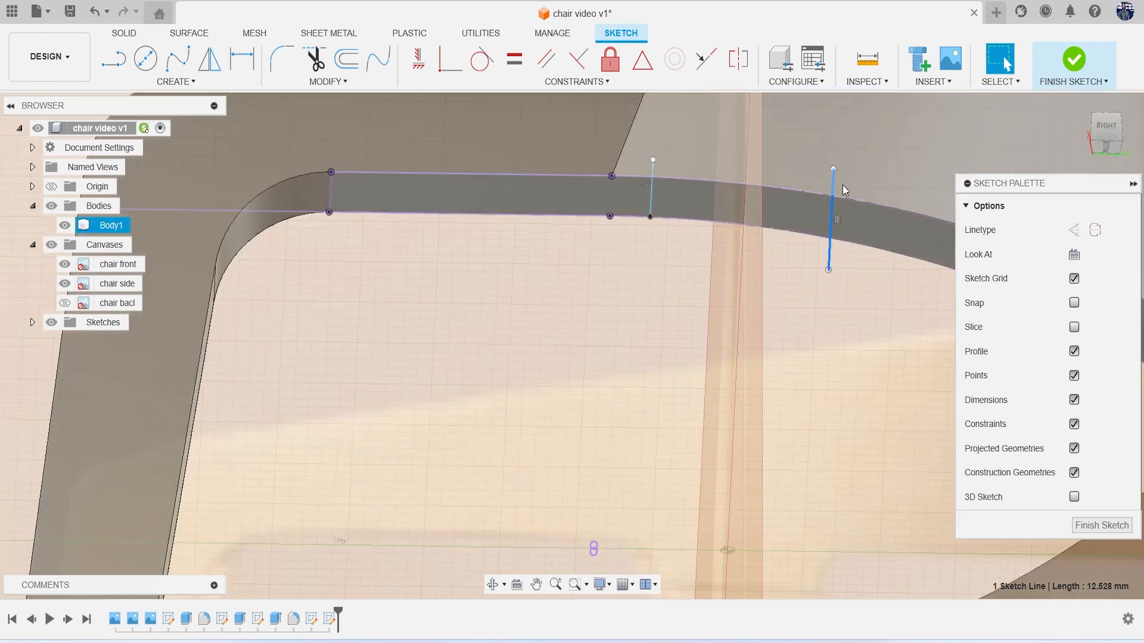
# Nudge the rear cross line slightly farther back along the armrest's underside
pyautogui.moveTo(831, 216); pyautogui.dragTo(840, 216)
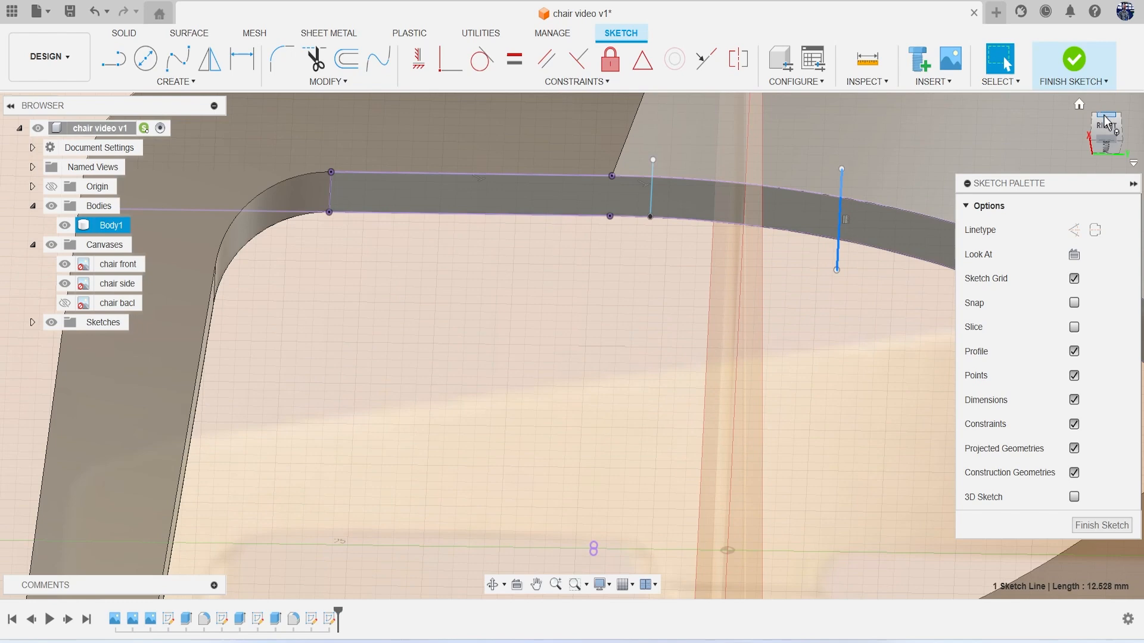
pyautogui.moveTo(1104, 111); pyautogui.dragTo(1101, 92)
pyautogui.moveTo(752, 130); pyautogui.dragTo(726, 296, button='middle')
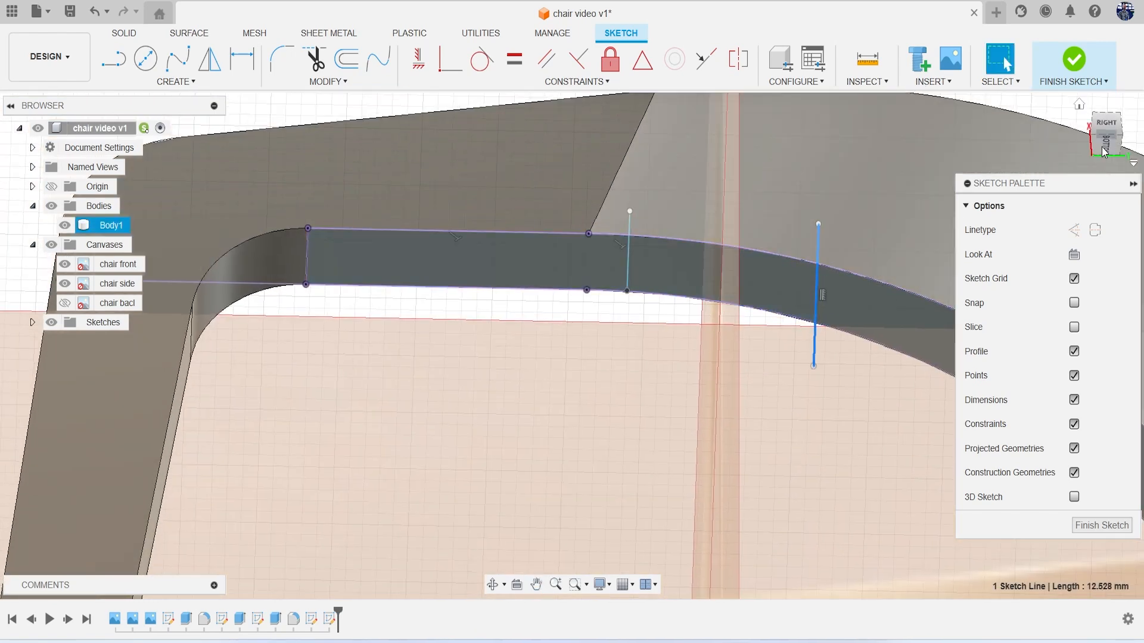
# Project the inner and outer curved edges of the armrest's underside into the sketch
pyautogui.click(1103, 147)
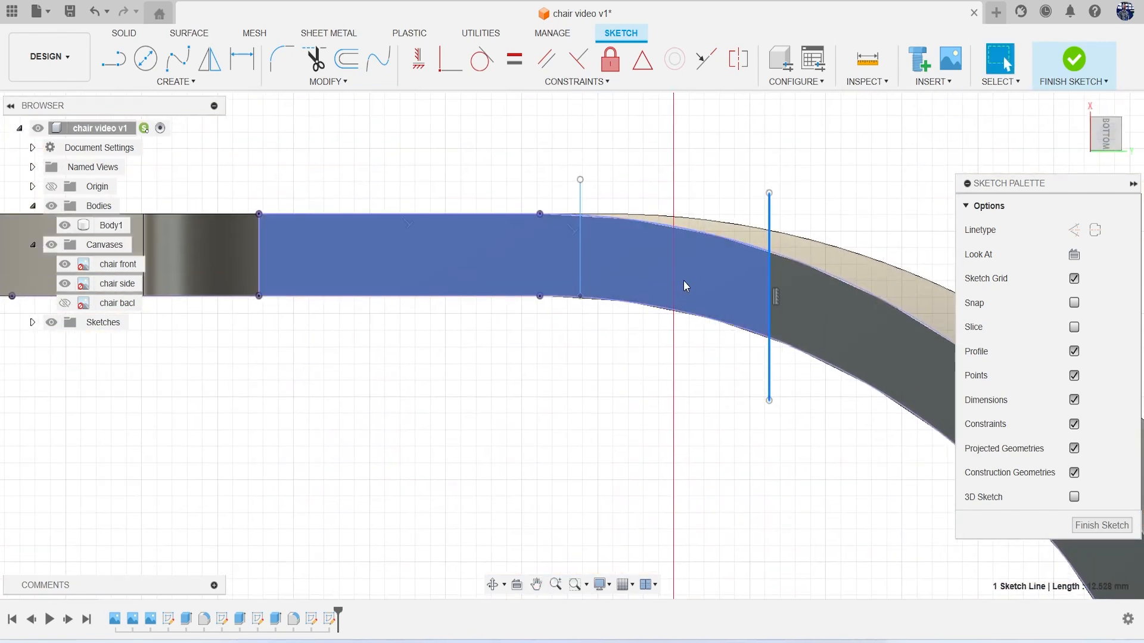
pyautogui.scroll(-1, 823, 274)
pyautogui.moveTo(1105, 132)
pyautogui.mouseDown()
pyautogui.moveTo(1115, 229)
pyautogui.moveTo(1105, 134)
pyautogui.mouseUp()
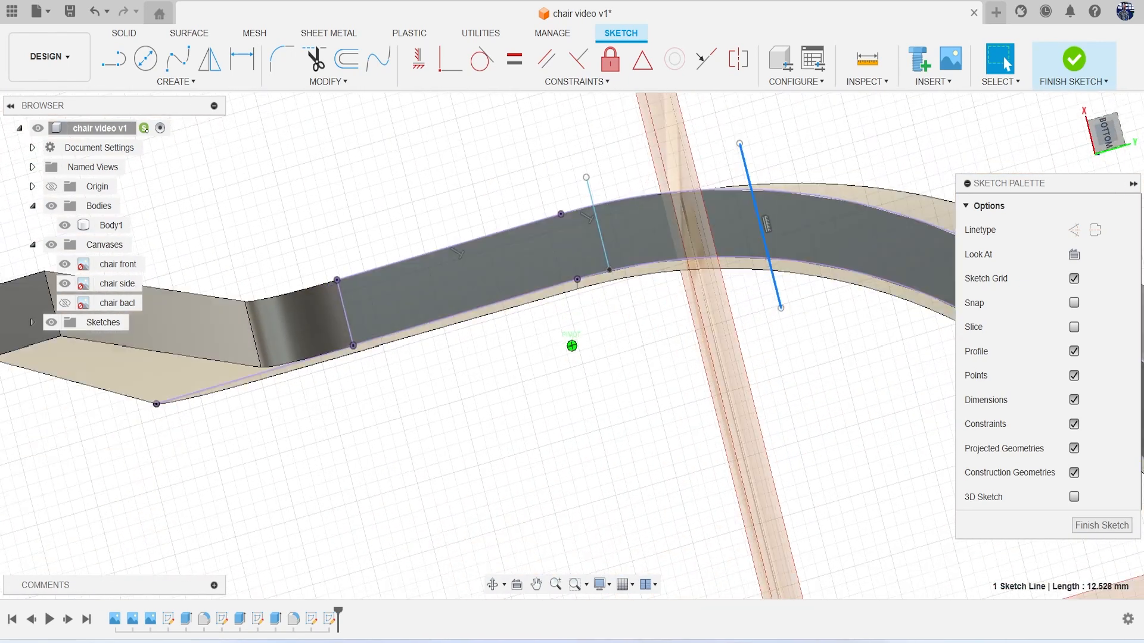
pyautogui.click(1109, 136)
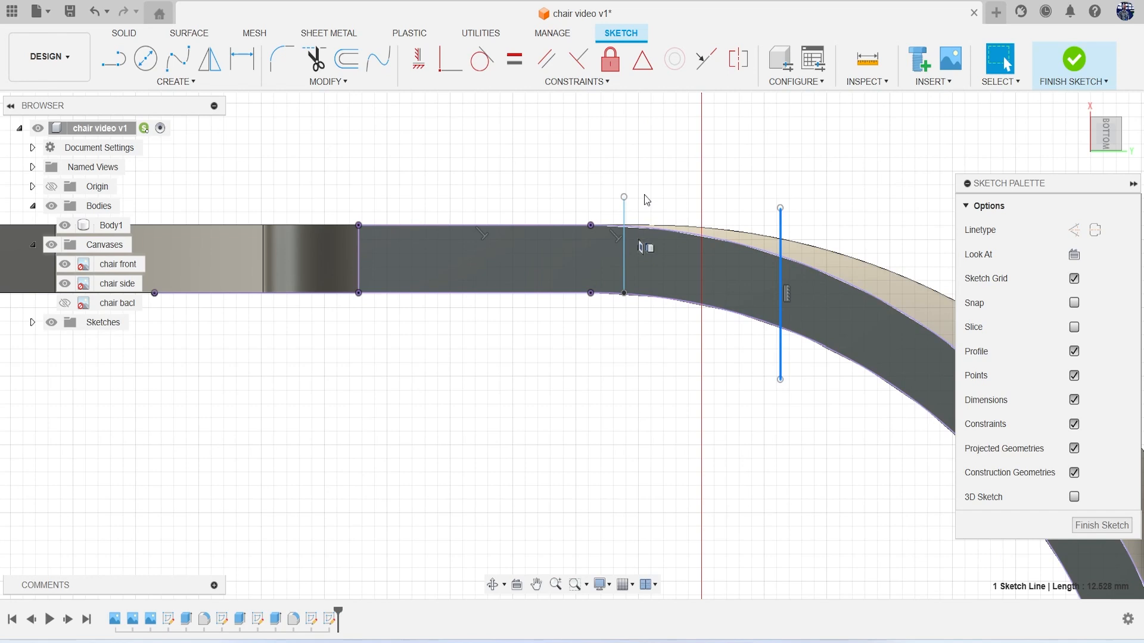
pyautogui.press('p')
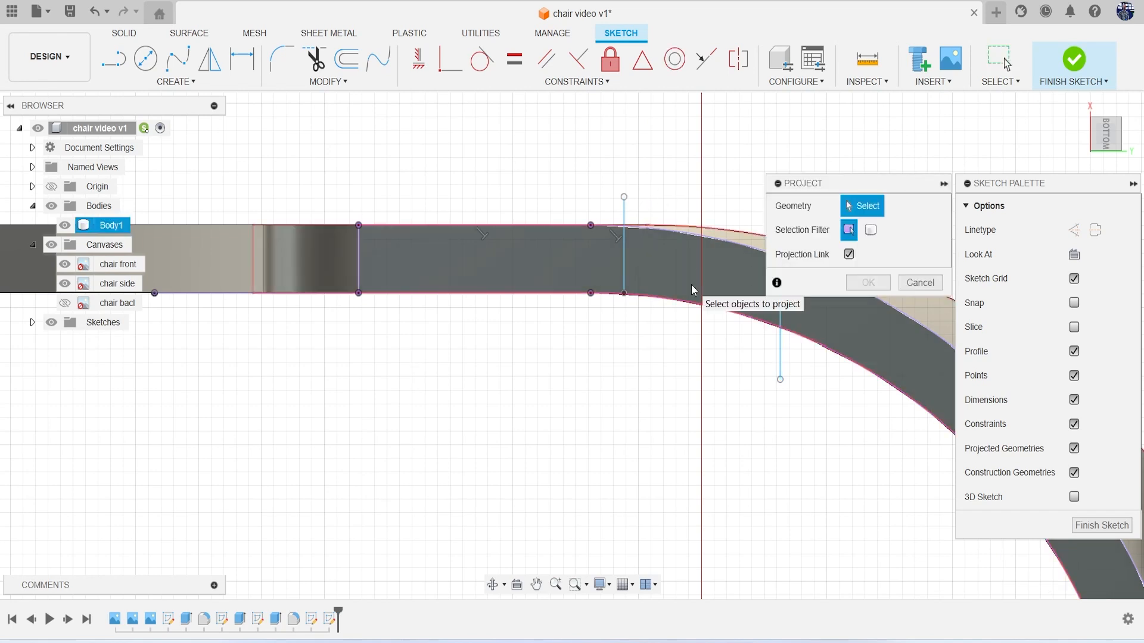
pyautogui.moveTo(715, 276); pyautogui.dragTo(670, 289, button='middle')
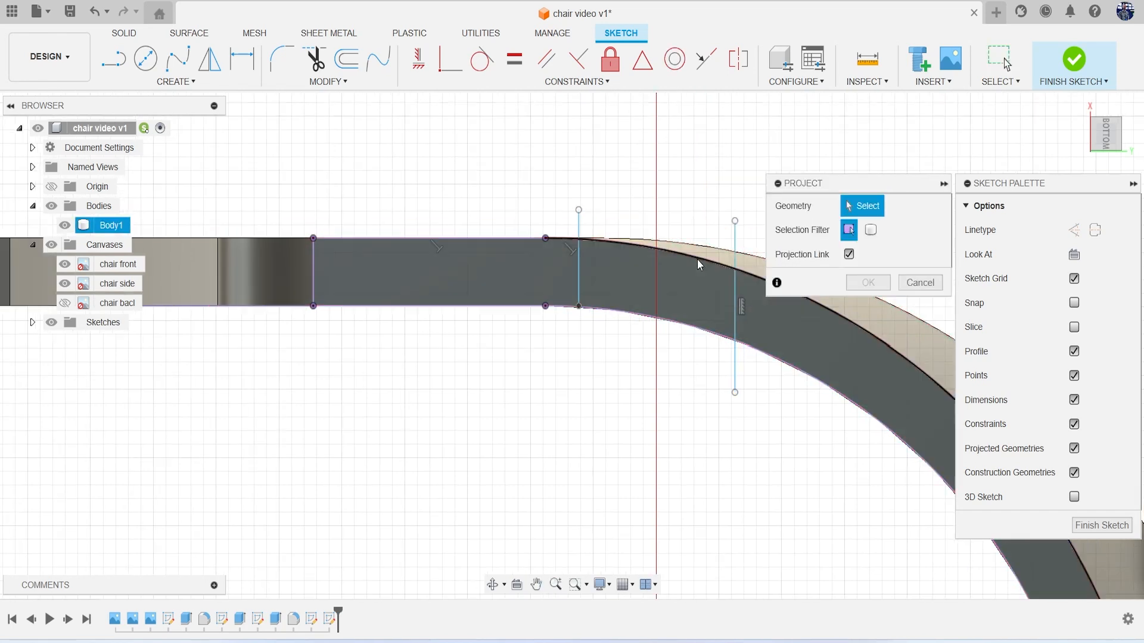
pyautogui.click(699, 259)
pyautogui.click(690, 324)
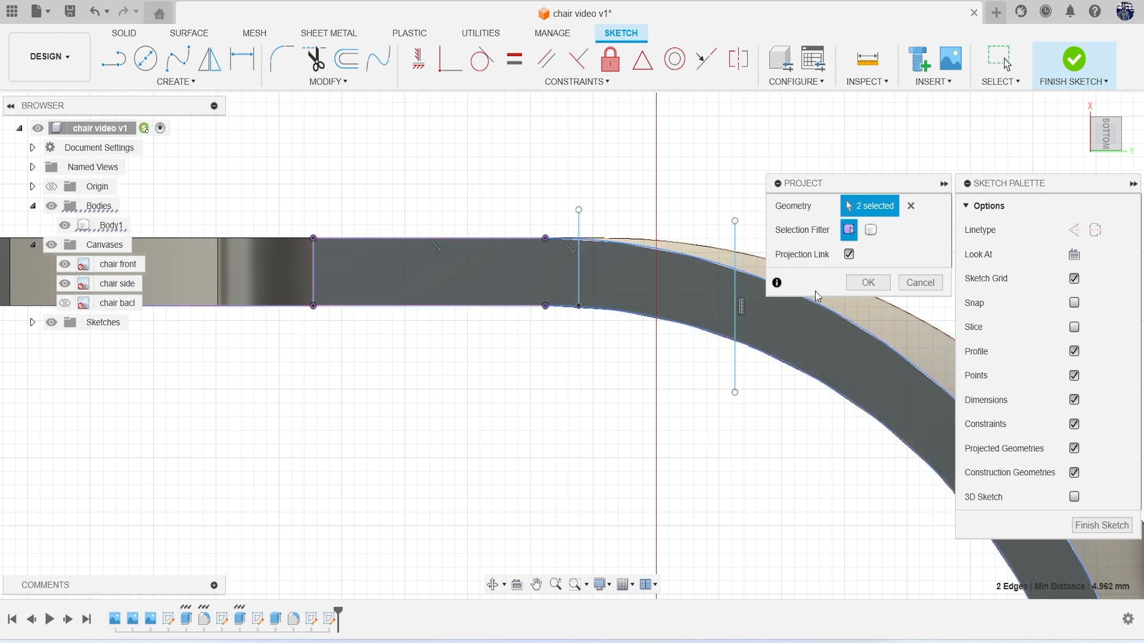
pyautogui.click(868, 283)
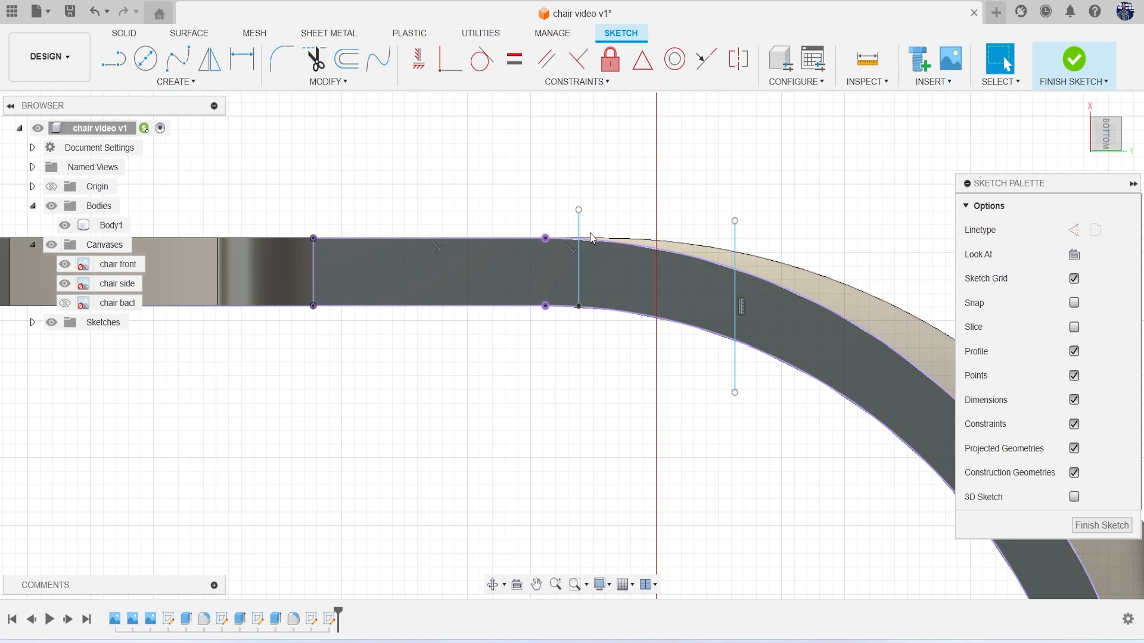
# Extend the front cross line with a short straight line past the armrest's inner edge
pyautogui.press('l')
pyautogui.scroll(2, 579, 231)
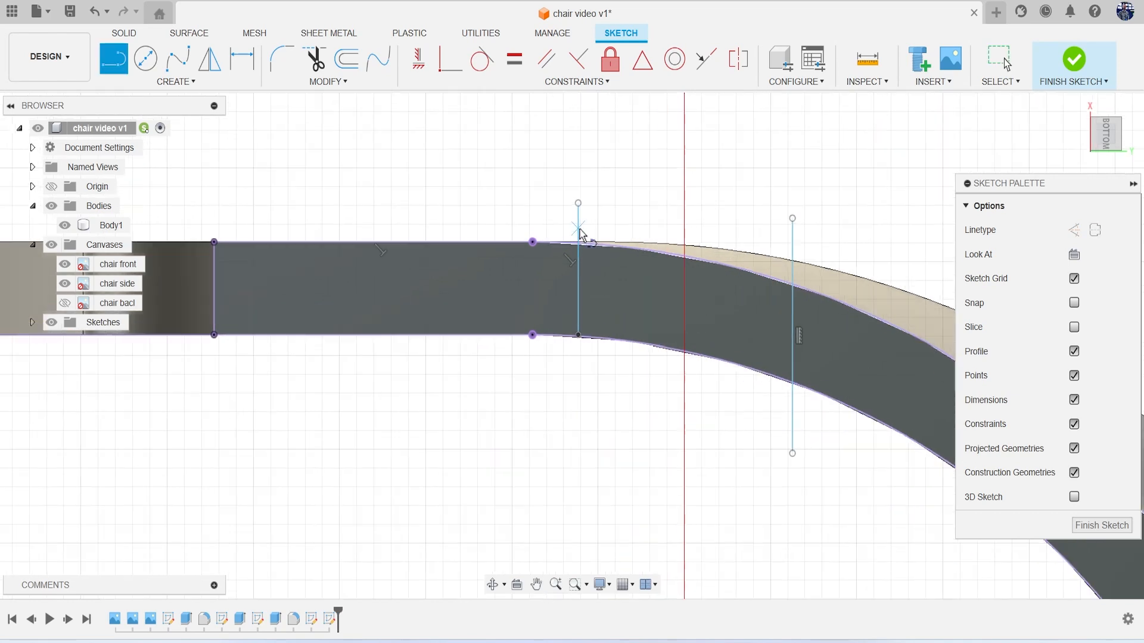
pyautogui.click(578, 338)
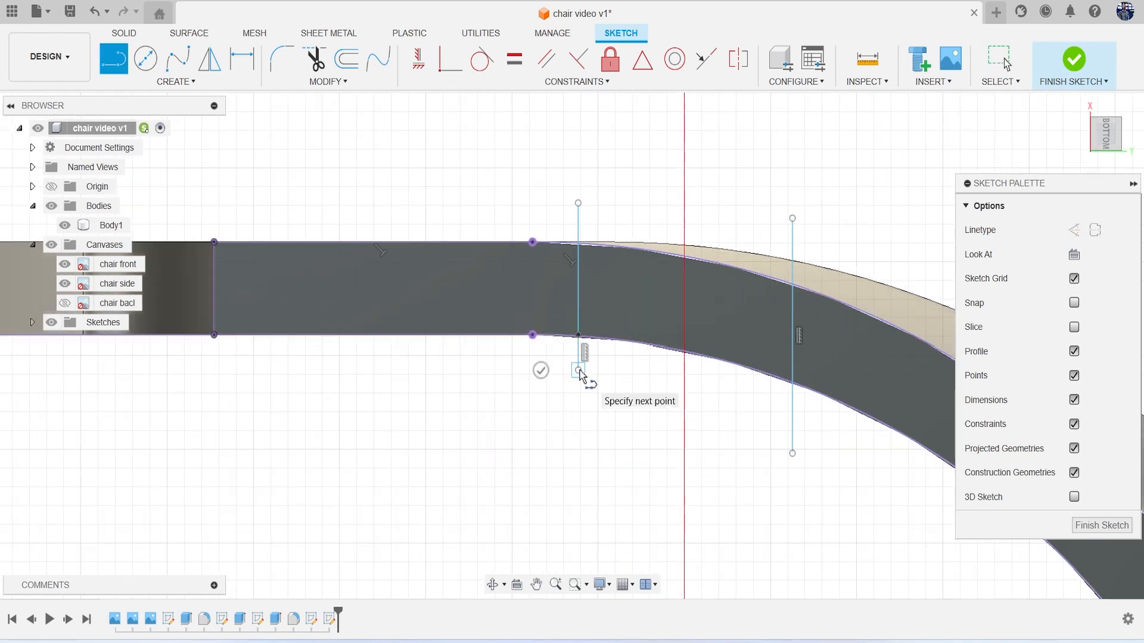
pyautogui.click(578, 370)
pyautogui.press('Escape')
# Draw a second line from the front cross line's outer end across the armrest, trim its excess segments and finish the sketch
pyautogui.press('l')
pyautogui.click(577, 203)
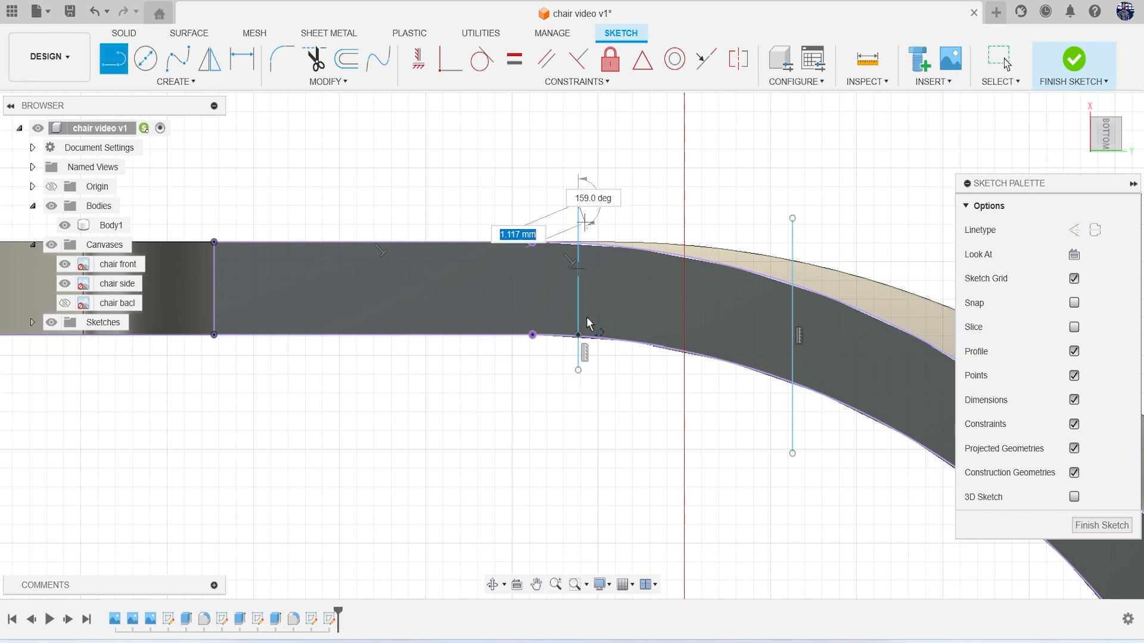
pyautogui.click(573, 401)
pyautogui.press('t')
pyautogui.click(575, 386)
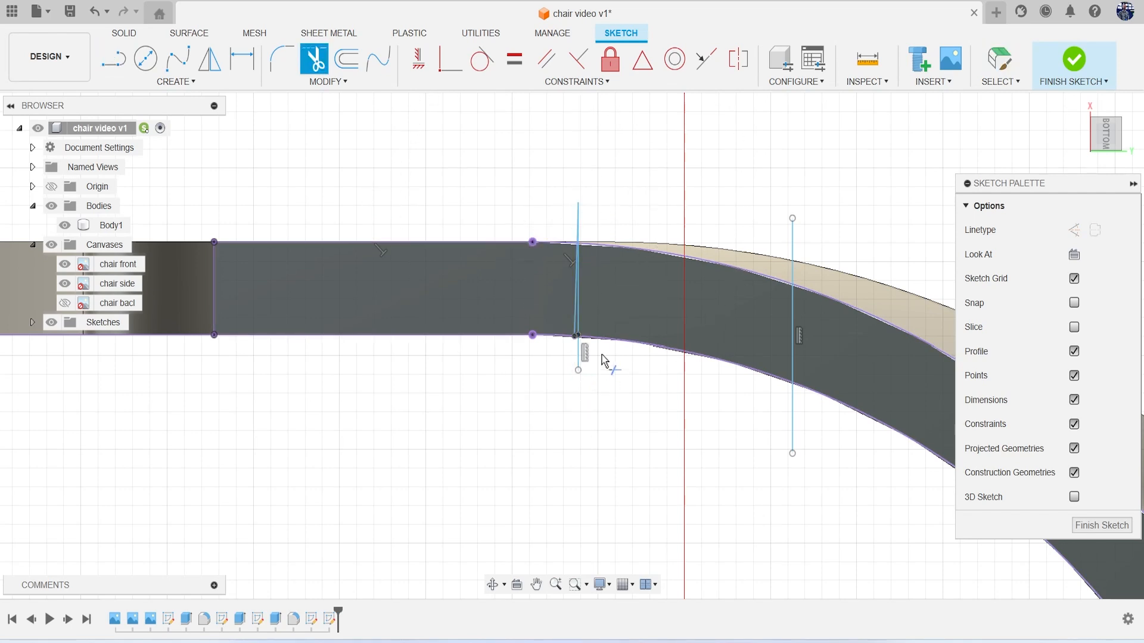
pyautogui.click(575, 315)
pyautogui.press('Escape')
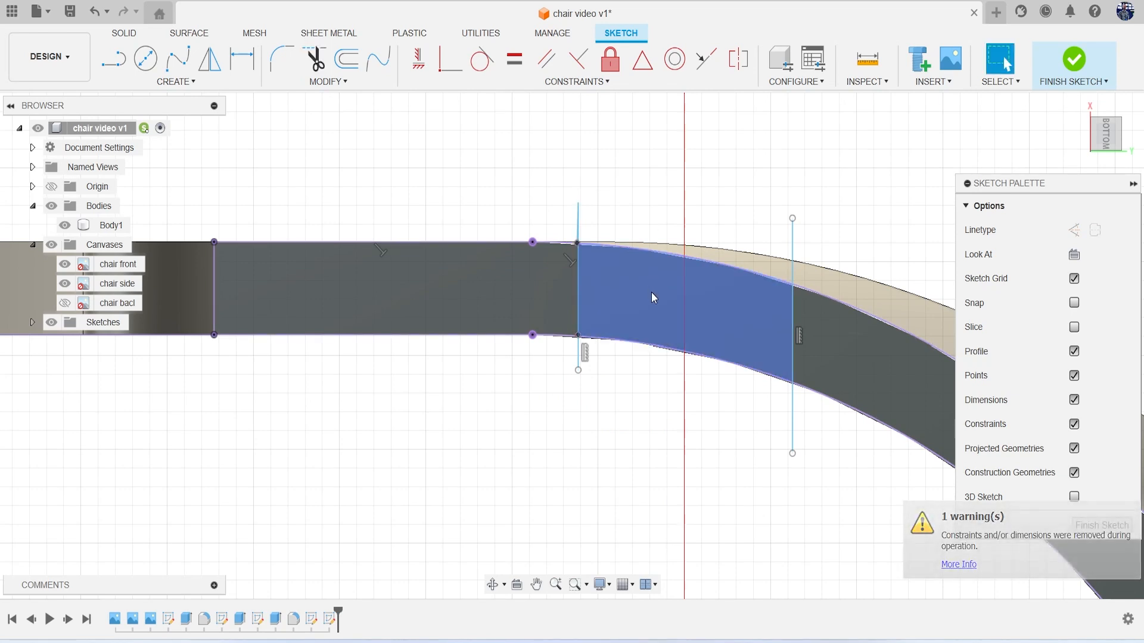
pyautogui.scroll(-3, 688, 311)
pyautogui.click(1073, 60)
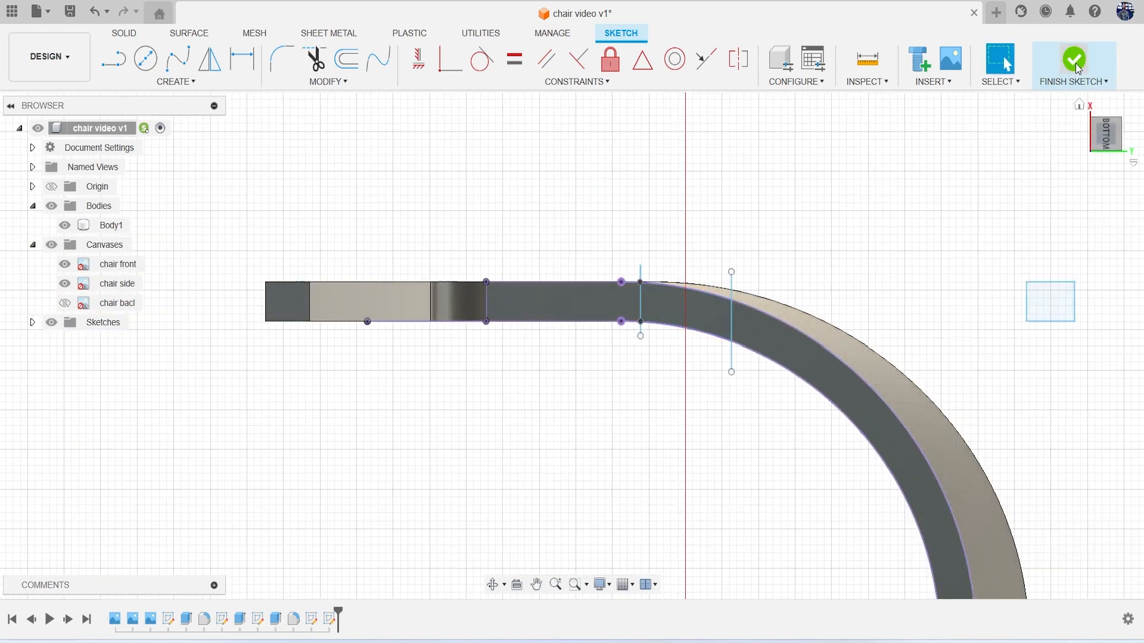
# Loft the rear leg from the profile between the armrest's cross lines to the rectangular foot profile, using the Join operation
pyautogui.keyDown('shift'); pyautogui.moveTo(572, 344); pyautogui.dragTo(718, 348, button='middle'); pyautogui.keyUp('shift')
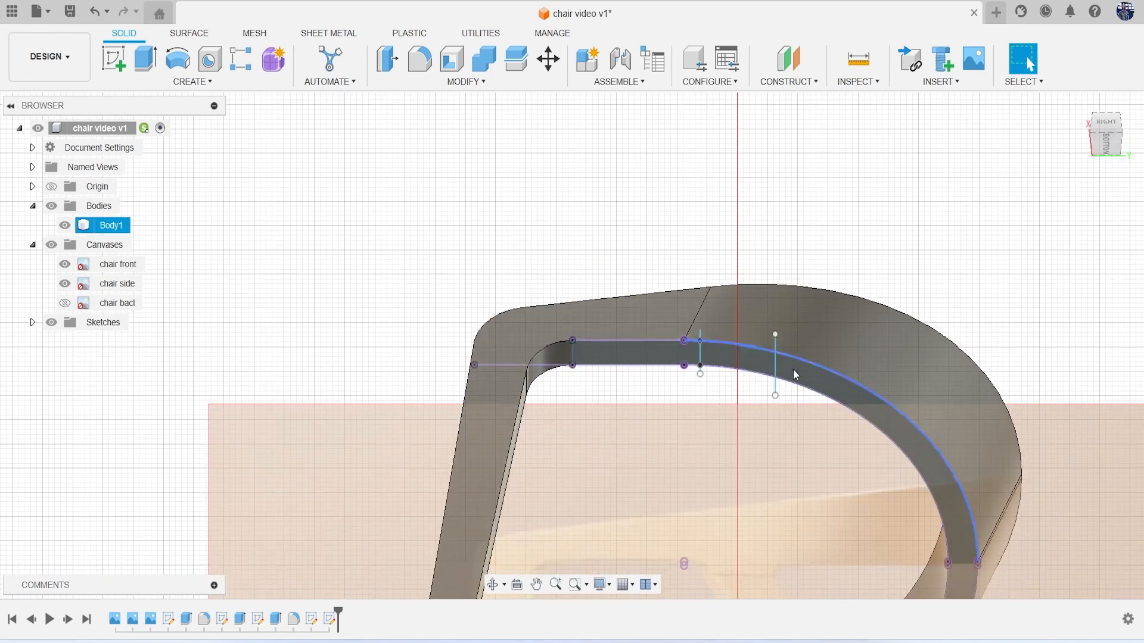
pyautogui.scroll(-3, 746, 379)
pyautogui.moveTo(844, 512); pyautogui.dragTo(798, 382, button='middle')
pyautogui.scroll(3, 800, 393)
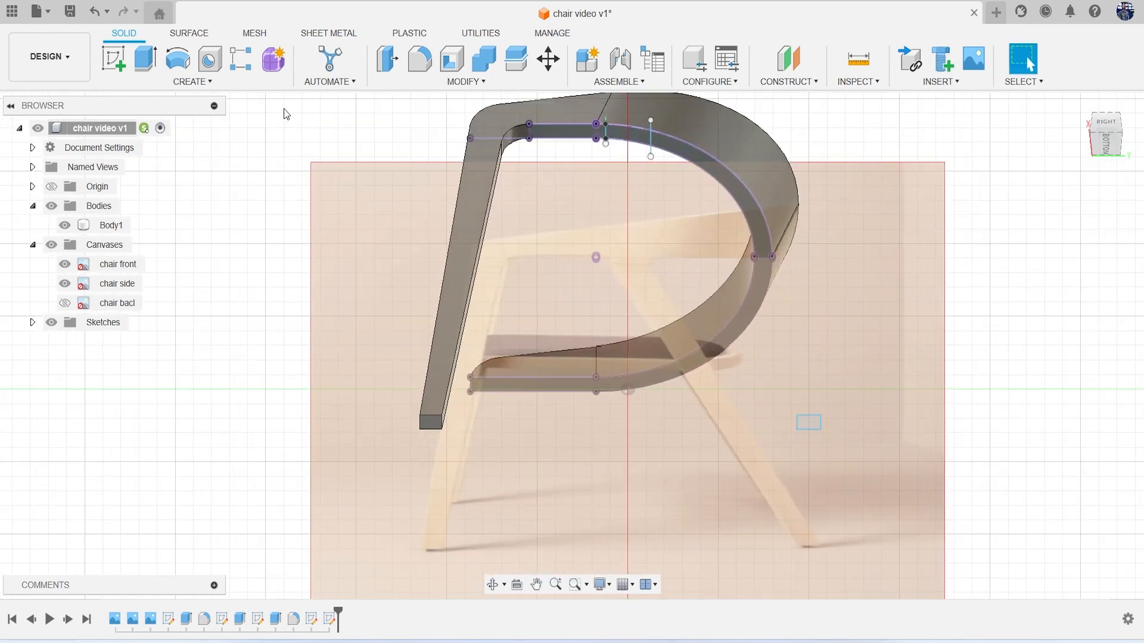
pyautogui.click(218, 83)
pyautogui.click(121, 213)
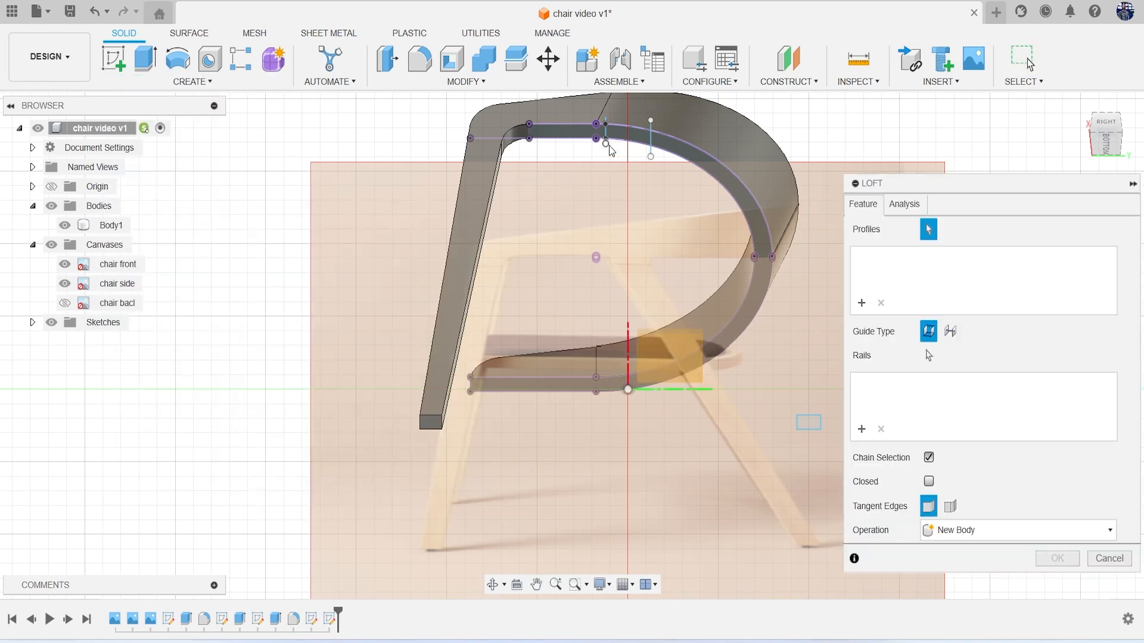
pyautogui.click(623, 133)
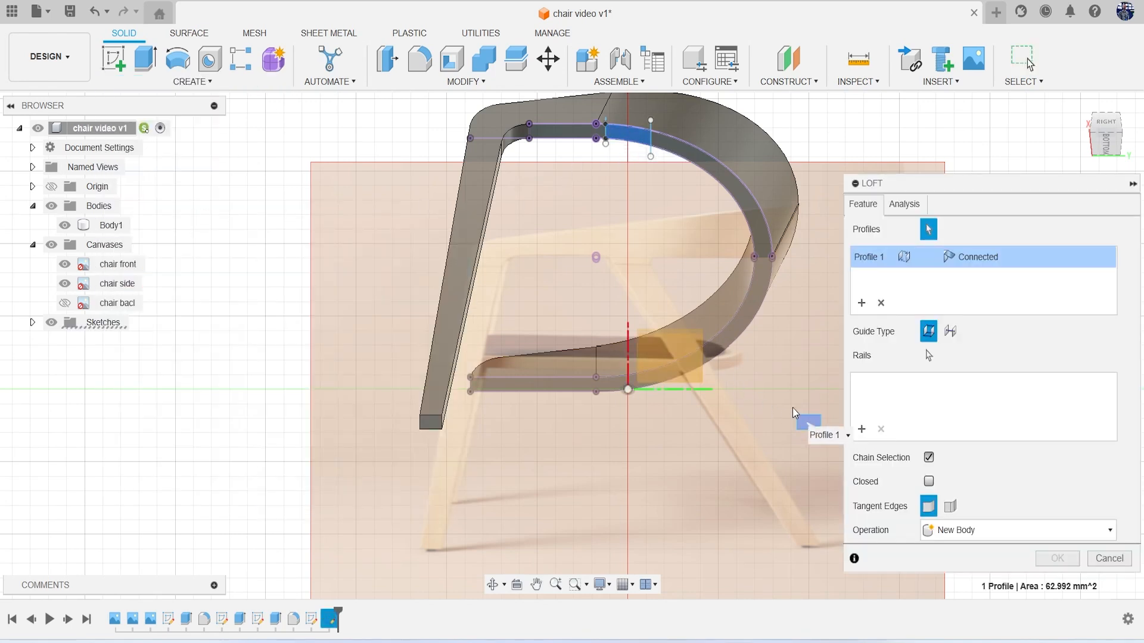
pyautogui.click(804, 423)
pyautogui.click(1107, 128)
pyautogui.keyDown('shift'); pyautogui.moveTo(1111, 172); pyautogui.dragTo(1143, 169, button='middle'); pyautogui.keyUp('shift')
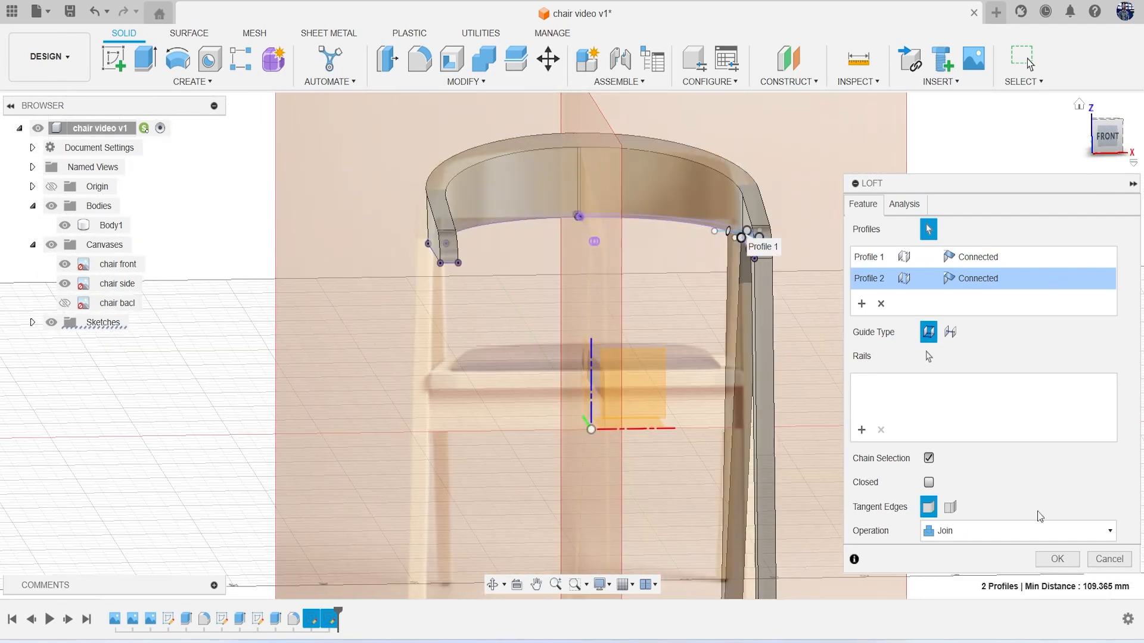
pyautogui.click(1056, 559)
# Inspect the lofted rear leg and its joint with the armrest with the canvases hidden, and show the canvases again
pyautogui.keyDown('shift'); pyautogui.moveTo(1067, 168); pyautogui.dragTo(29, 258, button='middle'); pyautogui.keyUp('shift')
pyautogui.click(52, 245)
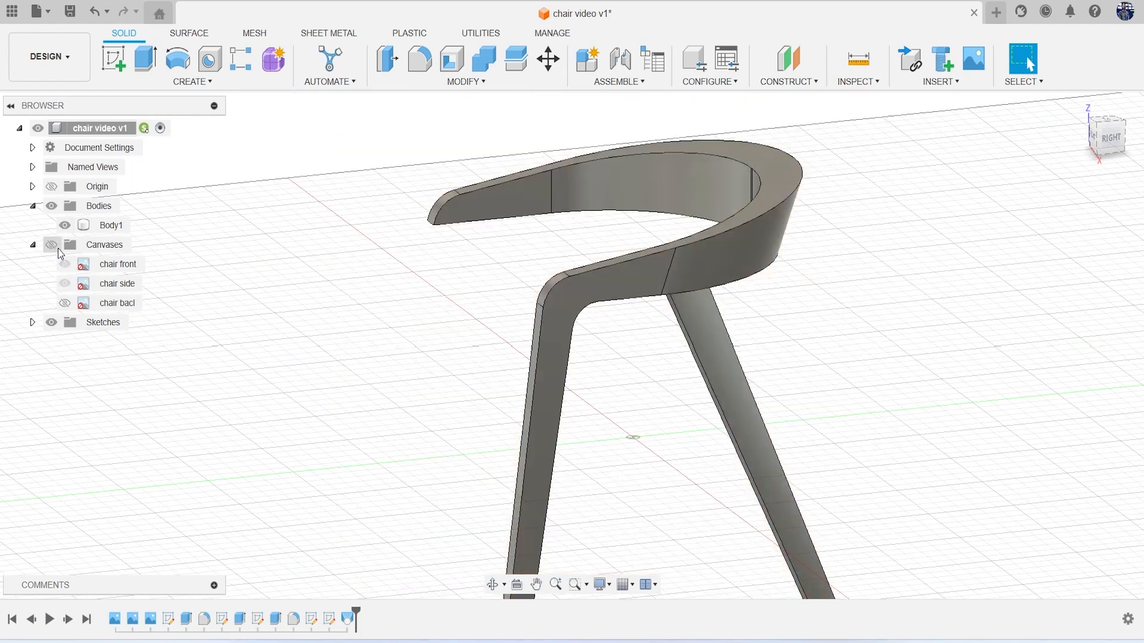
pyautogui.keyDown('shift'); pyautogui.moveTo(1103, 171); pyautogui.dragTo(715, 388, button='middle'); pyautogui.keyUp('shift')
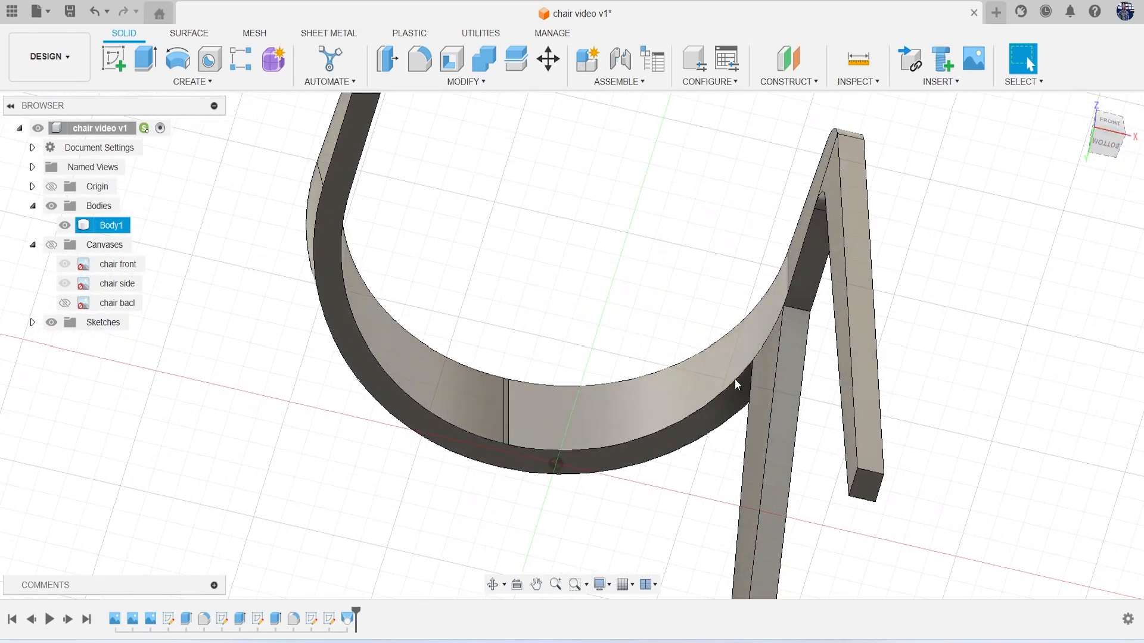
pyautogui.scroll(3, 715, 388)
pyautogui.scroll(-3, 733, 377)
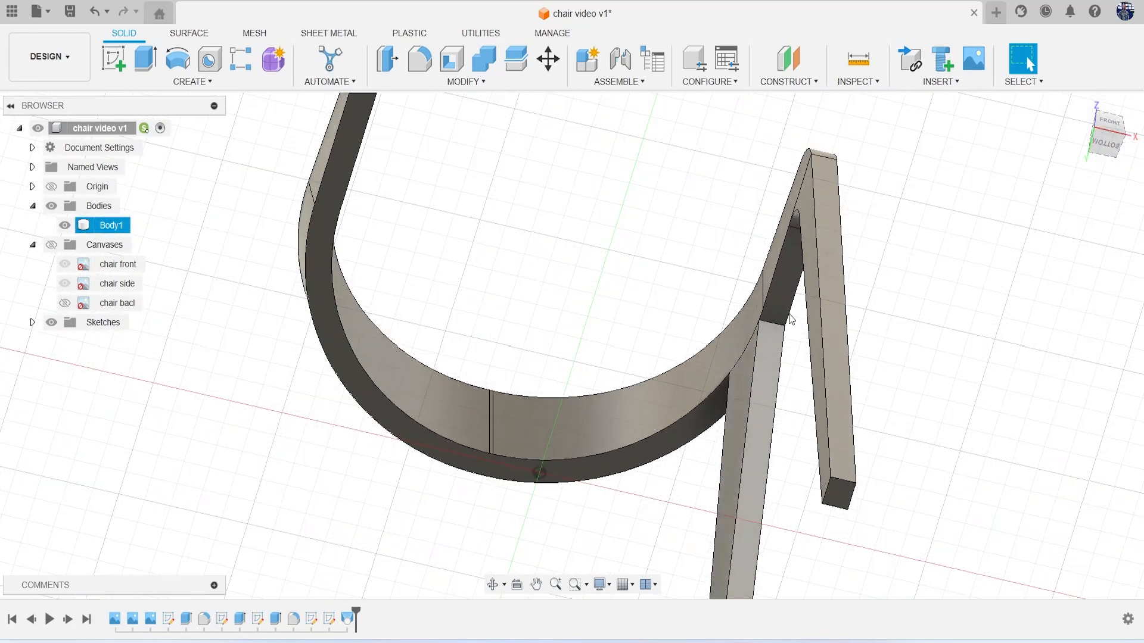
pyautogui.moveTo(1109, 136)
pyautogui.mouseDown()
pyautogui.moveTo(1082, 179)
pyautogui.moveTo(929, 178)
pyautogui.moveTo(840, 199)
pyautogui.moveTo(816, 182)
pyautogui.moveTo(971, 186)
pyautogui.mouseUp()
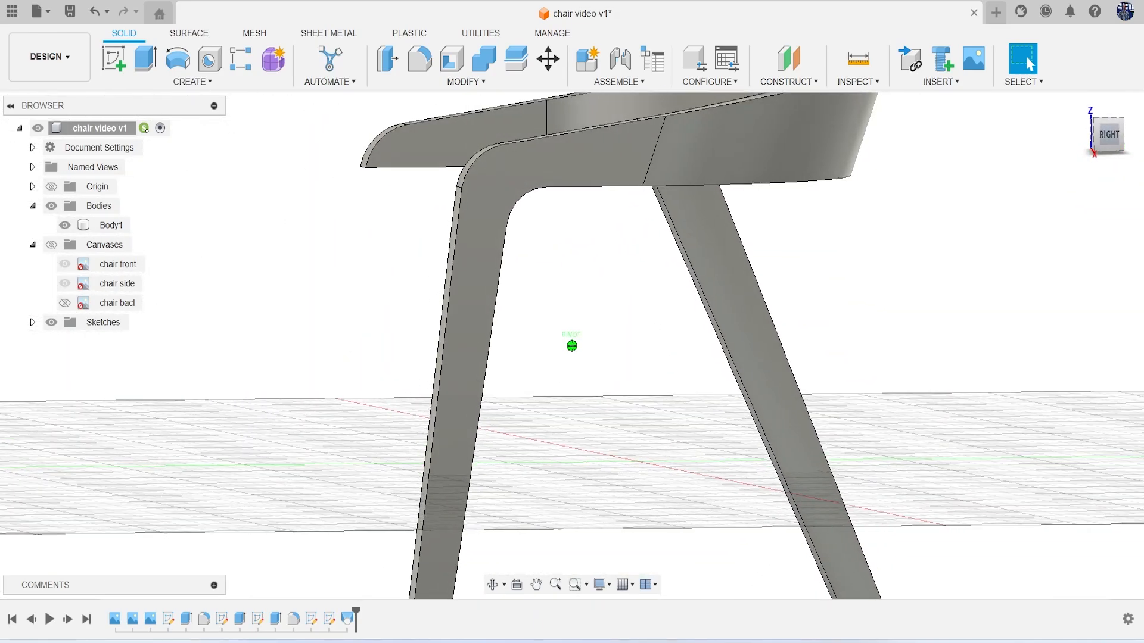
pyautogui.click(63, 264)
pyautogui.click(1105, 136)
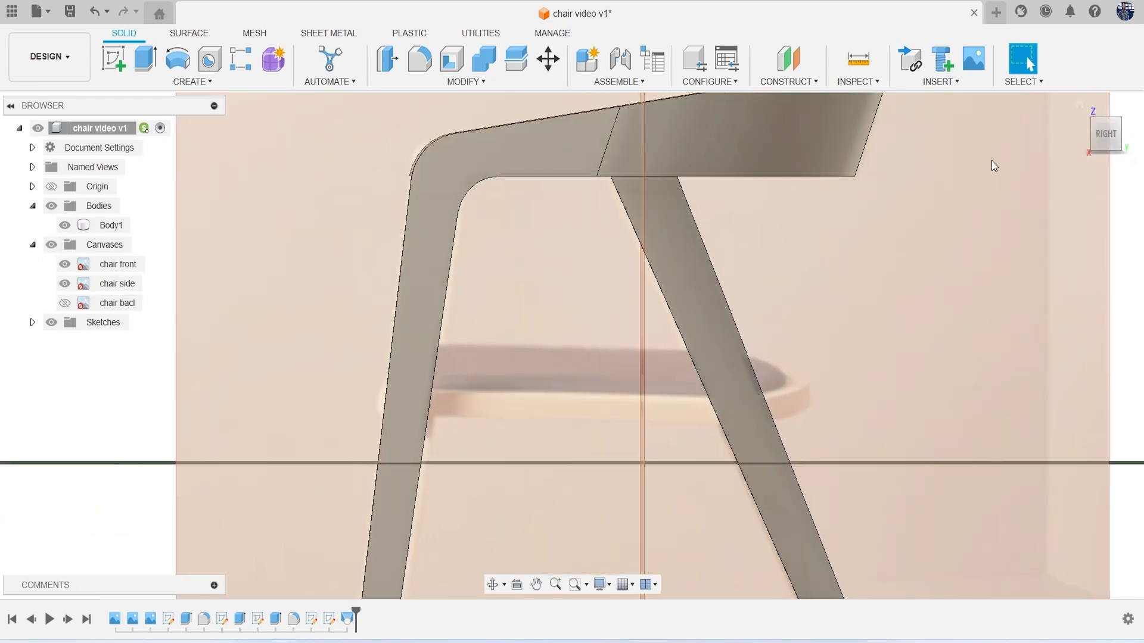
# Fillet the edge where the rear leg's back side meets the armrest, with a radius of about 2.1 mm
pyautogui.scroll(3, 778, 306)
pyautogui.moveTo(1108, 149); pyautogui.dragTo(1046, 116)
pyautogui.click(524, 267)
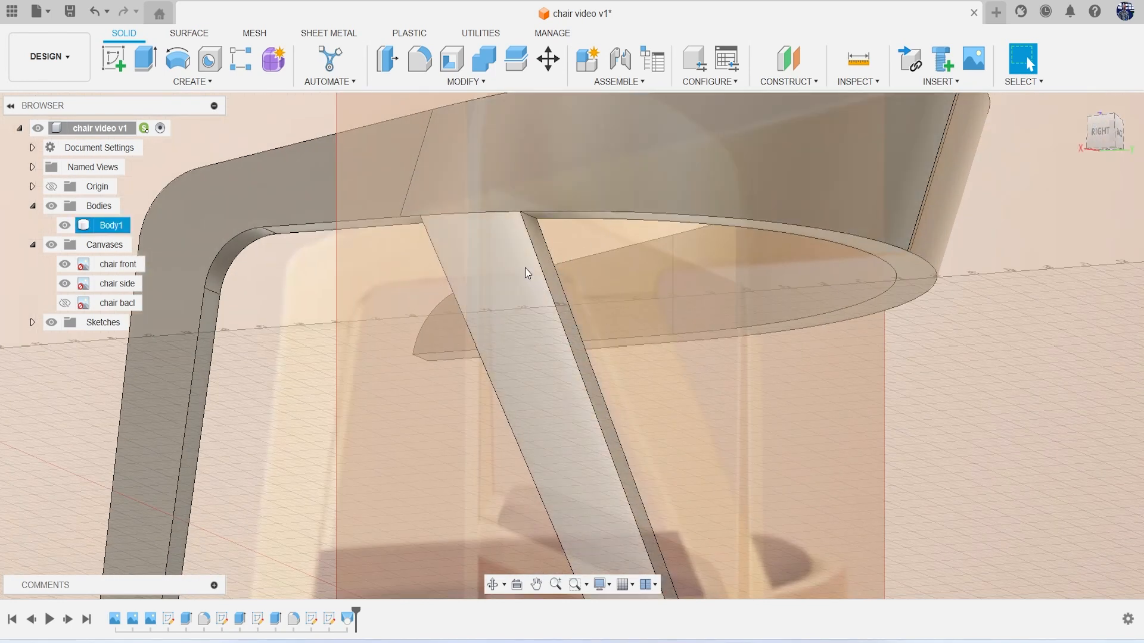
pyautogui.press('f')
pyautogui.scroll(3, 547, 206)
pyautogui.click(546, 171)
pyautogui.moveTo(556, 175); pyautogui.dragTo(582, 191)
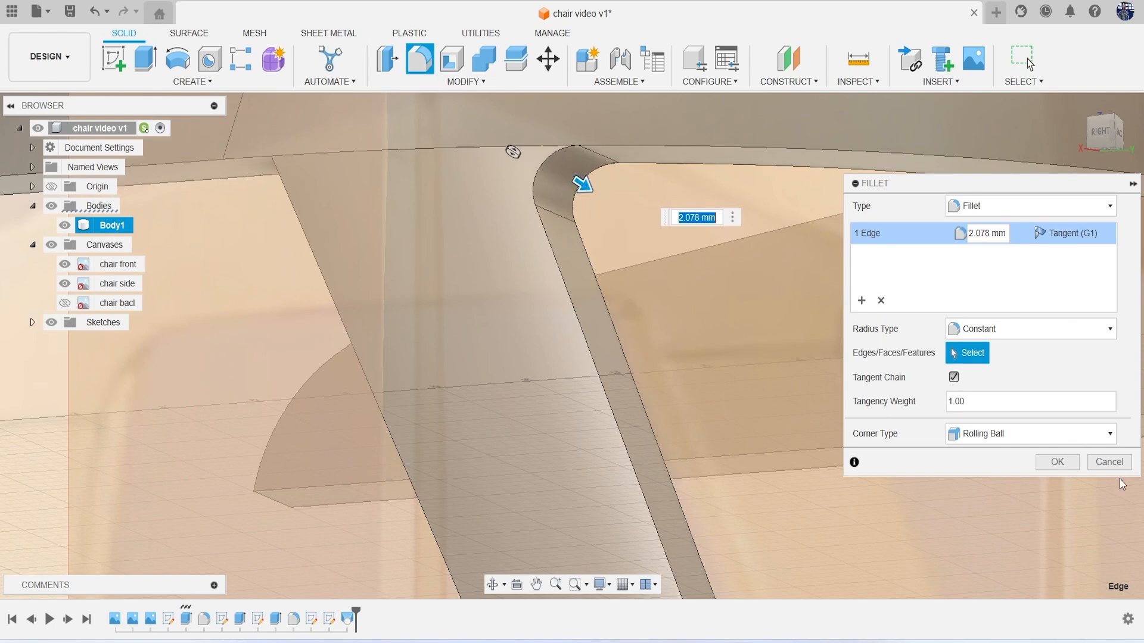
pyautogui.click(1057, 462)
# Fillet the edge where the rear leg's front side meets the armrest, with a radius of about 4.6 mm
pyautogui.click(1091, 140)
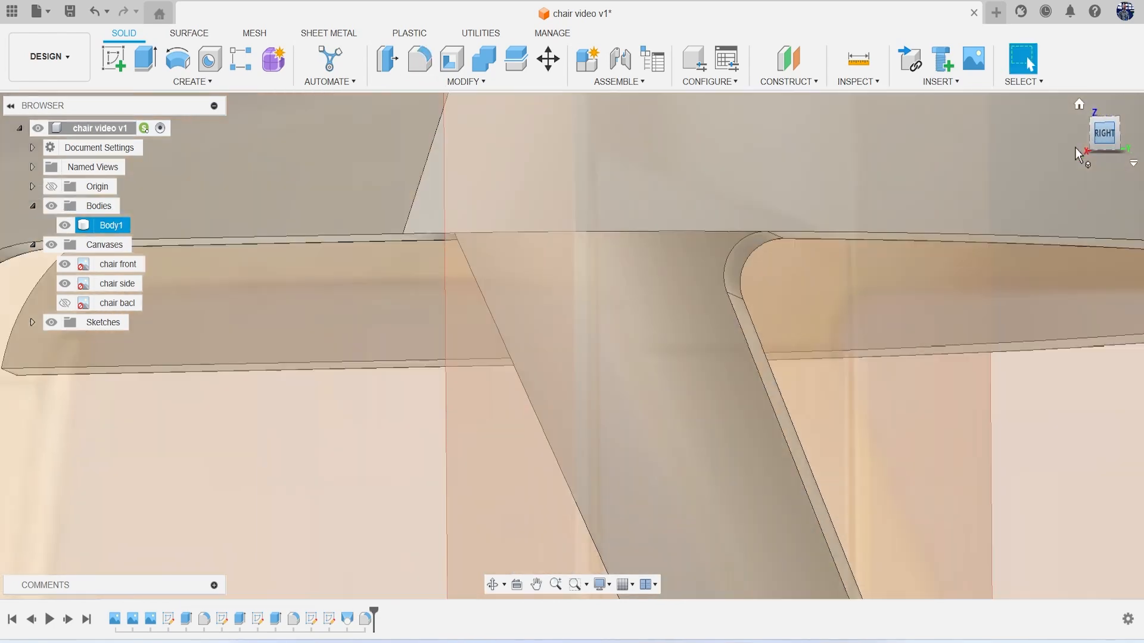
pyautogui.scroll(-3, 949, 333)
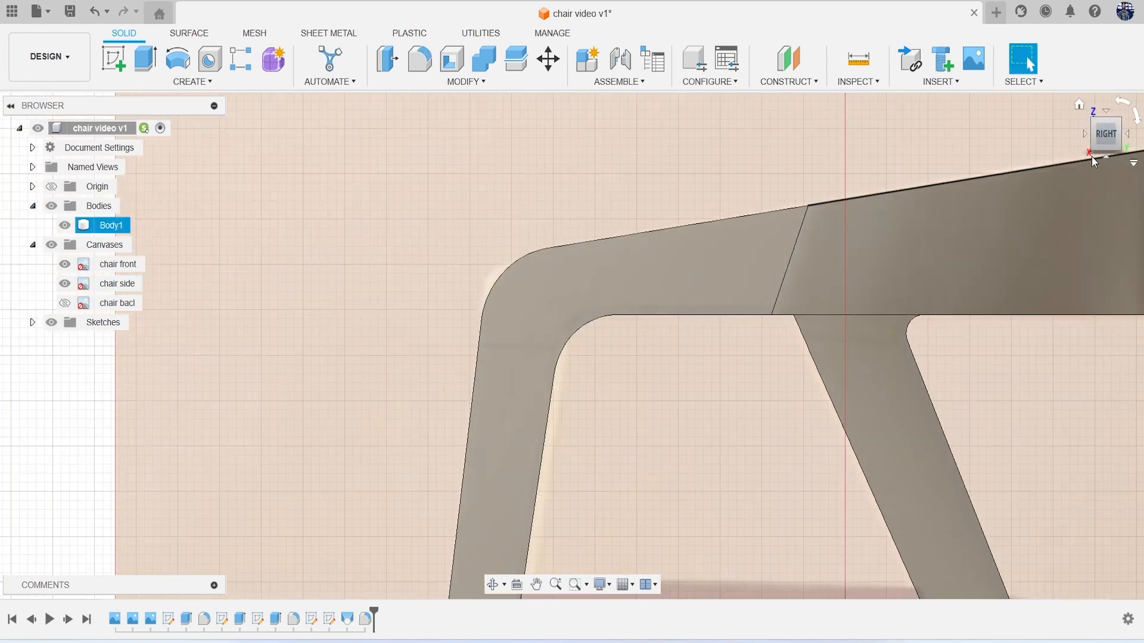
pyautogui.moveTo(1123, 138); pyautogui.dragTo(1136, 128)
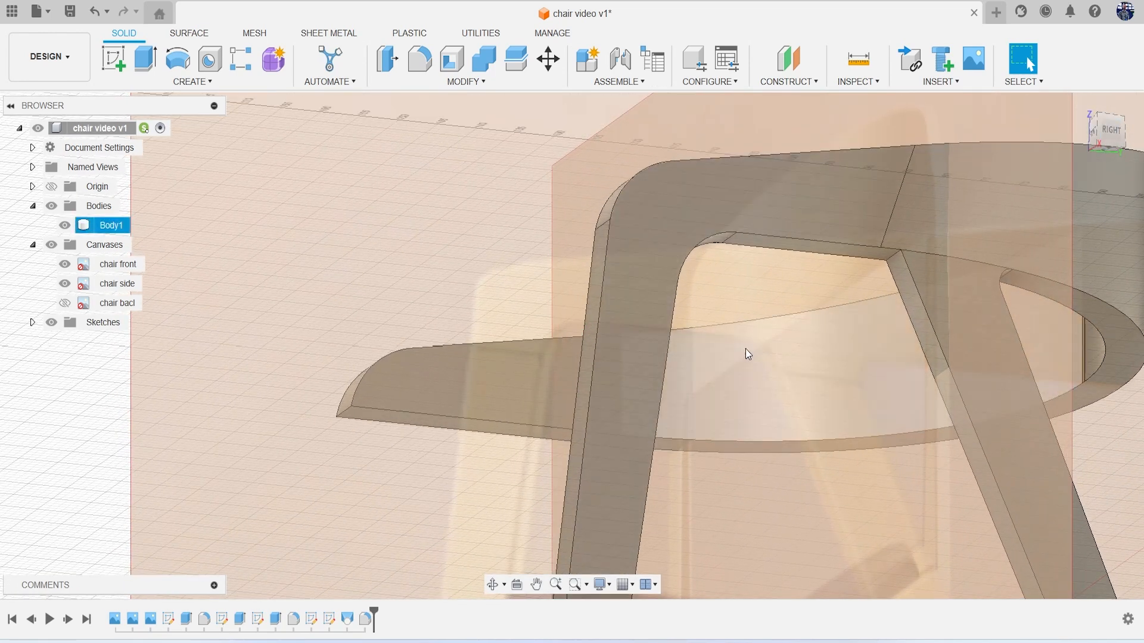
pyautogui.press('f')
pyautogui.scroll(3, 748, 346)
pyautogui.scroll(-3, 661, 274)
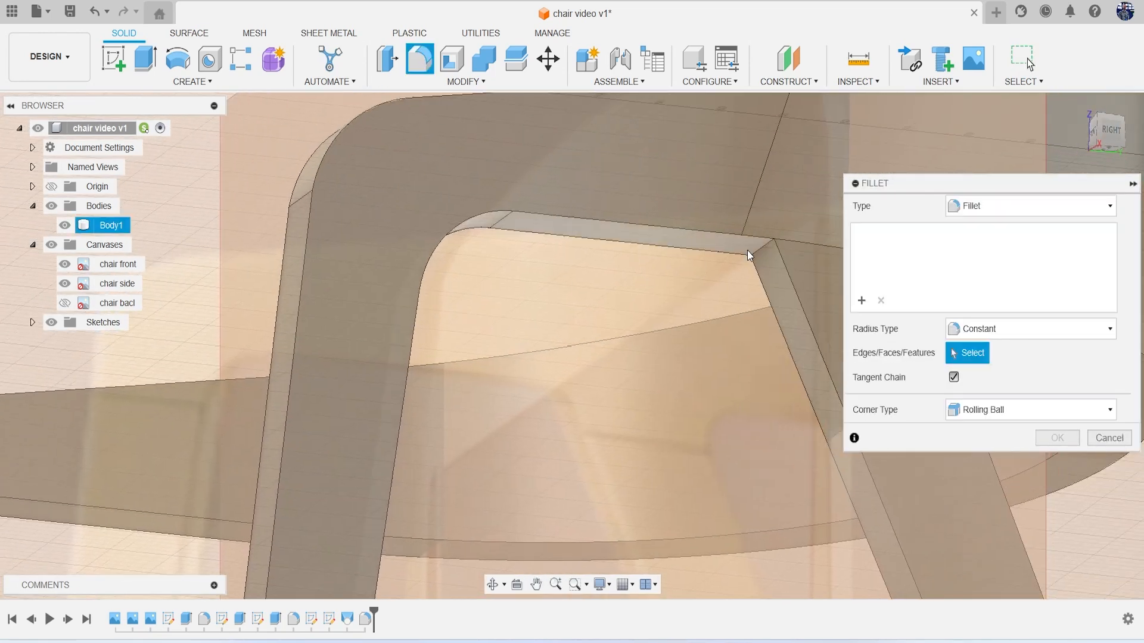
pyautogui.click(765, 250)
pyautogui.scroll(3, 602, 274)
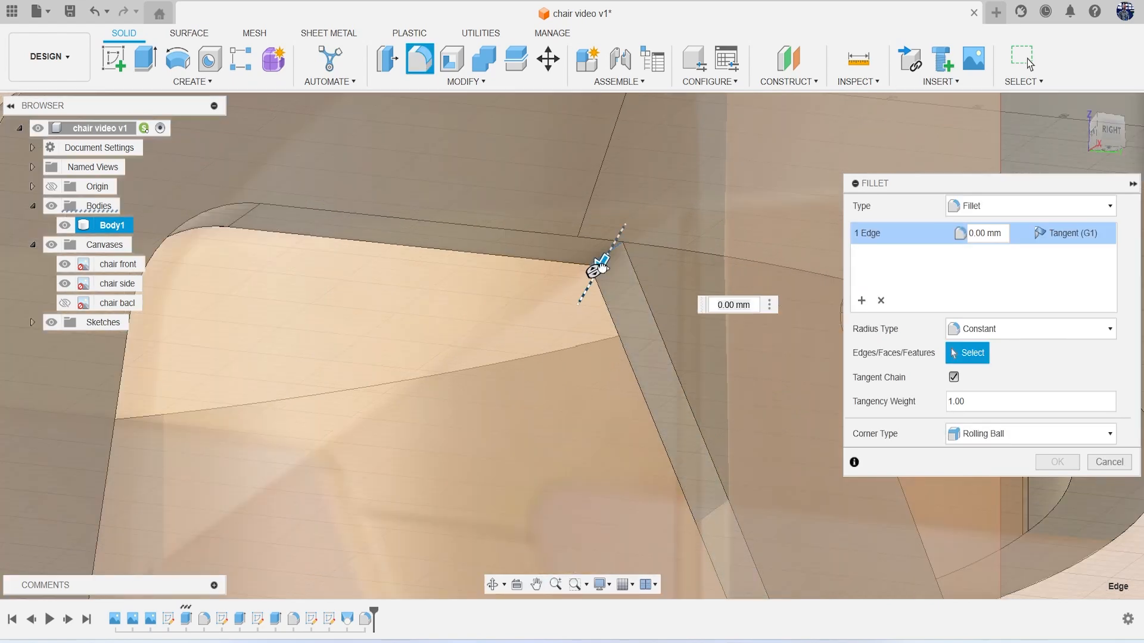
pyautogui.moveTo(595, 275); pyautogui.dragTo(594, 277)
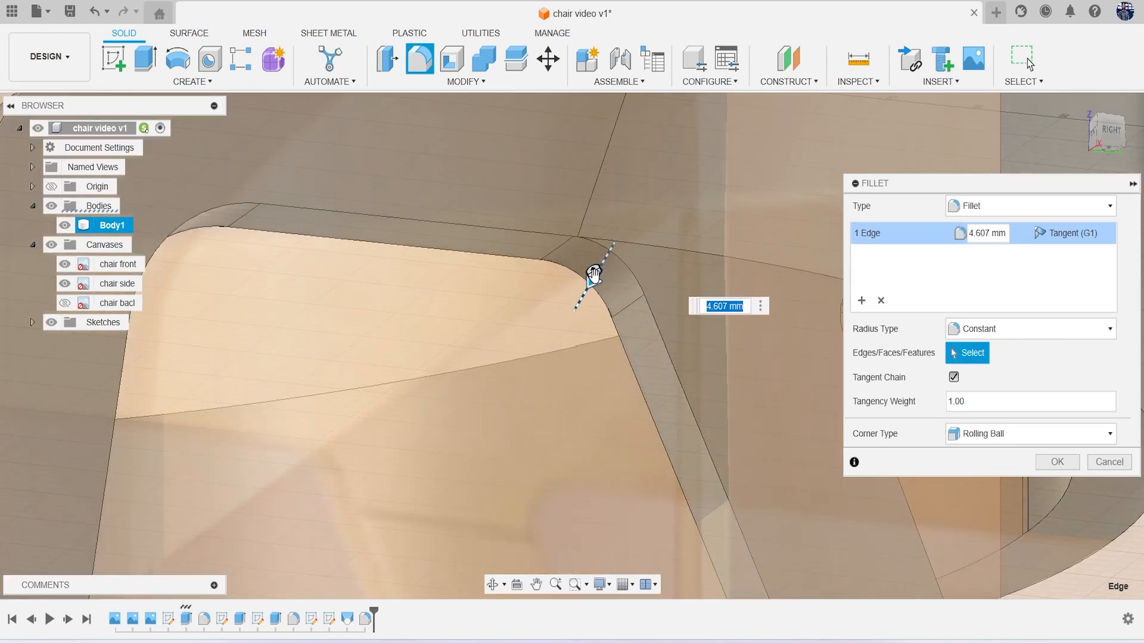
pyautogui.press('Return')
pyautogui.click(1113, 134)
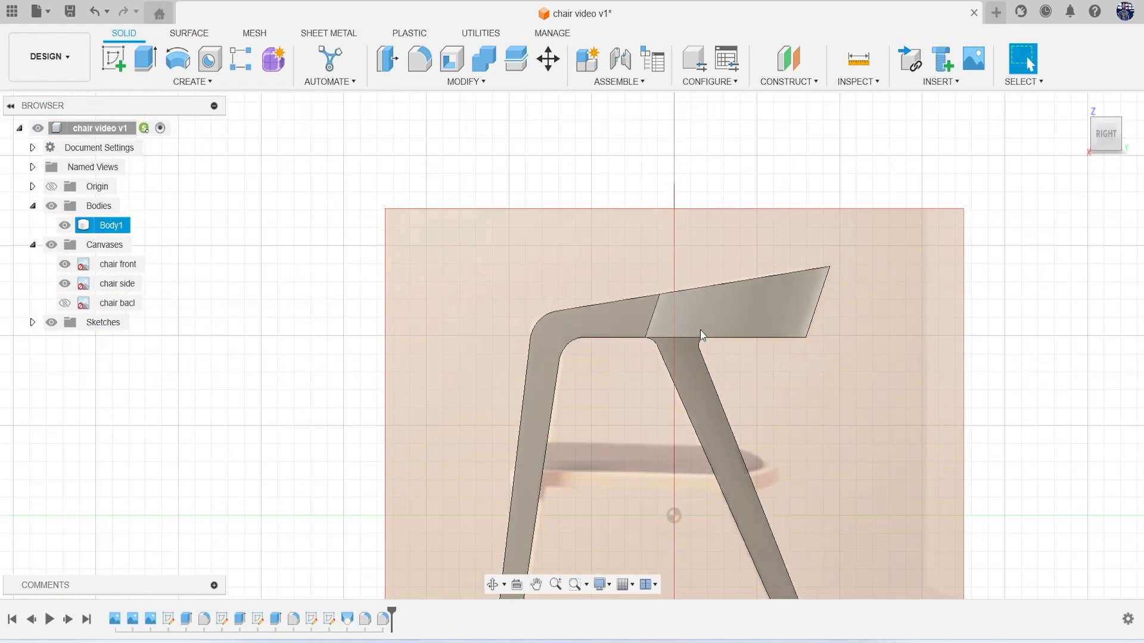
pyautogui.scroll(-3, 699, 330)
pyautogui.moveTo(699, 331); pyautogui.dragTo(696, 284, button='middle')
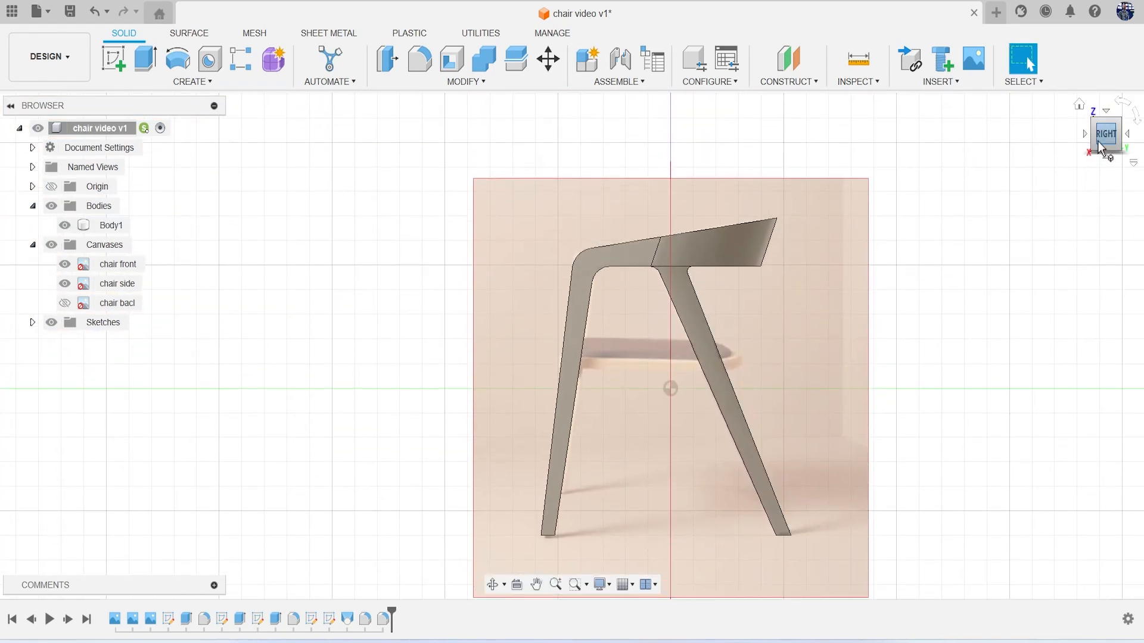
# Hide the canvases and split the chair body in half with the vertical origin plane through the middle of the armrest
pyautogui.moveTo(1079, 155); pyautogui.dragTo(1120, 150)
pyautogui.hotkey('ctrl', 'a')
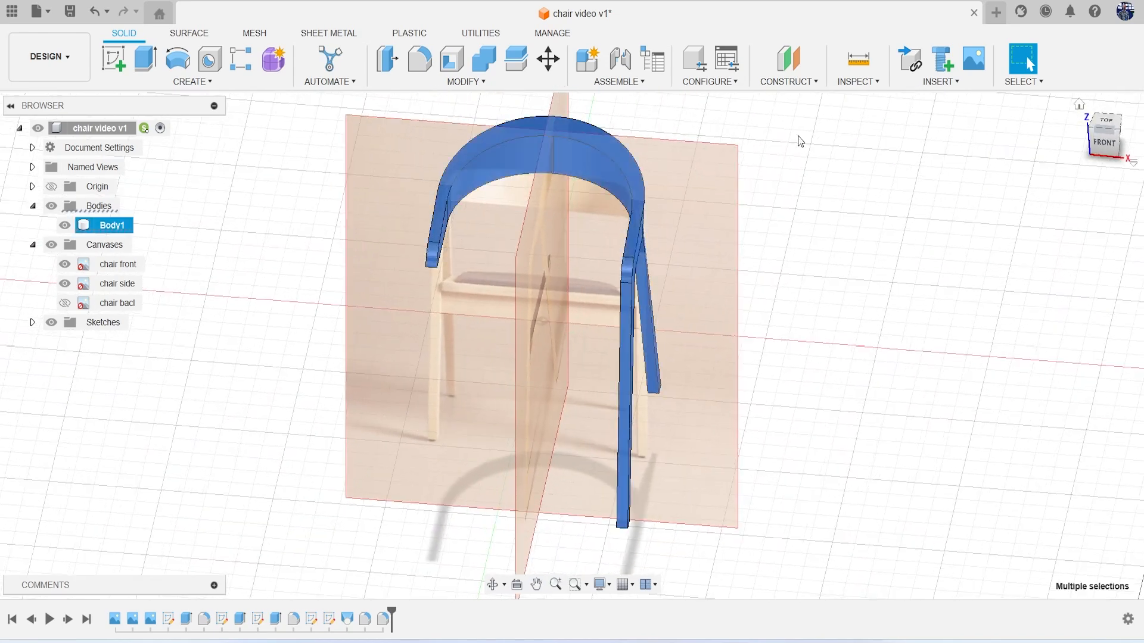
pyautogui.press('Escape')
pyautogui.click(52, 244)
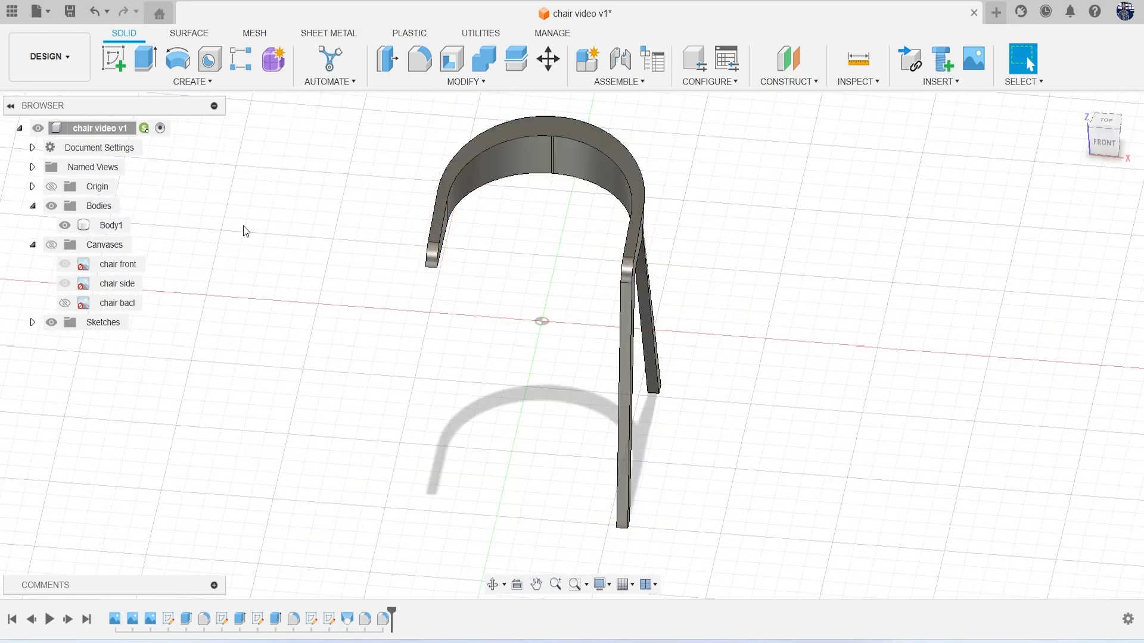
pyautogui.scroll(2, 543, 111)
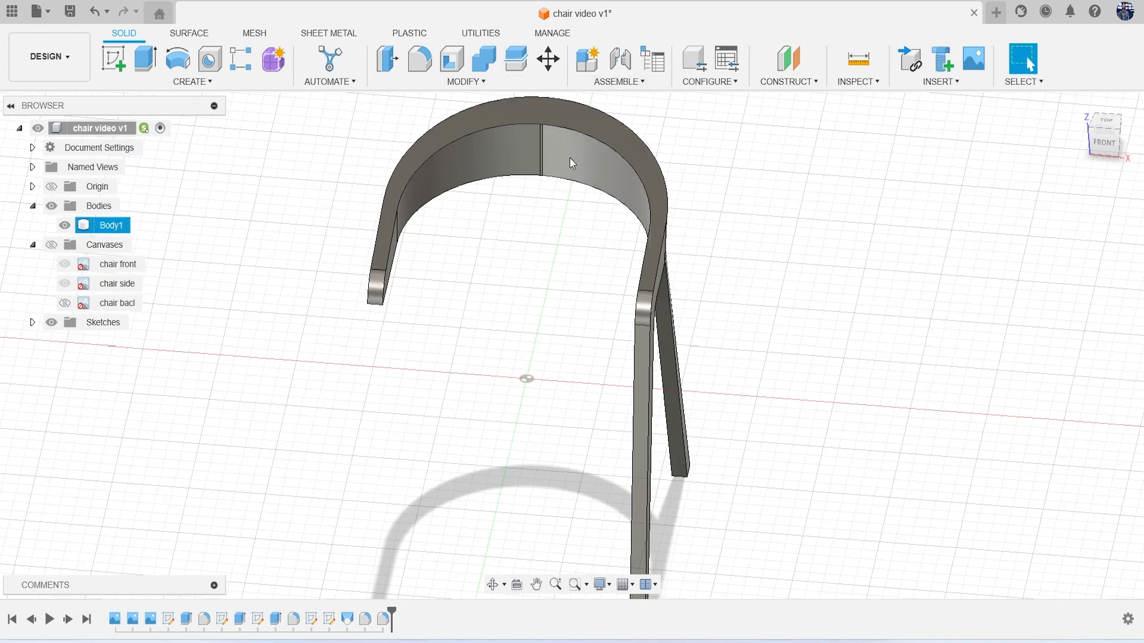
pyautogui.click(516, 59)
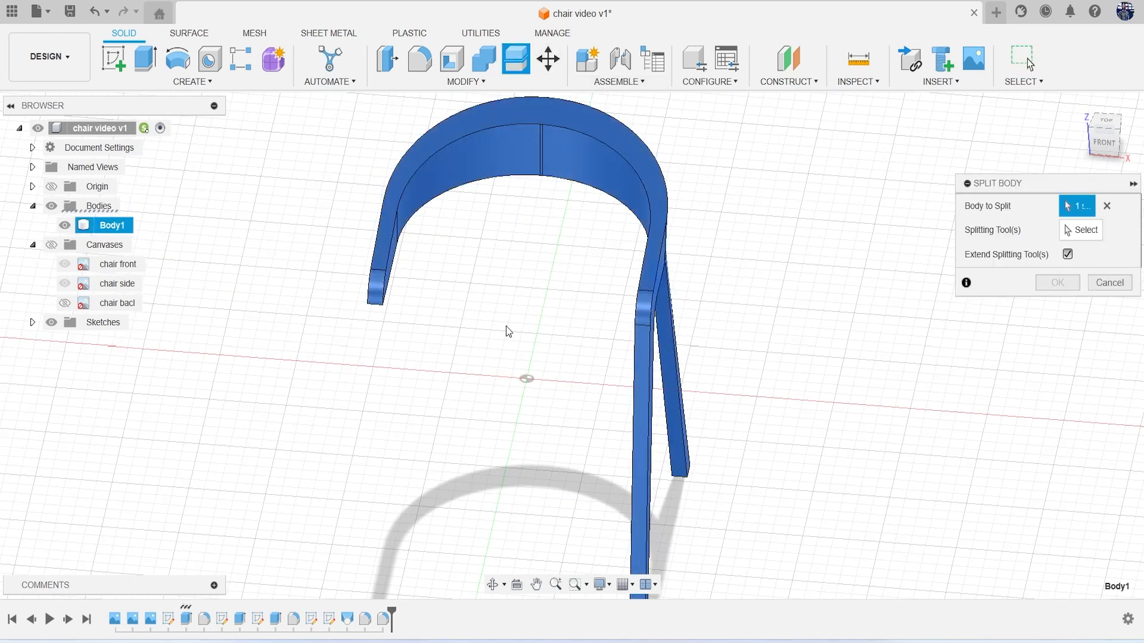
pyautogui.click(1077, 231)
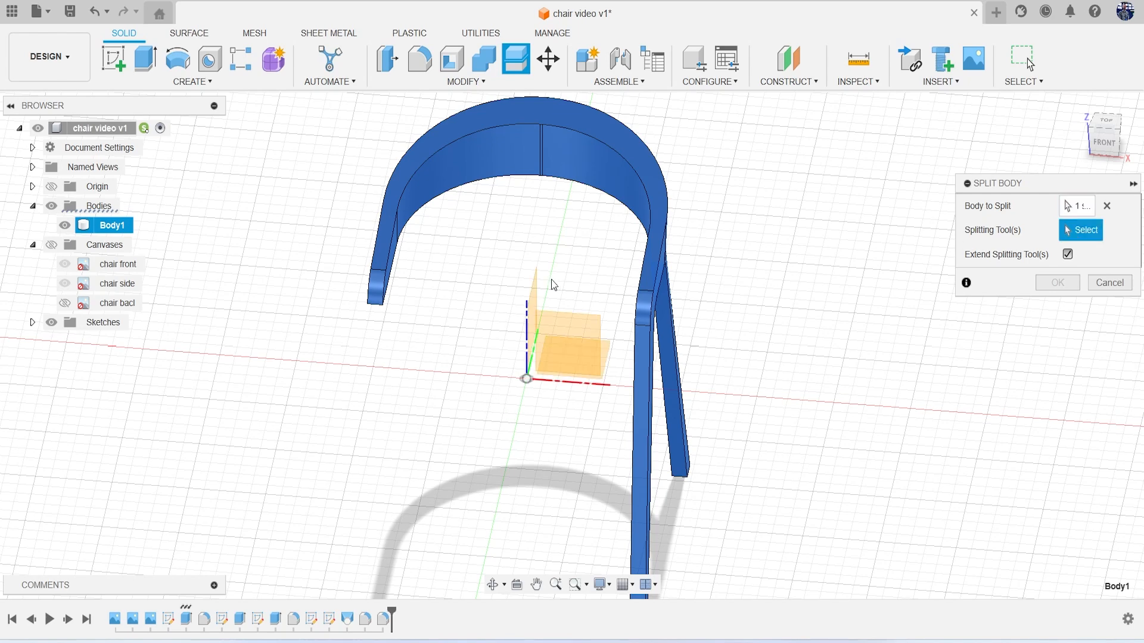
pyautogui.click(539, 294)
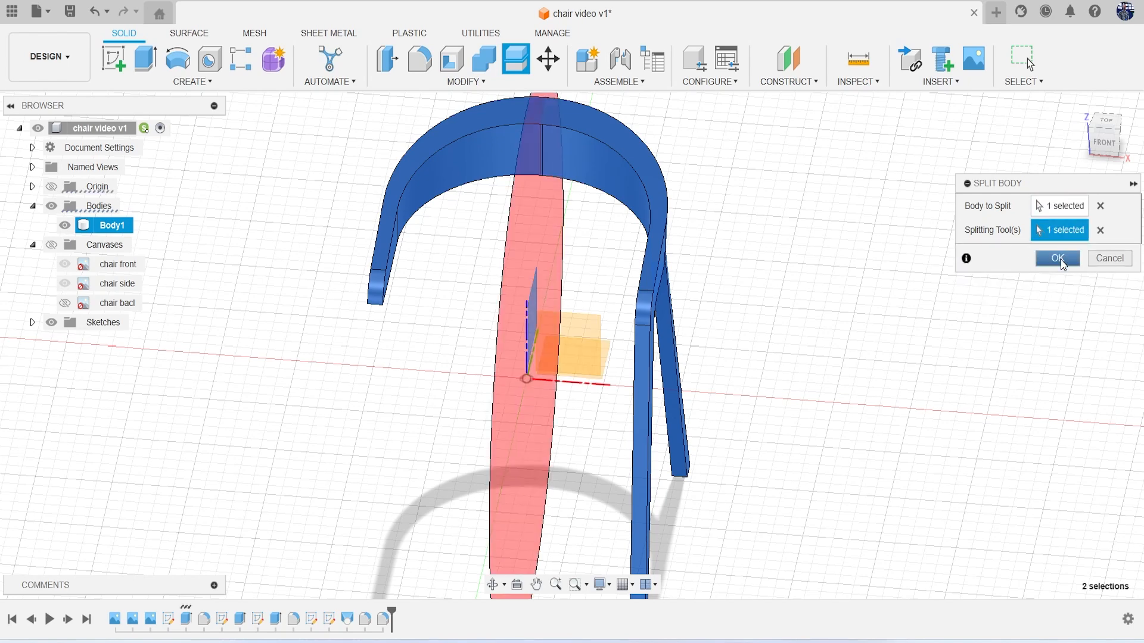
pyautogui.click(1057, 258)
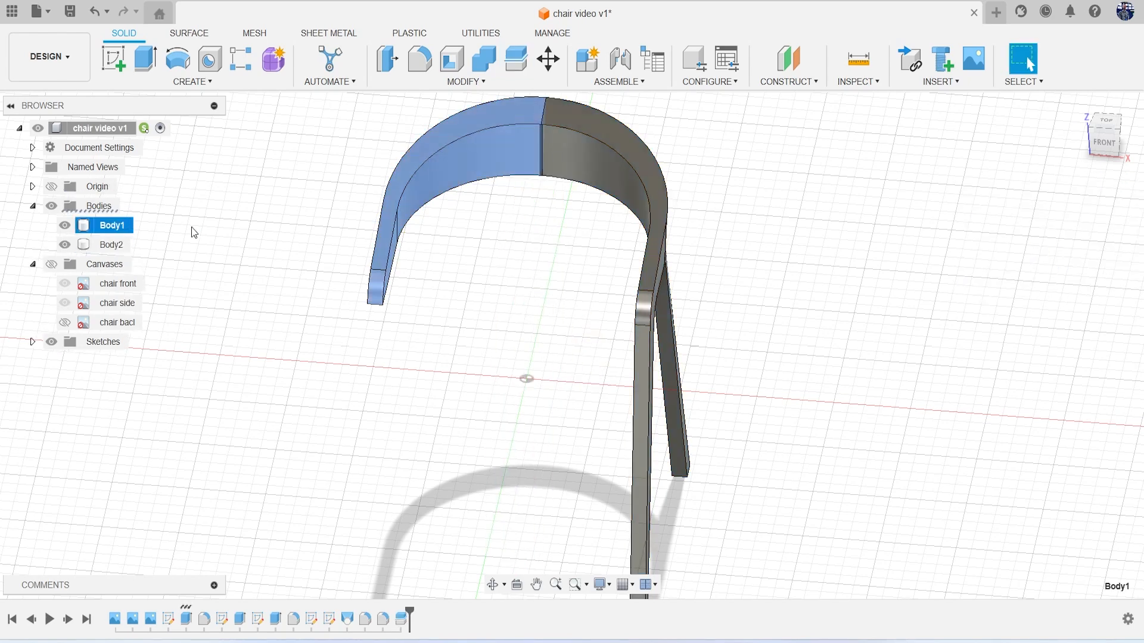
# Remove the armrest half that has no legs, keeping the feature history
pyautogui.click(89, 225)
pyautogui.click(65, 225)
pyautogui.click(305, 394)
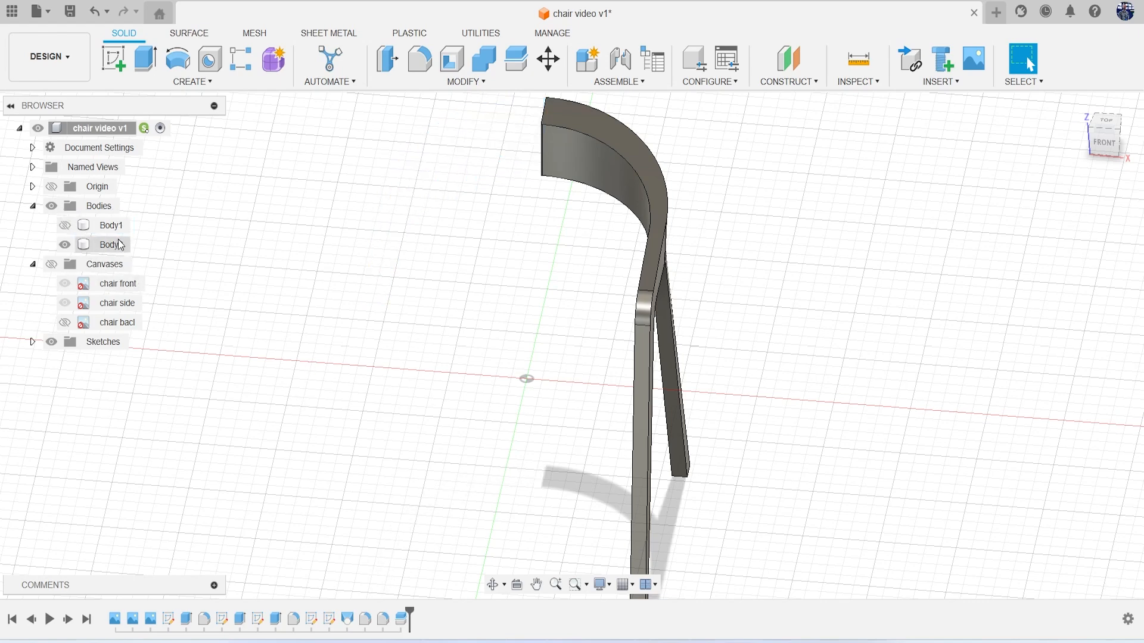
pyautogui.rightClick(118, 231)
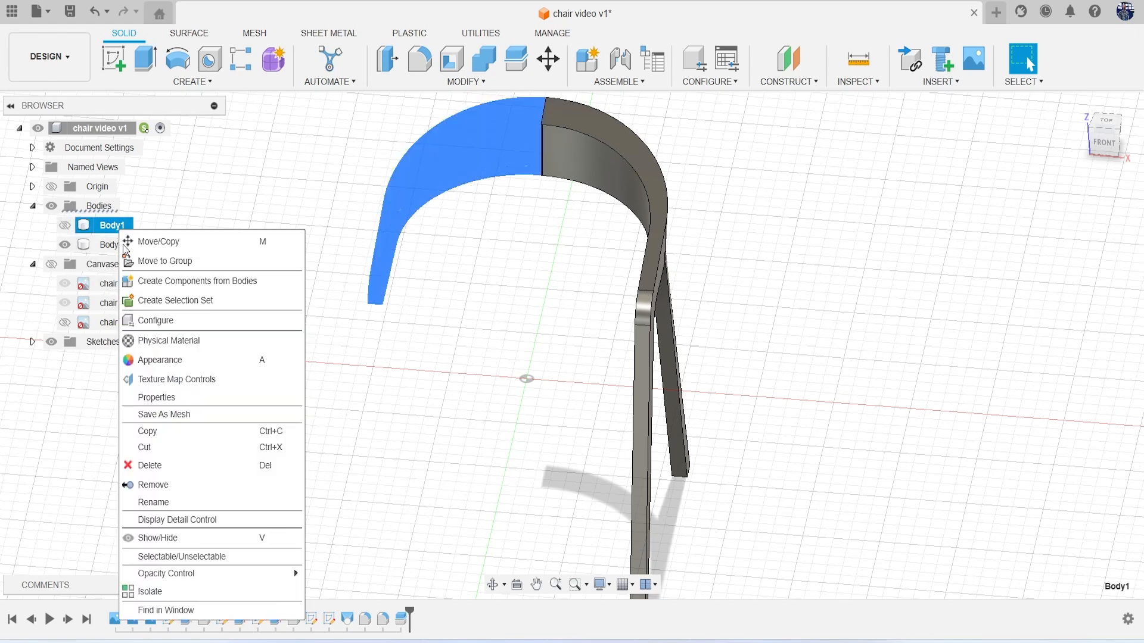
pyautogui.click(169, 490)
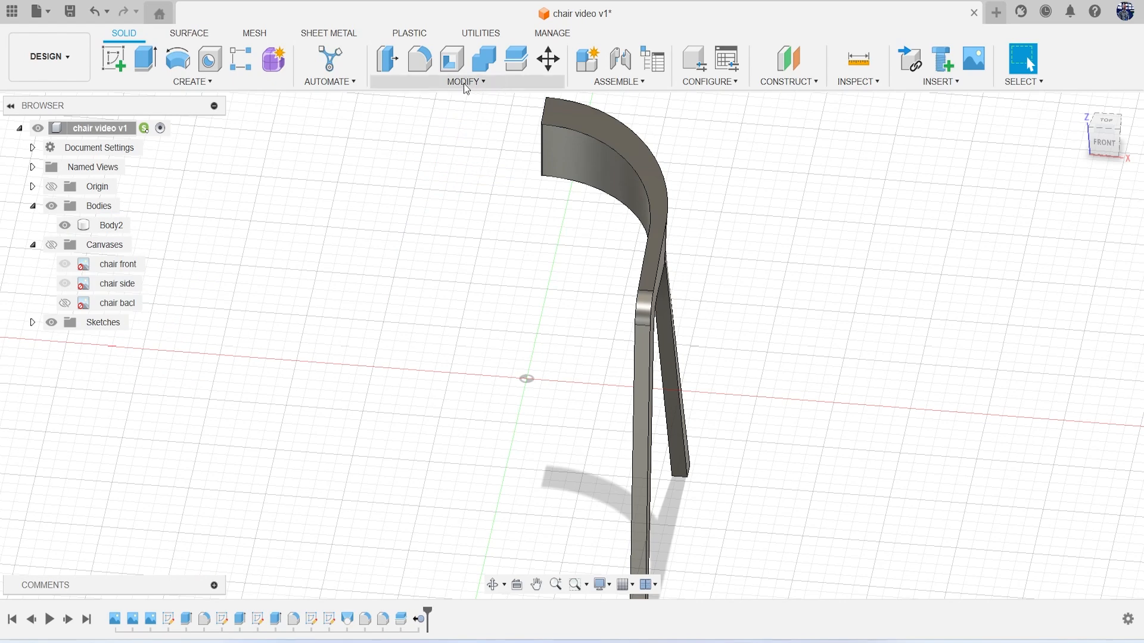
# Mirror the remaining half body with its legs across the flat cut face at the middle of the armrest
pyautogui.click(193, 81)
pyautogui.click(162, 424)
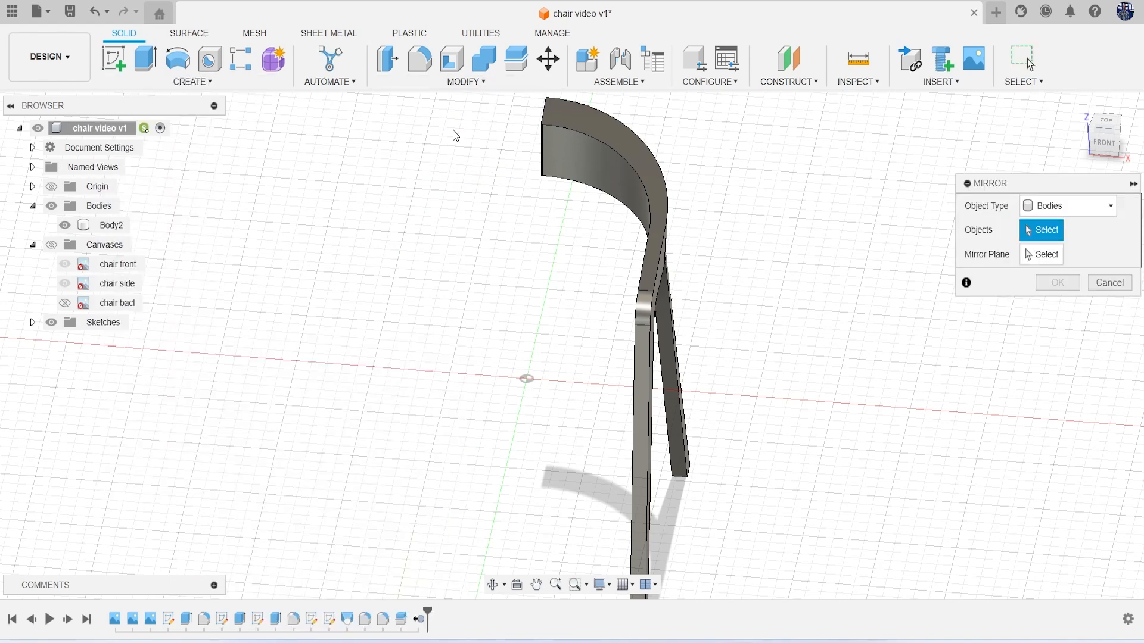
pyautogui.click(566, 165)
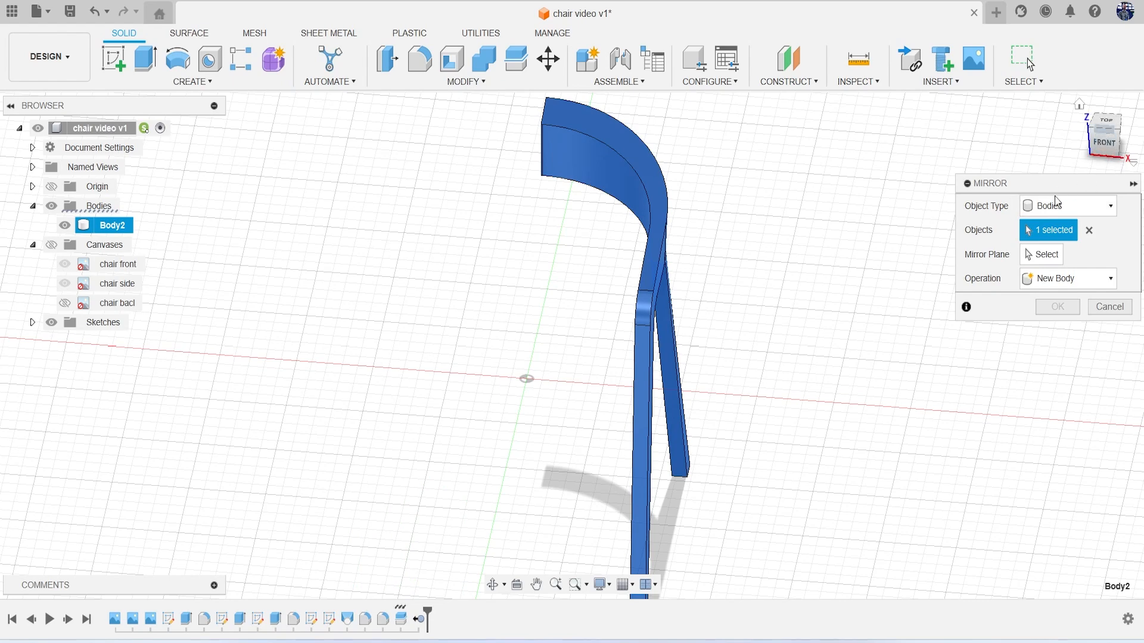
pyautogui.click(1101, 143)
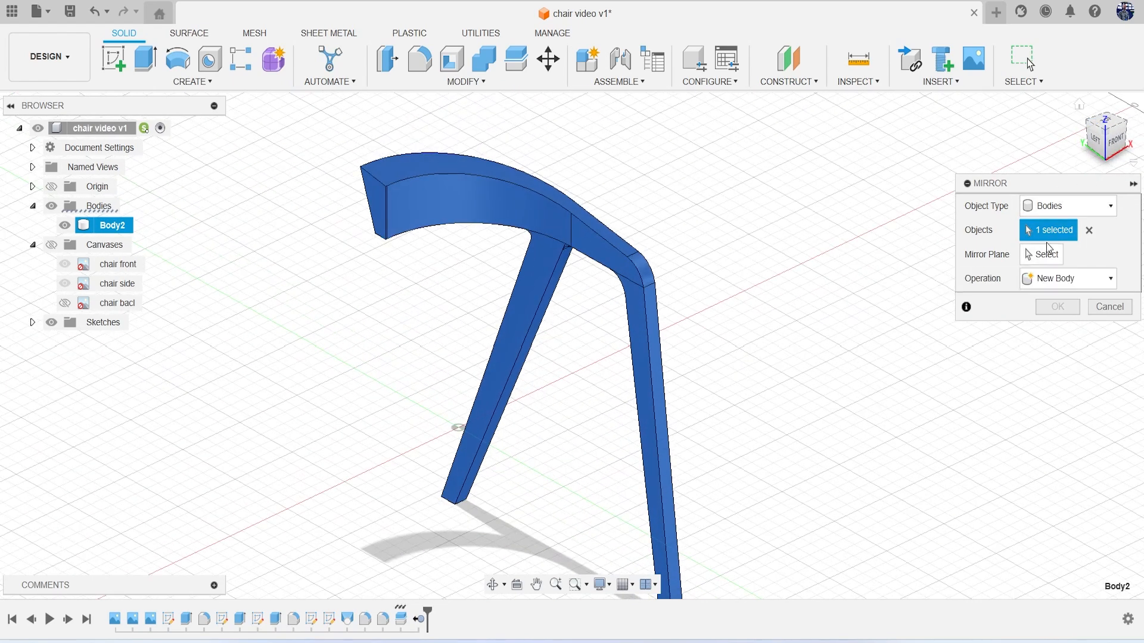
pyautogui.click(1039, 254)
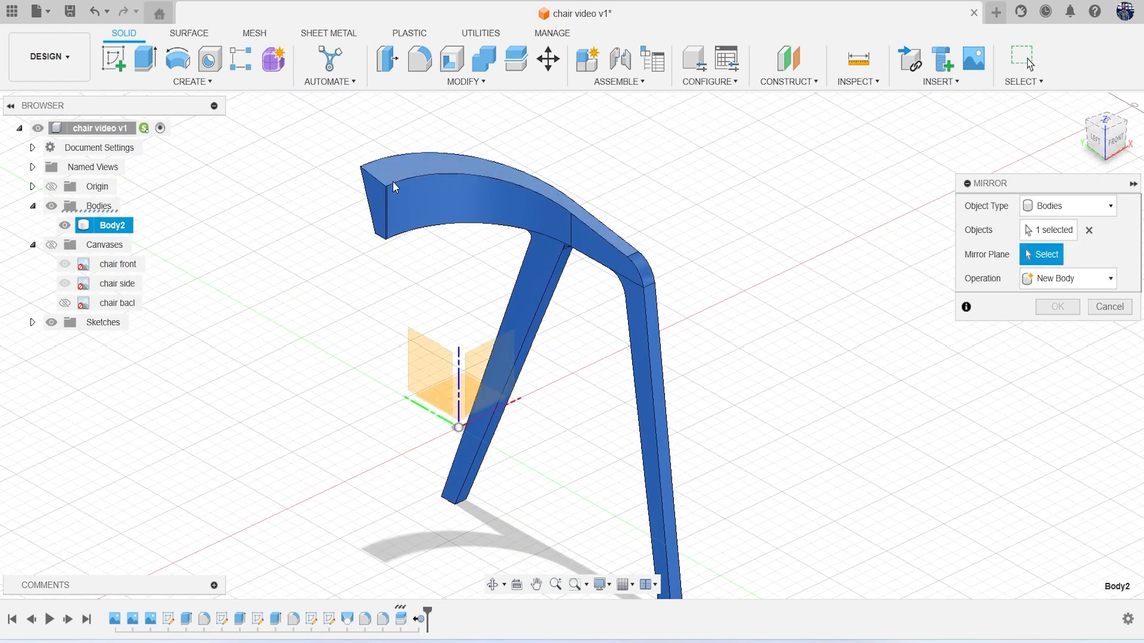
pyautogui.click(378, 196)
pyautogui.click(1049, 312)
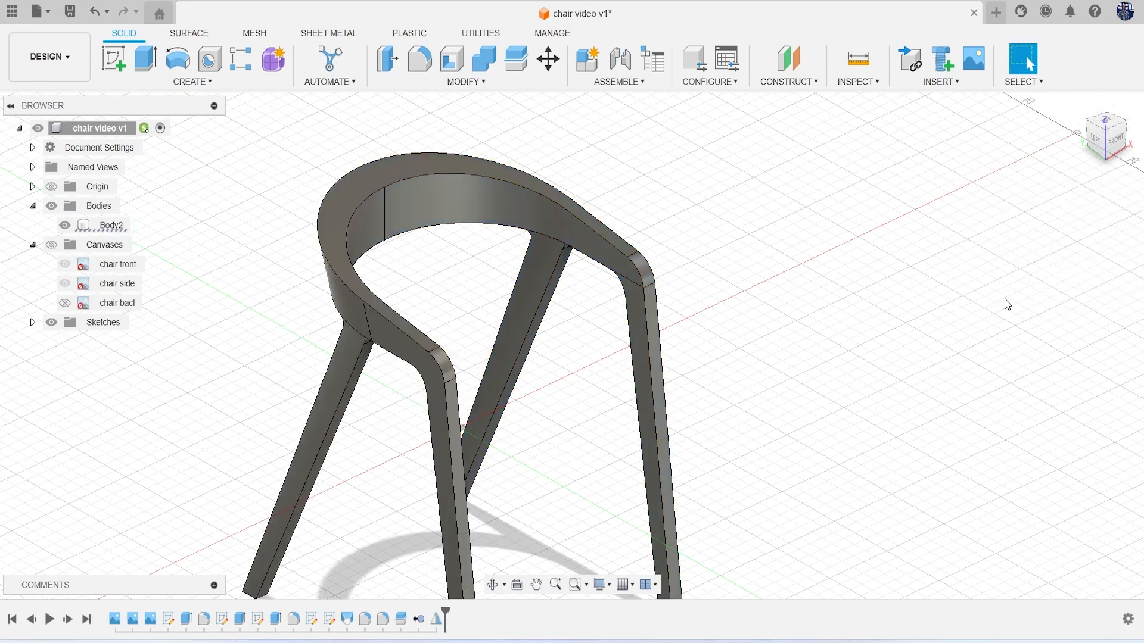
# Inspect the mirrored frame from the front and save the design with the version description "User Saved"
pyautogui.moveTo(1103, 134); pyautogui.dragTo(900, 149)
pyautogui.keyDown('shift'); pyautogui.moveTo(149, 220); pyautogui.dragTo(334, 259, button='middle'); pyautogui.keyUp('shift')
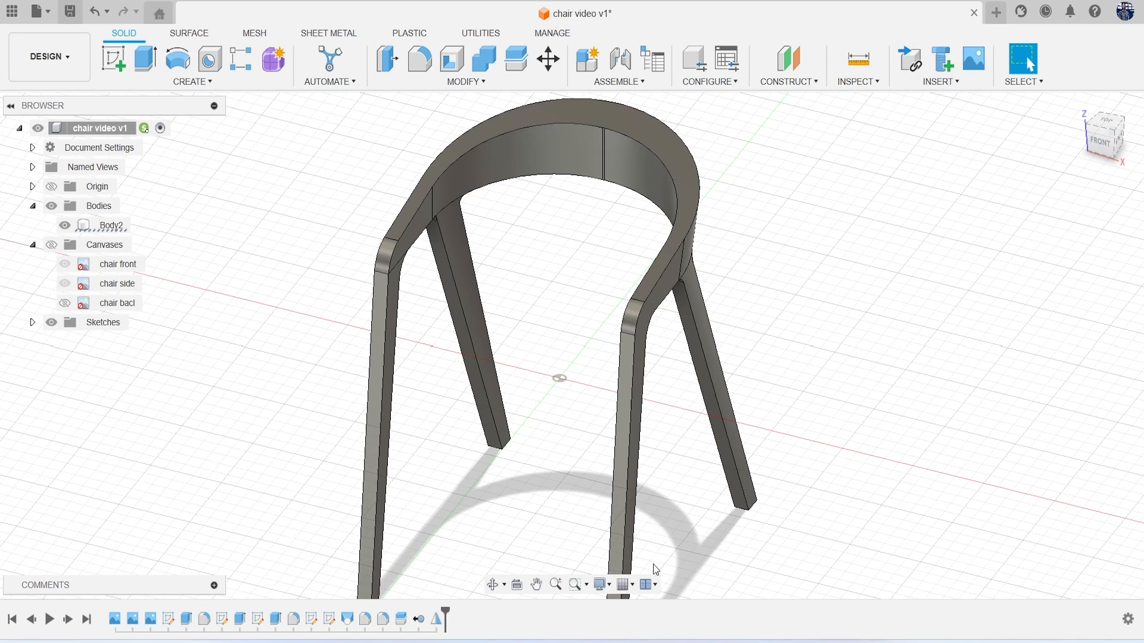
pyautogui.rightClick(638, 642)
pyautogui.click(622, 616)
pyautogui.click(56, 249)
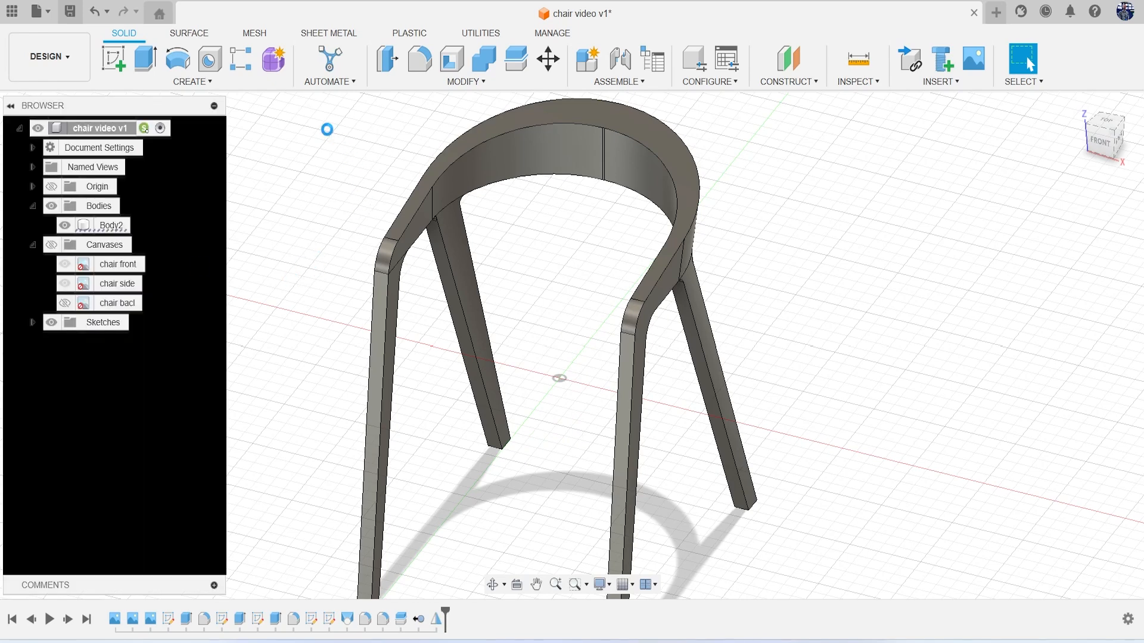
pyautogui.hotkey('ctrl', 's')
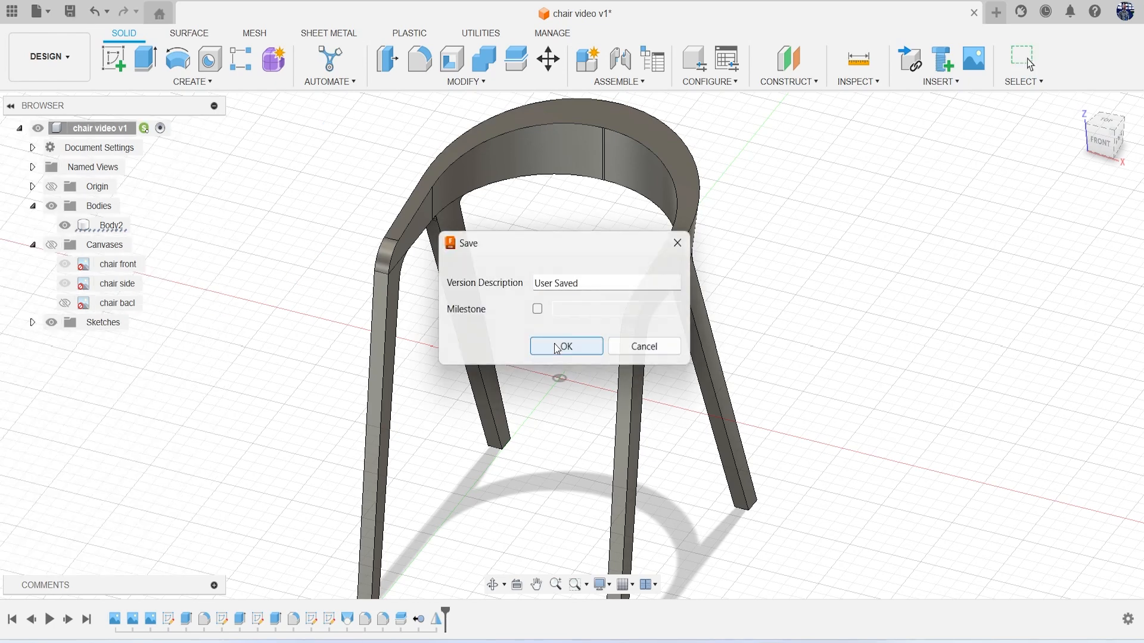
pyautogui.click(558, 346)
# Show the canvases again and project the front faces of both front legs into a new sketch on the front origin plane
pyautogui.click(52, 245)
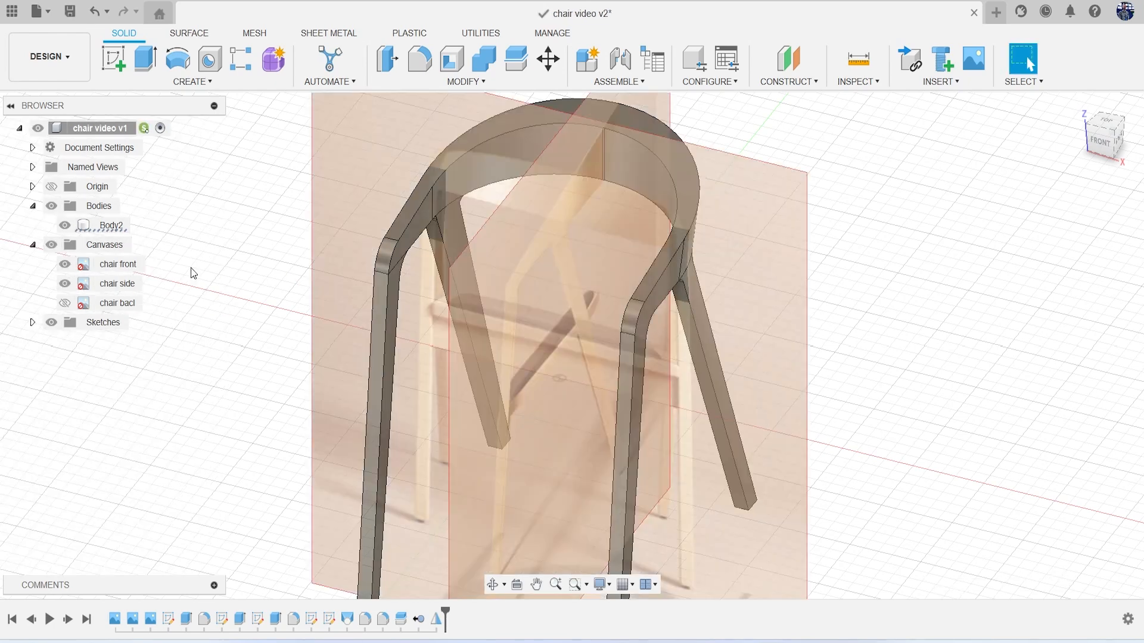
pyautogui.click(1100, 141)
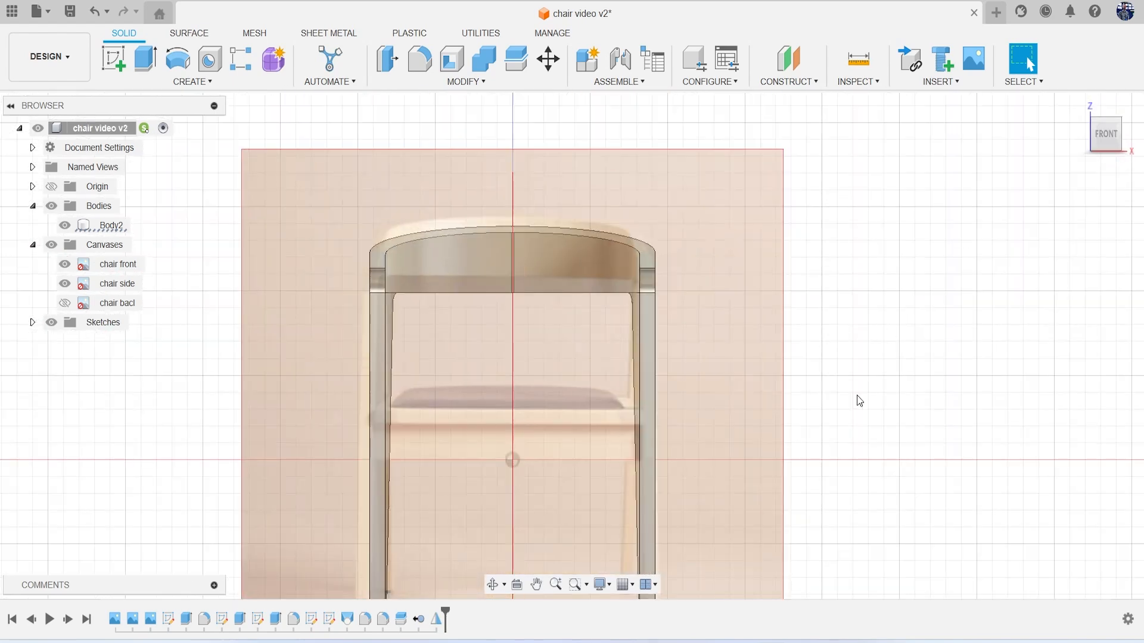
pyautogui.scroll(2, 590, 357)
pyautogui.scroll(-3, 684, 398)
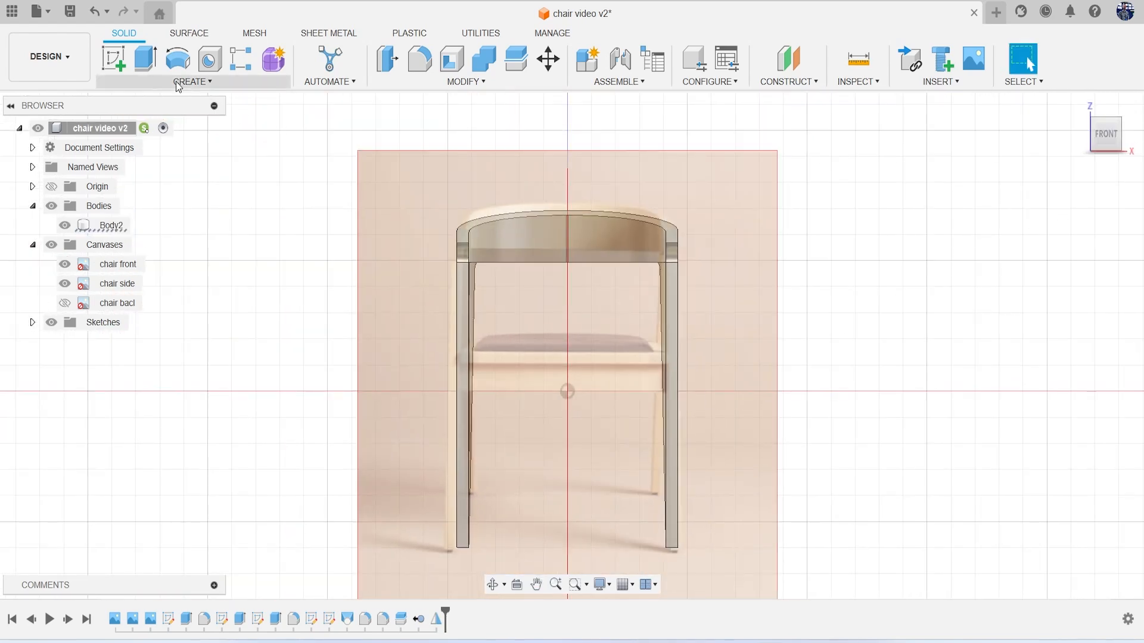
pyautogui.click(113, 58)
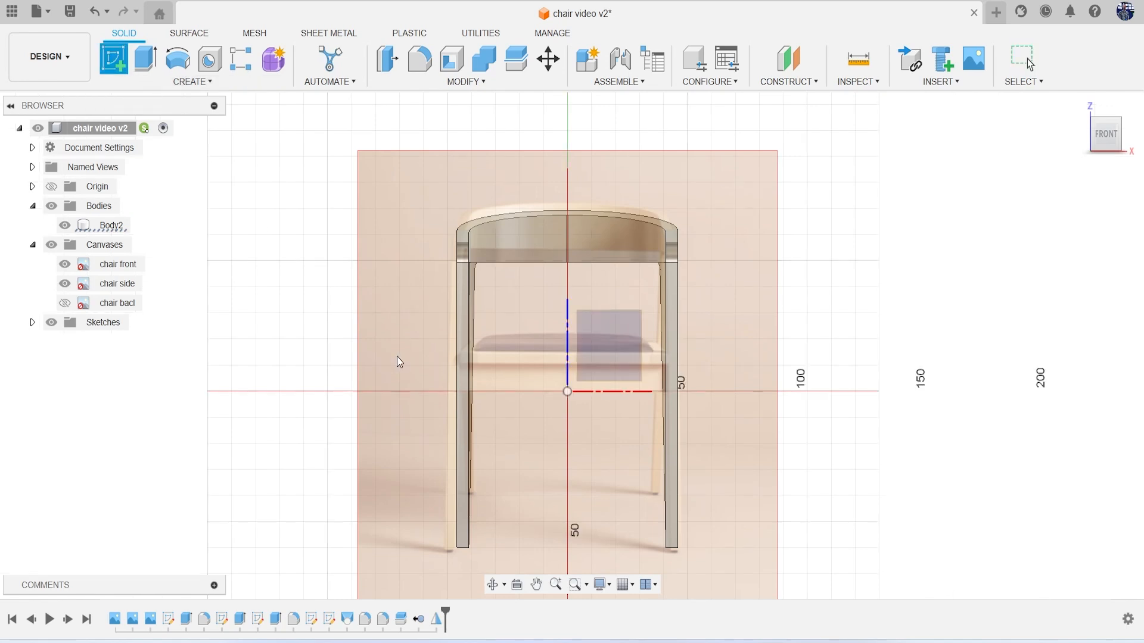
pyautogui.click(560, 418)
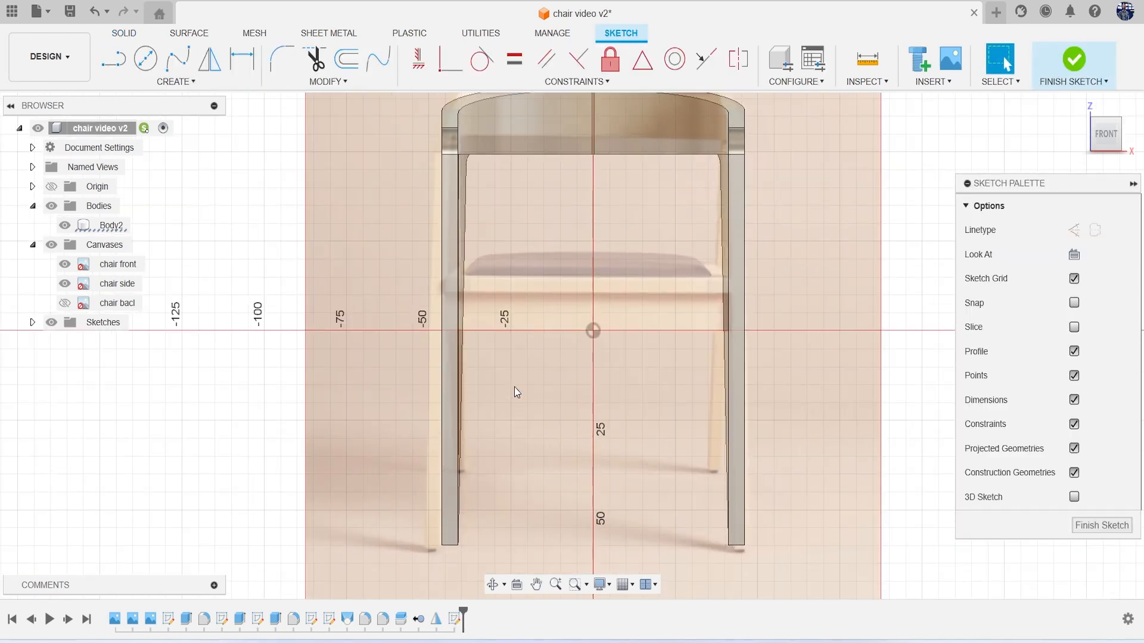
pyautogui.press('p')
pyautogui.scroll(2, 462, 342)
pyautogui.click(443, 341)
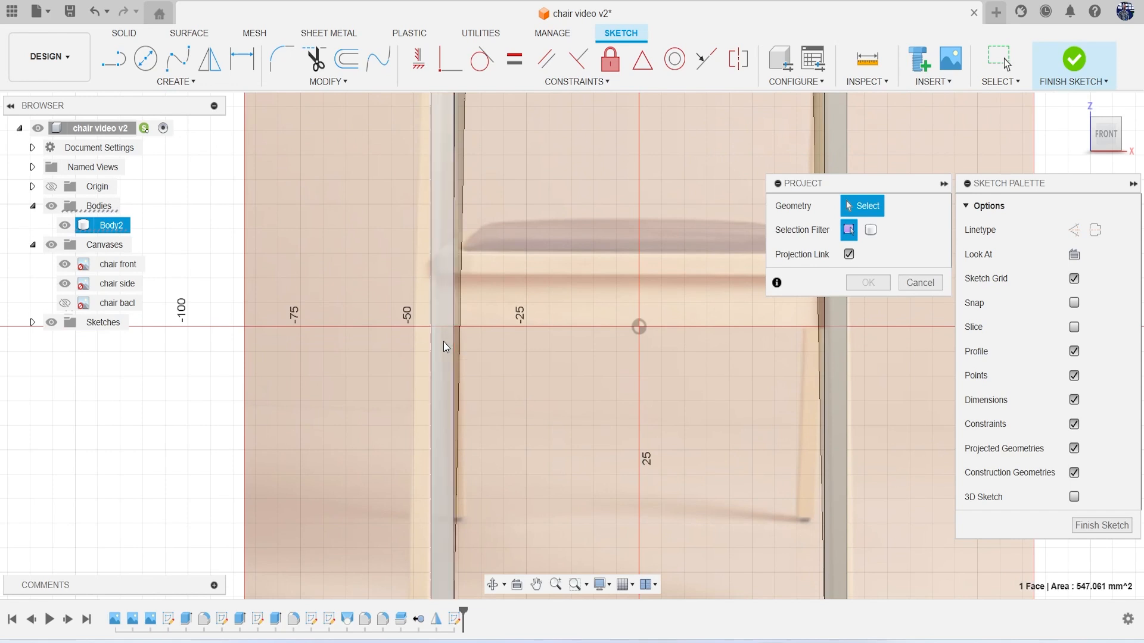
pyautogui.click(835, 334)
pyautogui.click(868, 284)
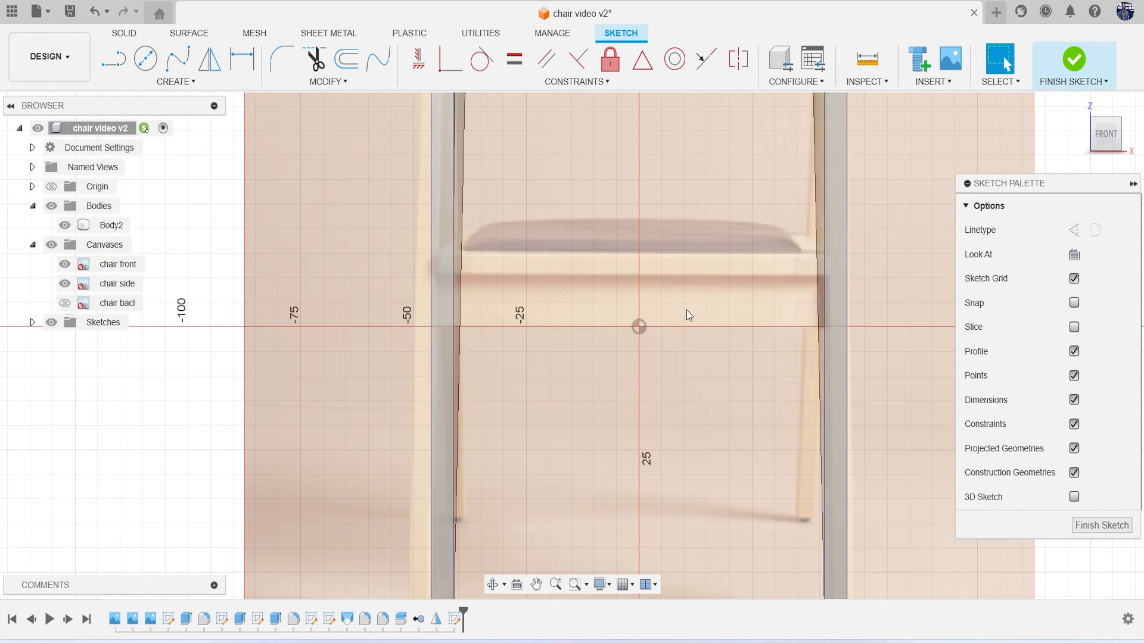
# Draw two lines across the gap between the front legs along the lower and upper edges of the seat rail in the canvas
pyautogui.press('l')
pyautogui.scroll(1, 471, 333)
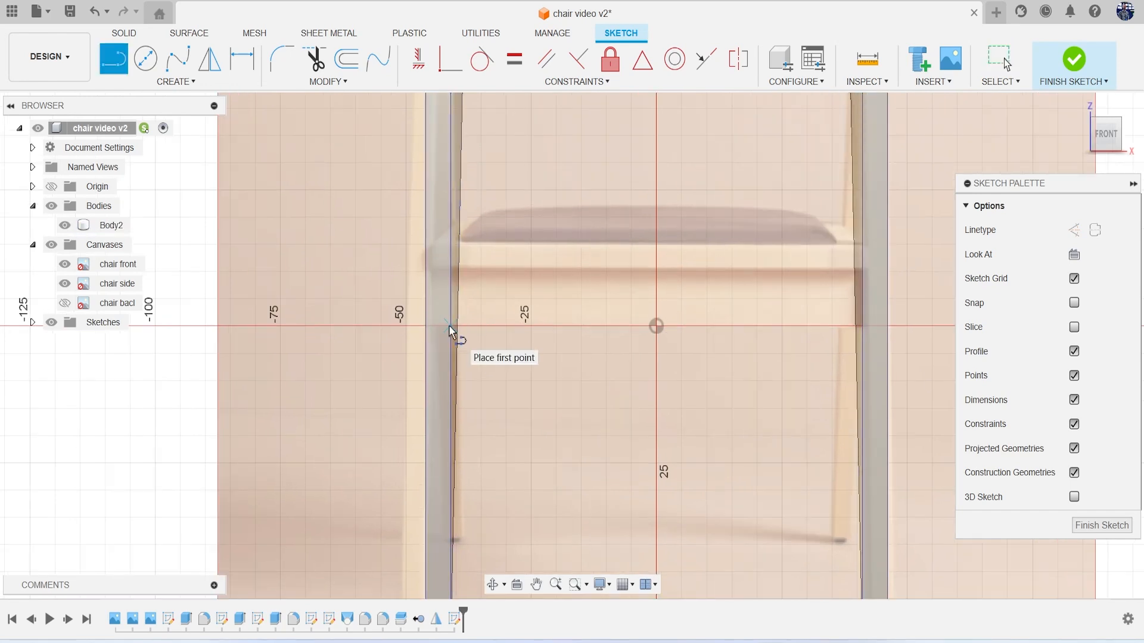
pyautogui.doubleClick(863, 327)
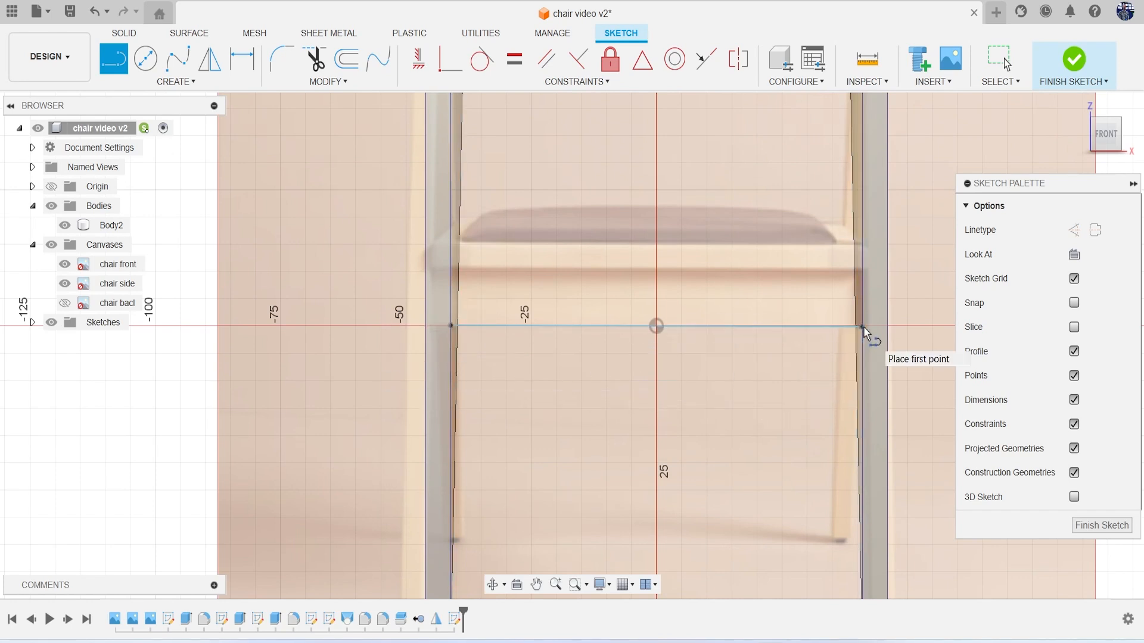
pyautogui.click(450, 269)
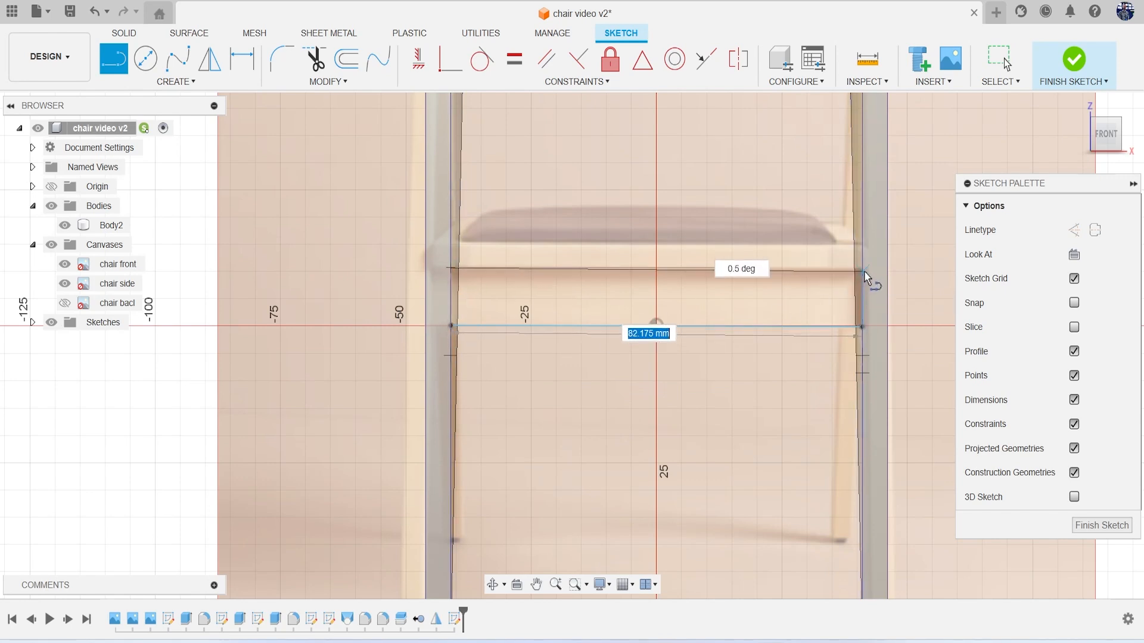
pyautogui.click(918, 269)
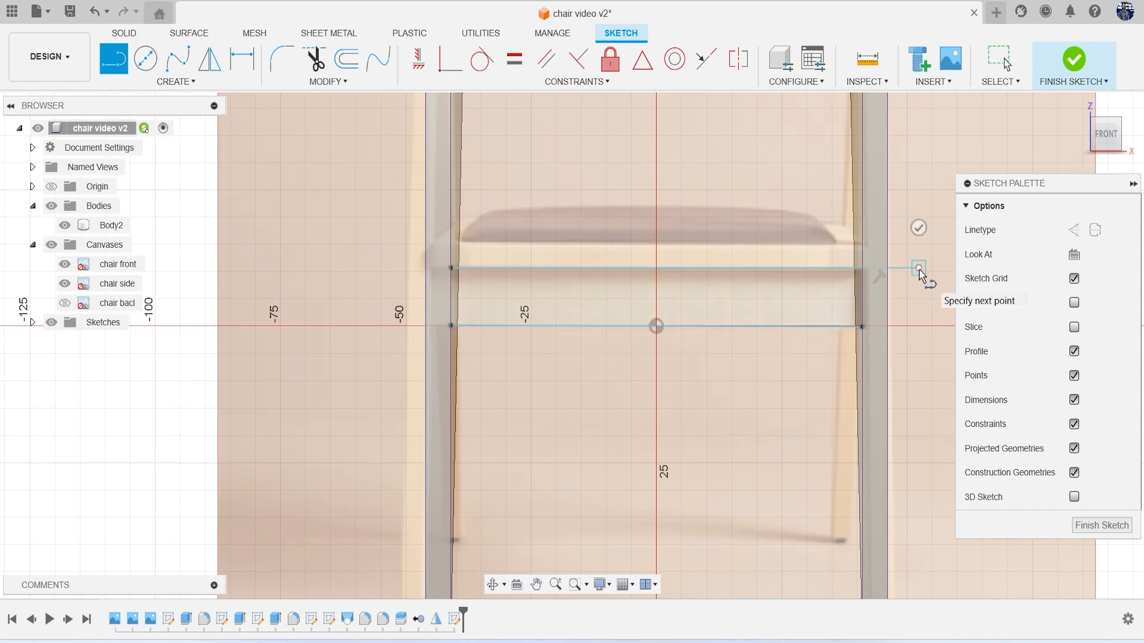
pyautogui.press('Escape')
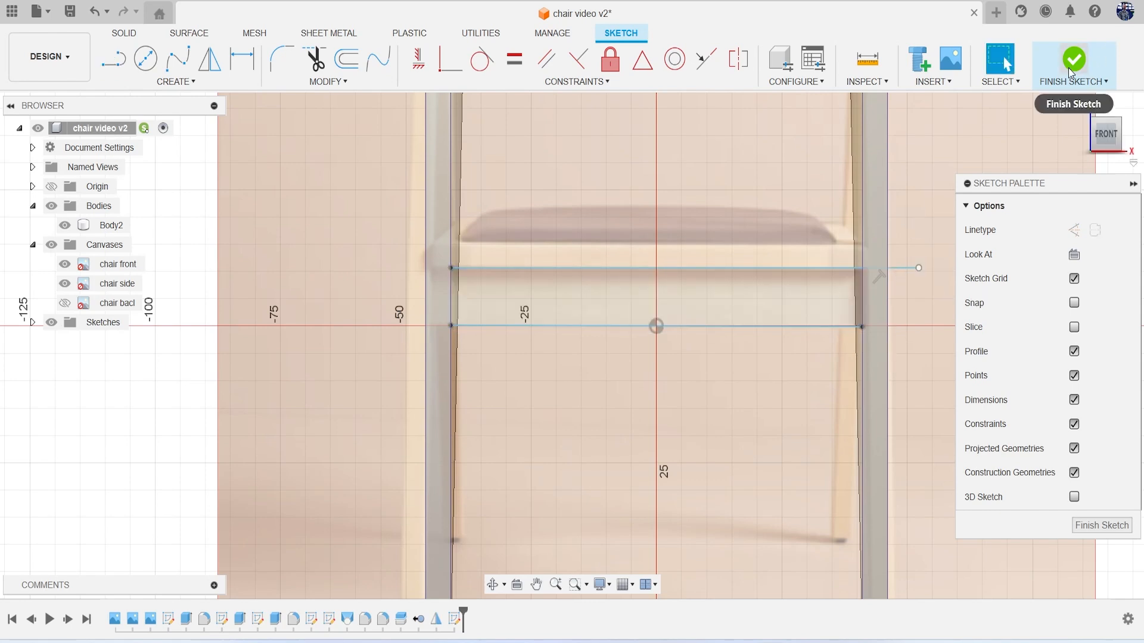
# Extrude the rail profile between the front legs to one side as a new body
pyautogui.click(744, 293)
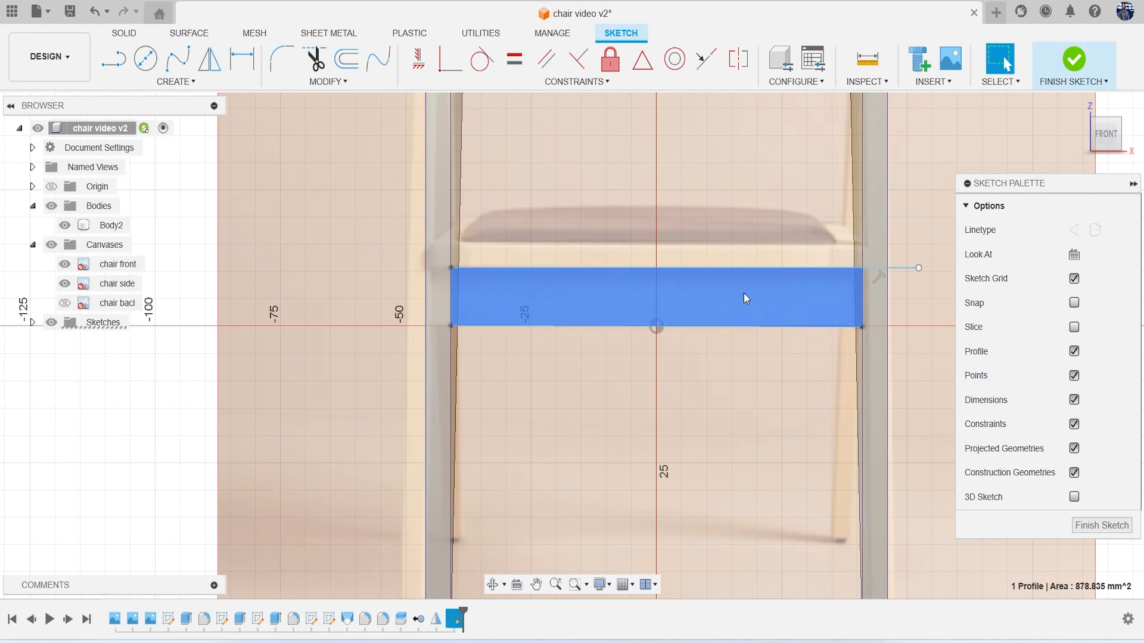
pyautogui.press('e')
pyautogui.click(1106, 143)
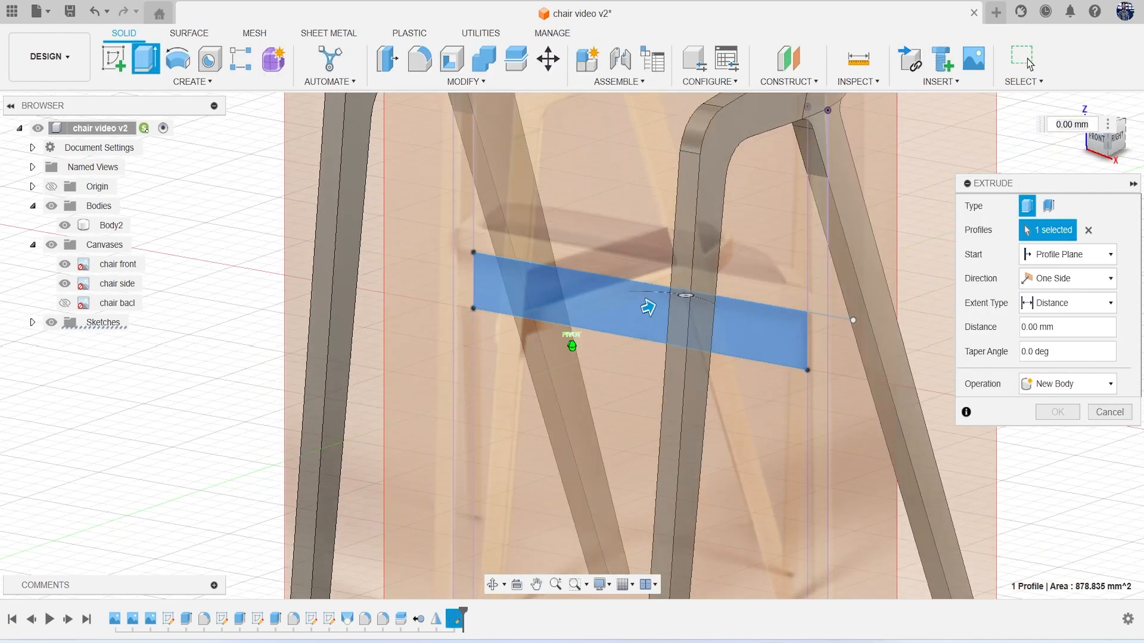
pyautogui.moveTo(613, 336); pyautogui.dragTo(549, 350)
pyautogui.click(1058, 412)
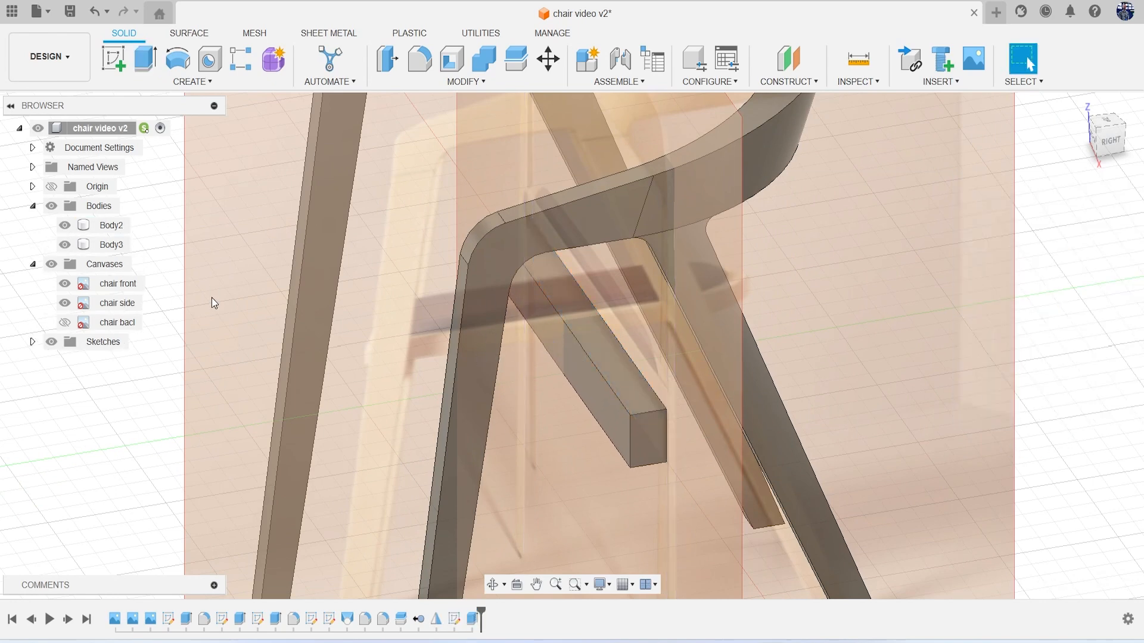
# Hide the canvases and move the rail body about 41.3 mm in the negative Y direction so it sits between the front legs
pyautogui.click(53, 265)
pyautogui.scroll(-3, 575, 381)
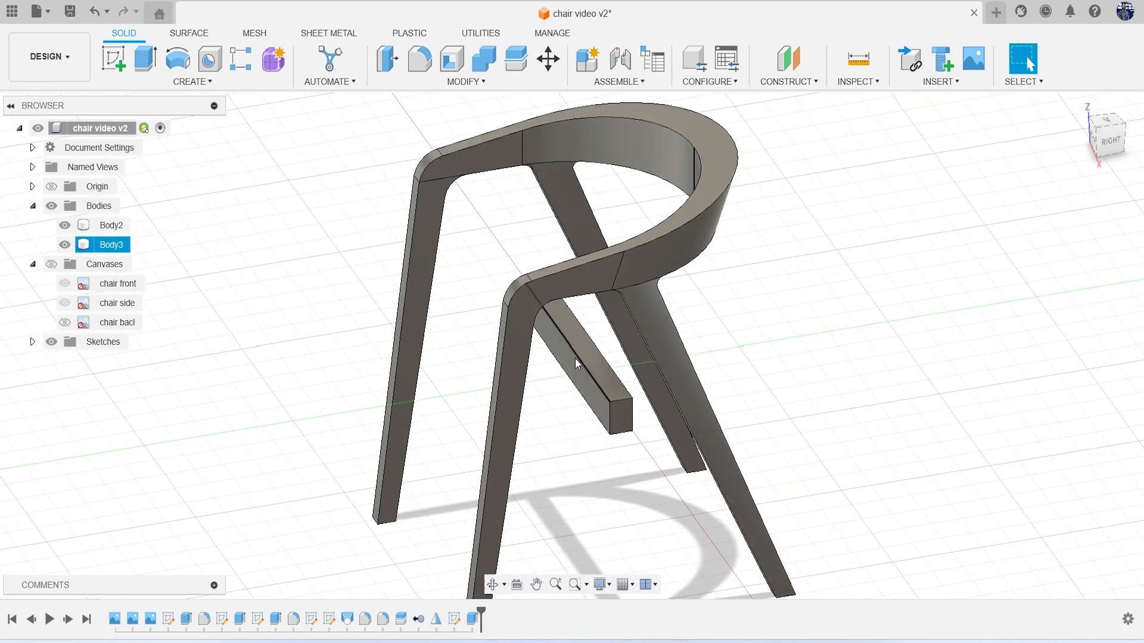
pyautogui.click(101, 244)
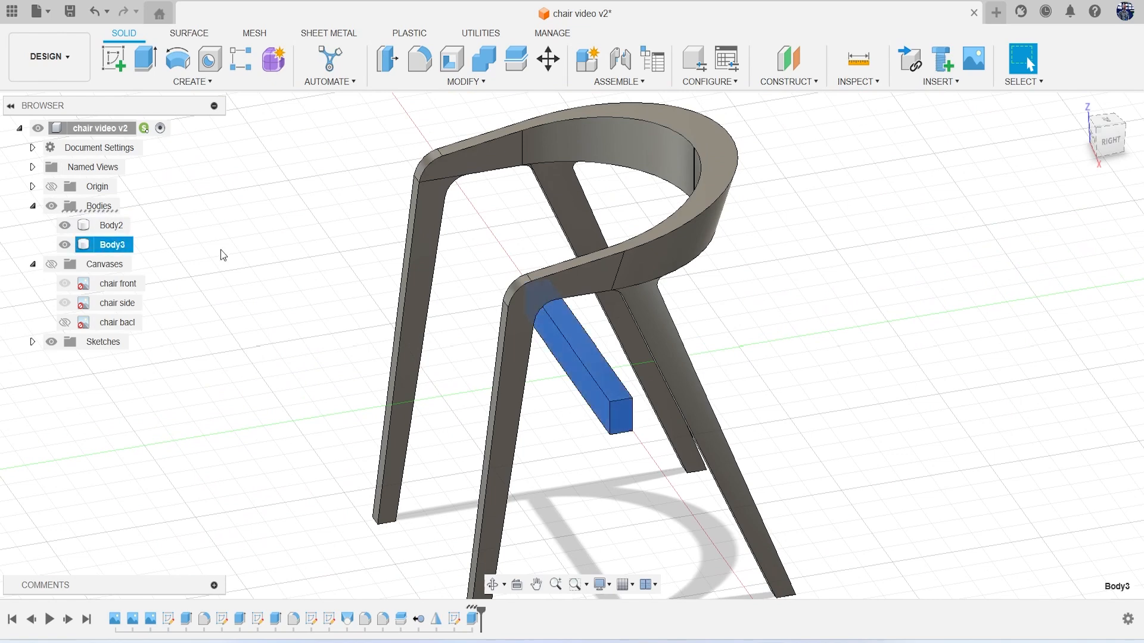
pyautogui.rightClick(269, 220)
pyautogui.click(207, 170)
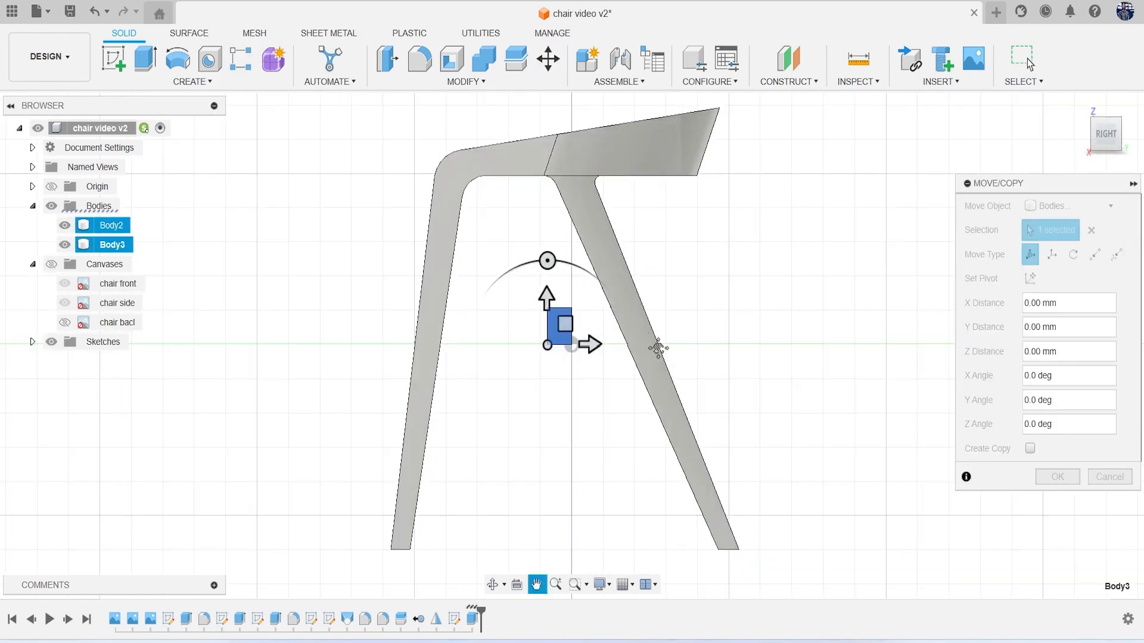
pyautogui.scroll(3, 651, 370)
pyautogui.moveTo(604, 376); pyautogui.dragTo(436, 392)
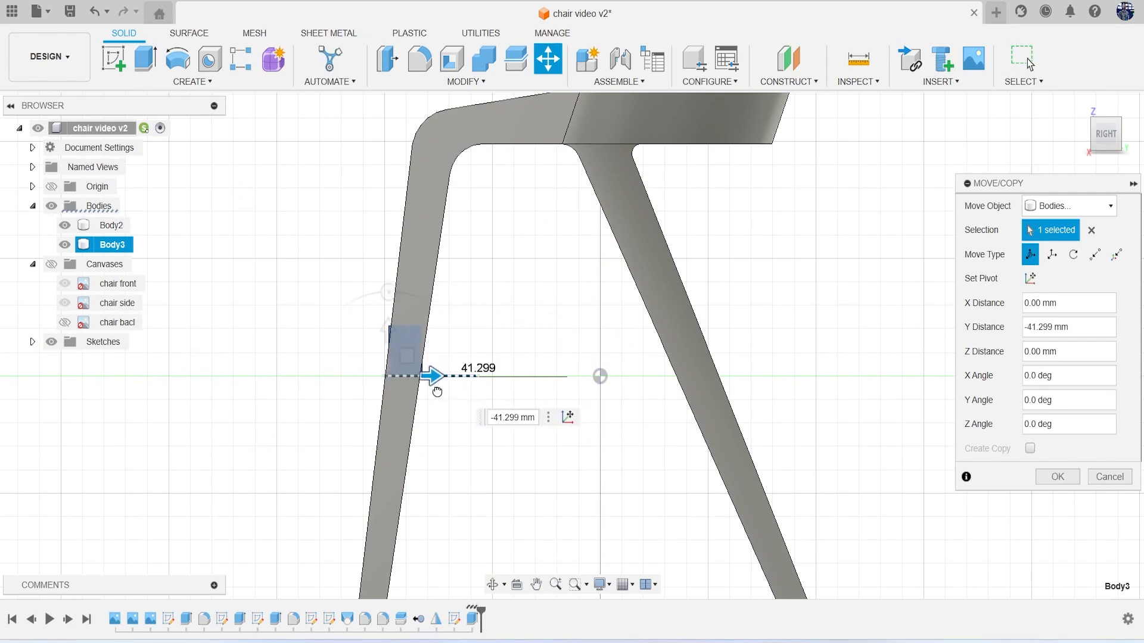
pyautogui.click(1058, 477)
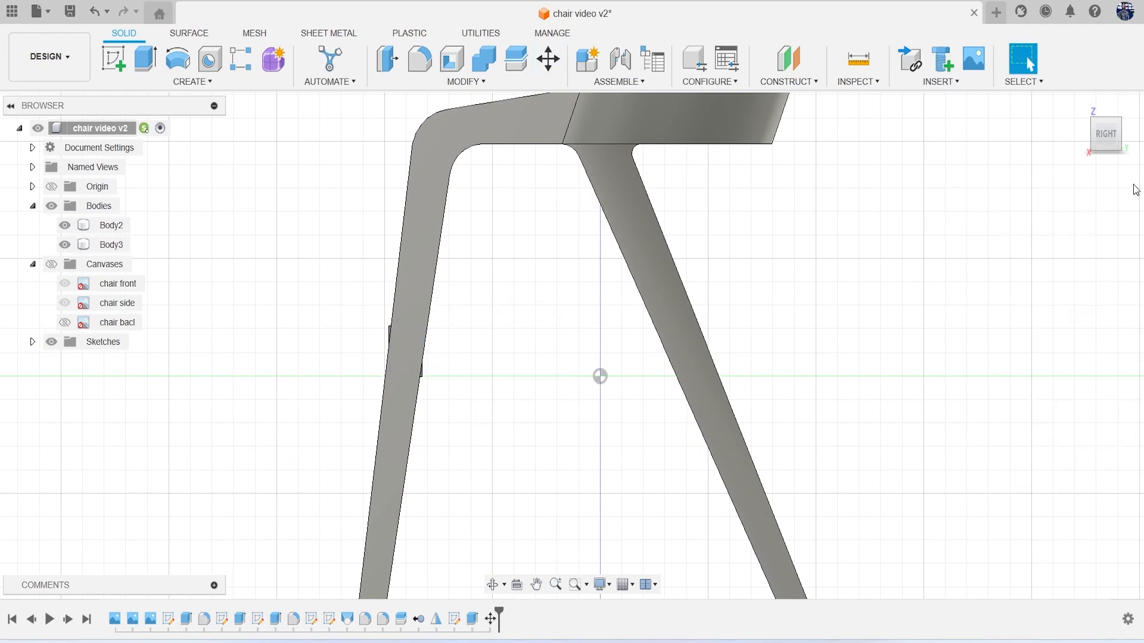
# Offset the front face of the seat rail outward by about 14 mm so it protrudes past the front legs
pyautogui.click(1111, 146)
pyautogui.keyDown('shift'); pyautogui.moveTo(571, 346); pyautogui.dragTo(572, 345, button='middle'); pyautogui.keyUp('shift')
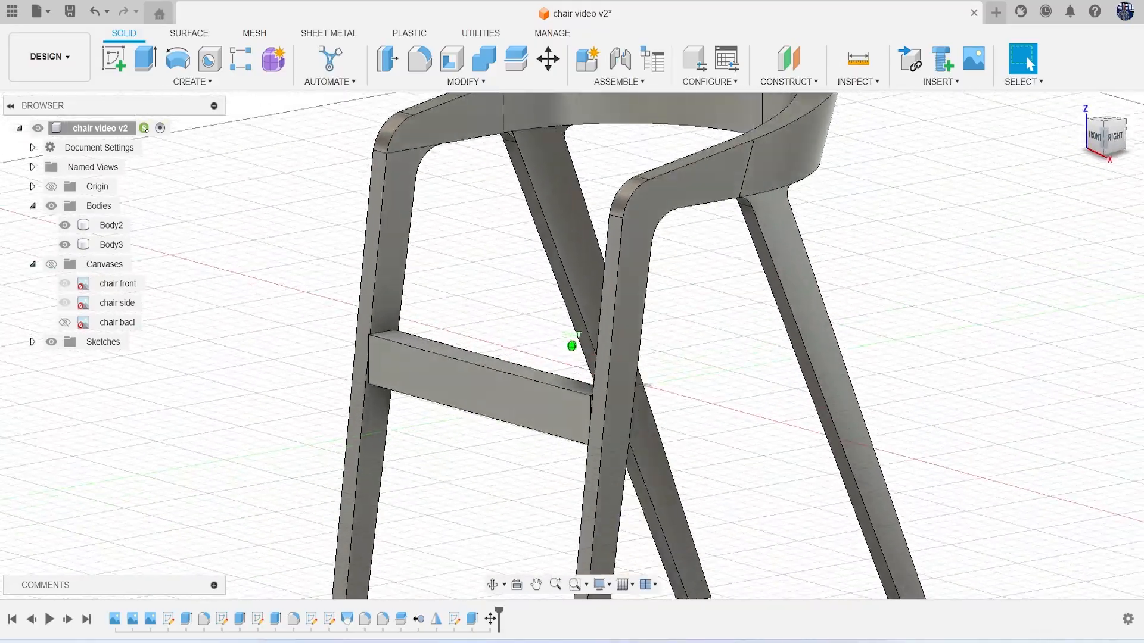
pyautogui.click(388, 58)
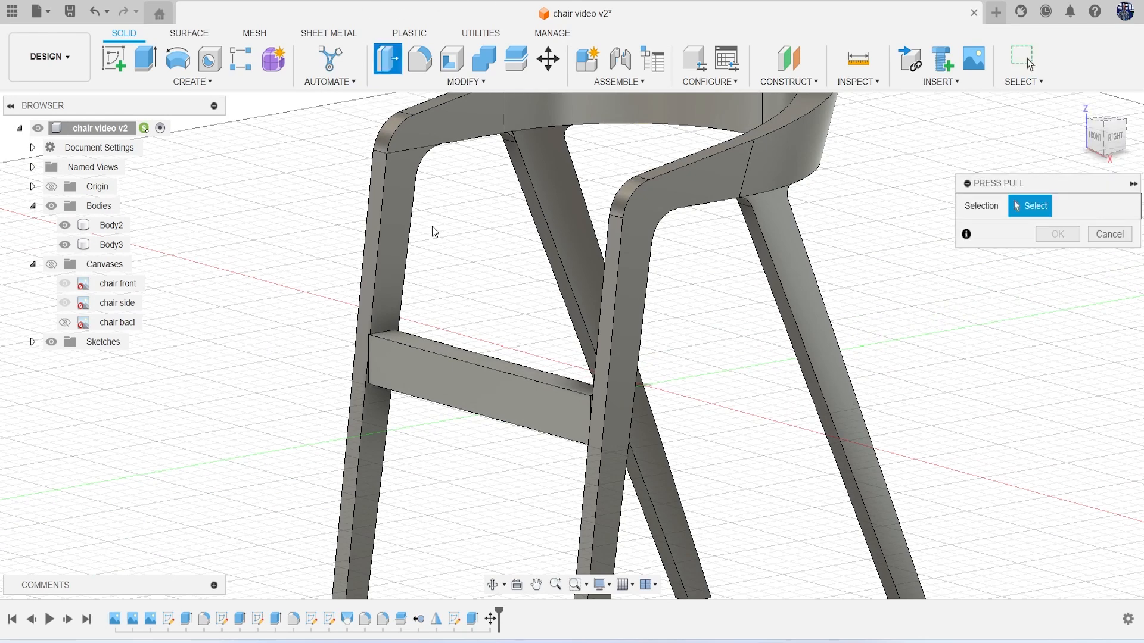
pyautogui.moveTo(497, 399); pyautogui.dragTo(497, 326, button='middle')
pyautogui.click(456, 298)
pyautogui.moveTo(457, 298); pyautogui.dragTo(406, 313)
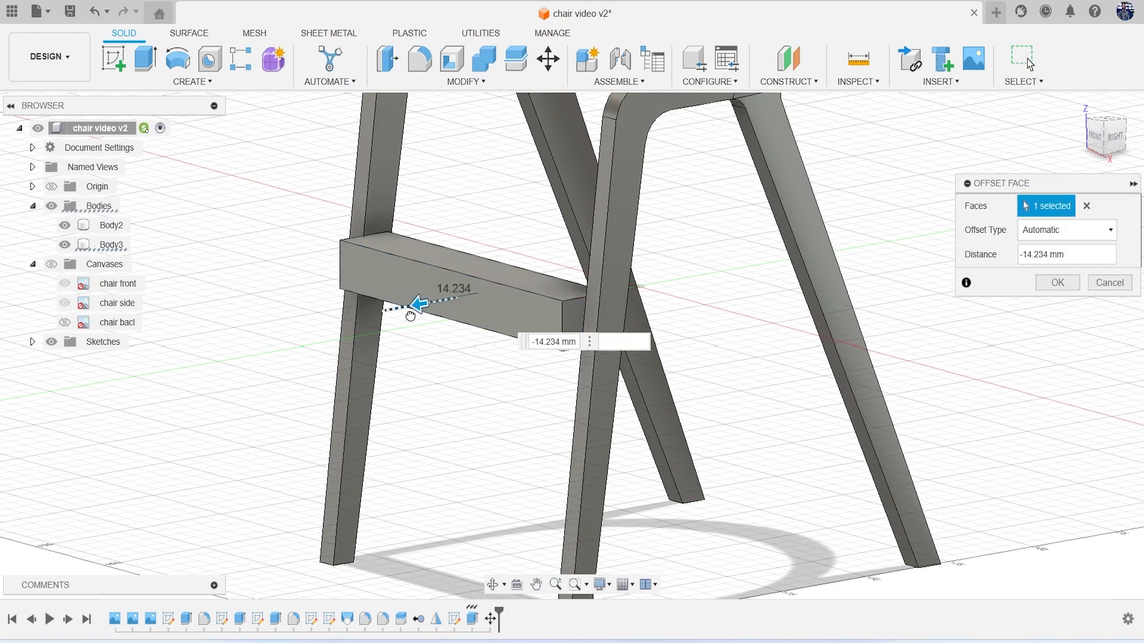
pyautogui.click(1079, 284)
# Offset the back face of the front seat rail rearward so it extends past the back of the front legs
pyautogui.keyDown('shift'); pyautogui.moveTo(571, 343); pyautogui.dragTo(464, 295, button='middle'); pyautogui.keyUp('shift')
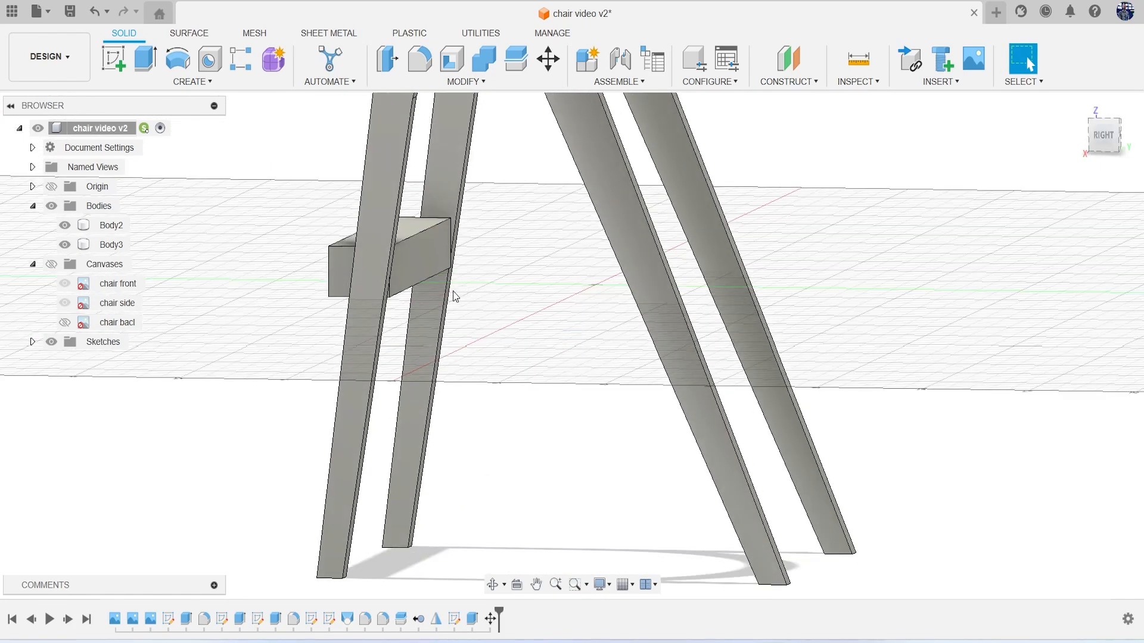
pyautogui.click(387, 59)
pyautogui.scroll(3, 431, 216)
pyautogui.click(427, 266)
pyautogui.moveTo(446, 270); pyautogui.dragTo(490, 285)
pyautogui.click(1054, 289)
# Split the front rail body with the front face of a front leg and hide the protruding front piece
pyautogui.moveTo(1103, 136)
pyautogui.mouseDown()
pyautogui.moveTo(1132, 152)
pyautogui.moveTo(1104, 144)
pyautogui.mouseUp()
pyautogui.moveTo(740, 401); pyautogui.dragTo(679, 381, button='middle')
pyautogui.scroll(-3, 797, 391)
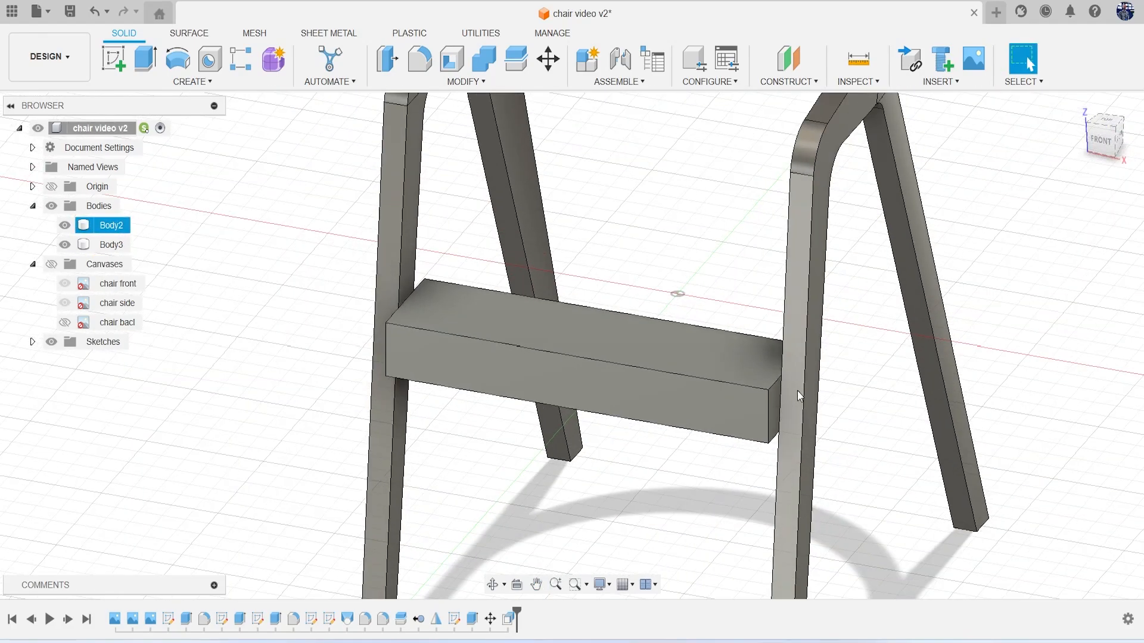
pyautogui.click(511, 69)
pyautogui.click(633, 397)
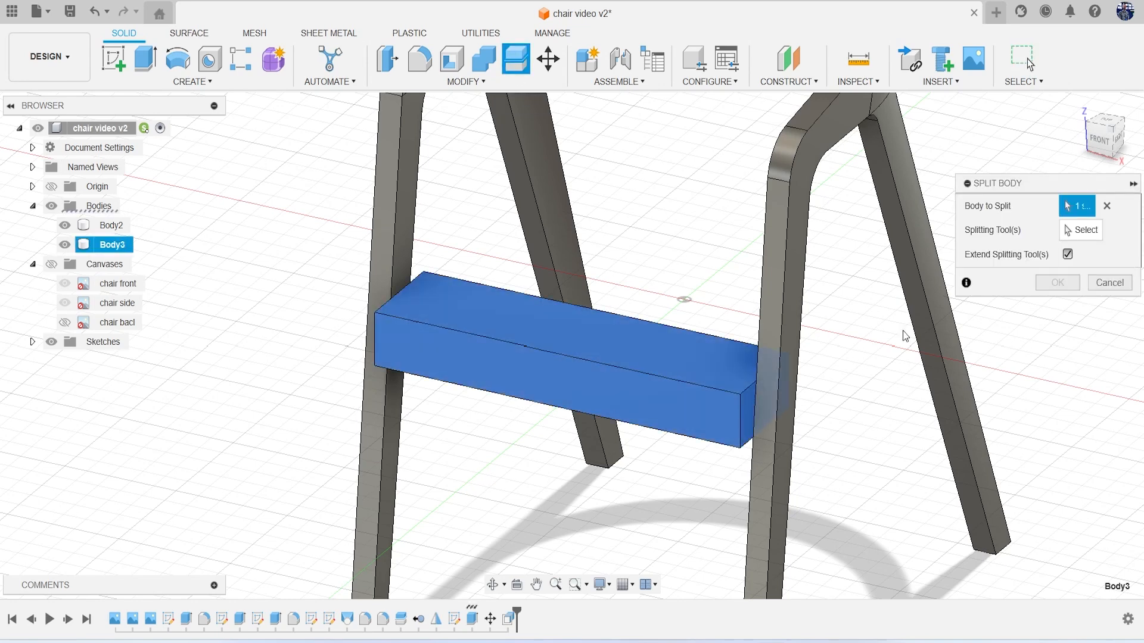
pyautogui.click(1066, 236)
pyautogui.click(767, 341)
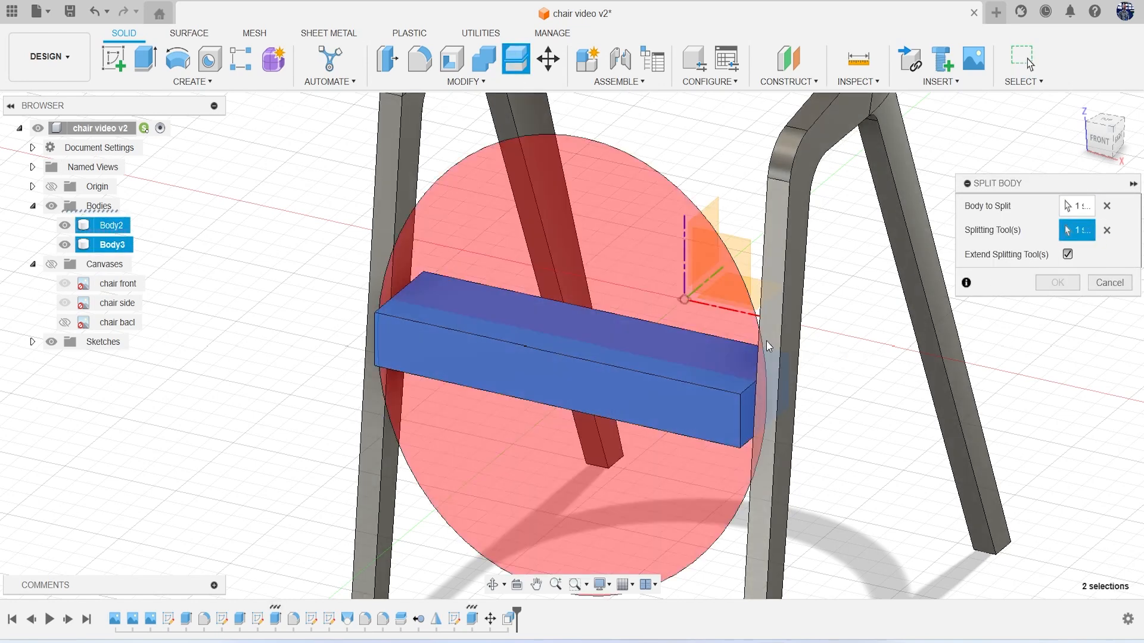
pyautogui.moveTo(1103, 146); pyautogui.dragTo(1072, 143)
pyautogui.click(1058, 283)
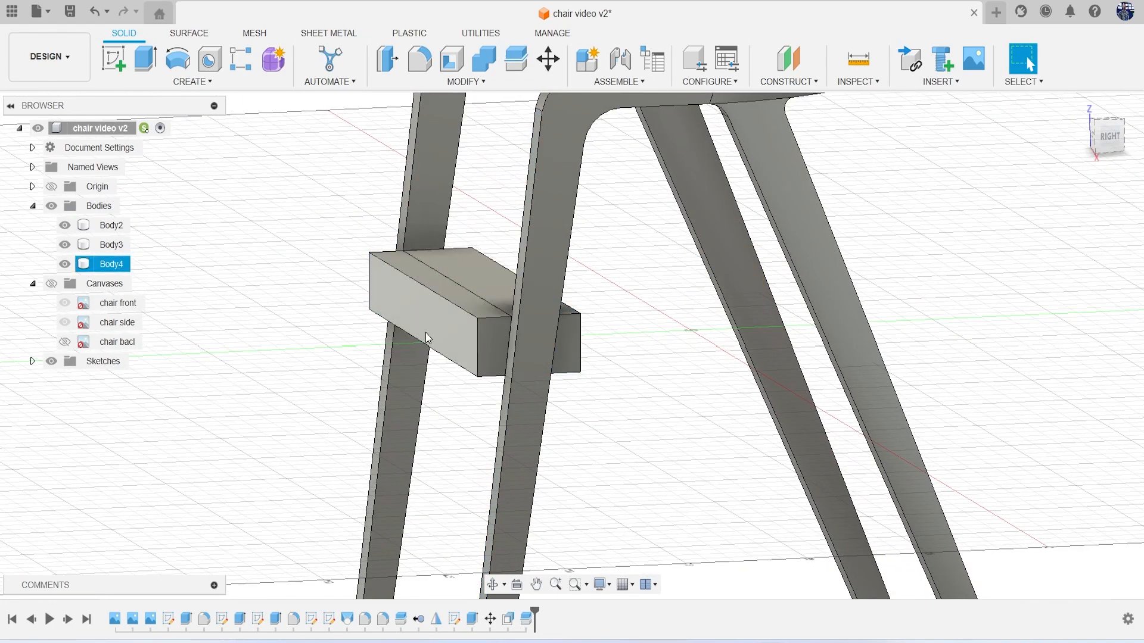
pyautogui.click(66, 264)
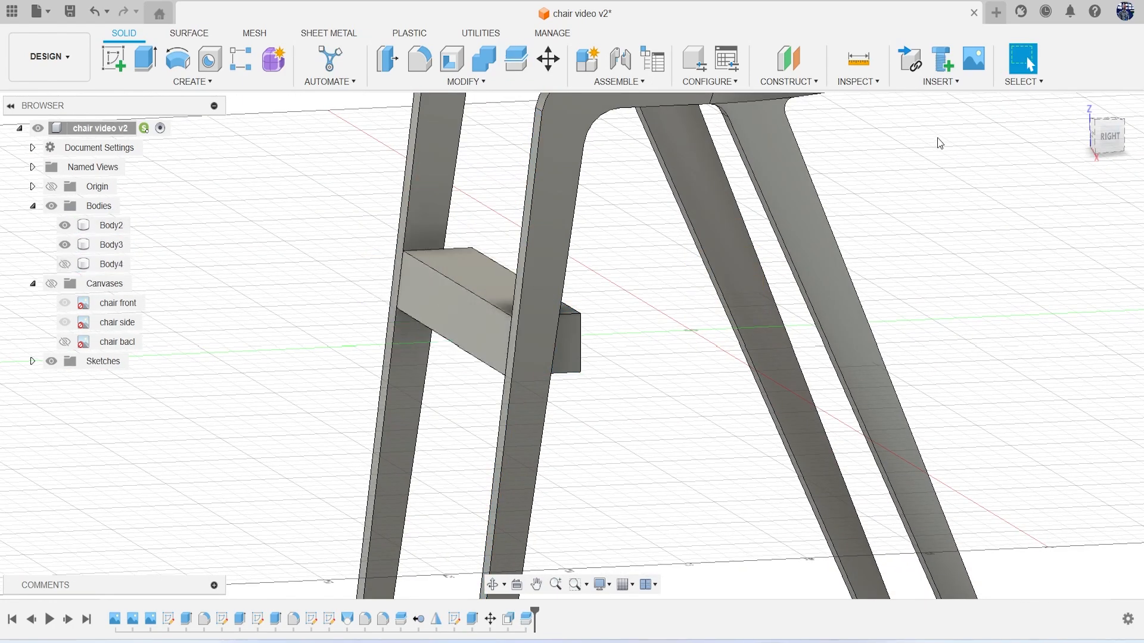
# Split the remaining front rail with the back face of a front leg and hide the offcut behind it
pyautogui.moveTo(1108, 134); pyautogui.dragTo(1077, 128)
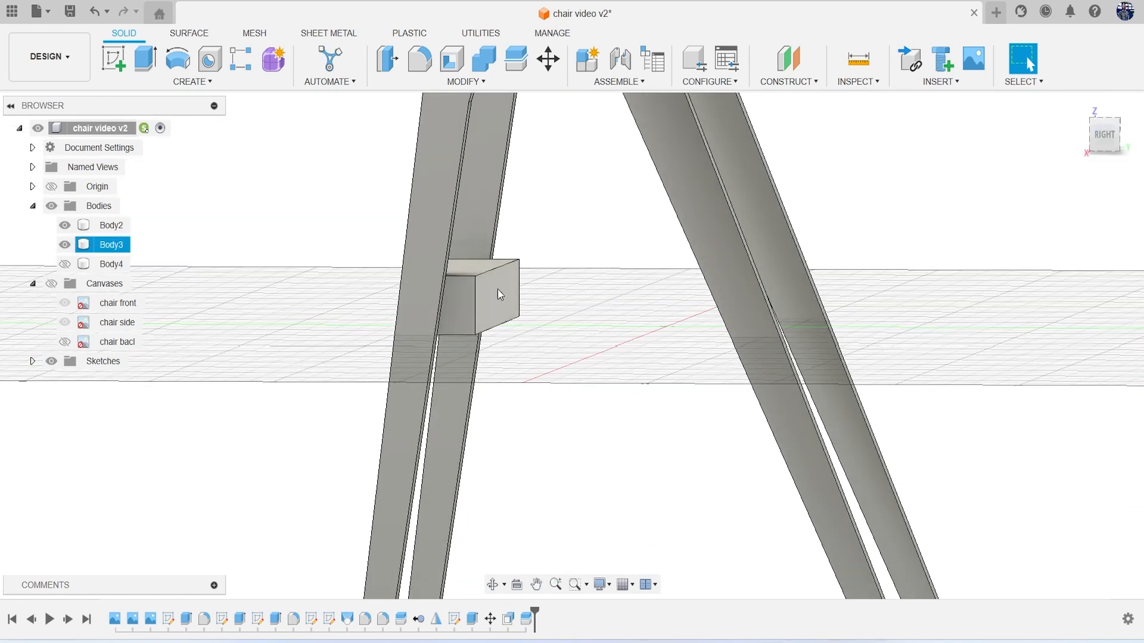
pyautogui.click(516, 59)
pyautogui.click(492, 305)
pyautogui.click(1094, 230)
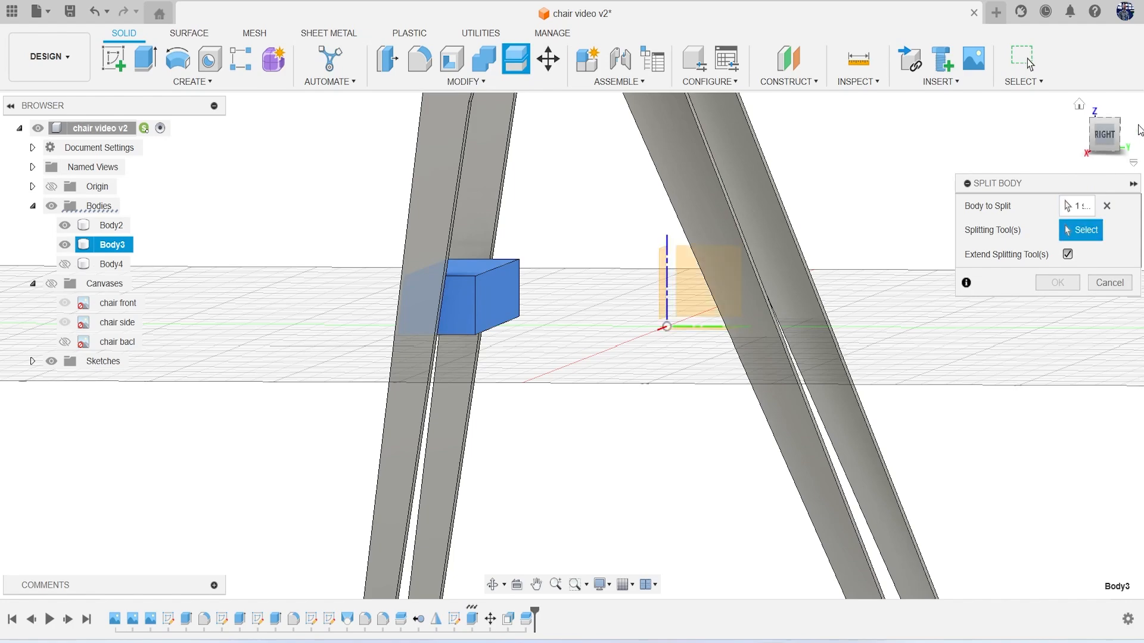
pyautogui.moveTo(1098, 138); pyautogui.dragTo(1075, 138)
pyautogui.scroll(3, 411, 260)
pyautogui.click(381, 267)
pyautogui.scroll(-4, 395, 286)
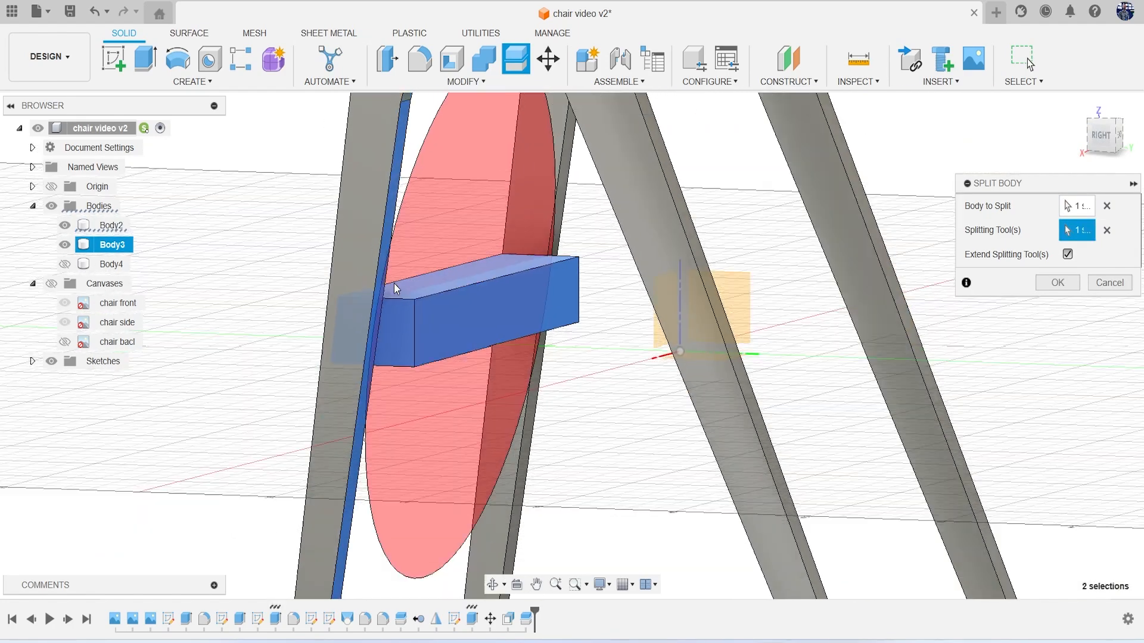
pyautogui.click(1058, 282)
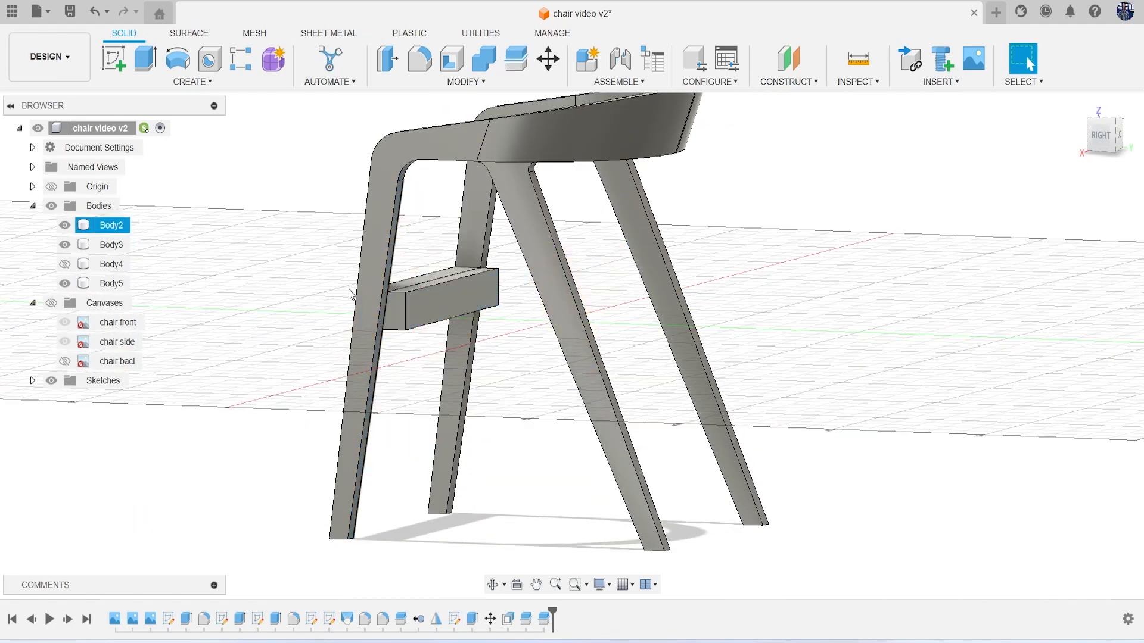
pyautogui.click(65, 283)
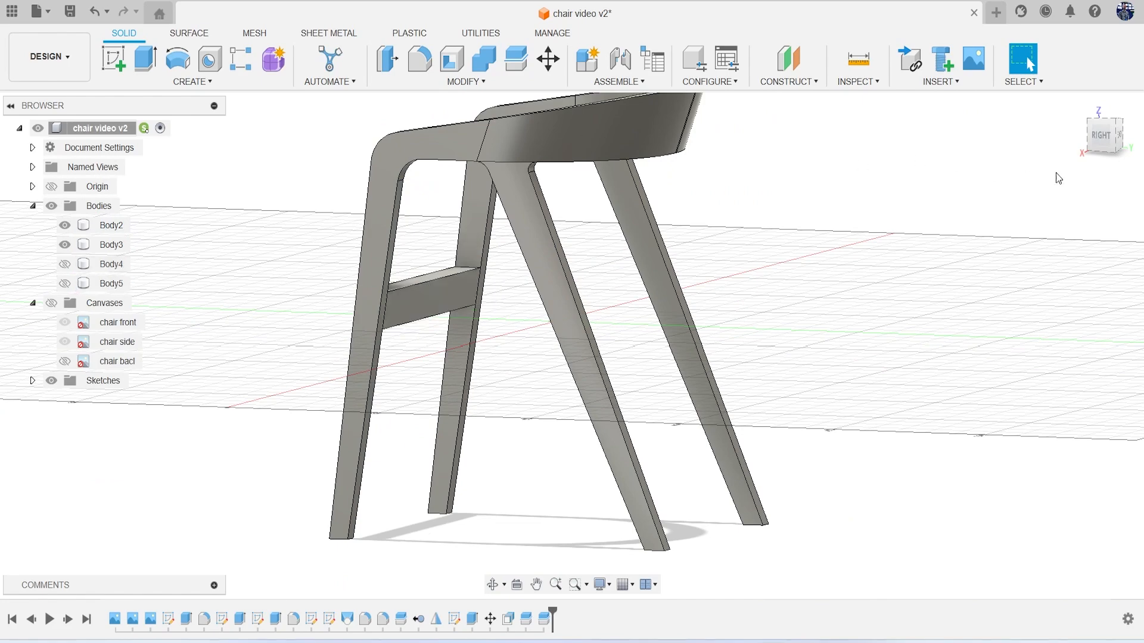
# Roll the timeline back to just after the rail extrusion, duplicate the rail body in place, and roll forward to the end
pyautogui.moveTo(1098, 142)
pyautogui.mouseDown()
pyautogui.moveTo(1129, 141)
pyautogui.moveTo(1128, 156)
pyautogui.moveTo(1087, 137)
pyautogui.moveTo(1112, 135)
pyautogui.mouseUp()
pyautogui.keyDown('shift'); pyautogui.moveTo(545, 532); pyautogui.dragTo(606, 533, button='middle'); pyautogui.keyUp('shift')
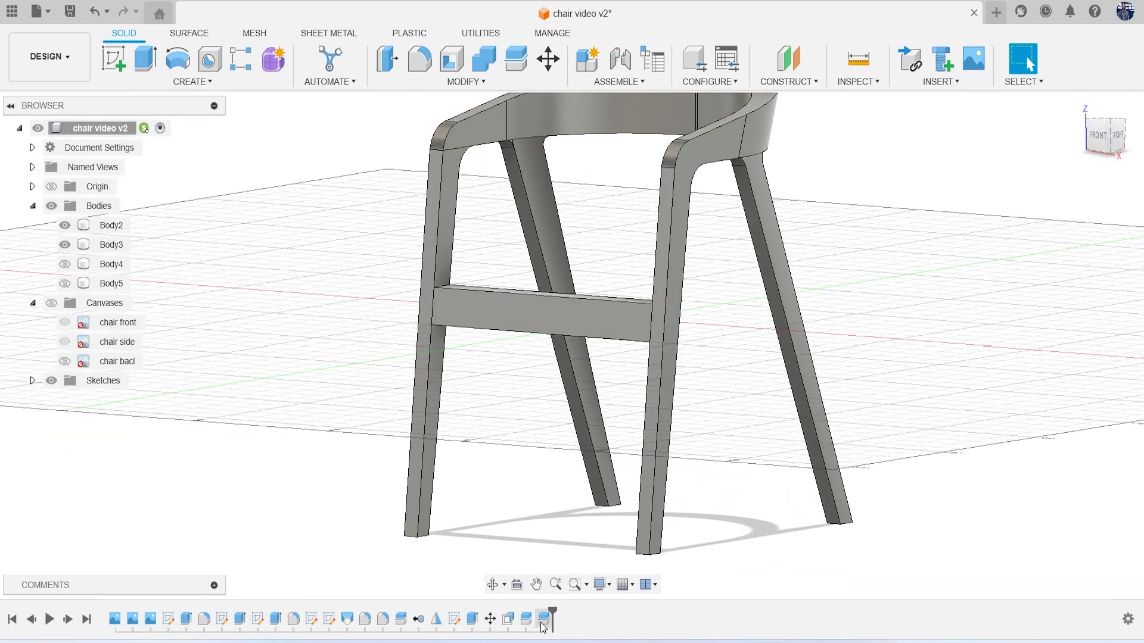
pyautogui.moveTo(551, 609); pyautogui.dragTo(480, 611)
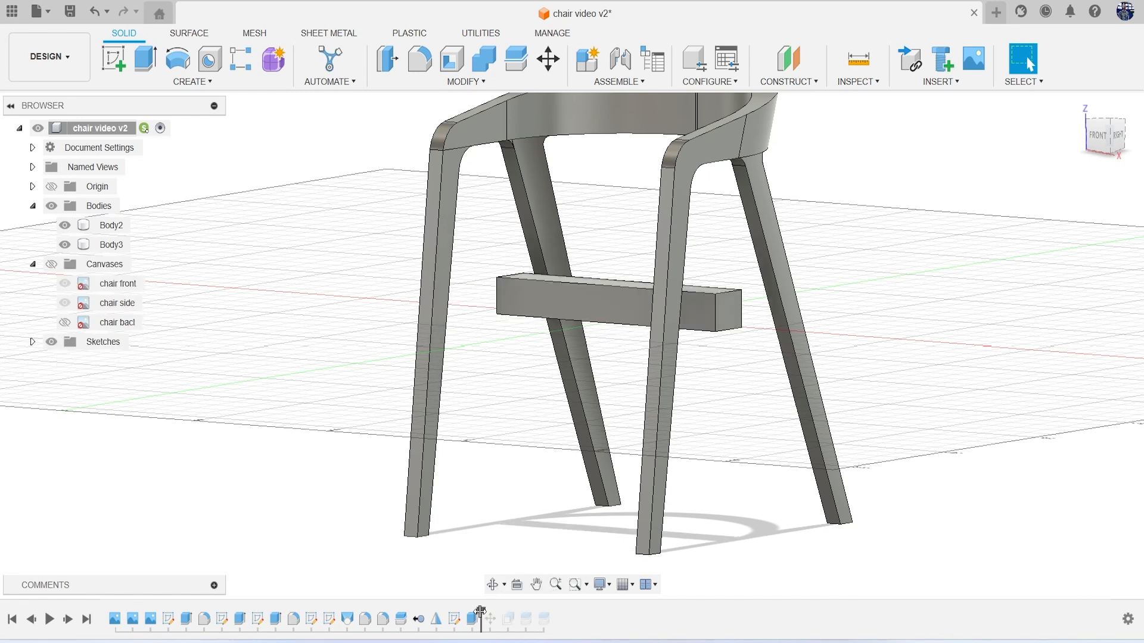
pyautogui.click(108, 245)
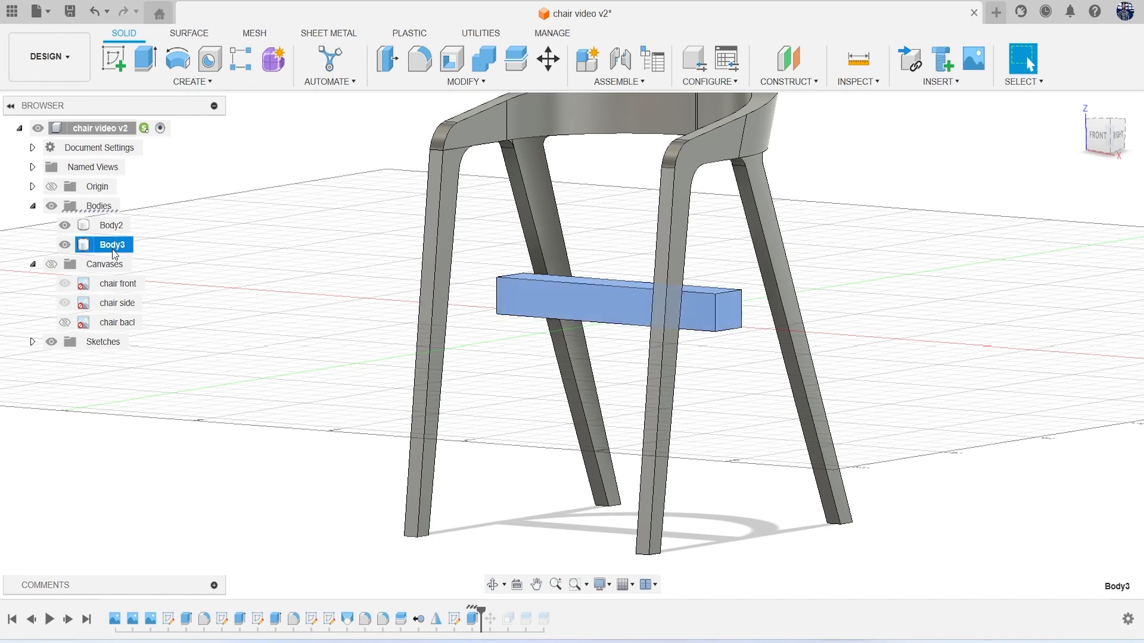
pyautogui.hotkey('ctrl', 'c')
pyautogui.hotkey('ctrl', 'v')
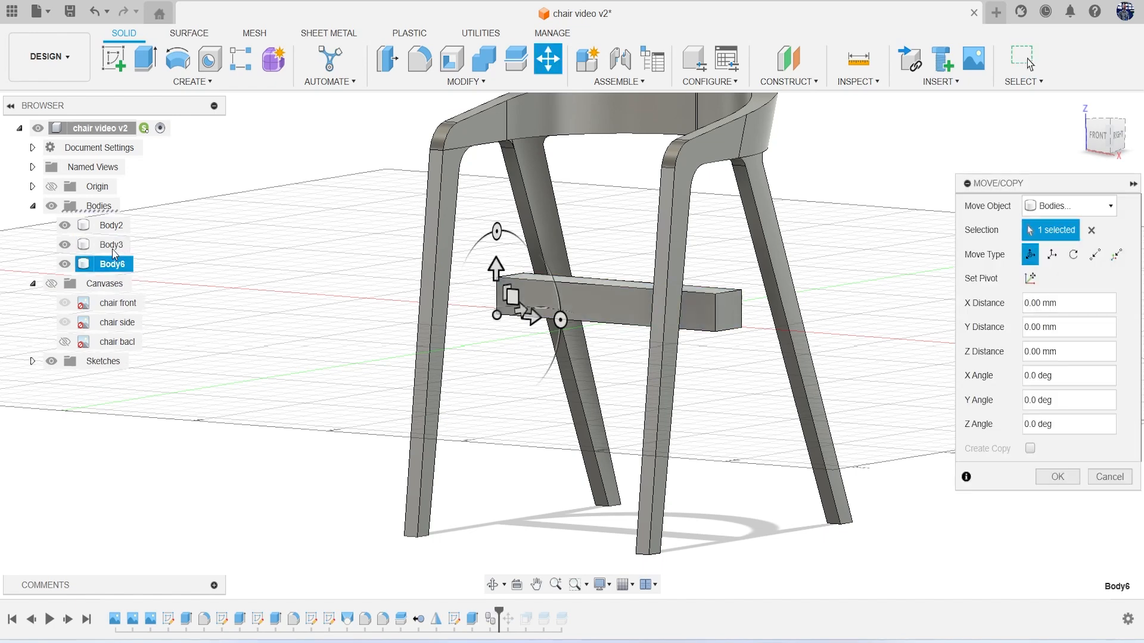
pyautogui.press('Return')
pyautogui.moveTo(500, 610); pyautogui.dragTo(570, 611)
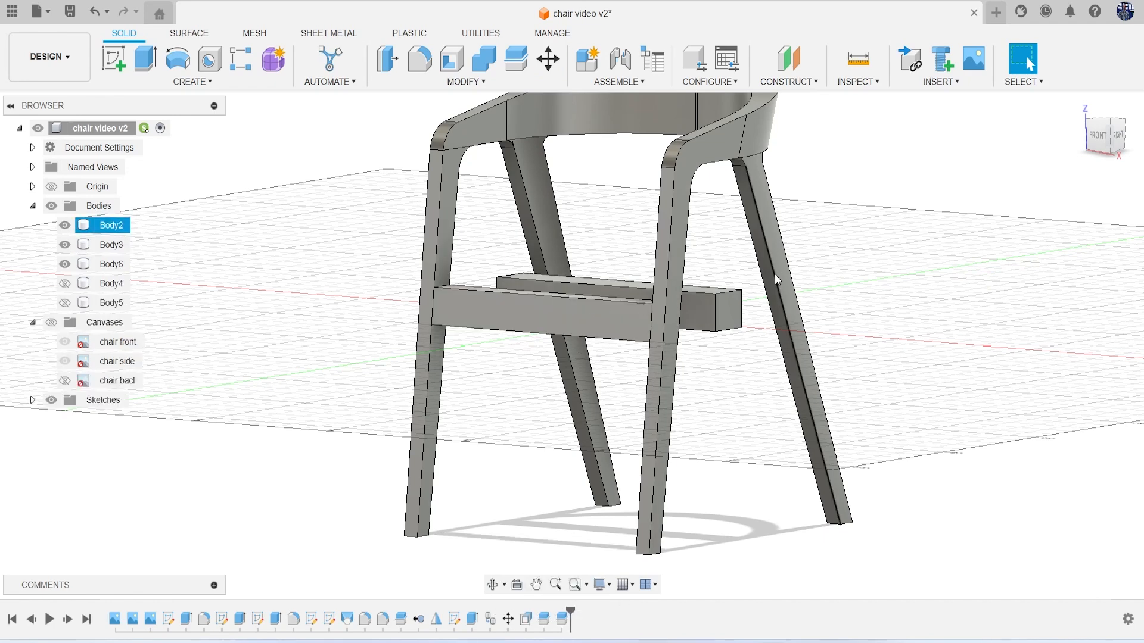
# Move the copied rail body back along Y so it sits between the rear legs in the side view
pyautogui.moveTo(572, 344)
pyautogui.keyDown('shift'); pyautogui.mouseDown(button='middle')
pyautogui.moveTo(524, 346)
pyautogui.moveTo(641, 335)
pyautogui.mouseUp(button='middle'); pyautogui.keyUp('shift')
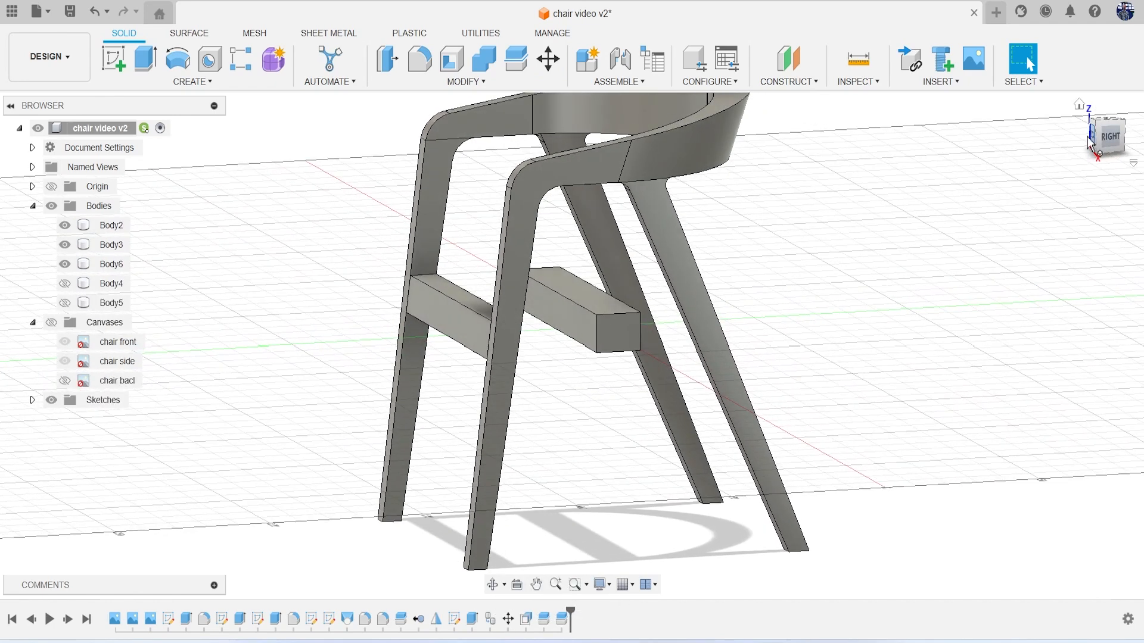
pyautogui.click(112, 264)
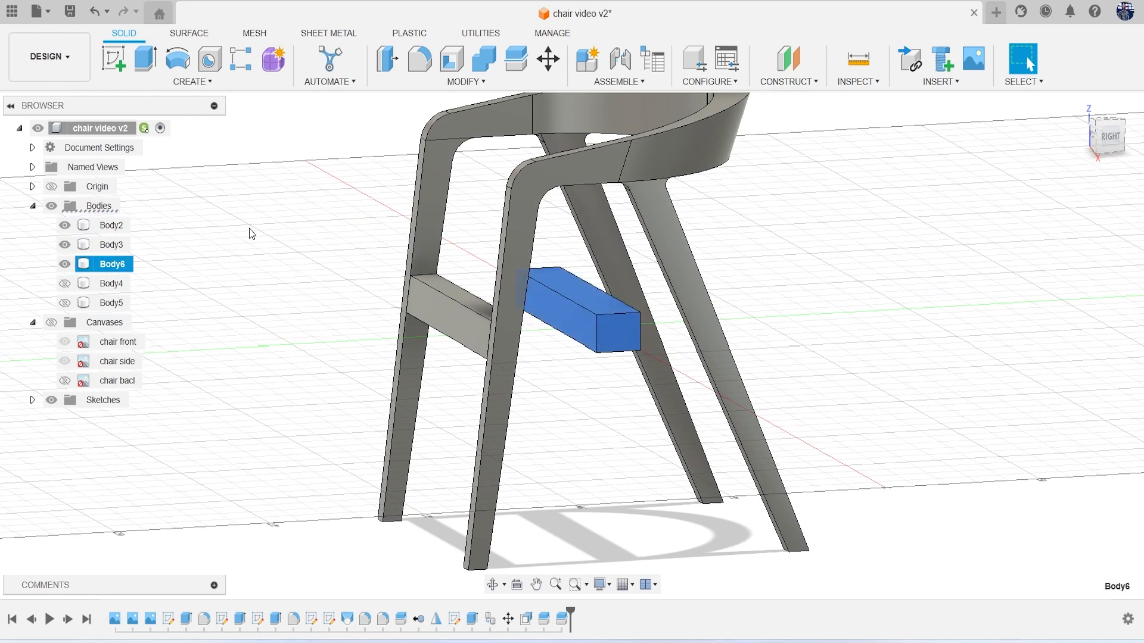
pyautogui.rightClick(249, 228)
pyautogui.click(210, 143)
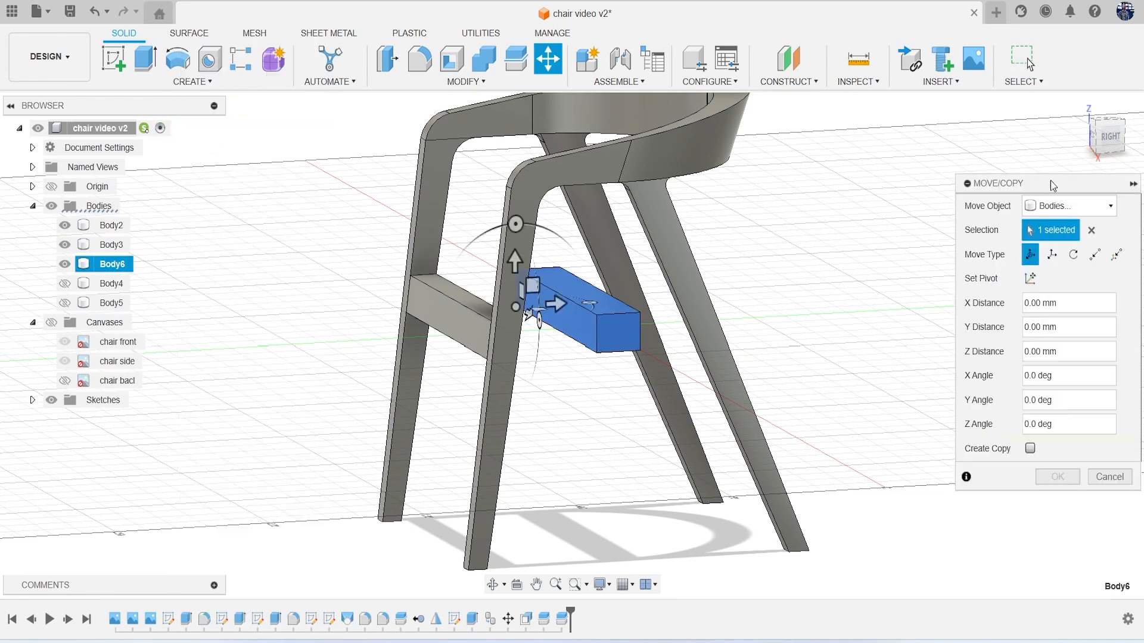
pyautogui.click(1109, 136)
pyautogui.scroll(3, 629, 292)
pyautogui.moveTo(551, 326); pyautogui.dragTo(684, 350)
pyautogui.click(1058, 477)
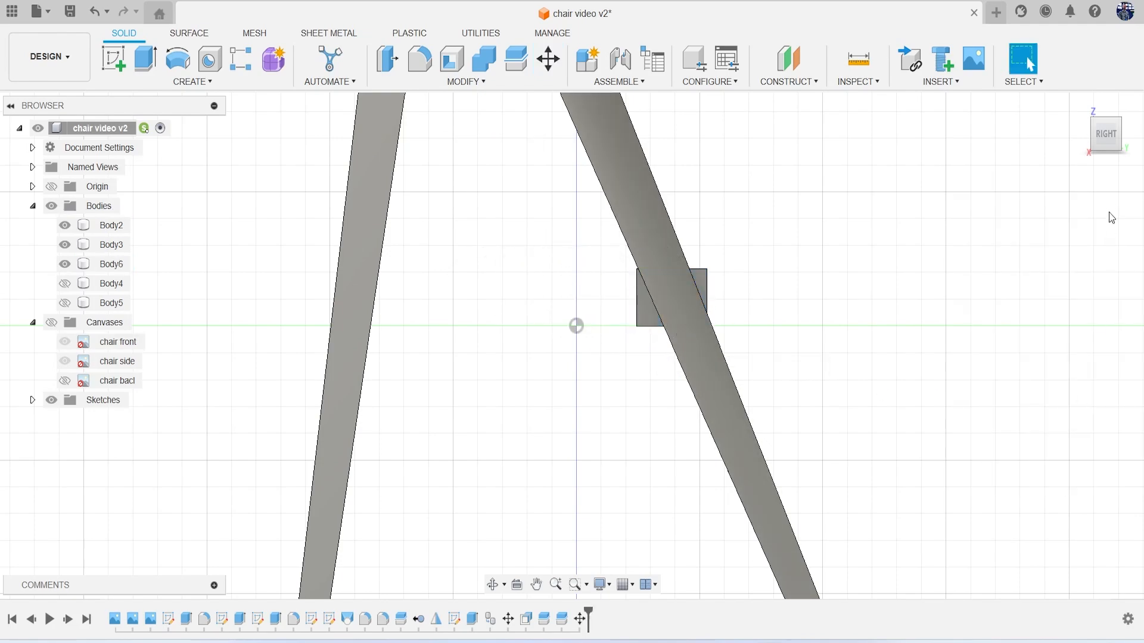
# Offset the rear face of the back rail outward by about 13.5 mm so it extends past the rear legs
pyautogui.click(1106, 129)
pyautogui.moveTo(1107, 132); pyautogui.dragTo(1125, 135)
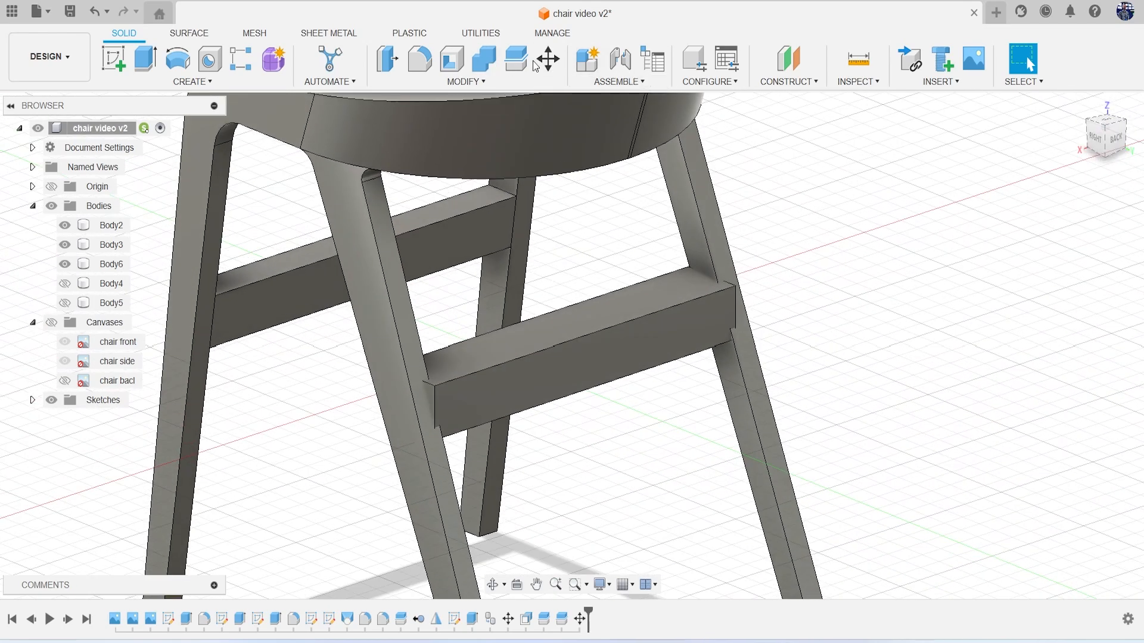
pyautogui.click(387, 62)
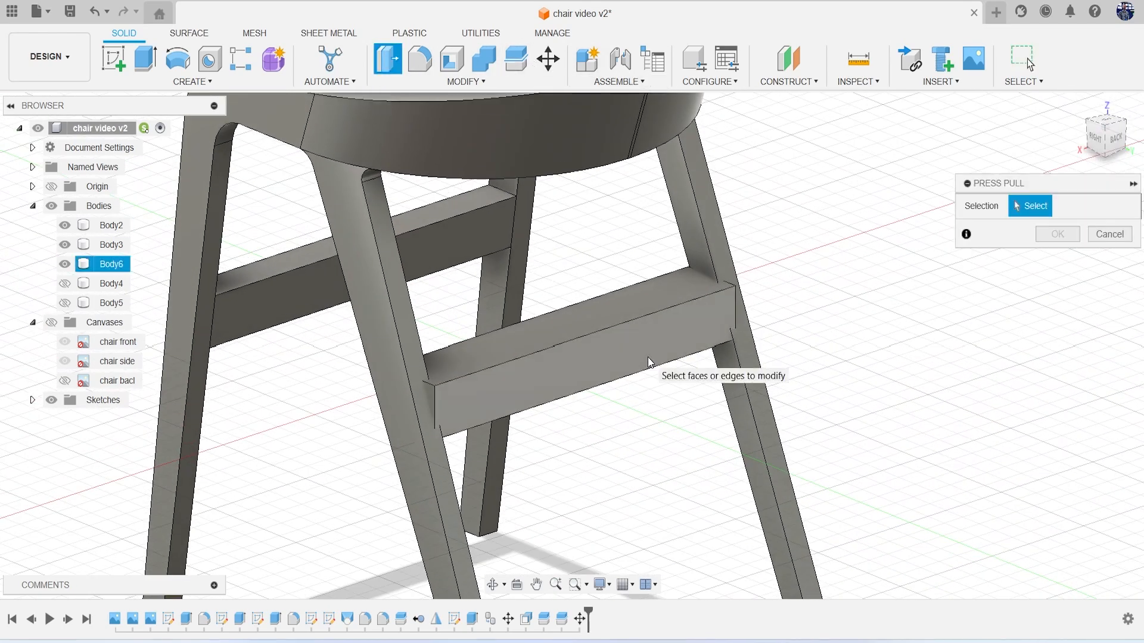
pyautogui.click(648, 356)
pyautogui.moveTo(668, 374); pyautogui.dragTo(841, 376)
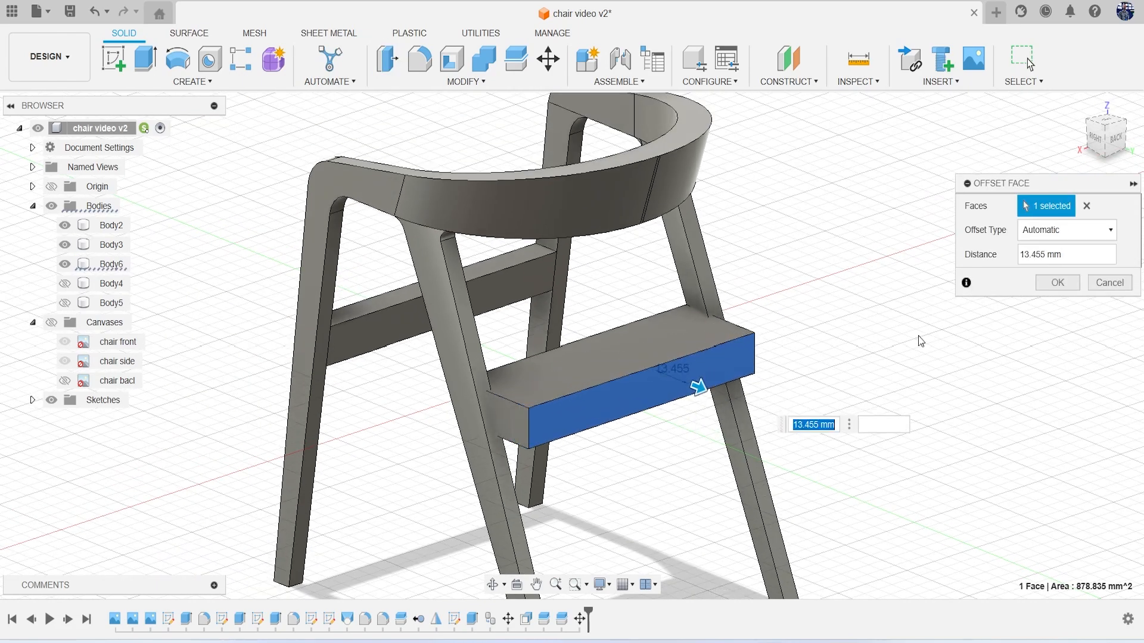
pyautogui.click(1058, 282)
# Offset the front face of the back rail by about 6.7 mm toward the front of the chair
pyautogui.moveTo(1098, 137); pyautogui.dragTo(1094, 140)
pyautogui.click(390, 55)
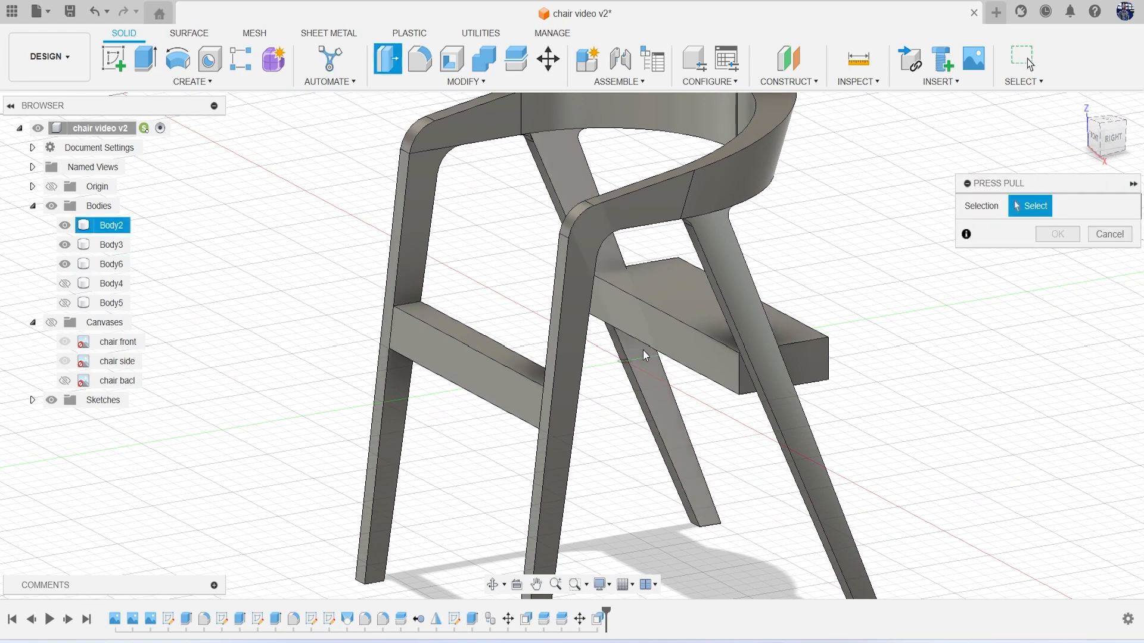
pyautogui.click(671, 344)
pyautogui.moveTo(657, 346); pyautogui.dragTo(638, 350)
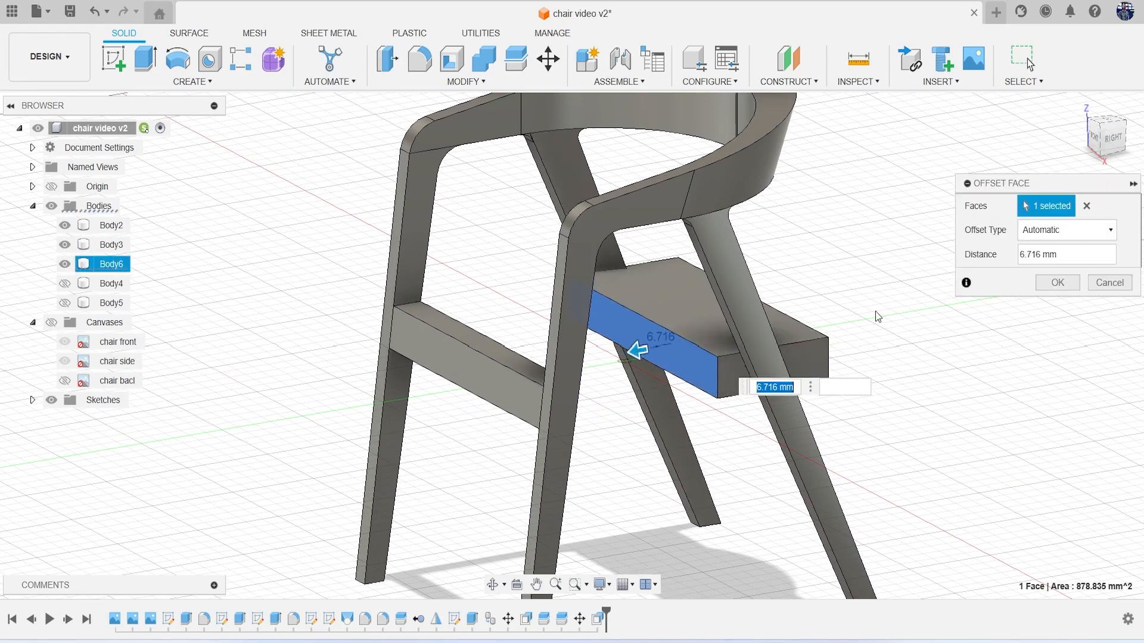
pyautogui.click(1063, 282)
# Split the back rail body with the rear face of the rear leg and hide the piece protruding behind the legs
pyautogui.moveTo(1104, 140); pyautogui.dragTo(379, 158)
pyautogui.click(515, 60)
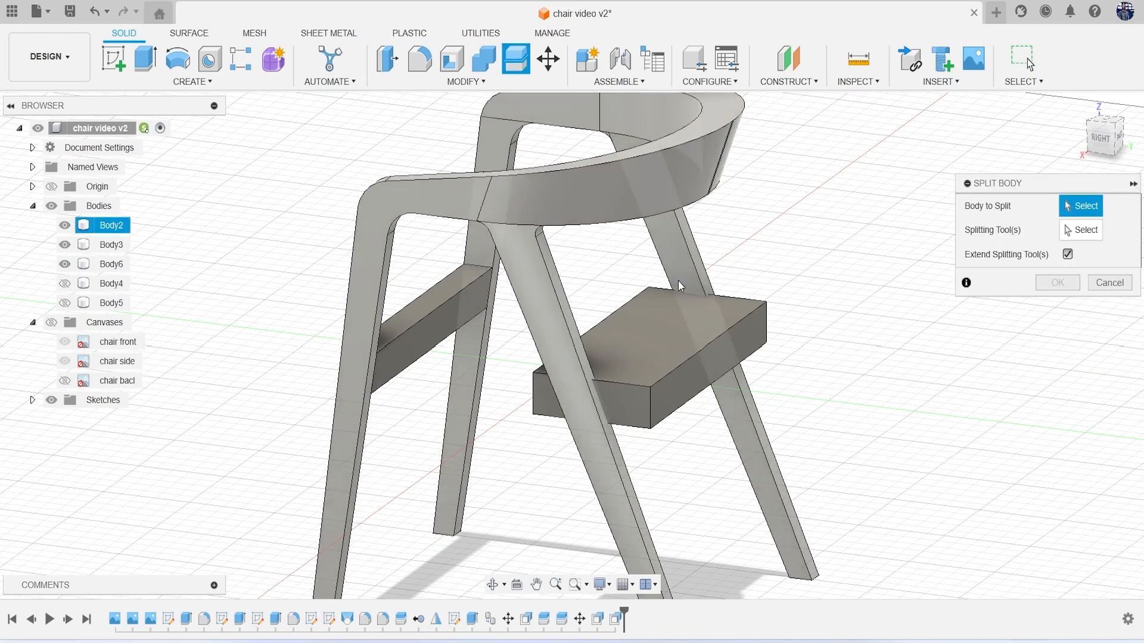
pyautogui.click(655, 362)
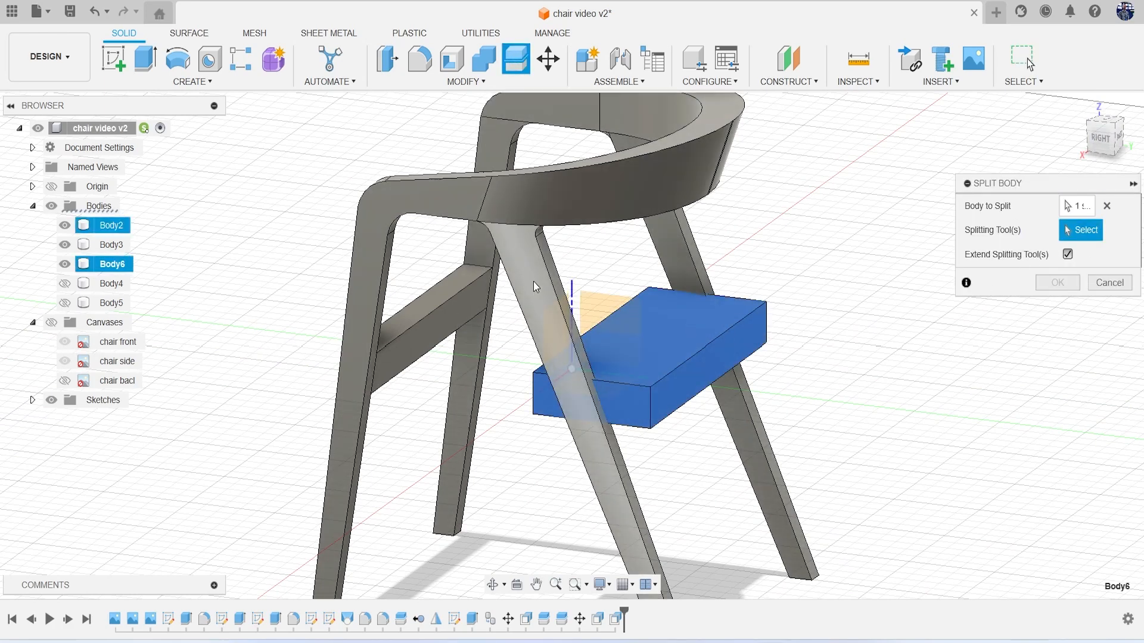
pyautogui.moveTo(642, 449); pyautogui.dragTo(612, 380, button='middle')
pyautogui.scroll(2, 643, 409)
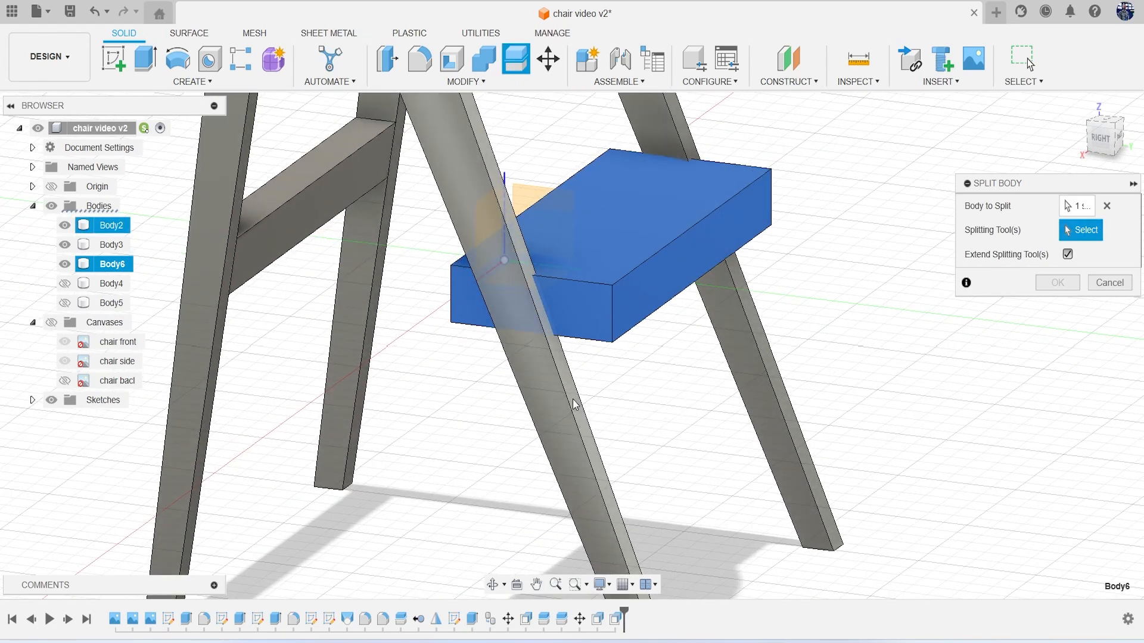
pyautogui.click(598, 429)
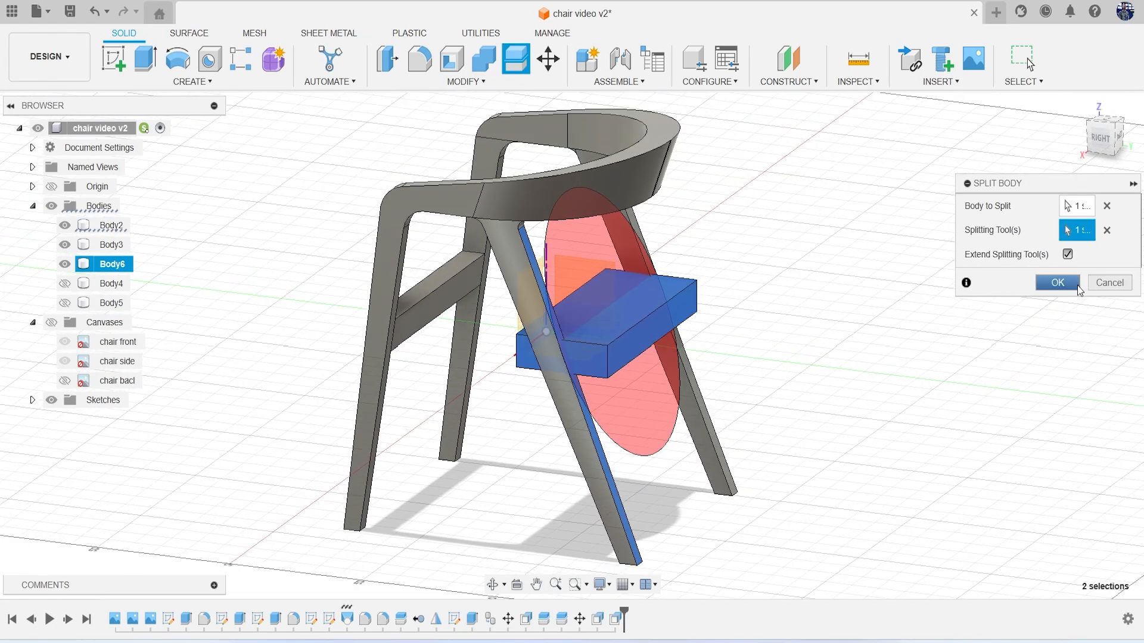
pyautogui.click(1057, 282)
pyautogui.click(69, 324)
# Split the back rail with the front face of the rear leg and hide the piece protruding in front of the legs
pyautogui.moveTo(1106, 145); pyautogui.dragTo(1131, 142)
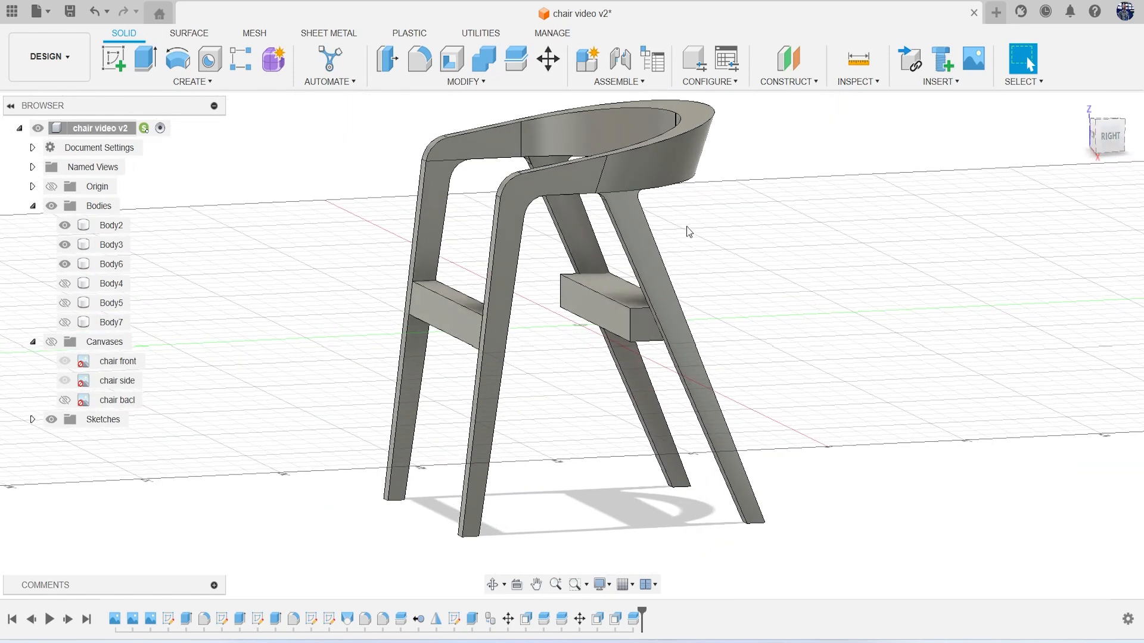
pyautogui.click(516, 64)
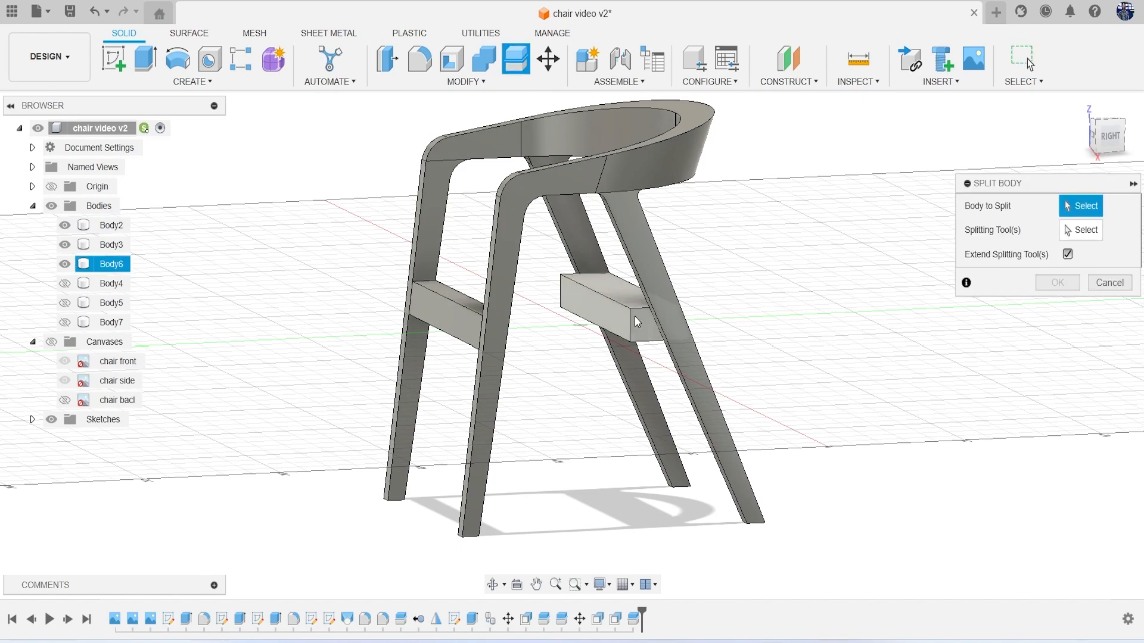
pyautogui.click(634, 317)
pyautogui.click(1073, 239)
pyautogui.scroll(5, 543, 257)
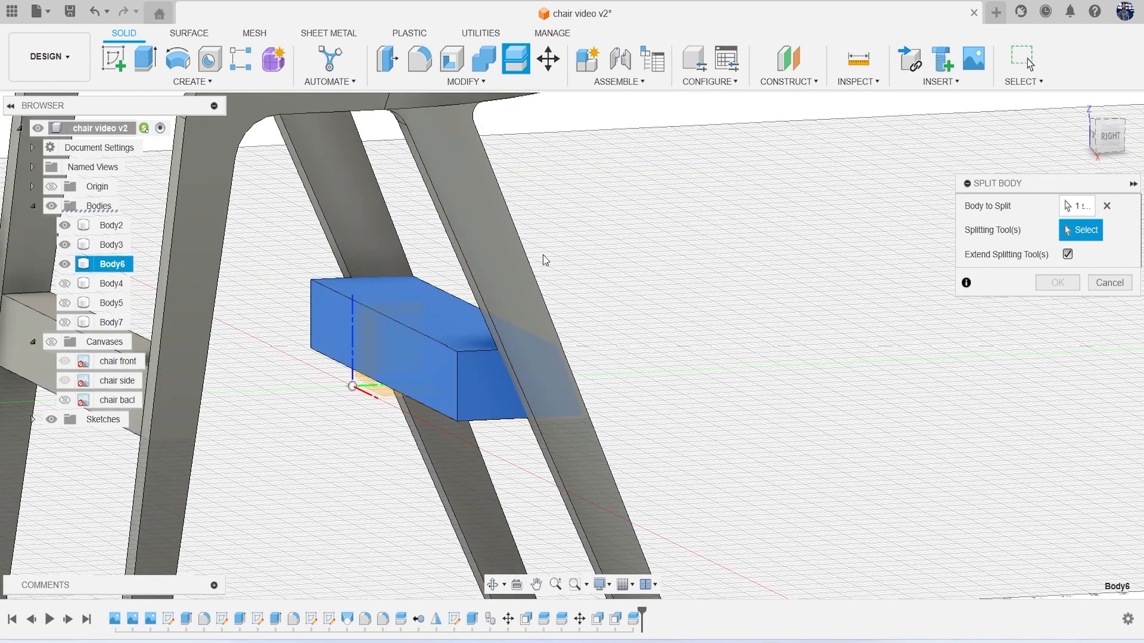
pyautogui.moveTo(1105, 148); pyautogui.dragTo(1125, 131)
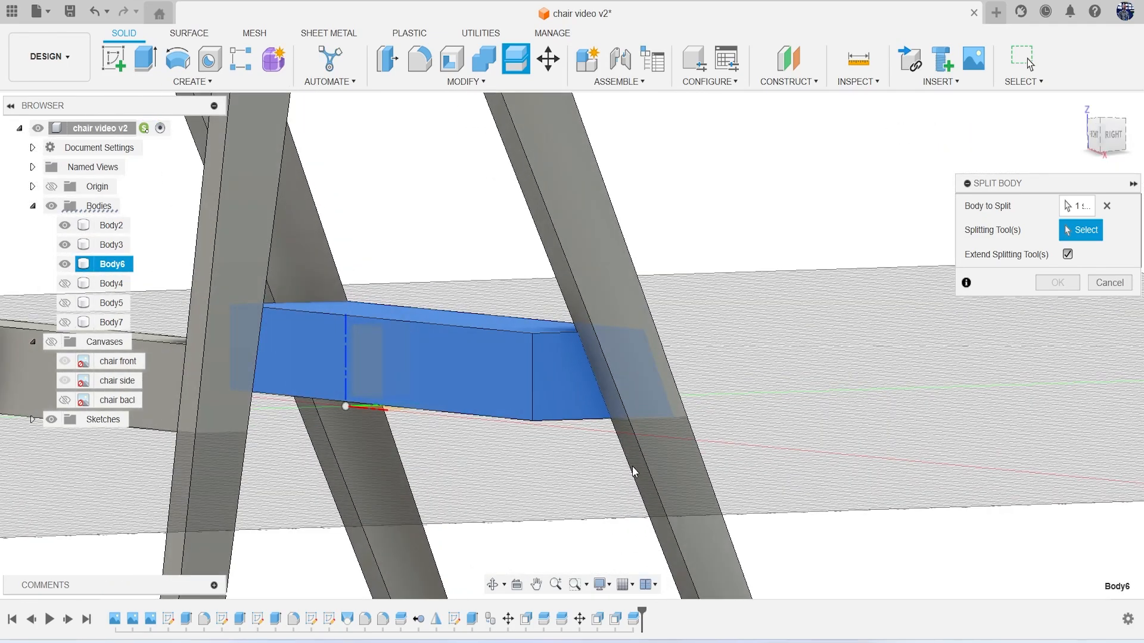
pyautogui.click(111, 225)
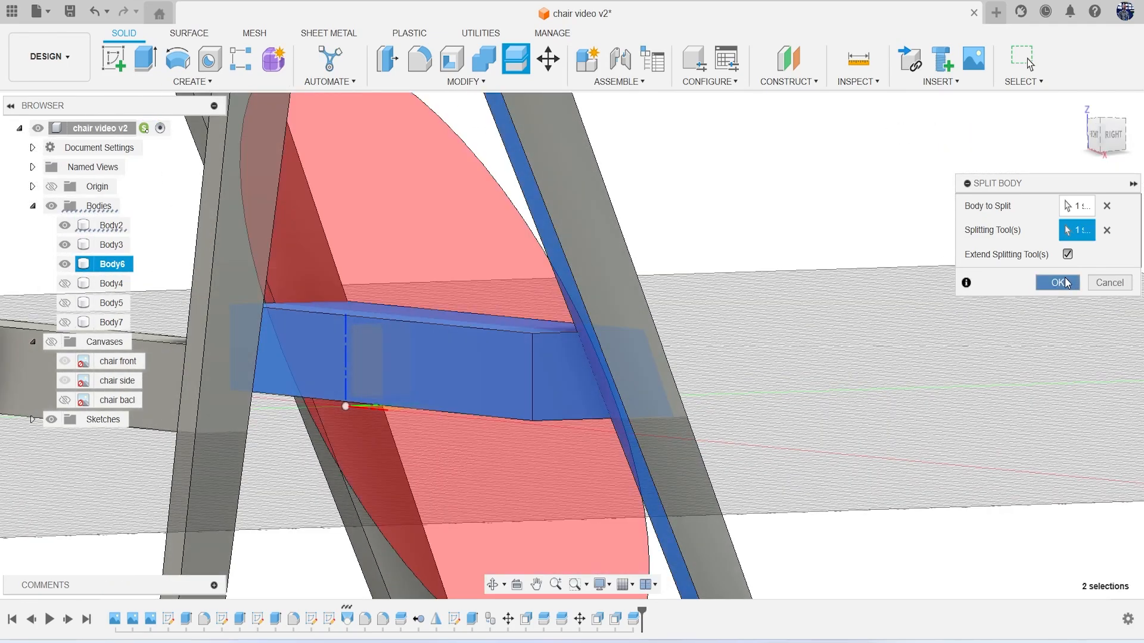
pyautogui.click(1065, 282)
pyautogui.click(66, 341)
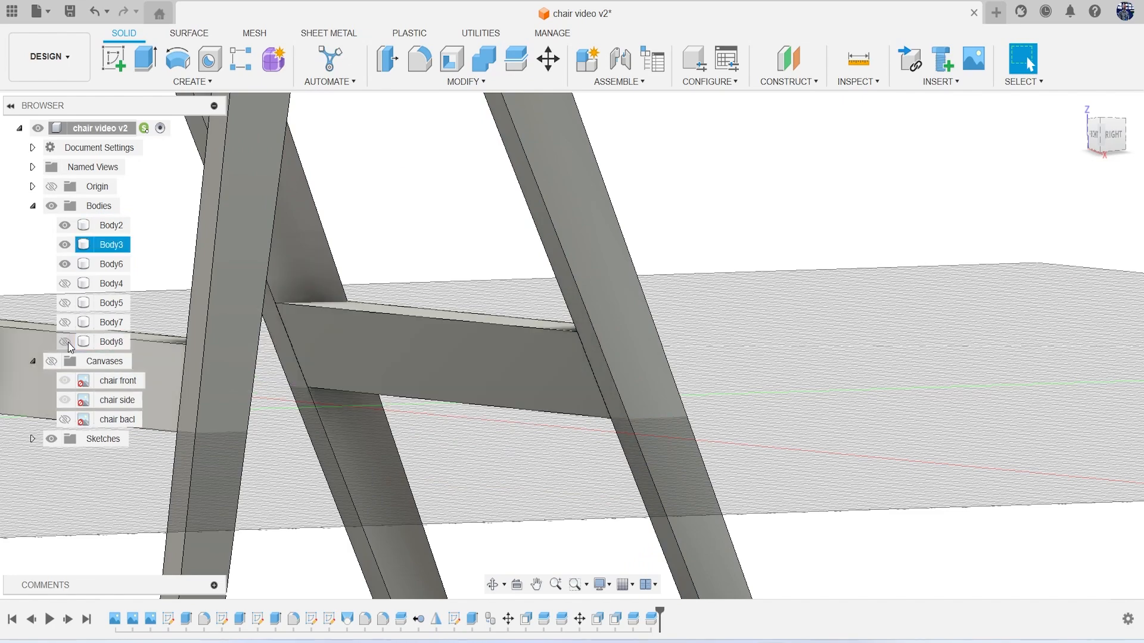
pyautogui.scroll(-2, 481, 373)
pyautogui.moveTo(1099, 143); pyautogui.dragTo(960, 167)
pyautogui.keyDown('shift'); pyautogui.moveTo(411, 263); pyautogui.dragTo(375, 266, button='middle'); pyautogui.keyUp('shift')
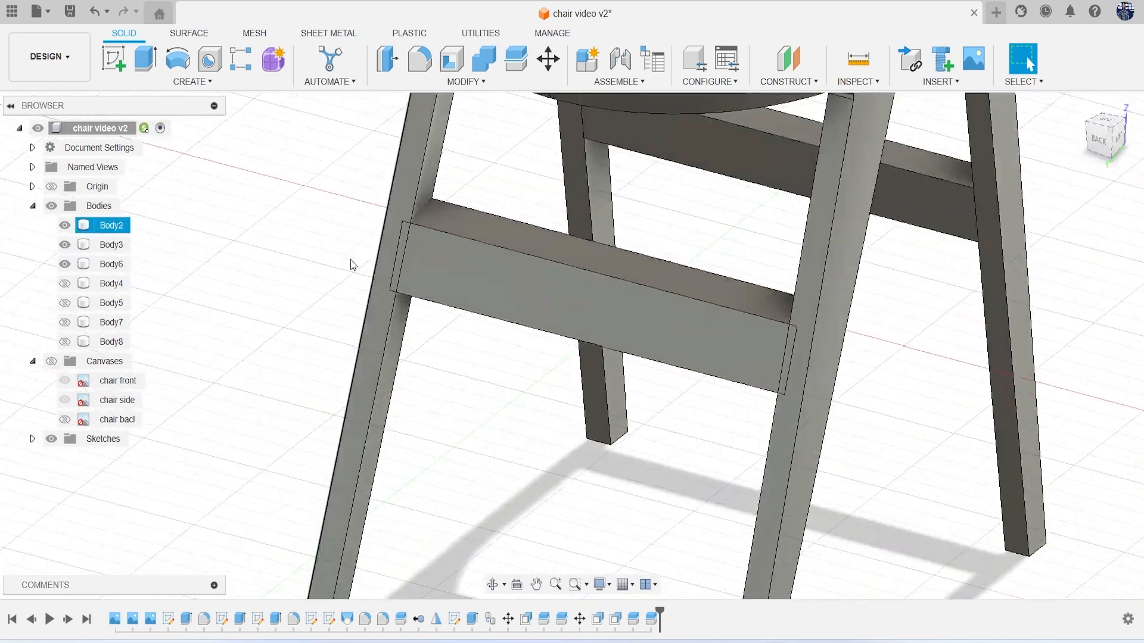
pyautogui.click(516, 60)
pyautogui.click(483, 276)
pyautogui.click(1084, 234)
pyautogui.scroll(1, 575, 194)
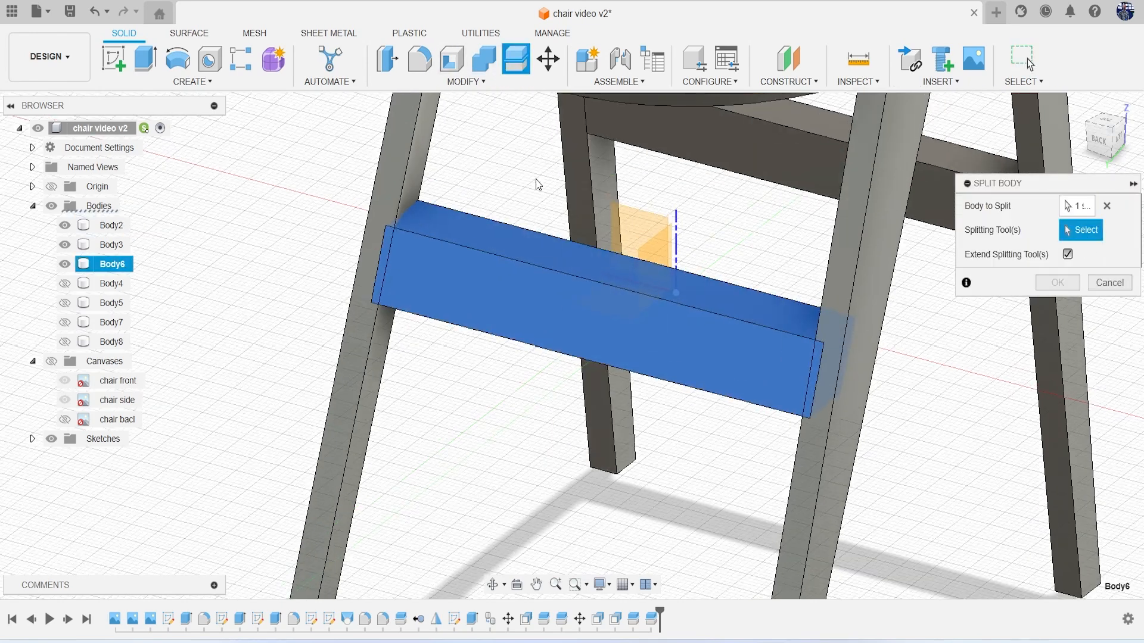
pyautogui.click(420, 172)
pyautogui.scroll(-4, 455, 236)
pyautogui.scroll(-3, 457, 241)
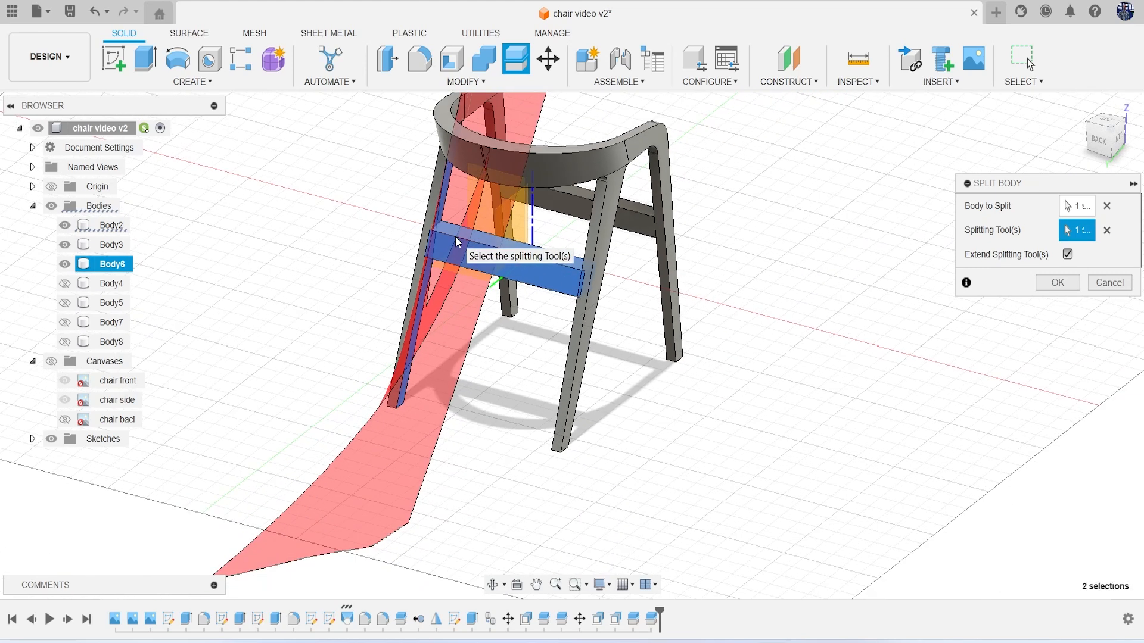
pyautogui.click(1107, 230)
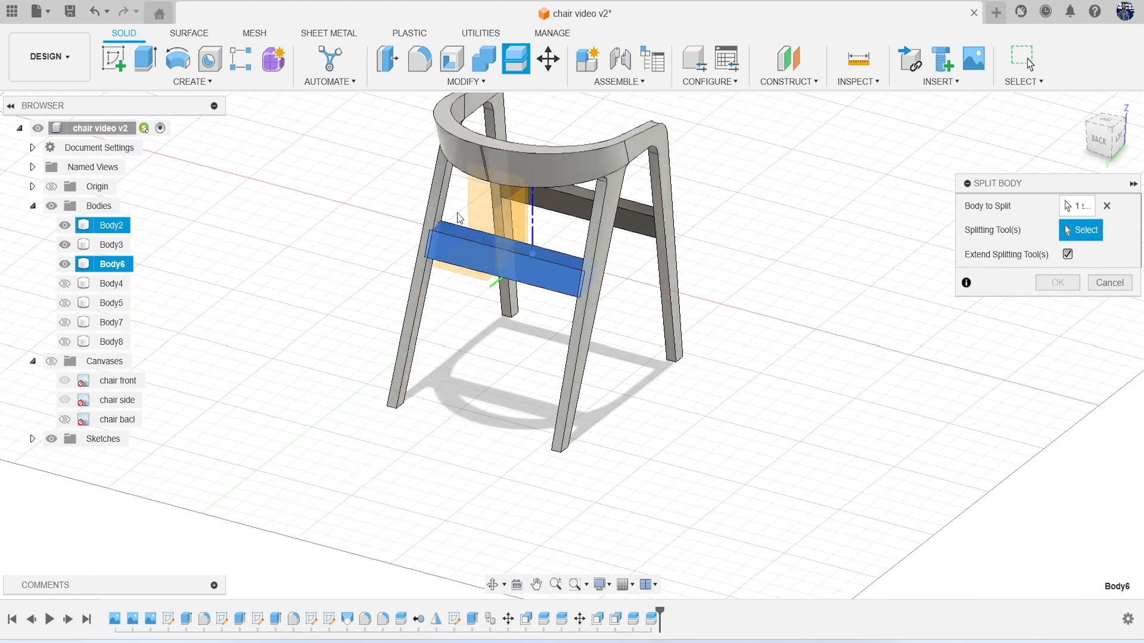
pyautogui.scroll(3, 455, 217)
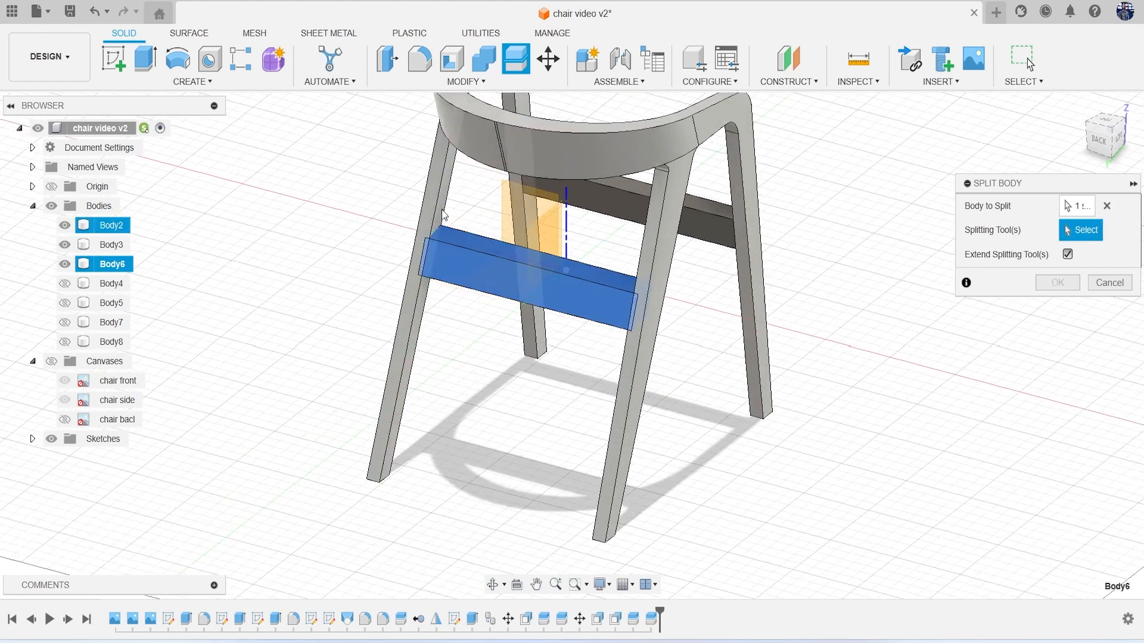
pyautogui.click(1067, 254)
pyautogui.scroll(4, 517, 216)
pyautogui.click(352, 230)
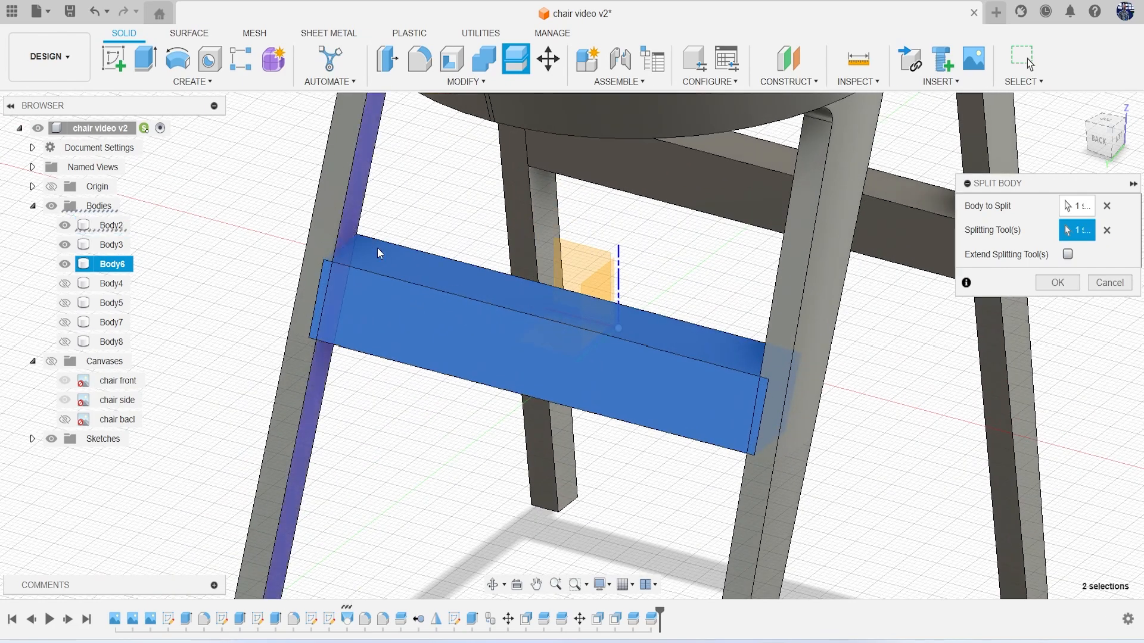
pyautogui.scroll(-2, 381, 254)
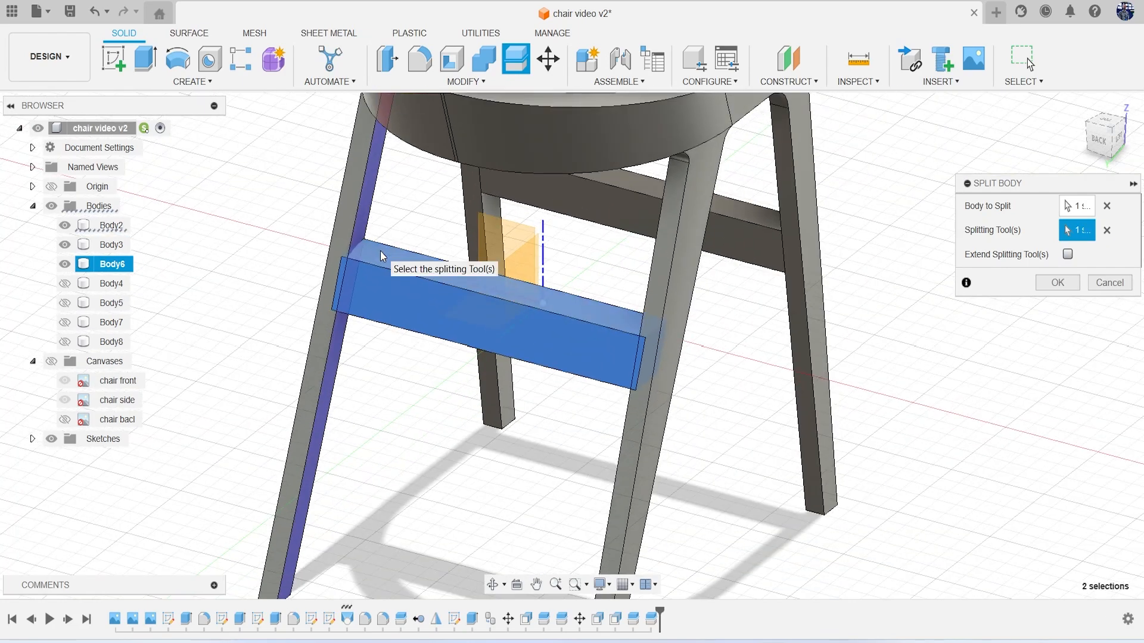
pyautogui.click(1067, 255)
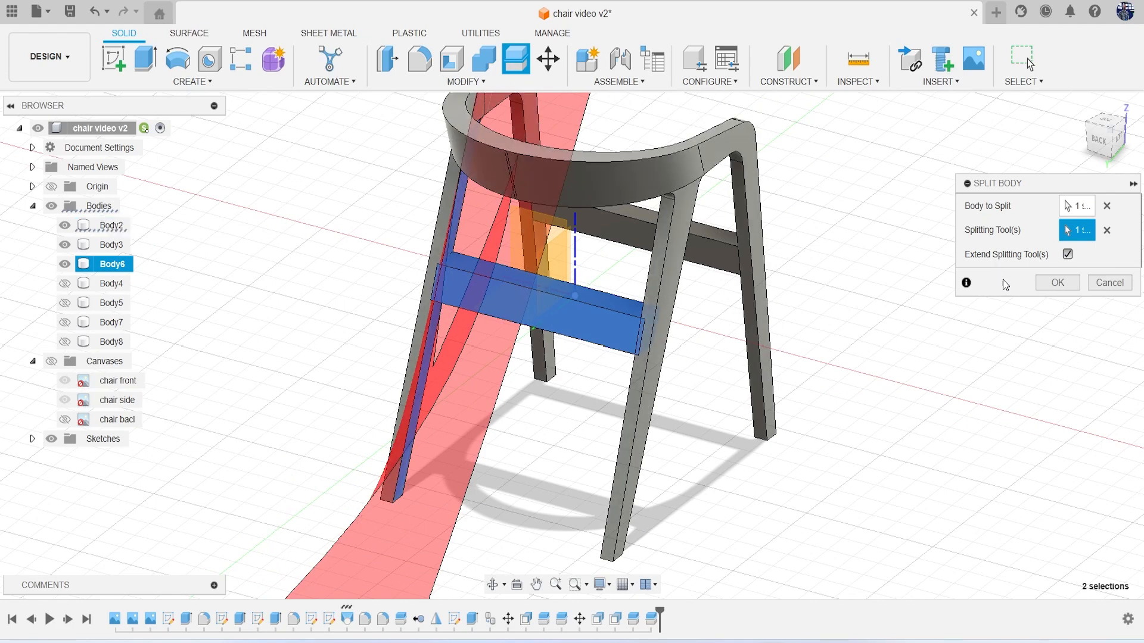
pyautogui.click(1110, 282)
# Temporarily hide the leg body to reach the back rail's end face, and offset that face outward by about 0.17 mm into the leg
pyautogui.scroll(3, 456, 281)
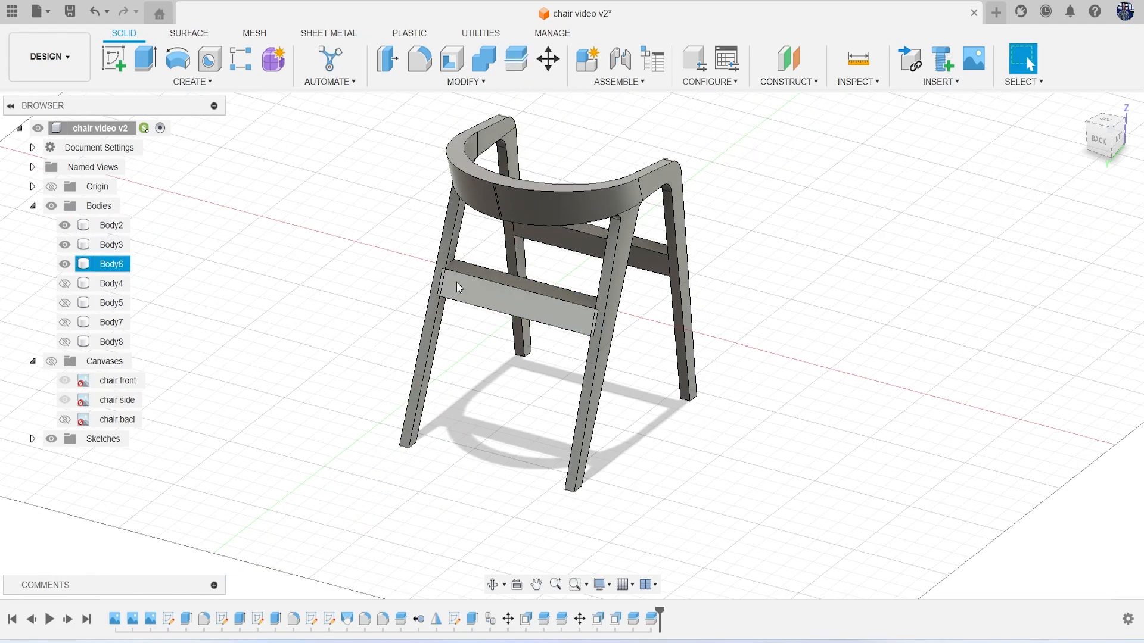
pyautogui.scroll(2, 457, 281)
pyautogui.scroll(3, 456, 282)
pyautogui.moveTo(1099, 150); pyautogui.dragTo(1132, 156)
pyautogui.click(66, 226)
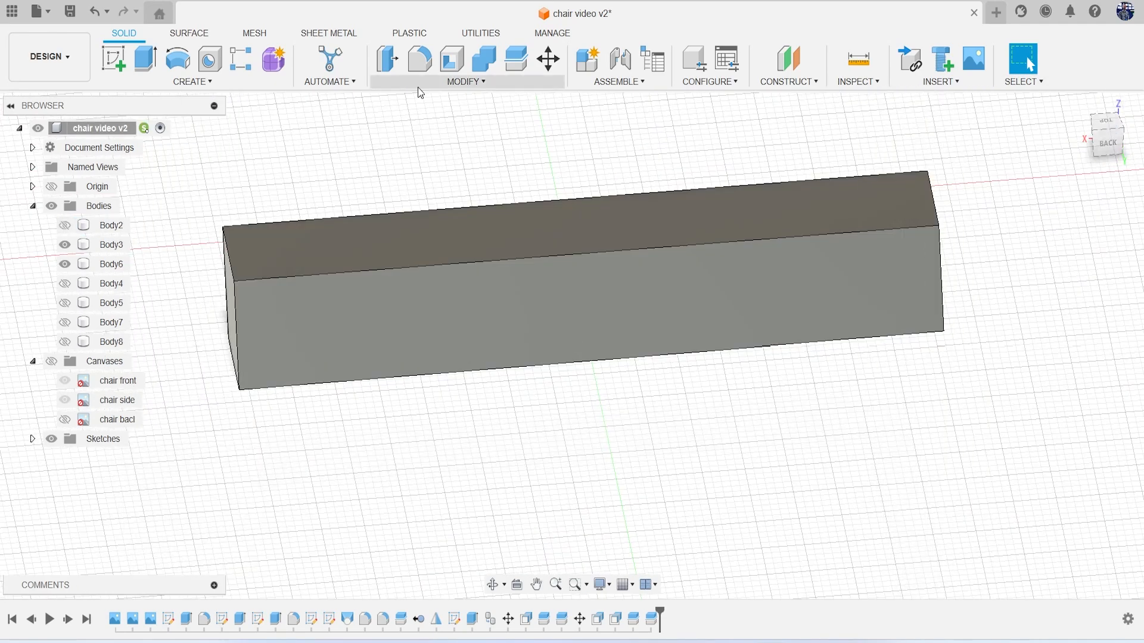
pyautogui.click(403, 67)
pyautogui.scroll(1, 233, 302)
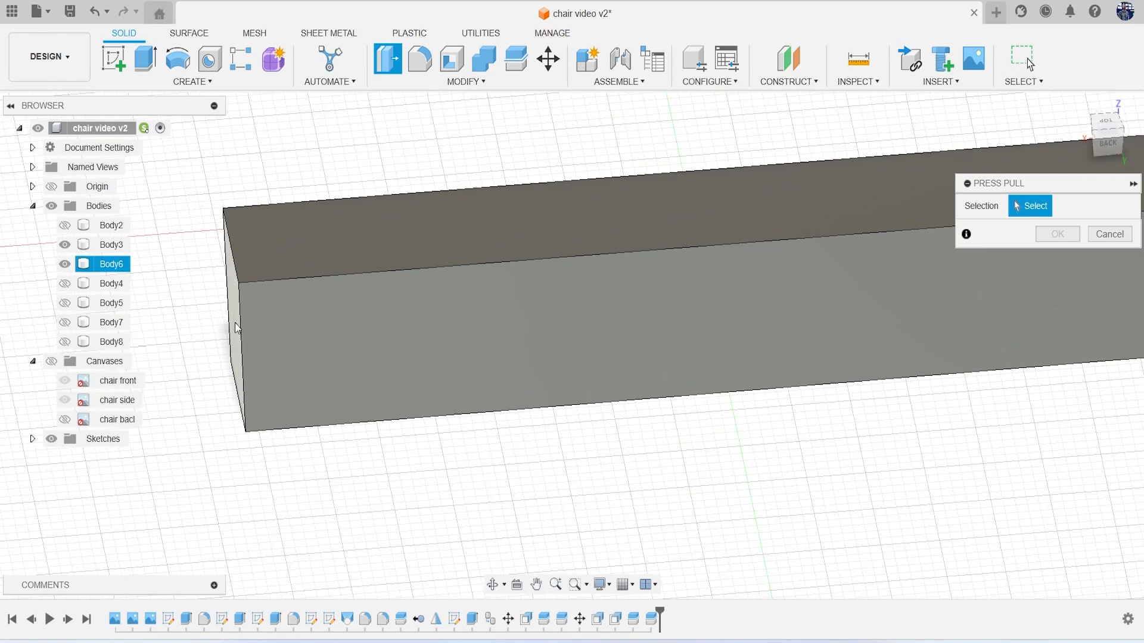
pyautogui.click(235, 323)
pyautogui.click(65, 225)
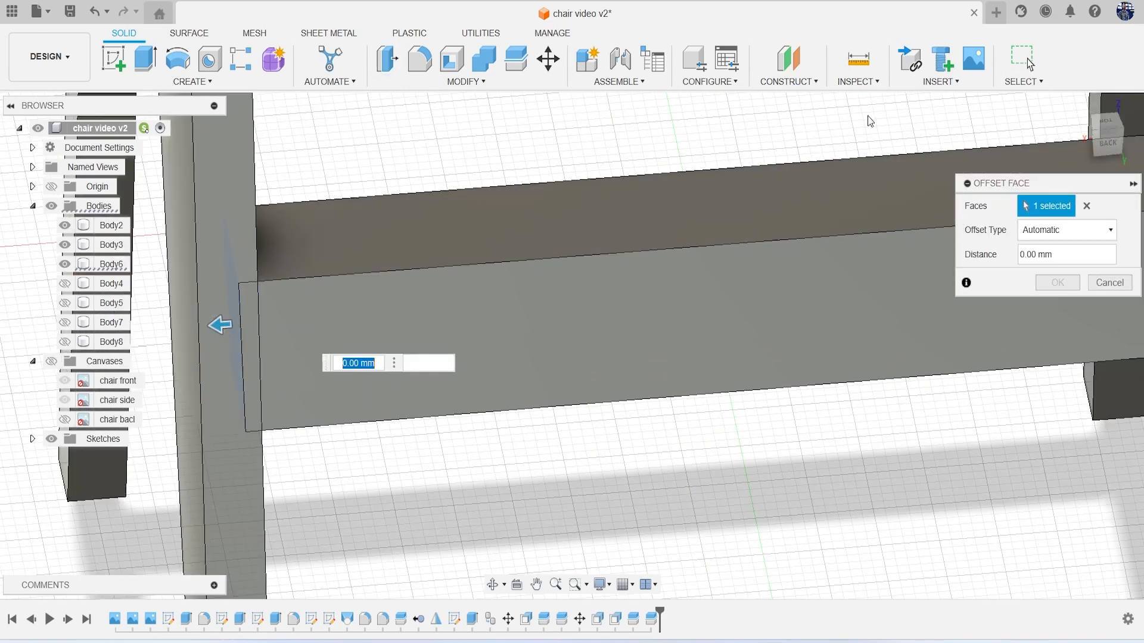
pyautogui.moveTo(220, 325)
pyautogui.mouseDown()
pyautogui.moveTo(242, 335)
pyautogui.moveTo(219, 344)
pyautogui.mouseUp()
pyautogui.scroll(-5, 246, 343)
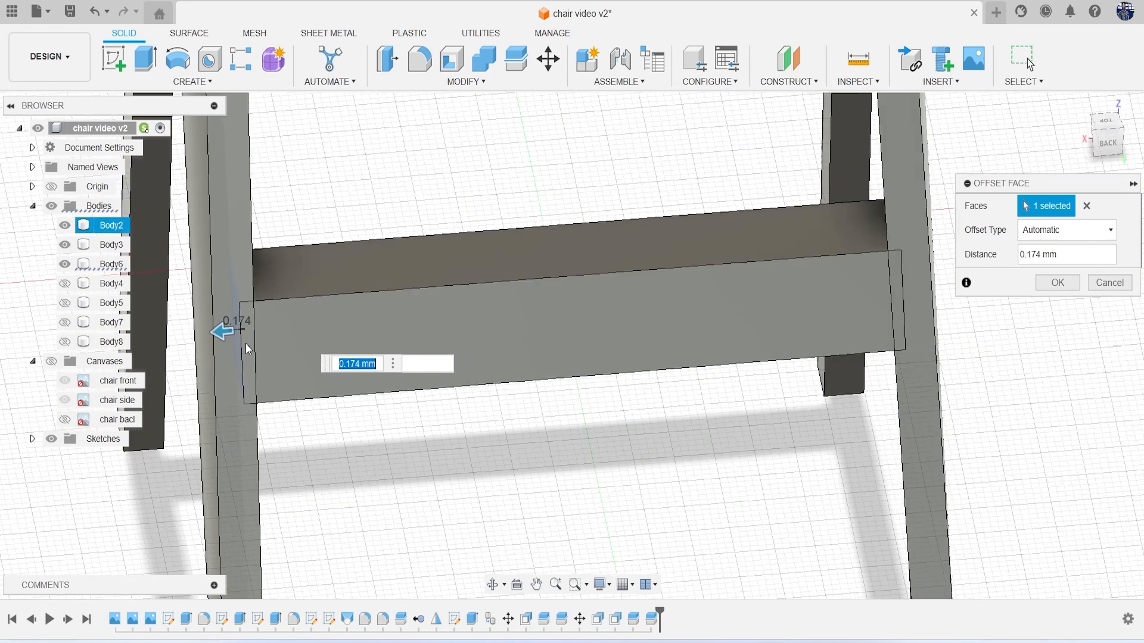
pyautogui.click(1057, 284)
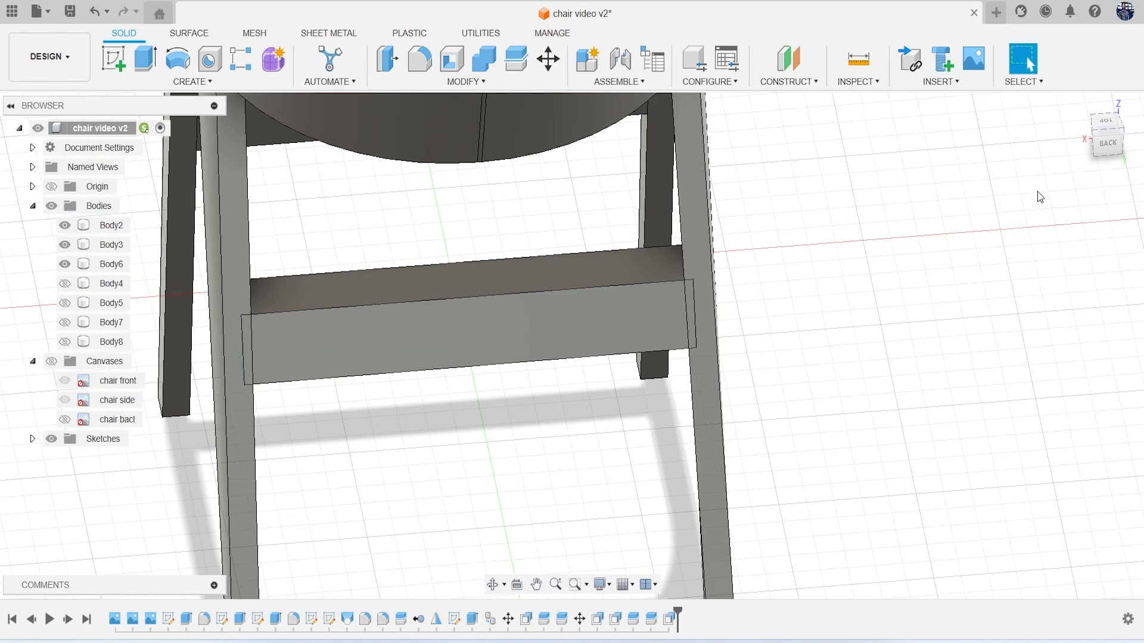
# Start a sketch on the back rail's rear face and draw a line across the rail's height along one rear leg's inner edge
pyautogui.keyDown('shift'); pyautogui.moveTo(1096, 137); pyautogui.dragTo(1074, 135, button='middle'); pyautogui.keyUp('shift')
pyautogui.moveTo(601, 307); pyautogui.dragTo(705, 276, button='middle')
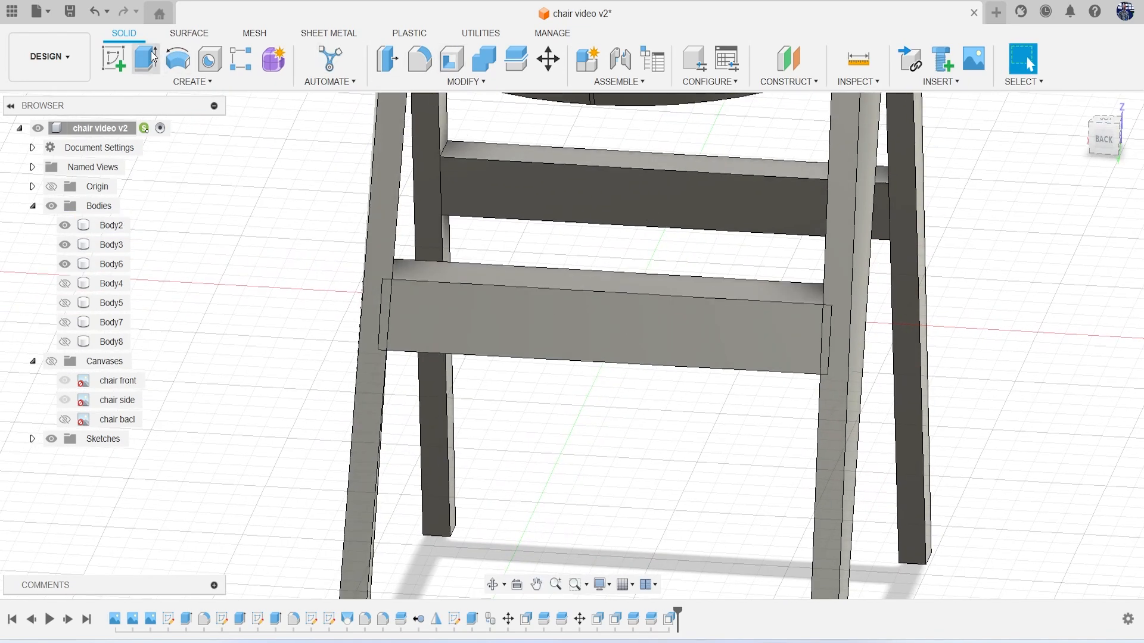
pyautogui.click(114, 60)
pyautogui.click(596, 322)
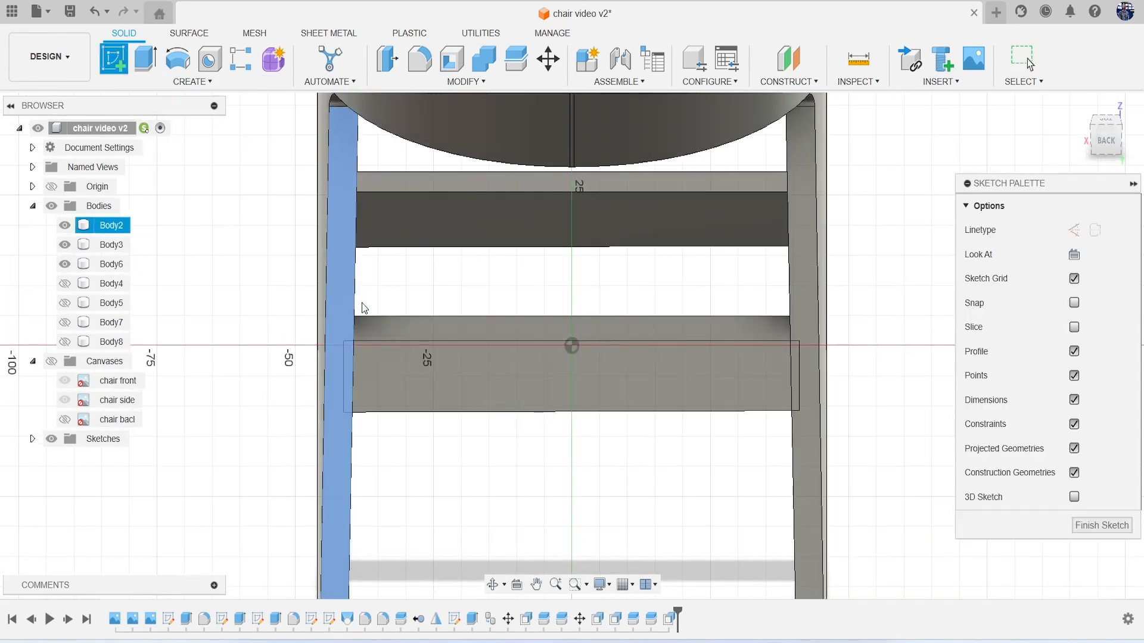
pyautogui.press('l')
pyautogui.scroll(5, 337, 311)
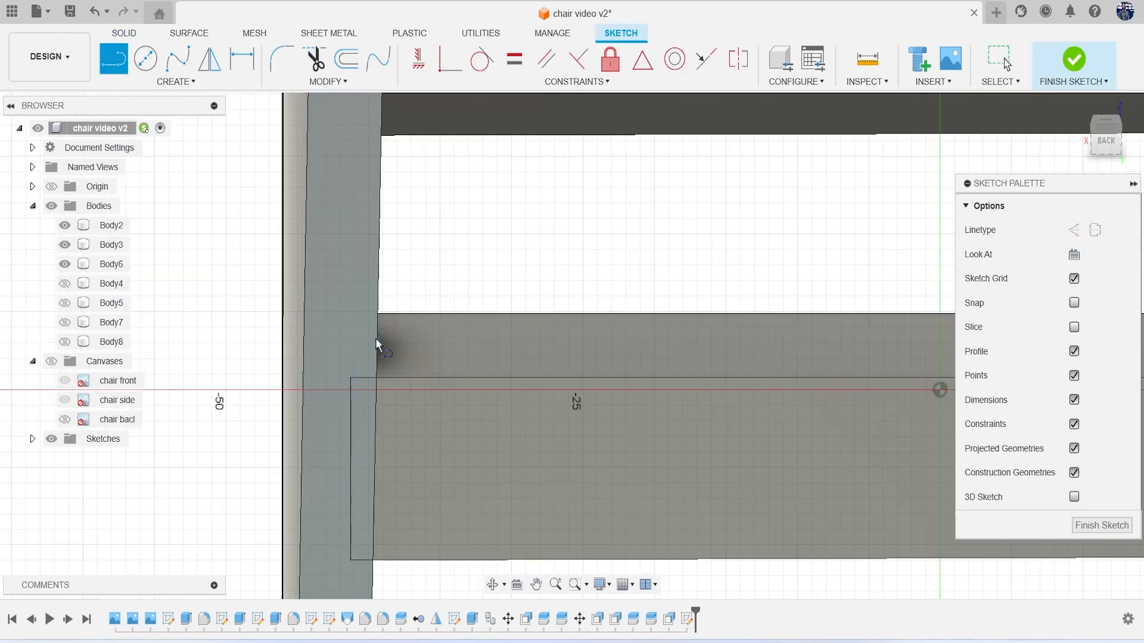
pyautogui.moveTo(391, 428); pyautogui.dragTo(386, 298, button='middle')
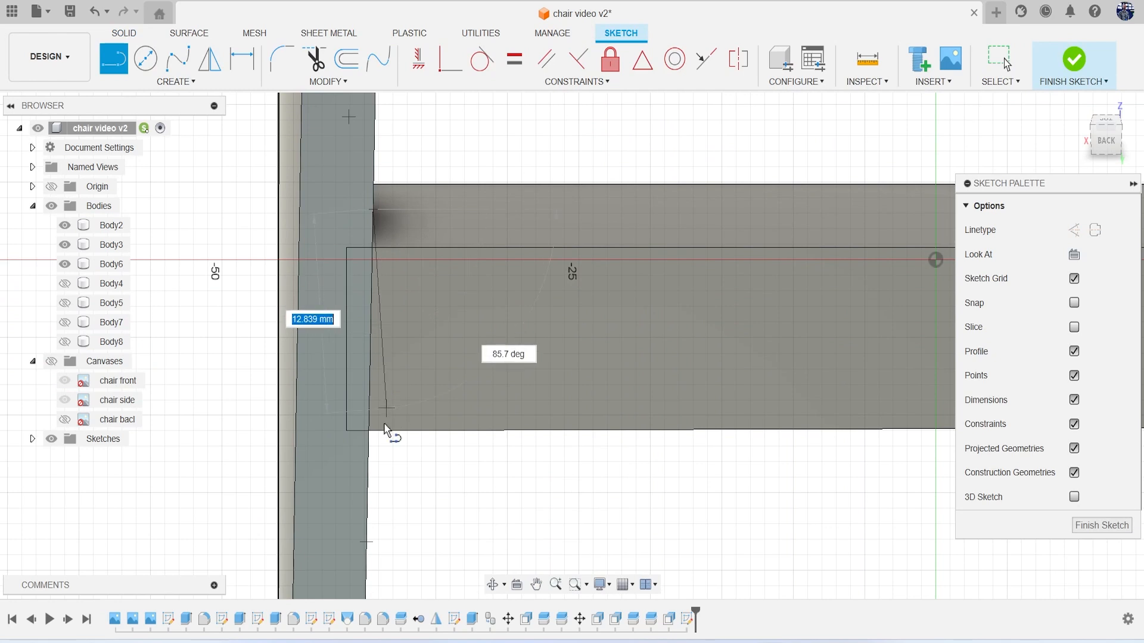
pyautogui.doubleClick(369, 452)
pyautogui.press('Escape')
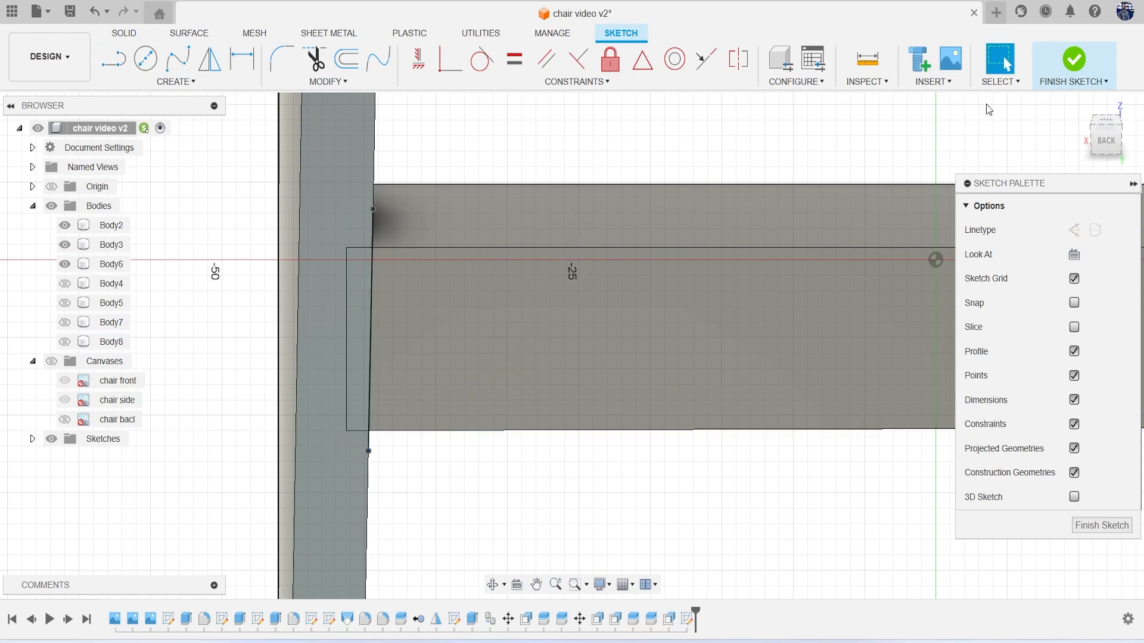
# Draw a matching line along the other rear leg's inner edge across the rail's height and finish the sketch
pyautogui.scroll(-4, 723, 258)
pyautogui.moveTo(723, 258); pyautogui.dragTo(369, 294, button='middle')
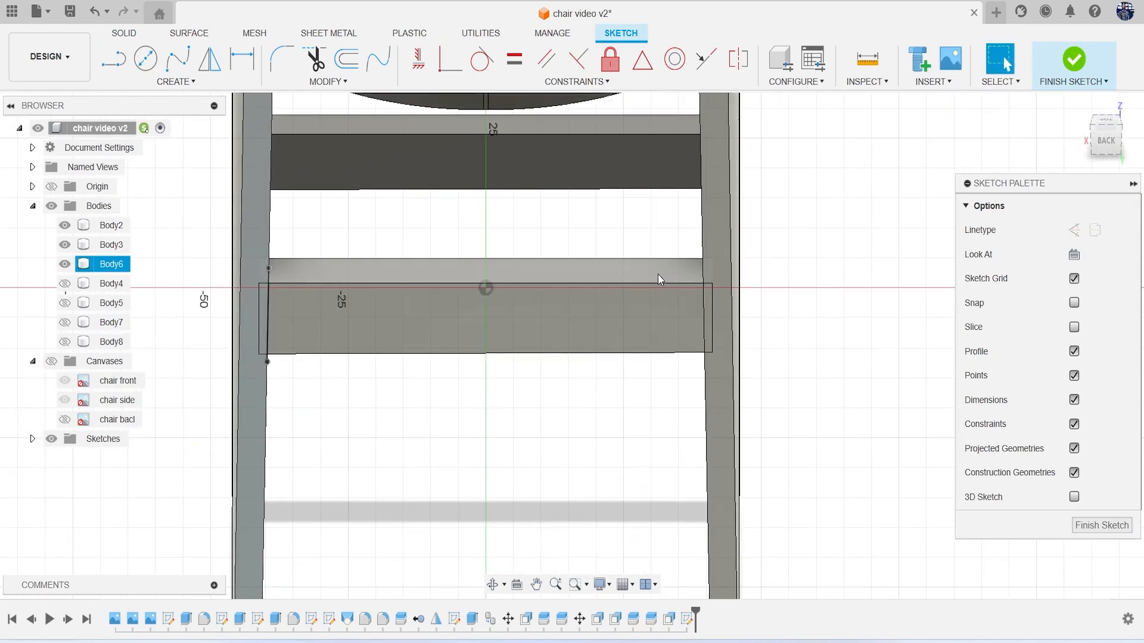
pyautogui.scroll(1, 659, 274)
pyautogui.scroll(2, 739, 241)
pyautogui.press('l')
pyautogui.click(703, 275)
pyautogui.press('Escape')
pyautogui.click(1077, 62)
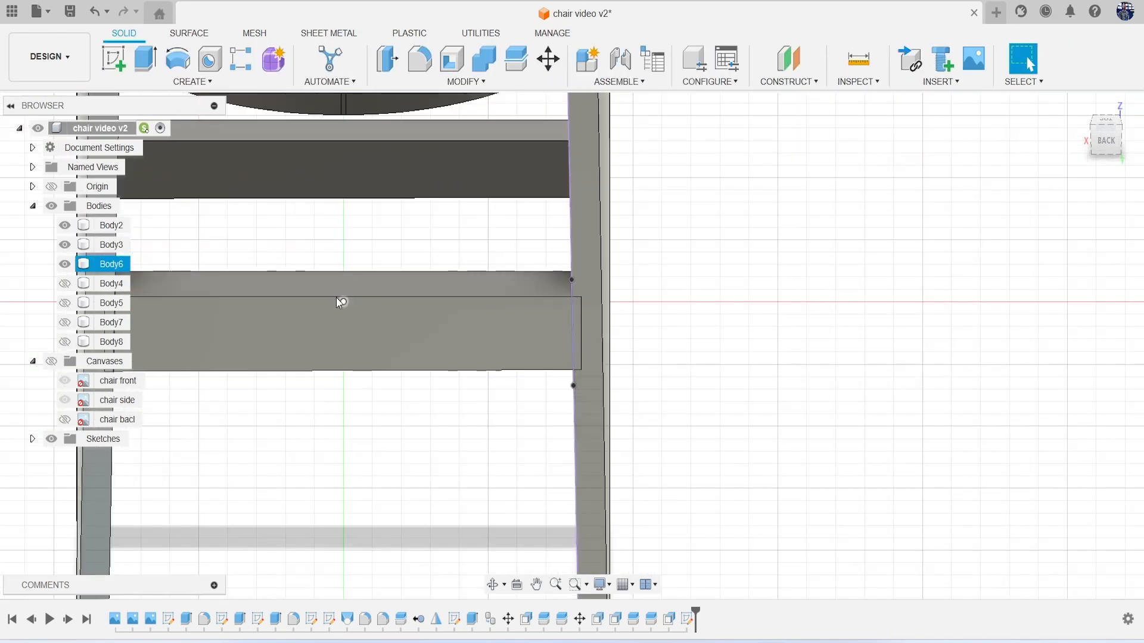
# Split the back rail with the sketch line along the first rear leg's inner edge and toggle the visibility of the cut-off end piece
pyautogui.click(516, 60)
pyautogui.click(467, 304)
pyautogui.scroll(5, 419, 263)
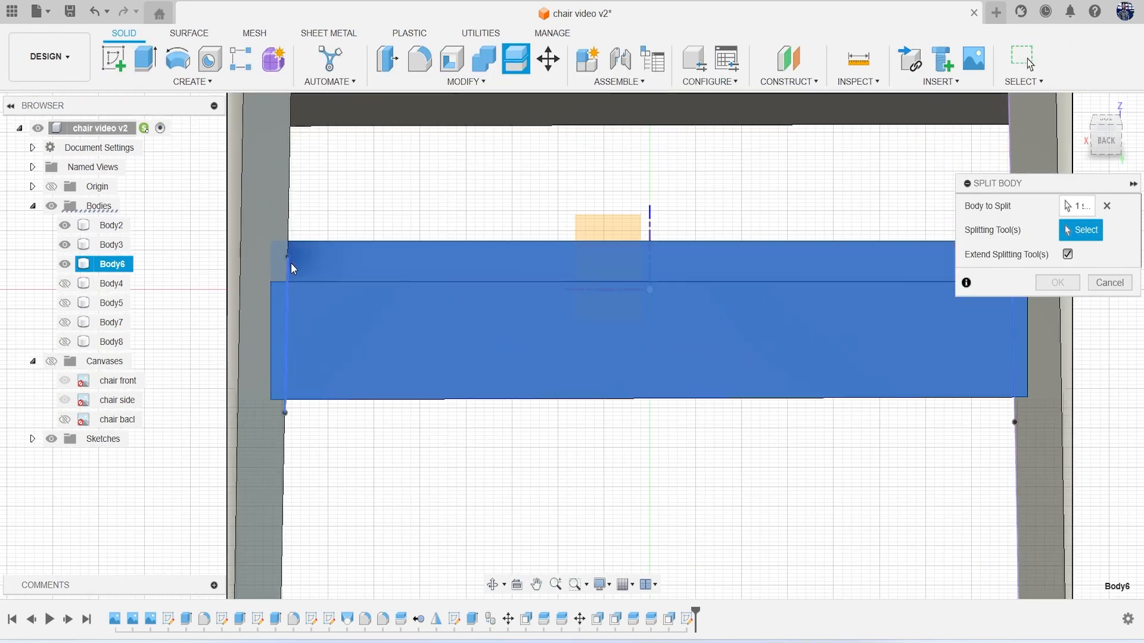
pyautogui.click(287, 266)
pyautogui.scroll(-3, 473, 271)
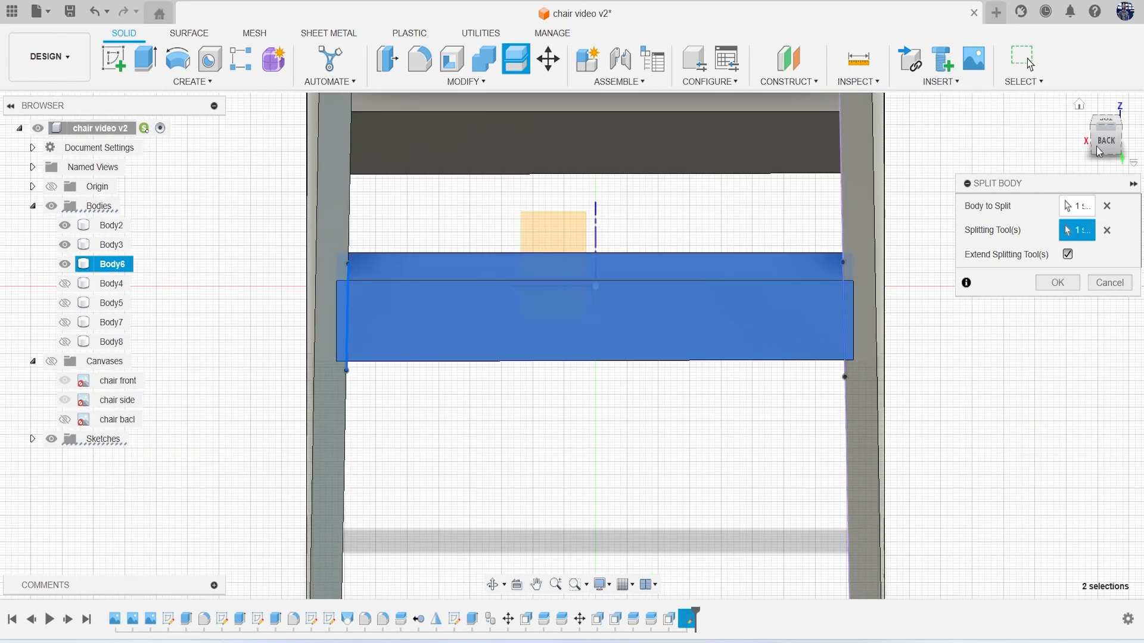
pyautogui.moveTo(1109, 140); pyautogui.dragTo(1097, 149)
pyautogui.click(1058, 283)
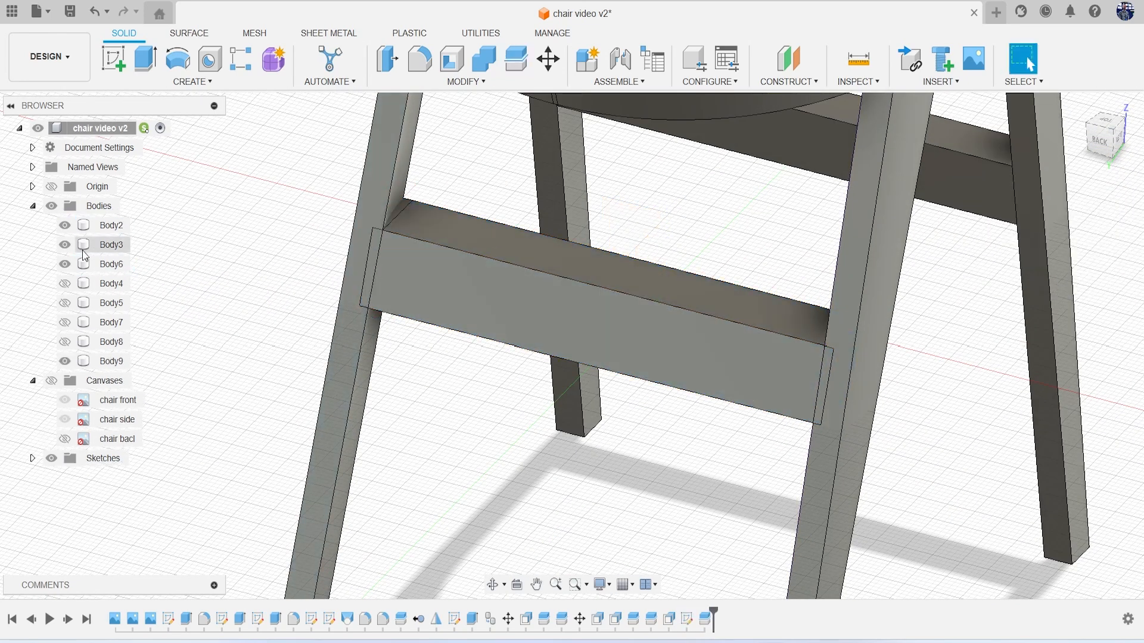
pyautogui.click(66, 361)
# Roll the timeline back to just before the last split of the back rail, right after the trim-line sketch
pyautogui.moveTo(1106, 140); pyautogui.dragTo(1025, 122)
pyautogui.moveTo(572, 346)
pyautogui.keyDown('shift'); pyautogui.mouseDown(button='middle')
pyautogui.moveTo(500, 395)
pyautogui.moveTo(514, 398)
pyautogui.moveTo(497, 395)
pyautogui.moveTo(539, 387)
pyautogui.moveTo(596, 417)
pyautogui.mouseUp(button='middle'); pyautogui.keyUp('shift')
pyautogui.moveTo(713, 612); pyautogui.dragTo(690, 620)
pyautogui.moveTo(1099, 156); pyautogui.dragTo(1138, 135)
pyautogui.keyDown('shift'); pyautogui.moveTo(387, 405); pyautogui.dragTo(409, 406, button='middle'); pyautogui.keyUp('shift')
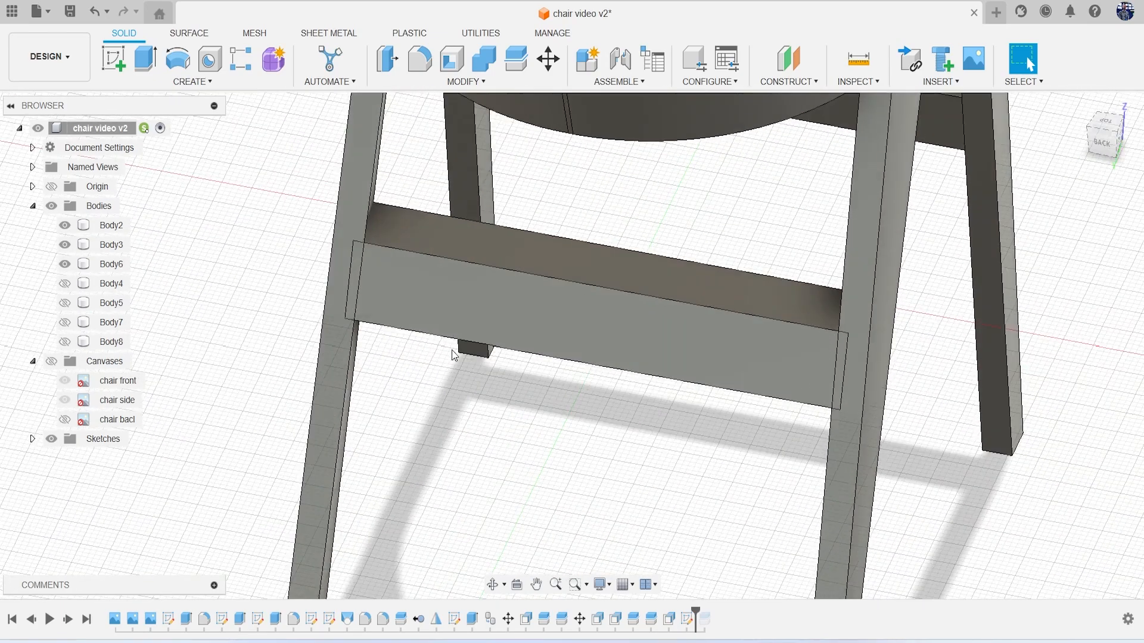
# Cut the back rail with the chair frame using Combine, keeping the frame as the tool body
pyautogui.click(488, 62)
pyautogui.click(543, 310)
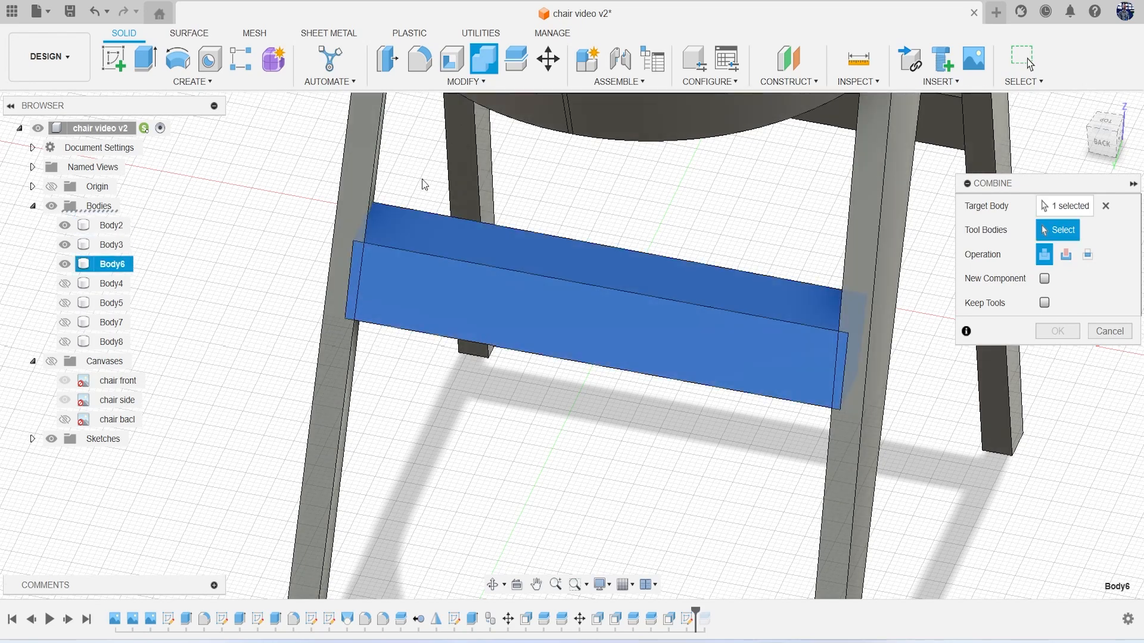
pyautogui.click(368, 188)
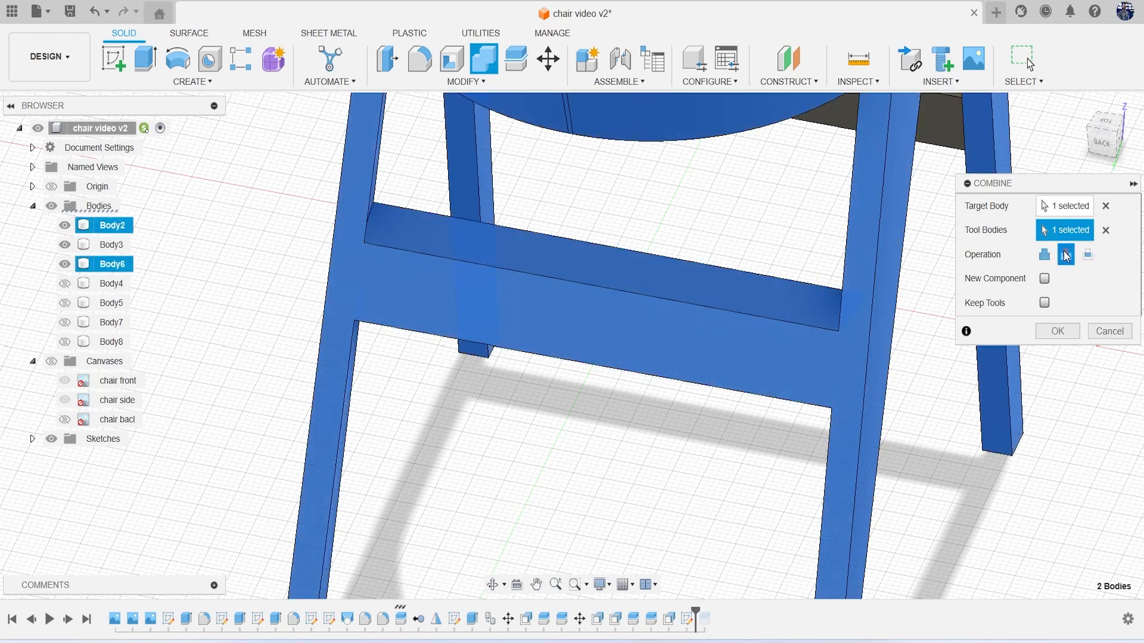
pyautogui.click(1065, 255)
pyautogui.click(1044, 302)
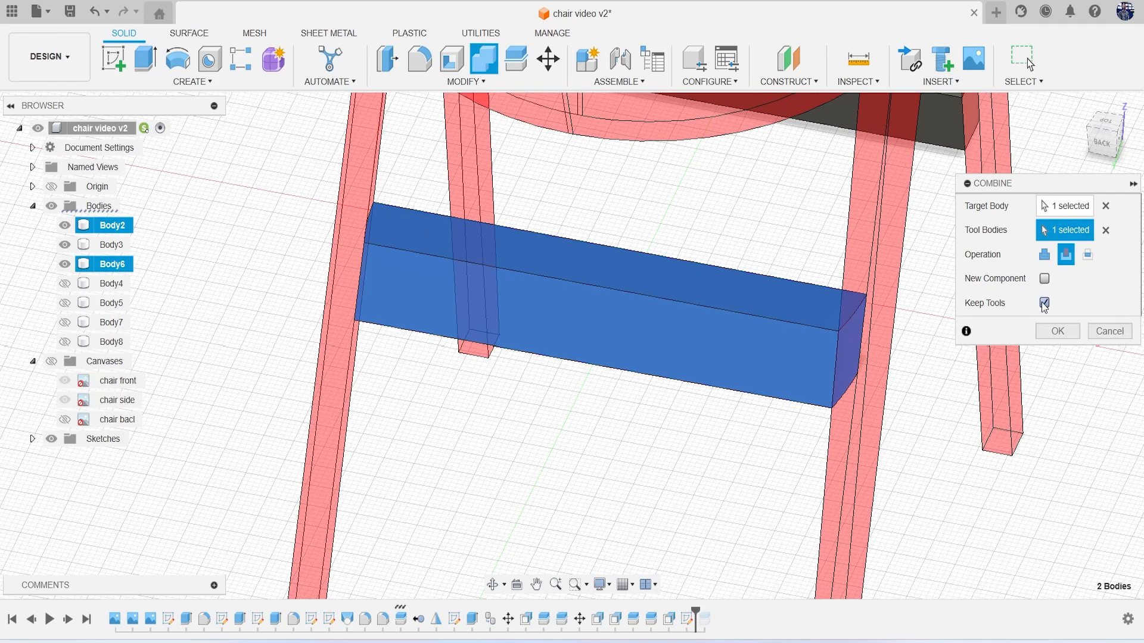
pyautogui.click(1058, 332)
pyautogui.moveTo(1094, 141)
pyautogui.mouseDown()
pyautogui.moveTo(911, 124)
pyautogui.moveTo(837, 132)
pyautogui.moveTo(789, 116)
pyautogui.moveTo(735, 134)
pyautogui.moveTo(697, 119)
pyautogui.moveTo(792, 197)
pyautogui.moveTo(891, 316)
pyautogui.mouseUp()
pyautogui.scroll(-5, 891, 318)
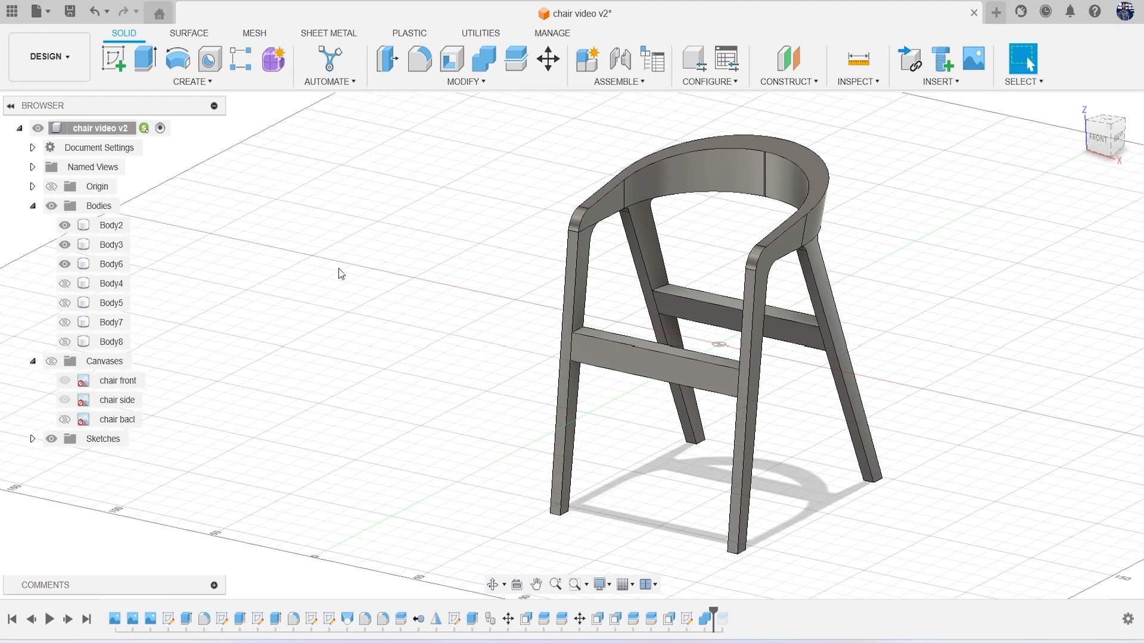
# Remove the four hidden leftover rail pieces, Body4, Body5, Body7 and Body8
pyautogui.click(65, 283)
pyautogui.click(66, 284)
pyautogui.click(110, 283)
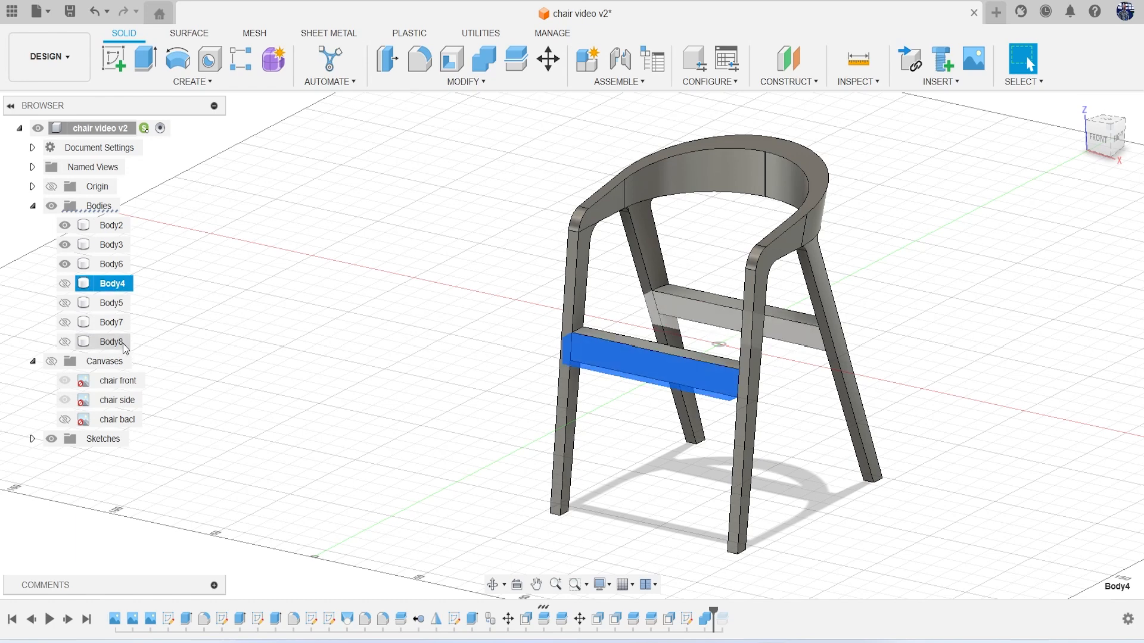
pyautogui.keyDown('shift'); pyautogui.click(112, 342); pyautogui.keyUp('shift')
pyautogui.rightClick(121, 348)
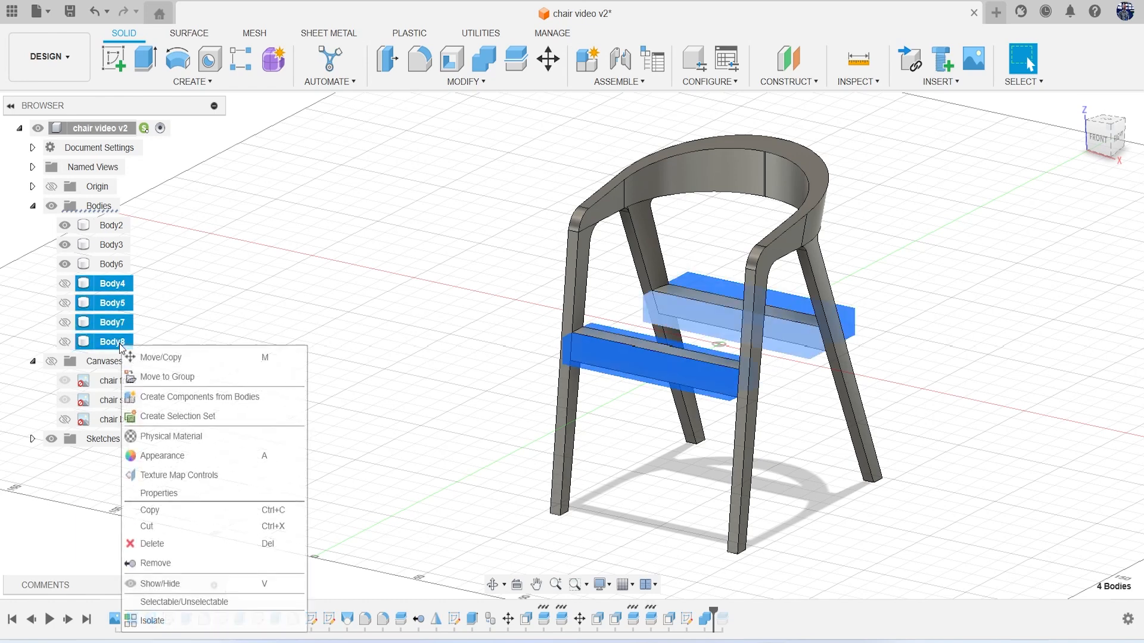
pyautogui.click(209, 570)
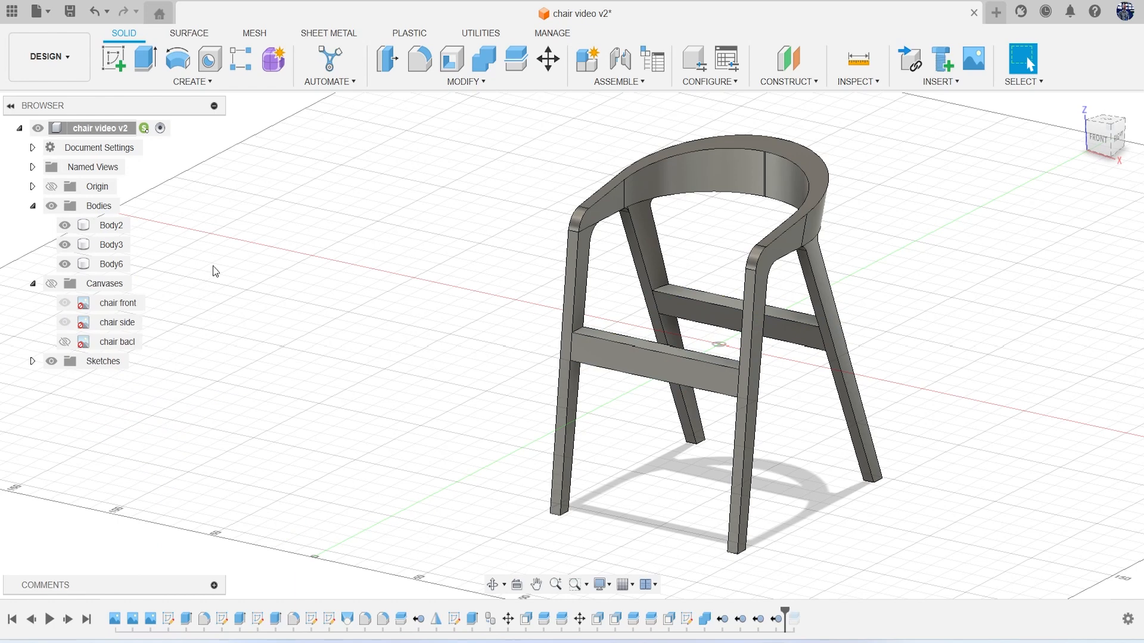
# Check the seat on the reference canvases, start a sketch on the front rail's top face, and hide the chair frame body
pyautogui.moveTo(1098, 139)
pyautogui.mouseDown()
pyautogui.moveTo(1126, 141)
pyautogui.moveTo(1088, 128)
pyautogui.moveTo(1105, 135)
pyautogui.mouseUp()
pyautogui.click(53, 284)
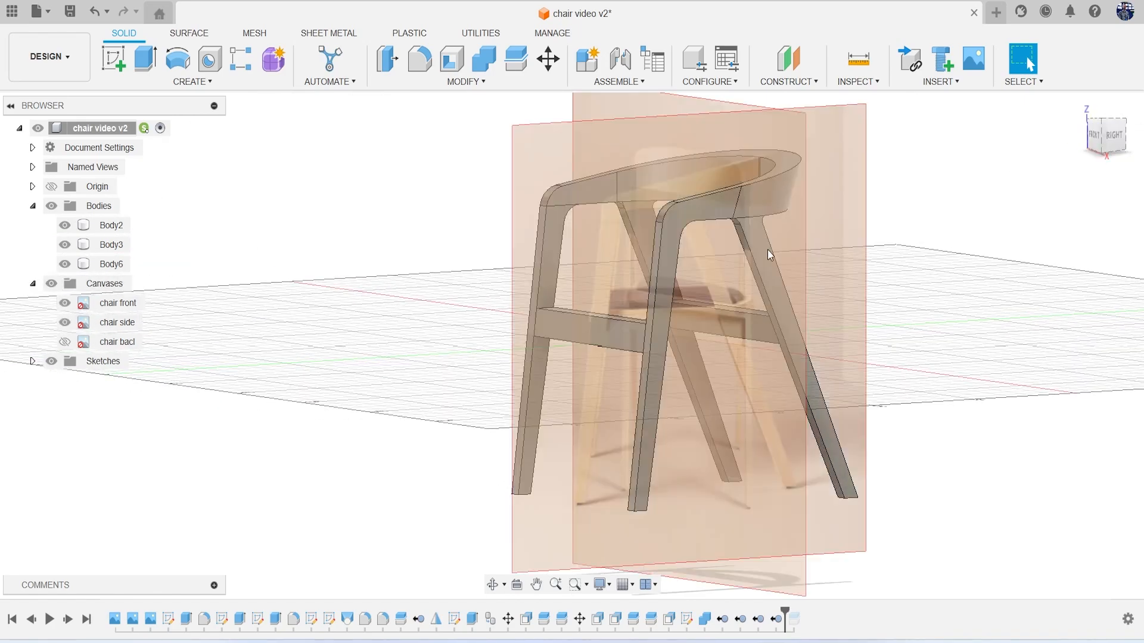
pyautogui.click(1095, 140)
pyautogui.moveTo(1094, 140); pyautogui.dragTo(1088, 169)
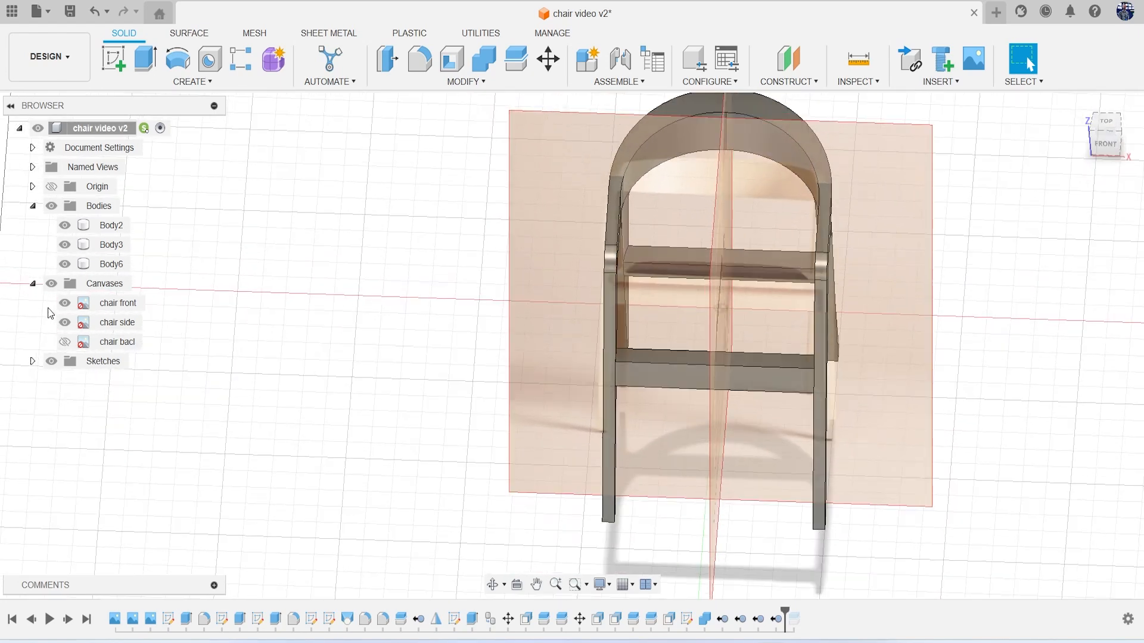
pyautogui.click(52, 284)
pyautogui.click(122, 67)
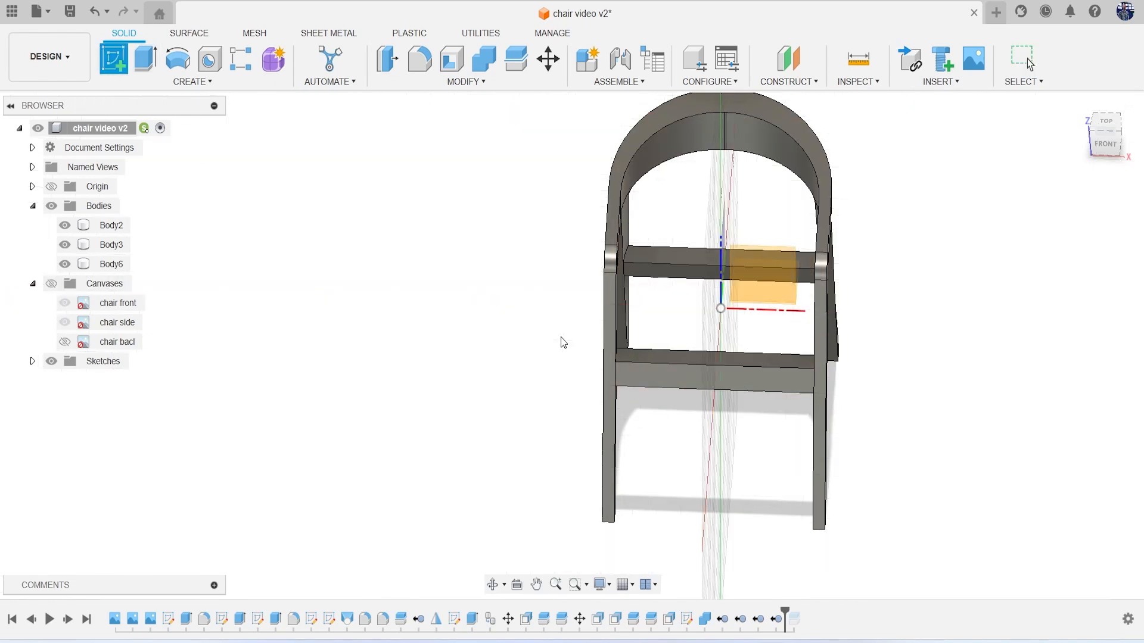
pyautogui.click(651, 356)
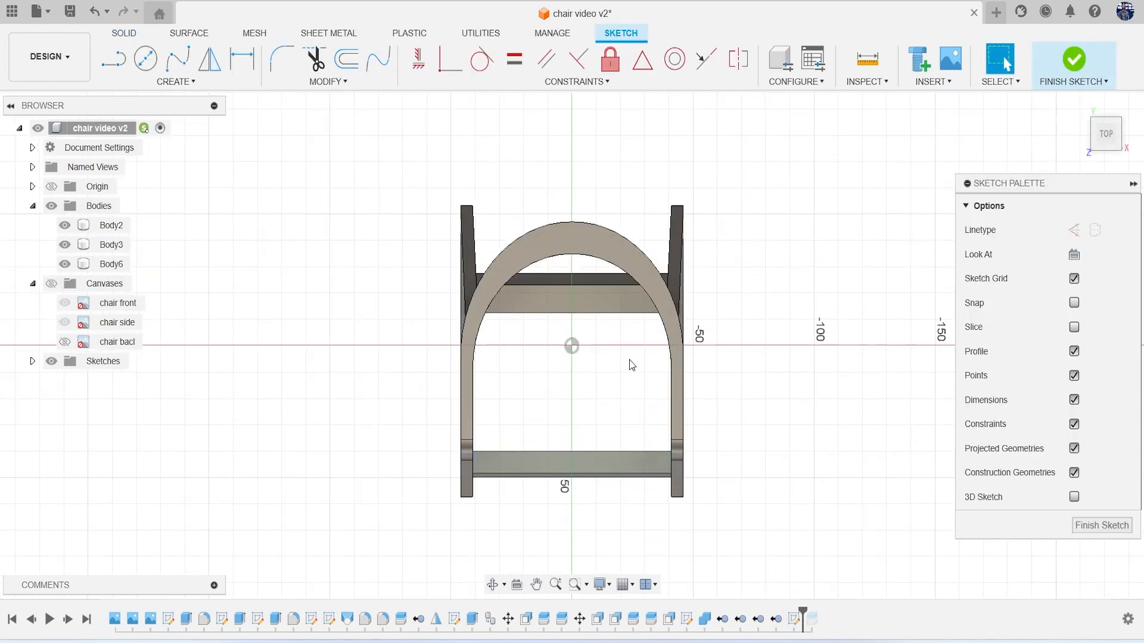
pyautogui.moveTo(1100, 133)
pyautogui.mouseDown()
pyautogui.moveTo(1073, 106)
pyautogui.moveTo(1085, 105)
pyautogui.moveTo(1109, 143)
pyautogui.mouseUp()
pyautogui.click(62, 228)
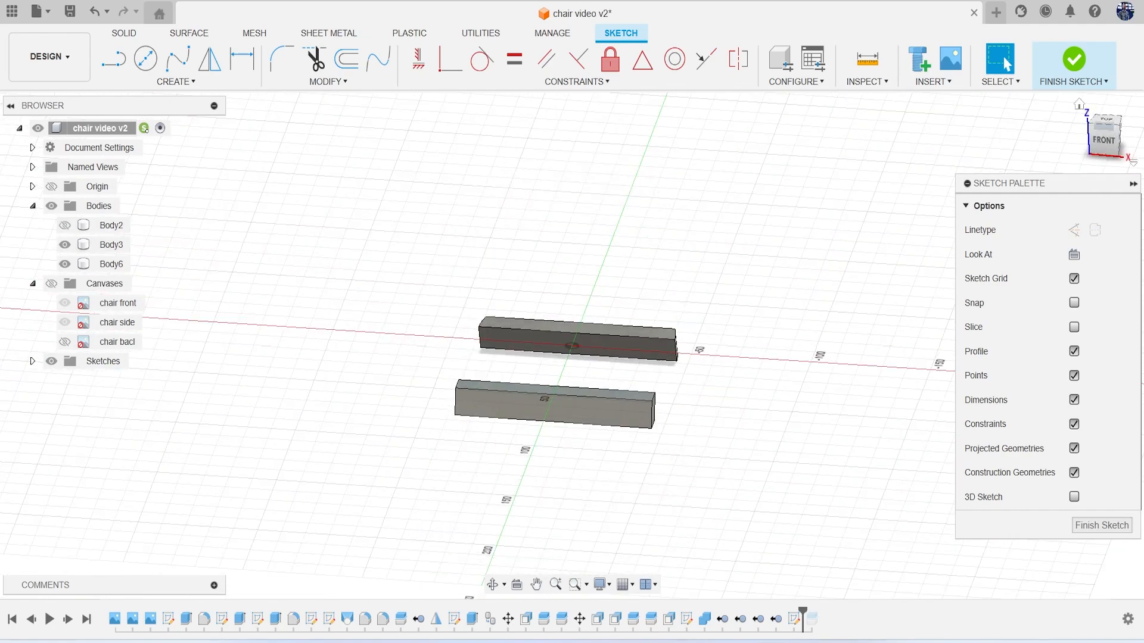
pyautogui.click(1104, 128)
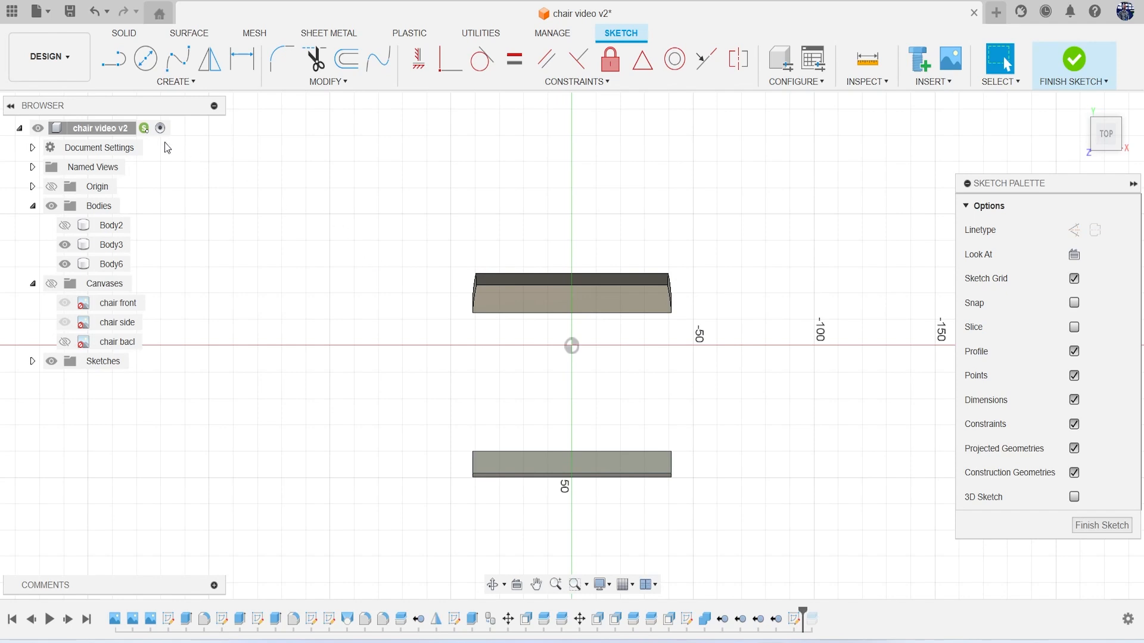
pyautogui.click(73, 227)
pyautogui.click(65, 226)
# Sketch a rectangle about 82 by 71 mm from the front rail's corner to the back rail, and pull its rear edge past the rail
pyautogui.press('r')
pyautogui.scroll(4, 477, 483)
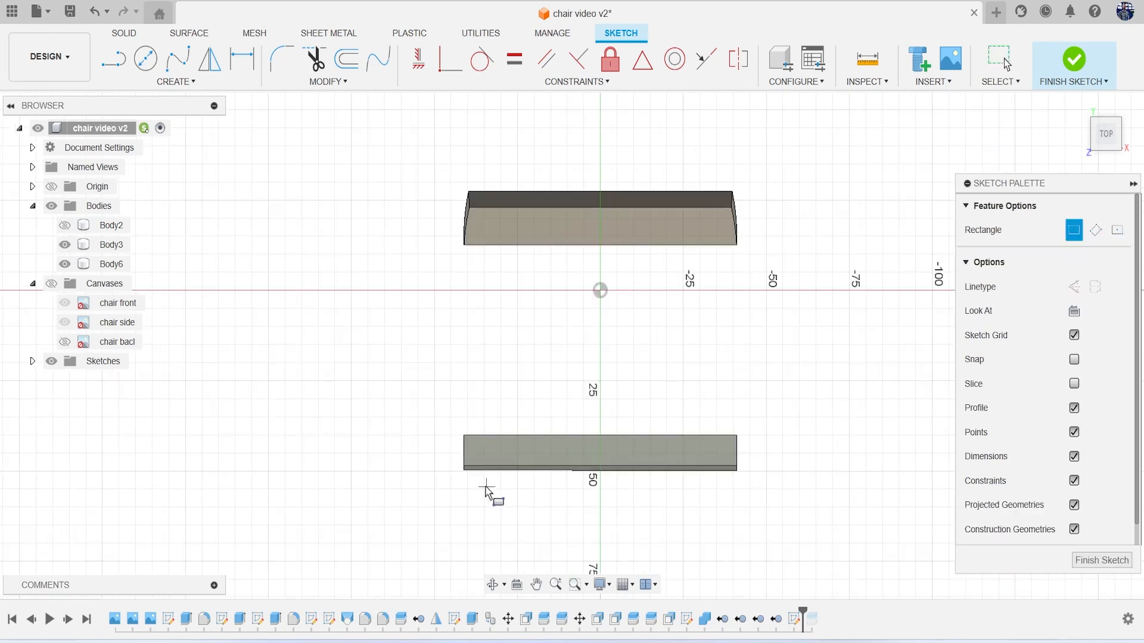
pyautogui.click(460, 462)
pyautogui.scroll(-3, 613, 417)
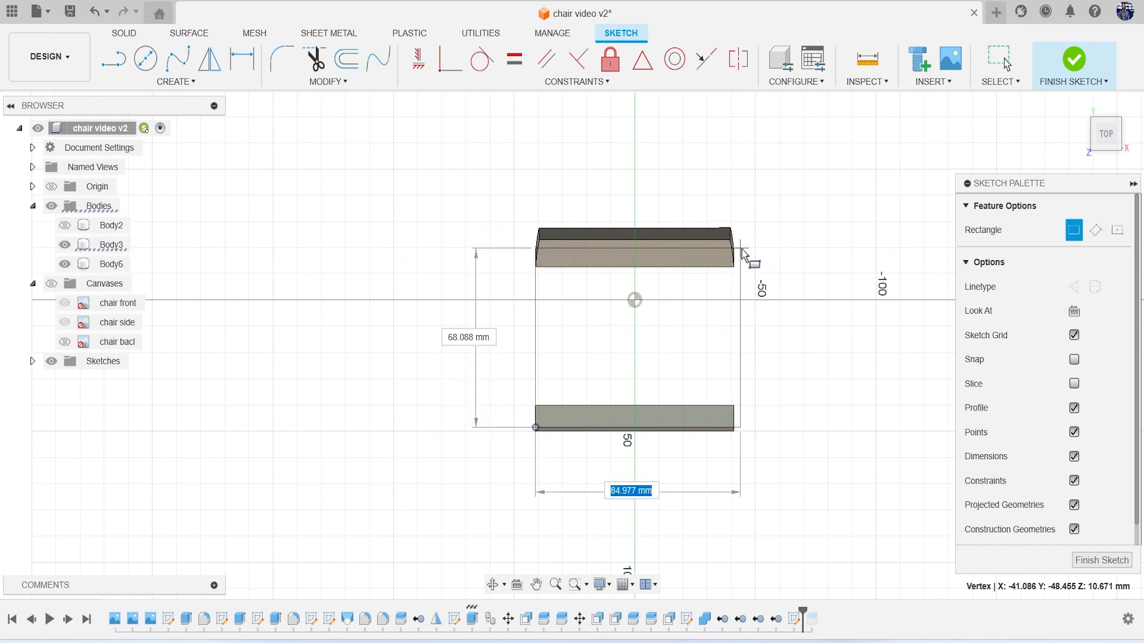
pyautogui.scroll(3, 742, 246)
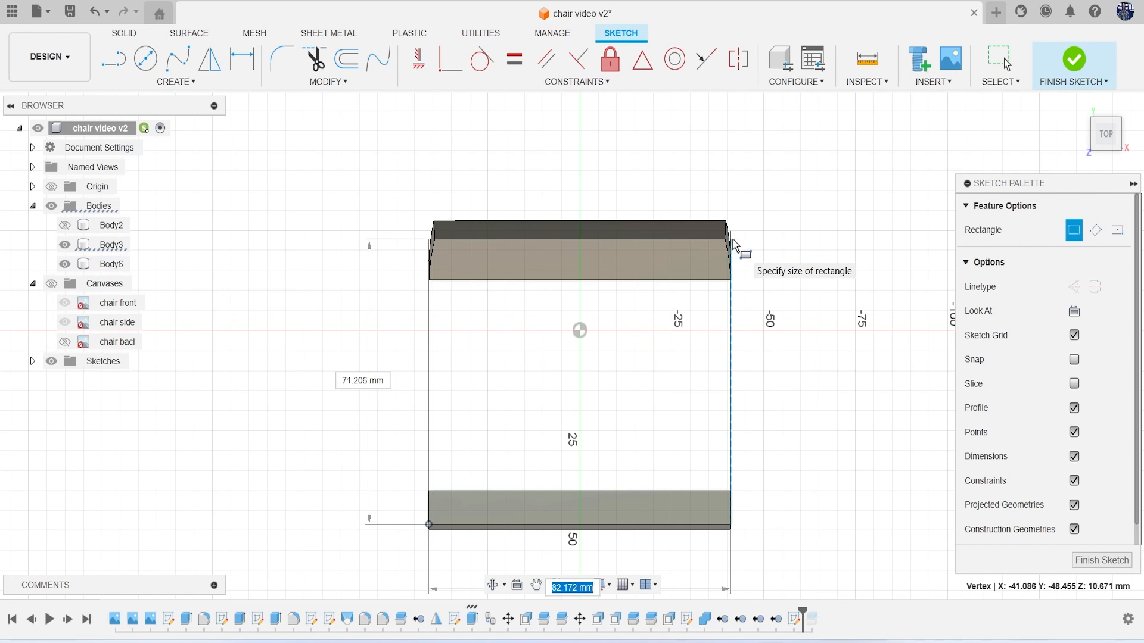
pyautogui.click(733, 242)
pyautogui.scroll(-2, 734, 249)
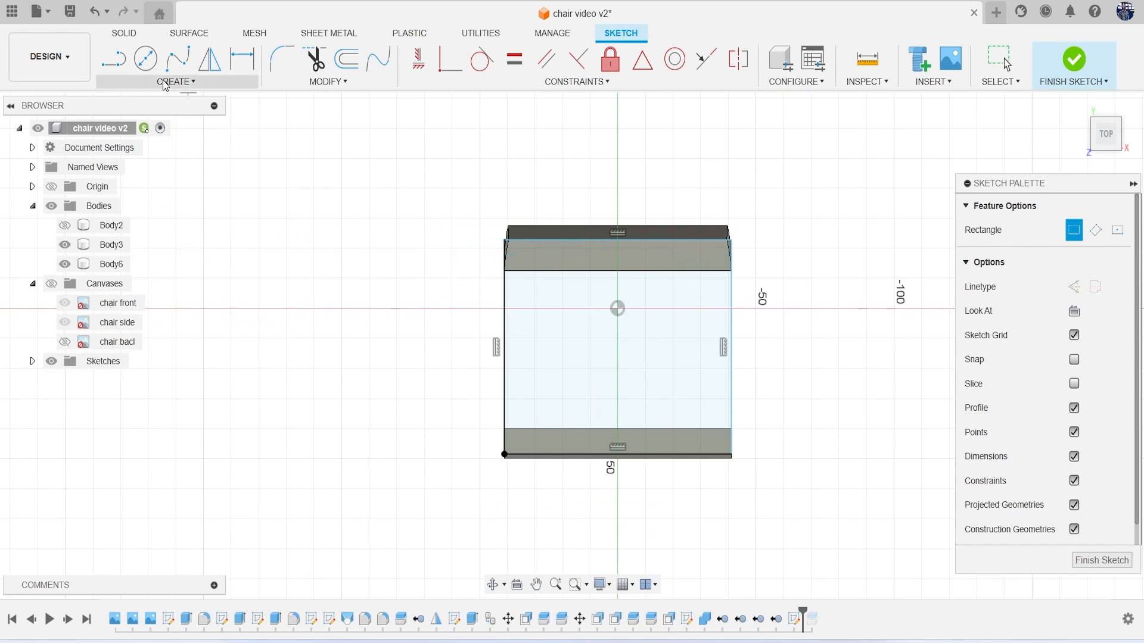
pyautogui.press('Escape')
pyautogui.moveTo(573, 241); pyautogui.dragTo(579, 191)
# Fillet both rear corners of the seat rectangle with a radius of about 39.9 mm
pyautogui.click(285, 62)
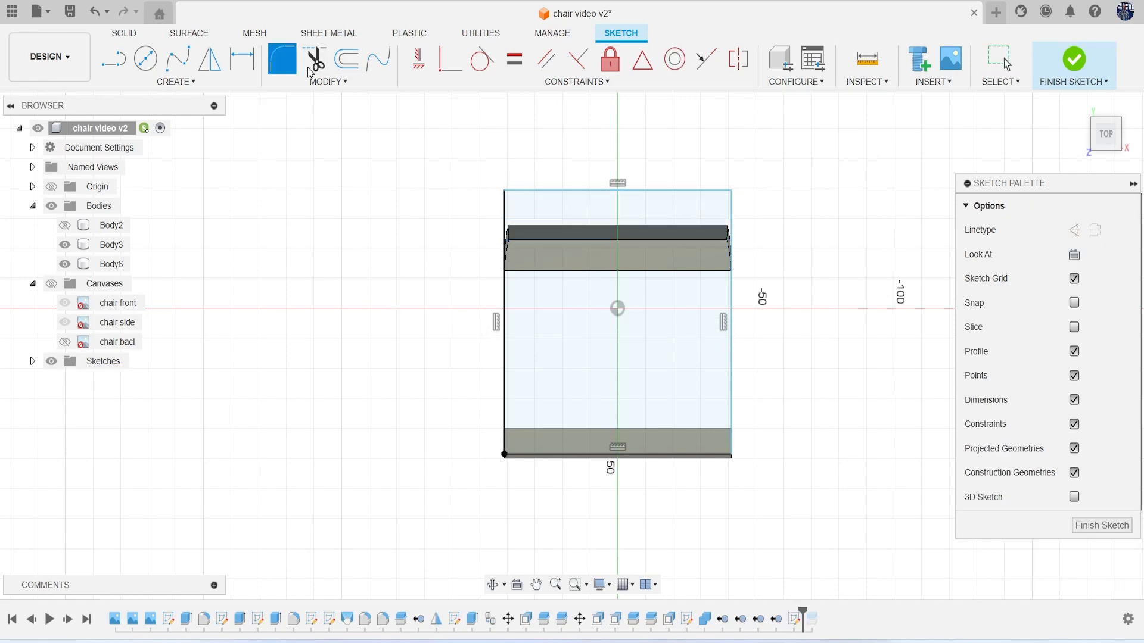
pyautogui.click(505, 195)
pyautogui.click(732, 193)
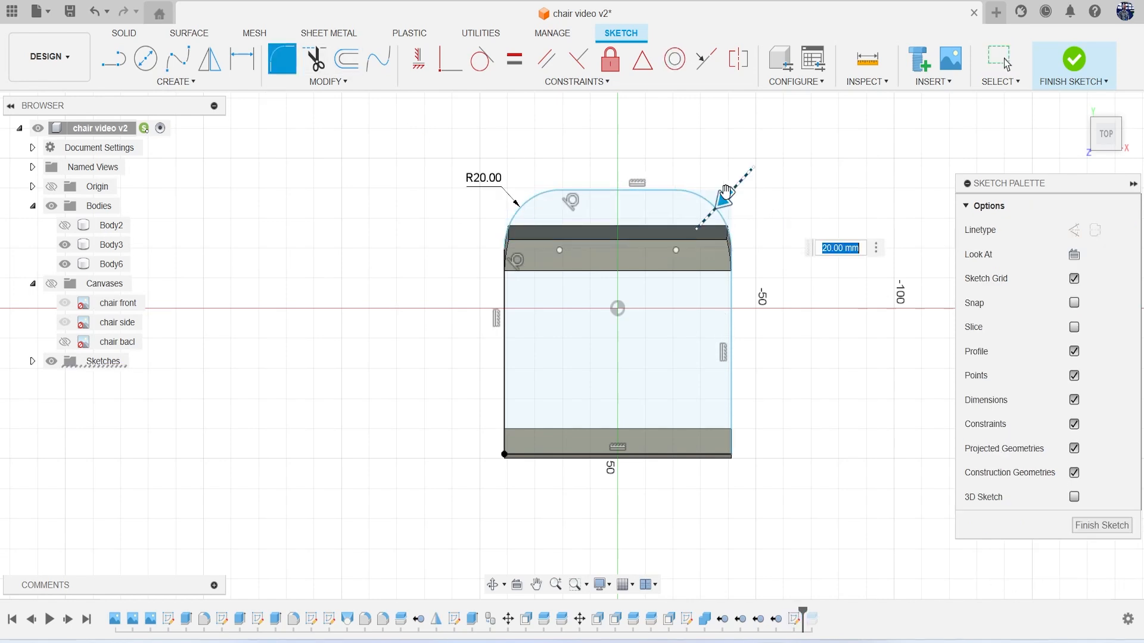
pyautogui.moveTo(725, 194); pyautogui.dragTo(709, 213)
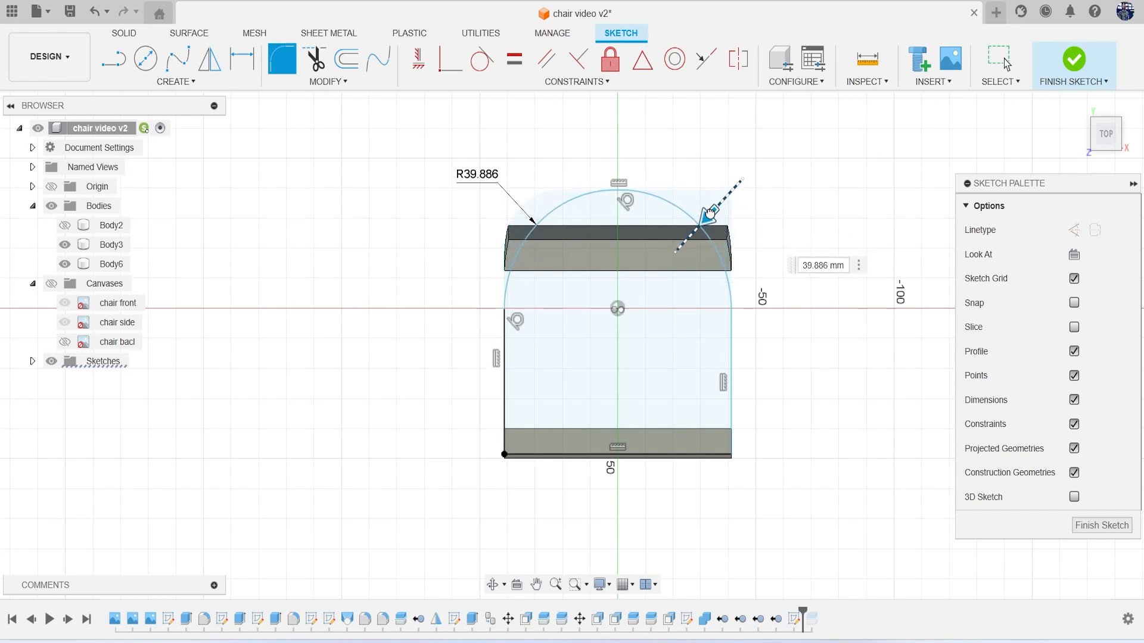
pyautogui.press('Escape')
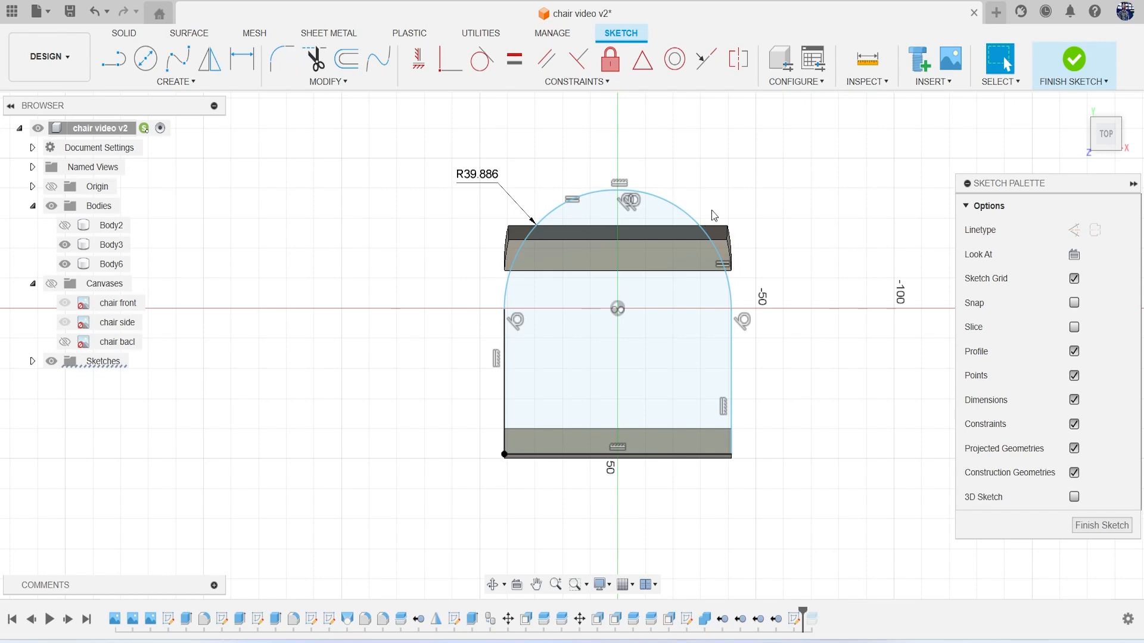
# Extrude both seat profiles upward 3.71 mm as a new body
pyautogui.press('e')
pyautogui.click(666, 371)
pyautogui.click(648, 442)
pyautogui.moveTo(1103, 138)
pyautogui.mouseDown()
pyautogui.moveTo(1084, 143)
pyautogui.moveTo(1096, 145)
pyautogui.mouseUp()
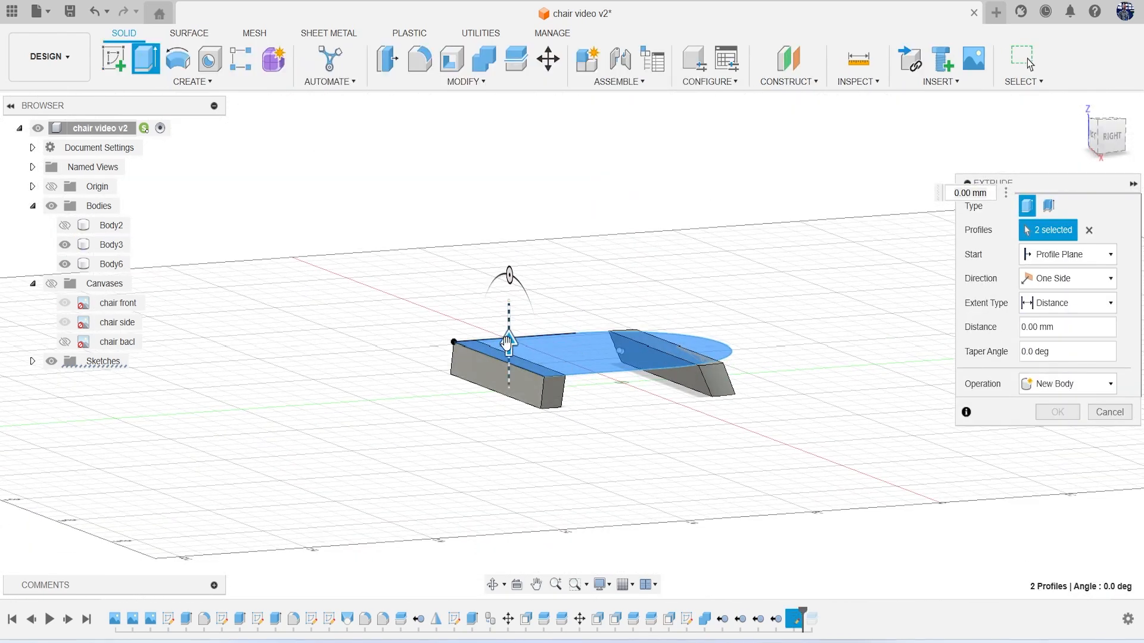
pyautogui.moveTo(509, 347); pyautogui.dragTo(510, 335)
pyautogui.click(1102, 394)
pyautogui.click(1051, 451)
pyautogui.click(1057, 412)
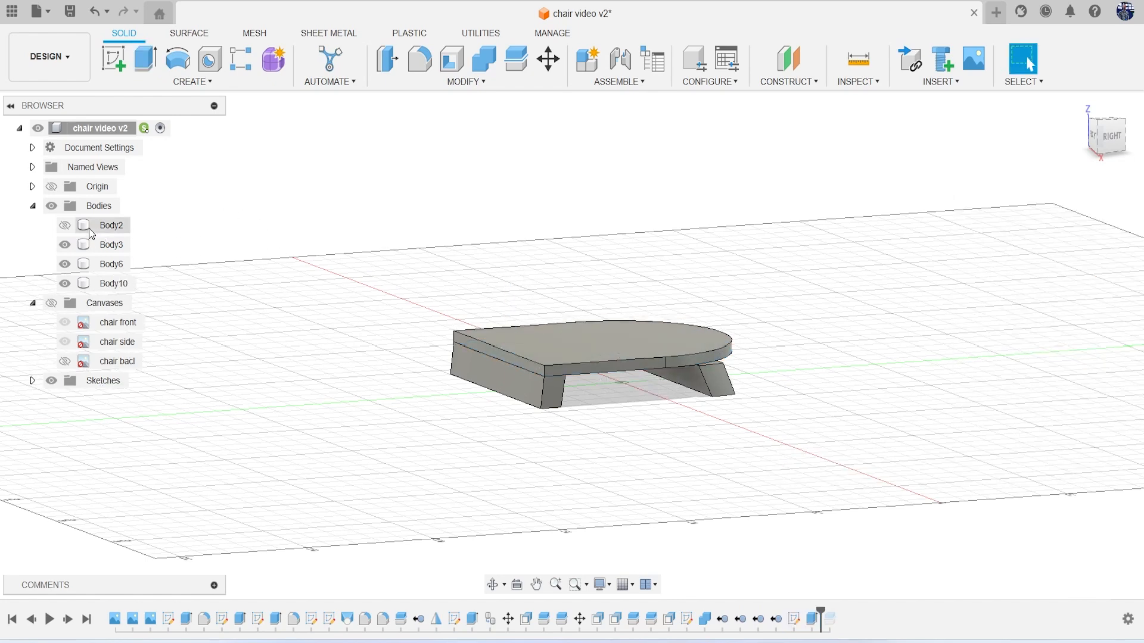
# Show the chair frame and compare the seat's depth and thickness with the side reference canvas
pyautogui.click(64, 225)
pyautogui.moveTo(1112, 147)
pyautogui.mouseDown()
pyautogui.moveTo(1091, 136)
pyautogui.moveTo(1075, 148)
pyautogui.moveTo(1101, 141)
pyautogui.mouseUp()
pyautogui.click(51, 303)
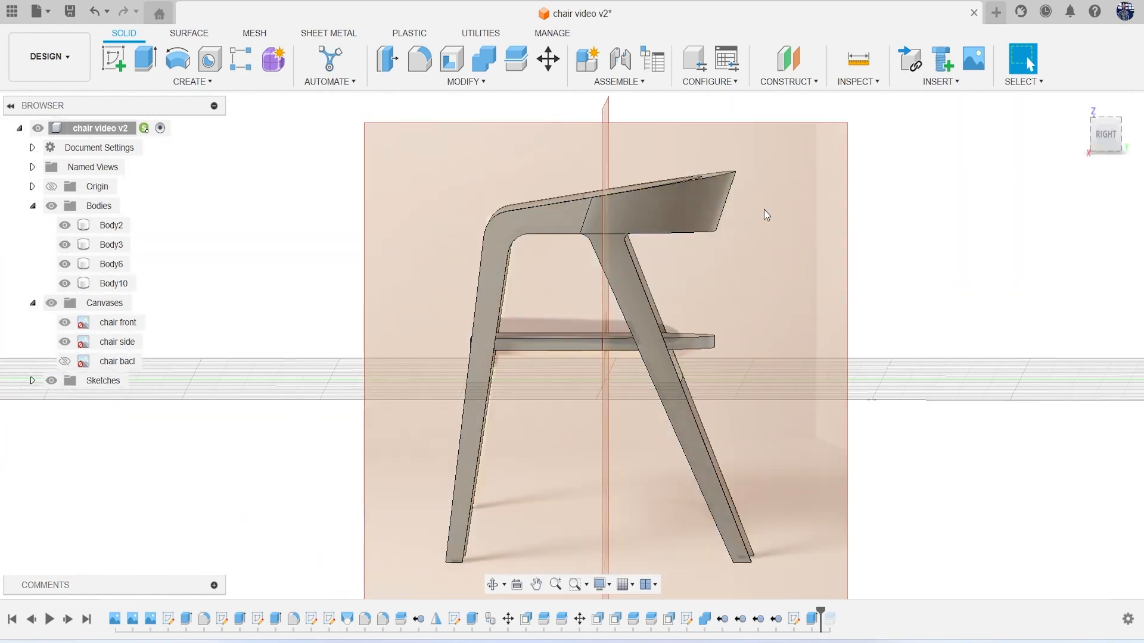
pyautogui.click(1098, 137)
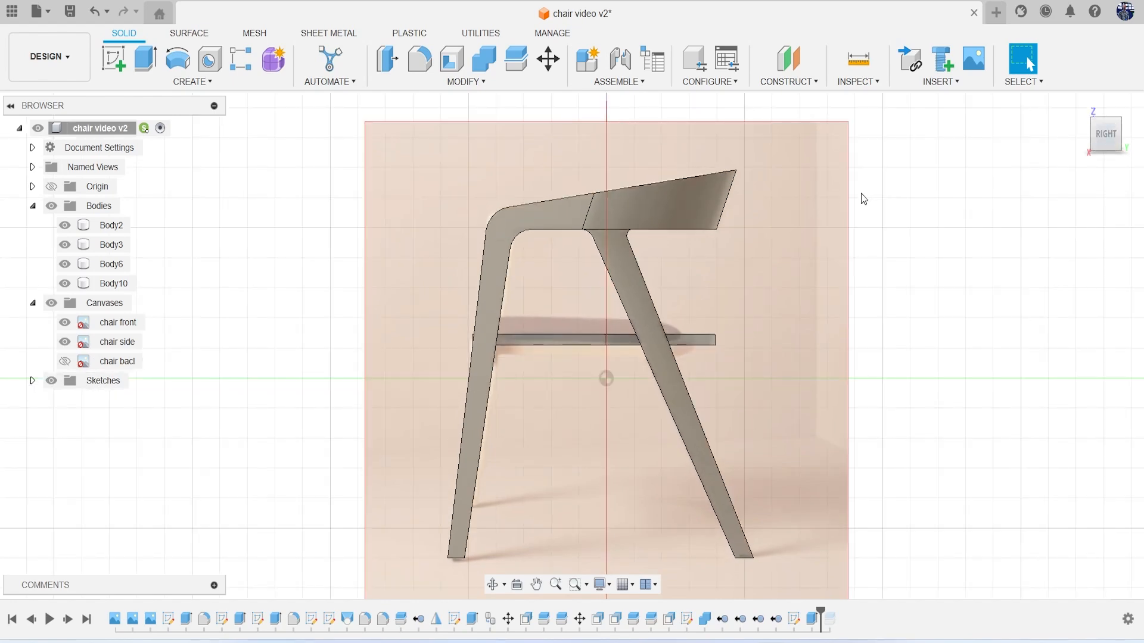
pyautogui.moveTo(1104, 141); pyautogui.dragTo(235, 322)
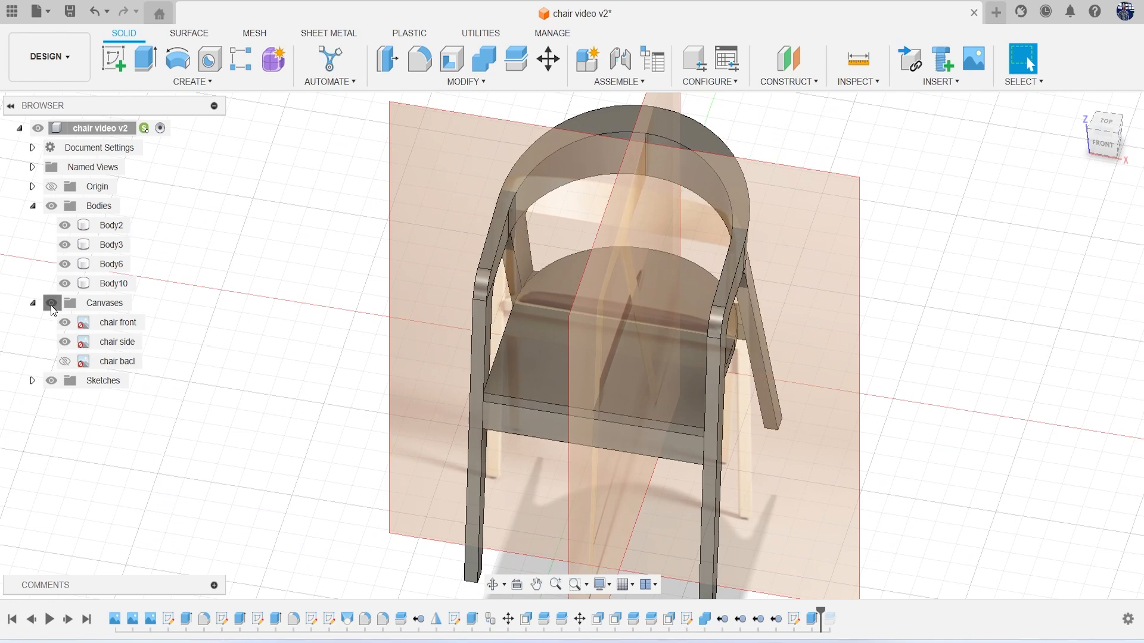
pyautogui.click(51, 303)
# Edit the seat sketch to pull the rounded rear edge slightly forward, hiding the chair frame during the edit and showing it again
pyautogui.rightClick(793, 619)
pyautogui.click(837, 447)
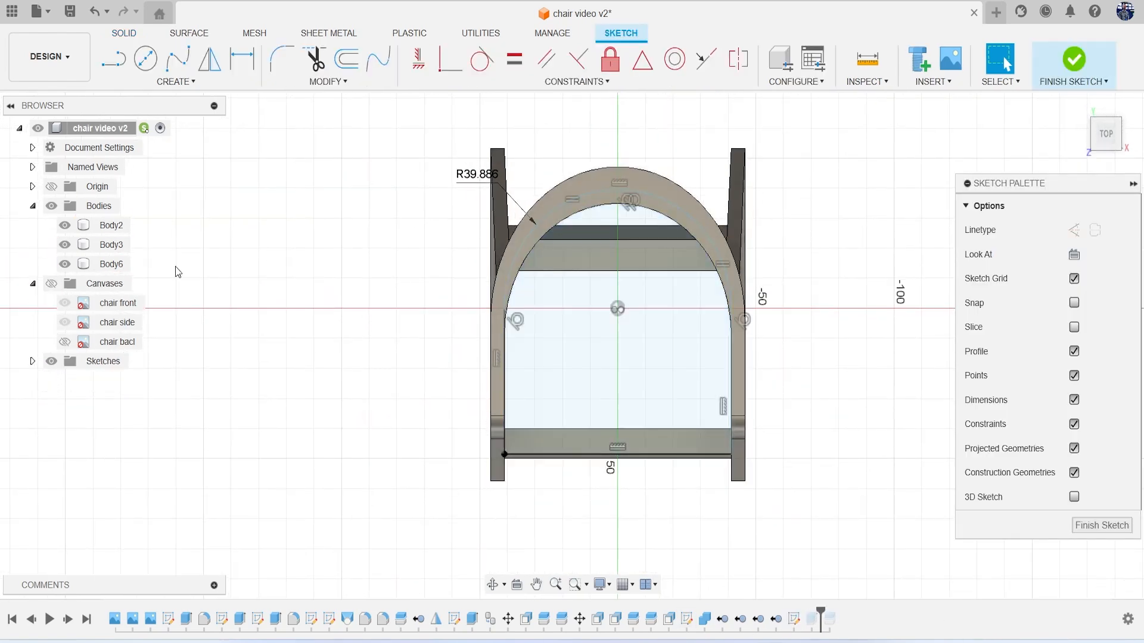
pyautogui.click(65, 227)
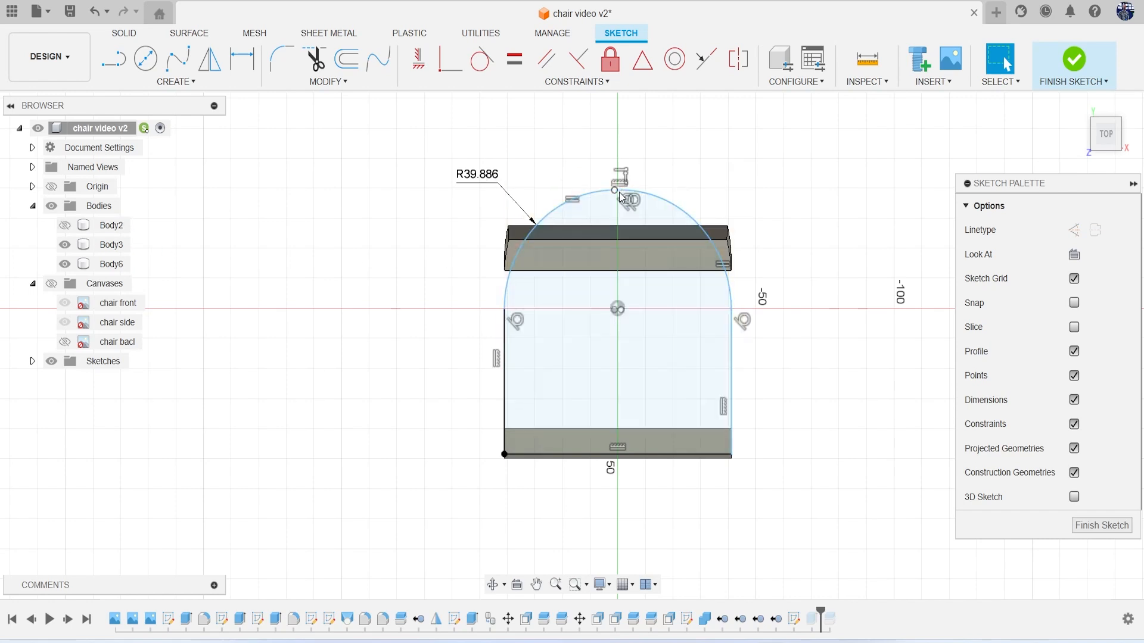
pyautogui.moveTo(619, 193); pyautogui.dragTo(619, 206)
pyautogui.press('Escape')
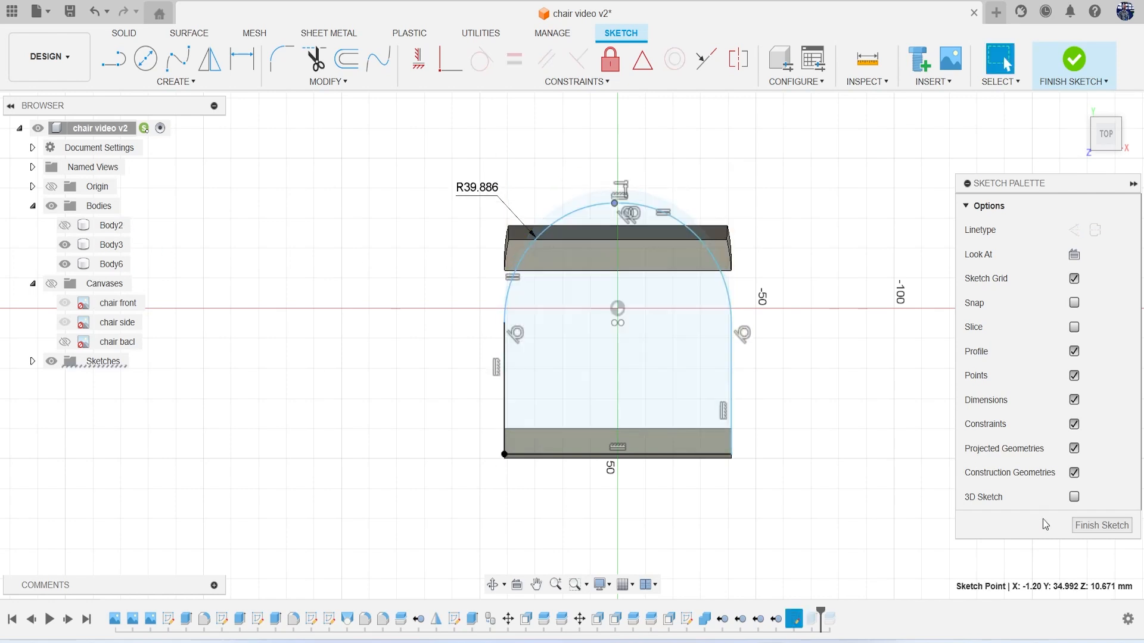
pyautogui.click(1085, 527)
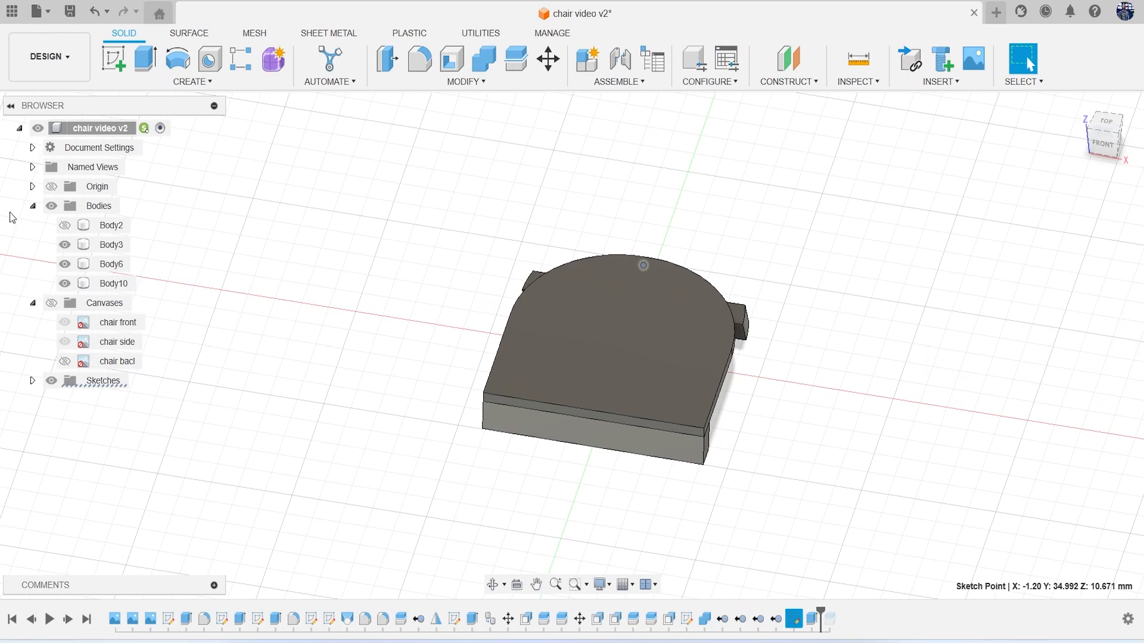
pyautogui.click(65, 225)
pyautogui.click(1118, 141)
pyautogui.keyDown('shift'); pyautogui.moveTo(572, 346); pyautogui.dragTo(587, 307, button='middle'); pyautogui.keyUp('shift')
pyautogui.moveTo(706, 340)
pyautogui.keyDown('shift'); pyautogui.mouseDown(button='middle')
pyautogui.moveTo(632, 237)
pyautogui.moveTo(694, 322)
pyautogui.mouseUp(button='middle'); pyautogui.keyUp('shift')
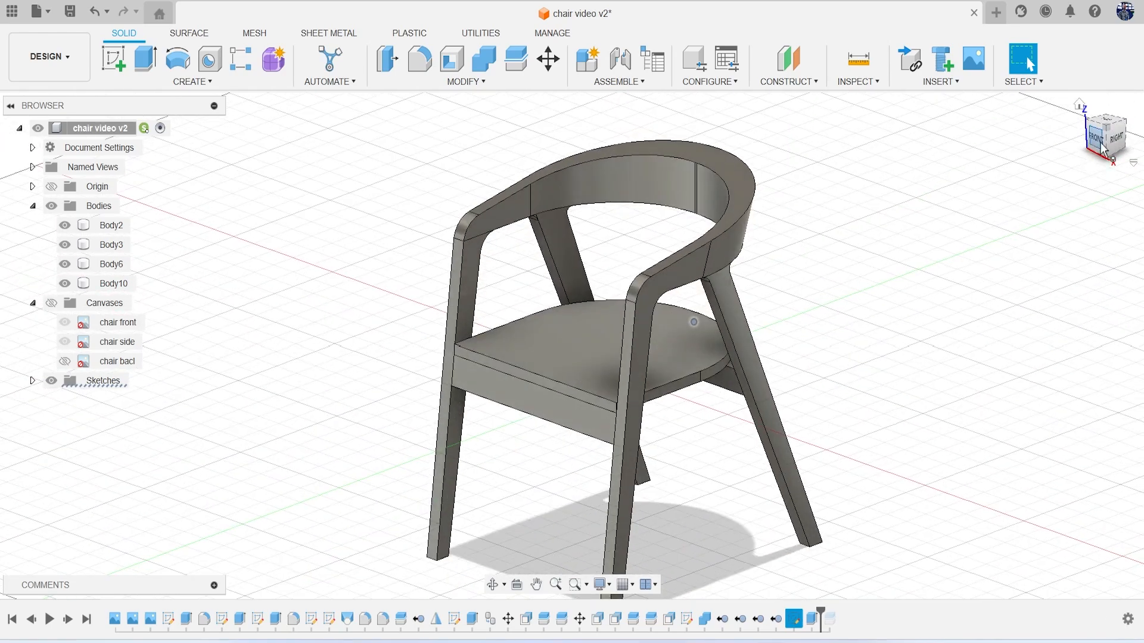
# Delete the leftover rolled-back split feature of the back rail from the end of the timeline
pyautogui.click(831, 619)
pyautogui.rightClick(831, 618)
pyautogui.click(837, 610)
pyautogui.moveTo(821, 609)
pyautogui.mouseDown()
pyautogui.moveTo(845, 609)
pyautogui.moveTo(819, 609)
pyautogui.mouseUp()
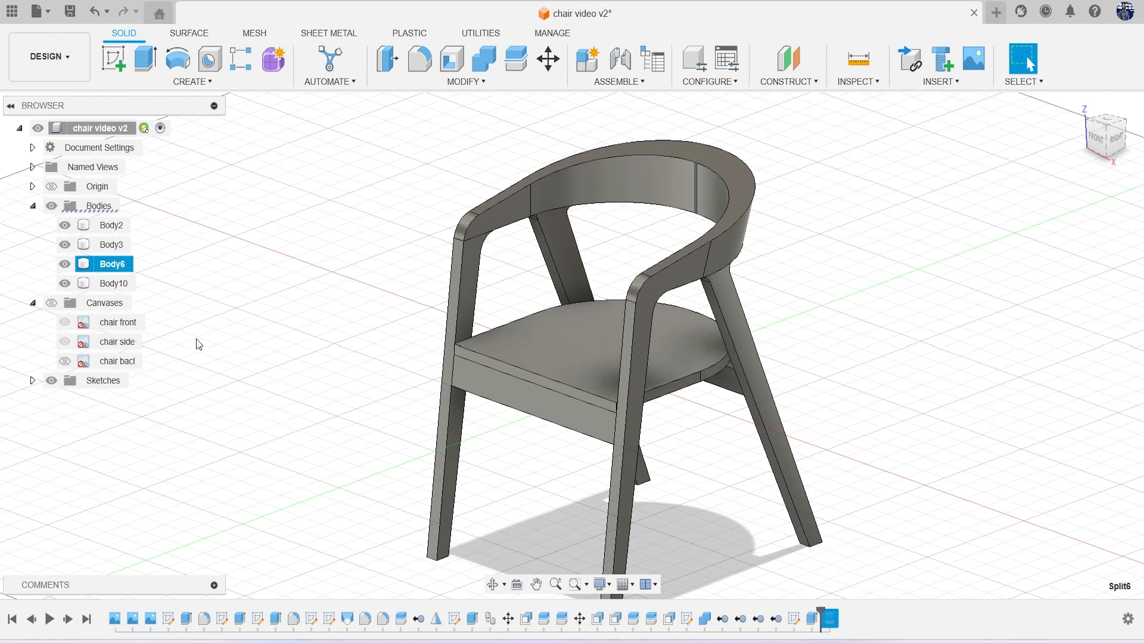
pyautogui.click(488, 464)
pyautogui.click(827, 620)
pyautogui.rightClick(827, 620)
pyautogui.click(861, 531)
pyautogui.moveTo(1113, 143)
pyautogui.mouseDown()
pyautogui.moveTo(1081, 110)
pyautogui.moveTo(1115, 145)
pyautogui.mouseUp()
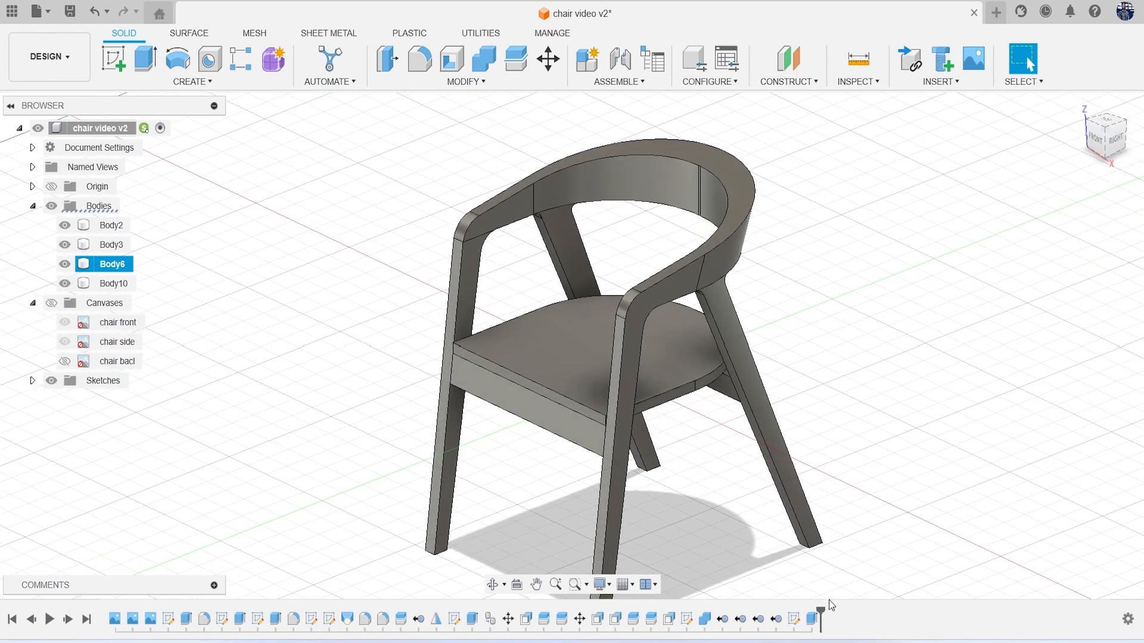
# Edit the seat panel's extrusion to increase its thickness to 4.91 mm
pyautogui.rightClick(794, 619)
pyautogui.click(679, 439)
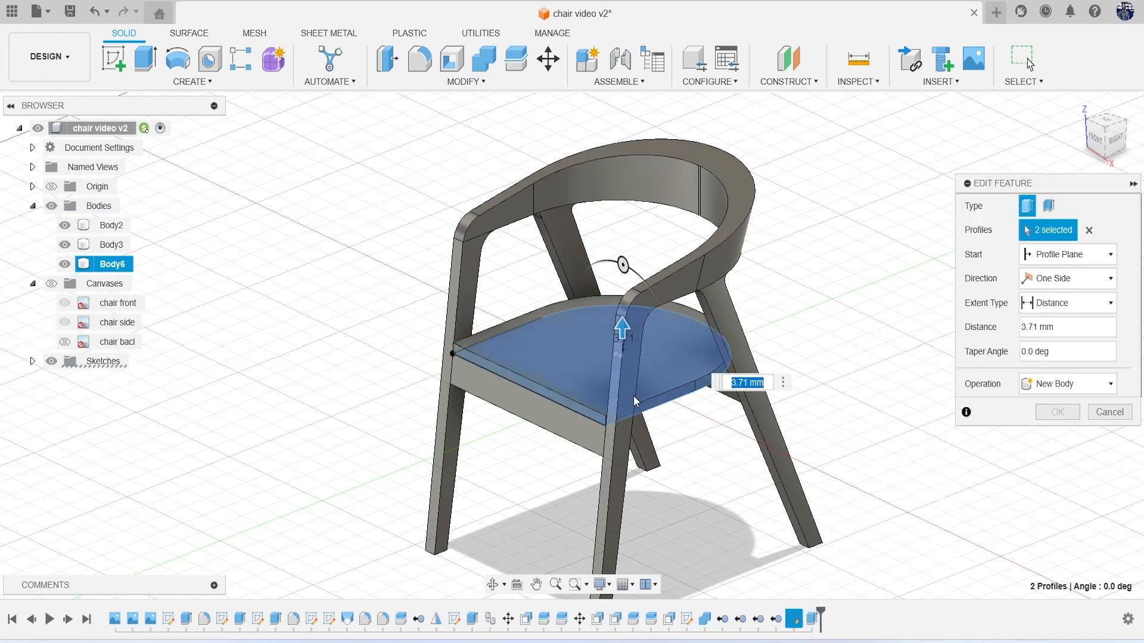
pyautogui.scroll(3, 635, 400)
pyautogui.moveTo(613, 328); pyautogui.dragTo(614, 327)
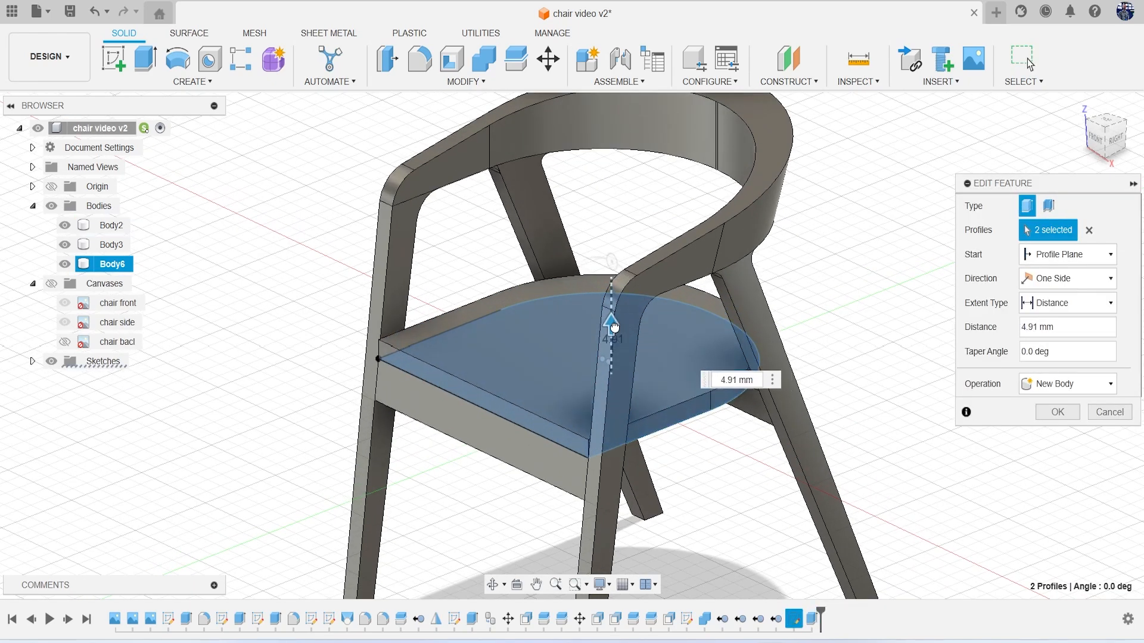
pyautogui.click(1056, 413)
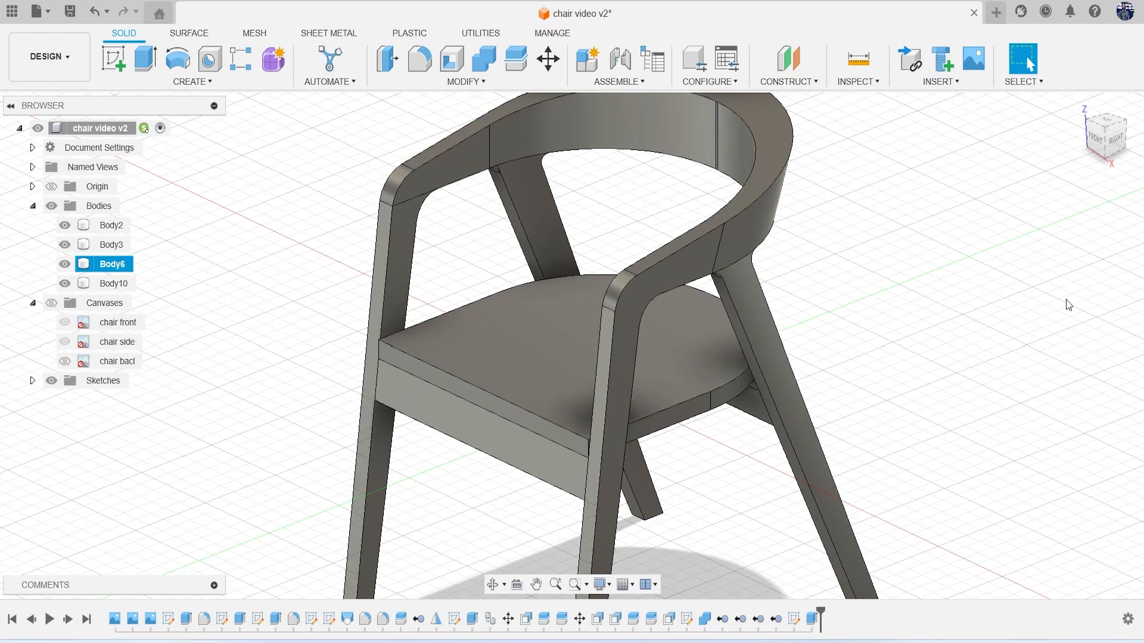
# Check the thicker seat from several angles and save a new version of the design with the default description
pyautogui.scroll(-3, 1069, 305)
pyautogui.moveTo(1106, 143); pyautogui.dragTo(1028, 101)
pyautogui.keyDown('shift'); pyautogui.moveTo(572, 346); pyautogui.dragTo(601, 375, button='middle'); pyautogui.keyUp('shift')
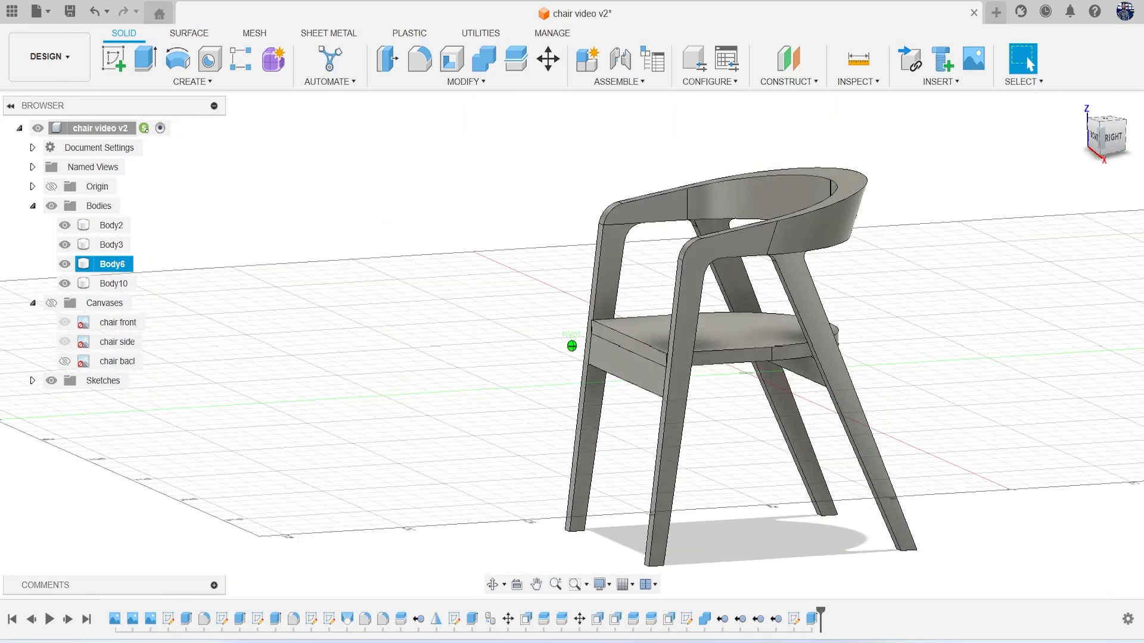
pyautogui.moveTo(1006, 191); pyautogui.dragTo(1049, 220)
pyautogui.moveTo(975, 316); pyautogui.dragTo(862, 316, button='middle')
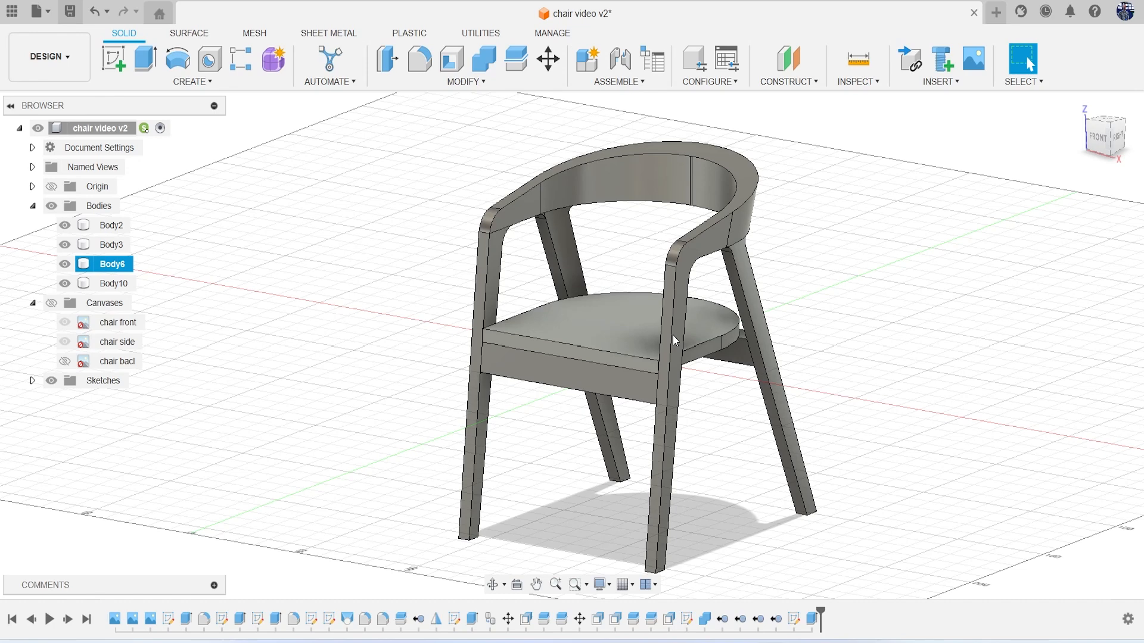
pyautogui.hotkey('ctrl', 's')
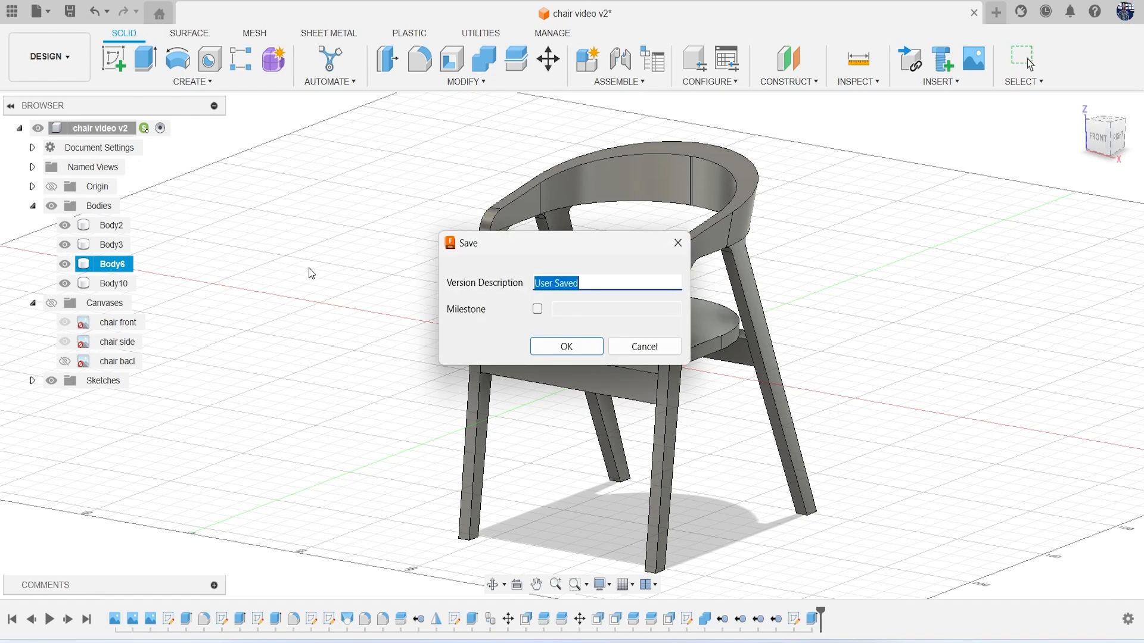
pyautogui.click(546, 346)
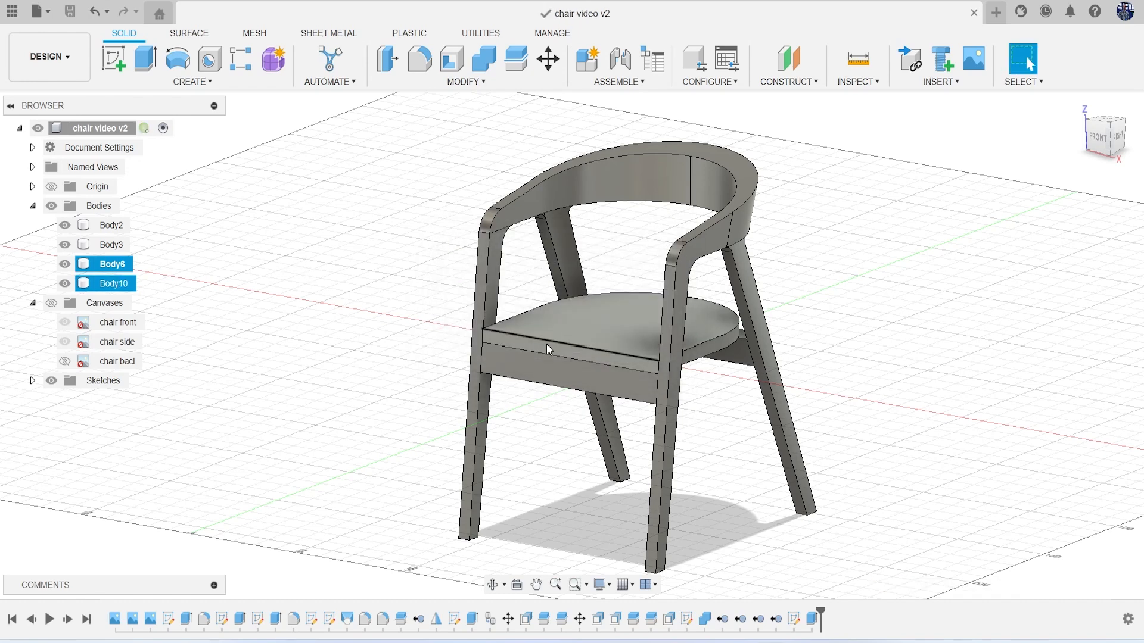
# Hide the chair frame and sketch on the seat's top face, offsetting its outline inward by about 6.83 mm
pyautogui.click(119, 63)
pyautogui.click(64, 225)
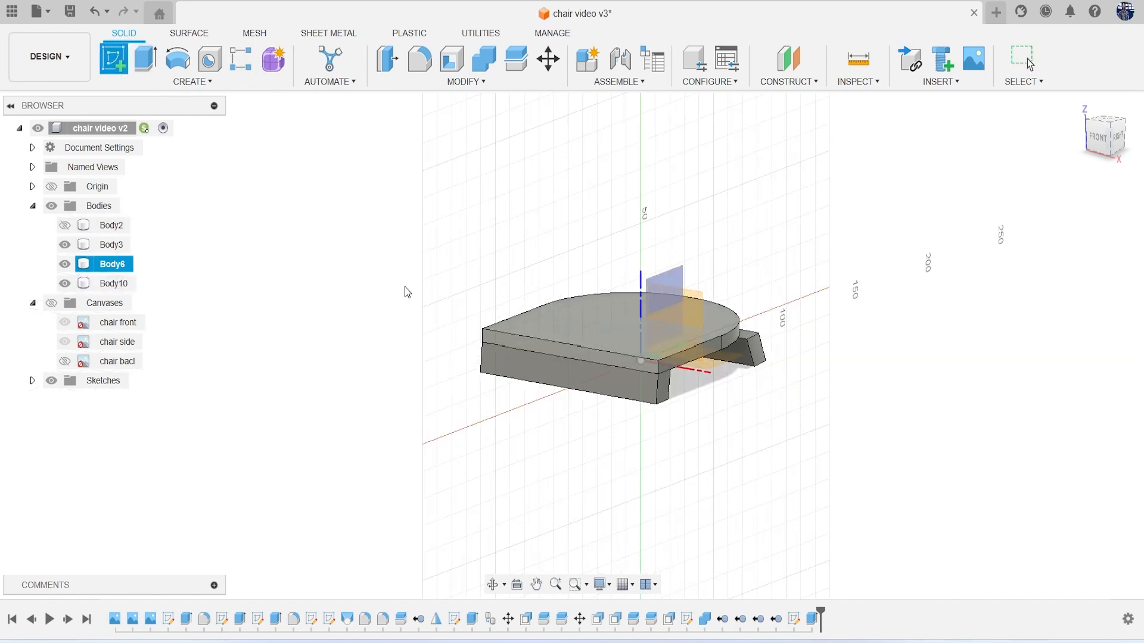
pyautogui.click(559, 321)
pyautogui.click(346, 58)
pyautogui.click(571, 249)
pyautogui.moveTo(571, 245); pyautogui.dragTo(571, 265)
pyautogui.click(868, 307)
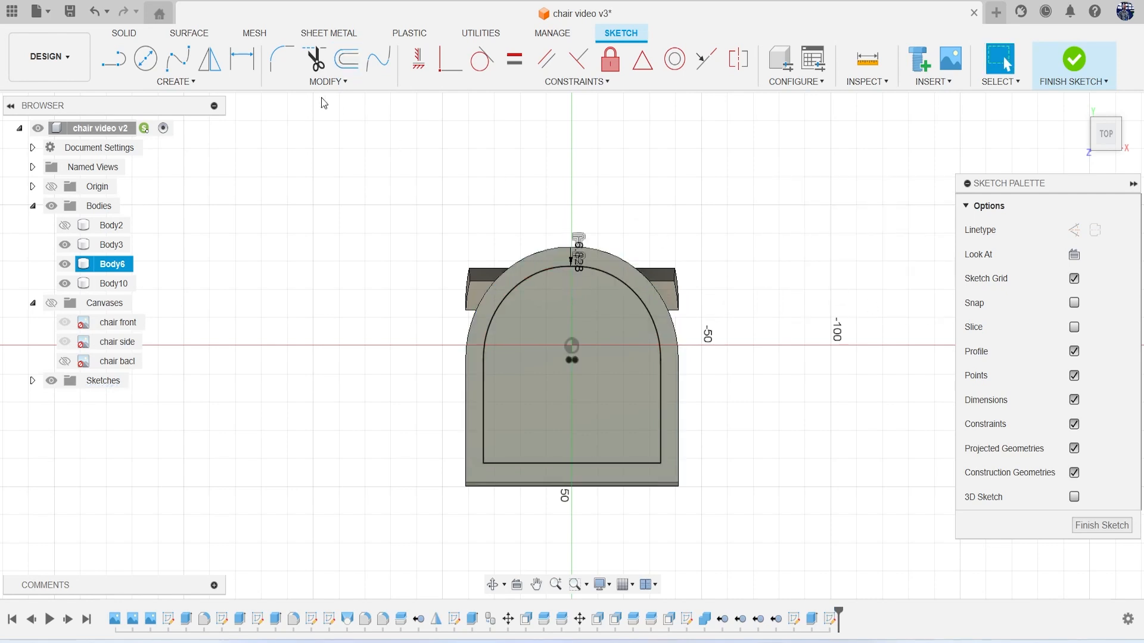
# Round both front corners of the offset seat outline with a 10 mm sketch fillet
pyautogui.click(281, 70)
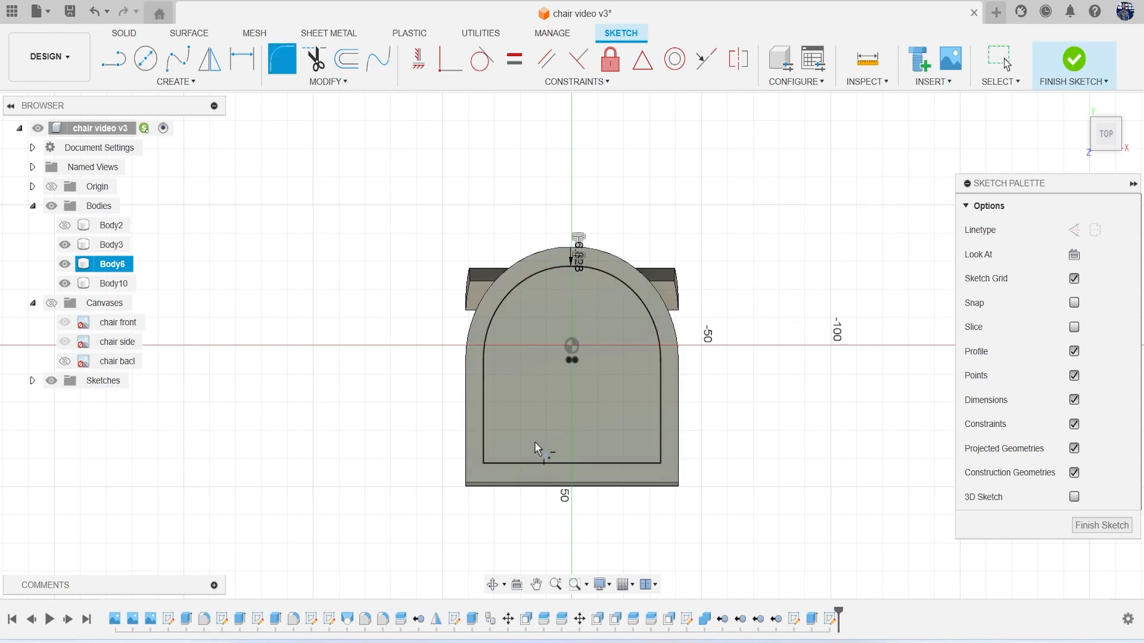
pyautogui.click(482, 464)
pyautogui.click(660, 464)
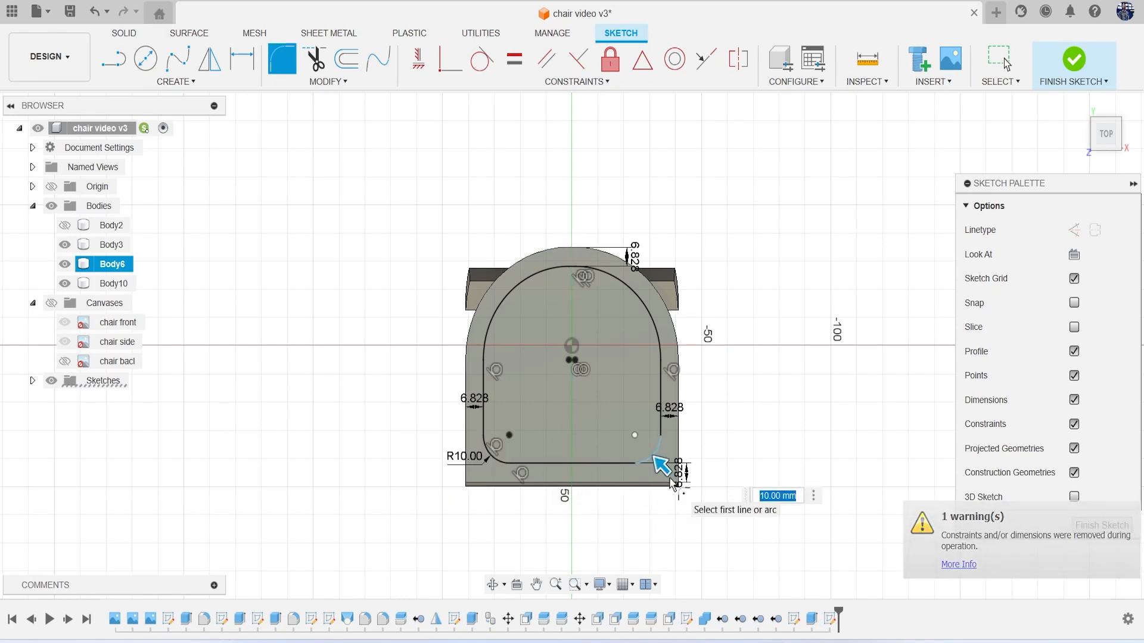
pyautogui.press('Return')
# Extrude the rounded inner profile upward 3.631 mm as a new body to form the seat cushion
pyautogui.press('e')
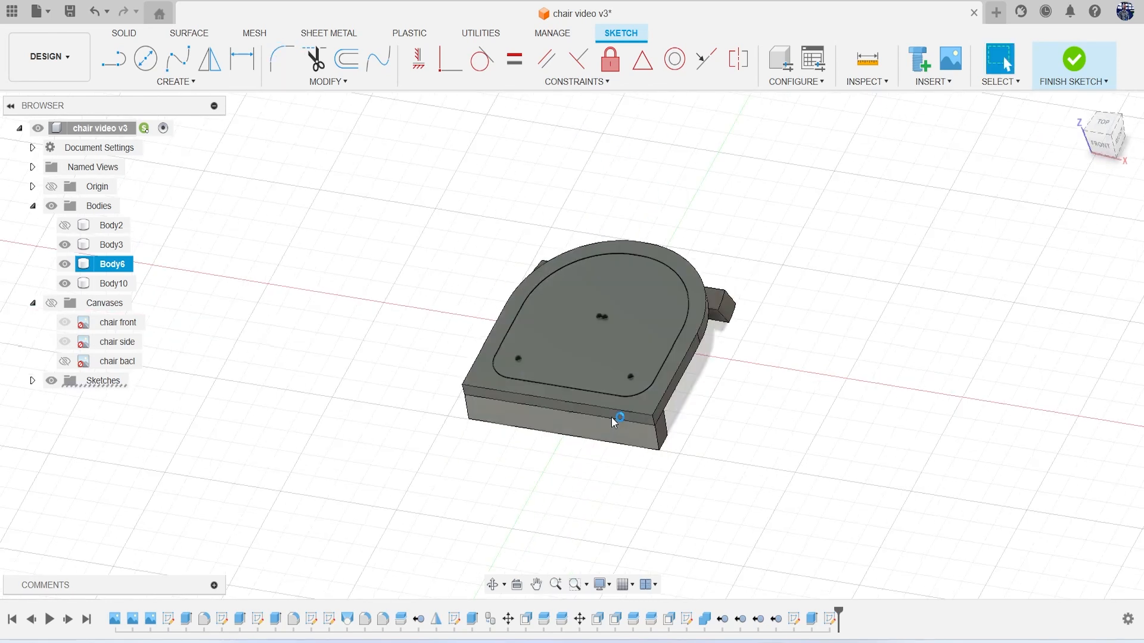
pyautogui.click(631, 339)
pyautogui.scroll(2, 619, 338)
pyautogui.moveTo(636, 298); pyautogui.dragTo(636, 284)
pyautogui.click(1086, 390)
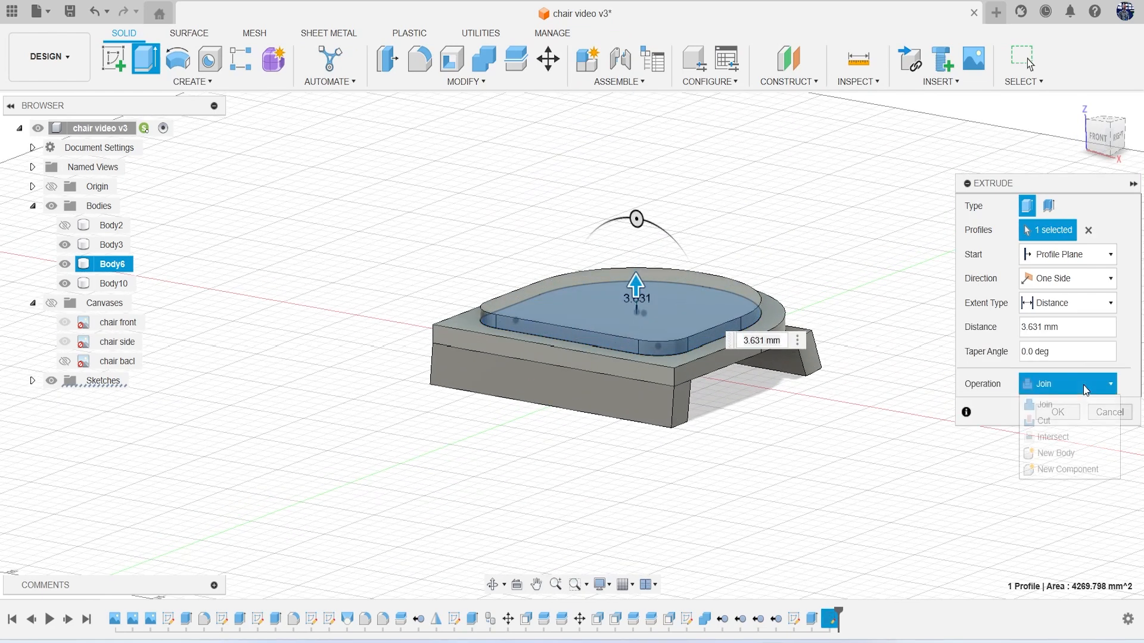
pyautogui.click(1057, 452)
pyautogui.click(1053, 412)
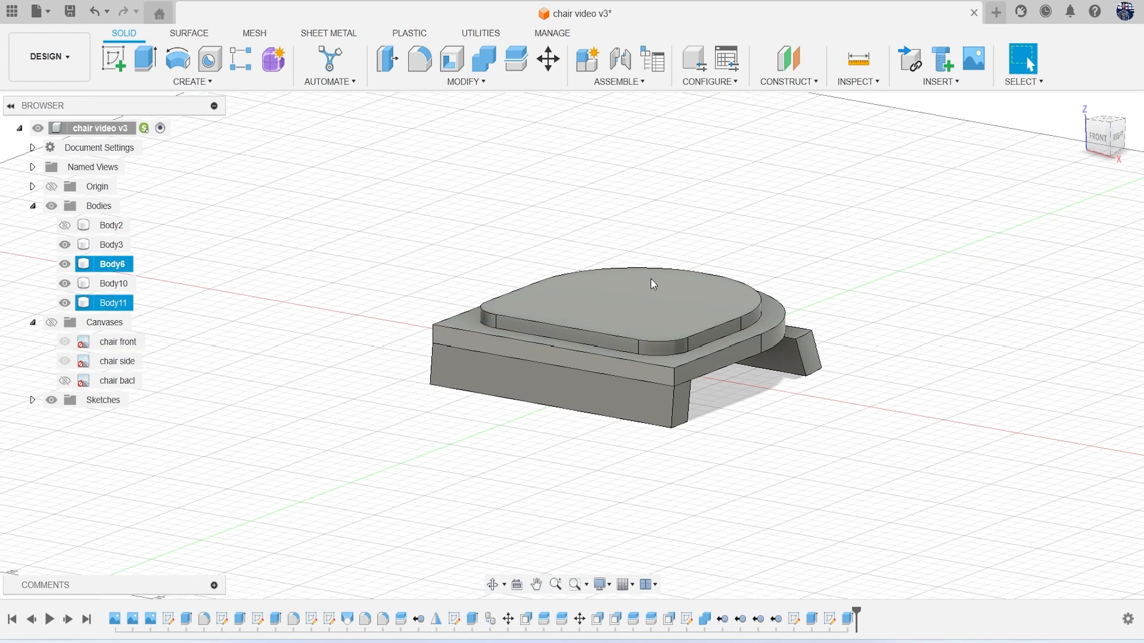
# Fillet all edges of the cushion's top face with a radius of 5.091 mm
pyautogui.press('f')
pyautogui.scroll(2, 649, 280)
pyautogui.click(651, 346)
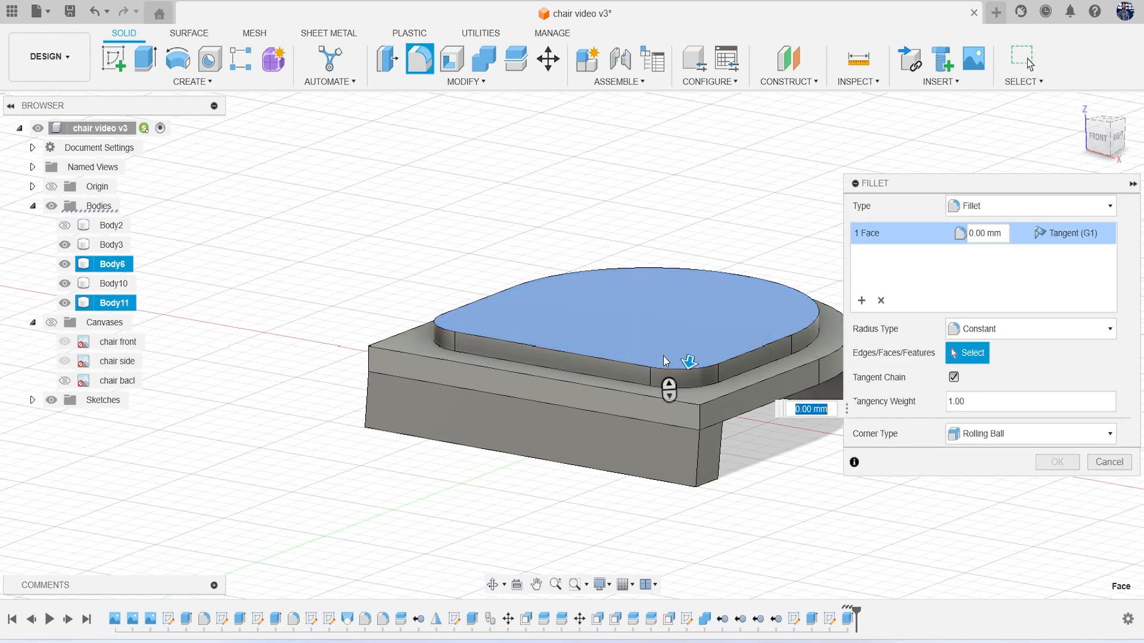
pyautogui.moveTo(689, 361); pyautogui.dragTo(688, 367)
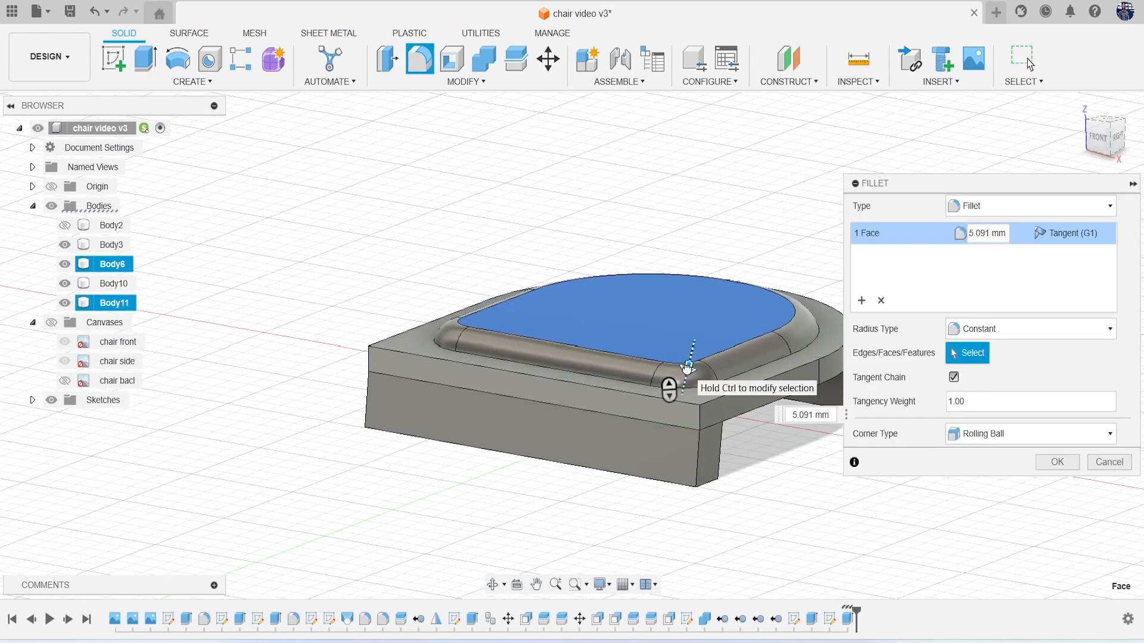
pyautogui.click(1043, 462)
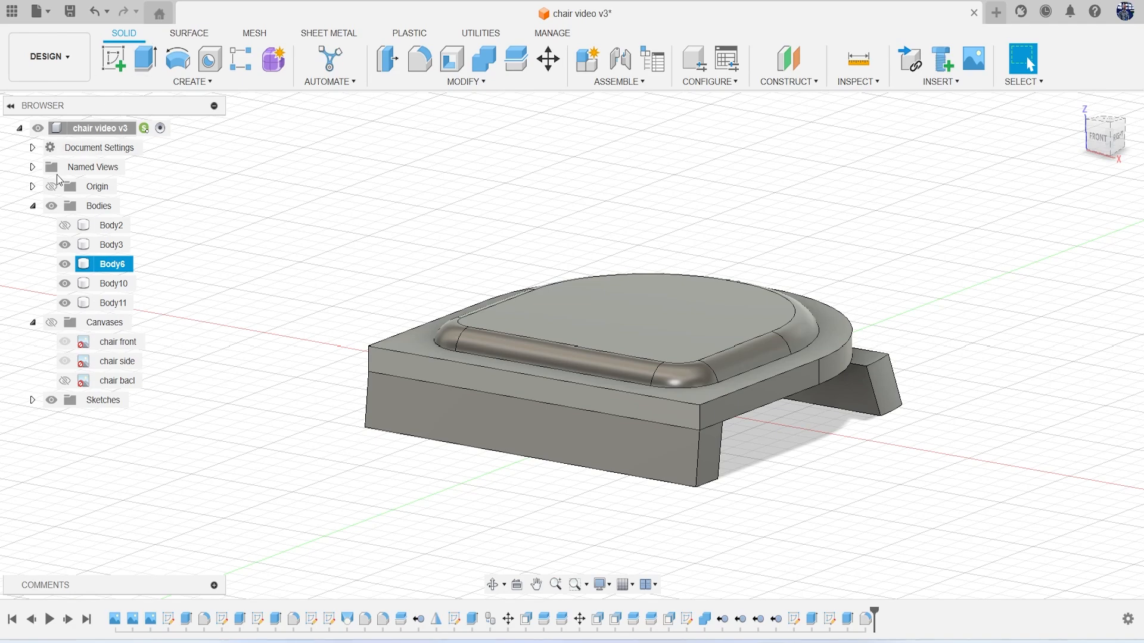
# Show Body2, the chair frame, together with the seat bodies
pyautogui.click(64, 225)
pyautogui.scroll(-4, 486, 255)
pyautogui.moveTo(1102, 139)
pyautogui.mouseDown()
pyautogui.moveTo(1057, 139)
pyautogui.moveTo(1037, 122)
pyautogui.moveTo(1072, 128)
pyautogui.moveTo(1082, 148)
pyautogui.mouseUp()
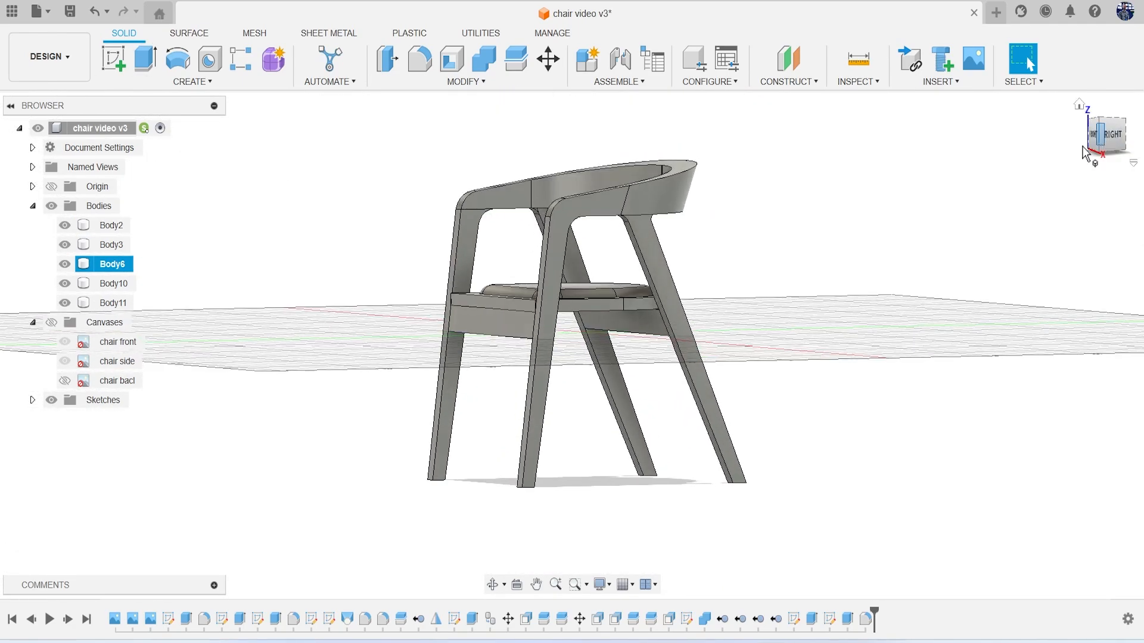
# Examine the side reference canvas with the bodies hidden, and restore the bodies without the canvases
pyautogui.click(60, 325)
pyautogui.click(54, 208)
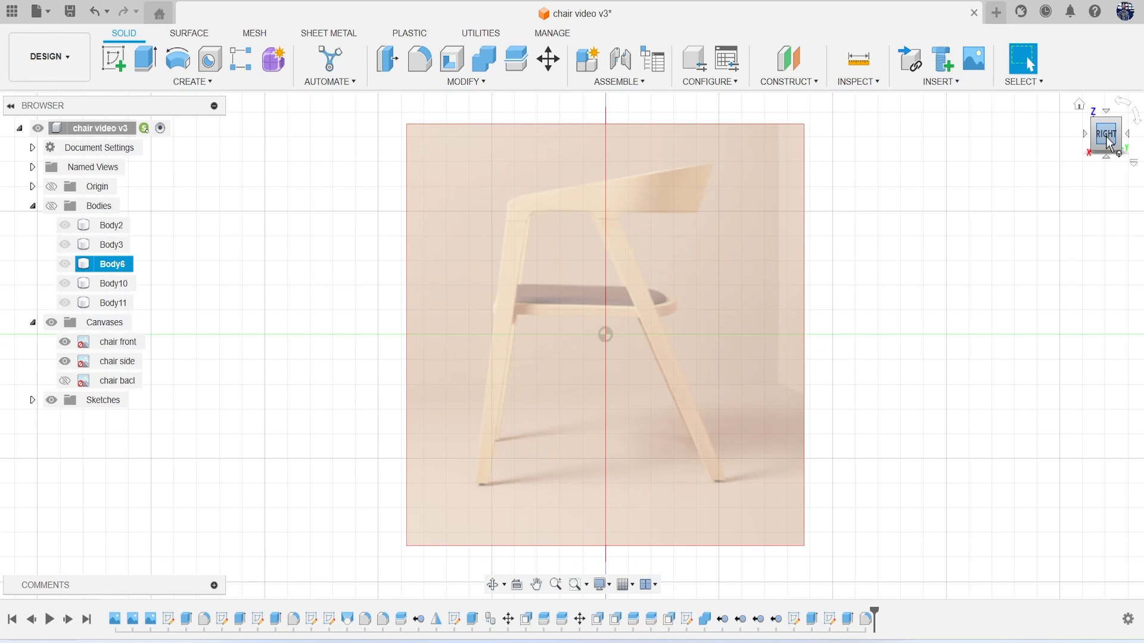
pyautogui.click(1109, 146)
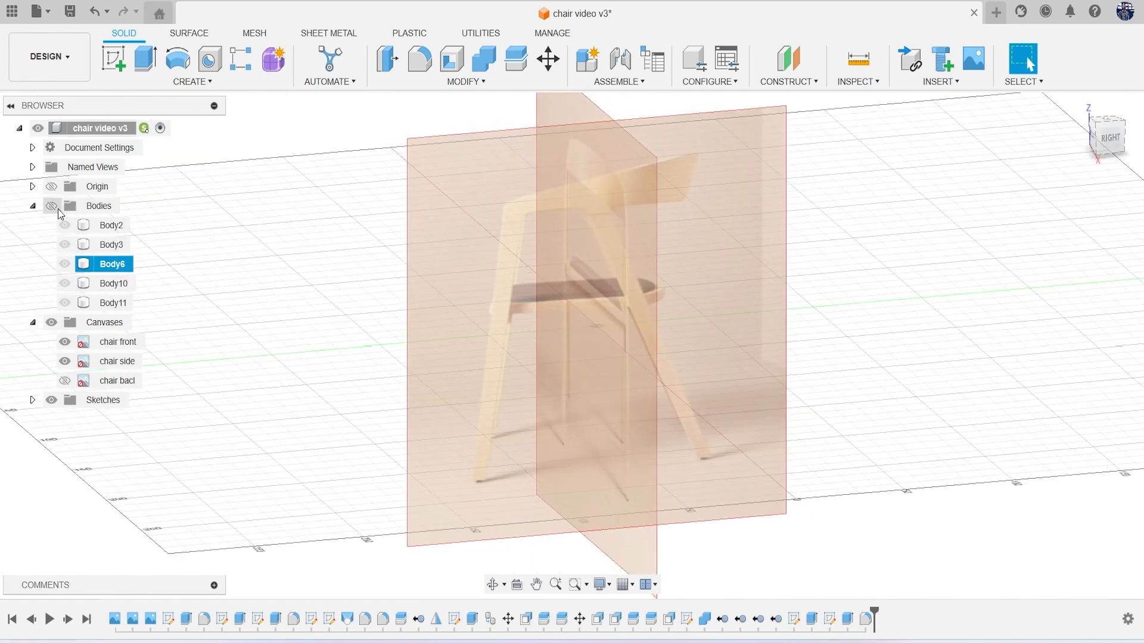
pyautogui.click(52, 206)
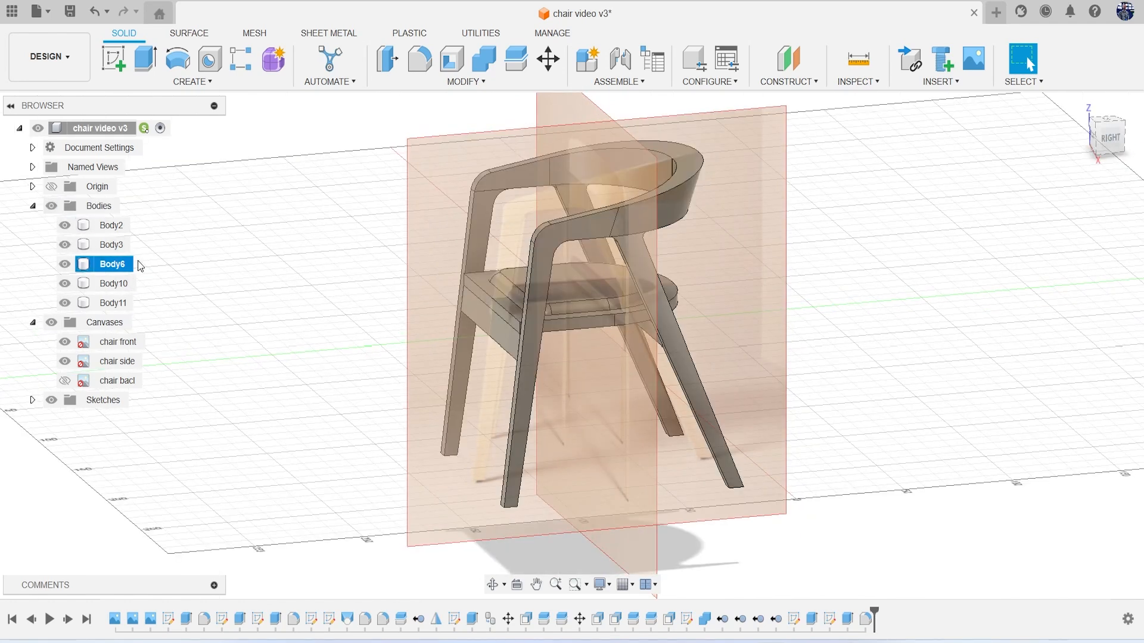
pyautogui.click(52, 322)
# Offset the seat panel's front face outward by about 1.4 mm with Press Pull
pyautogui.click(387, 58)
pyautogui.scroll(3, 502, 364)
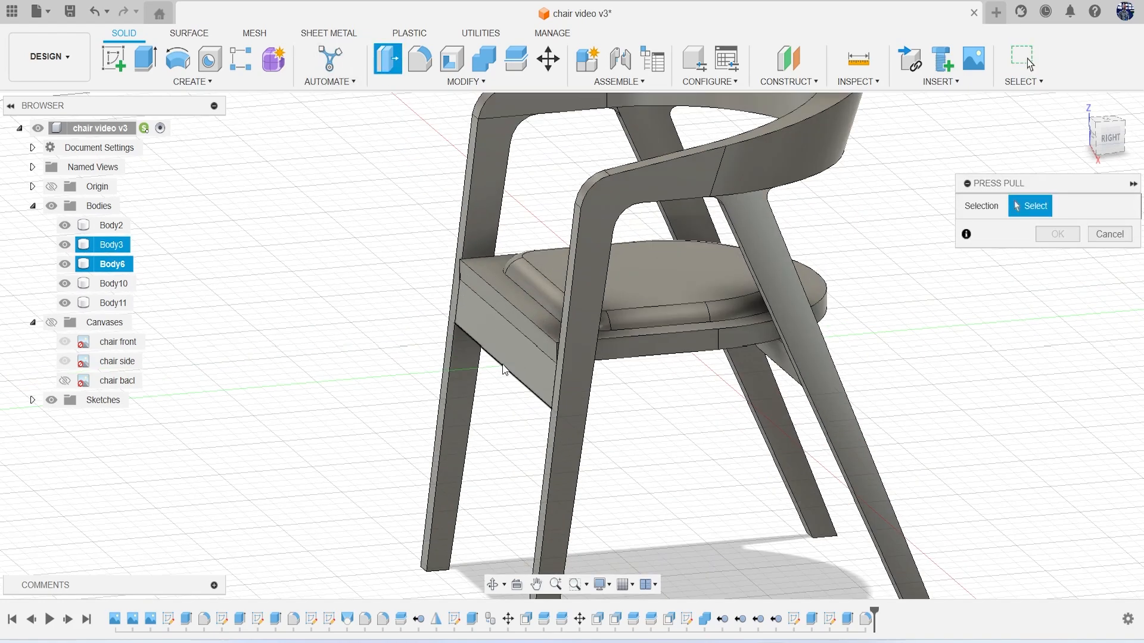
pyautogui.scroll(3, 502, 363)
pyautogui.click(587, 327)
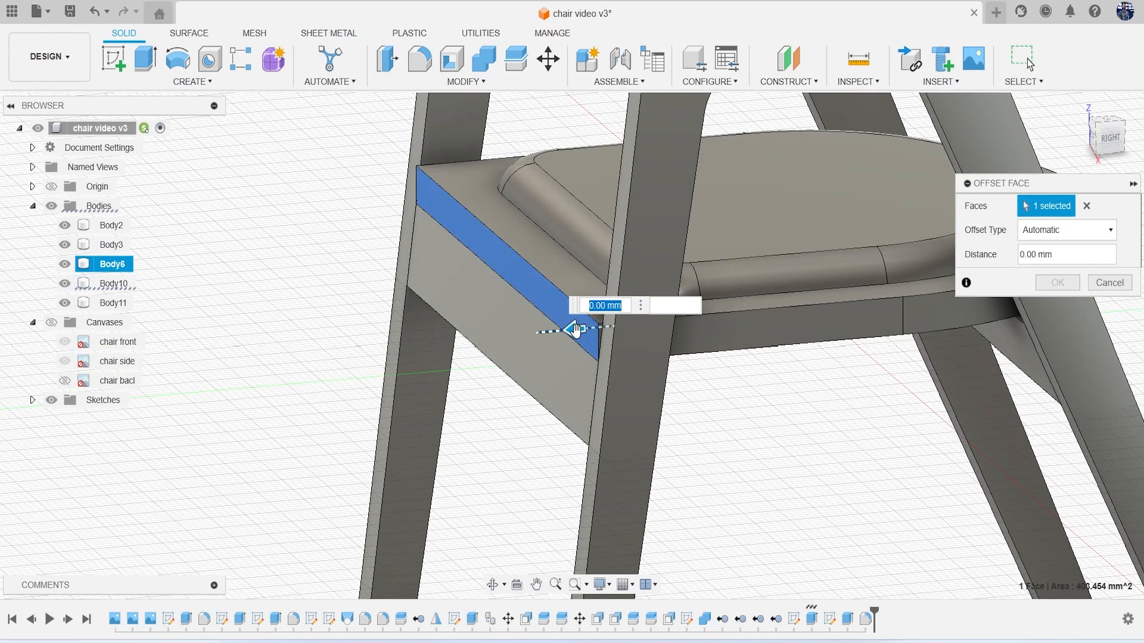
pyautogui.moveTo(575, 329); pyautogui.dragTo(567, 336)
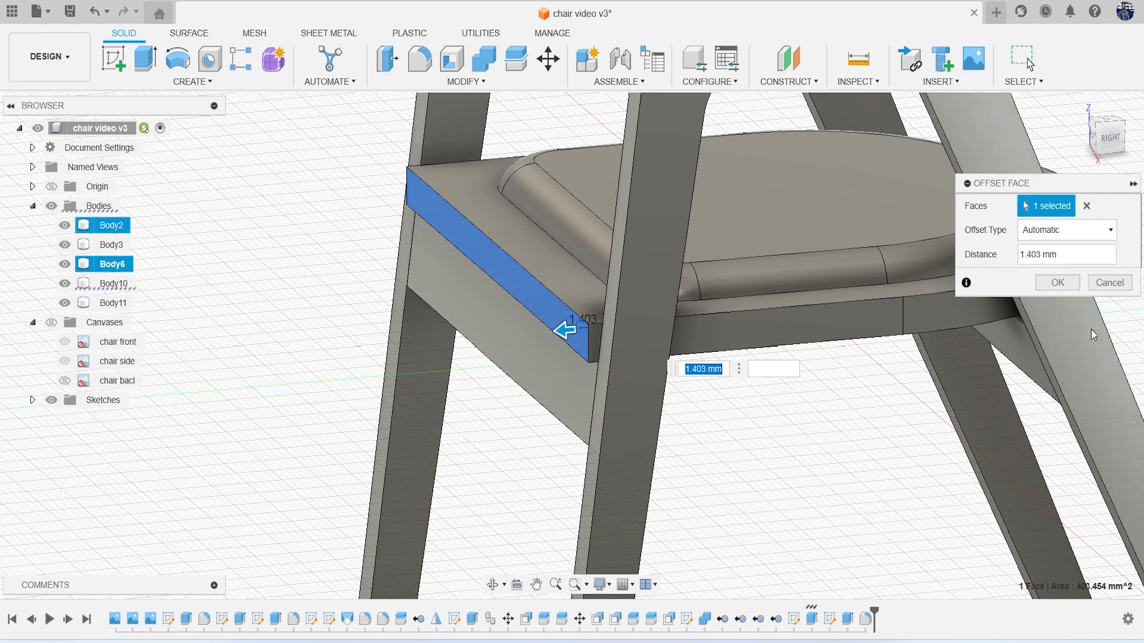
pyautogui.click(1058, 282)
# Hide Body3, Body6, Body10 and Body11 so that only the chair frame is shown
pyautogui.scroll(-5, 867, 423)
pyautogui.scroll(-2, 857, 444)
pyautogui.moveTo(1115, 149); pyautogui.dragTo(1051, 143, button='middle')
pyautogui.click(65, 244)
pyautogui.click(65, 264)
pyautogui.click(65, 283)
pyautogui.click(65, 302)
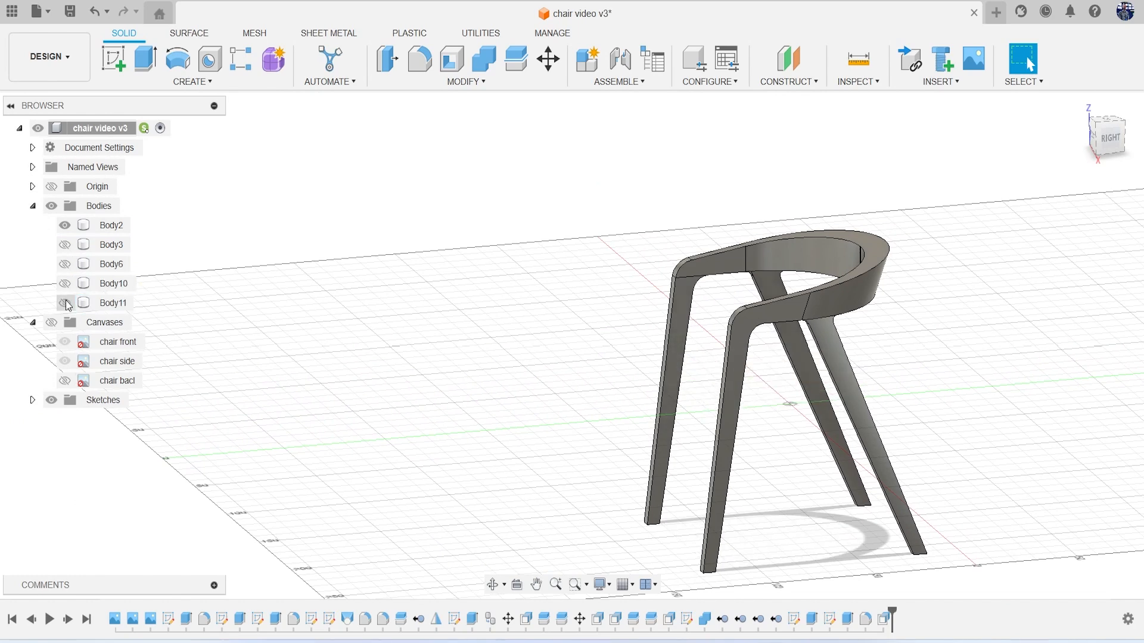
# Start a fillet on the outer front edge of one front leg with a 0.5 mm radius
pyautogui.press('f')
pyautogui.scroll(3, 494, 355)
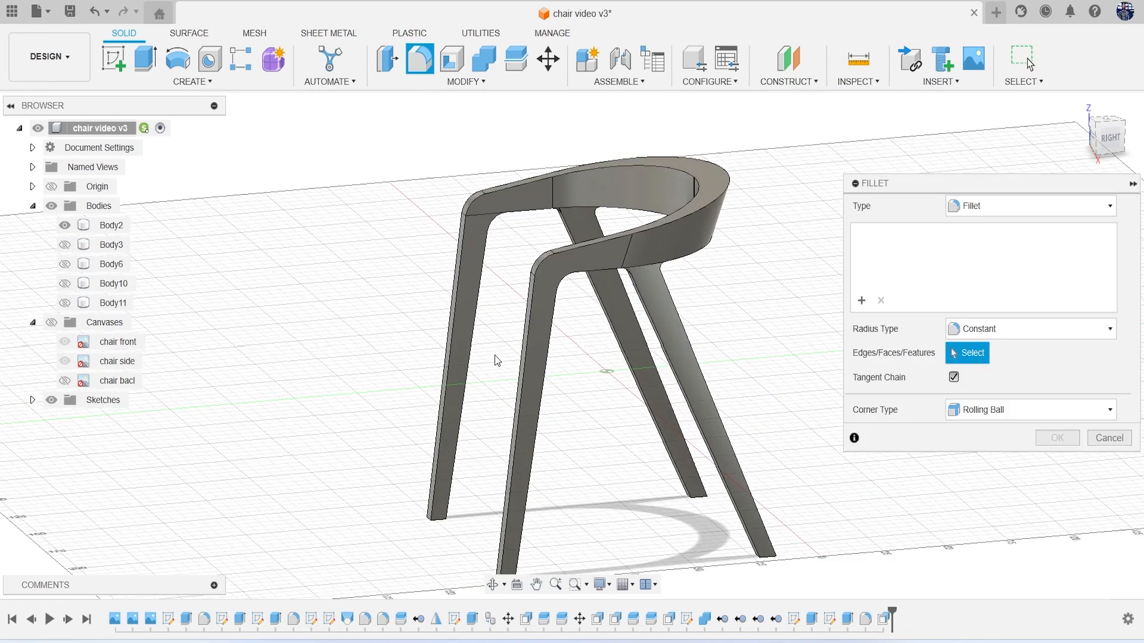
pyautogui.click(524, 416)
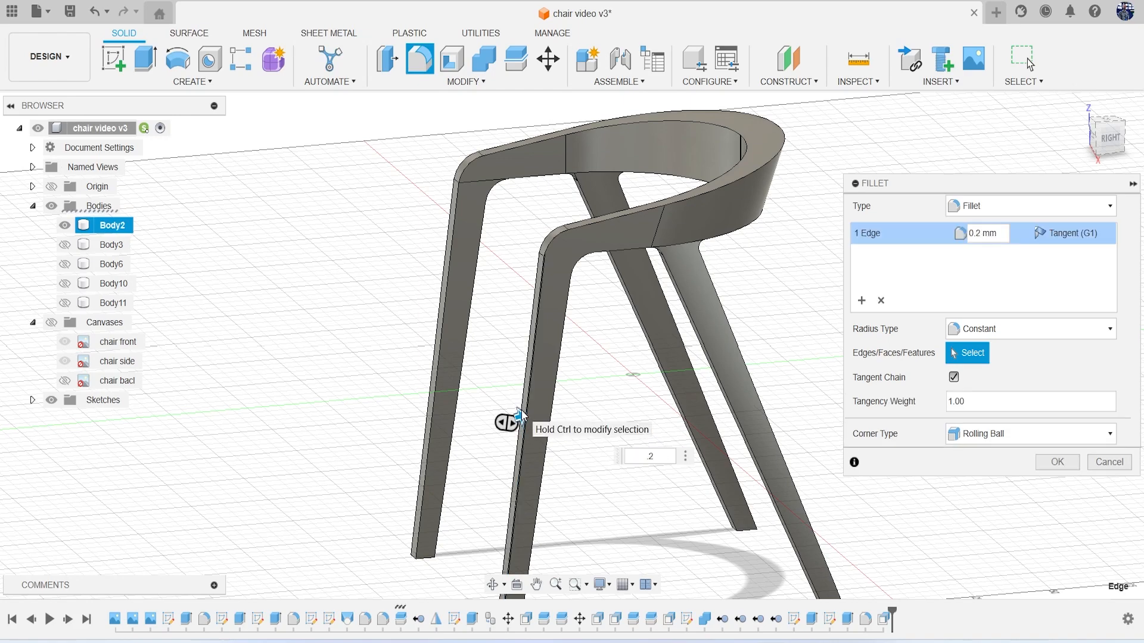
pyautogui.scroll(5, 560, 299)
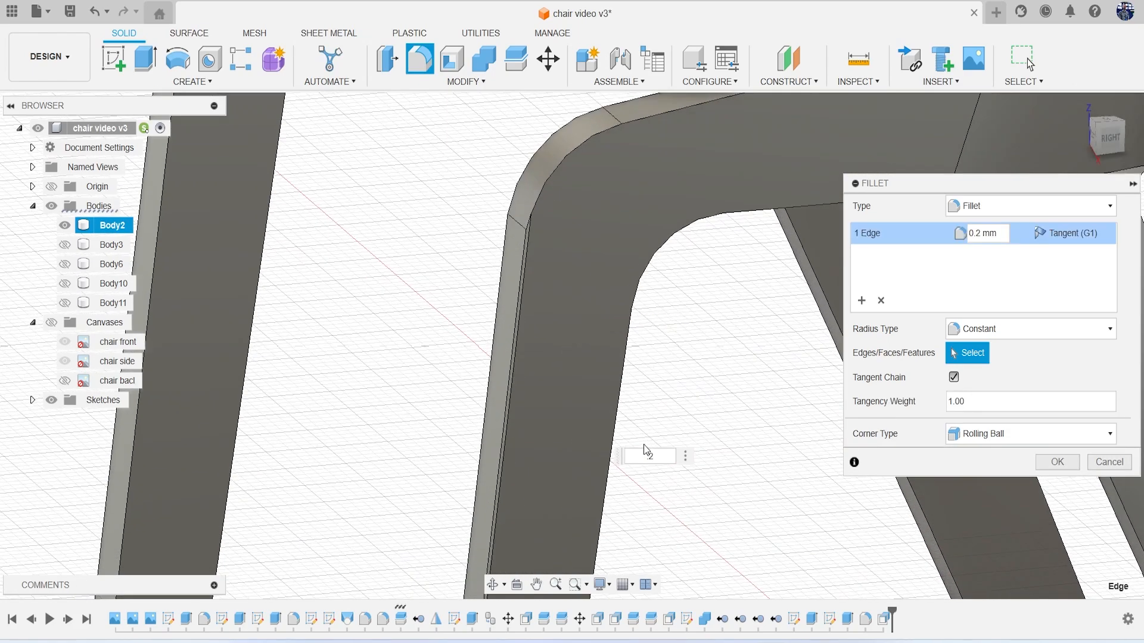
pyautogui.write('1')
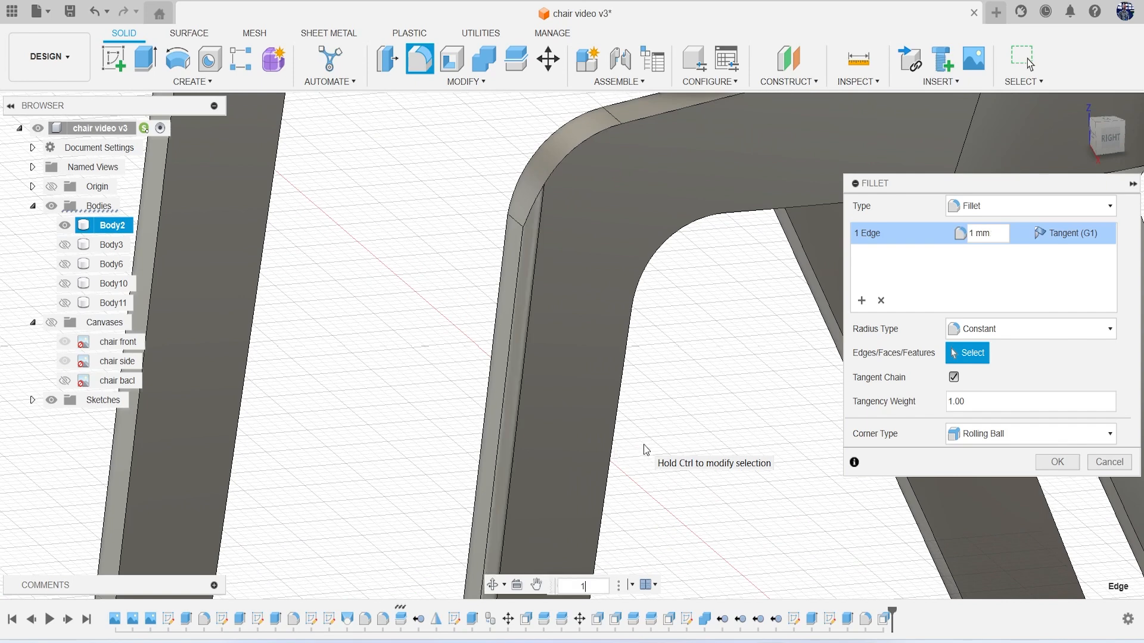
pyautogui.write('.5')
pyautogui.scroll(-4, 556, 332)
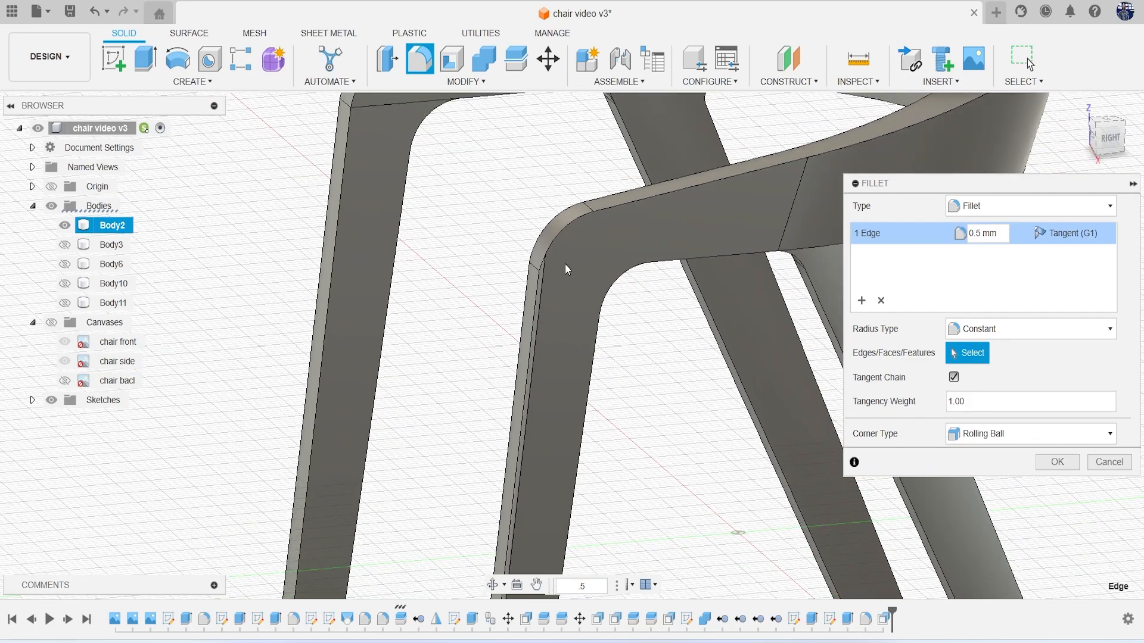
# Add the top outer edge chain of the armrest and the outer front edge of the opposite front leg to the fillet
pyautogui.click(557, 232)
pyautogui.scroll(-4, 623, 286)
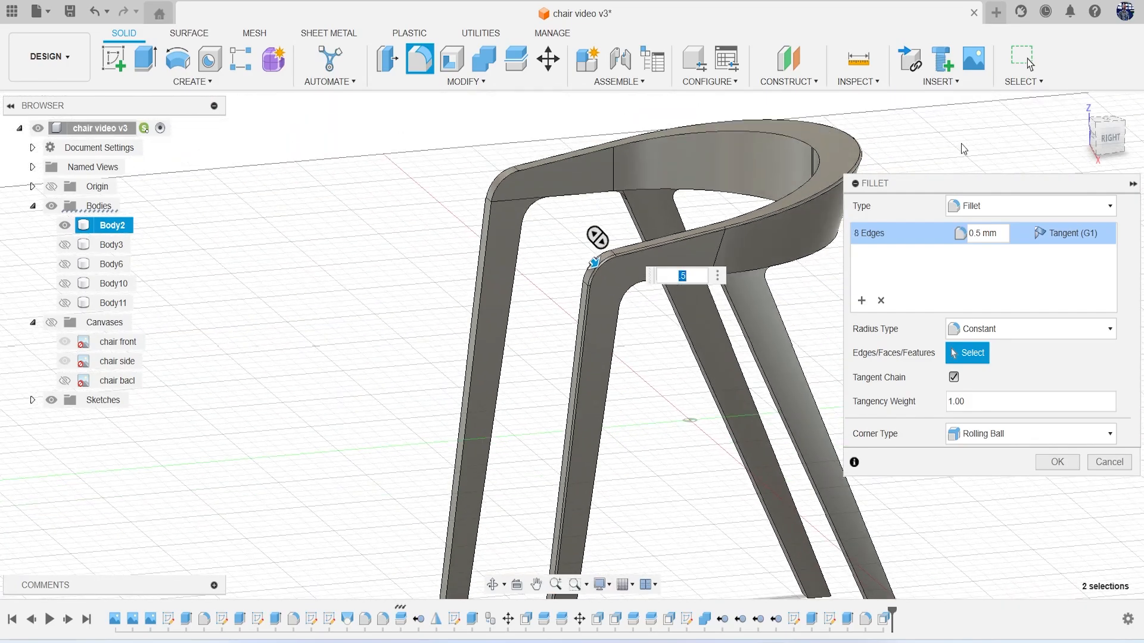
pyautogui.moveTo(1107, 134); pyautogui.dragTo(922, 207)
pyautogui.scroll(3, 530, 317)
pyautogui.click(577, 318)
pyautogui.scroll(-4, 555, 363)
pyautogui.moveTo(582, 480); pyautogui.dragTo(560, 377, button='middle')
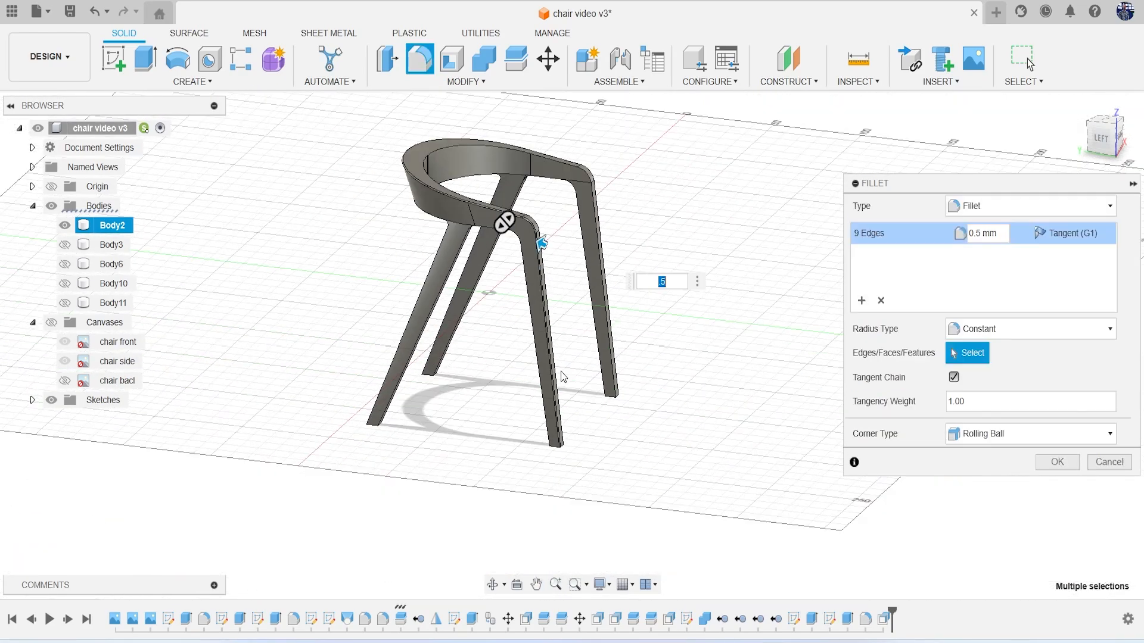
# Try to include the outer edge chain along the armrest's underside in the fillet
pyautogui.scroll(3, 525, 337)
pyautogui.moveTo(589, 421); pyautogui.dragTo(554, 321, button='middle')
pyautogui.moveTo(452, 107); pyautogui.dragTo(554, 358, button='middle')
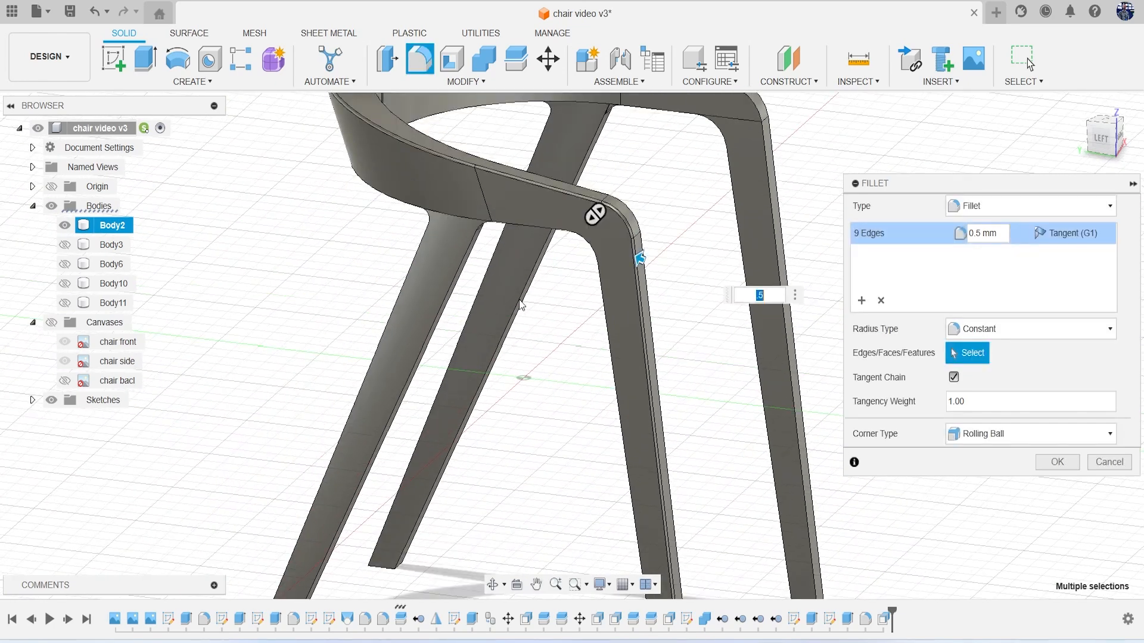
pyautogui.scroll(2, 520, 305)
pyautogui.click(529, 209)
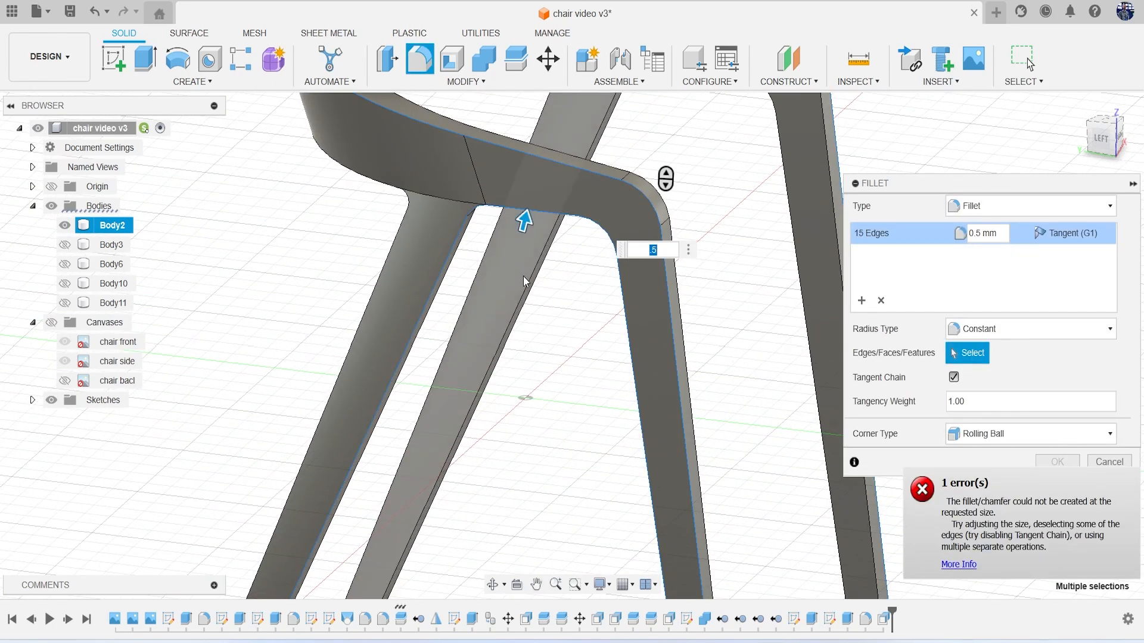
pyautogui.click(558, 215)
pyautogui.moveTo(595, 292); pyautogui.dragTo(440, 386, button='middle')
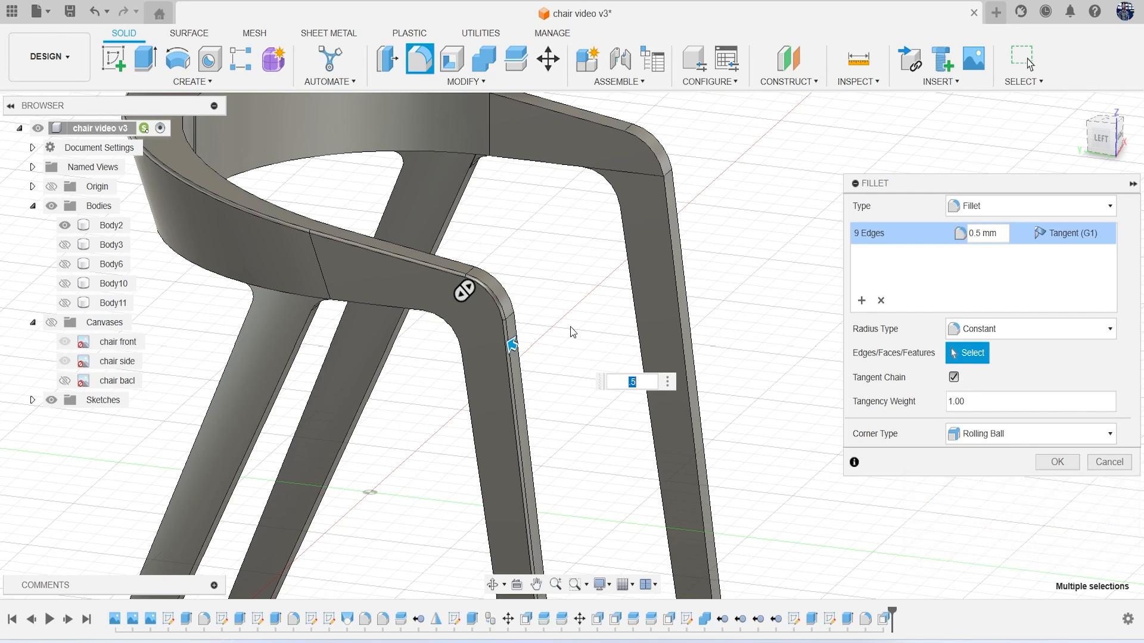
# Set the fillet radius to 1 mm and add the inner top edge chain of the backrest and armrests
pyautogui.write('1')
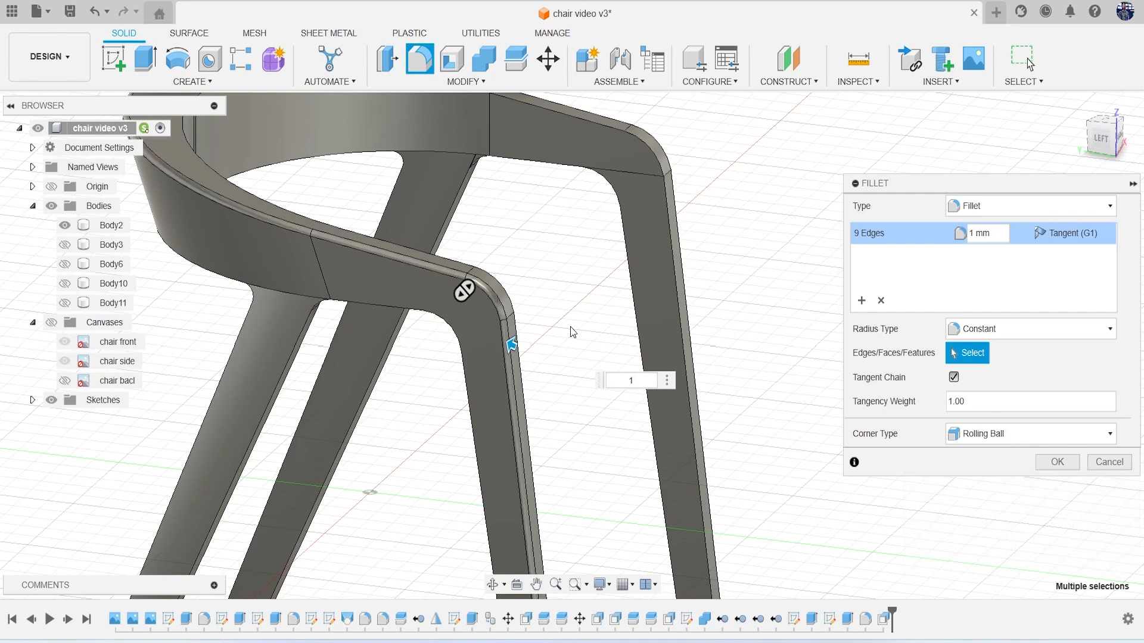
pyautogui.scroll(-3, 570, 327)
pyautogui.moveTo(1102, 141)
pyautogui.mouseDown()
pyautogui.moveTo(1054, 131)
pyautogui.moveTo(1085, 154)
pyautogui.mouseUp()
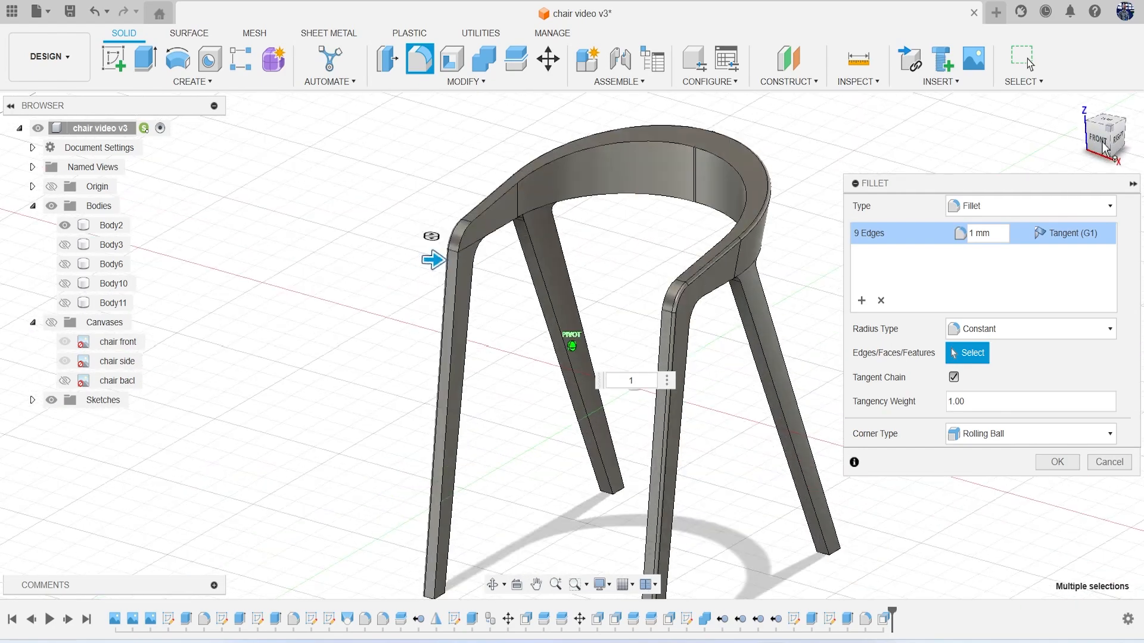
pyautogui.click(652, 144)
# Add the inner front edges of both front legs to the 1 mm fillet
pyautogui.scroll(4, 465, 280)
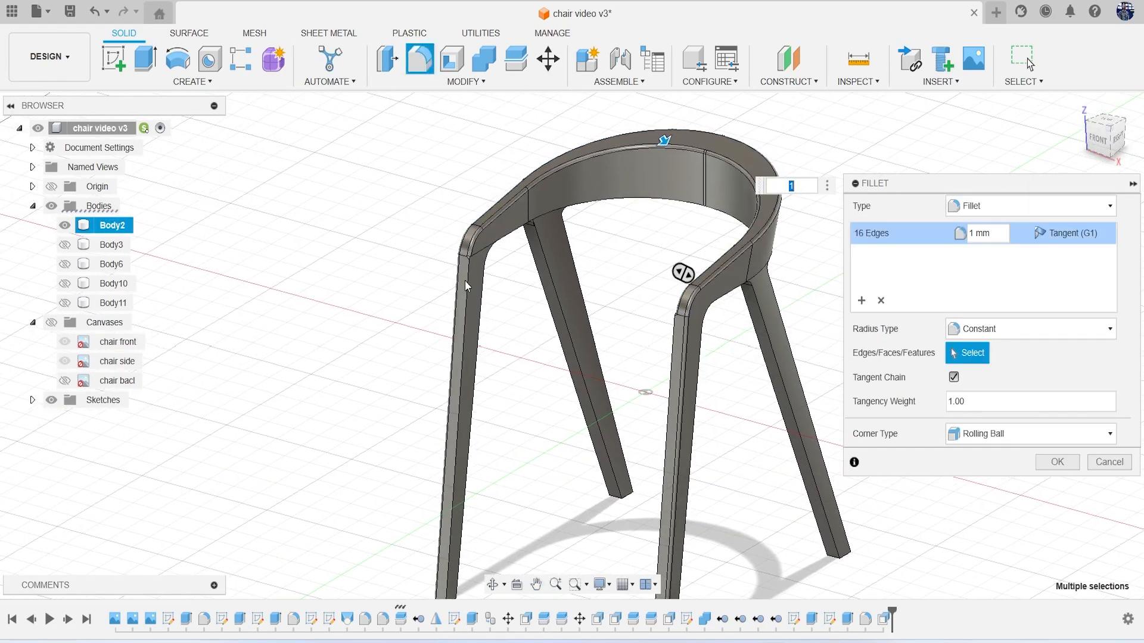
pyautogui.click(469, 276)
pyautogui.scroll(-2, 523, 317)
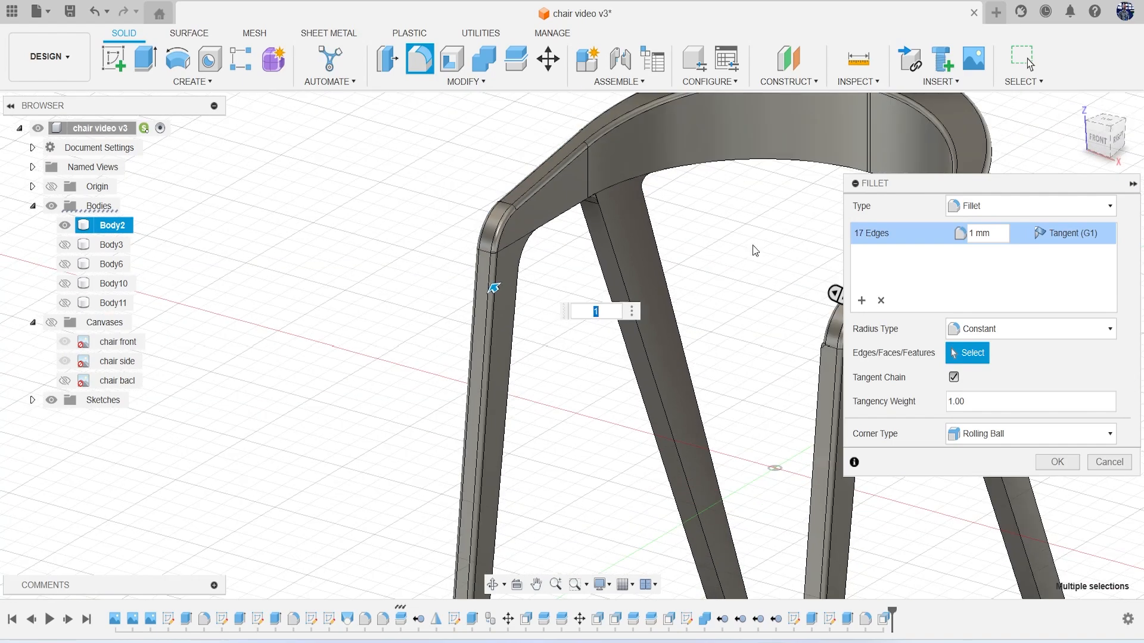
pyautogui.moveTo(1101, 149); pyautogui.dragTo(1125, 155)
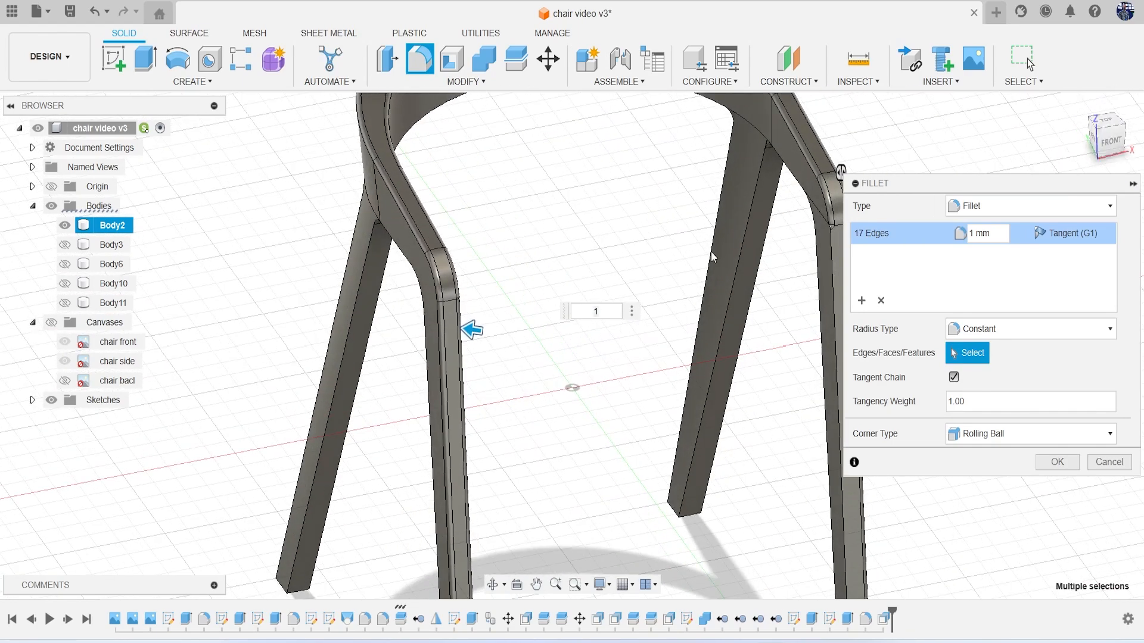
pyautogui.moveTo(796, 280); pyautogui.dragTo(712, 288, button='middle')
pyautogui.scroll(2, 708, 283)
pyautogui.click(756, 257)
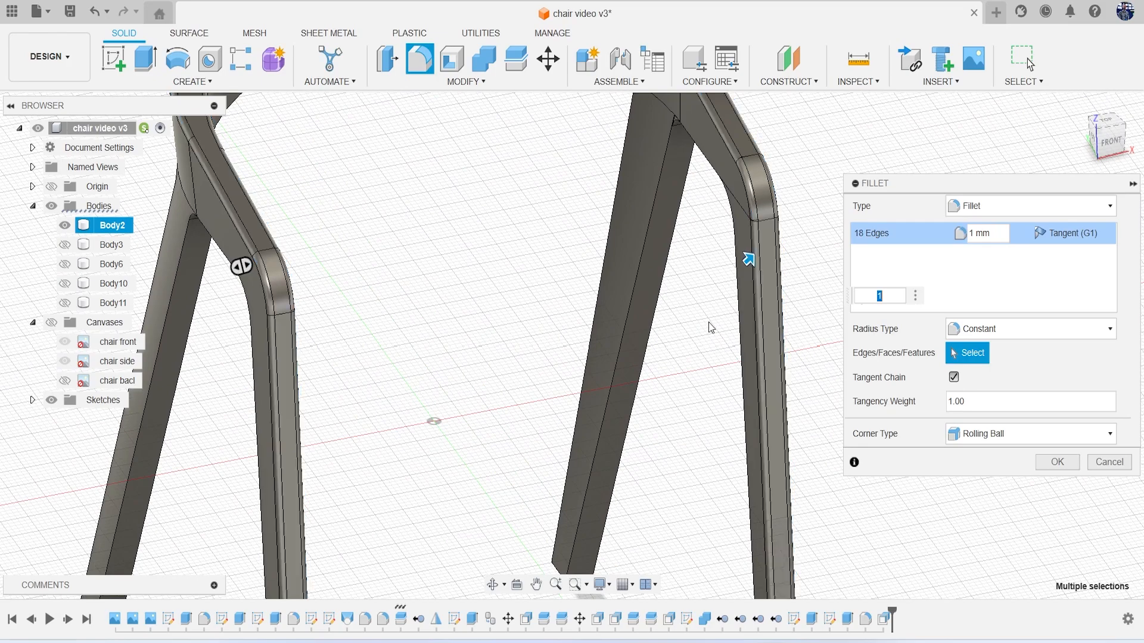
# Add the back leg's outer edge at the rear opening to the fillet, leaving out the backrest's lower outer edge
pyautogui.scroll(-3, 732, 286)
pyautogui.moveTo(1101, 151)
pyautogui.mouseDown()
pyautogui.moveTo(1097, 134)
pyautogui.moveTo(1077, 131)
pyautogui.mouseUp()
pyautogui.keyDown('shift'); pyautogui.moveTo(484, 268); pyautogui.dragTo(658, 313, button='middle'); pyautogui.keyUp('shift')
pyautogui.scroll(6, 465, 288)
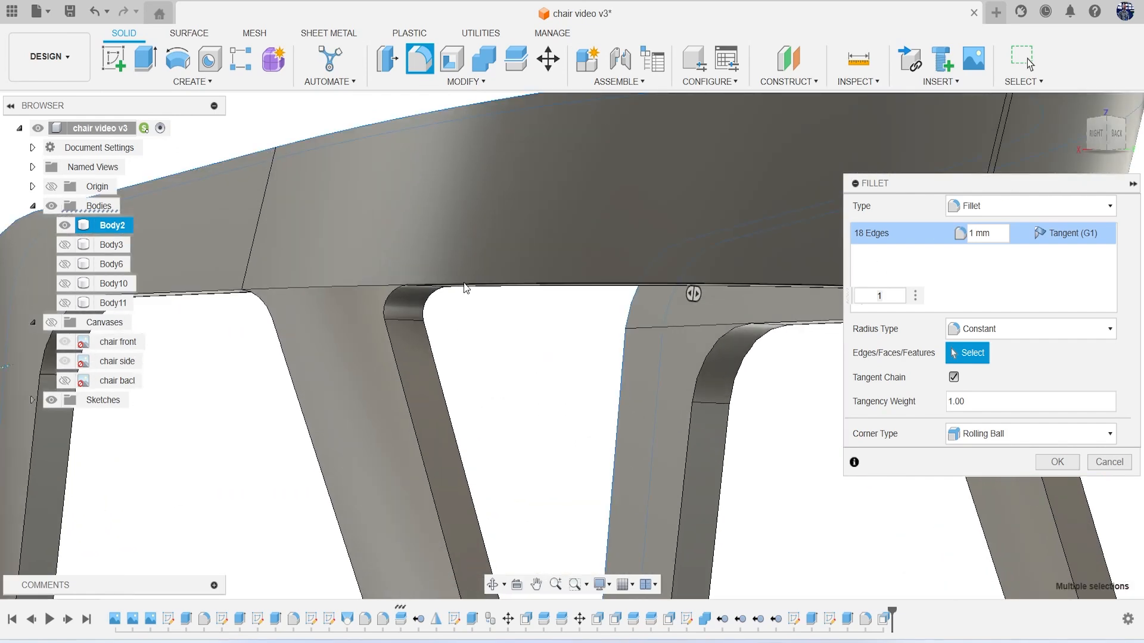
pyautogui.click(465, 287)
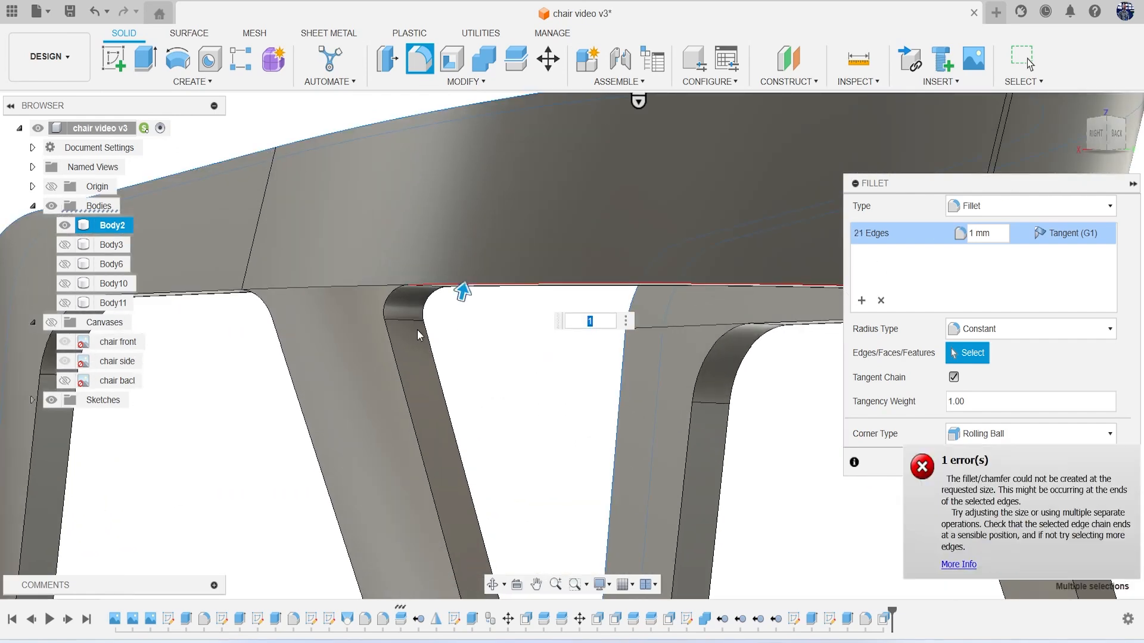
pyautogui.click(381, 303)
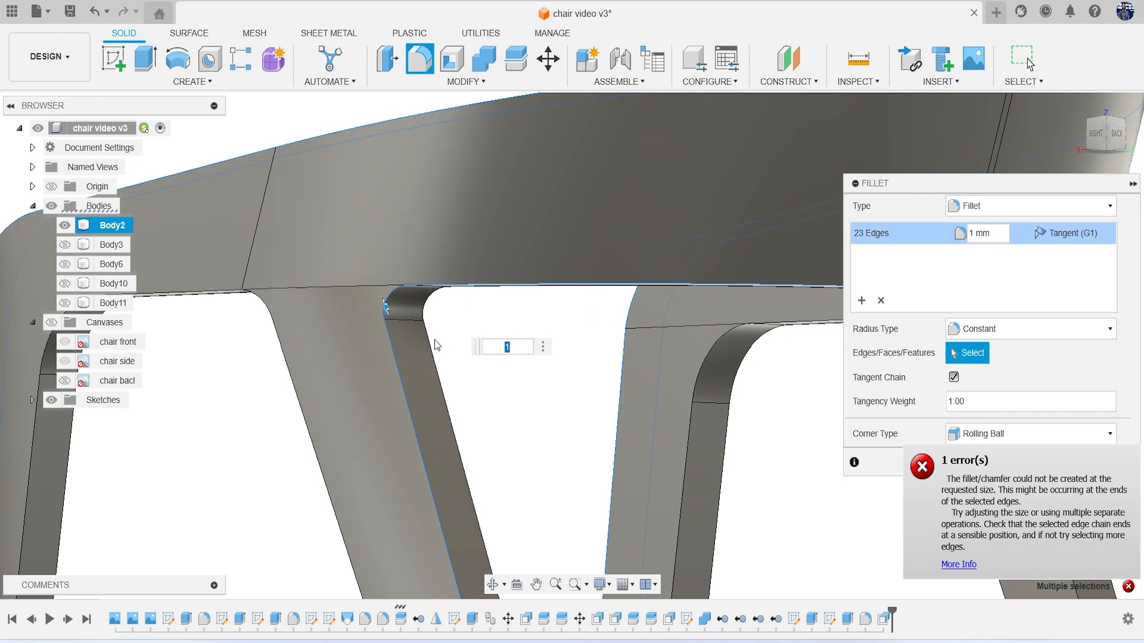
pyautogui.scroll(-1, 503, 232)
pyautogui.scroll(1, 528, 374)
pyautogui.scroll(-2, 563, 373)
pyautogui.scroll(3, 525, 327)
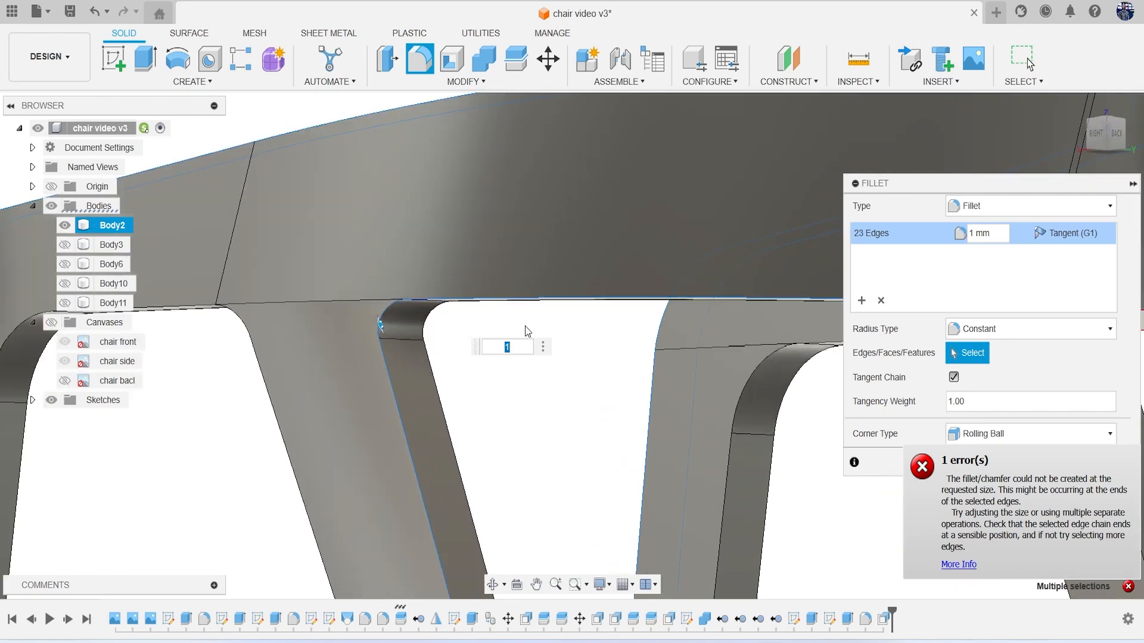
pyautogui.click(491, 299)
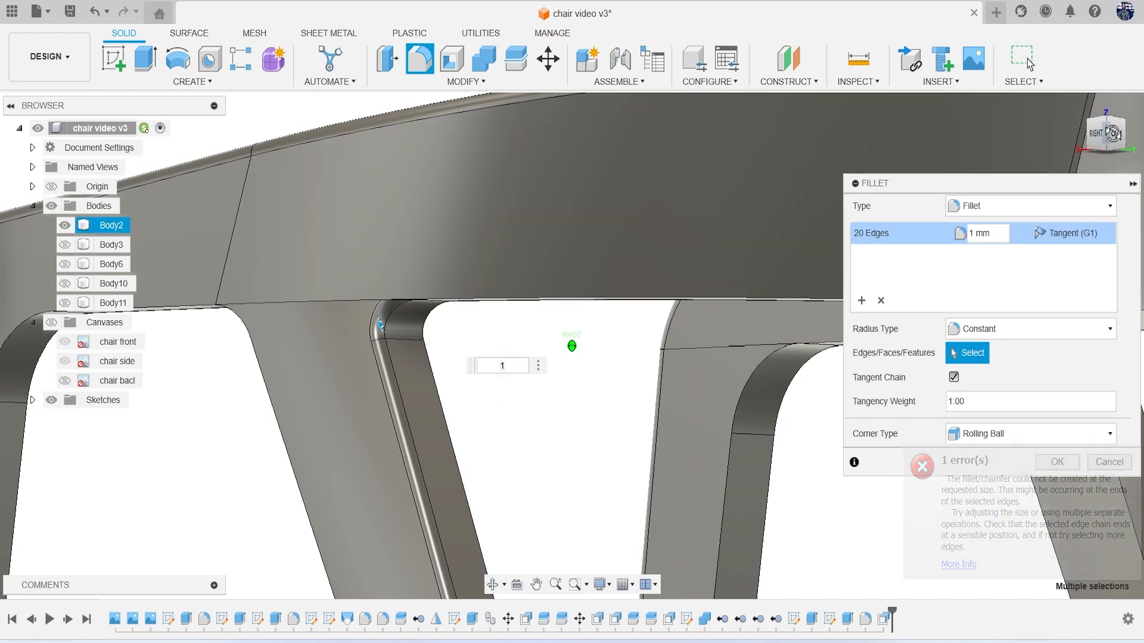
# Add the face chain around the rear opening, along the back legs and the backrest's underside, to the 1 mm fillet
pyautogui.moveTo(1103, 140); pyautogui.dragTo(1106, 123)
pyautogui.moveTo(740, 224); pyautogui.dragTo(651, 291, button='middle')
pyautogui.scroll(1, 584, 228)
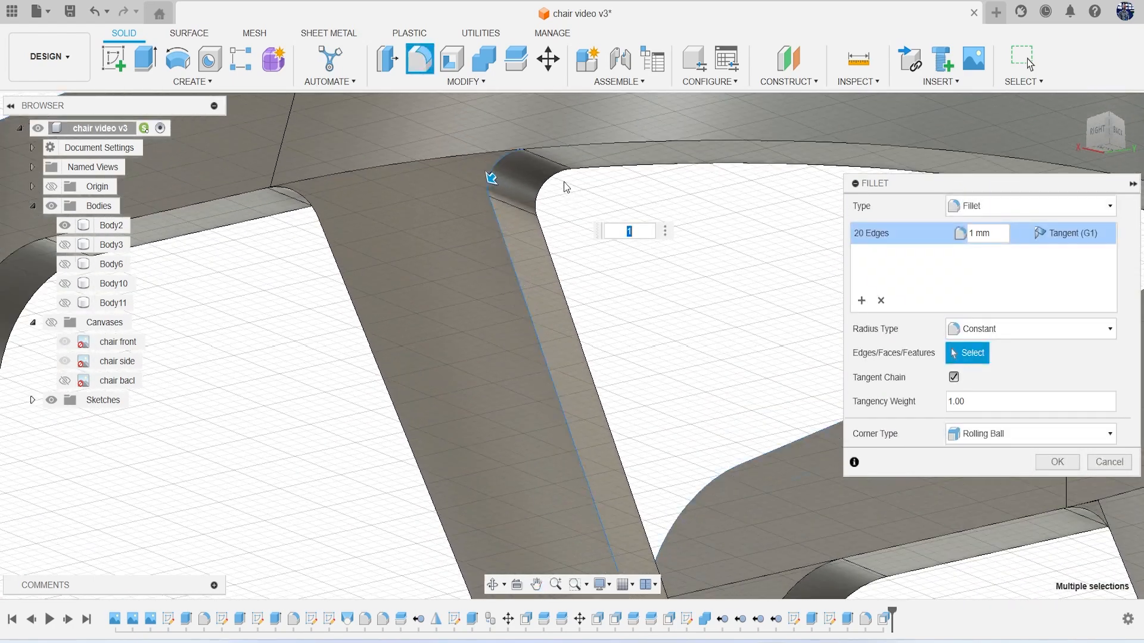
pyautogui.click(563, 146)
pyautogui.click(611, 142)
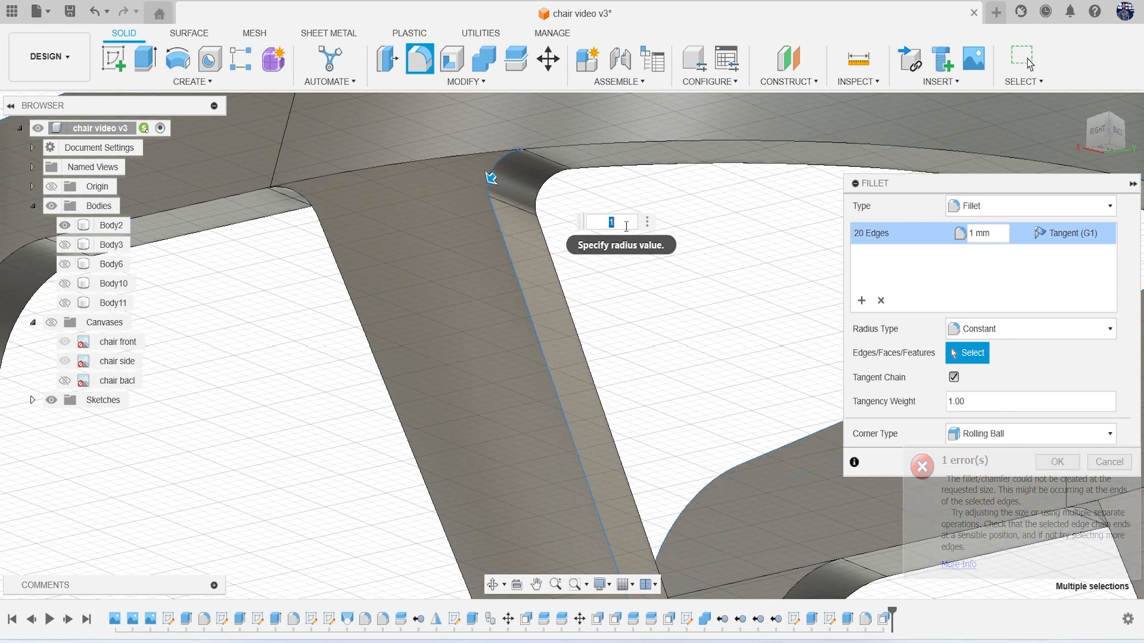
pyautogui.click(516, 259)
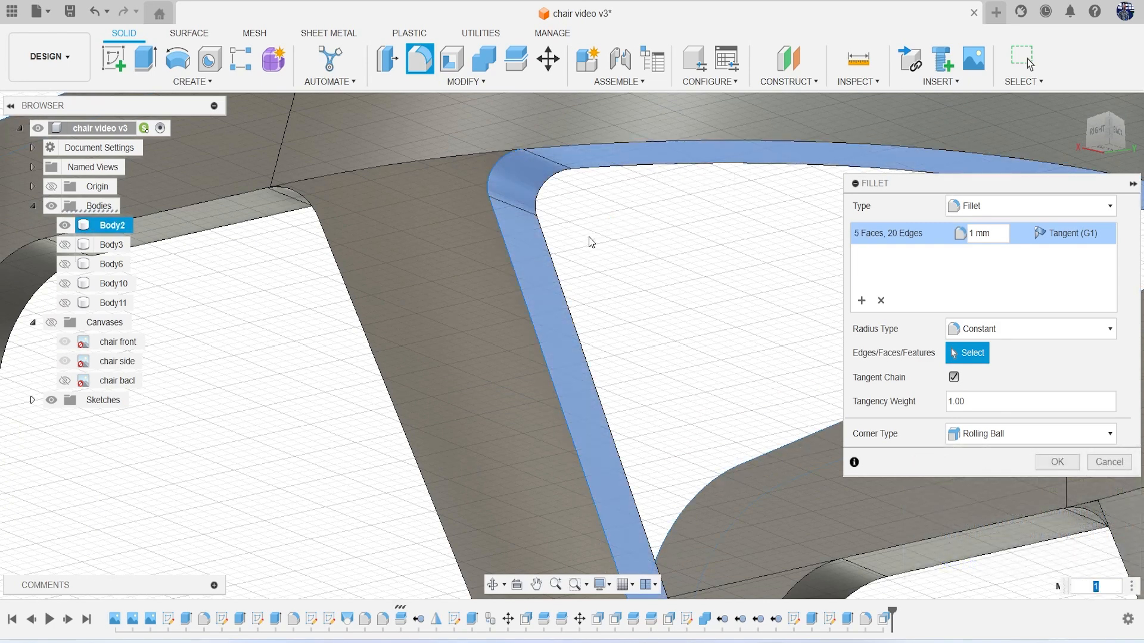
# Try to include the face chain around the side opening between the front and back legs in the fillet
pyautogui.scroll(-2, 655, 262)
pyautogui.scroll(-3, 696, 278)
pyautogui.moveTo(1102, 132); pyautogui.dragTo(1031, 134)
pyautogui.scroll(5, 504, 230)
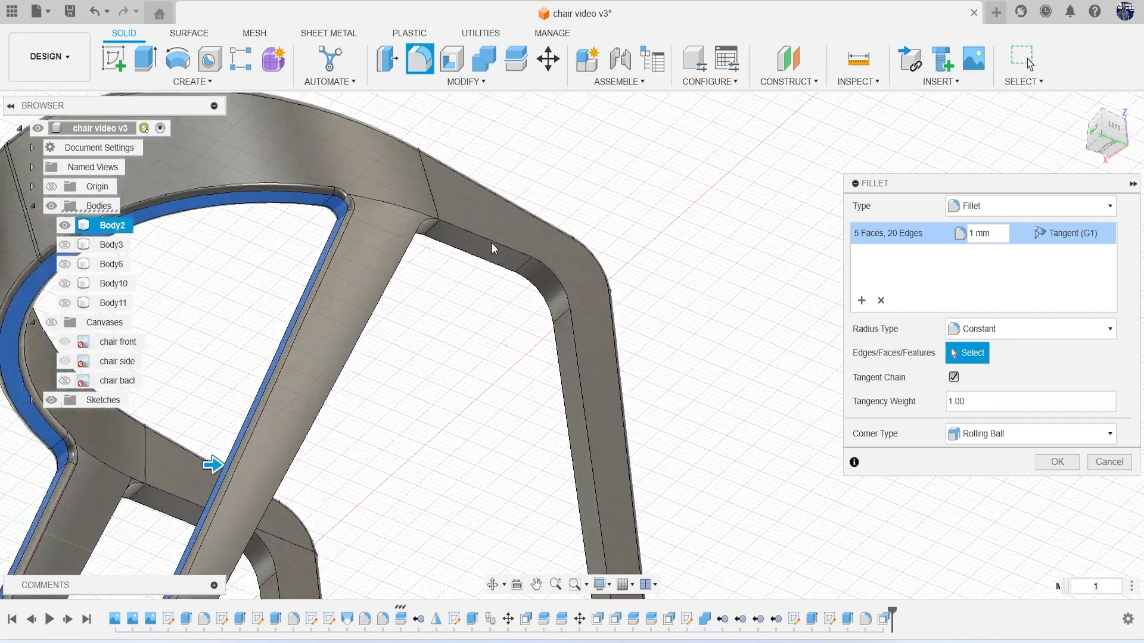
pyautogui.click(503, 263)
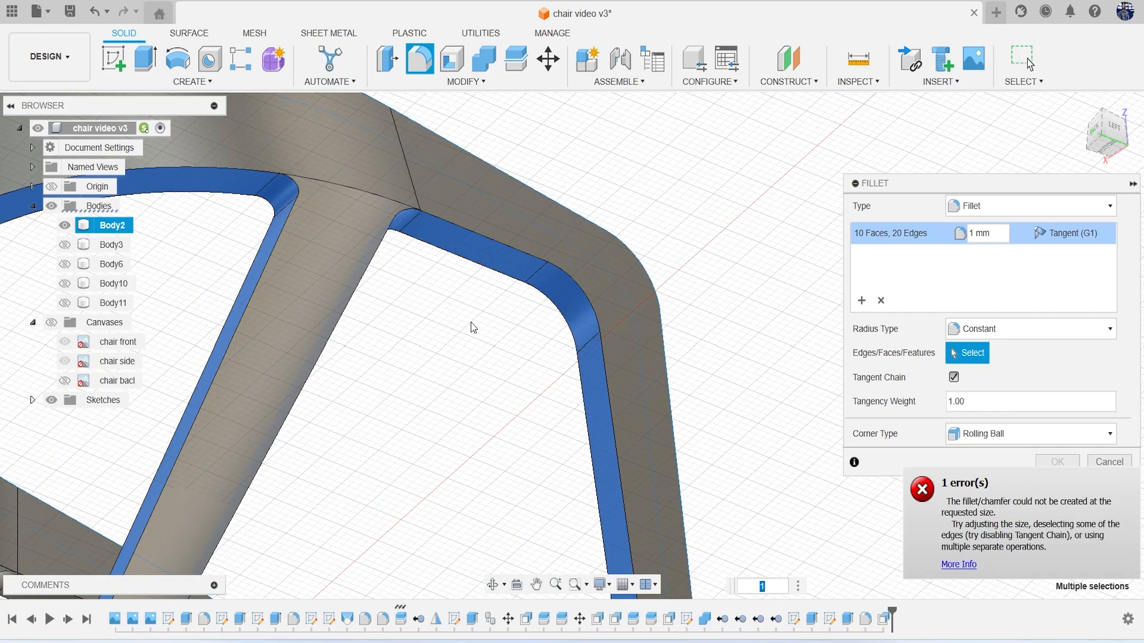
pyautogui.click(492, 257)
pyautogui.scroll(-4, 498, 302)
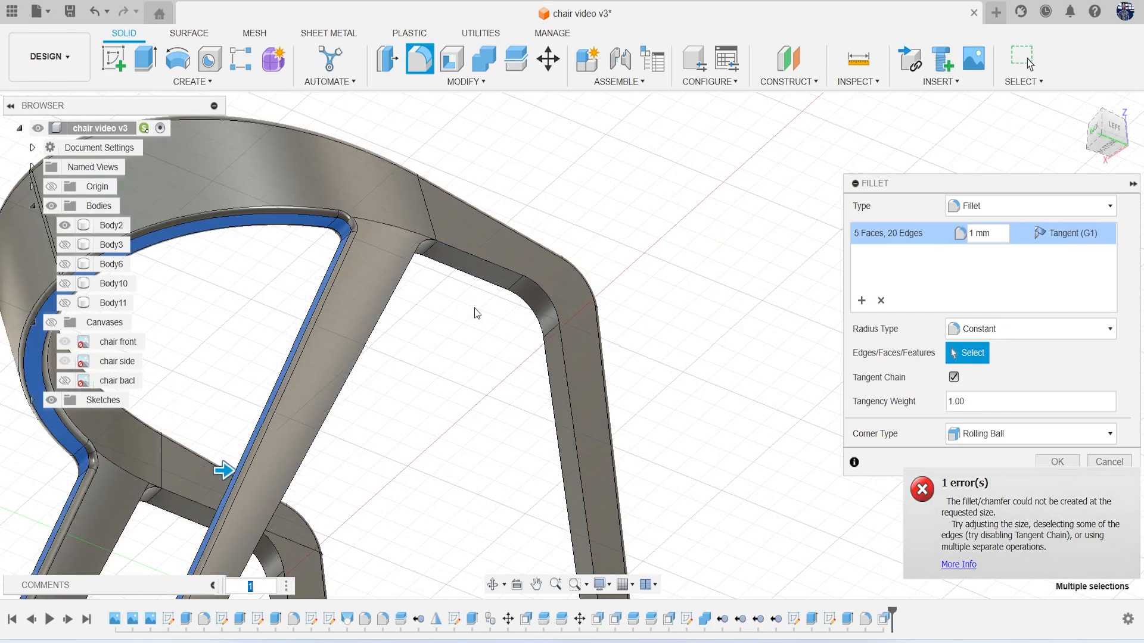
# Apply the 1 mm fillet to the selected faces and edges of the chair frame
pyautogui.moveTo(1107, 136); pyautogui.dragTo(834, 208)
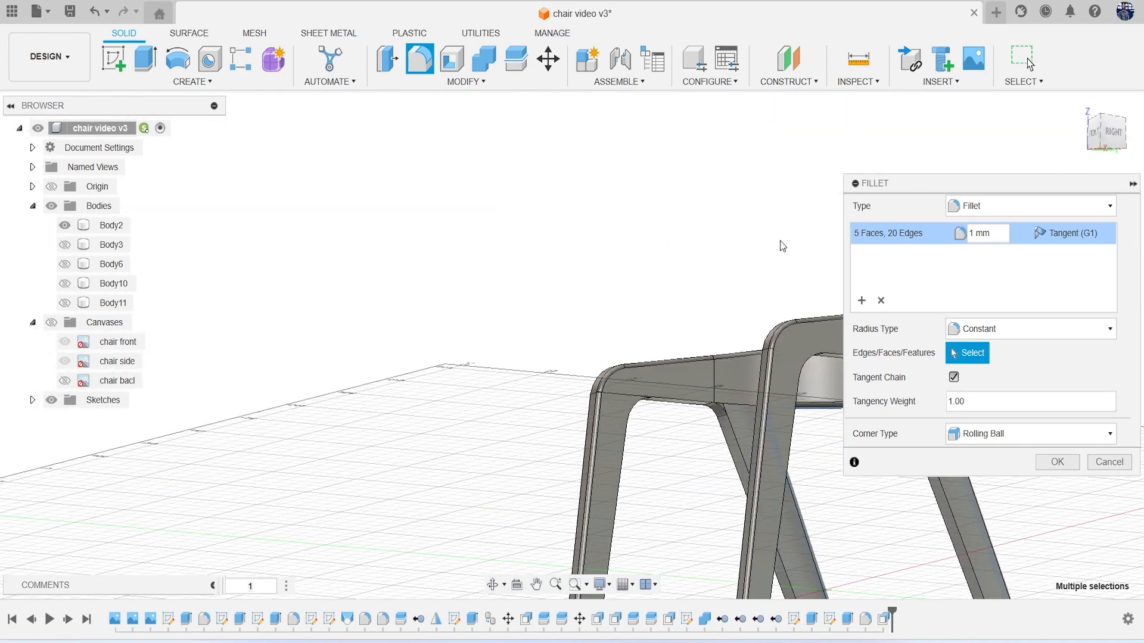
pyautogui.scroll(-3, 752, 243)
pyautogui.moveTo(730, 263); pyautogui.dragTo(567, 166, button='middle')
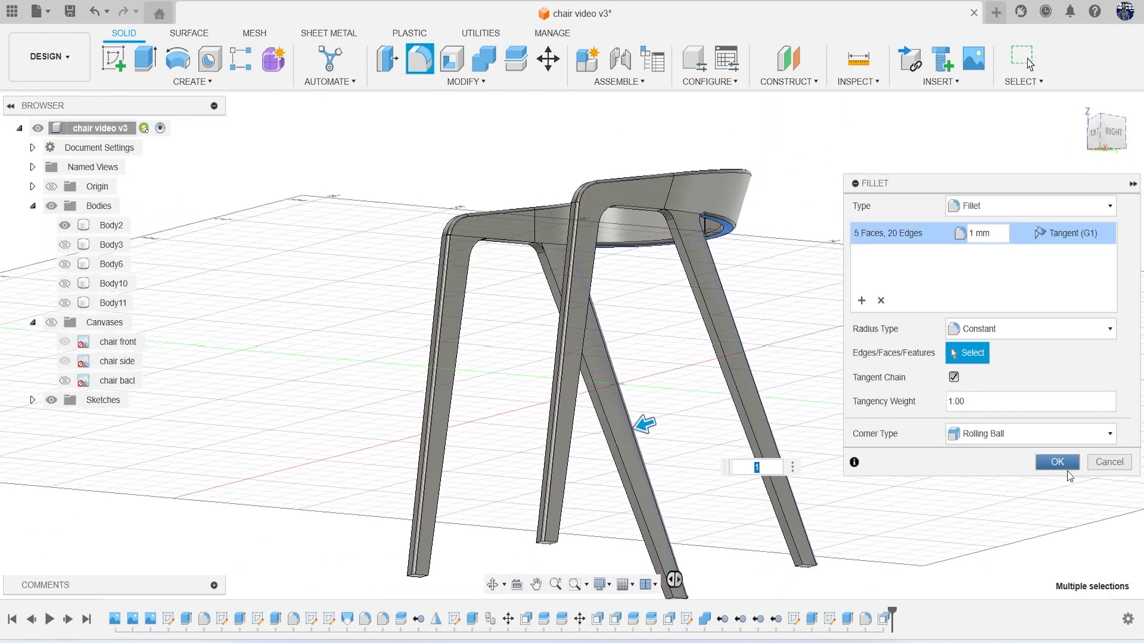
pyautogui.click(1057, 464)
# Try a separate 0.1 mm fillet on the chain of inner faces around the side opening
pyautogui.keyDown('shift'); pyautogui.moveTo(572, 342); pyautogui.dragTo(601, 333, button='middle'); pyautogui.keyUp('shift')
pyautogui.scroll(8, 593, 259)
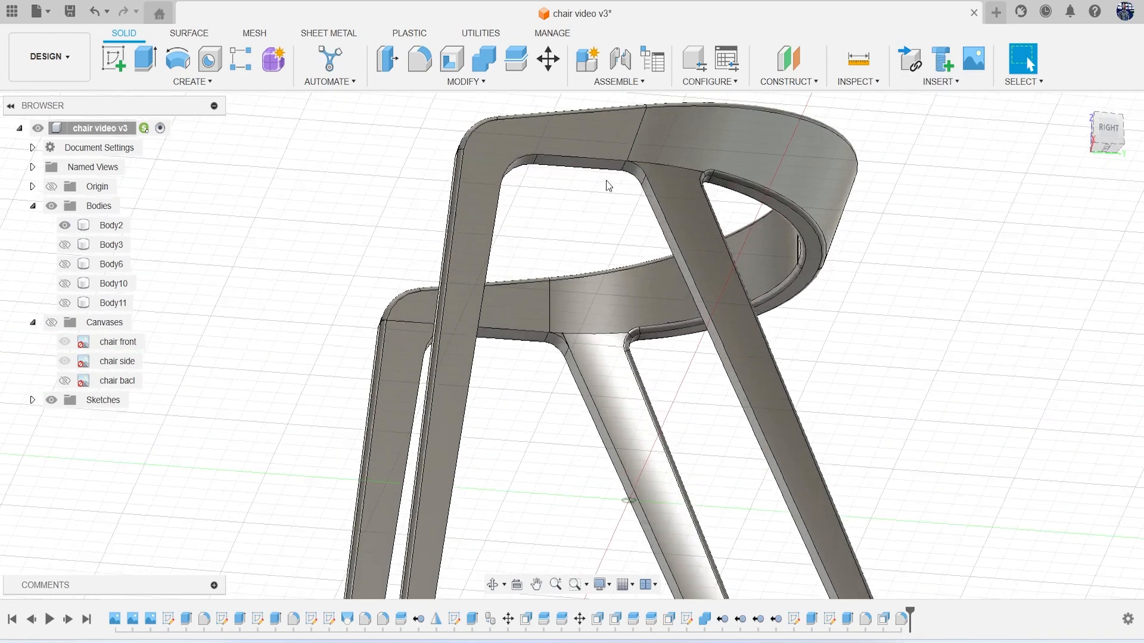
pyautogui.press('f')
pyautogui.scroll(3, 583, 213)
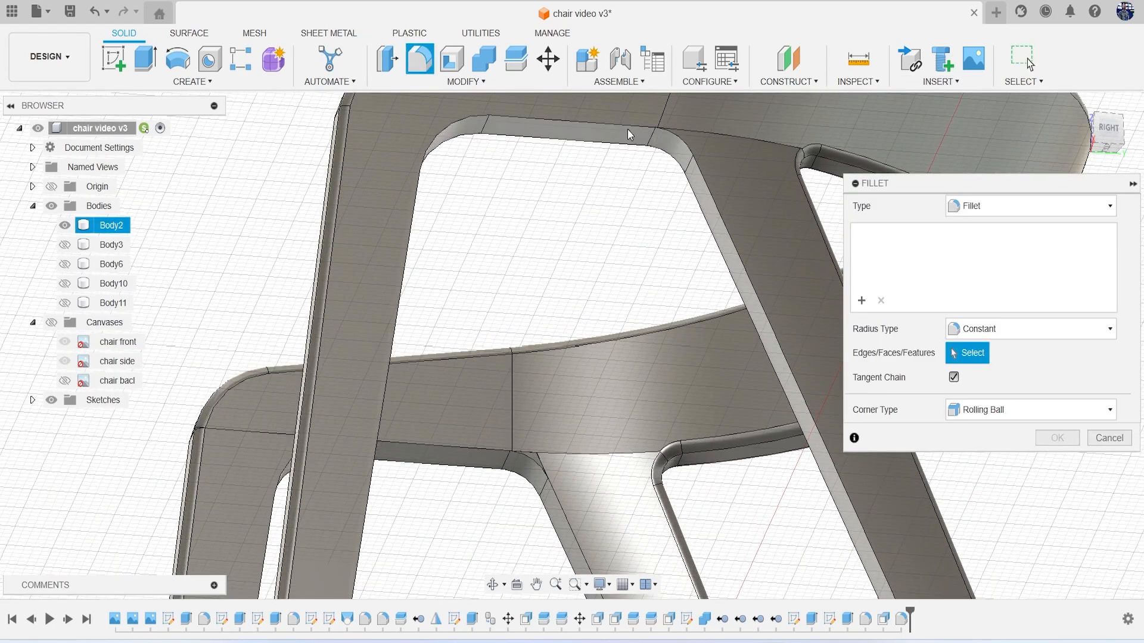
pyautogui.click(690, 164)
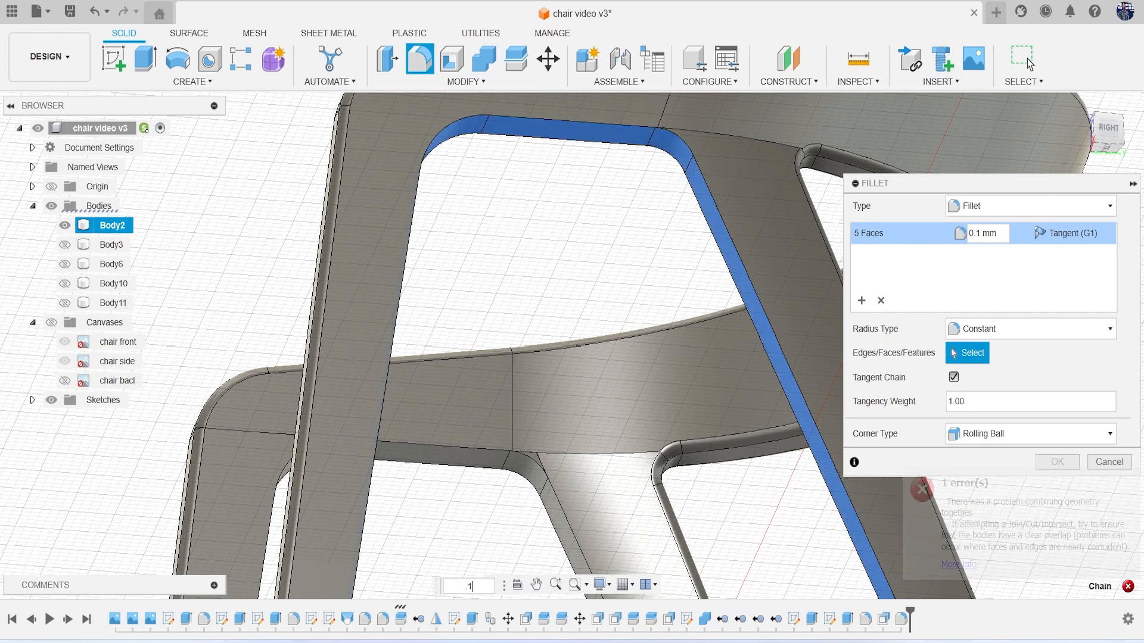
pyautogui.click(1109, 462)
# Try a 0.1 mm fillet on the outer edge chain around the side opening
pyautogui.keyDown('shift'); pyautogui.moveTo(749, 346); pyautogui.dragTo(301, 331, button='middle'); pyautogui.keyUp('shift')
pyautogui.press('f')
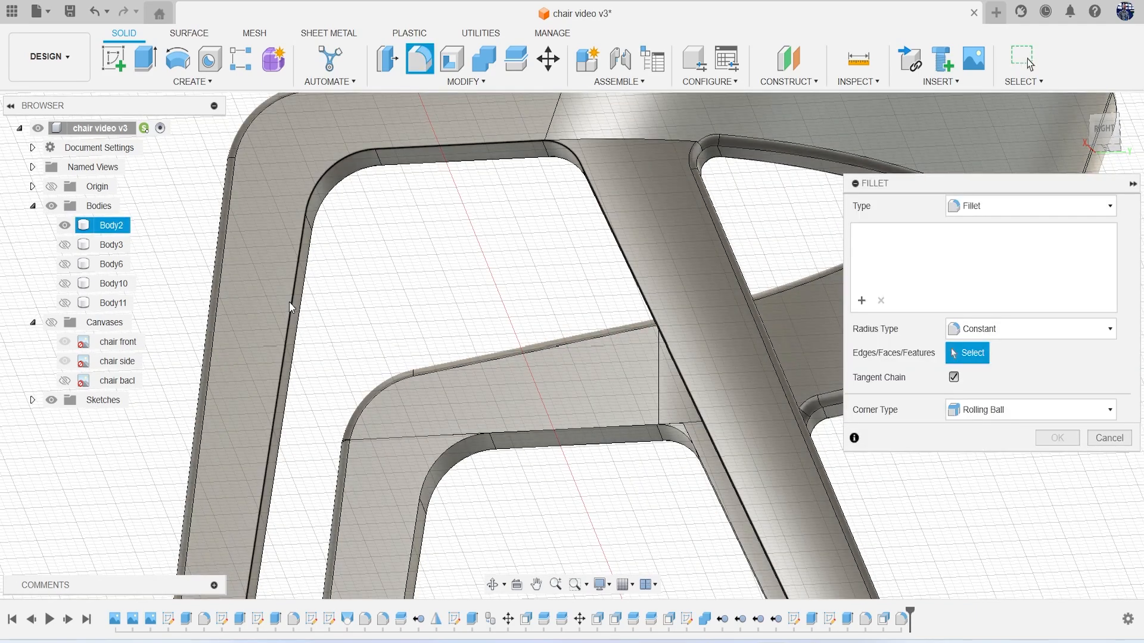
pyautogui.click(292, 304)
pyautogui.scroll(-3, 426, 401)
pyautogui.moveTo(426, 401); pyautogui.dragTo(569, 155, button='middle')
pyautogui.scroll(-2, 476, 384)
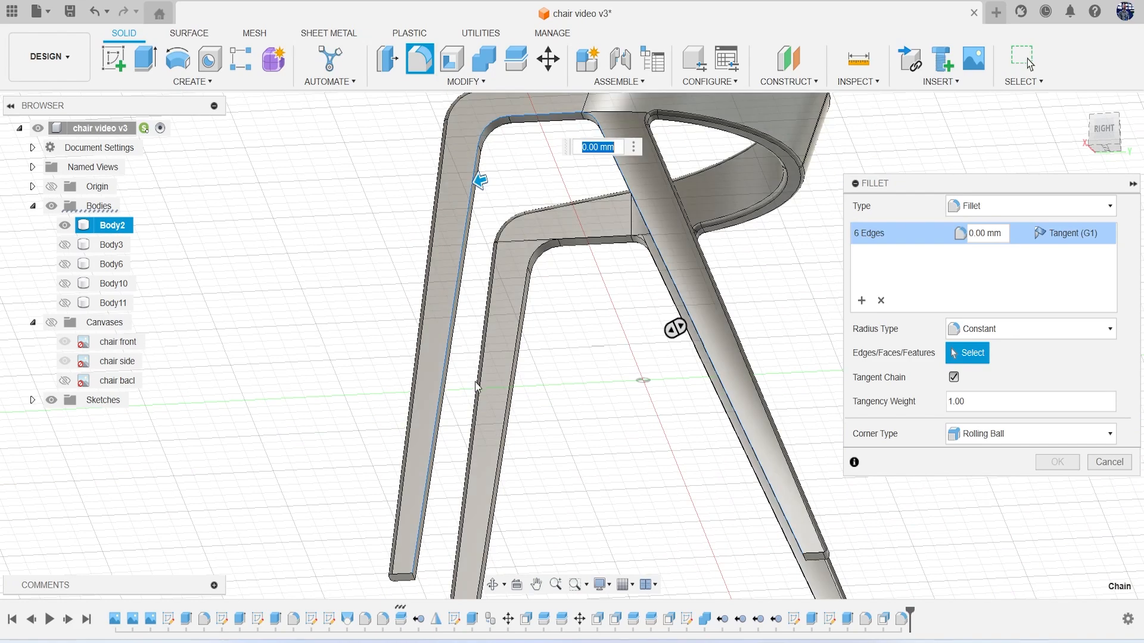
pyautogui.scroll(10, 641, 237)
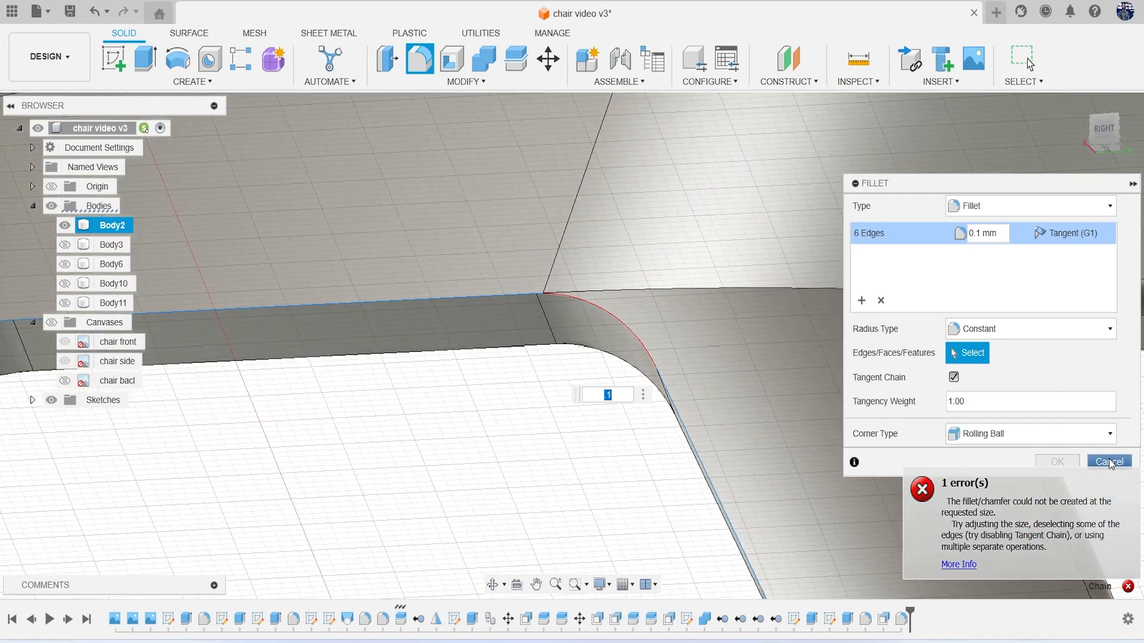
pyautogui.click(1109, 461)
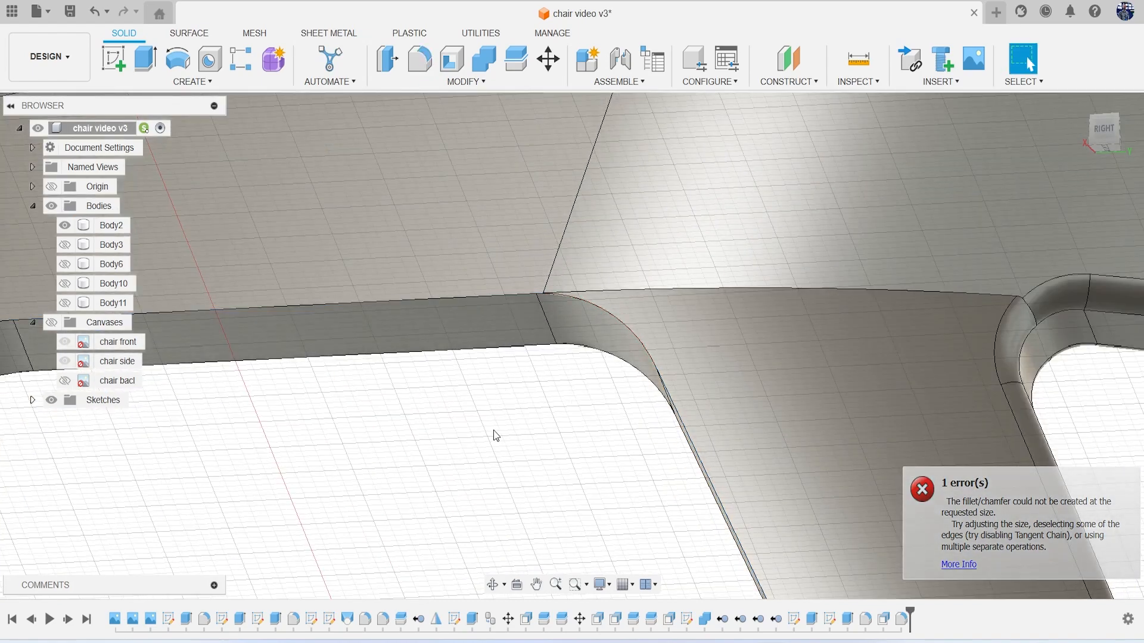
# Start a new fillet with Tangent Chain turned off
pyautogui.press('f')
pyautogui.click(954, 377)
pyautogui.scroll(-3, 438, 422)
pyautogui.scroll(-3, 417, 408)
pyautogui.scroll(5, 376, 268)
# Try to fillet only the front leg's straight outer edge at the side opening, with radii of 1 mm and 0.2 mm
pyautogui.click(307, 317)
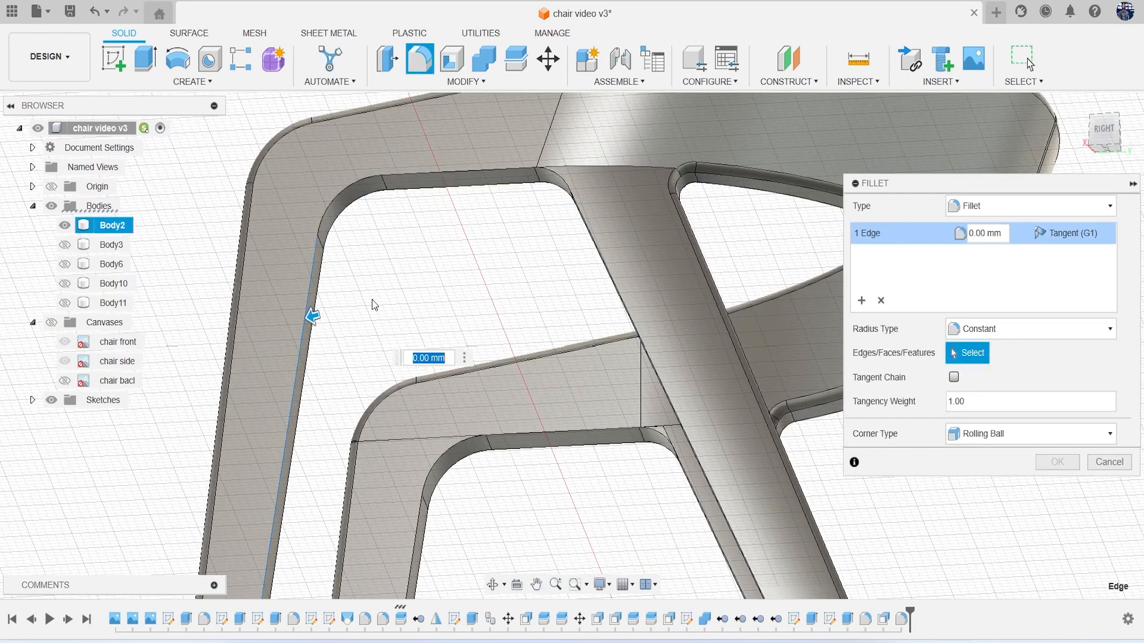
pyautogui.write('1')
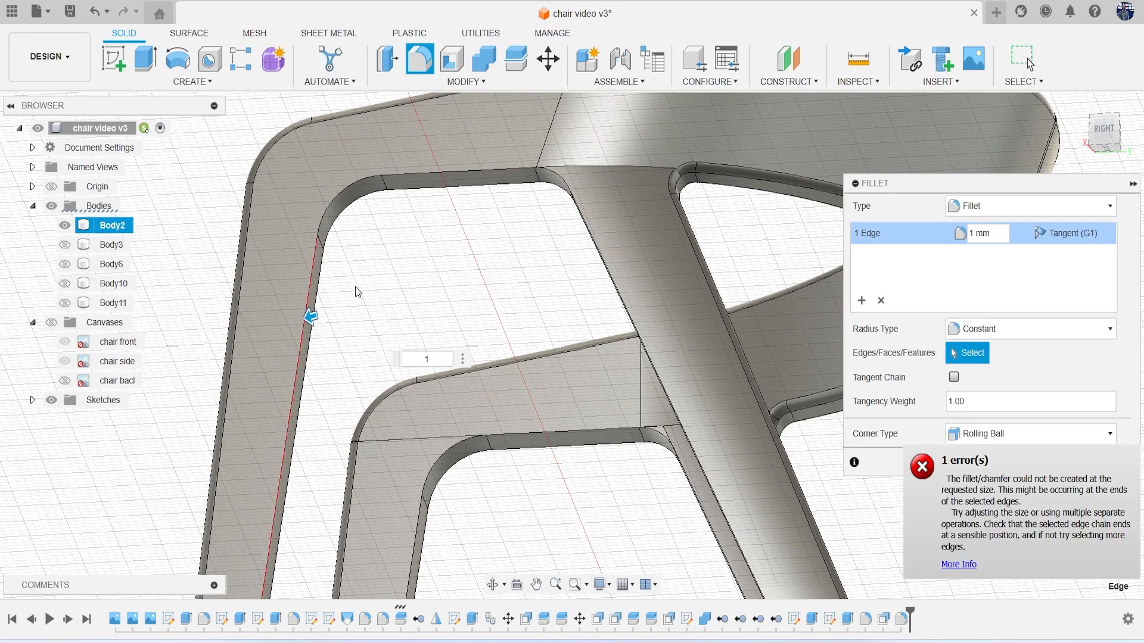
pyautogui.scroll(-3, 356, 345)
pyautogui.moveTo(356, 358); pyautogui.dragTo(386, 194, button='middle')
pyautogui.write('0.1')
pyautogui.write('2')
pyautogui.press('BackSpace')
pyautogui.press('BackSpace')
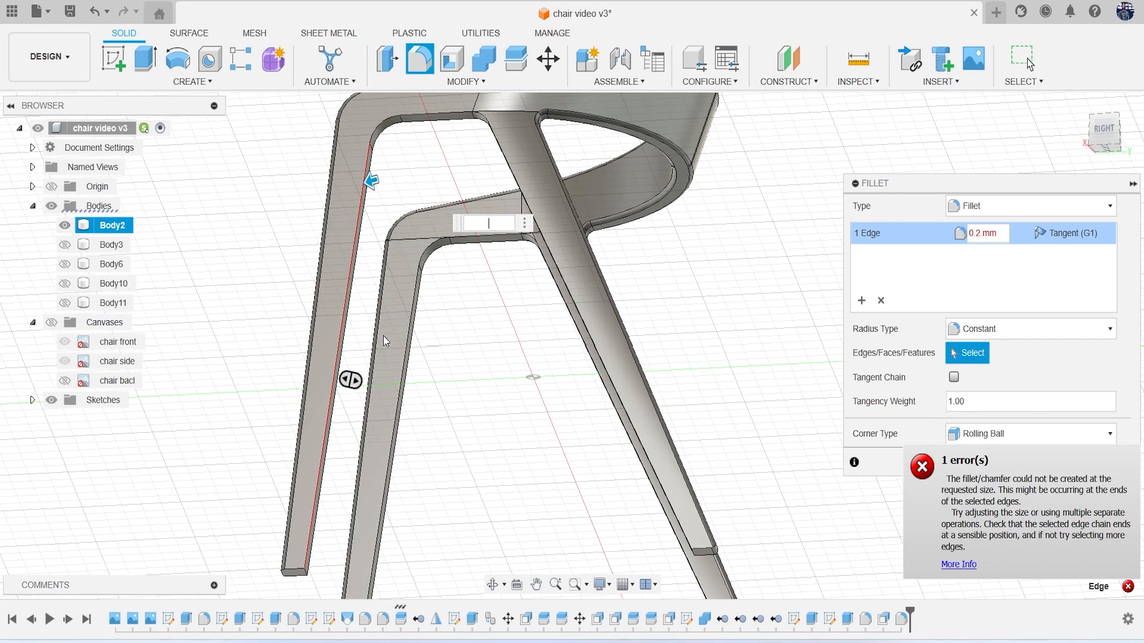
pyautogui.click(320, 506)
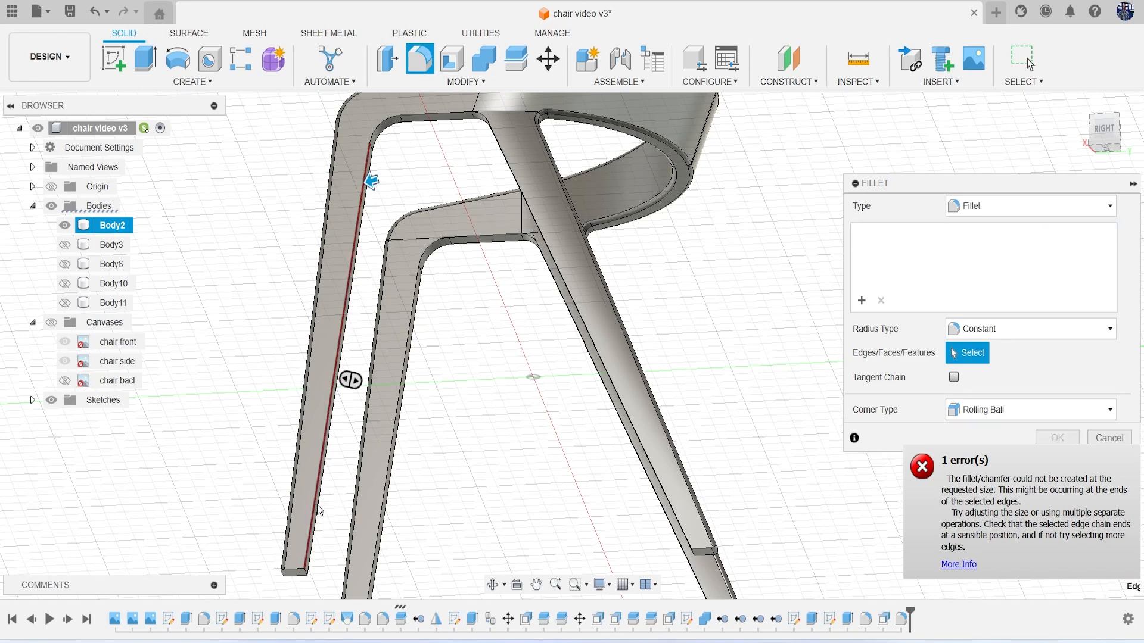
# Try a 0.1 mm fillet on the back leg's straight outer edge facing the side opening
pyautogui.scroll(3, 587, 500)
pyautogui.click(728, 551)
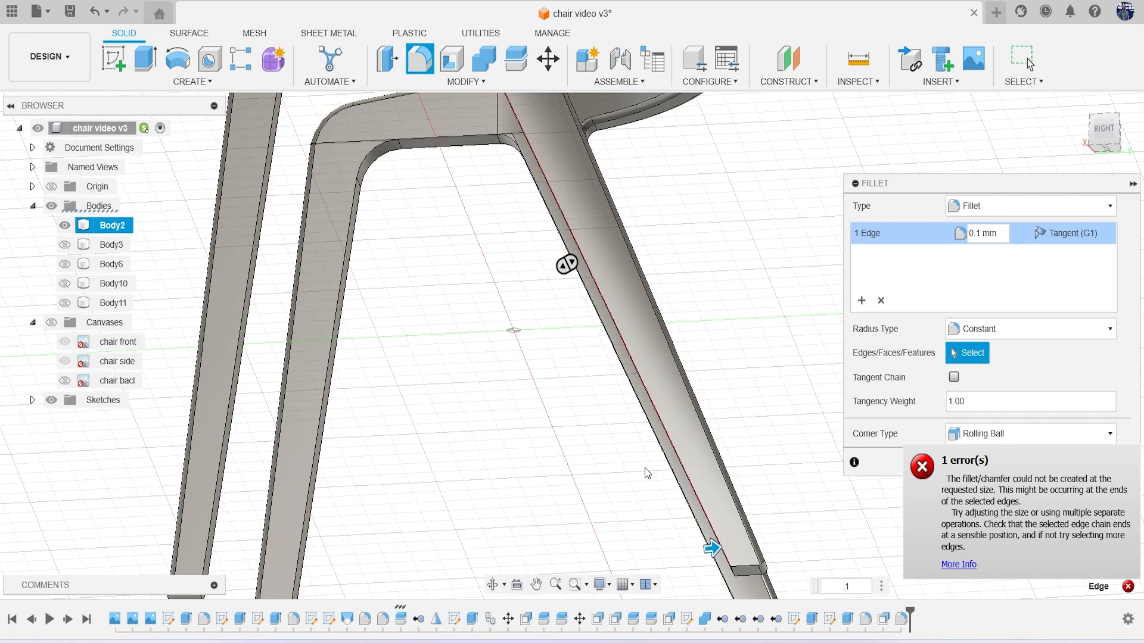
pyautogui.scroll(-3, 791, 296)
pyautogui.moveTo(1088, 131); pyautogui.dragTo(1115, 128)
pyautogui.moveTo(780, 367); pyautogui.dragTo(744, 398, button='middle')
pyautogui.scroll(2, 795, 526)
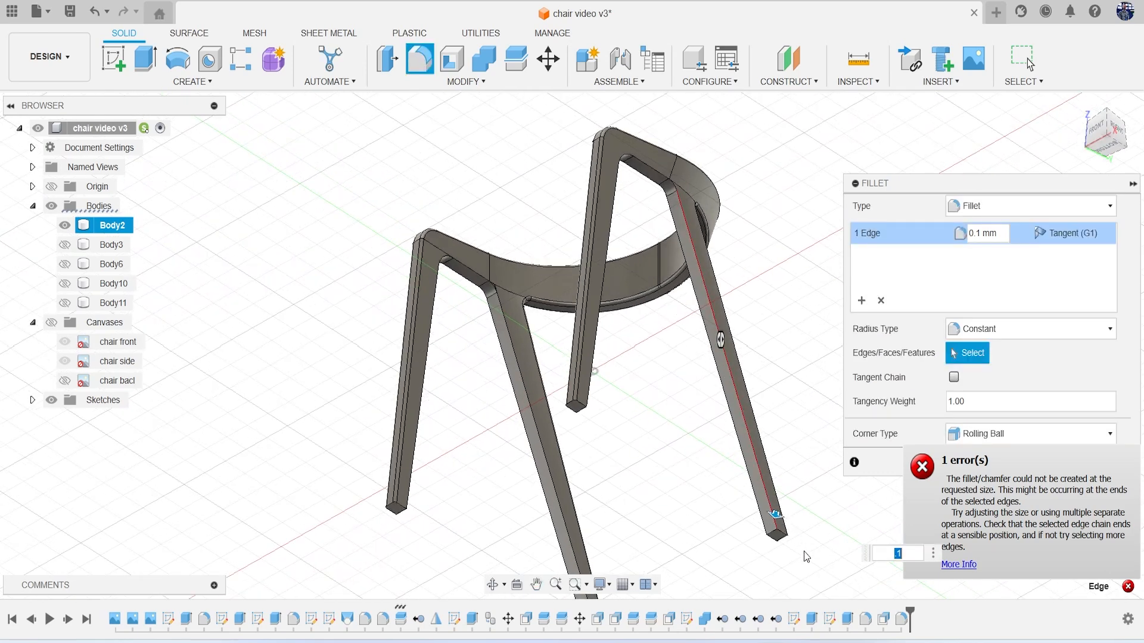
pyautogui.click(745, 455)
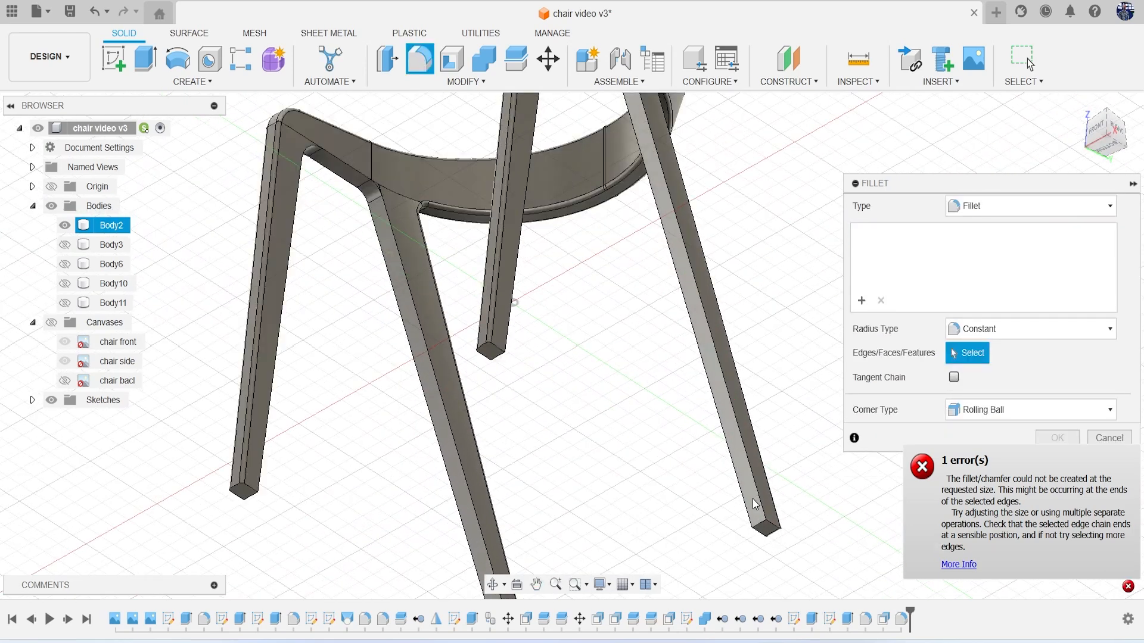
# Try a 0.1 mm fillet on the back leg's single long face inside the side opening
pyautogui.click(760, 496)
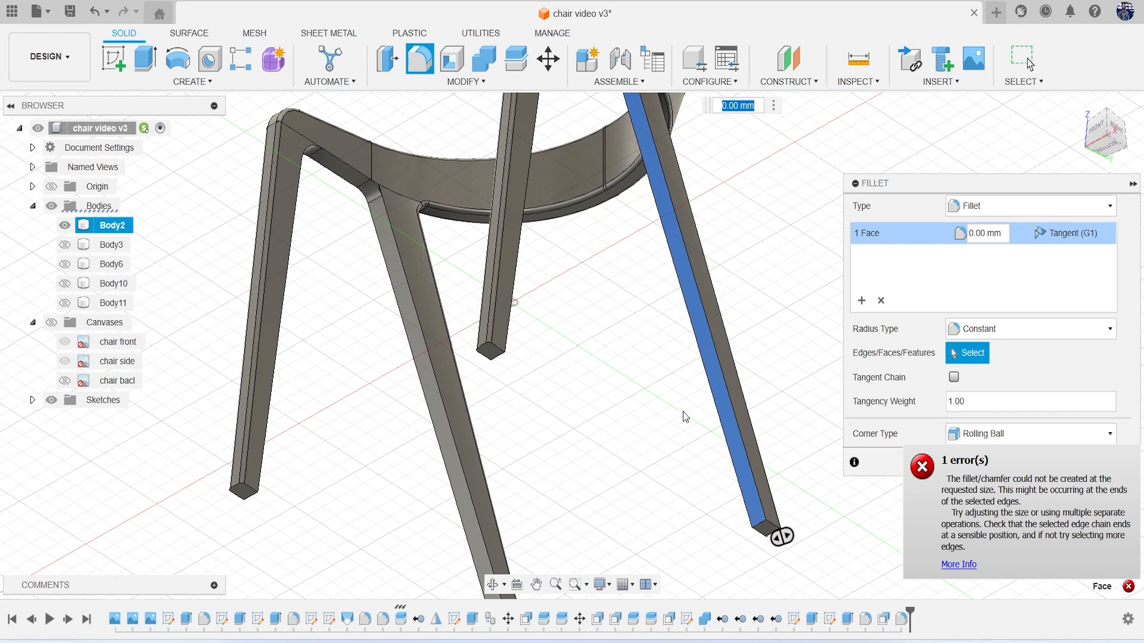
pyautogui.scroll(-3, 679, 415)
pyautogui.write('.1')
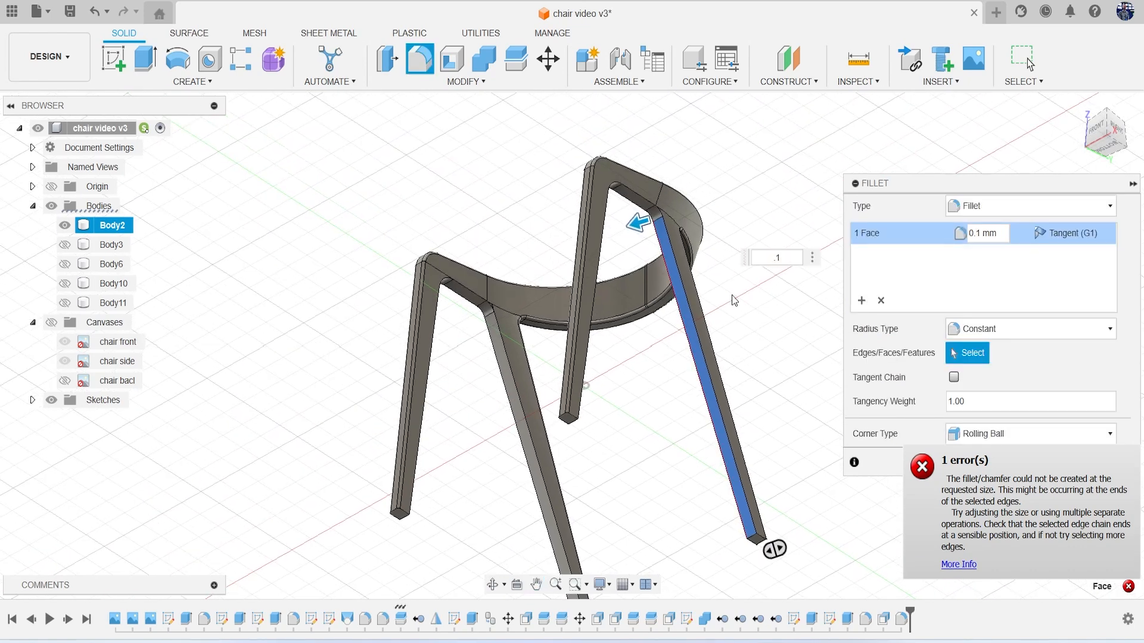
pyautogui.scroll(5, 710, 258)
pyautogui.scroll(4, 599, 309)
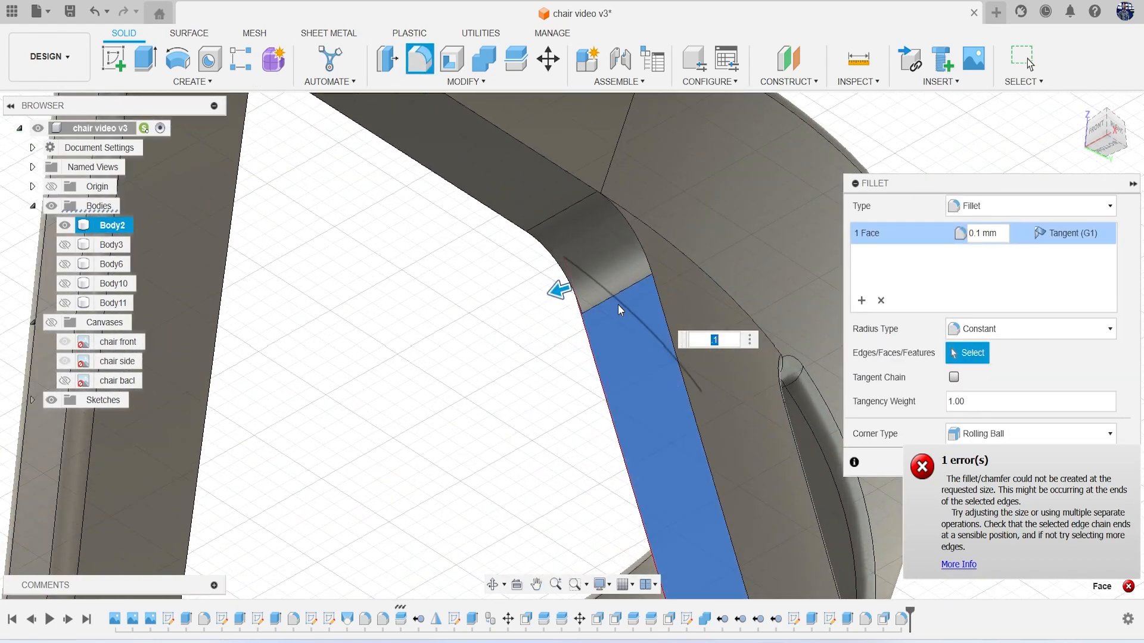
# Try including the remaining faces around the side opening, reduce the radius to 0.01 mm, and discard the fillet
pyautogui.click(612, 267)
pyautogui.scroll(-2, 596, 265)
pyautogui.click(534, 229)
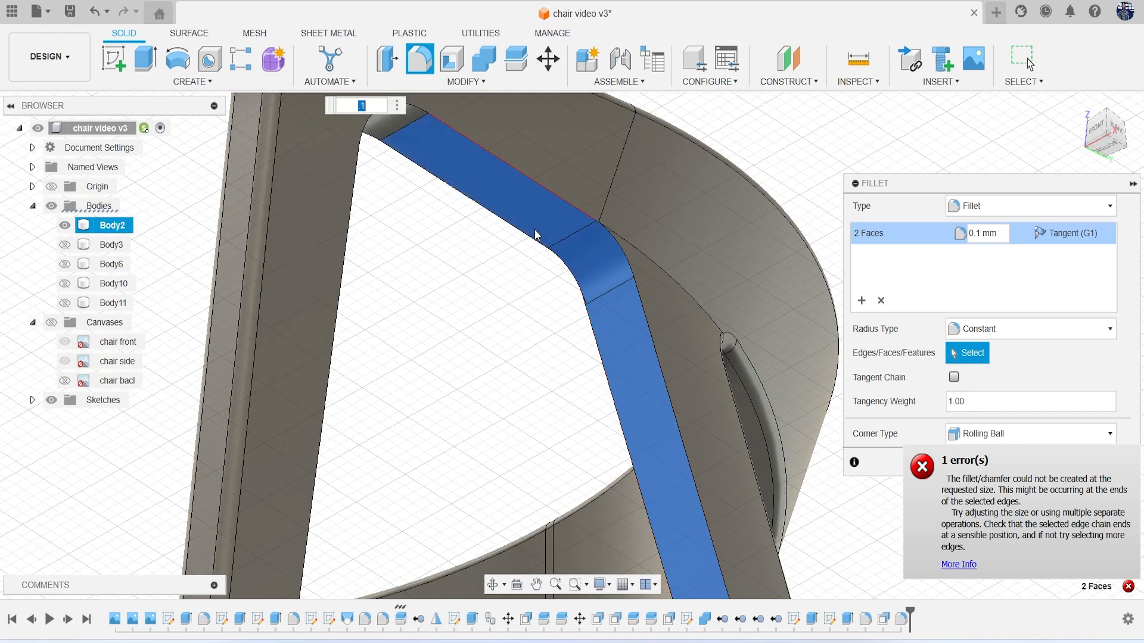
pyautogui.scroll(-2, 510, 278)
pyautogui.click(437, 181)
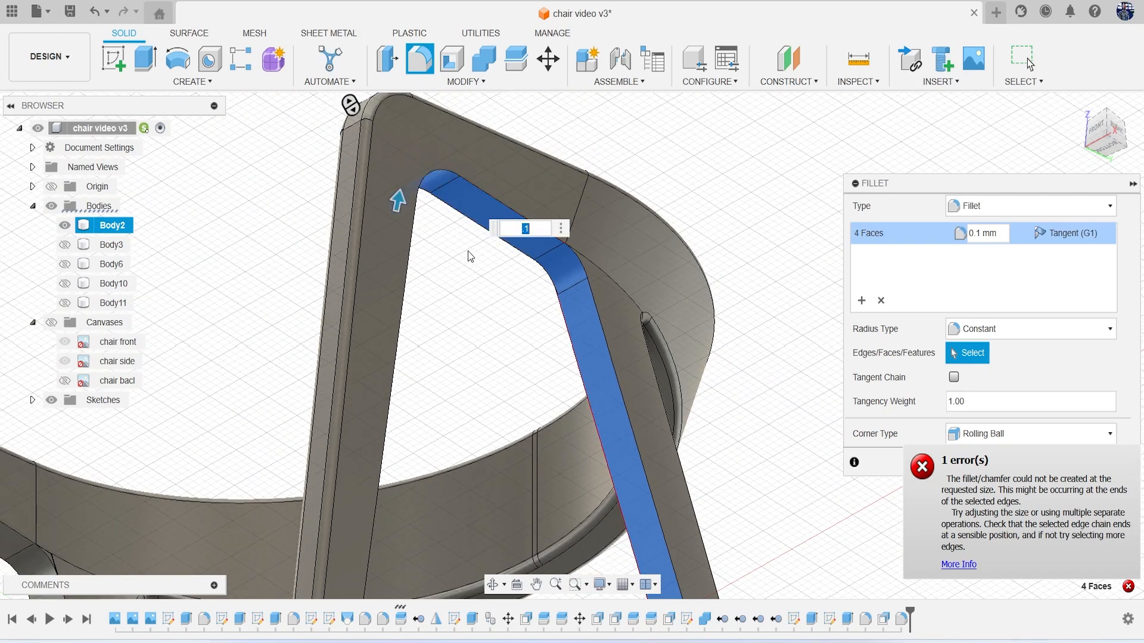
pyautogui.scroll(-3, 469, 255)
pyautogui.moveTo(1102, 138); pyautogui.dragTo(1073, 125)
pyautogui.keyDown('shift'); pyautogui.moveTo(834, 280); pyautogui.dragTo(761, 302, button='middle'); pyautogui.keyUp('shift')
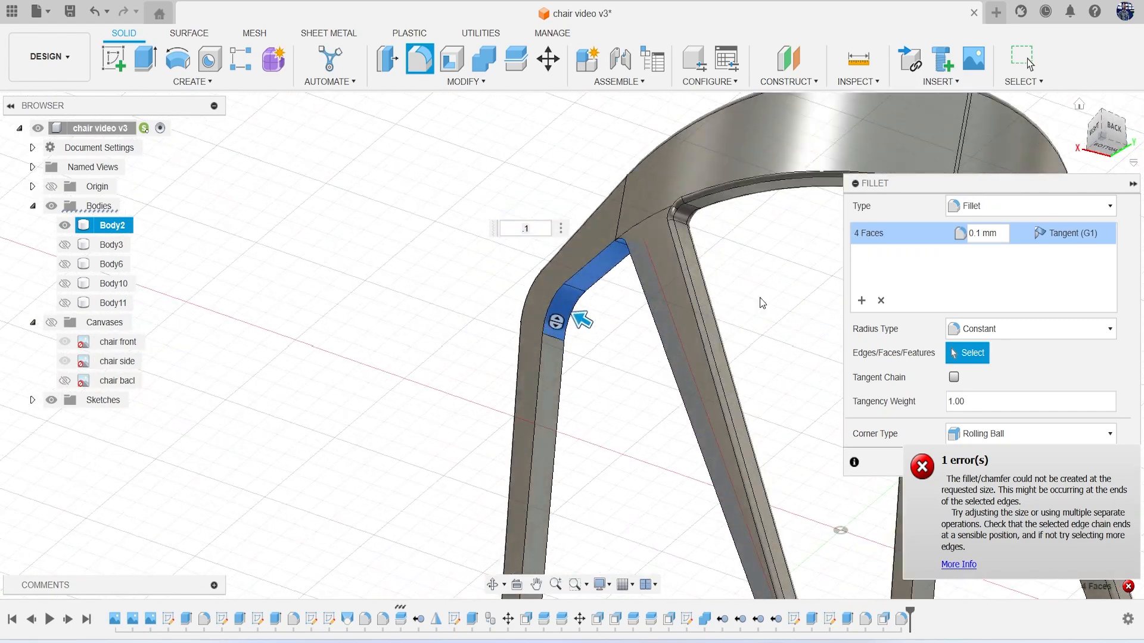
pyautogui.scroll(2, 760, 302)
pyautogui.click(488, 405)
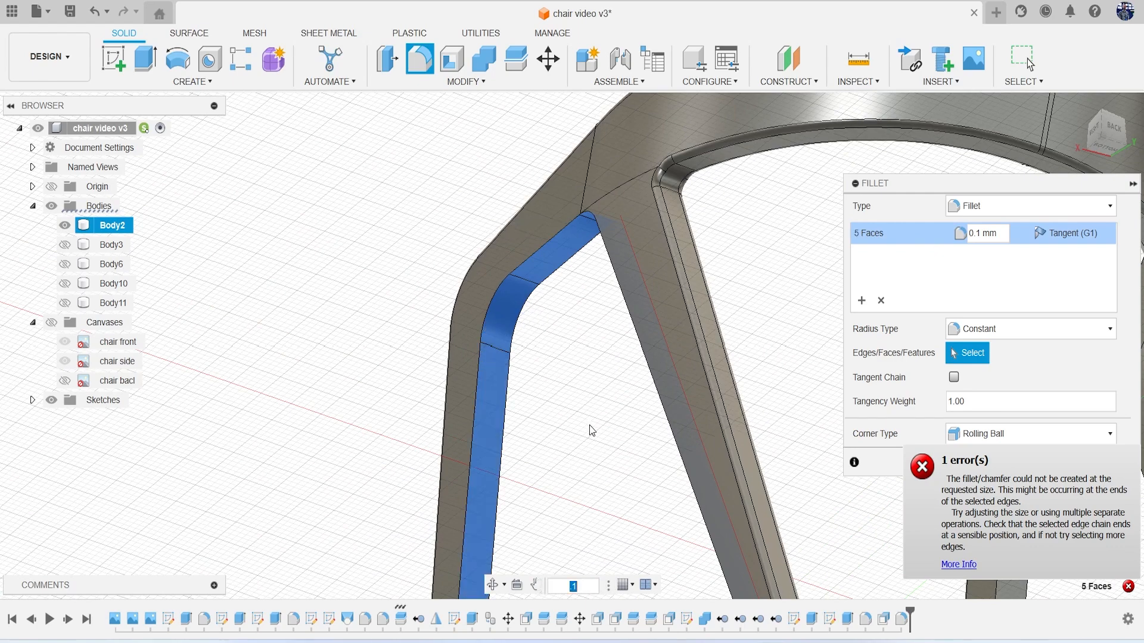
pyautogui.scroll(-5, 589, 423)
pyautogui.scroll(2, 700, 422)
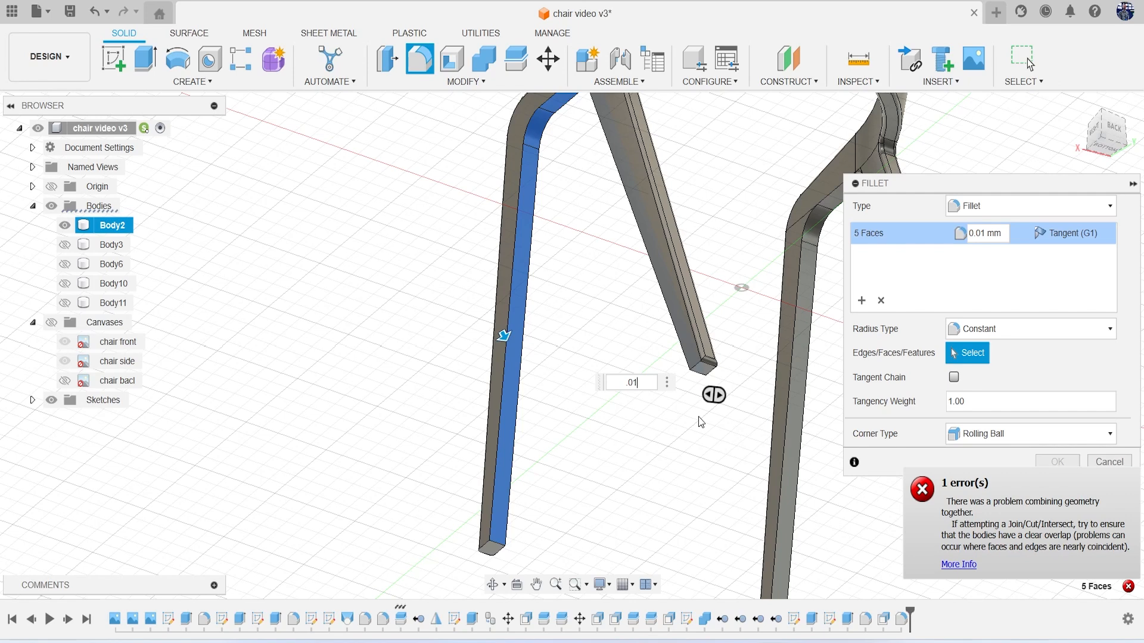
pyautogui.click(1098, 463)
# Start a 0.5 mm fillet on the curved outer edge where the back leg meets the side opening's upper corner
pyautogui.scroll(-3, 834, 344)
pyautogui.moveTo(844, 341); pyautogui.dragTo(821, 396, button='middle')
pyautogui.moveTo(1109, 128); pyautogui.dragTo(784, 199)
pyautogui.moveTo(784, 198); pyautogui.dragTo(1112, 336, button='middle')
pyautogui.scroll(3, 728, 372)
pyautogui.scroll(6, 587, 226)
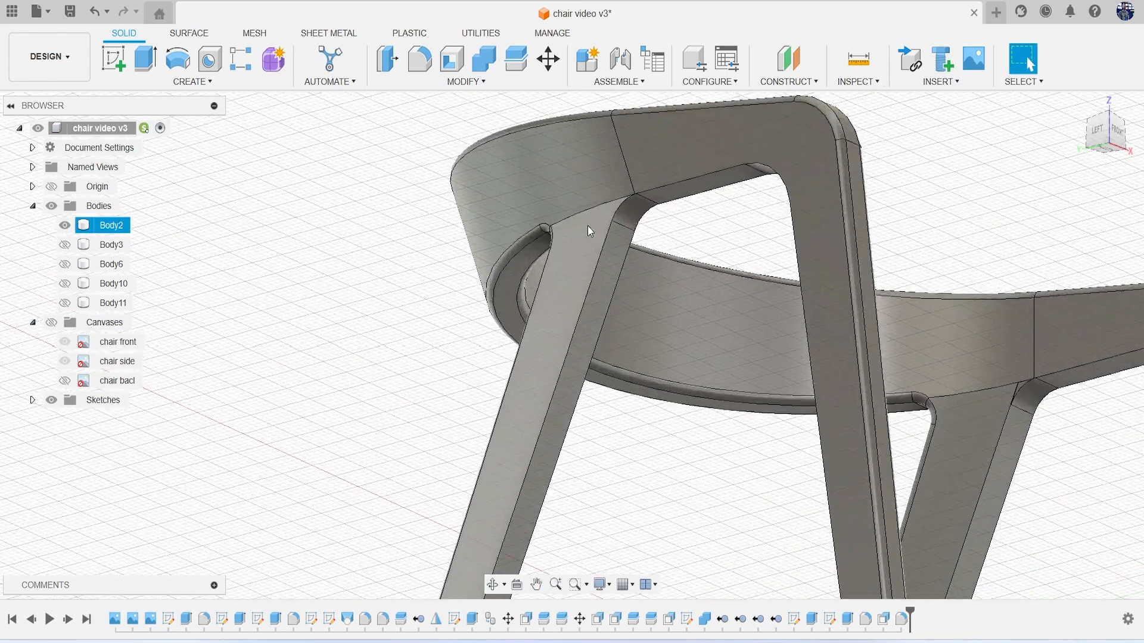
pyautogui.press('f')
pyautogui.scroll(2, 649, 184)
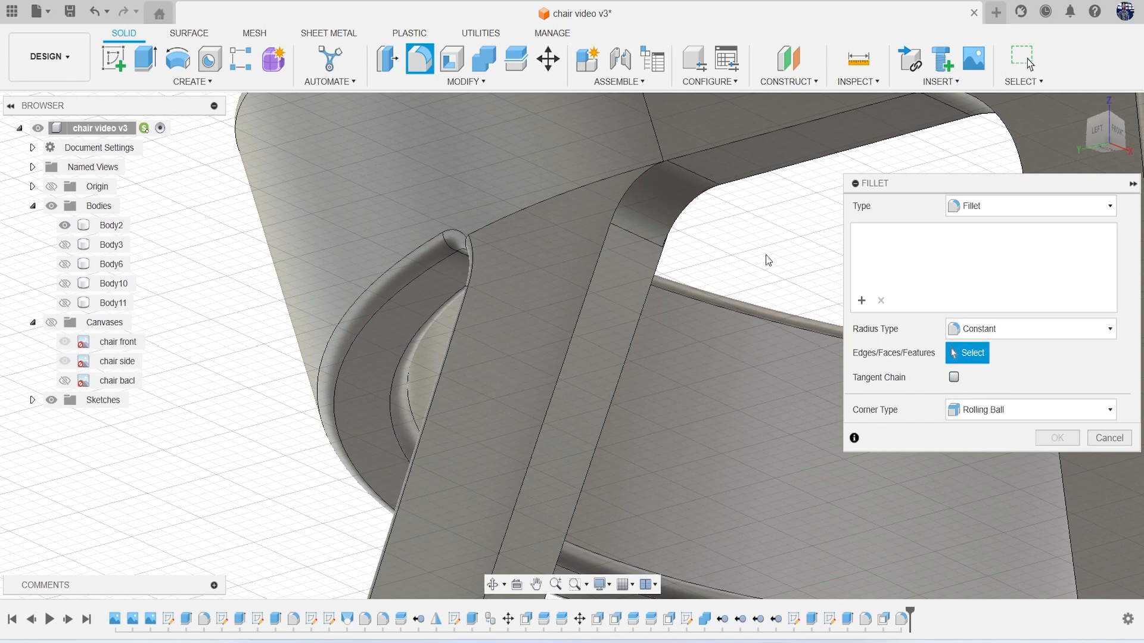
pyautogui.click(628, 188)
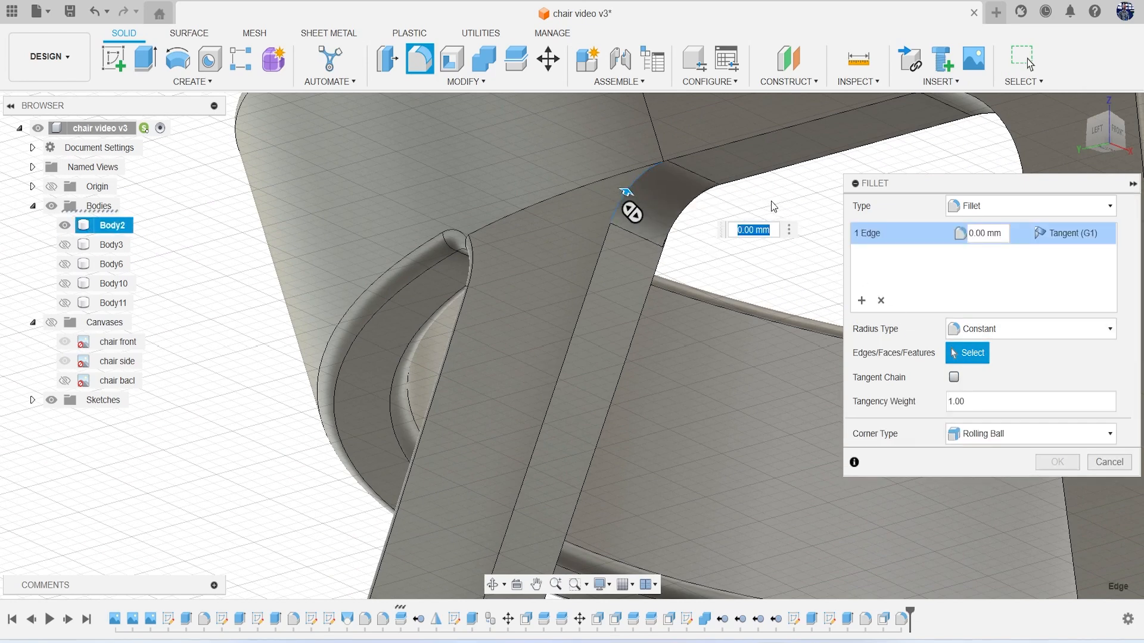
pyautogui.write('.1')
pyautogui.press('Return')
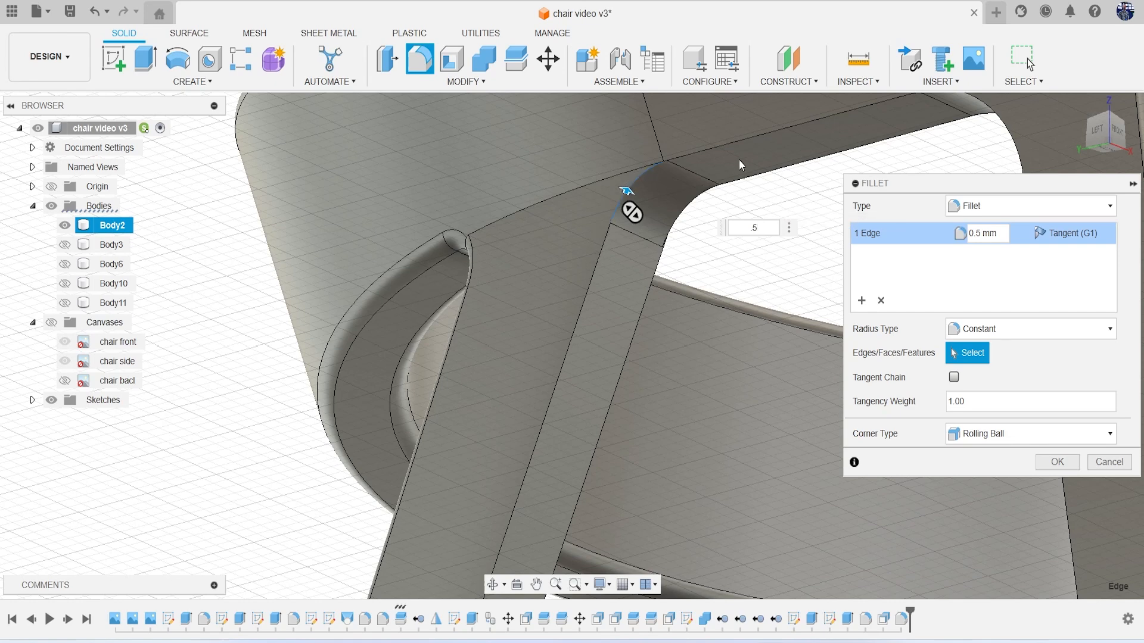
# Add the back leg's straight outer edge below the curved corner to the 0.5 mm fillet
pyautogui.click(717, 150)
pyautogui.click(745, 135)
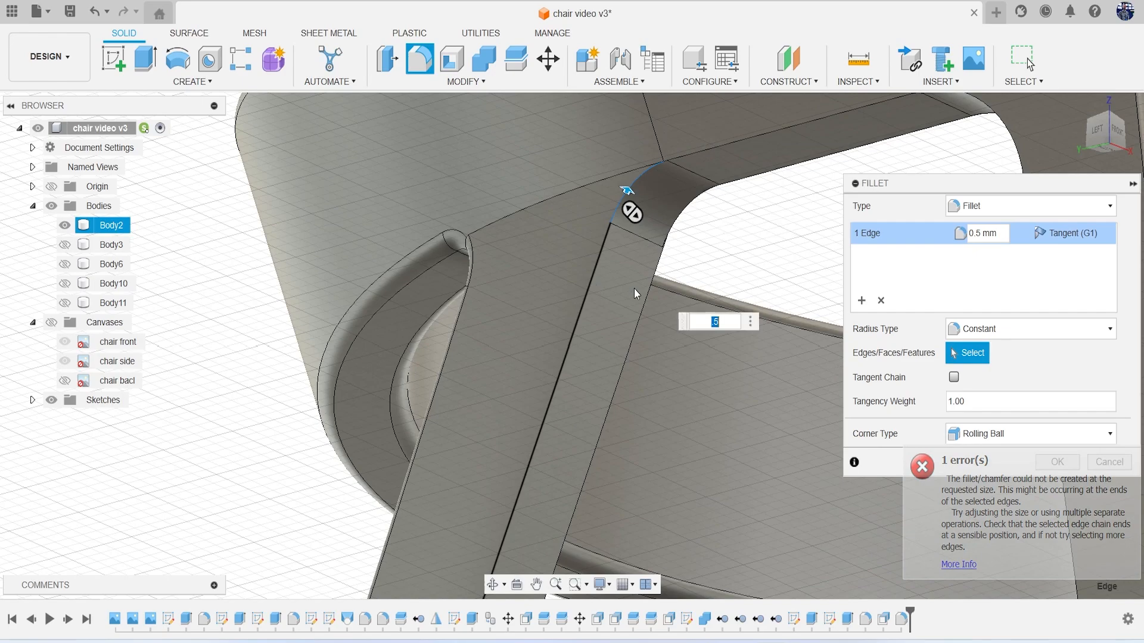
pyautogui.click(588, 287)
pyautogui.scroll(-5, 685, 367)
pyautogui.moveTo(682, 275); pyautogui.dragTo(646, 340, button='middle')
pyautogui.scroll(6, 653, 282)
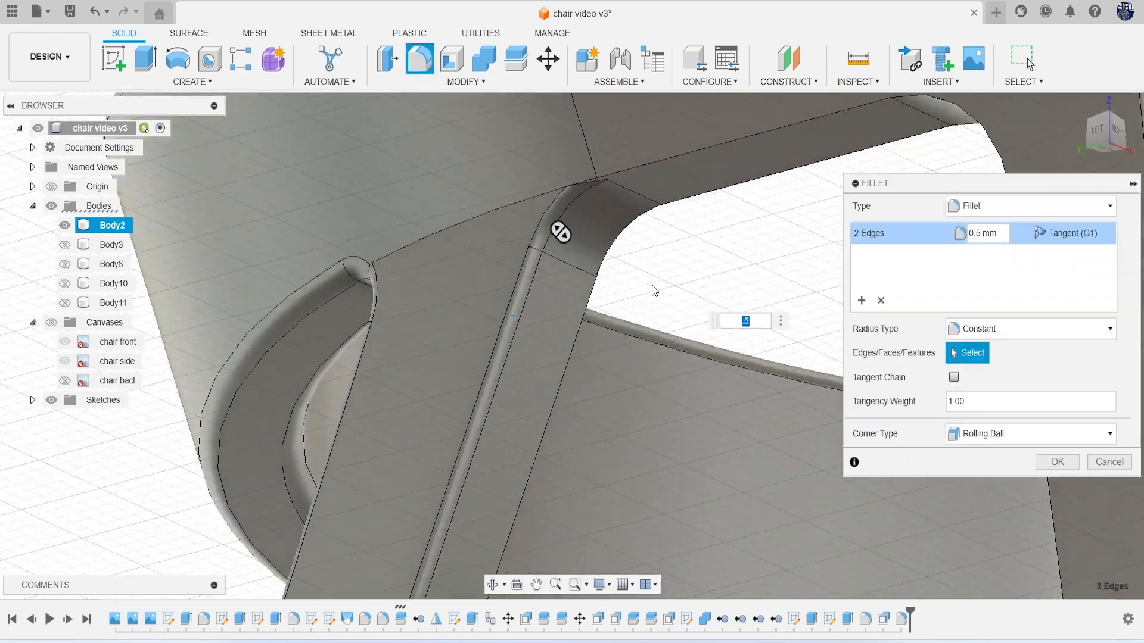
# Try to include the corner's inner curved edge in the 0.5 mm fillet
pyautogui.scroll(2, 654, 290)
pyautogui.click(587, 250)
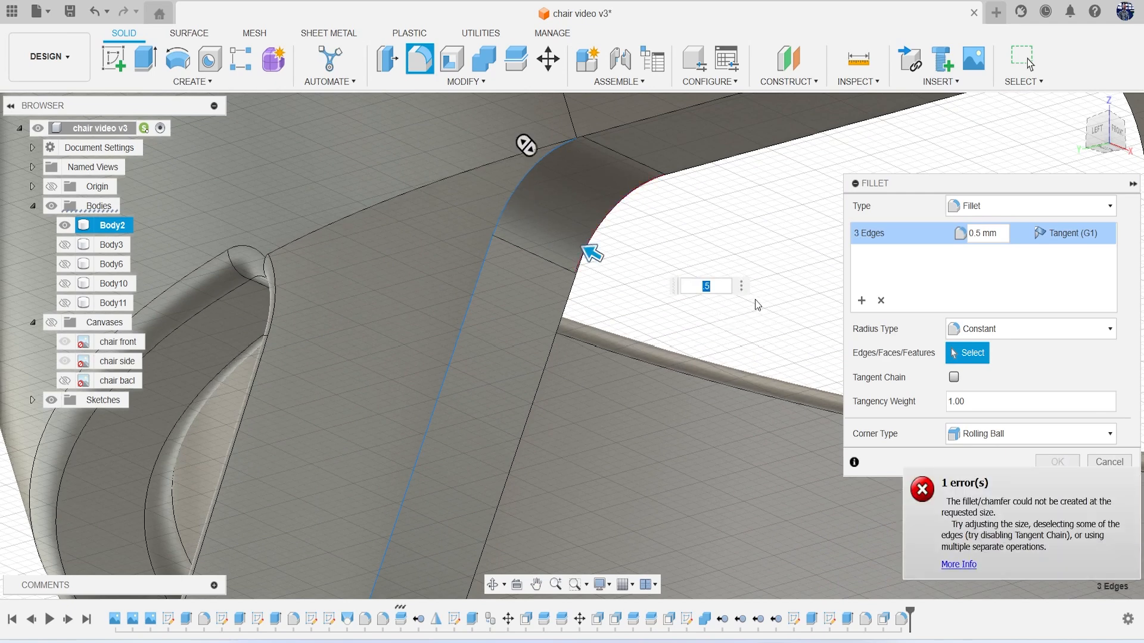
pyautogui.click(639, 198)
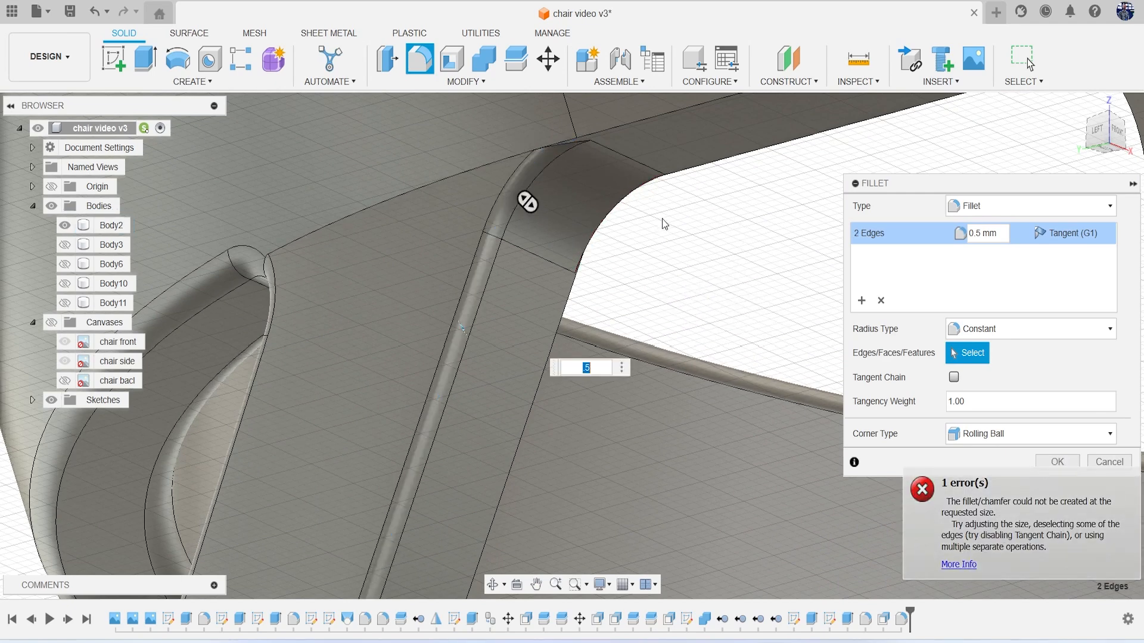
# Add the armrest's lower outer edge at the side opening to the fillet, leaving out the seam between back leg and backrest
pyautogui.scroll(-2, 655, 206)
pyautogui.click(498, 191)
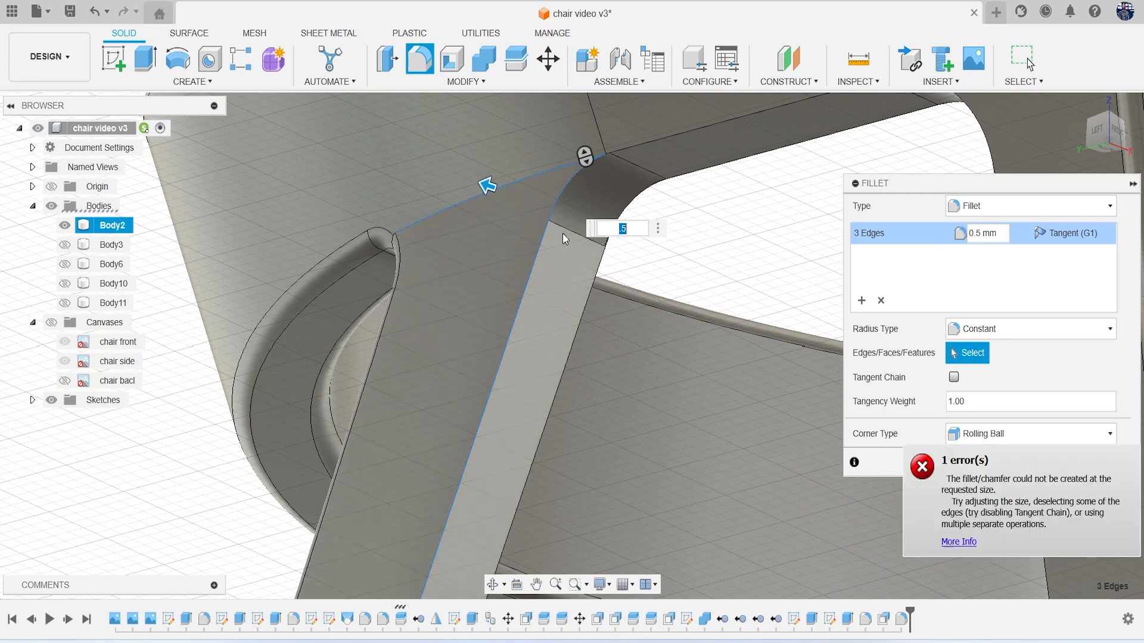
pyautogui.click(567, 164)
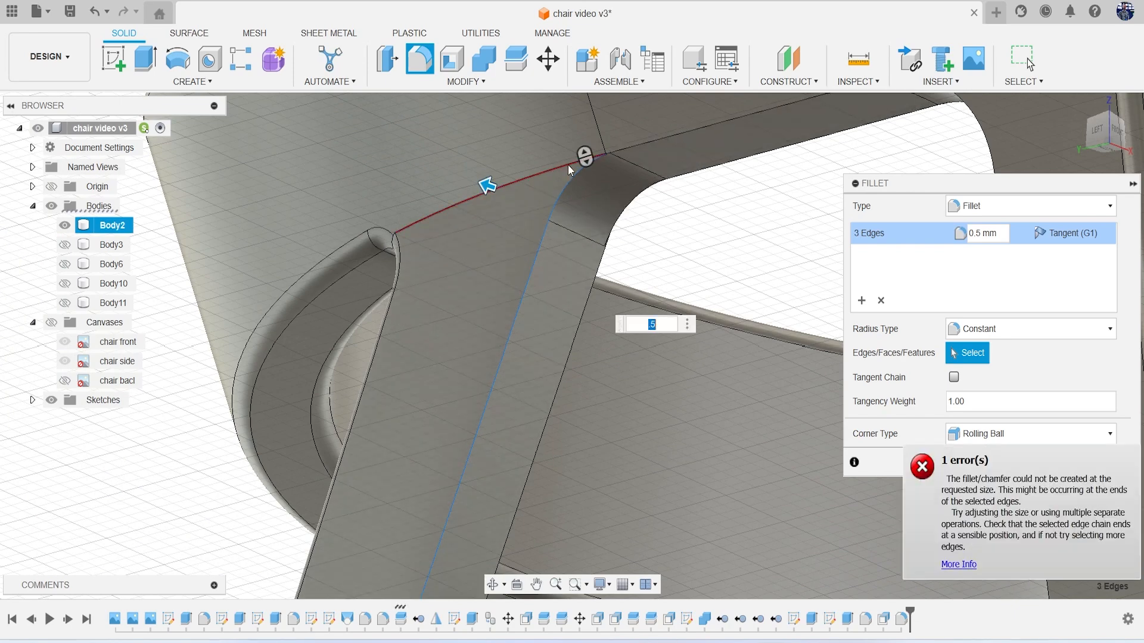
pyautogui.click(662, 141)
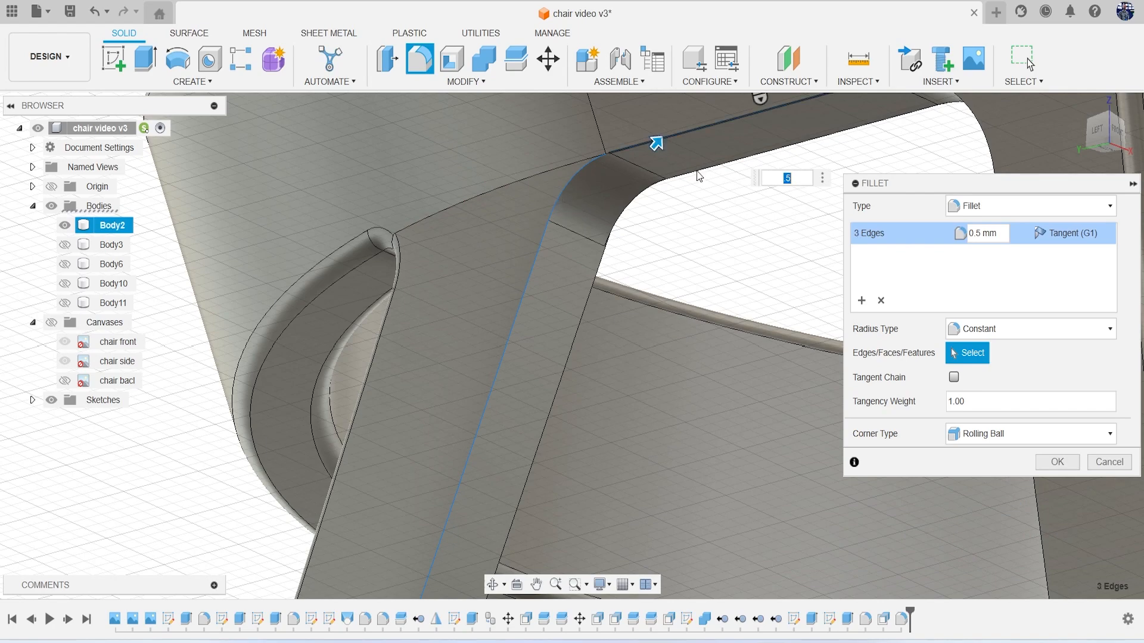
# Remove the armrest's lower outer edge from the 0.5 mm fillet, keeping the back leg's curved and straight edges selected
pyautogui.click(696, 130)
pyautogui.scroll(-4, 714, 282)
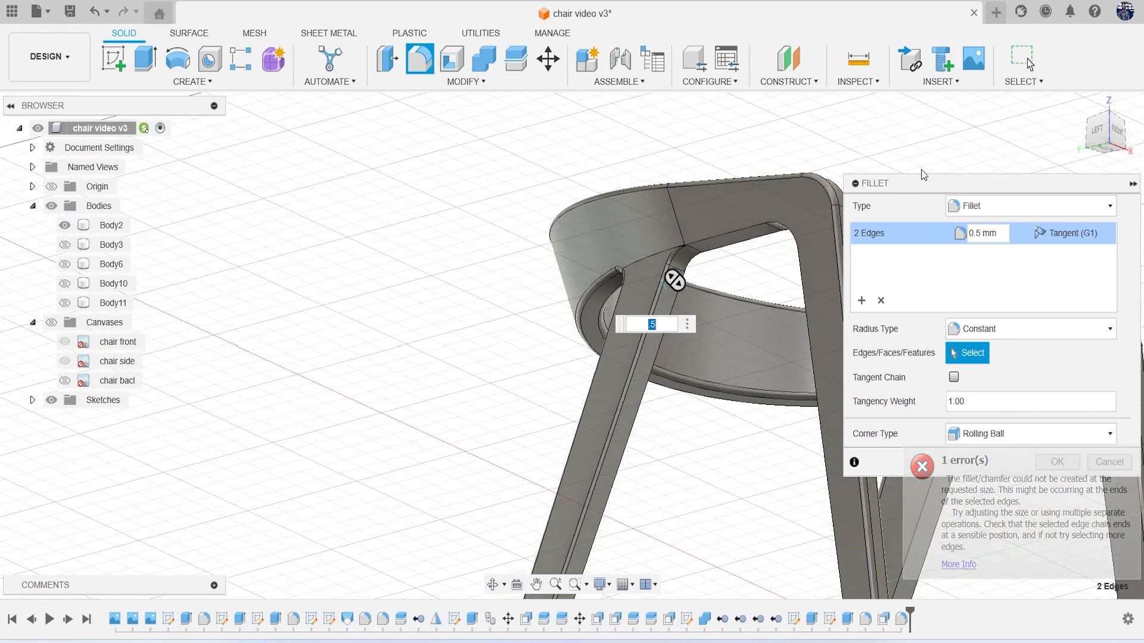
pyautogui.keyDown('shift'); pyautogui.moveTo(519, 351); pyautogui.dragTo(317, 138, button='middle'); pyautogui.keyUp('shift')
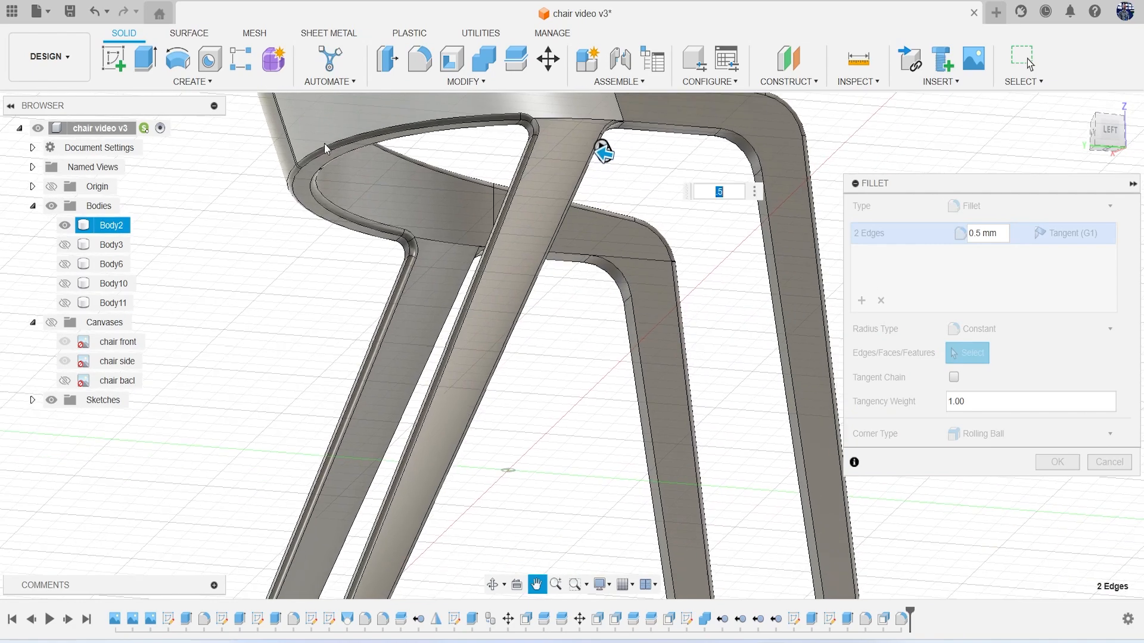
# Try to include the front leg's long edge facing the side opening in the 0.5 mm fillet, and deselect that edge
pyautogui.click(777, 302)
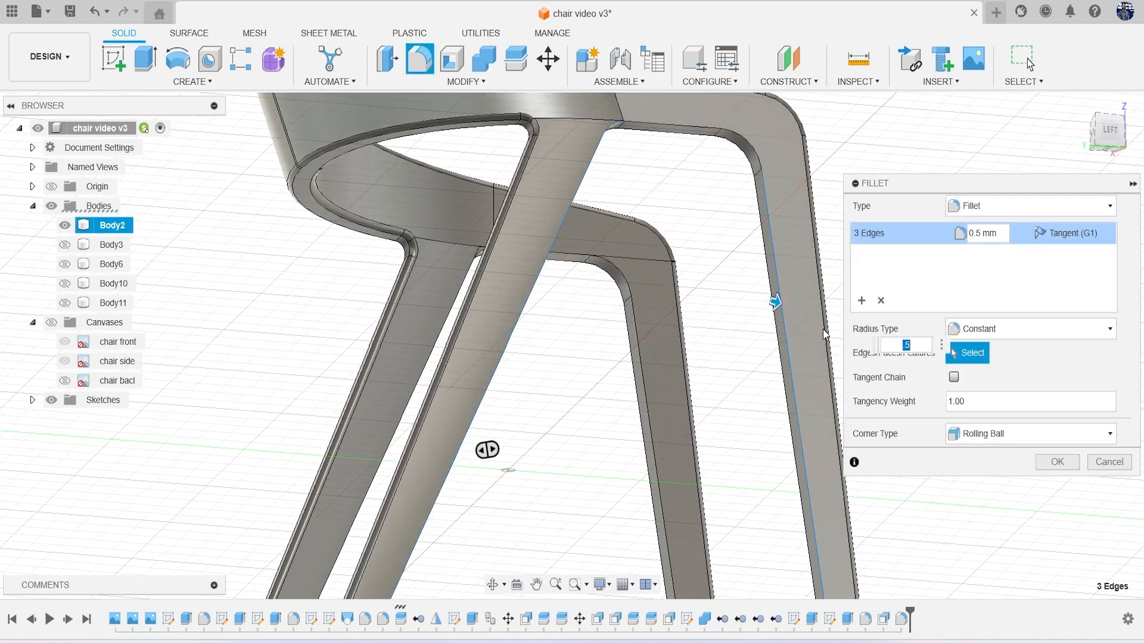
pyautogui.scroll(-3, 766, 340)
pyautogui.moveTo(739, 409); pyautogui.dragTo(685, 266, button='middle')
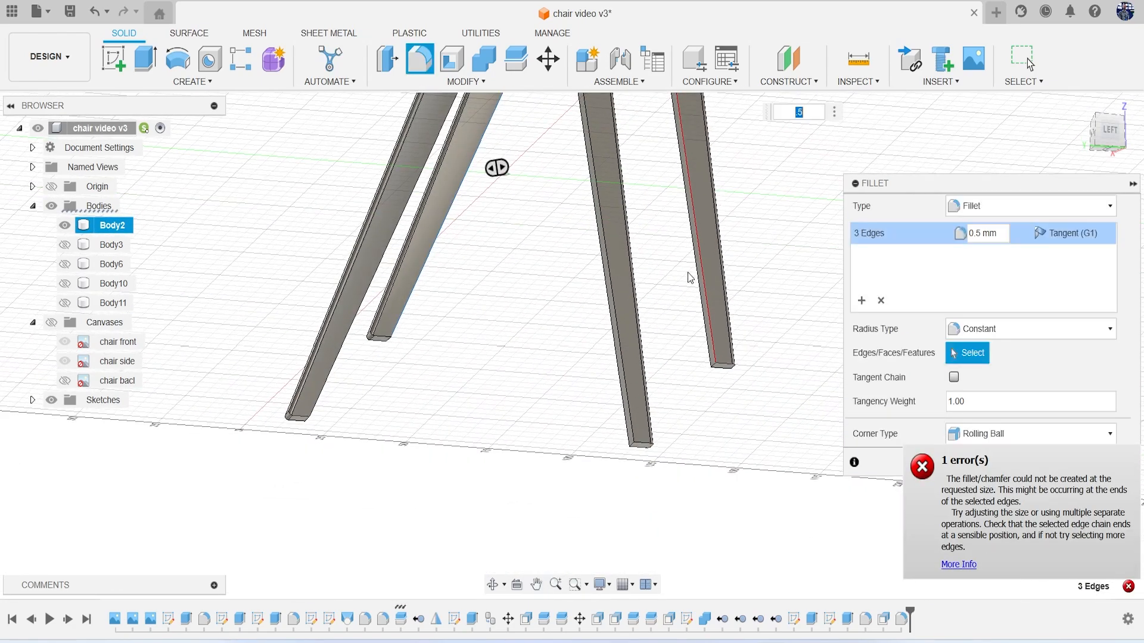
pyautogui.scroll(5, 737, 364)
pyautogui.scroll(2, 735, 378)
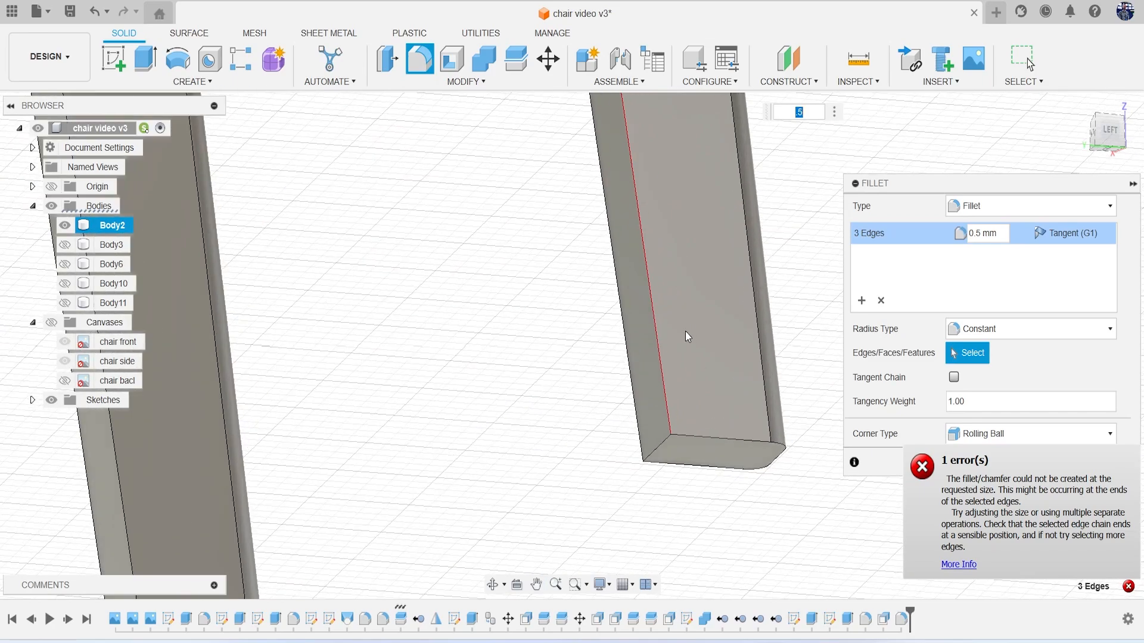
pyautogui.click(666, 387)
# Apply the 0.5 mm fillet to the back leg's curved corner edge and straight outer edge
pyautogui.scroll(-4, 656, 320)
pyautogui.scroll(-4, 629, 301)
pyautogui.moveTo(639, 393); pyautogui.dragTo(668, 631, button='middle')
pyautogui.moveTo(543, 202); pyautogui.dragTo(564, 309, button='middle')
pyautogui.scroll(5, 564, 309)
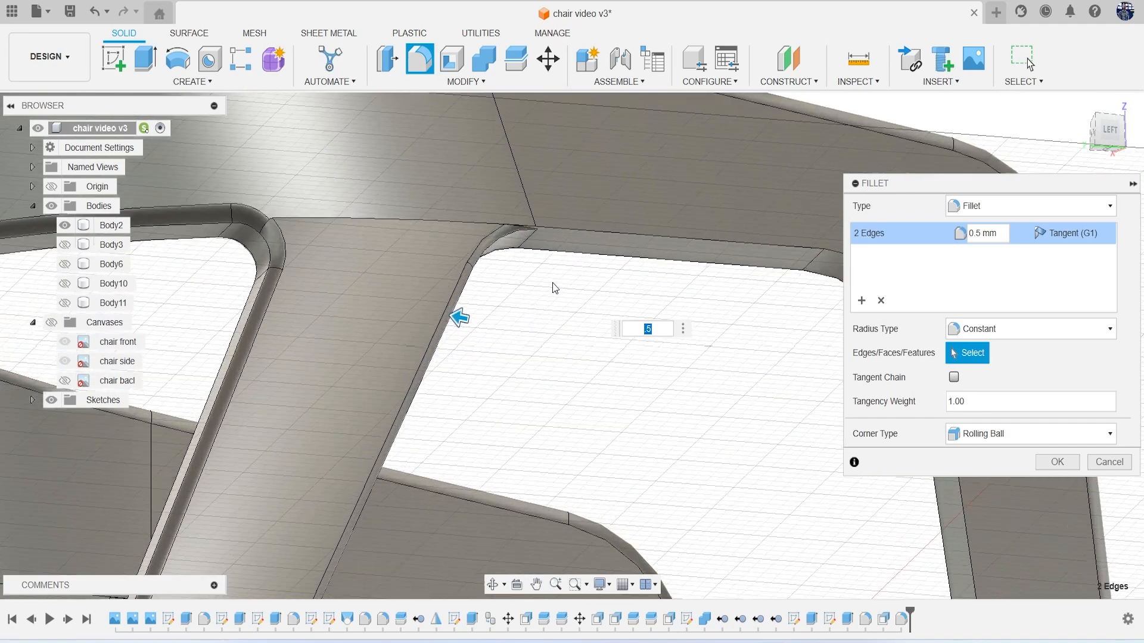
pyautogui.press('Return')
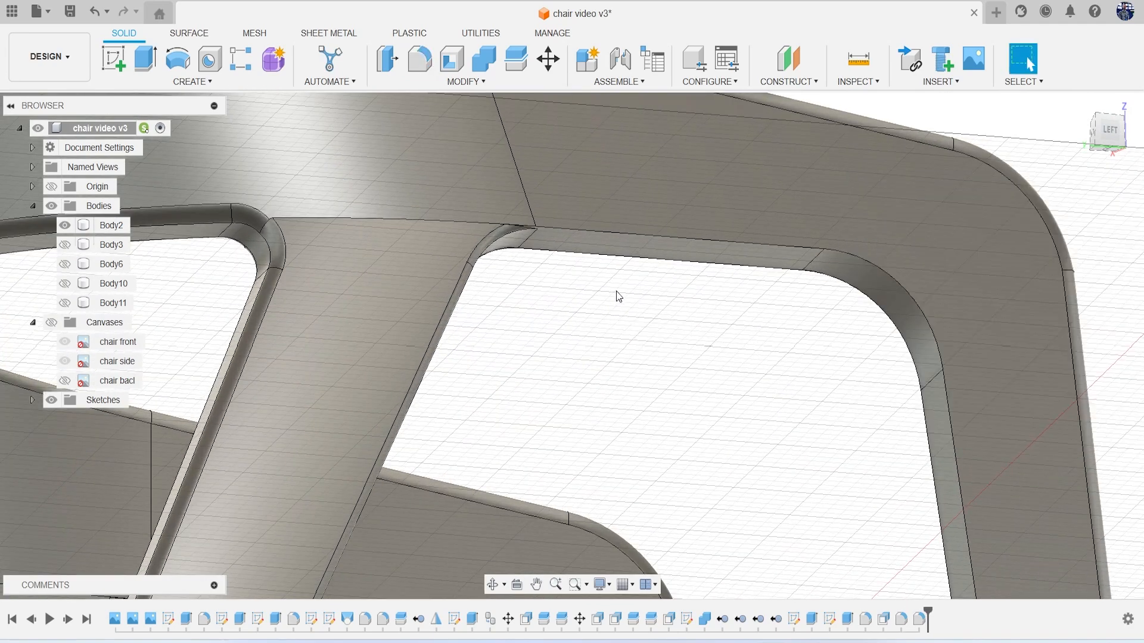
pyautogui.press('f')
pyautogui.scroll(3, 596, 245)
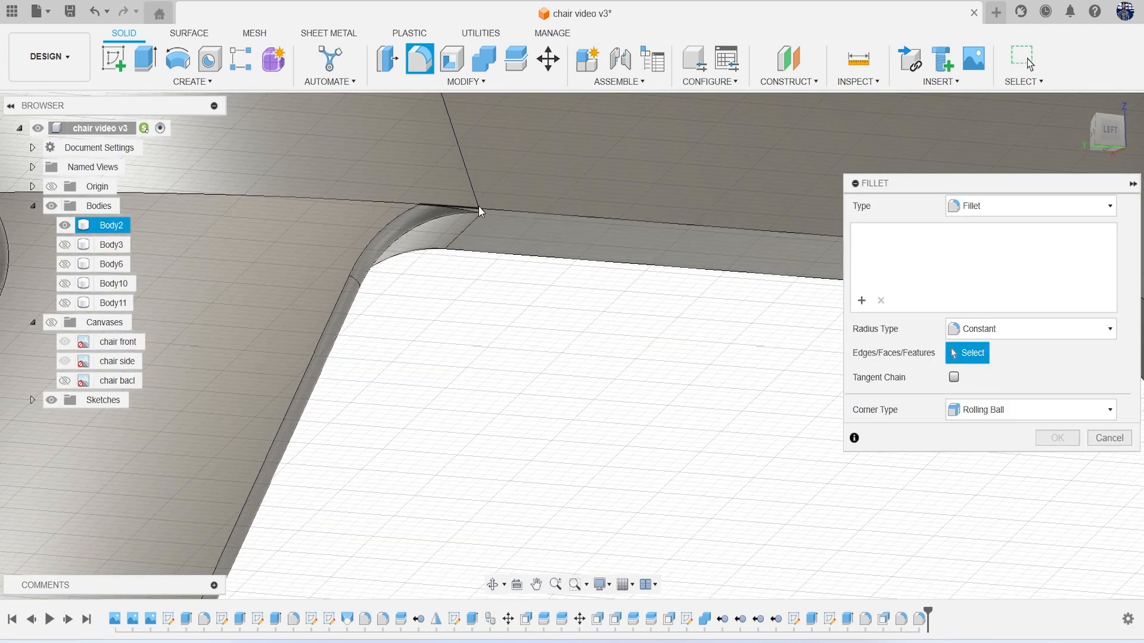
pyautogui.click(480, 211)
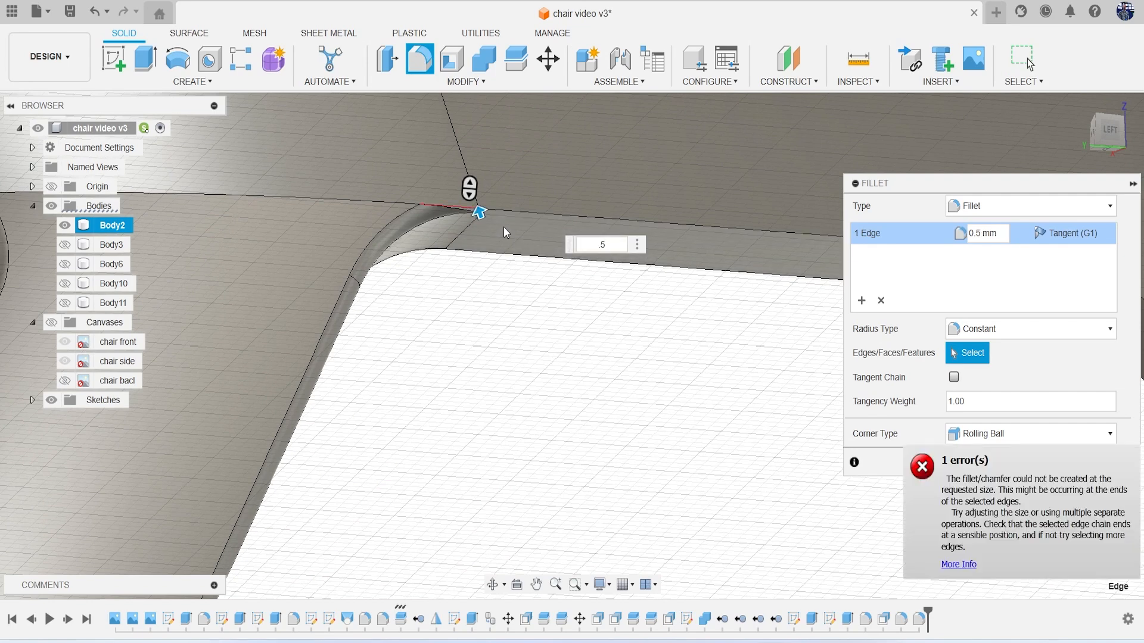
pyautogui.press('BackSpace')
pyautogui.press('BackSpace')
pyautogui.click(542, 217)
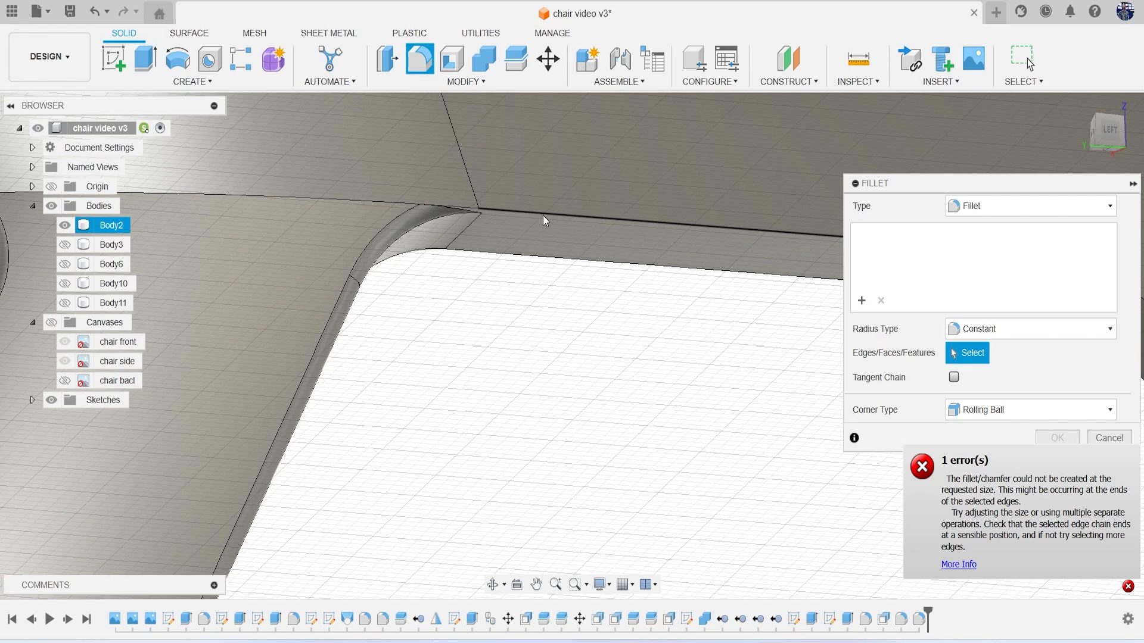
pyautogui.click(542, 216)
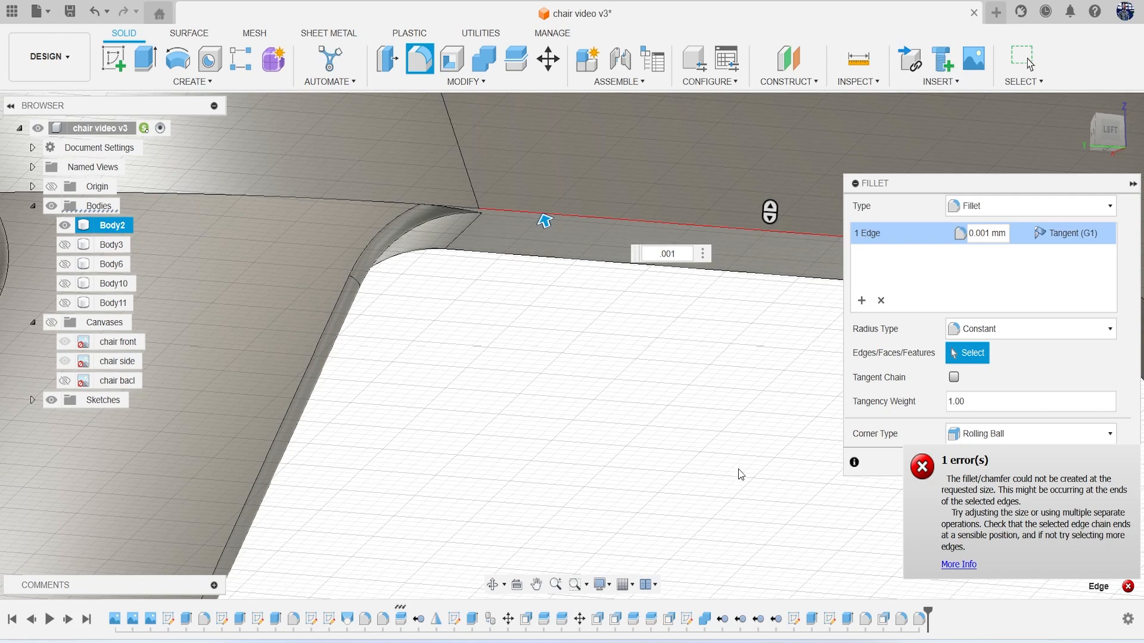
pyautogui.moveTo(1012, 183); pyautogui.dragTo(961, 140)
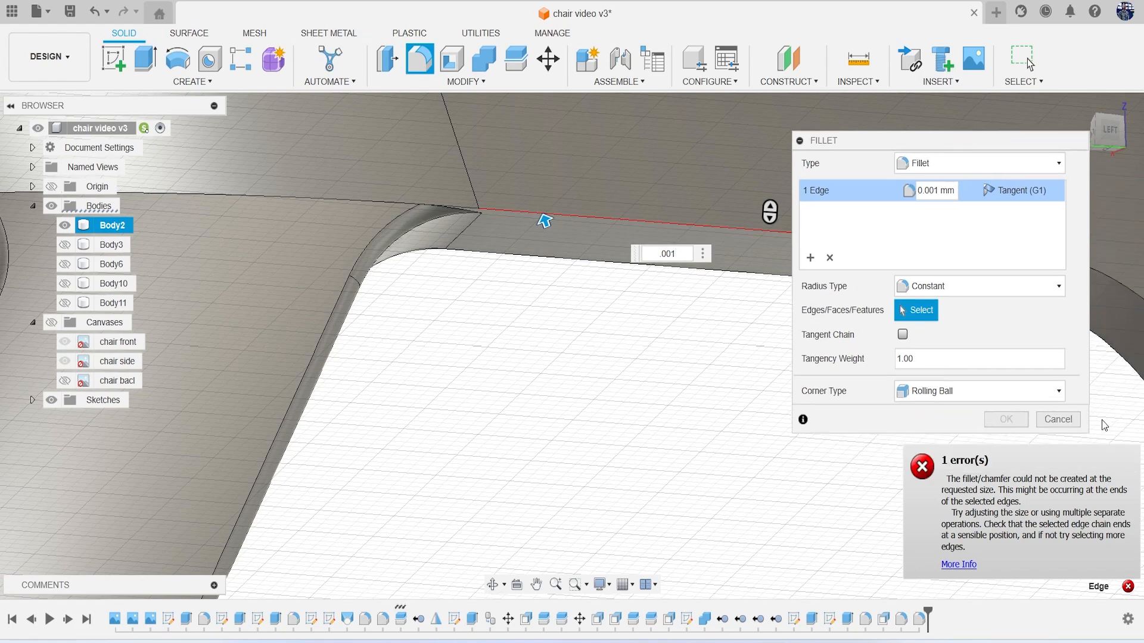
pyautogui.click(1058, 420)
# Start a 0.5 mm fillet on the side opening's curved front corner edge and the armrest's adjoining lower outer edge
pyautogui.scroll(-5, 811, 343)
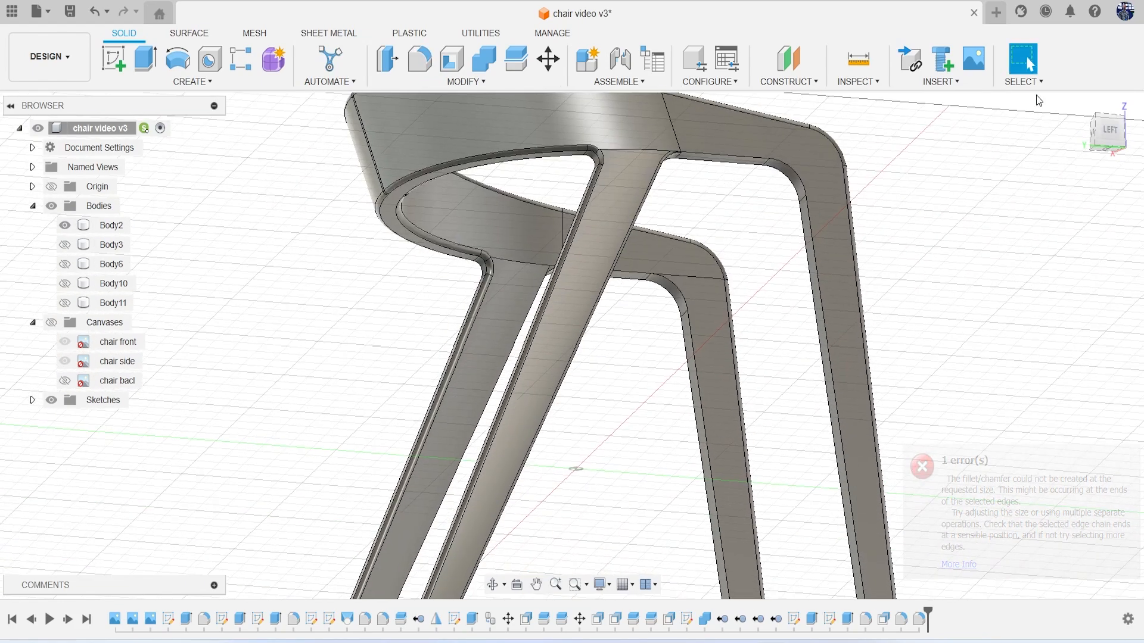
pyautogui.moveTo(1112, 126); pyautogui.dragTo(1134, 132)
pyautogui.moveTo(947, 233); pyautogui.dragTo(875, 289, button='middle')
pyautogui.scroll(1, 744, 266)
pyautogui.scroll(4, 756, 256)
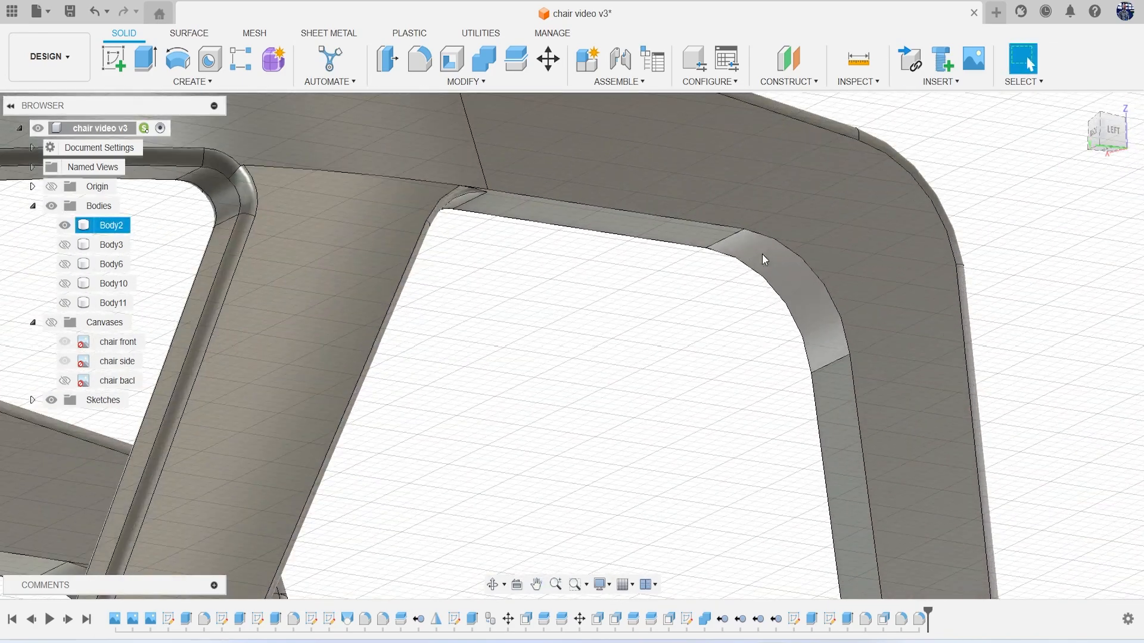
pyautogui.press('f')
pyautogui.scroll(2, 772, 254)
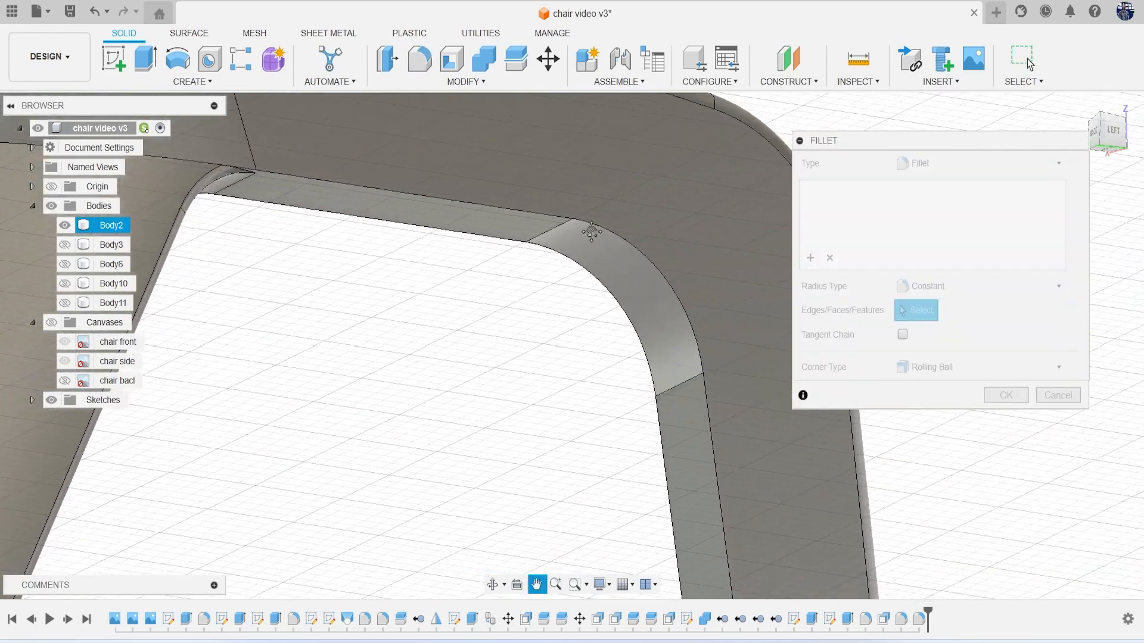
pyautogui.click(623, 240)
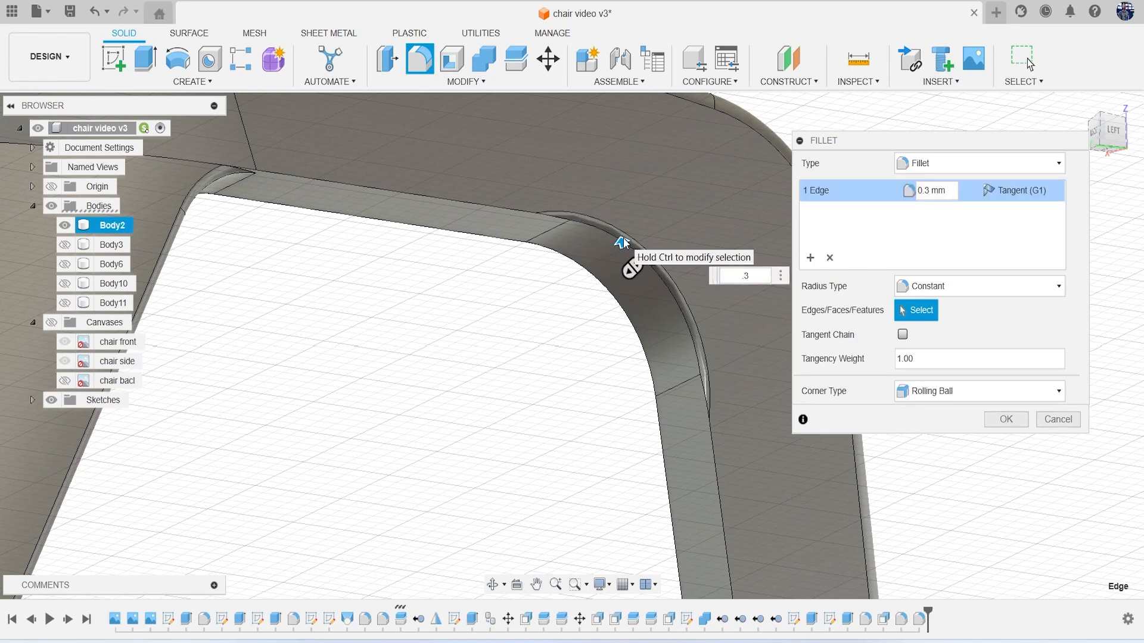
pyautogui.press('Return')
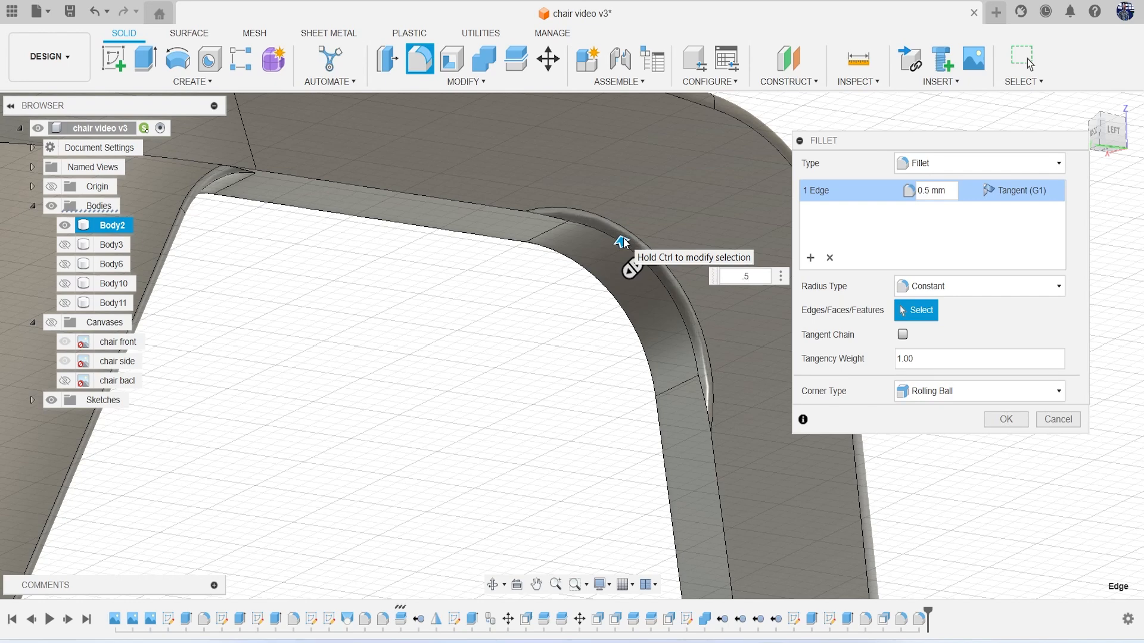
pyautogui.click(454, 203)
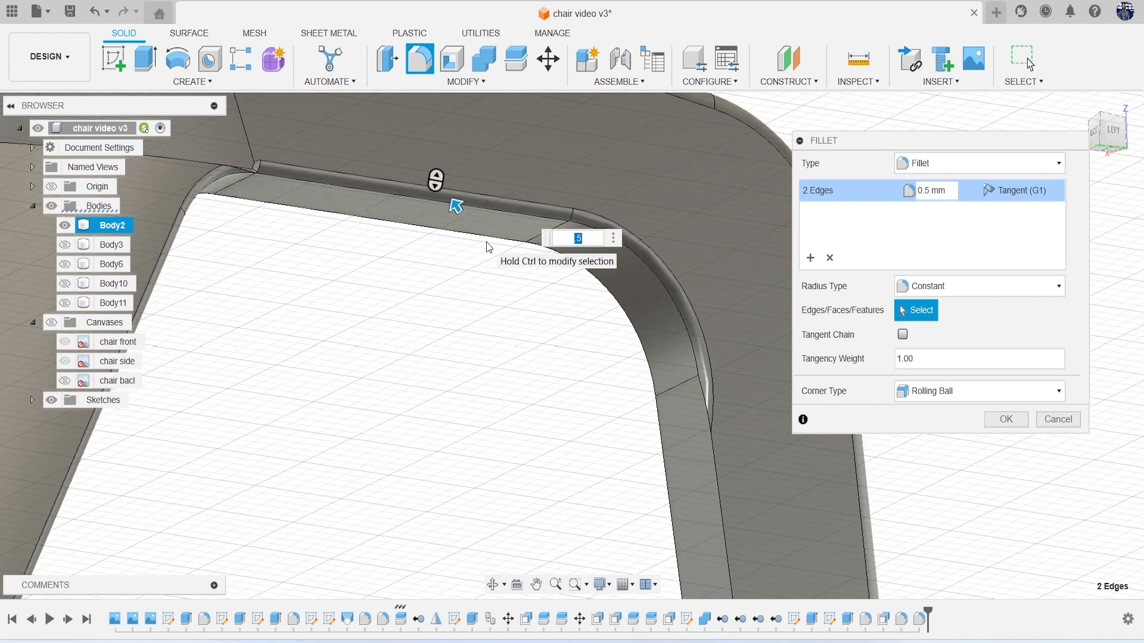
# Try to include the short edge between the armrest seam and the back leg's rounded corner in the fillet, and deselect that edge
pyautogui.click(246, 175)
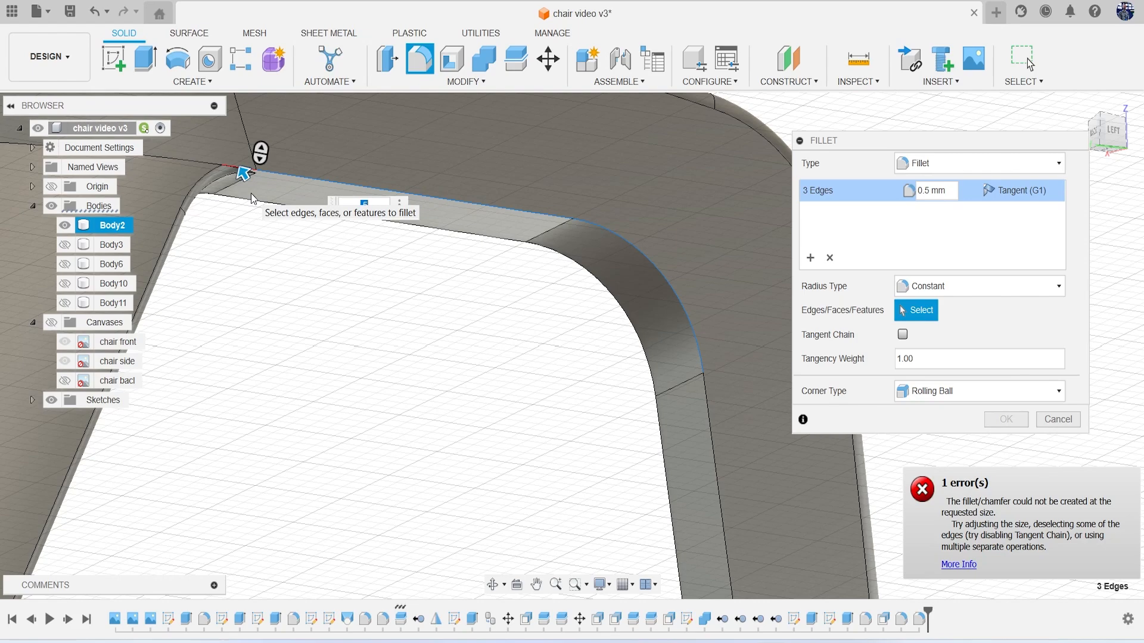
pyautogui.moveTo(252, 193); pyautogui.dragTo(349, 215, button='middle')
pyautogui.scroll(3, 349, 214)
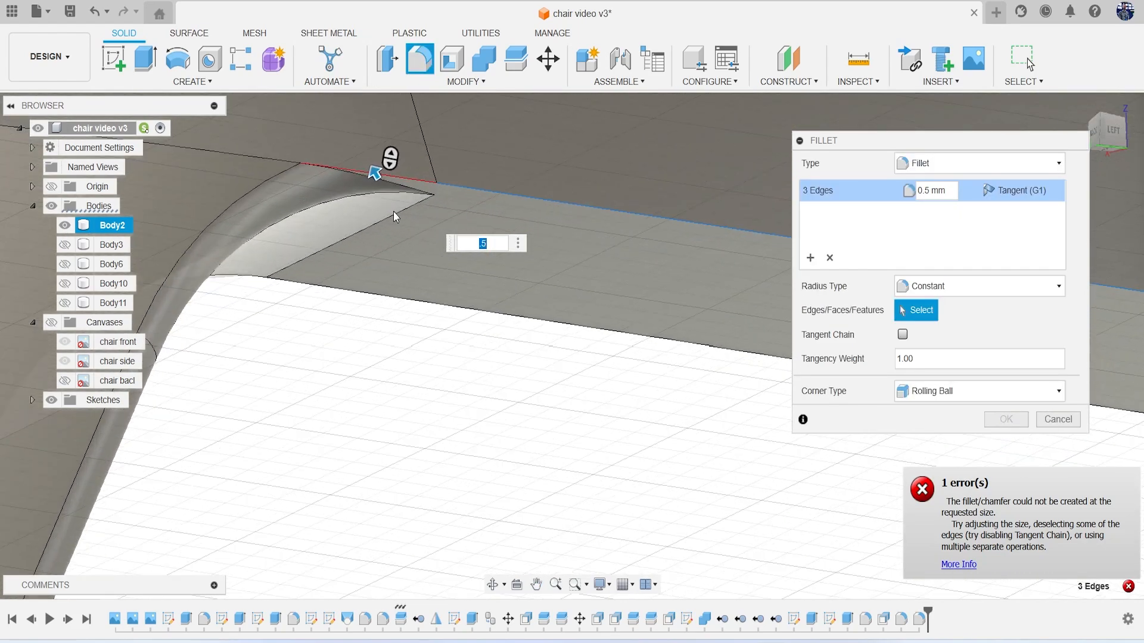
pyautogui.click(412, 182)
pyautogui.scroll(-2, 426, 246)
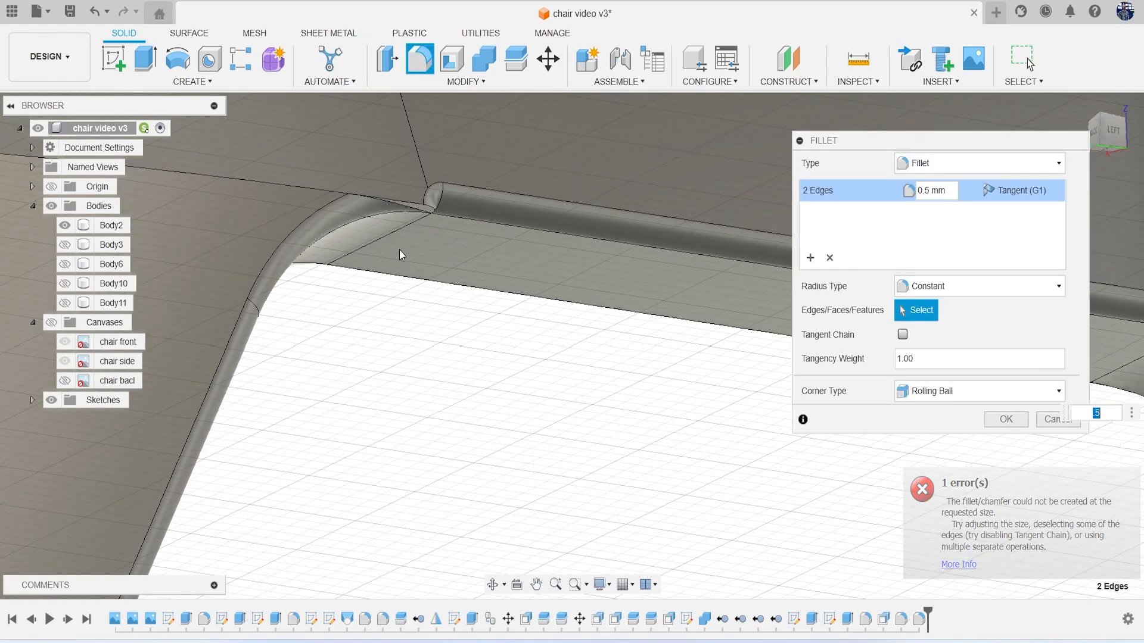
# Add the front leg's long edge along the side opening and apply the 0.5 mm fillet to the three edges
pyautogui.scroll(-5, 563, 298)
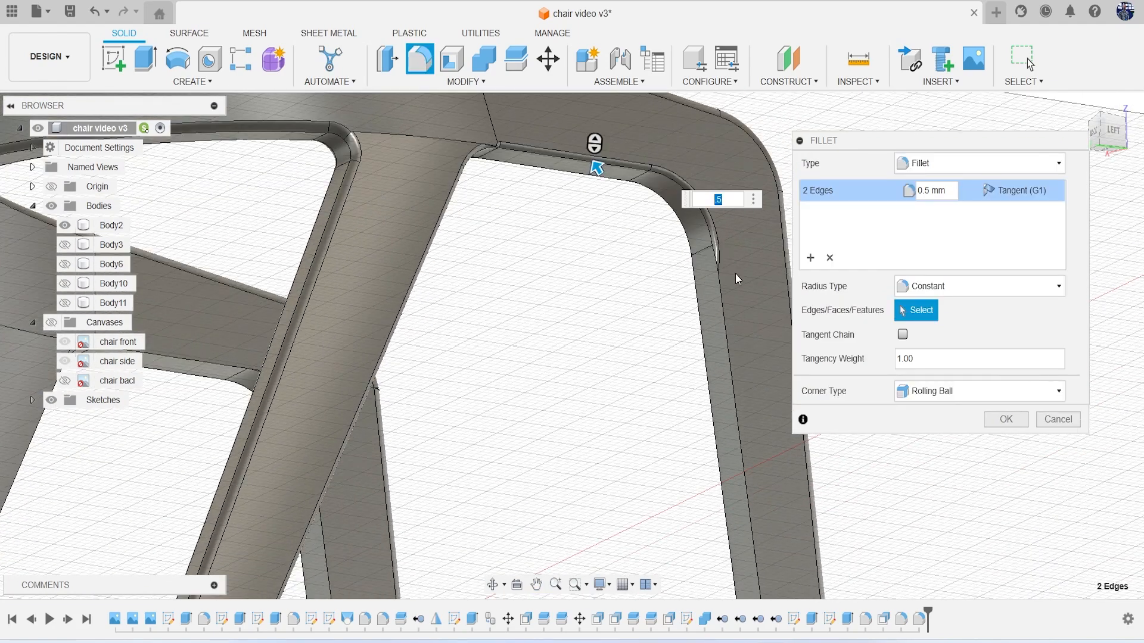
pyautogui.click(720, 291)
pyautogui.scroll(-5, 660, 356)
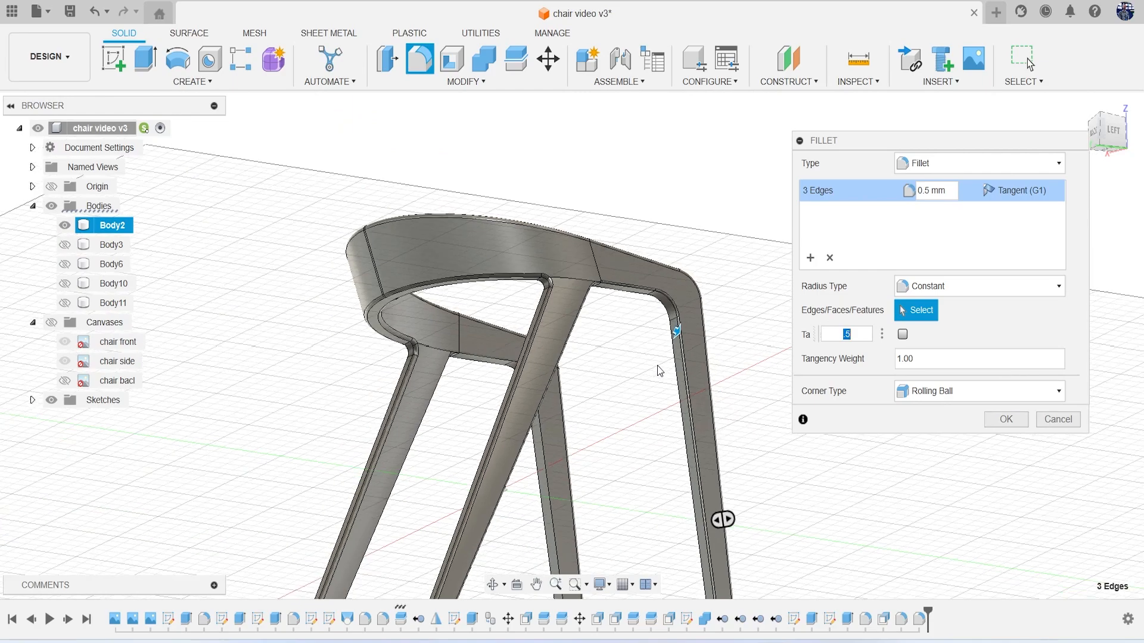
pyautogui.scroll(4, 691, 382)
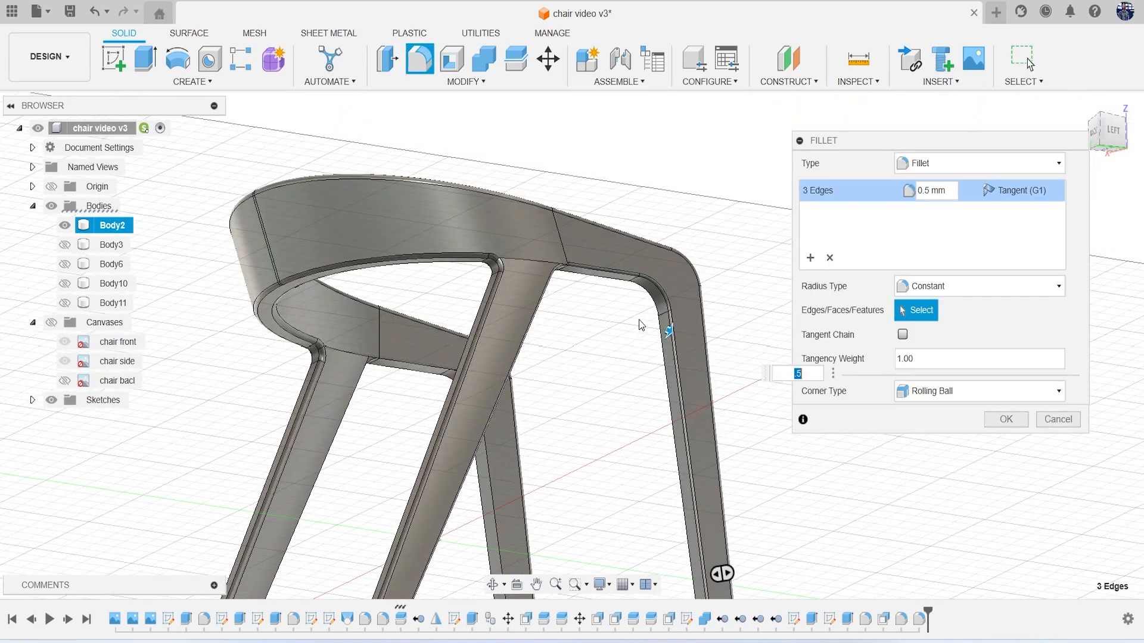
pyautogui.scroll(4, 633, 304)
pyautogui.scroll(2, 613, 290)
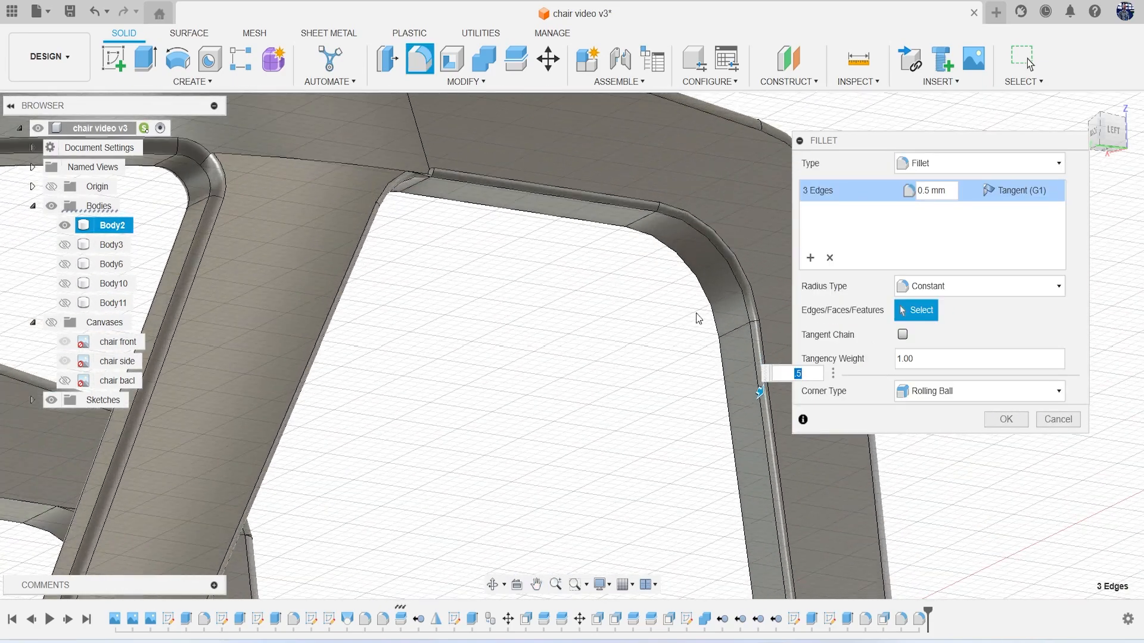
pyautogui.click(1008, 418)
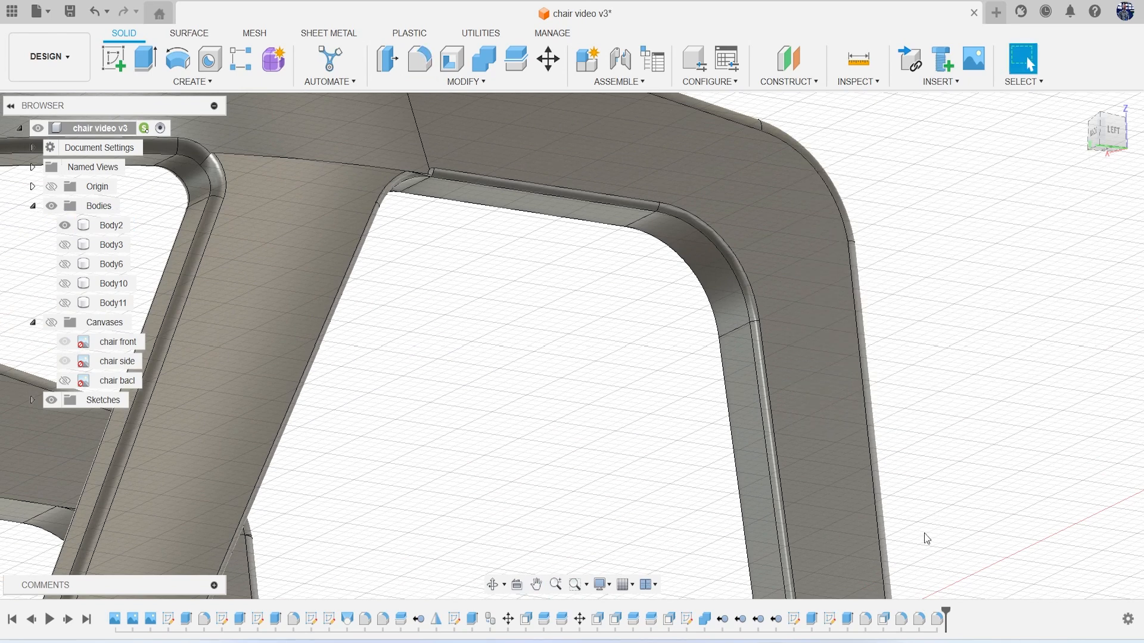
# Try deleting the back leg's fillet and reopening the armrest and front leg fillet without changes, and undo the deletion
pyautogui.click(924, 621)
pyautogui.press('Delete')
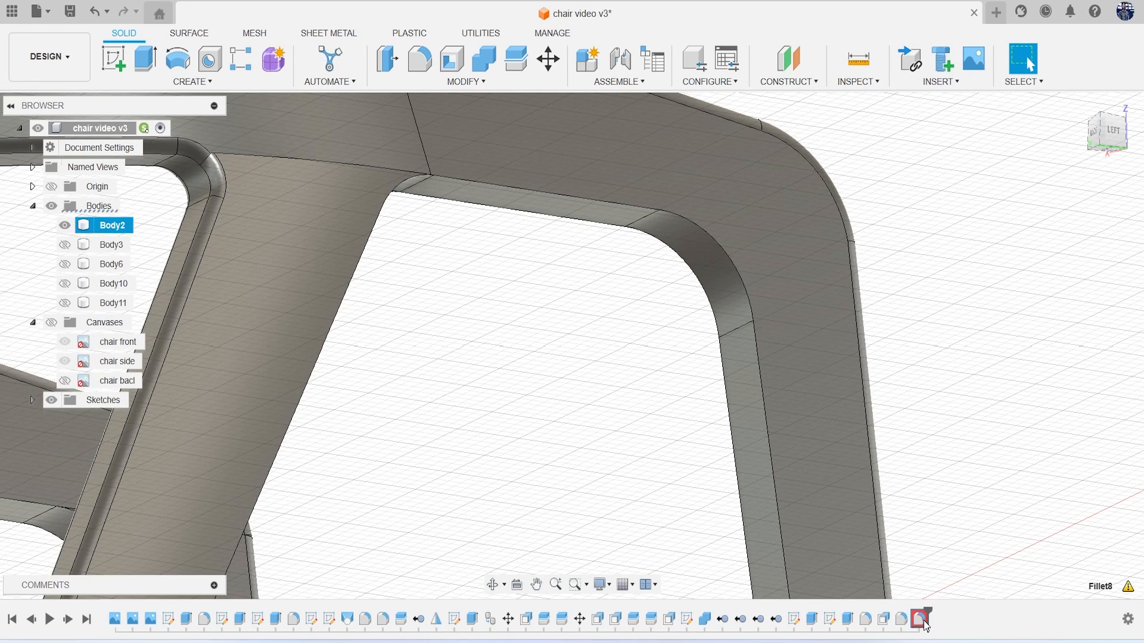
pyautogui.rightClick(925, 621)
pyautogui.click(985, 444)
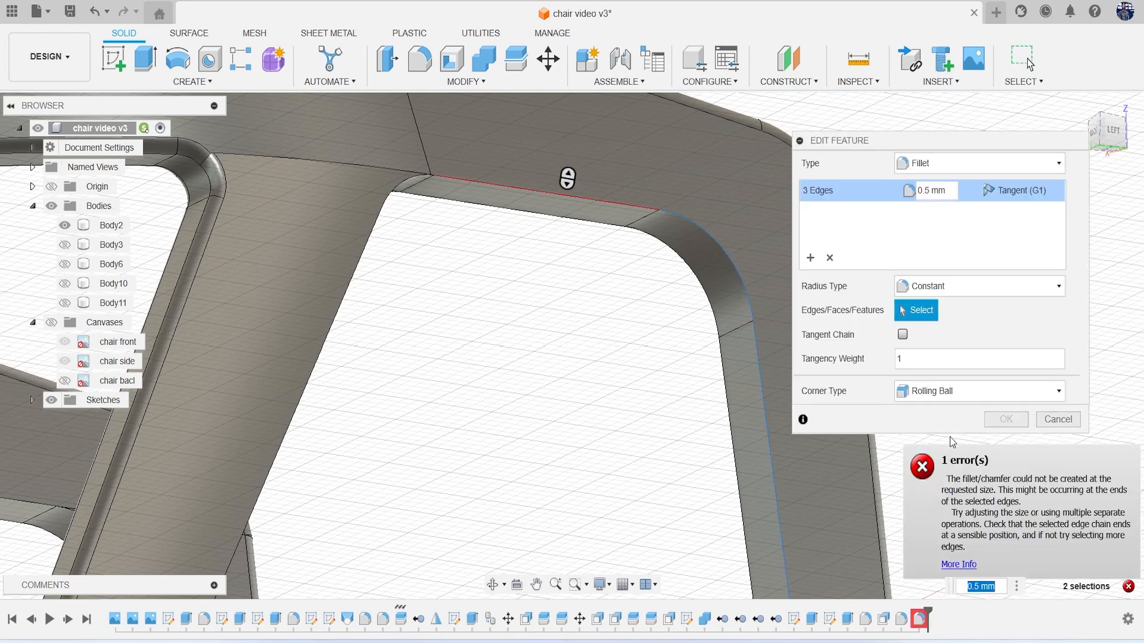
pyautogui.click(1058, 419)
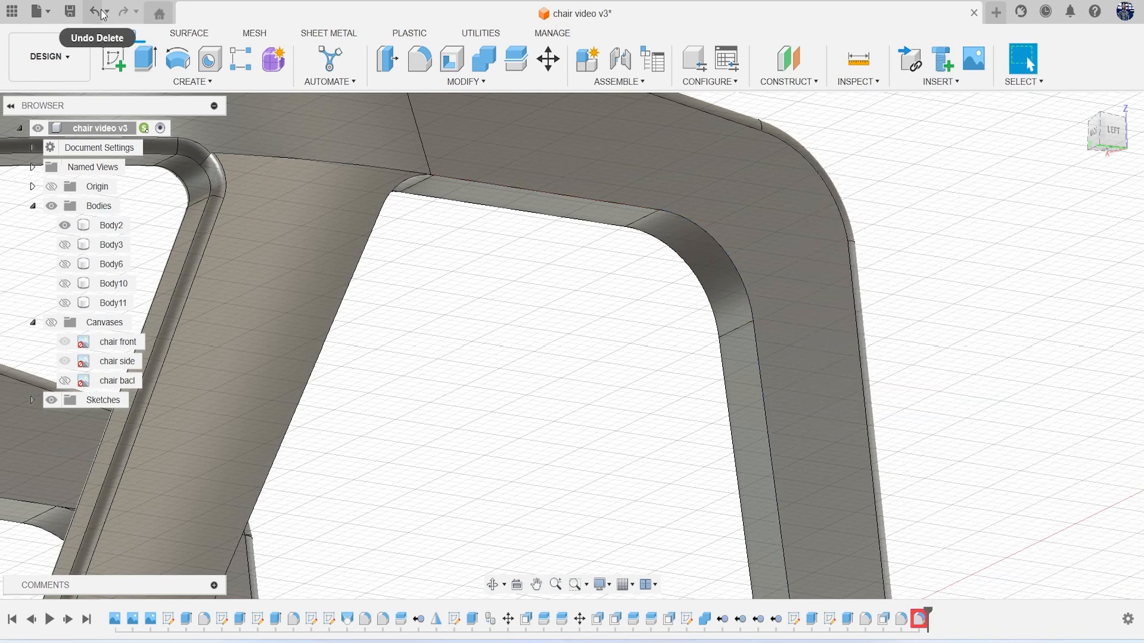
pyautogui.click(101, 12)
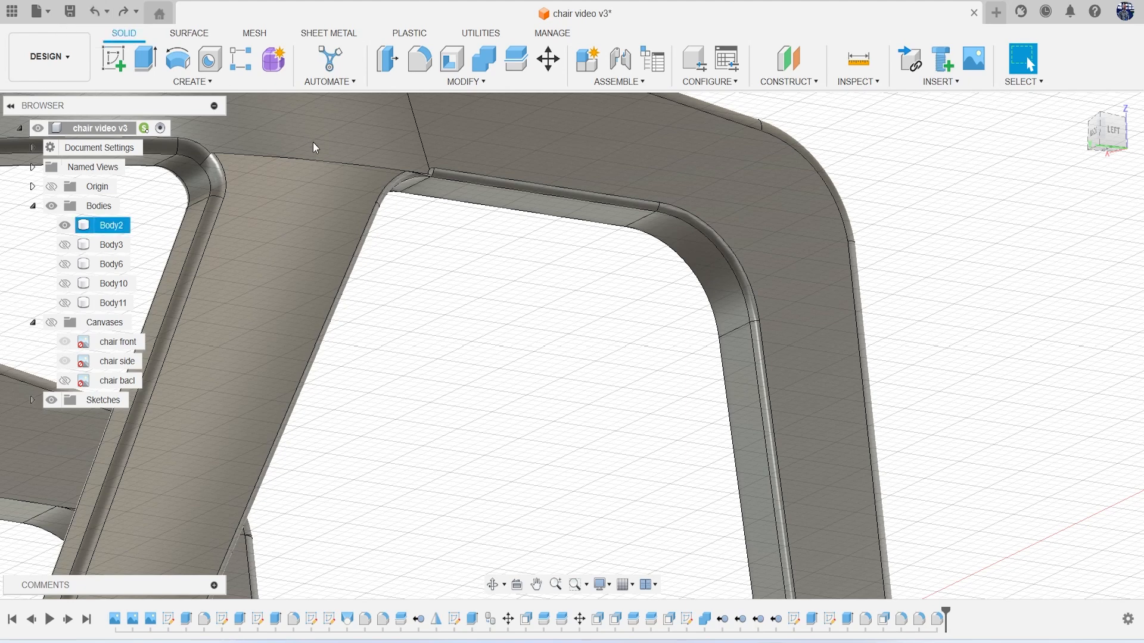
# Reopen the back leg's fillet and the armrest and front leg's fillet to check their edges and radius without changing them
pyautogui.rightClick(921, 624)
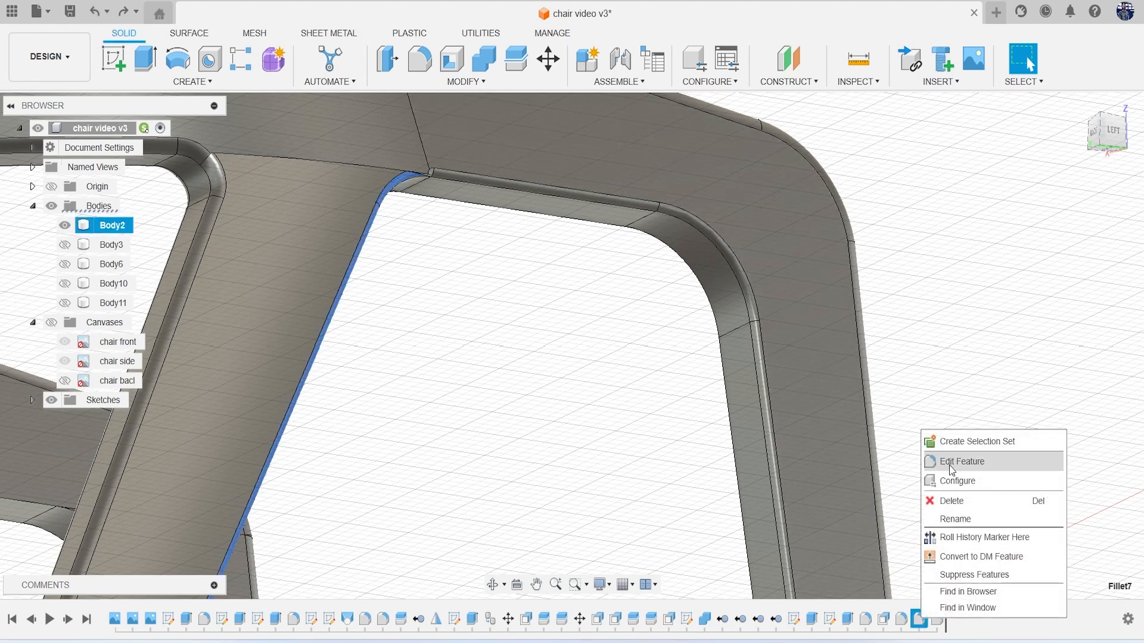
pyautogui.click(948, 466)
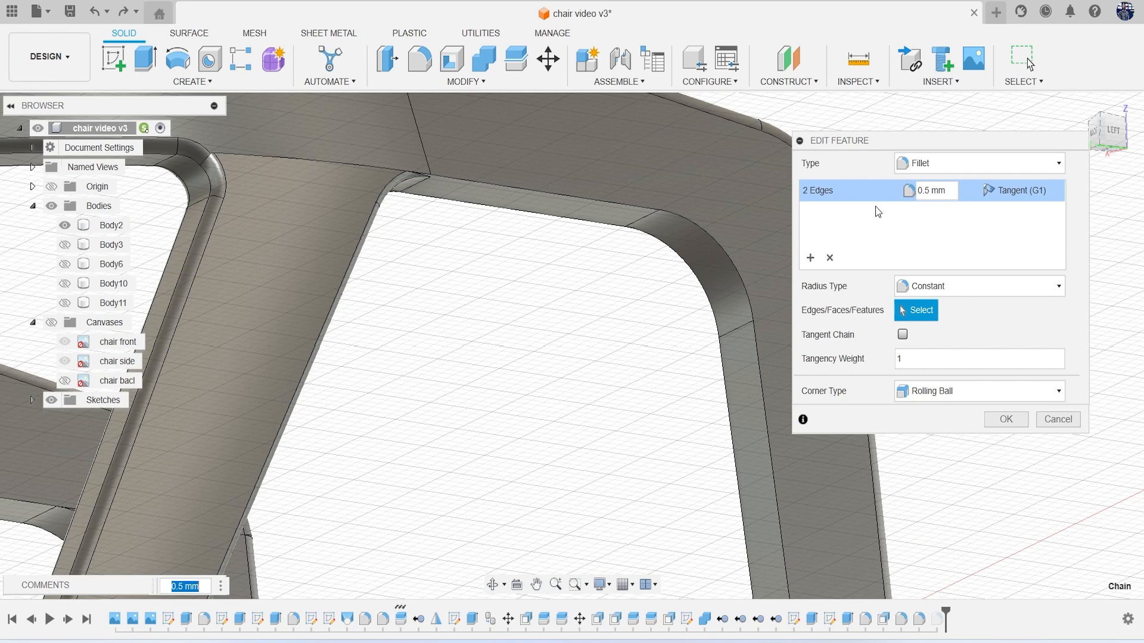
pyautogui.click(1006, 420)
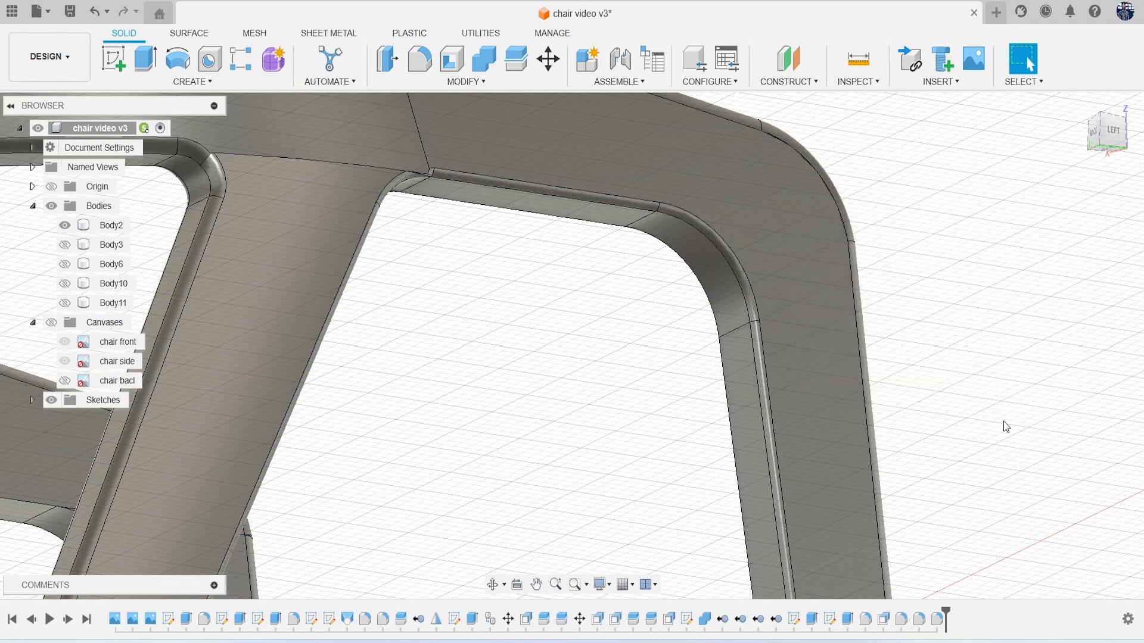
pyautogui.rightClick(937, 620)
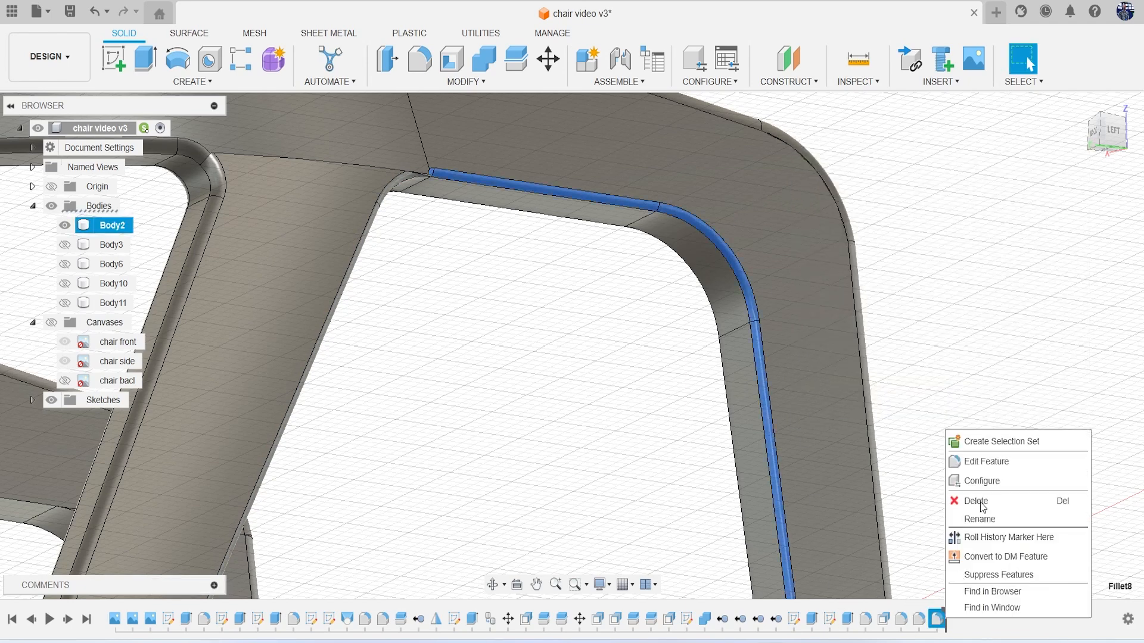
pyautogui.click(990, 465)
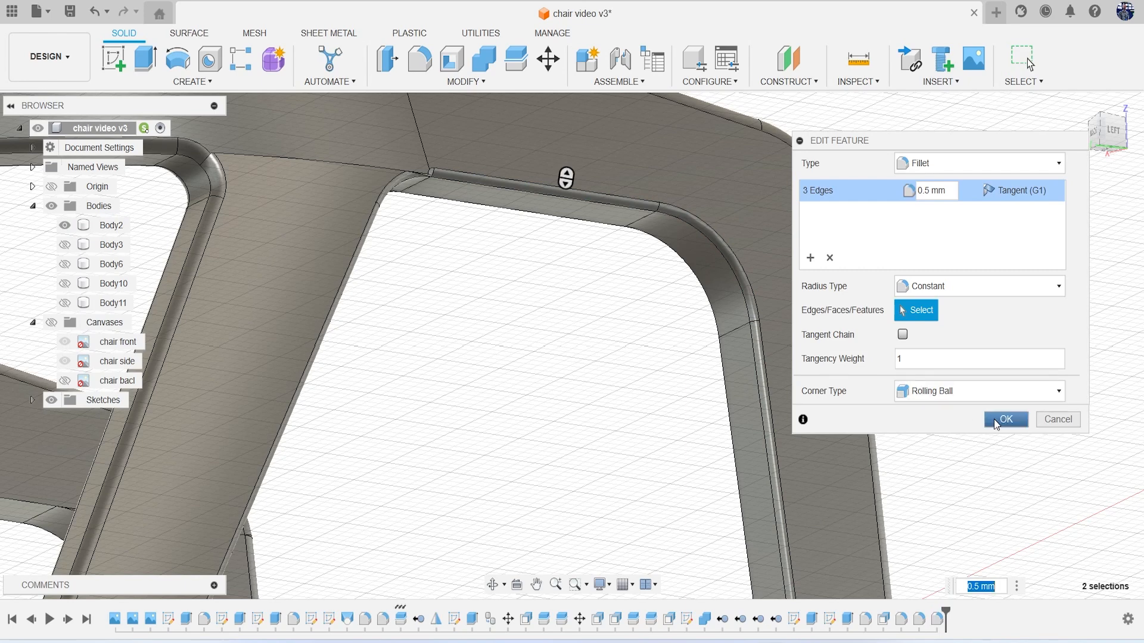
pyautogui.click(994, 419)
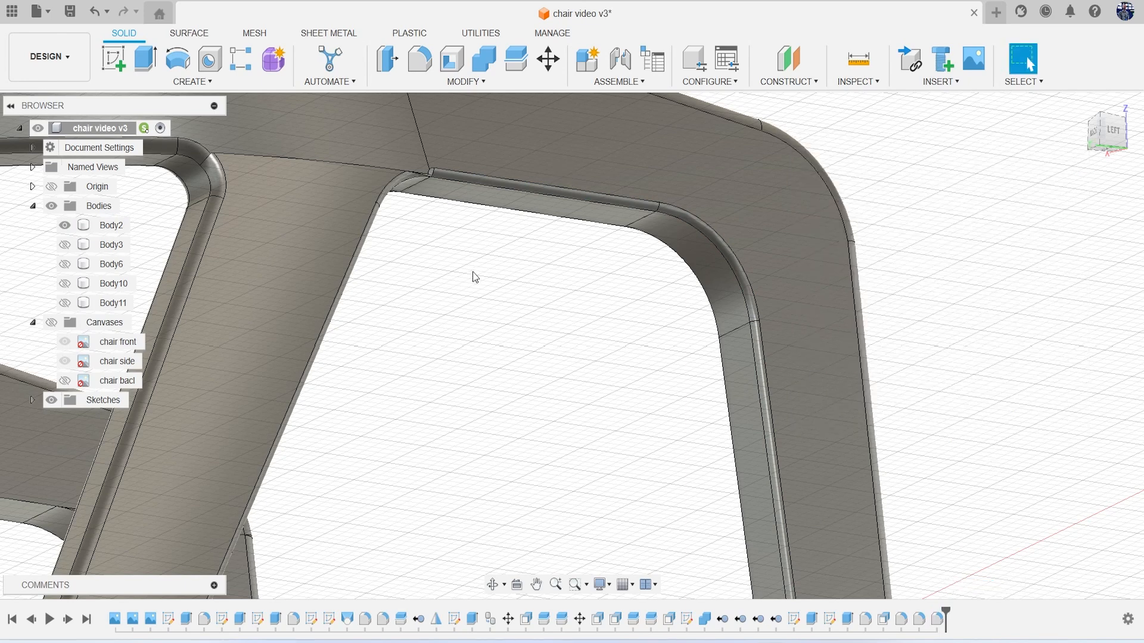
pyautogui.rightClick(919, 620)
pyautogui.click(953, 463)
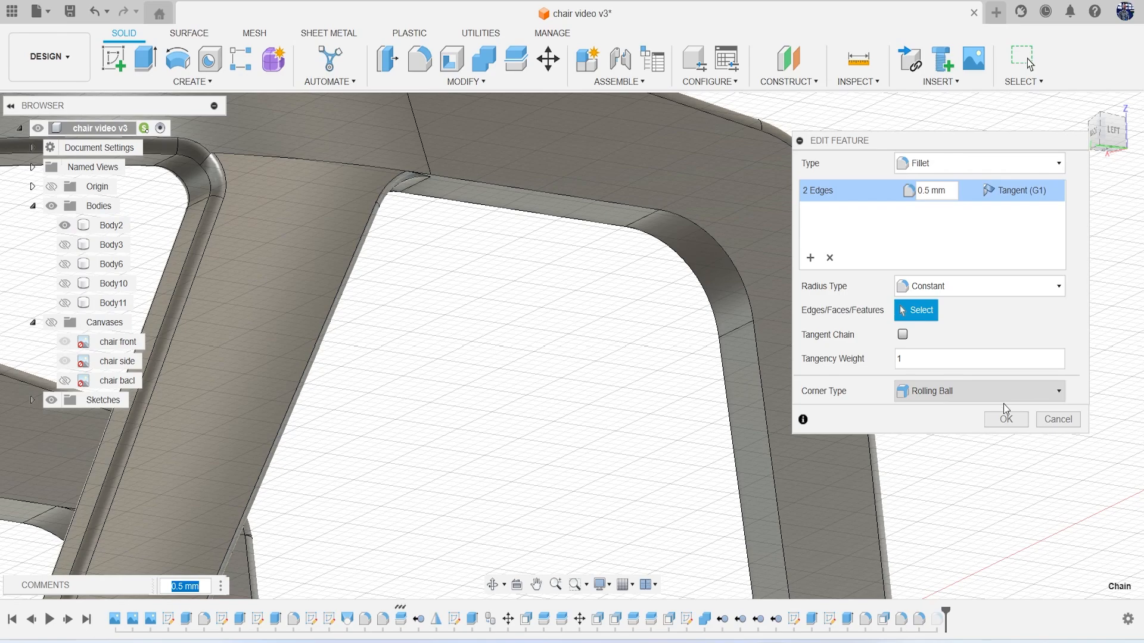
pyautogui.click(1009, 419)
# Fillet the short curved edge where the armrest's fillet meets the side opening's back corner with a 0.5 mm radius
pyautogui.moveTo(1105, 134)
pyautogui.mouseDown()
pyautogui.moveTo(1095, 143)
pyautogui.moveTo(1084, 125)
pyautogui.mouseUp()
pyautogui.keyDown('shift'); pyautogui.moveTo(572, 286); pyautogui.dragTo(601, 205, button='middle'); pyautogui.keyUp('shift')
pyautogui.moveTo(459, 213); pyautogui.dragTo(591, 359, button='middle')
pyautogui.scroll(10, 591, 359)
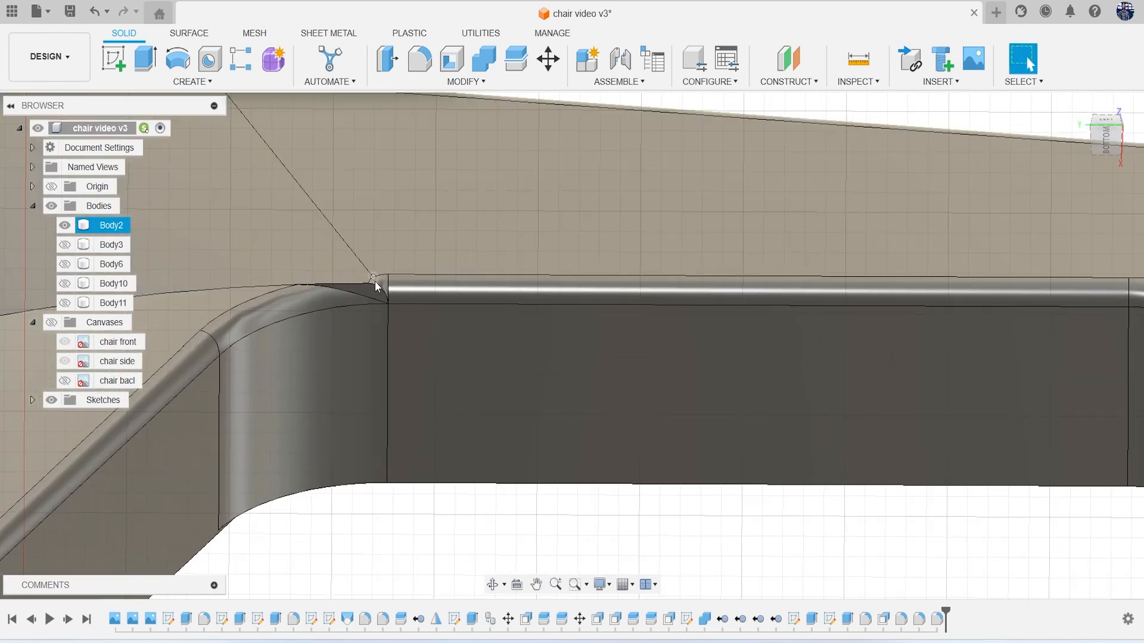
pyautogui.press('f')
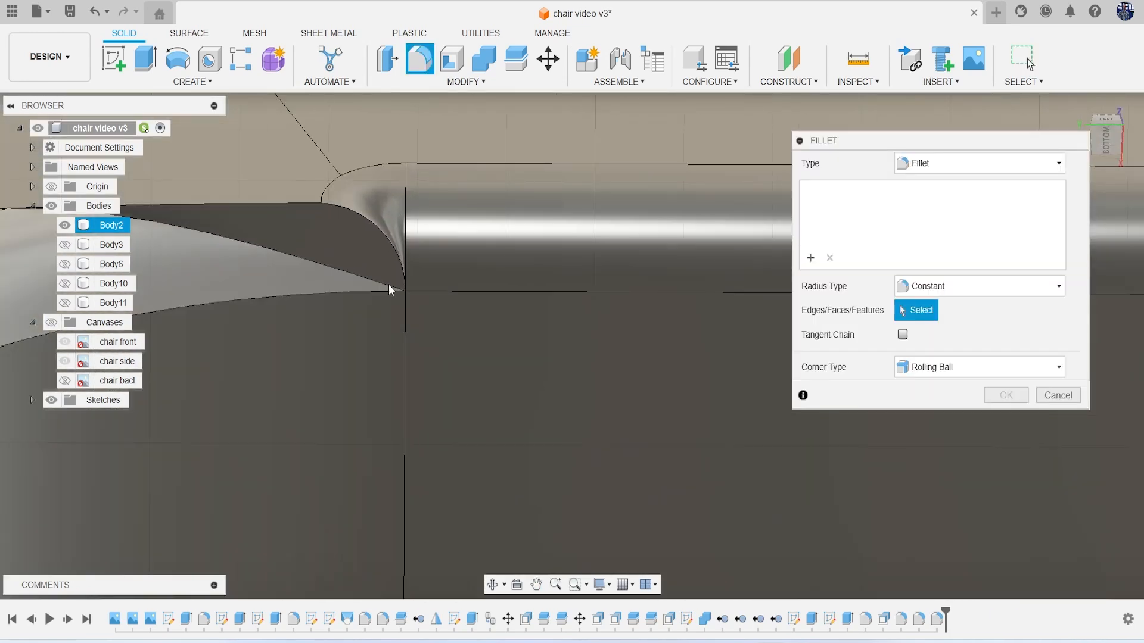
pyautogui.click(398, 269)
pyautogui.write('.5')
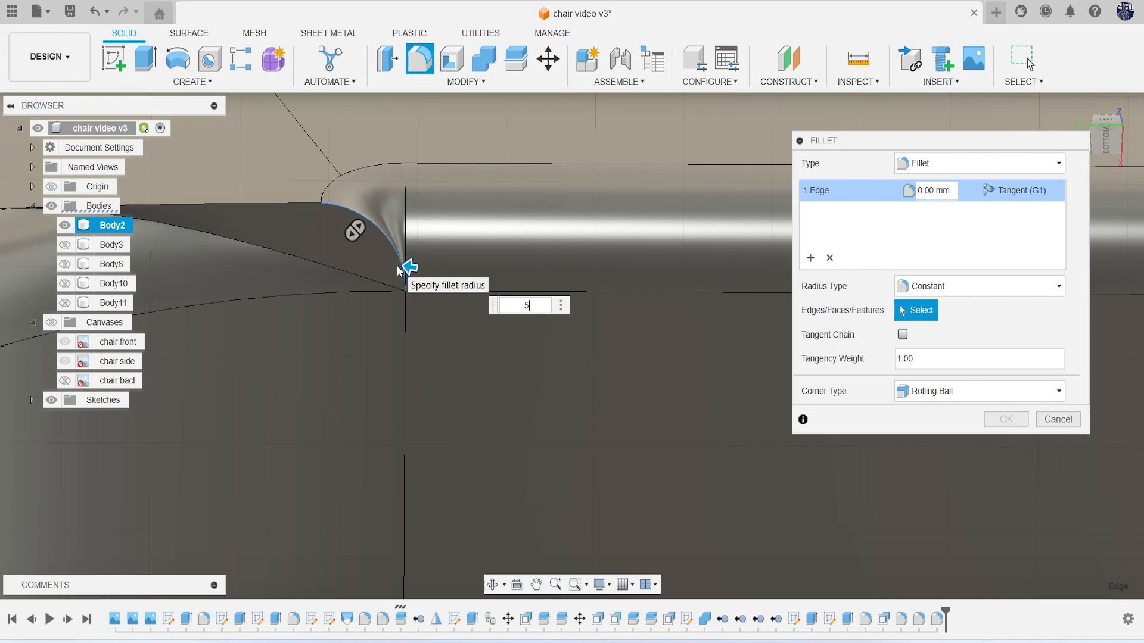
pyautogui.scroll(-5, 396, 266)
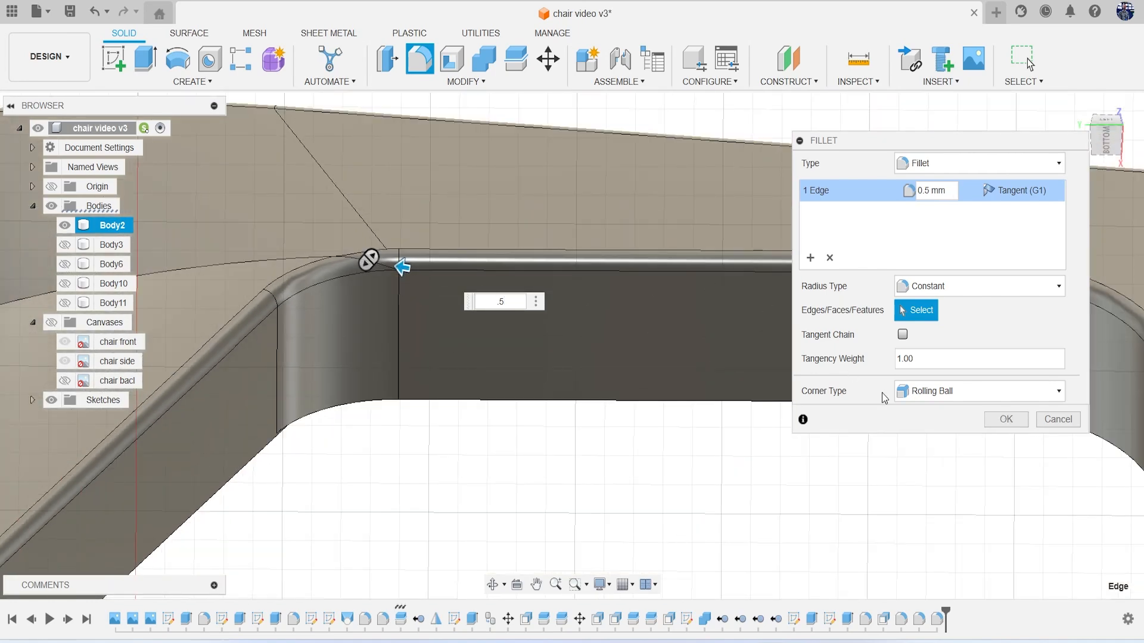
pyautogui.click(1006, 419)
# Examine how the fillets blend at the side opening's back corner, up close and across the whole frame
pyautogui.scroll(-10, 620, 411)
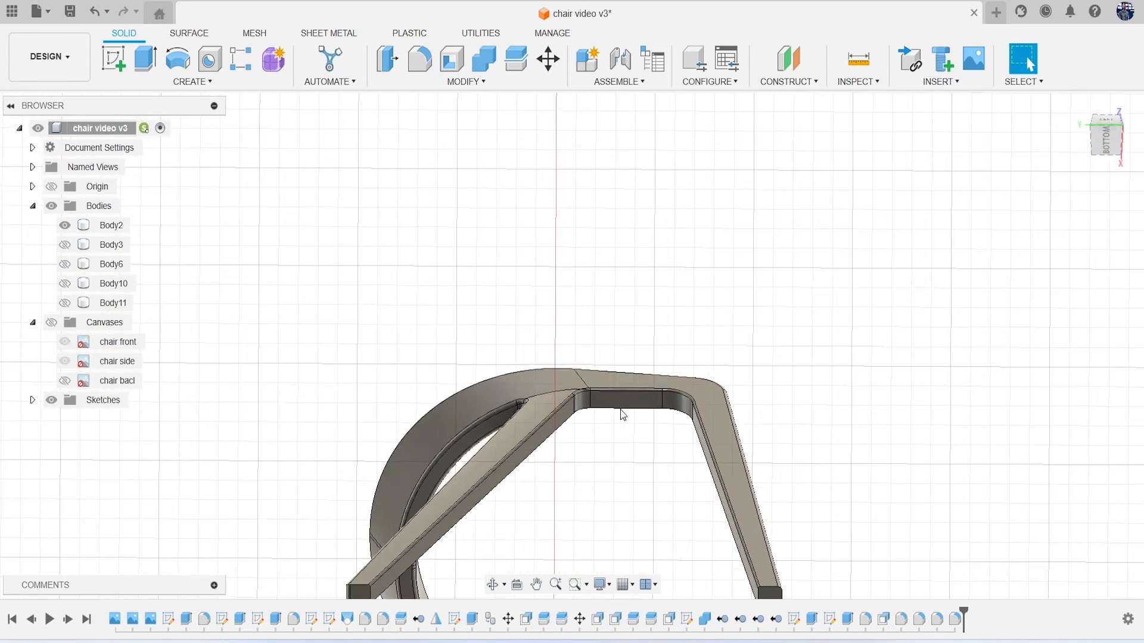
pyautogui.scroll(10, 679, 396)
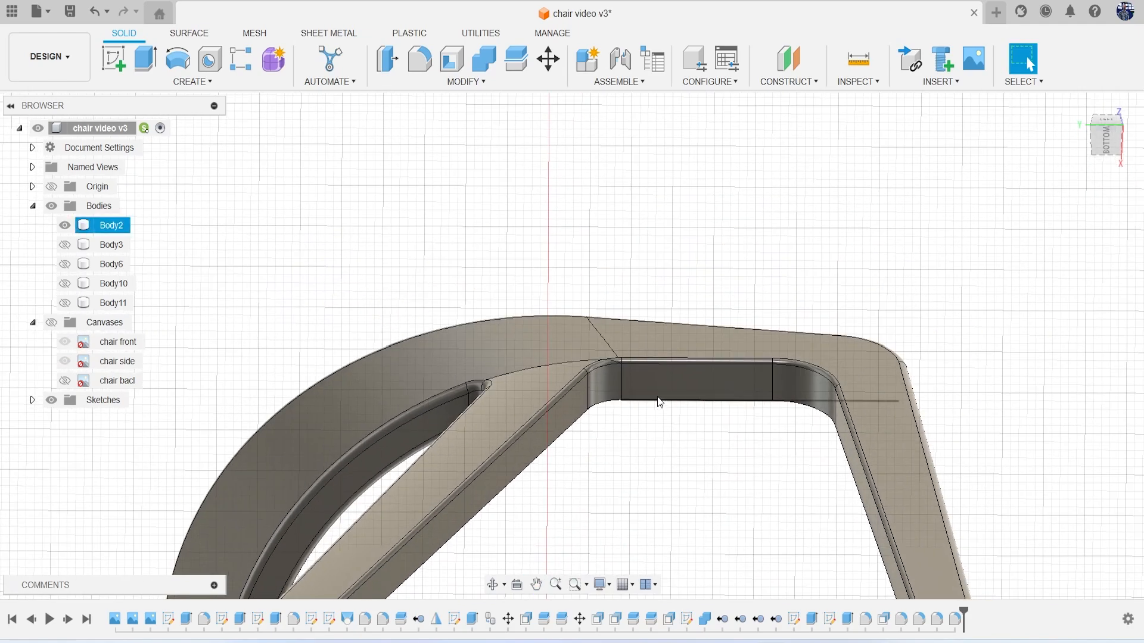
pyautogui.scroll(-6, 608, 388)
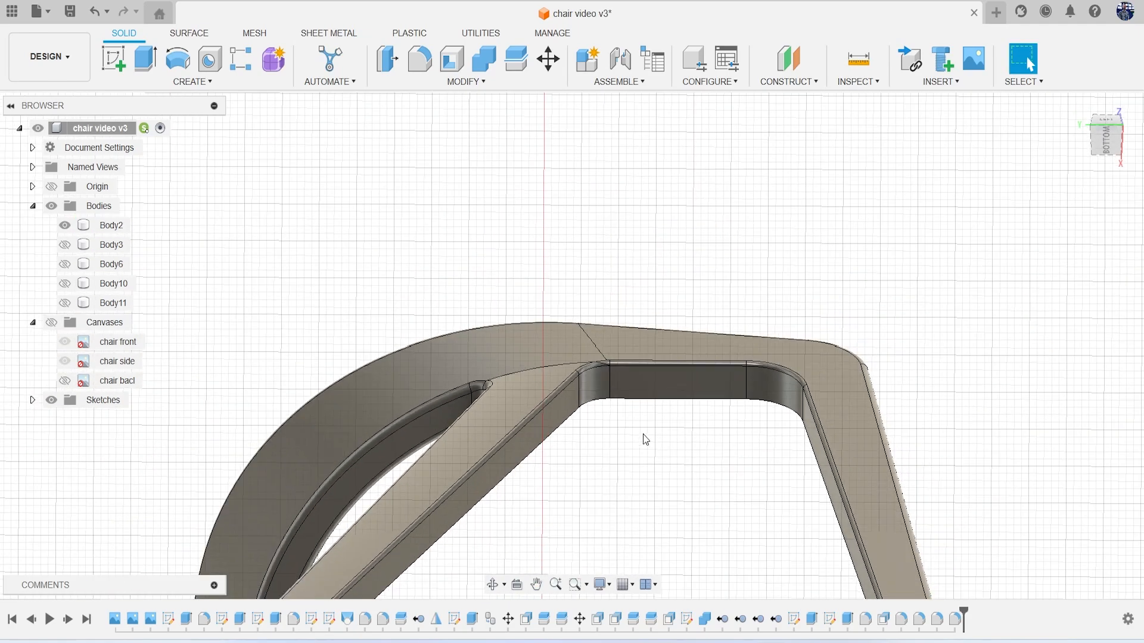
pyautogui.scroll(2, 602, 367)
pyautogui.scroll(4, 601, 406)
pyautogui.scroll(-4, 613, 432)
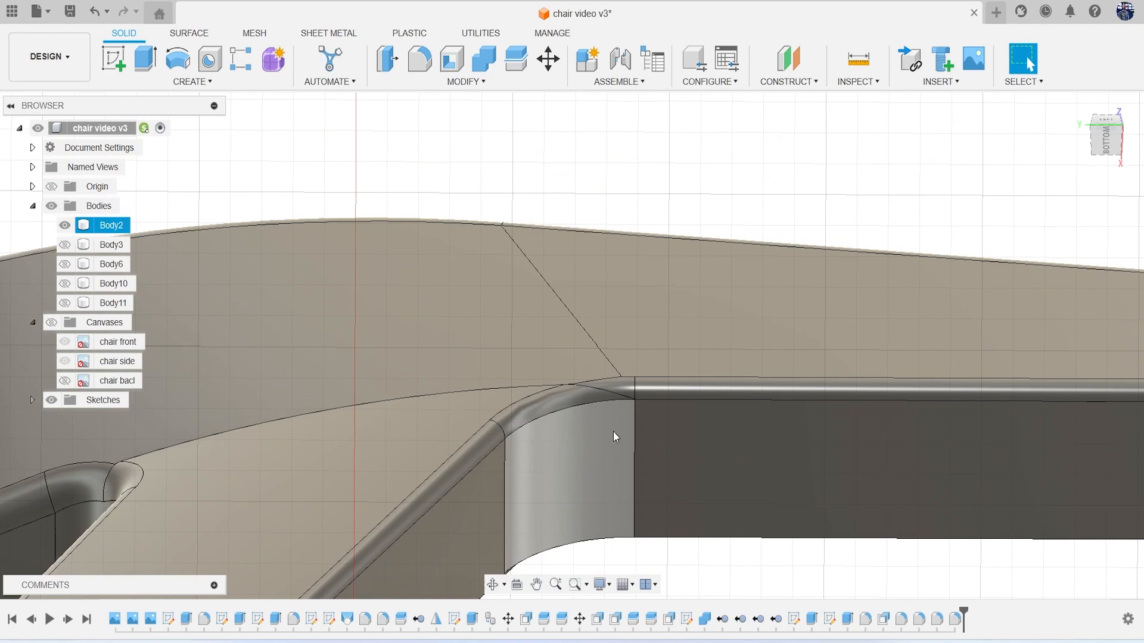
pyautogui.scroll(-4, 613, 431)
pyautogui.moveTo(613, 431); pyautogui.dragTo(613, 300, button='middle')
# Split the frame body in half using the vertical origin plane that runs front to back through its centre
pyautogui.click(1054, 205)
pyautogui.moveTo(1105, 143)
pyautogui.mouseDown()
pyautogui.moveTo(1099, 187)
pyautogui.moveTo(1100, 146)
pyautogui.mouseUp()
pyautogui.scroll(-4, 903, 352)
pyautogui.moveTo(904, 352); pyautogui.dragTo(802, 196, button='middle')
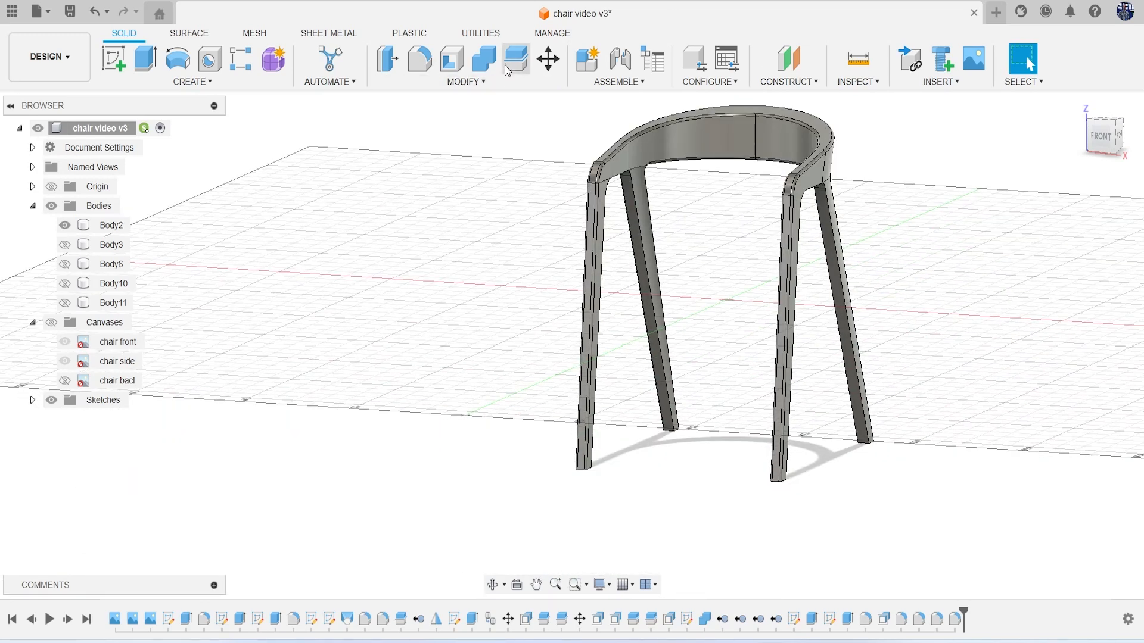
pyautogui.click(516, 59)
pyautogui.click(825, 185)
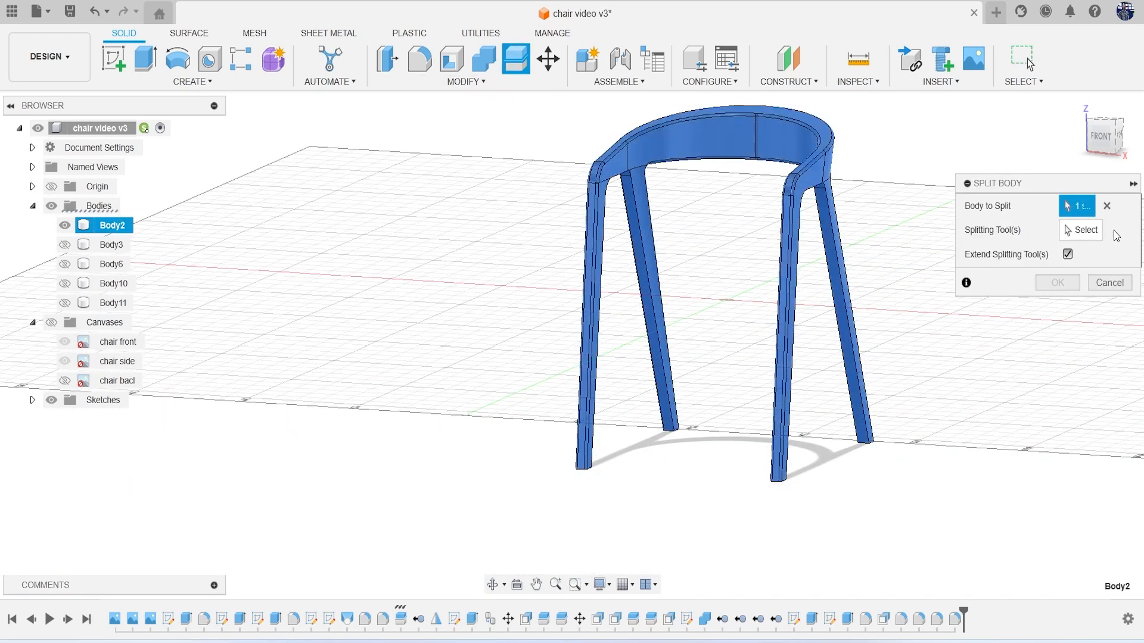
pyautogui.click(751, 212)
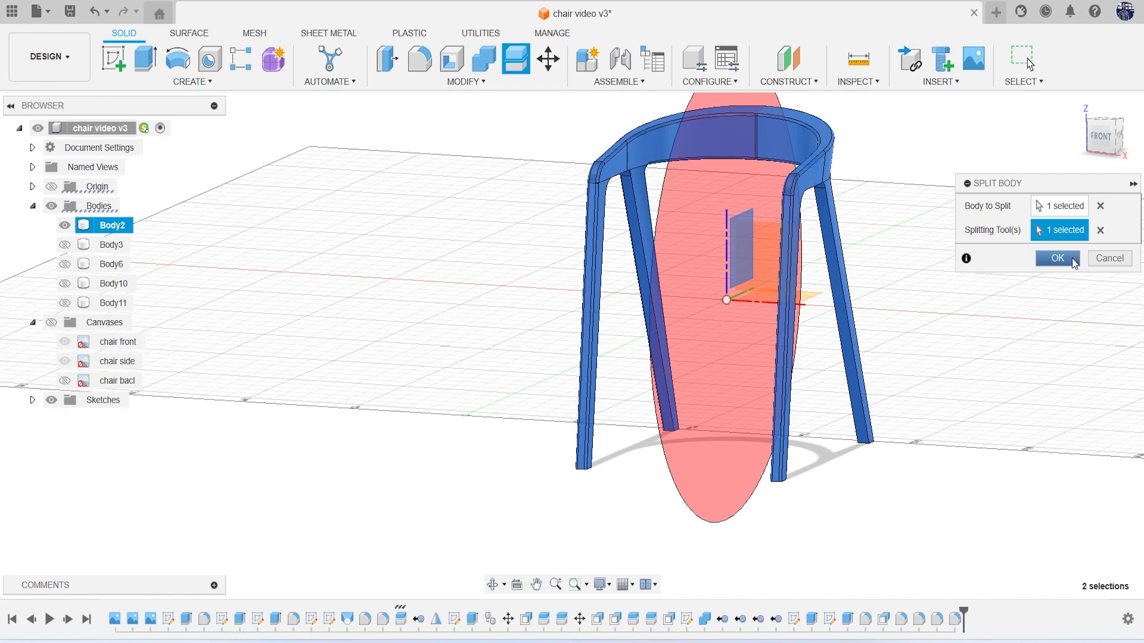
pyautogui.click(1057, 258)
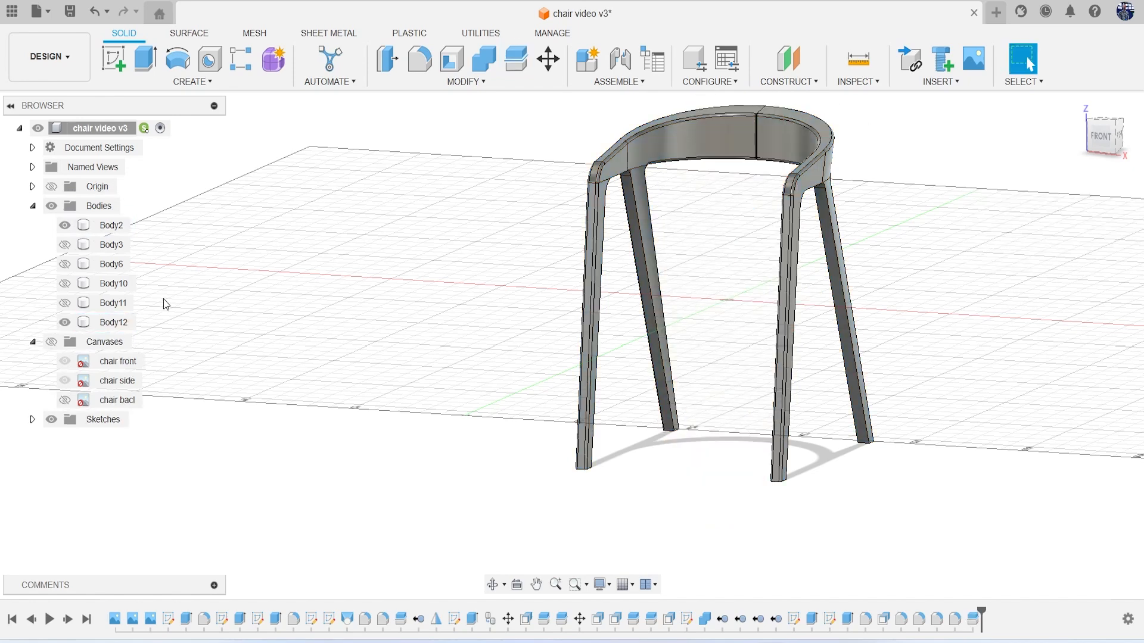
# Hide the frame half without the new side-opening fillets and remove that body from the design
pyautogui.click(65, 322)
pyautogui.click(116, 324)
pyautogui.rightClick(117, 323)
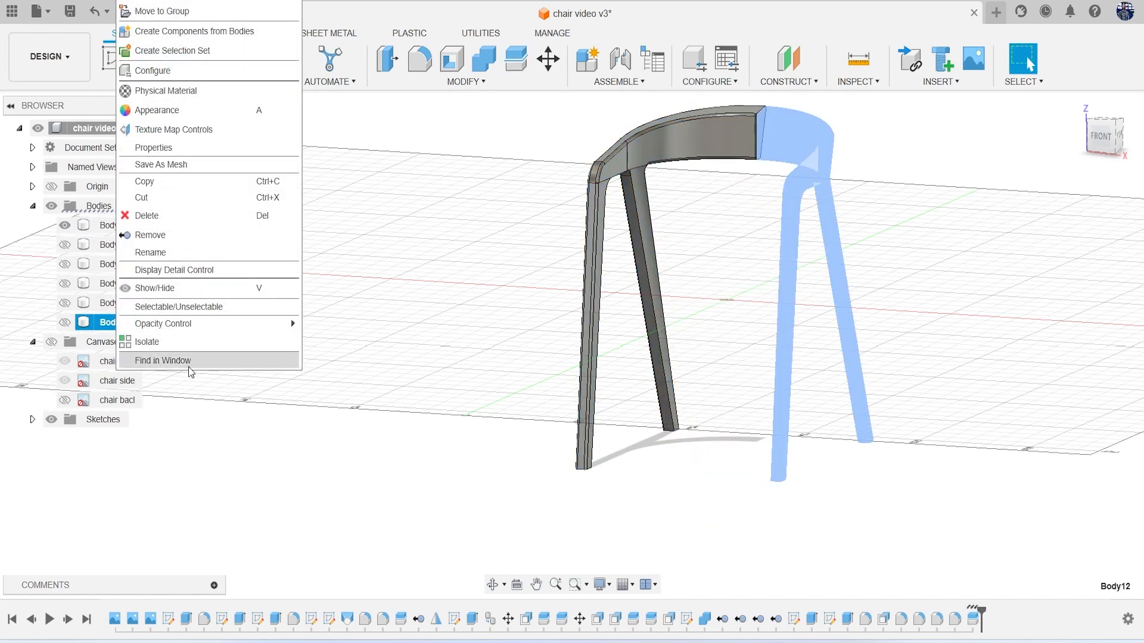
pyautogui.click(176, 249)
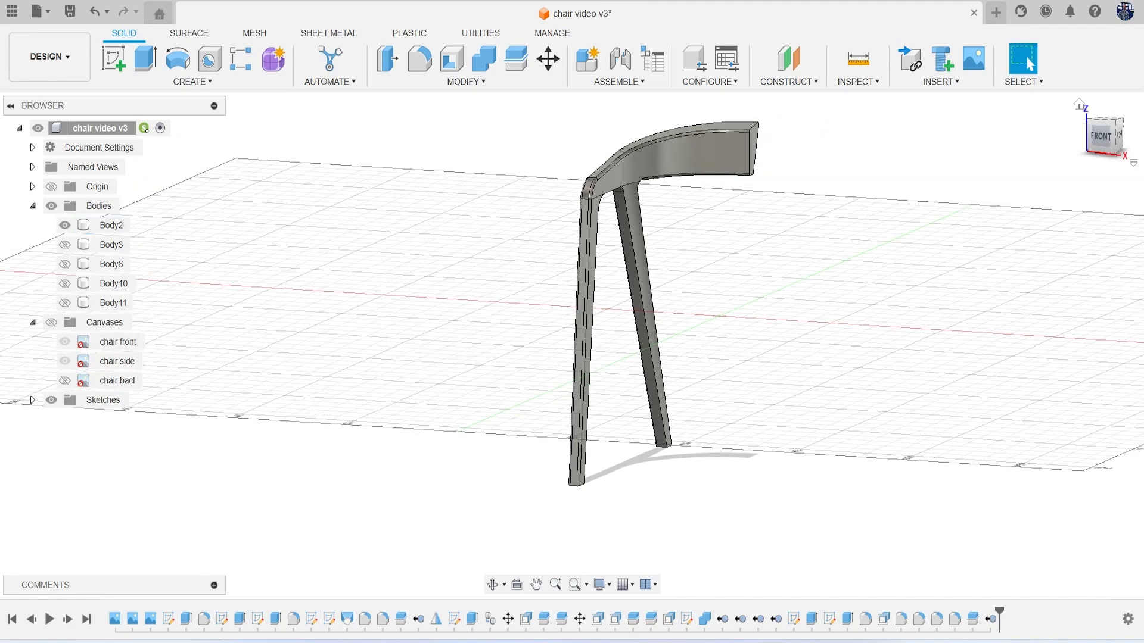
# Try a 0.5 mm fillet on the inner curved edge at the side opening's back corner, and deselect that edge
pyautogui.moveTo(1101, 136); pyautogui.dragTo(533, 222)
pyautogui.scroll(5, 533, 222)
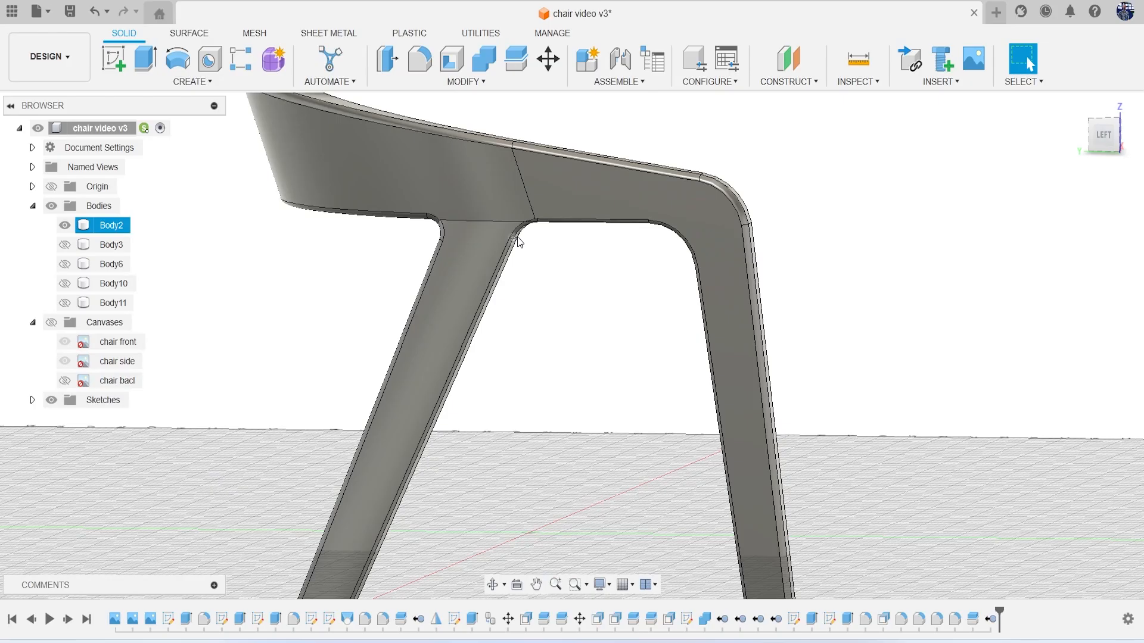
pyautogui.moveTo(1102, 156); pyautogui.dragTo(732, 287)
pyautogui.scroll(4, 673, 250)
pyautogui.scroll(-3, 713, 417)
pyautogui.scroll(-6, 703, 437)
pyautogui.scroll(8, 677, 383)
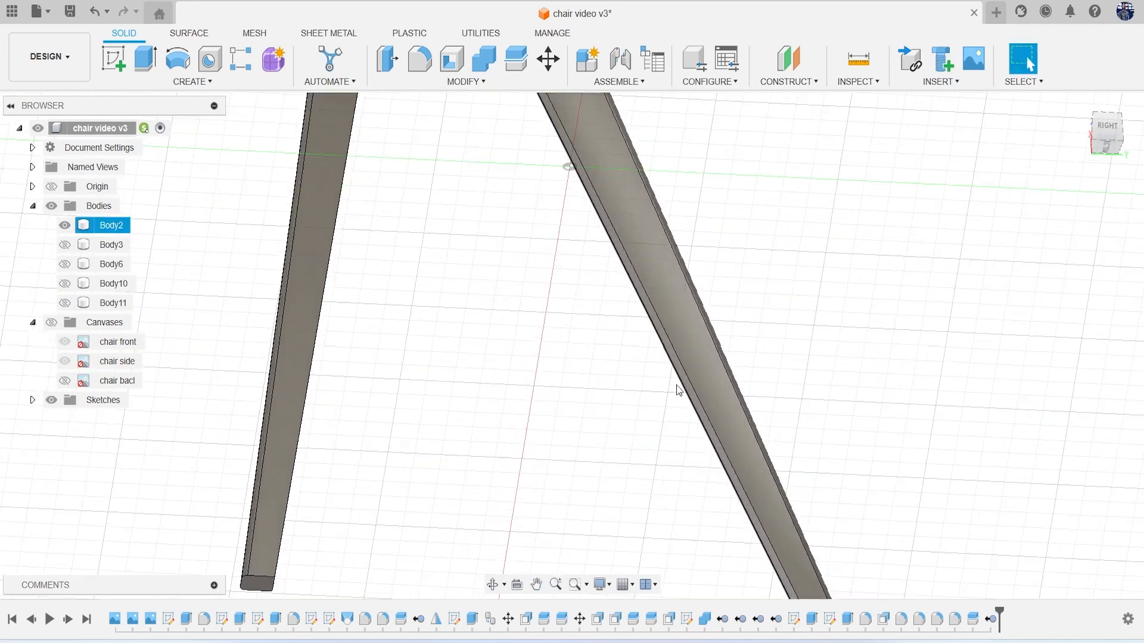
pyautogui.press('f')
pyautogui.scroll(-3, 648, 209)
pyautogui.scroll(4, 681, 302)
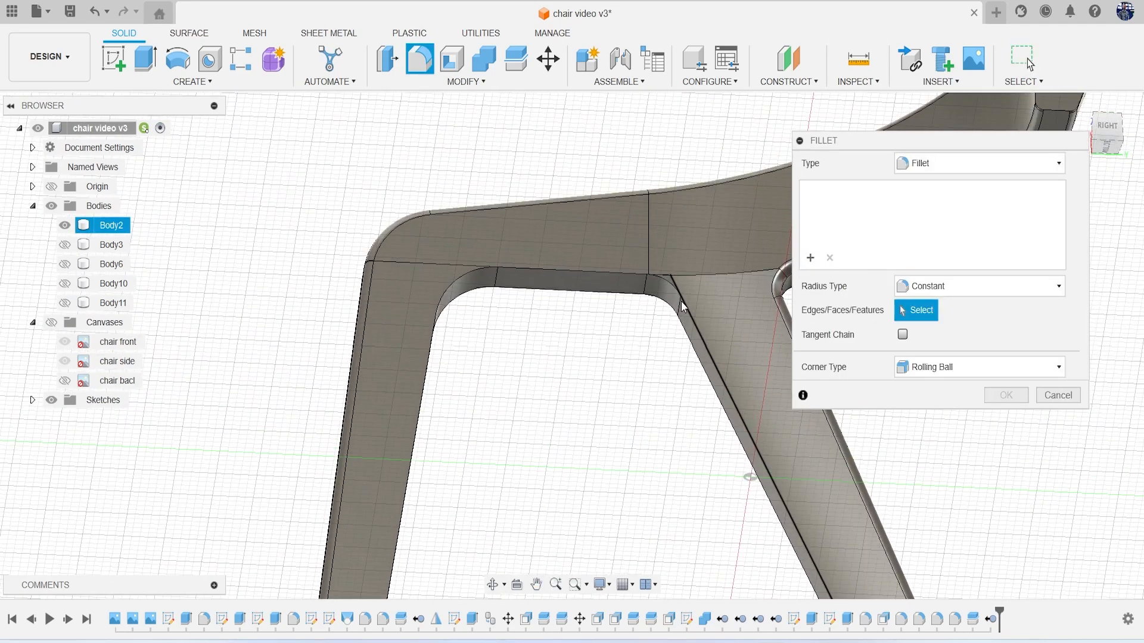
pyautogui.click(655, 266)
pyautogui.write('.5')
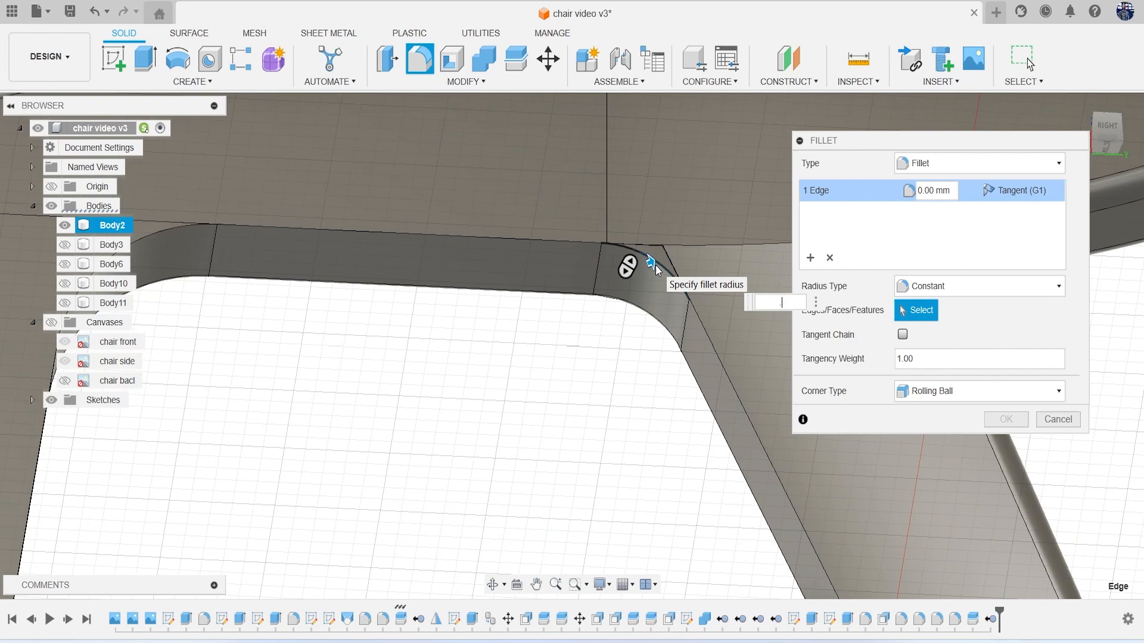
pyautogui.press('Return')
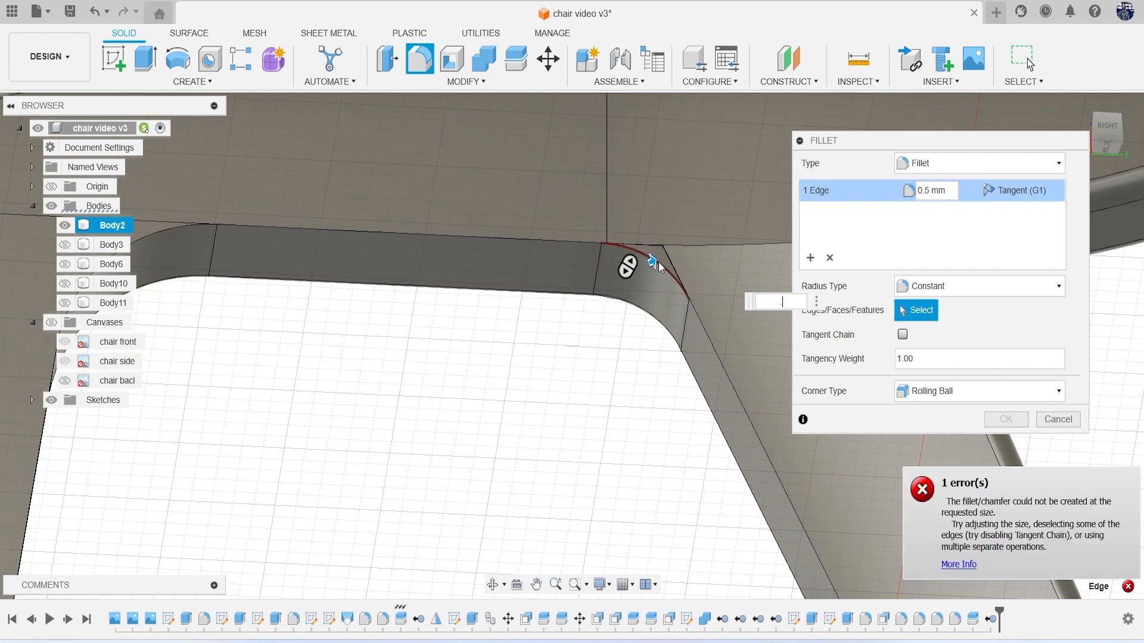
pyautogui.moveTo(703, 297); pyautogui.dragTo(850, 295, button='middle')
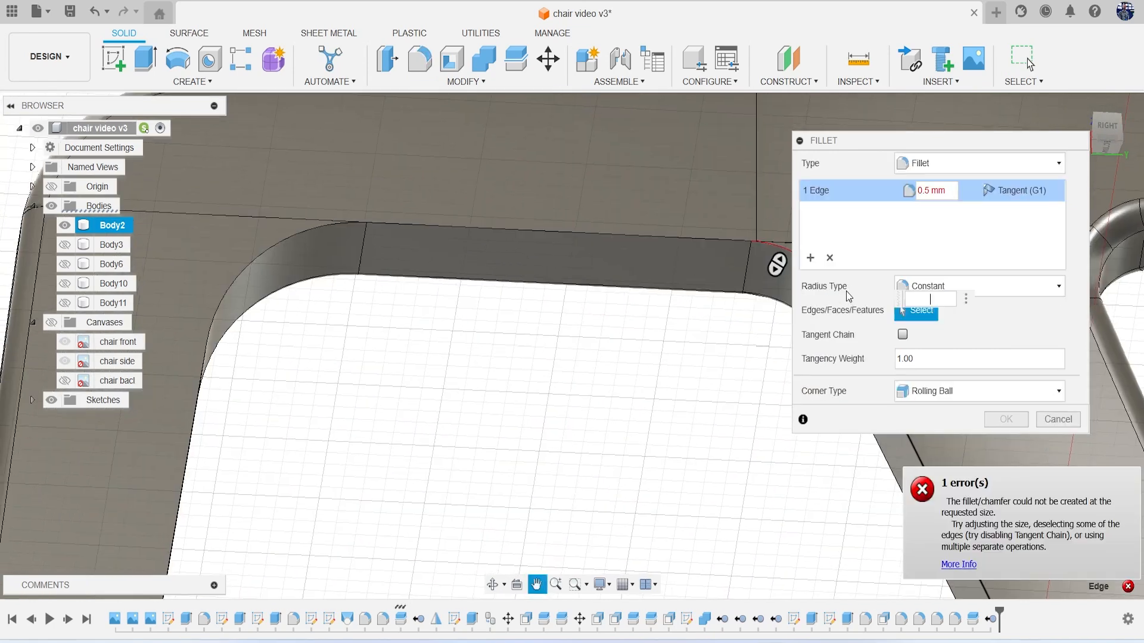
pyautogui.click(769, 247)
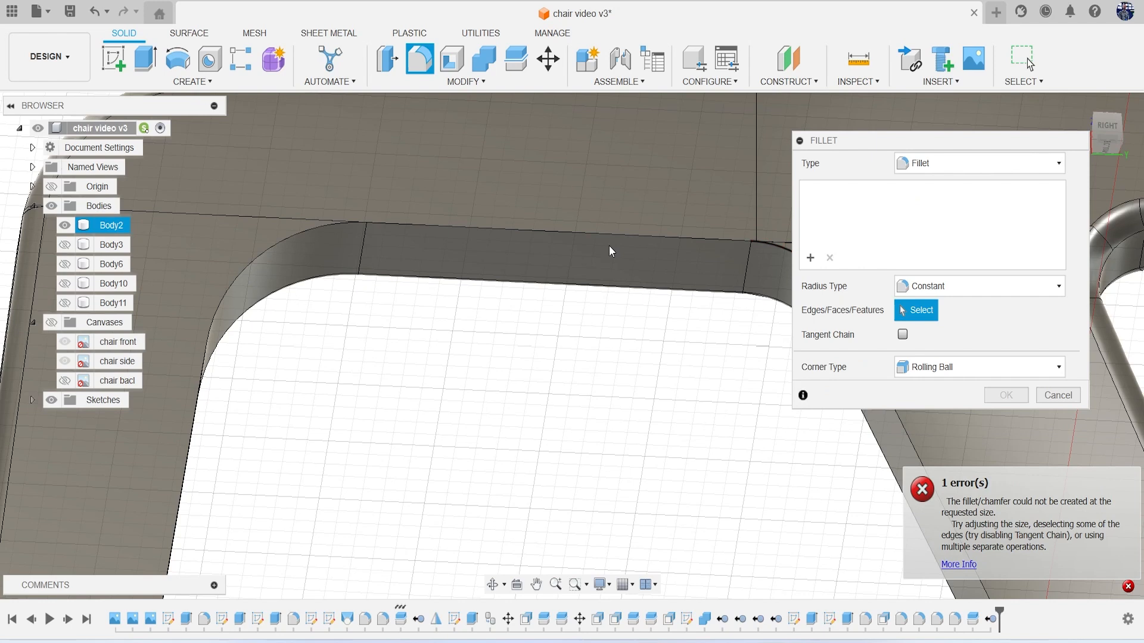
# Select the side opening's inner curved front corner edge for the fillet and set the radius to 0.5 mm
pyautogui.click(316, 231)
pyautogui.write('.1')
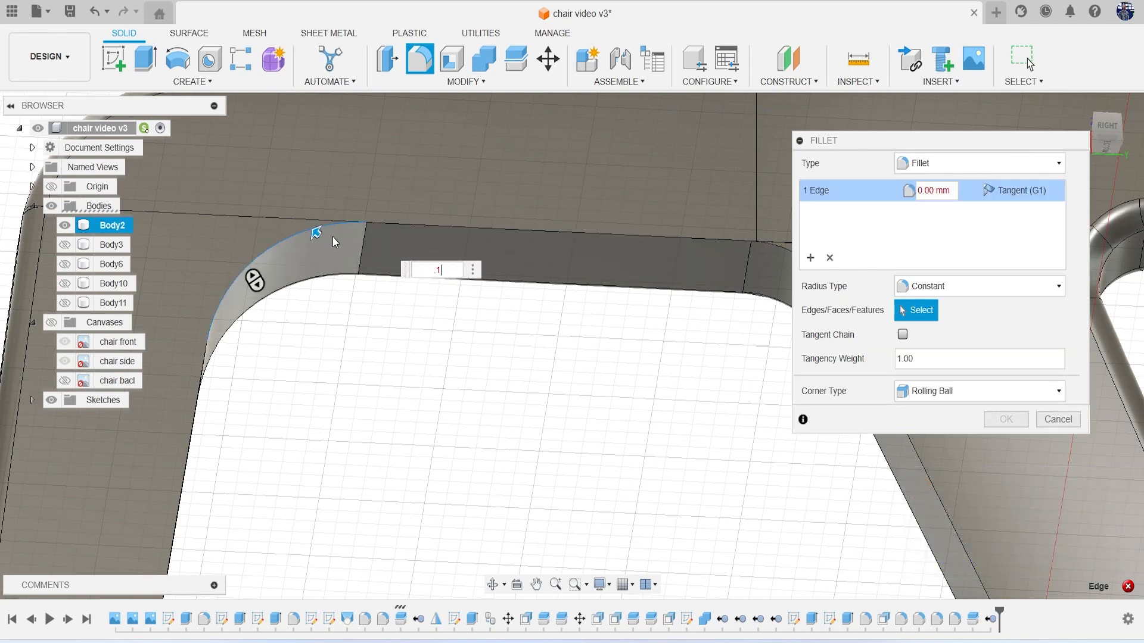
pyautogui.write('.5')
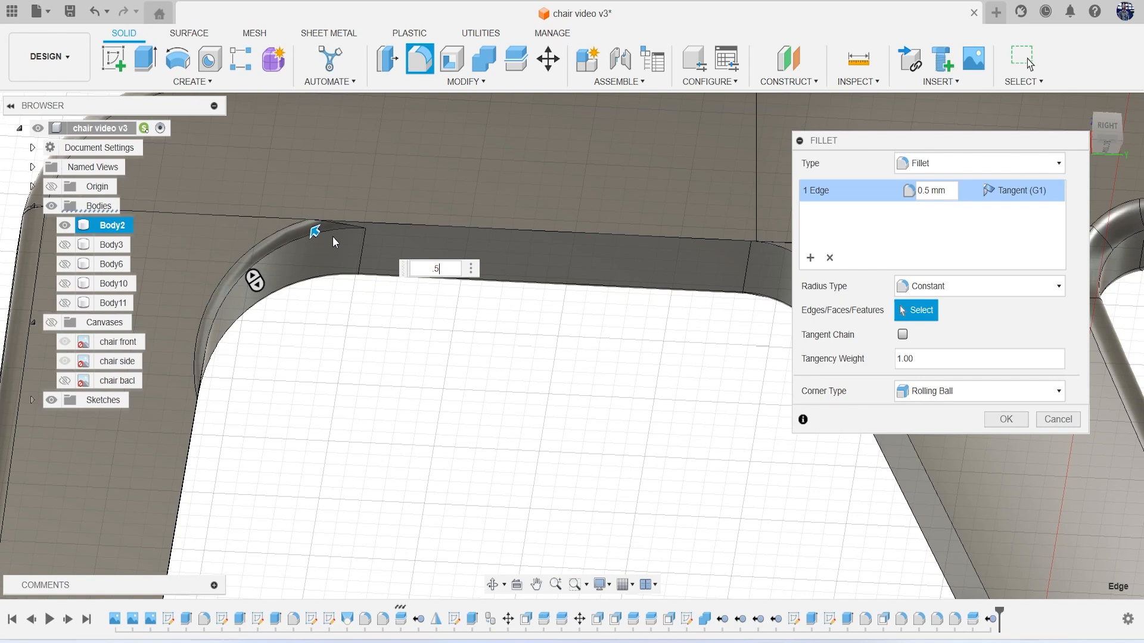
# Try adding the armrest's lower inner edge to the fillet selection, and deselect it
pyautogui.click(390, 218)
pyautogui.click(447, 223)
pyautogui.click(449, 225)
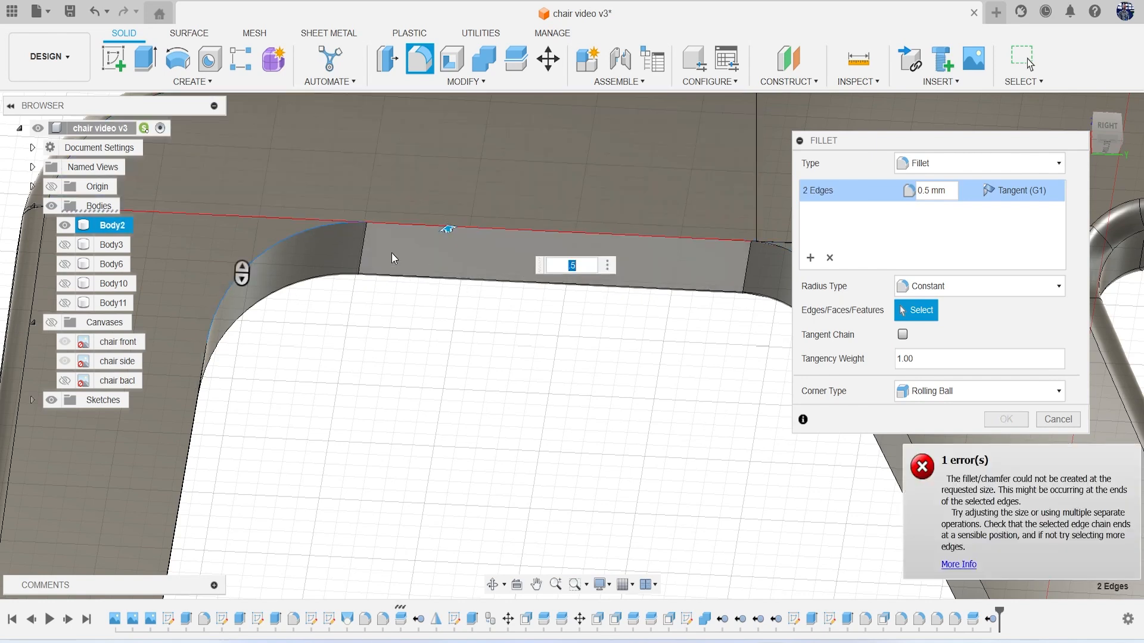
pyautogui.click(391, 228)
# Add the front leg's long inner edge along the side opening to the 0.5 mm fillet
pyautogui.scroll(-3, 330, 460)
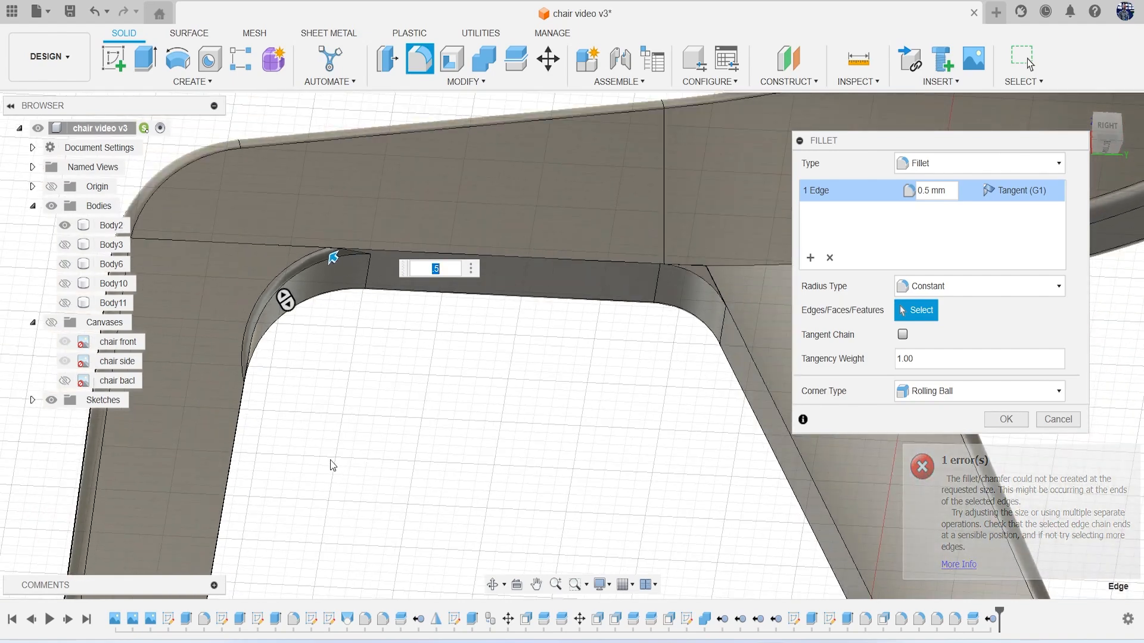
pyautogui.click(244, 448)
pyautogui.scroll(-3, 420, 444)
pyautogui.scroll(-2, 423, 462)
# Try adding the inner curved back corner edge to the two-edge fillet selection, and deselect it
pyautogui.moveTo(417, 492); pyautogui.dragTo(399, 384, button='middle')
pyautogui.scroll(5, 487, 312)
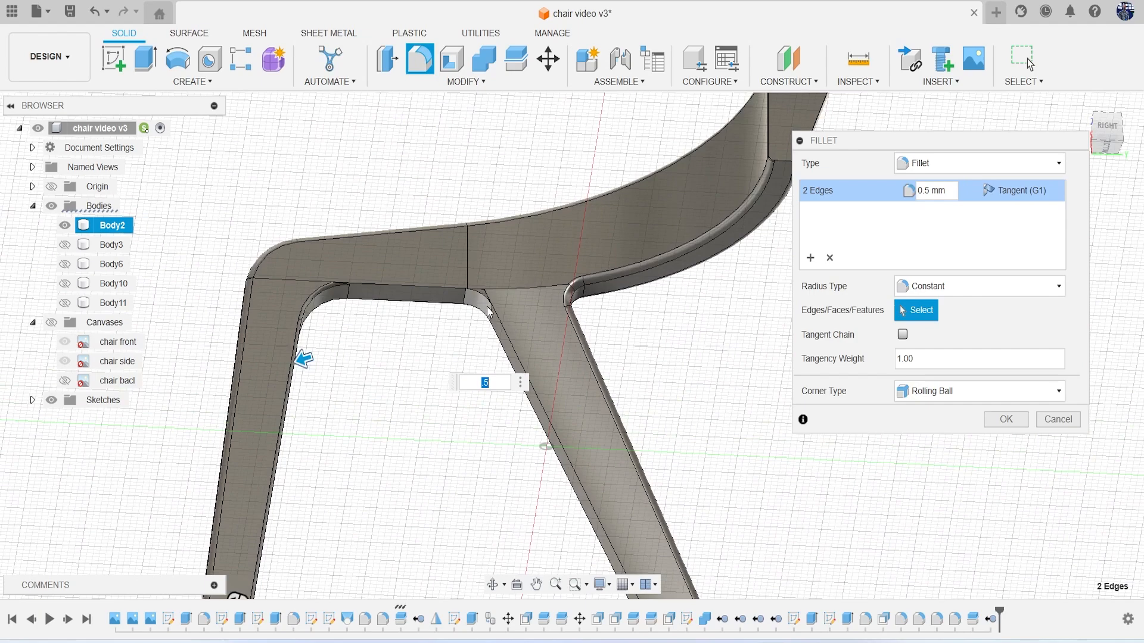
pyautogui.scroll(3, 488, 316)
pyautogui.click(455, 248)
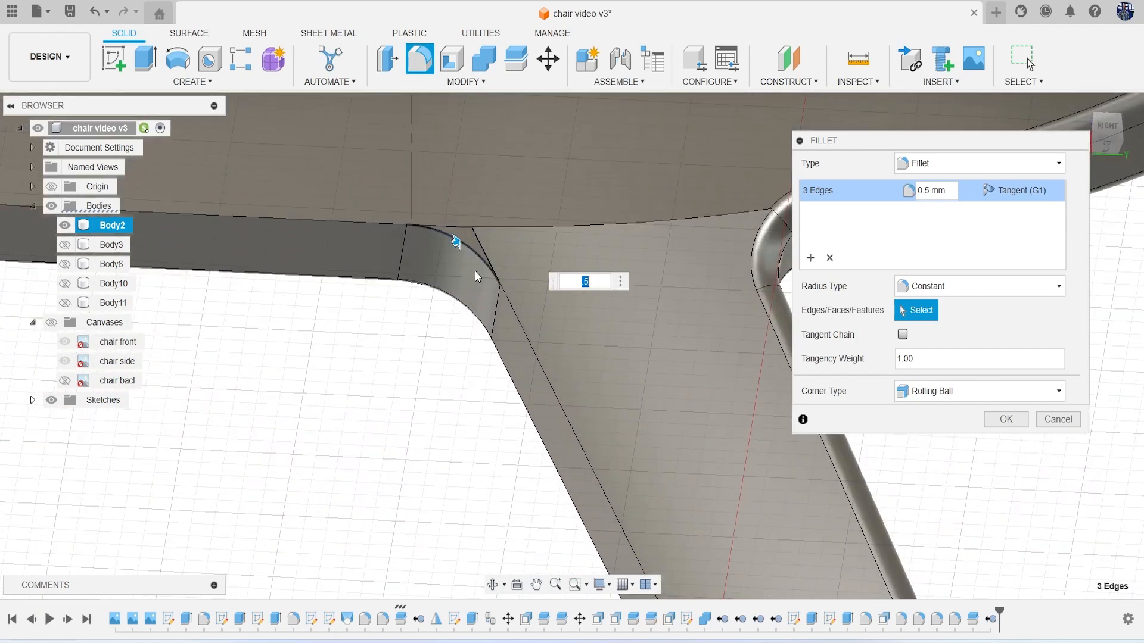
pyautogui.click(468, 249)
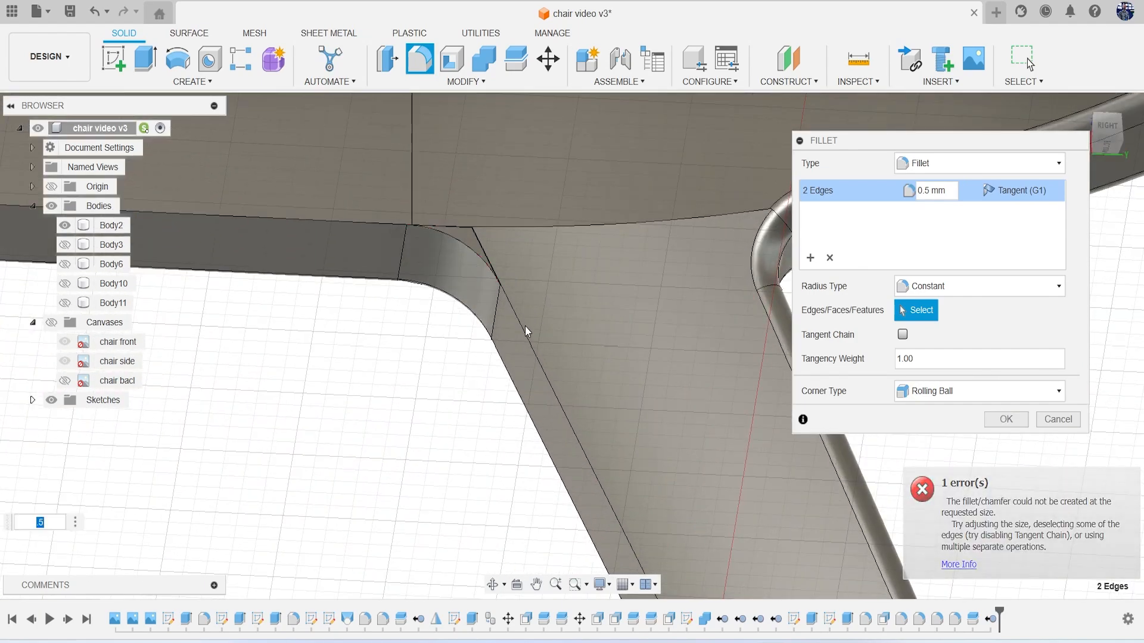
# Apply the 0.5 mm fillet to the side opening's curved front corner edge and the front leg's long inner edge
pyautogui.scroll(-3, 489, 420)
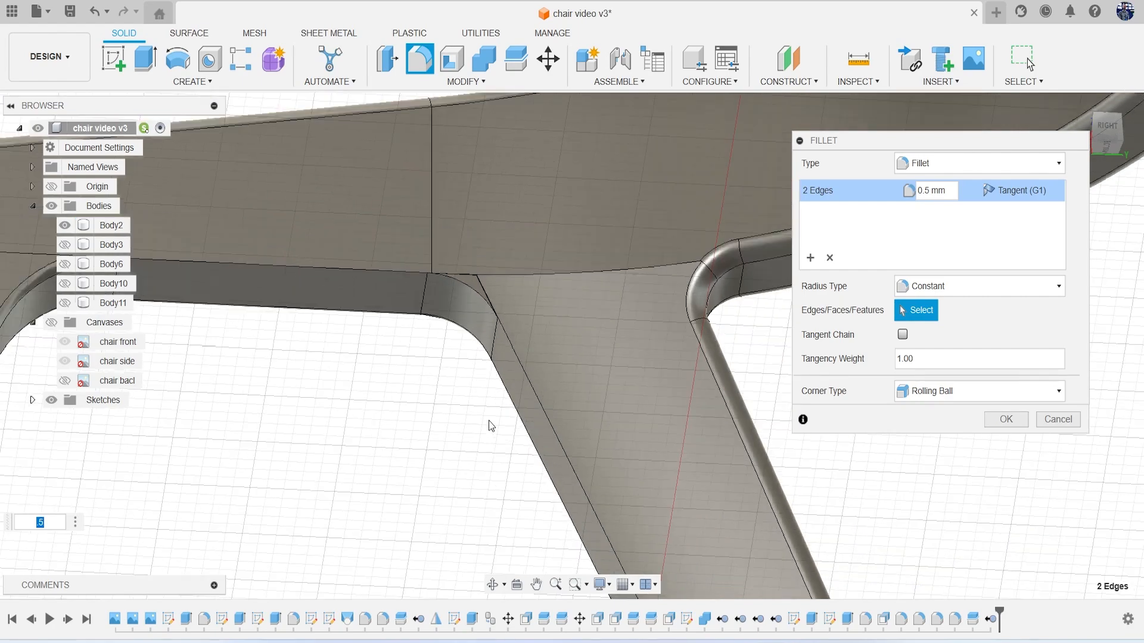
pyautogui.scroll(-3, 486, 434)
pyautogui.moveTo(486, 434); pyautogui.dragTo(495, 342, button='middle')
pyautogui.scroll(-1, 459, 122)
pyautogui.click(1016, 426)
pyautogui.scroll(-3, 638, 417)
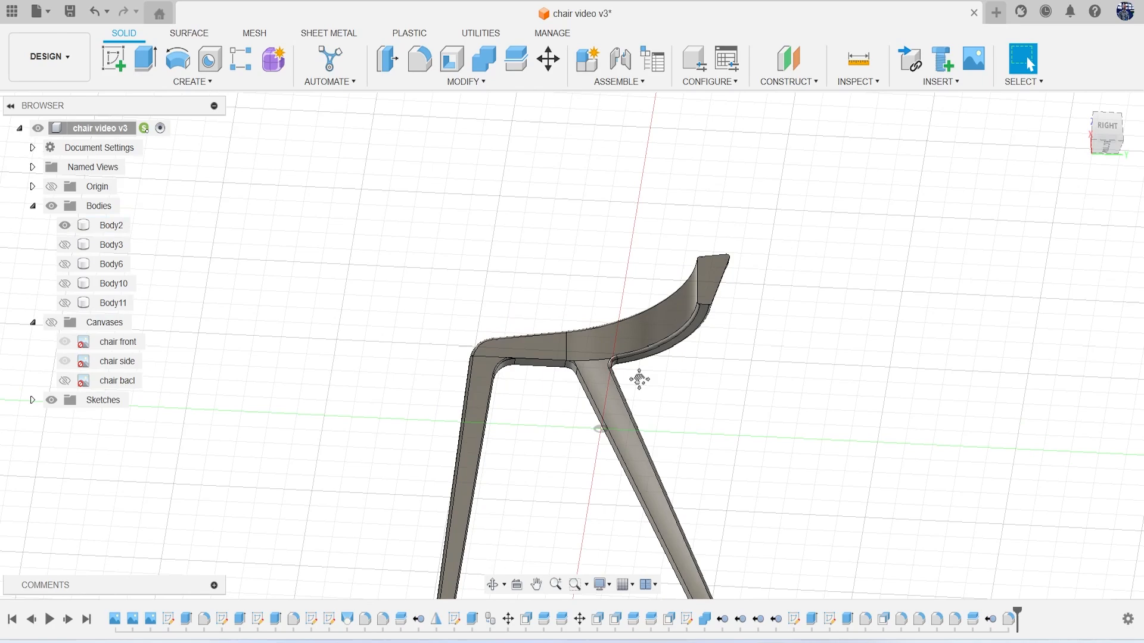
pyautogui.scroll(3, 628, 334)
pyautogui.scroll(5, 521, 391)
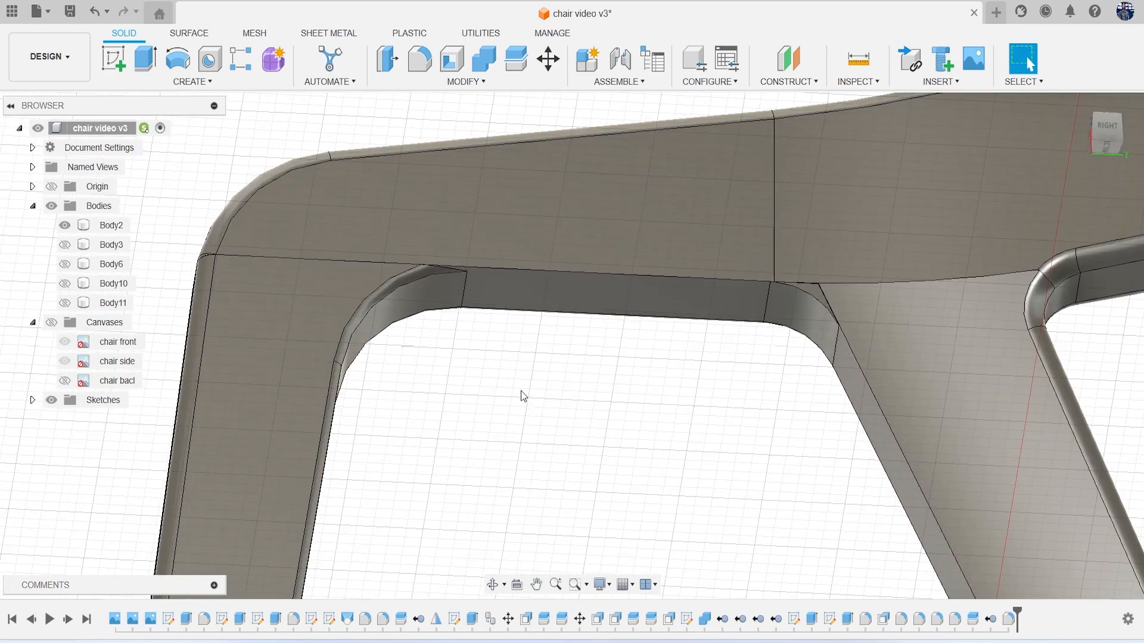
# Try a new 0.5 mm fillet on the side opening's curved back corner edge with the armrest's lower inner edge, and deselect both
pyautogui.press('f')
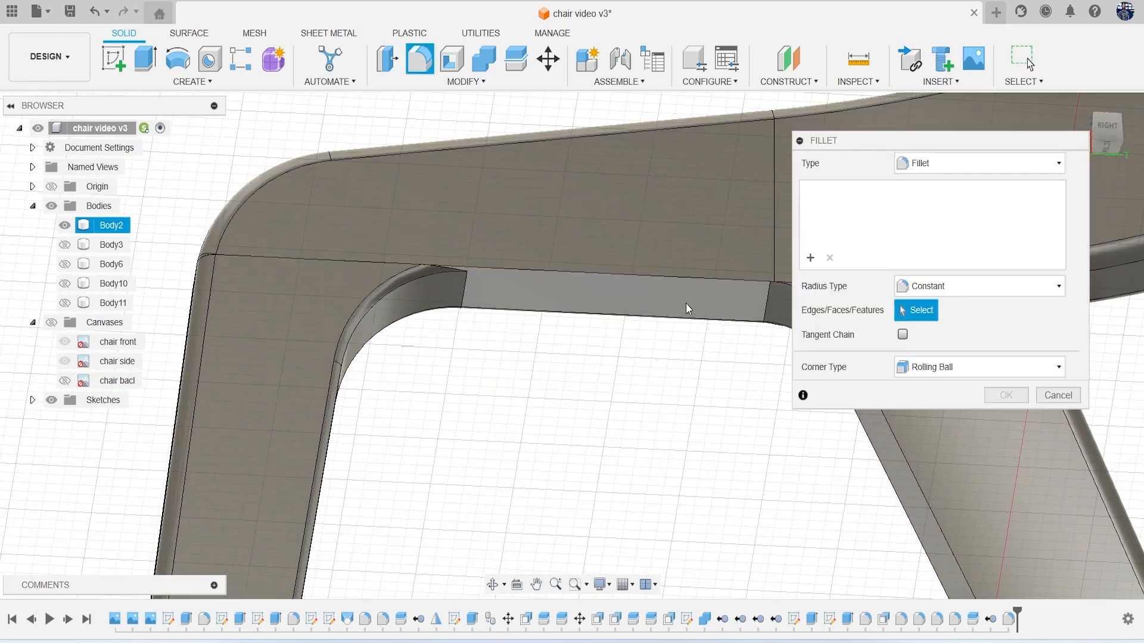
pyautogui.scroll(-3, 599, 333)
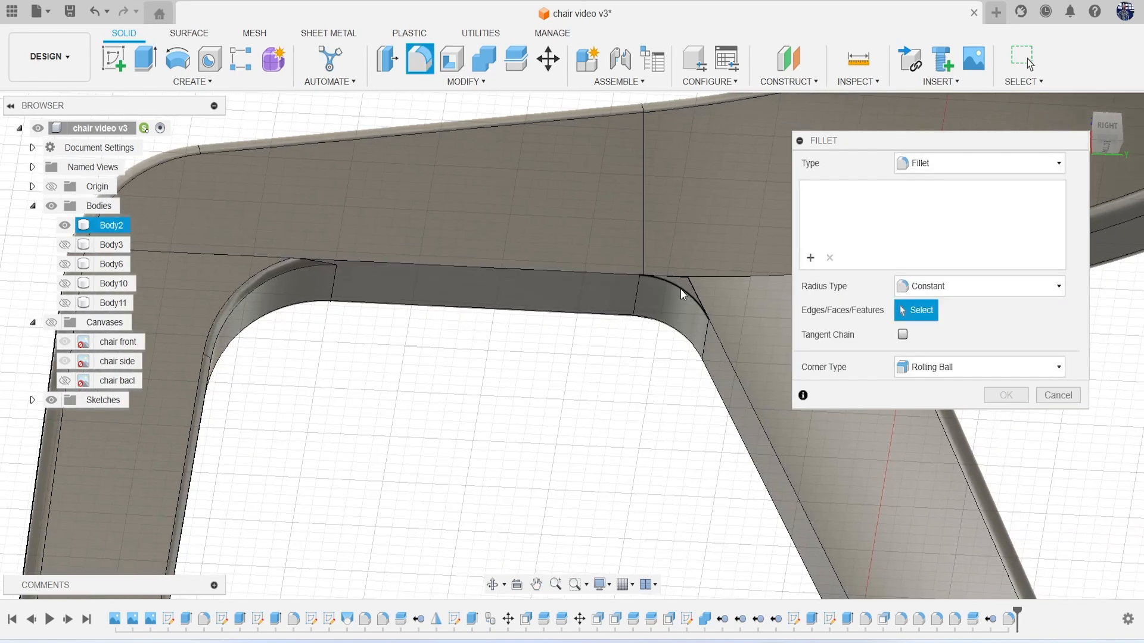
pyautogui.scroll(3, 691, 310)
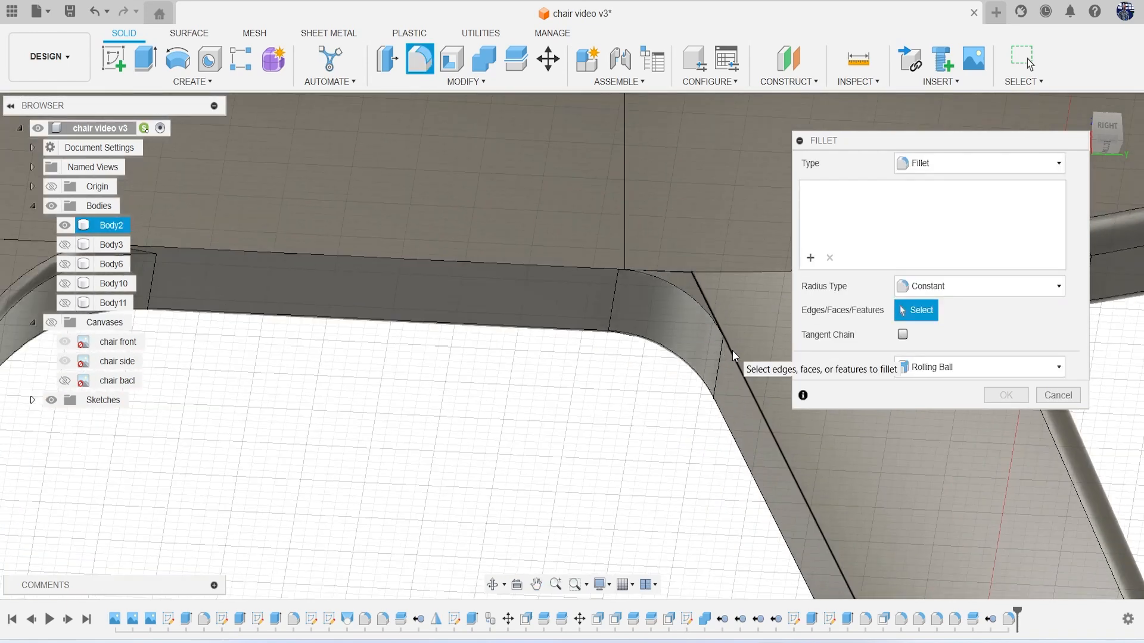
pyautogui.click(667, 286)
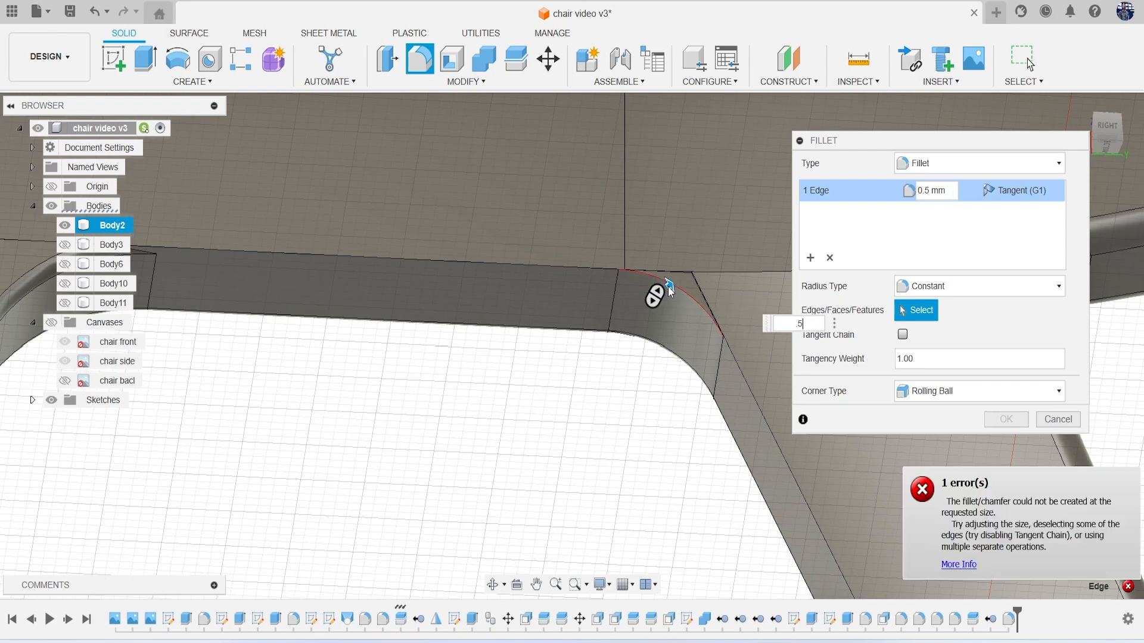
pyautogui.click(580, 268)
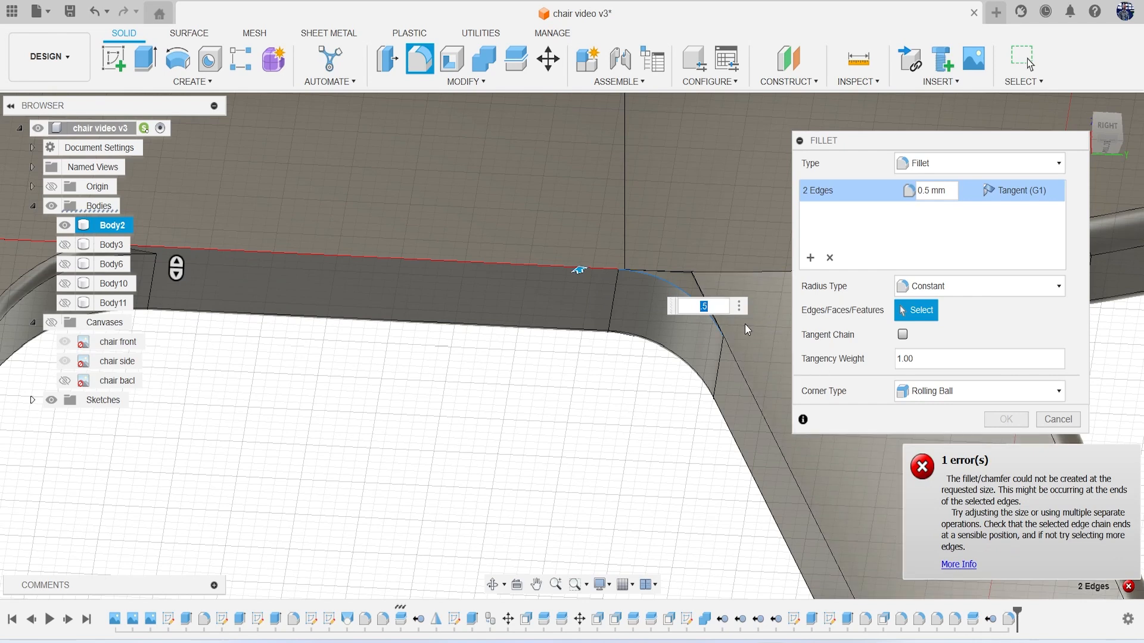
pyautogui.click(598, 270)
pyautogui.click(647, 276)
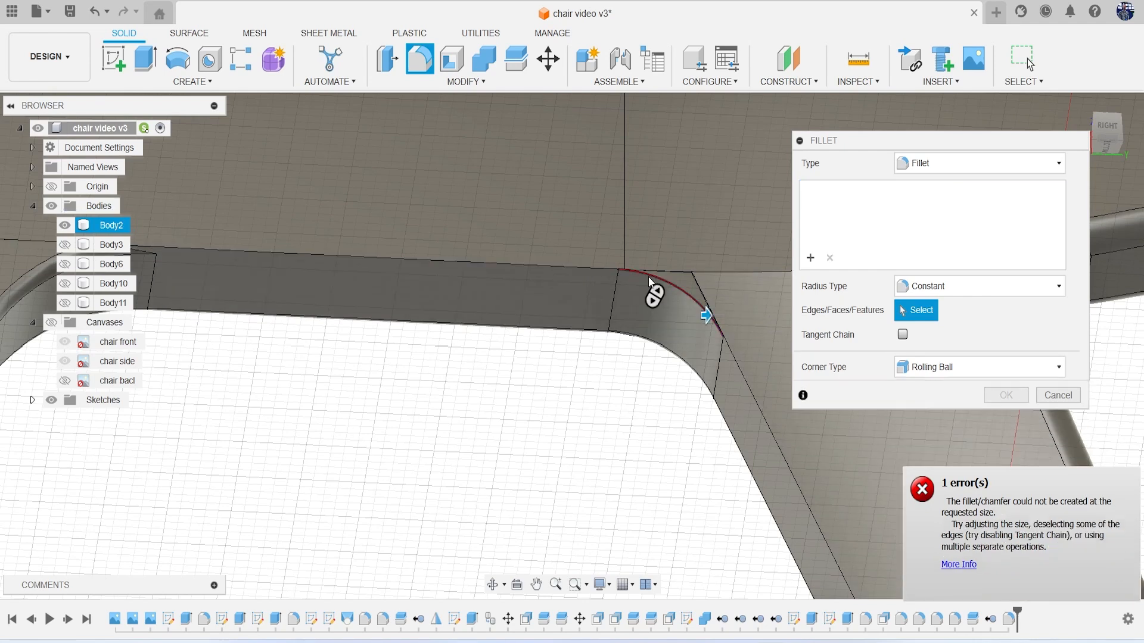
# Try filleting the armrest's underside face with radii of 0.5 mm and 0.1 mm, and deselect the face
pyautogui.click(542, 309)
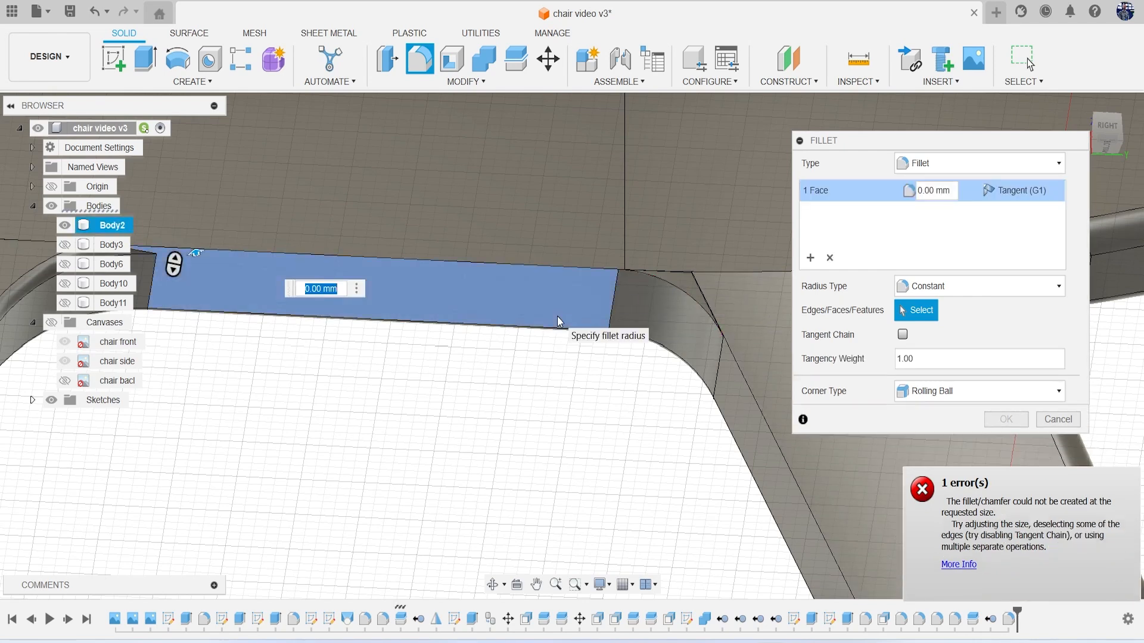
pyautogui.write('.5')
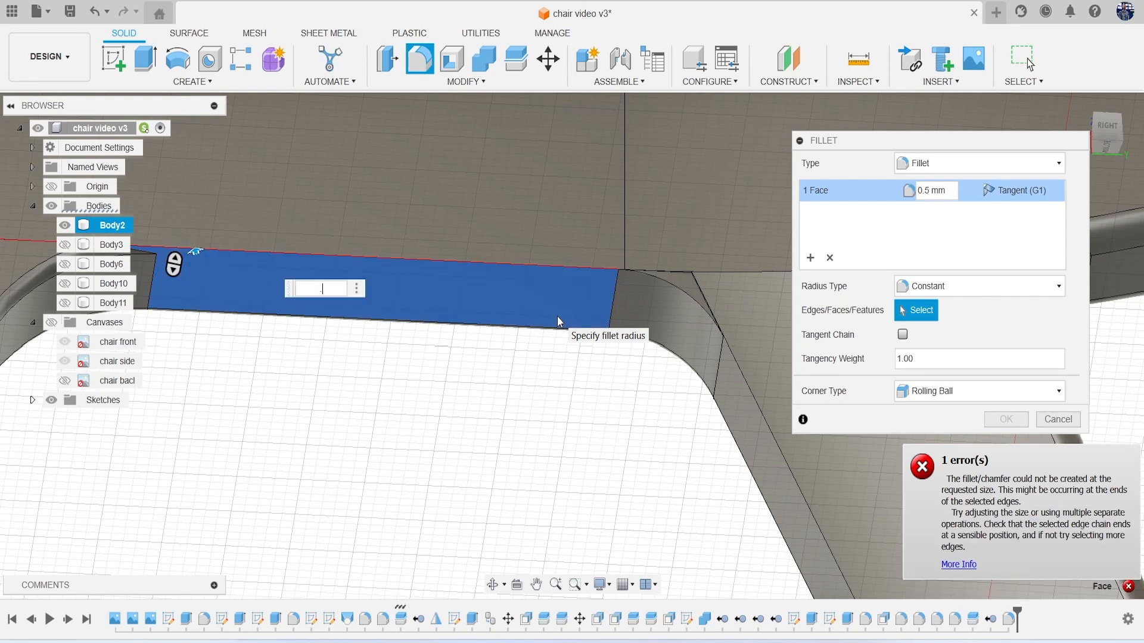
pyautogui.scroll(-4, 557, 316)
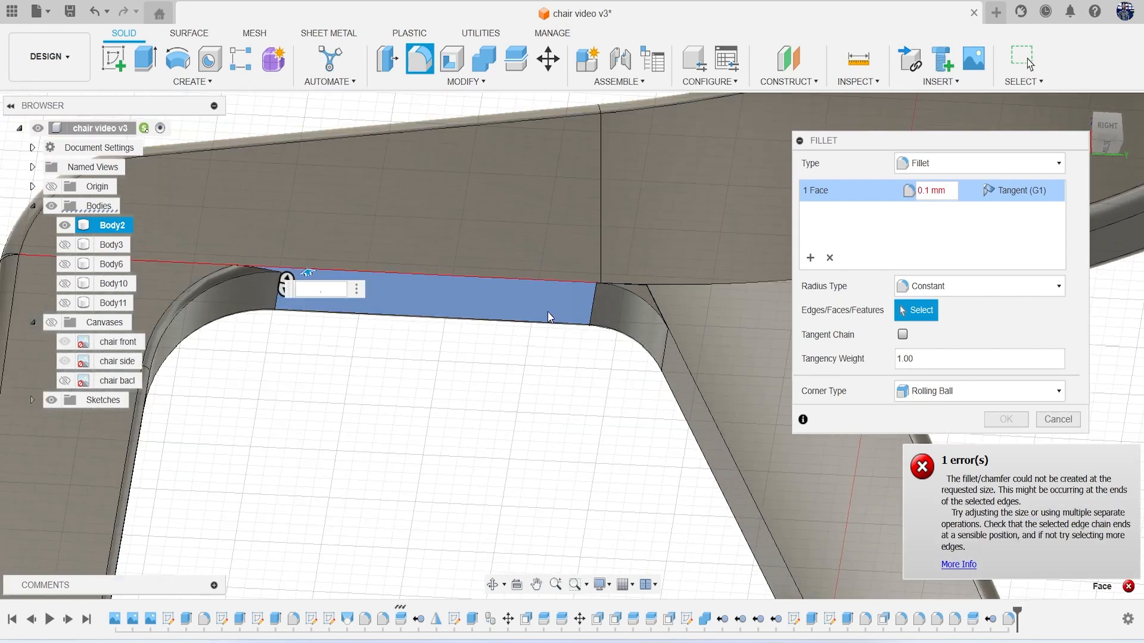
pyautogui.scroll(4, 359, 295)
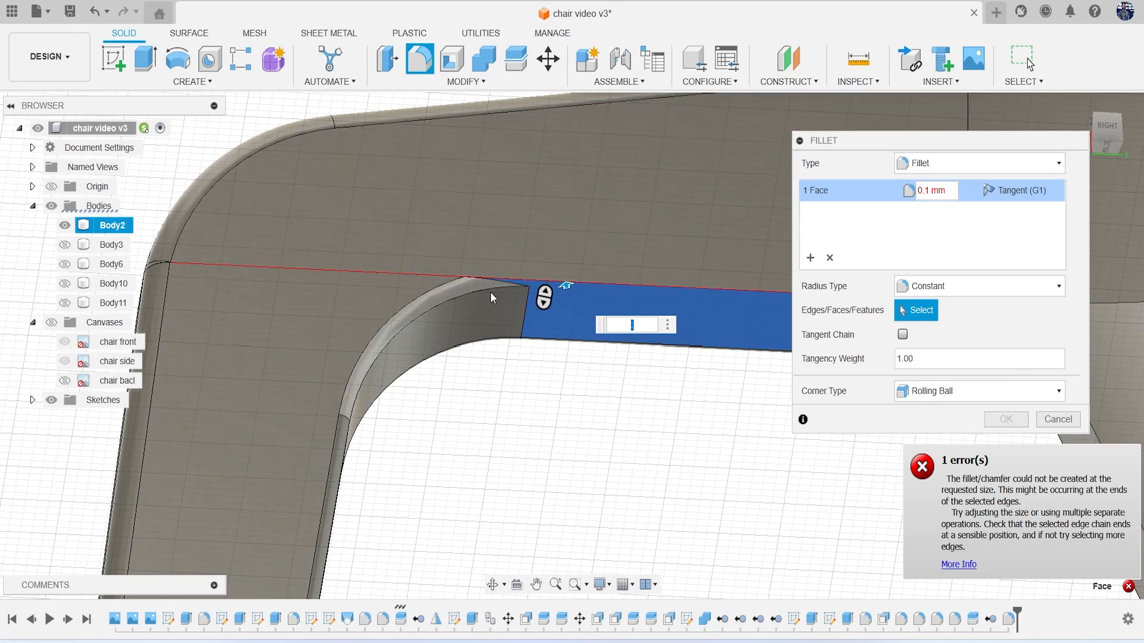
pyautogui.scroll(-4, 652, 390)
pyautogui.moveTo(621, 388); pyautogui.dragTo(483, 189, button='middle')
pyautogui.click(474, 160)
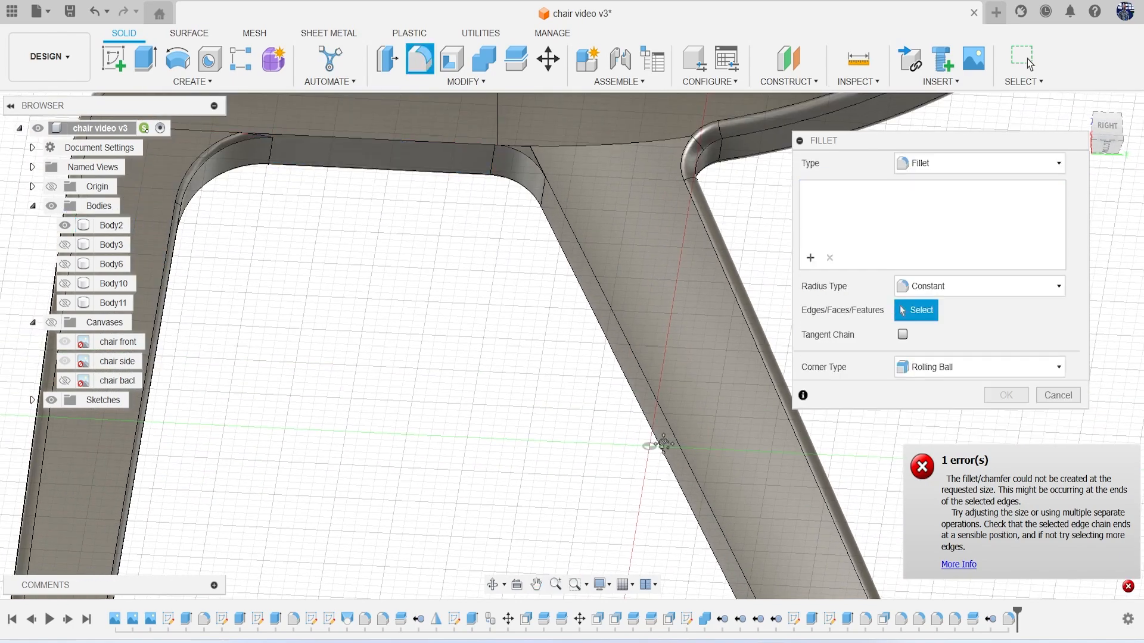
# Select the back leg's long inner edge and the side opening's curved back corner edge for the fillet
pyautogui.moveTo(670, 467); pyautogui.dragTo(612, 281, button='middle')
pyautogui.scroll(-3, 648, 411)
pyautogui.moveTo(647, 407); pyautogui.dragTo(518, 124, button='middle')
pyautogui.scroll(-1, 519, 126)
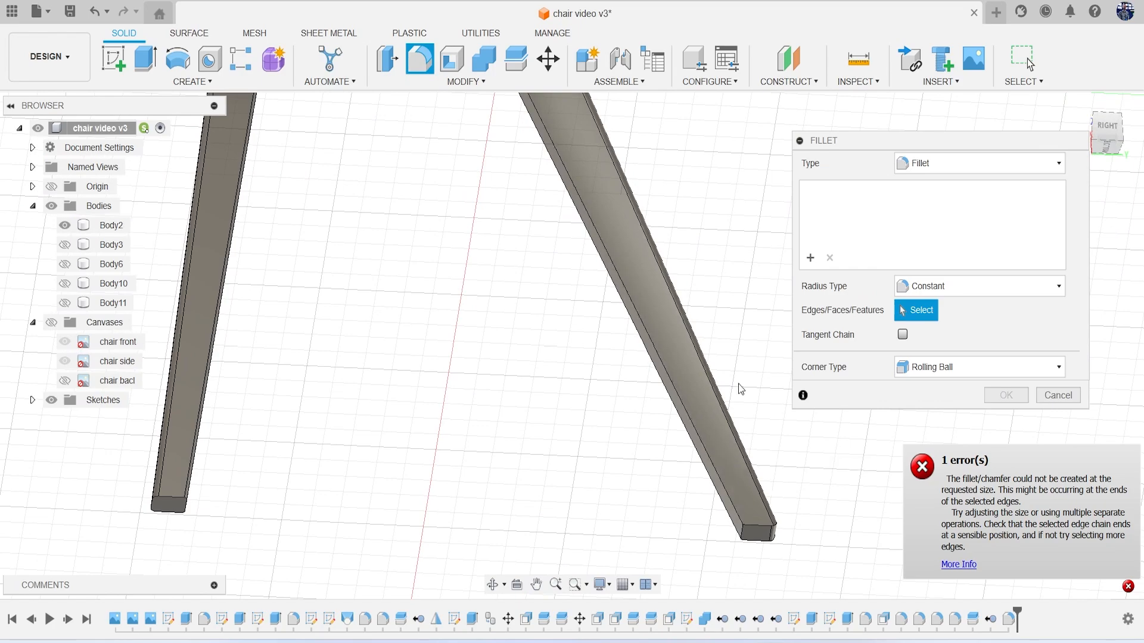
pyautogui.click(735, 507)
pyautogui.scroll(3, 602, 384)
pyautogui.moveTo(603, 385); pyautogui.dragTo(644, 528, button='middle')
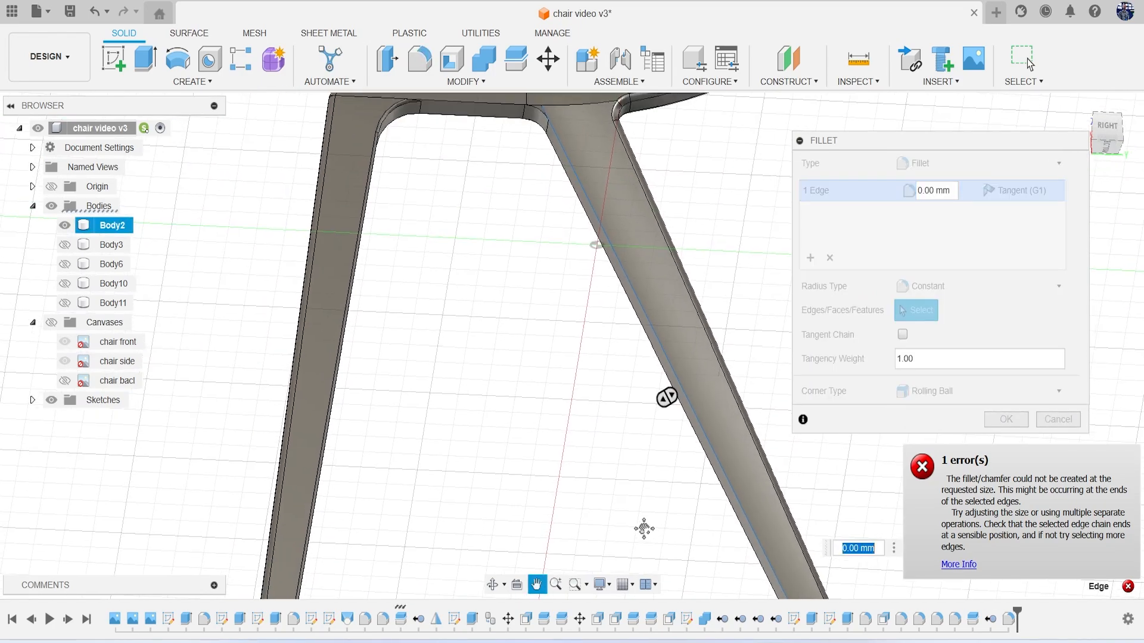
pyautogui.moveTo(591, 344); pyautogui.dragTo(616, 442, button='middle')
pyautogui.scroll(3, 577, 248)
pyautogui.moveTo(544, 245); pyautogui.dragTo(597, 380, button='middle')
pyautogui.scroll(2, 606, 306)
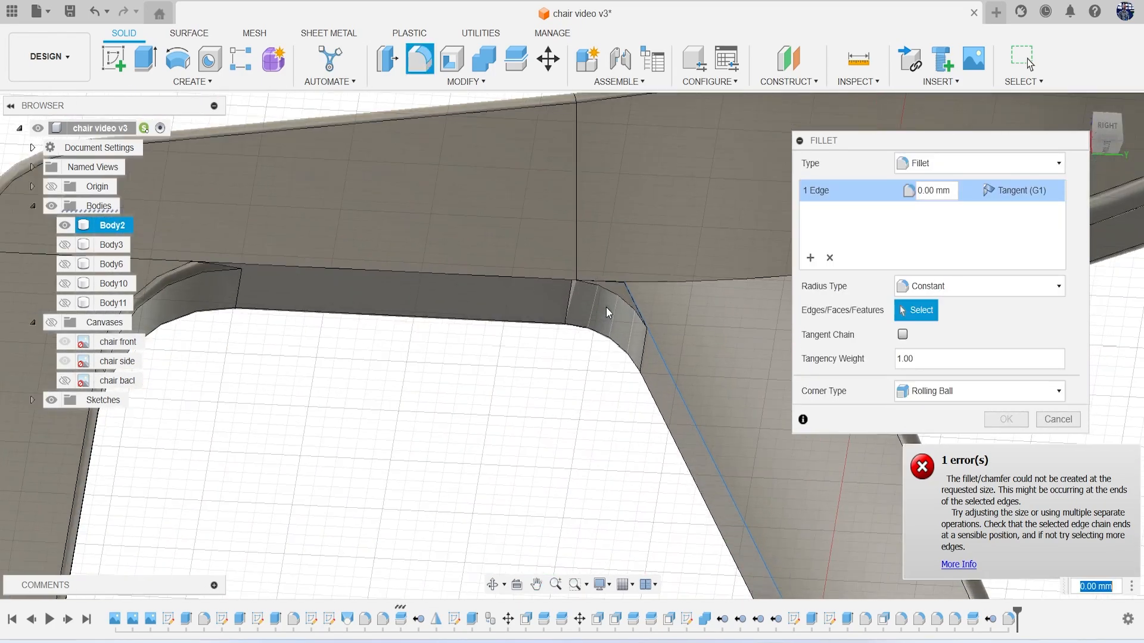
pyautogui.click(663, 341)
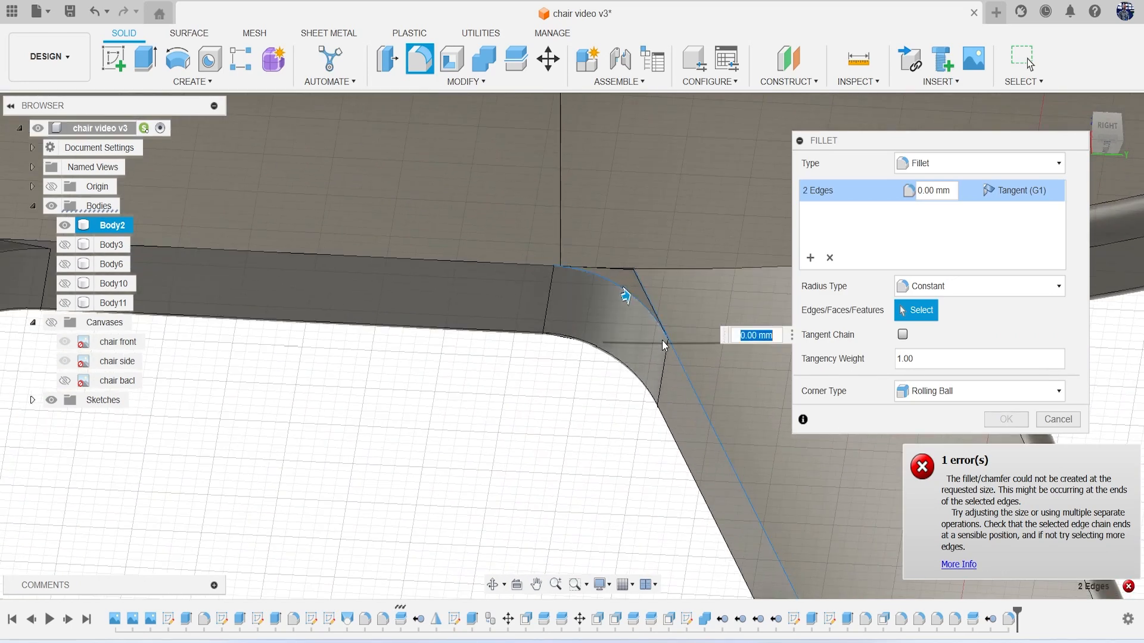
# Try radii between 0.001 mm and 0.2 mm on the two-edge back corner fillet, and cancel it
pyautogui.scroll(2, 677, 291)
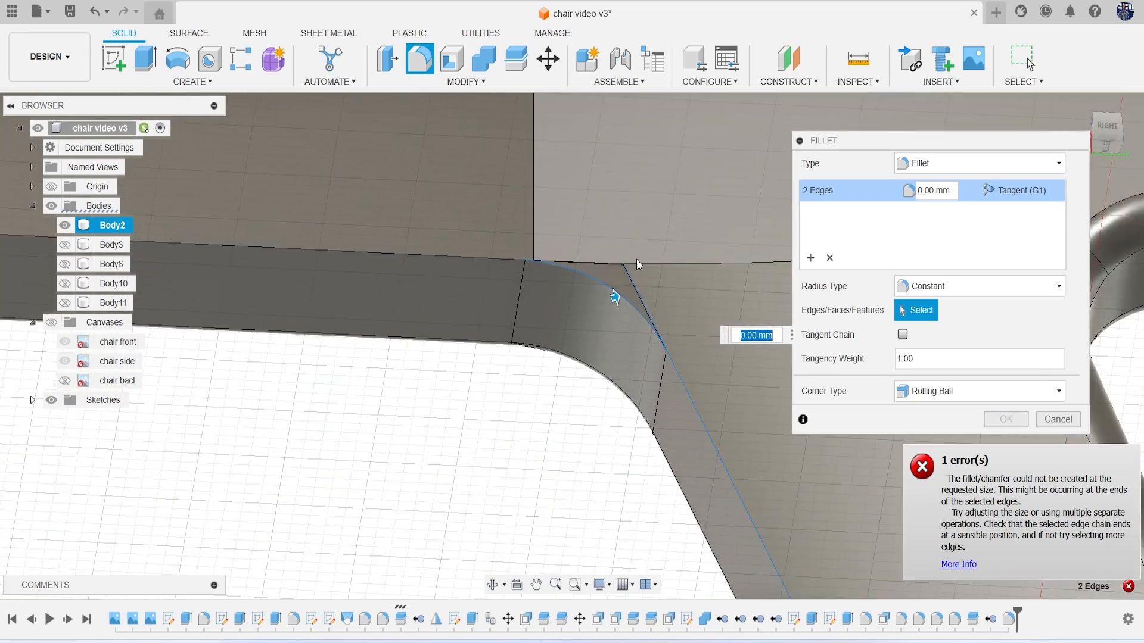
pyautogui.scroll(1, 629, 266)
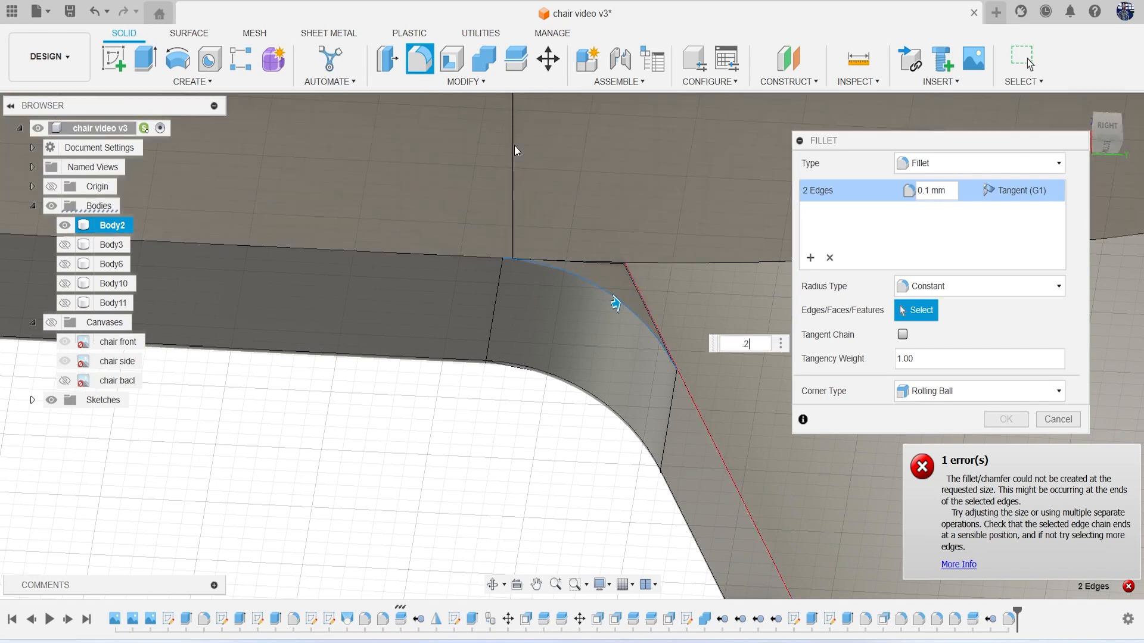
pyautogui.write('.001')
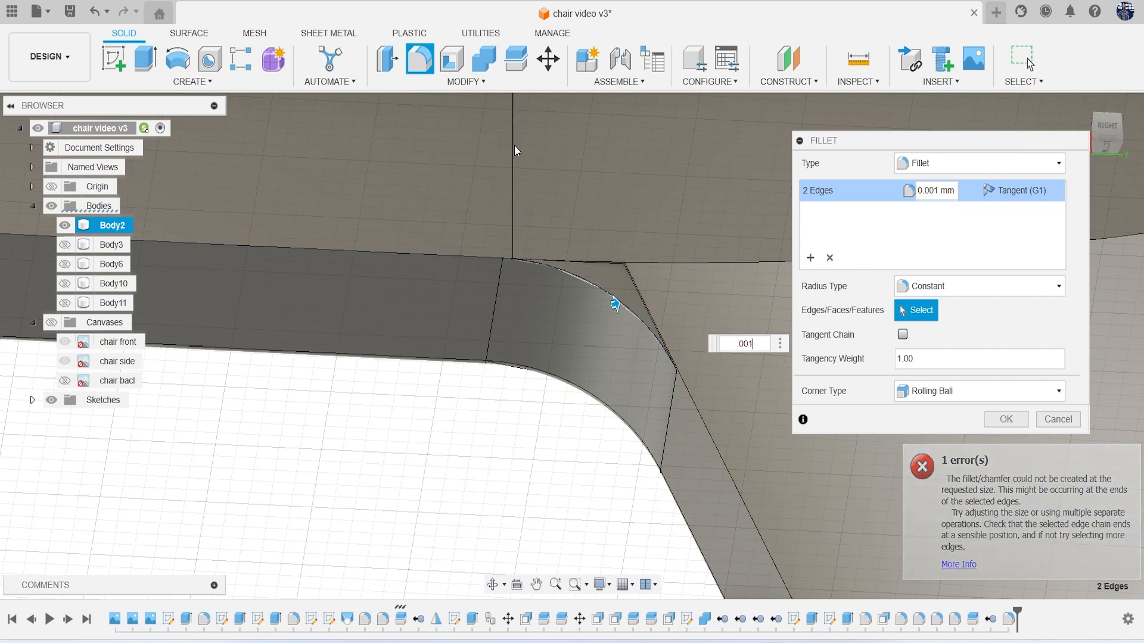
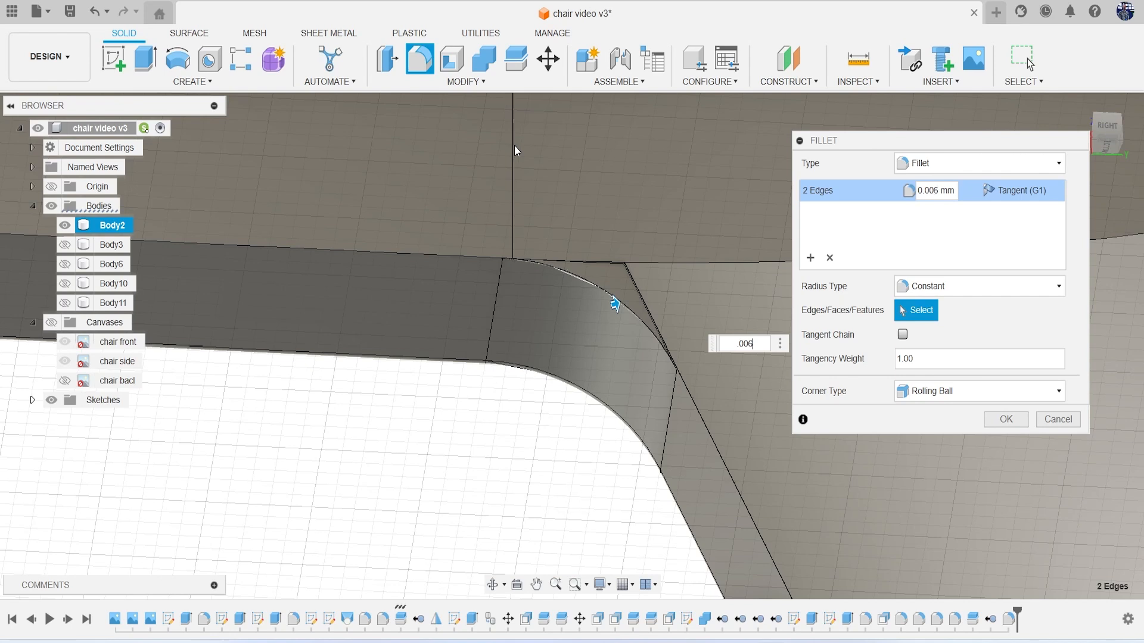
pyautogui.write('8')
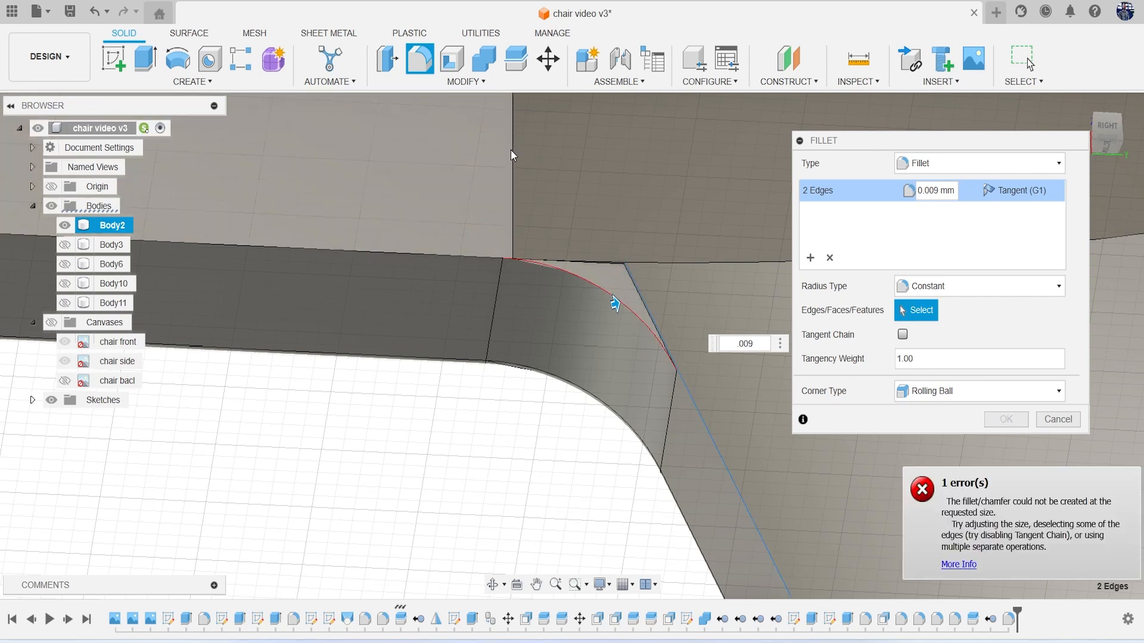
pyautogui.press('BackSpace')
pyautogui.write('6')
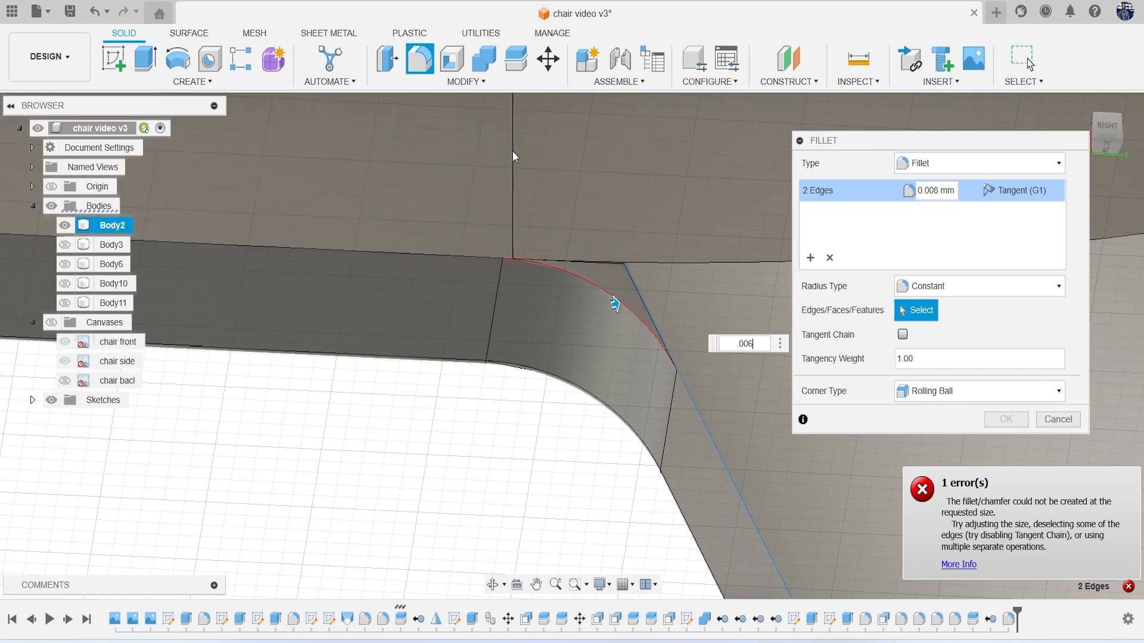
pyautogui.press('Escape')
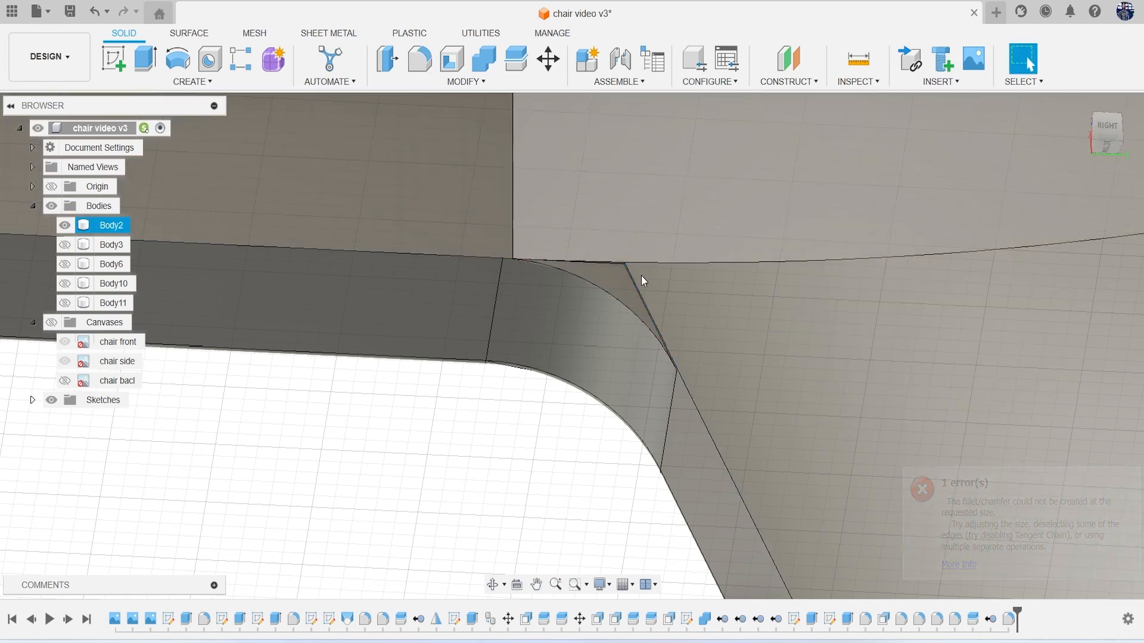
# Try to delete the armrest's flat side face, including its small triangular portion at the back corner
pyautogui.click(613, 284)
pyautogui.scroll(-5, 648, 282)
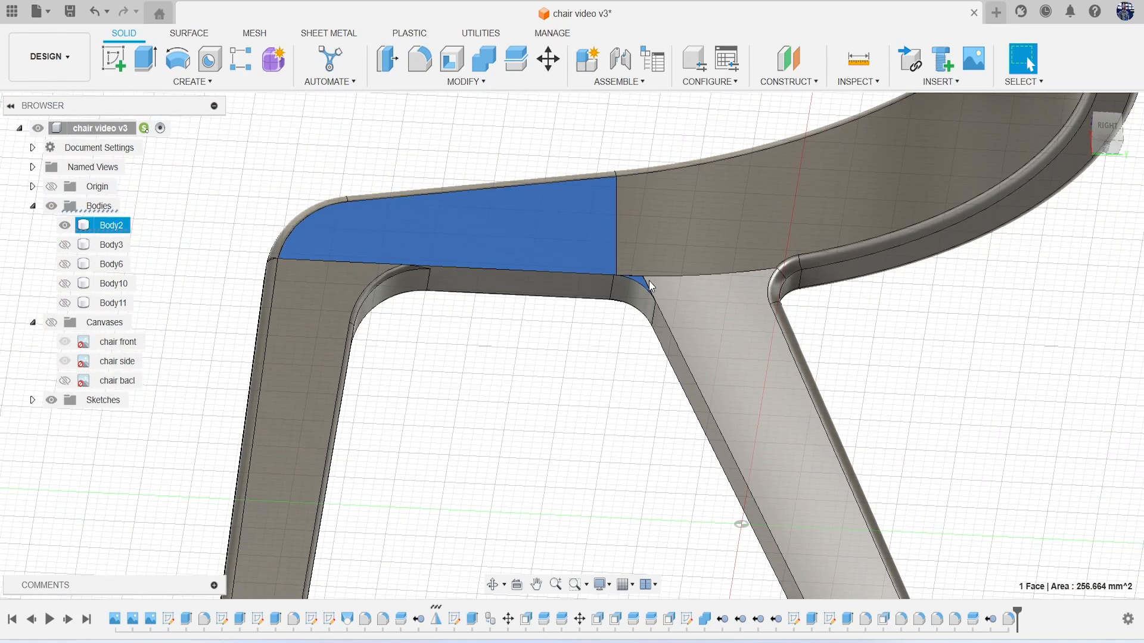
pyautogui.press('Delete')
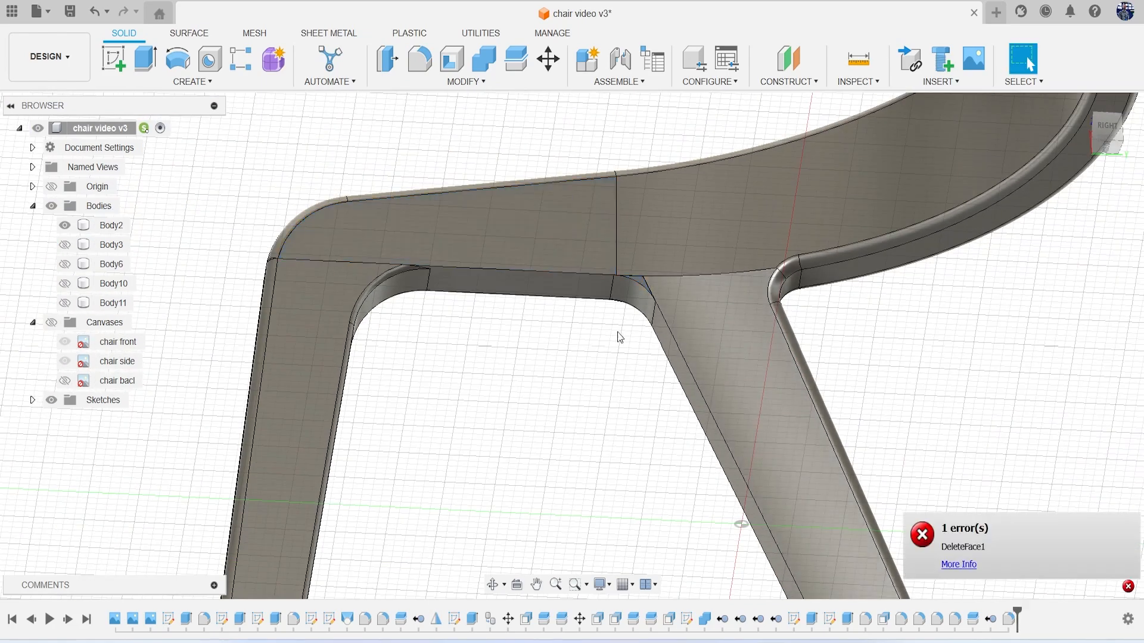
pyautogui.scroll(5, 608, 306)
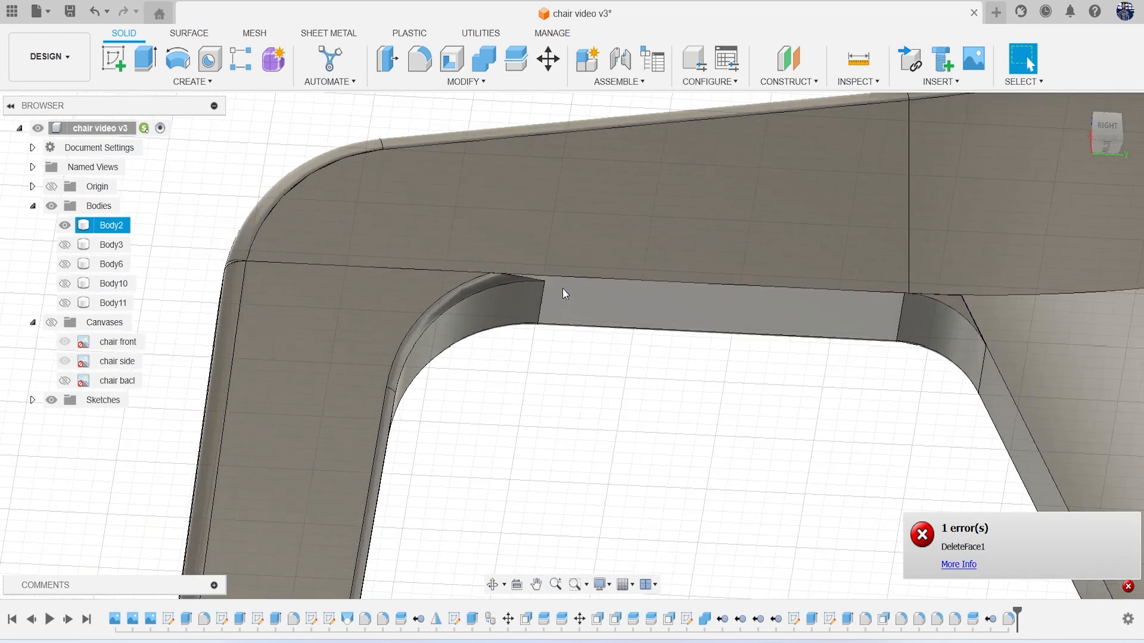
pyautogui.scroll(3, 562, 288)
pyautogui.click(341, 256)
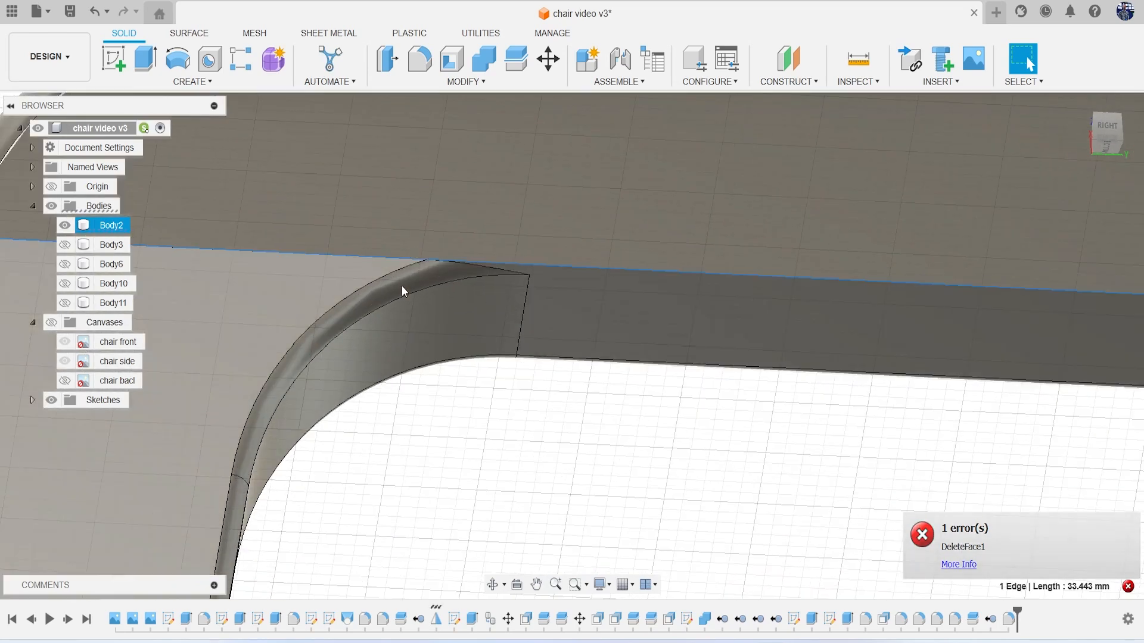
pyautogui.scroll(-3, 451, 302)
pyautogui.scroll(-2, 451, 301)
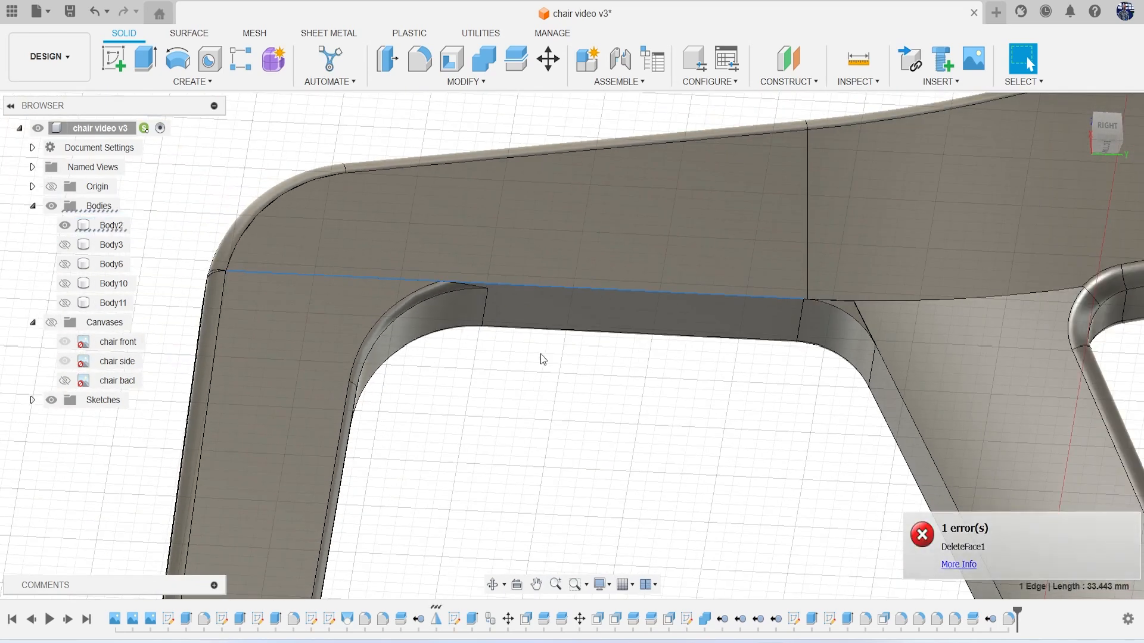
pyautogui.click(584, 376)
# Try a 0.1 mm fillet on the armrest's underside face within the side opening, and cancel it
pyautogui.scroll(3, 541, 340)
pyautogui.press('f')
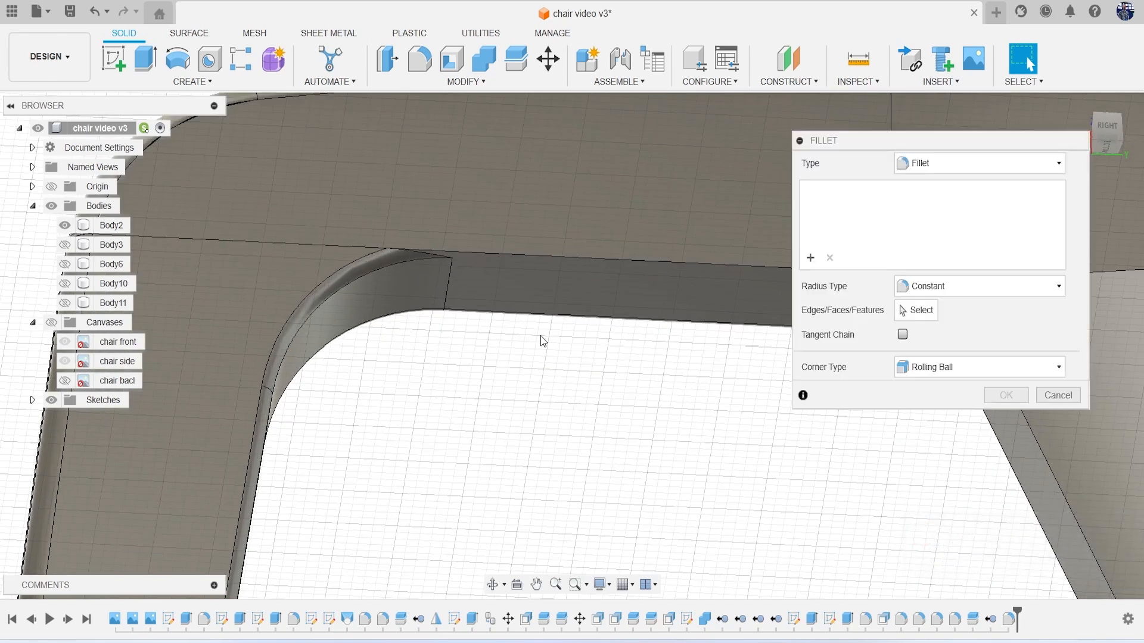
pyautogui.scroll(3, 444, 260)
pyautogui.scroll(2, 436, 238)
pyautogui.scroll(-2, 477, 268)
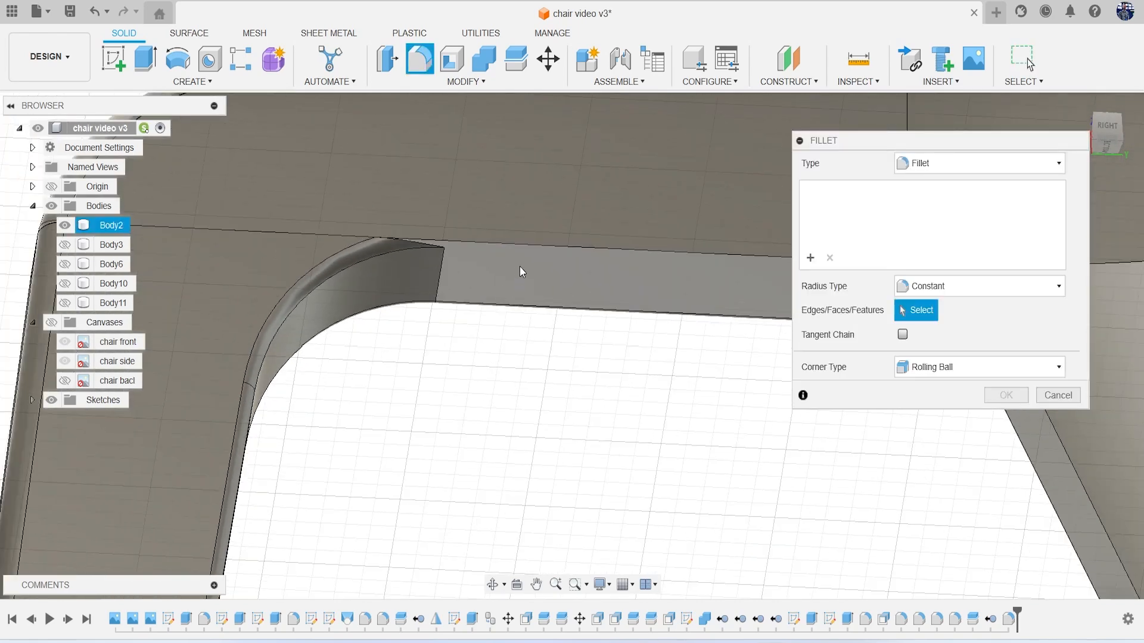
pyautogui.click(510, 271)
pyautogui.write('.1')
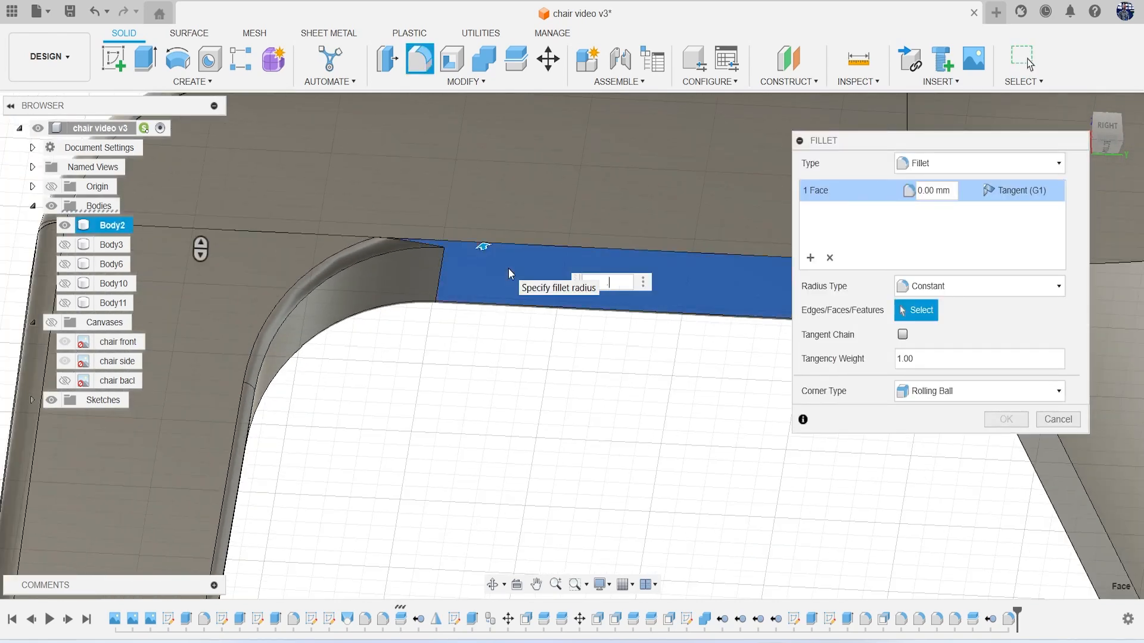
pyautogui.press('BackSpace')
pyautogui.press('BackSpace')
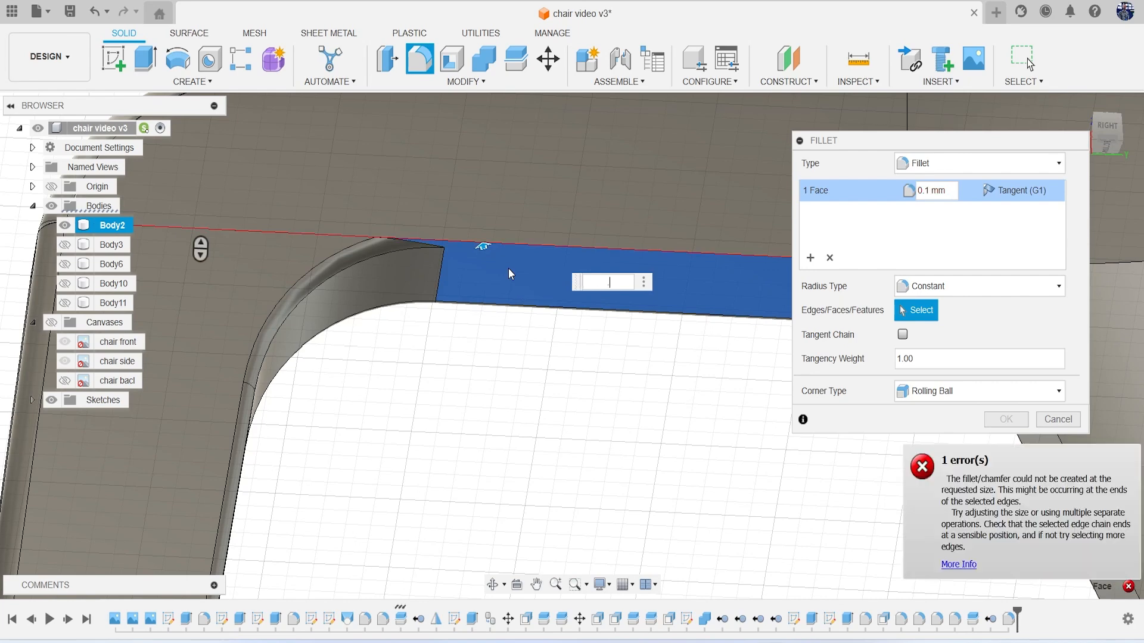
pyautogui.click(1058, 420)
# Try a 0.1 mm fillet on the back leg's long flat face within the side opening, and cancel it
pyautogui.scroll(-5, 842, 364)
pyautogui.moveTo(842, 363); pyautogui.dragTo(773, 222, button='middle')
pyautogui.moveTo(1121, 135); pyautogui.dragTo(1127, 42)
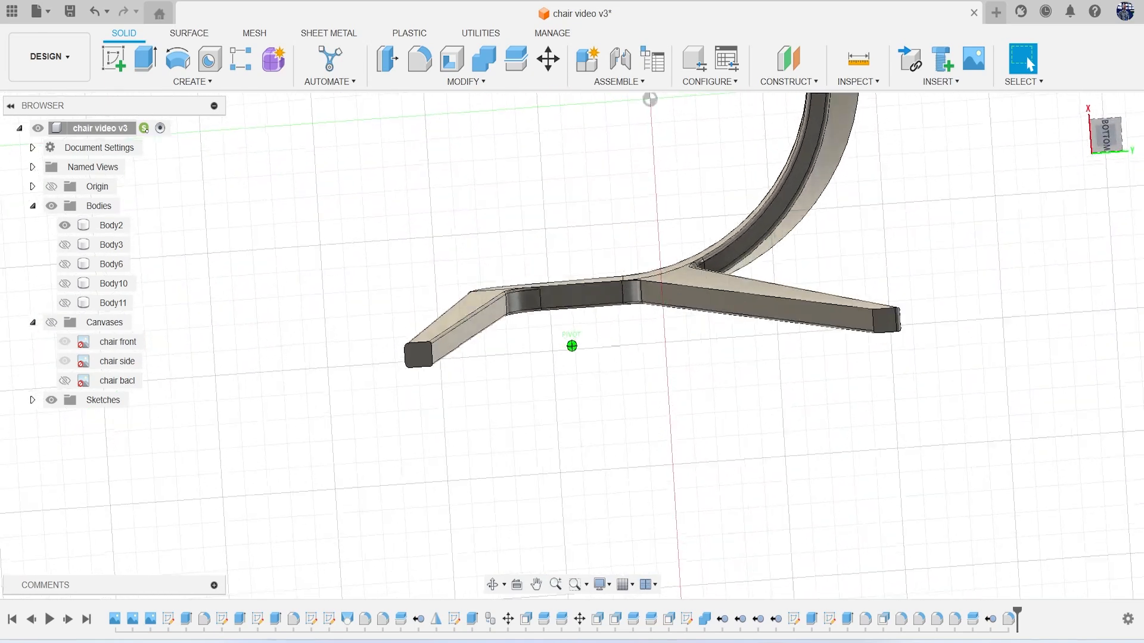
pyautogui.press('f')
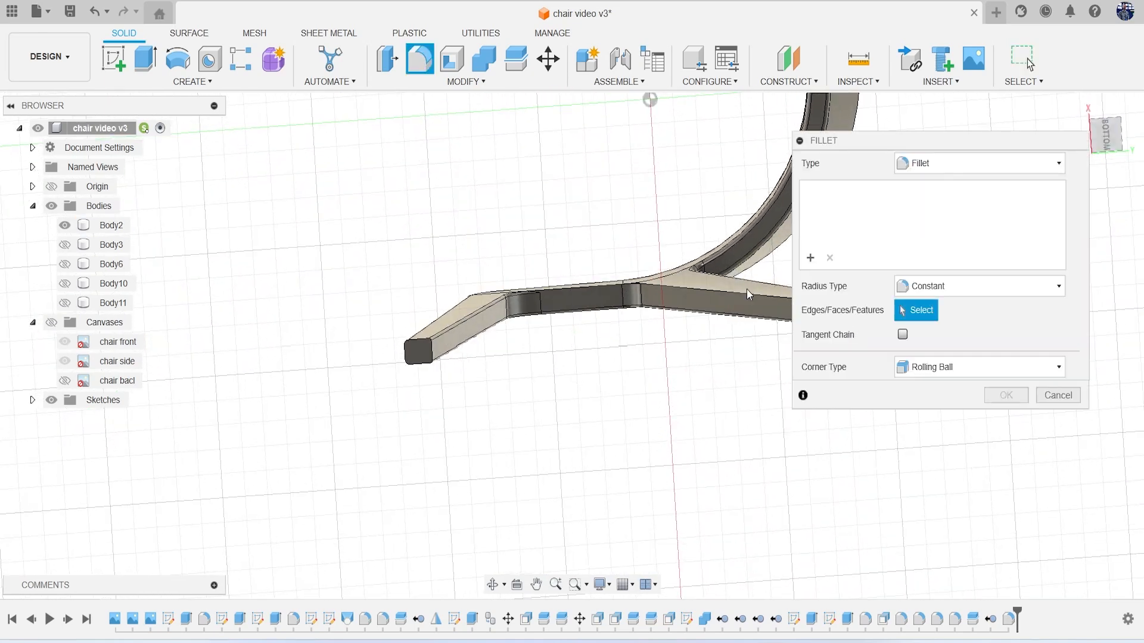
pyautogui.scroll(2, 585, 305)
pyautogui.click(624, 301)
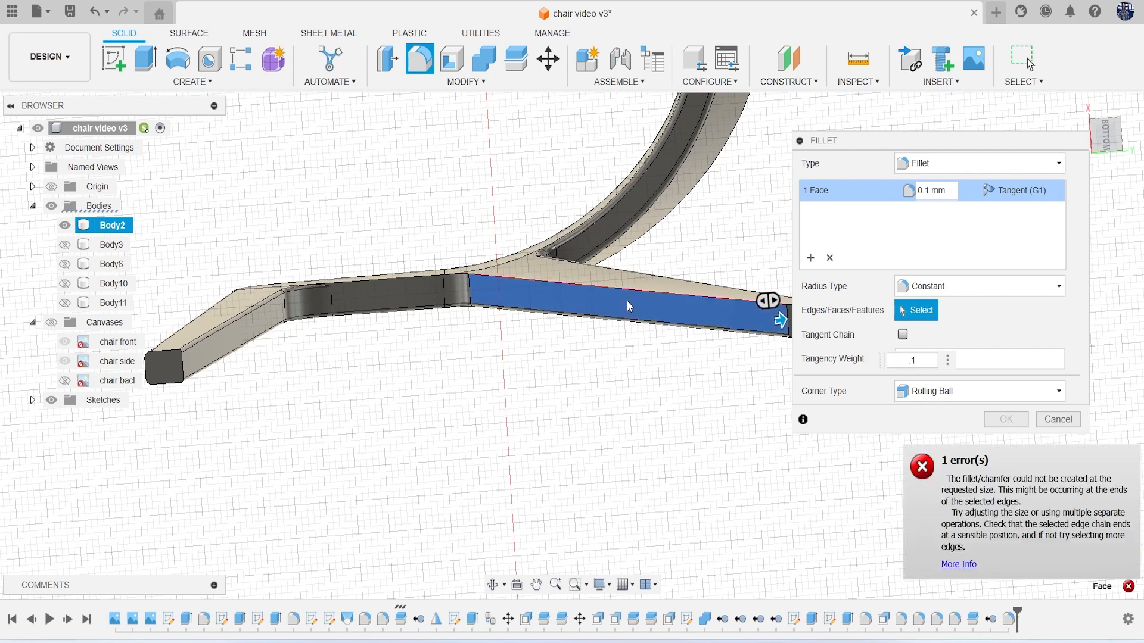
pyautogui.press('Escape')
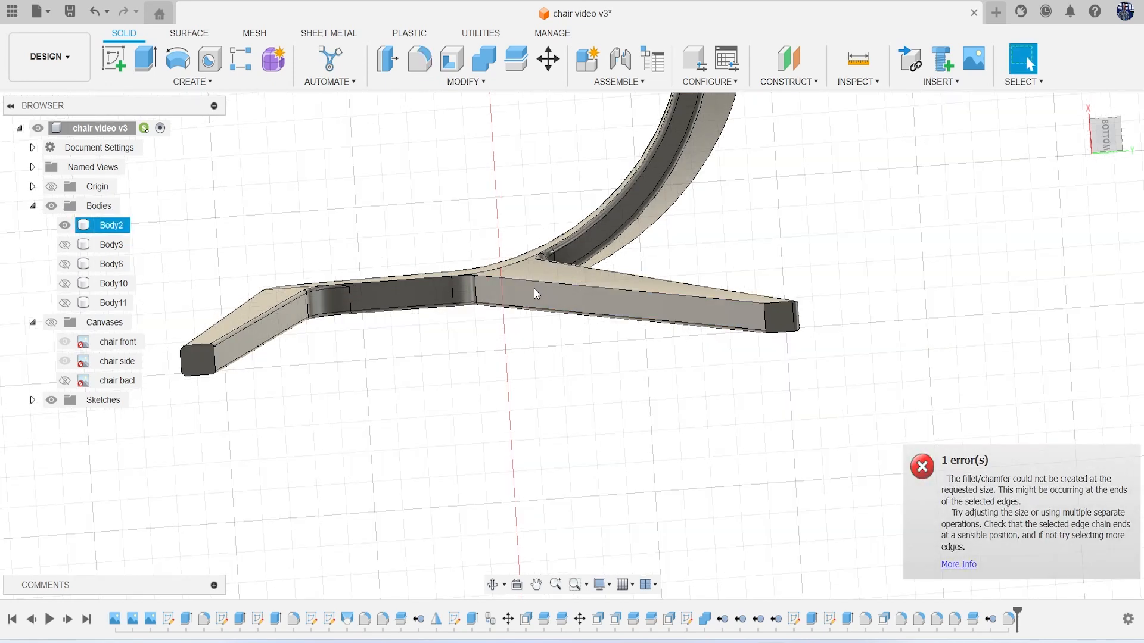
# Extrude the small triangular ledge face at the side opening's back corner by 0.167 mm, joined to the body
pyautogui.scroll(3, 463, 266)
pyautogui.scroll(6, 463, 265)
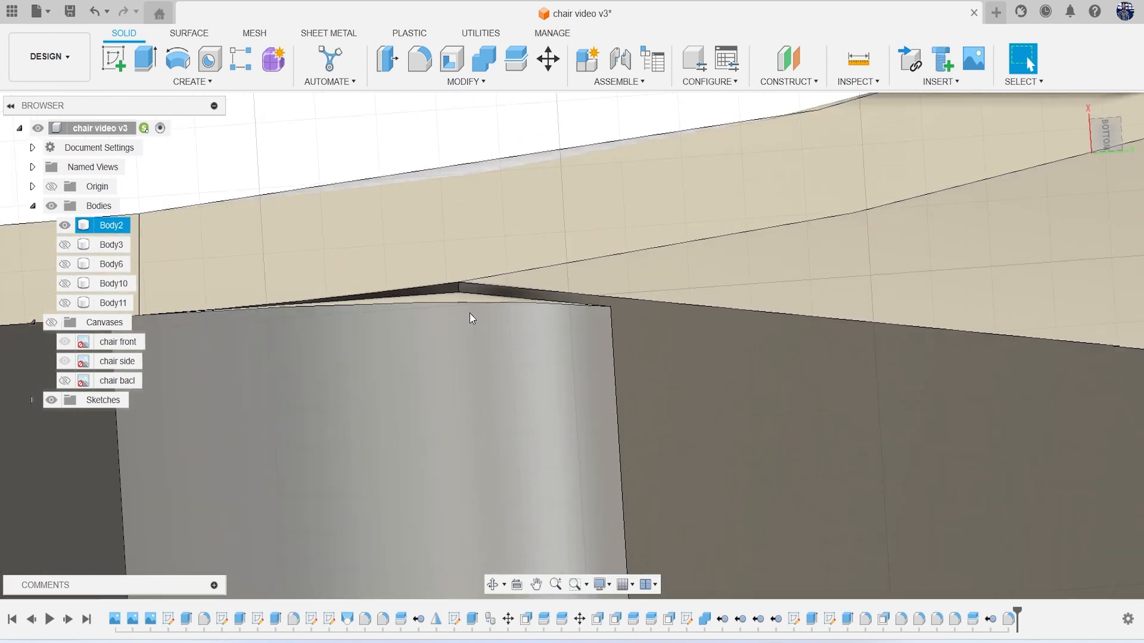
pyautogui.keyDown('shift'); pyautogui.moveTo(487, 303); pyautogui.dragTo(616, 266, button='middle'); pyautogui.keyUp('shift')
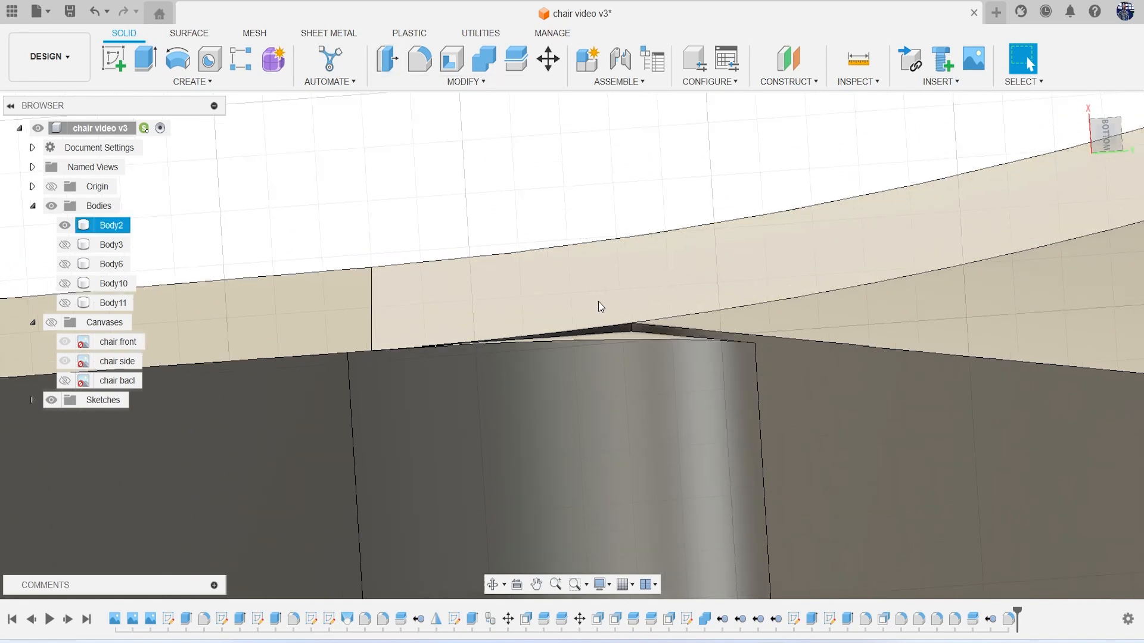
pyautogui.scroll(3, 637, 316)
pyautogui.press('e')
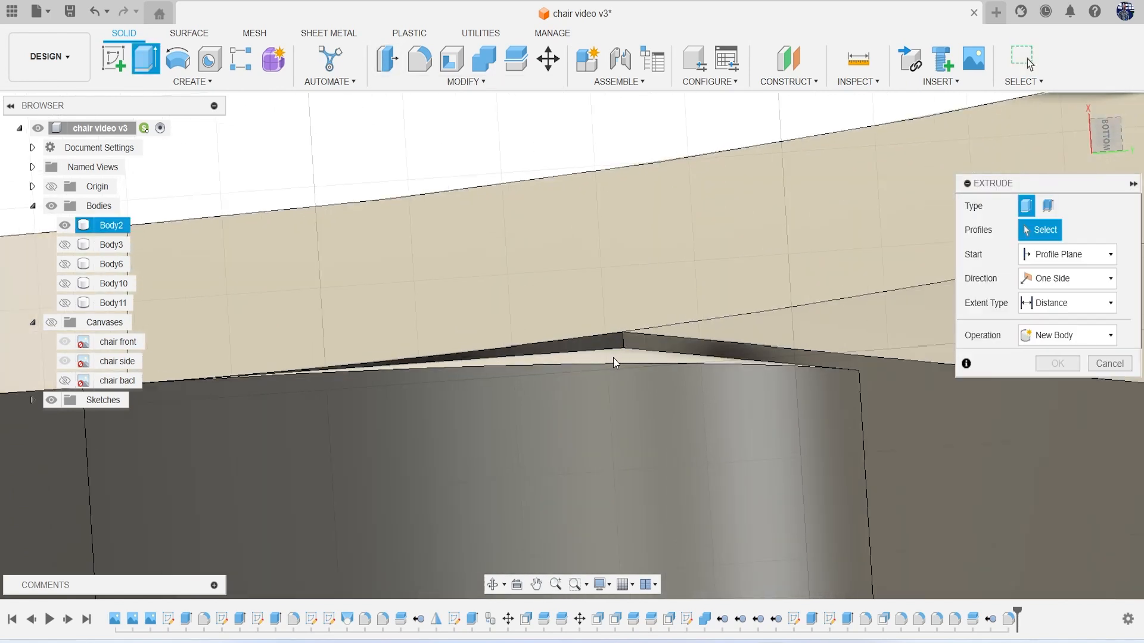
pyautogui.click(613, 358)
pyautogui.moveTo(610, 341); pyautogui.dragTo(609, 320)
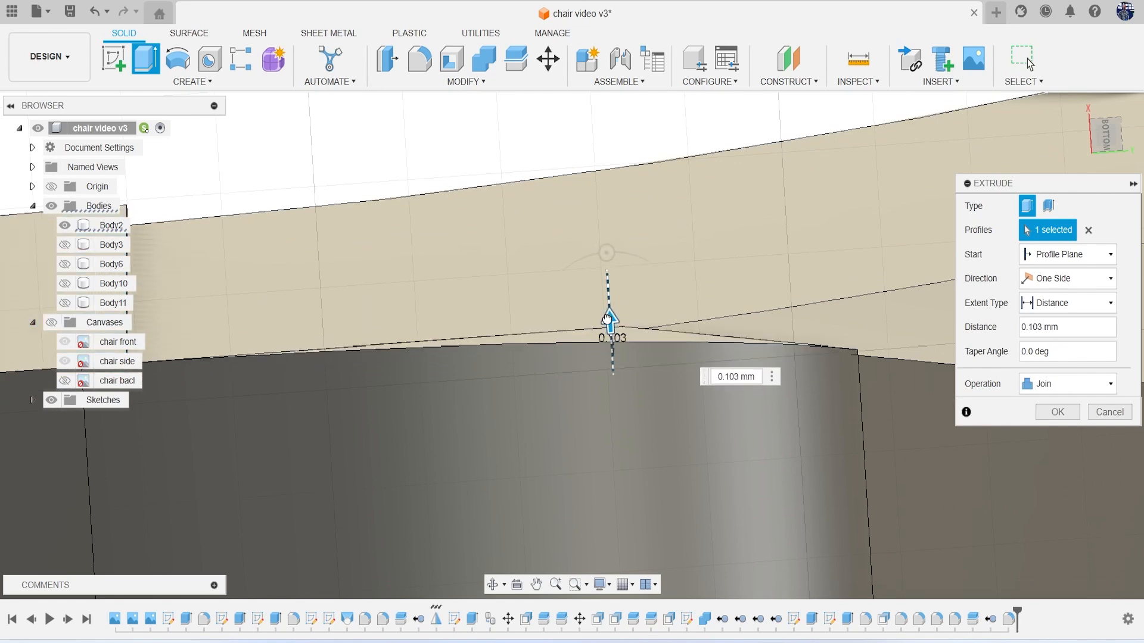
pyautogui.scroll(-5, 600, 353)
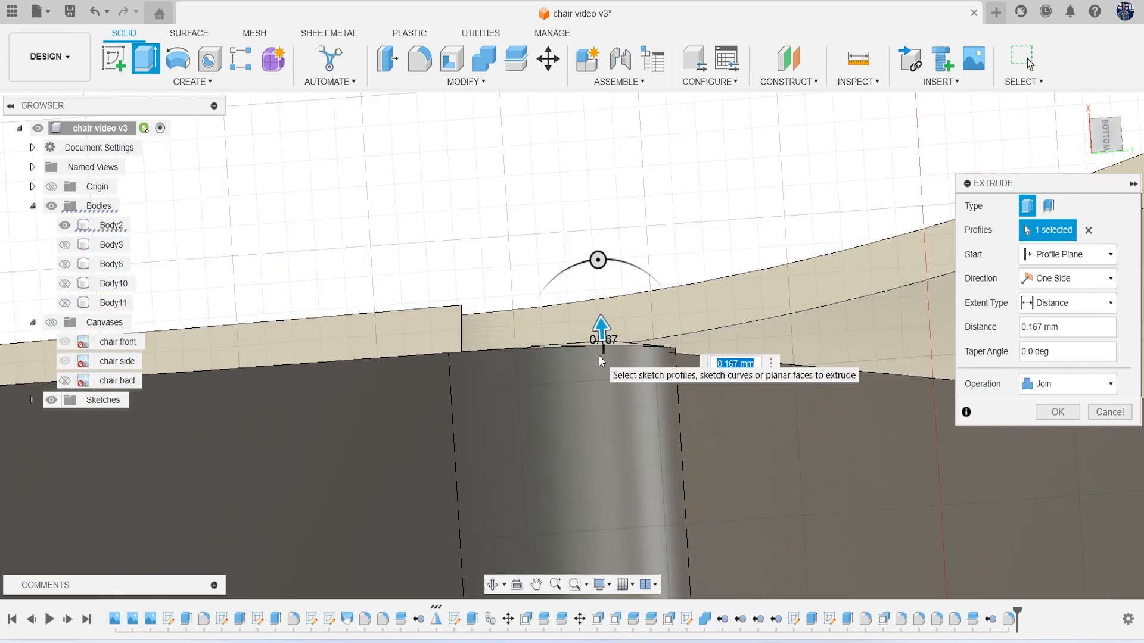
pyautogui.click(1048, 417)
# Extrude the thin ledge face under the armrest's rounded upper inner edge by -12.83 mm as a cut
pyautogui.click(1113, 149)
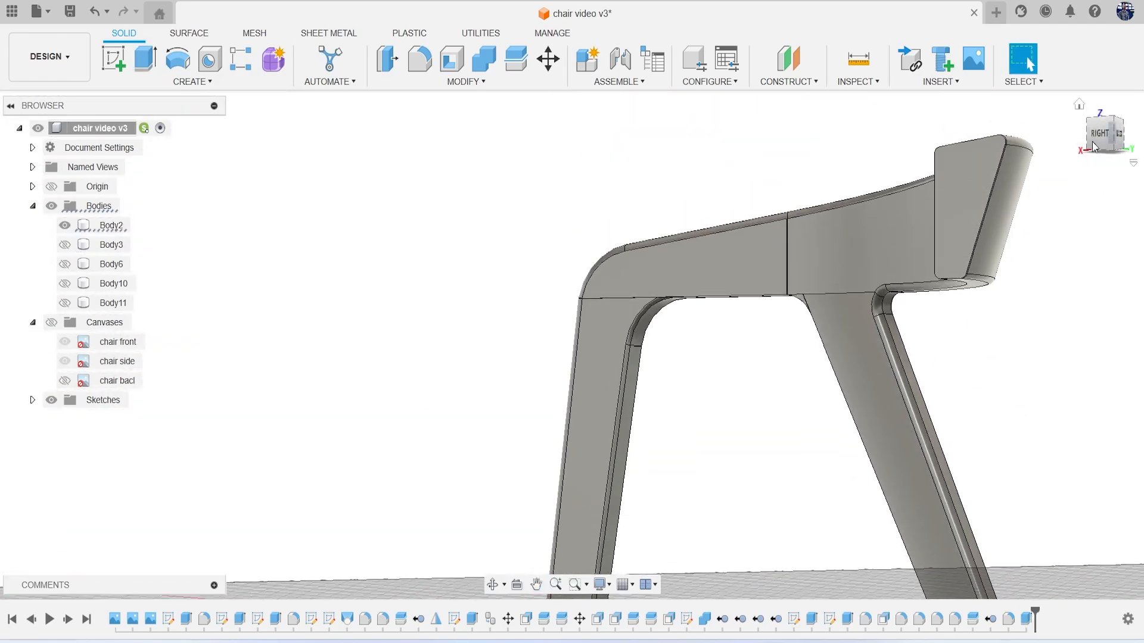
pyautogui.moveTo(1093, 159)
pyautogui.keyDown('shift'); pyautogui.mouseDown(button='middle')
pyautogui.moveTo(1088, 177)
pyautogui.moveTo(1054, 184)
pyautogui.moveTo(1013, 172)
pyautogui.mouseUp(button='middle'); pyautogui.keyUp('shift')
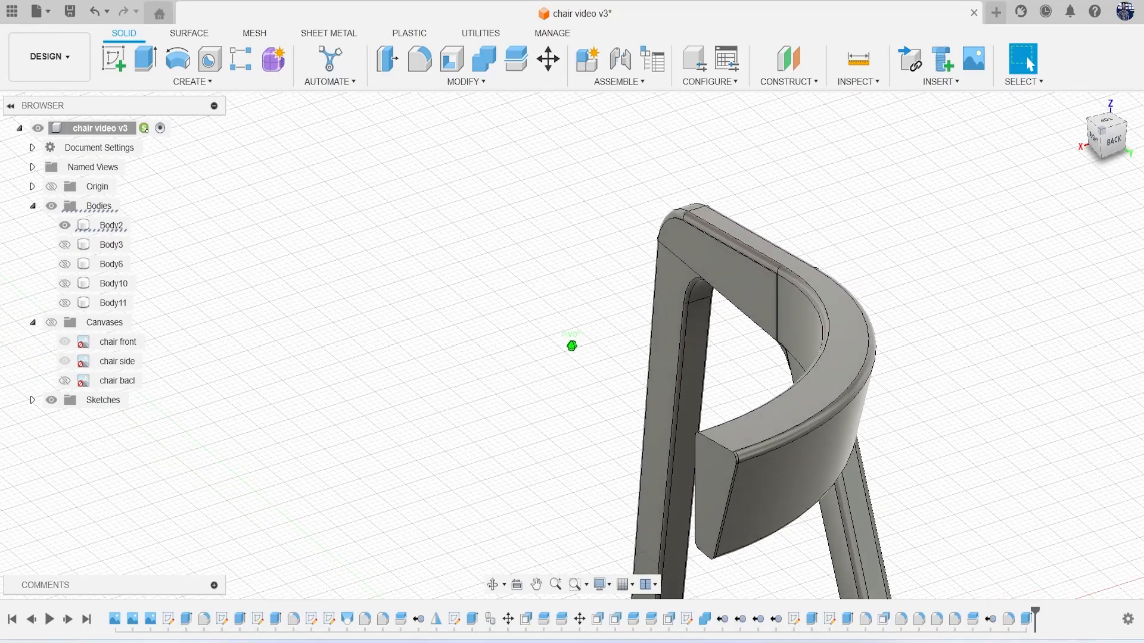
pyautogui.scroll(5, 784, 318)
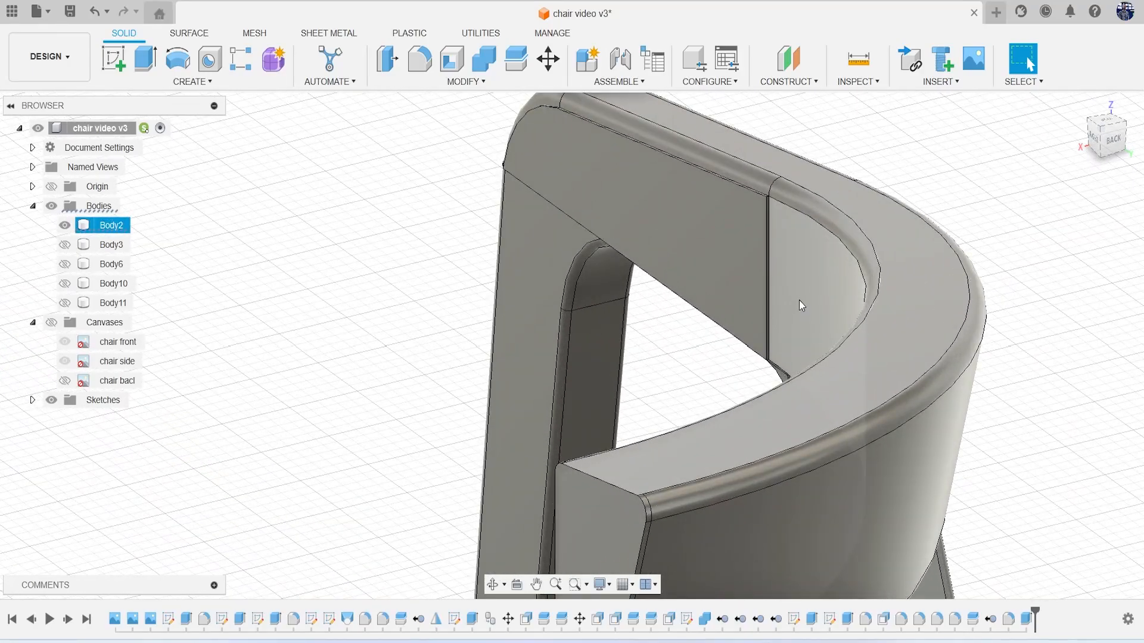
pyautogui.moveTo(710, 259); pyautogui.dragTo(758, 328, button='middle')
pyautogui.scroll(2, 742, 258)
pyautogui.moveTo(692, 238); pyautogui.dragTo(764, 329, button='middle')
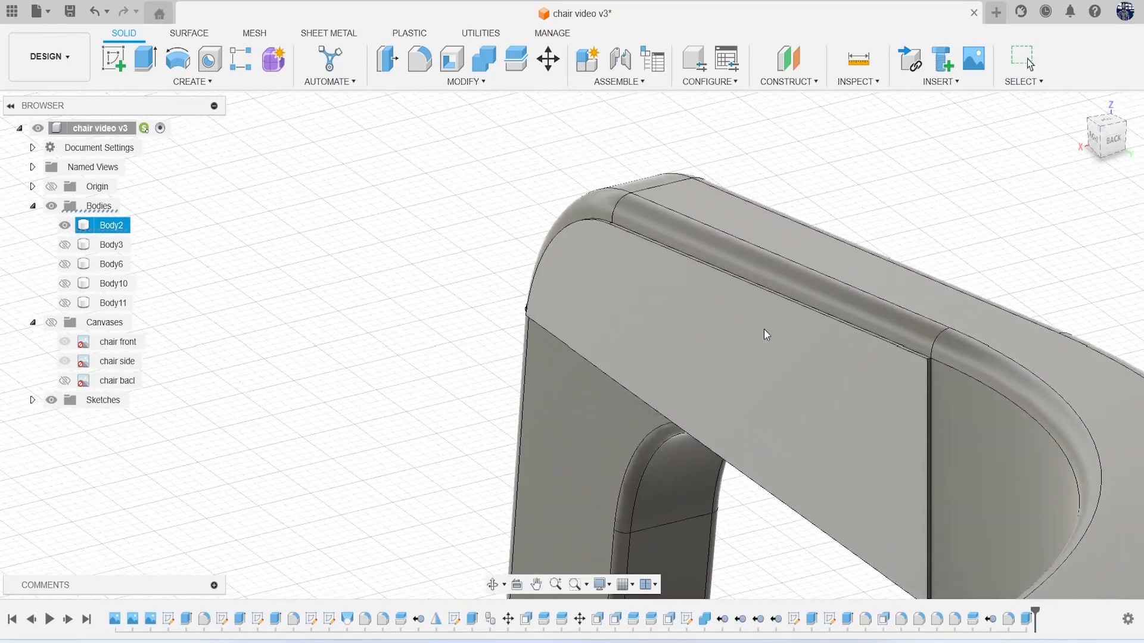
pyautogui.scroll(3, 666, 267)
pyautogui.scroll(4, 592, 181)
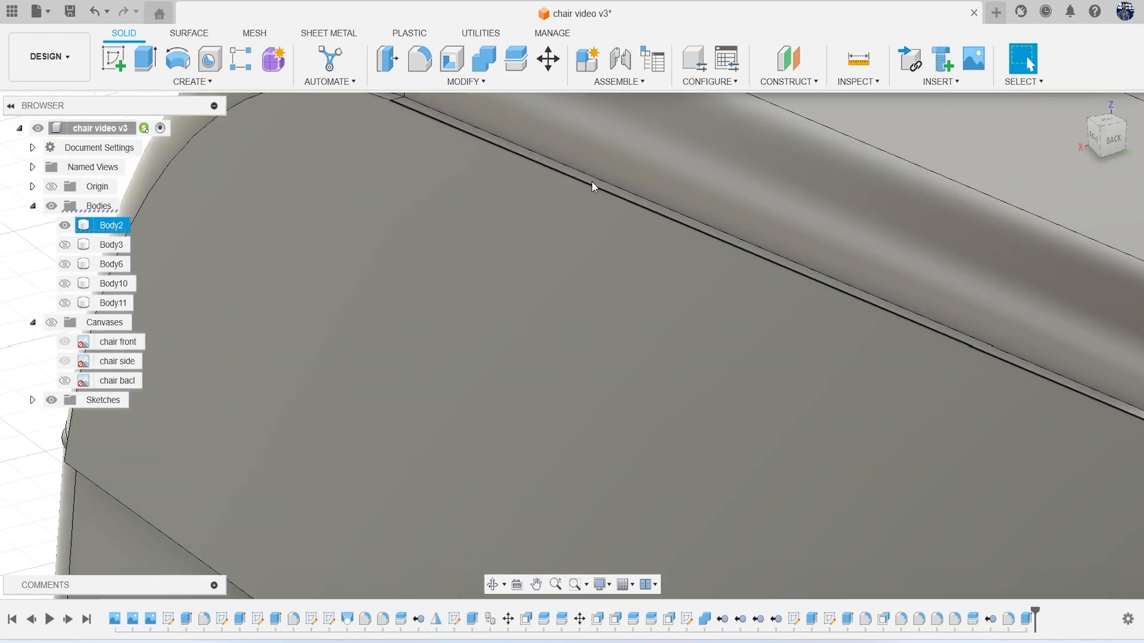
pyautogui.click(614, 196)
pyautogui.scroll(-5, 634, 256)
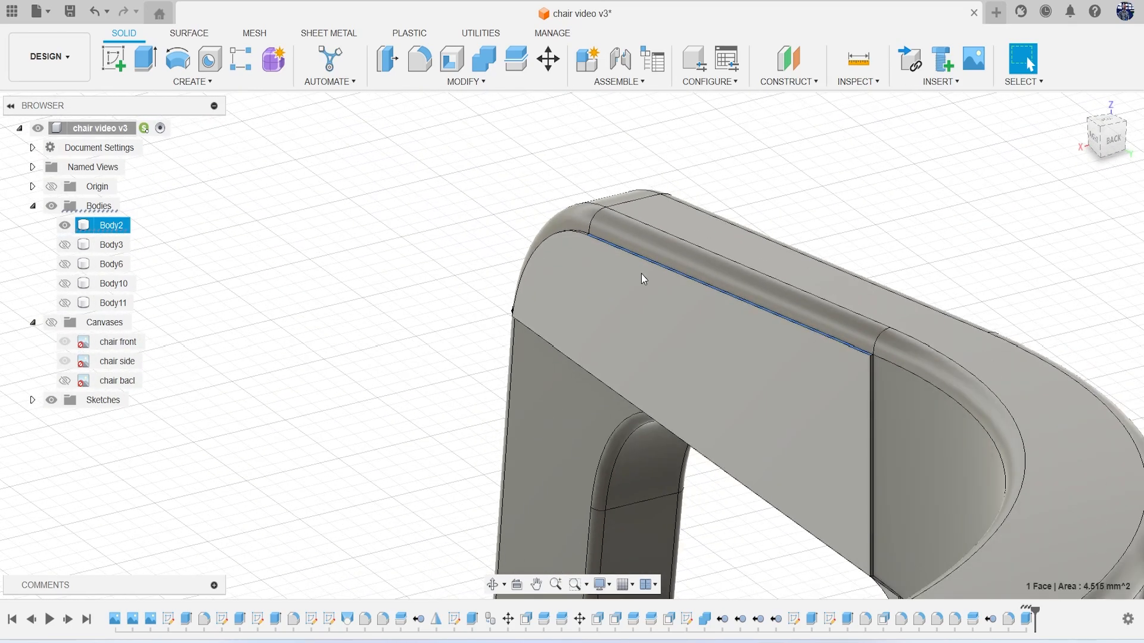
pyautogui.press('e')
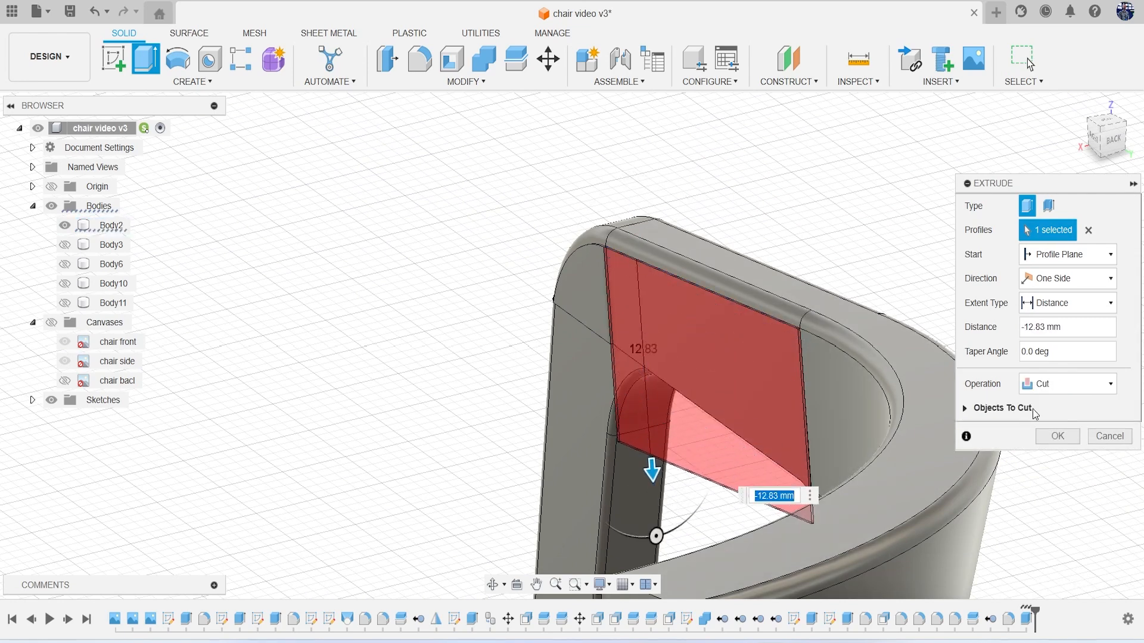
pyautogui.click(1051, 437)
# Cut away the small protruding step at the side opening's back corner by extruding its face -1.846 mm
pyautogui.moveTo(1109, 140); pyautogui.dragTo(1100, 110)
pyautogui.scroll(2, 860, 449)
pyautogui.scroll(5, 968, 372)
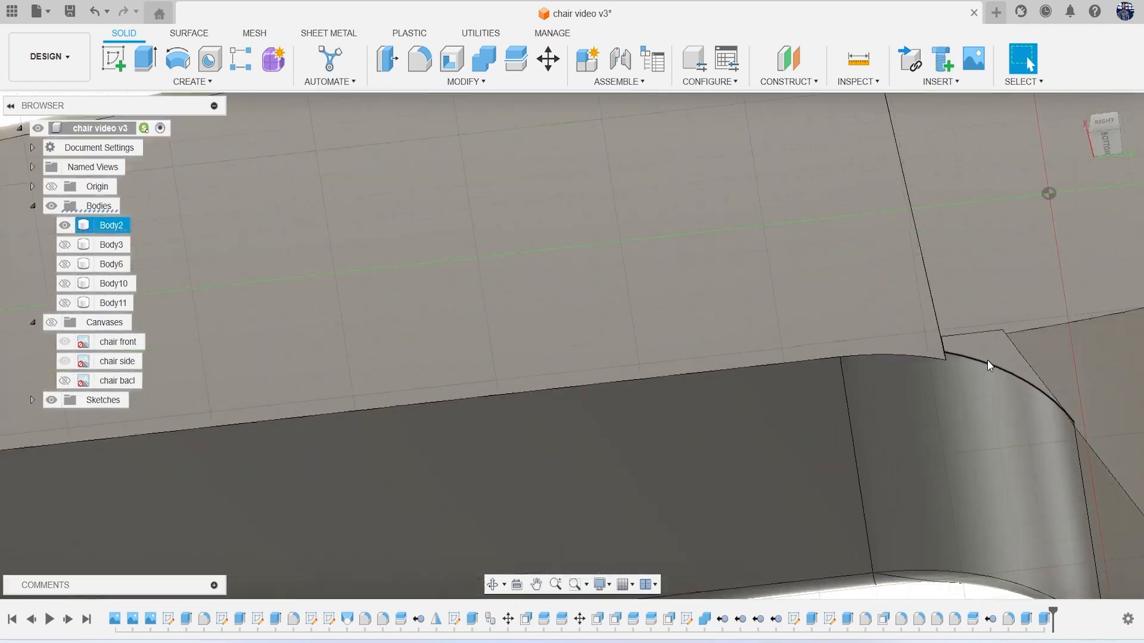
pyautogui.moveTo(989, 360); pyautogui.dragTo(926, 399, button='middle')
pyautogui.moveTo(1105, 136)
pyautogui.mouseDown()
pyautogui.moveTo(1115, 106)
pyautogui.moveTo(1107, 146)
pyautogui.mouseUp()
pyautogui.keyDown('shift'); pyautogui.moveTo(572, 346); pyautogui.dragTo(571, 401, button='middle'); pyautogui.keyUp('shift')
pyautogui.click(877, 317)
pyautogui.press('e')
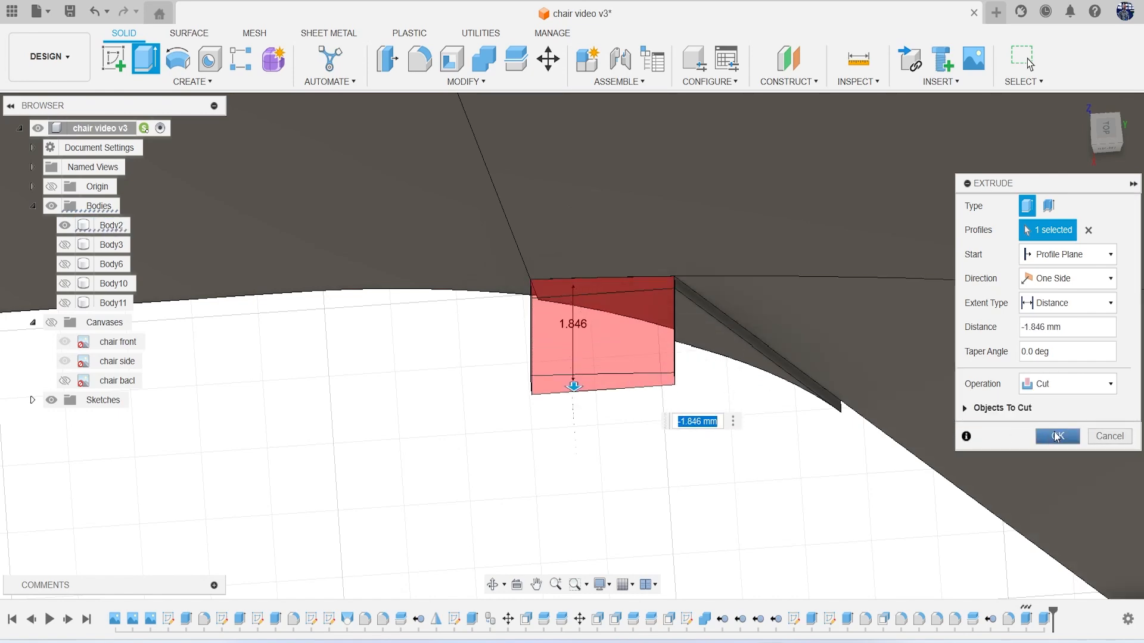
pyautogui.click(1052, 436)
# Try to extrude the narrow vertical strip face at the armrest's seam with the backrest by 0.919 mm, joined to the body
pyautogui.moveTo(1113, 136)
pyautogui.mouseDown()
pyautogui.moveTo(1096, 110)
pyautogui.moveTo(1127, 126)
pyautogui.mouseUp()
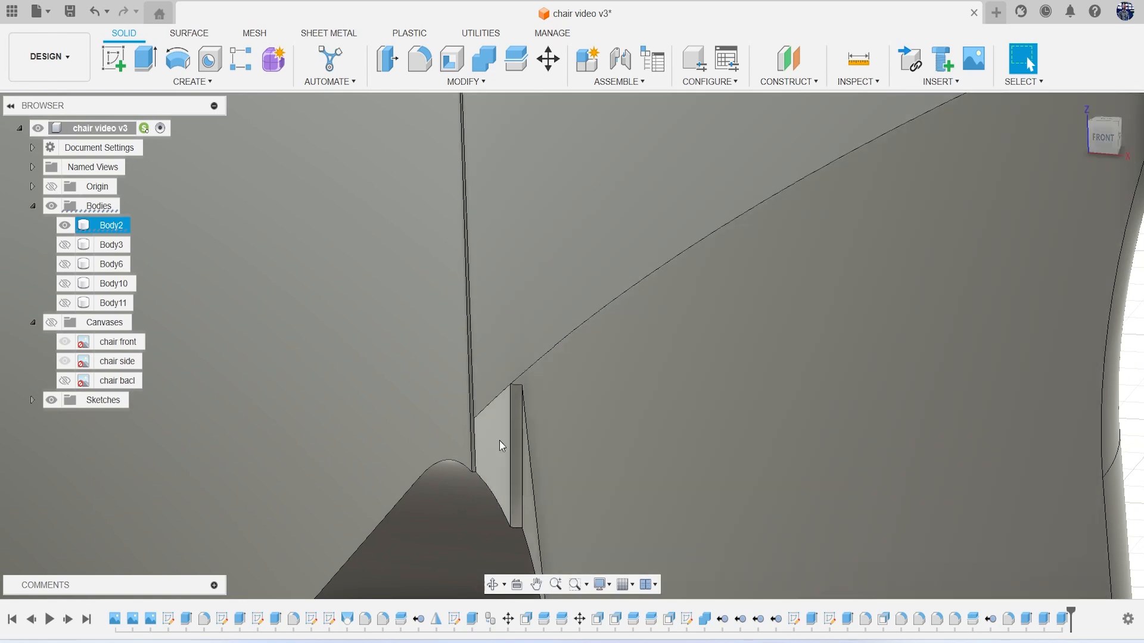
pyautogui.scroll(-5, 495, 431)
pyautogui.moveTo(495, 430); pyautogui.dragTo(565, 414, button='middle')
pyautogui.scroll(1, 565, 413)
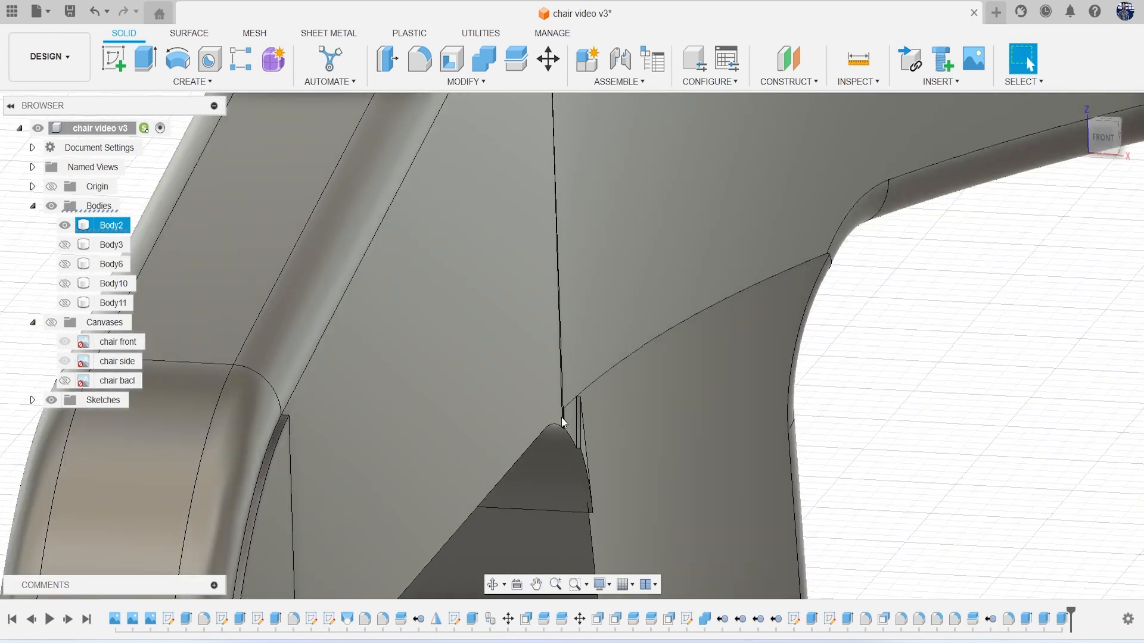
pyautogui.scroll(5, 566, 419)
pyautogui.press('e')
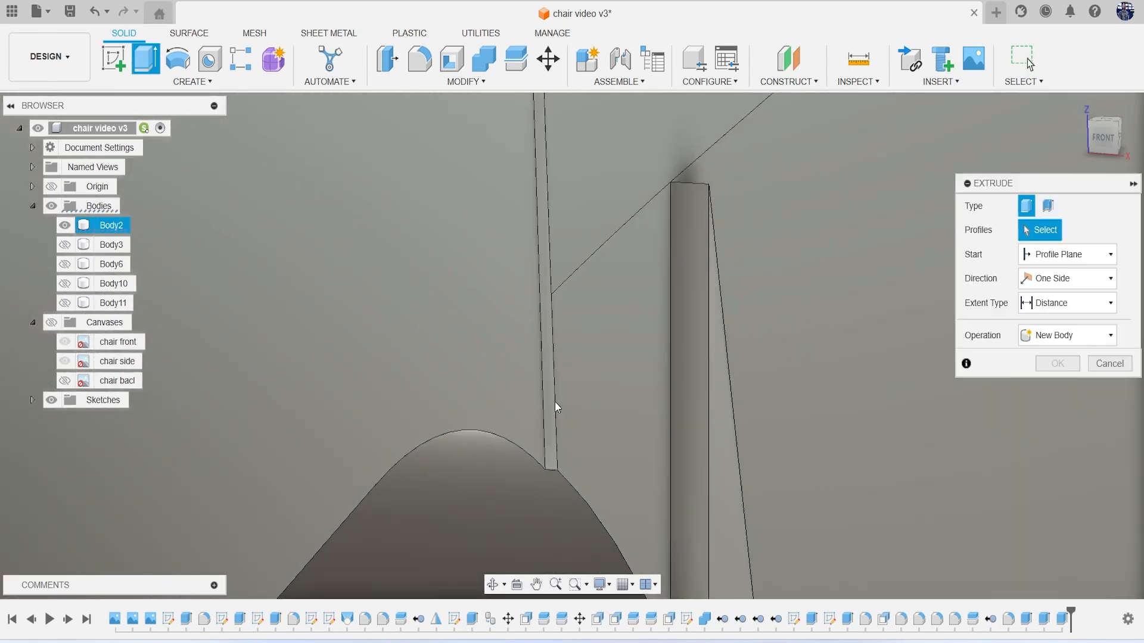
pyautogui.click(548, 409)
pyautogui.scroll(-5, 548, 417)
pyautogui.moveTo(554, 424); pyautogui.dragTo(606, 523, button='middle')
pyautogui.scroll(1, 692, 524)
pyautogui.press('BackSpace')
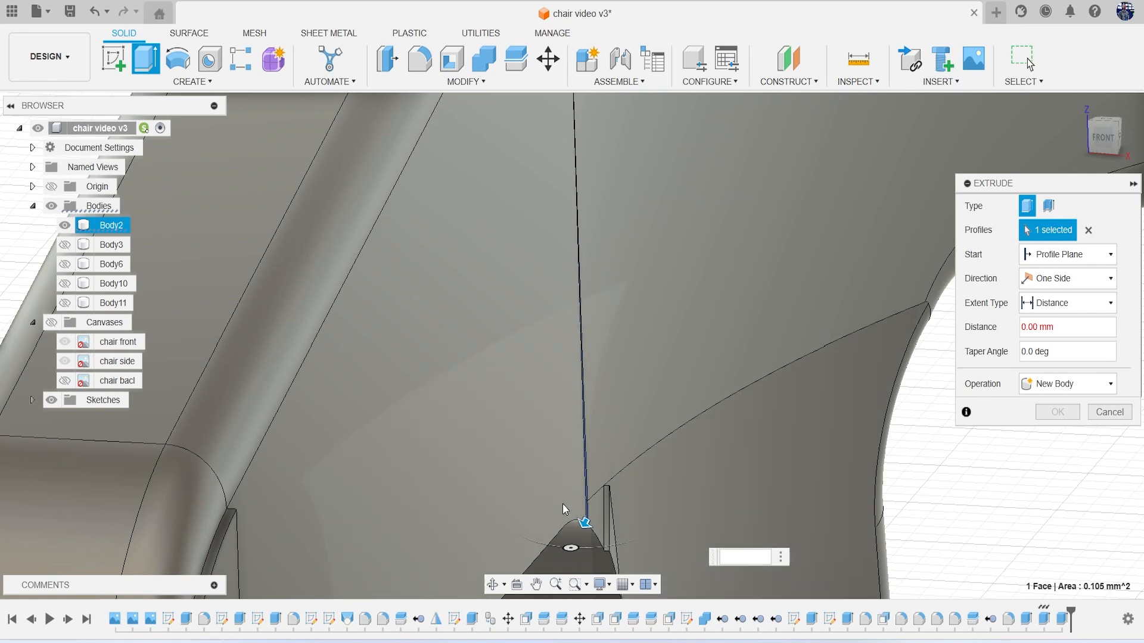
pyautogui.scroll(2, 594, 538)
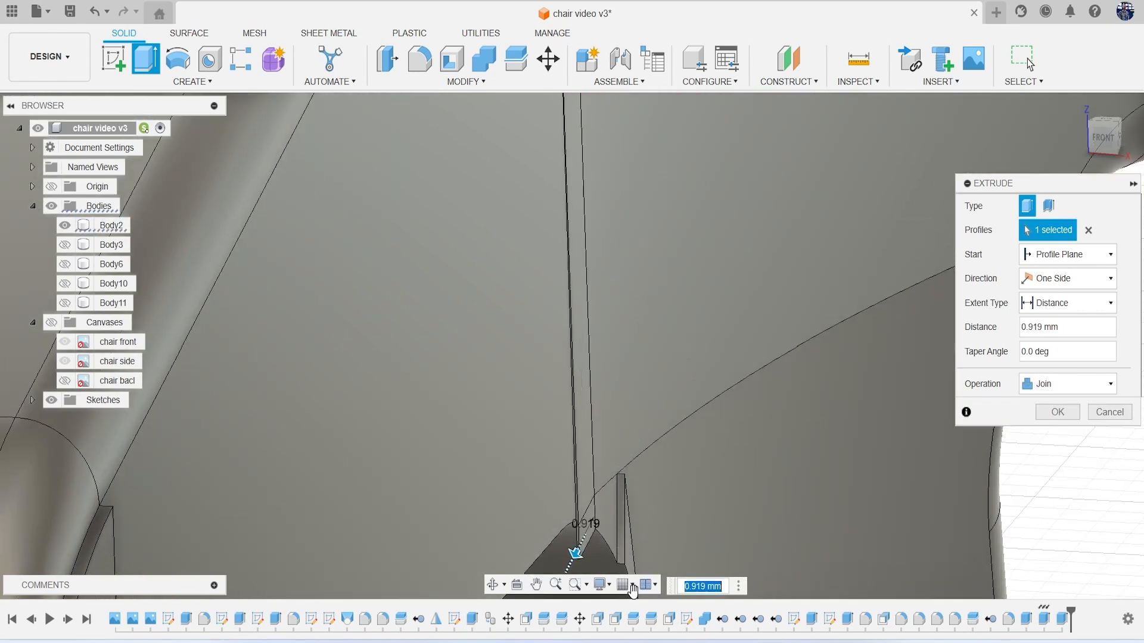
pyautogui.press('Return')
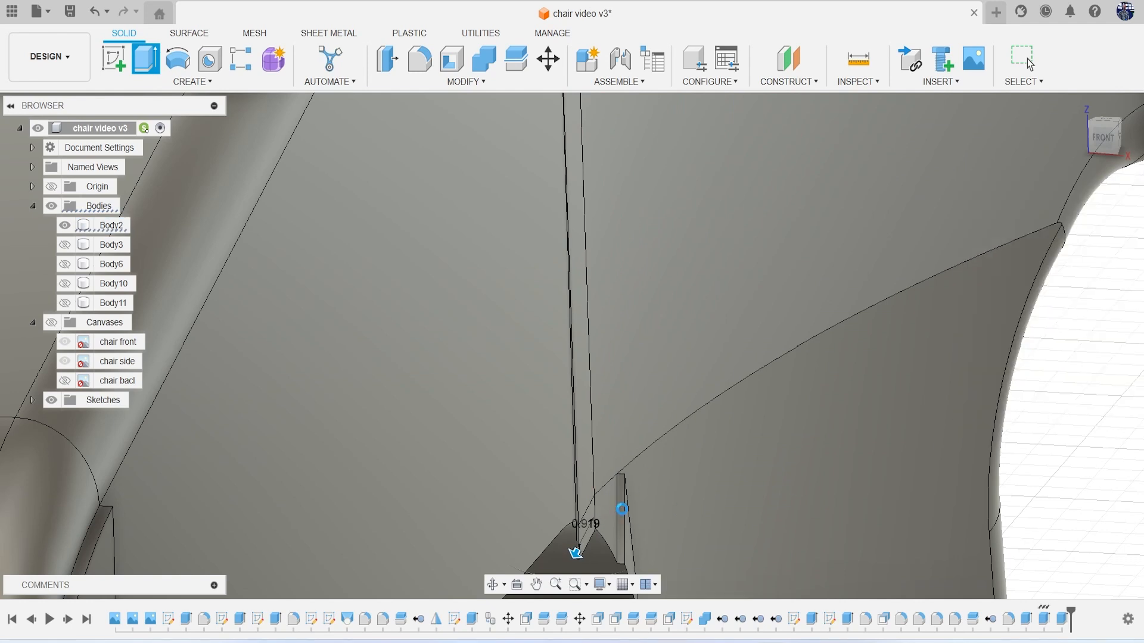
# Delete the narrow vertical strip face at the armrest's seam with the backrest
pyautogui.scroll(3, 647, 494)
pyautogui.scroll(2, 552, 480)
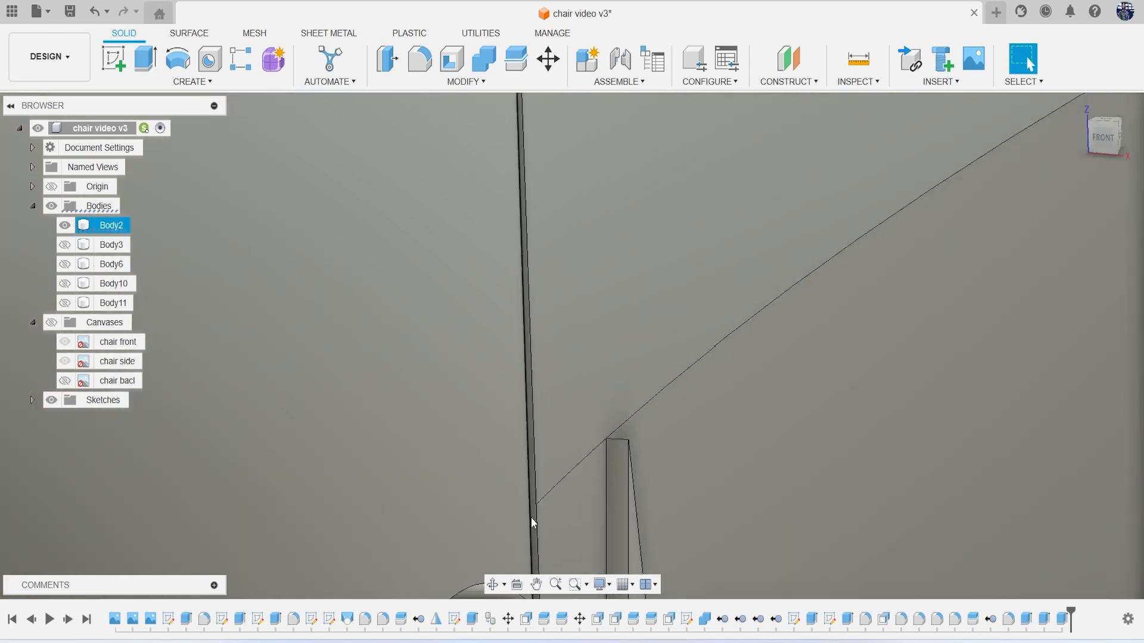
pyautogui.scroll(1, 531, 517)
pyautogui.click(534, 517)
pyautogui.press('Delete')
pyautogui.scroll(-5, 535, 518)
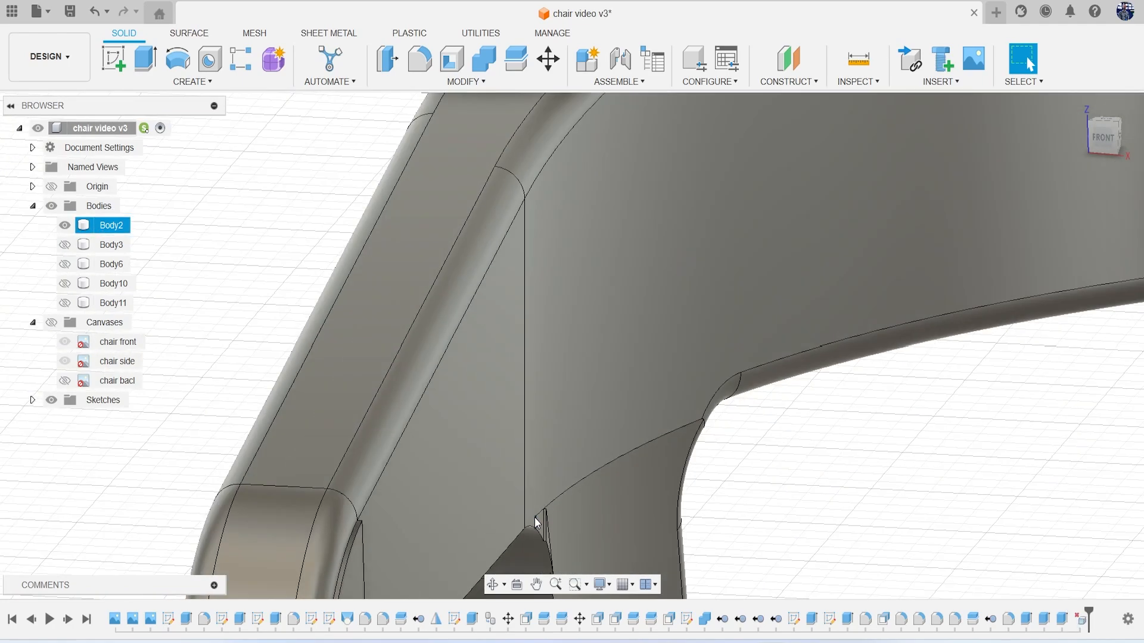
# Delete the narrow step face on the armrest's inner side, near the front leg's upper corner
pyautogui.scroll(-4, 534, 517)
pyautogui.moveTo(534, 517); pyautogui.dragTo(532, 260, button='middle')
pyautogui.moveTo(1070, 136); pyautogui.dragTo(1007, 167)
pyautogui.moveTo(280, 271); pyautogui.dragTo(455, 271, button='middle')
pyautogui.scroll(8, 417, 280)
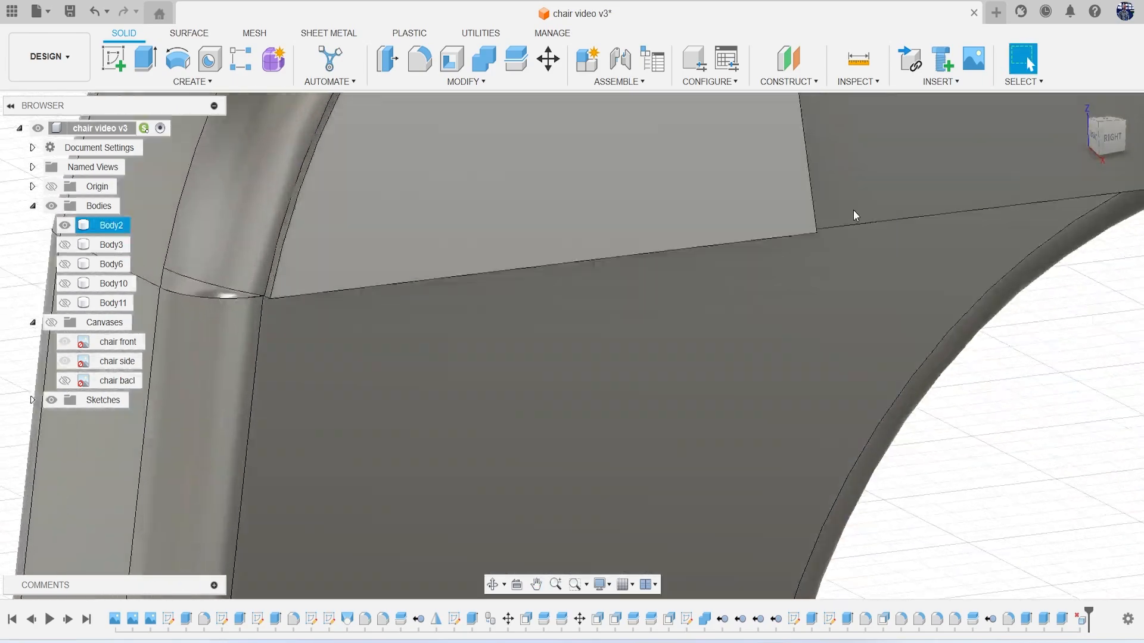
pyautogui.moveTo(1106, 141); pyautogui.dragTo(1012, 164)
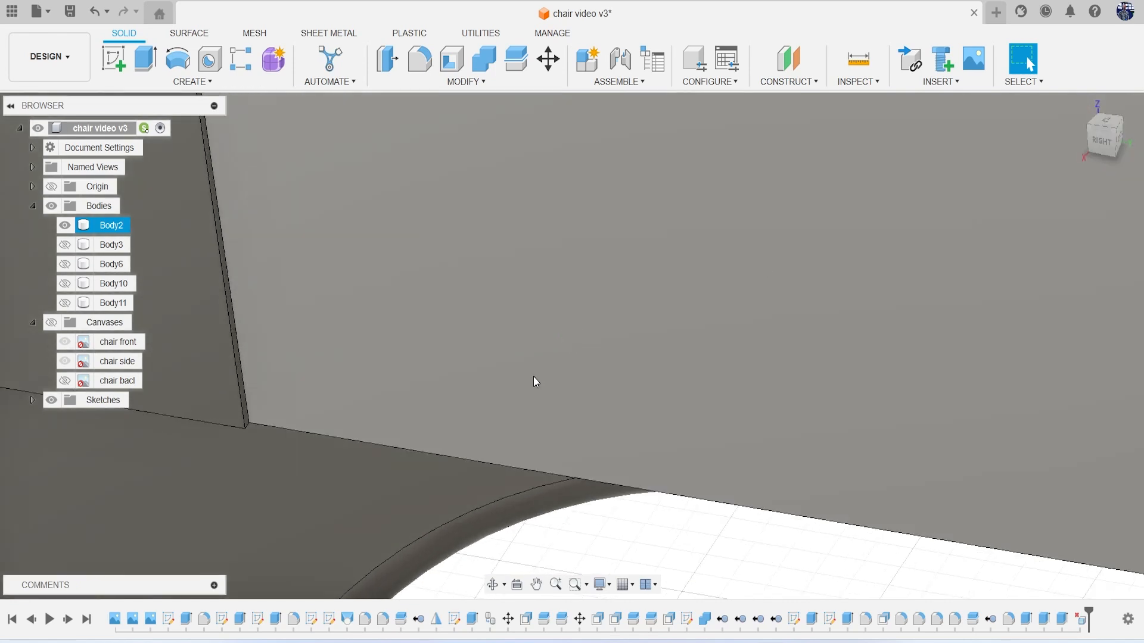
pyautogui.moveTo(268, 385); pyautogui.dragTo(361, 438, button='middle')
pyautogui.scroll(5, 345, 465)
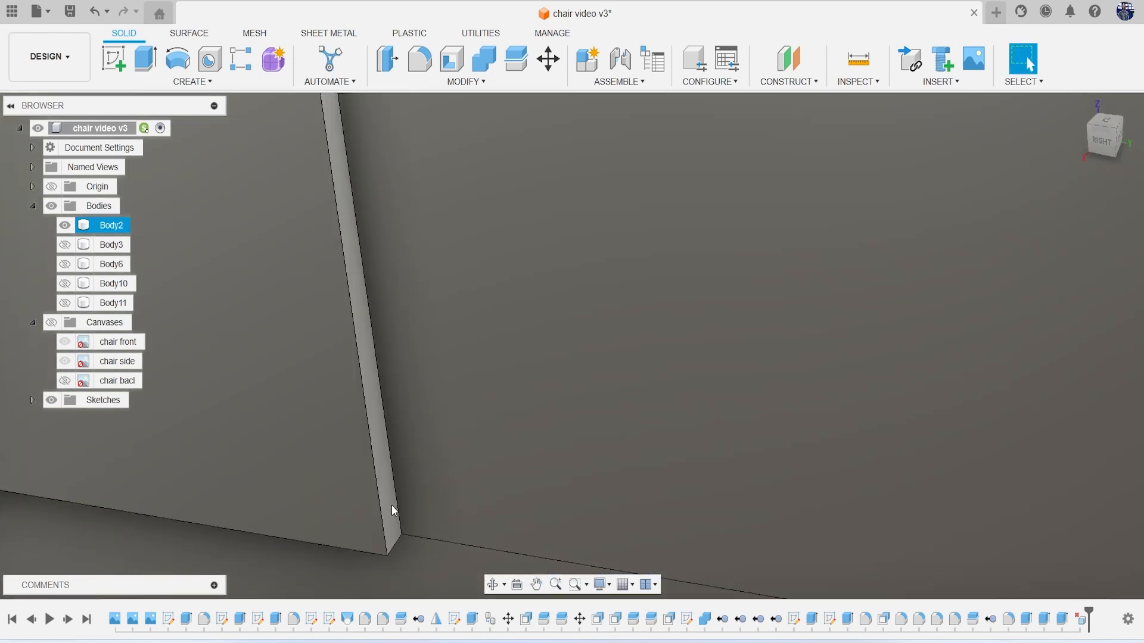
pyautogui.click(391, 506)
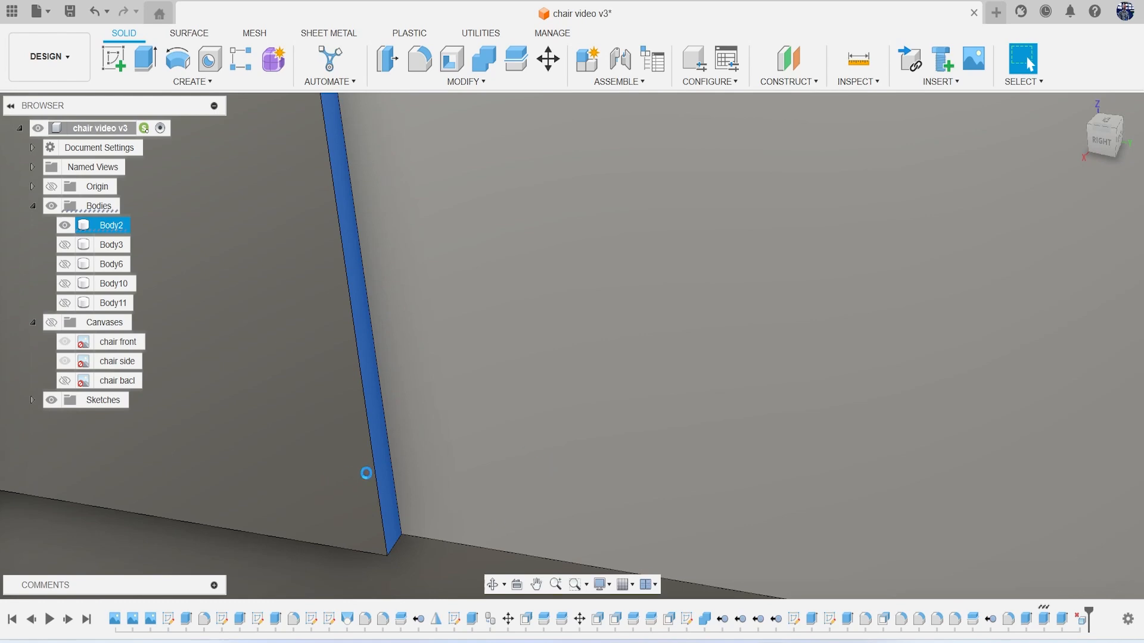
pyautogui.press('Delete')
pyautogui.scroll(-6, 365, 467)
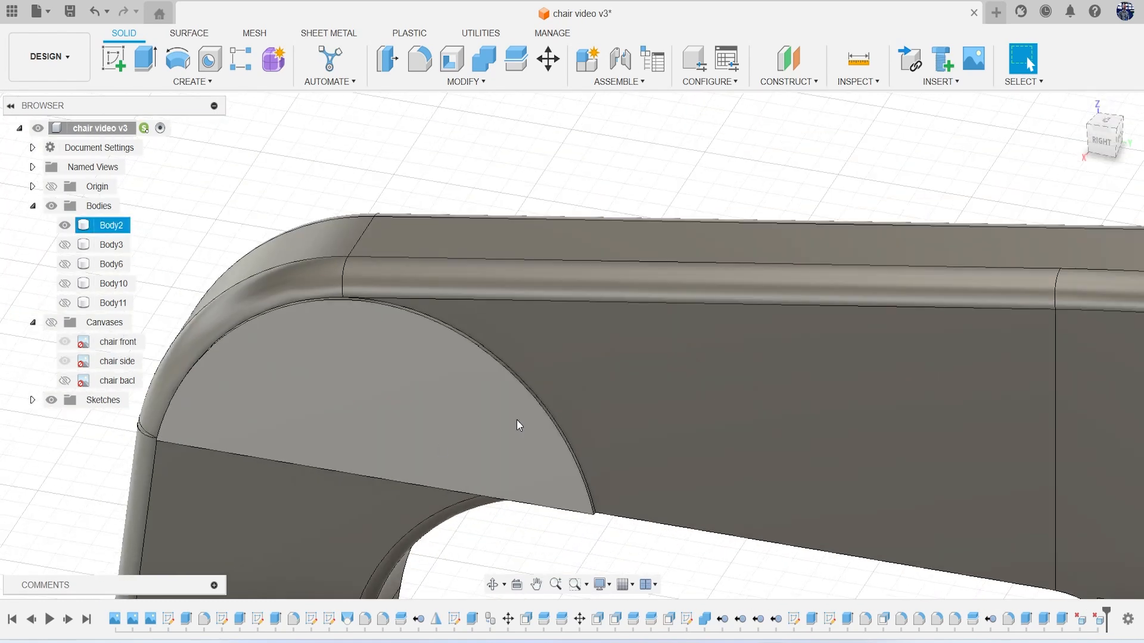
# Try to delete the raised semicircular face at the armrest's front corner
pyautogui.scroll(-2, 692, 410)
pyautogui.scroll(-3, 692, 410)
pyautogui.moveTo(1105, 146)
pyautogui.mouseDown()
pyautogui.moveTo(1141, 149)
pyautogui.moveTo(998, 138)
pyautogui.mouseUp()
pyautogui.scroll(5, 723, 266)
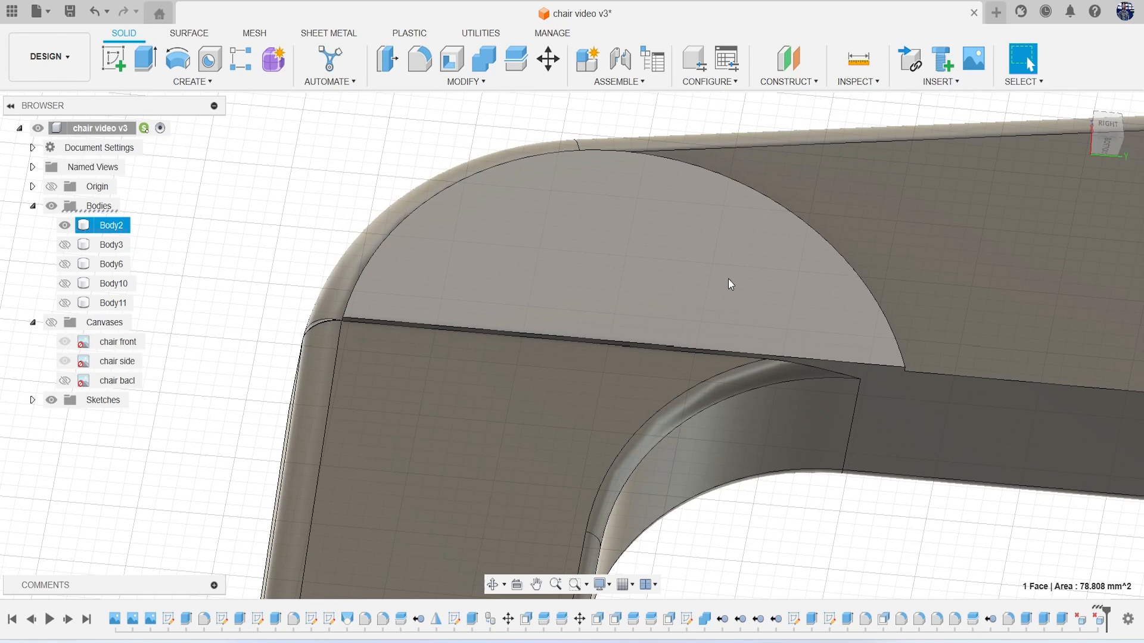
pyautogui.press('Delete')
# Try to delete the armrest's flat underside face, including its narrow strip below the semicircular face at the front corner
pyautogui.scroll(5, 590, 344)
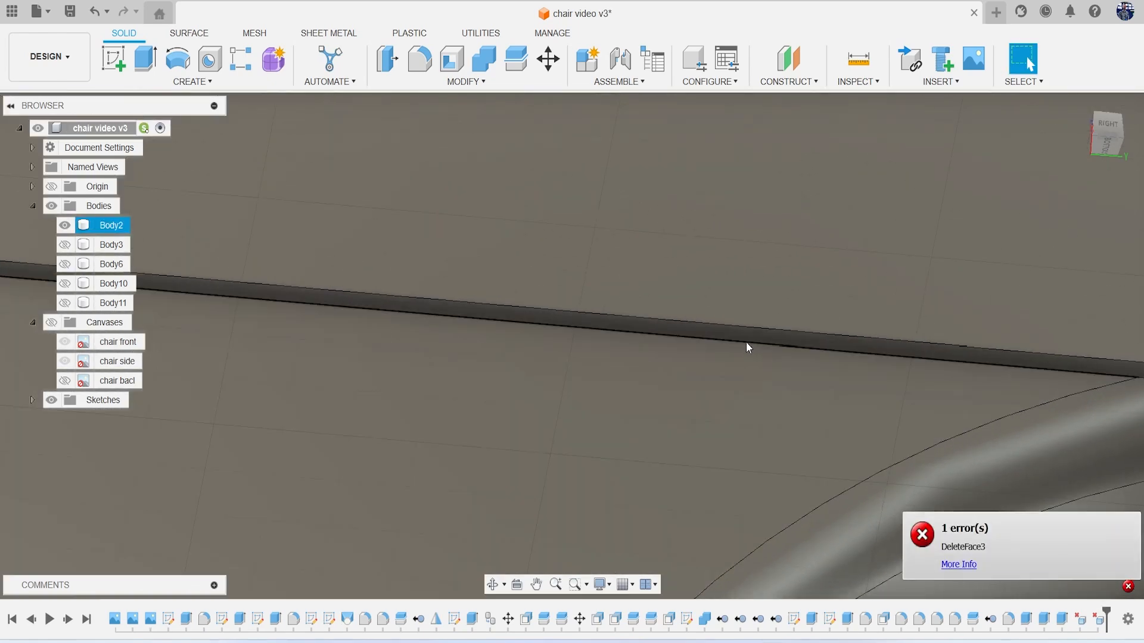
pyautogui.click(748, 338)
pyautogui.scroll(-5, 771, 411)
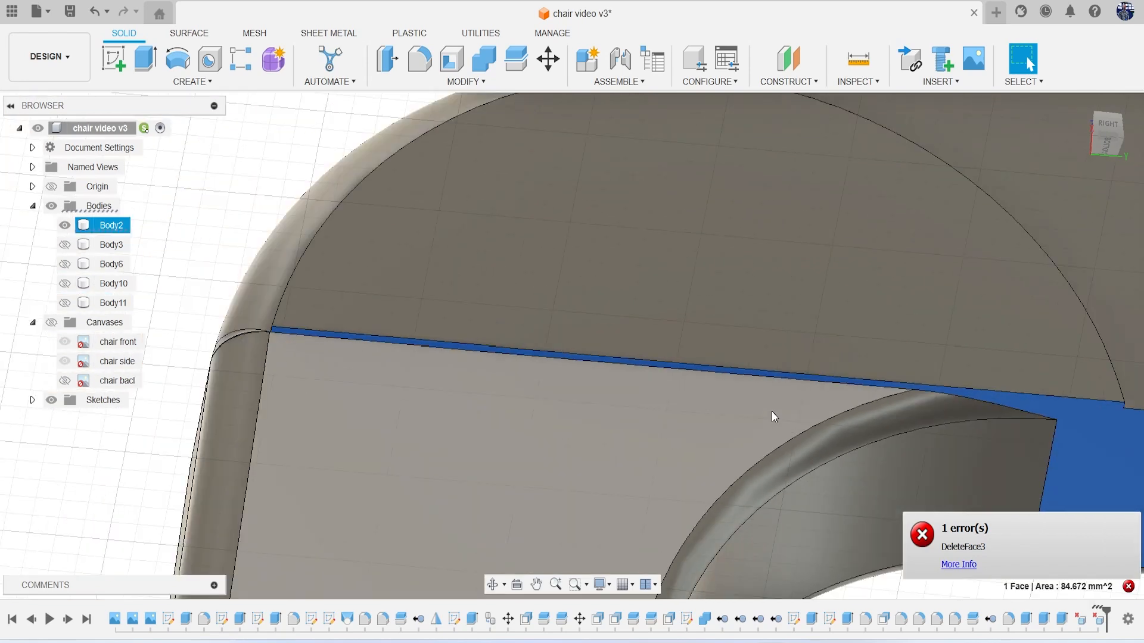
pyautogui.scroll(-4, 770, 411)
pyautogui.scroll(-2, 656, 402)
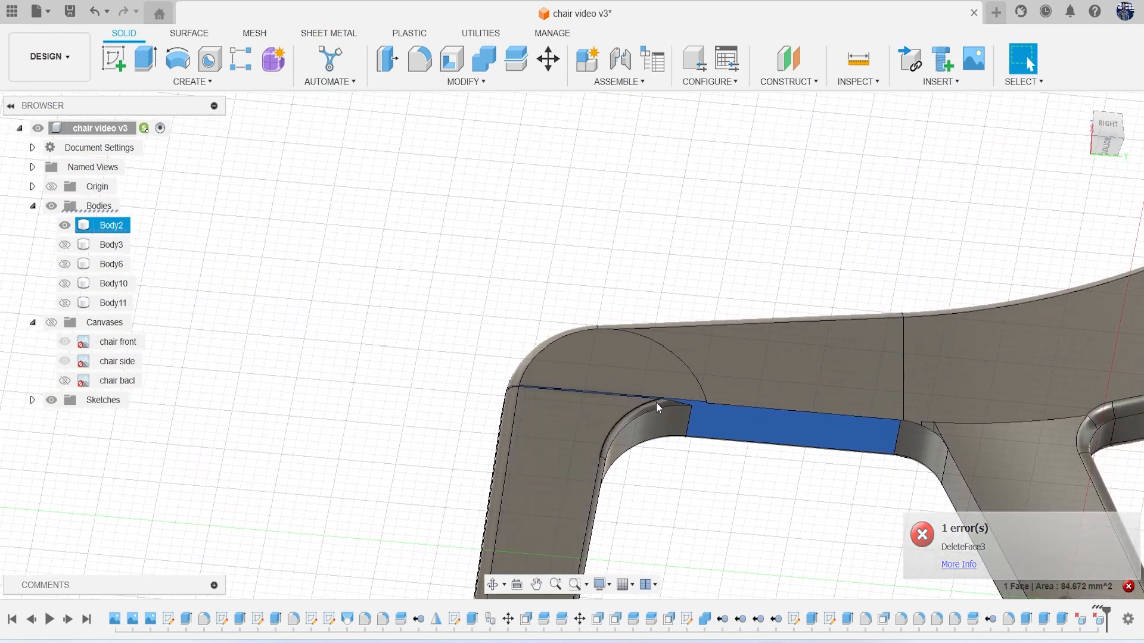
pyautogui.press('Delete')
# Extrude the raised semicircular face at the armrest's front corner inward to remove the ledge
pyautogui.scroll(3, 685, 408)
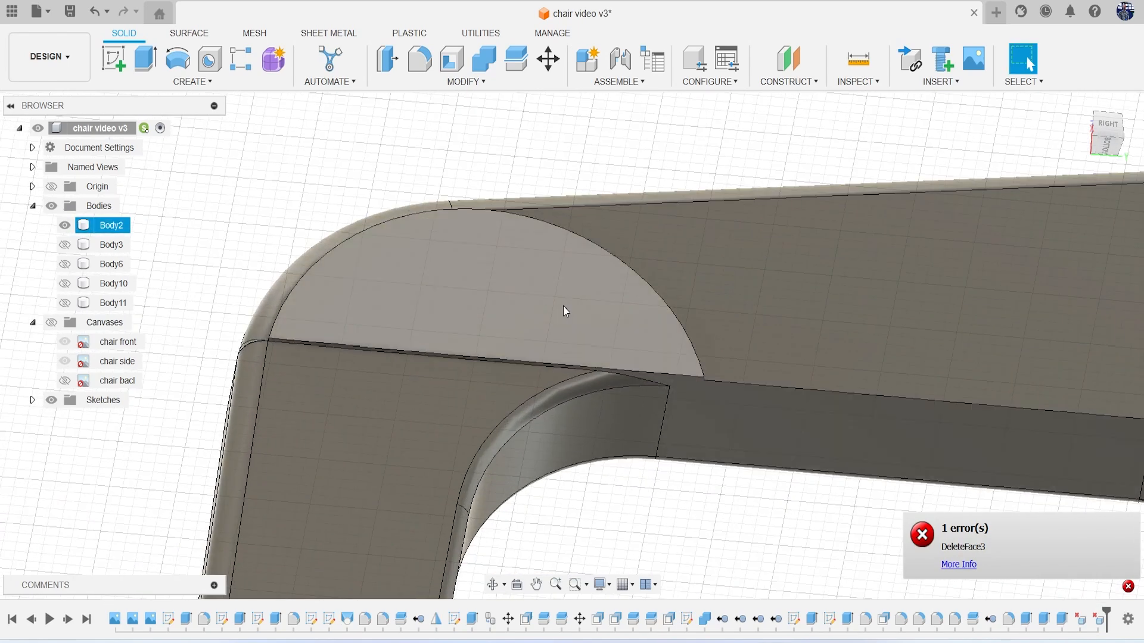
pyautogui.press('e')
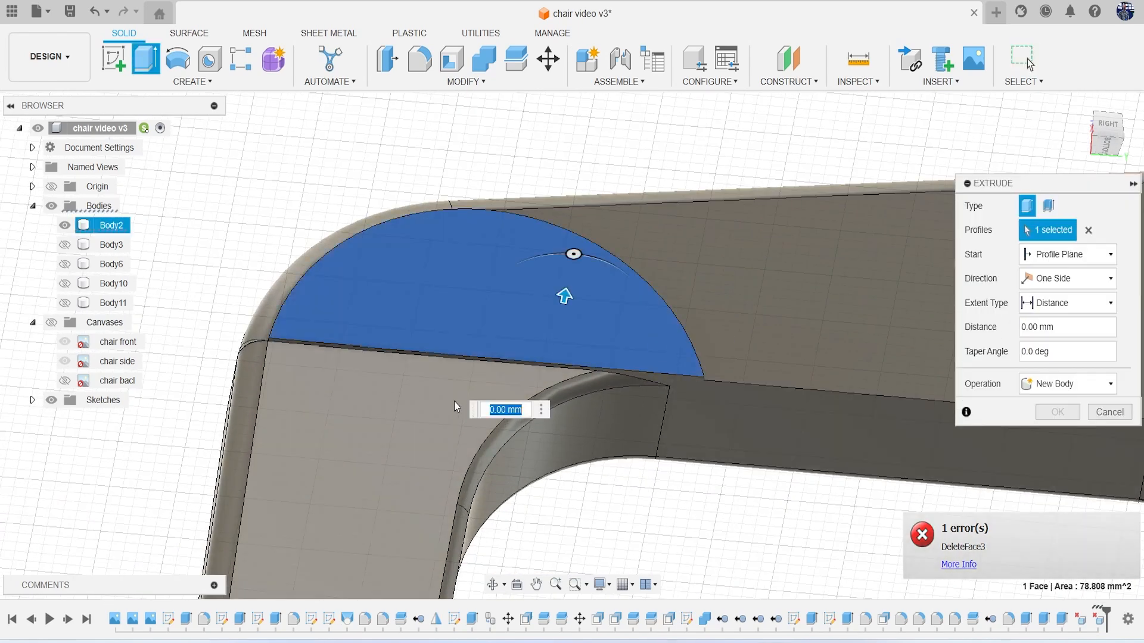
pyautogui.moveTo(564, 296); pyautogui.dragTo(562, 317)
pyautogui.click(1057, 436)
# Delete the sloped face of the small stray wedge under the armrest, near the side opening's rear upper corner
pyautogui.moveTo(891, 411); pyautogui.dragTo(573, 374, button='middle')
pyautogui.scroll(2, 898, 384)
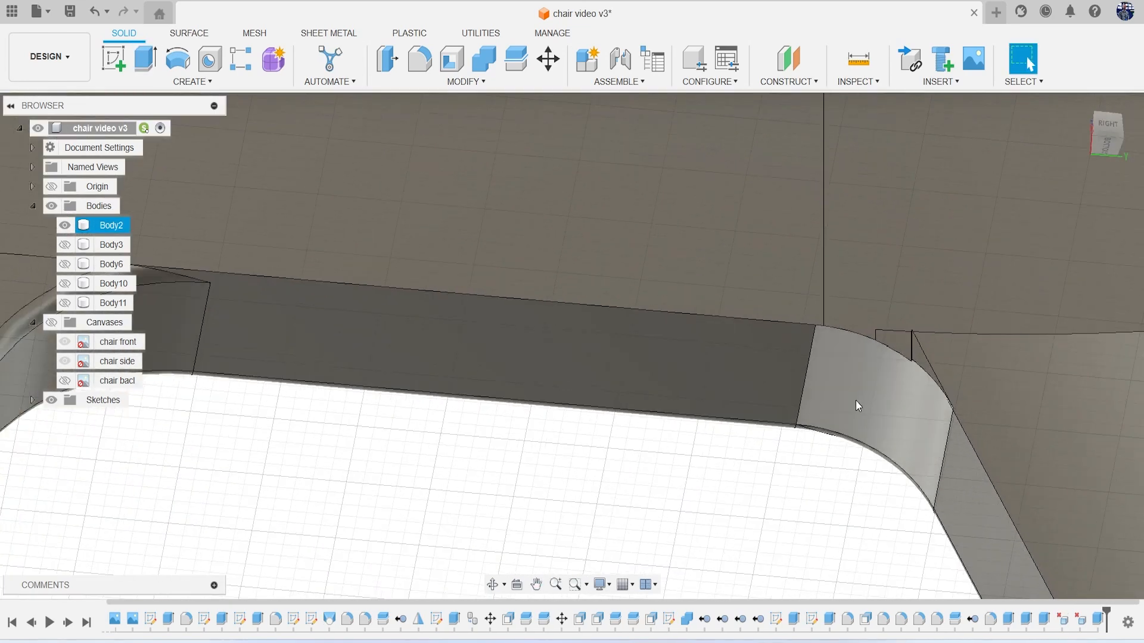
pyautogui.scroll(-3, 852, 402)
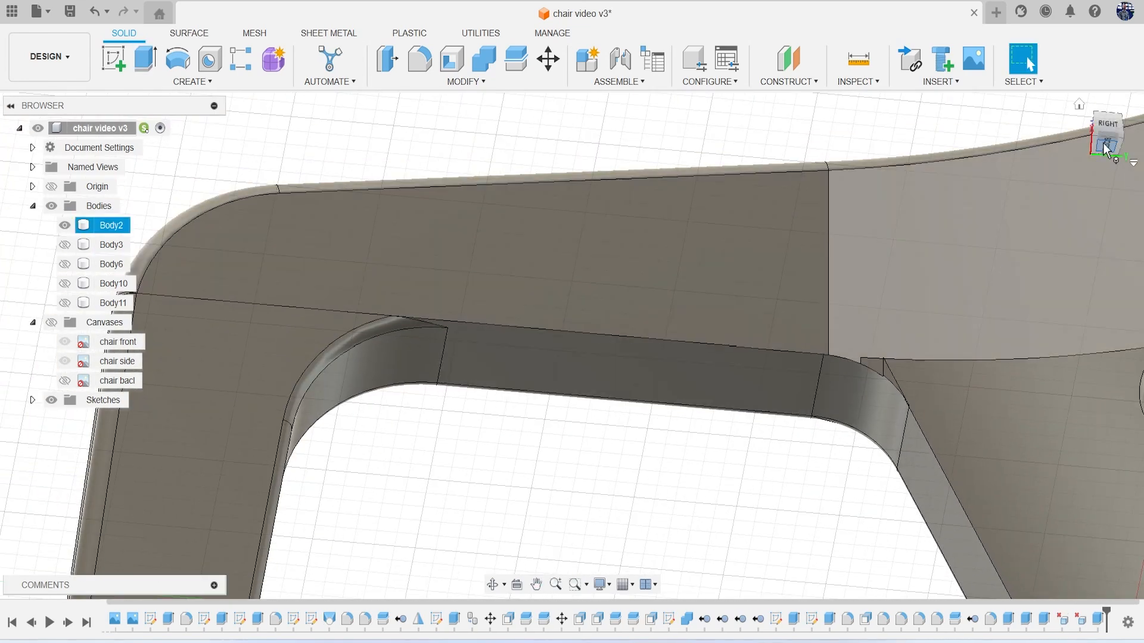
pyautogui.scroll(5, 955, 224)
pyautogui.moveTo(871, 362)
pyautogui.keyDown('shift'); pyautogui.mouseDown(button='middle')
pyautogui.moveTo(1099, 165)
pyautogui.moveTo(1090, 183)
pyautogui.moveTo(1118, 168)
pyautogui.moveTo(1093, 182)
pyautogui.mouseUp(button='middle'); pyautogui.keyUp('shift')
pyautogui.moveTo(894, 316)
pyautogui.keyDown('shift'); pyautogui.mouseDown(button='middle')
pyautogui.moveTo(883, 323)
pyautogui.moveTo(828, 170)
pyautogui.mouseUp(button='middle'); pyautogui.keyUp('shift')
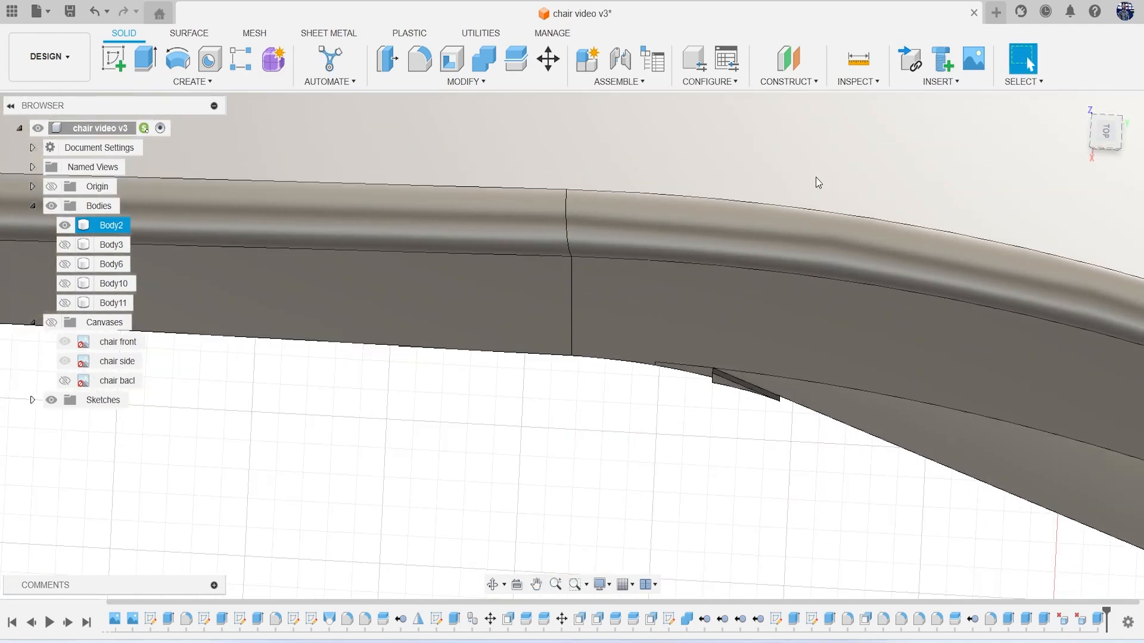
pyautogui.scroll(6, 775, 367)
pyautogui.scroll(1, 719, 417)
pyautogui.click(720, 442)
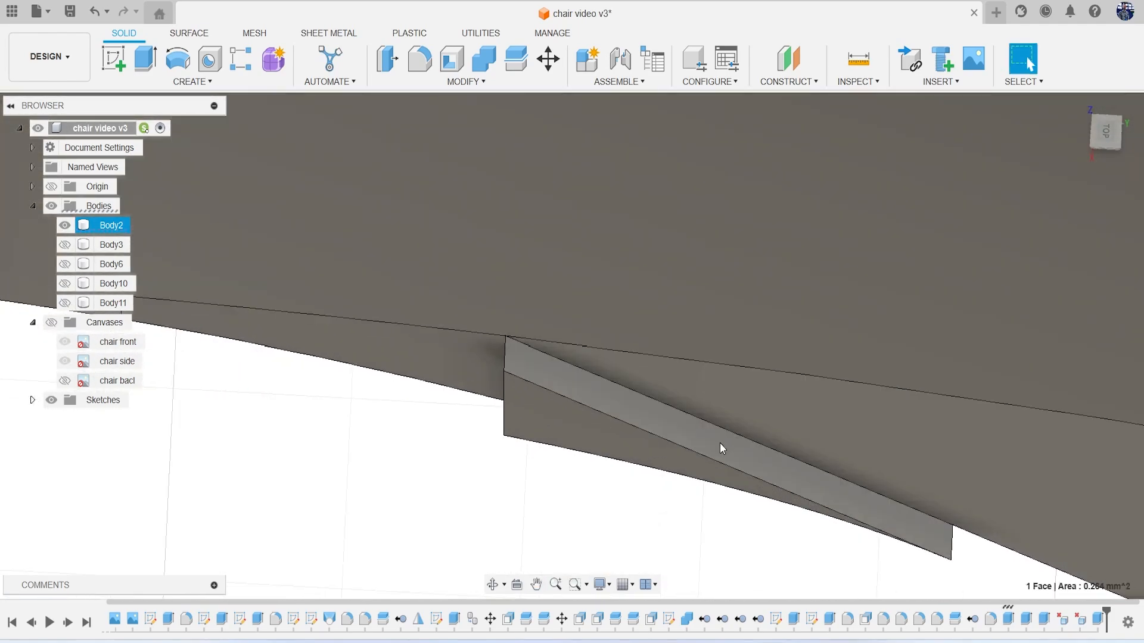
pyautogui.scroll(-8, 720, 443)
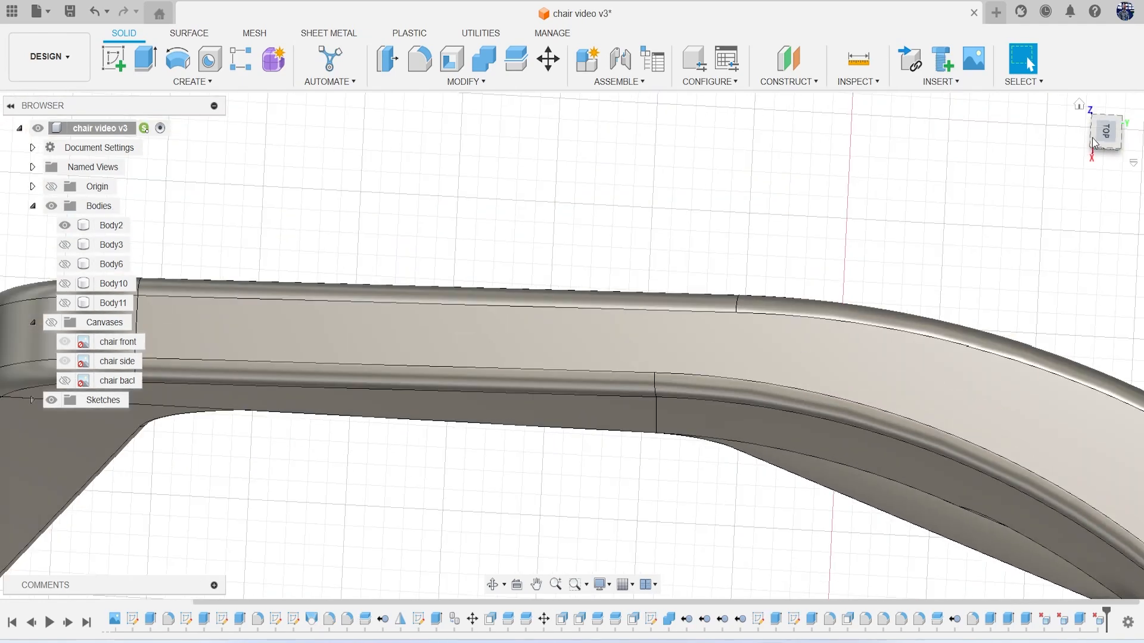
pyautogui.moveTo(1092, 137)
pyautogui.mouseDown()
pyautogui.moveTo(1116, 102)
pyautogui.moveTo(1105, 30)
pyautogui.mouseUp()
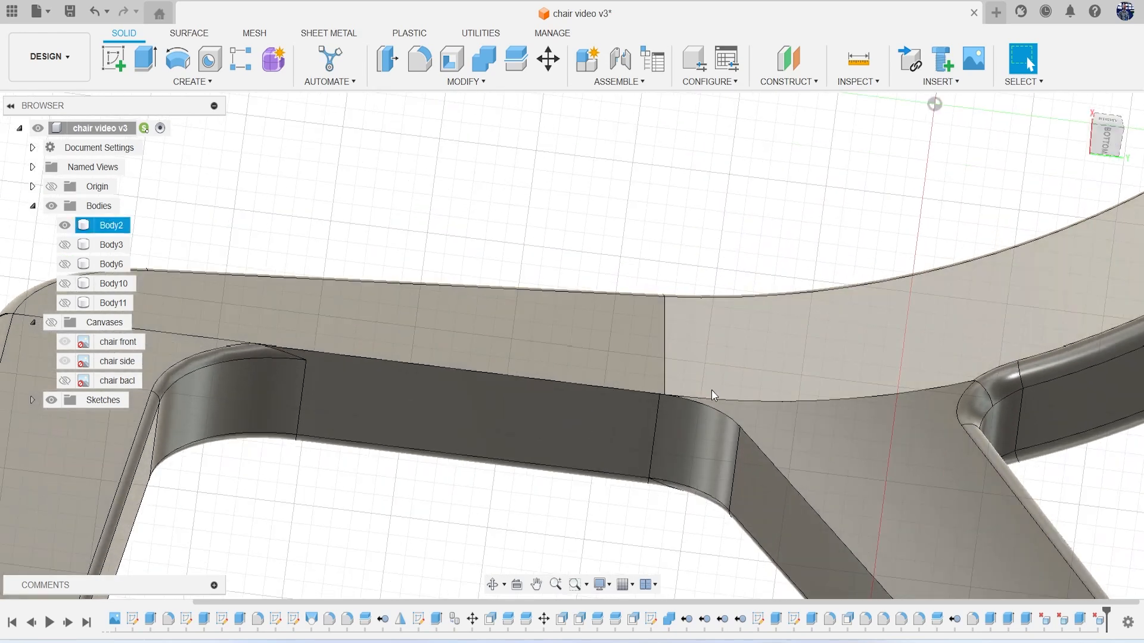
pyautogui.press('f')
pyautogui.scroll(2, 395, 433)
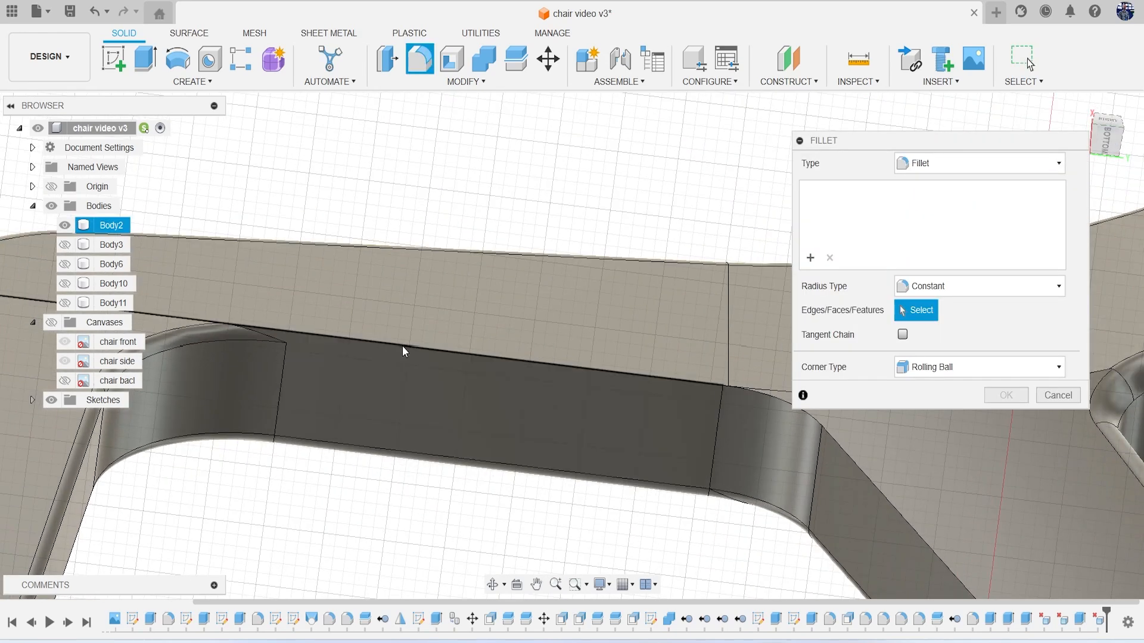
pyautogui.click(409, 342)
pyautogui.press('Escape')
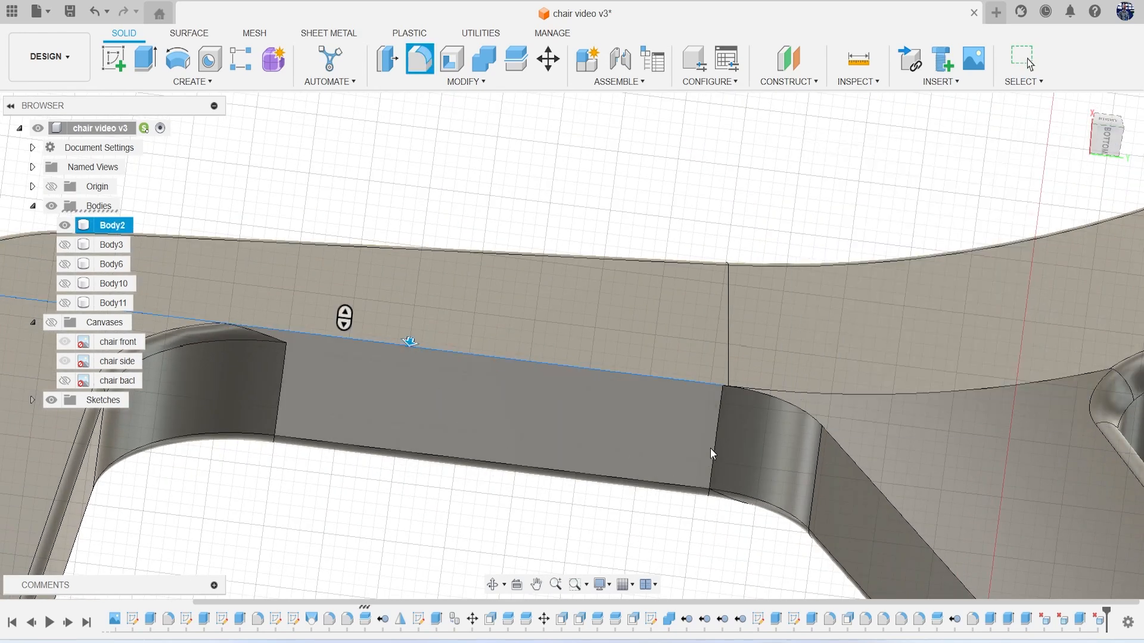
# Set up a 0.5 mm fillet on the side opening's curved rear upper corner edge and the adjoining rear leg edge
pyautogui.click(799, 407)
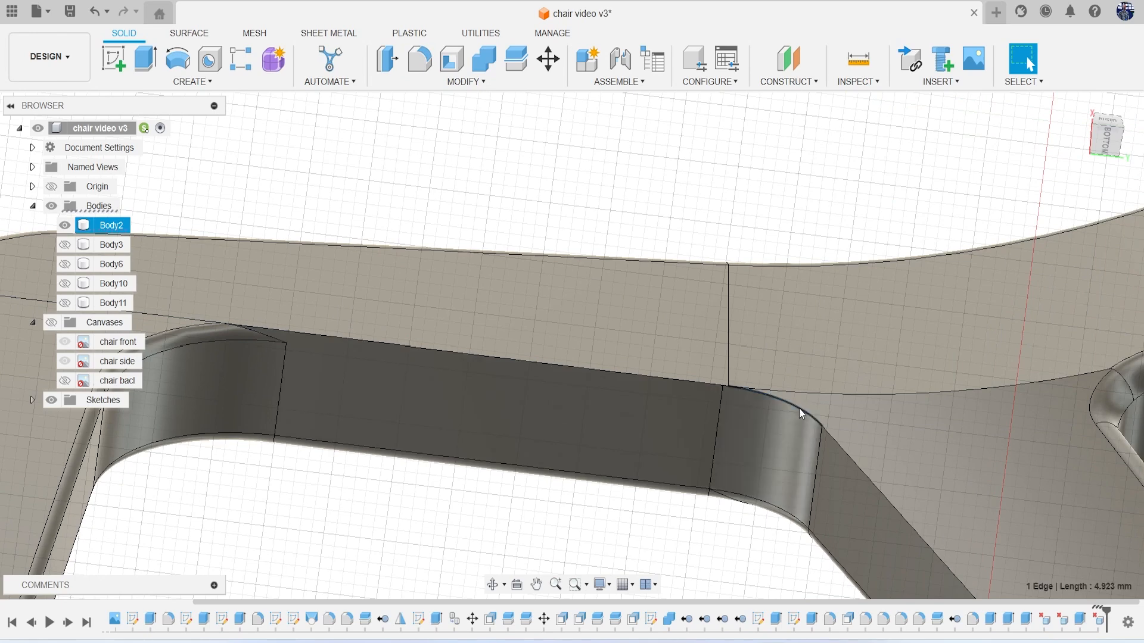
pyautogui.write('f.1')
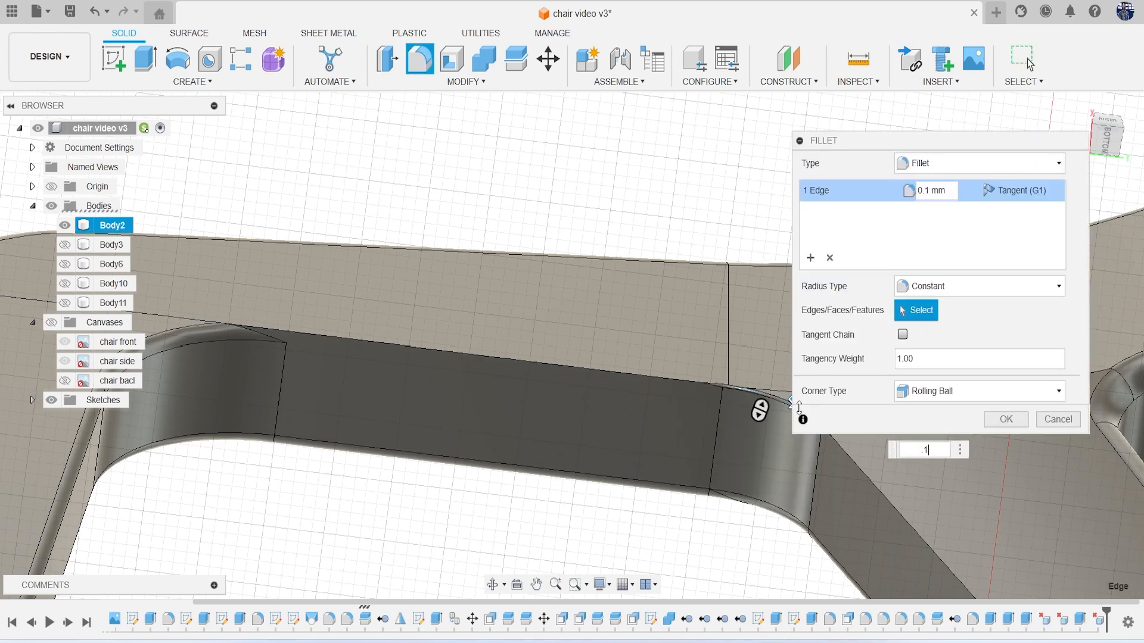
pyautogui.scroll(-3, 672, 417)
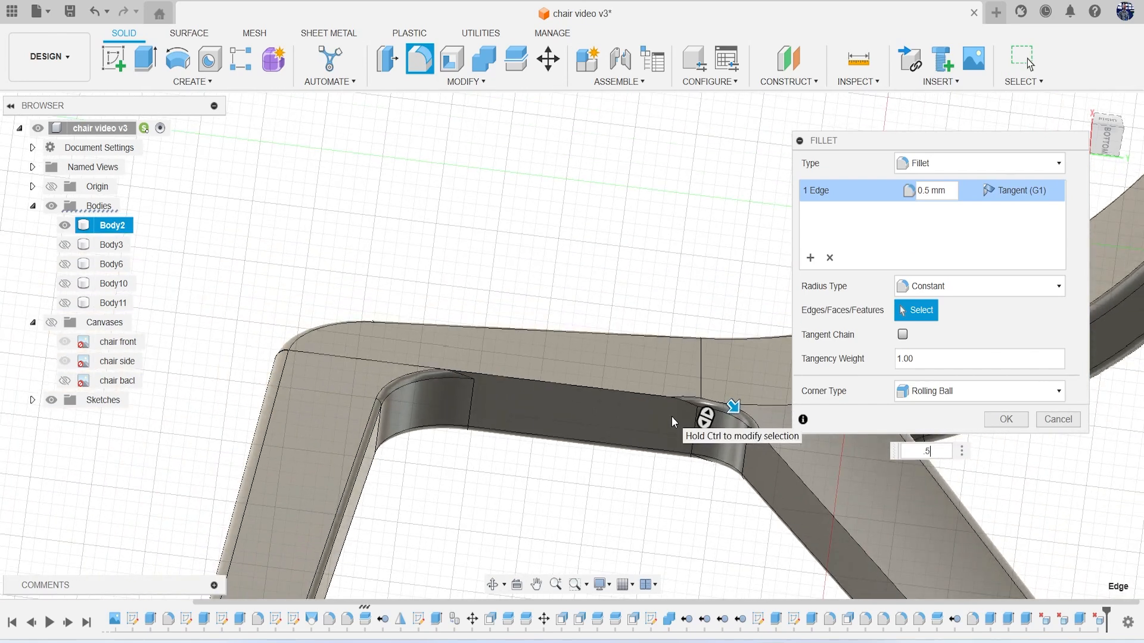
pyautogui.moveTo(670, 416); pyautogui.dragTo(529, 163, button='middle')
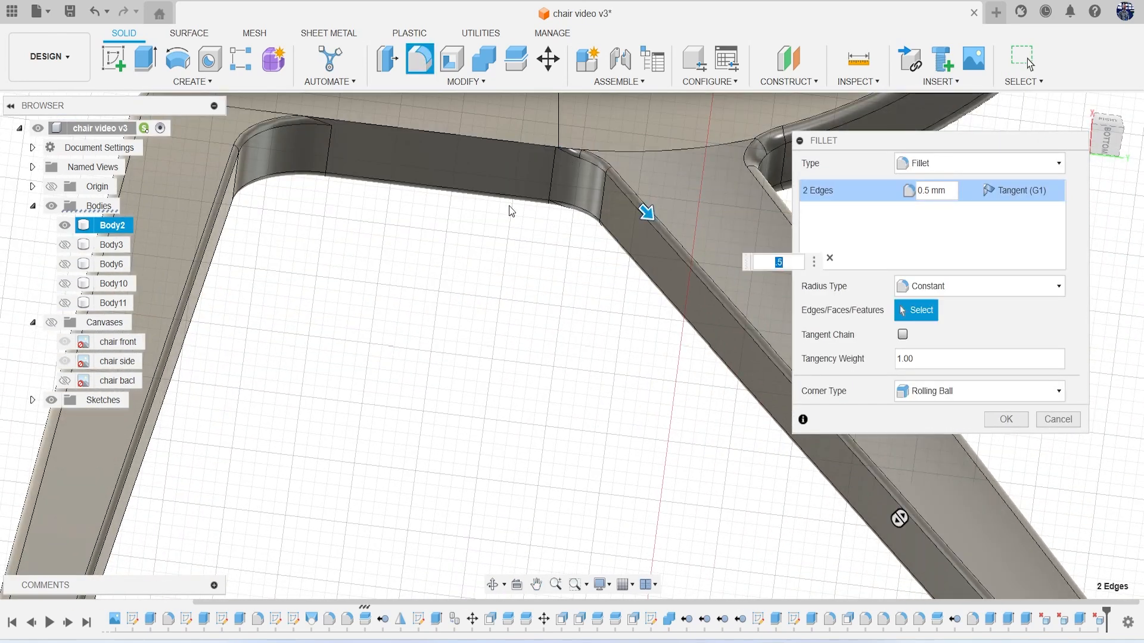
pyautogui.click(522, 142)
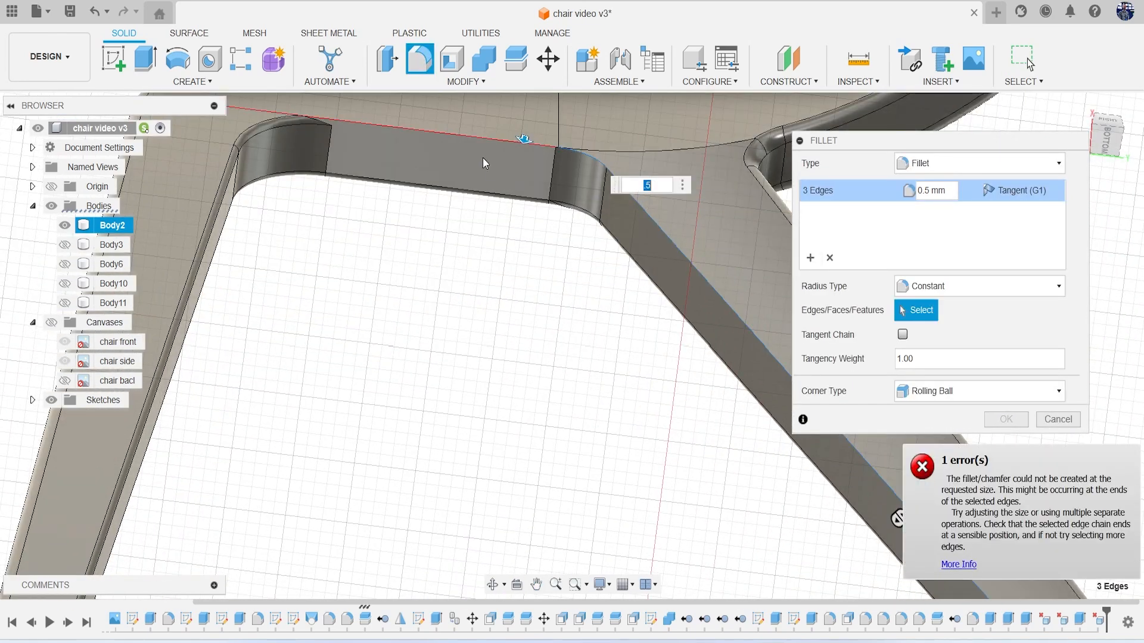
pyautogui.click(477, 137)
# Add the short edge segment between the rear corner curve and the armrest's straight lower edge to the fillet and apply it
pyautogui.scroll(6, 677, 257)
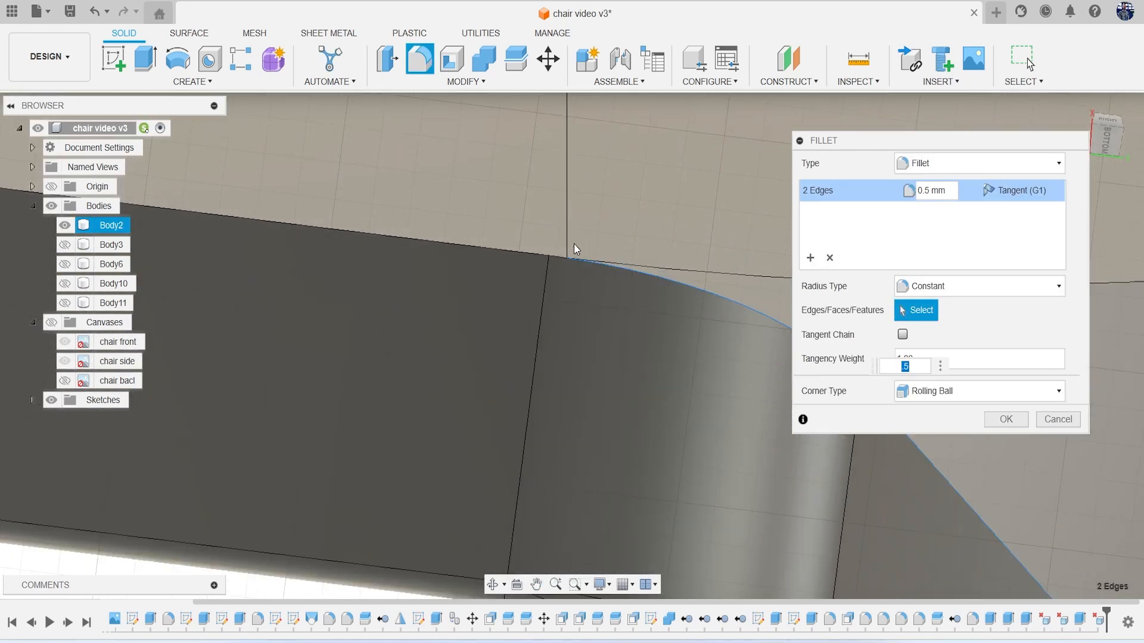
pyautogui.click(556, 257)
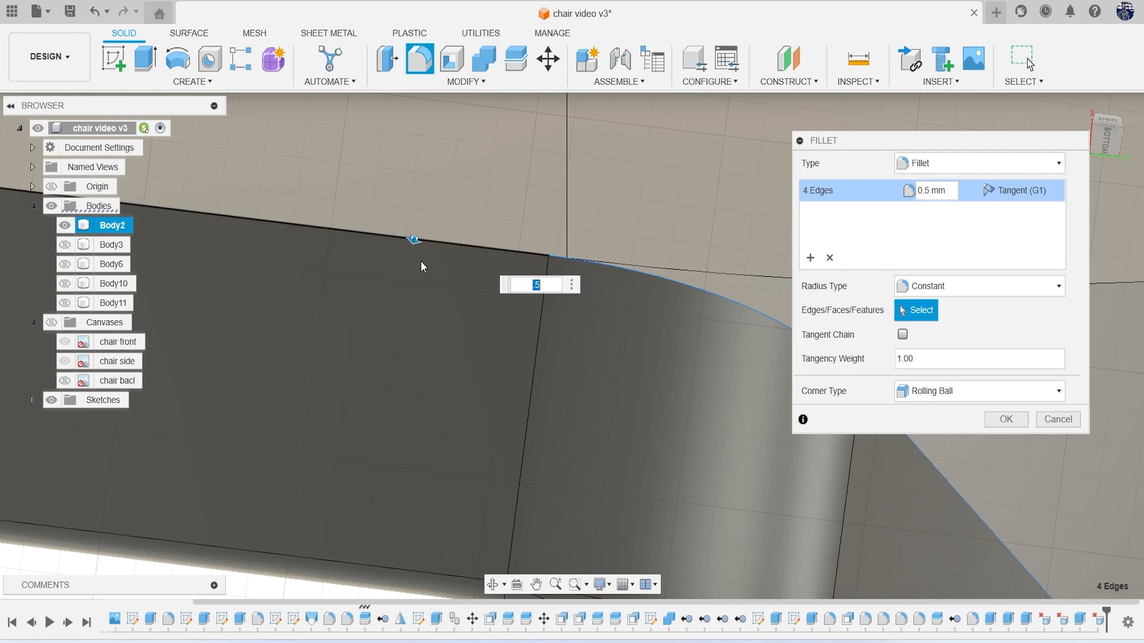
pyautogui.click(420, 241)
pyautogui.click(488, 255)
pyautogui.scroll(-5, 427, 307)
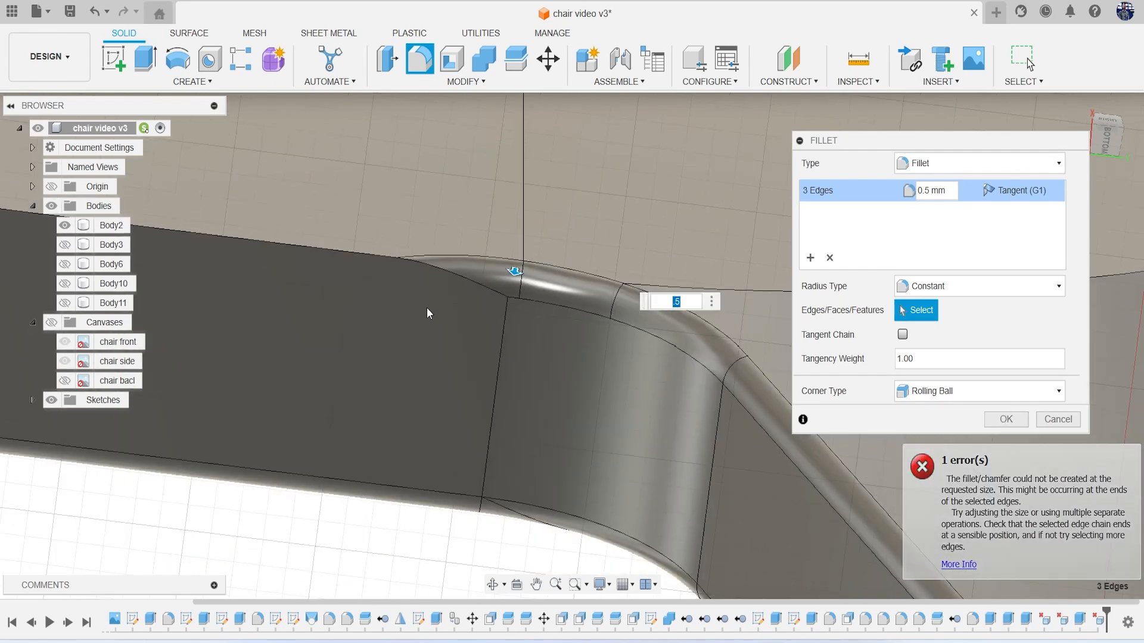
pyautogui.scroll(10, 432, 309)
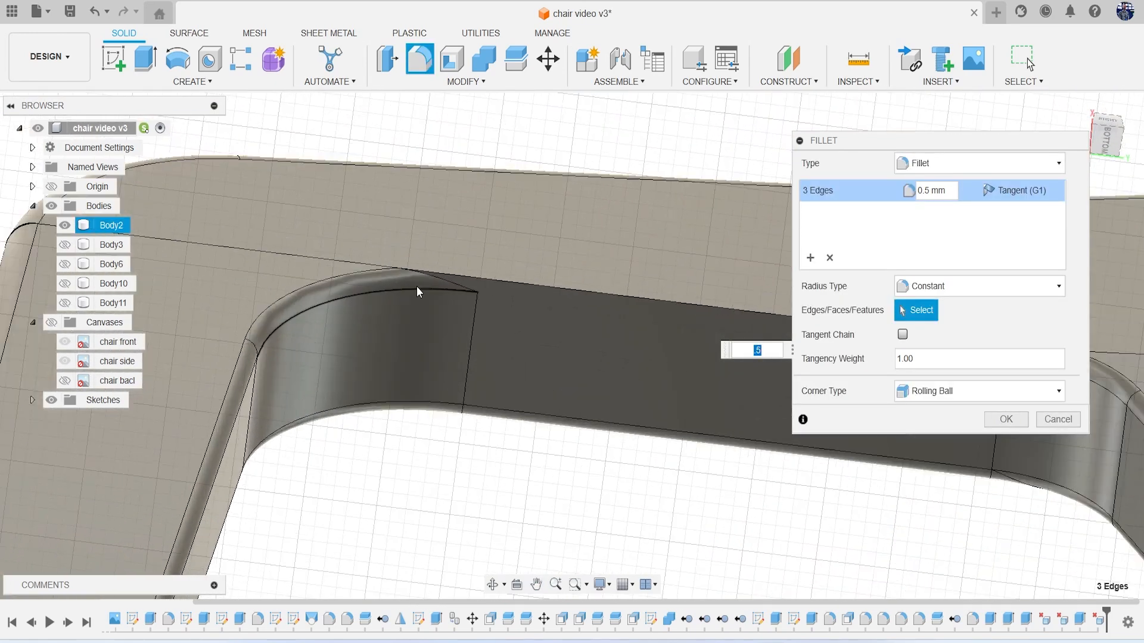
pyautogui.scroll(-5, 563, 337)
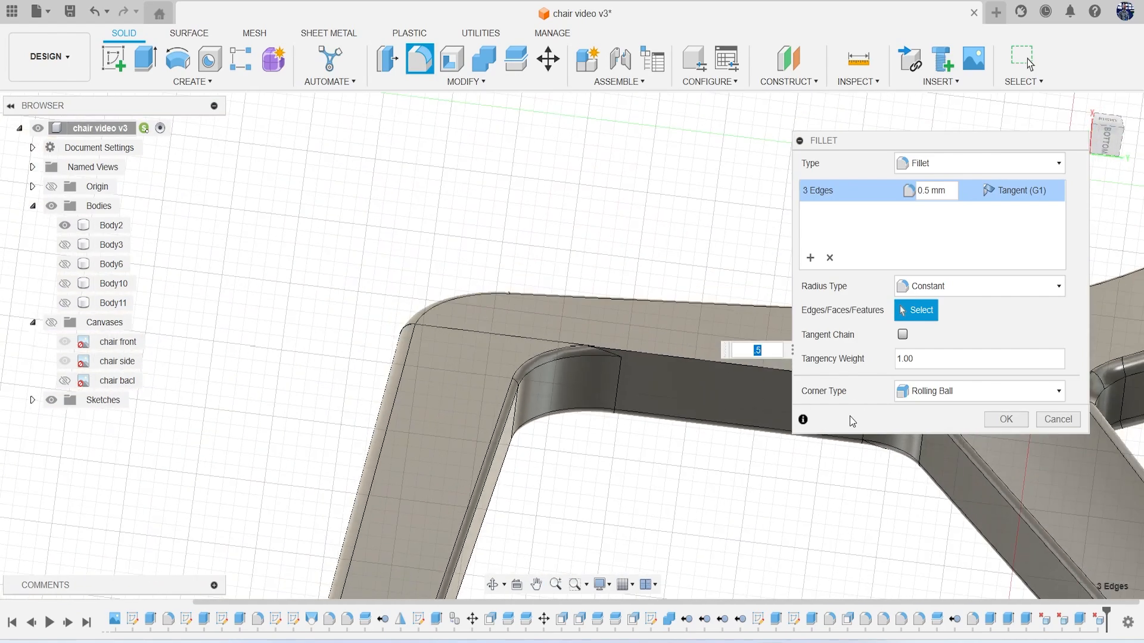
pyautogui.click(991, 421)
# Delete the rounded 1 mm radius face at the lower end of the rear leg
pyautogui.scroll(-5, 820, 465)
pyautogui.moveTo(843, 480); pyautogui.dragTo(756, 422, button='middle')
pyautogui.moveTo(852, 442); pyautogui.dragTo(674, 185, button='middle')
pyautogui.moveTo(1115, 152); pyautogui.dragTo(917, 207)
pyautogui.scroll(2, 467, 280)
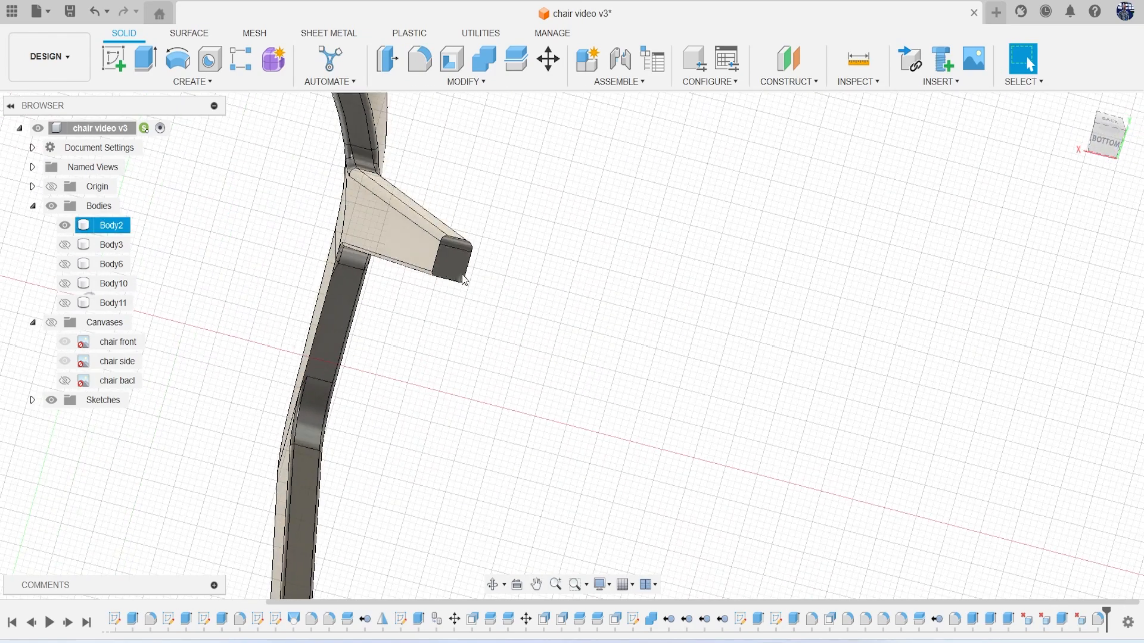
pyautogui.scroll(4, 467, 280)
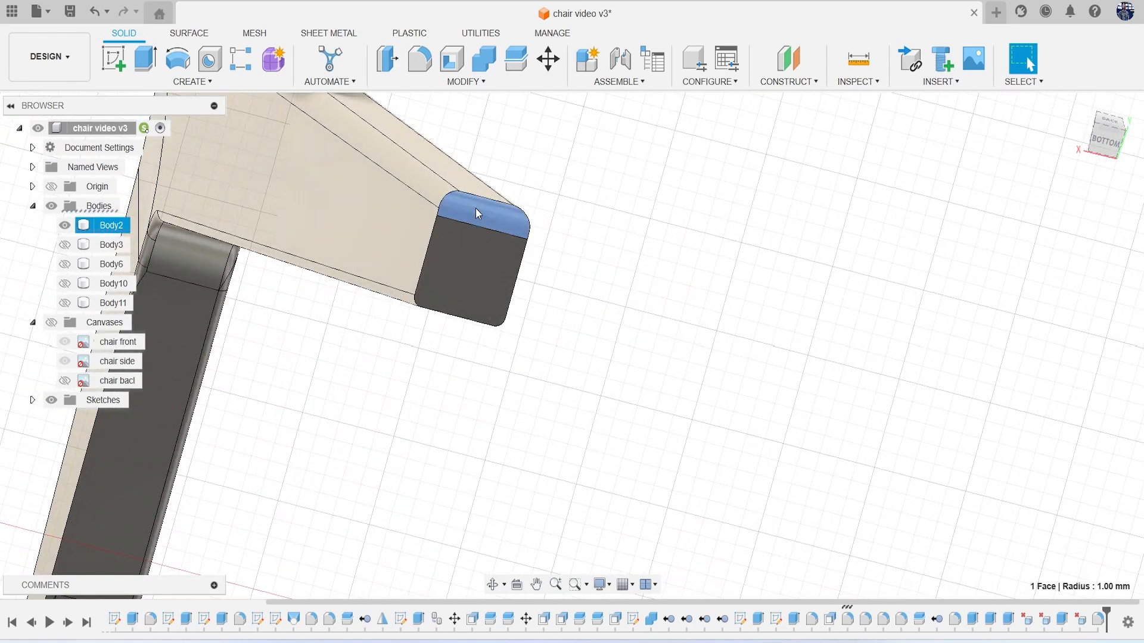
pyautogui.scroll(-6, 476, 209)
pyautogui.moveTo(453, 386); pyautogui.dragTo(540, 77, button='middle')
# Examine the side opening's upper corners and the lower edge of the armrest
pyautogui.scroll(4, 445, 339)
pyautogui.keyDown('shift'); pyautogui.moveTo(1054, 183); pyautogui.dragTo(1046, 435, button='middle'); pyautogui.keyUp('shift')
pyautogui.moveTo(1045, 435); pyautogui.dragTo(961, 177)
pyautogui.moveTo(891, 185); pyautogui.dragTo(551, 524, button='middle')
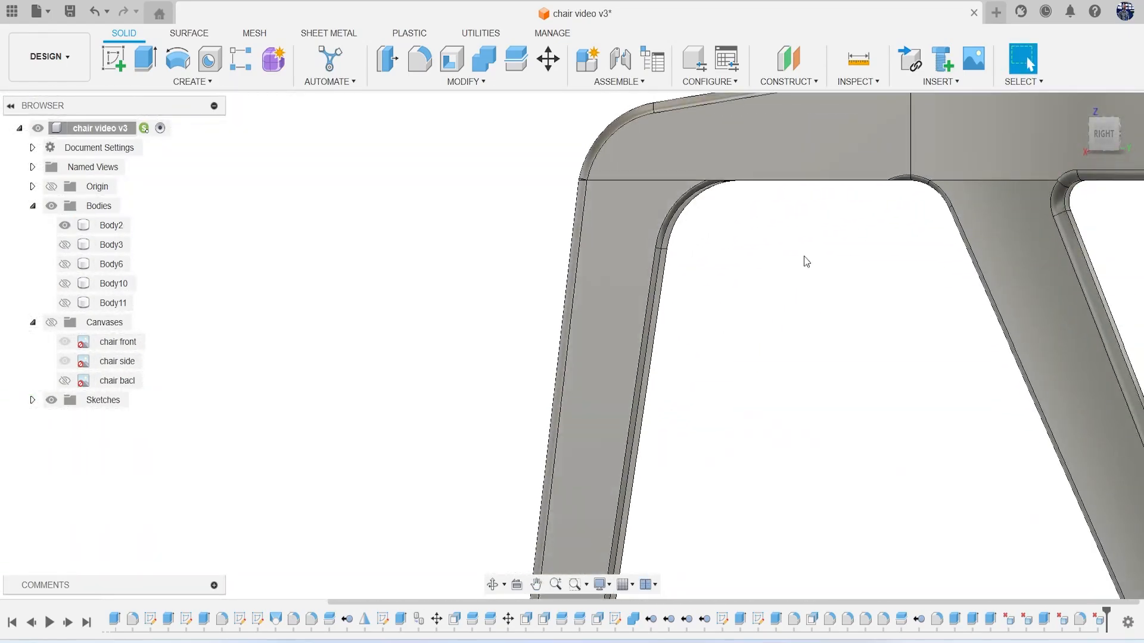
pyautogui.moveTo(983, 158); pyautogui.dragTo(907, 256, button='middle')
pyautogui.keyDown('shift'); pyautogui.moveTo(567, 337); pyautogui.dragTo(646, 327, button='middle'); pyautogui.keyUp('shift')
pyautogui.scroll(4, 646, 327)
pyautogui.scroll(7, 266, 310)
pyautogui.scroll(-5, 554, 363)
pyautogui.moveTo(955, 316); pyautogui.dragTo(635, 291, button='middle')
pyautogui.moveTo(803, 320); pyautogui.dragTo(529, 340, button='middle')
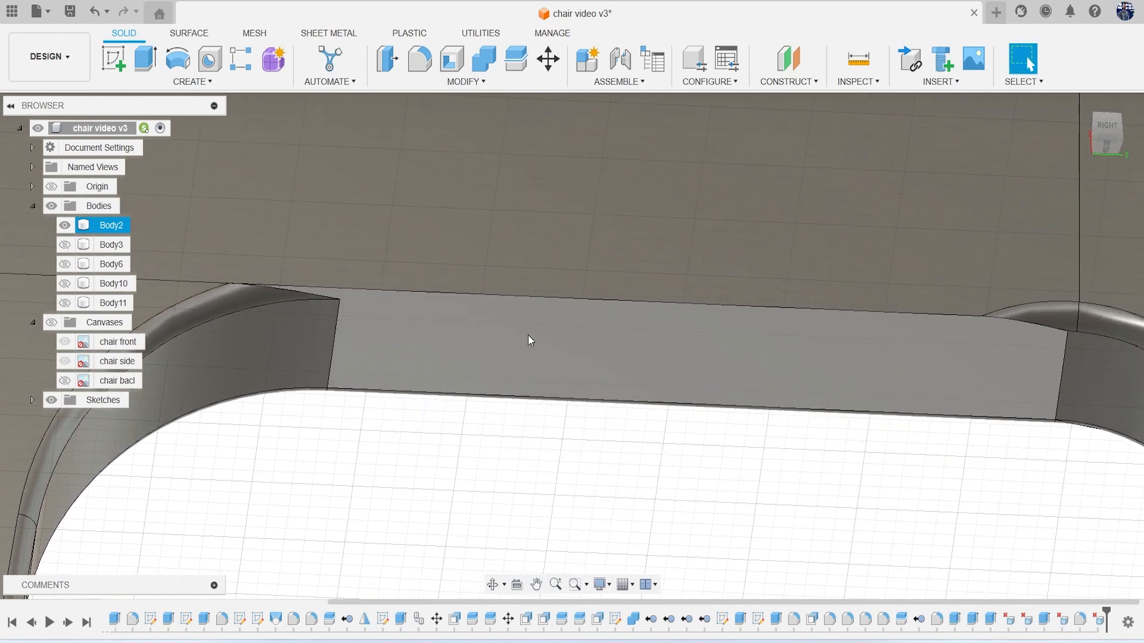
pyautogui.press('f')
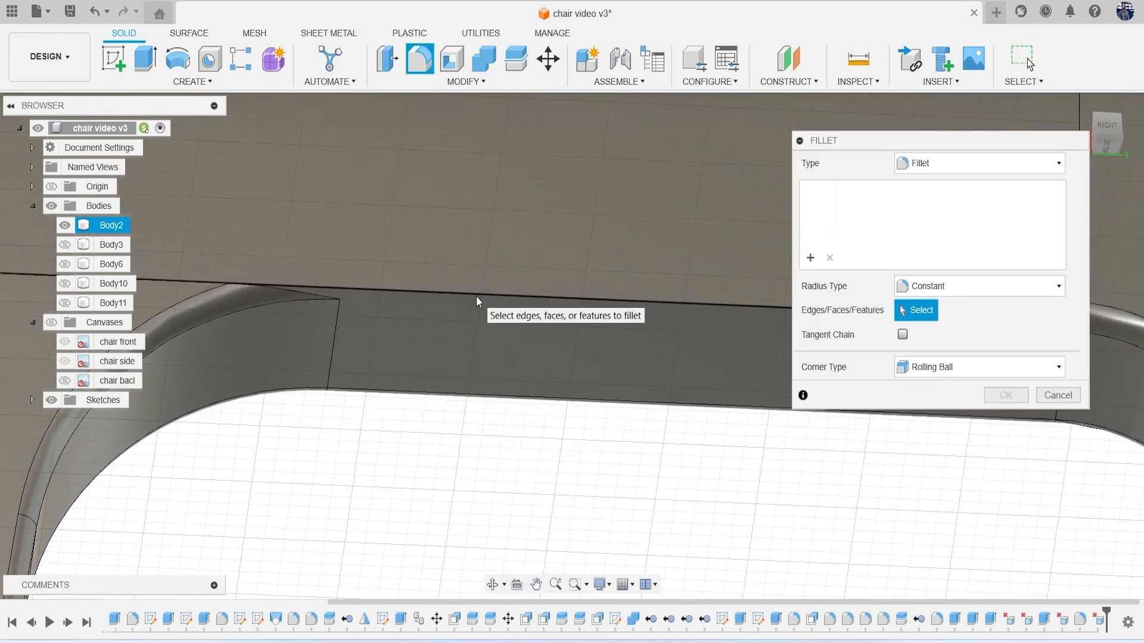
pyautogui.scroll(-5, 513, 363)
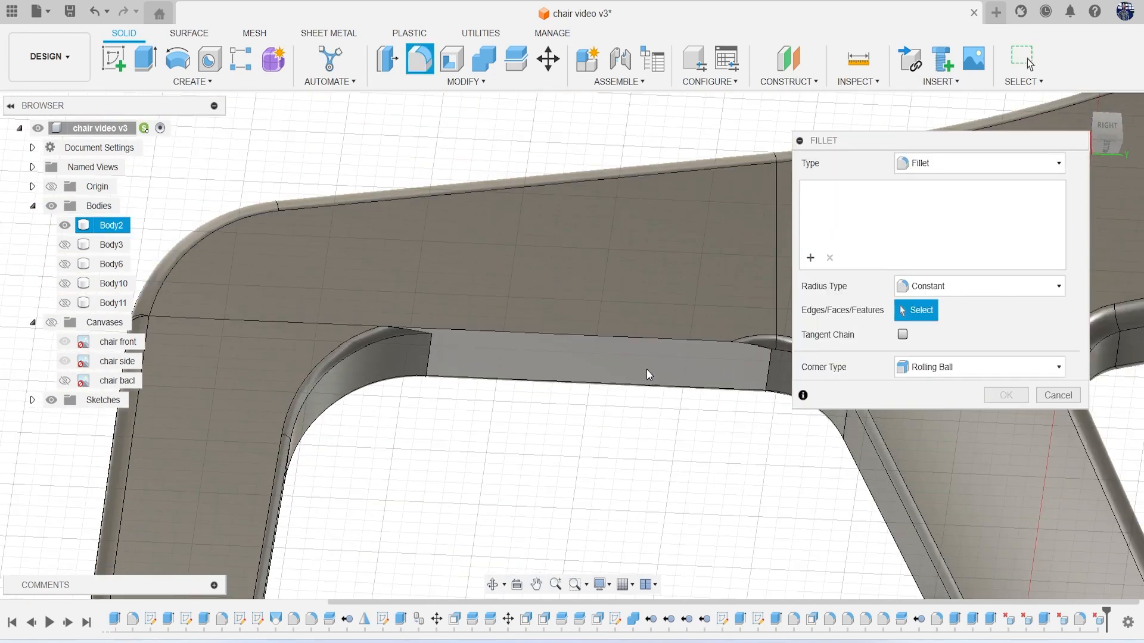
pyautogui.click(1058, 395)
# Try to delete the flat underside face of the armrest between the side opening's two rounded corners
pyautogui.click(680, 368)
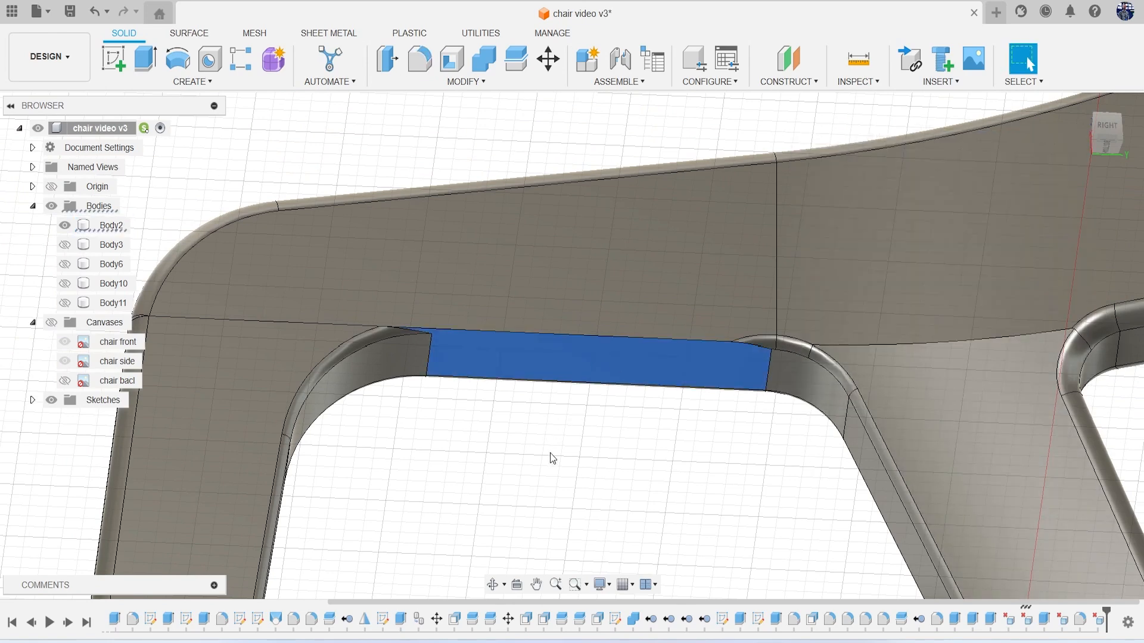
pyautogui.press('Delete')
pyautogui.scroll(-3, 549, 453)
pyautogui.scroll(3, 567, 364)
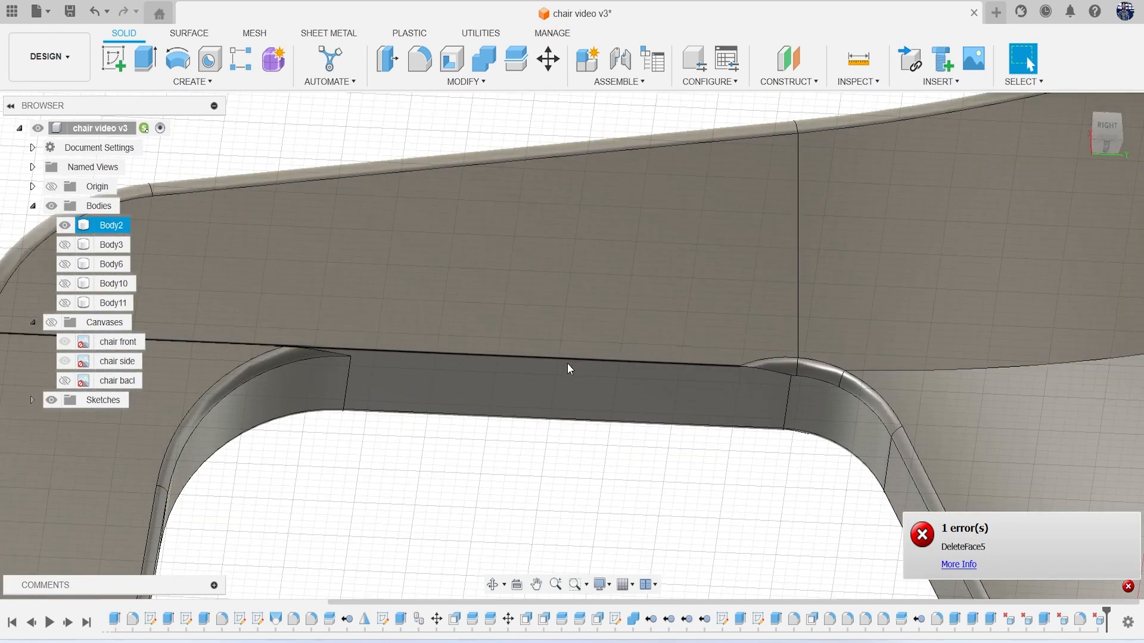
# Try to fillet the armrest's straight lower edge above the side opening with radii of 0.1, 0.2 and 0.5 mm
pyautogui.press('f')
pyautogui.click(503, 356)
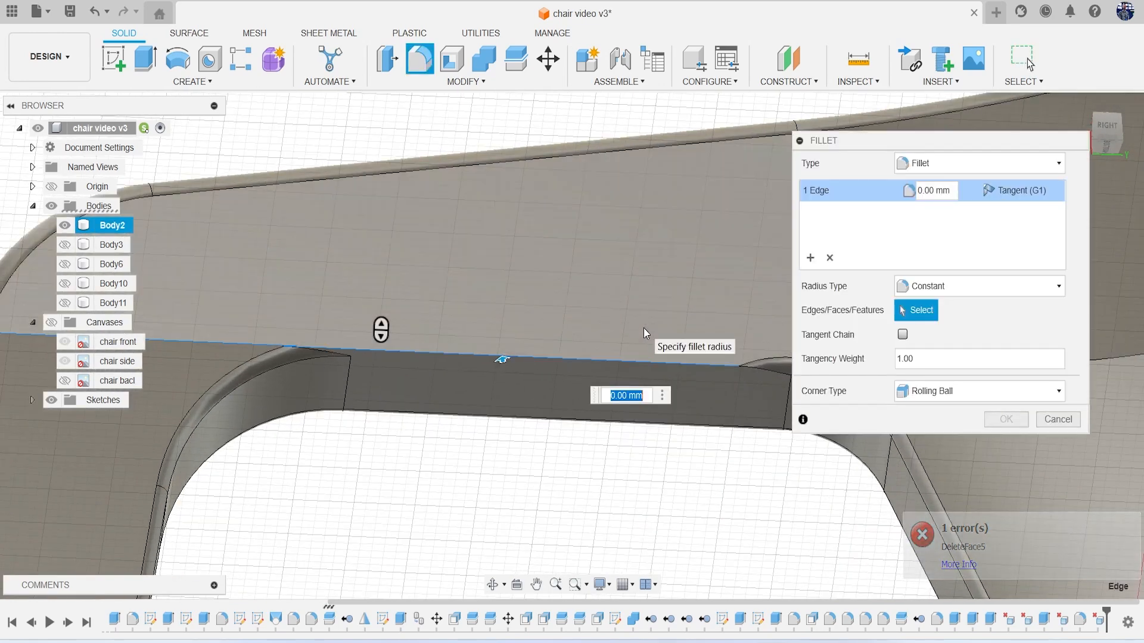
pyautogui.write('.1')
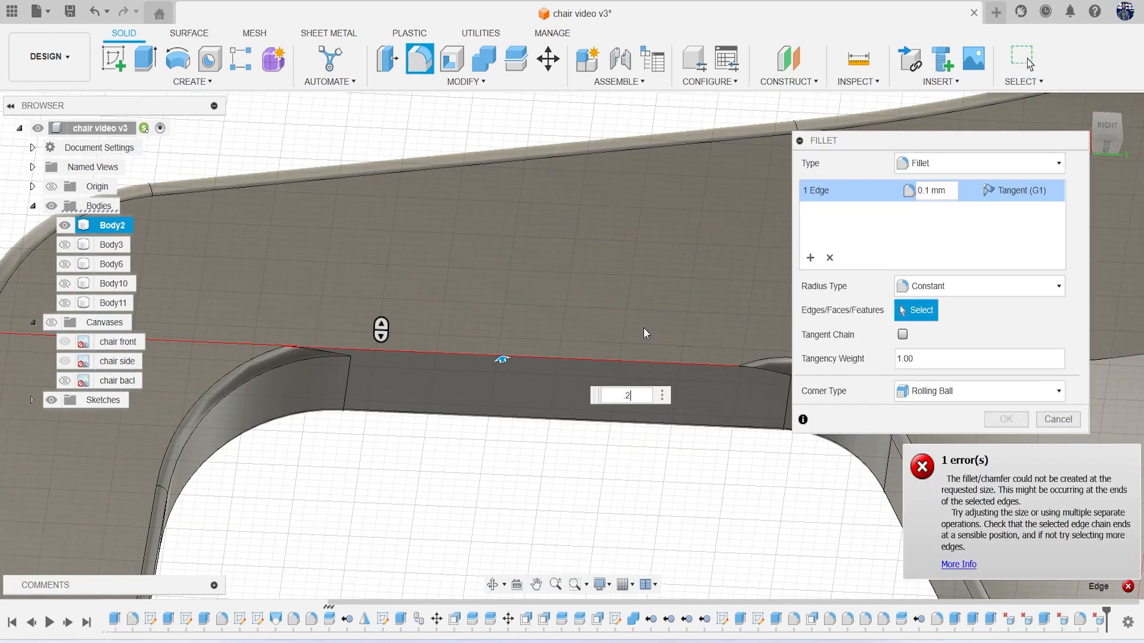
pyautogui.press('BackSpace')
pyautogui.write('5')
pyautogui.click(1050, 420)
pyautogui.scroll(2, 790, 382)
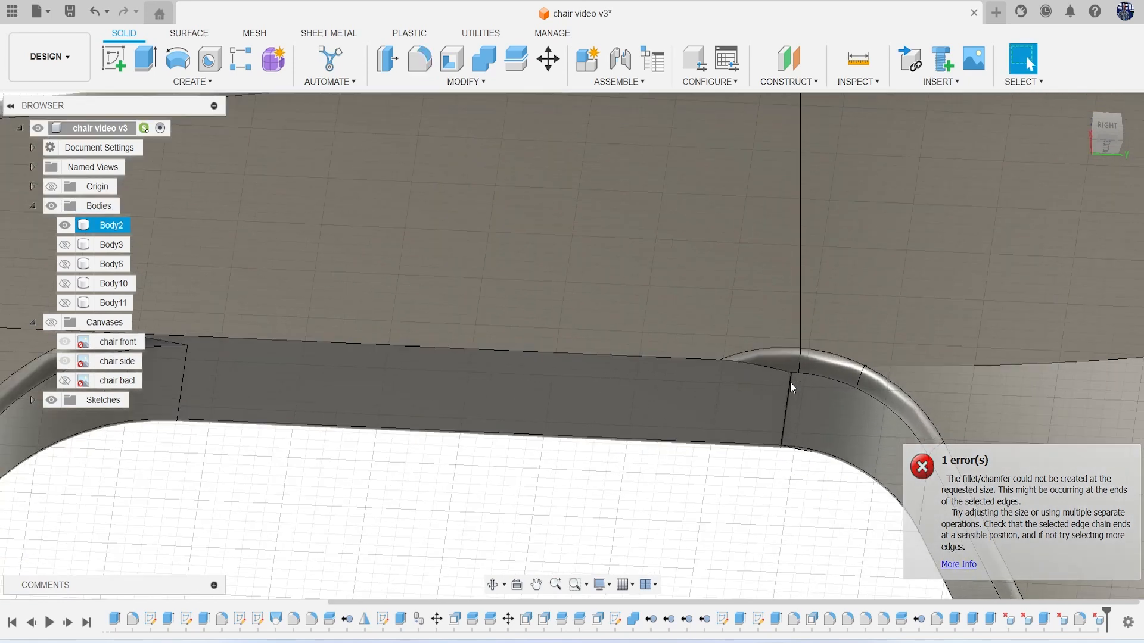
pyautogui.scroll(3, 790, 381)
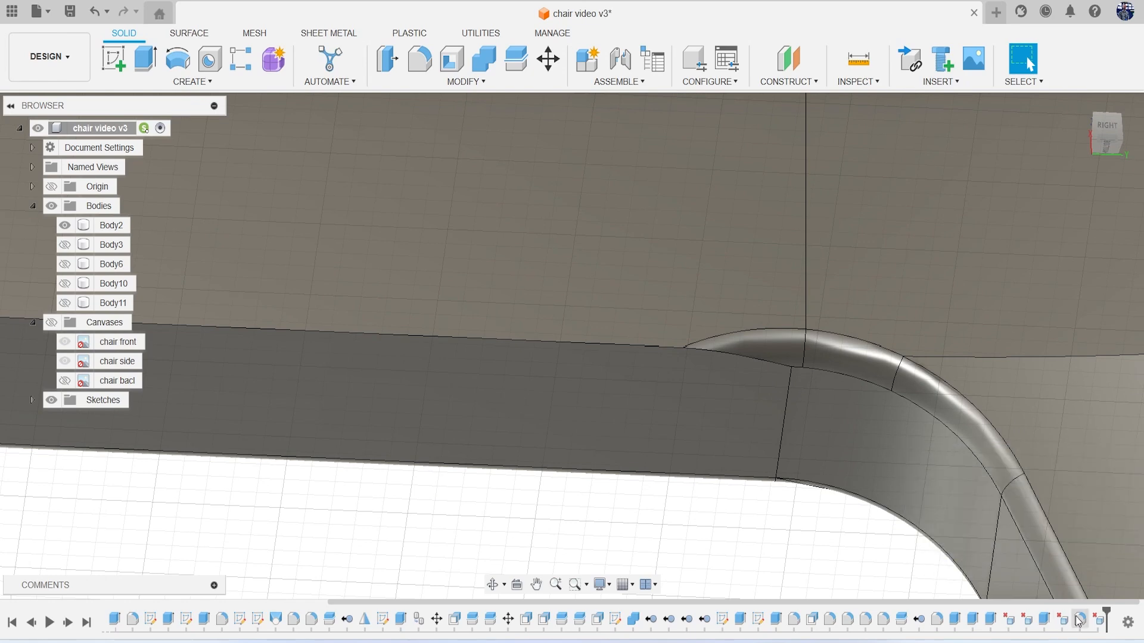
# Examine the edges used by the existing 0.5 mm fillet at the side opening's front upper corner
pyautogui.click(1079, 620)
pyautogui.click(937, 621)
pyautogui.scroll(-3, 413, 480)
pyautogui.moveTo(413, 481); pyautogui.dragTo(626, 439, button='middle')
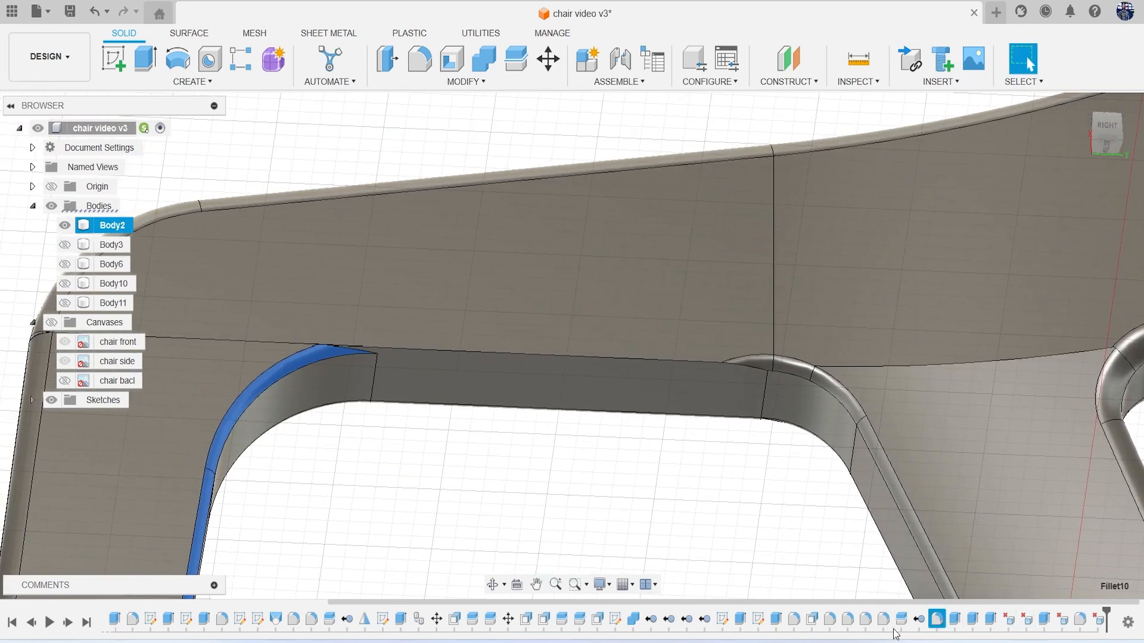
pyautogui.rightClick(944, 624)
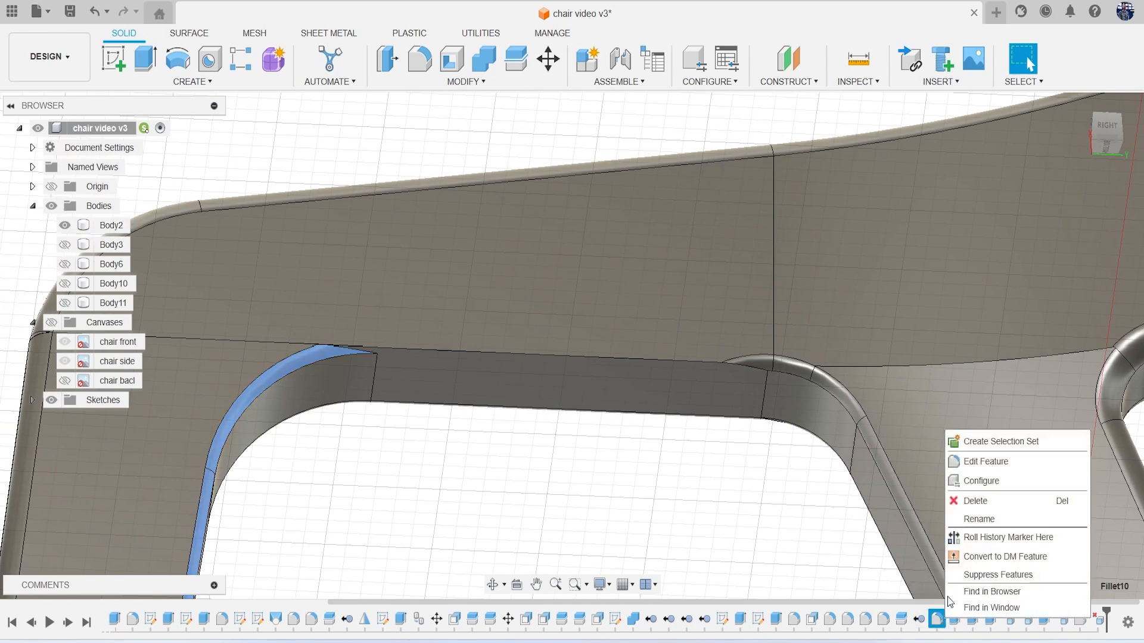
pyautogui.click(1003, 463)
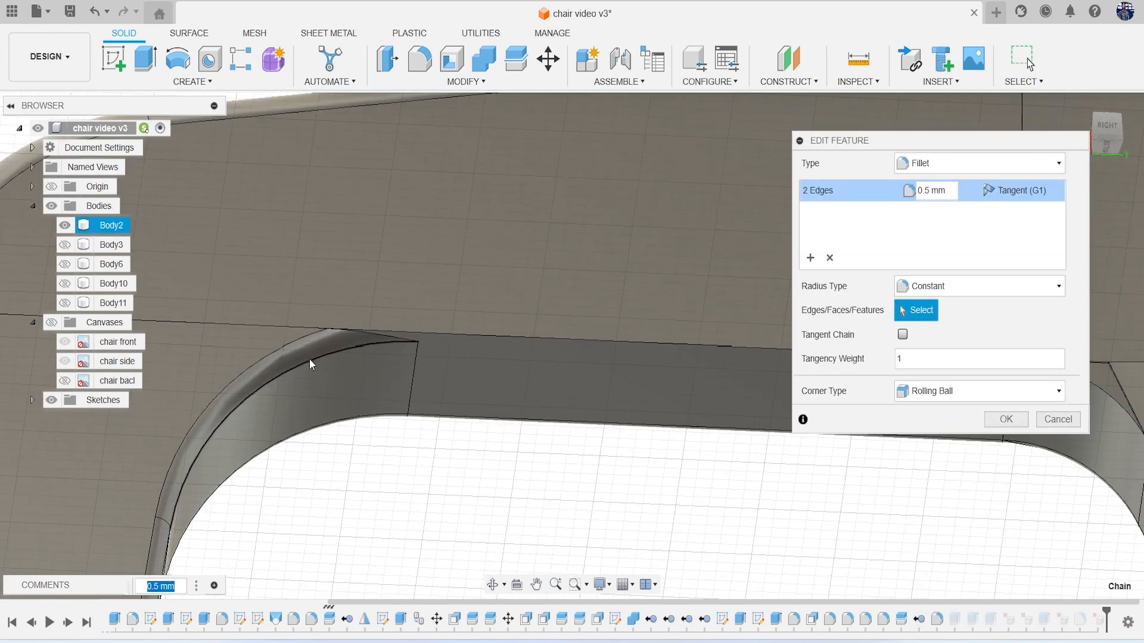
pyautogui.scroll(5, 380, 324)
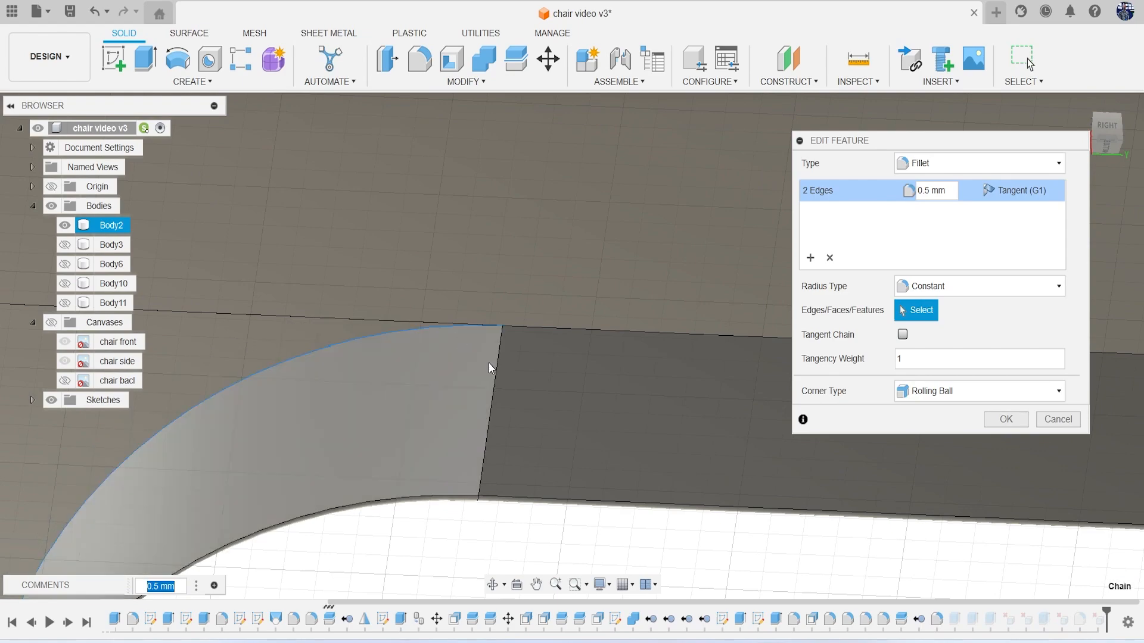
pyautogui.scroll(2, 513, 330)
pyautogui.scroll(-6, 506, 409)
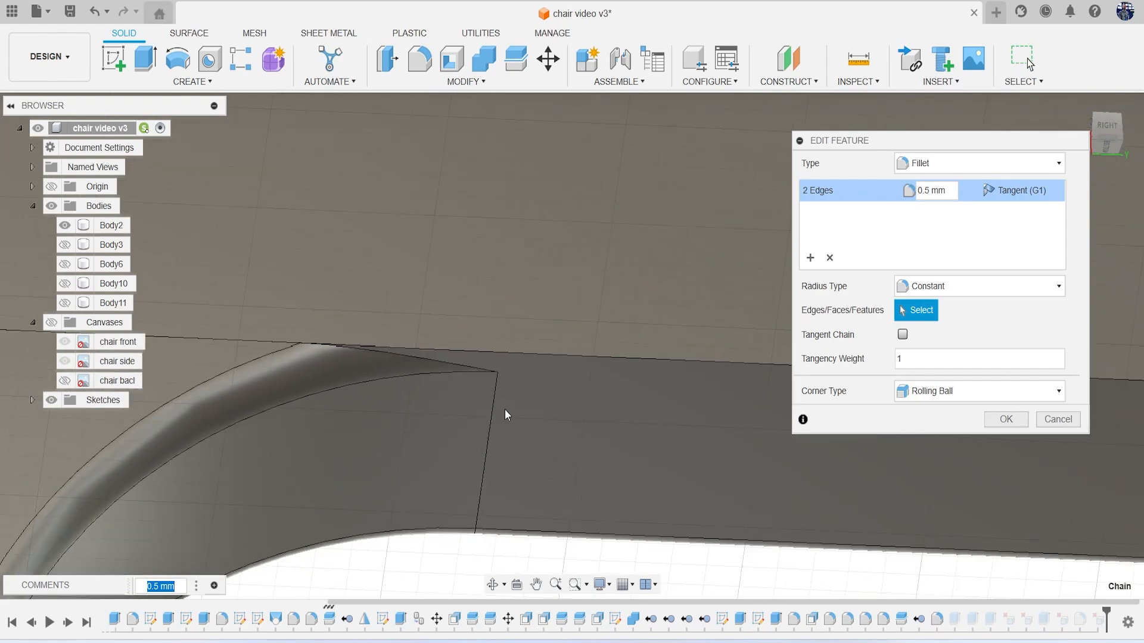
pyautogui.scroll(-2, 505, 410)
pyautogui.moveTo(507, 358); pyautogui.dragTo(413, 296, button='middle')
pyautogui.scroll(4, 474, 351)
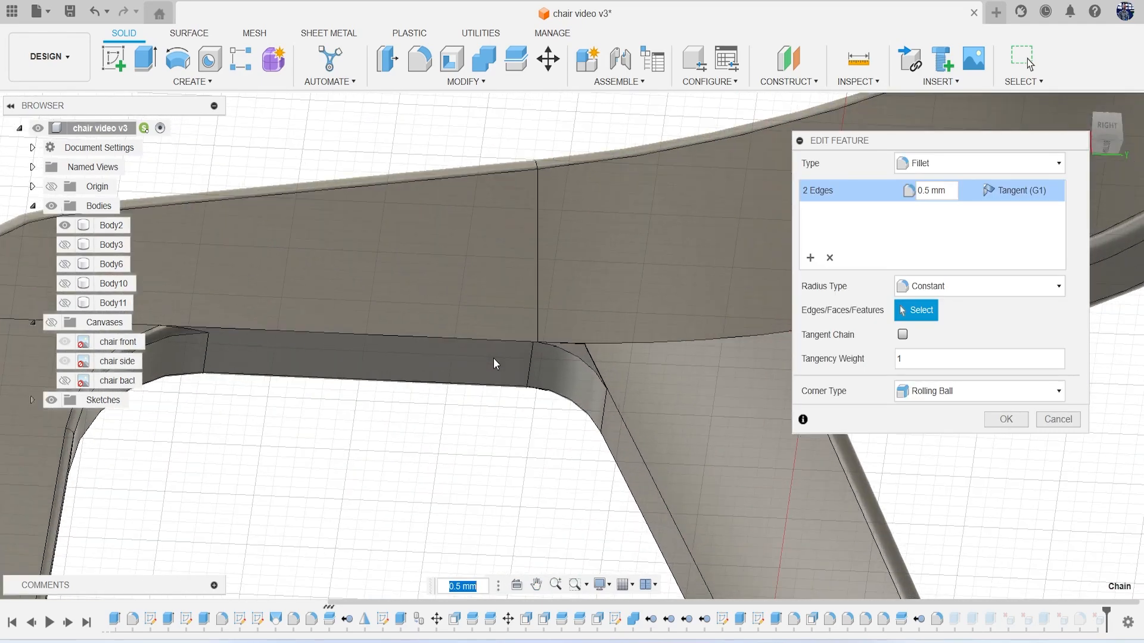
pyautogui.scroll(5, 615, 351)
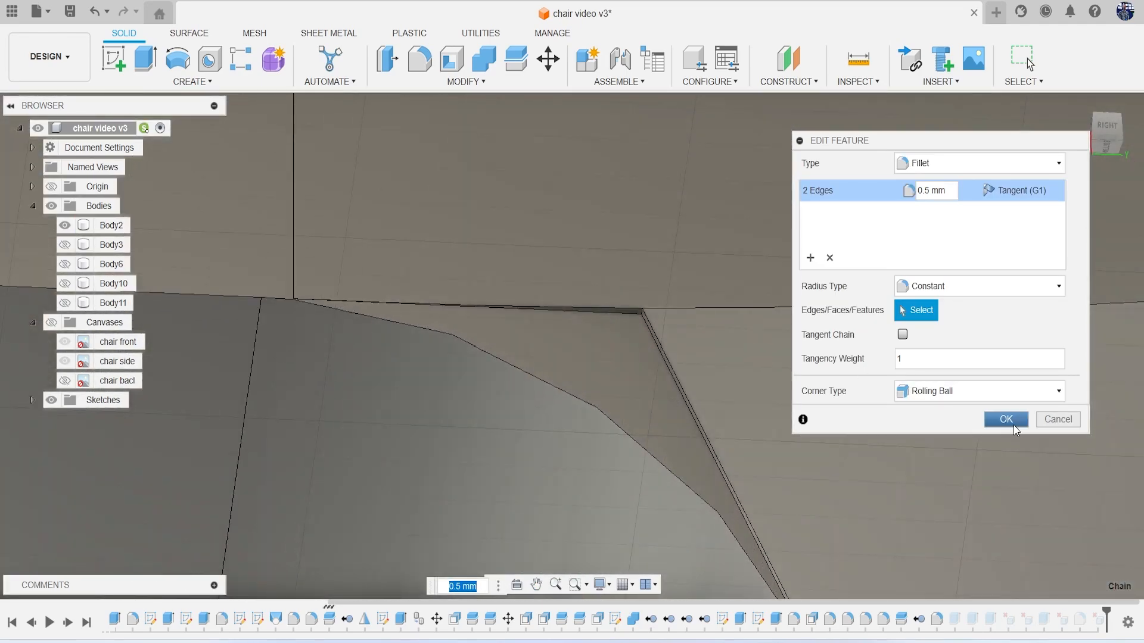
pyautogui.click(1058, 420)
pyautogui.scroll(-6, 562, 419)
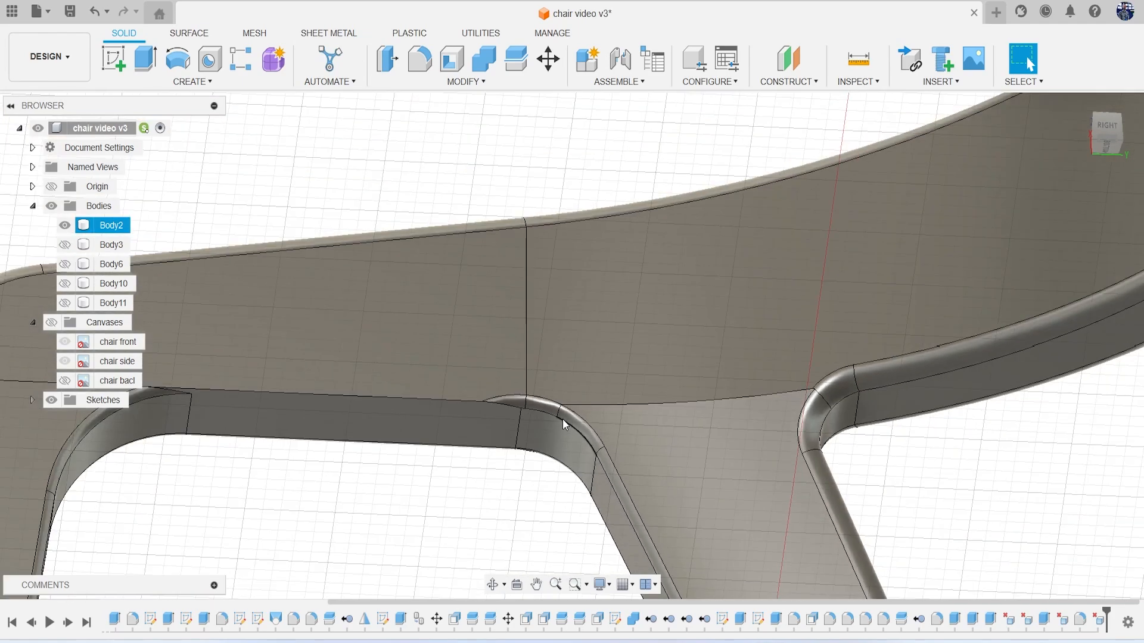
# Delete the existing fillets along the side opening's rounded upper corners and the adjoining leg edges
pyautogui.moveTo(562, 419); pyautogui.dragTo(704, 388, button='middle')
pyautogui.scroll(-3, 652, 404)
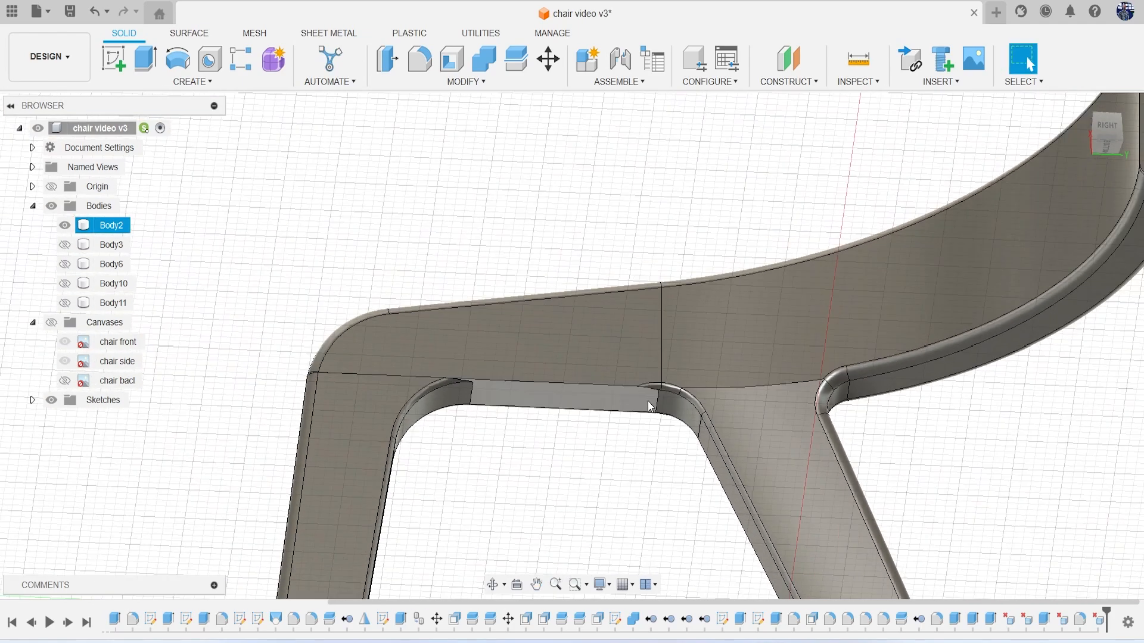
pyautogui.moveTo(1110, 148)
pyautogui.mouseDown()
pyautogui.moveTo(1115, 183)
pyautogui.moveTo(1141, 186)
pyautogui.moveTo(1143, 167)
pyautogui.mouseUp()
pyautogui.keyDown('shift'); pyautogui.moveTo(799, 524); pyautogui.dragTo(574, 309, button='middle'); pyautogui.keyUp('shift')
pyautogui.click(573, 309)
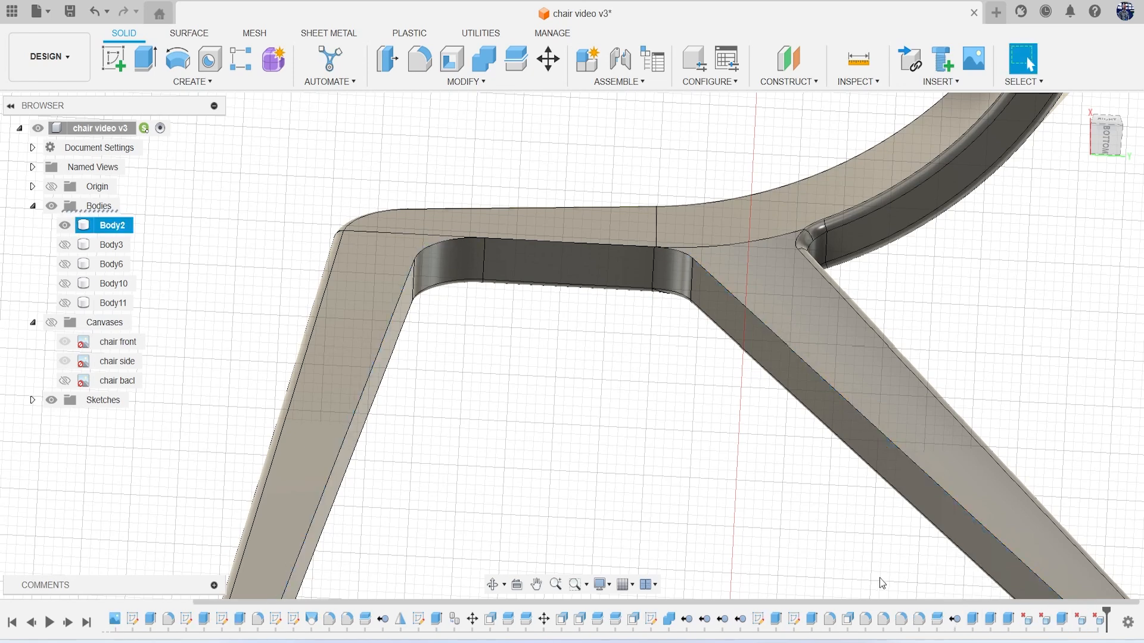
# Set up a 0.5 mm fillet on the side opening's front upper corner curve and the front leg's inner edge
pyautogui.press('f')
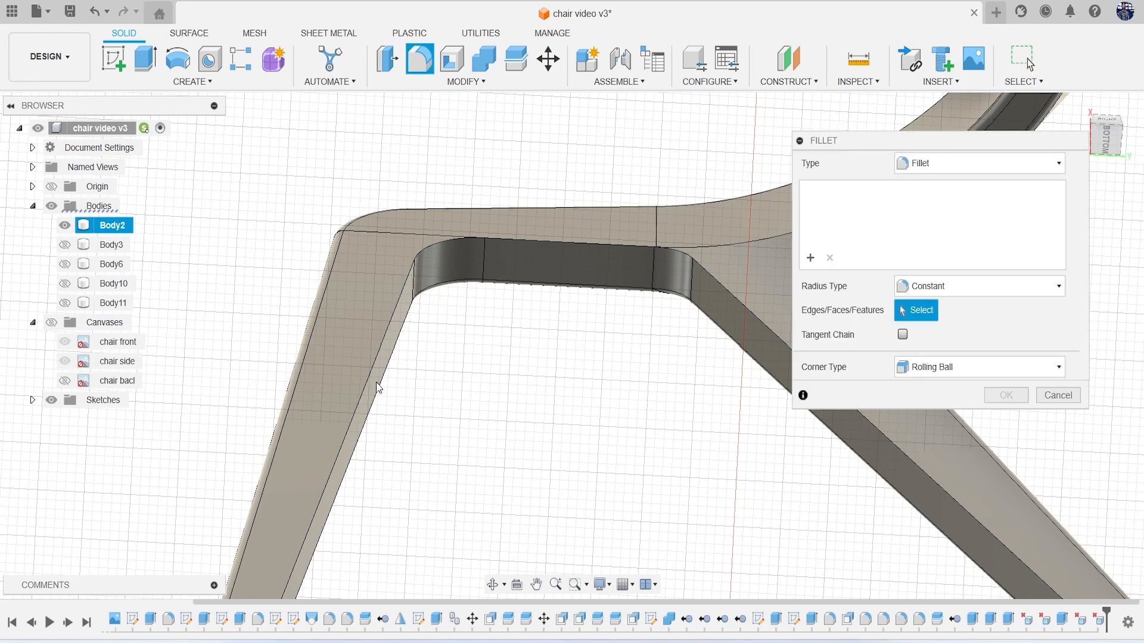
pyautogui.click(368, 390)
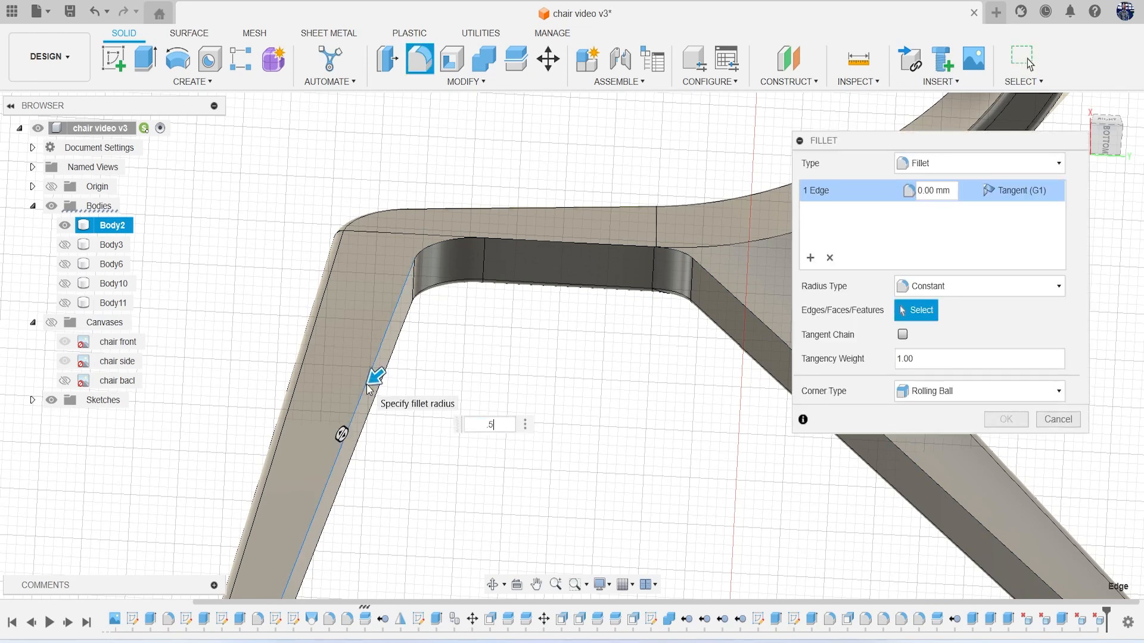
pyautogui.write('.5')
pyautogui.press('Return')
pyautogui.scroll(3, 442, 266)
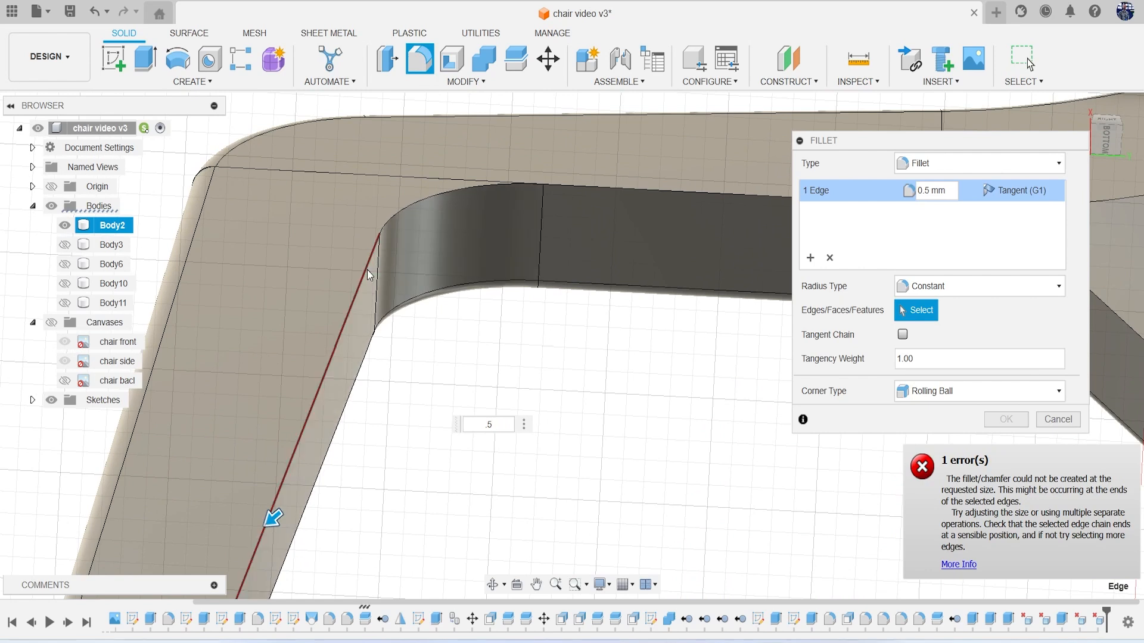
pyautogui.click(367, 270)
pyautogui.click(434, 199)
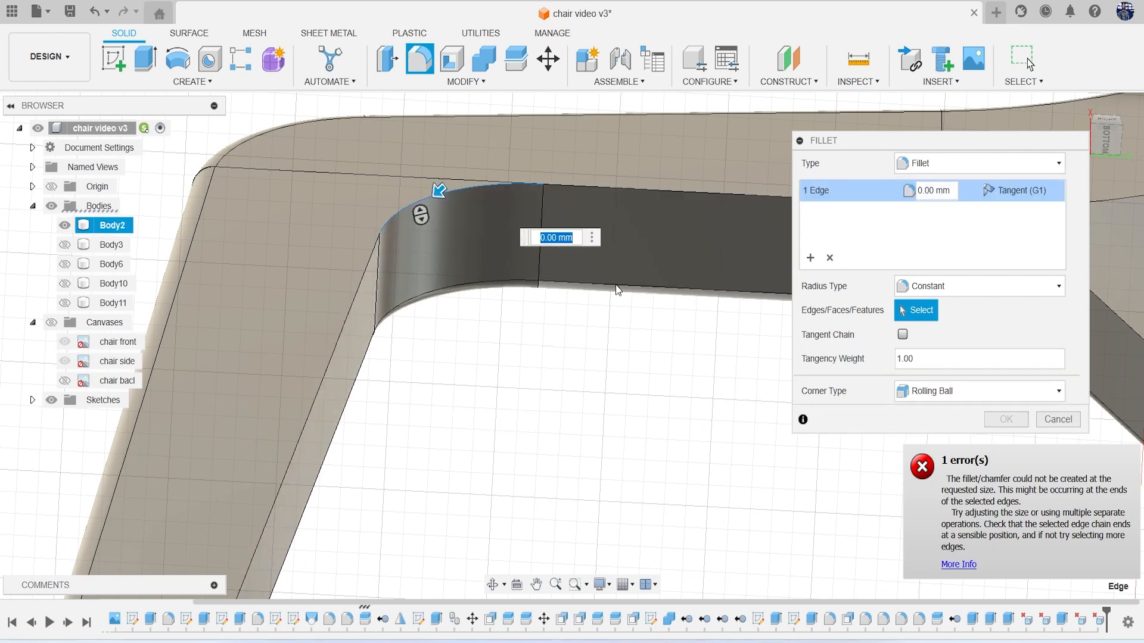
pyautogui.write('.5')
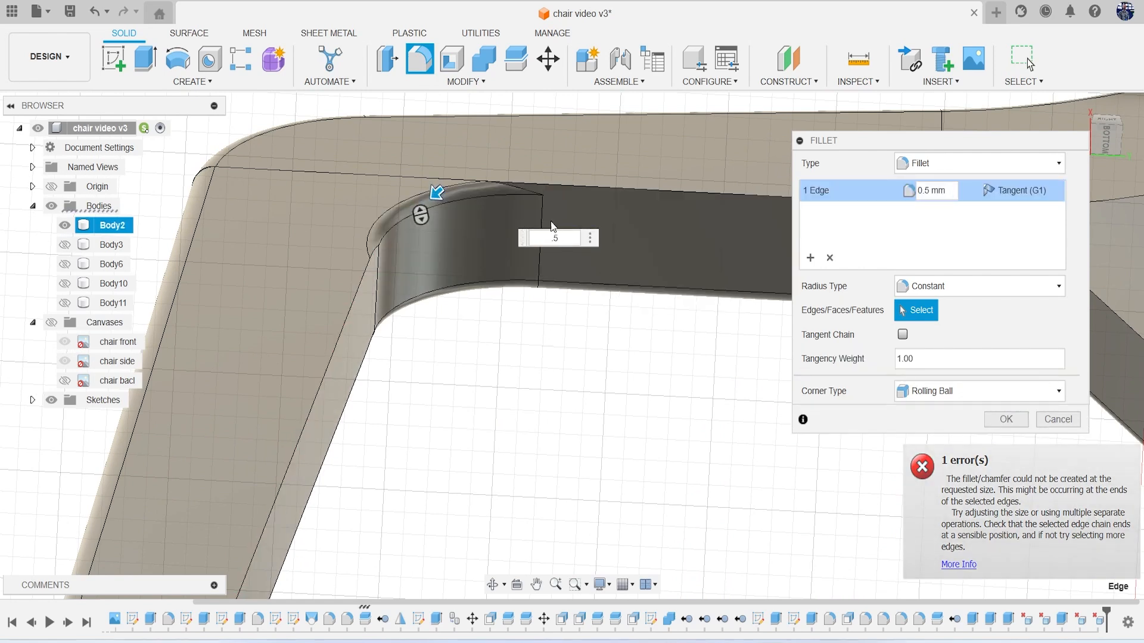
pyautogui.click(365, 271)
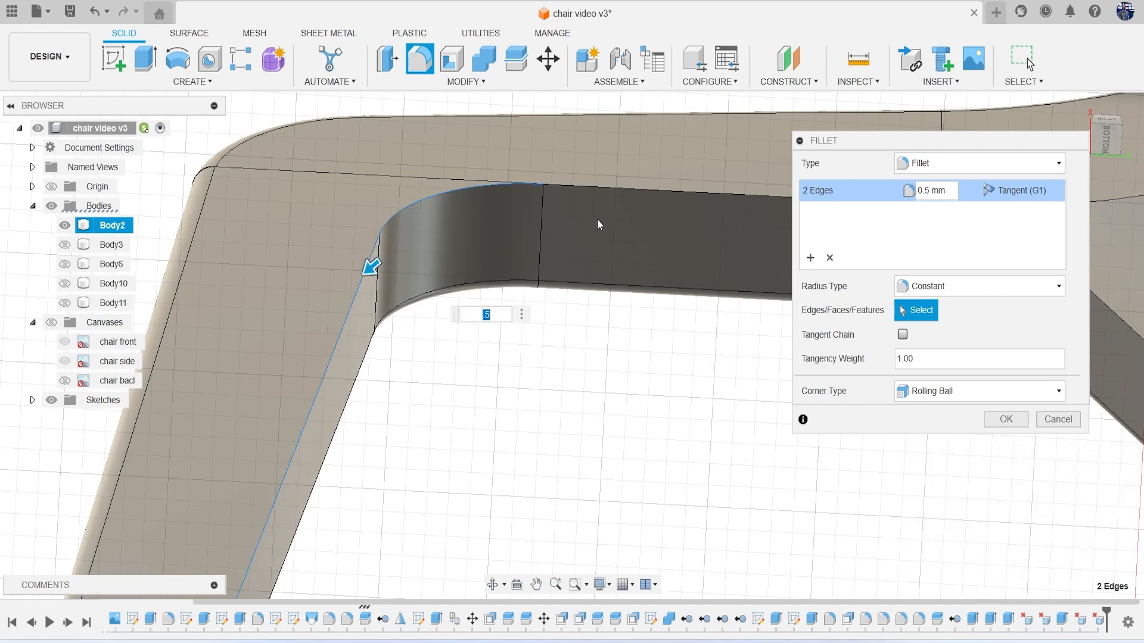
# Add the edges of the side opening's rear upper corner to the 0.5 mm fillet
pyautogui.click(603, 189)
pyautogui.scroll(-3, 622, 272)
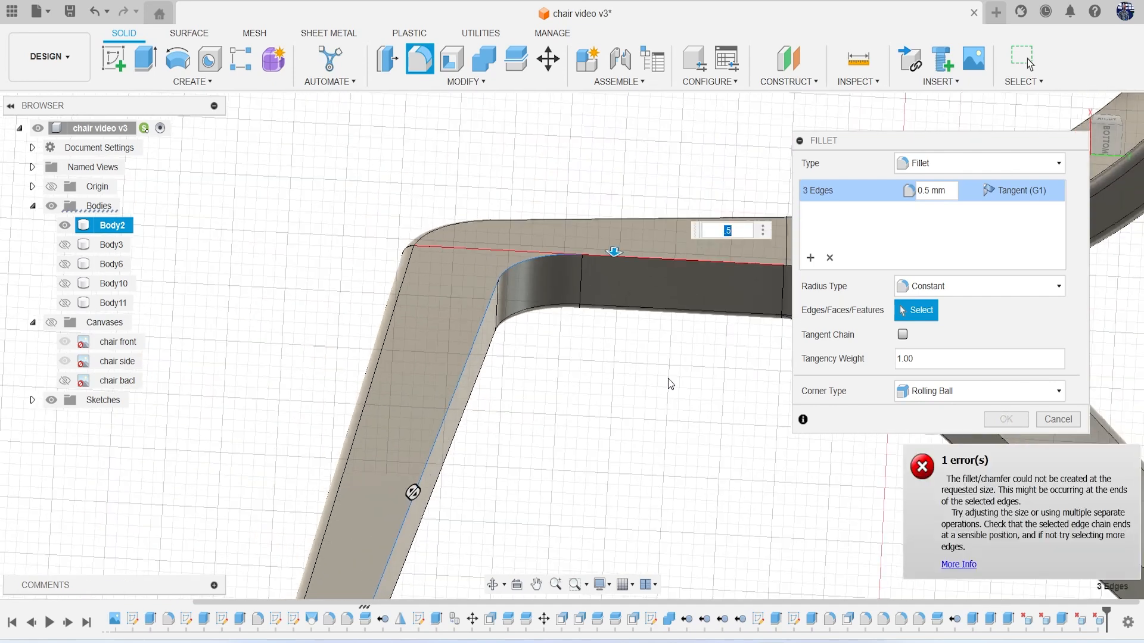
pyautogui.moveTo(667, 379); pyautogui.dragTo(551, 375, button='middle')
pyautogui.scroll(5, 691, 280)
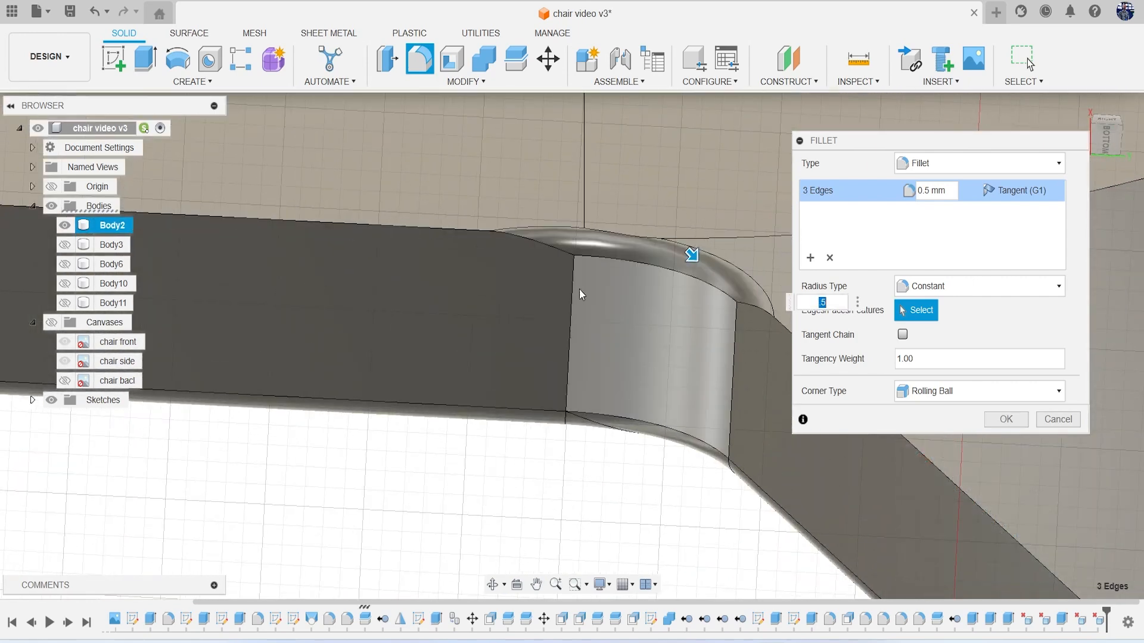
pyautogui.scroll(2, 549, 255)
pyautogui.click(602, 230)
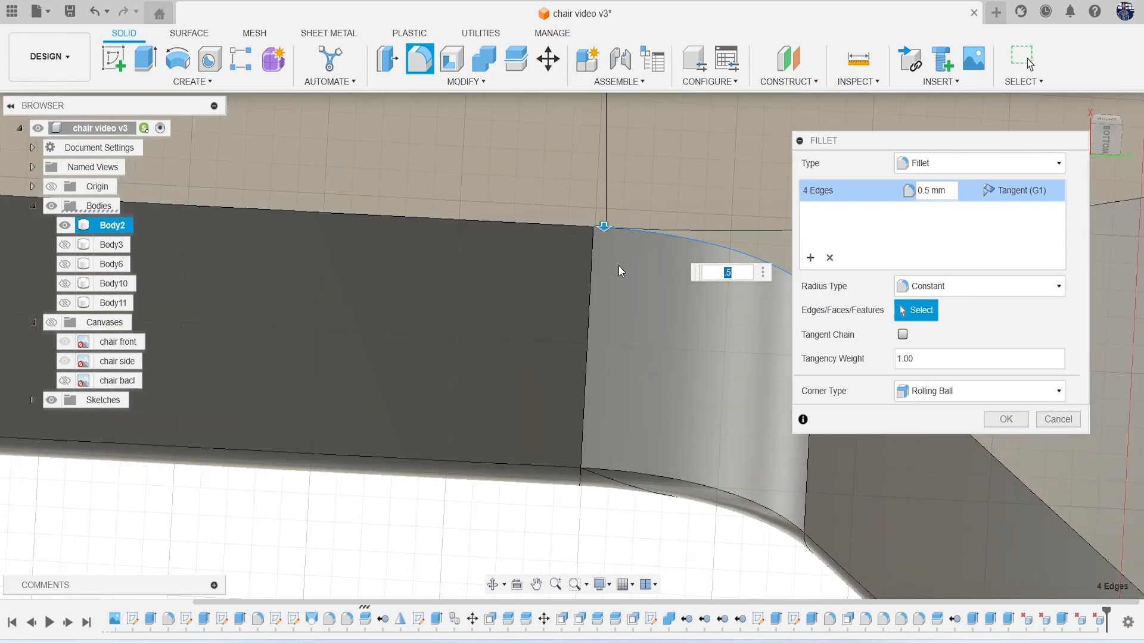
pyautogui.click(552, 225)
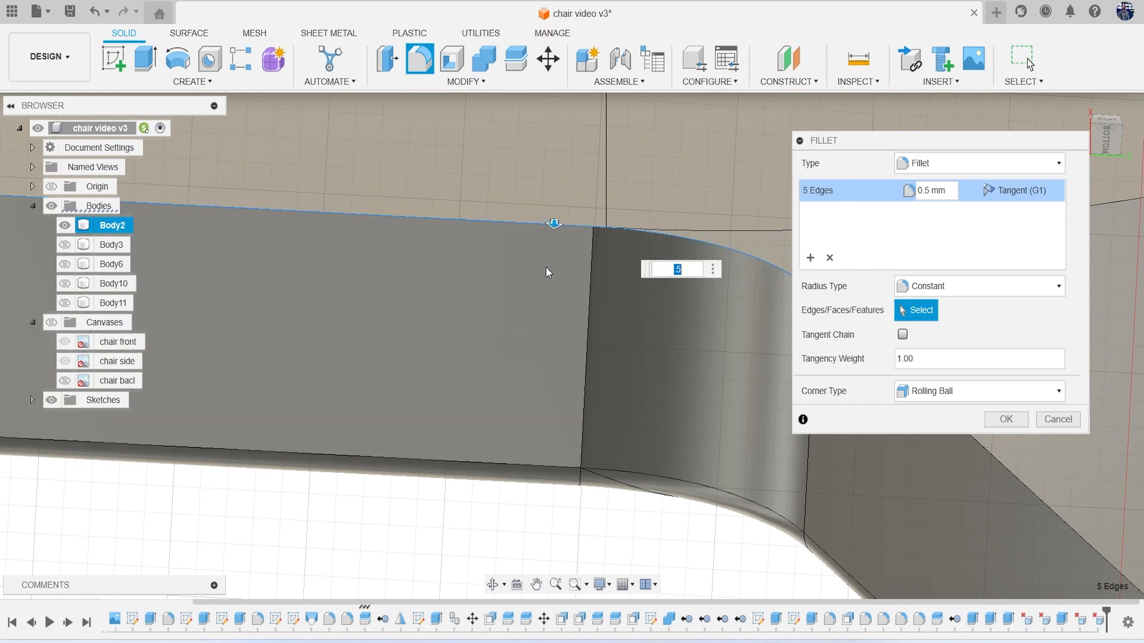
pyautogui.click(574, 229)
pyautogui.scroll(-2, 564, 384)
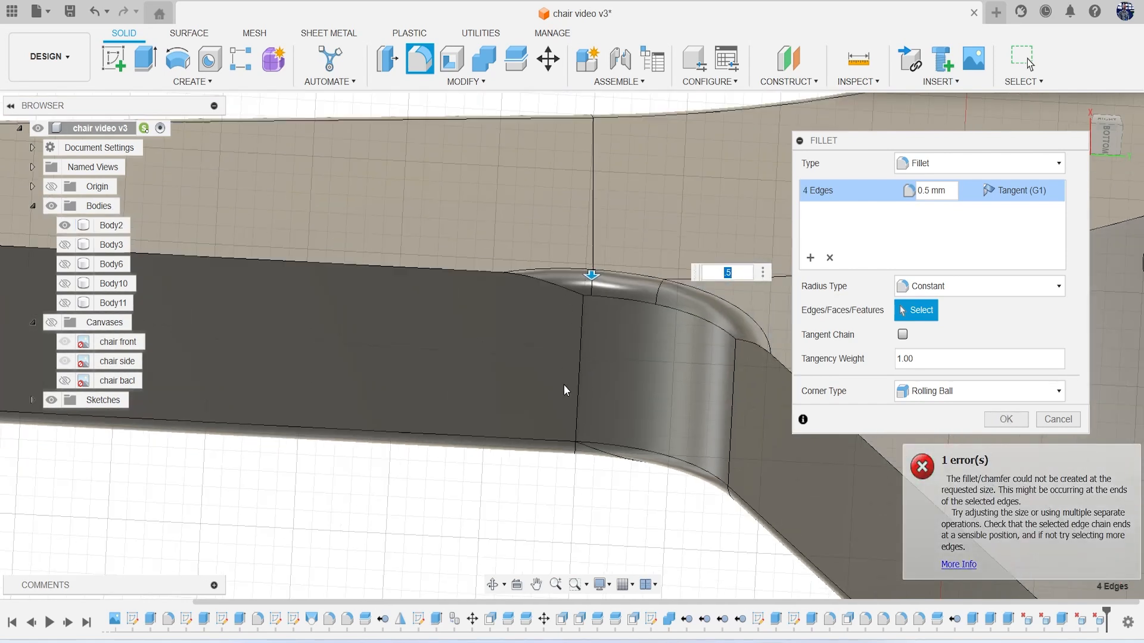
# Add the rear leg's inner edge along the side opening to the selection and apply the 0.5 mm fillet
pyautogui.click(759, 364)
pyautogui.scroll(-5, 619, 385)
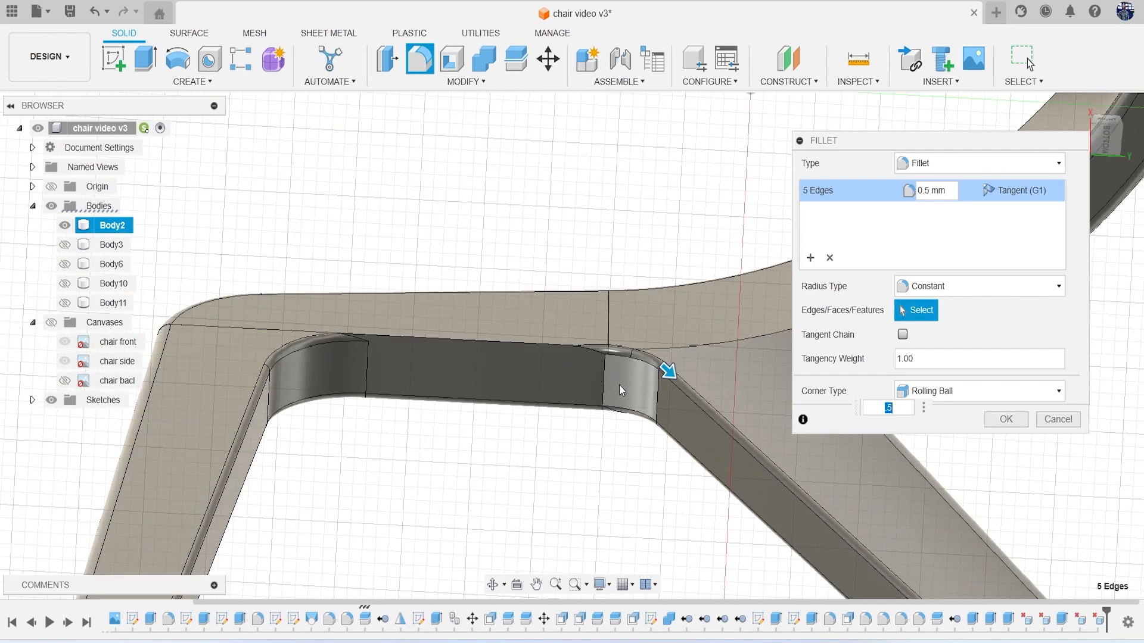
pyautogui.moveTo(666, 293); pyautogui.dragTo(561, 119, button='middle')
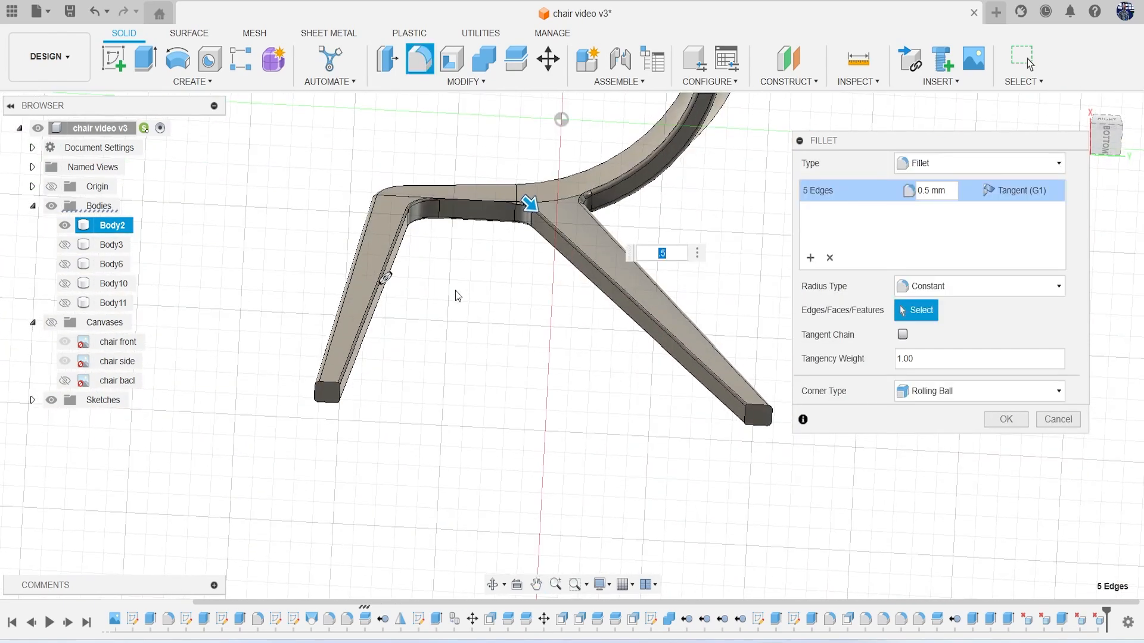
pyautogui.moveTo(456, 291); pyautogui.dragTo(546, 395, button='middle')
pyautogui.scroll(5, 527, 291)
pyautogui.moveTo(598, 356); pyautogui.dragTo(472, 384, button='middle')
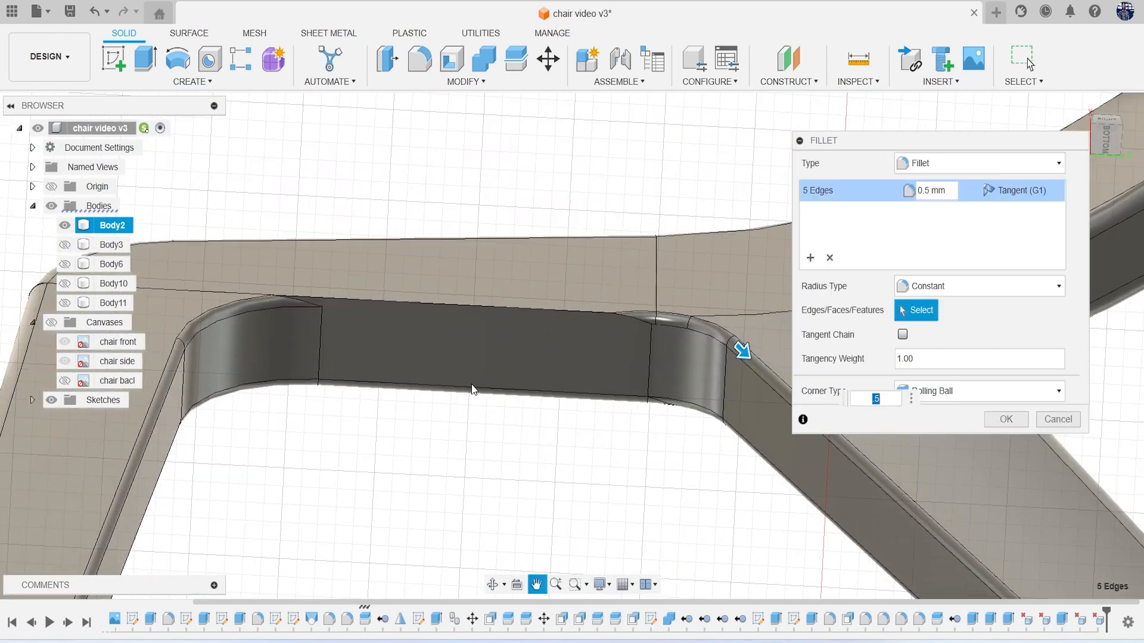
pyautogui.scroll(1, 480, 369)
pyautogui.click(1006, 420)
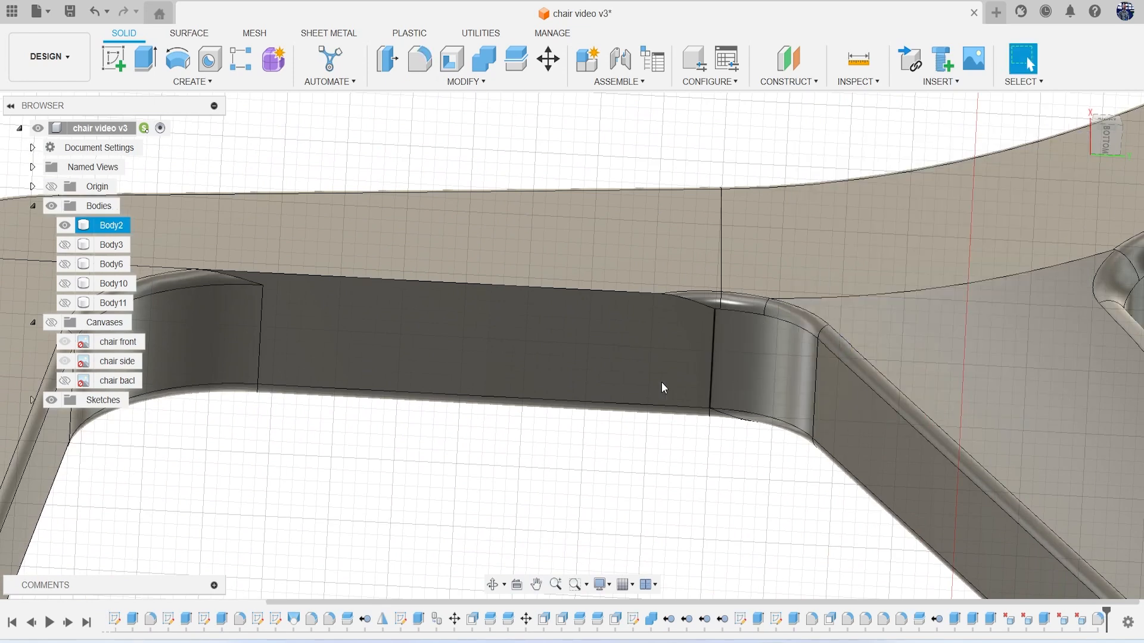
# Fillet the armrest's flat underside face between the side opening's two rounded corners by 0.5 mm
pyautogui.moveTo(1093, 130); pyautogui.dragTo(1093, 109)
pyautogui.moveTo(624, 314); pyautogui.dragTo(751, 551, button='middle')
pyautogui.scroll(2, 641, 434)
pyautogui.press('f')
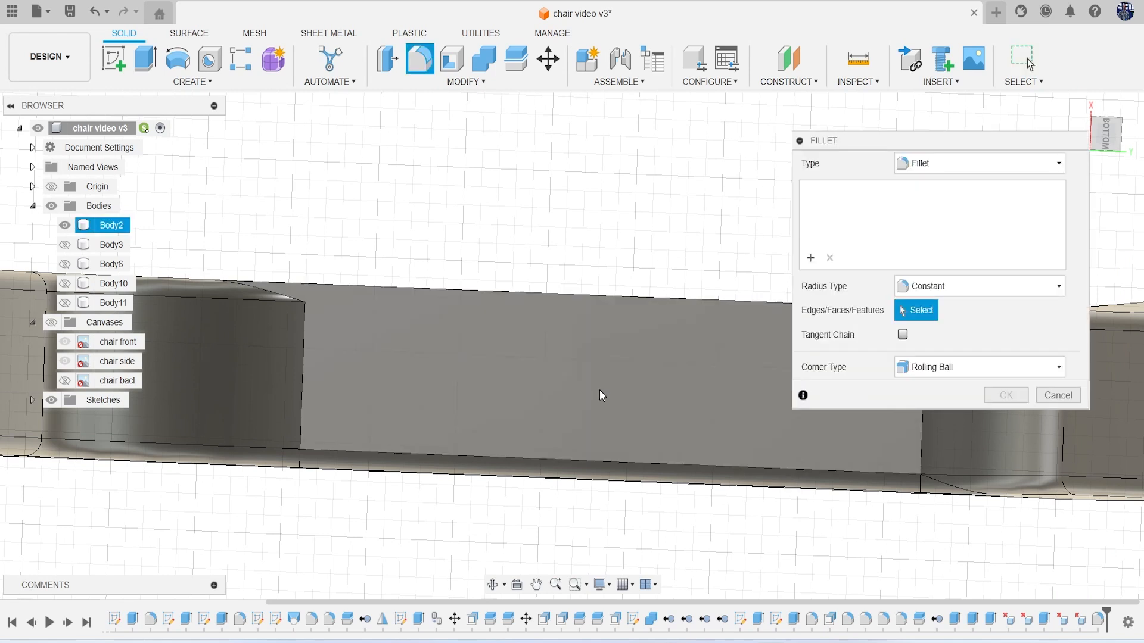
pyautogui.click(596, 384)
pyautogui.moveTo(1109, 160); pyautogui.dragTo(1042, 230)
pyautogui.moveTo(697, 417); pyautogui.dragTo(723, 249, button='middle')
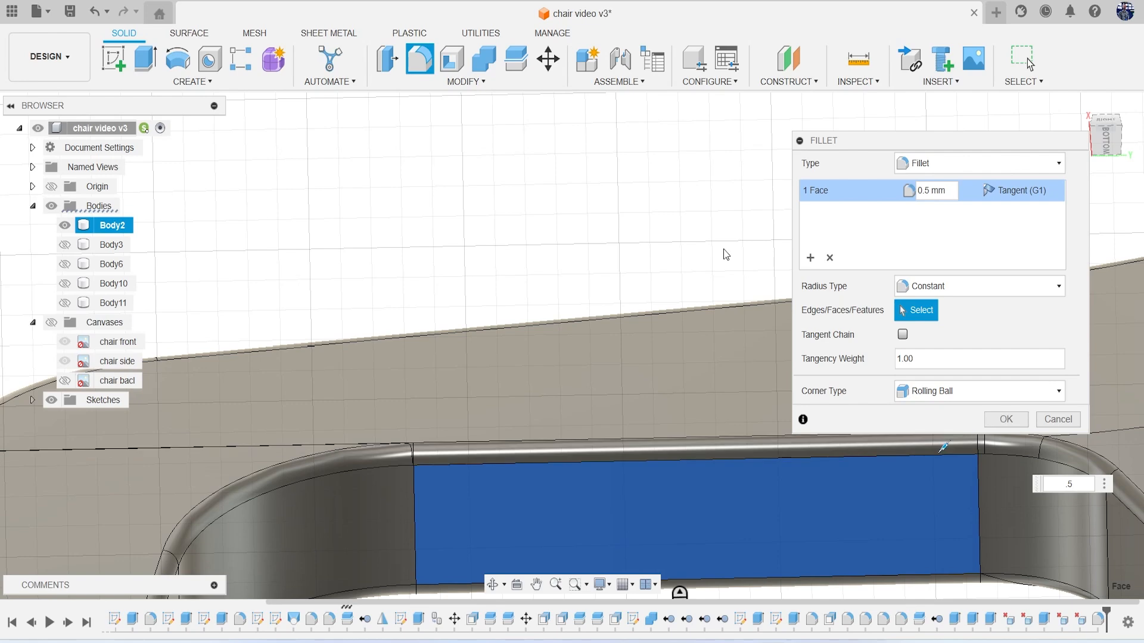
pyautogui.press('Return')
# Examine the new fillets around the side opening and the overall shape of the chair frame half
pyautogui.scroll(-5, 666, 399)
pyautogui.moveTo(1098, 145); pyautogui.dragTo(1116, 174)
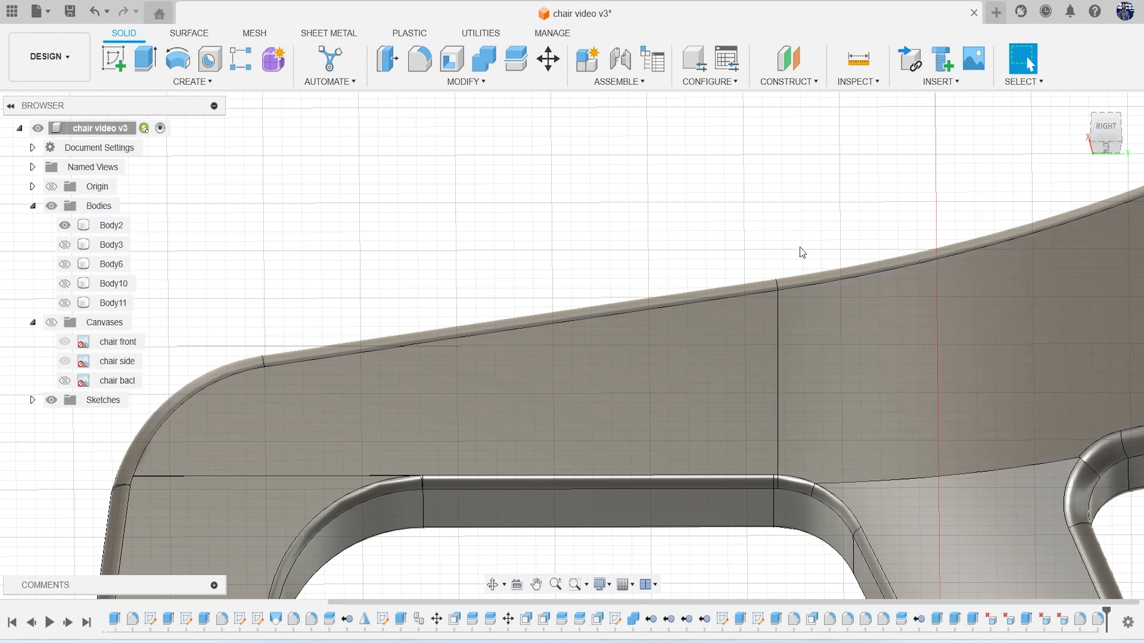
pyautogui.scroll(2, 536, 354)
pyautogui.scroll(-5, 353, 407)
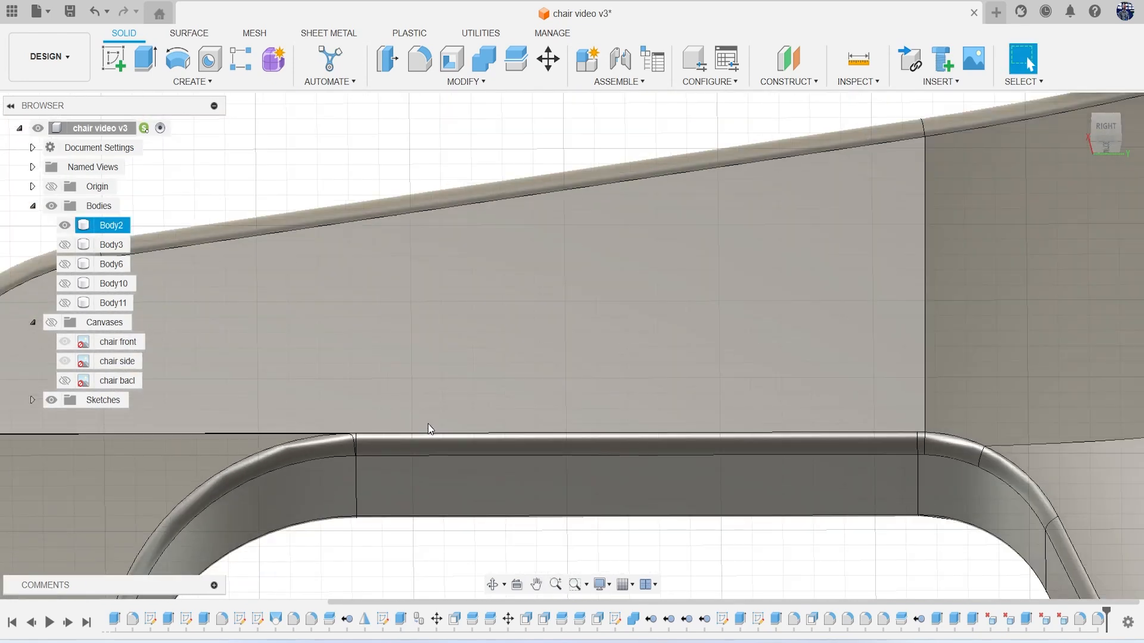
pyautogui.moveTo(670, 415); pyautogui.dragTo(622, 278, button='middle')
pyautogui.moveTo(1105, 128)
pyautogui.mouseDown()
pyautogui.moveTo(1104, 150)
pyautogui.moveTo(1019, 149)
pyautogui.mouseUp()
pyautogui.moveTo(571, 346)
pyautogui.keyDown('shift'); pyautogui.mouseDown(button='middle')
pyautogui.moveTo(489, 399)
pyautogui.moveTo(411, 375)
pyautogui.moveTo(352, 328)
pyautogui.mouseUp(button='middle'); pyautogui.keyUp('shift')
pyautogui.moveTo(1105, 178); pyautogui.dragTo(1095, 130)
pyautogui.scroll(4, 617, 293)
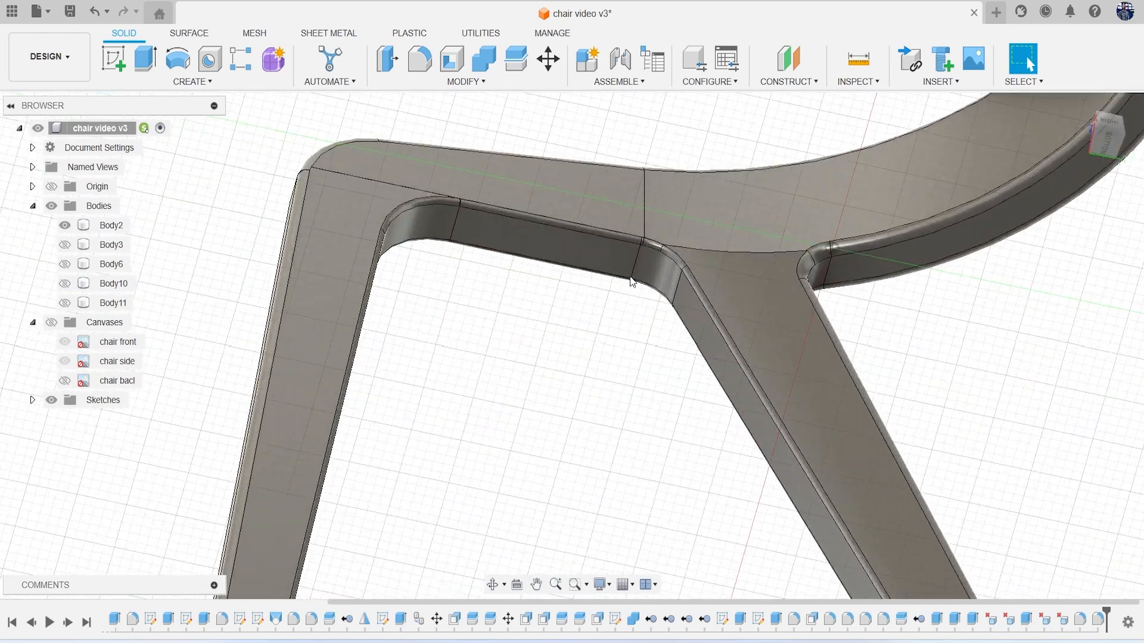
pyautogui.scroll(-6, 676, 295)
pyautogui.scroll(-2, 675, 295)
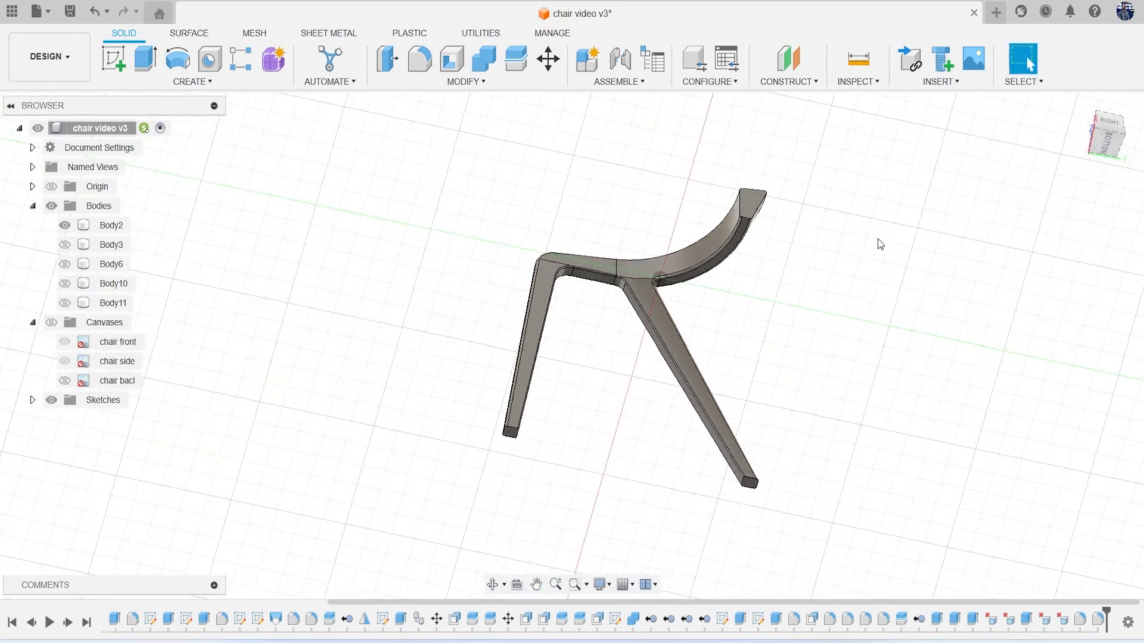
# Mirror the chair frame half, Body2, across the backrest's flat end face with the Join operation
pyautogui.moveTo(1112, 136); pyautogui.dragTo(1120, 178)
pyautogui.moveTo(964, 211); pyautogui.dragTo(930, 179, button='middle')
pyautogui.click(238, 84)
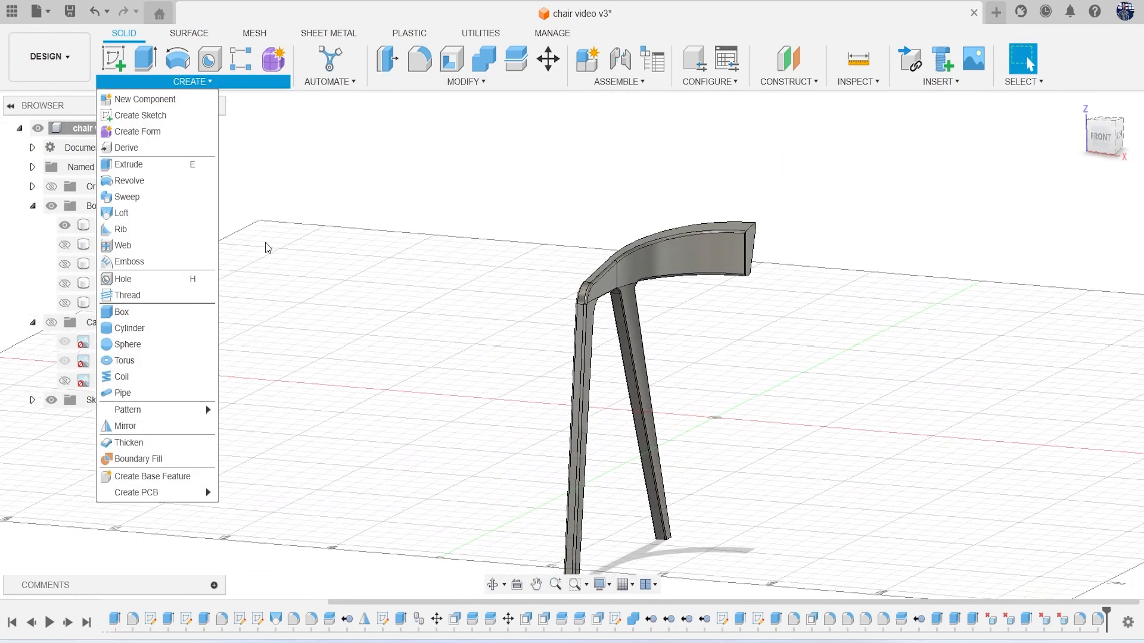
pyautogui.click(188, 427)
pyautogui.click(112, 225)
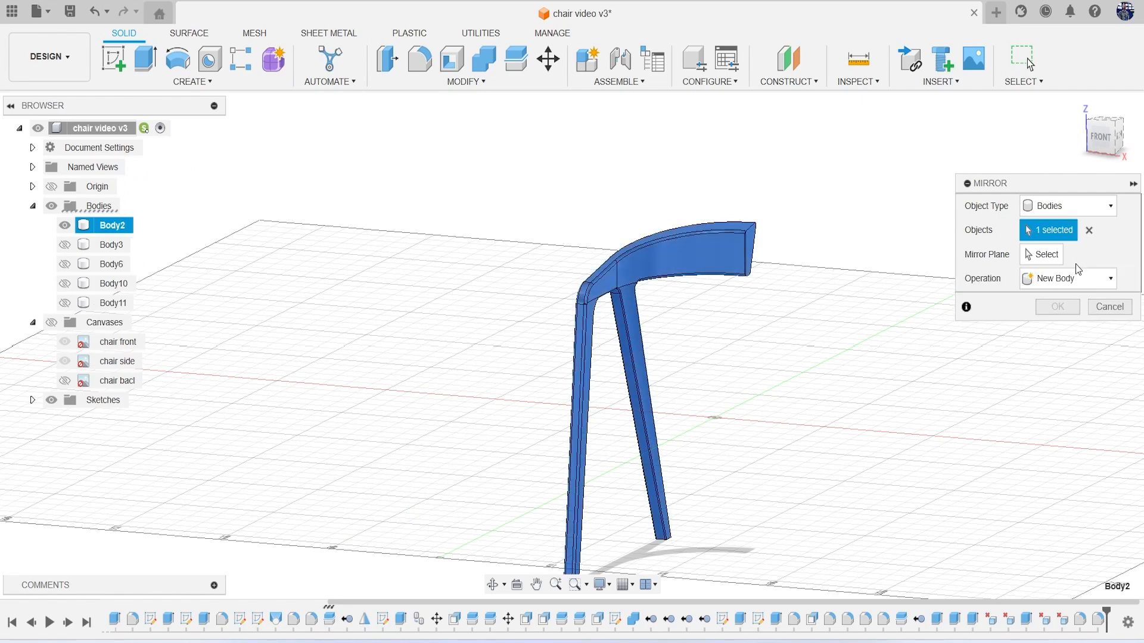
pyautogui.scroll(3, 808, 235)
pyautogui.click(707, 265)
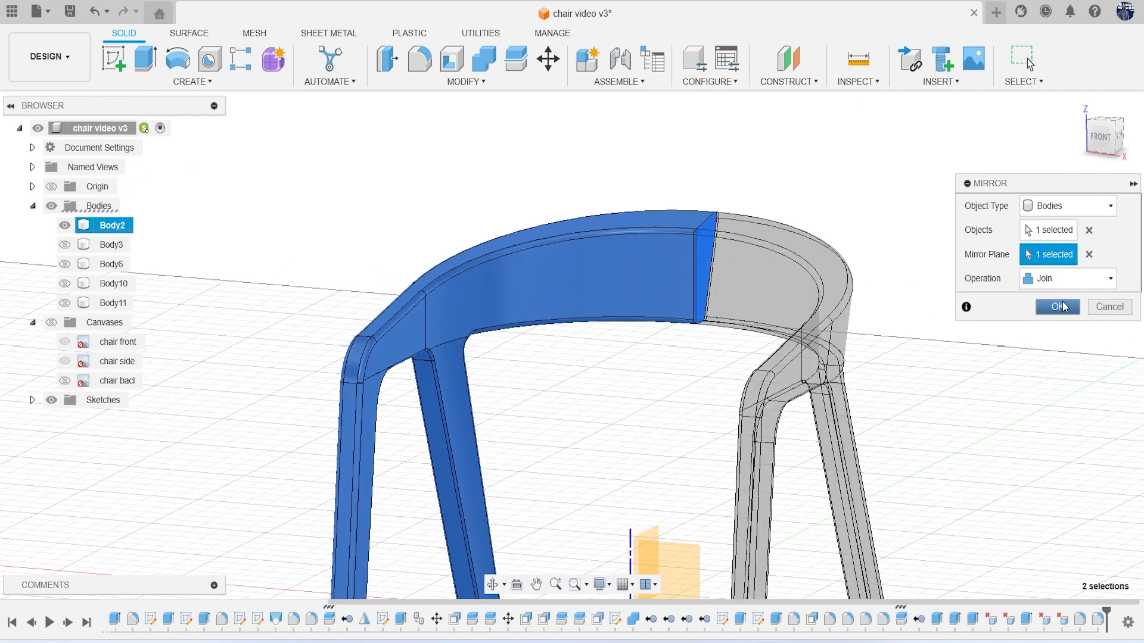
pyautogui.click(1058, 306)
# Show the hidden crossbar body, Body3, between the legs and view it from the front
pyautogui.keyDown('shift'); pyautogui.moveTo(971, 322); pyautogui.dragTo(816, 304, button='middle'); pyautogui.keyUp('shift')
pyautogui.click(66, 245)
pyautogui.moveTo(499, 431); pyautogui.dragTo(511, 271, button='middle')
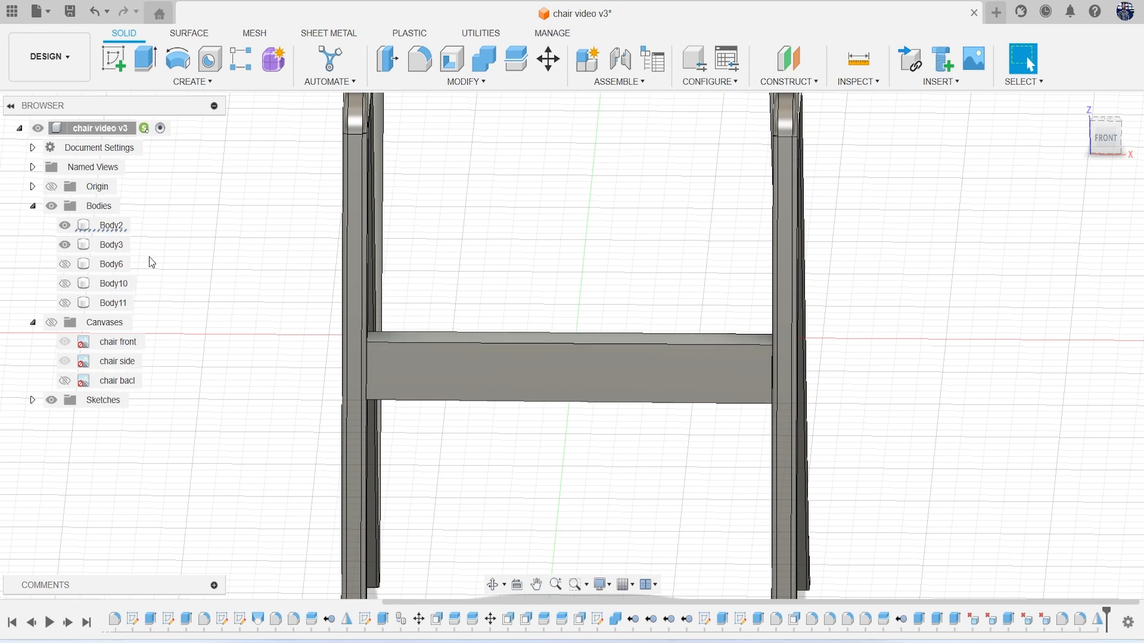
# Hide the chair frame, Body2, and fillet all edges of the front crossbar, Body3, by 0.5 mm
pyautogui.click(64, 225)
pyautogui.press('f')
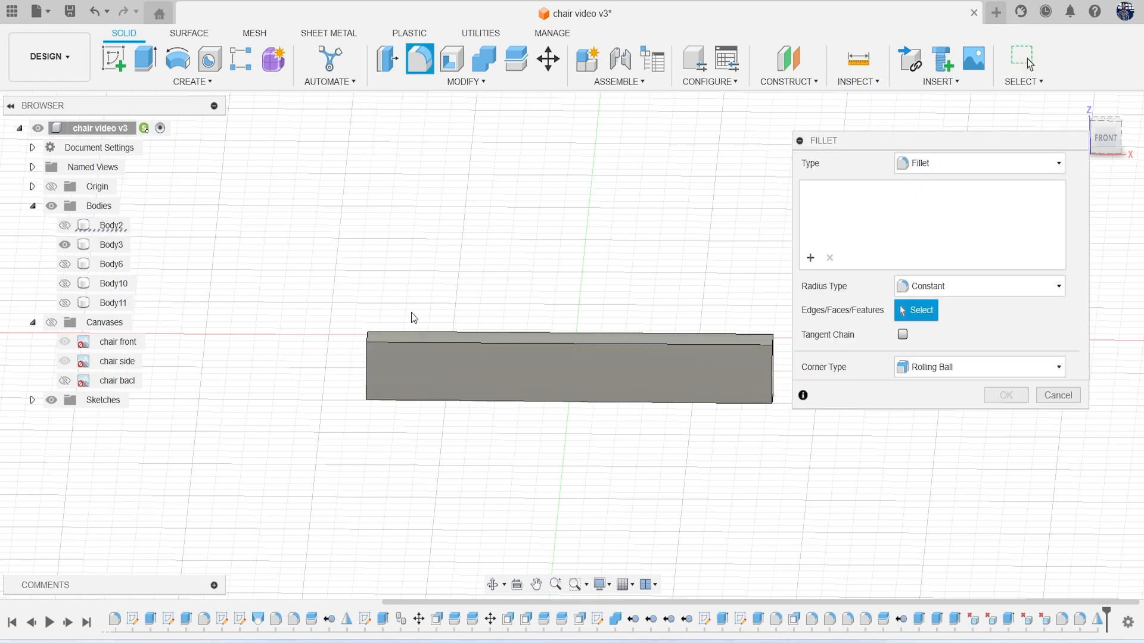
pyautogui.moveTo(268, 277); pyautogui.dragTo(802, 467)
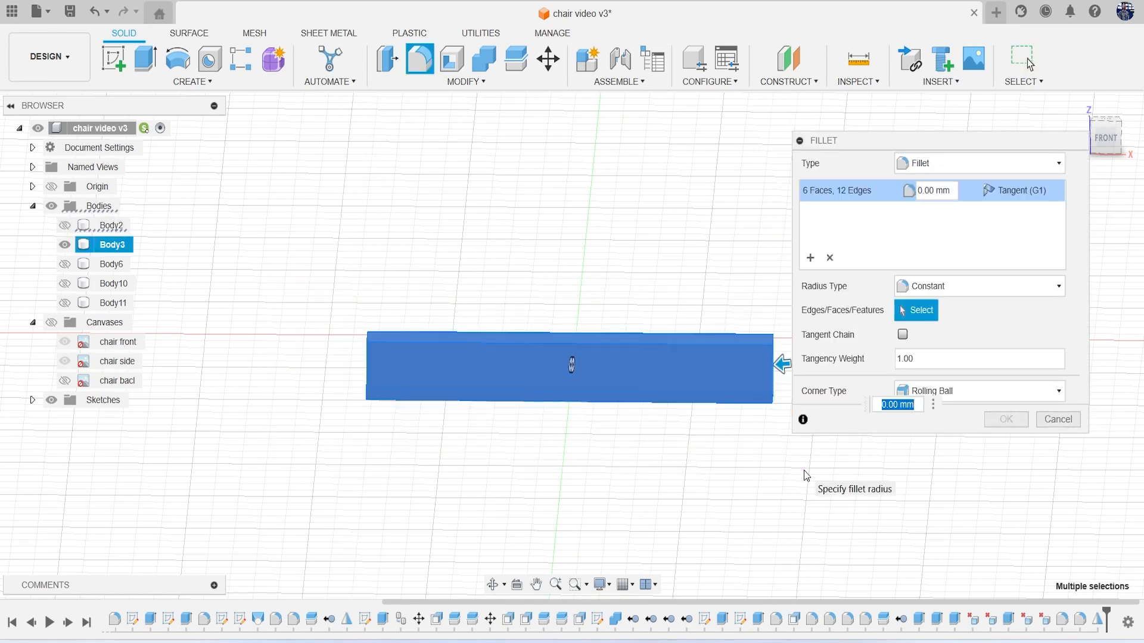
pyautogui.press('Return')
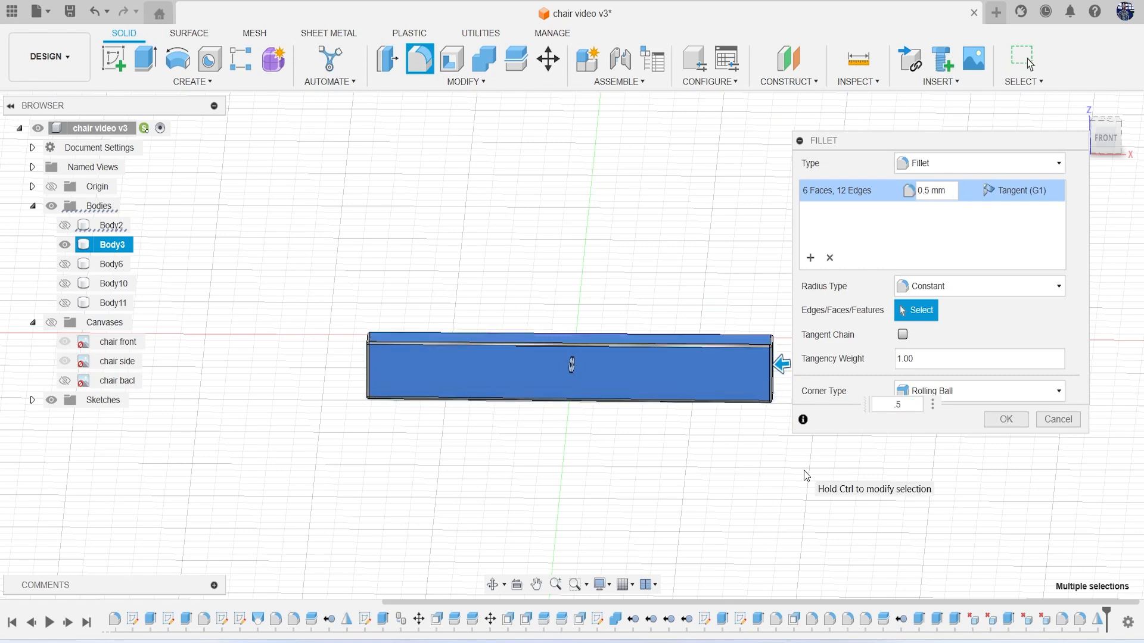
pyautogui.click(1006, 420)
# Isolate the two crossbars by showing Body6 without the frame, and fillet all edges of the rear crossbar, Body6, by 0.5 mm
pyautogui.click(64, 225)
pyautogui.moveTo(1104, 138)
pyautogui.mouseDown()
pyautogui.moveTo(1022, 134)
pyautogui.moveTo(1066, 156)
pyautogui.mouseUp()
pyautogui.click(64, 264)
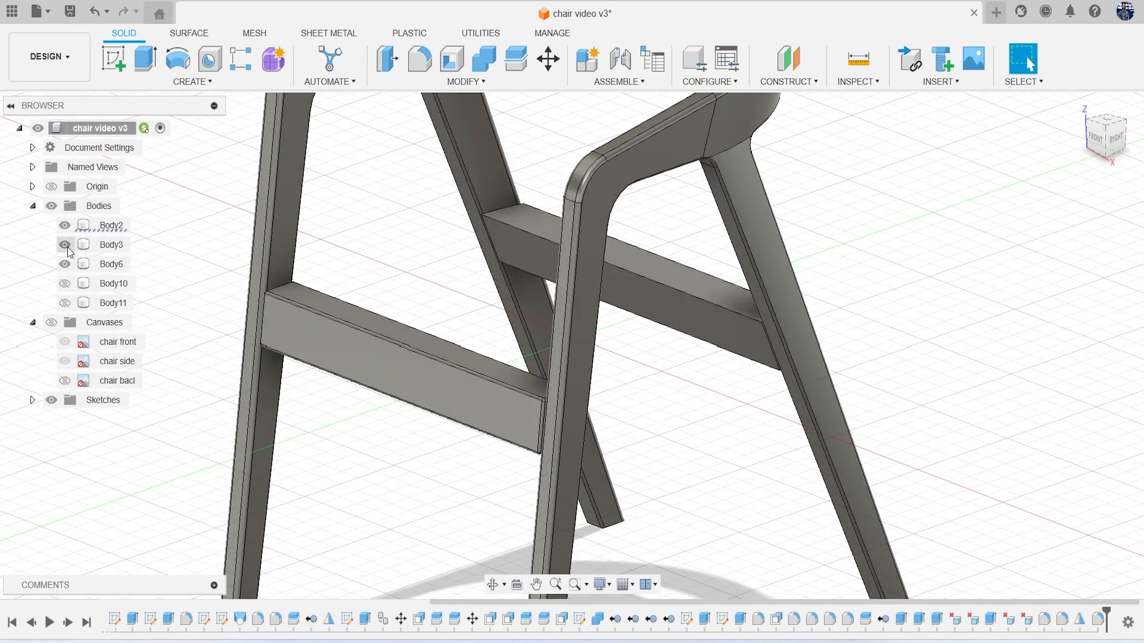
pyautogui.click(64, 225)
pyautogui.click(620, 300)
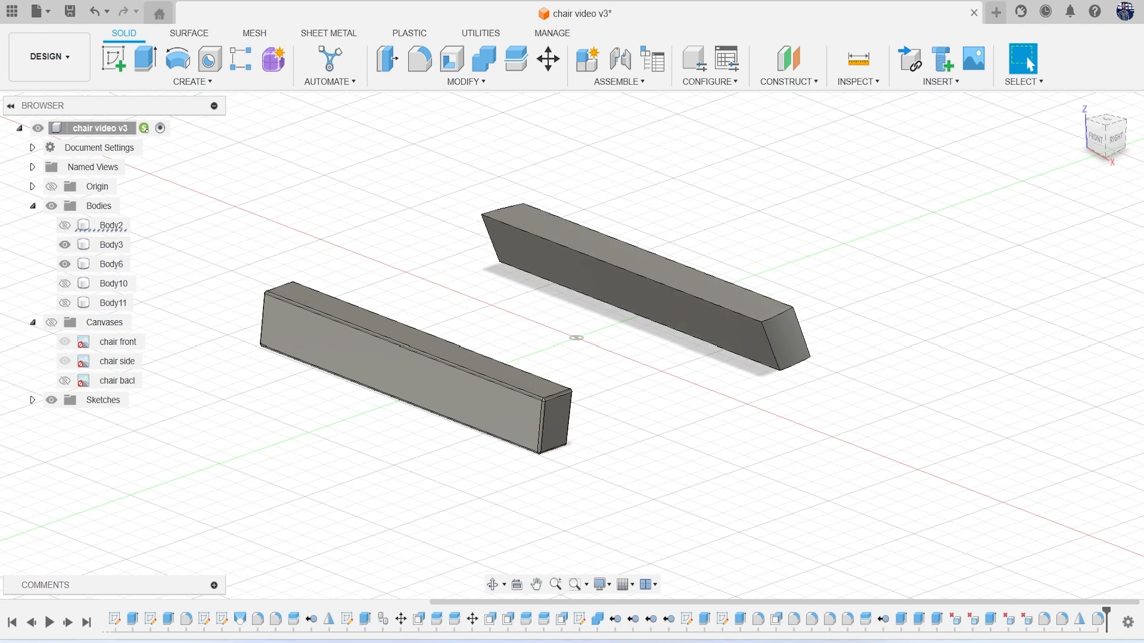
pyautogui.click(1096, 139)
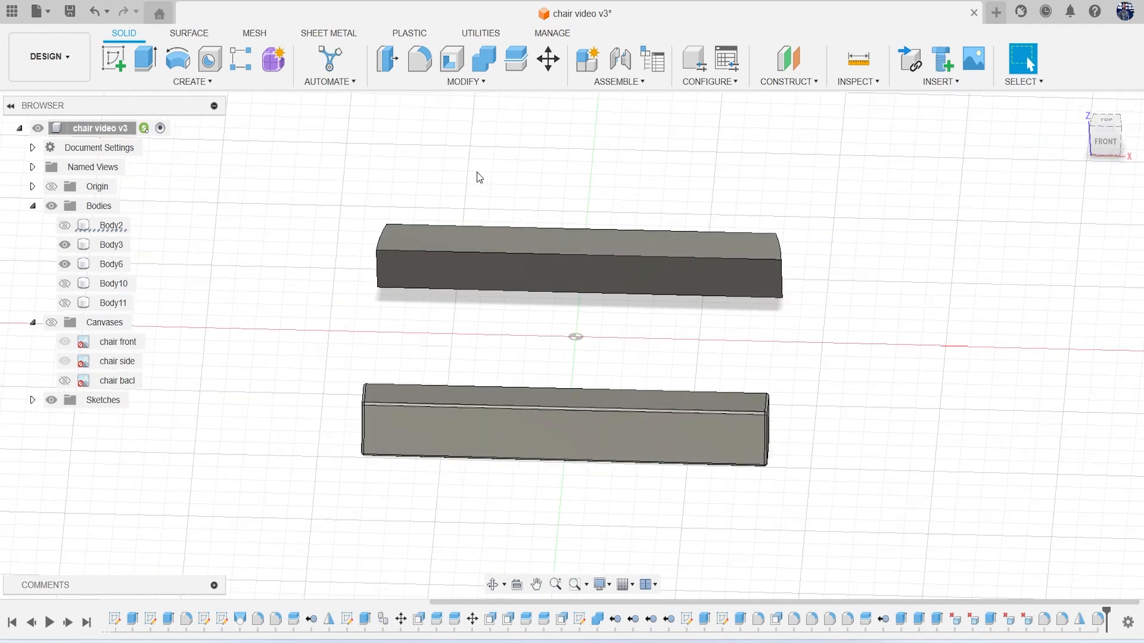
pyautogui.moveTo(349, 205); pyautogui.dragTo(875, 318)
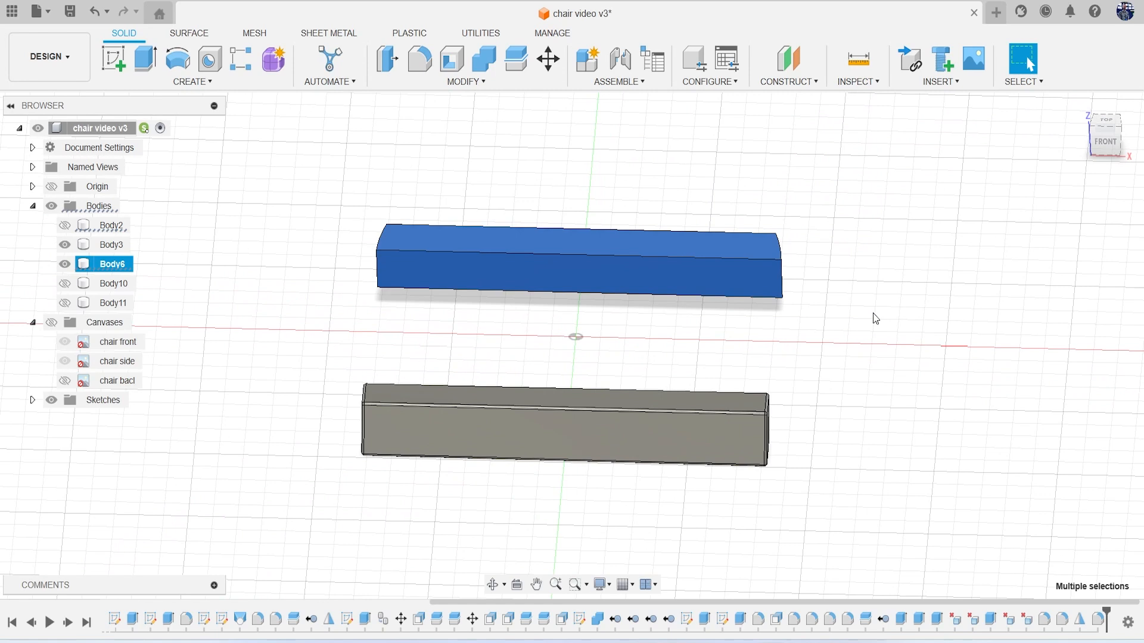
pyautogui.press('f')
pyautogui.write('.5')
pyautogui.press('Return')
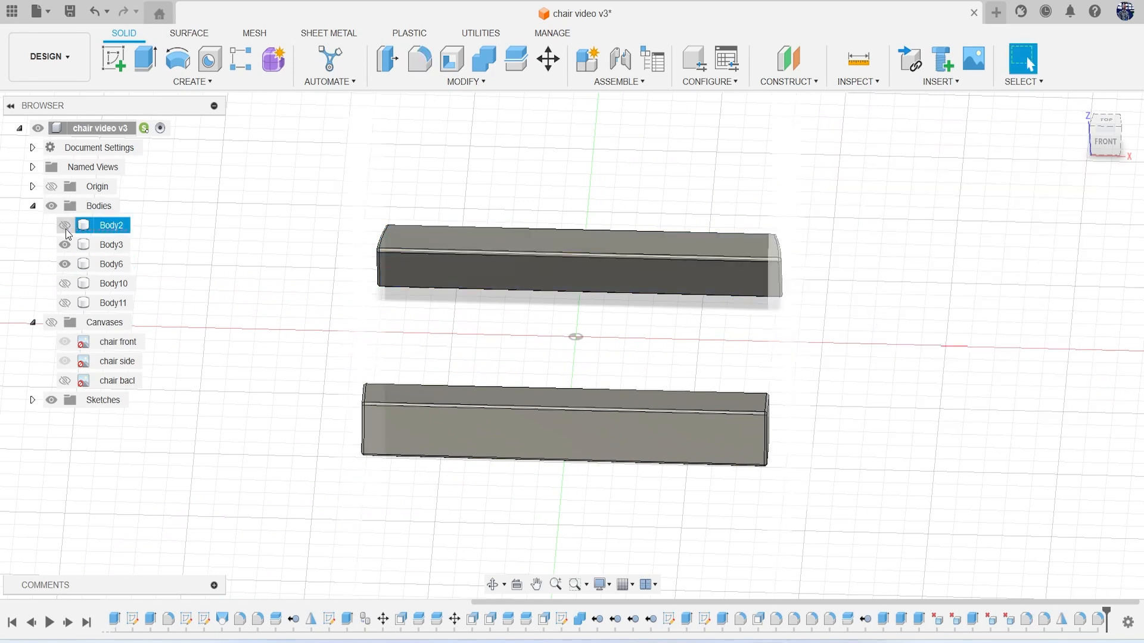
# Hide both crossbars, show the seat board, Body10, and fillet all its edges by 0.5 mm
pyautogui.click(65, 244)
pyautogui.click(65, 264)
pyautogui.click(64, 284)
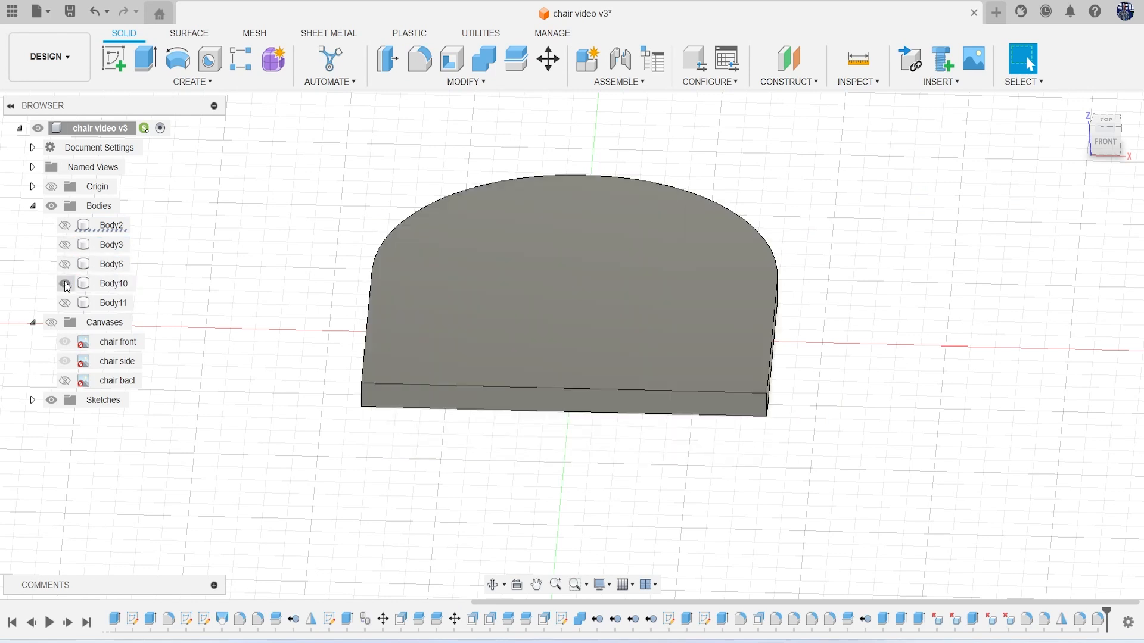
pyautogui.press('f')
pyautogui.moveTo(280, 246); pyautogui.dragTo(739, 535)
pyautogui.write('.5')
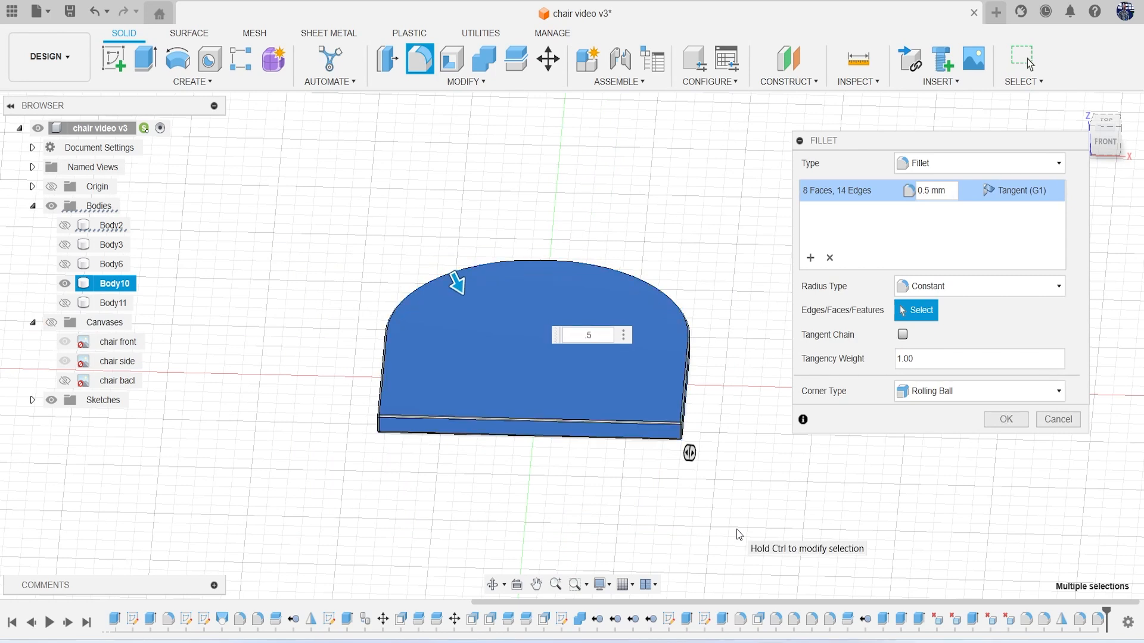
pyautogui.press('Return')
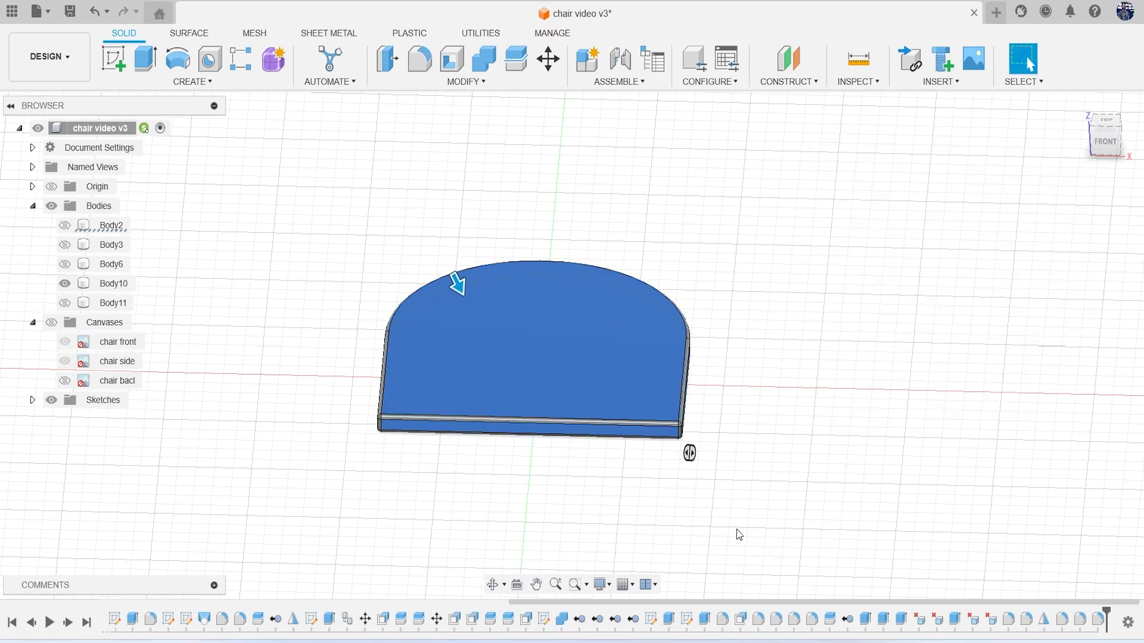
# Show the cushion, Body11, together with the crossbars and the chair frame so that the whole chair is displayed
pyautogui.click(65, 303)
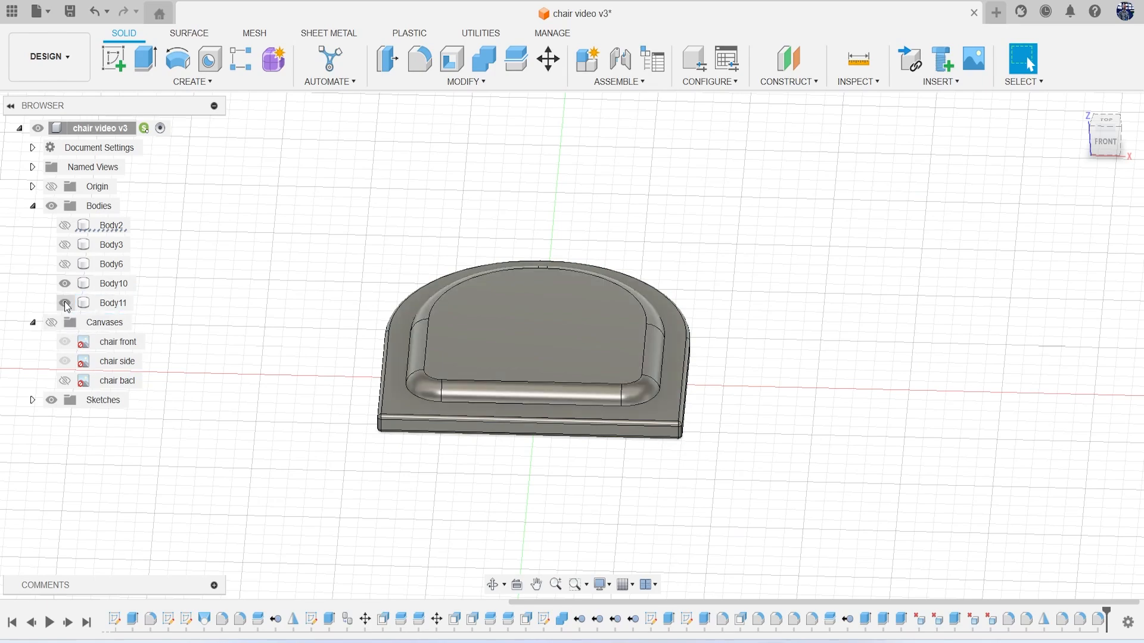
pyautogui.click(65, 264)
pyautogui.click(65, 245)
pyautogui.click(67, 226)
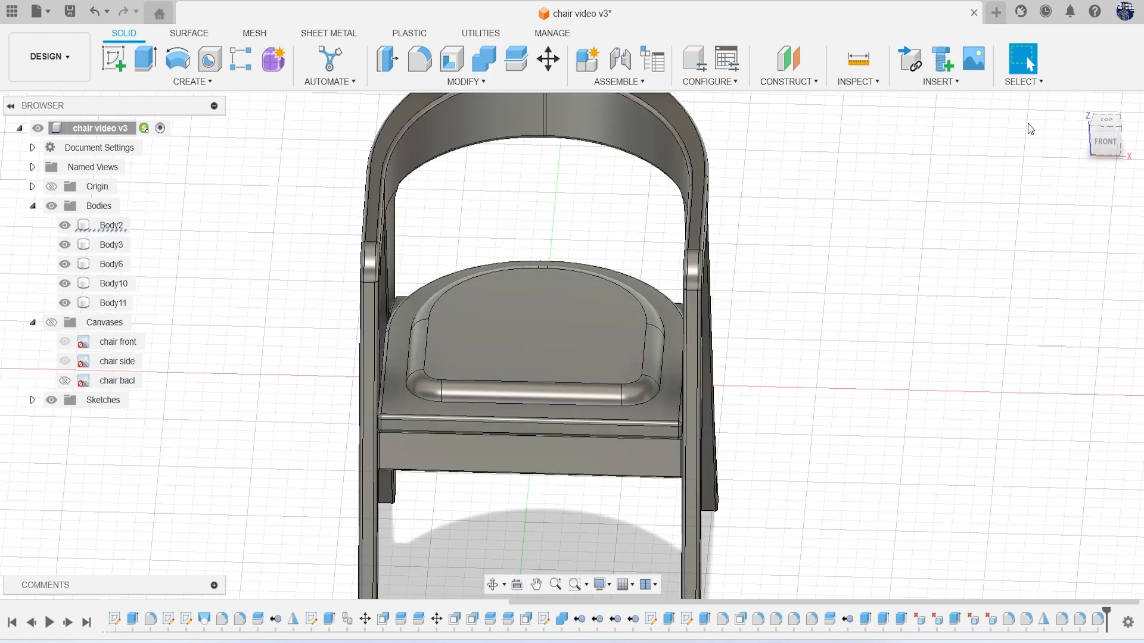
# Start a 0.5 mm fillet around the bottom end face of one rear leg, viewed from below the chair
pyautogui.moveTo(1083, 133); pyautogui.dragTo(929, 113)
pyautogui.keyDown('shift'); pyautogui.moveTo(572, 345); pyautogui.dragTo(542, 341, button='middle'); pyautogui.keyUp('shift')
pyautogui.keyDown('shift'); pyautogui.moveTo(756, 512); pyautogui.dragTo(742, 423, button='middle'); pyautogui.keyUp('shift')
pyautogui.scroll(-2, 657, 425)
pyautogui.moveTo(658, 424); pyautogui.dragTo(699, 335, button='middle')
pyautogui.press('f')
pyautogui.scroll(3, 602, 333)
pyautogui.click(570, 309)
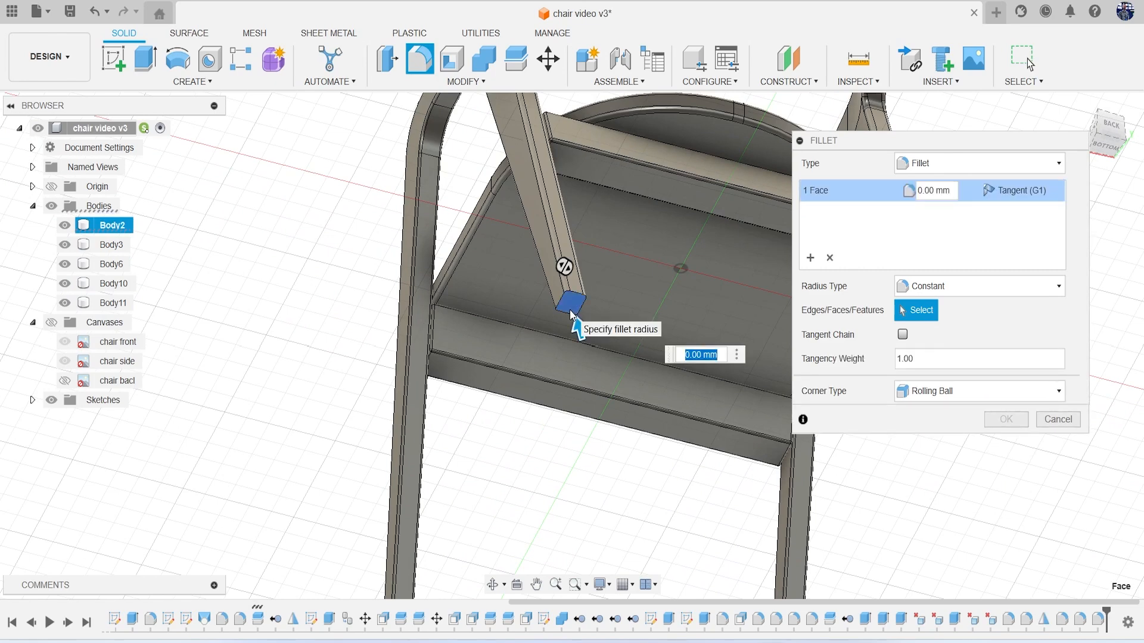
pyautogui.write('.5')
# Add the bottom end faces of the other three legs to the fillet and apply it
pyautogui.scroll(-2, 567, 317)
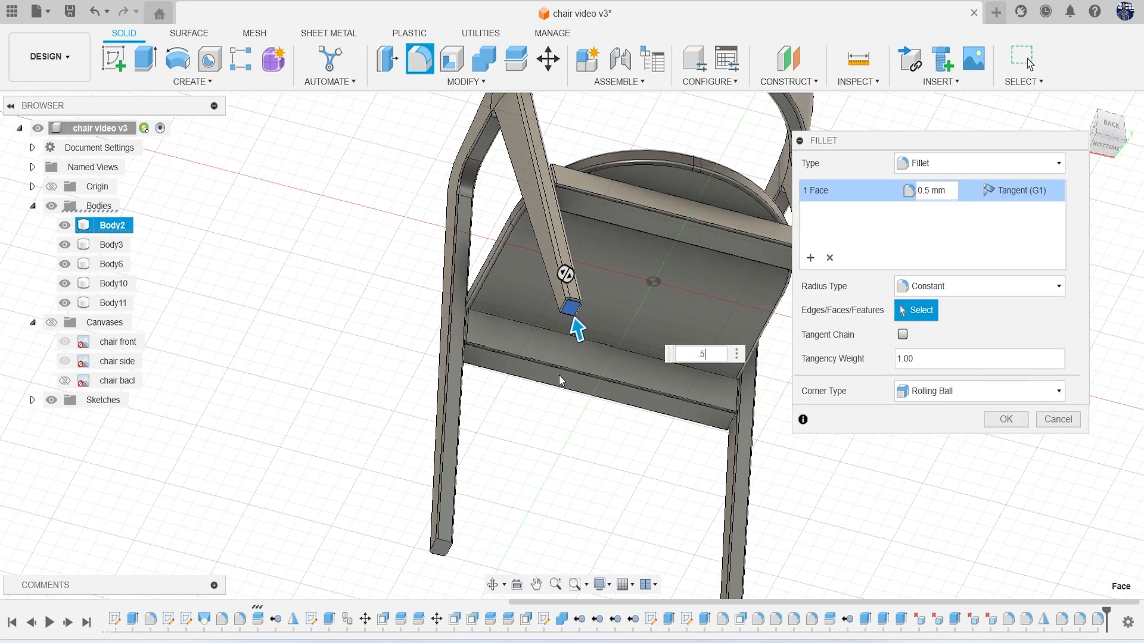
pyautogui.moveTo(562, 377); pyautogui.dragTo(557, 223, button='middle')
pyautogui.scroll(5, 451, 364)
pyautogui.click(459, 386)
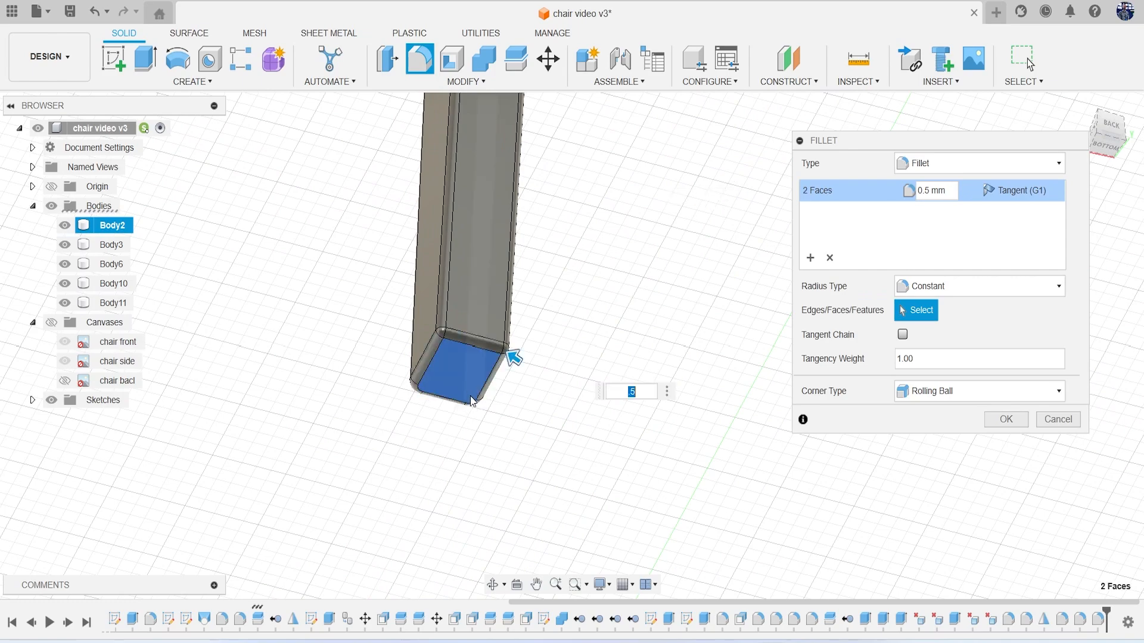
pyautogui.moveTo(662, 433); pyautogui.dragTo(152, 260, button='middle')
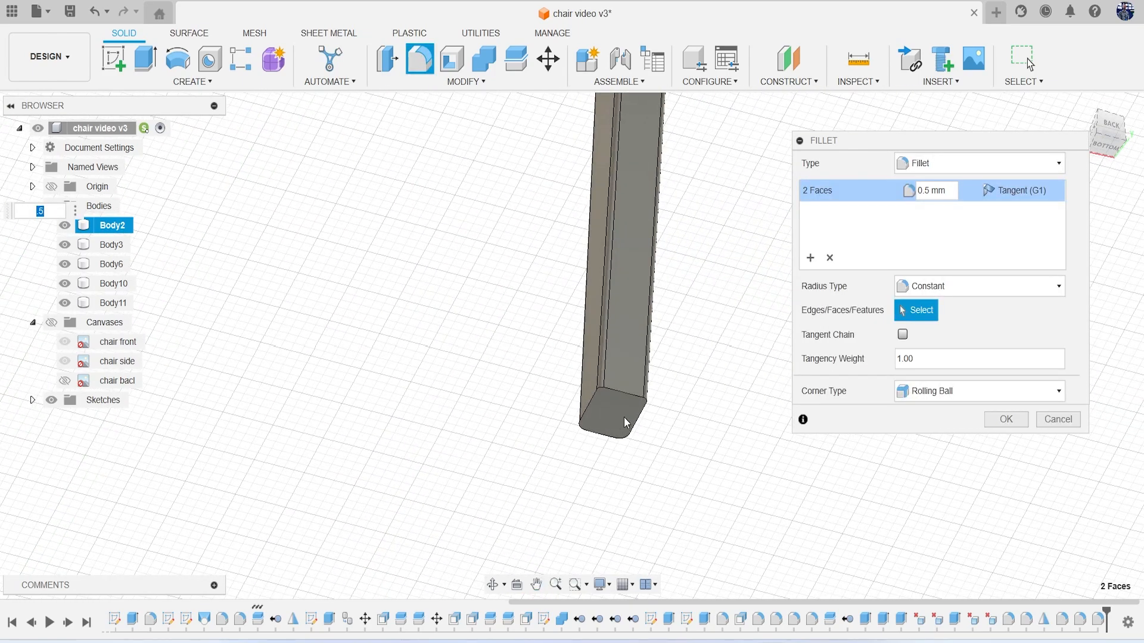
pyautogui.click(629, 424)
pyautogui.moveTo(629, 424); pyautogui.dragTo(558, 448, button='middle')
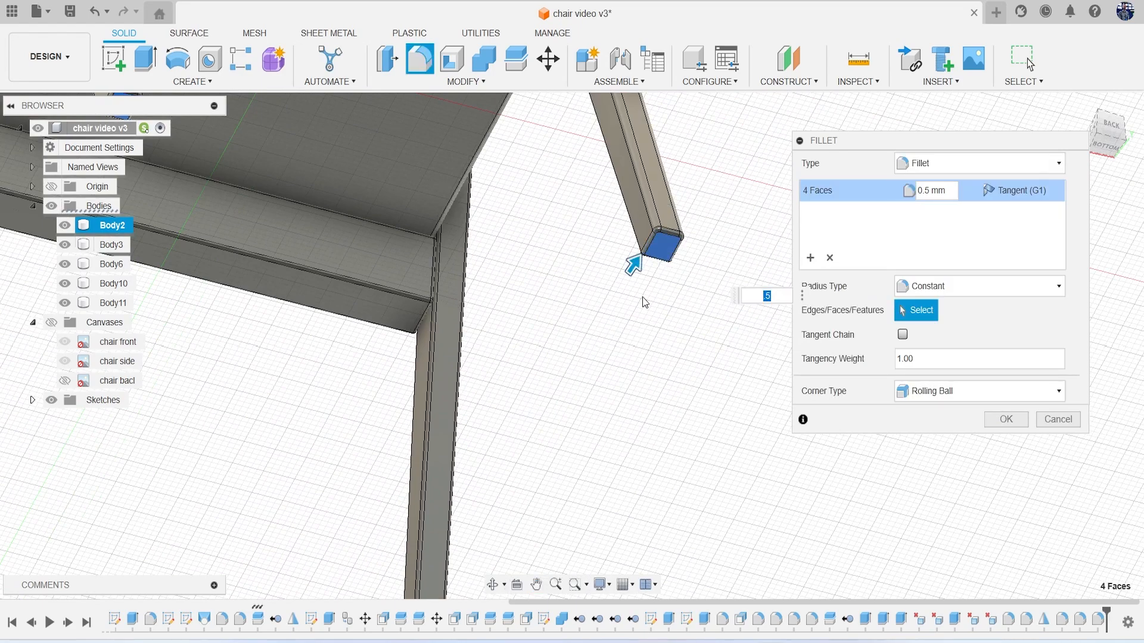
pyautogui.click(1006, 419)
# Examine the filleted legs, armrests, seat and backrest of the assembled chair from several angles
pyautogui.scroll(-5, 635, 348)
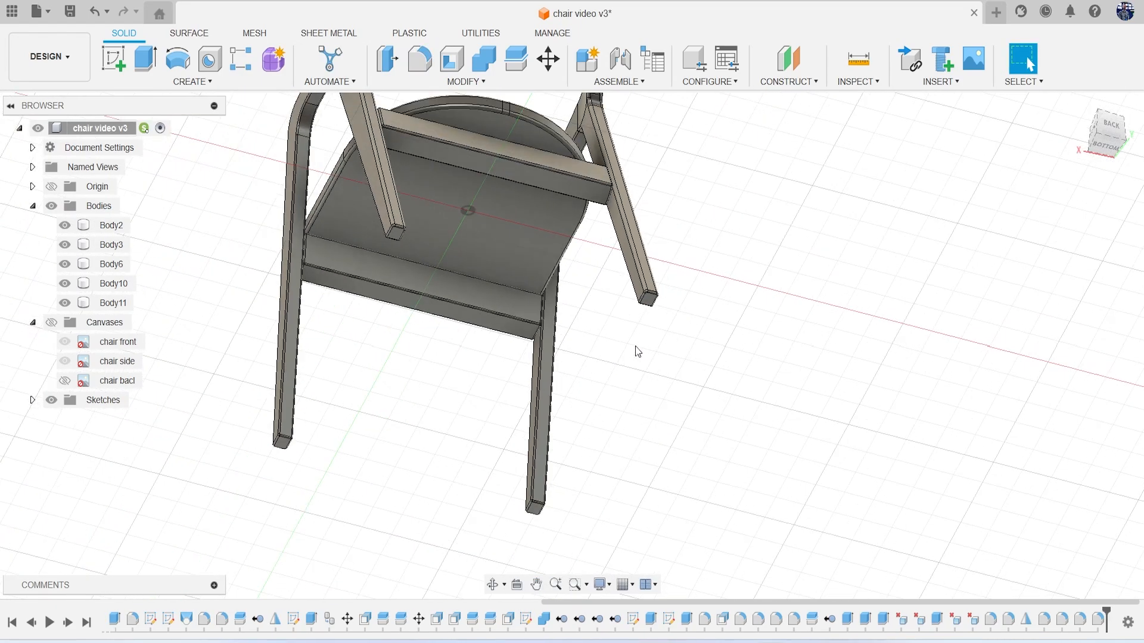
pyautogui.moveTo(1100, 146)
pyautogui.mouseDown()
pyautogui.moveTo(1116, 136)
pyautogui.moveTo(1097, 140)
pyautogui.mouseUp()
pyautogui.scroll(4, 587, 298)
pyautogui.scroll(-3, 651, 332)
pyautogui.scroll(3, 623, 303)
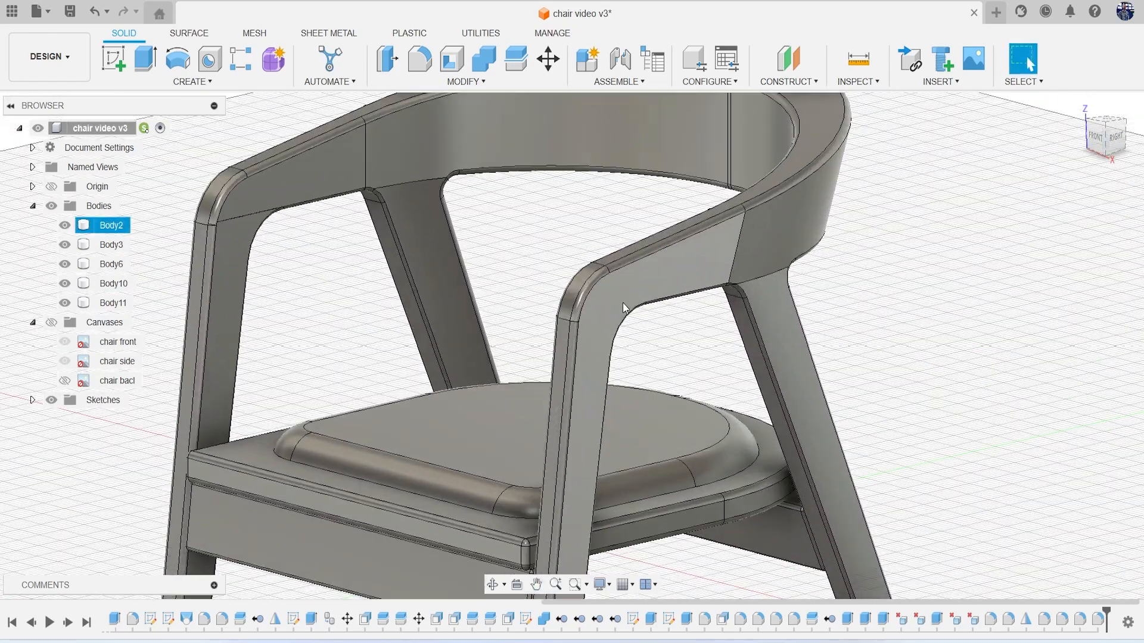
pyautogui.moveTo(623, 302); pyautogui.dragTo(634, 359, button='middle')
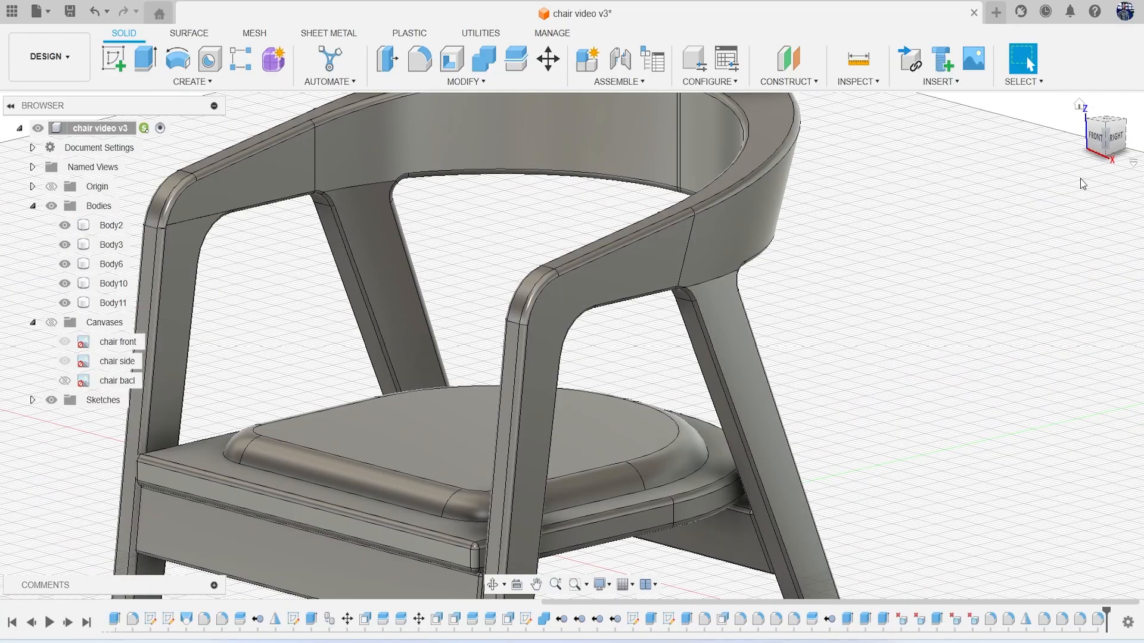
pyautogui.keyDown('shift'); pyautogui.moveTo(1136, 147); pyautogui.dragTo(1062, 128, button='middle'); pyautogui.keyUp('shift')
pyautogui.moveTo(572, 345)
pyautogui.keyDown('shift'); pyautogui.mouseDown(button='middle')
pyautogui.moveTo(381, 349)
pyautogui.moveTo(417, 417)
pyautogui.moveTo(536, 352)
pyautogui.moveTo(572, 310)
pyautogui.moveTo(581, 351)
pyautogui.moveTo(613, 381)
pyautogui.moveTo(488, 375)
pyautogui.mouseUp(button='middle'); pyautogui.keyUp('shift')
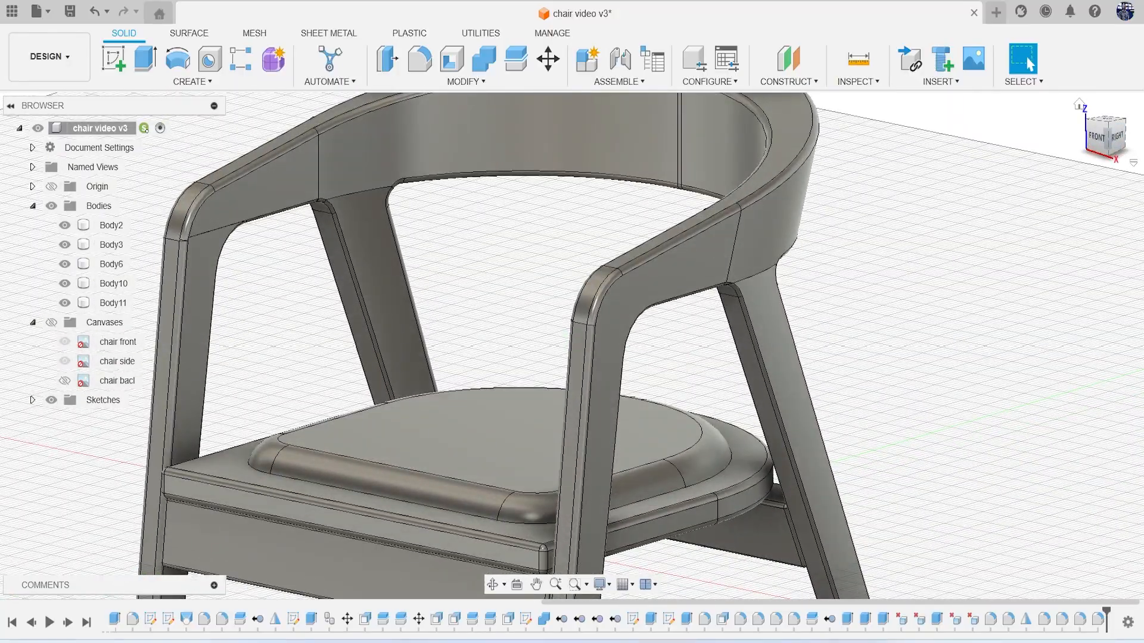
# Switch to the Pinterest page and look through the reference chair's side, front, back and close-up photos
pyautogui.moveTo(1143, 60); pyautogui.dragTo(638, 5)
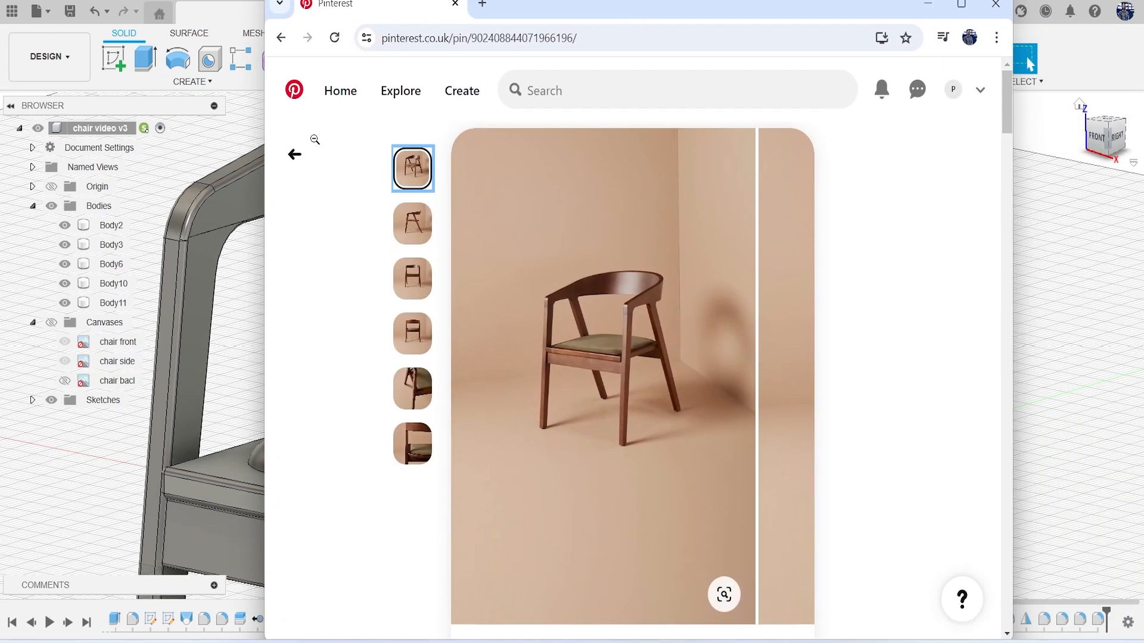
pyautogui.click(422, 224)
pyautogui.click(427, 277)
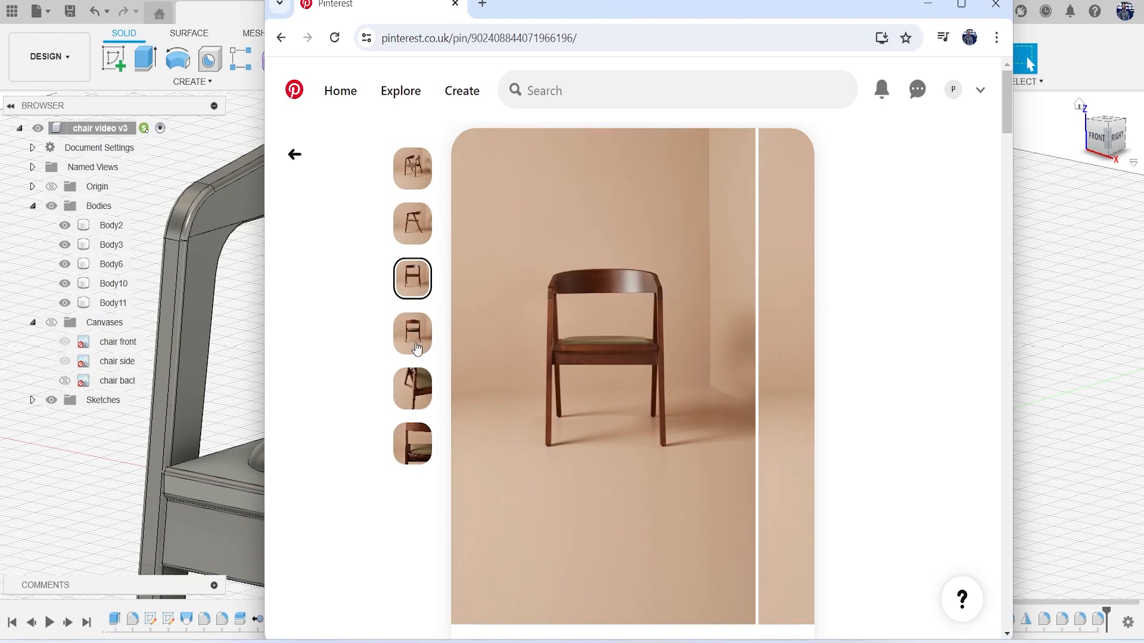
pyautogui.click(422, 335)
pyautogui.click(419, 392)
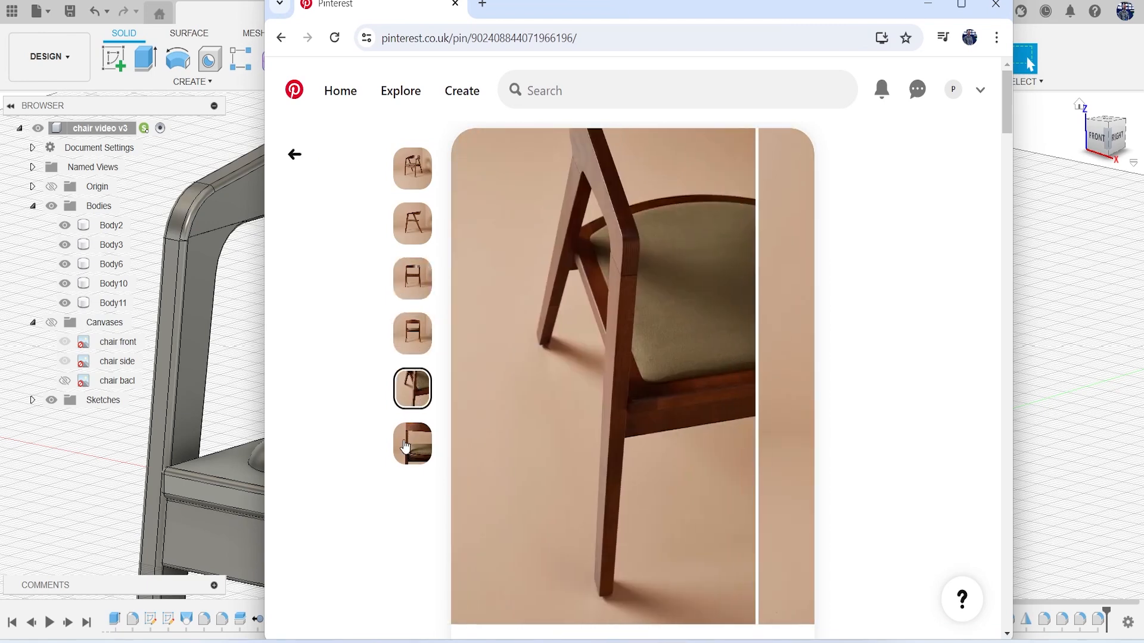
pyautogui.click(400, 445)
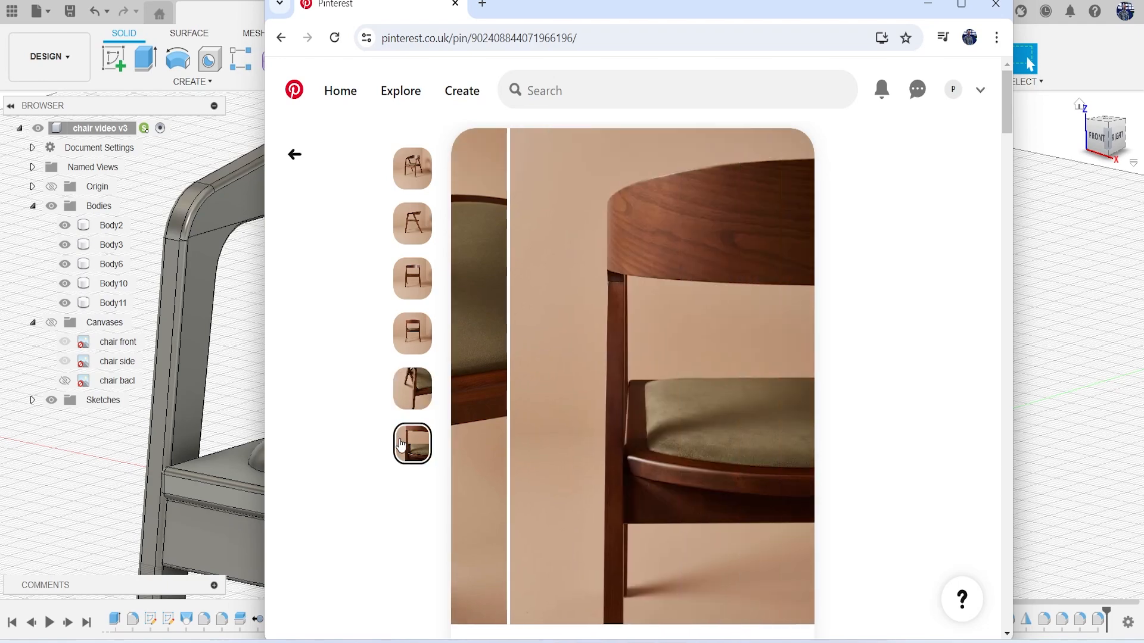
# Return to Fusion and view the complete chair model from its front corner
pyautogui.moveTo(734, 16); pyautogui.dragTo(736, 17)
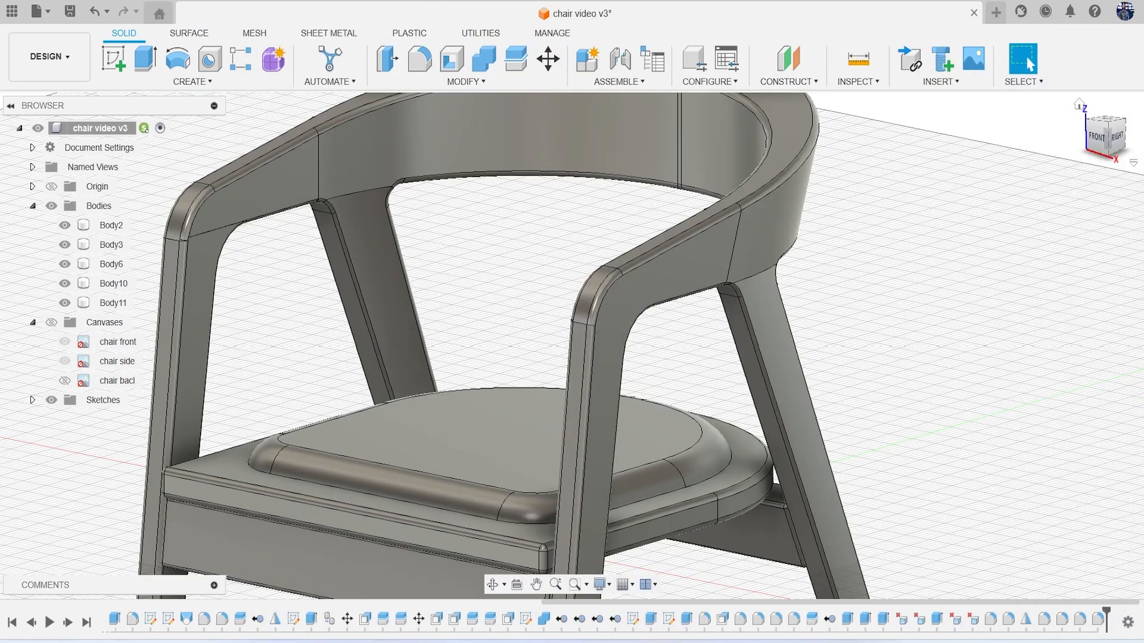
pyautogui.click(1107, 137)
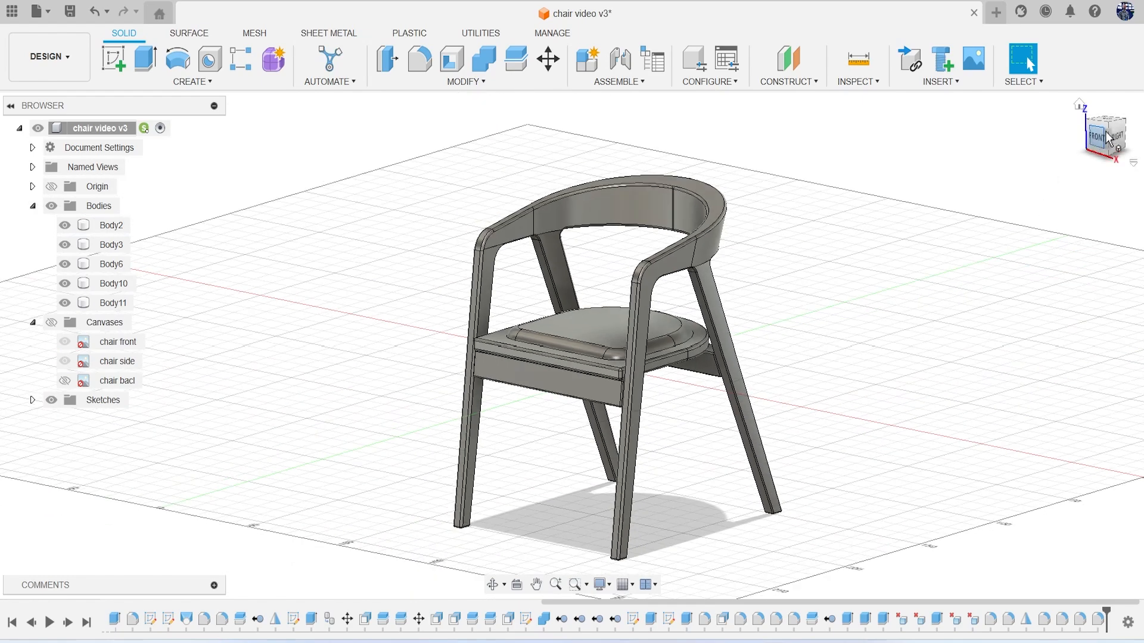
pyautogui.moveTo(1094, 143); pyautogui.dragTo(1030, 118)
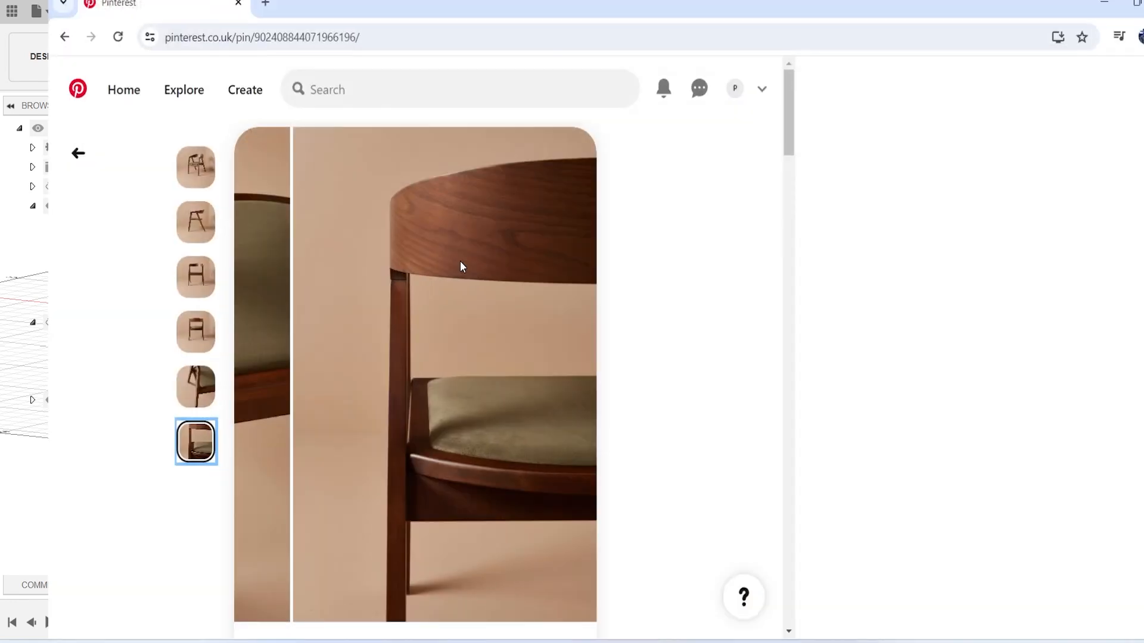
# Look through the Pinterest reference chair's angled, side and back photos and its leg and backrest close-ups
pyautogui.scroll(-5, 292, 472)
pyautogui.scroll(5, 84, 232)
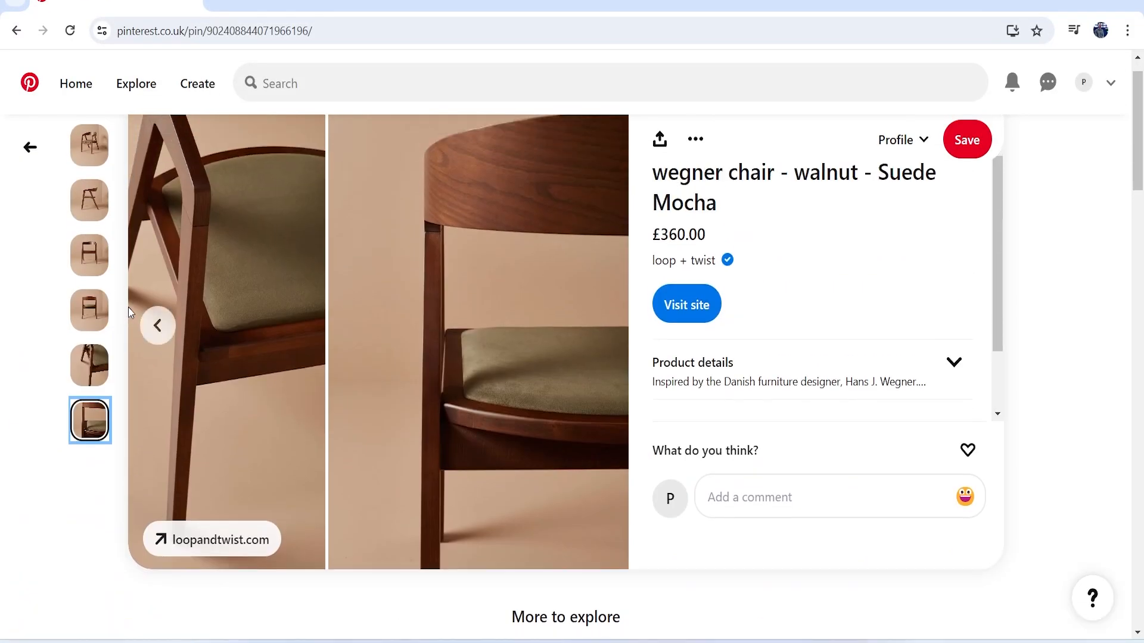
pyautogui.click(89, 170)
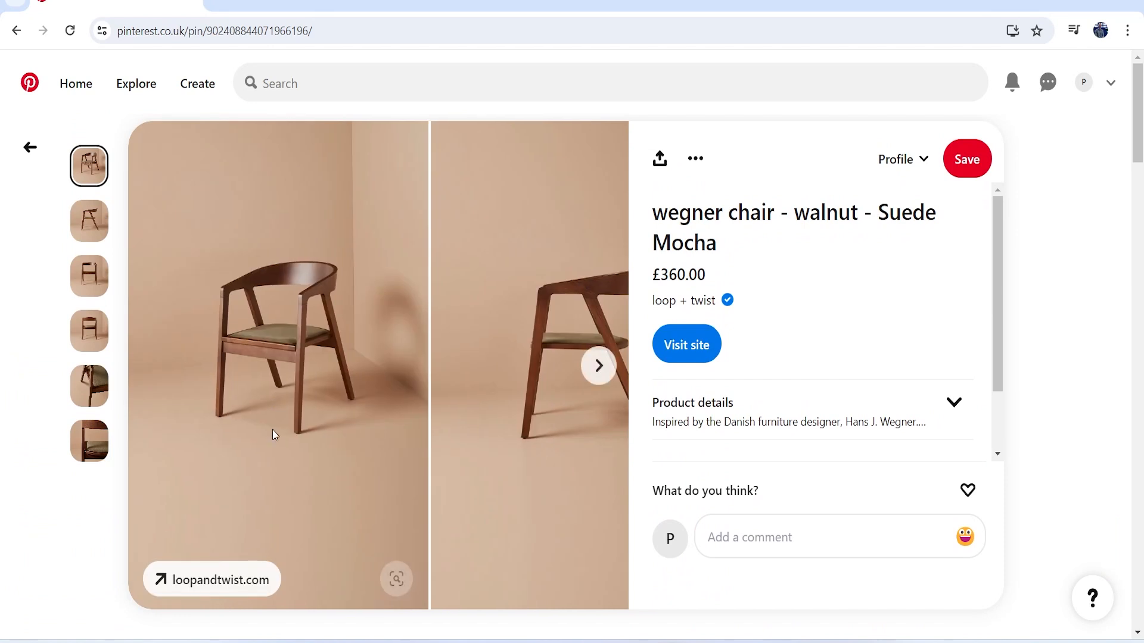
pyautogui.click(396, 579)
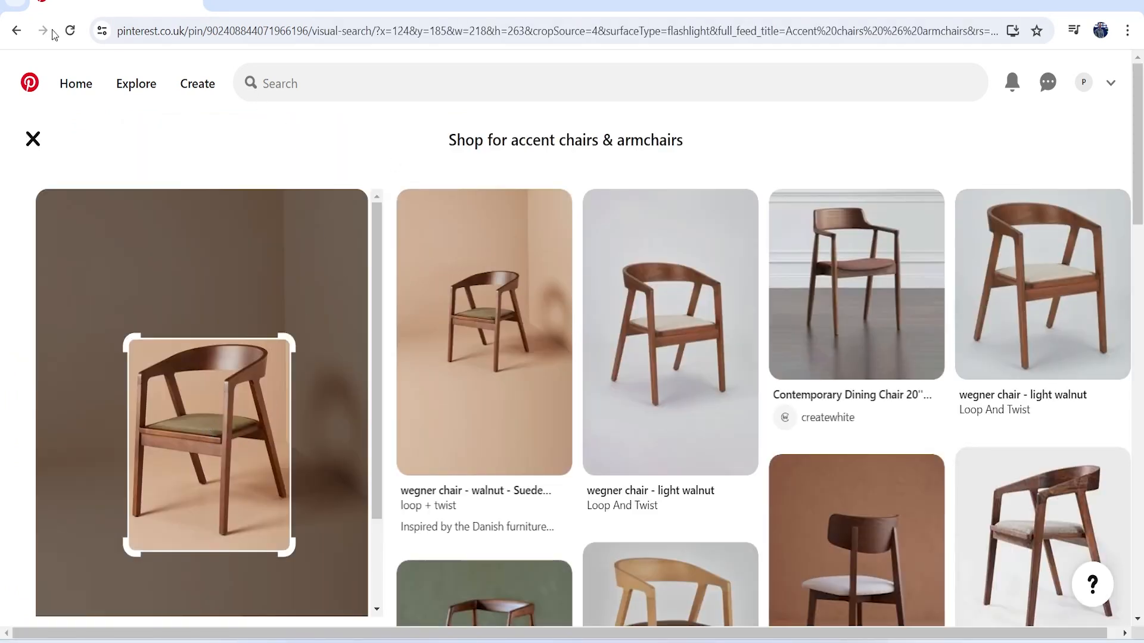
pyautogui.click(16, 30)
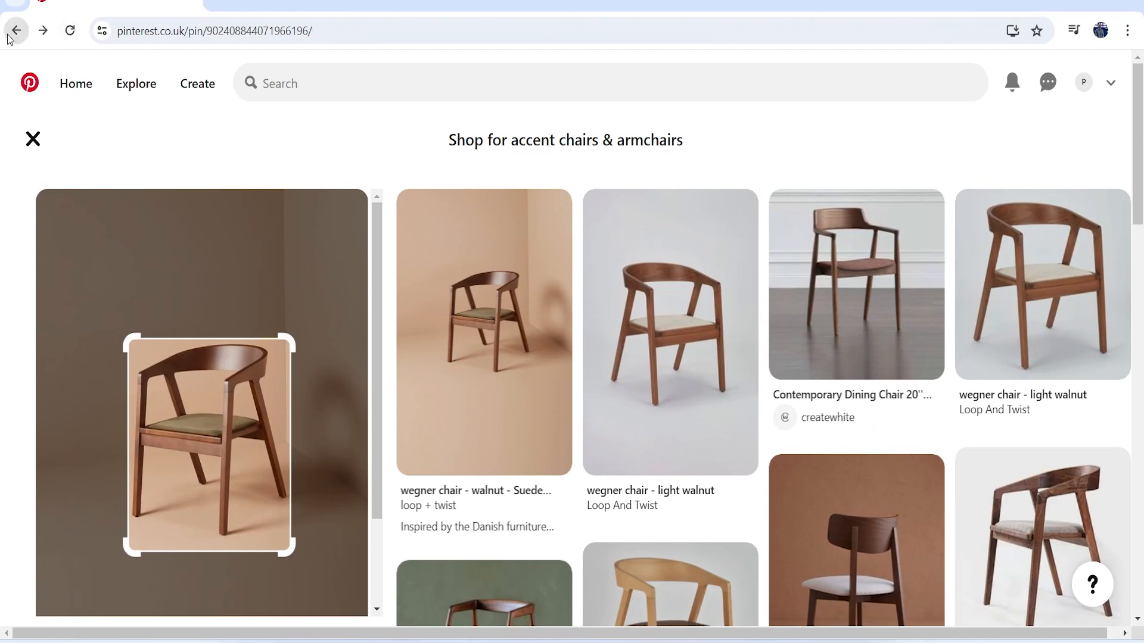
pyautogui.click(78, 222)
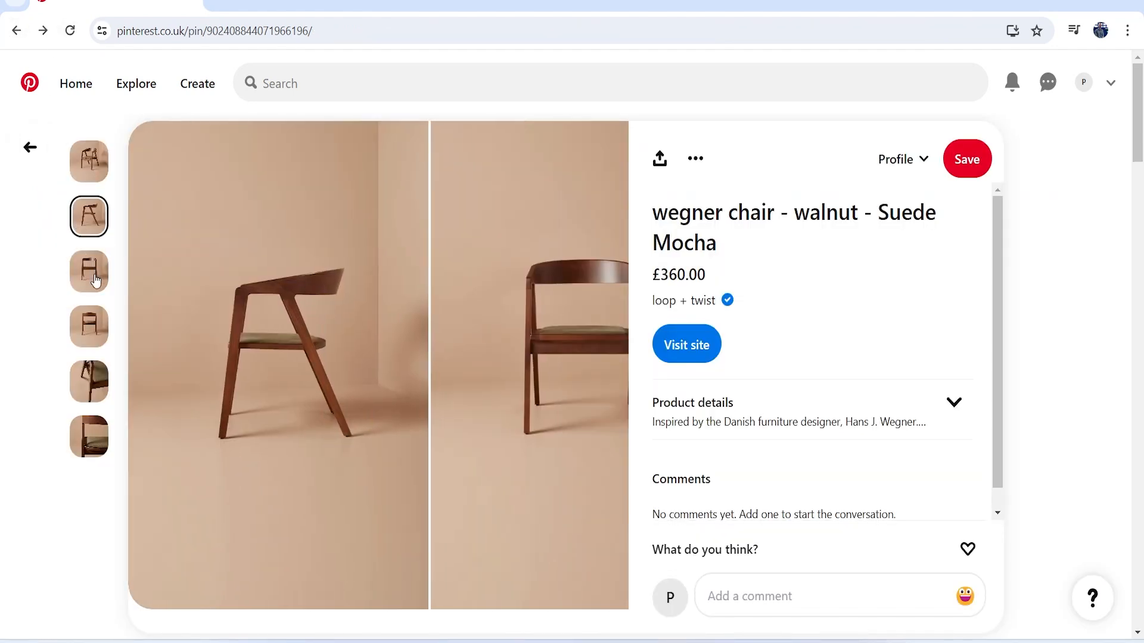
pyautogui.click(96, 279)
pyautogui.click(97, 390)
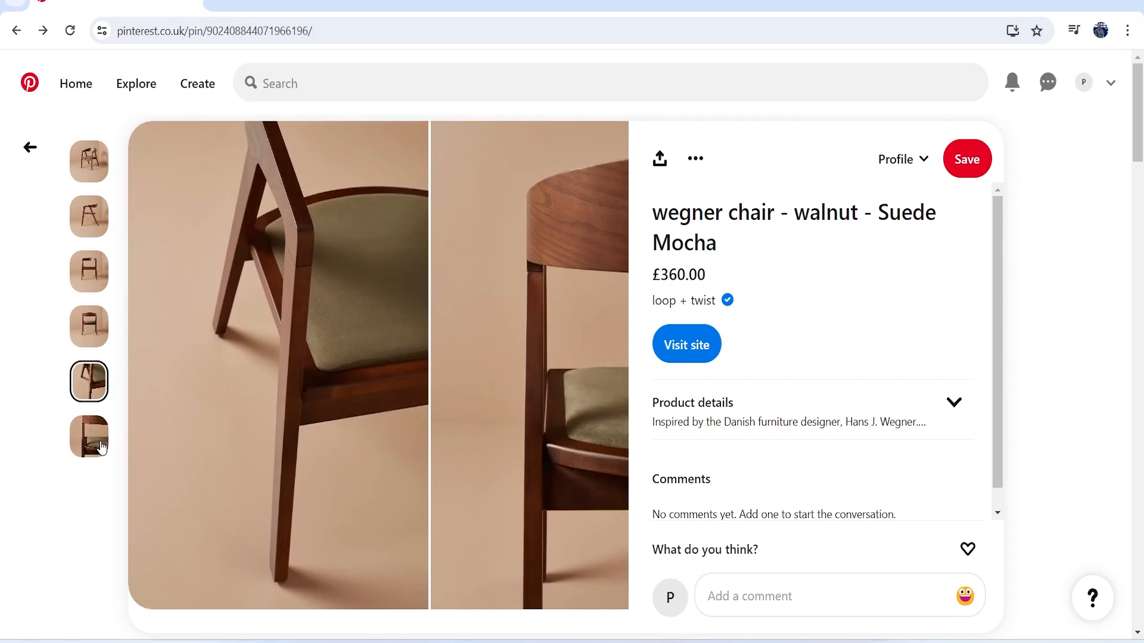
pyautogui.click(102, 447)
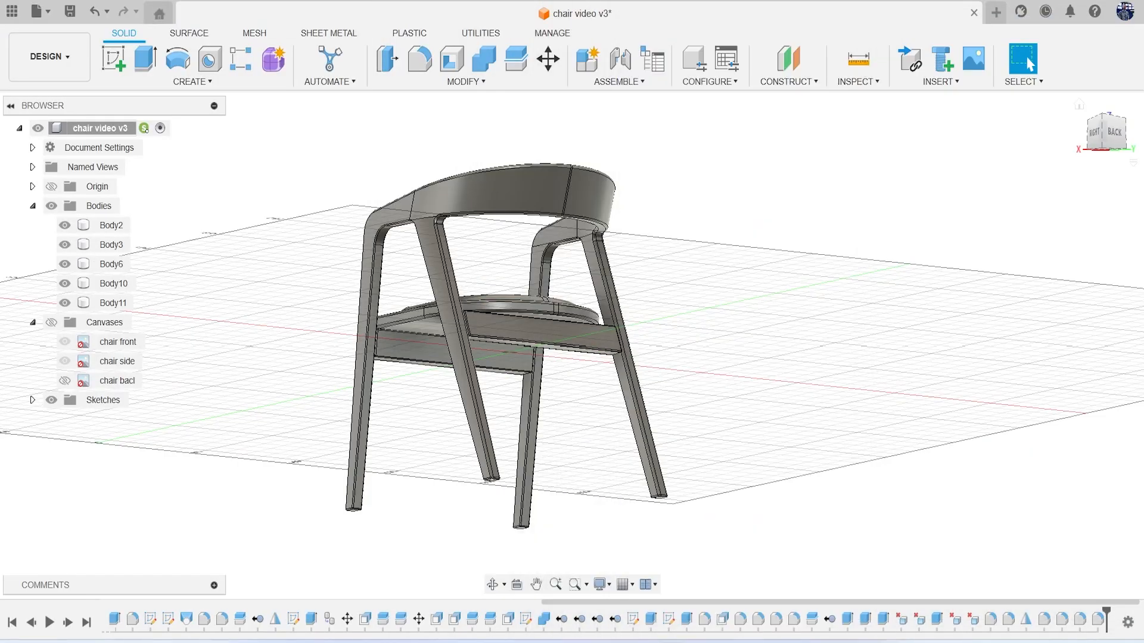
# Start a sketch on the bottom end face of one front leg and draw a 3 mm diameter circle at its centre
pyautogui.click(1120, 146)
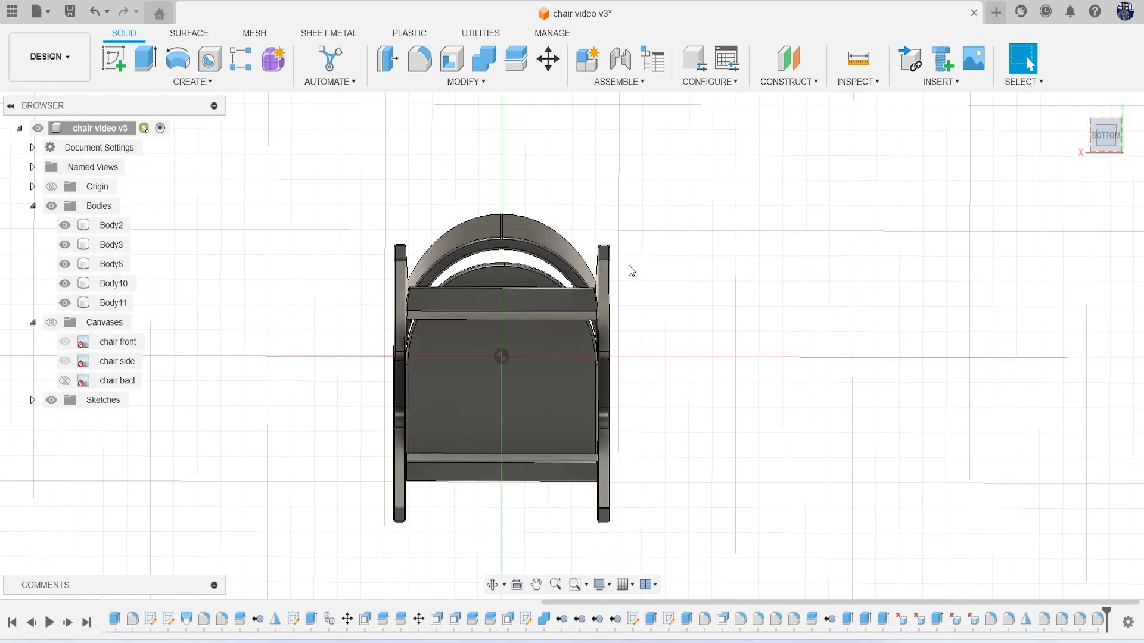
pyautogui.click(114, 58)
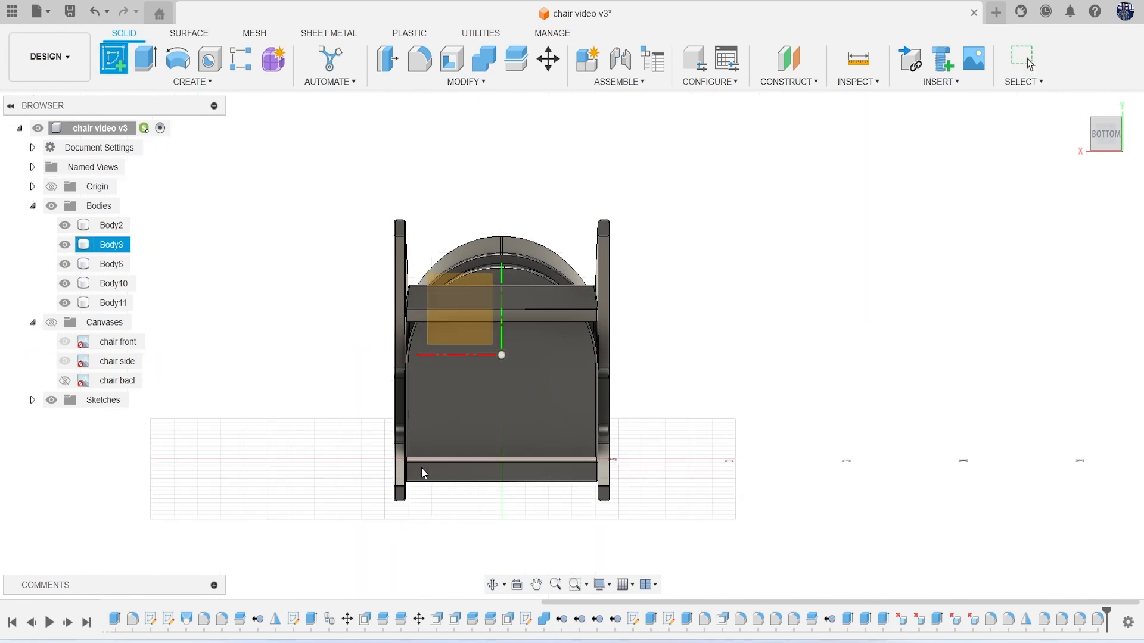
pyautogui.scroll(5, 396, 500)
pyautogui.click(402, 502)
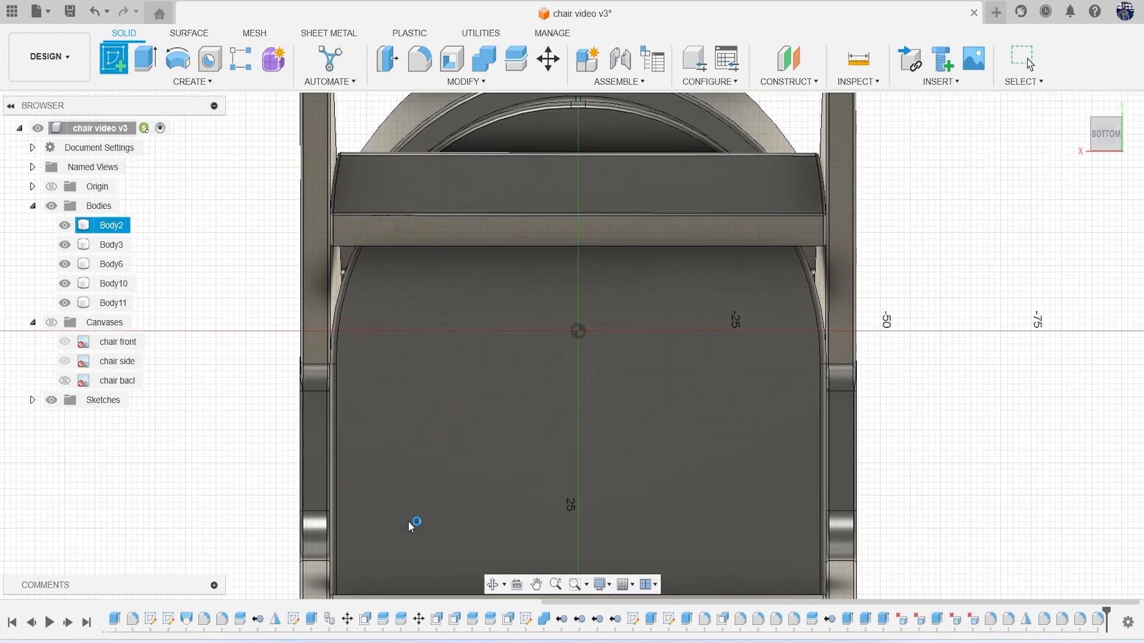
pyautogui.scroll(5, 451, 490)
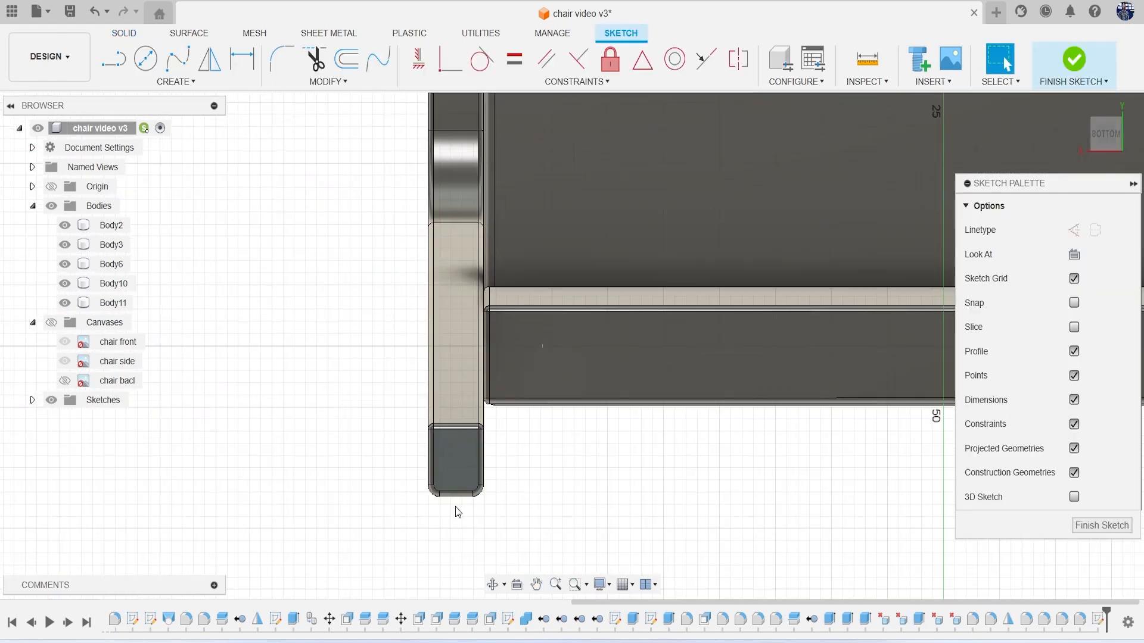
pyautogui.press('c')
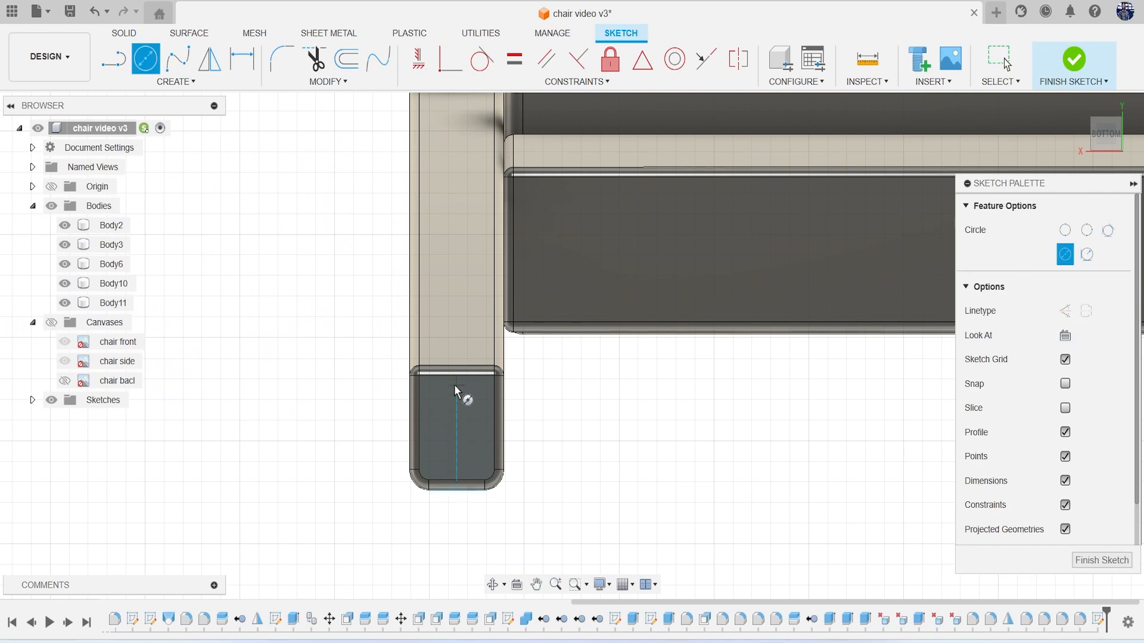
pyautogui.click(455, 424)
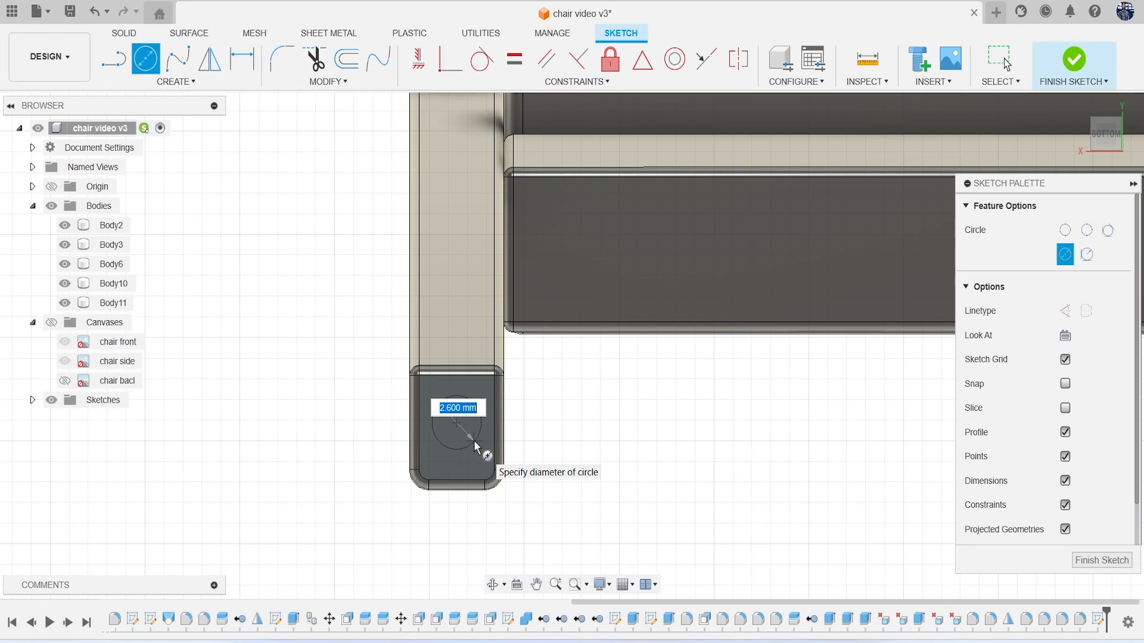
pyautogui.write('3')
pyautogui.press('Return')
# Draw a vertical centre line across the bottom end face of the rear leg on the same side
pyautogui.scroll(-5, 536, 459)
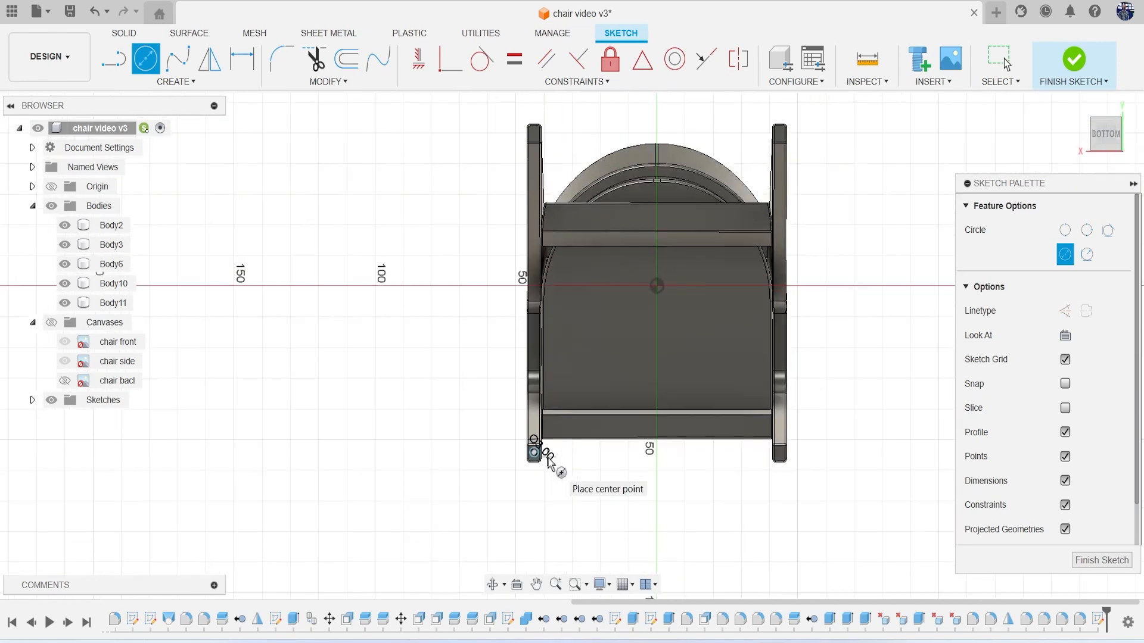
pyautogui.scroll(-1, 547, 458)
pyautogui.moveTo(558, 349); pyautogui.dragTo(582, 452, button='middle')
pyautogui.scroll(7, 569, 280)
pyautogui.moveTo(591, 342); pyautogui.dragTo(597, 446, button='middle')
pyautogui.scroll(3, 563, 364)
pyautogui.scroll(1, 552, 347)
pyautogui.moveTo(555, 332); pyautogui.dragTo(623, 502, button='middle')
pyautogui.scroll(1, 612, 462)
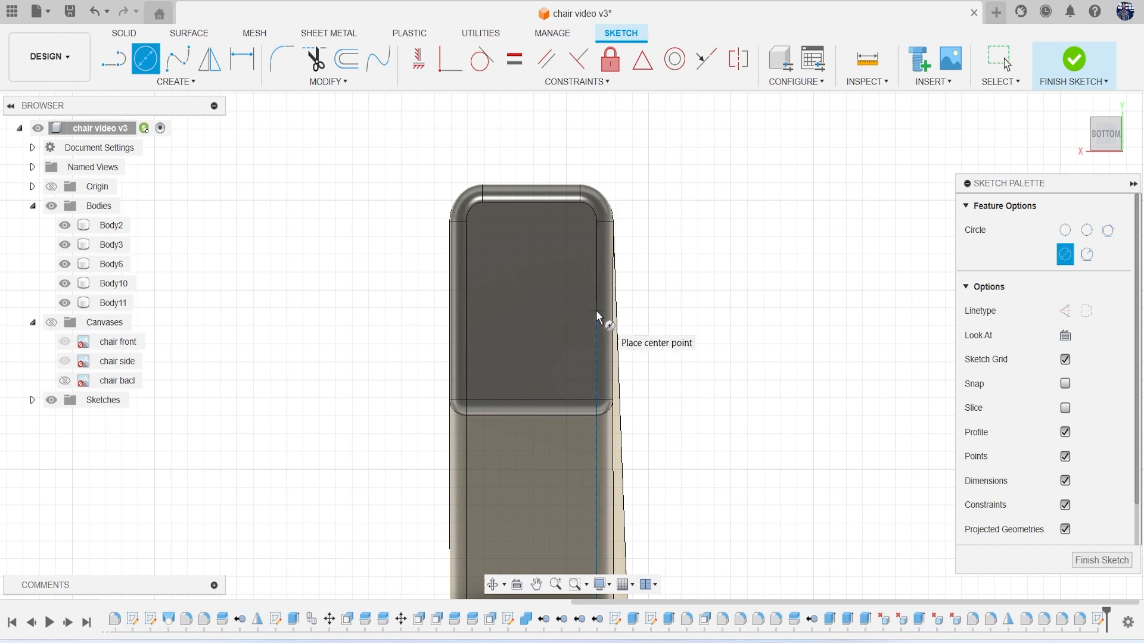
pyautogui.press('Escape')
pyautogui.press('l')
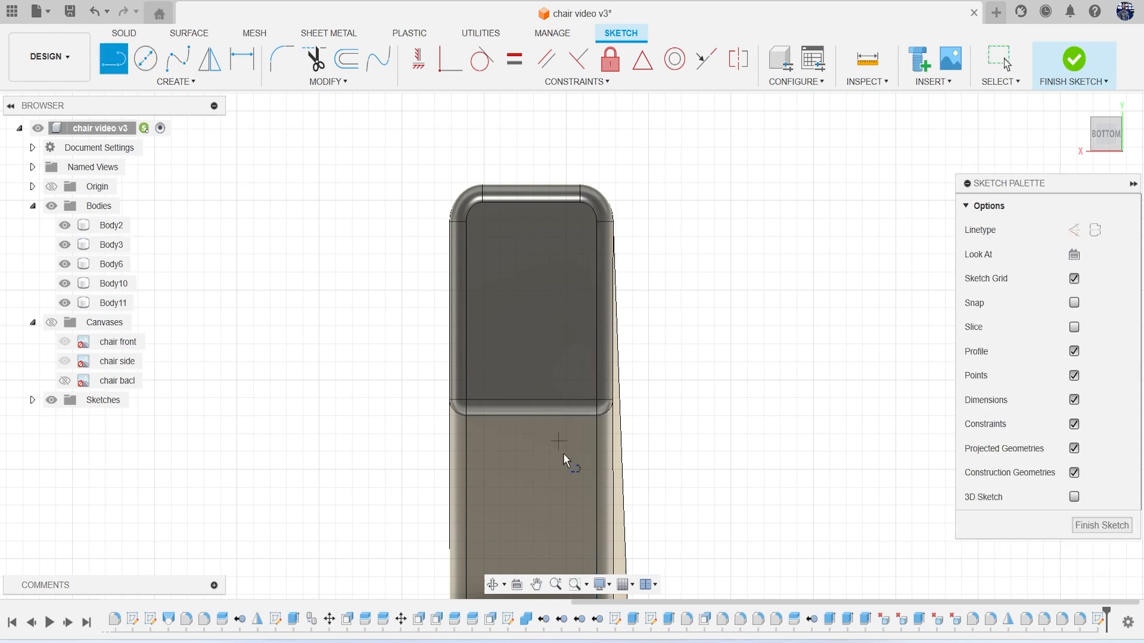
pyautogui.click(530, 204)
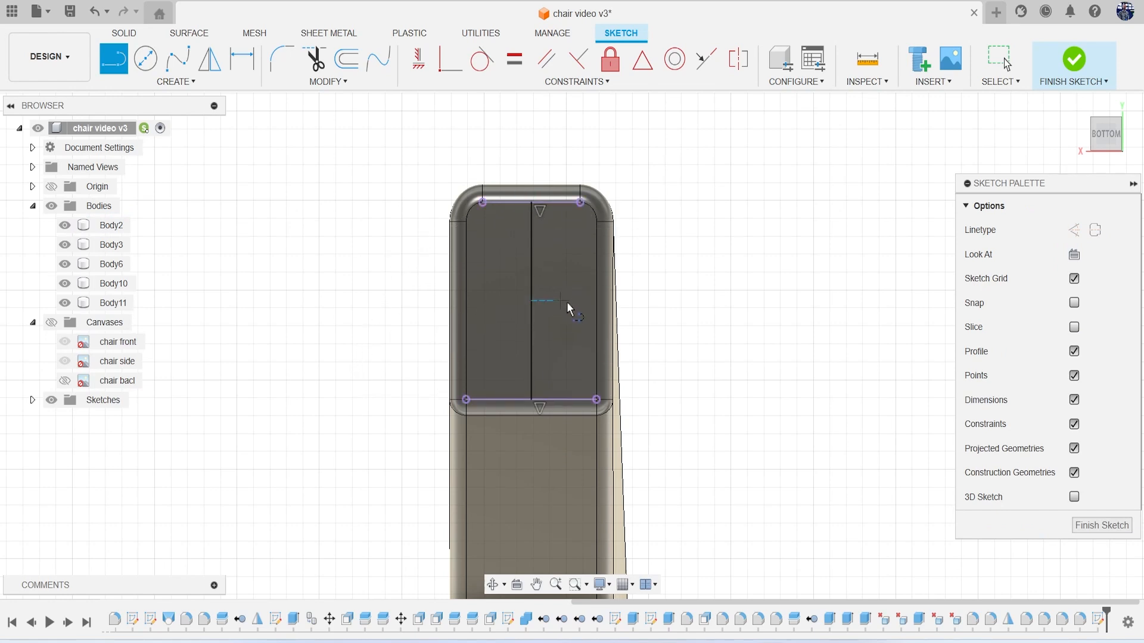
# Draw a 3 mm diameter circle centred on the midpoint of the rear leg's centre line
pyautogui.press('c')
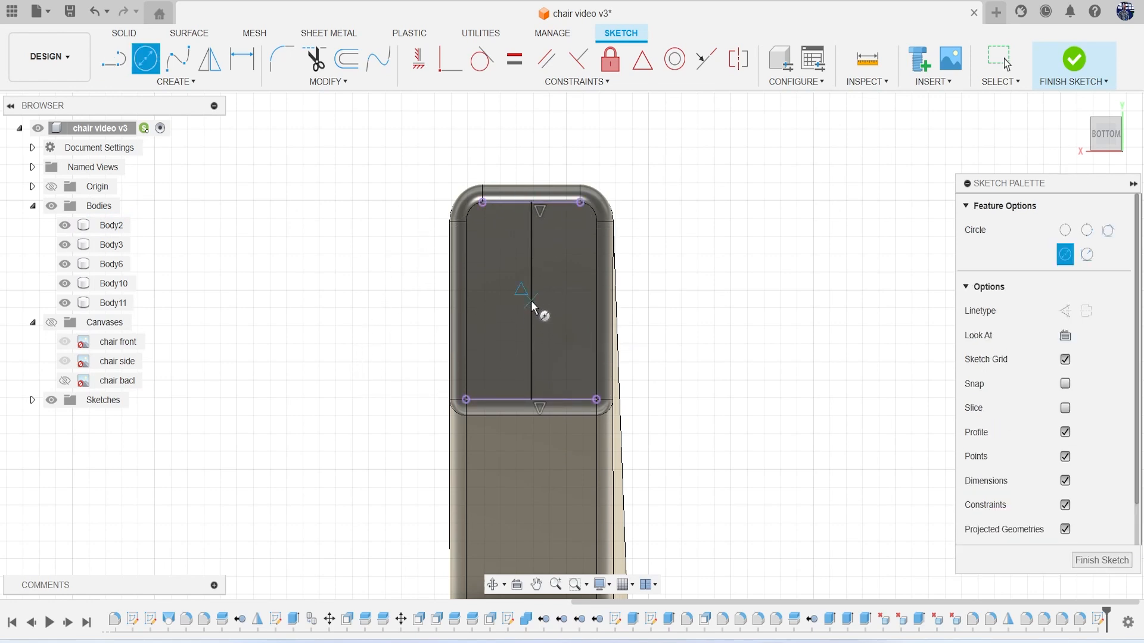
pyautogui.click(531, 301)
pyautogui.write('3')
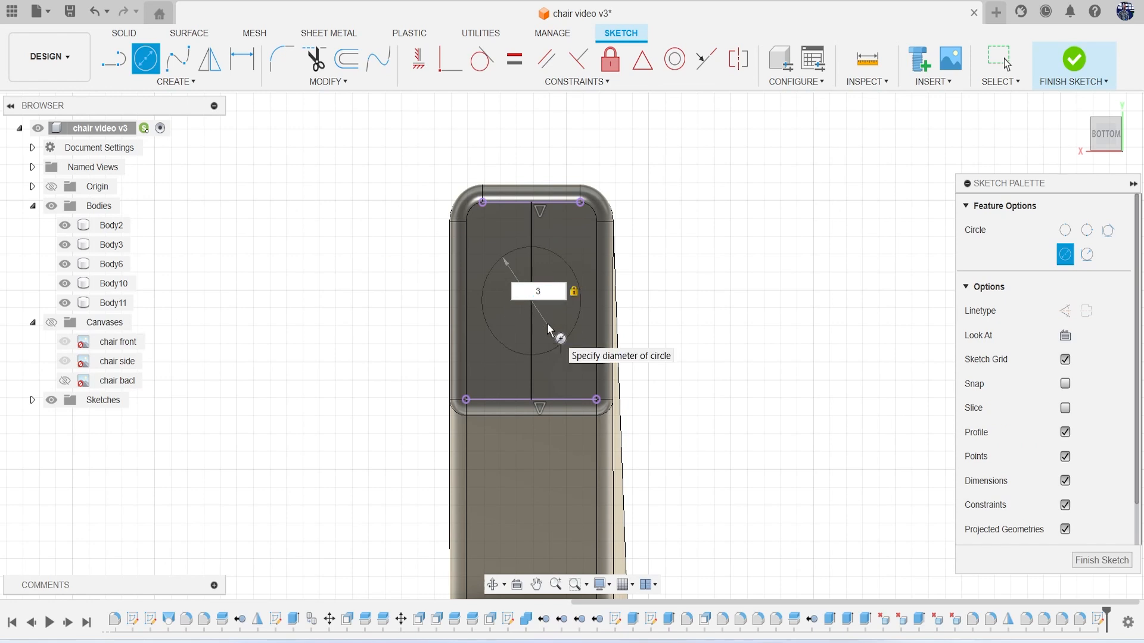
pyautogui.press('Return')
# Extrude the circles under the front and rear legs 0.42 mm downward as new bodies
pyautogui.press('e')
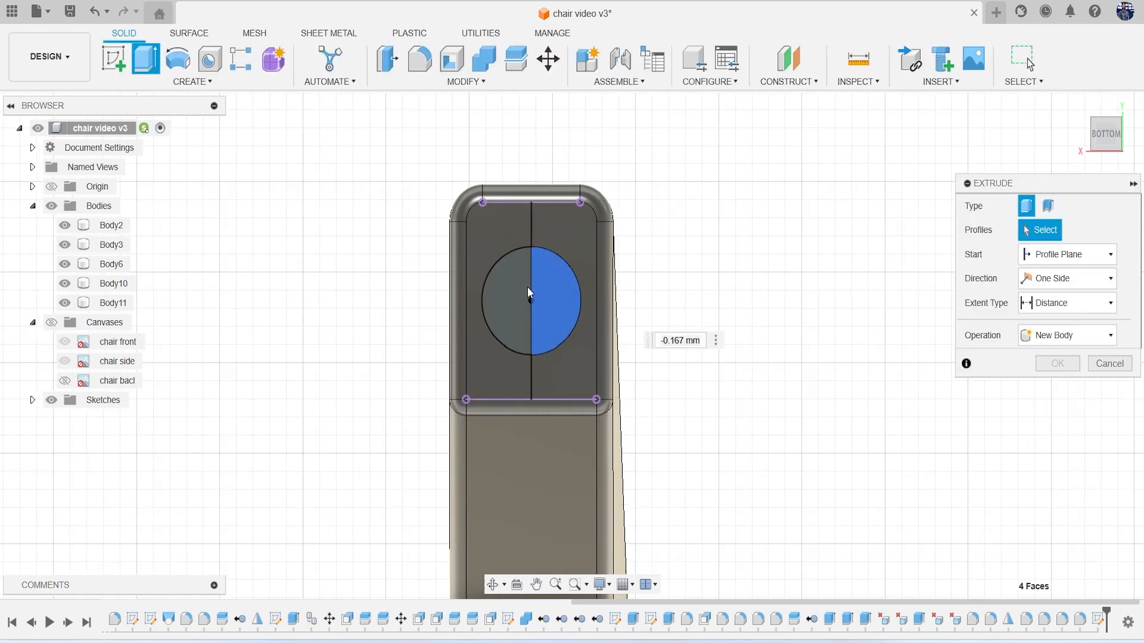
pyautogui.click(528, 287)
pyautogui.scroll(-8, 560, 420)
pyautogui.moveTo(659, 359); pyautogui.dragTo(686, 243, button='middle')
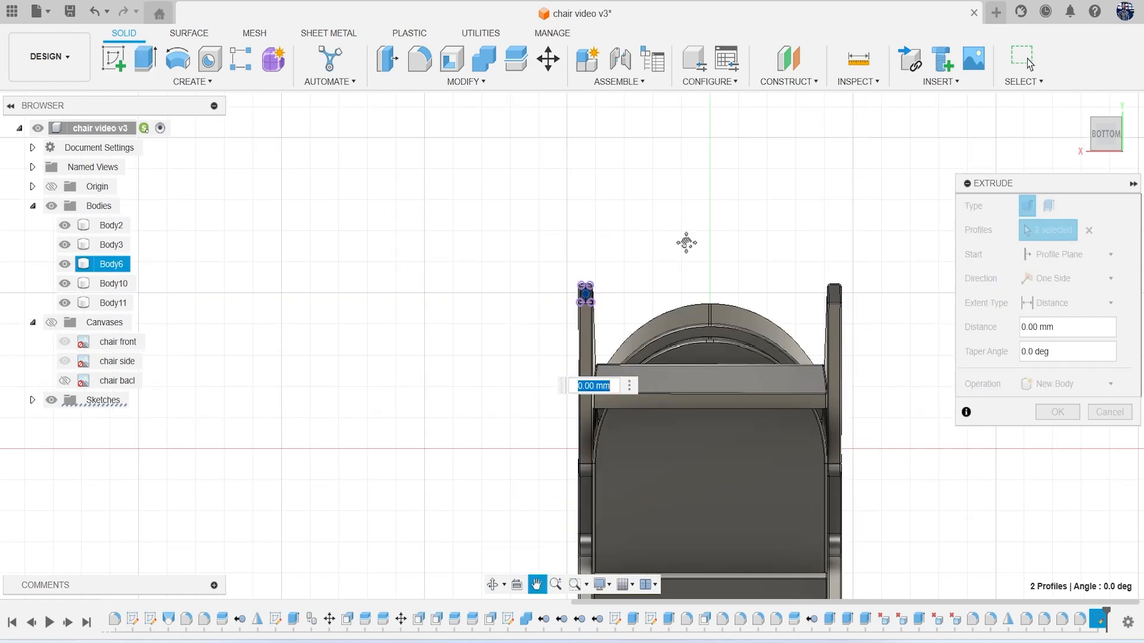
pyautogui.scroll(10, 590, 292)
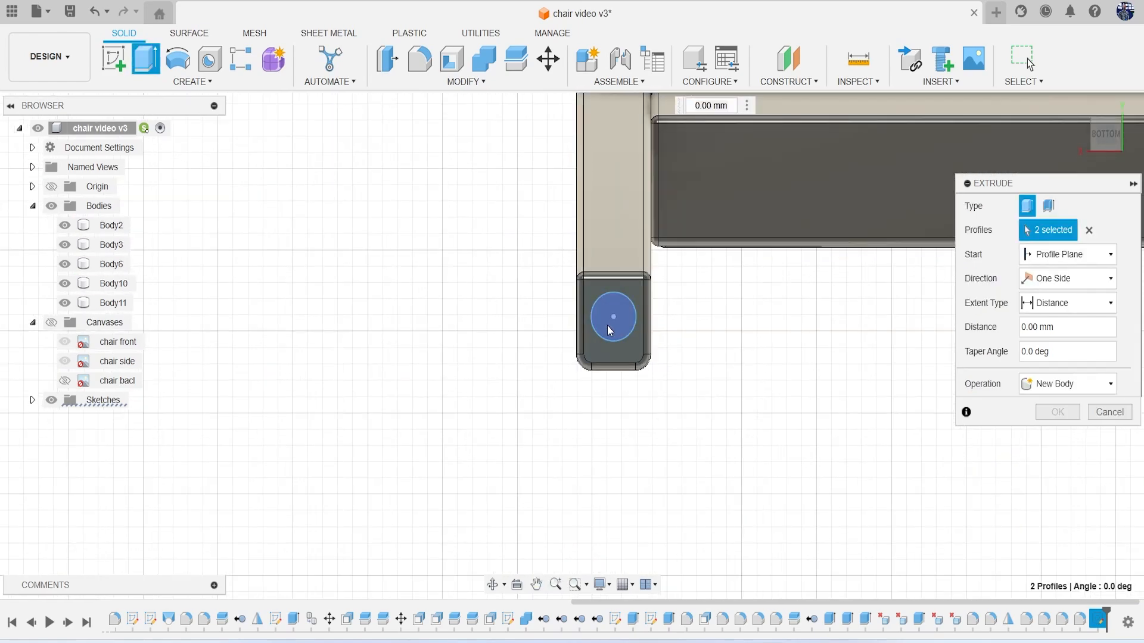
pyautogui.click(610, 330)
pyautogui.keyDown('shift'); pyautogui.moveTo(631, 376); pyautogui.dragTo(569, 405, button='middle'); pyautogui.keyUp('shift')
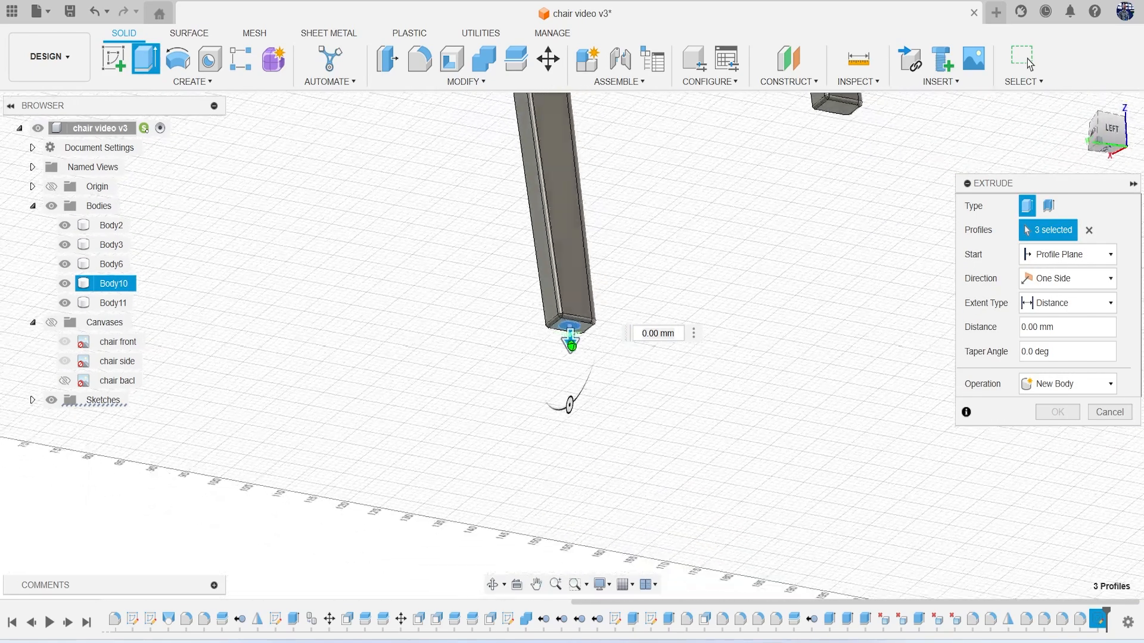
pyautogui.keyDown('shift'); pyautogui.moveTo(571, 346); pyautogui.dragTo(529, 332, button='middle'); pyautogui.keyUp('shift')
pyautogui.scroll(8, 556, 302)
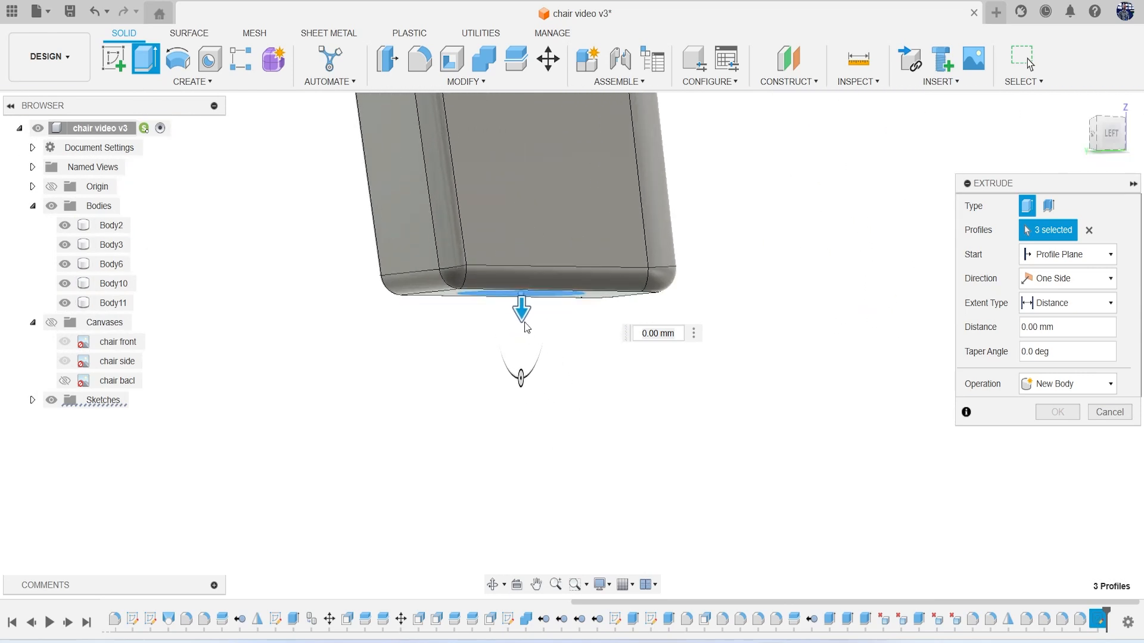
pyautogui.moveTo(521, 310); pyautogui.dragTo(521, 331)
pyautogui.click(1064, 386)
pyautogui.click(1069, 445)
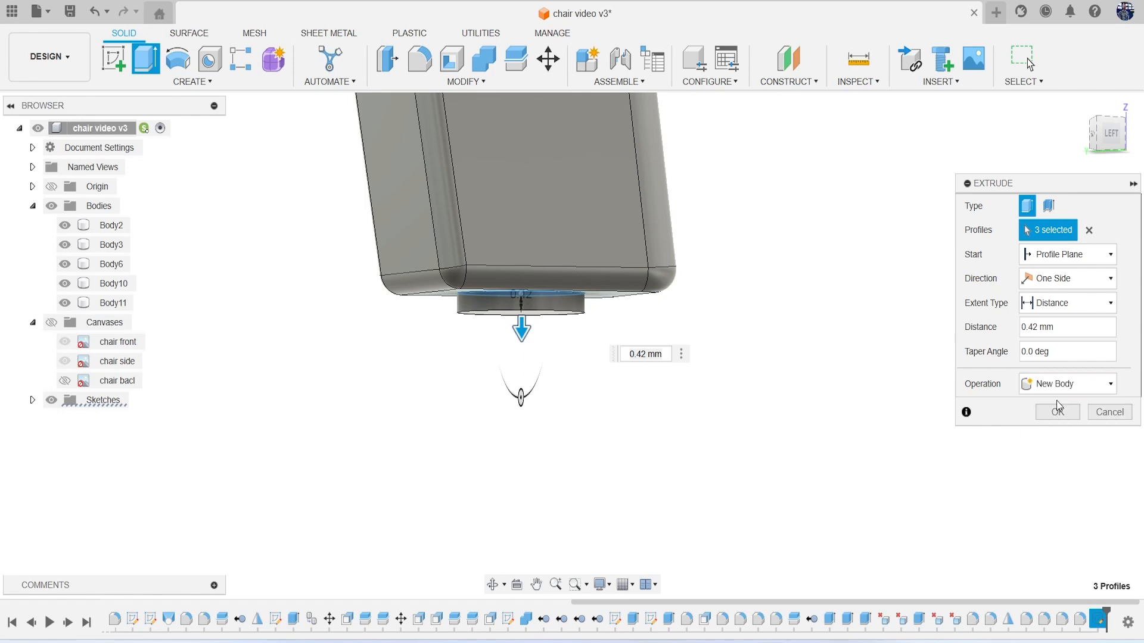
pyautogui.click(1057, 412)
# Hide every body except the small round pad under the front leg
pyautogui.moveTo(1110, 141); pyautogui.dragTo(1110, 128)
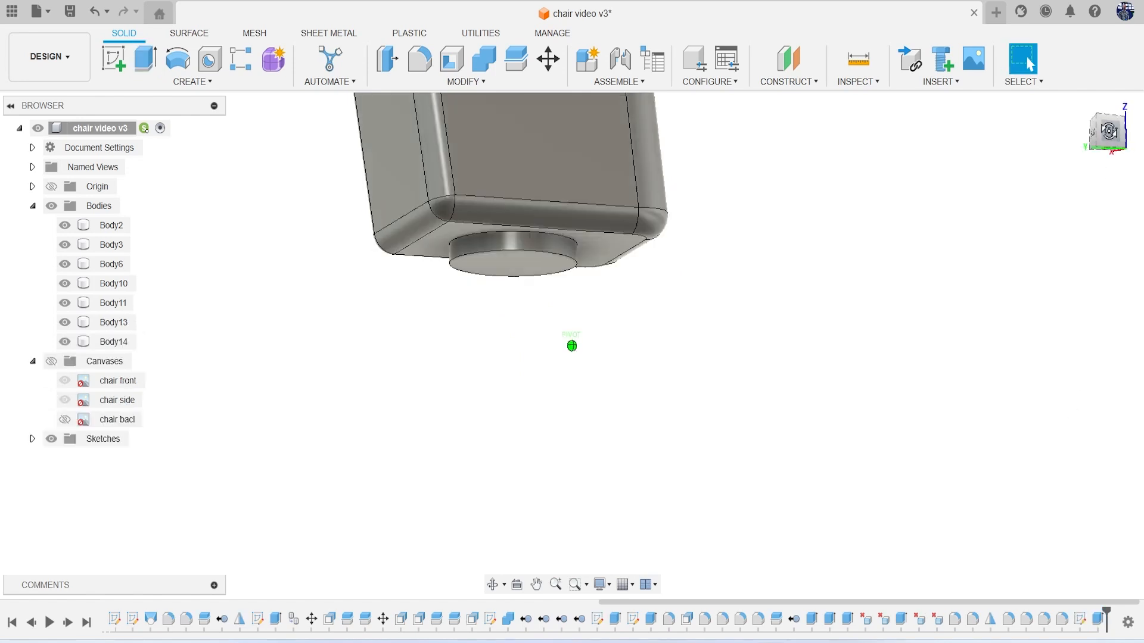
pyautogui.click(65, 226)
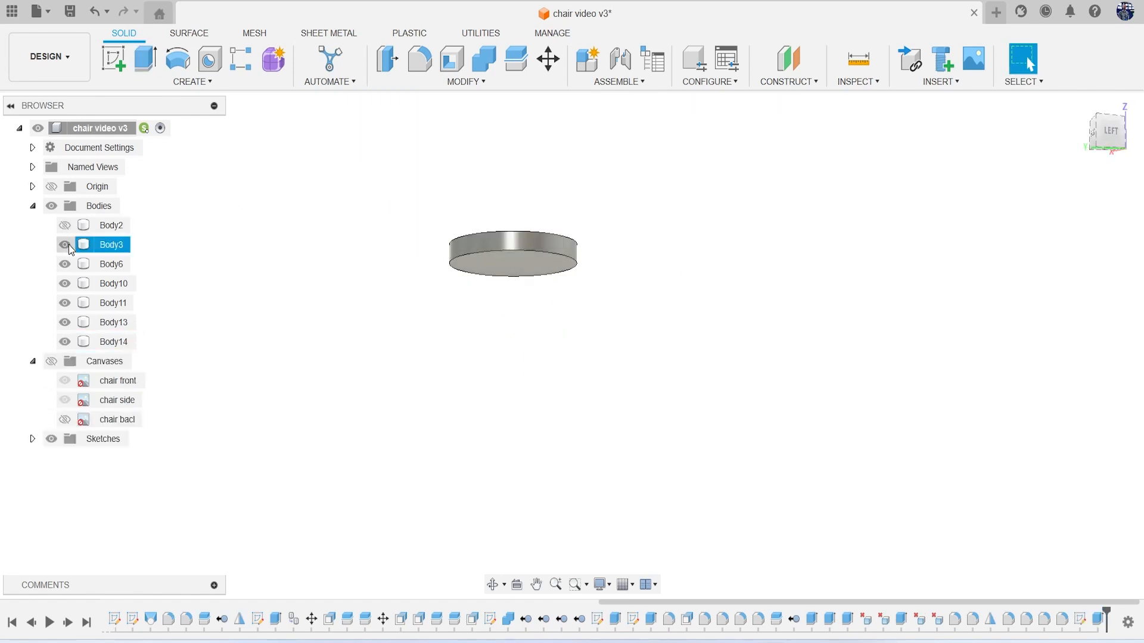
pyautogui.click(64, 303)
pyautogui.click(65, 322)
pyautogui.scroll(-8, 318, 361)
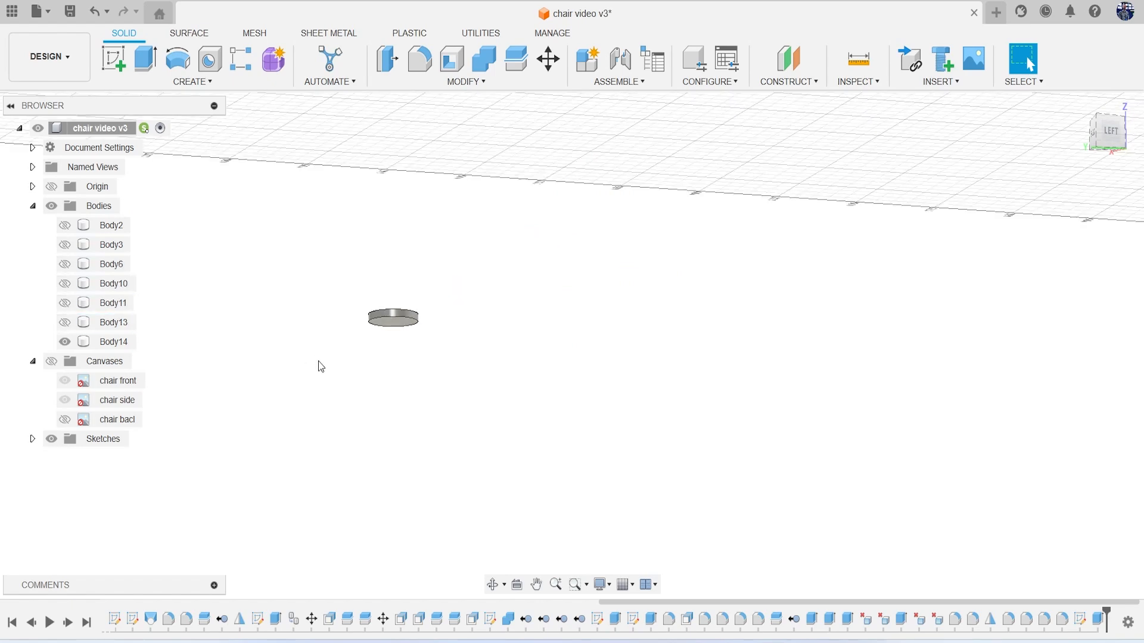
pyautogui.moveTo(358, 367); pyautogui.dragTo(649, 401, button='middle')
pyautogui.scroll(10, 694, 421)
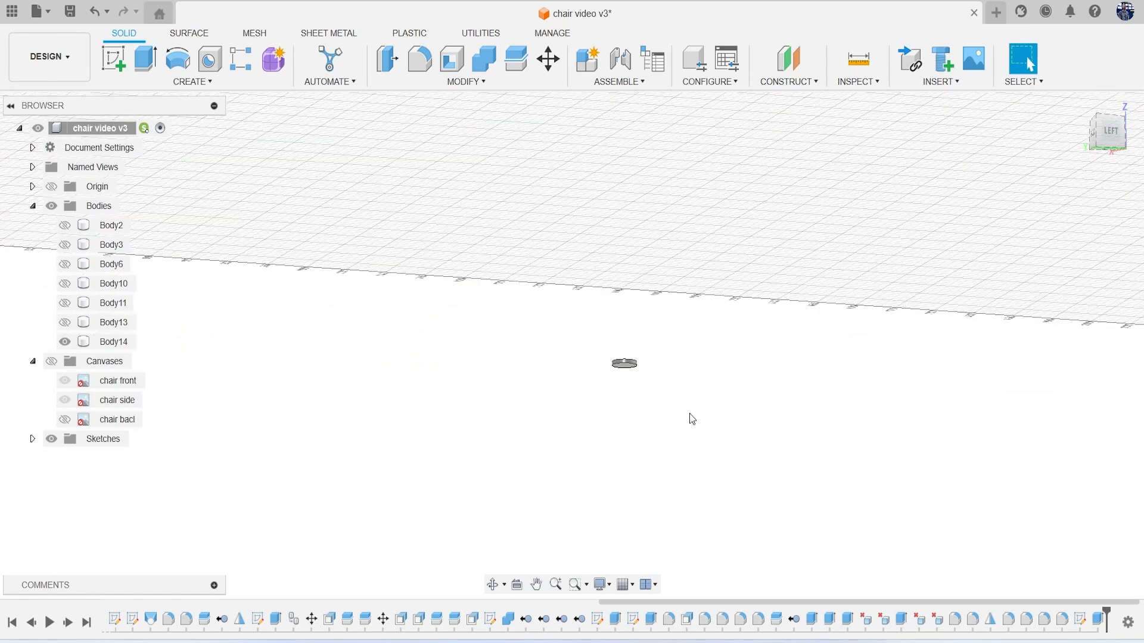
# Fillet all edges of the round foot pad under the front leg with a 0.1 mm radius
pyautogui.press('f')
pyautogui.click(429, 224)
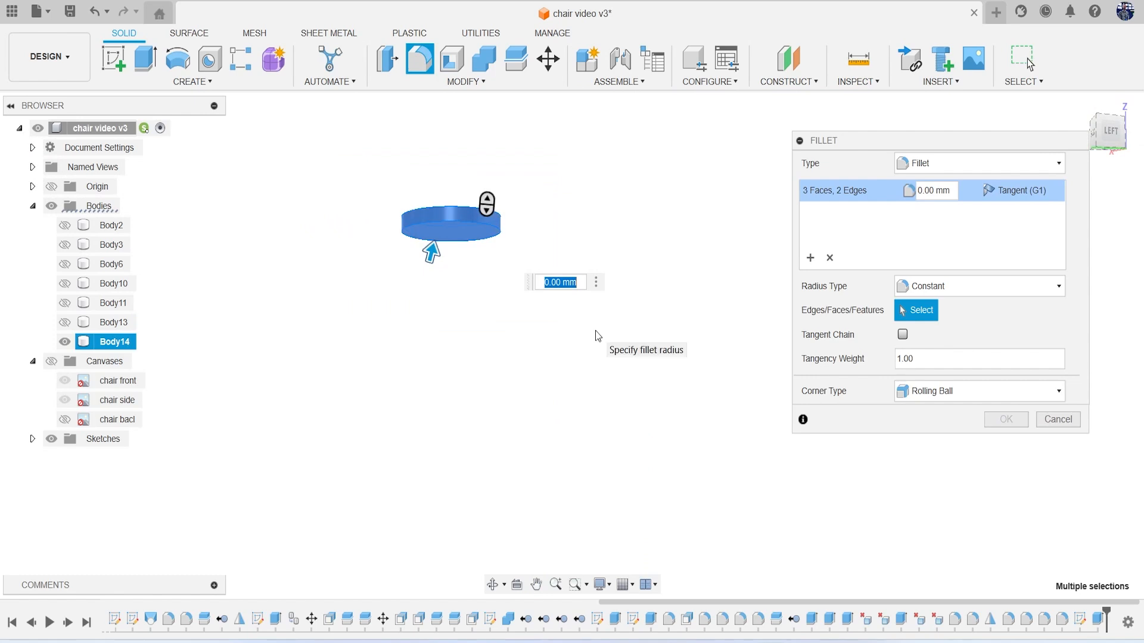
pyautogui.write('.2')
pyautogui.press('BackSpace')
pyautogui.write('1')
pyautogui.scroll(-10, 598, 333)
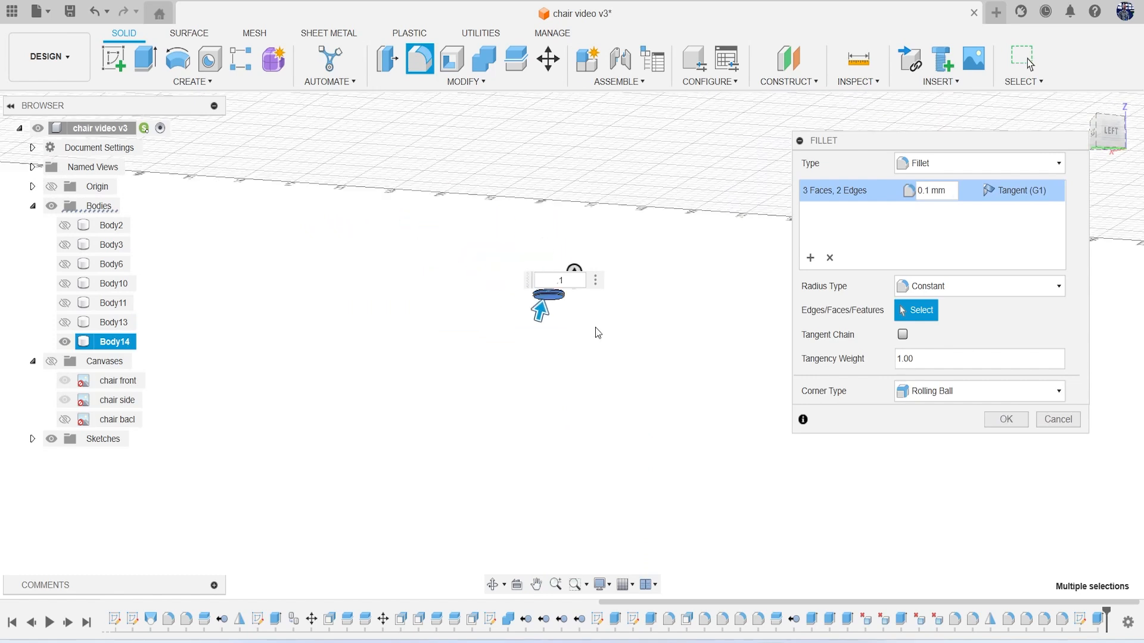
pyautogui.scroll(-5, 597, 332)
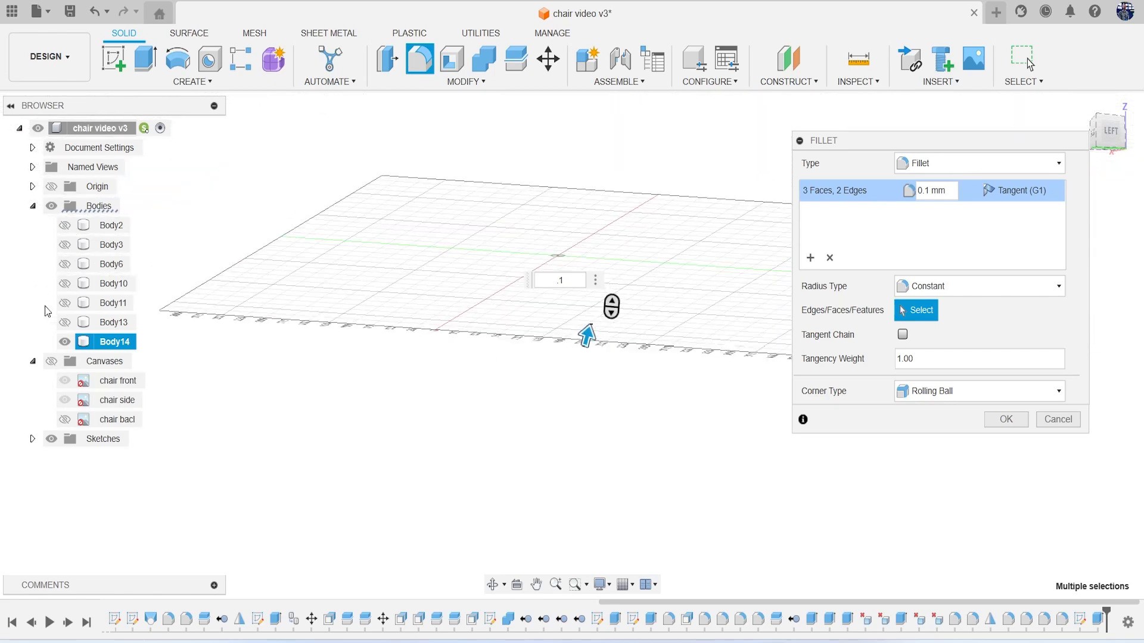
# Fillet all edges of the round foot pad under the rear leg with a 0.1 mm radius
pyautogui.scroll(8, 596, 313)
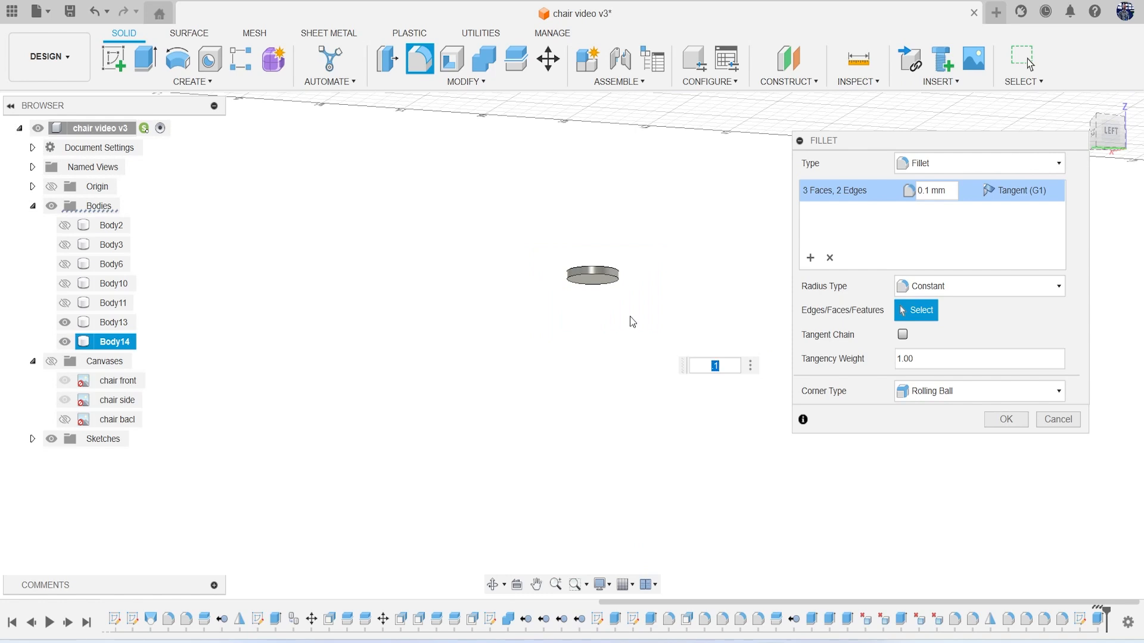
pyautogui.scroll(-2, 638, 314)
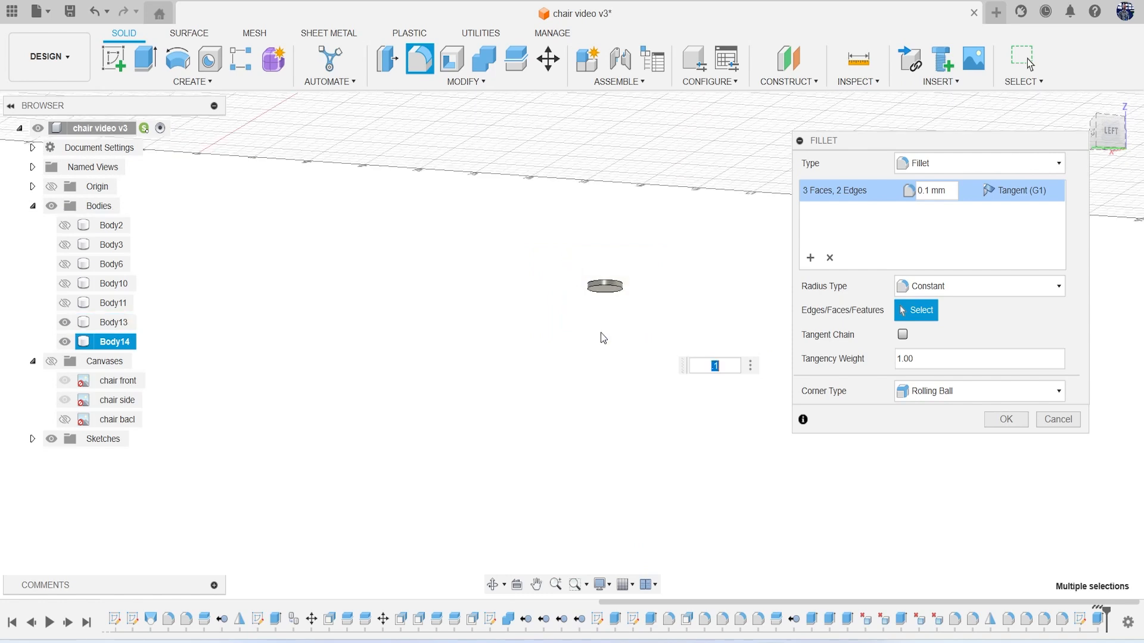
pyautogui.scroll(3, 623, 282)
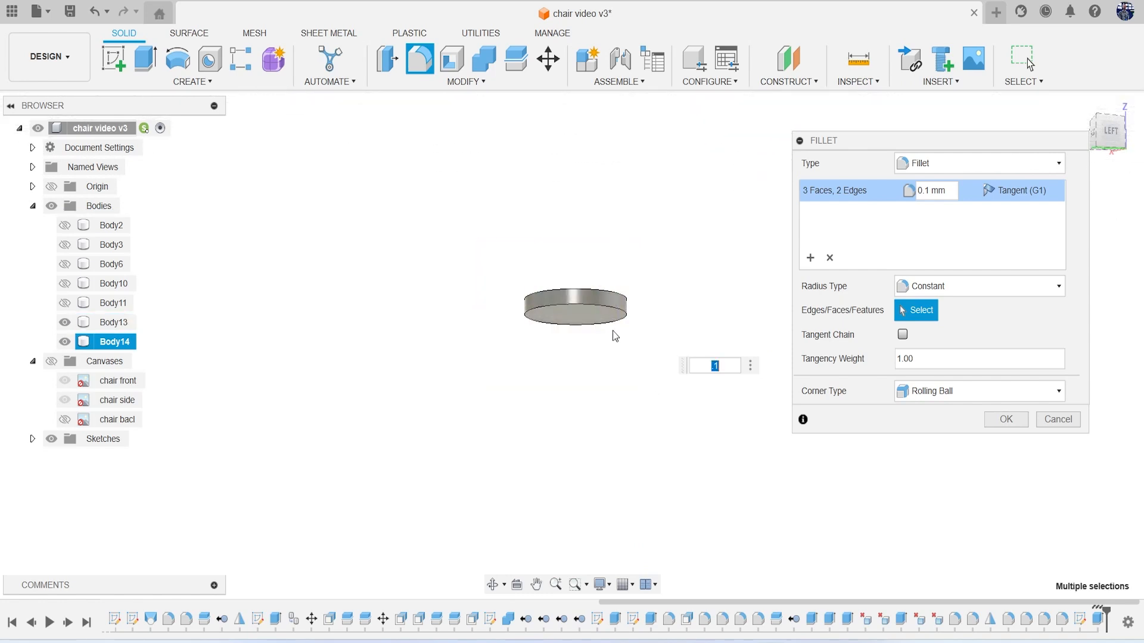
pyautogui.moveTo(587, 313); pyautogui.dragTo(703, 383)
pyautogui.click(1028, 420)
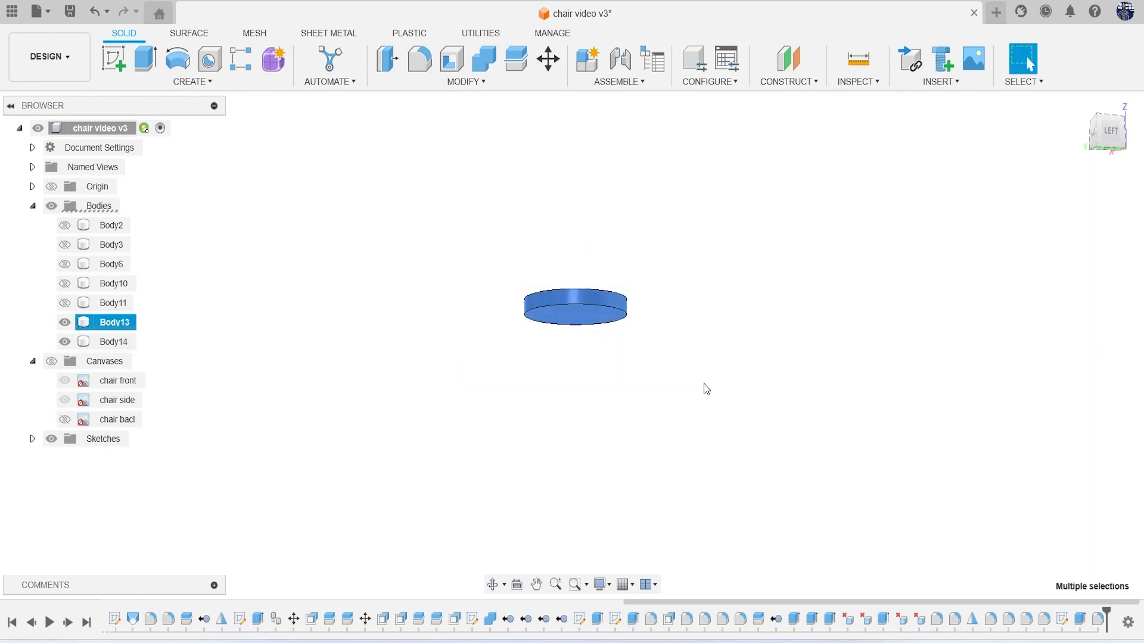
pyautogui.write('f')
pyautogui.write('.1')
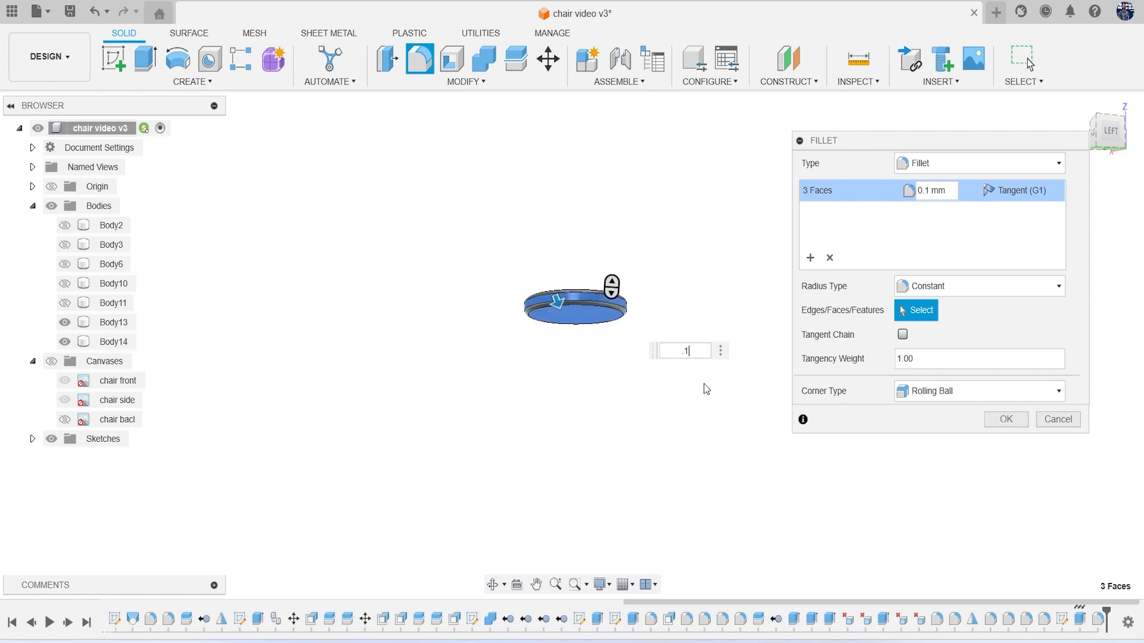
pyautogui.press('Return')
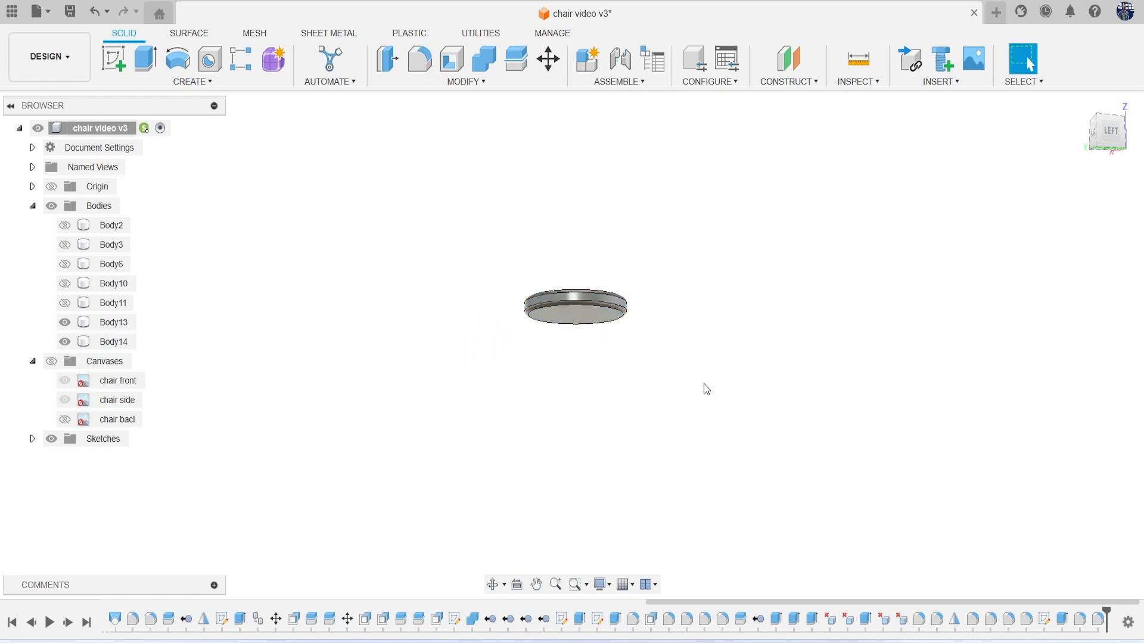
# Show all the hidden chair bodies again alongside the two foot pads
pyautogui.click(69, 226)
pyautogui.click(70, 245)
pyautogui.click(70, 265)
pyautogui.click(69, 284)
# Mirror the front and rear foot pads across the central YZ plane as new bodies under the opposite legs
pyautogui.scroll(-5, 460, 348)
pyautogui.moveTo(1097, 144); pyautogui.dragTo(1072, 140)
pyautogui.scroll(-4, 897, 258)
pyautogui.moveTo(876, 261); pyautogui.dragTo(570, 254, button='middle')
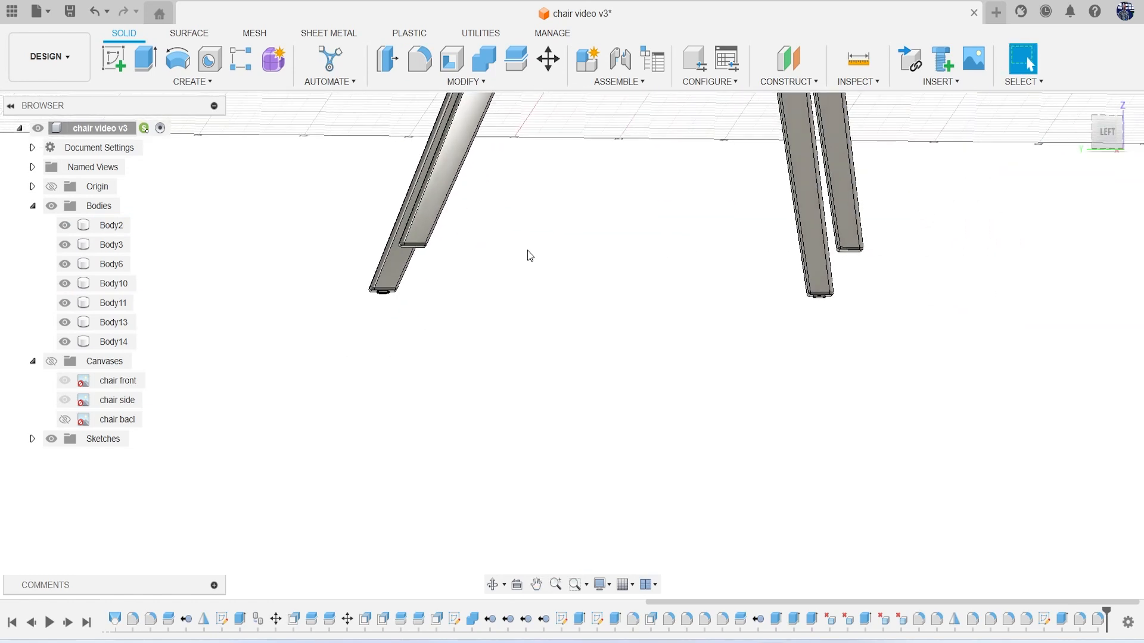
pyautogui.click(192, 82)
pyautogui.click(172, 423)
pyautogui.click(115, 322)
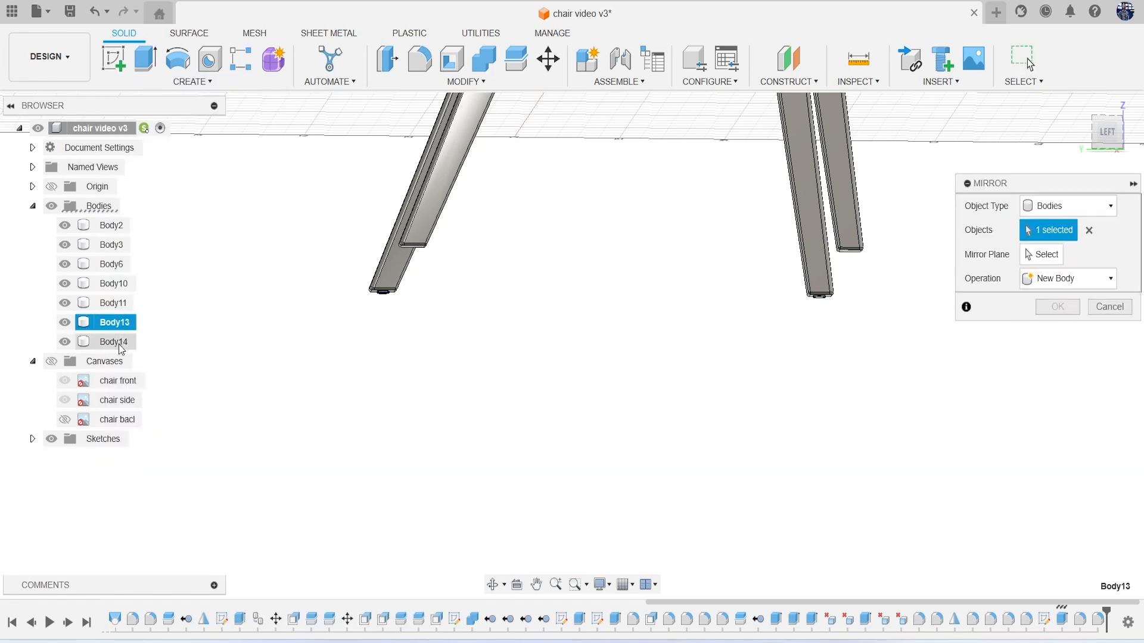
pyautogui.click(1064, 257)
pyautogui.scroll(-5, 728, 319)
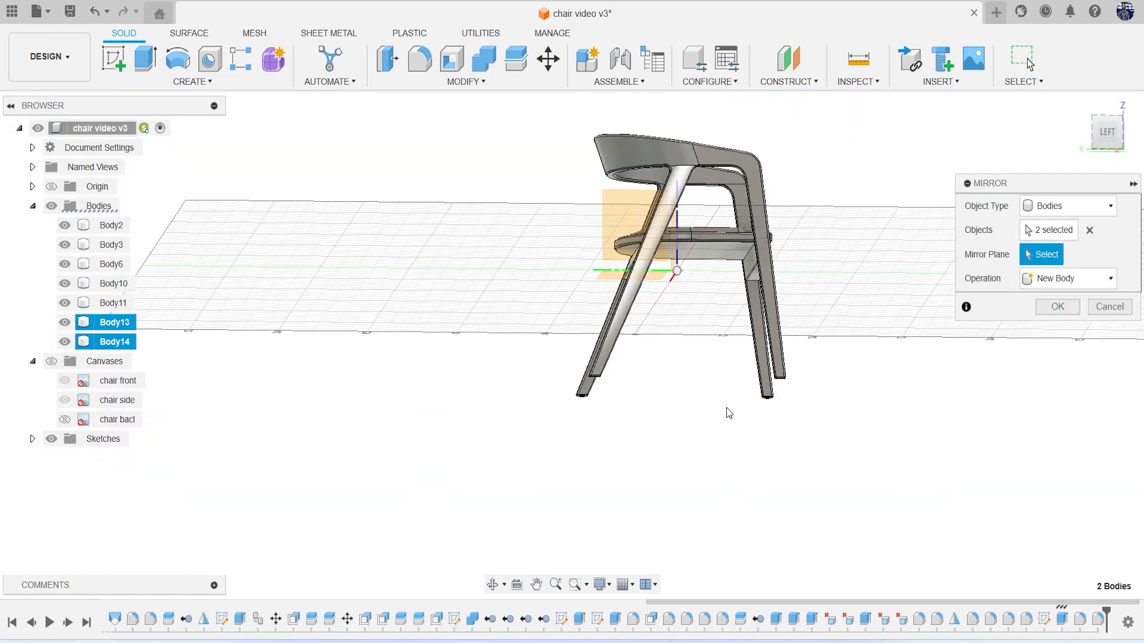
pyautogui.click(620, 208)
pyautogui.moveTo(1110, 143); pyautogui.dragTo(1097, 109)
pyautogui.click(1064, 308)
# Examine the completed chair and its four foot pads from below and from several other angles
pyautogui.scroll(6, 618, 269)
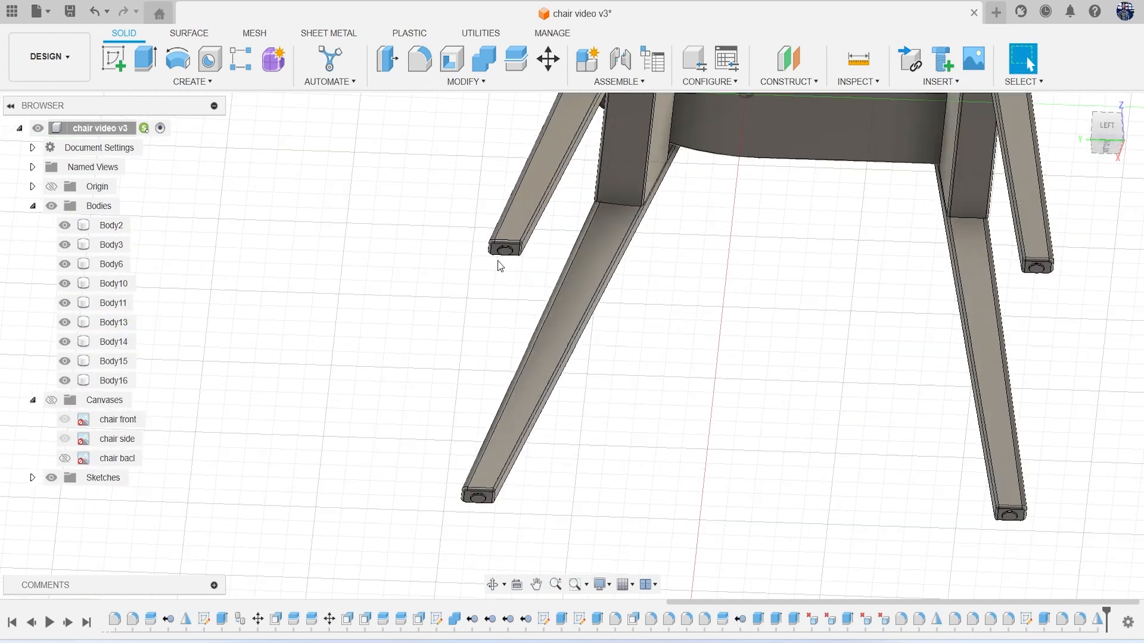
pyautogui.moveTo(777, 297); pyautogui.dragTo(381, 323, button='middle')
pyautogui.scroll(-3, 771, 346)
pyautogui.moveTo(771, 346); pyautogui.dragTo(722, 208, button='middle')
pyautogui.moveTo(1120, 126); pyautogui.dragTo(1135, 196)
pyautogui.scroll(-4, 902, 220)
pyautogui.moveTo(900, 221); pyautogui.dragTo(725, 293, button='middle')
pyautogui.moveTo(1110, 144); pyautogui.dragTo(935, 145)
pyautogui.moveTo(1029, 243)
pyautogui.mouseDown(button='middle')
pyautogui.moveTo(1111, 289)
pyautogui.moveTo(1126, 342)
pyautogui.moveTo(1124, 330)
pyautogui.mouseUp(button='middle')
pyautogui.scroll(-2, 1126, 342)
pyautogui.moveTo(1093, 137); pyautogui.dragTo(1087, 119)
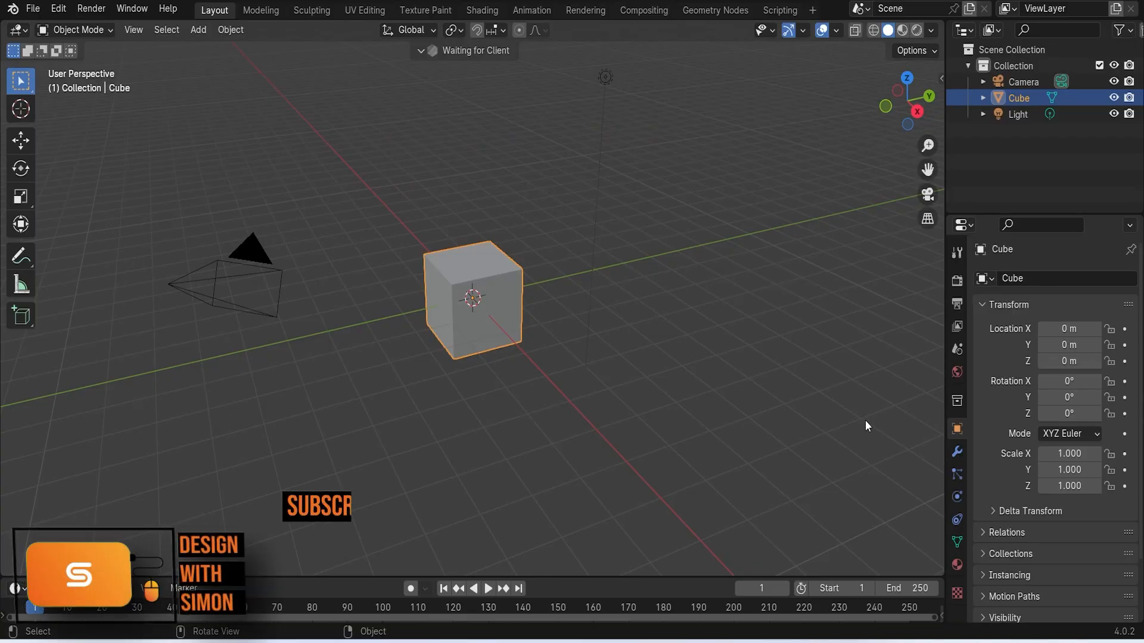
# Switch to Blender and delete the default camera, cube and light from the scene
pyautogui.press('a')
pyautogui.press('x')
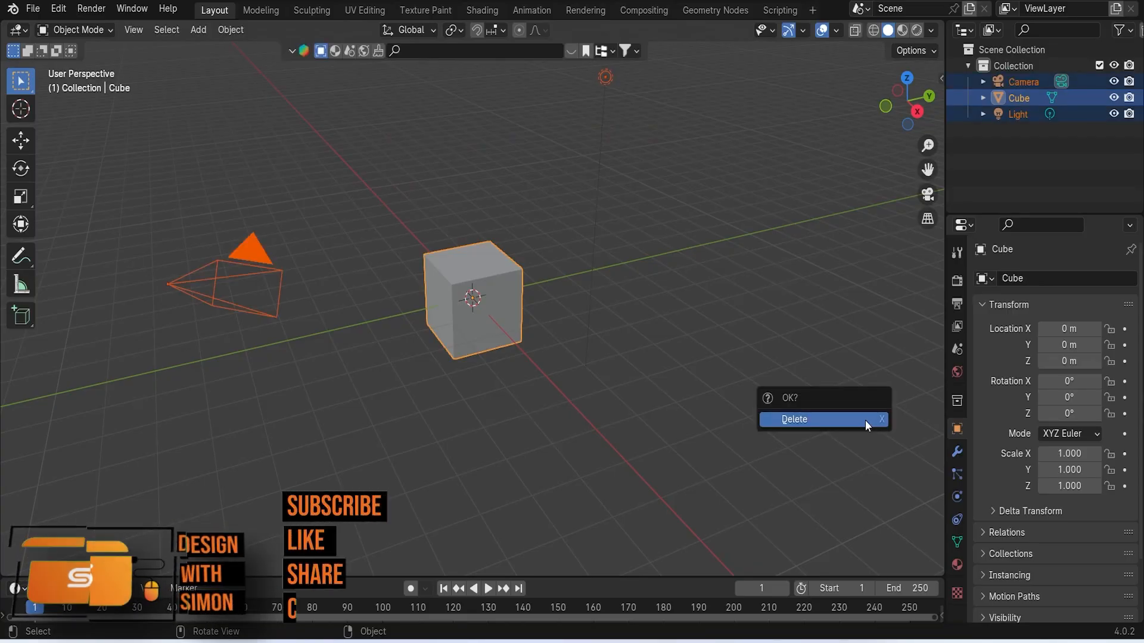
pyautogui.click(865, 420)
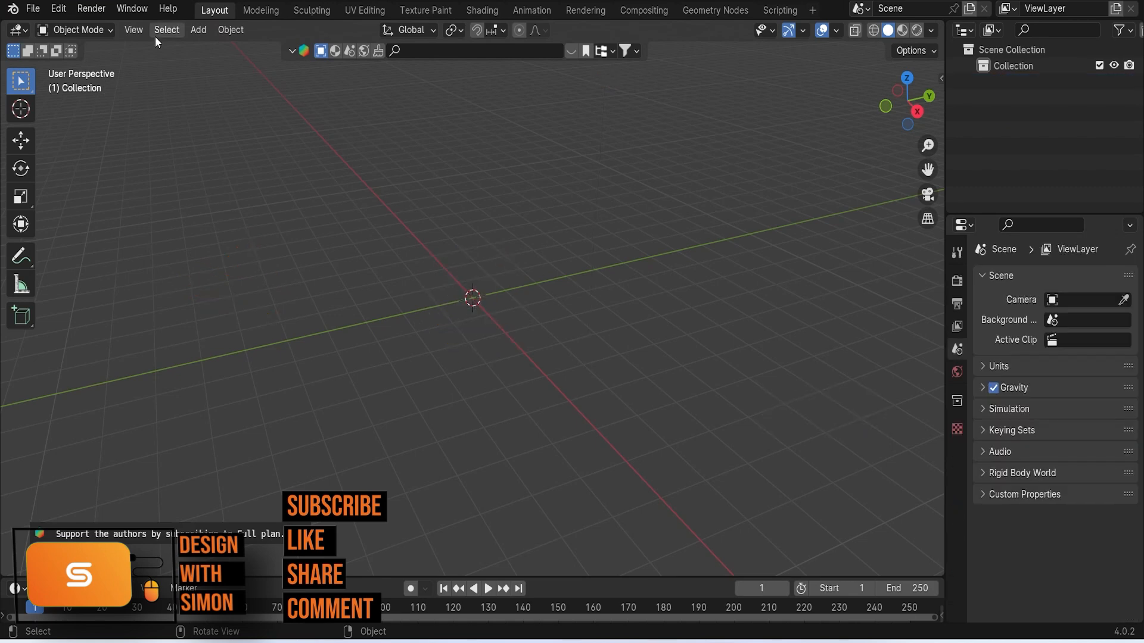
# Import the FBX file "chair video v4.fbx" from the Desktop folder with the default import settings
pyautogui.click(33, 9)
pyautogui.moveTo(144, 237)
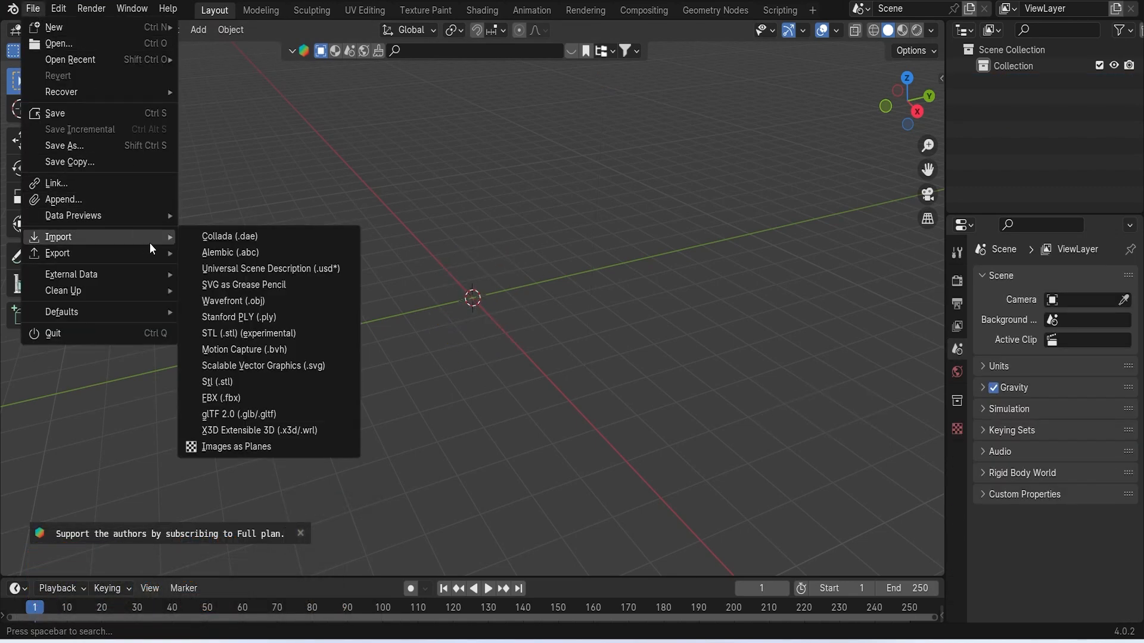
pyautogui.click(246, 401)
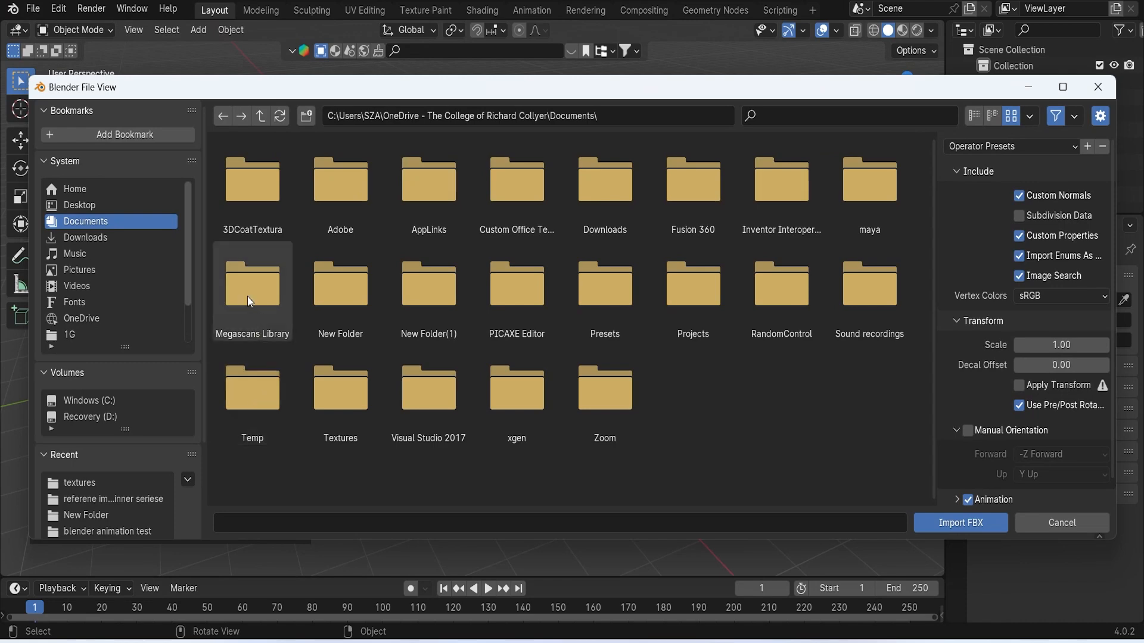
pyautogui.click(113, 206)
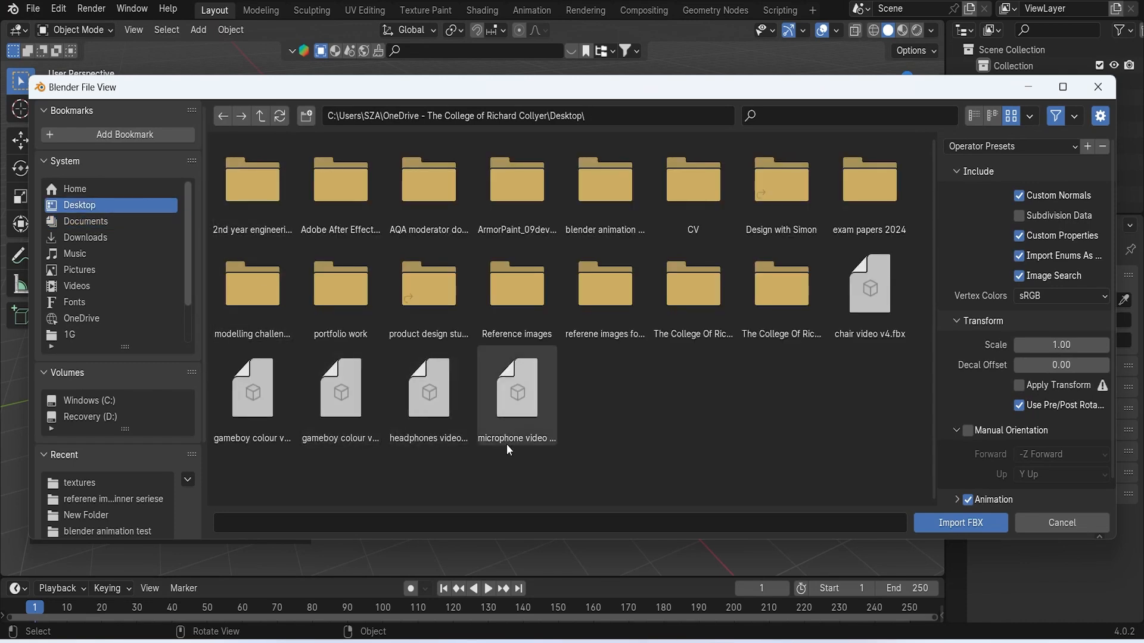
pyautogui.doubleClick(870, 280)
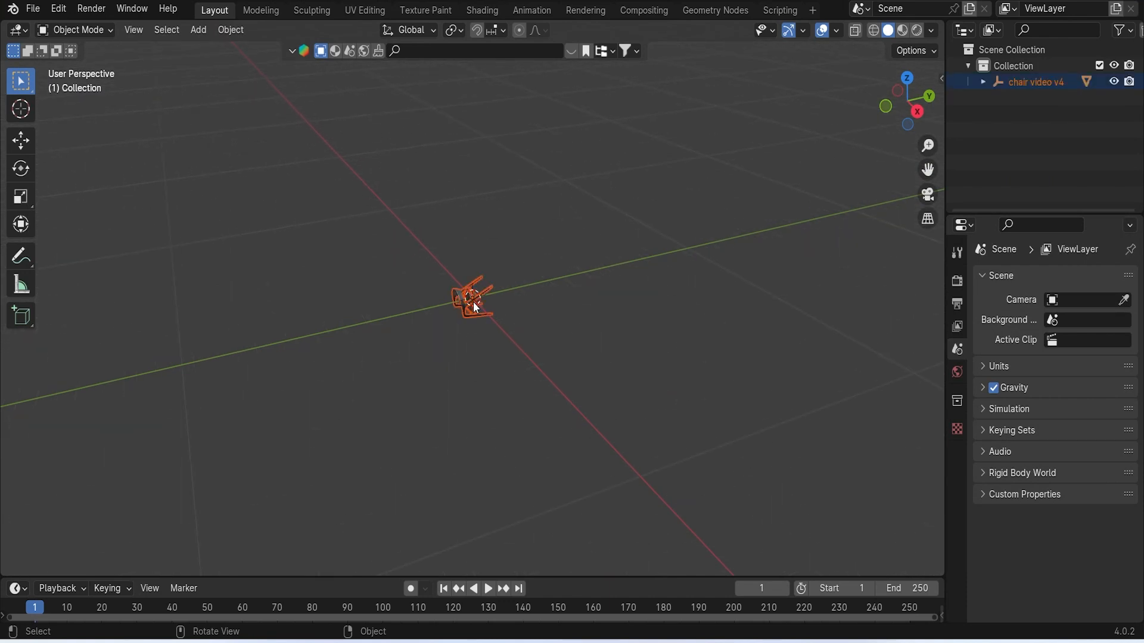
# Rotate the imported chair -90° about the global X axis so it stands upright
pyautogui.press('r')
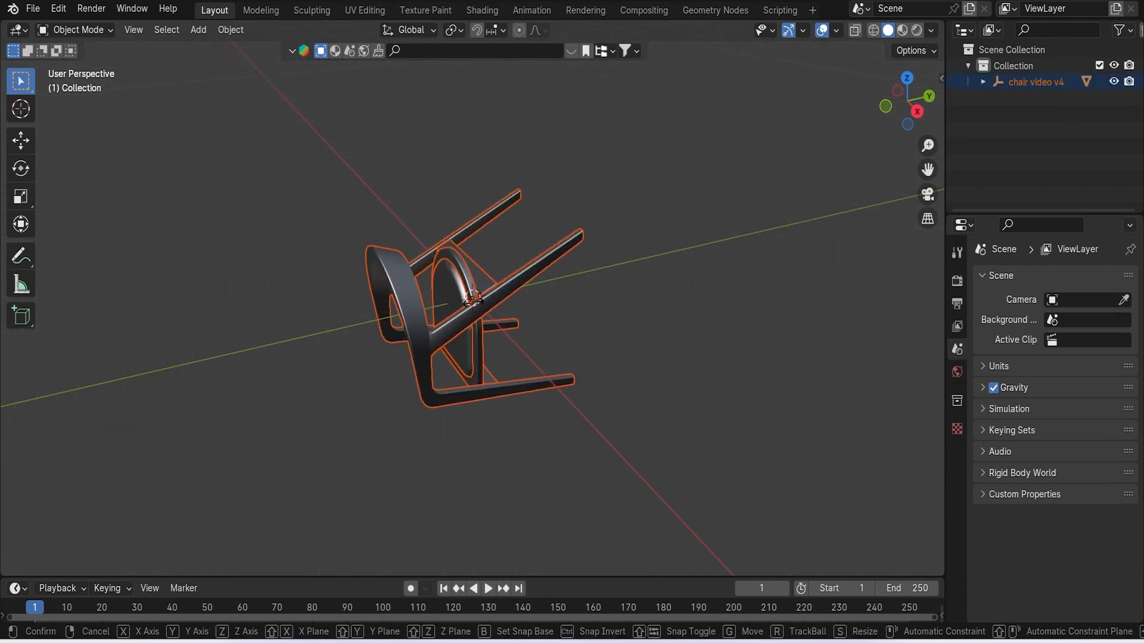
pyautogui.write('x-90')
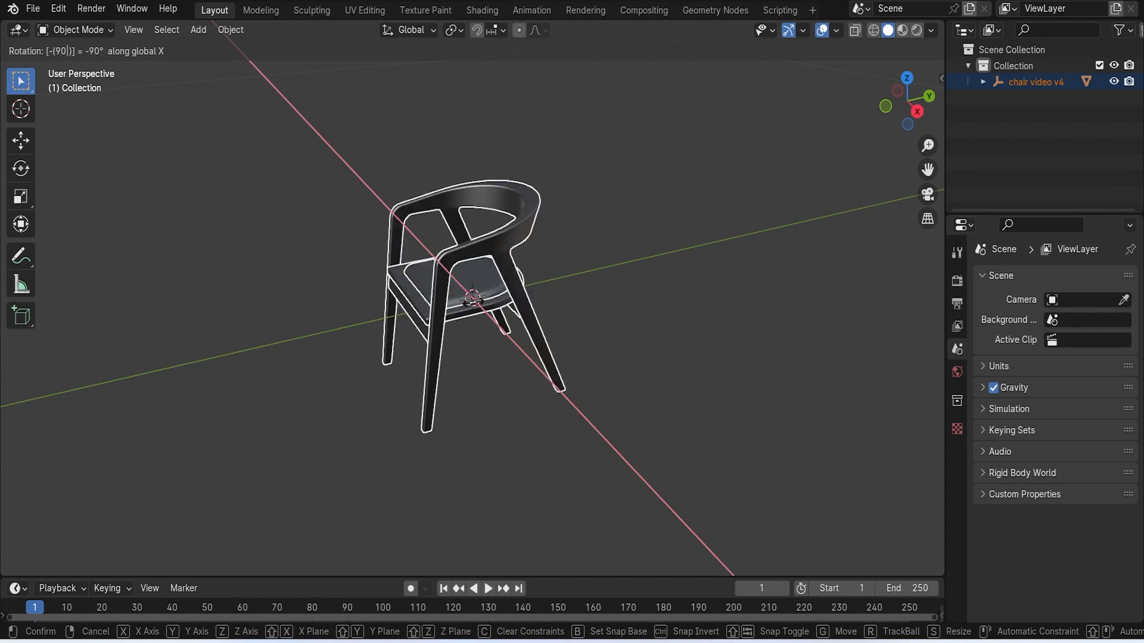
# Rotate the imported chair -90° about the global X axis and scale it up around its origin
pyautogui.press('Return')
pyautogui.scroll(-6, 476, 315)
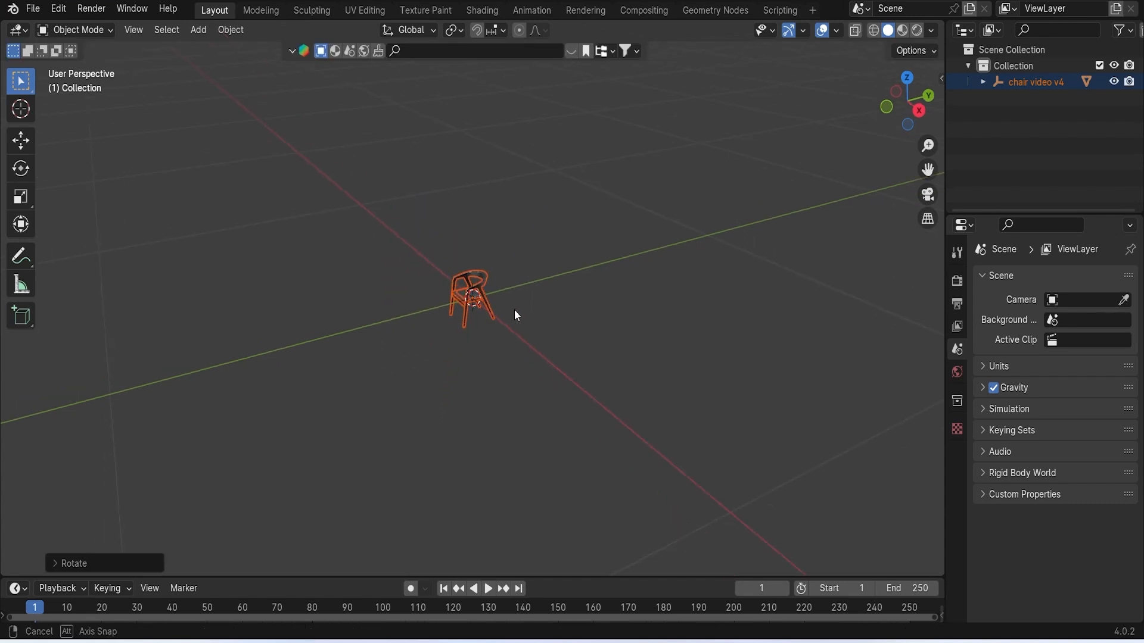
pyautogui.press('s')
pyautogui.click(613, 351)
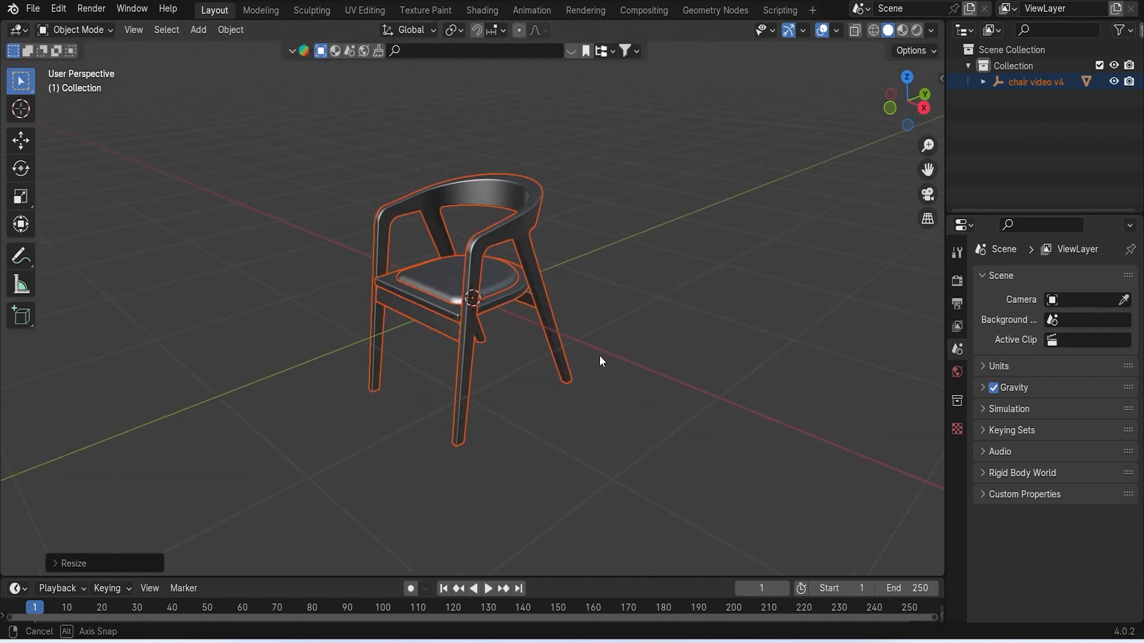
pyautogui.press('s')
pyautogui.click(712, 348)
pyautogui.scroll(-7, 624, 365)
pyautogui.moveTo(602, 369); pyautogui.dragTo(541, 330, button='middle')
pyautogui.press('s')
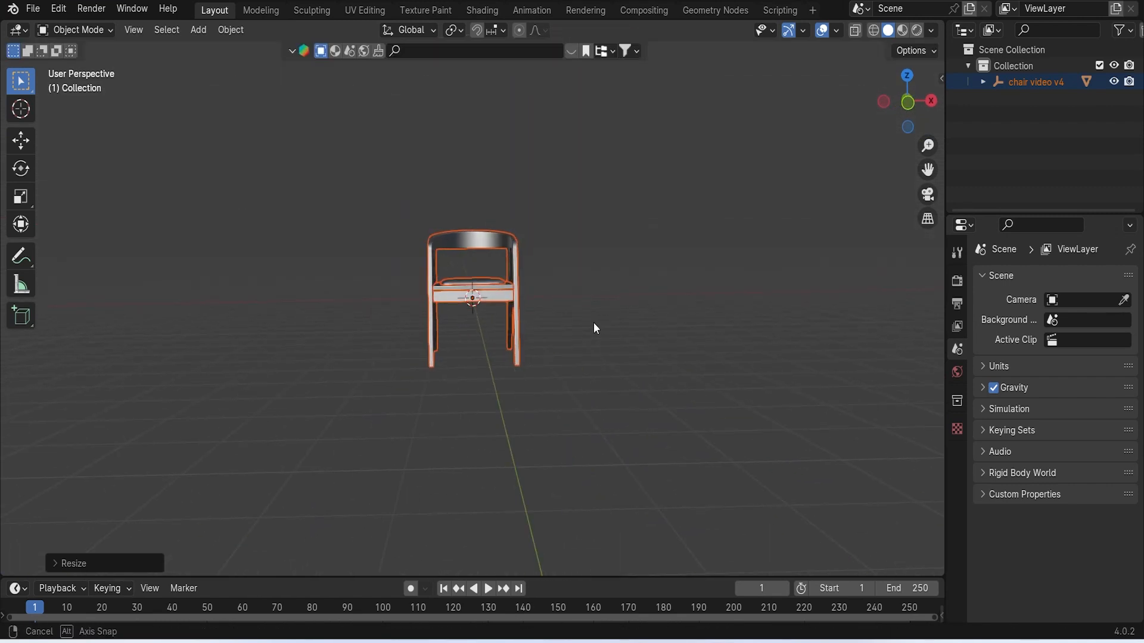
pyautogui.click(573, 338)
# Move the chair up along the Z axis until its legs stand on the ground grid
pyautogui.press('g')
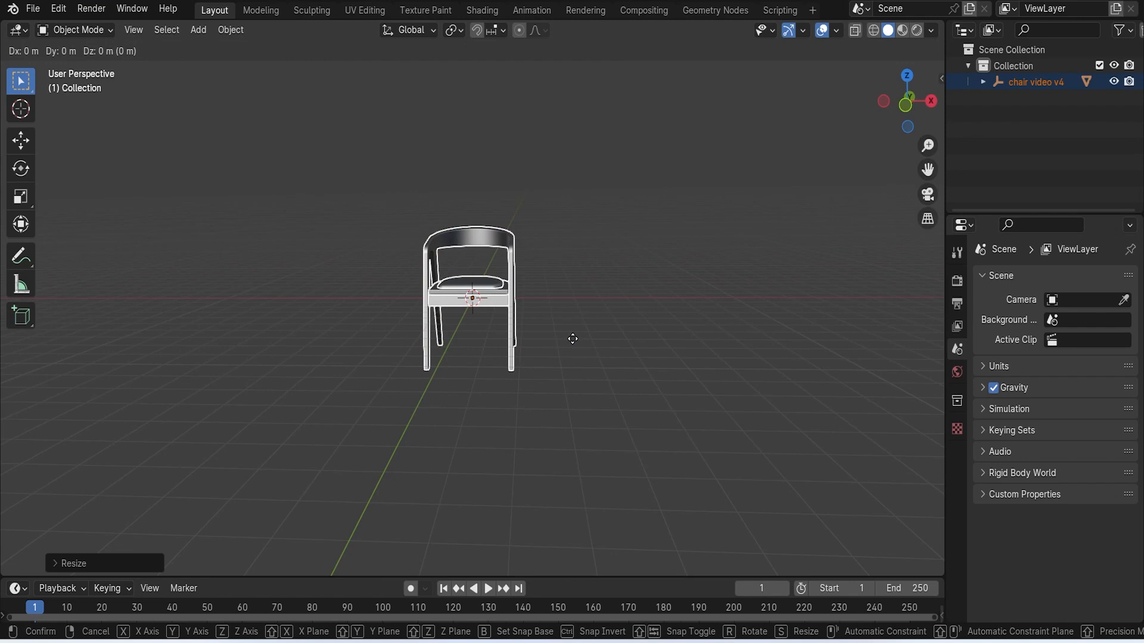
pyautogui.press('z')
pyautogui.click(568, 274)
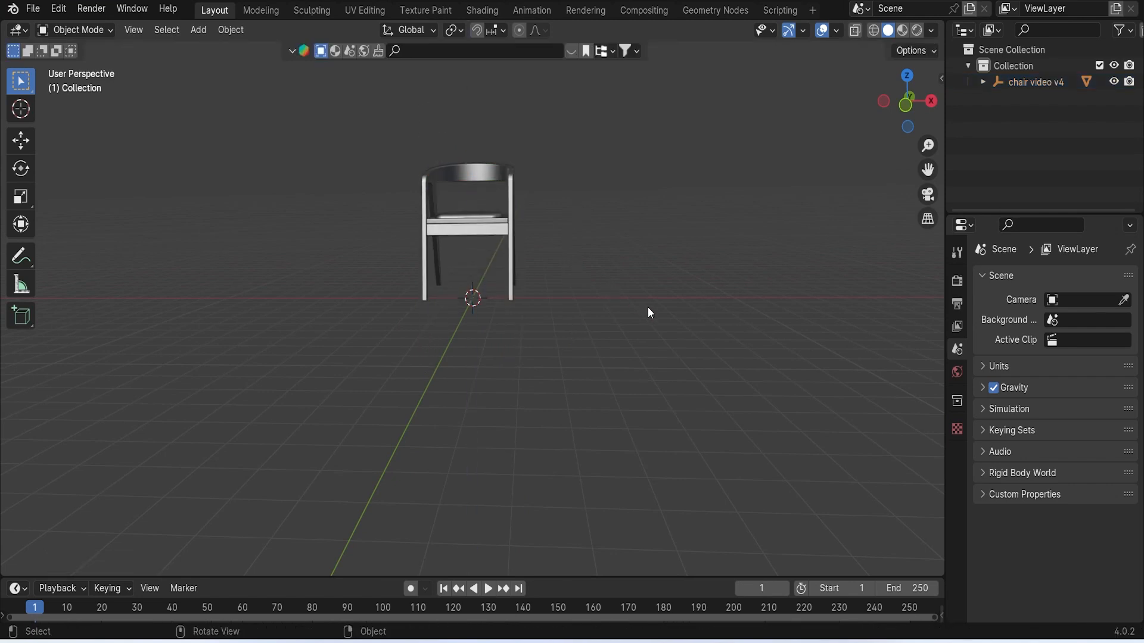
# Search the online asset library's materials for "wood"
pyautogui.moveTo(648, 306); pyautogui.dragTo(581, 312, button='middle')
pyautogui.scroll(4, 567, 381)
pyautogui.moveTo(567, 381); pyautogui.dragTo(648, 380, button='middle')
pyautogui.moveTo(682, 390); pyautogui.dragTo(665, 290, button='middle')
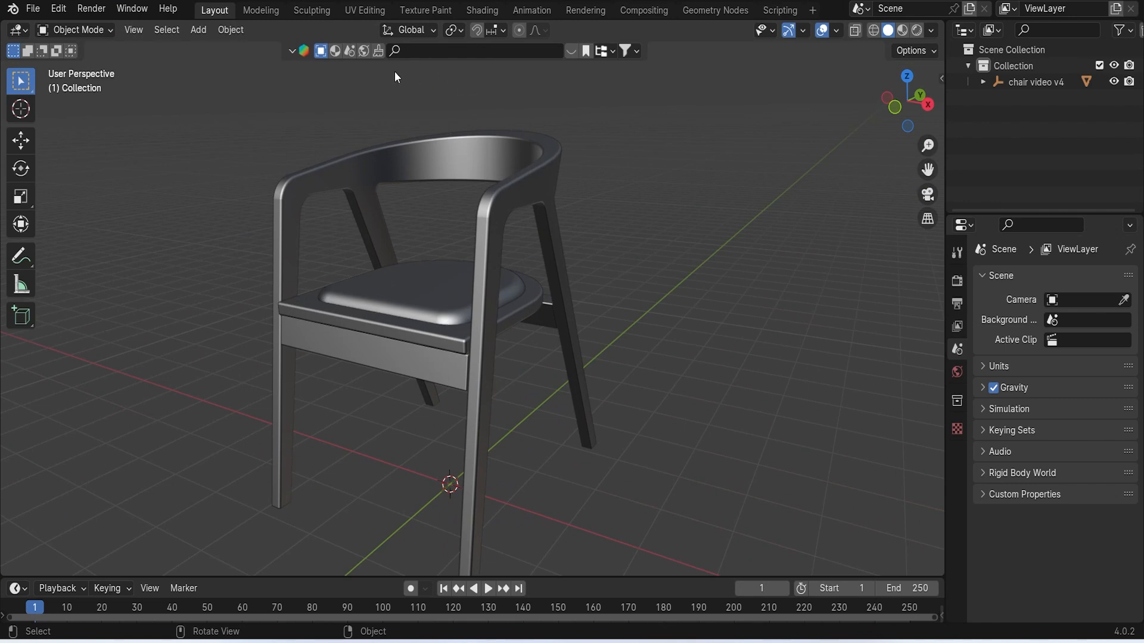
pyautogui.moveTo(474, 238); pyautogui.dragTo(422, 135, button='middle')
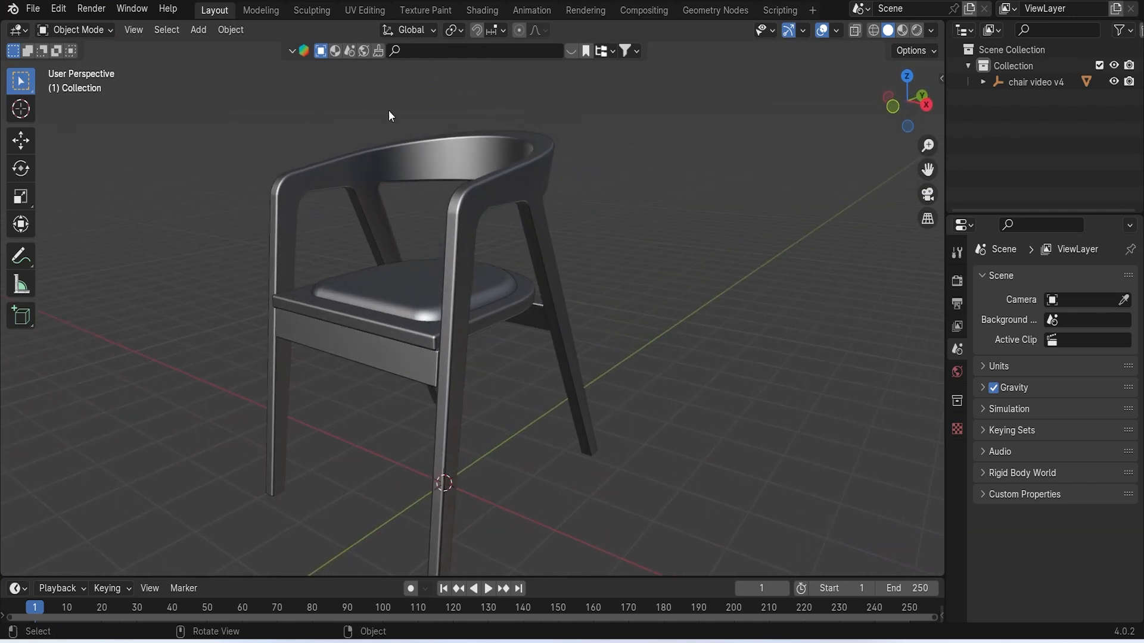
pyautogui.click(335, 51)
pyautogui.click(489, 52)
pyautogui.write('wo')
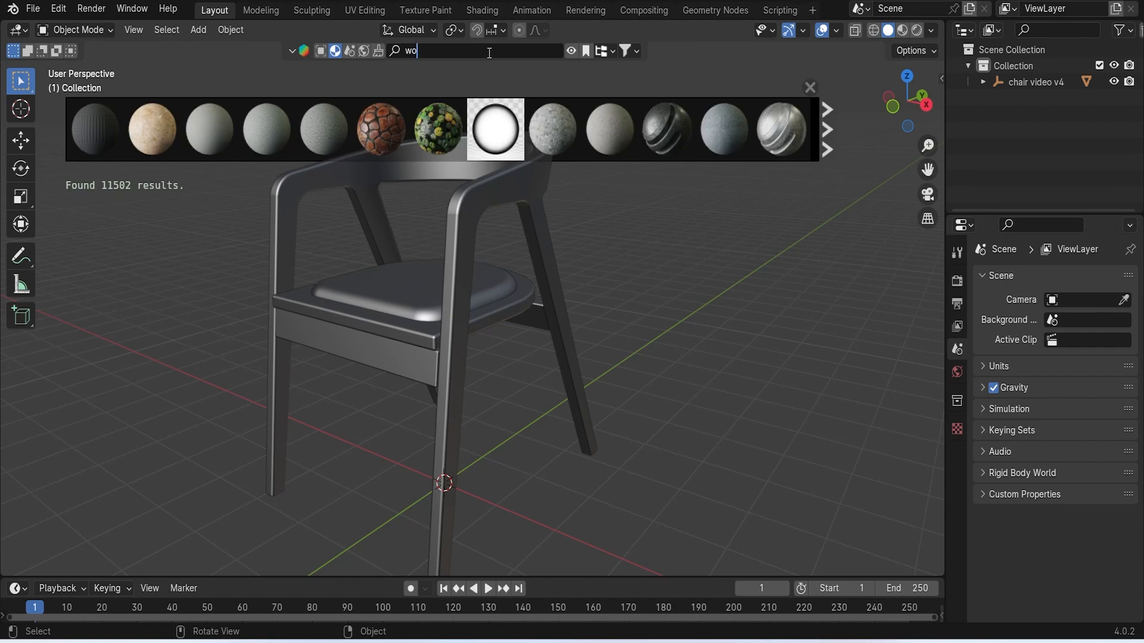
pyautogui.write('od')
pyautogui.press('Return')
# Browse the wood material results and compare their previews for one that suits the chair
pyautogui.moveTo(263, 157)
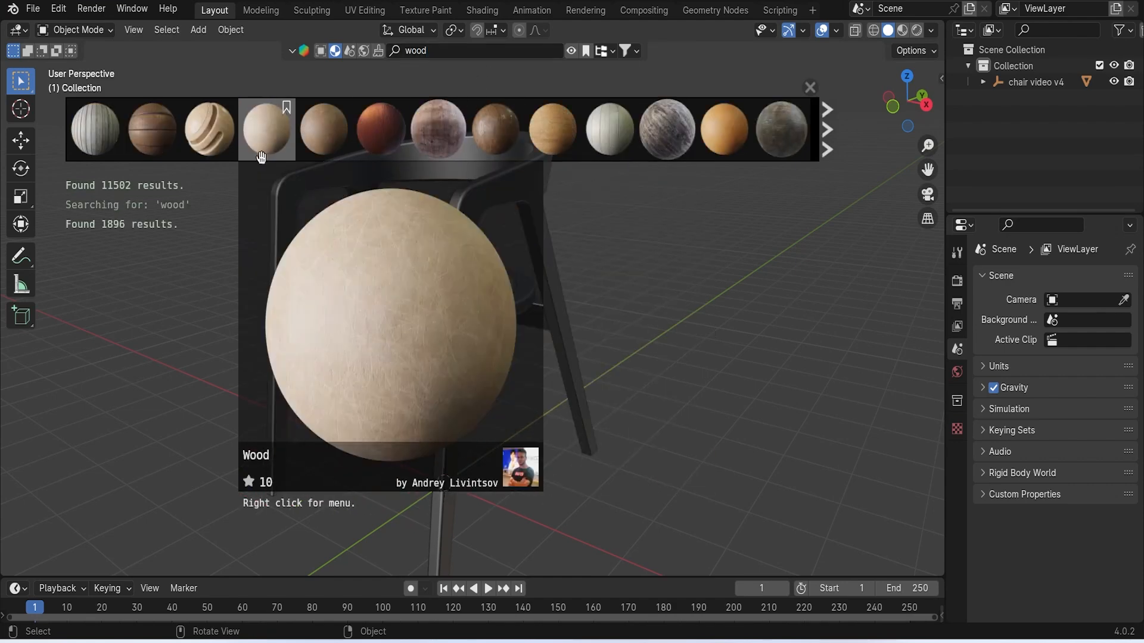
pyautogui.moveTo(215, 156)
pyautogui.moveTo(482, 134)
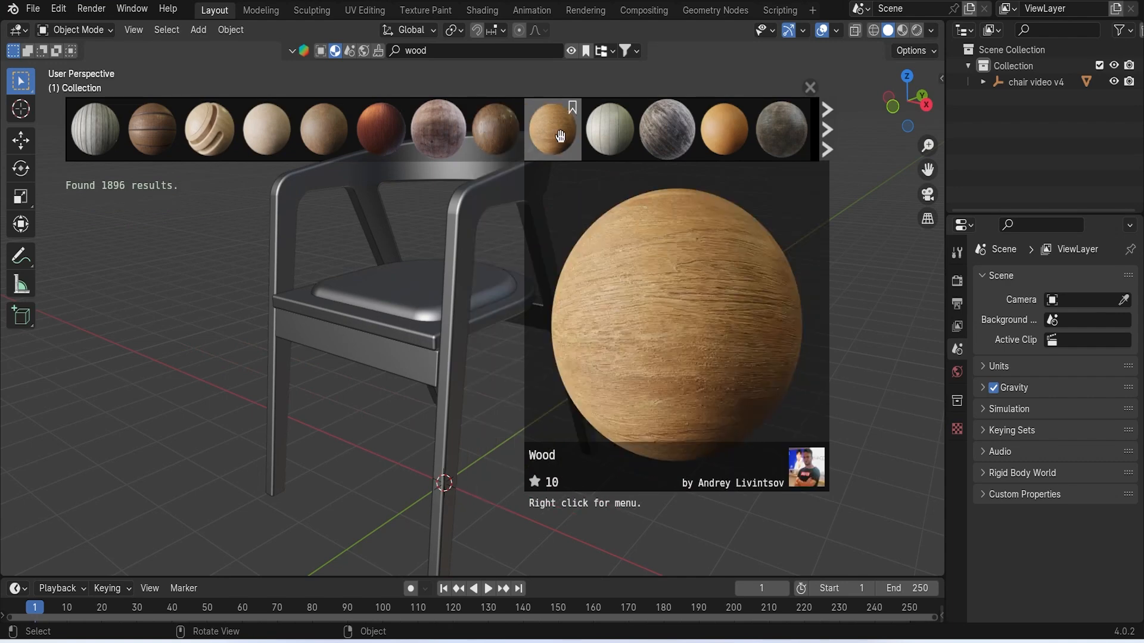
pyautogui.moveTo(722, 132)
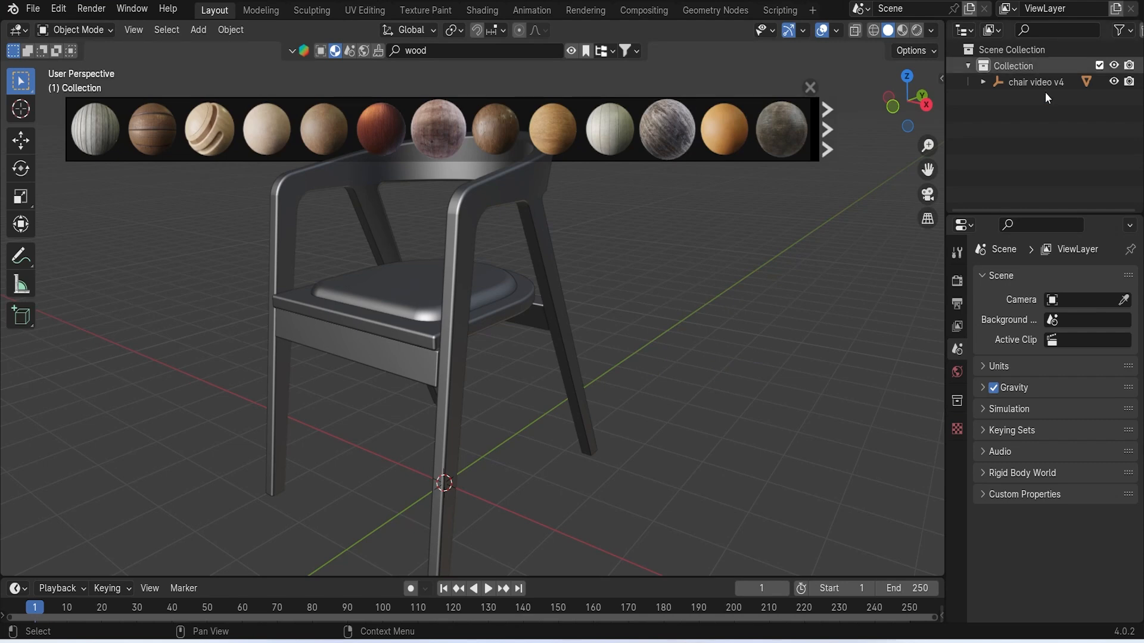
pyautogui.moveTo(395, 131)
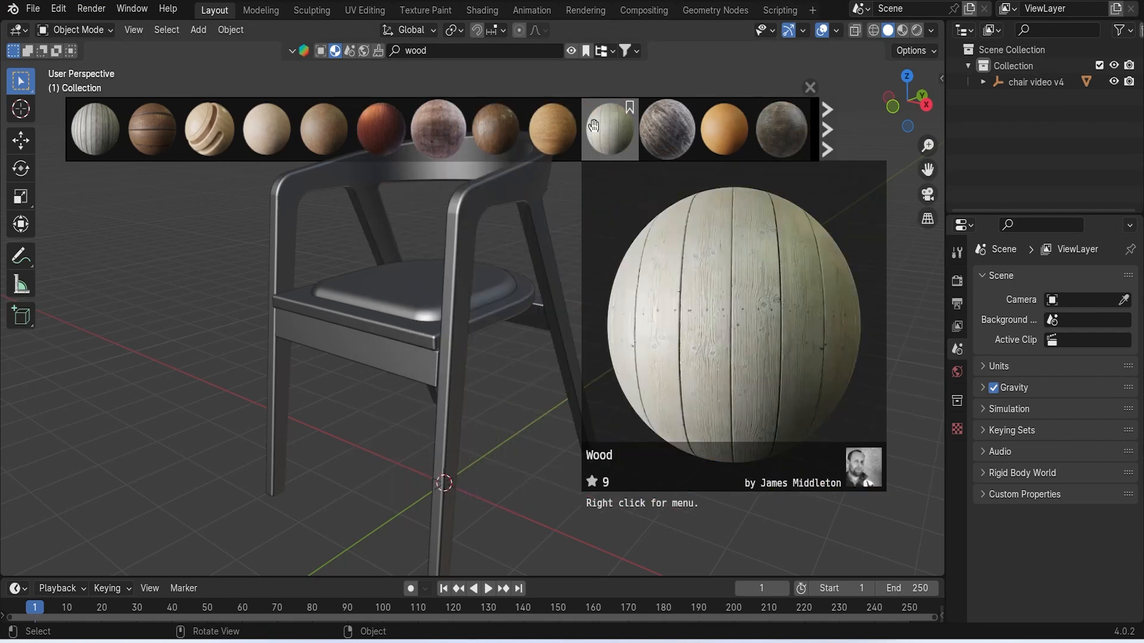
pyautogui.click(834, 134)
pyautogui.moveTo(550, 136)
pyautogui.moveTo(390, 132)
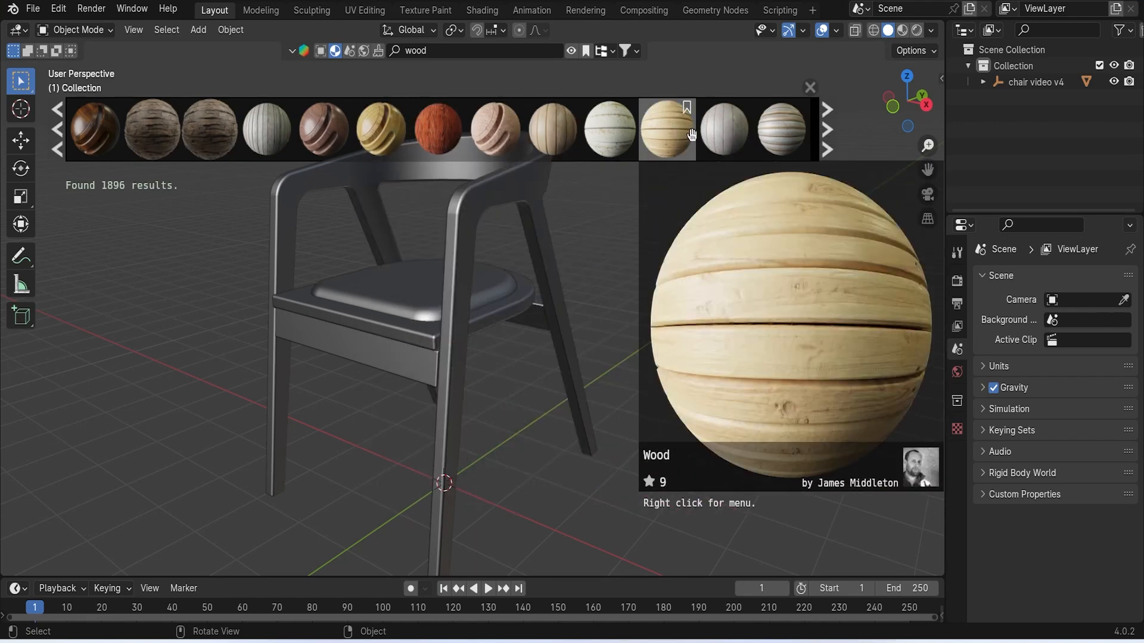
pyautogui.moveTo(74, 128)
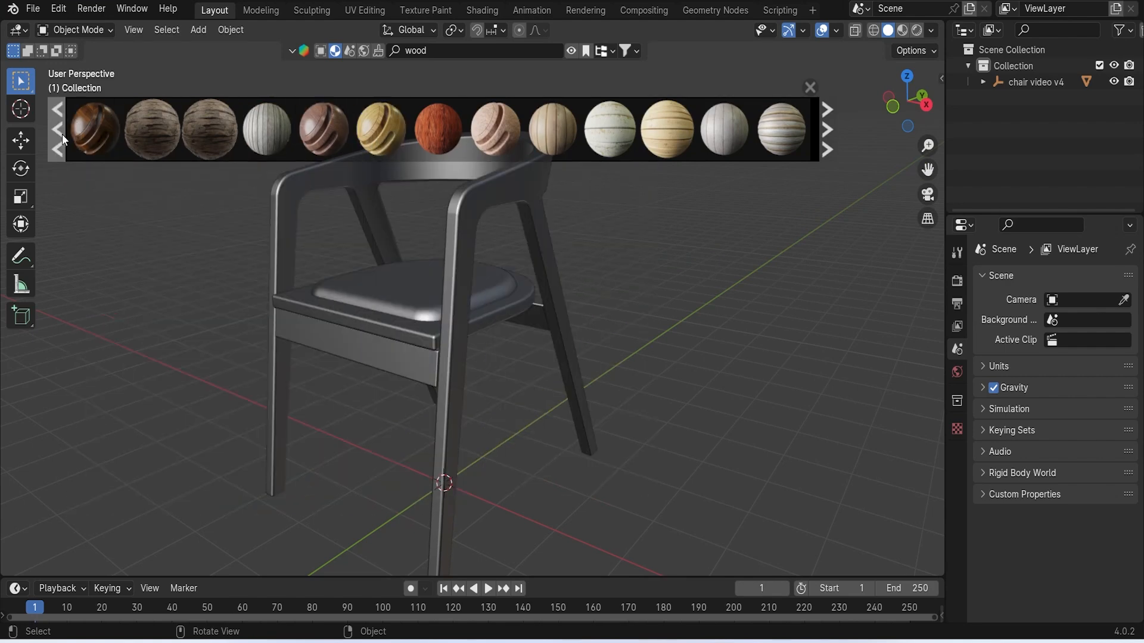
pyautogui.click(62, 134)
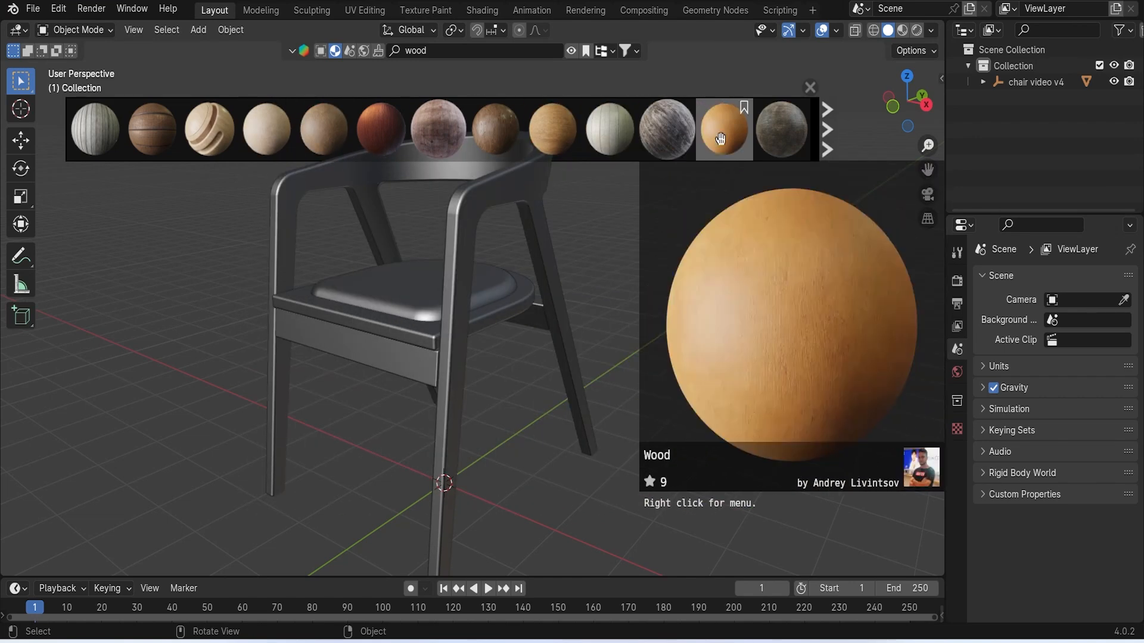
# Apply the light wood material with the carved grooves preview to the chair frame and switch to Material Preview shading
pyautogui.moveTo(209, 129); pyautogui.dragTo(513, 189)
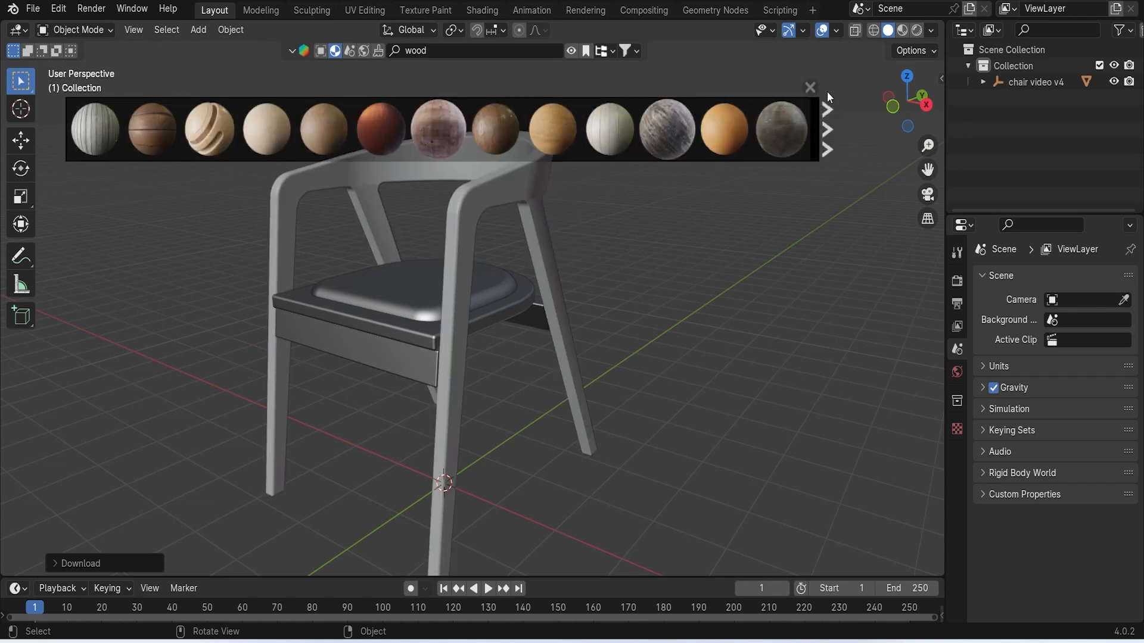
pyautogui.click(902, 30)
pyautogui.moveTo(583, 283); pyautogui.dragTo(418, 266, button='middle')
# Check the Cube Projection command's Quick Favorites option in the UV Editing workspace with the chair frame selected, and return to Layout
pyautogui.click(489, 209)
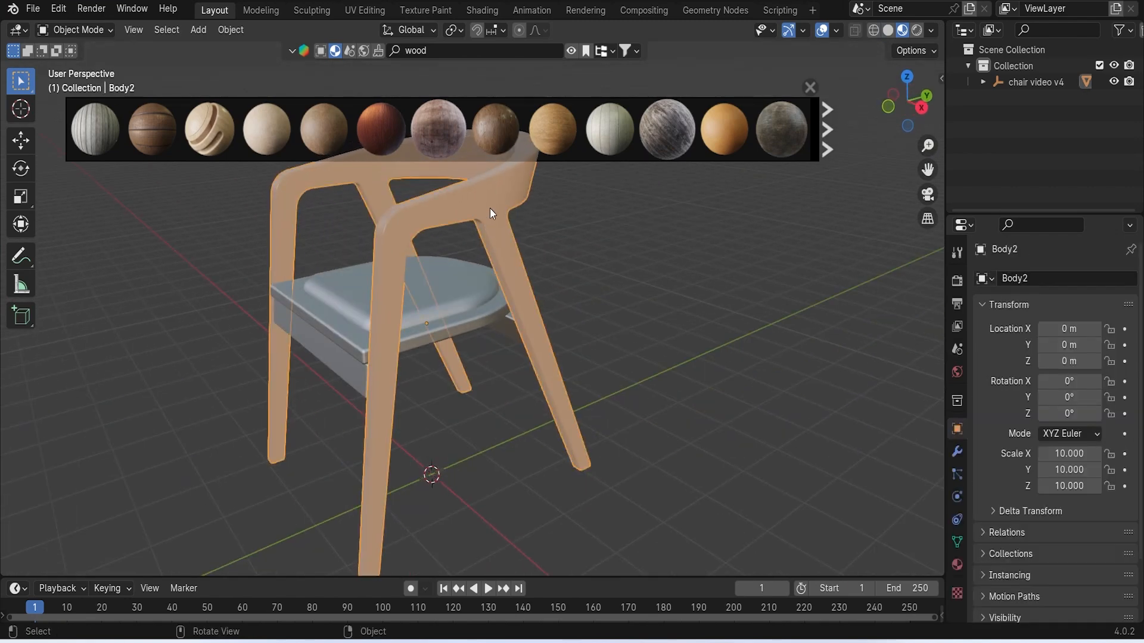
pyautogui.click(369, 10)
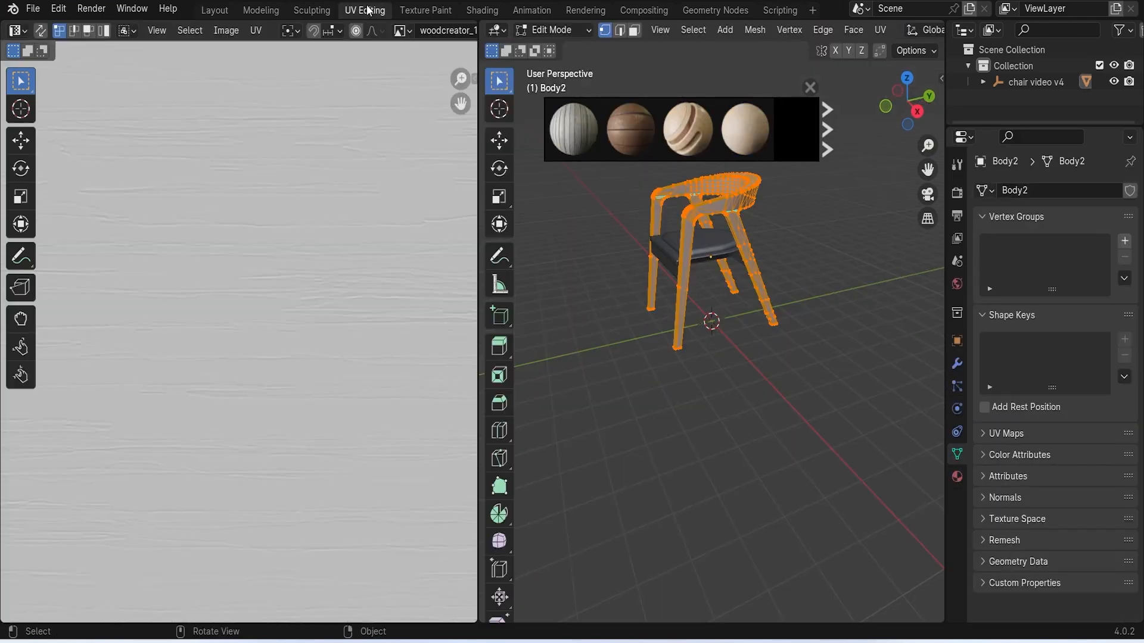
pyautogui.click(880, 30)
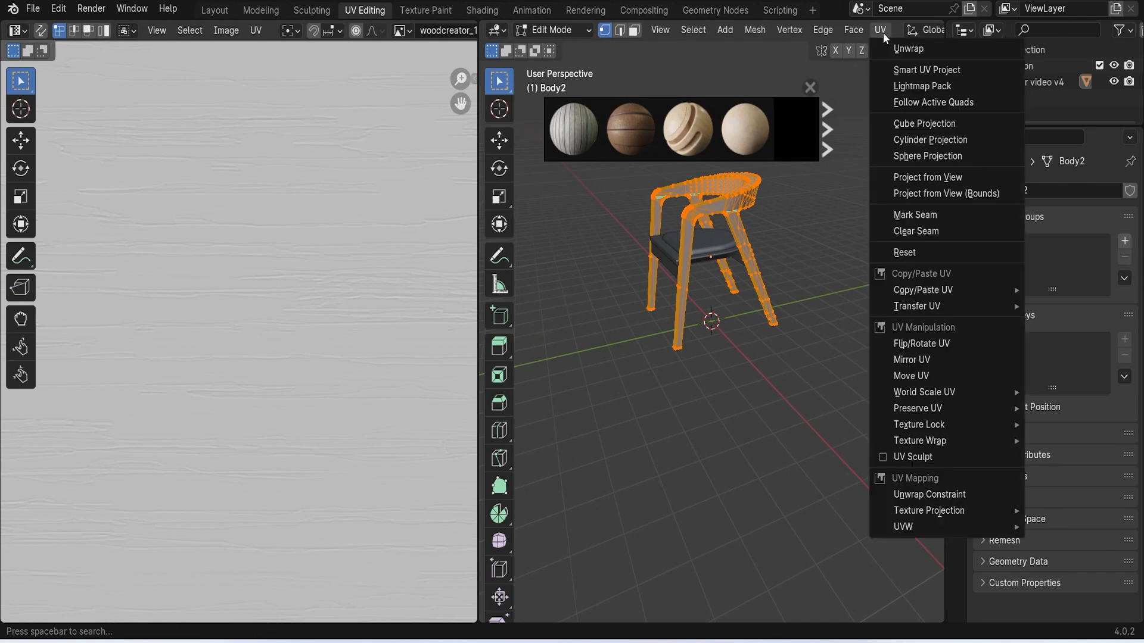
pyautogui.rightClick(926, 125)
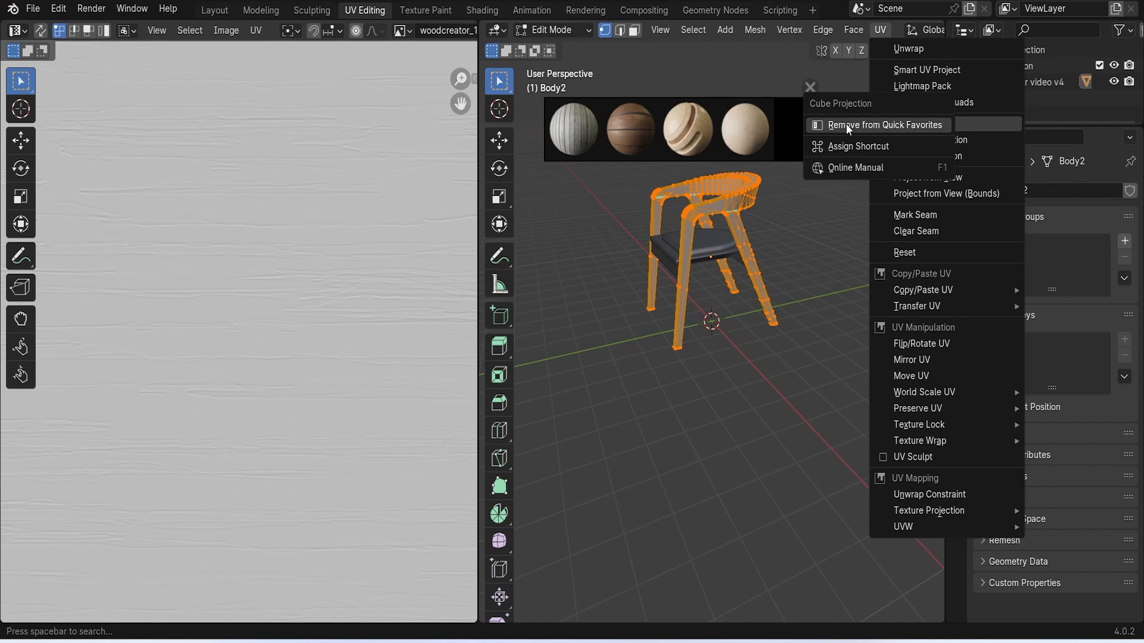
pyautogui.click(870, 385)
pyautogui.click(212, 10)
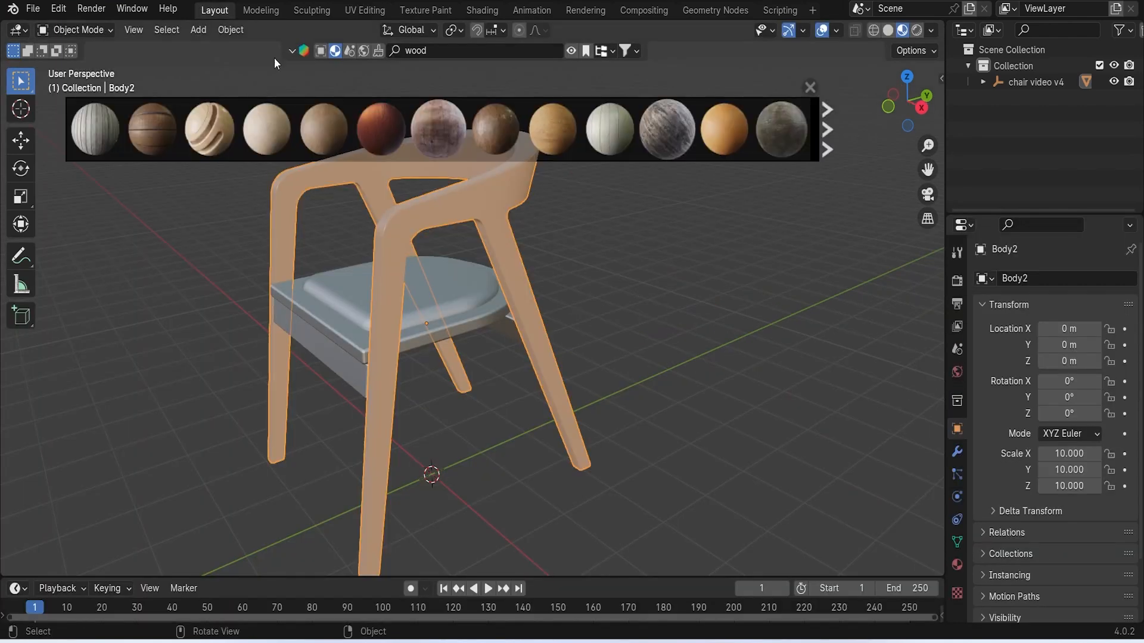
# Collapse the material asset bar and try to apply Shade Smooth to the chair frame
pyautogui.click(637, 224)
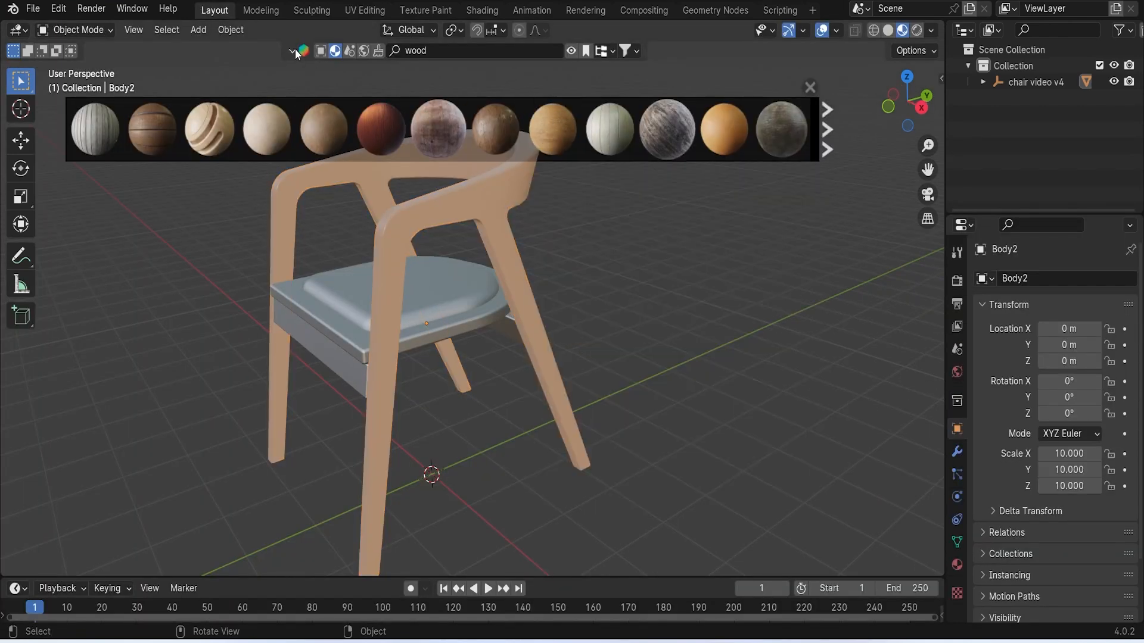
pyautogui.click(294, 50)
pyautogui.click(499, 198)
pyautogui.rightClick(499, 199)
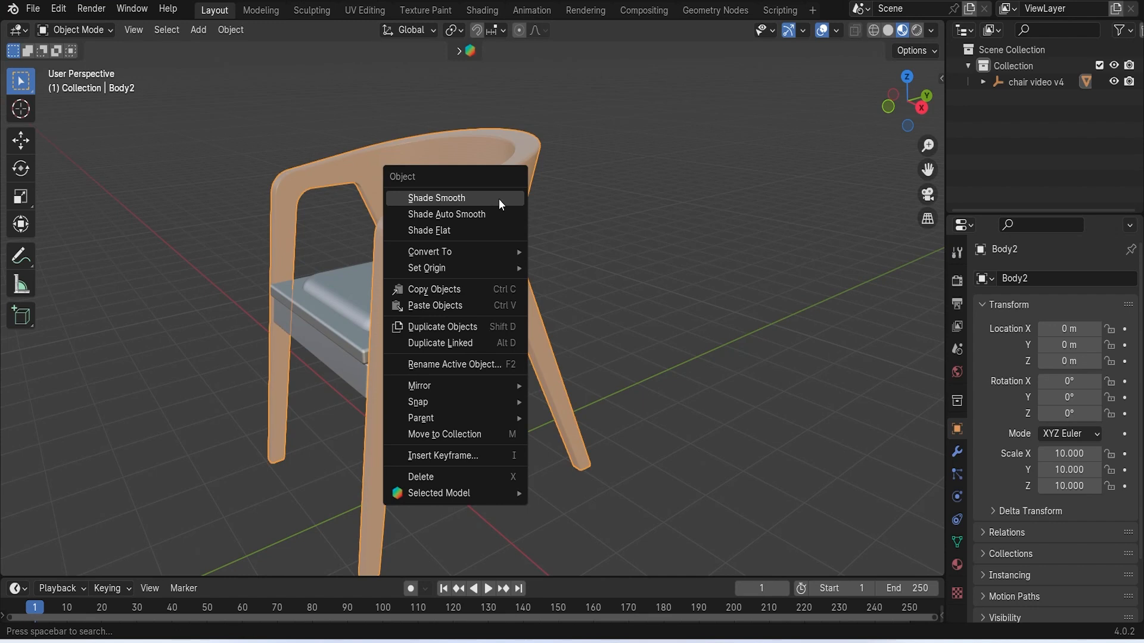
pyautogui.click(498, 199)
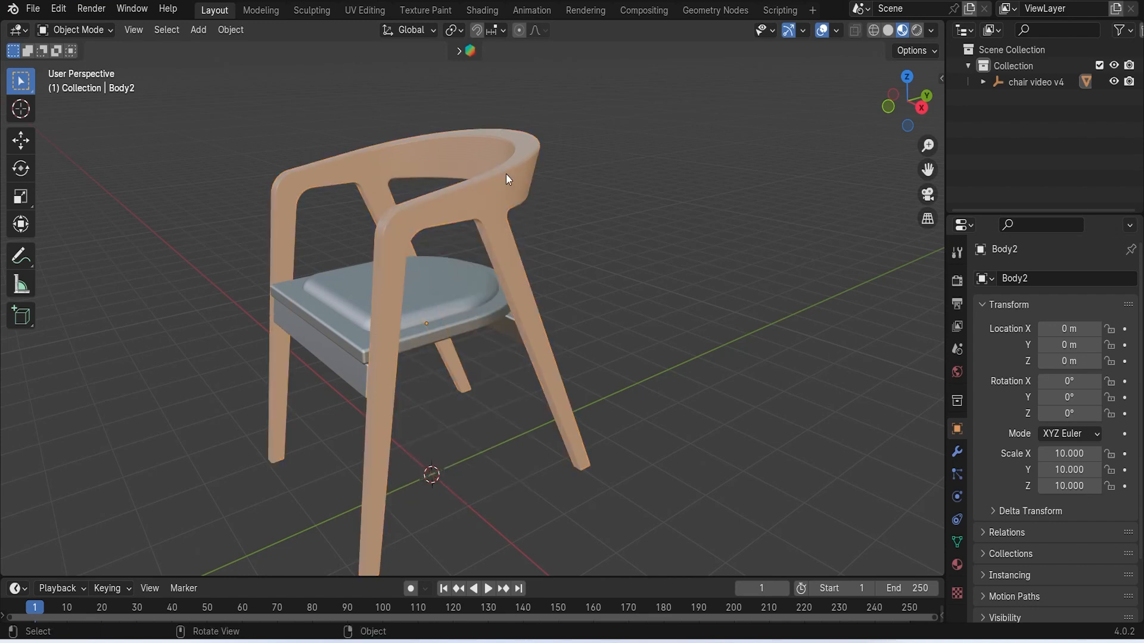
pyautogui.press('Tab')
pyautogui.press('3')
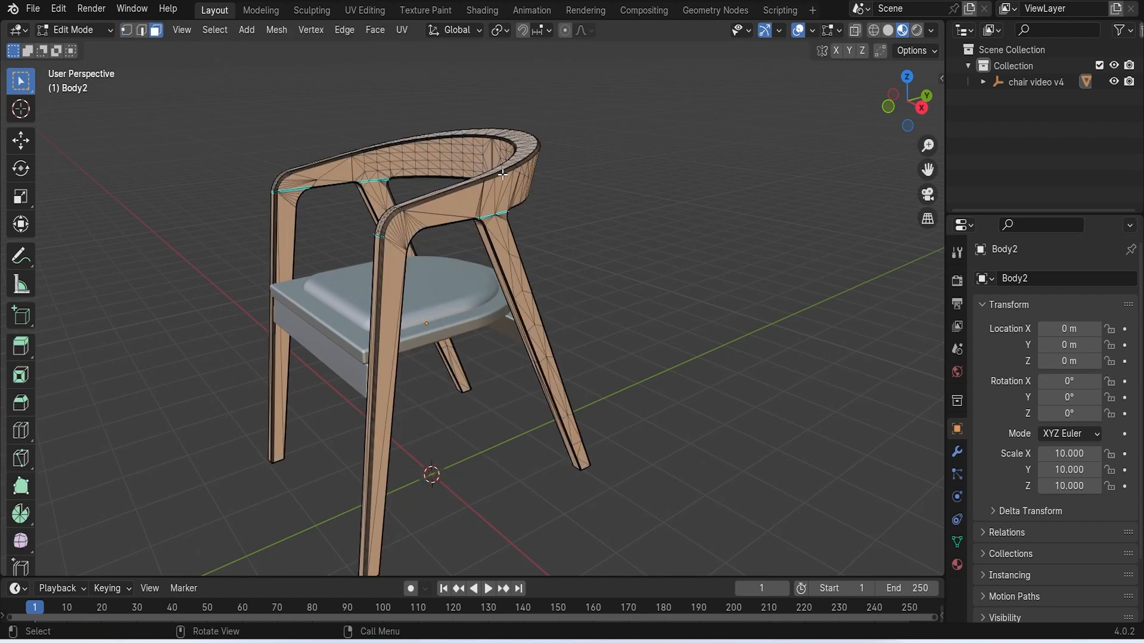
pyautogui.press('a')
pyautogui.rightClick(511, 174)
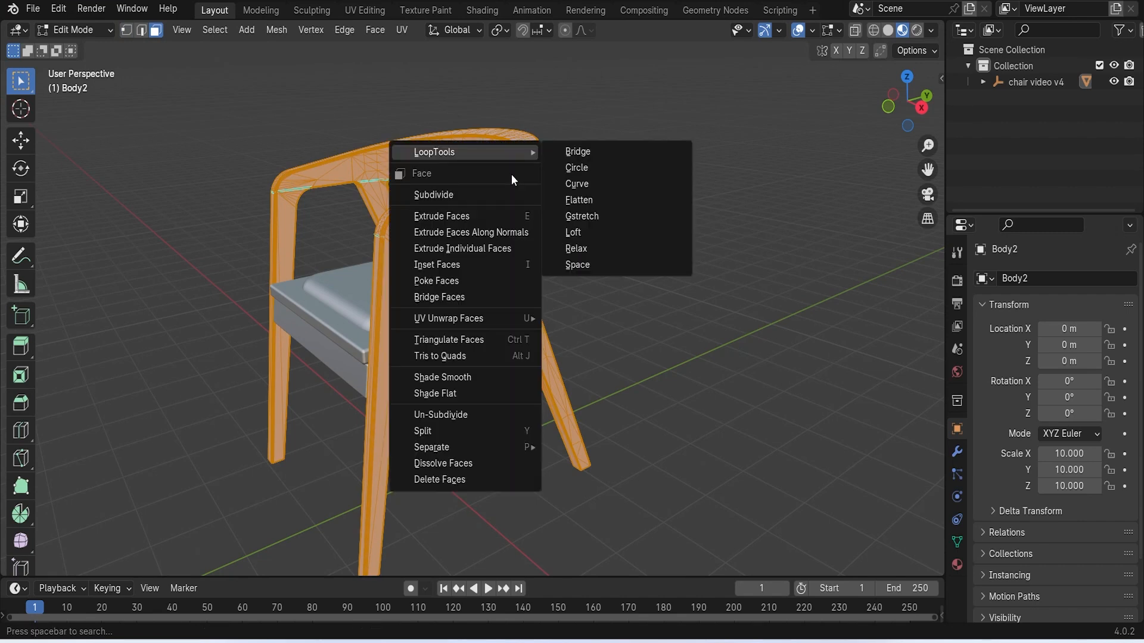
pyautogui.click(513, 283)
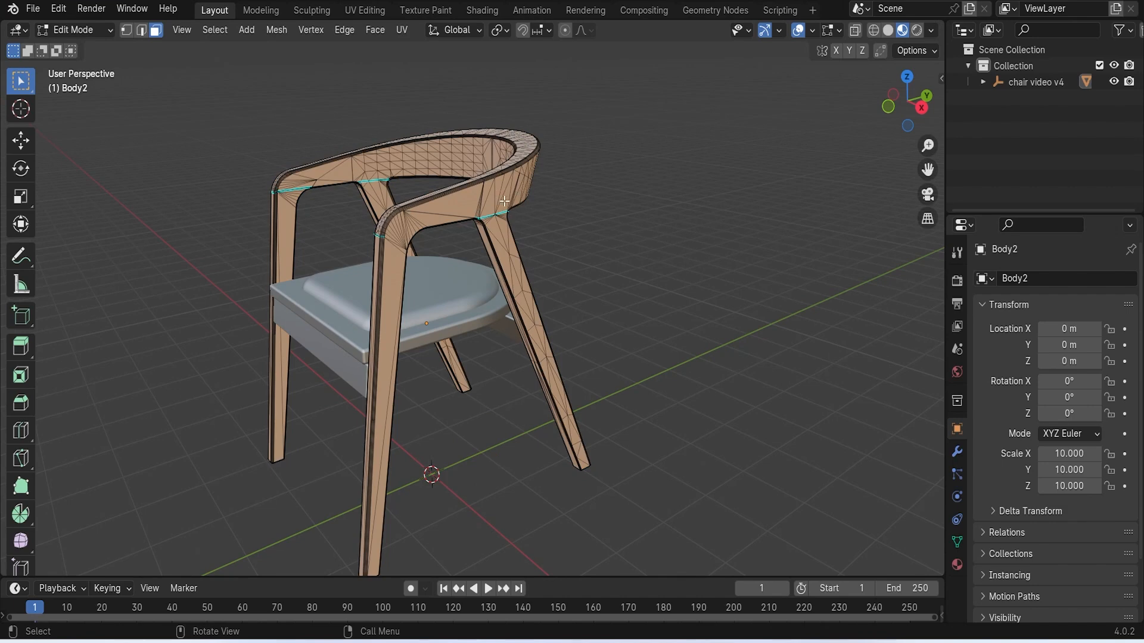
pyautogui.press('a')
pyautogui.rightClick(504, 201)
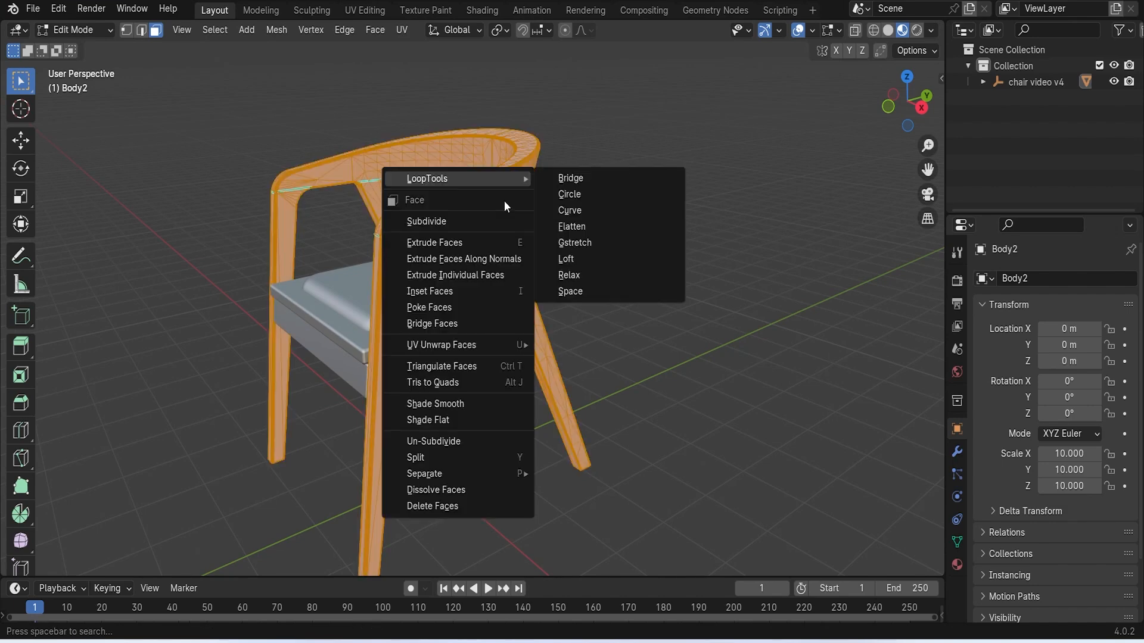
pyautogui.hotkey('alt', 'a')
pyautogui.press('Tab')
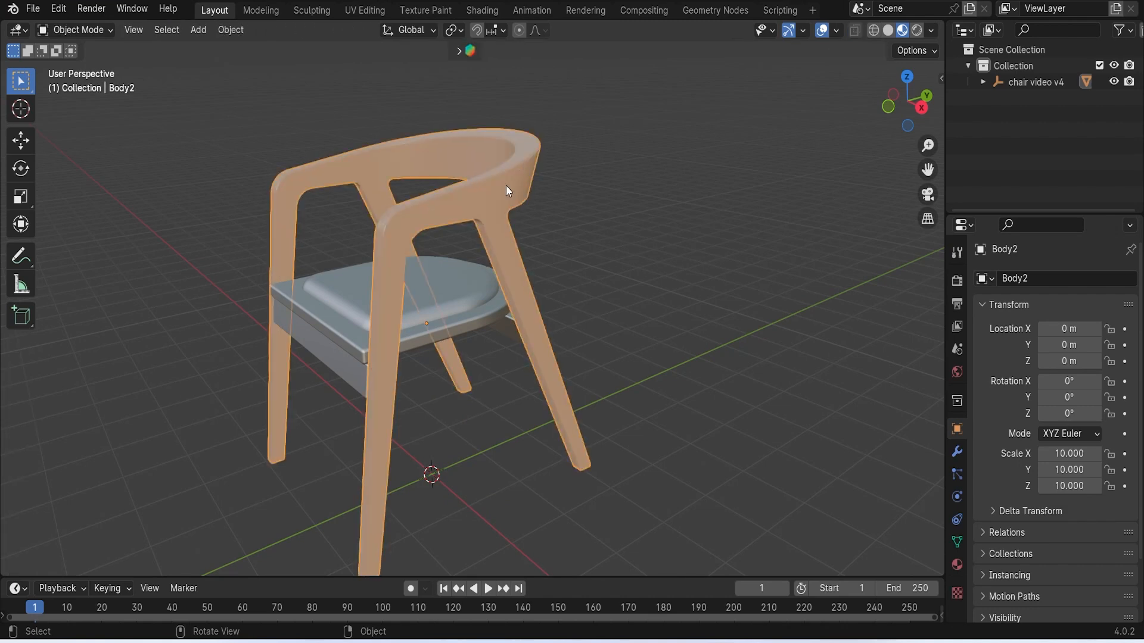
pyautogui.rightClick(506, 185)
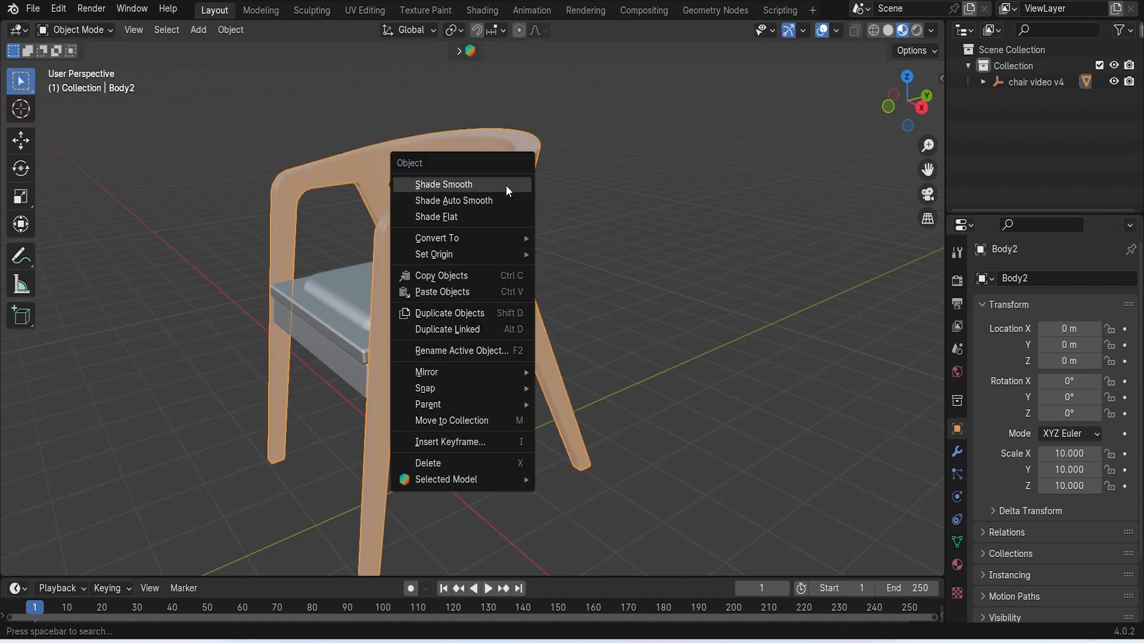
pyautogui.click(505, 184)
# Unwrap all faces of the chair frame with Cube Projection and return to Object Mode to check the wood grain
pyautogui.press('Tab')
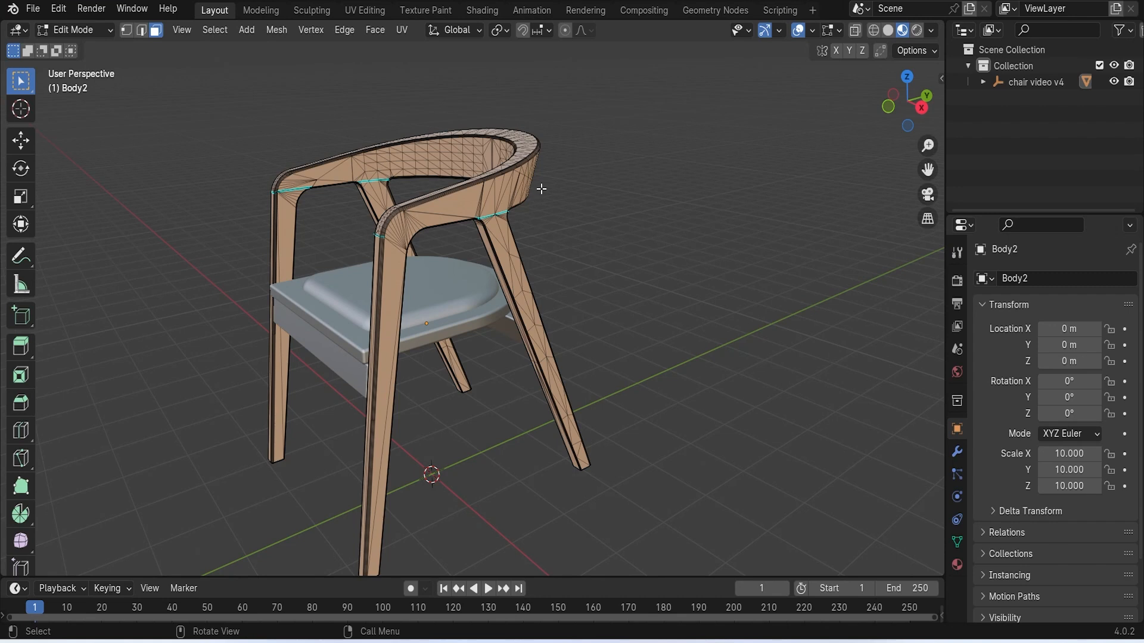
pyautogui.press('a')
pyautogui.press('q')
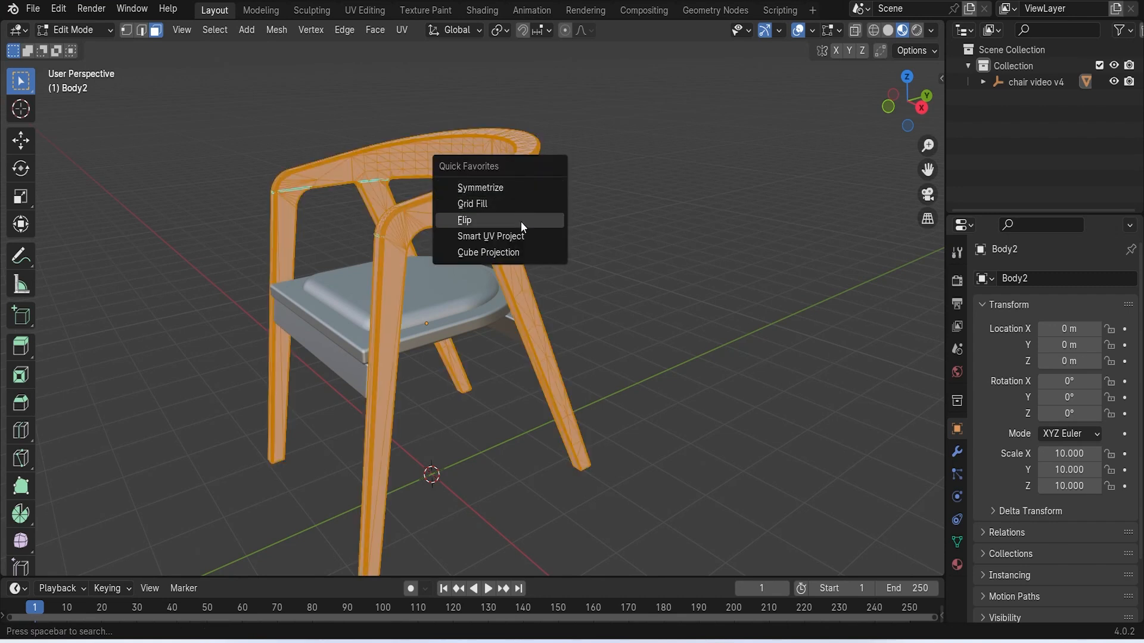
pyautogui.click(516, 252)
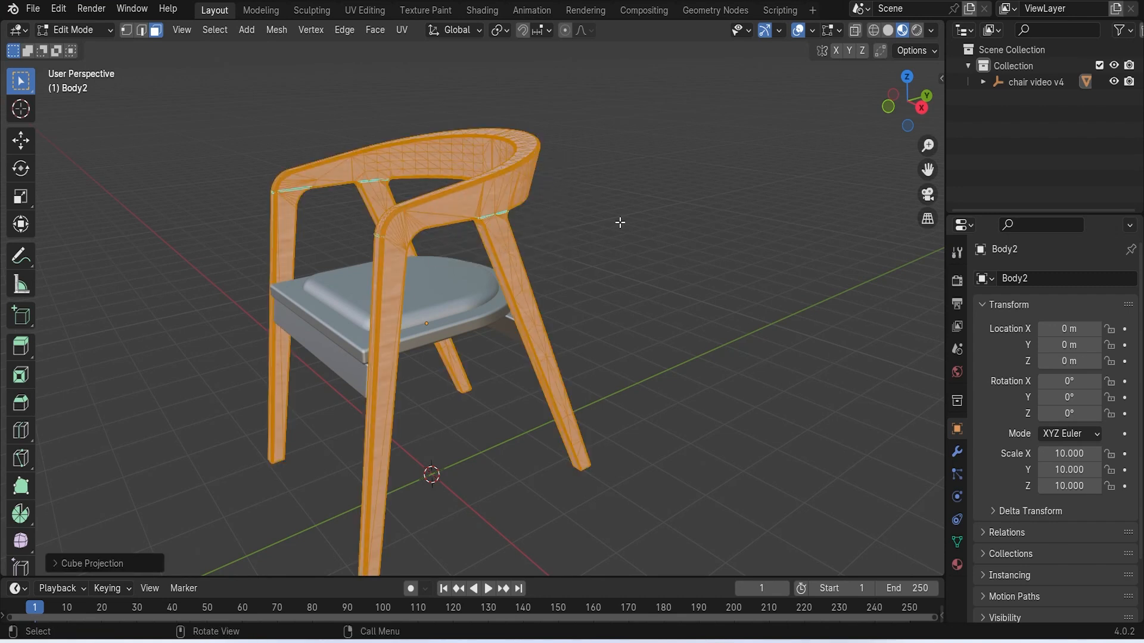
pyautogui.press('Tab')
pyautogui.scroll(5, 545, 234)
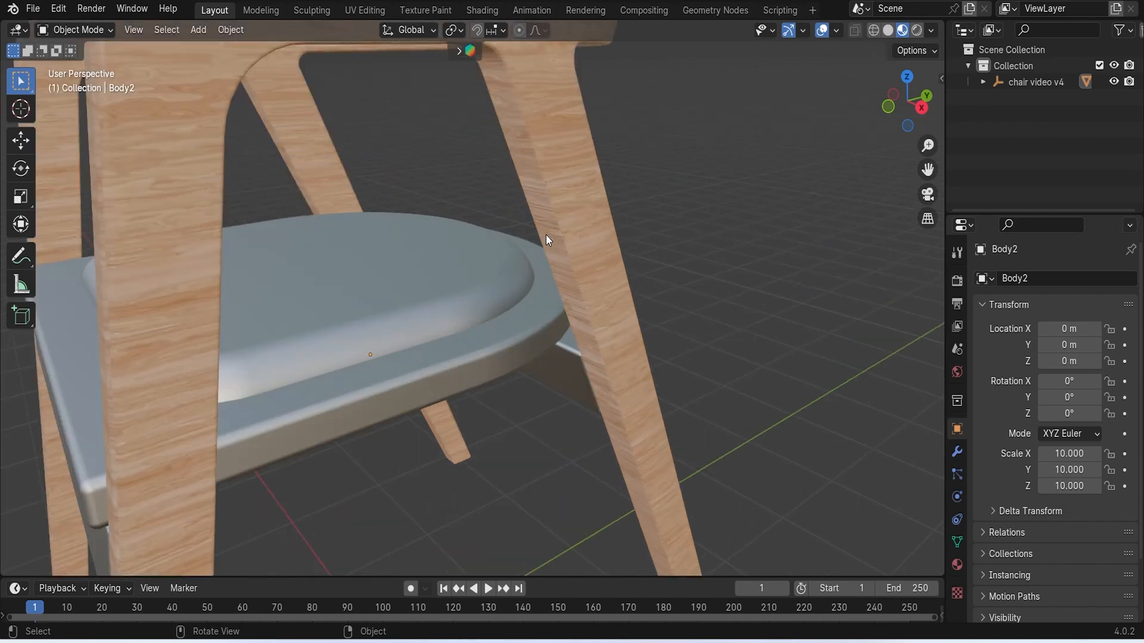
pyautogui.scroll(-5, 573, 236)
pyautogui.moveTo(550, 237); pyautogui.dragTo(520, 230, button='middle')
pyautogui.scroll(4, 410, 216)
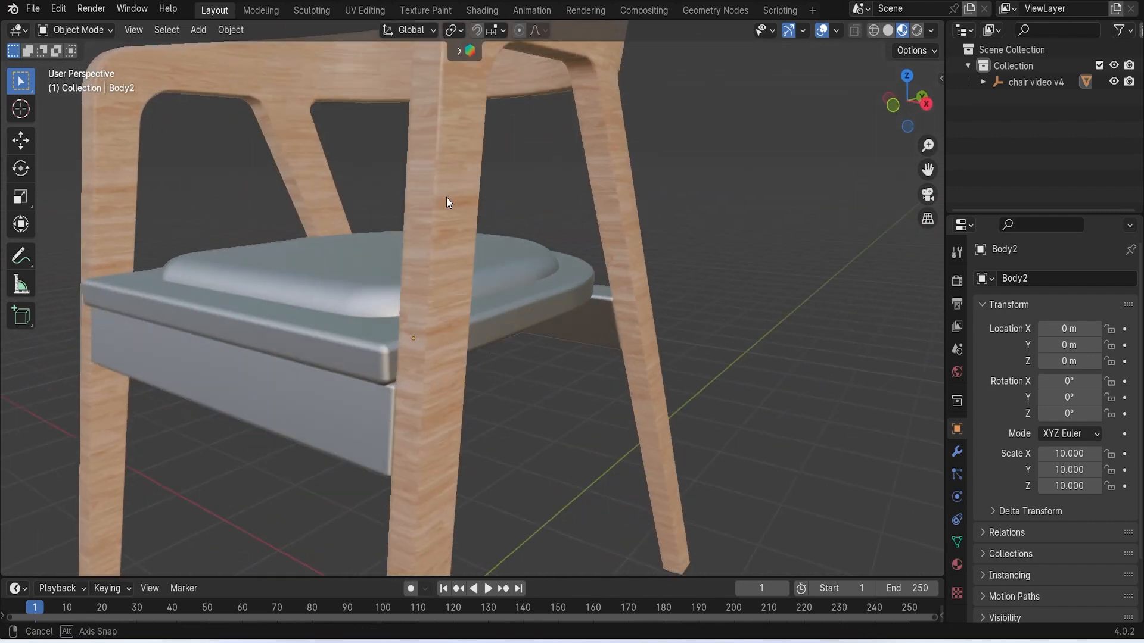
# Select the chair frame and open its UV layout in the UV Editing workspace
pyautogui.moveTo(457, 199); pyautogui.dragTo(427, 215, button='middle')
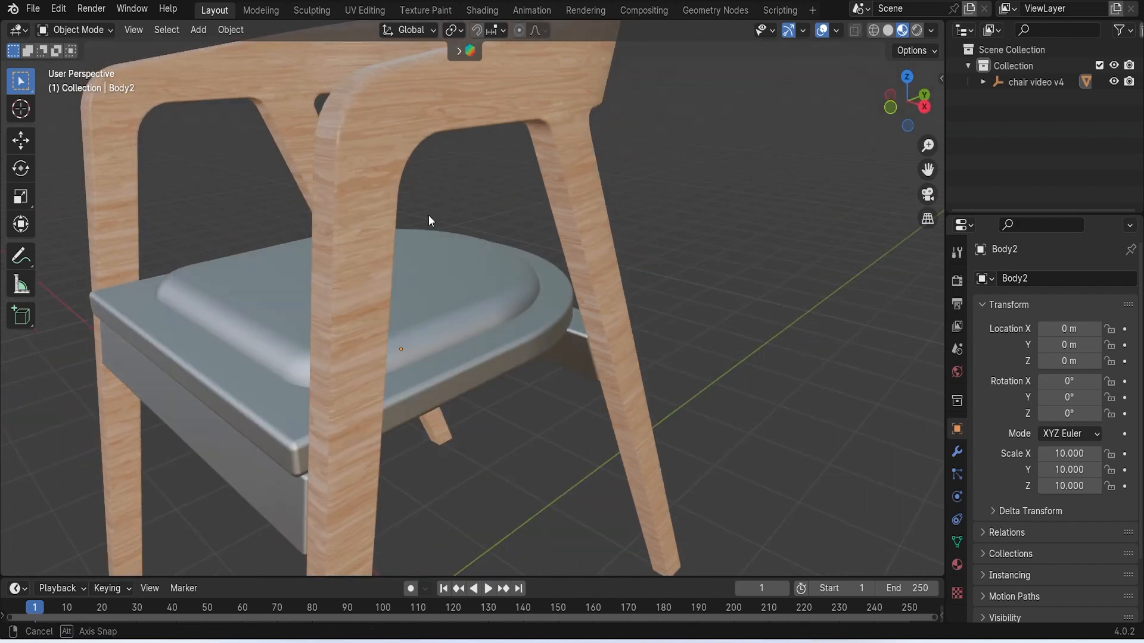
pyautogui.scroll(-4, 429, 219)
pyautogui.click(521, 183)
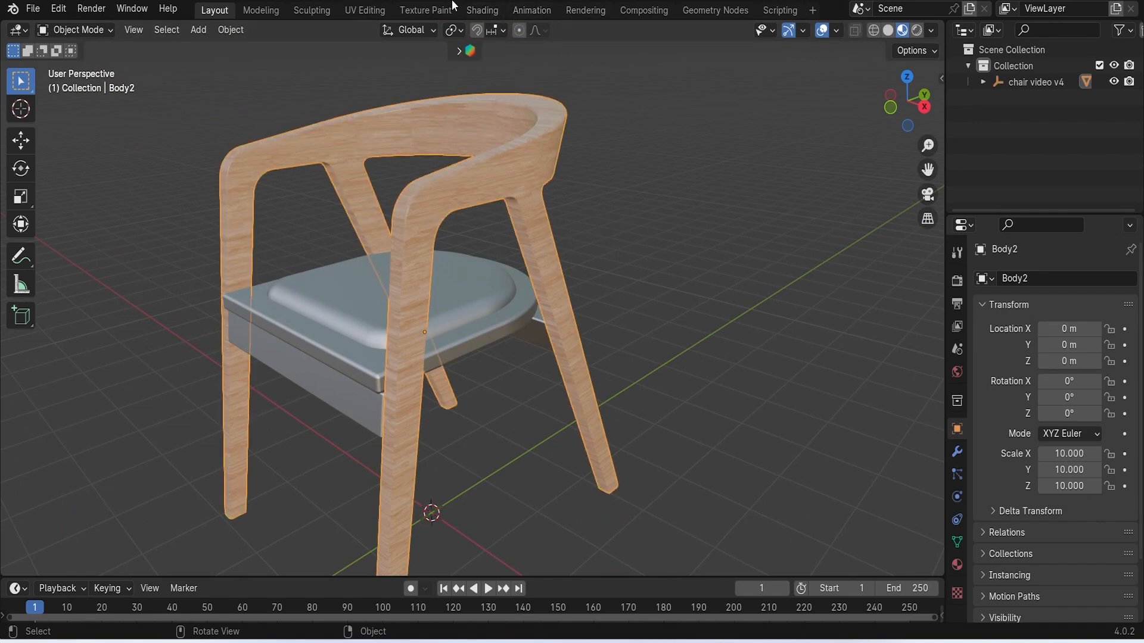
pyautogui.click(377, 13)
pyautogui.scroll(-8, 387, 197)
pyautogui.scroll(3, 380, 208)
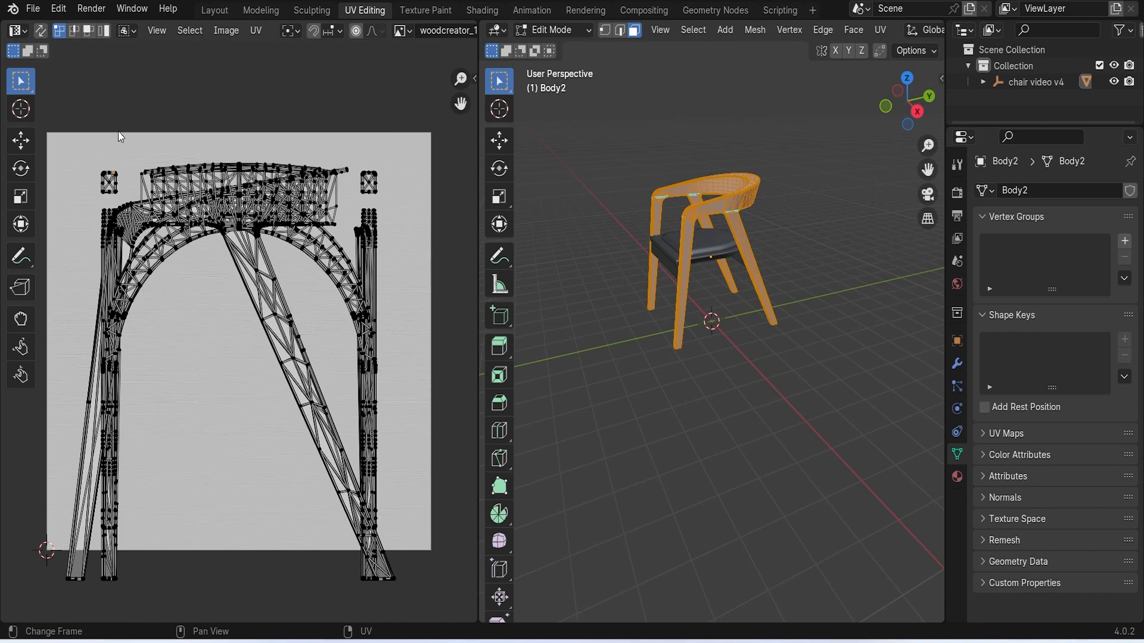
# Select all faces of the chair frame and rotate their UVs by about -89 degrees
pyautogui.press('3')
pyautogui.press('a')
pyautogui.scroll(8, 715, 239)
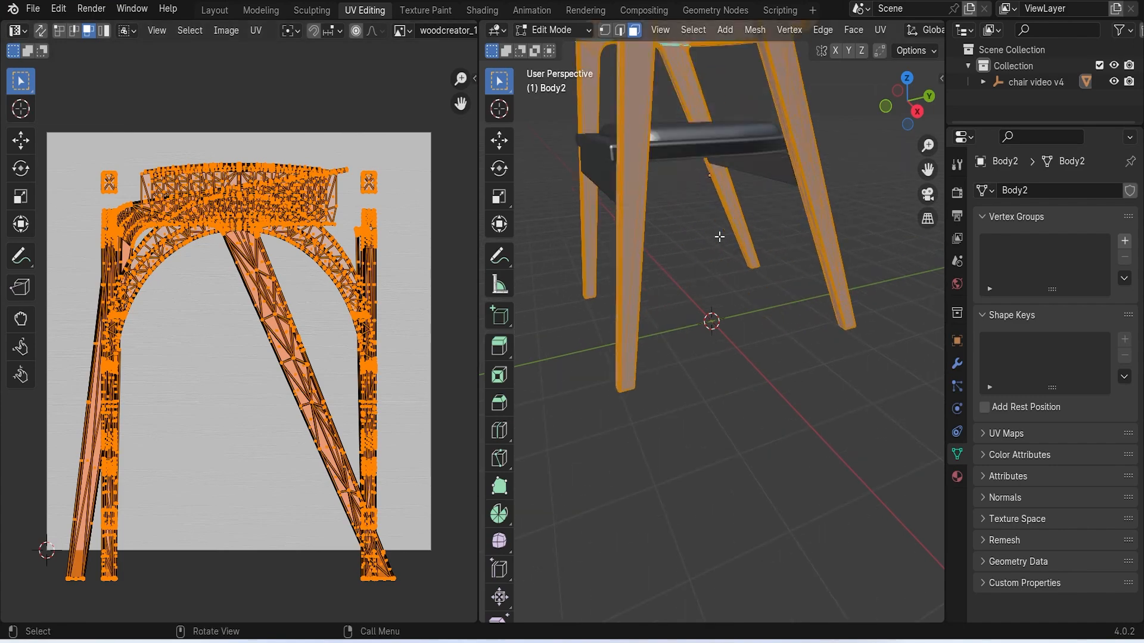
pyautogui.keyDown('shift'); pyautogui.moveTo(750, 319); pyautogui.dragTo(768, 524, button='middle'); pyautogui.keyUp('shift')
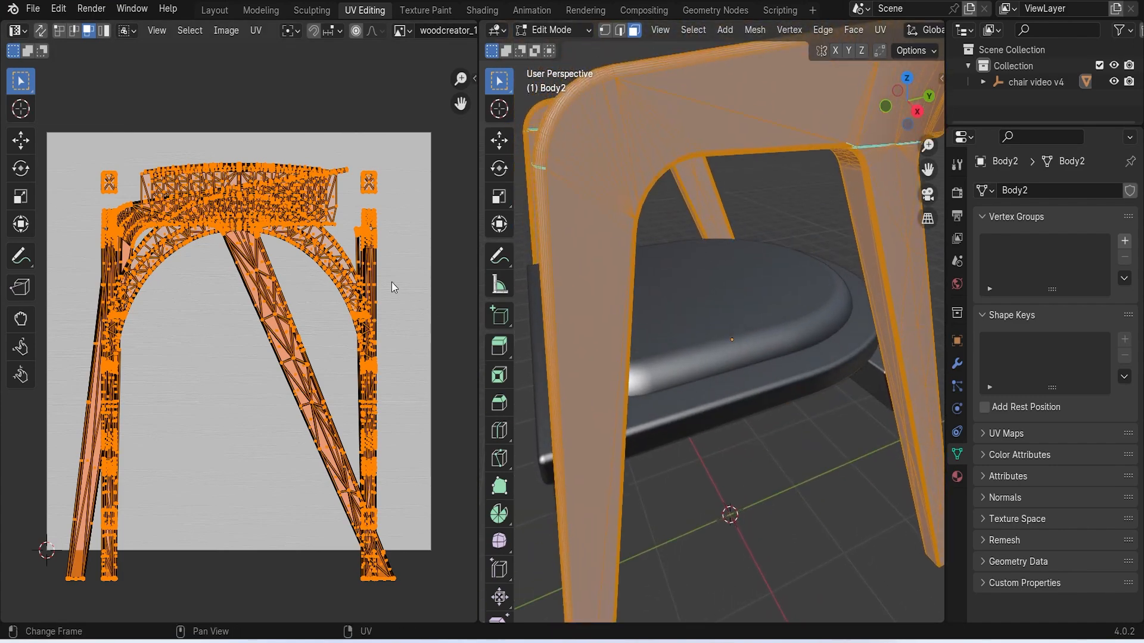
pyautogui.press('r')
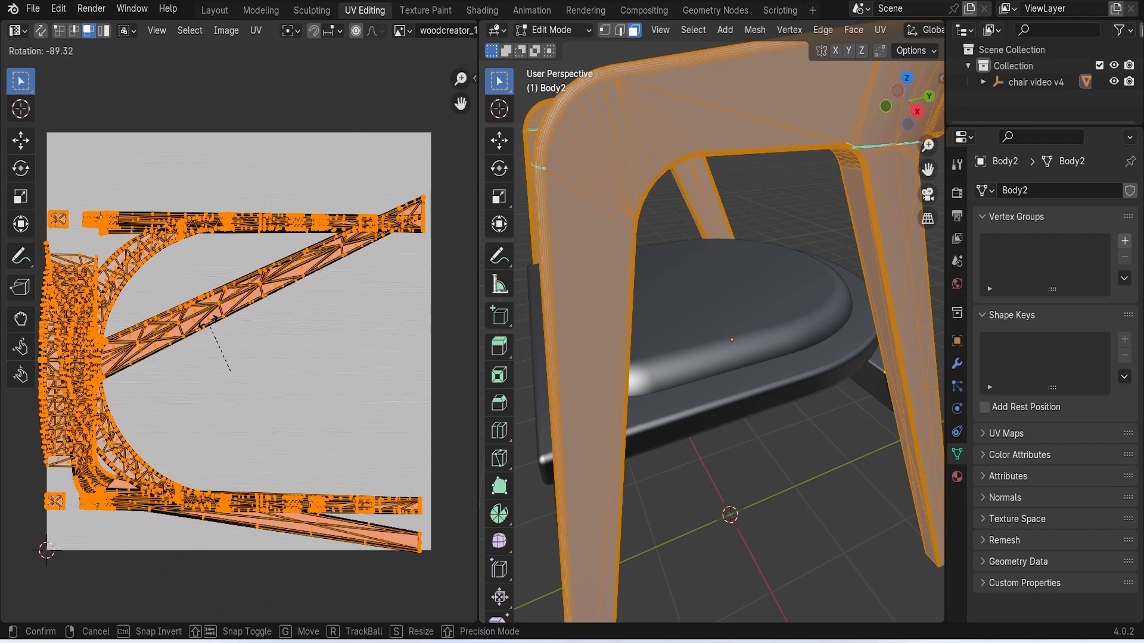
pyautogui.click(212, 333)
pyautogui.click(848, 458)
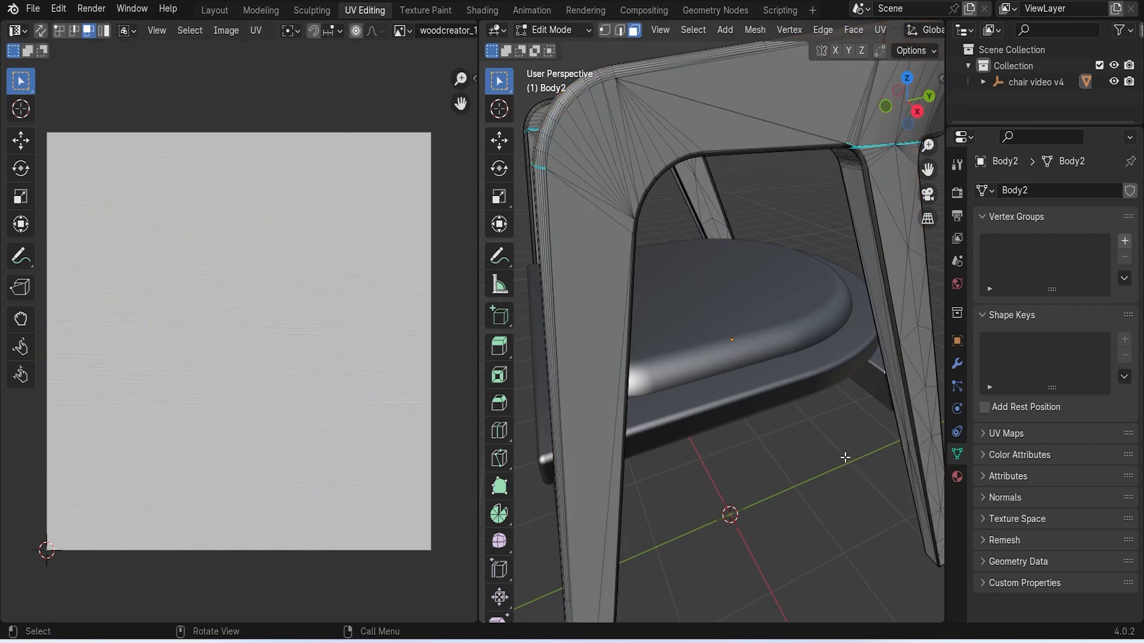
# Return to Object Mode and set the UV Editing workspace's viewport to Material Preview shading
pyautogui.press('Tab')
pyautogui.scroll(-5, 893, 30)
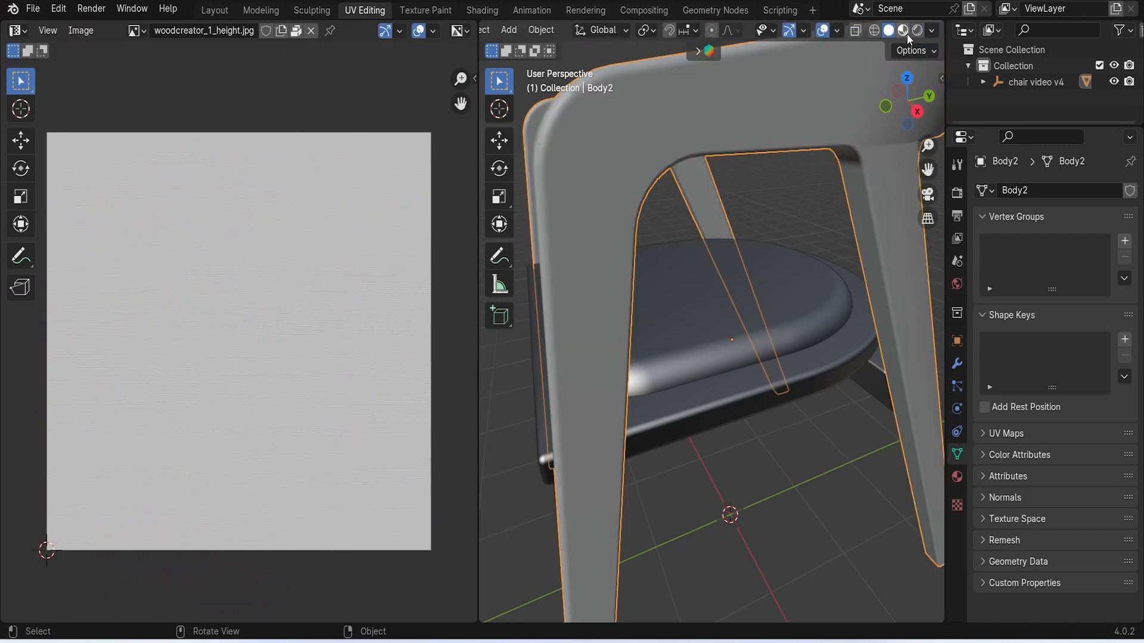
pyautogui.click(903, 30)
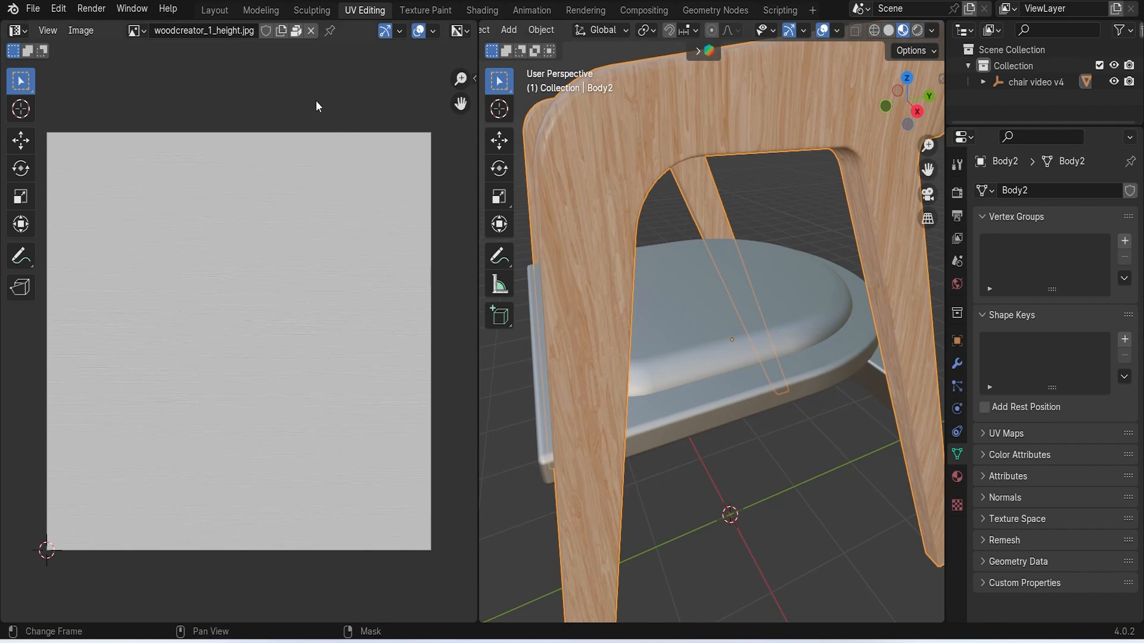
# Rotate all of the chair frame's UVs by 90 degrees and return to Object Mode in the Layout workspace
pyautogui.press('Tab')
pyautogui.write('a')
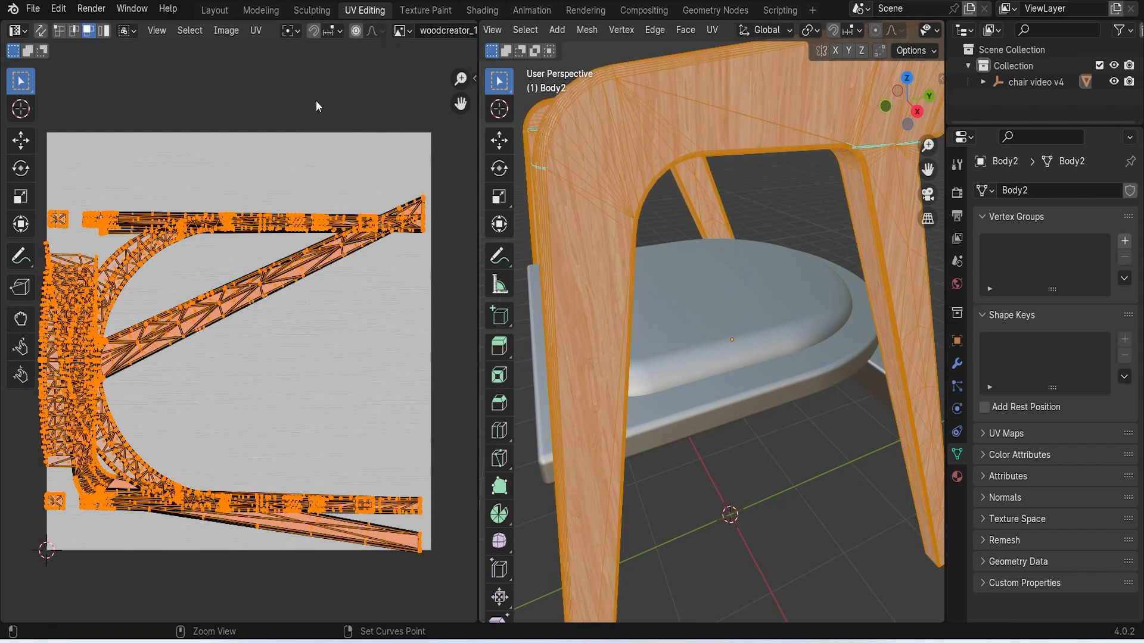
pyautogui.write('r90')
pyautogui.press('Return')
pyautogui.click(830, 508)
pyautogui.scroll(-4, 819, 491)
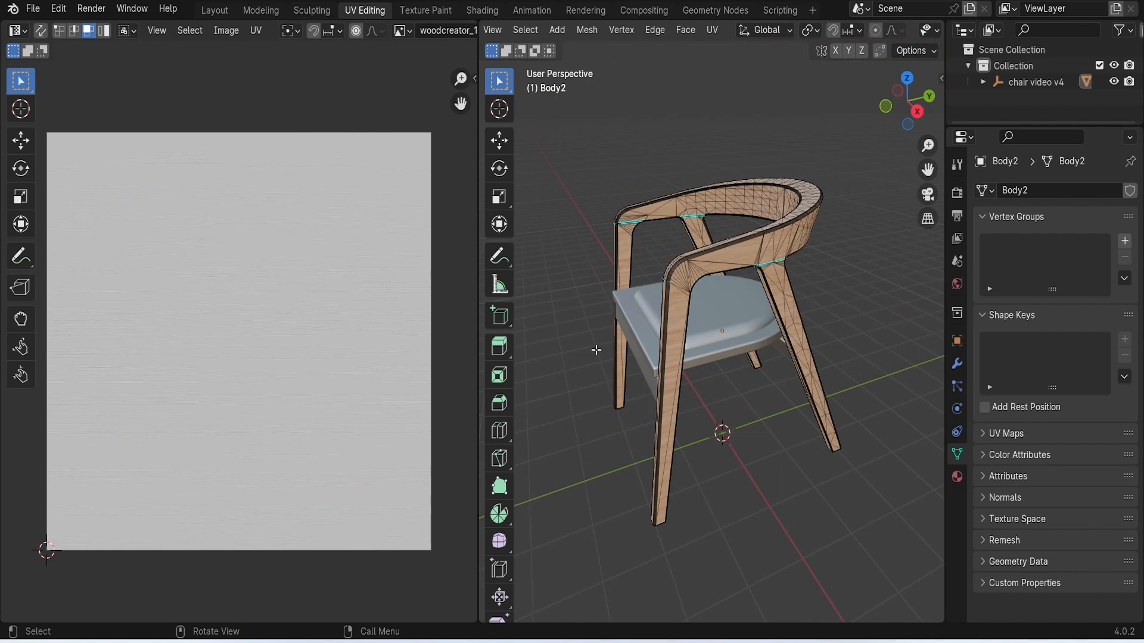
pyautogui.press('Tab')
pyautogui.click(208, 12)
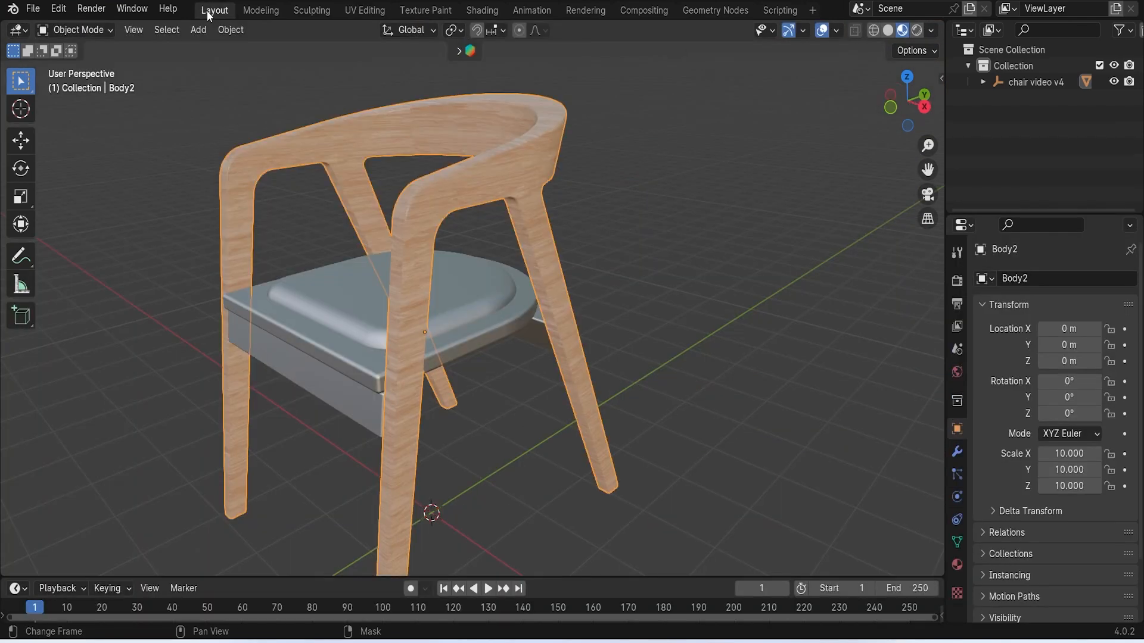
# Unwrap the seat base under the cushion with Cube Projection and return to Object Mode
pyautogui.moveTo(696, 261); pyautogui.dragTo(562, 328, button='middle')
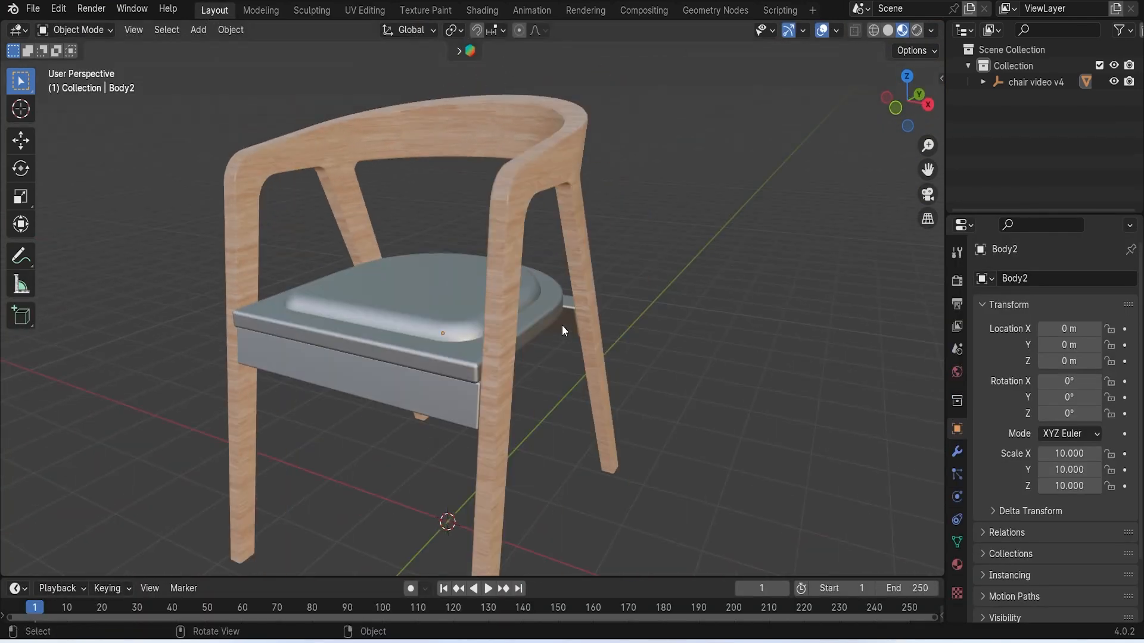
pyautogui.click(416, 363)
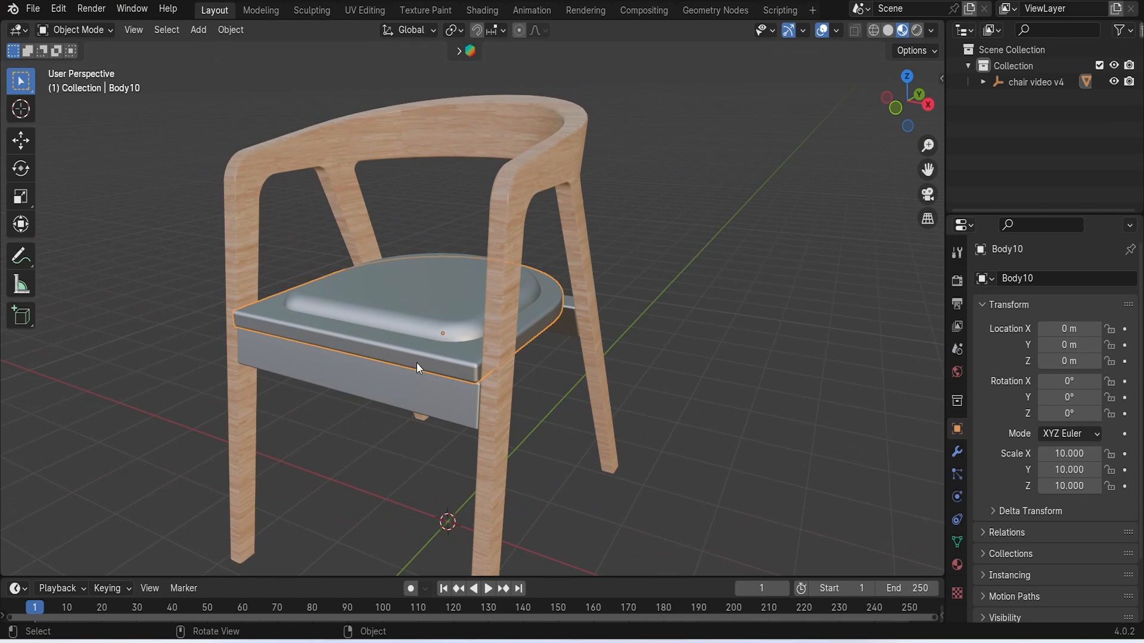
pyautogui.press('Tab')
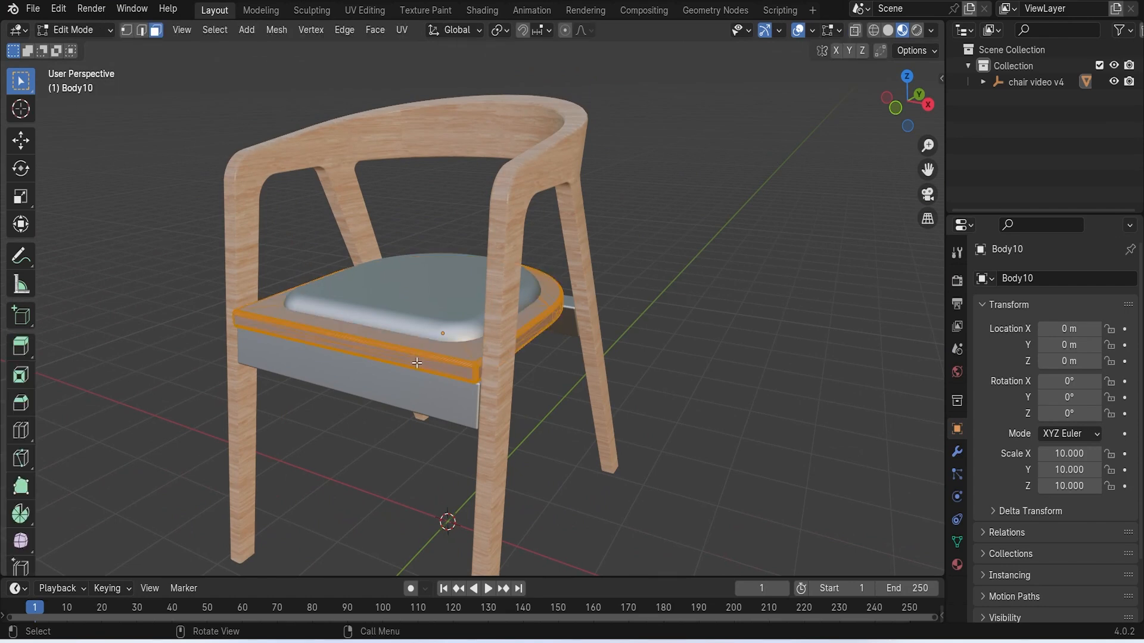
pyautogui.press('q')
pyautogui.click(512, 312)
pyautogui.hotkey('alt', 'a')
pyautogui.scroll(5, 475, 419)
pyautogui.keyDown('shift'); pyautogui.moveTo(474, 419); pyautogui.dragTo(797, 179, button='middle'); pyautogui.keyUp('shift')
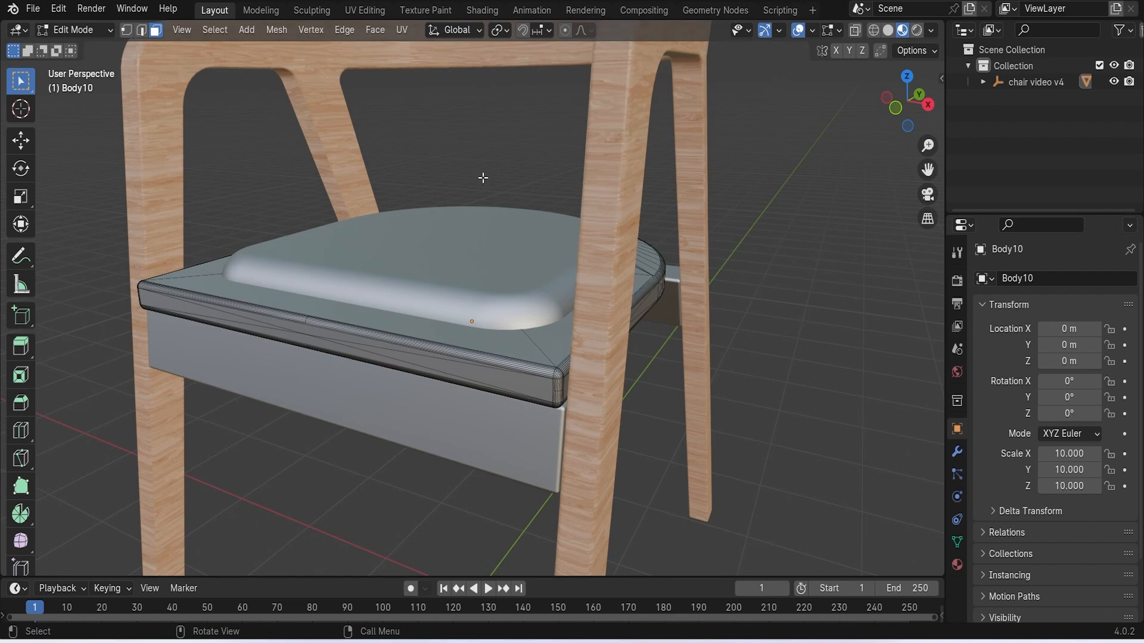
pyautogui.press('Tab')
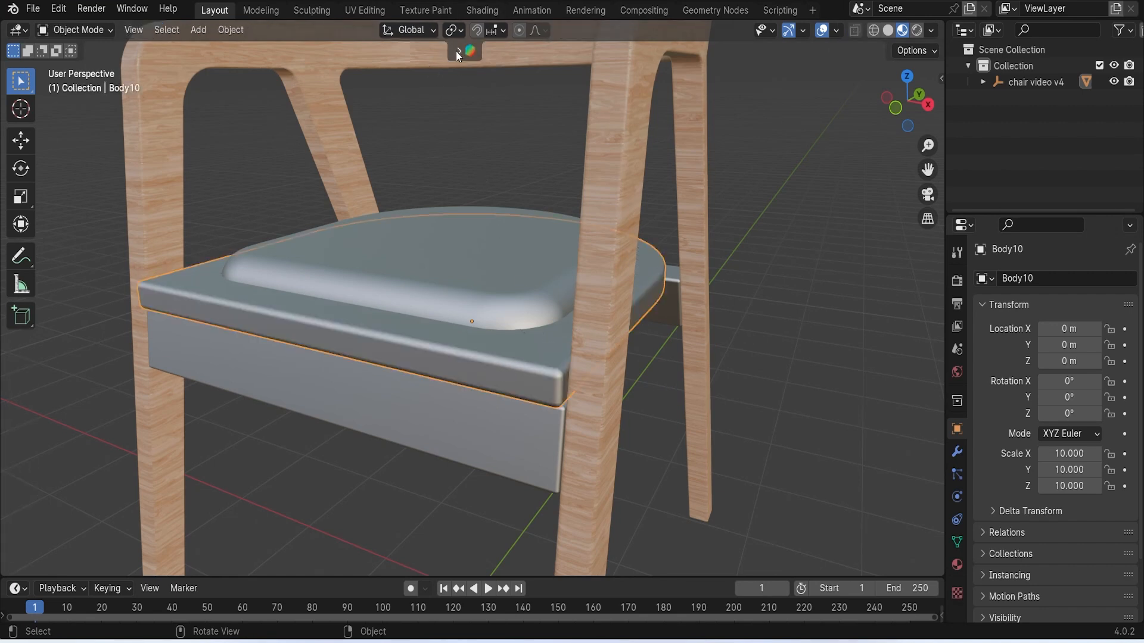
# Assign the existing Wood material to the seat base and the front rail below it
pyautogui.click(957, 564)
pyautogui.click(984, 346)
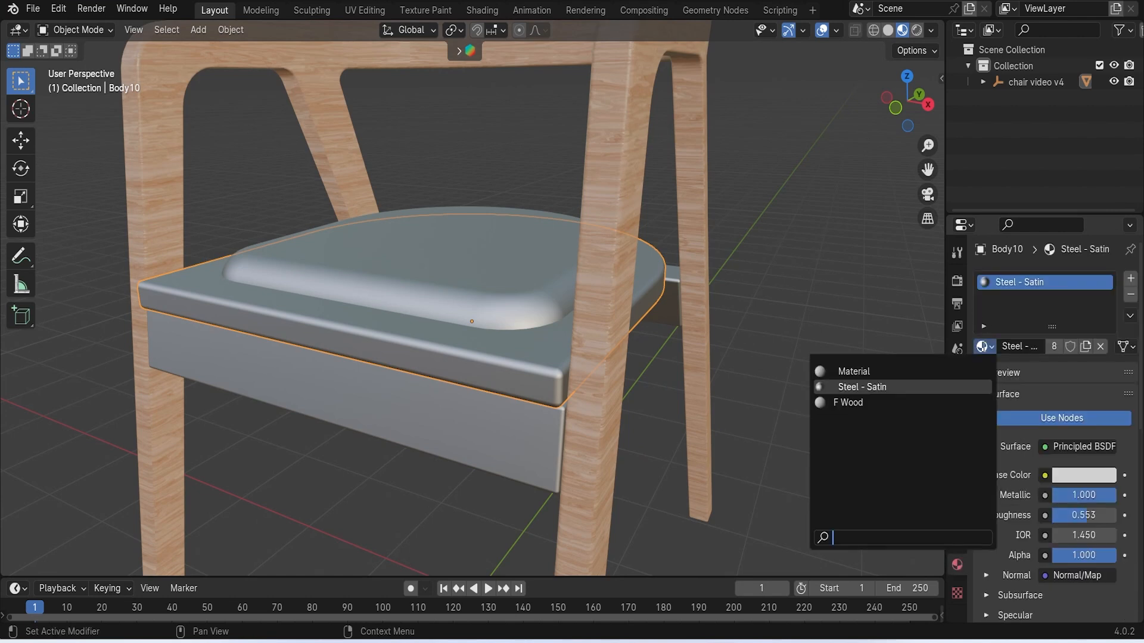
pyautogui.click(909, 398)
pyautogui.click(504, 444)
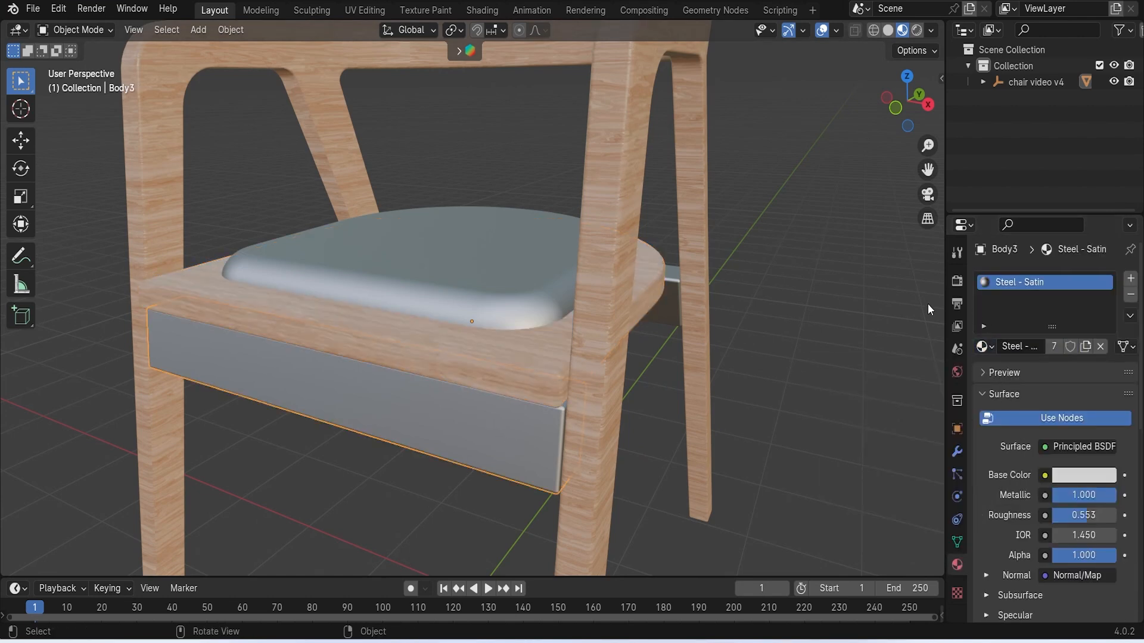
pyautogui.click(985, 353)
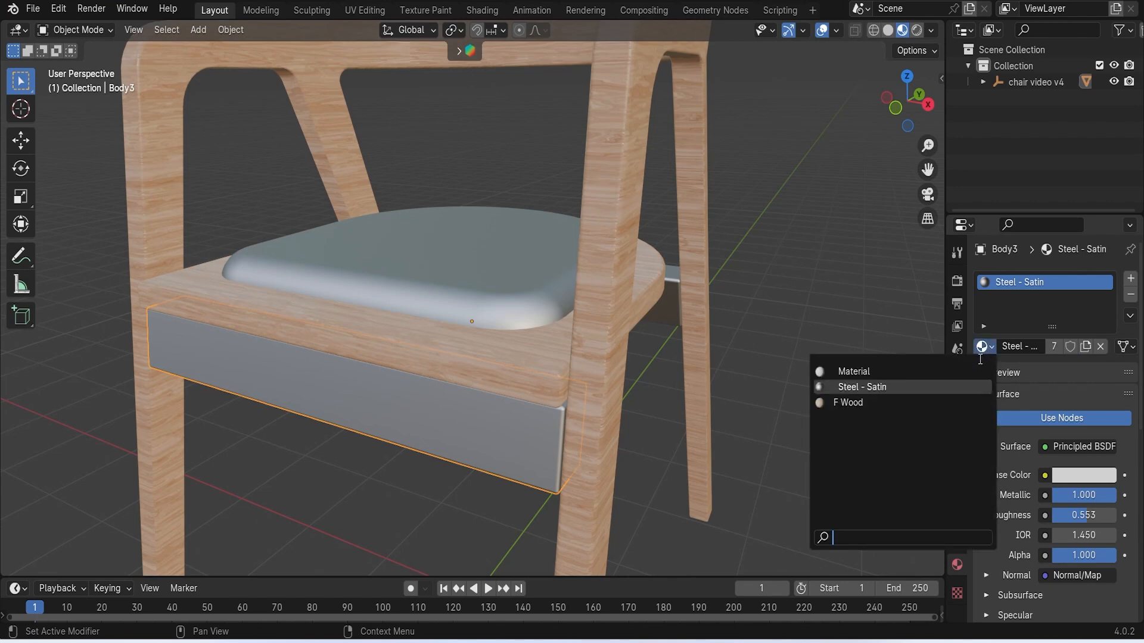
pyautogui.click(900, 398)
# Assign the existing Wood material to the rear rail under the seat
pyautogui.moveTo(749, 380); pyautogui.dragTo(426, 366, button='middle')
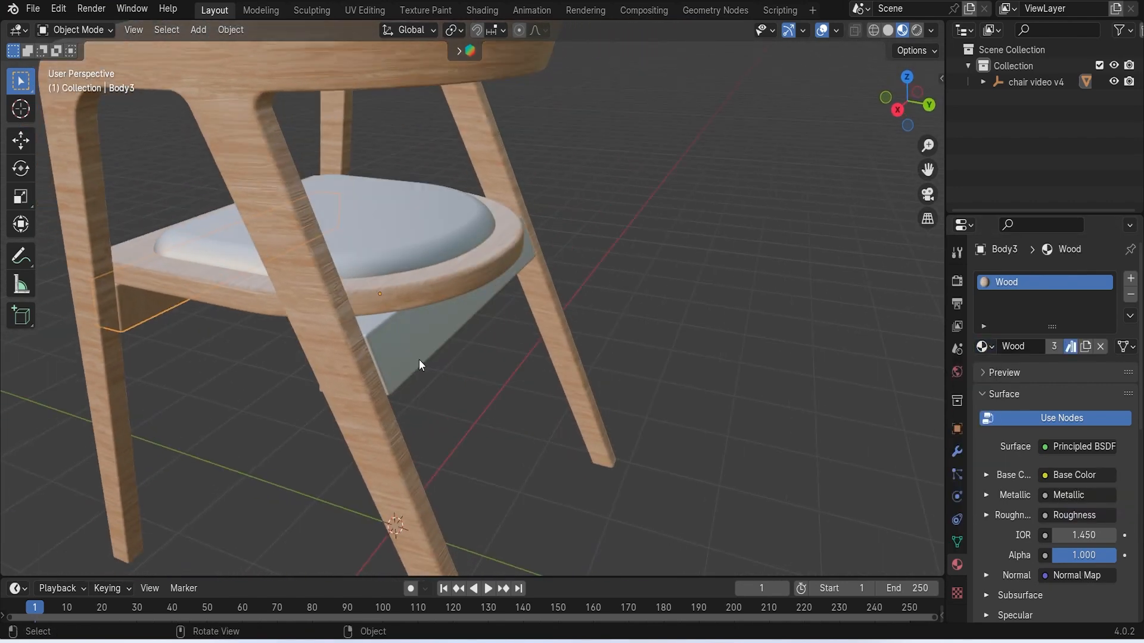
pyautogui.click(420, 364)
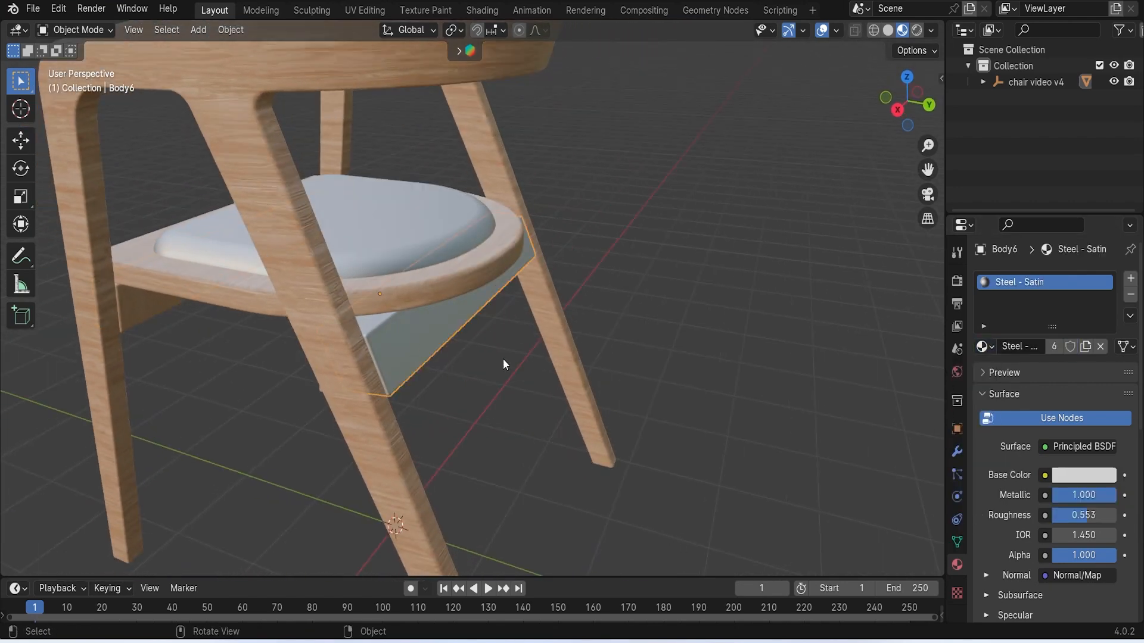
pyautogui.click(984, 354)
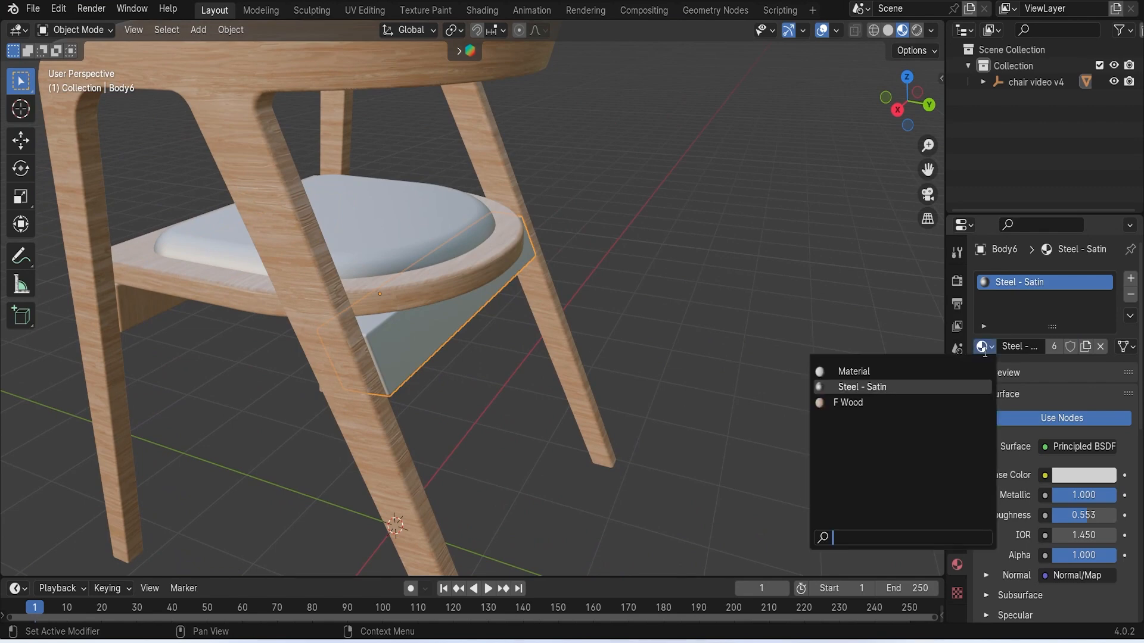
pyautogui.click(901, 399)
# Apply Cube Projection again to all faces of the seat base and return to Object Mode
pyautogui.moveTo(730, 366); pyautogui.dragTo(903, 328, button='middle')
pyautogui.click(603, 318)
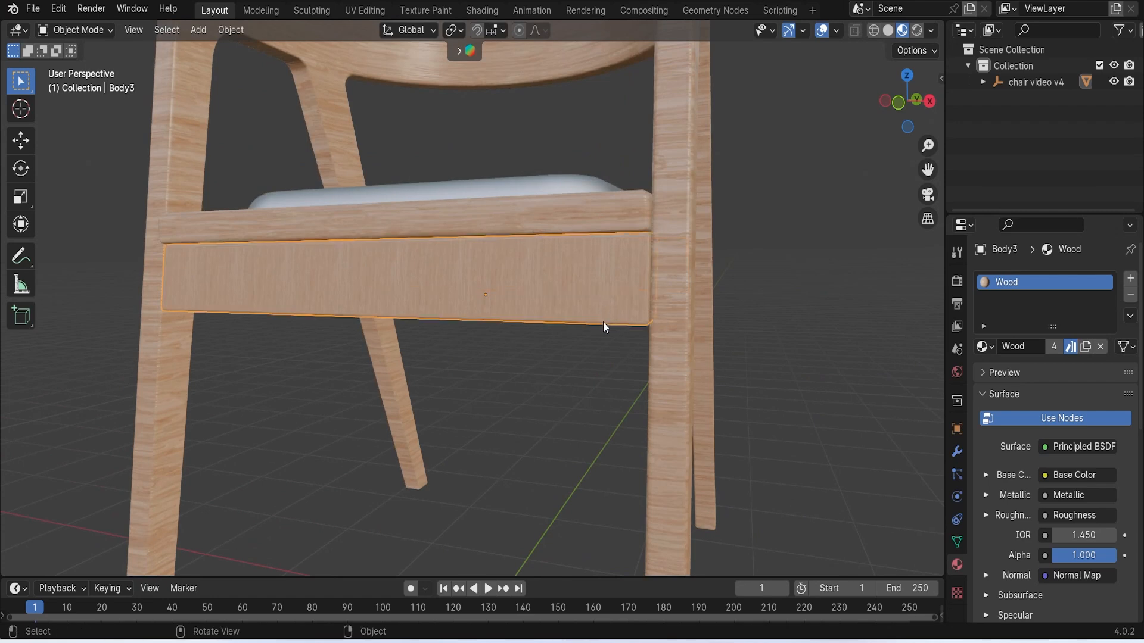
pyautogui.moveTo(666, 295); pyautogui.dragTo(659, 332, button='middle')
pyautogui.click(624, 364)
pyautogui.press('Tab')
pyautogui.press('a')
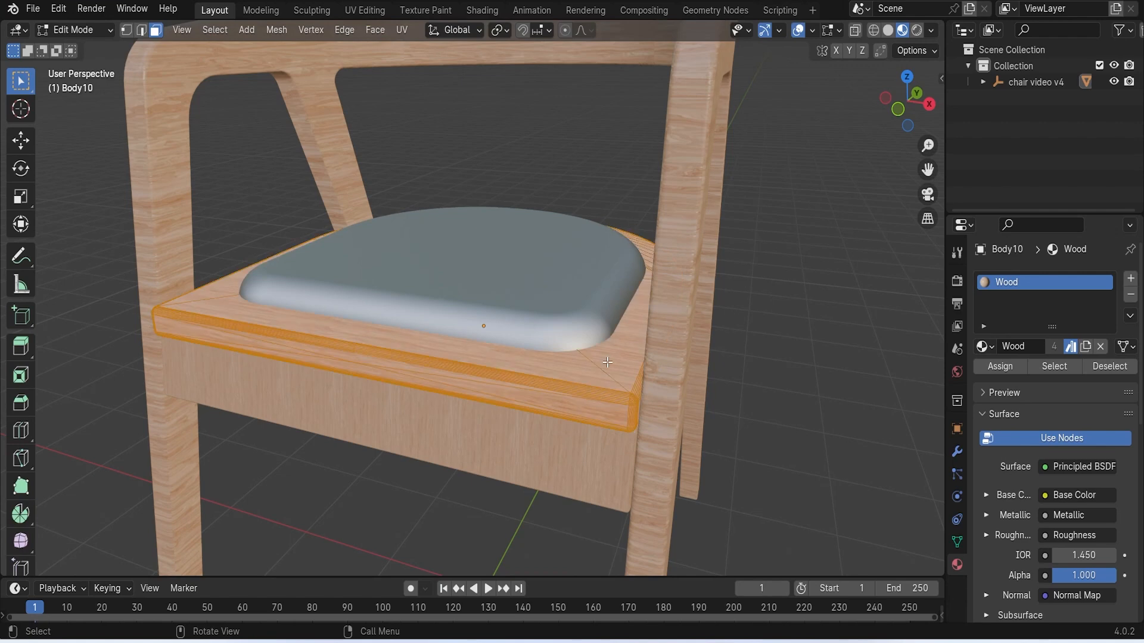
pyautogui.press('q')
pyautogui.click(606, 363)
pyautogui.hotkey('alt', 'a')
pyautogui.press('Tab')
# Unwrap the front rail with Cube Projection and return to Object Mode
pyautogui.click(581, 462)
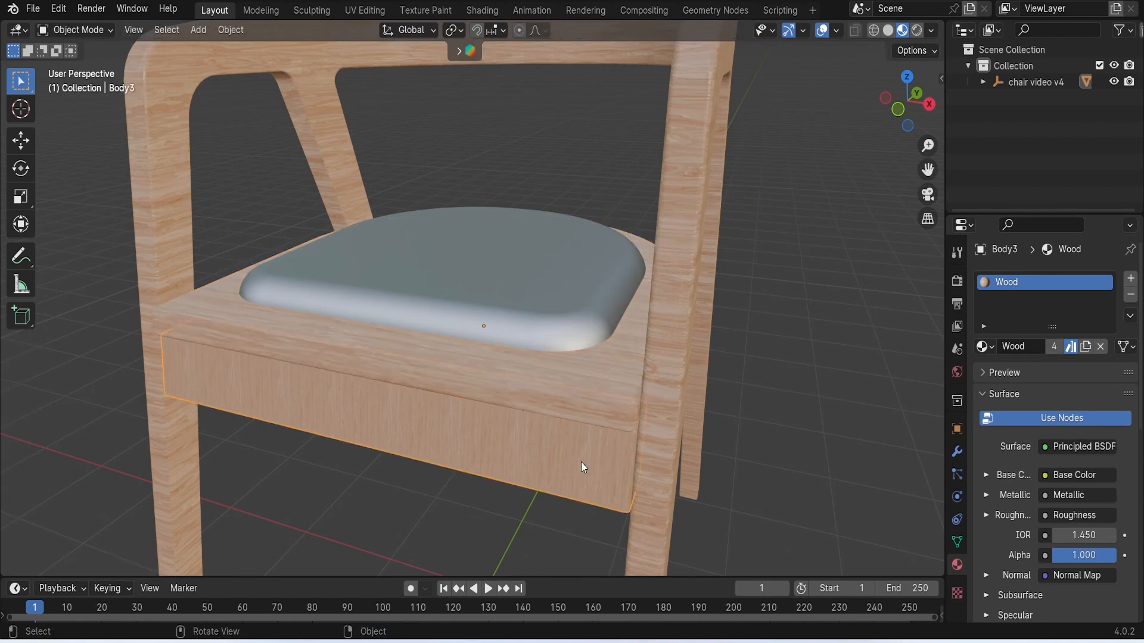
pyautogui.press('Tab')
pyautogui.press('q')
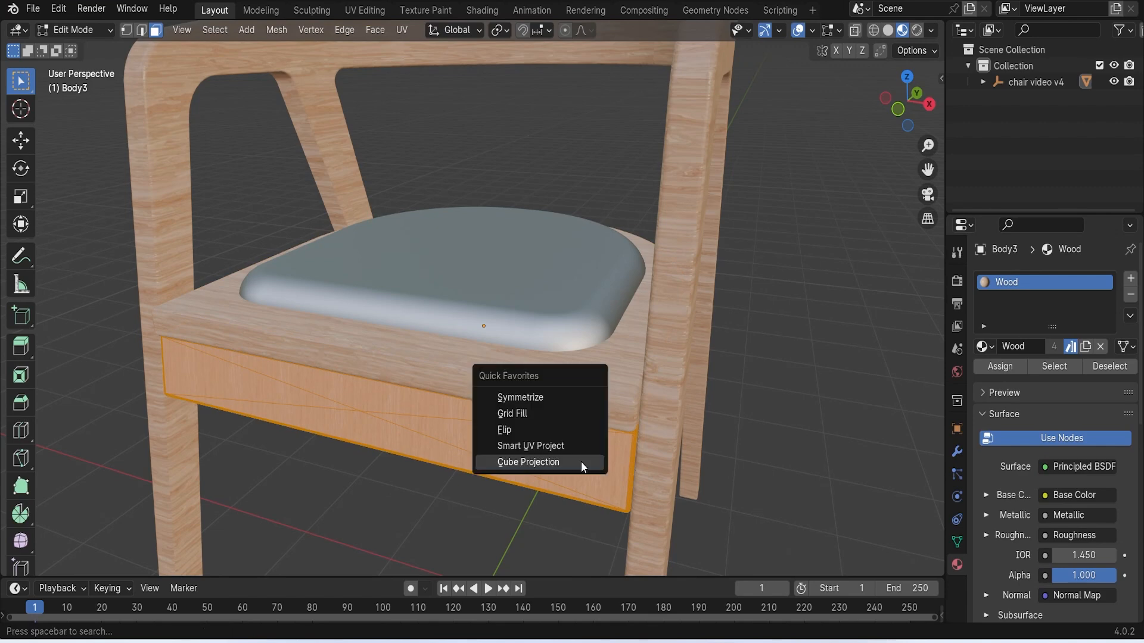
pyautogui.click(581, 462)
pyautogui.moveTo(771, 458); pyautogui.dragTo(553, 386, button='middle')
pyautogui.press('Tab')
# Add the rear rail to the selection and unwrap all faces of both rails with Cube Projection
pyautogui.click(431, 336)
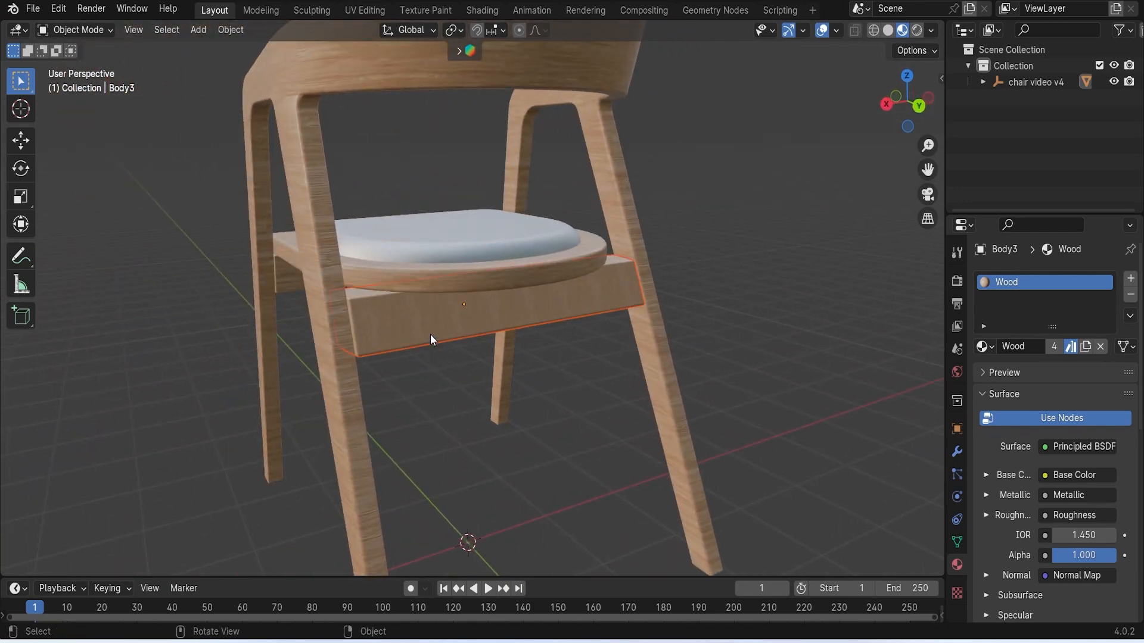
pyautogui.press('Tab')
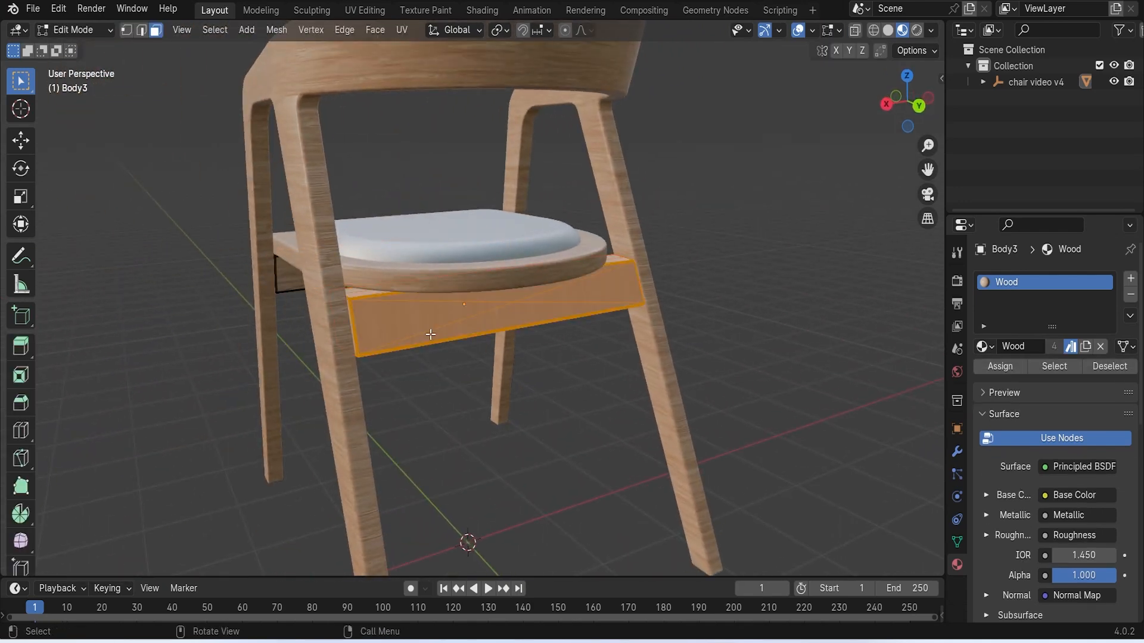
pyautogui.press('a')
pyautogui.press('q')
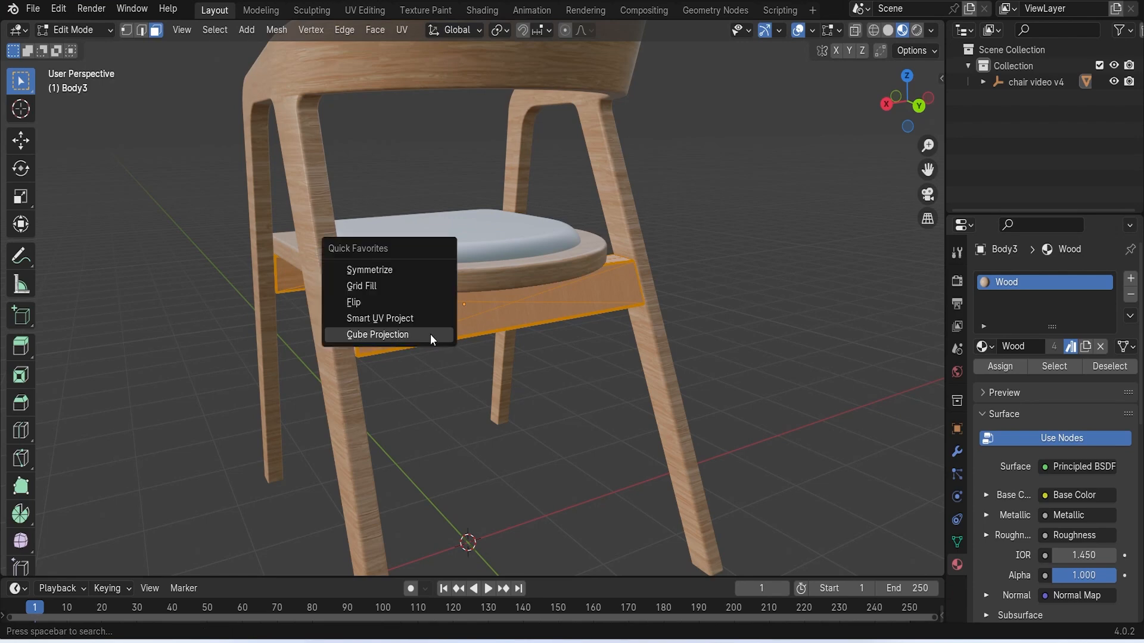
pyautogui.click(431, 334)
pyautogui.press('Tab')
pyautogui.moveTo(538, 405); pyautogui.dragTo(363, 56, button='middle')
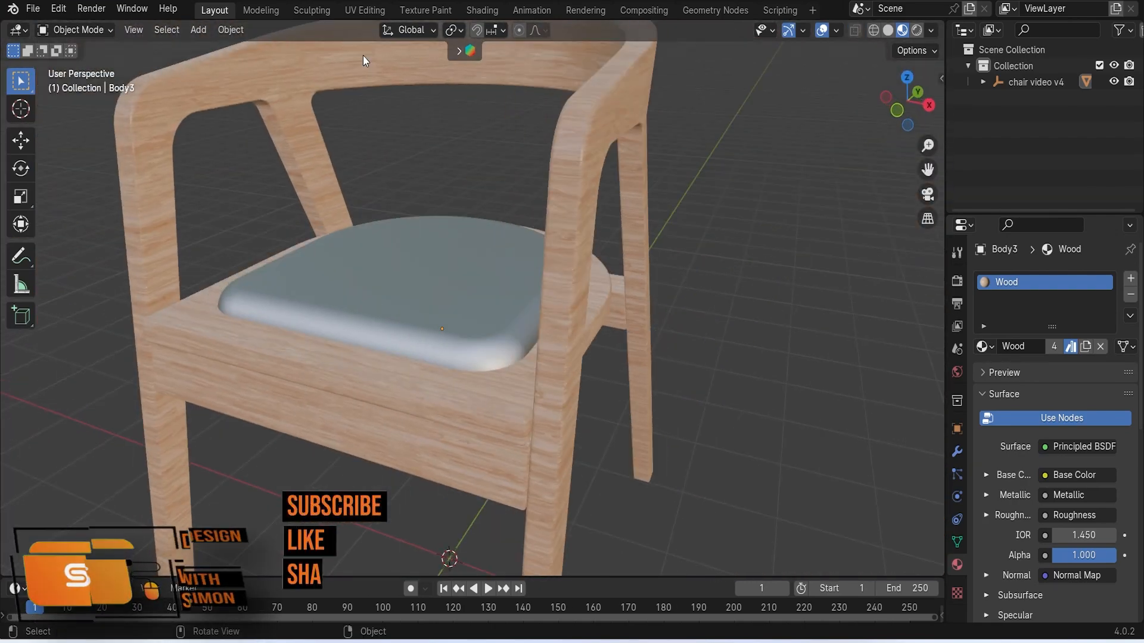
# Inspect the rails' UV layout and wood grain in the UV Editing workspace, and return to Layout
pyautogui.click(373, 11)
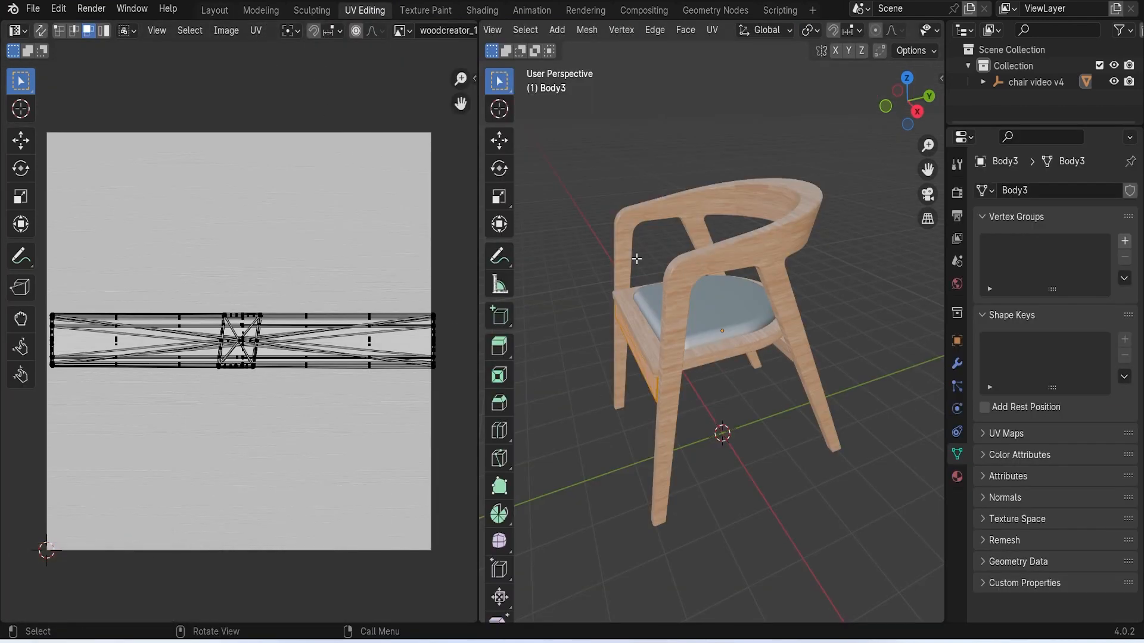
pyautogui.scroll(2, 768, 303)
pyautogui.moveTo(769, 303); pyautogui.dragTo(702, 266, button='middle')
pyautogui.moveTo(613, 206); pyautogui.dragTo(736, 257, button='middle')
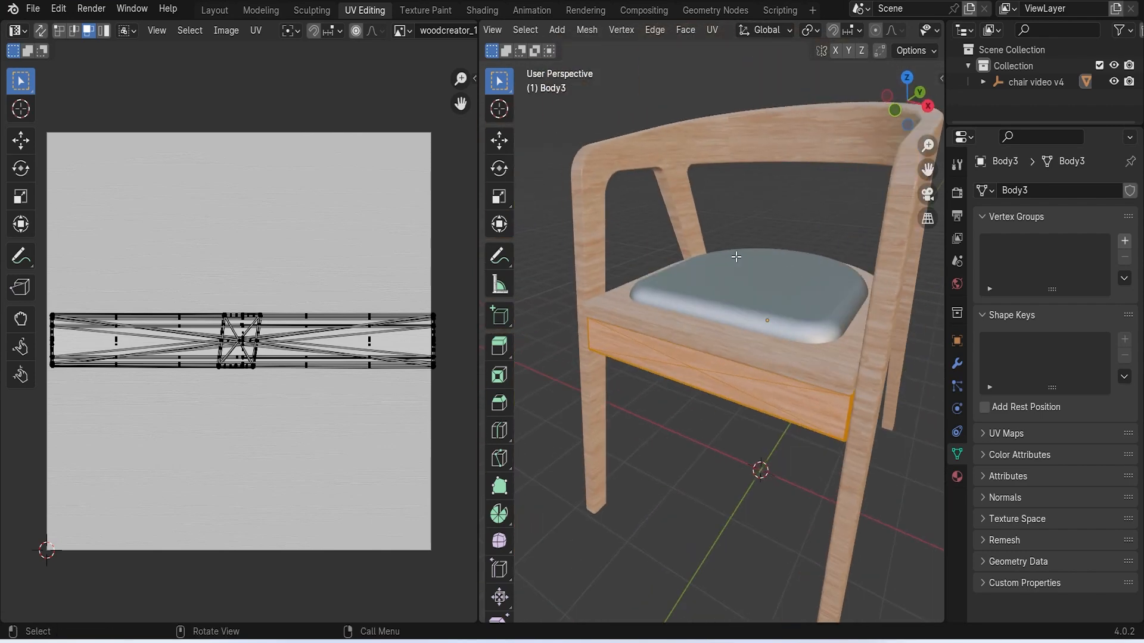
pyautogui.press('Tab')
pyautogui.click(216, 16)
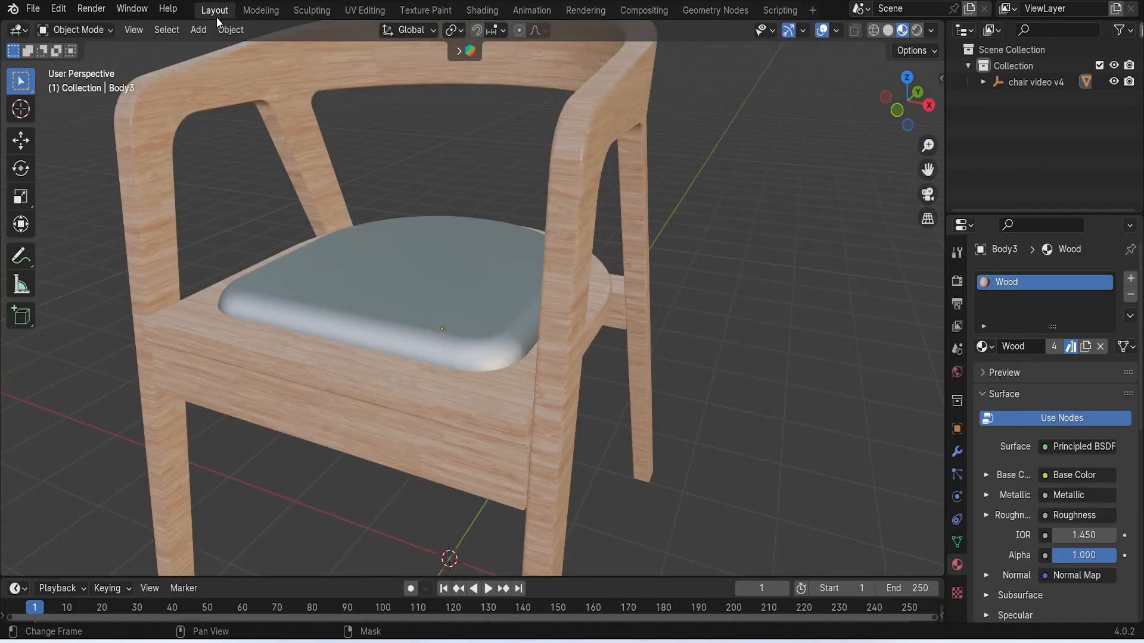
# Select the seat cushion and search the asset library's materials for "fabric"
pyautogui.moveTo(435, 244); pyautogui.dragTo(449, 234, button='middle')
pyautogui.moveTo(406, 207); pyautogui.dragTo(464, 251, button='middle')
pyautogui.click(492, 308)
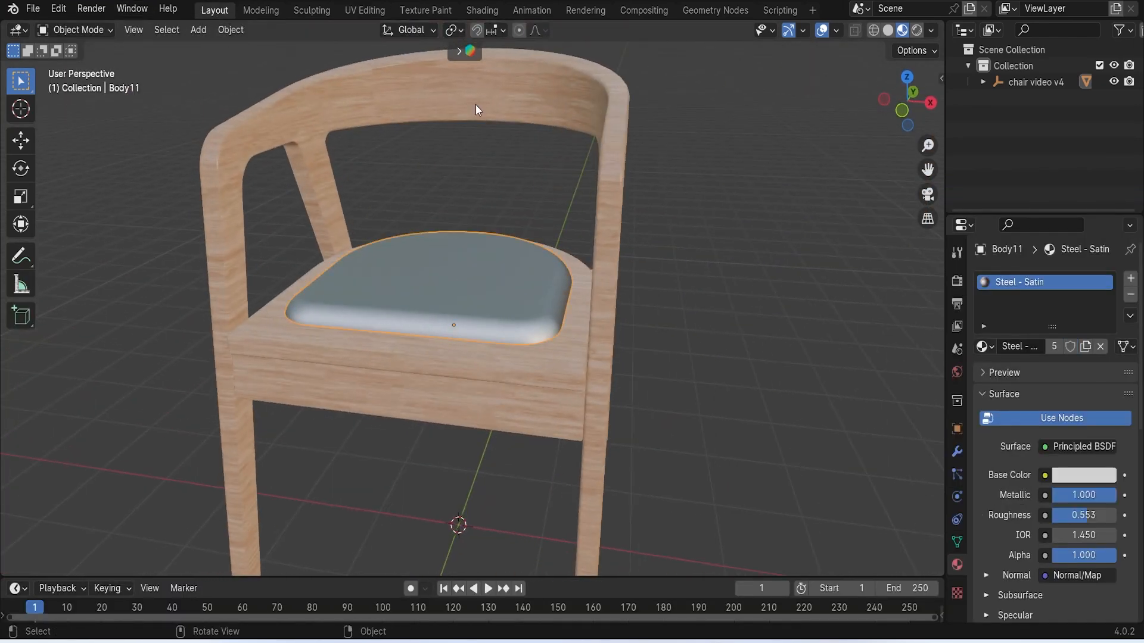
pyautogui.click(459, 52)
pyautogui.click(470, 51)
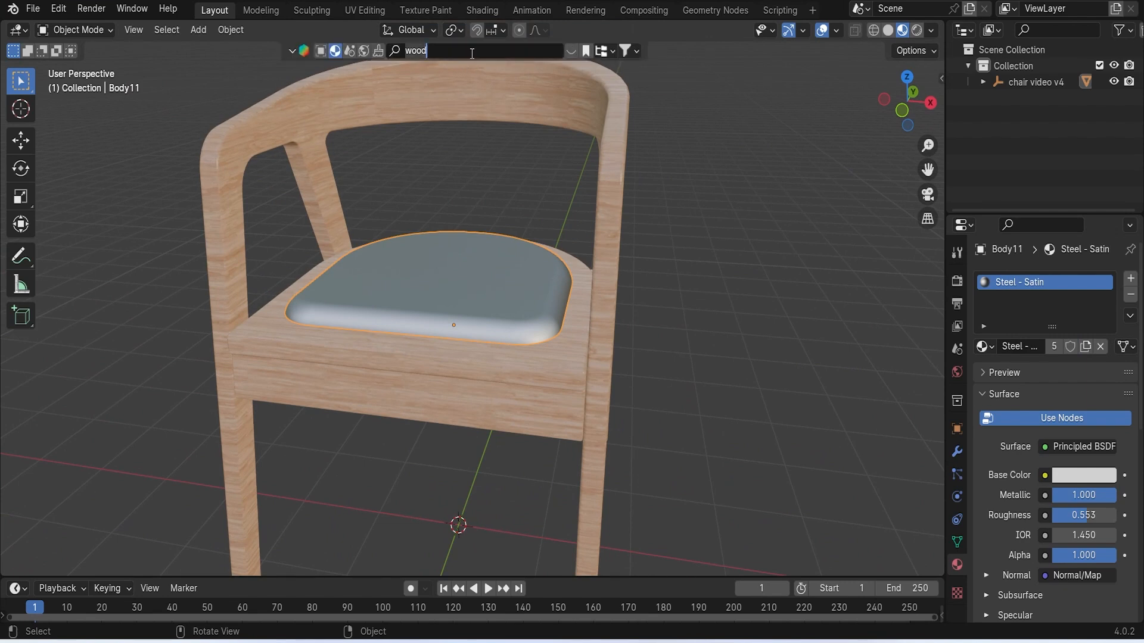
pyautogui.write('fabric')
pyautogui.press('Return')
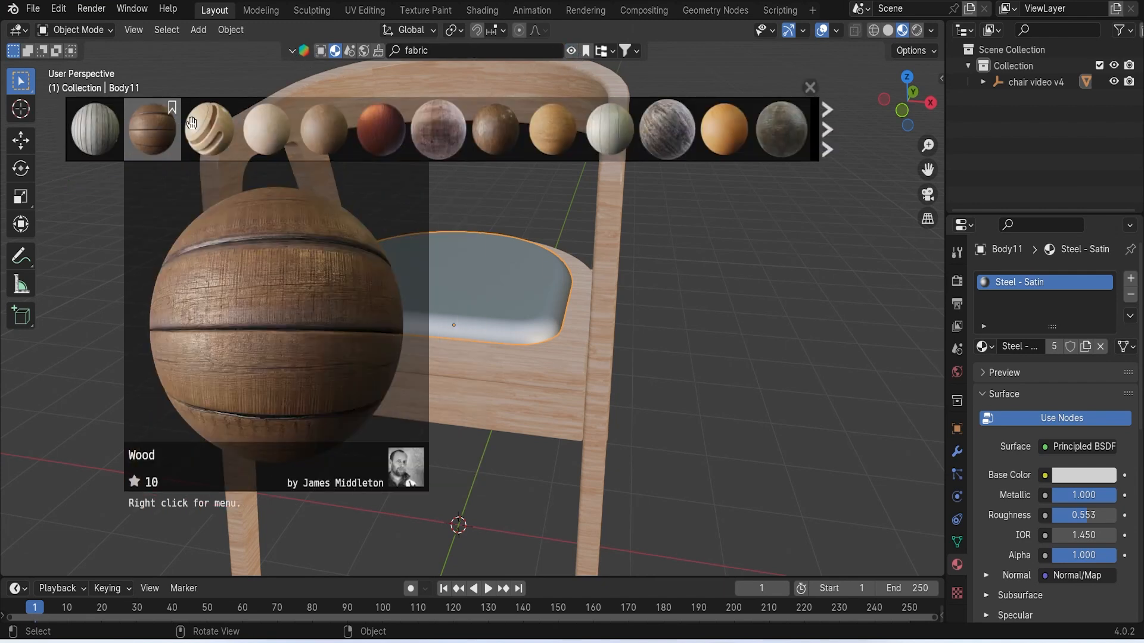
pyautogui.click(460, 55)
pyautogui.press('Return')
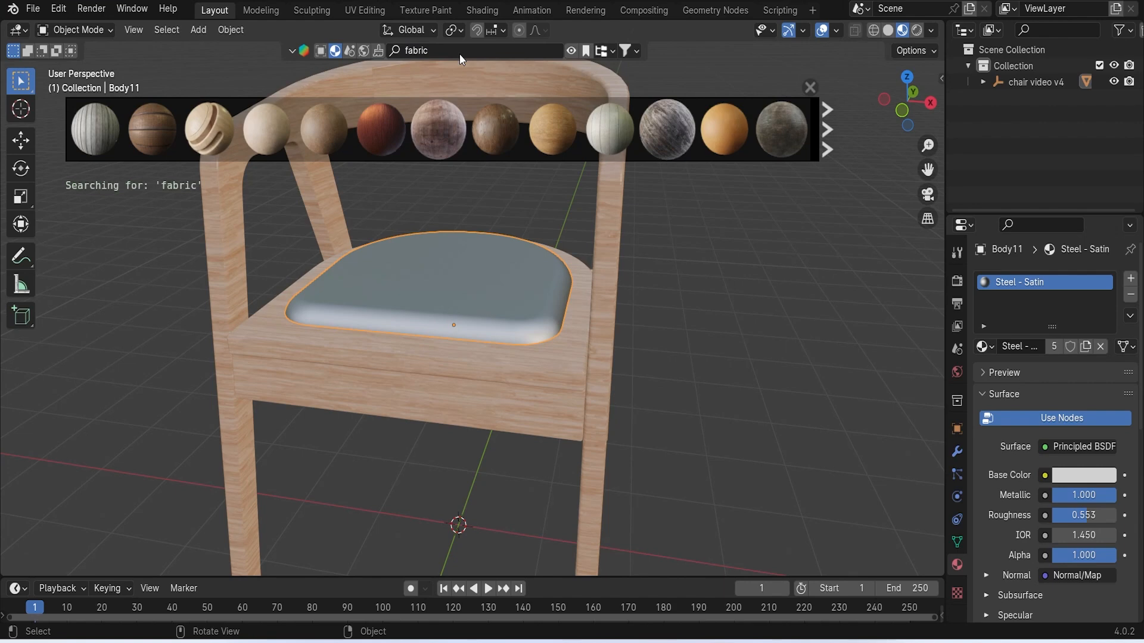
# Browse to the second set of fabric results and apply the blue Fabric 128 material to the seat cushion
pyautogui.moveTo(514, 144)
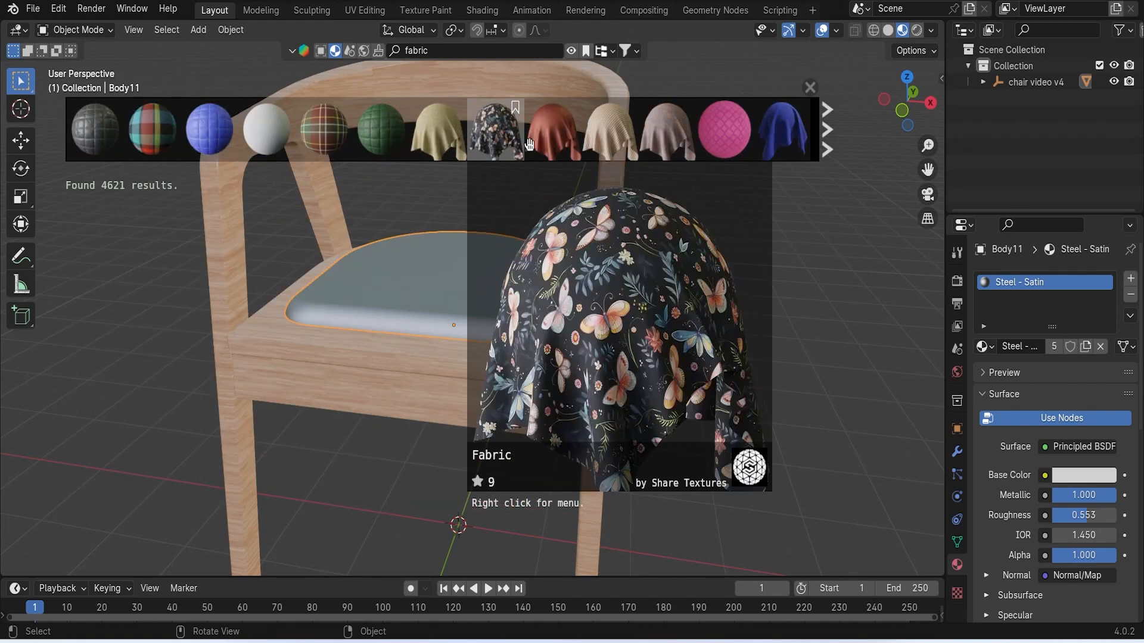
pyautogui.moveTo(625, 146)
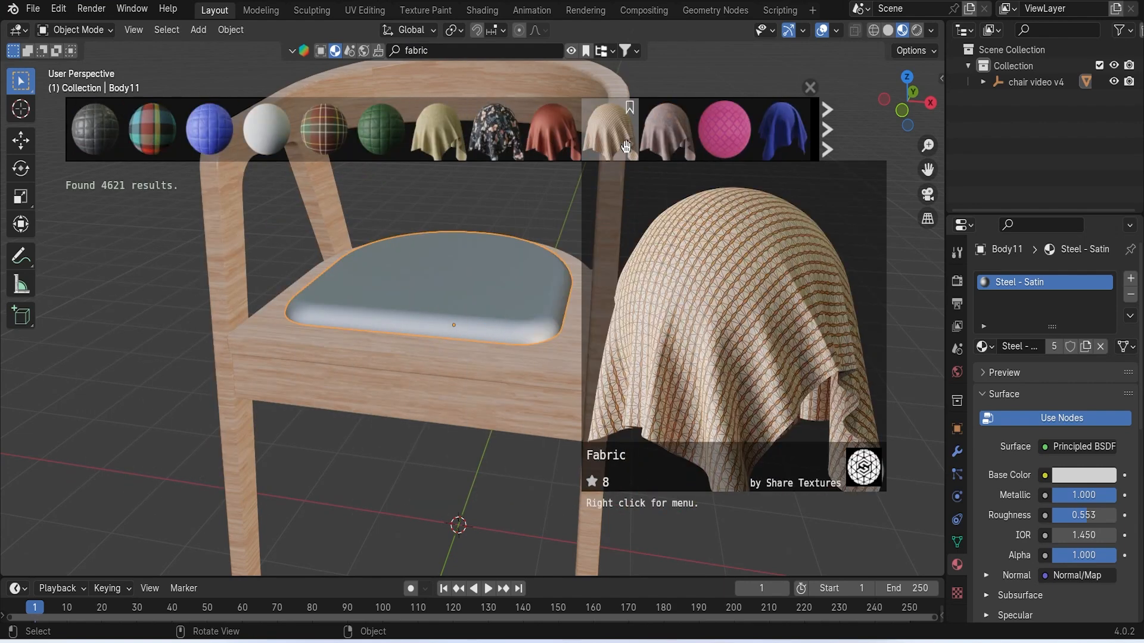
pyautogui.moveTo(793, 137)
pyautogui.click(825, 149)
pyautogui.moveTo(667, 136)
pyautogui.moveTo(407, 130)
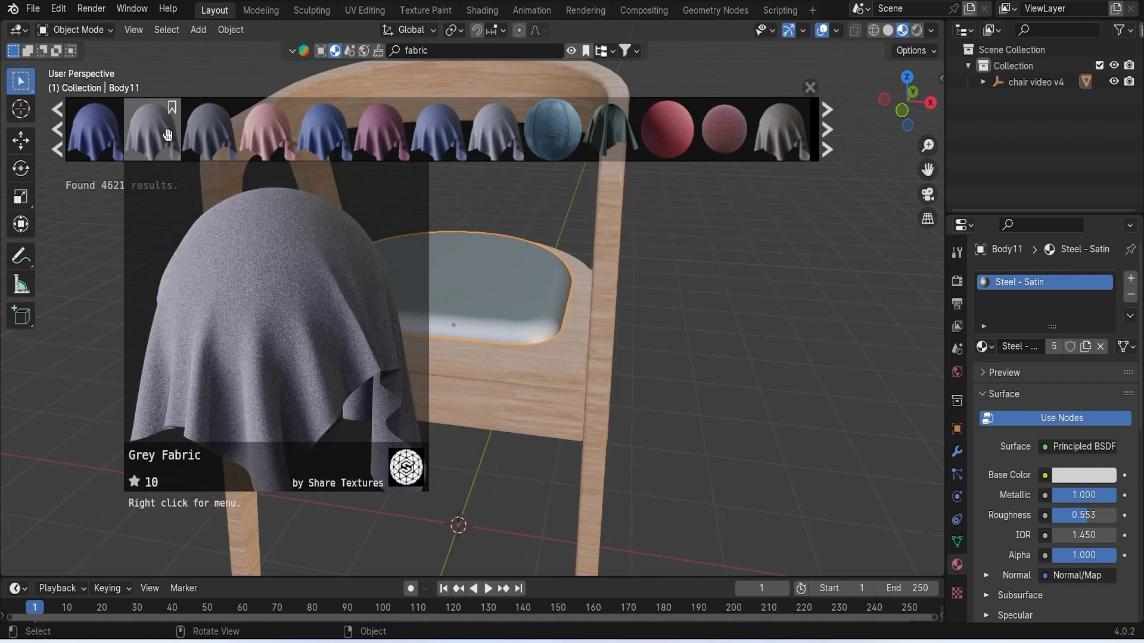
pyautogui.moveTo(95, 134)
pyautogui.moveTo(94, 134); pyautogui.dragTo(447, 280)
# Unwrap all faces of the seat cushion with Cube Projection and return to Object Mode
pyautogui.moveTo(542, 252); pyautogui.dragTo(538, 300, button='middle')
pyautogui.scroll(4, 538, 301)
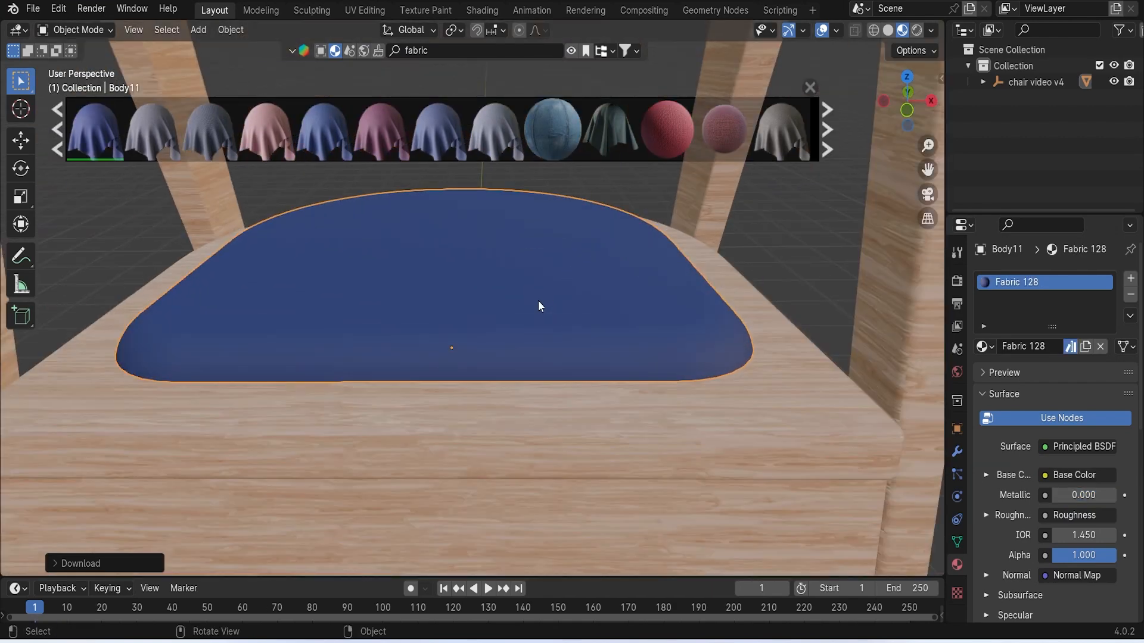
pyautogui.press('Tab')
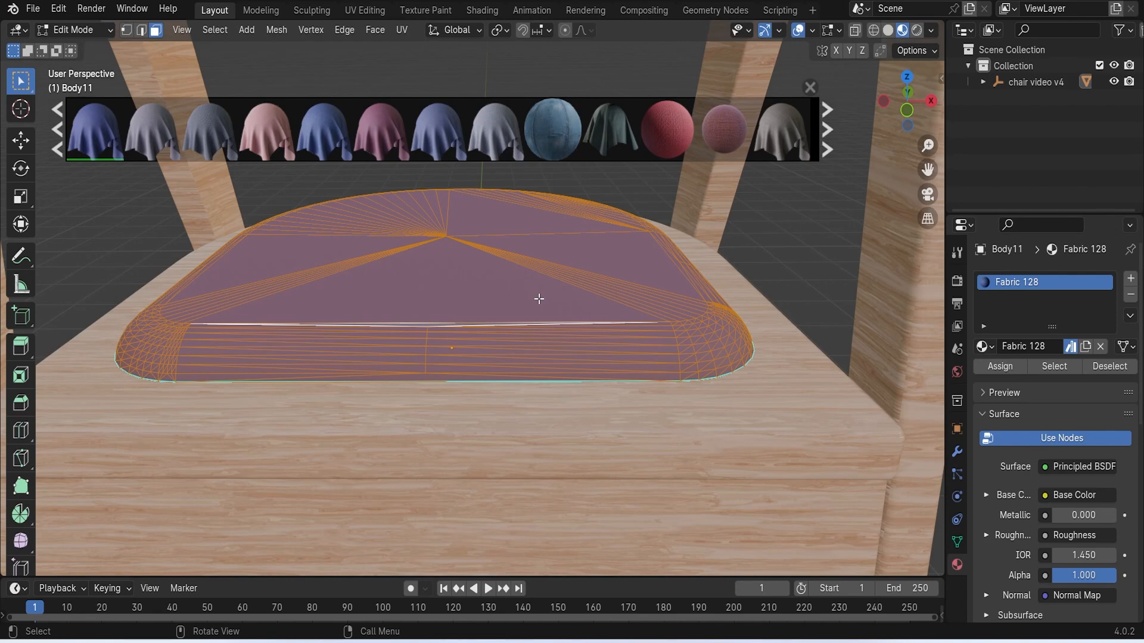
pyautogui.press('q')
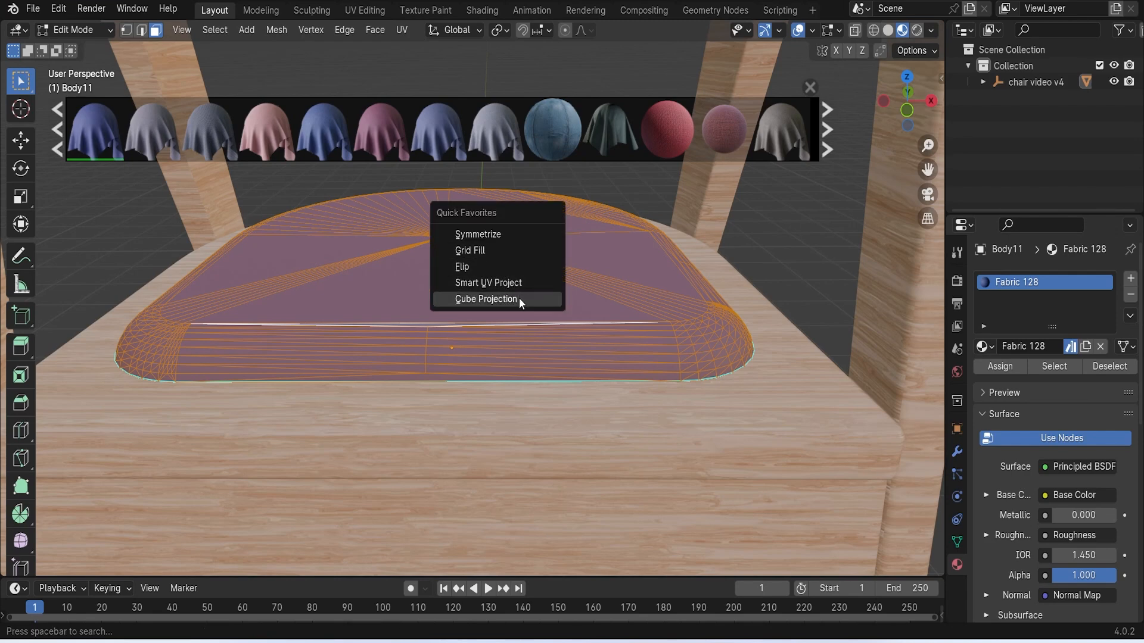
pyautogui.click(519, 298)
pyautogui.press('Tab')
# Examine the scale and direction of the fabric texture on the seat cushion from several angles
pyautogui.moveTo(757, 257); pyautogui.dragTo(624, 250, button='middle')
pyautogui.moveTo(648, 314); pyautogui.dragTo(601, 311, button='middle')
pyautogui.scroll(5, 543, 301)
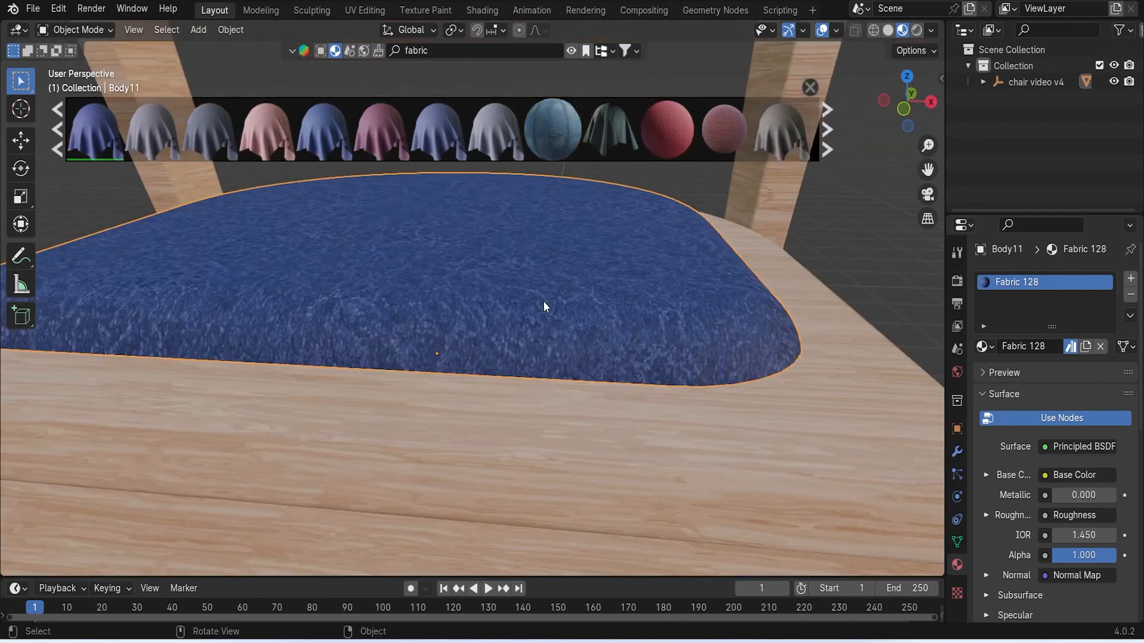
pyautogui.scroll(-10, 543, 302)
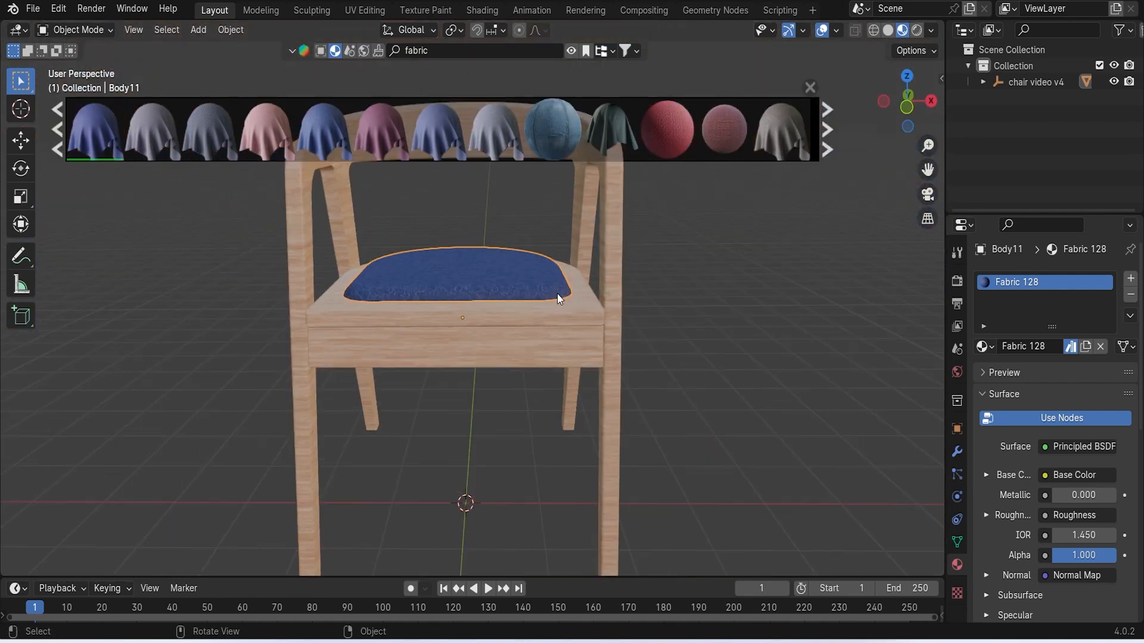
pyautogui.moveTo(557, 294); pyautogui.dragTo(494, 304, button='middle')
pyautogui.moveTo(619, 327); pyautogui.dragTo(473, 323, button='middle')
pyautogui.scroll(5, 527, 320)
pyautogui.scroll(5, 473, 330)
pyautogui.click(494, 394)
pyautogui.moveTo(494, 394); pyautogui.dragTo(505, 353, button='middle')
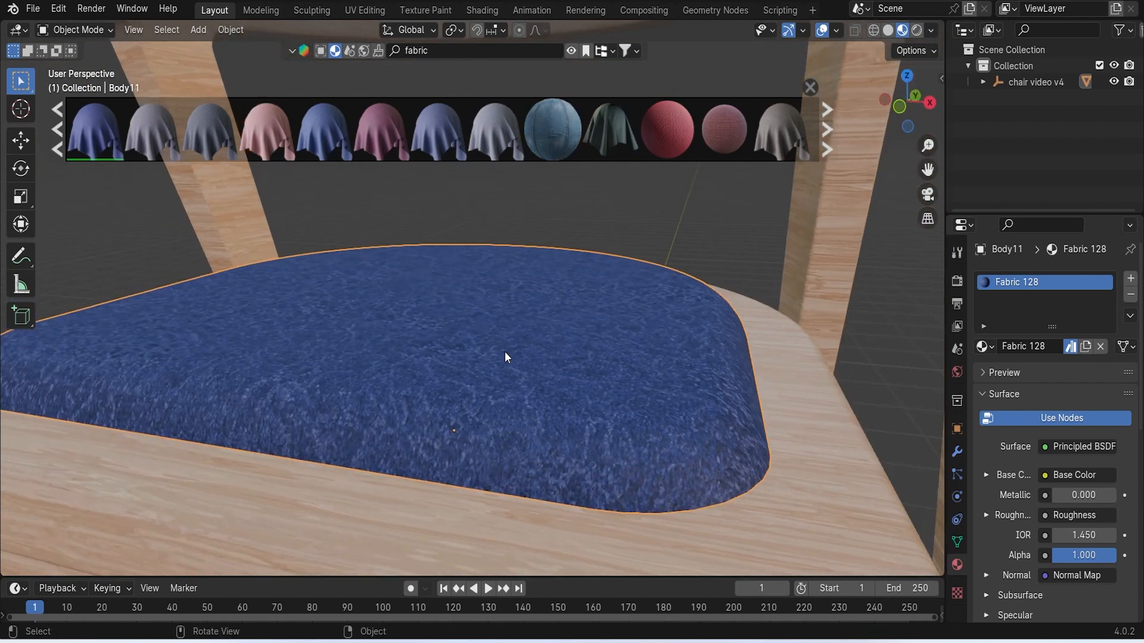
# Open the cushion's Fabric 128 nodes in the Shading workspace and frame the Mapping node and the cushion closely
pyautogui.click(473, 12)
pyautogui.keyDown('shift'); pyautogui.moveTo(534, 243); pyautogui.dragTo(605, 325, button='middle'); pyautogui.keyUp('shift')
pyautogui.scroll(2, 599, 277)
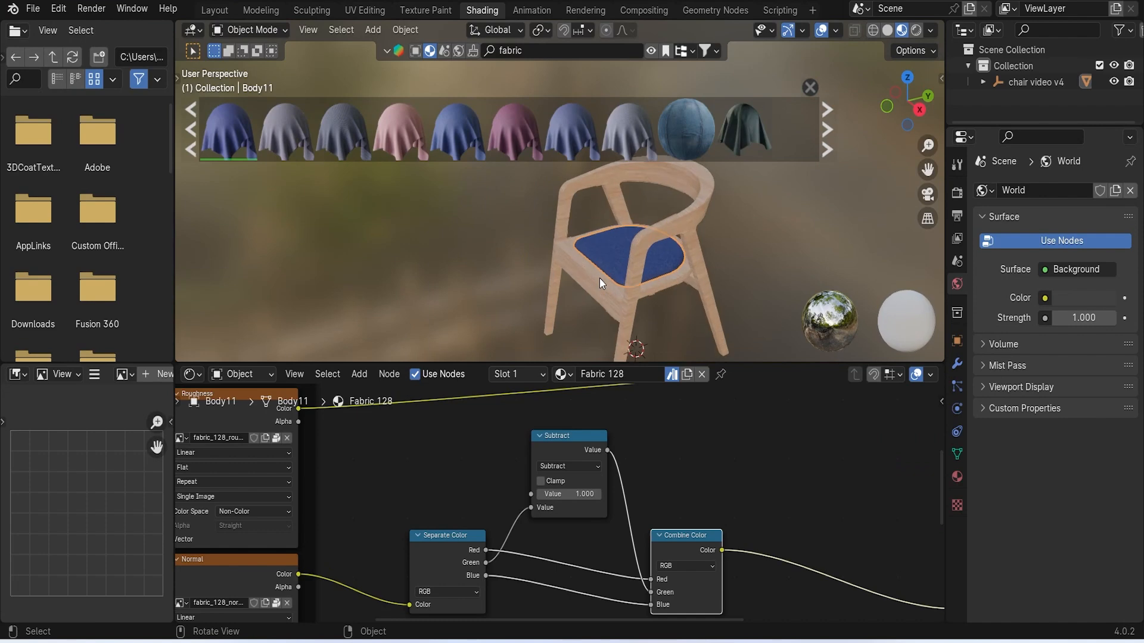
pyautogui.scroll(-8, 427, 498)
pyautogui.scroll(-4, 393, 520)
pyautogui.moveTo(362, 504); pyautogui.dragTo(520, 504, button='middle')
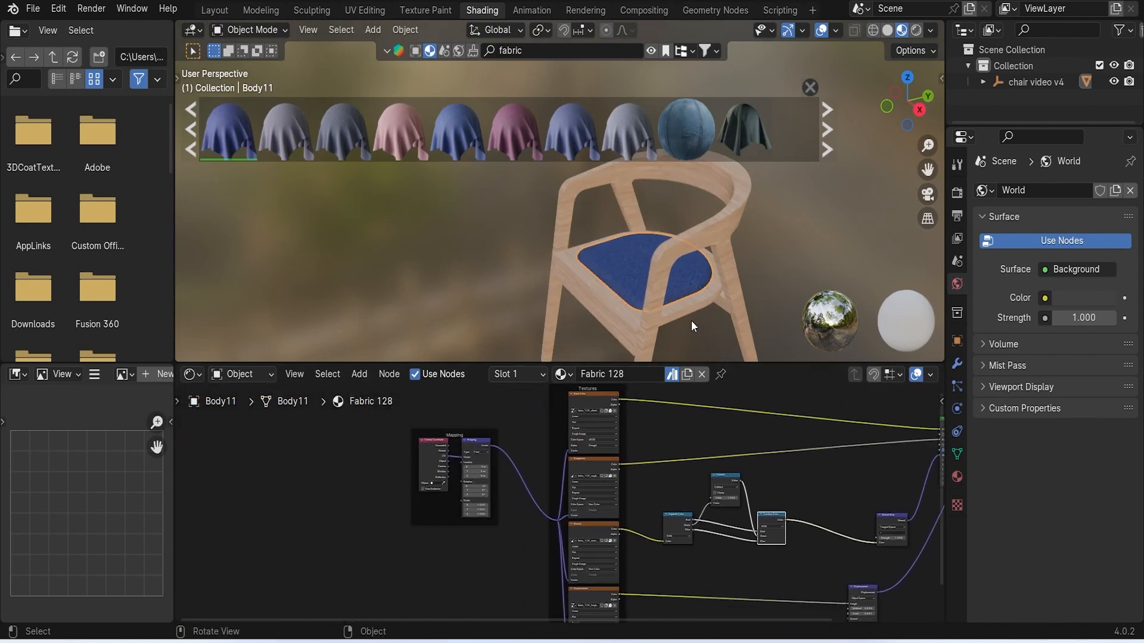
pyautogui.scroll(4, 690, 312)
pyautogui.scroll(1, 557, 212)
pyautogui.keyDown('shift'); pyautogui.moveTo(688, 302); pyautogui.dragTo(560, 231, button='middle'); pyautogui.keyUp('shift')
pyautogui.scroll(6, 482, 487)
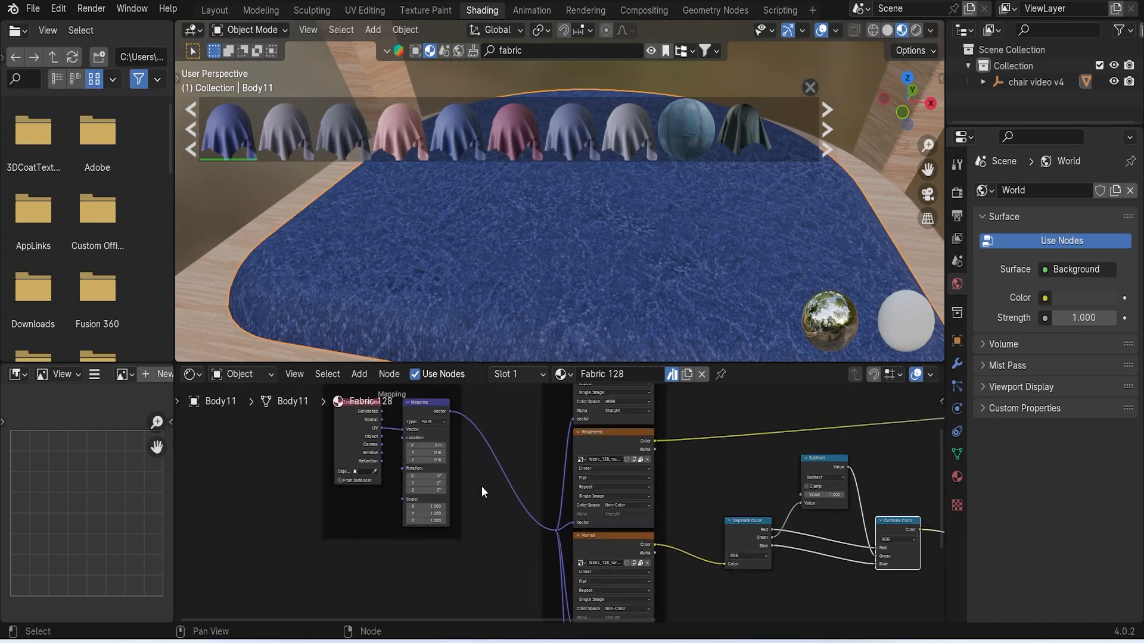
# Set the X, Y and Z scale of the fabric's Mapping node to 5
pyautogui.moveTo(481, 486); pyautogui.dragTo(578, 552, button='middle')
pyautogui.click(539, 571)
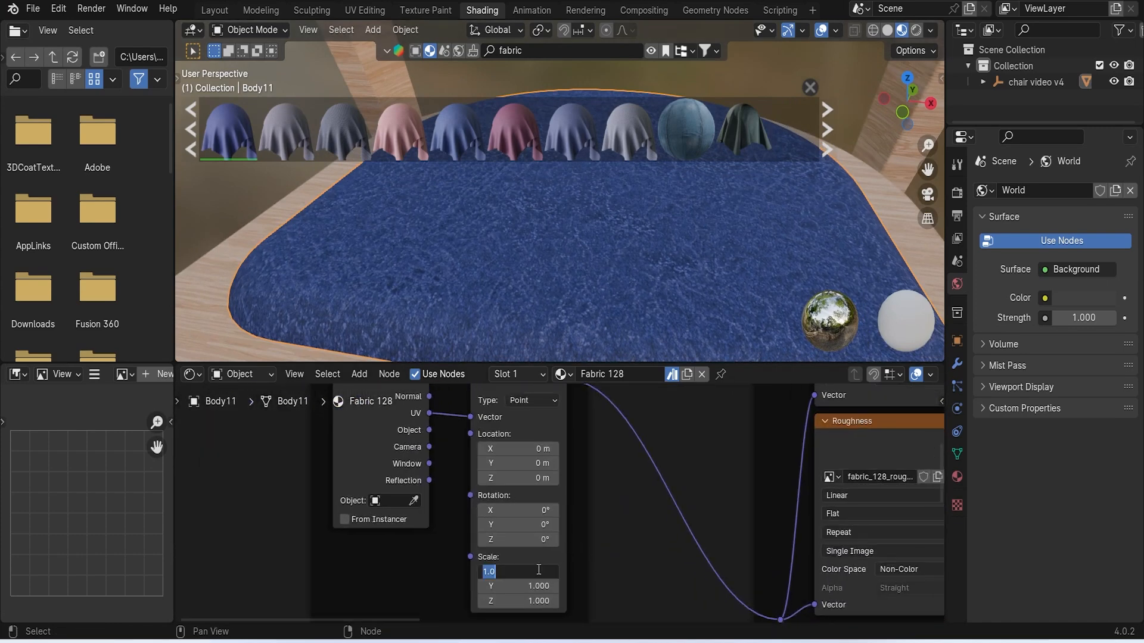
pyautogui.press('Return')
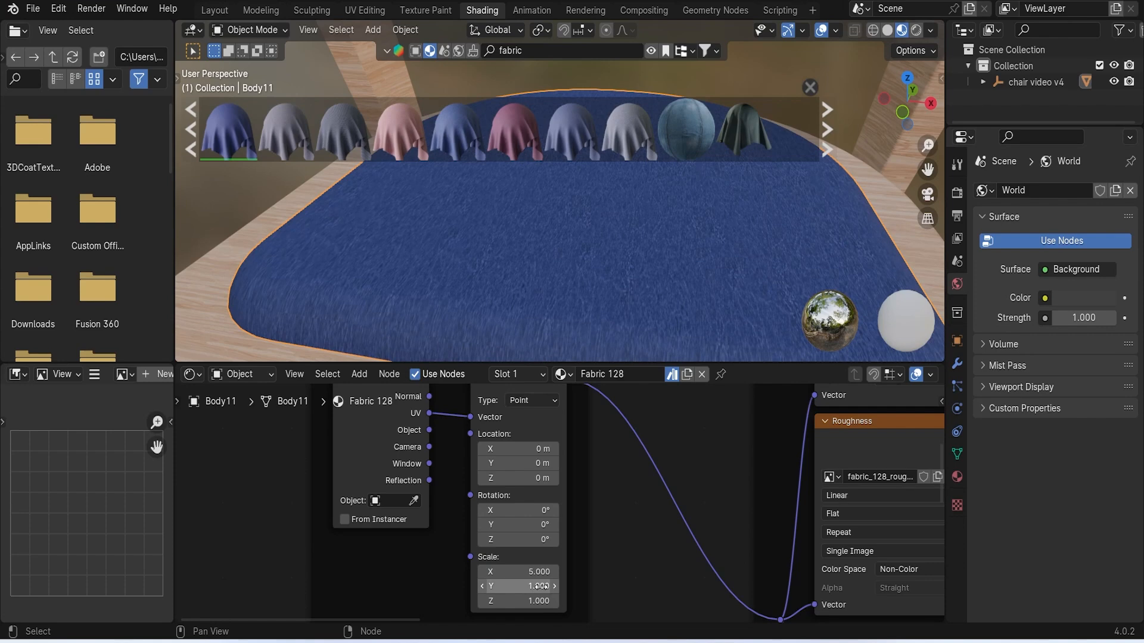
pyautogui.click(538, 586)
pyautogui.write('5')
pyautogui.press('Return')
pyautogui.click(544, 603)
pyautogui.write('5')
pyautogui.press('Return')
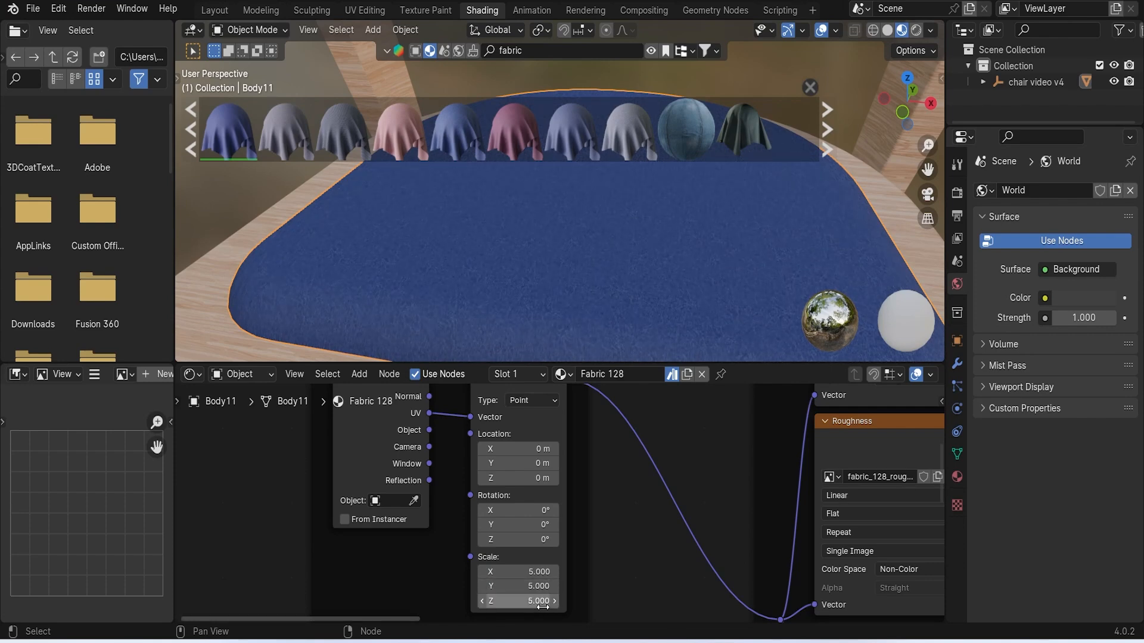
# Set the X, Y and Z scale of the fabric's Mapping node to 3 and check the cushion
pyautogui.moveTo(471, 312); pyautogui.dragTo(424, 292, button='middle')
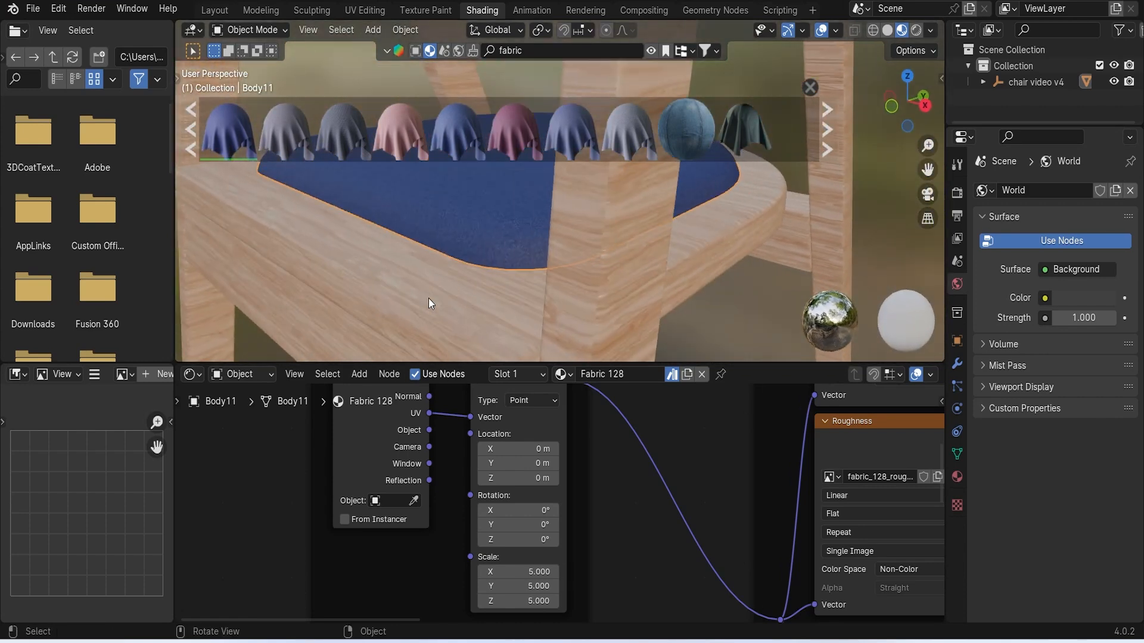
pyautogui.click(539, 572)
pyautogui.write('3')
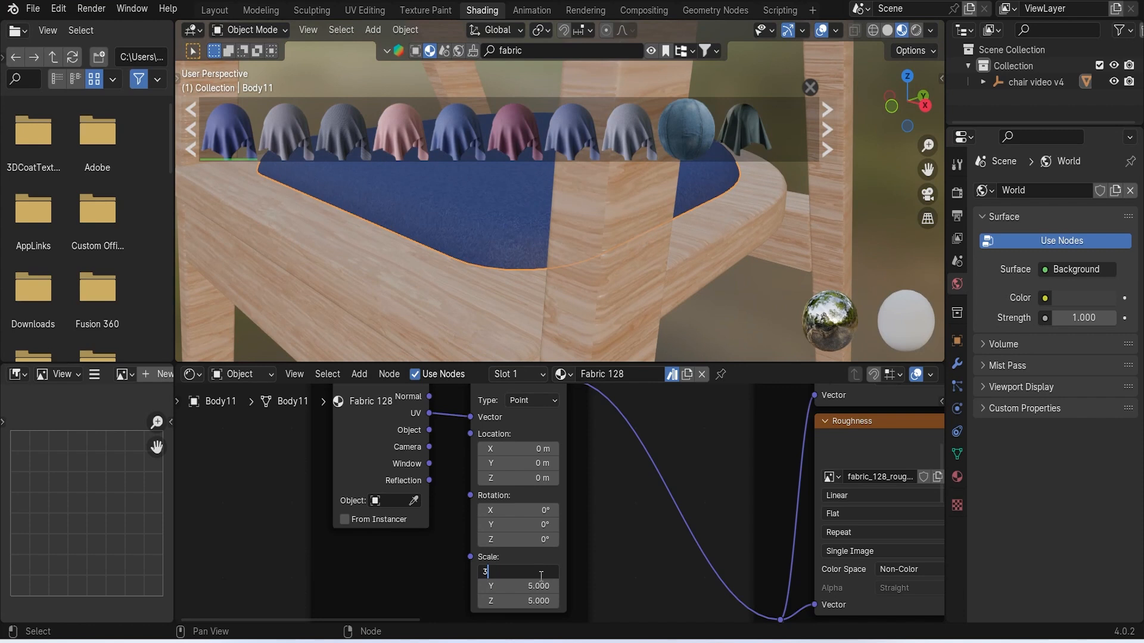
pyautogui.press('Tab')
pyautogui.write('3')
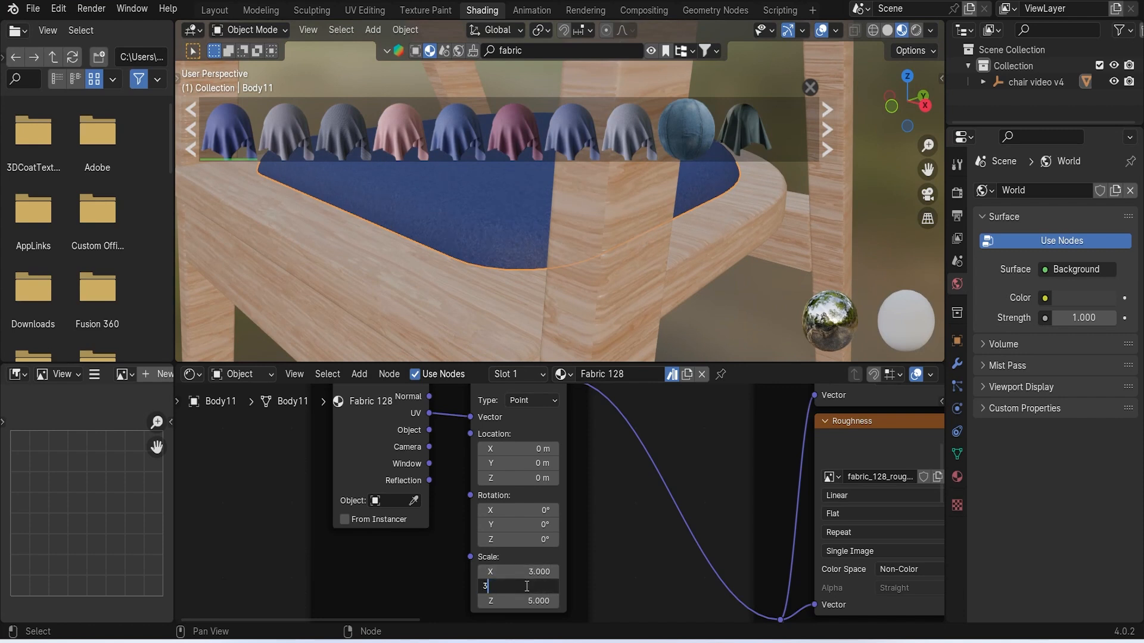
pyautogui.press('Tab')
pyautogui.write('3')
pyautogui.press('Return')
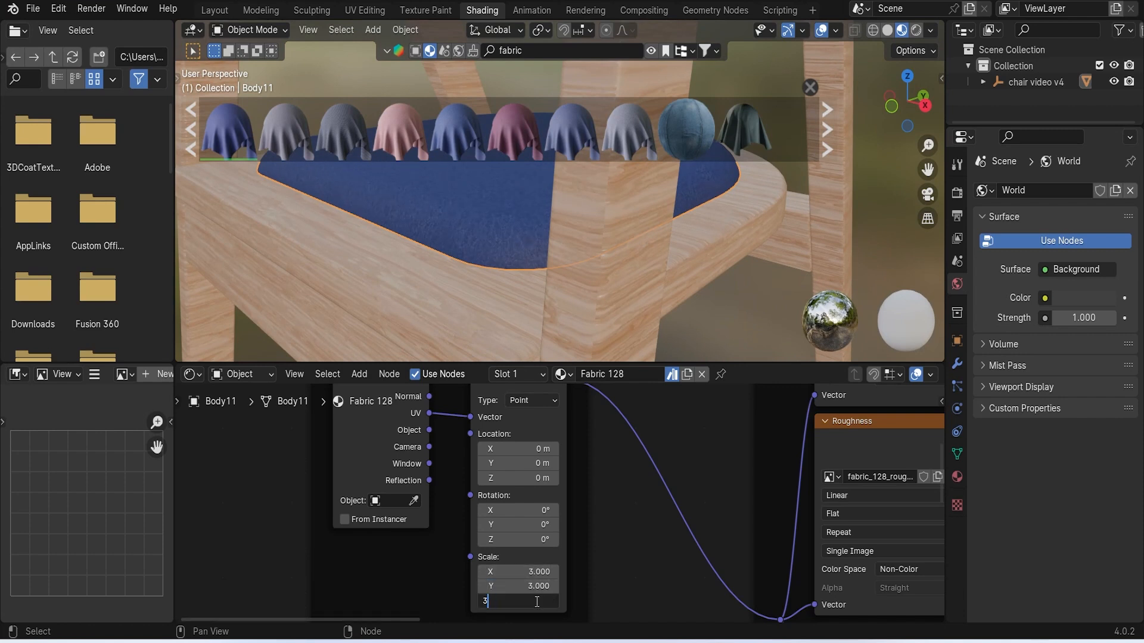
pyautogui.moveTo(534, 268); pyautogui.dragTo(585, 288, button='middle')
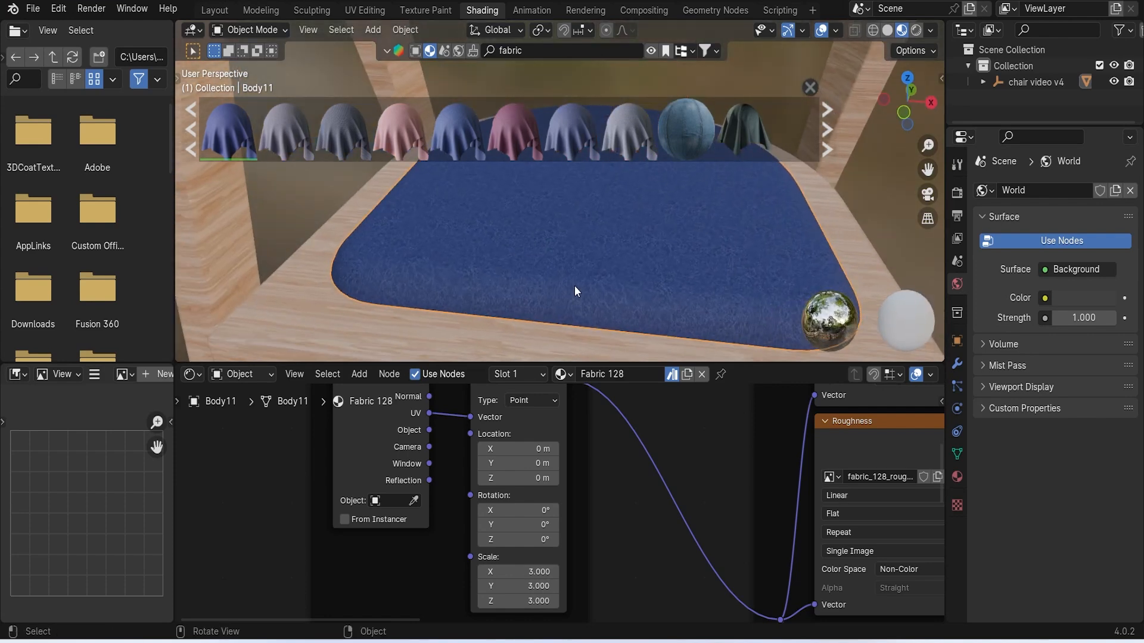
# Return to the Layout workspace, deselect the cushion and collapse the asset bar to view the whole chair
pyautogui.click(212, 10)
pyautogui.scroll(-5, 401, 245)
pyautogui.moveTo(401, 244); pyautogui.dragTo(584, 308, button='middle')
pyautogui.click(671, 333)
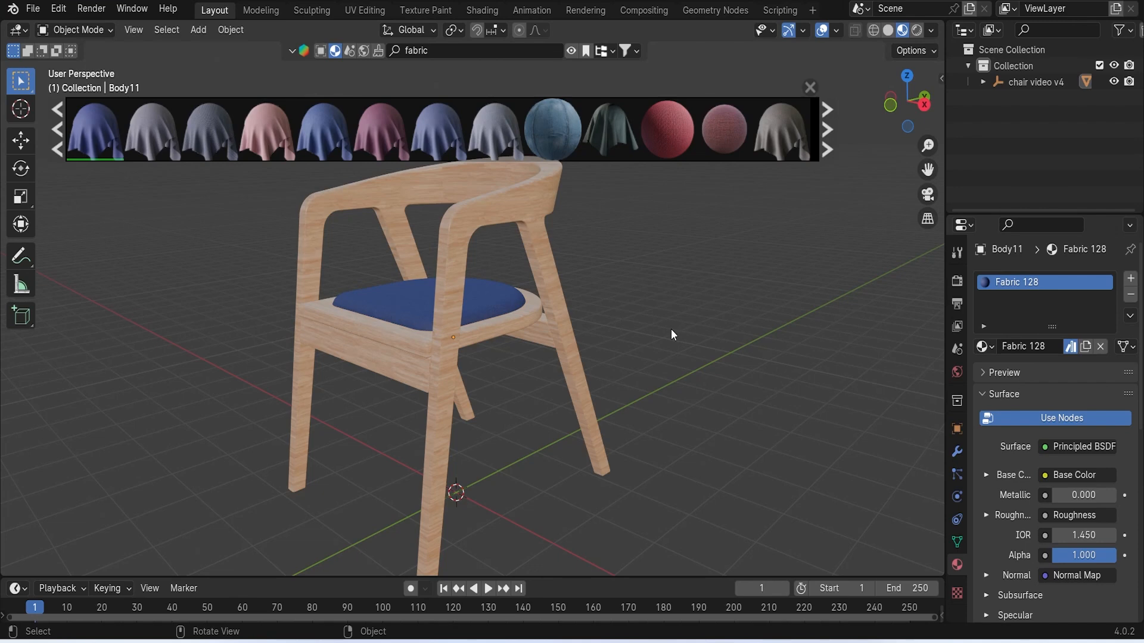
pyautogui.click(287, 51)
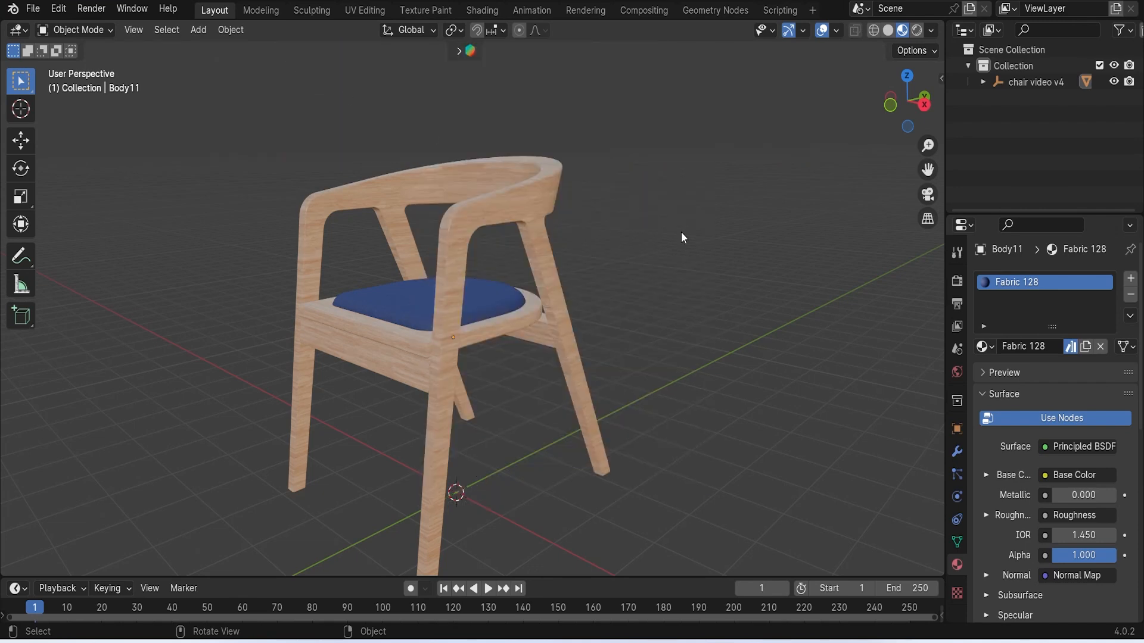
# View the chair from below and search the asset library's materials for "hard plastic"
pyautogui.moveTo(677, 329); pyautogui.dragTo(350, 364, button='middle')
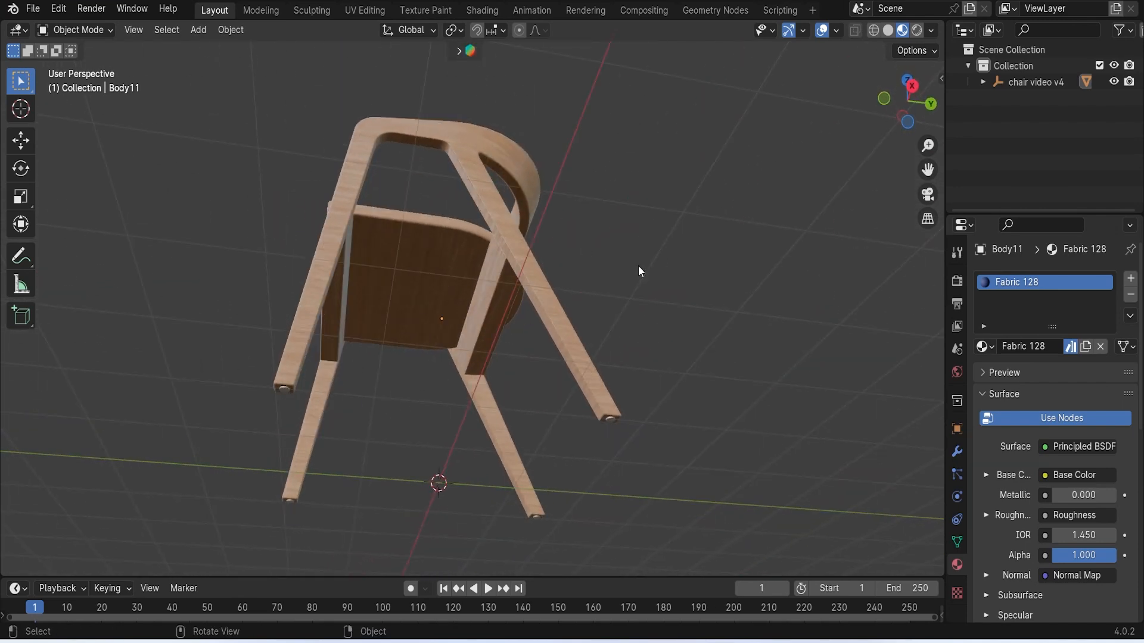
pyautogui.click(462, 54)
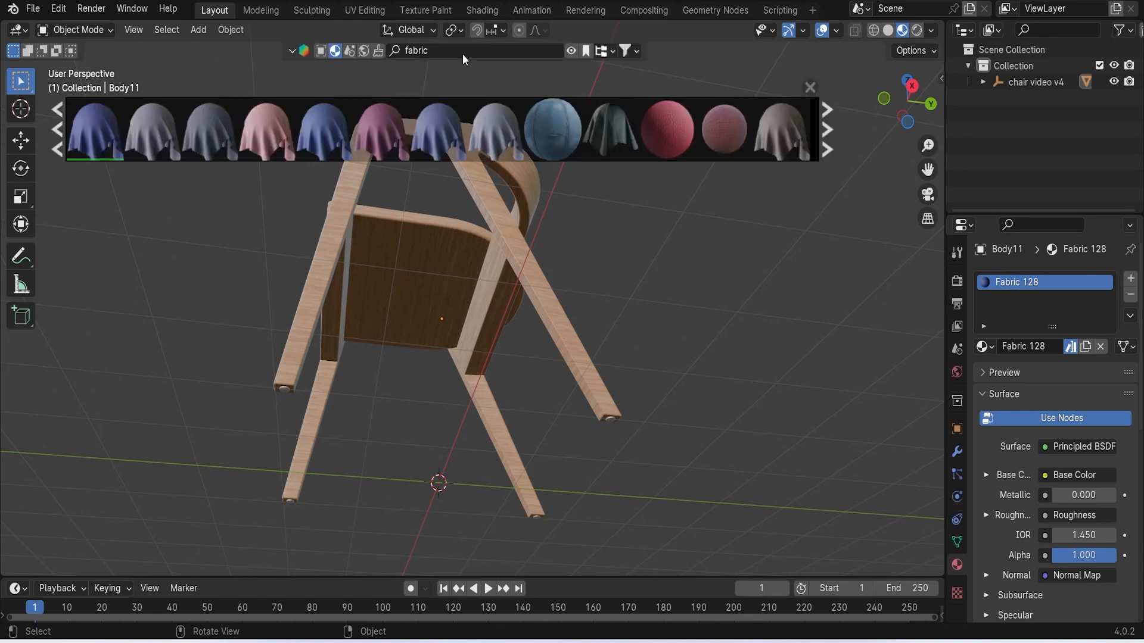
pyautogui.moveTo(430, 52); pyautogui.dragTo(404, 51)
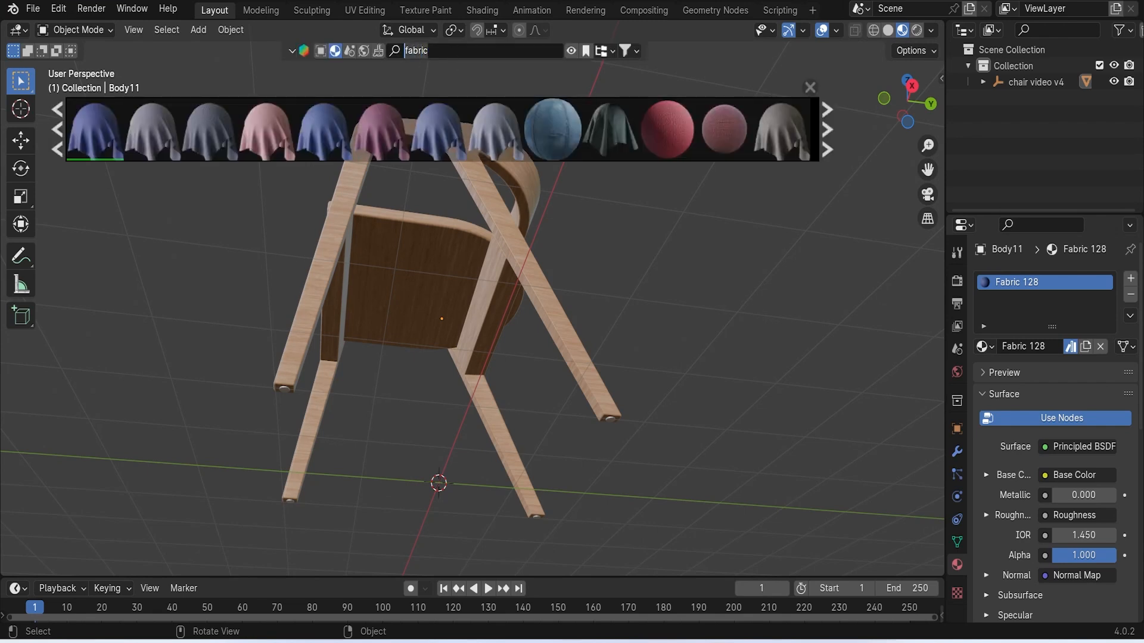
pyautogui.write('hard plastic')
pyautogui.press('Return')
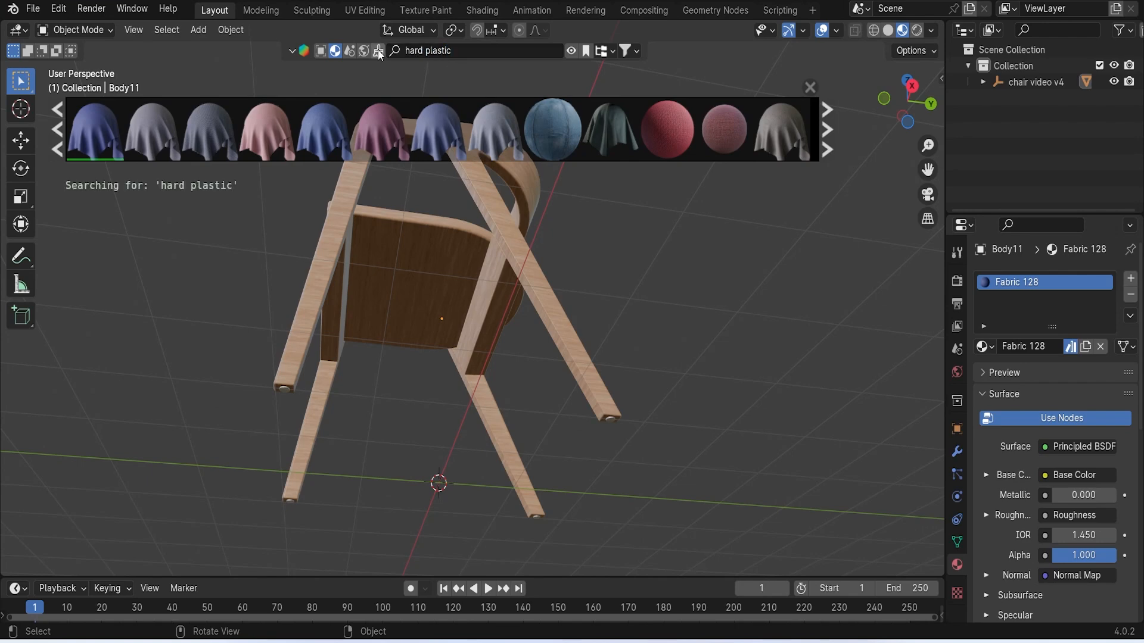
# Browse to the second set of plastic results and apply the glossy black plastic to the round foot cap under one leg
pyautogui.moveTo(702, 148)
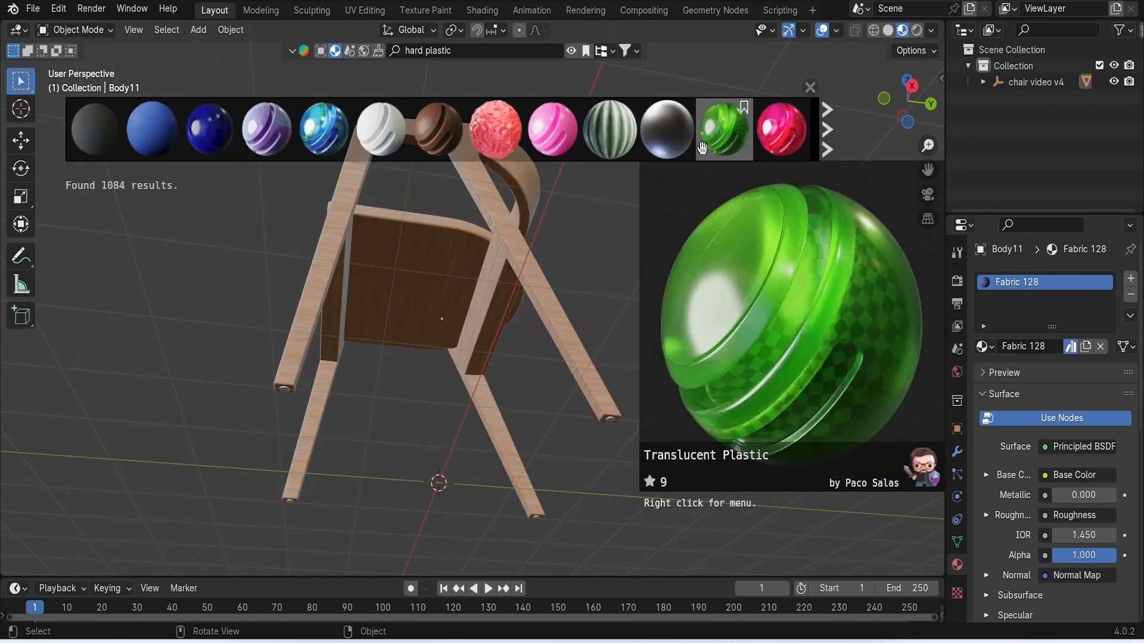
pyautogui.click(828, 141)
pyautogui.moveTo(537, 130)
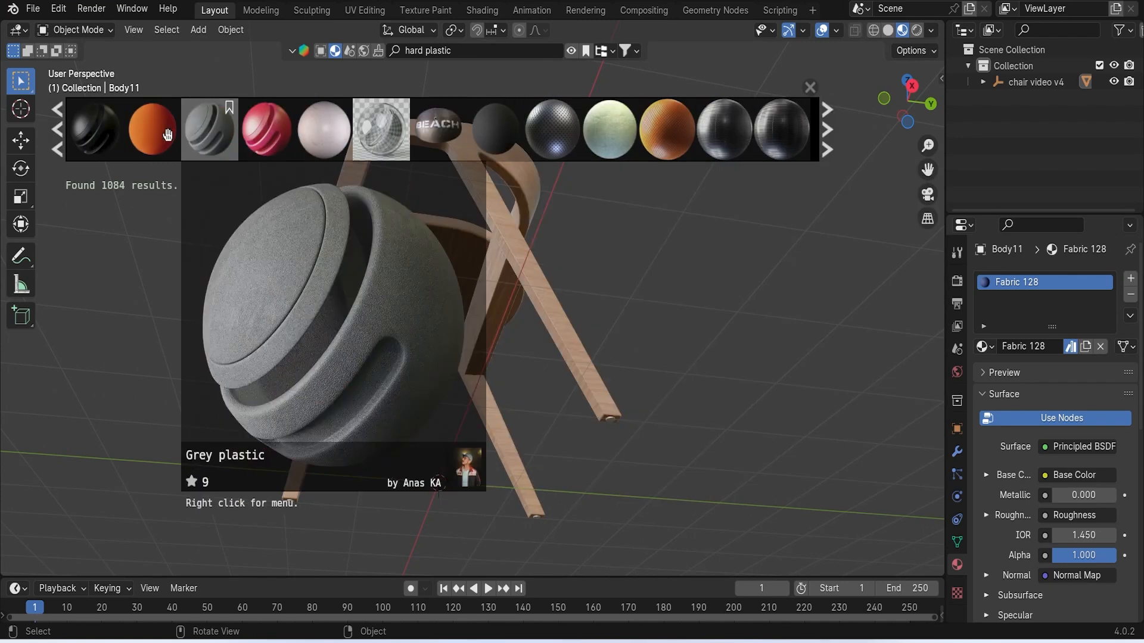
pyautogui.moveTo(108, 135)
pyautogui.moveTo(108, 135); pyautogui.dragTo(328, 453)
pyautogui.moveTo(333, 395); pyautogui.dragTo(473, 244, button='middle')
pyautogui.scroll(5, 418, 329)
pyautogui.moveTo(419, 332); pyautogui.dragTo(409, 294, button='middle')
pyautogui.scroll(4, 455, 319)
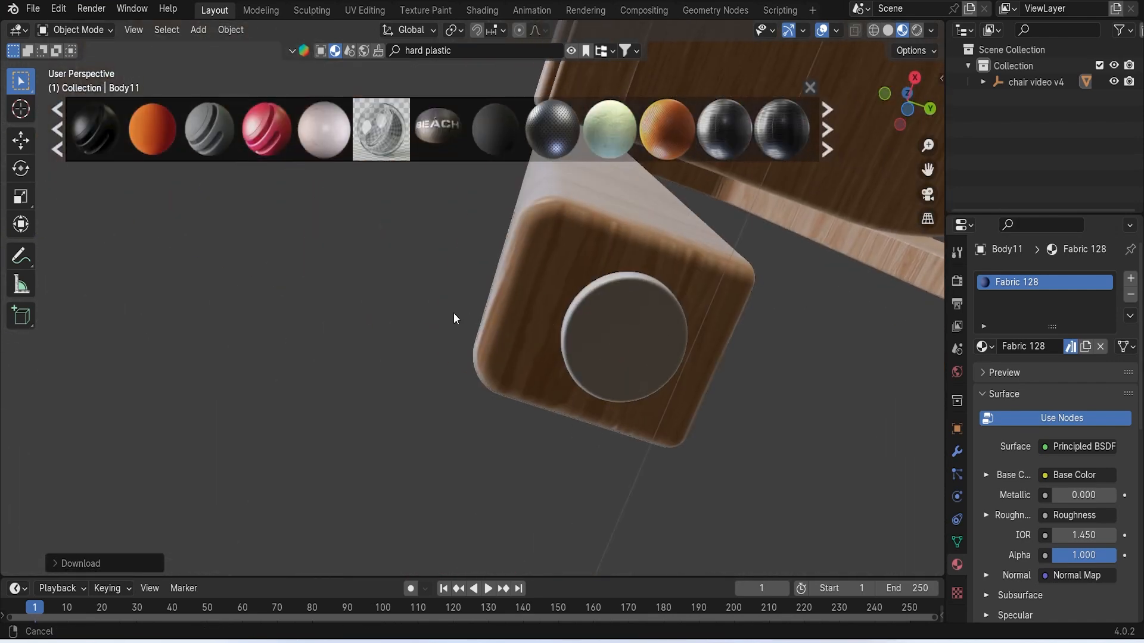
pyautogui.moveTo(105, 133)
pyautogui.moveTo(105, 132); pyautogui.dragTo(637, 353)
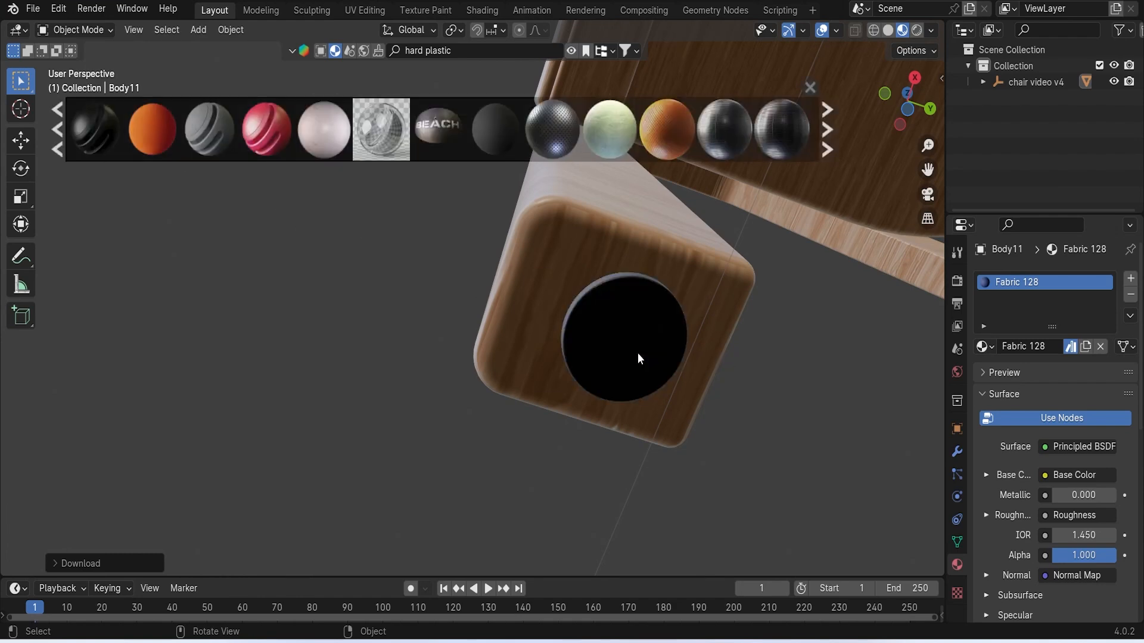
# Apply the glossy black plastic to the round foot cap under a second leg
pyautogui.scroll(-5, 637, 352)
pyautogui.moveTo(619, 346); pyautogui.dragTo(534, 349, button='middle')
pyautogui.scroll(5, 535, 348)
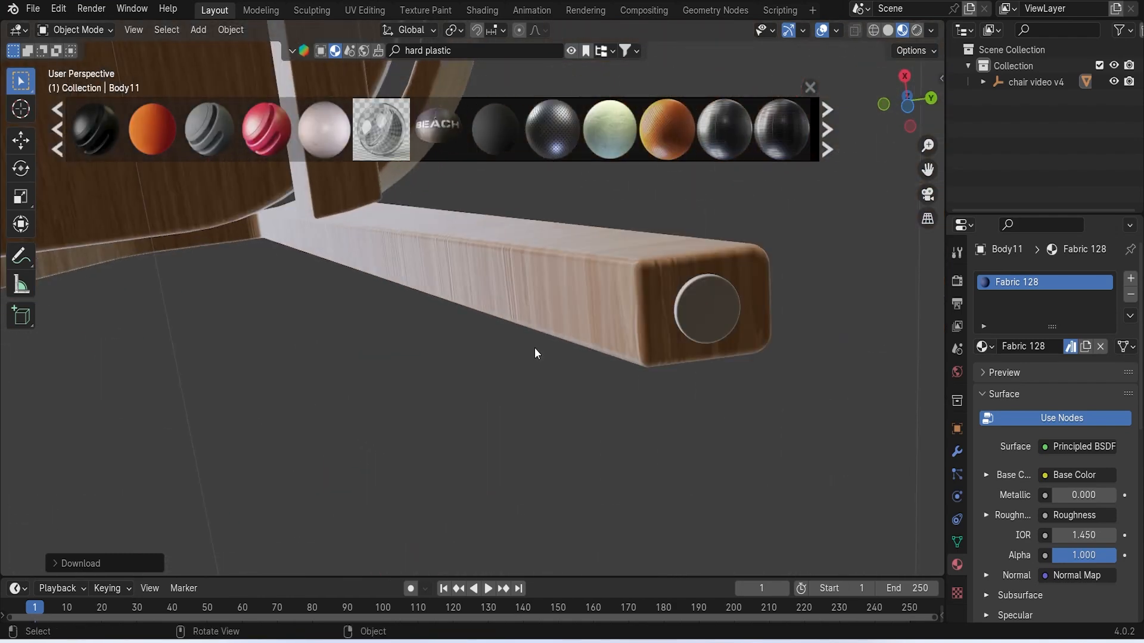
pyautogui.moveTo(96, 129); pyautogui.dragTo(357, 212)
pyautogui.moveTo(724, 318); pyautogui.dragTo(710, 305)
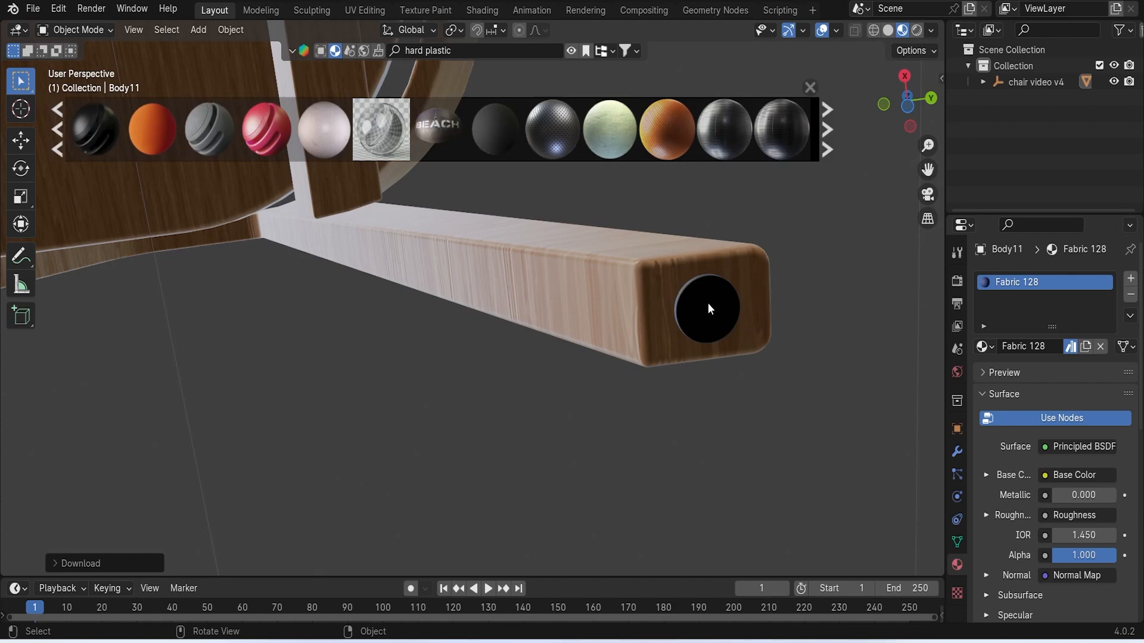
# Apply the same glossy black plastic to the foot cap of a third leg
pyautogui.scroll(-7, 628, 290)
pyautogui.keyDown('shift'); pyautogui.moveTo(628, 290); pyautogui.dragTo(581, 435, button='middle'); pyautogui.keyUp('shift')
pyautogui.scroll(5, 466, 313)
pyautogui.scroll(4, 466, 316)
pyautogui.keyDown('shift'); pyautogui.moveTo(403, 227); pyautogui.dragTo(317, 382, button='middle'); pyautogui.keyUp('shift')
pyautogui.moveTo(98, 128); pyautogui.dragTo(288, 439)
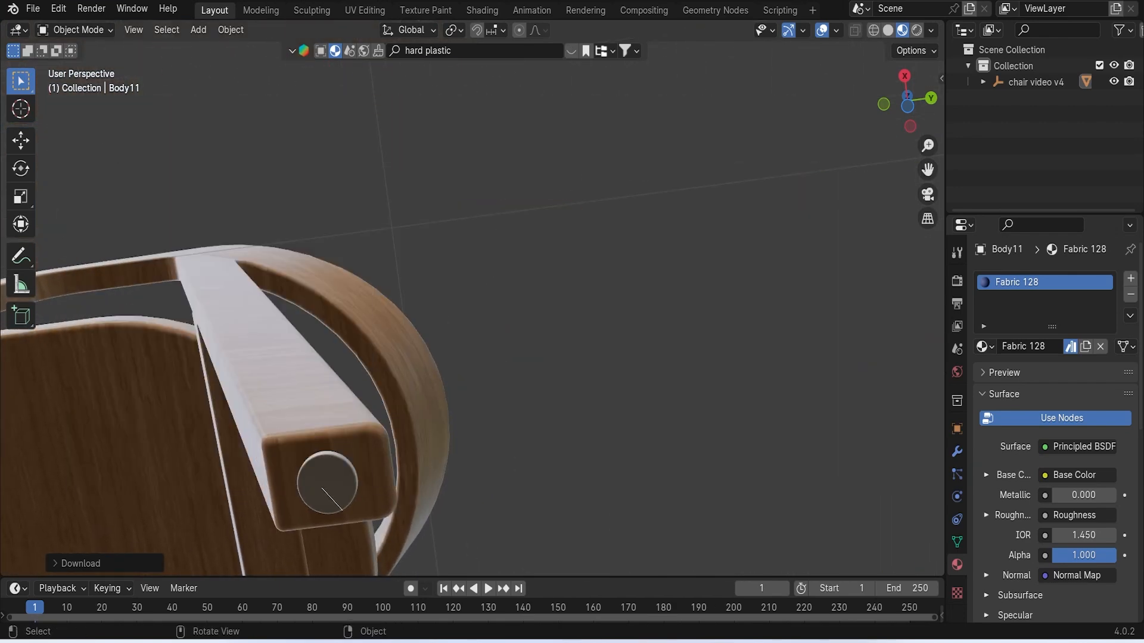
pyautogui.moveTo(327, 483); pyautogui.dragTo(329, 484)
# View the whole textured chair upright and collapse the asset bar
pyautogui.scroll(-5, 510, 347)
pyautogui.moveTo(463, 334); pyautogui.dragTo(521, 443, button='middle')
pyautogui.scroll(-4, 509, 423)
pyautogui.moveTo(499, 403); pyautogui.dragTo(692, 399, button='middle')
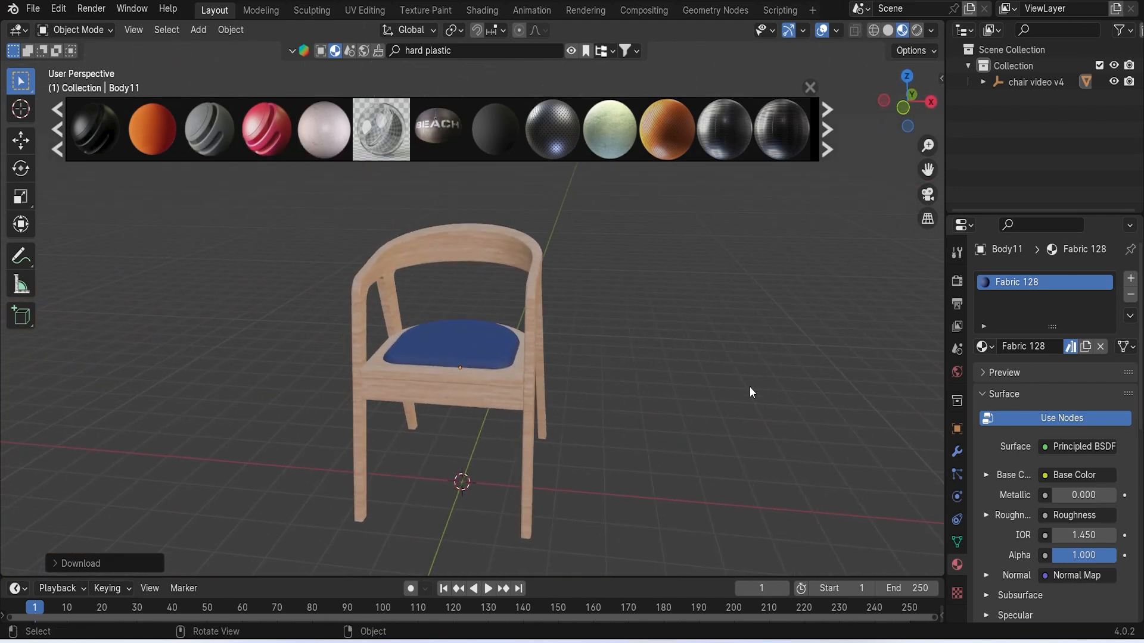
pyautogui.moveTo(242, 104)
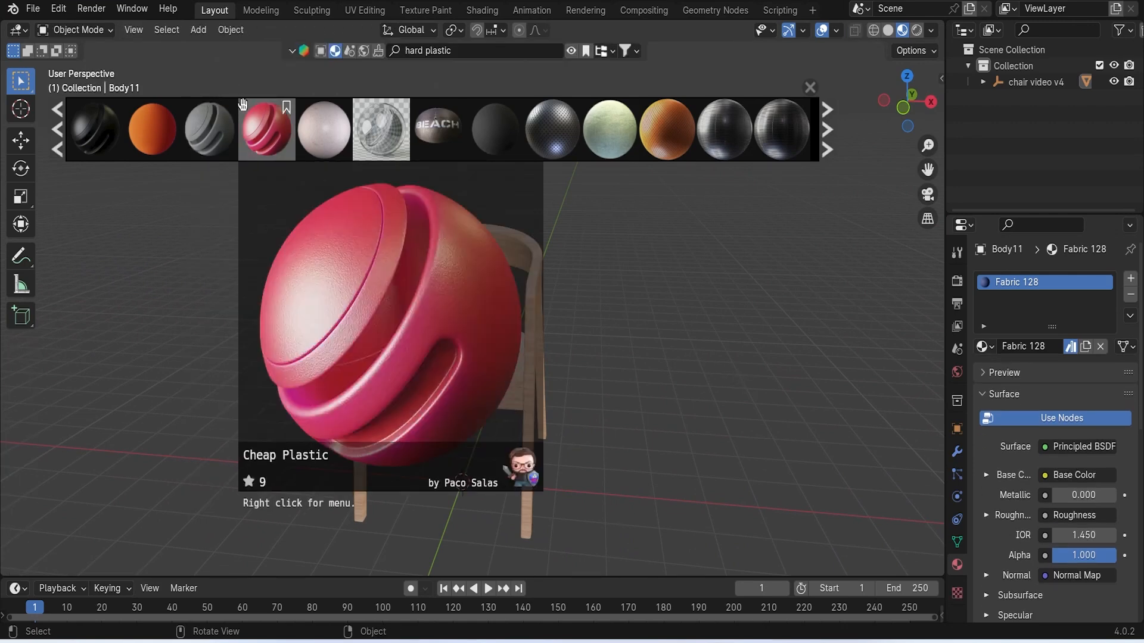
pyautogui.press('n')
pyautogui.press('n')
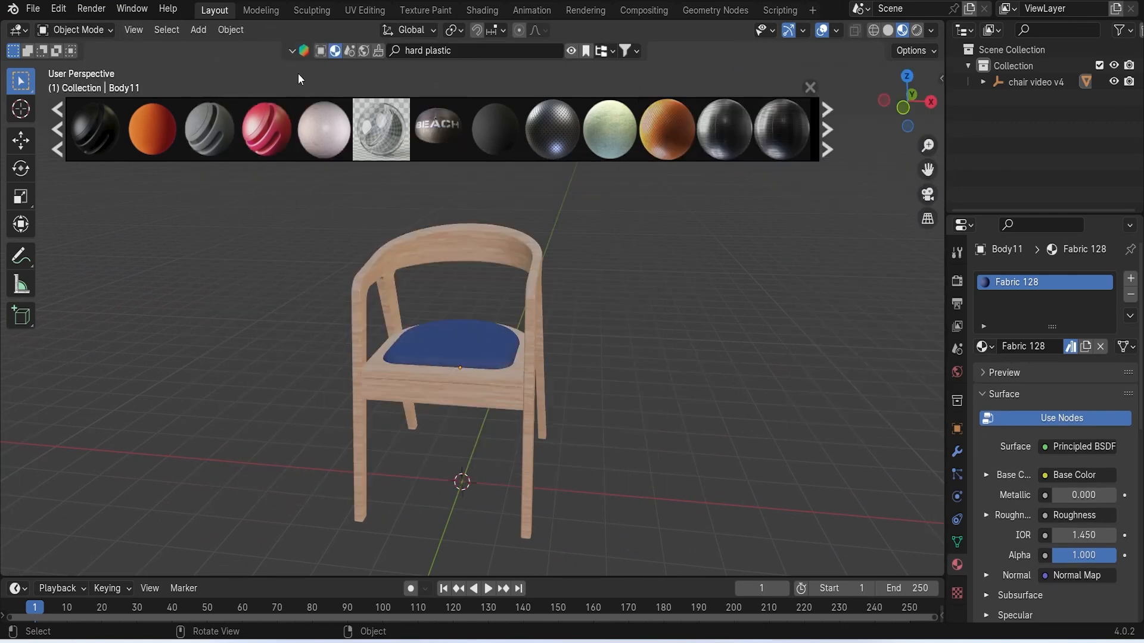
pyautogui.click(298, 52)
pyautogui.moveTo(550, 265); pyautogui.dragTo(595, 319, button='middle')
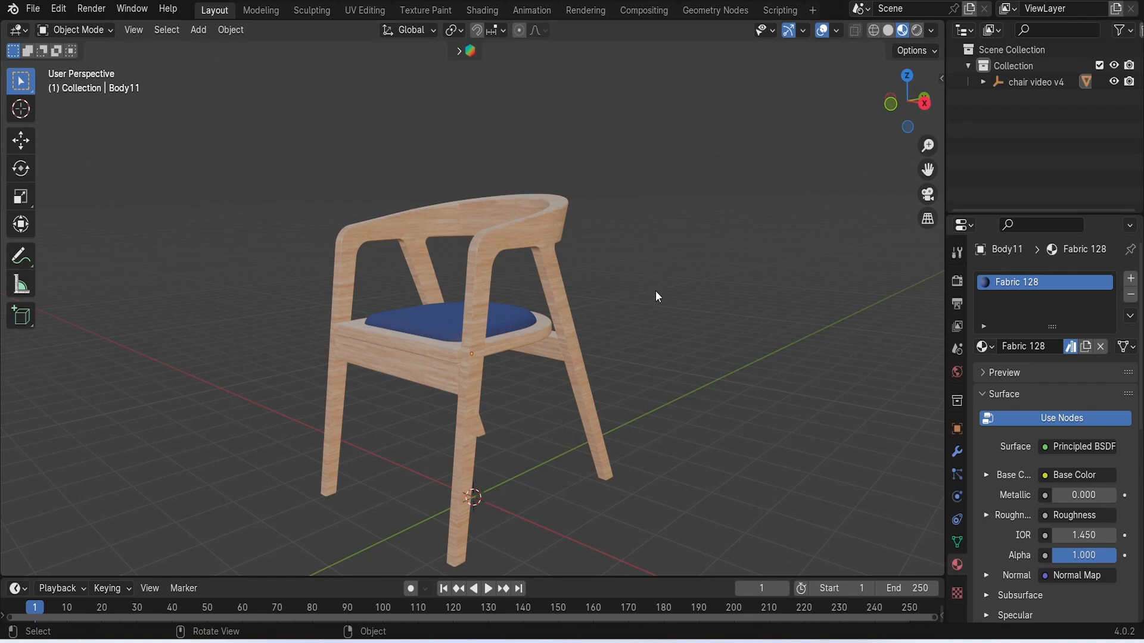
# Add a cube mesh at the world origin beneath the chair
pyautogui.hotkey('shift', 'a')
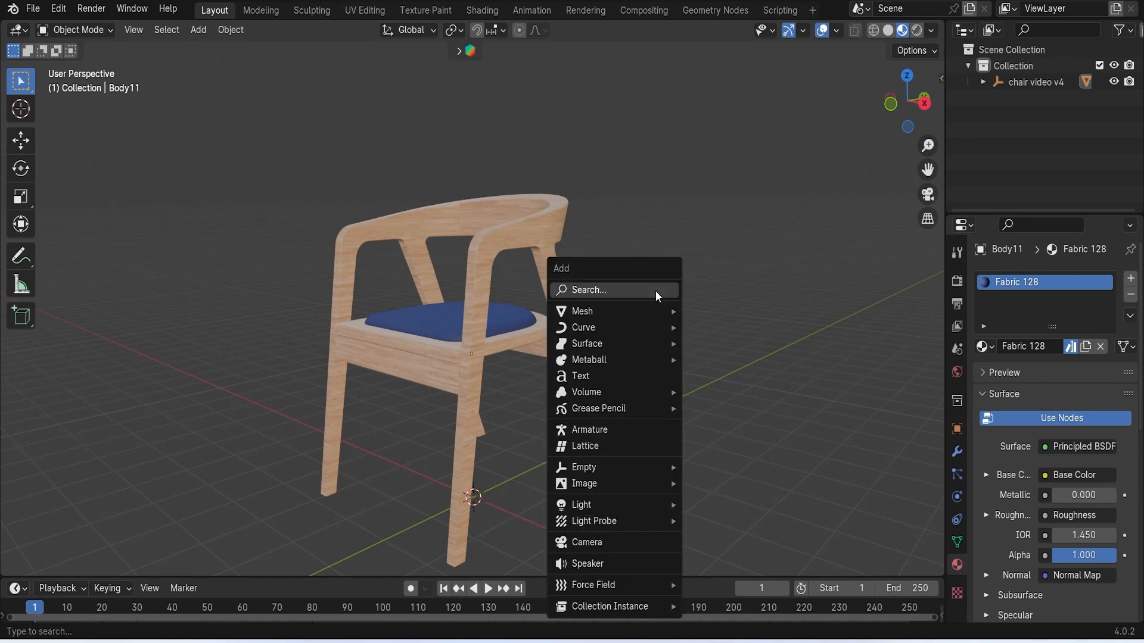
pyautogui.moveTo(653, 311)
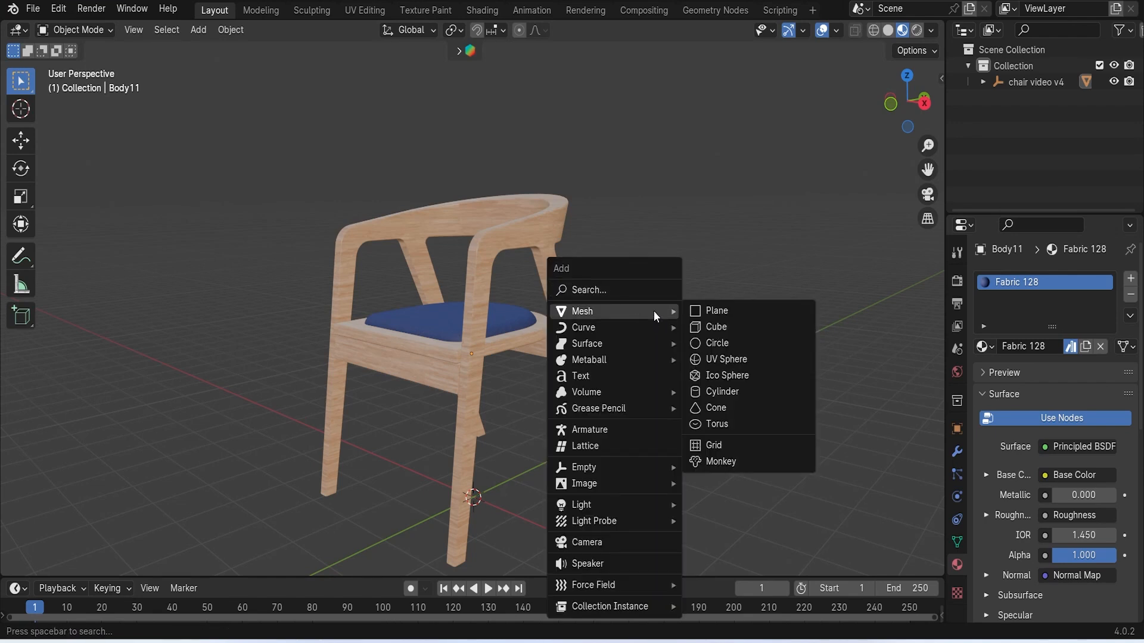
pyautogui.click(747, 327)
pyautogui.moveTo(746, 327); pyautogui.dragTo(645, 376, button='middle')
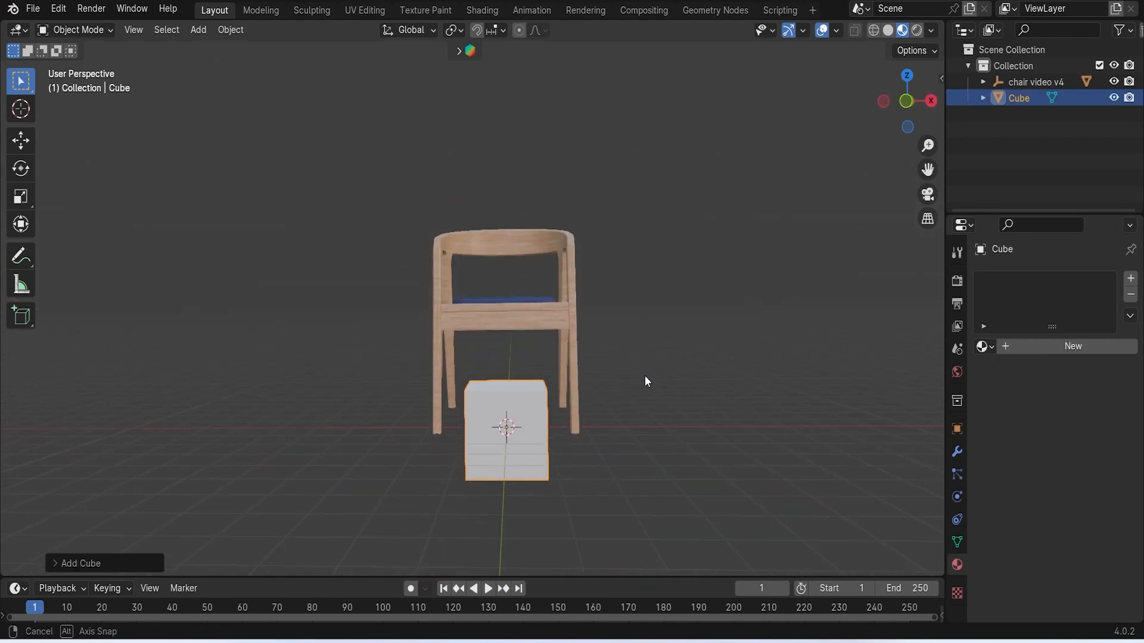
# Raise the cube in the front view until its base lines up with the bottom of the chair legs
pyautogui.press('g')
pyautogui.press('z')
pyautogui.click(641, 337)
pyautogui.press('`')
pyautogui.click(599, 302)
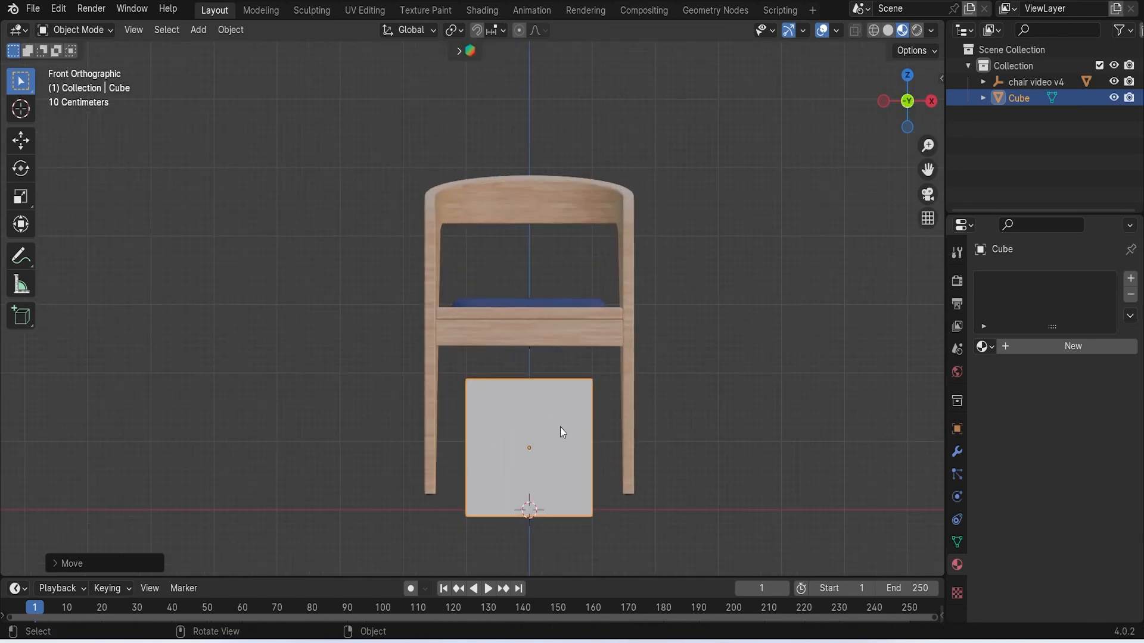
pyautogui.press('g')
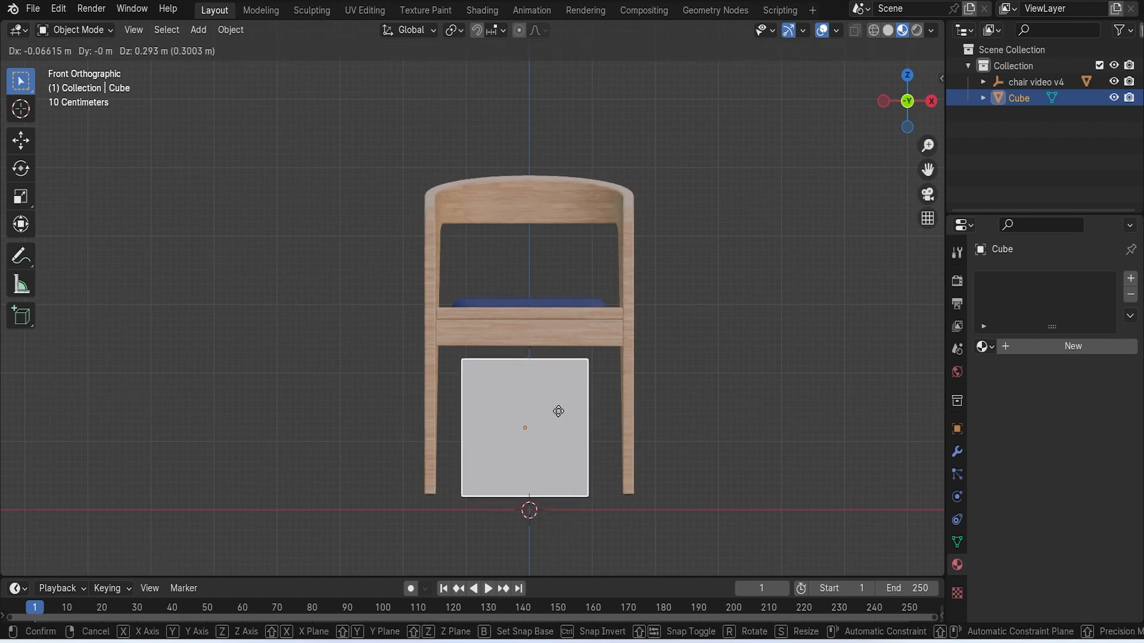
pyautogui.click(559, 411)
# Enter Edit Mode on the cube and show it in wireframe from the top view
pyautogui.scroll(-1, 558, 410)
pyautogui.moveTo(559, 410); pyautogui.dragTo(611, 408, button='middle')
pyautogui.press('Tab')
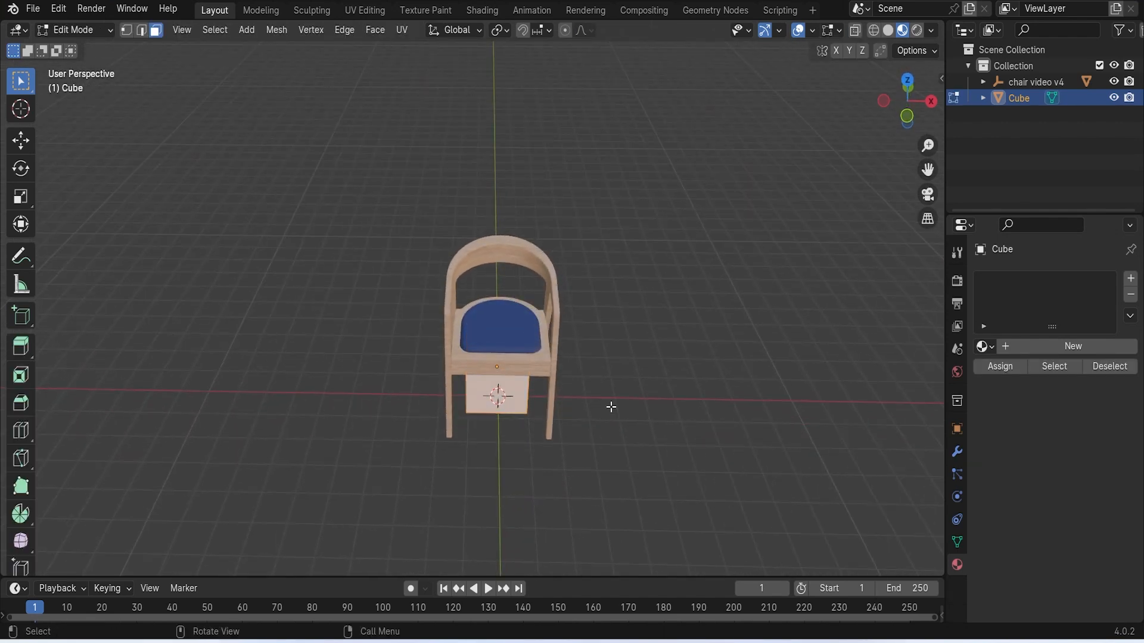
pyautogui.hotkey('shift', 'z')
pyautogui.moveTo(611, 406); pyautogui.dragTo(610, 350, button='middle')
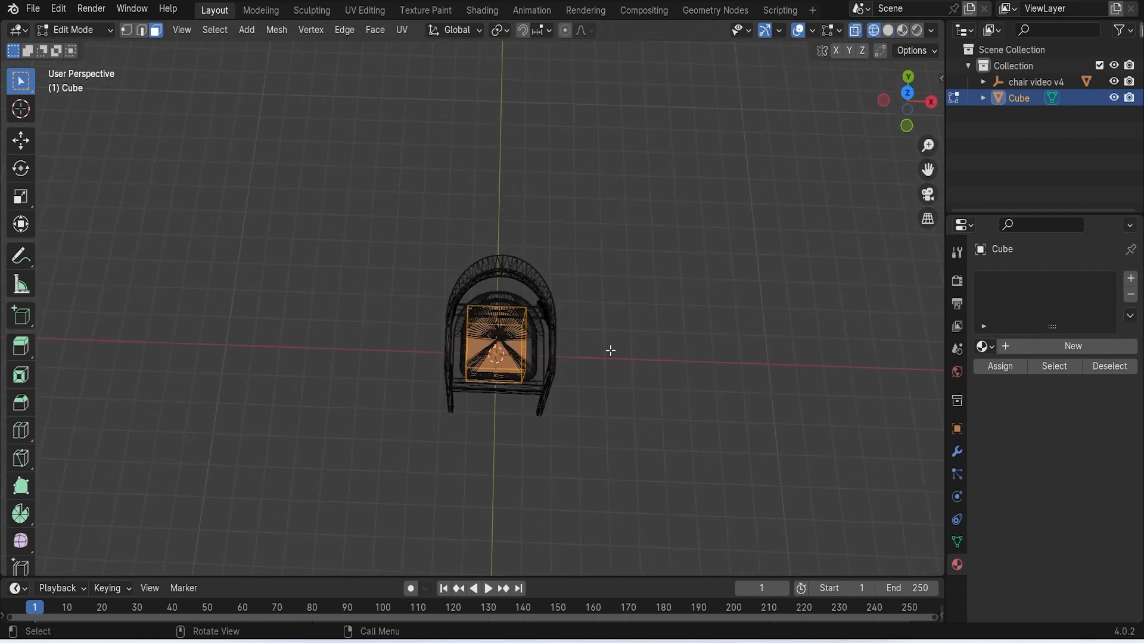
pyautogui.press('`')
pyautogui.click(608, 252)
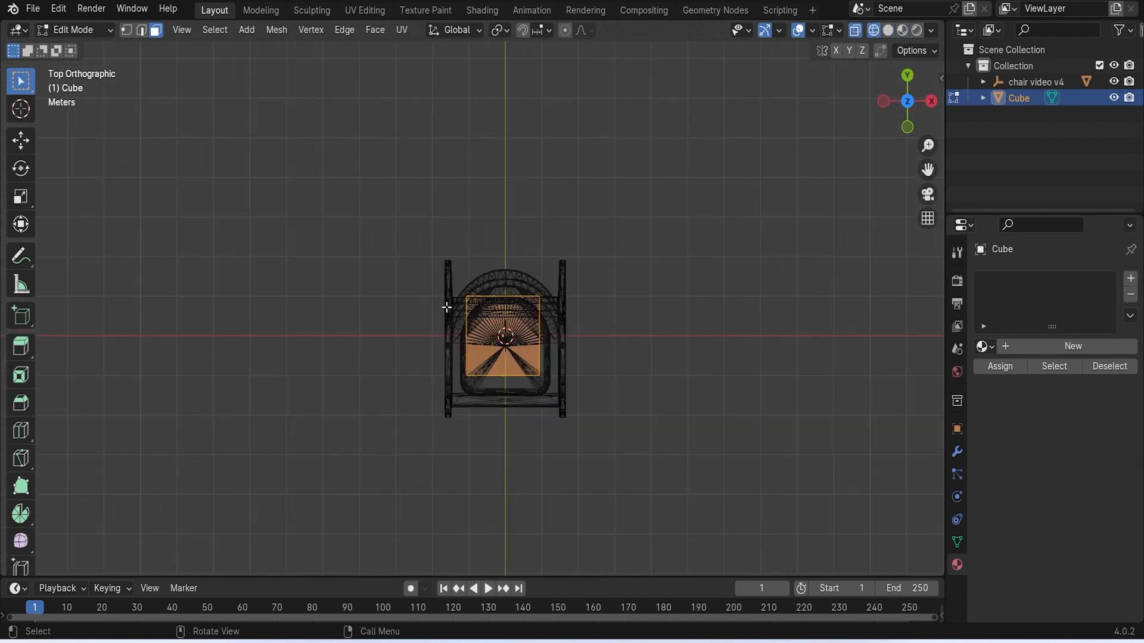
# Select the cube's rear vertices and move them along Y far behind the chair
pyautogui.press('1')
pyautogui.moveTo(387, 258); pyautogui.dragTo(637, 325)
pyautogui.press('g')
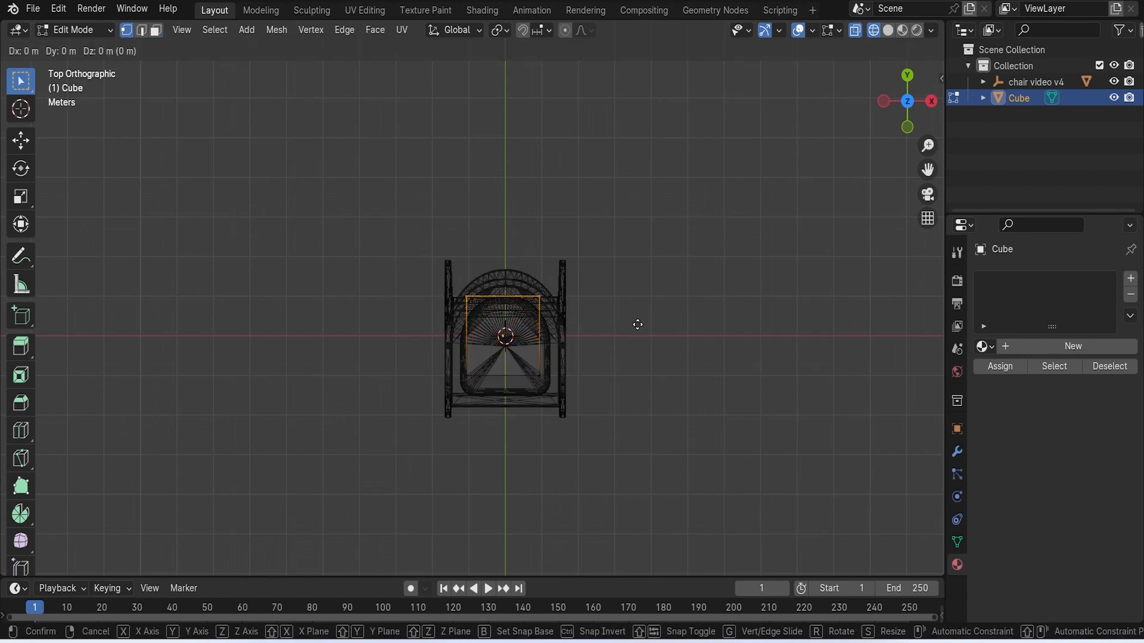
pyautogui.press('y')
pyautogui.click(645, 101)
pyautogui.scroll(-2, 646, 197)
pyautogui.keyDown('shift'); pyautogui.moveTo(647, 237); pyautogui.dragTo(700, 338, button='middle'); pyautogui.keyUp('shift')
pyautogui.press('g')
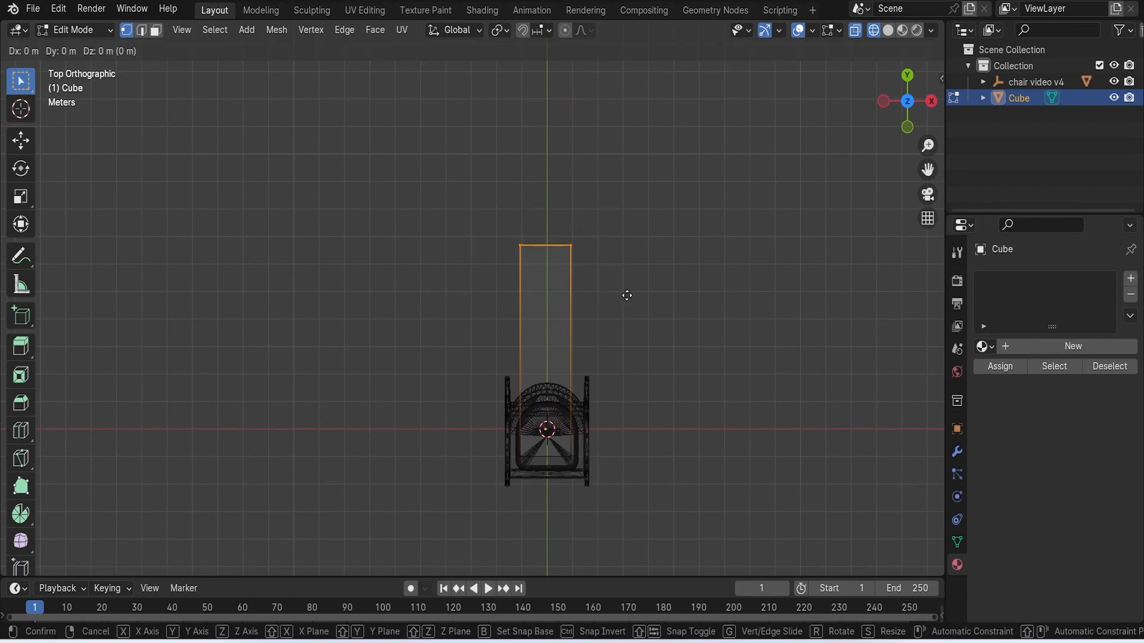
pyautogui.press('y')
pyautogui.click(623, 268)
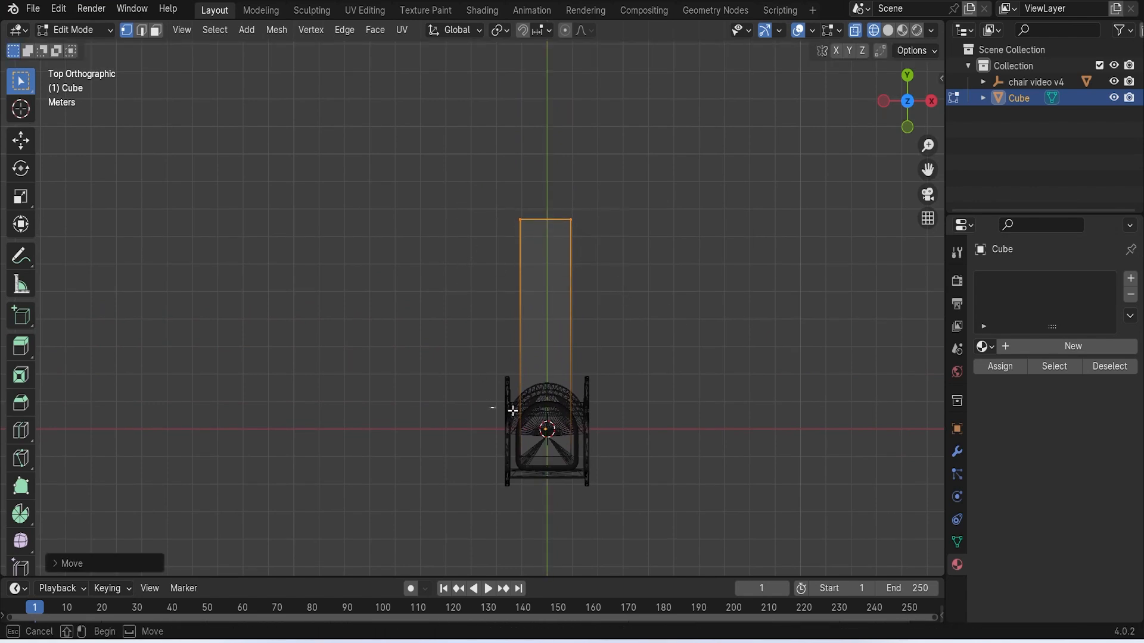
# Select the cube's front vertices and move them along Y well in front of the chair
pyautogui.moveTo(489, 408); pyautogui.dragTo(652, 479)
pyautogui.scroll(-2, 652, 477)
pyautogui.keyDown('shift'); pyautogui.moveTo(652, 477); pyautogui.dragTo(659, 447, button='middle'); pyautogui.keyUp('shift')
pyautogui.press('g')
pyautogui.press('y')
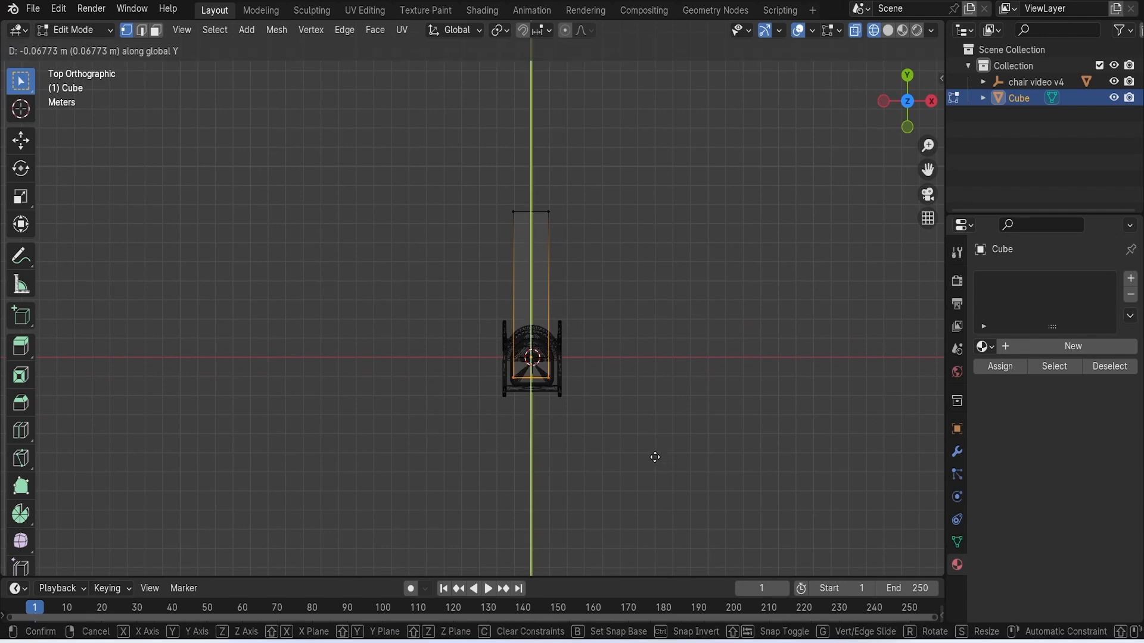
pyautogui.click(656, 567)
# Widen the box along X by moving the vertices of both its sides far outward from the chair
pyautogui.moveTo(473, 159); pyautogui.dragTo(523, 556)
pyautogui.press('g')
pyautogui.press('x')
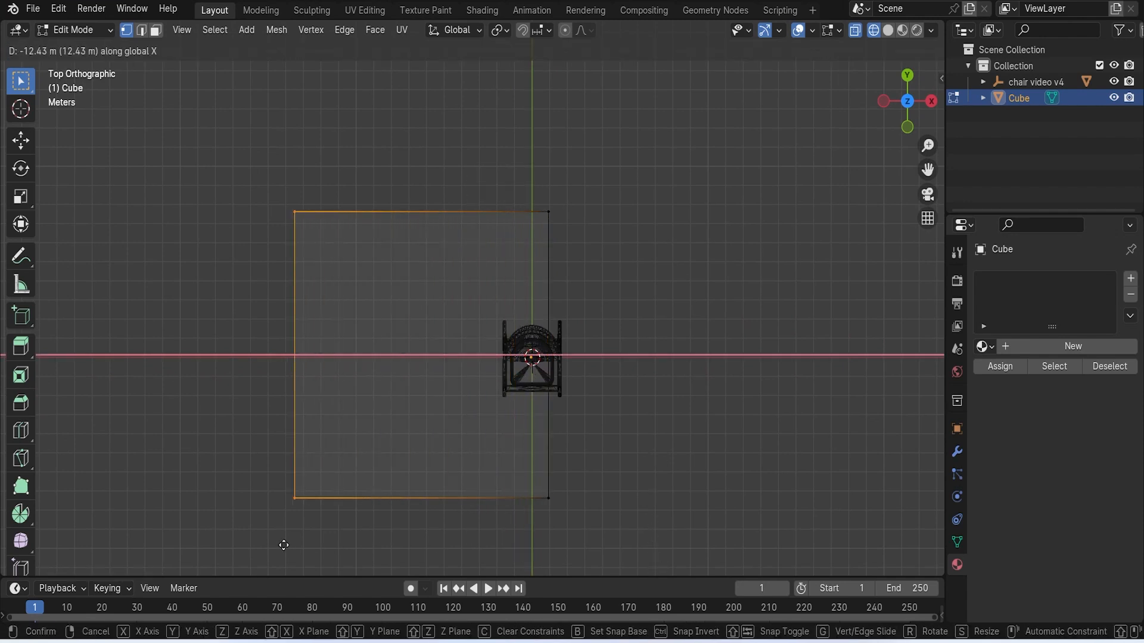
pyautogui.click(199, 539)
pyautogui.moveTo(472, 165); pyautogui.dragTo(620, 503)
pyautogui.press('g')
pyautogui.press('x')
pyautogui.click(921, 34)
pyautogui.moveTo(669, 168); pyautogui.dragTo(347, 217, button='middle')
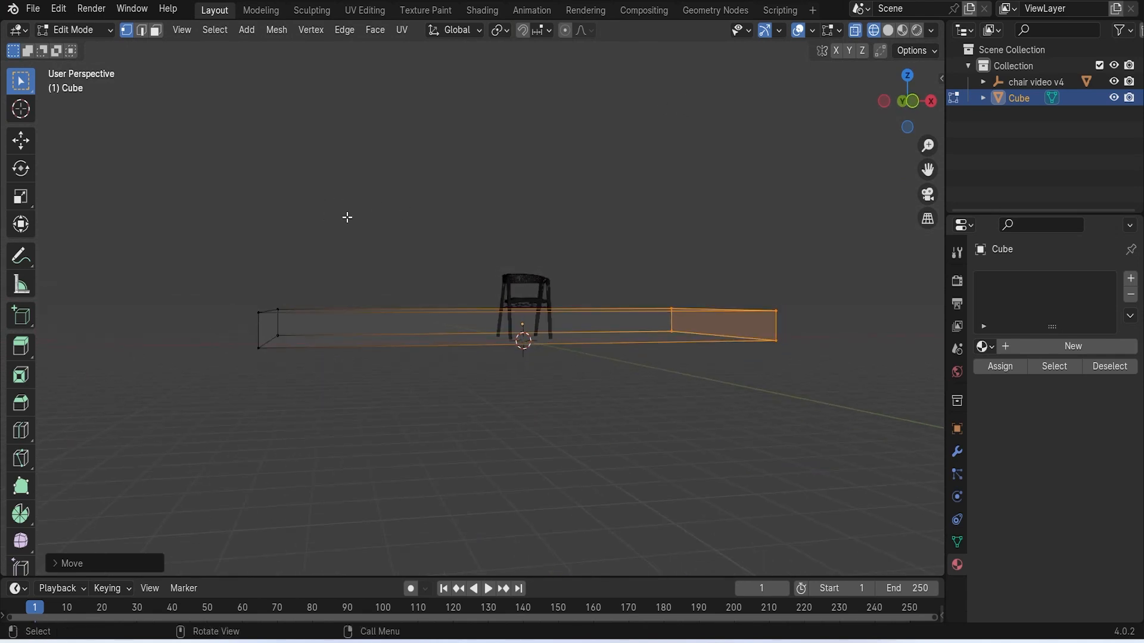
# Select the box's upper vertices in the front view and raise them along Z high above the chair
pyautogui.press('`')
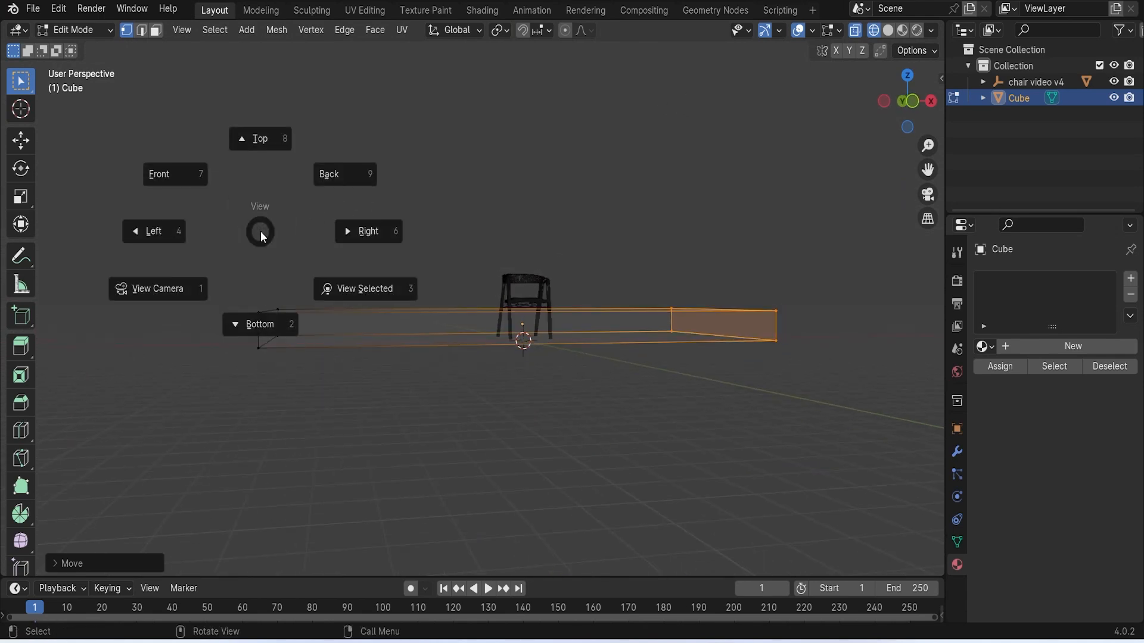
pyautogui.click(180, 181)
pyautogui.moveTo(206, 239); pyautogui.dragTo(794, 316)
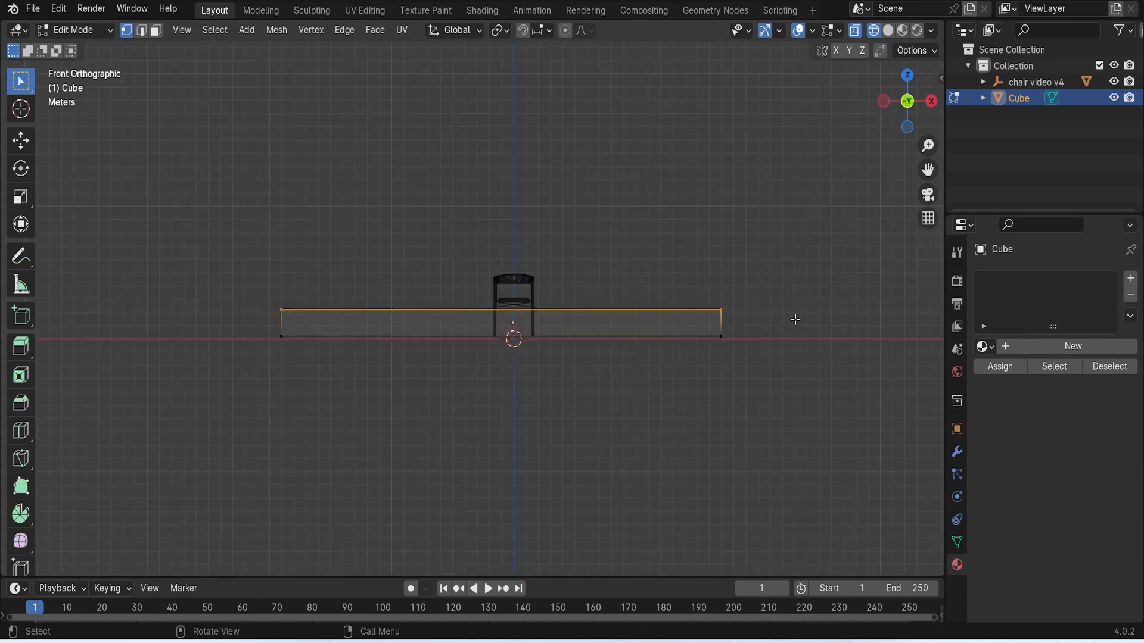
pyautogui.press('g')
pyautogui.press('z')
pyautogui.click(797, 73)
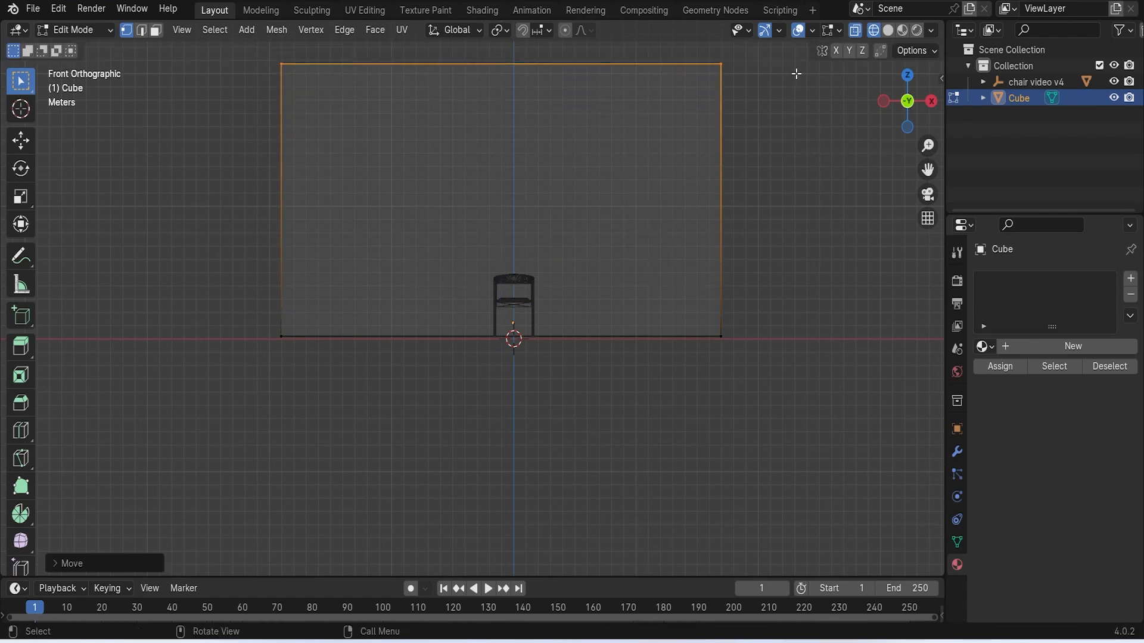
# Return to Material Preview shading and delete the box's front face to expose the chair
pyautogui.press('Tab')
pyautogui.moveTo(809, 263); pyautogui.dragTo(791, 310, button='middle')
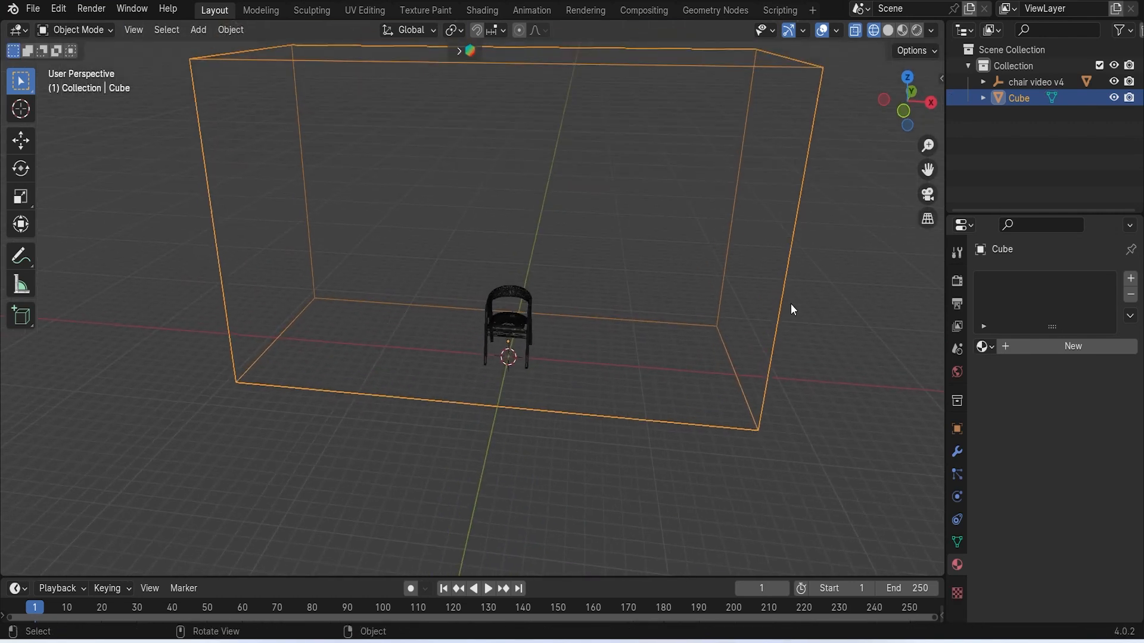
pyautogui.hotkey('shift', 'z')
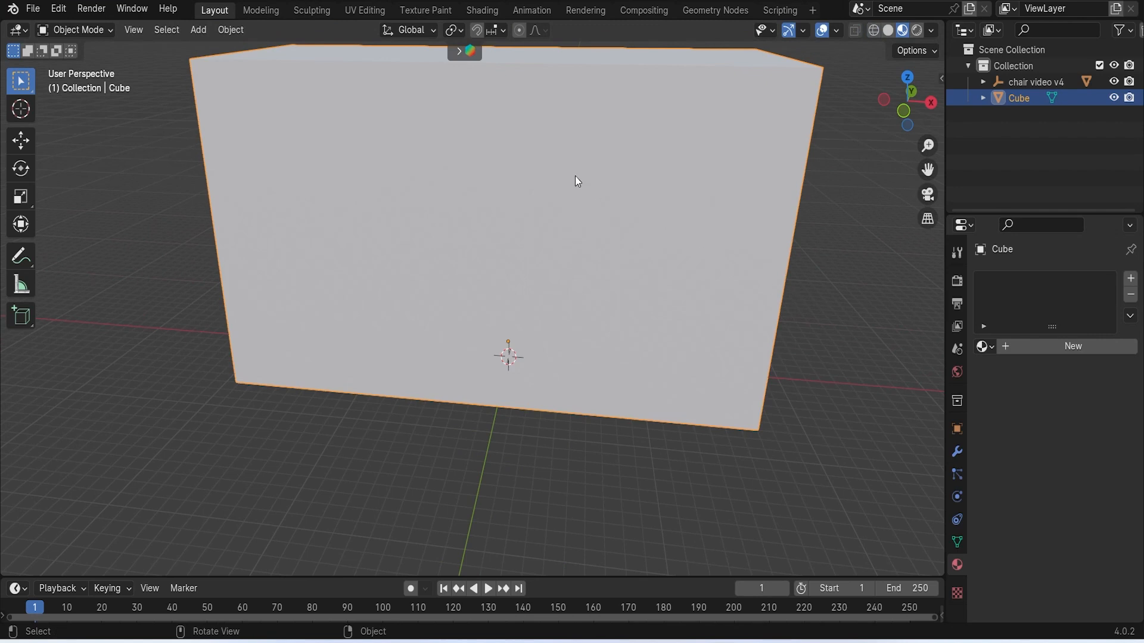
pyautogui.press('Tab')
pyautogui.press('a')
pyautogui.press('x')
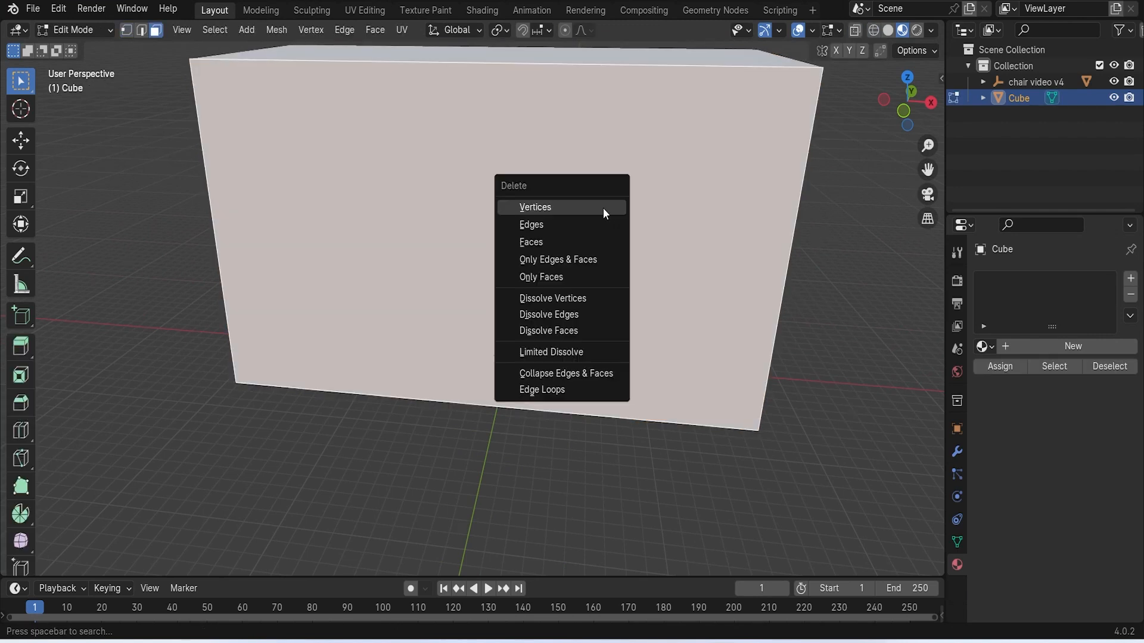
pyautogui.click(581, 242)
pyautogui.moveTo(614, 190); pyautogui.dragTo(589, 274, button='middle')
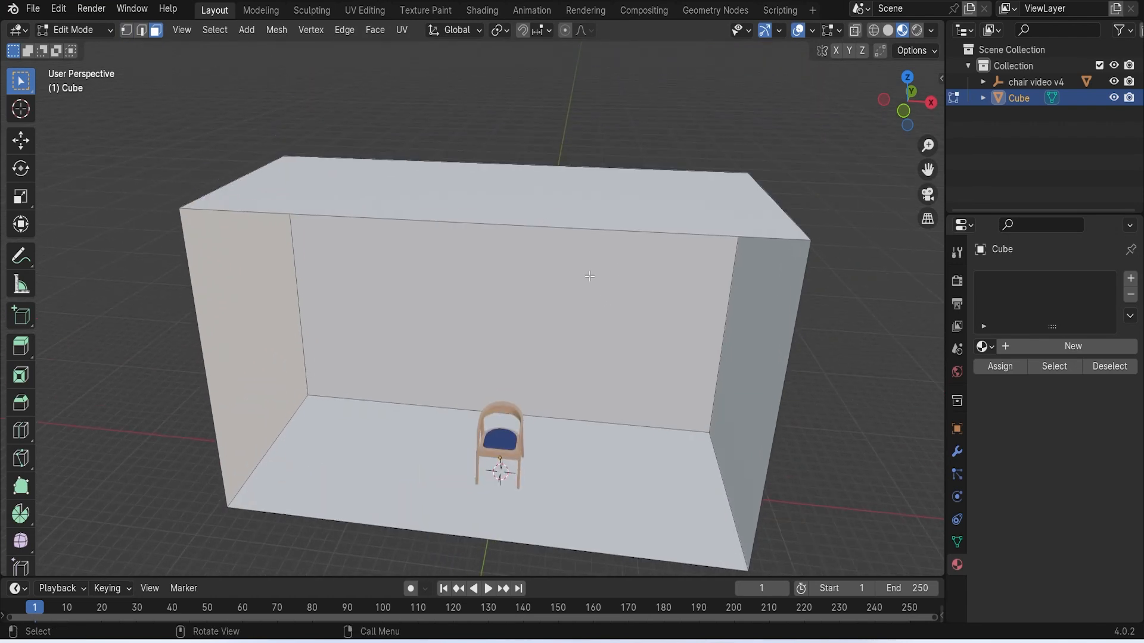
# Delete the box's top face, keeping the floor, the back wall and the side walls
pyautogui.press('x')
pyautogui.click(525, 174)
pyautogui.moveTo(596, 164); pyautogui.dragTo(685, 129, button='middle')
pyautogui.scroll(4, 663, 234)
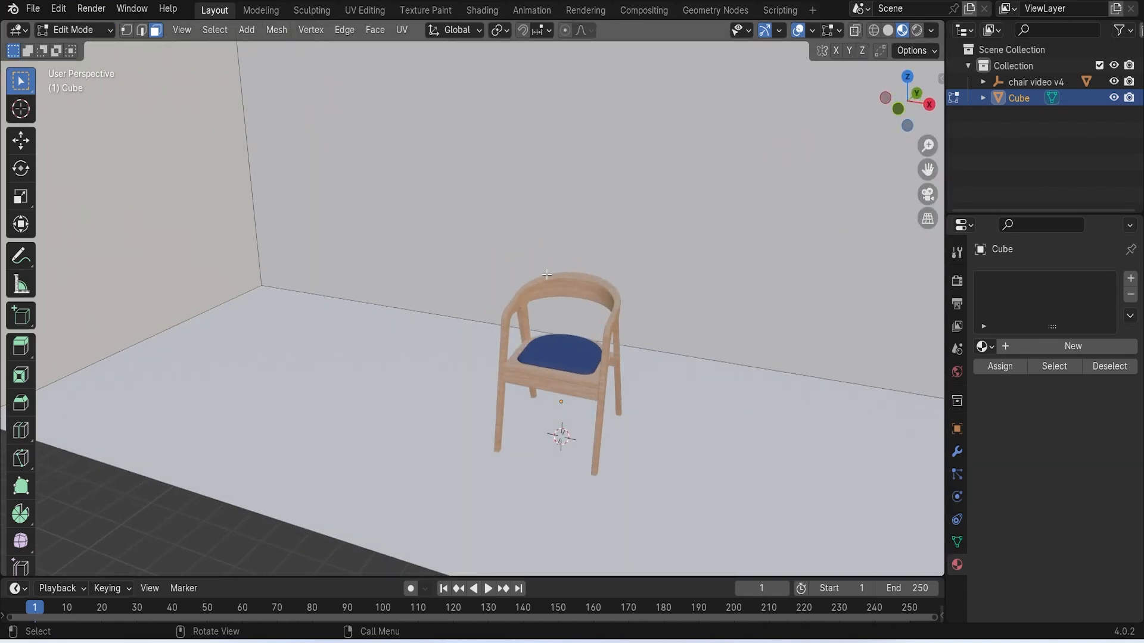
pyautogui.scroll(-4, 549, 332)
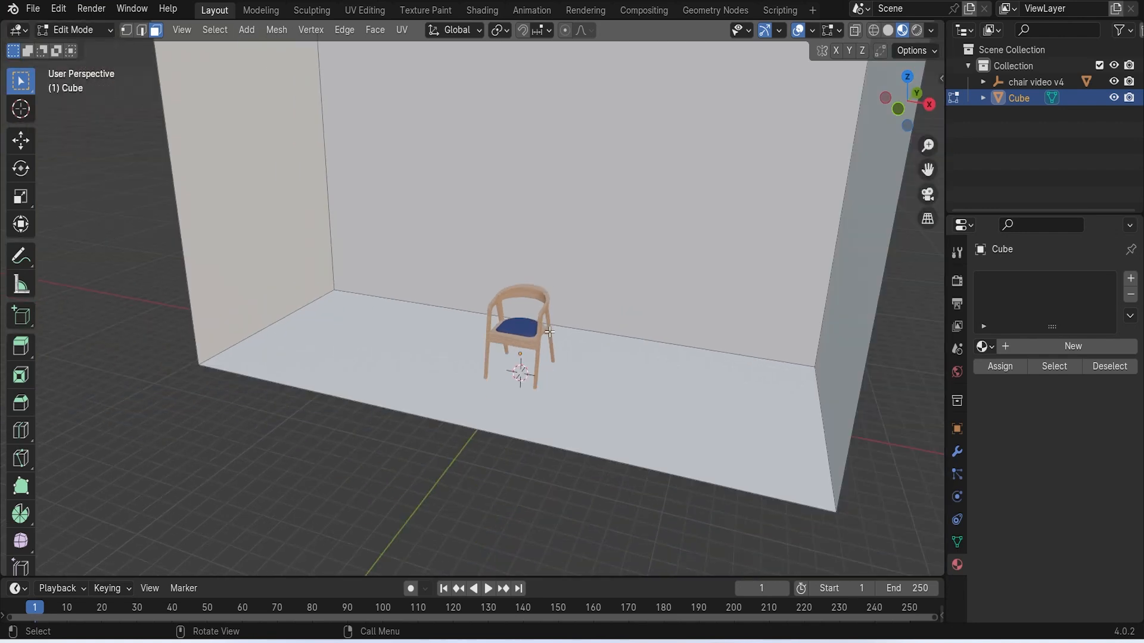
pyautogui.moveTo(563, 332); pyautogui.dragTo(607, 303, button='middle')
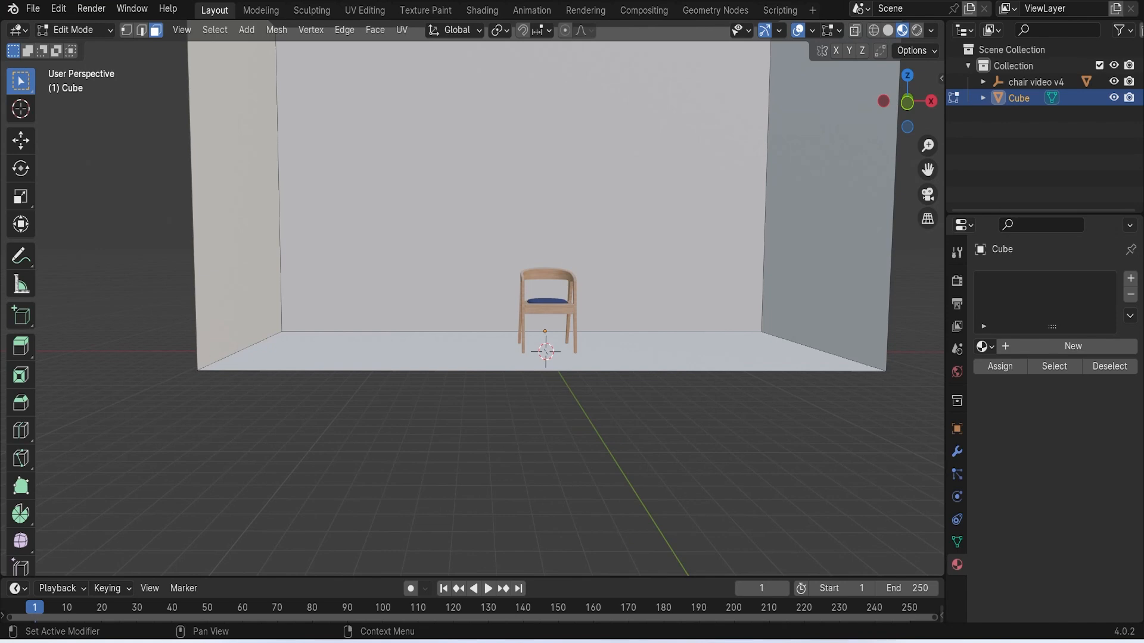
# Select the floor's back and two side edges and bevel them with multiple segments into a rounded transition to the walls
pyautogui.moveTo(791, 345); pyautogui.dragTo(747, 394, button='middle')
pyautogui.moveTo(545, 293); pyautogui.dragTo(447, 320, button='middle')
pyautogui.press('2')
pyautogui.click(385, 297)
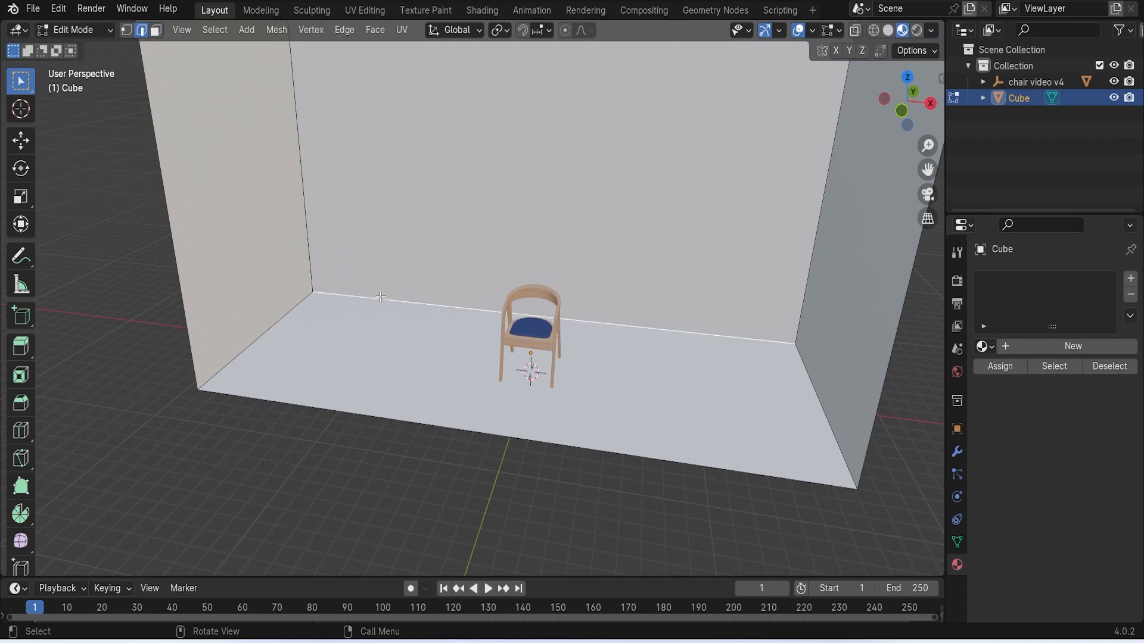
pyautogui.keyDown('shift'); pyautogui.click(278, 318); pyautogui.keyUp('shift')
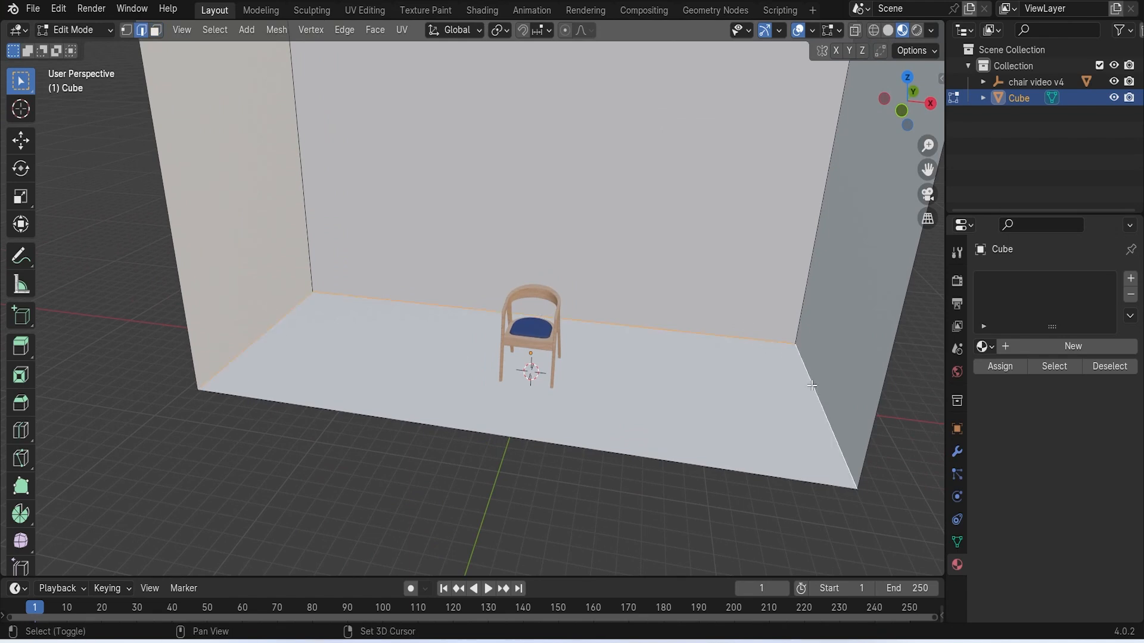
pyautogui.hotkey('ctrl', 'b')
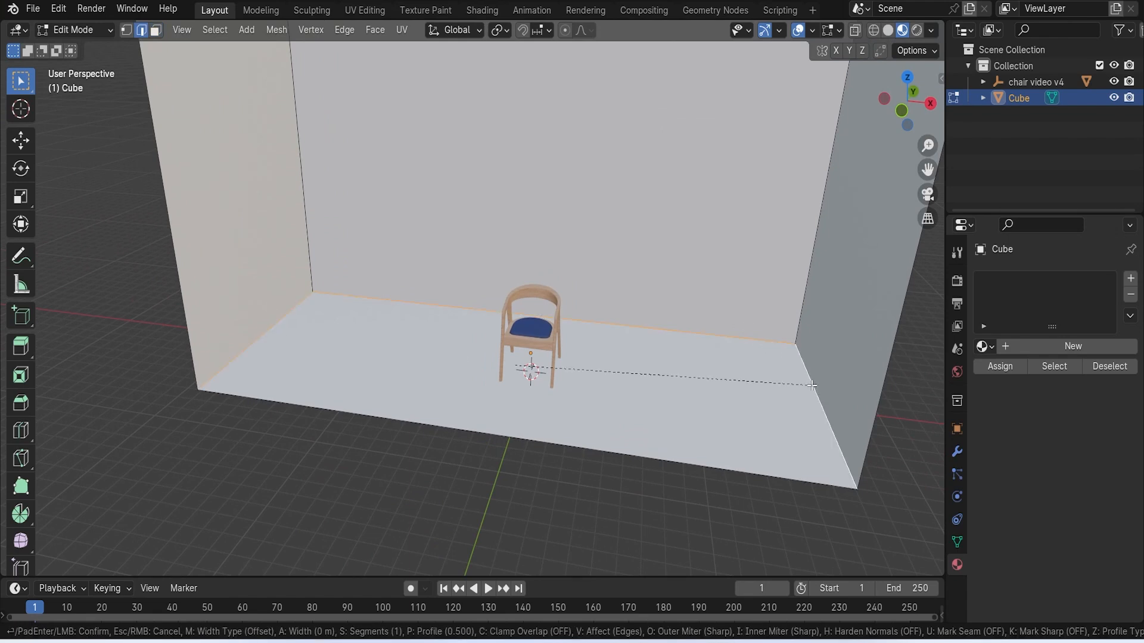
pyautogui.click(811, 385)
pyautogui.click(56, 564)
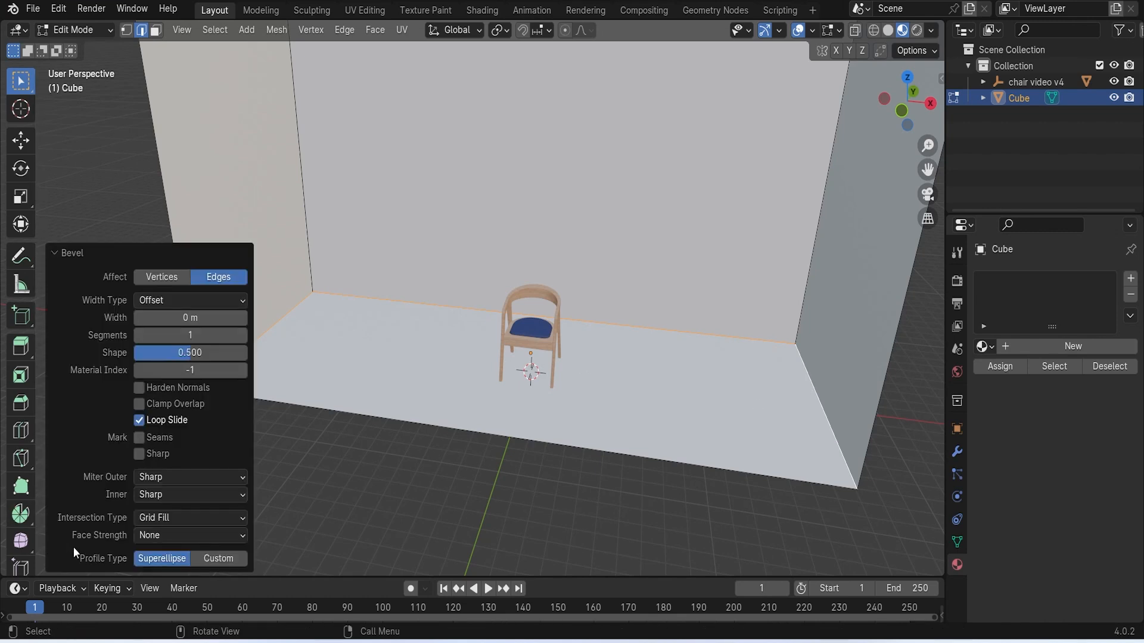
pyautogui.moveTo(242, 322); pyautogui.dragTo(186, 338)
pyautogui.click(359, 494)
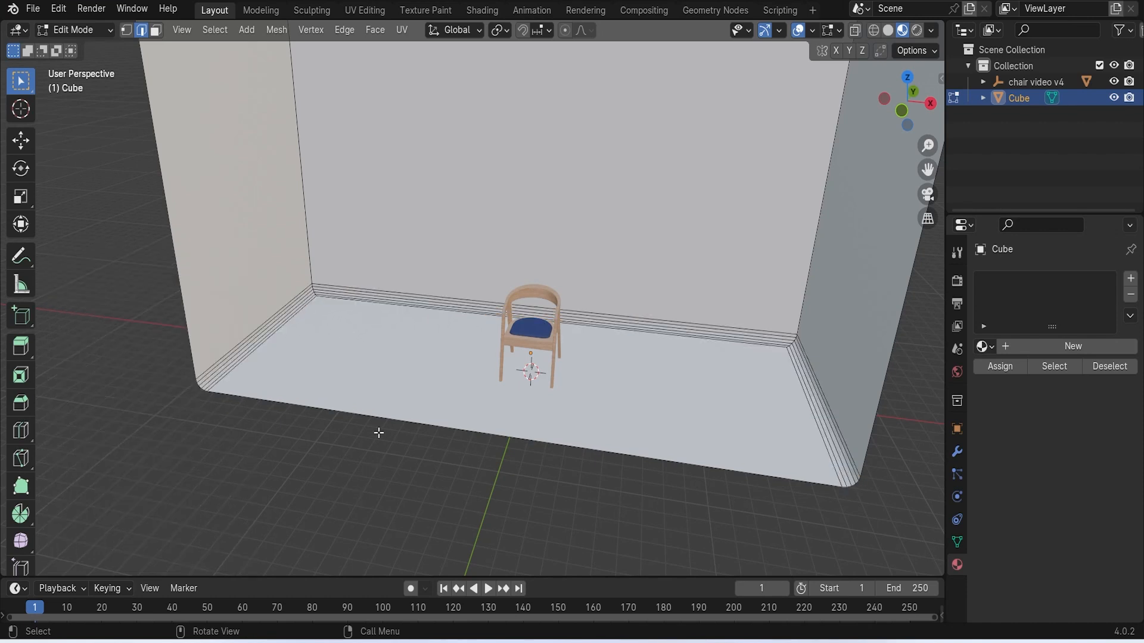
# Leave Edit Mode and apply Shade Smooth to the room backdrop
pyautogui.press('Tab')
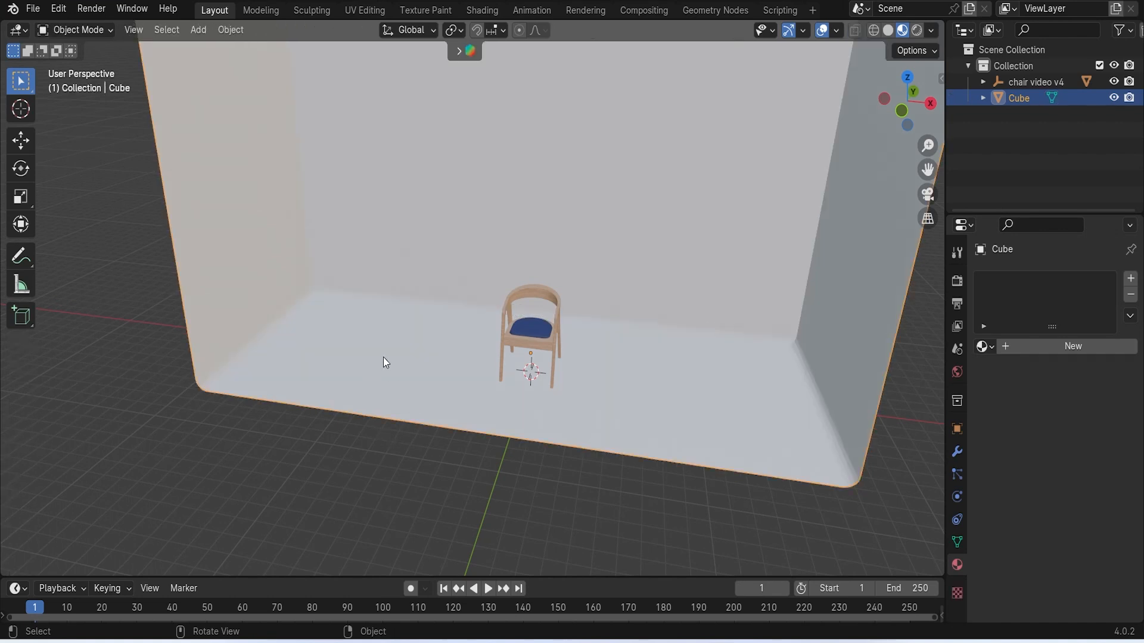
pyautogui.press('q')
pyautogui.click(383, 356)
pyautogui.scroll(-3, 381, 448)
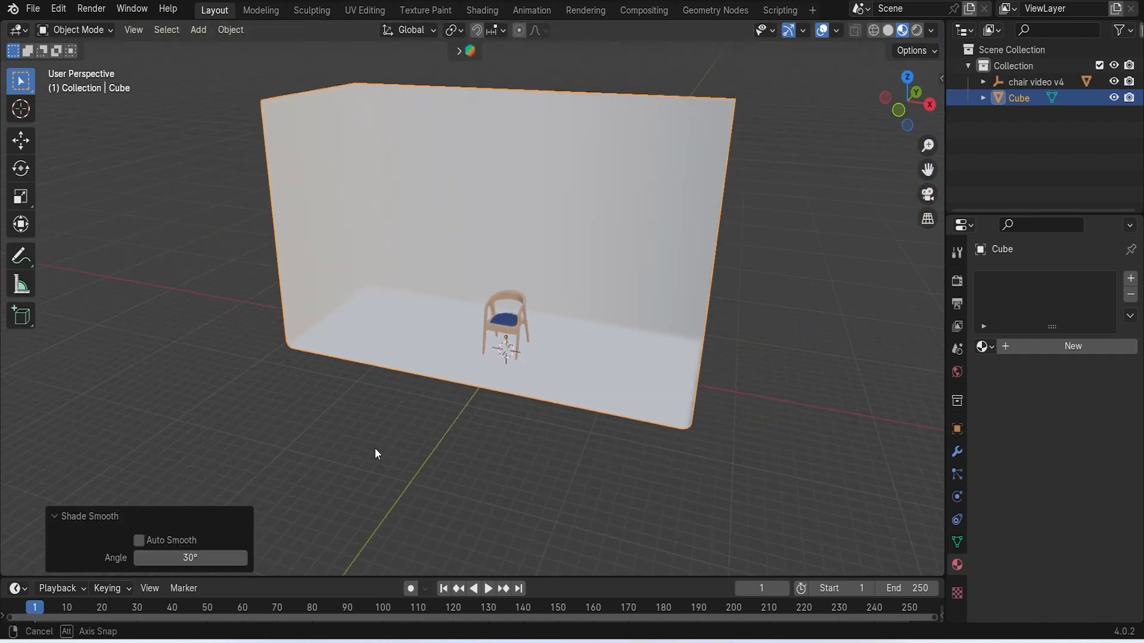
pyautogui.moveTo(377, 447); pyautogui.dragTo(373, 447, button='middle')
pyautogui.scroll(4, 467, 392)
pyautogui.moveTo(466, 392); pyautogui.dragTo(452, 423, button='middle')
pyautogui.scroll(-1, 474, 353)
# Add a cube-shaped empty at the chair and raise it about 2.5 m along Z to seat height
pyautogui.hotkey('shift', 'a')
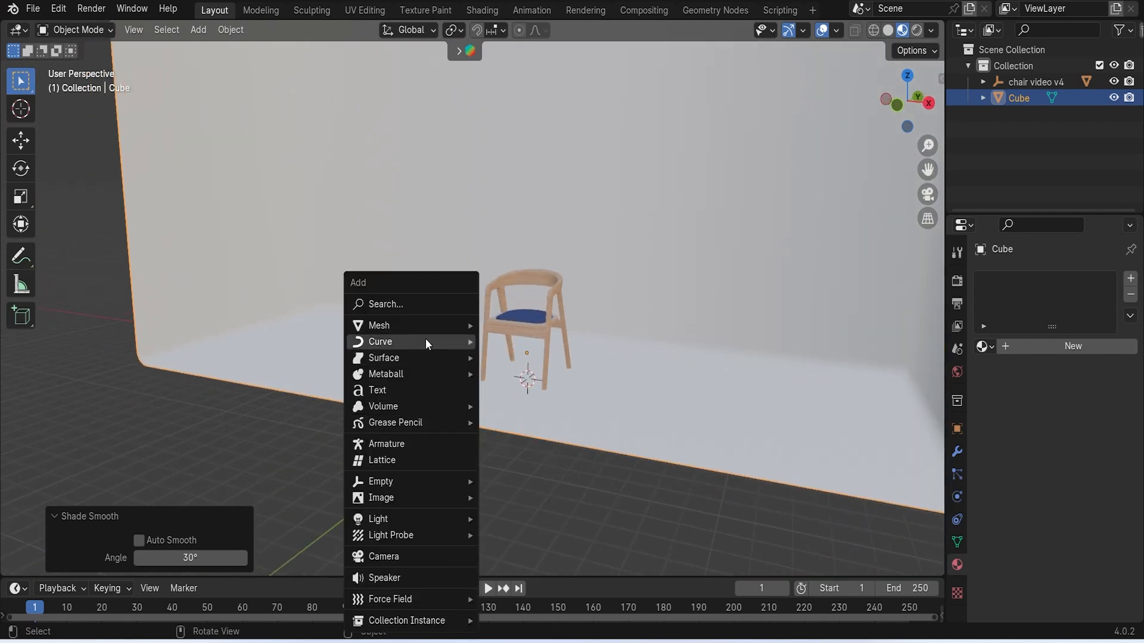
pyautogui.moveTo(449, 483)
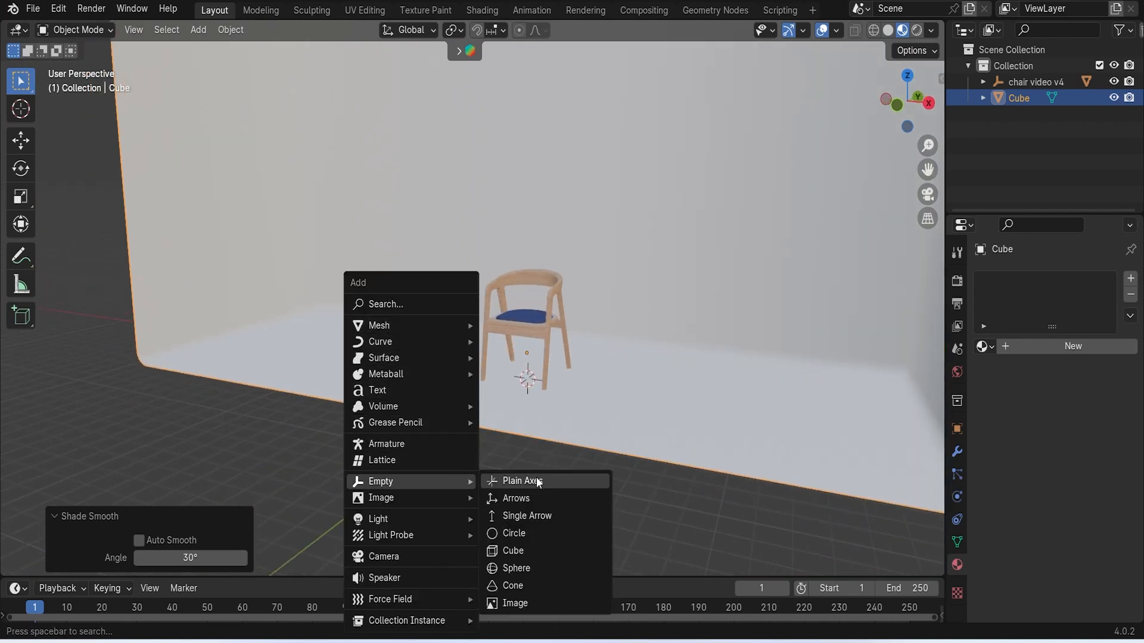
pyautogui.click(548, 548)
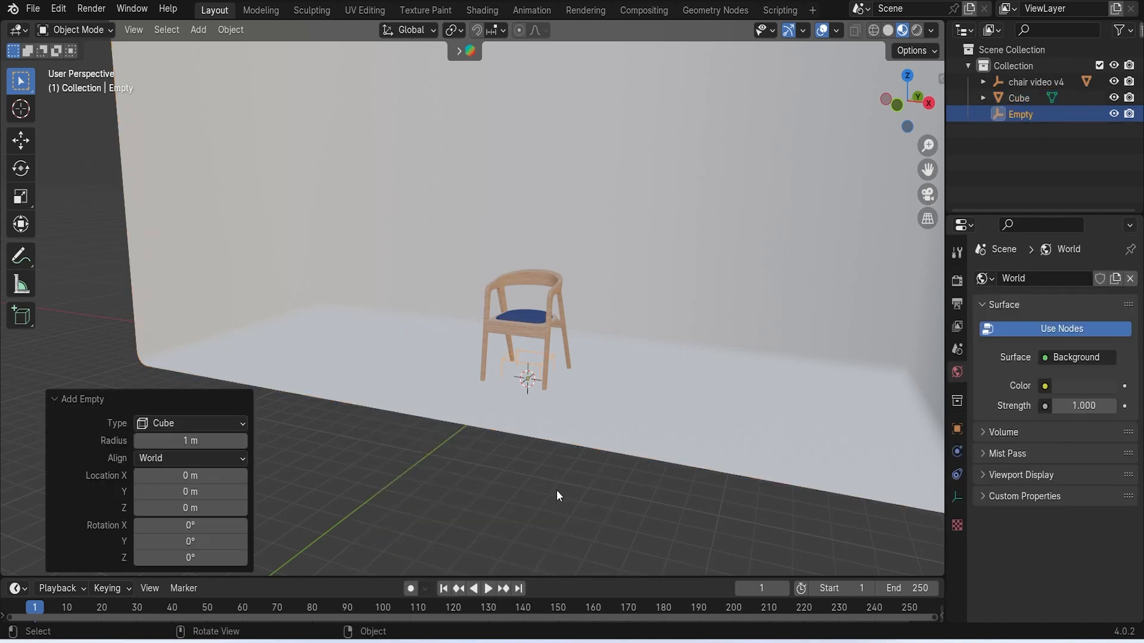
pyautogui.moveTo(556, 491); pyautogui.dragTo(584, 411, button='middle')
pyautogui.press('g')
pyautogui.press('z')
pyautogui.click(586, 347)
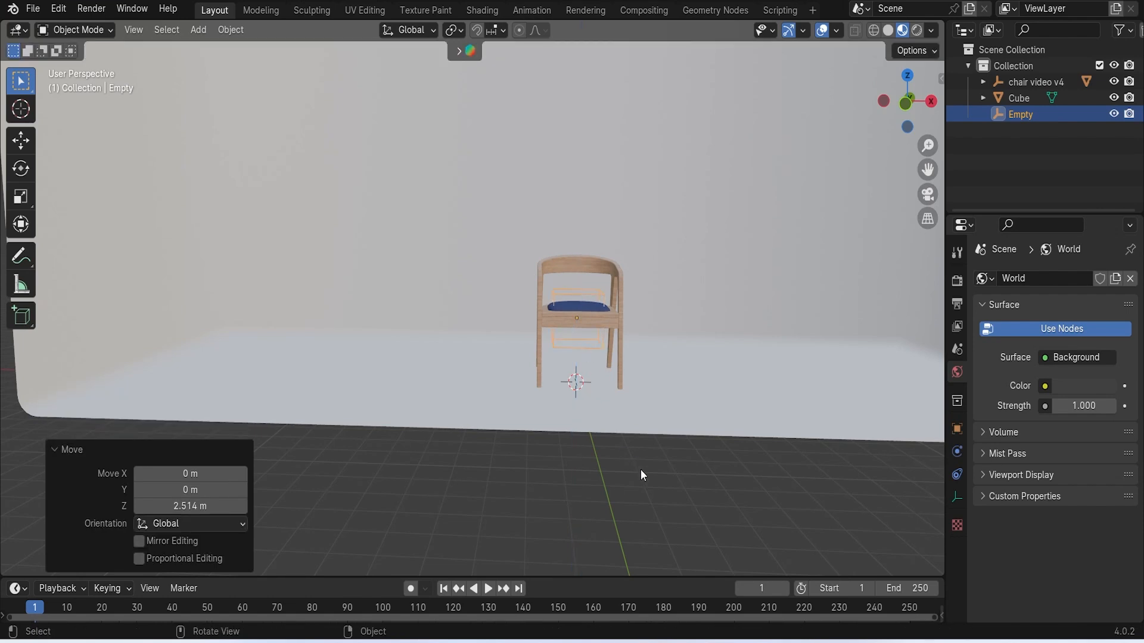
# Add a three-point light setup with a camera, aimed at the empty, using the Tri-Lighting Creator
pyautogui.moveTo(641, 469); pyautogui.dragTo(620, 501, button='middle')
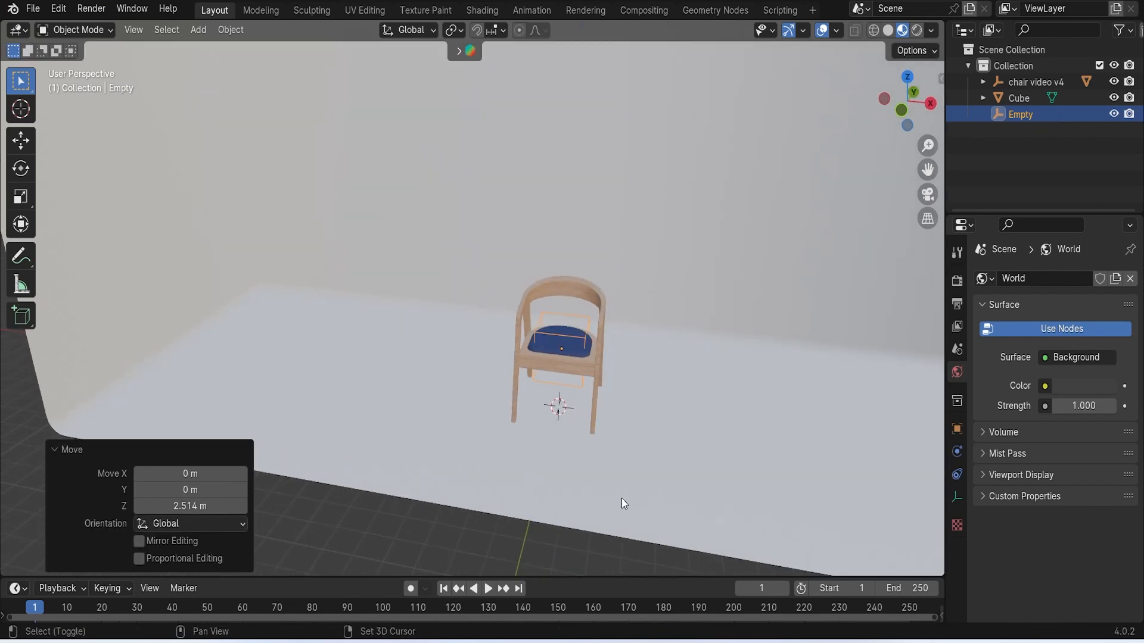
pyautogui.hotkey('shift', 'a')
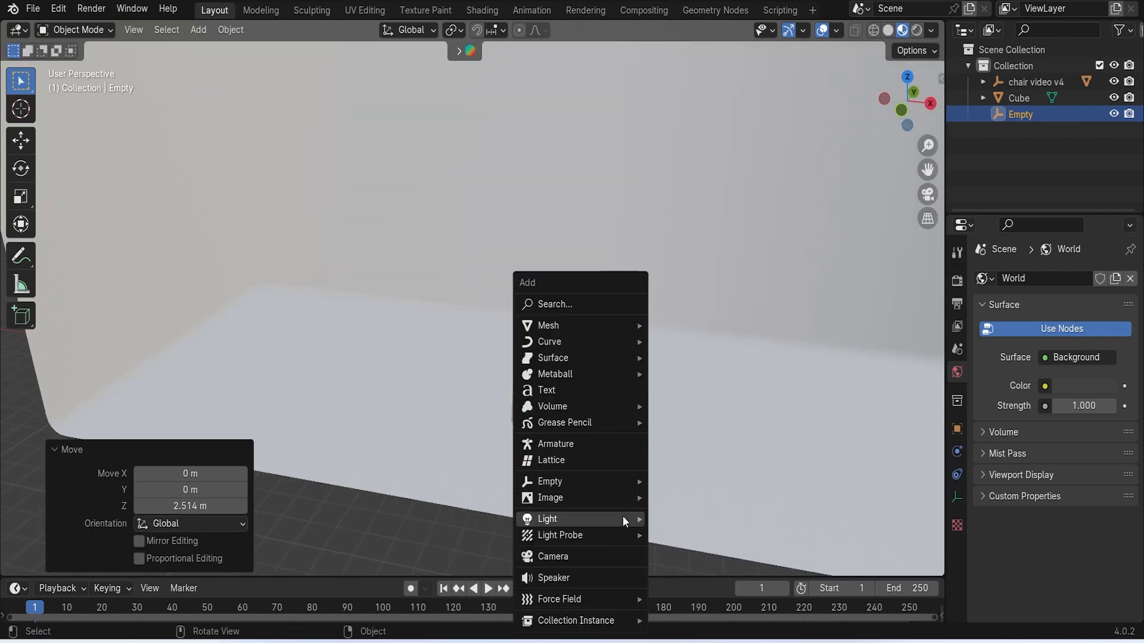
pyautogui.moveTo(623, 516)
pyautogui.click(712, 585)
pyautogui.moveTo(593, 433); pyautogui.dragTo(571, 393, button='middle')
pyautogui.moveTo(490, 342); pyautogui.dragTo(508, 333, button='middle')
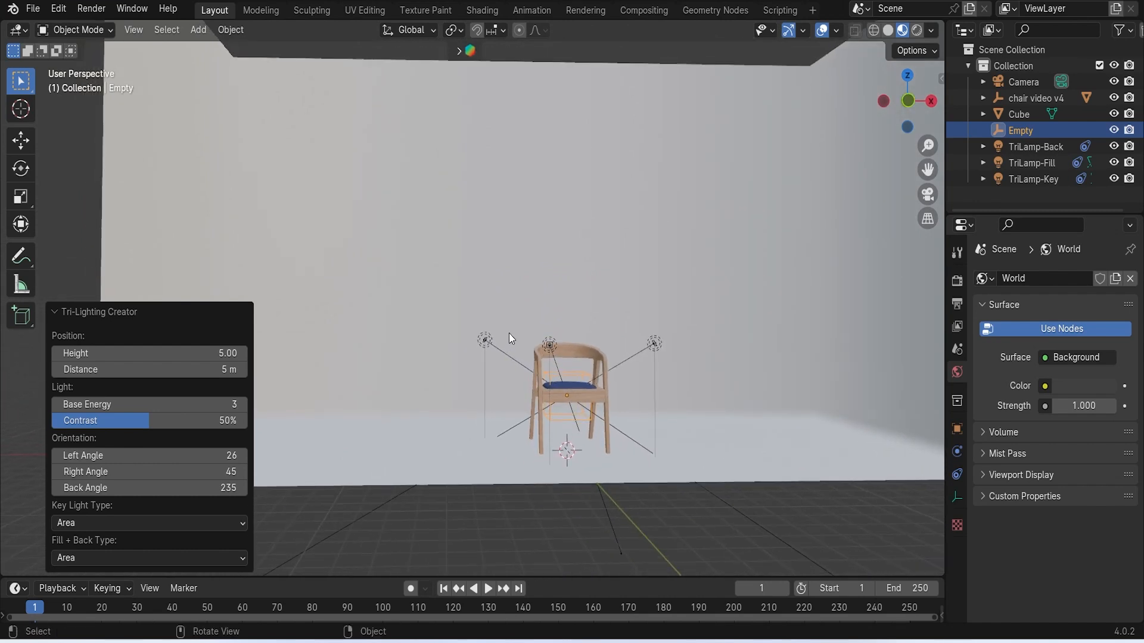
# Select the key, fill and back lamps together and raise them about 2.8 m along Z
pyautogui.click(485, 343)
pyautogui.click(553, 346)
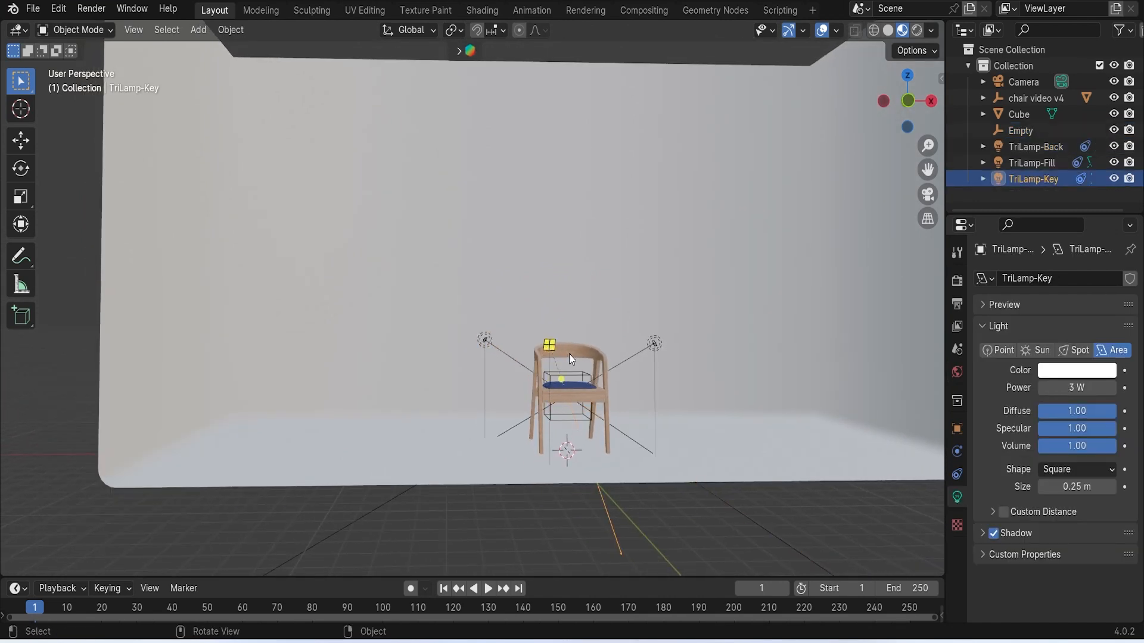
pyautogui.click(656, 344)
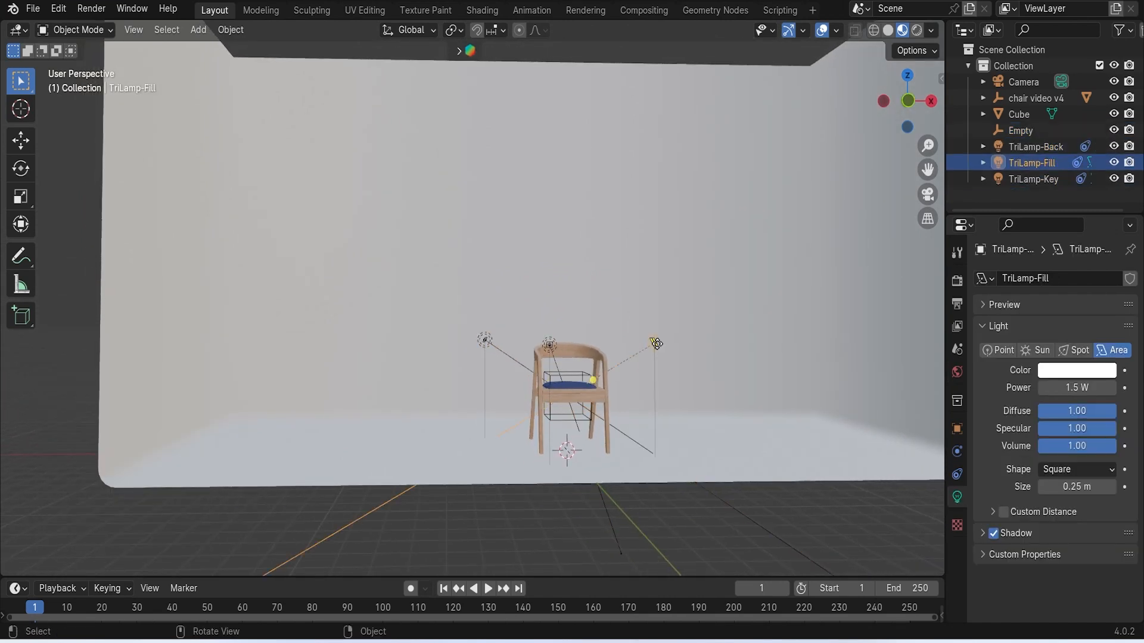
pyautogui.keyDown('shift'); pyautogui.click(488, 341); pyautogui.keyUp('shift')
pyautogui.keyDown('shift'); pyautogui.click(547, 346); pyautogui.keyUp('shift')
pyautogui.press('g')
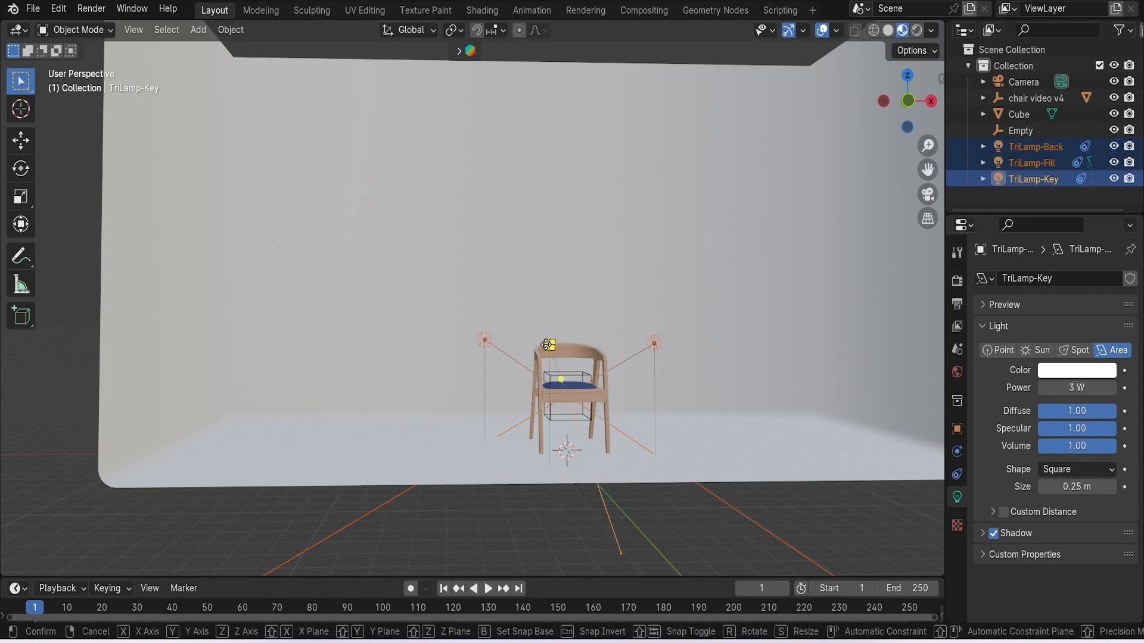
pyautogui.press('z')
pyautogui.click(548, 281)
# Spread the three lamps apart horizontally by scaling them about 1.59 times with Z locked
pyautogui.moveTo(548, 282); pyautogui.dragTo(582, 388, button='middle')
pyautogui.press('s')
pyautogui.hotkey('shift', 'z')
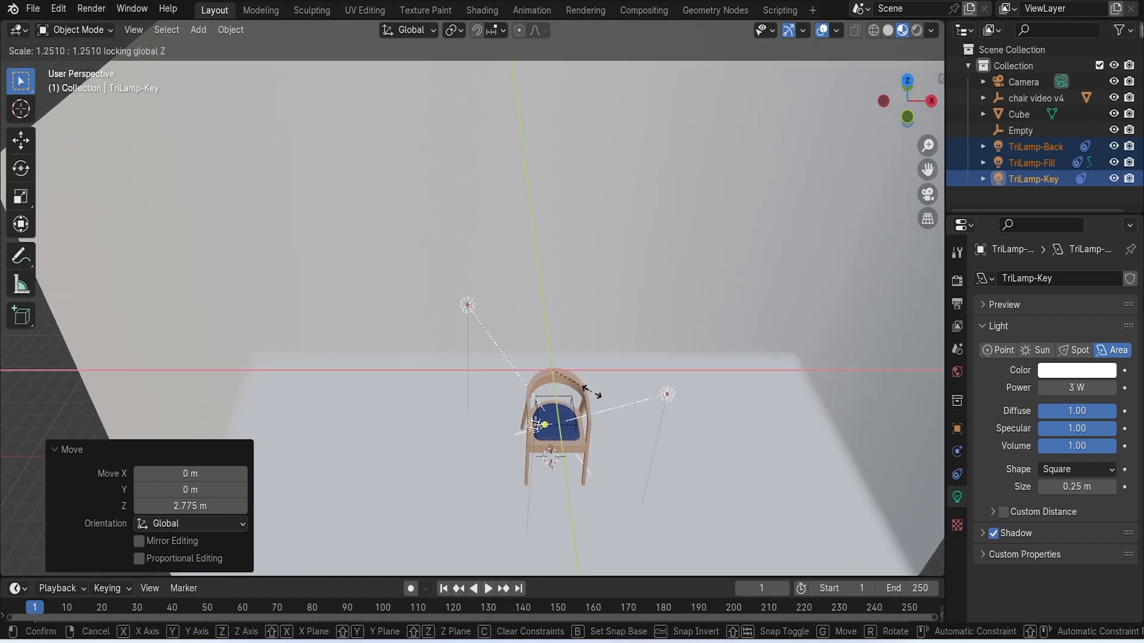
pyautogui.click(603, 400)
# Switch the viewport to Rendered shading and set the back lamp's power to 200 W
pyautogui.moveTo(603, 395); pyautogui.dragTo(638, 417, button='middle')
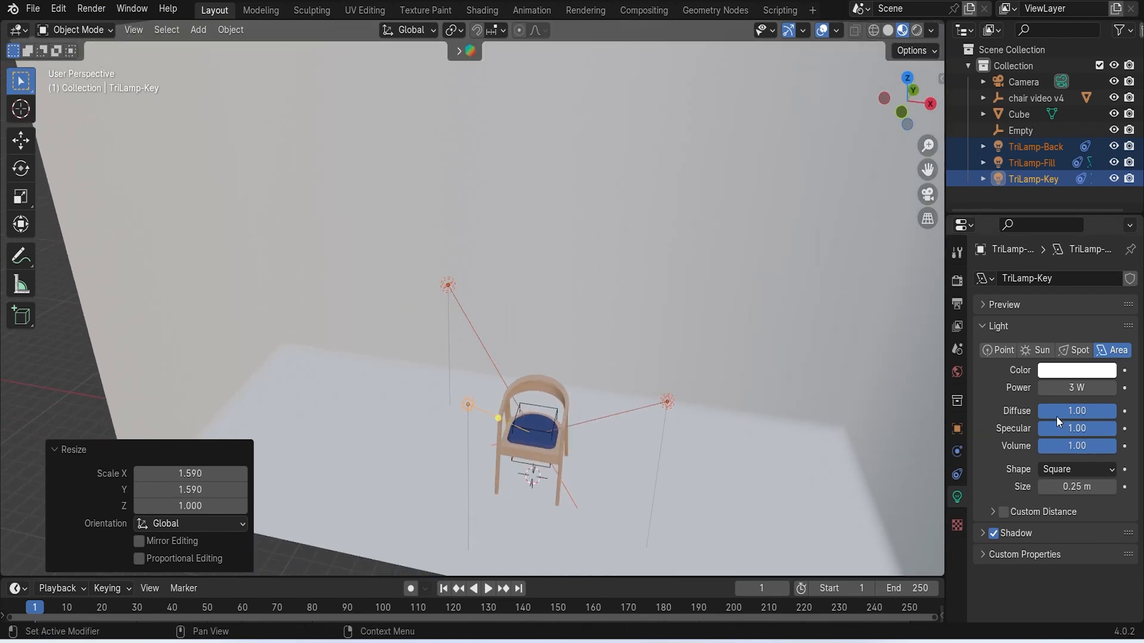
pyautogui.click(916, 31)
pyautogui.moveTo(782, 165); pyautogui.dragTo(765, 150, button='middle')
pyautogui.scroll(1, 834, 250)
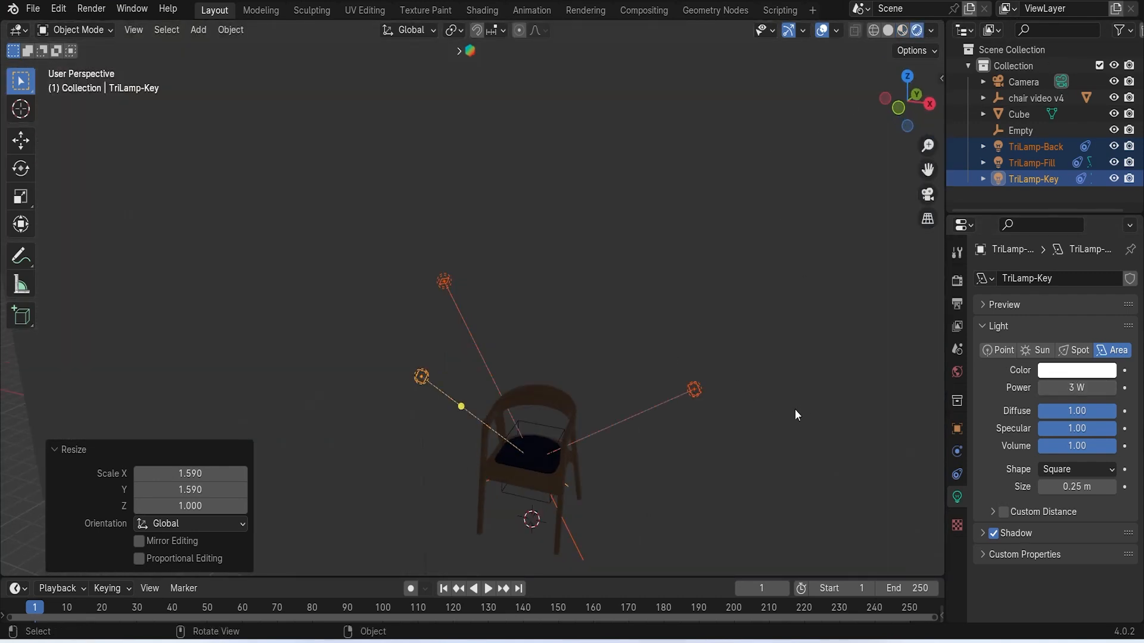
pyautogui.click(445, 283)
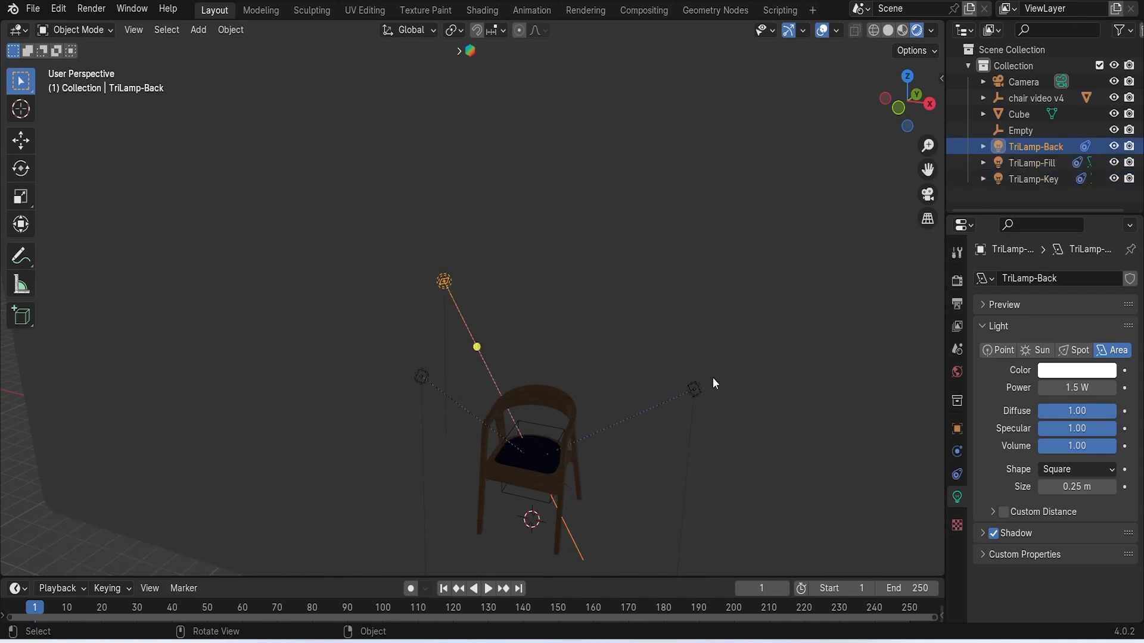
pyautogui.doubleClick(1075, 390)
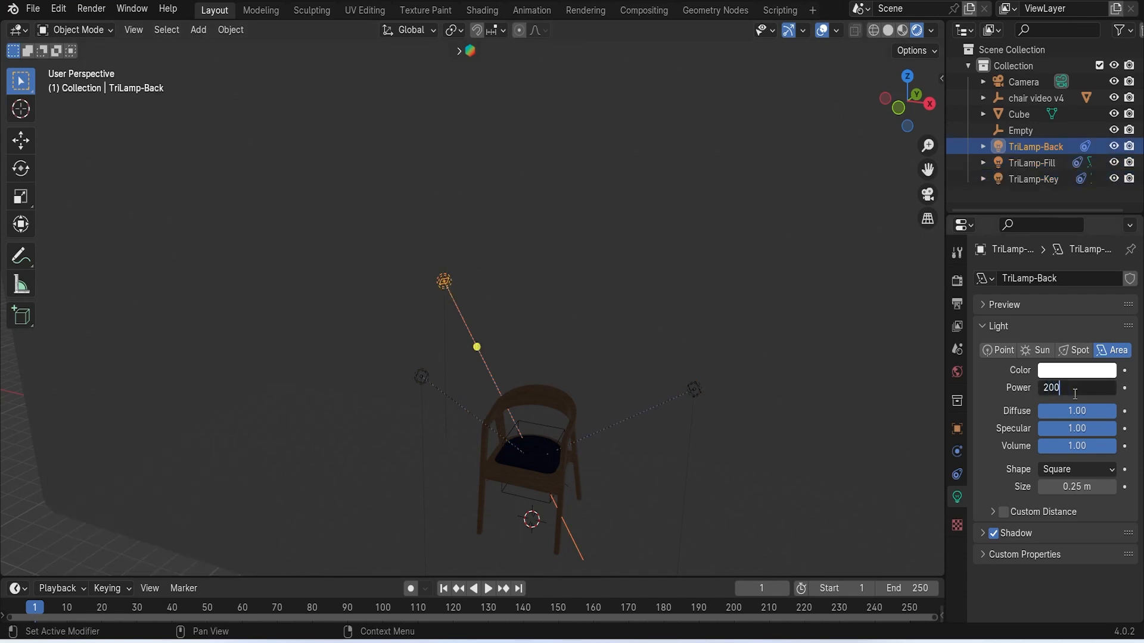
pyautogui.press('Return')
# Set the fill lamp's power to 200 W
pyautogui.moveTo(753, 420); pyautogui.dragTo(602, 278, button='middle')
pyautogui.click(625, 246)
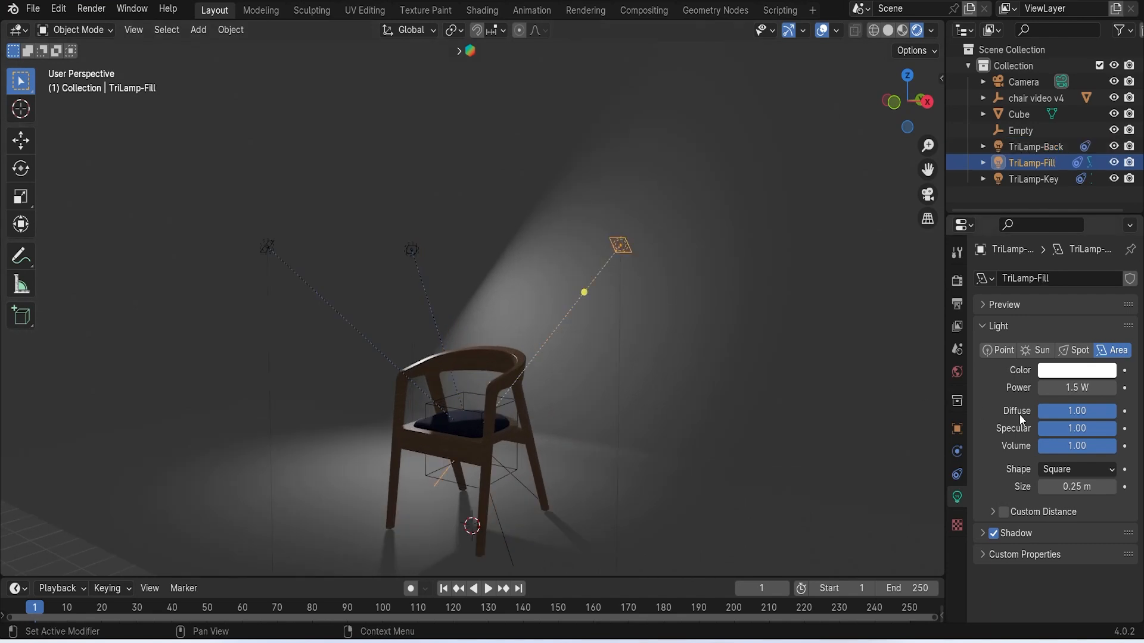
pyautogui.doubleClick(1082, 389)
pyautogui.press('Return')
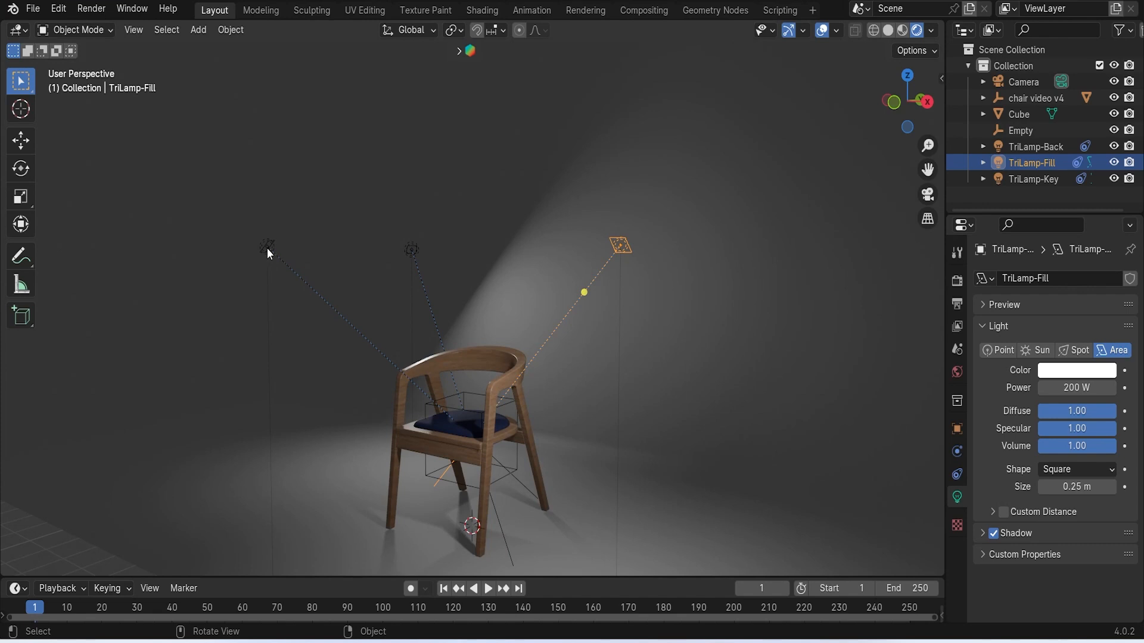
# Set the key lamp's power to 200 W
pyautogui.click(267, 248)
pyautogui.doubleClick(1074, 389)
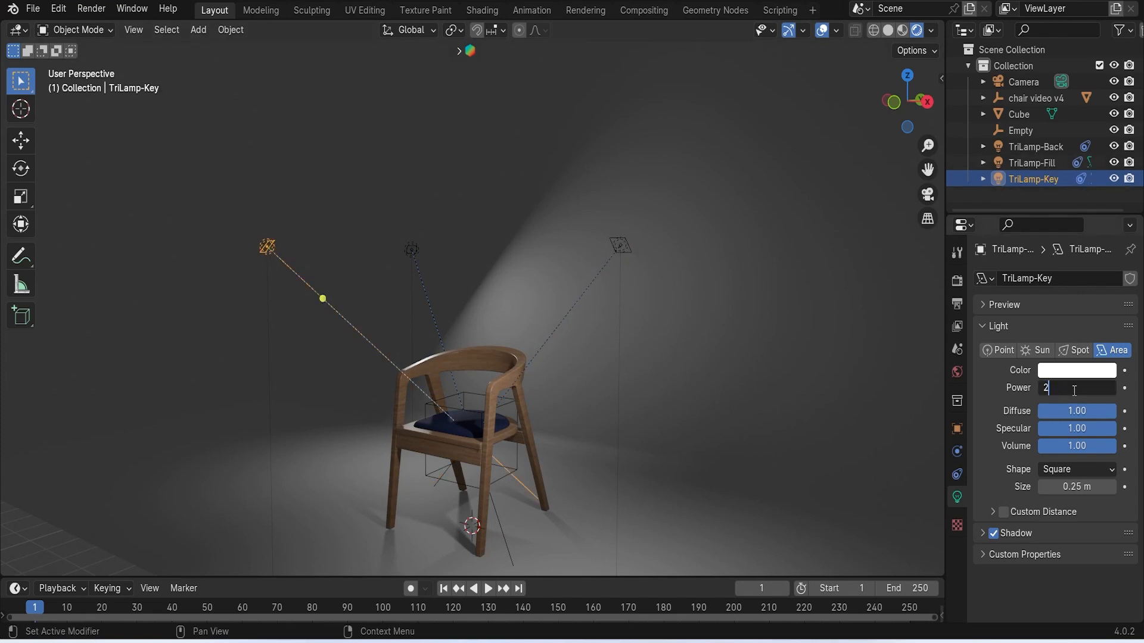
pyautogui.write('200')
pyautogui.press('Return')
# Select the cube-shaped empty at the chair's seat and hide it
pyautogui.moveTo(638, 448); pyautogui.dragTo(440, 366, button='middle')
pyautogui.click(502, 334)
pyautogui.scroll(-4, 492, 366)
pyautogui.keyDown('shift'); pyautogui.moveTo(476, 367); pyautogui.dragTo(623, 409, button='middle'); pyautogui.keyUp('shift')
pyautogui.scroll(-2, 623, 410)
# Edit the room in wireframe and move its front vertices about 15 m forward along Y, away from the chair
pyautogui.click(637, 440)
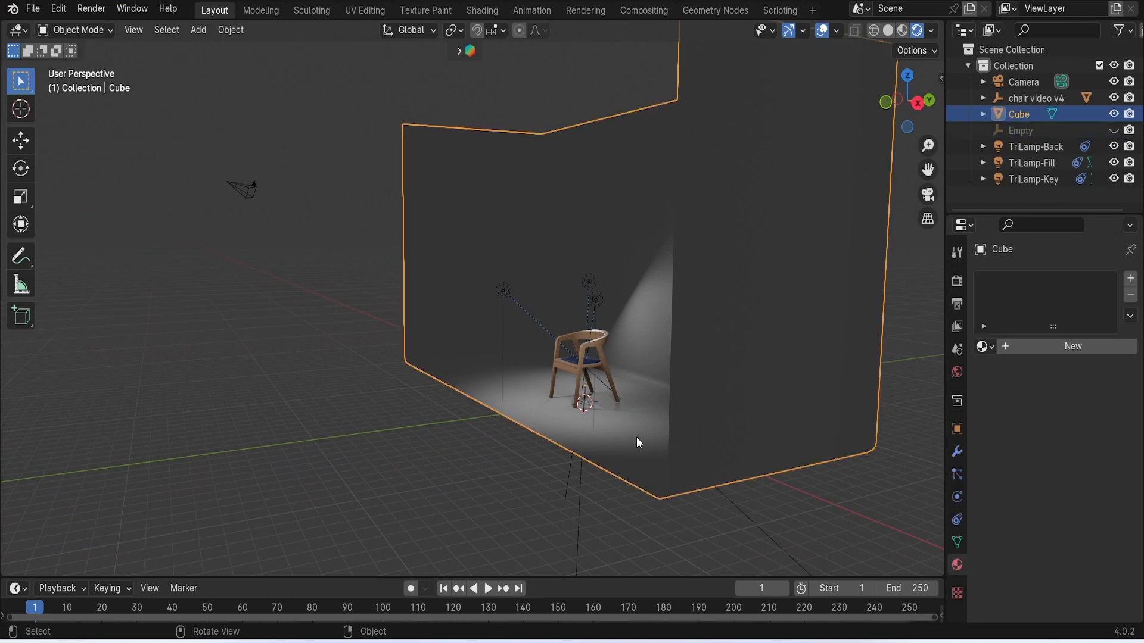
pyautogui.press('Tab')
pyautogui.scroll(5, 610, 449)
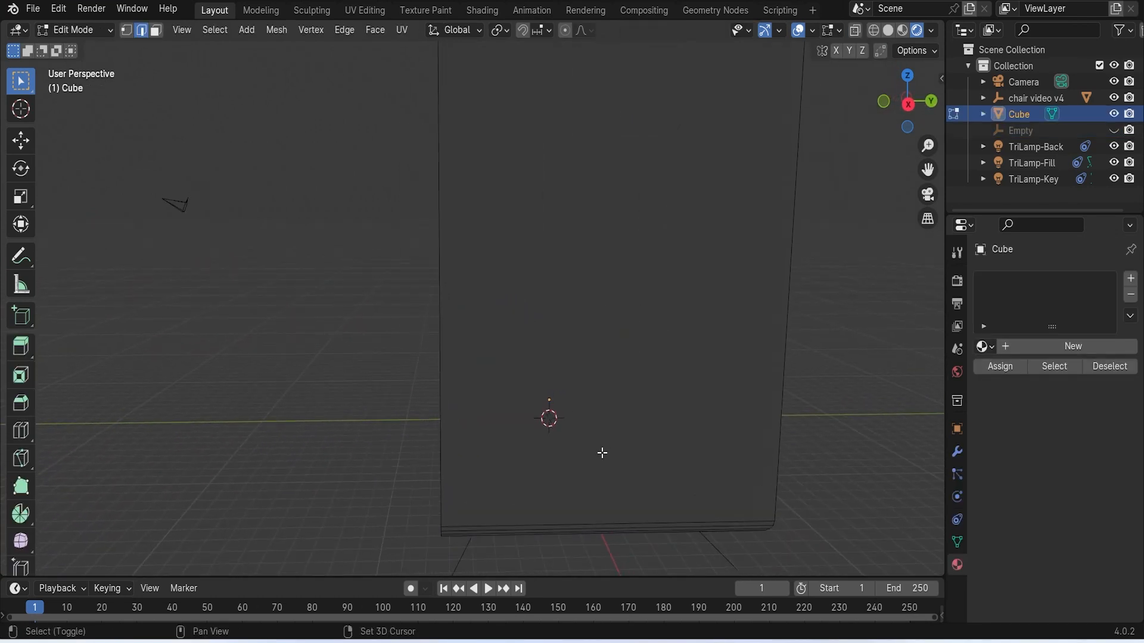
pyautogui.hotkey('shift', 'z')
pyautogui.scroll(-5, 546, 410)
pyautogui.moveTo(390, 127); pyautogui.dragTo(484, 448)
pyautogui.press('g')
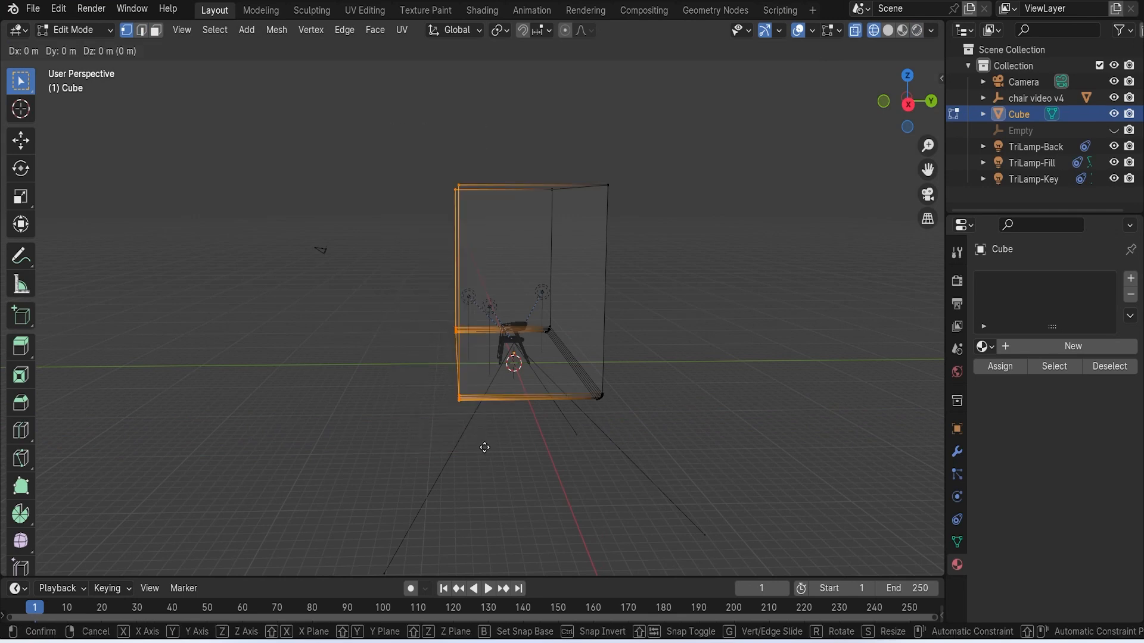
pyautogui.press('y')
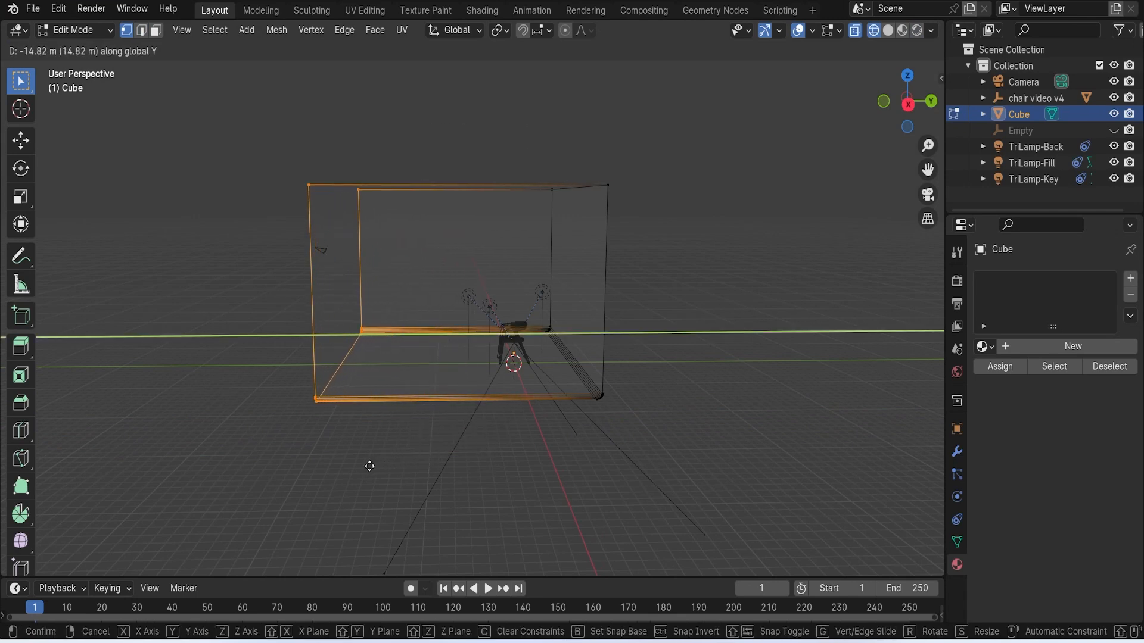
pyautogui.click(360, 468)
# Move the vertices of the room's left wall about 13.5 m outward along X
pyautogui.moveTo(361, 468); pyautogui.dragTo(610, 474, button='middle')
pyautogui.moveTo(288, 107); pyautogui.dragTo(447, 453)
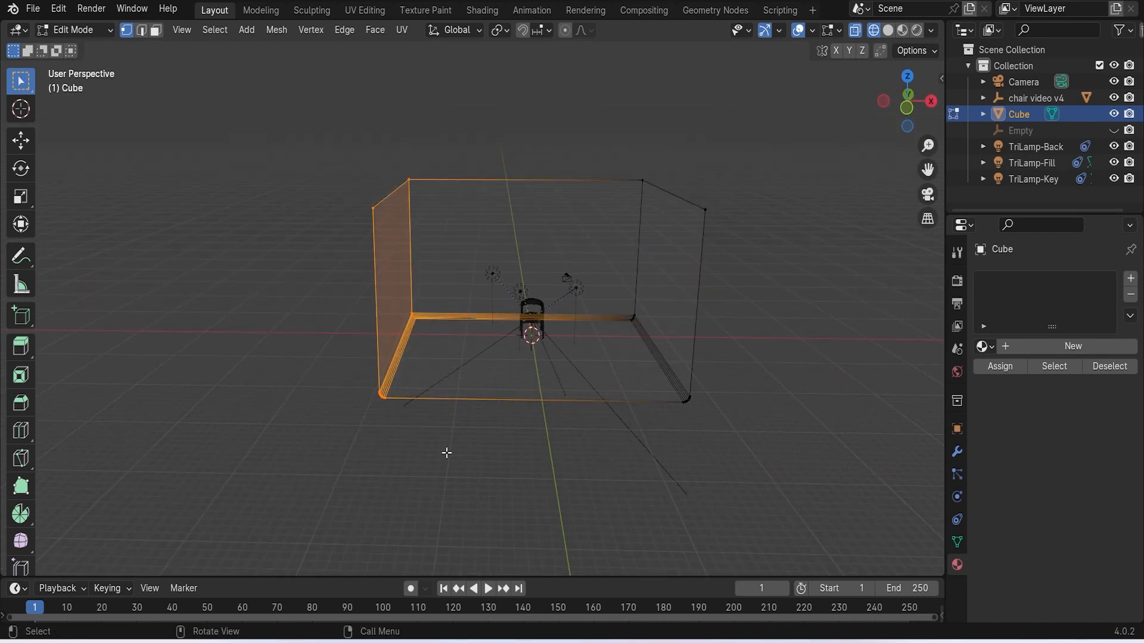
pyautogui.press('g')
pyautogui.press('x')
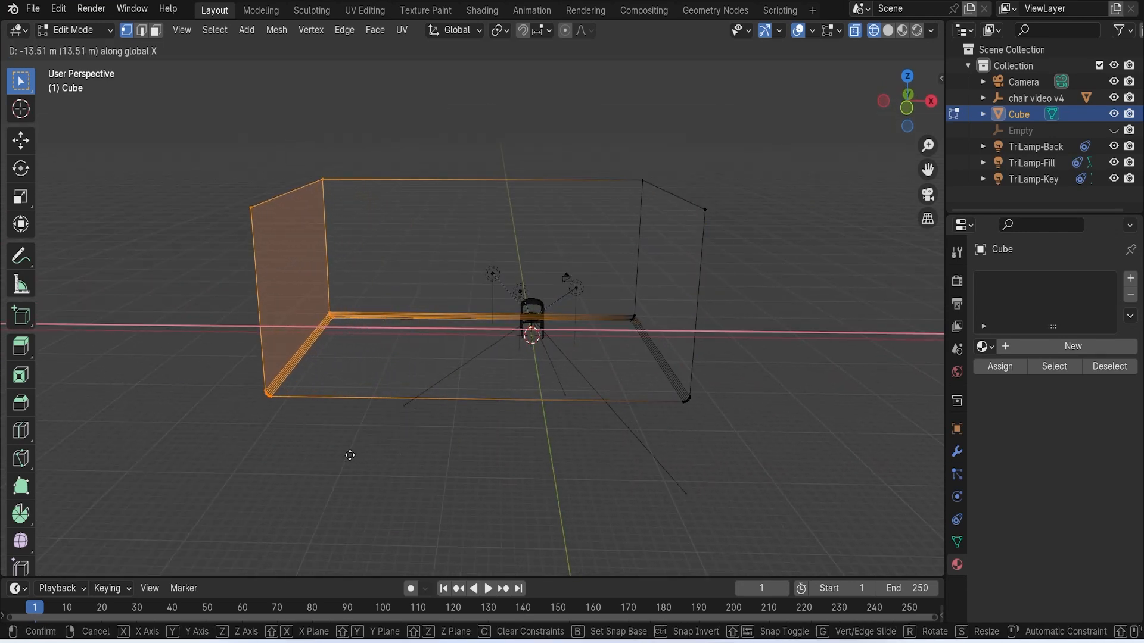
pyautogui.click(349, 454)
# Move the vertices of the room's right wall outward along X to balance the left side, and leave Edit Mode
pyautogui.moveTo(586, 127); pyautogui.dragTo(788, 434)
pyautogui.press('g')
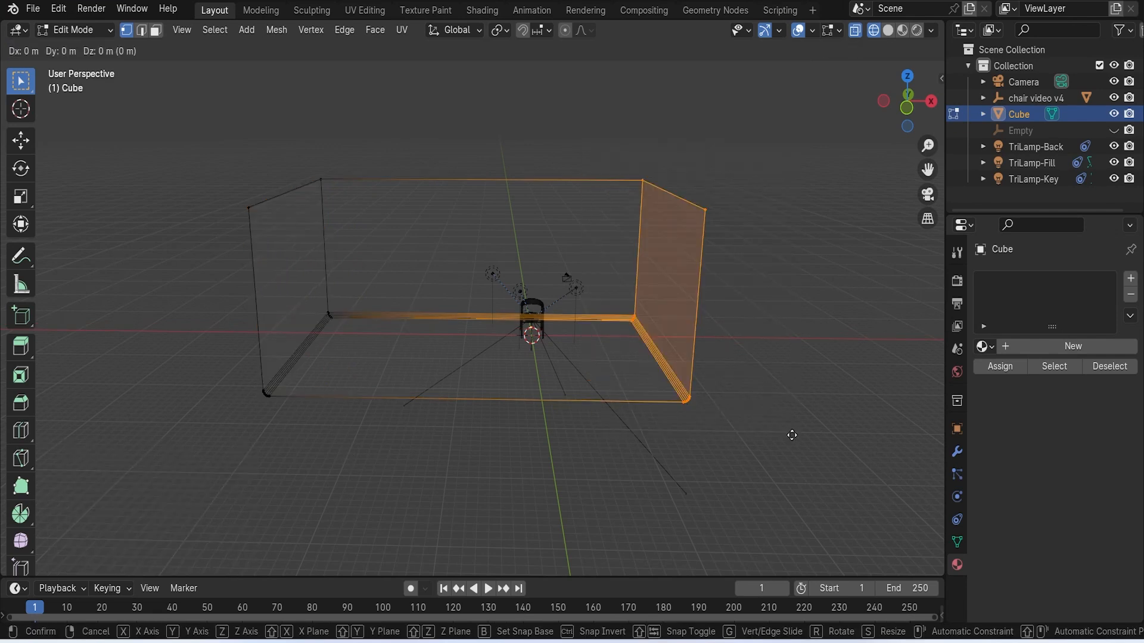
pyautogui.press('x')
pyautogui.click(896, 437)
pyautogui.click(771, 448)
pyautogui.press('Tab')
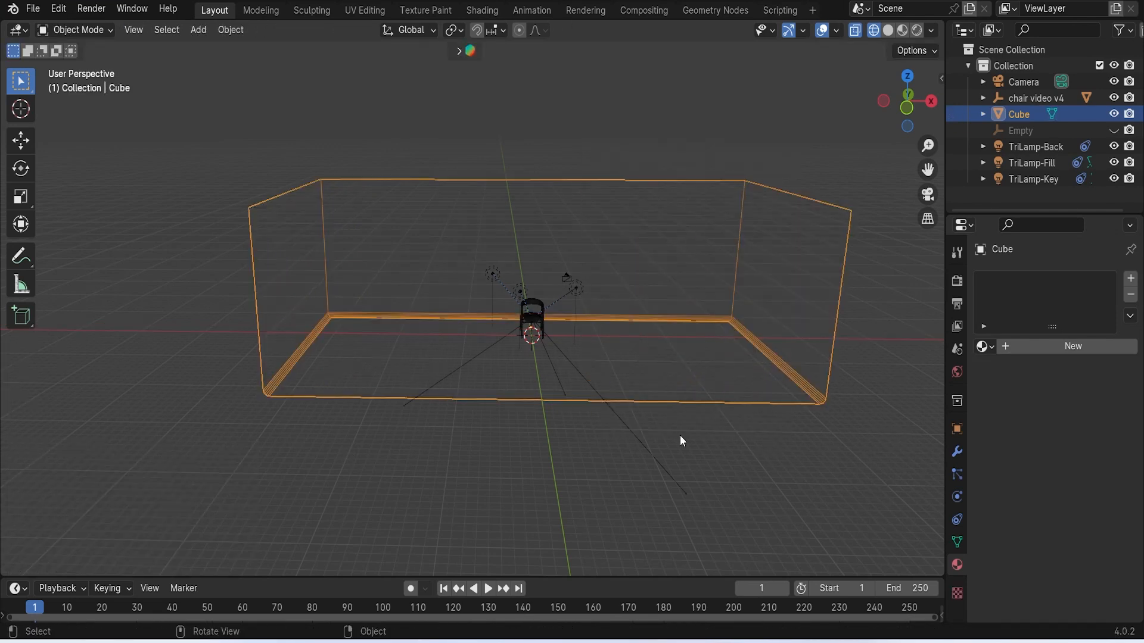
# Return the viewport to Rendered shading and view the lit chair close up
pyautogui.hotkey('shift', 'z')
pyautogui.scroll(5, 643, 429)
pyautogui.moveTo(633, 423)
pyautogui.mouseDown(button='middle')
pyautogui.moveTo(530, 380)
pyautogui.moveTo(495, 380)
pyautogui.moveTo(532, 334)
pyautogui.moveTo(516, 335)
pyautogui.mouseUp(button='middle')
pyautogui.scroll(5, 531, 380)
pyautogui.scroll(3, 495, 380)
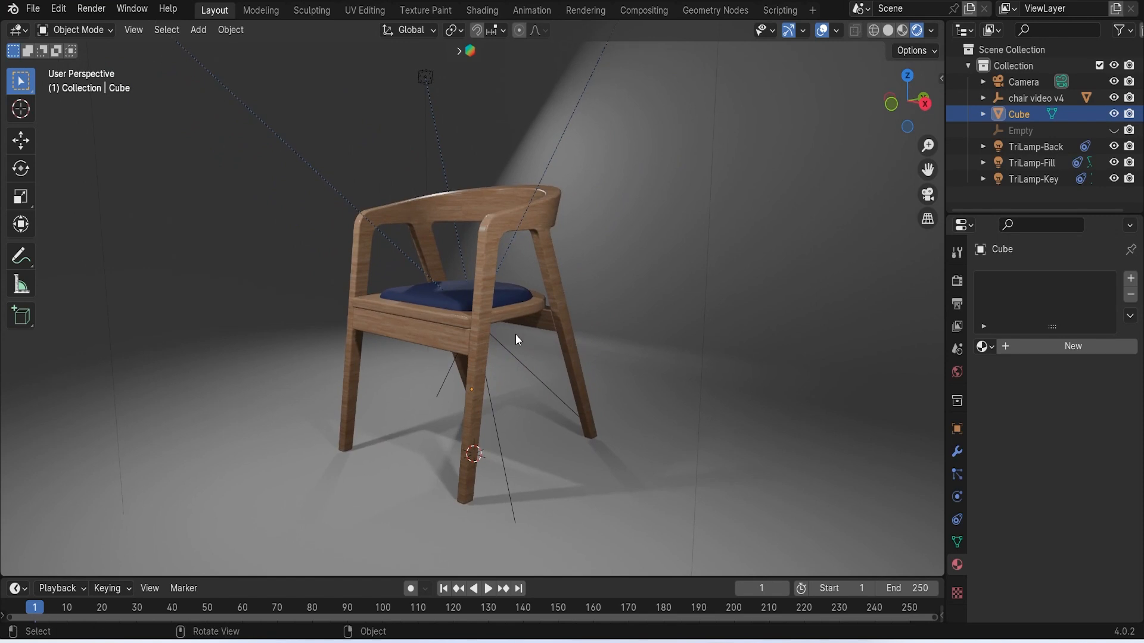
# Compare the chair in Material Preview and Rendered shading, and examine the lighting across the widened room
pyautogui.click(903, 31)
pyautogui.click(917, 31)
pyautogui.scroll(-3, 831, 144)
pyautogui.scroll(-5, 661, 273)
pyautogui.moveTo(649, 281); pyautogui.dragTo(678, 284, button='middle')
pyautogui.scroll(12, 518, 280)
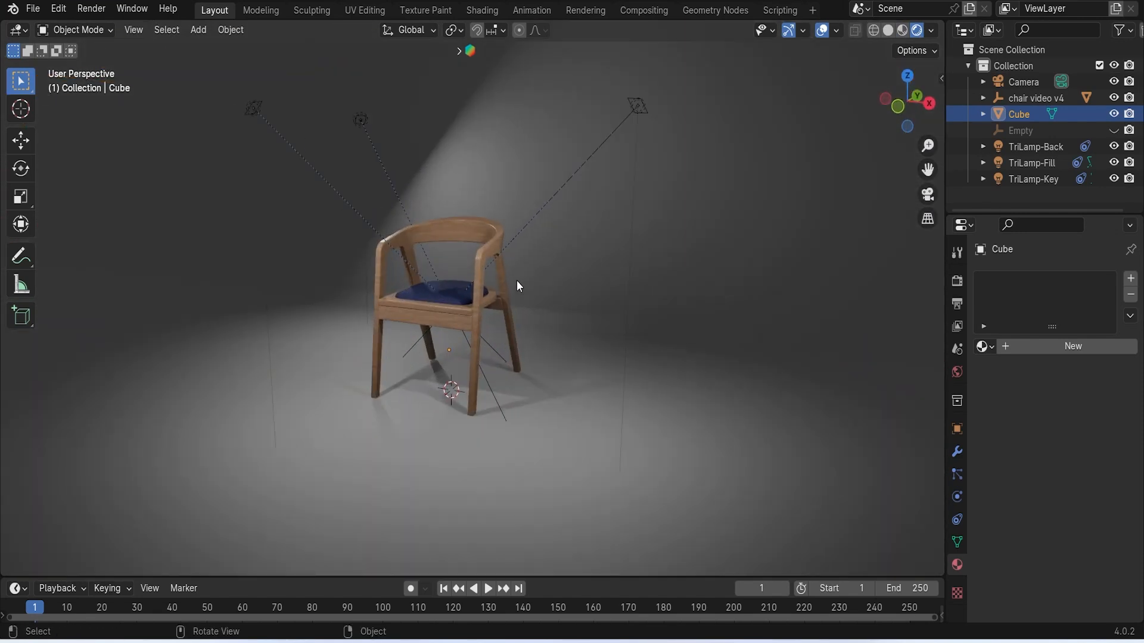
# Set the power of the TriLamp-Back light behind the chair to 100 W
pyautogui.keyDown('shift'); pyautogui.moveTo(551, 287); pyautogui.dragTo(616, 260, button='middle'); pyautogui.keyUp('shift')
pyautogui.scroll(4, 609, 288)
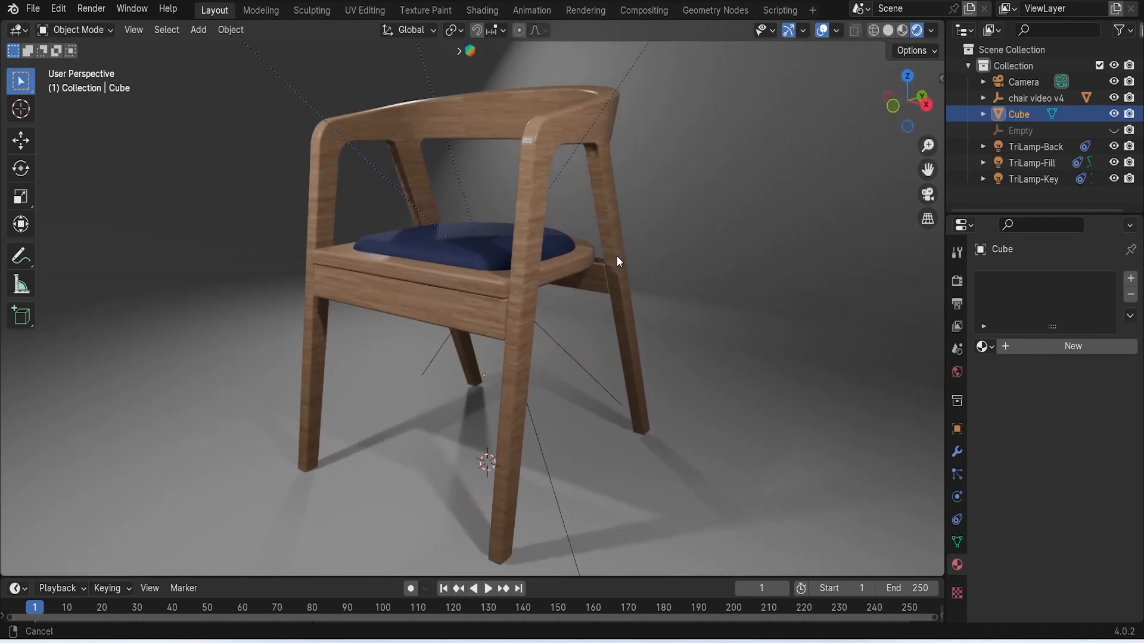
pyautogui.scroll(-4, 617, 257)
pyautogui.moveTo(617, 257); pyautogui.dragTo(633, 265, button='middle')
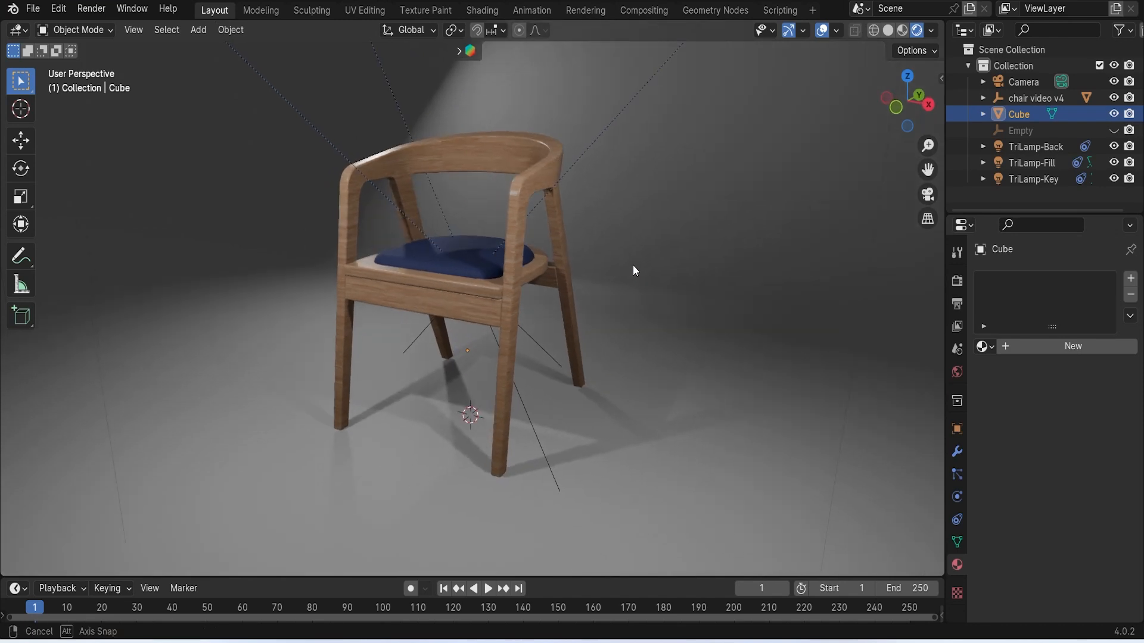
pyautogui.scroll(-5, 632, 265)
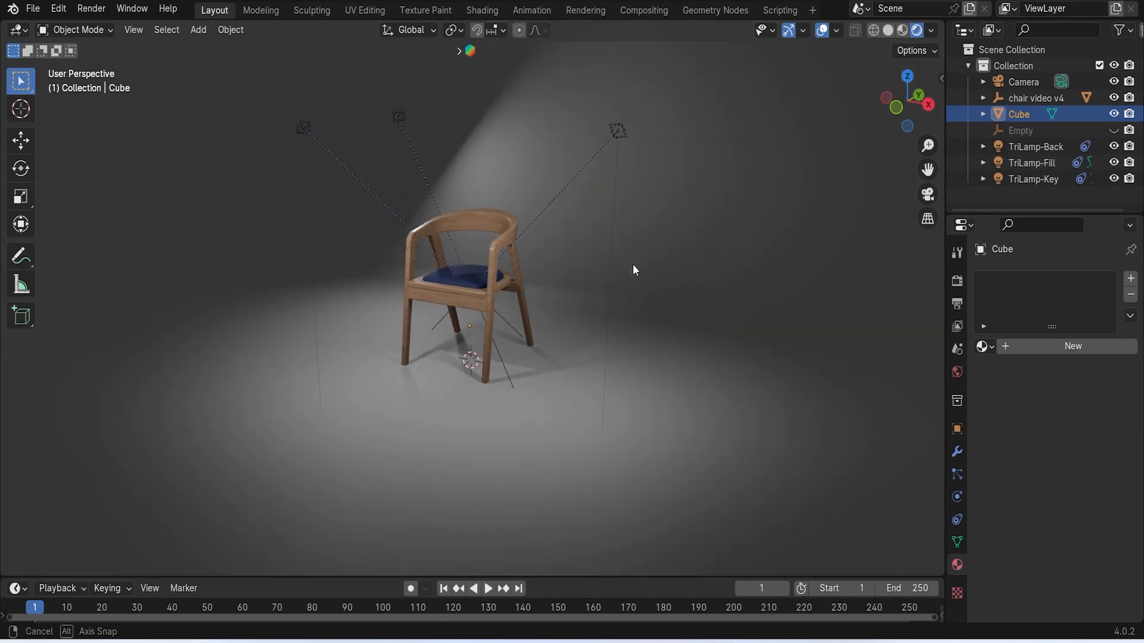
pyautogui.moveTo(633, 263); pyautogui.dragTo(418, 118, button='middle')
pyautogui.click(341, 44)
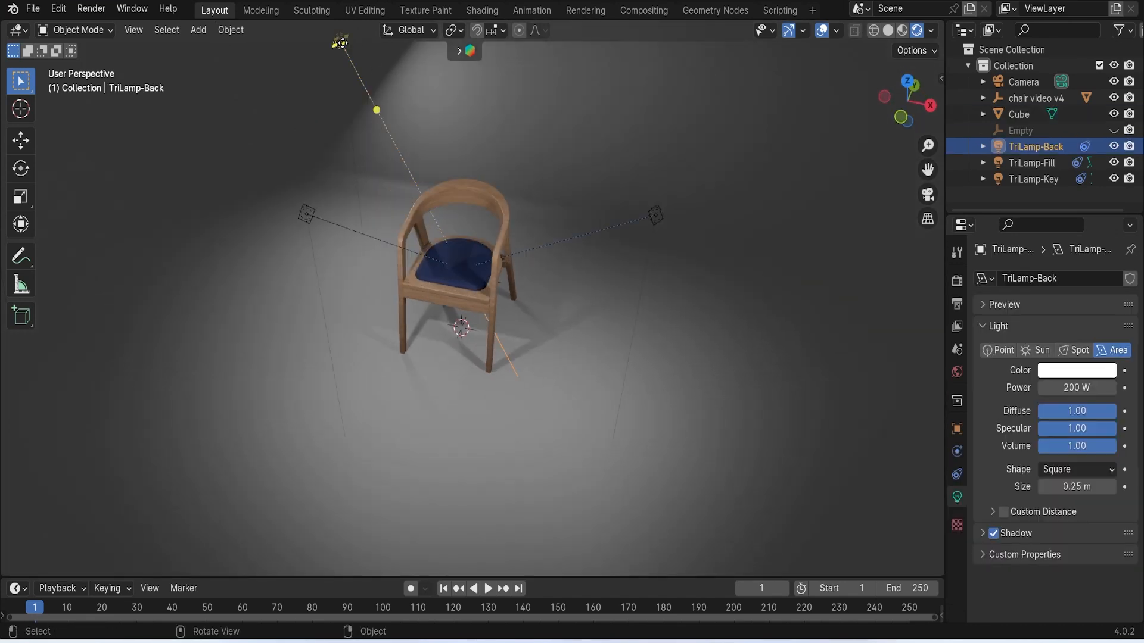
pyautogui.click(1082, 387)
pyautogui.write('10')
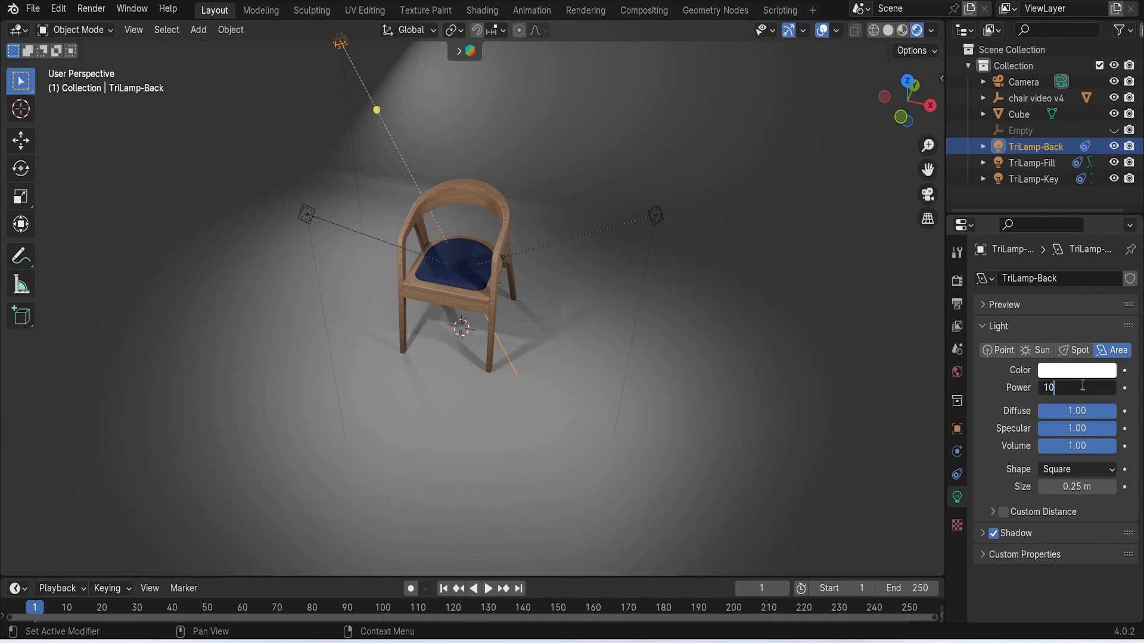
pyautogui.write('0')
pyautogui.press('Return')
# Change the TriLamp-Back light's color to a saturated blue with hue 0.665 and saturation 0.968
pyautogui.moveTo(905, 344); pyautogui.dragTo(632, 321, button='middle')
pyautogui.scroll(3, 558, 286)
pyautogui.scroll(1, 559, 287)
pyautogui.click(1064, 368)
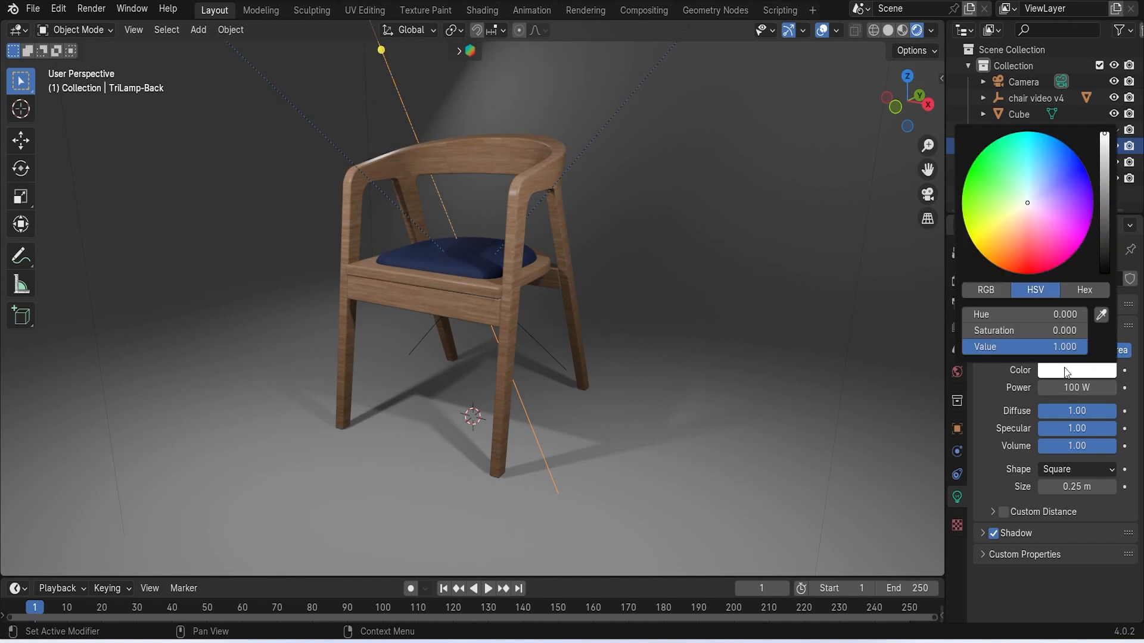
pyautogui.moveTo(1042, 191)
pyautogui.mouseDown()
pyautogui.moveTo(1084, 171)
pyautogui.moveTo(1050, 190)
pyautogui.moveTo(1073, 177)
pyautogui.mouseUp()
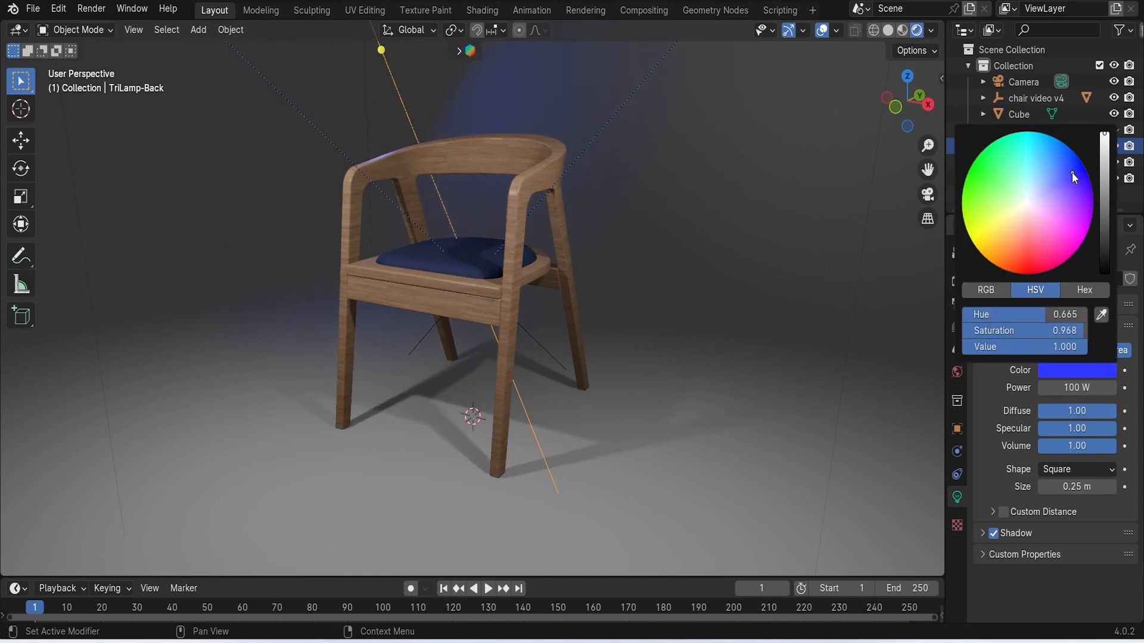
# Set the power of the TriLamp-Fill light to 100 W and check the chair's lighting up close
pyautogui.scroll(-3, 634, 241)
pyautogui.moveTo(634, 241); pyautogui.dragTo(671, 173, button='middle')
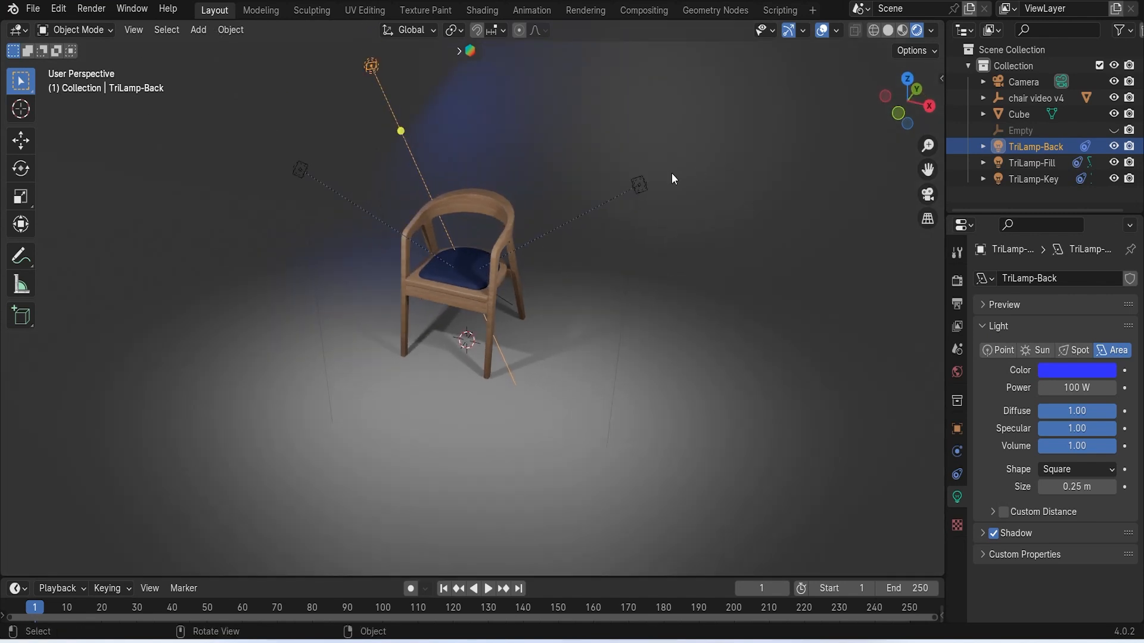
pyautogui.click(638, 186)
pyautogui.click(1085, 389)
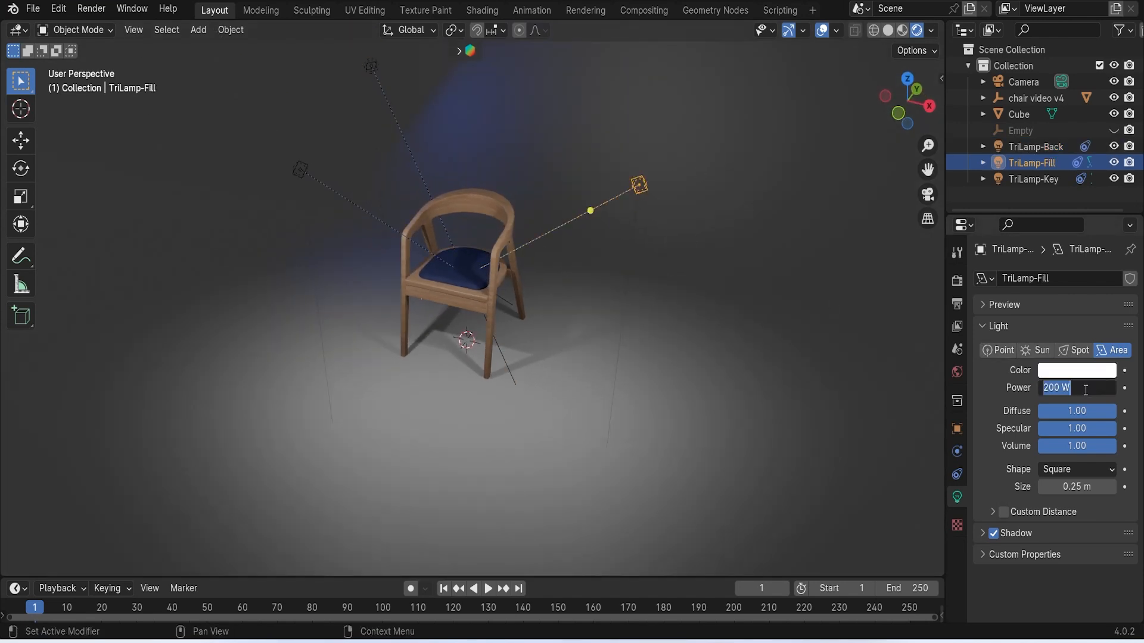
pyautogui.write('100')
pyautogui.press('Return')
pyautogui.moveTo(619, 382); pyautogui.dragTo(727, 353, button='middle')
pyautogui.click(756, 367)
pyautogui.scroll(2, 757, 367)
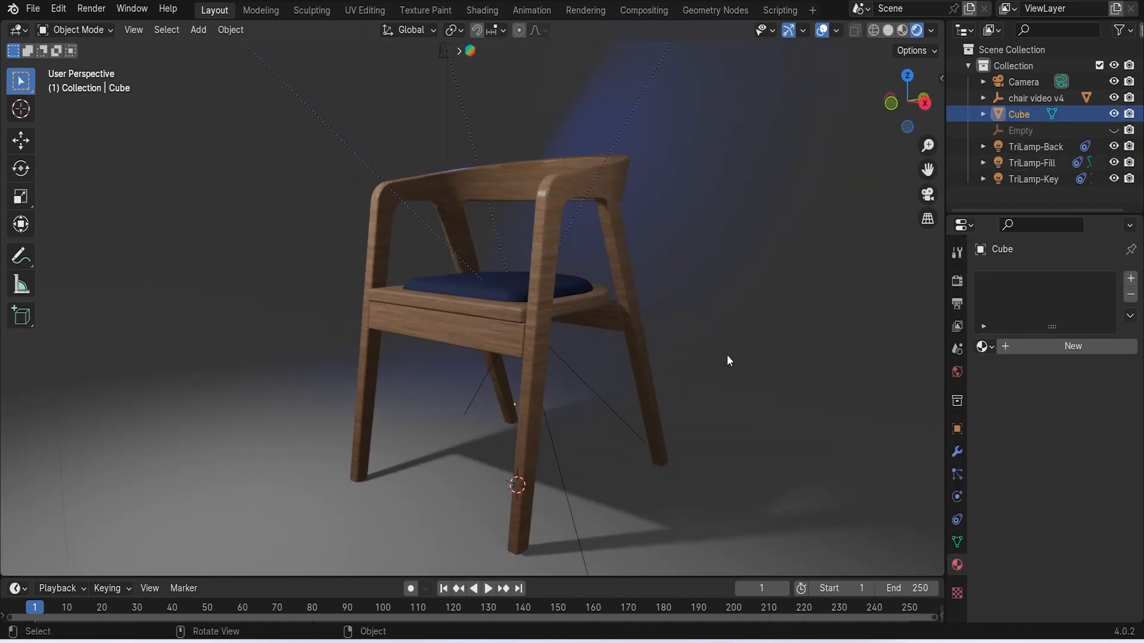
pyautogui.scroll(-4, 727, 355)
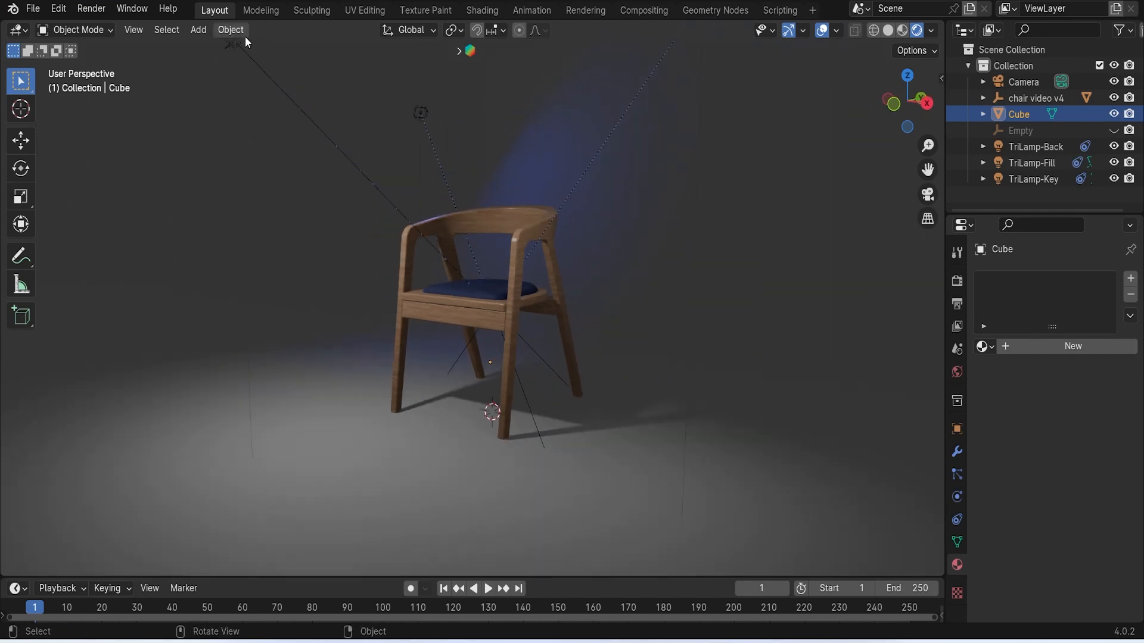
# Try a power of 100 W on the TriLamp-Key light and return it to 200 W
pyautogui.click(232, 47)
pyautogui.click(1079, 388)
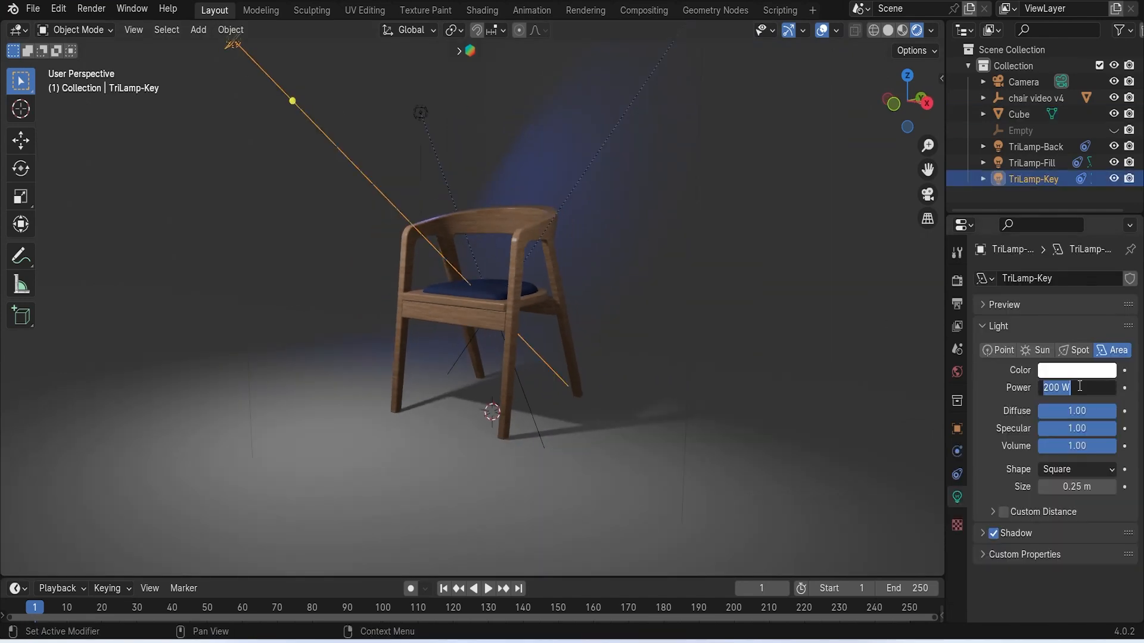
pyautogui.write('100')
pyautogui.press('Return')
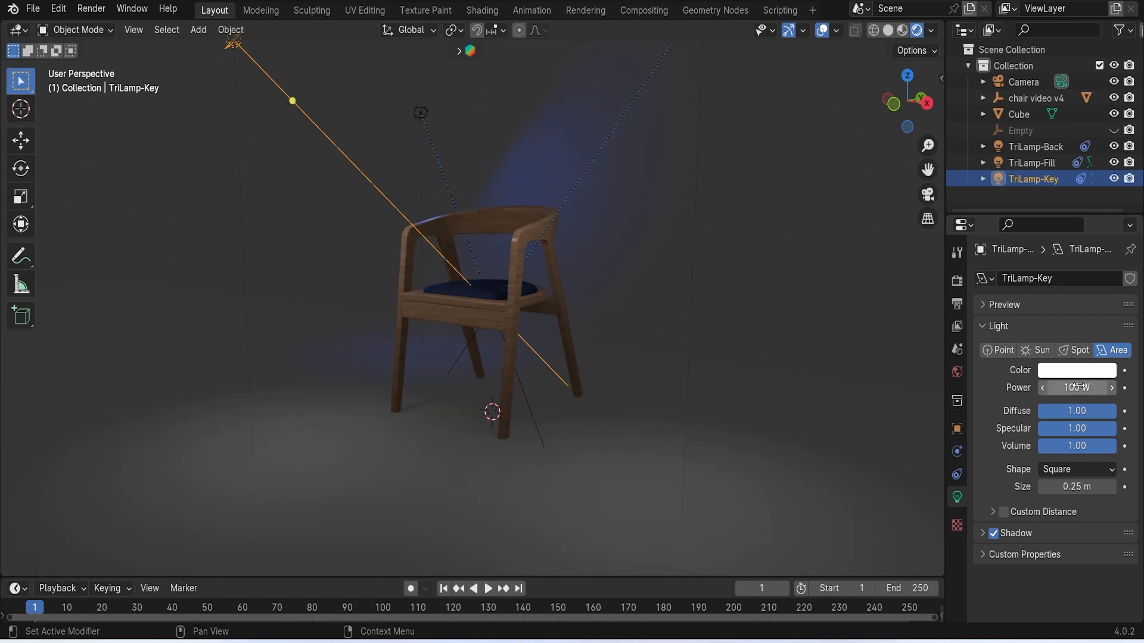
pyautogui.click(1077, 386)
pyautogui.write('200')
pyautogui.press('Return')
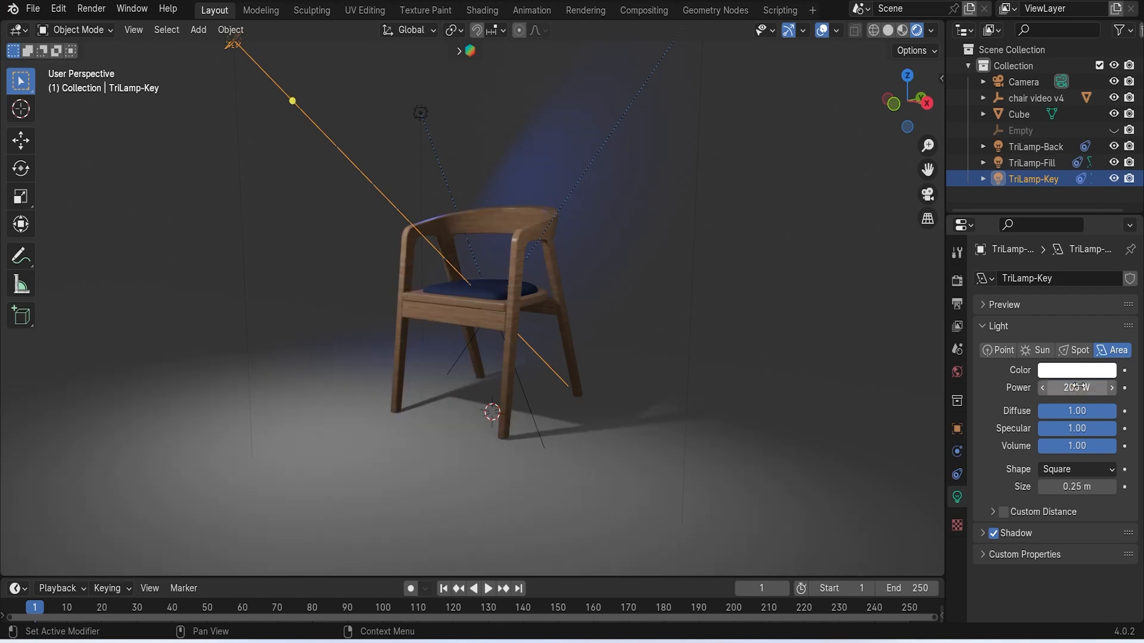
pyautogui.scroll(4, 597, 277)
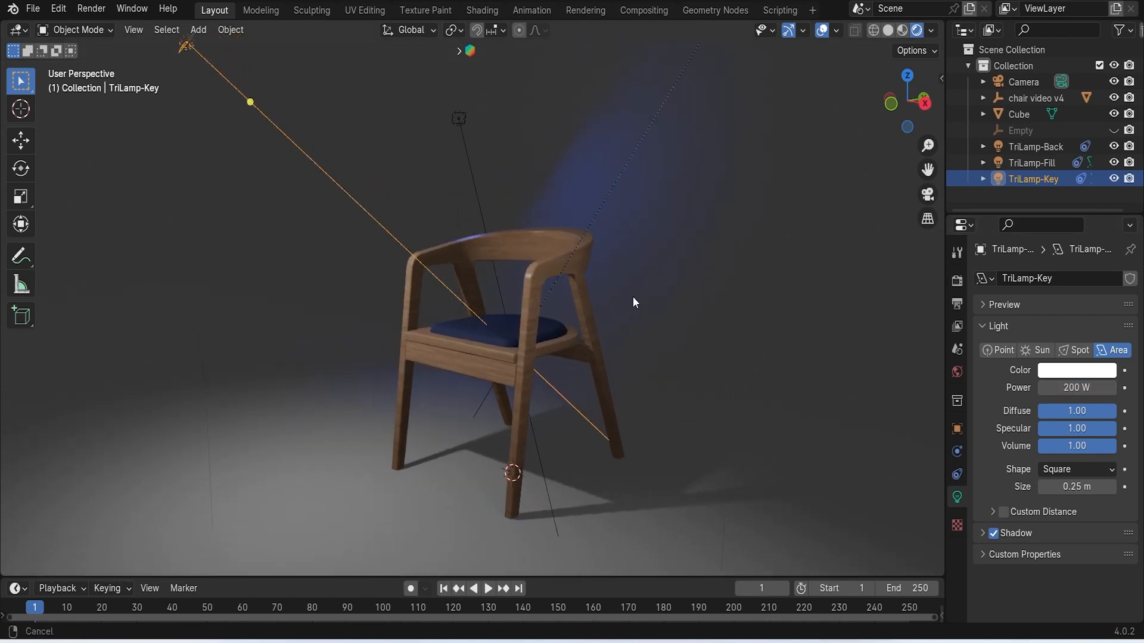
pyautogui.click(458, 118)
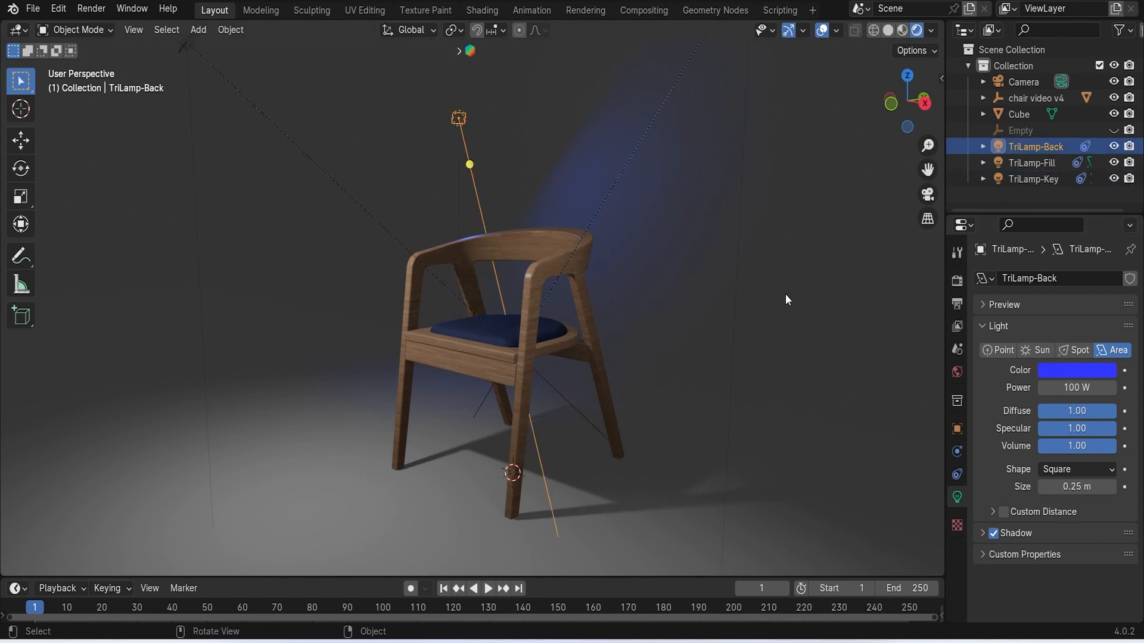
pyautogui.scroll(-6, 785, 294)
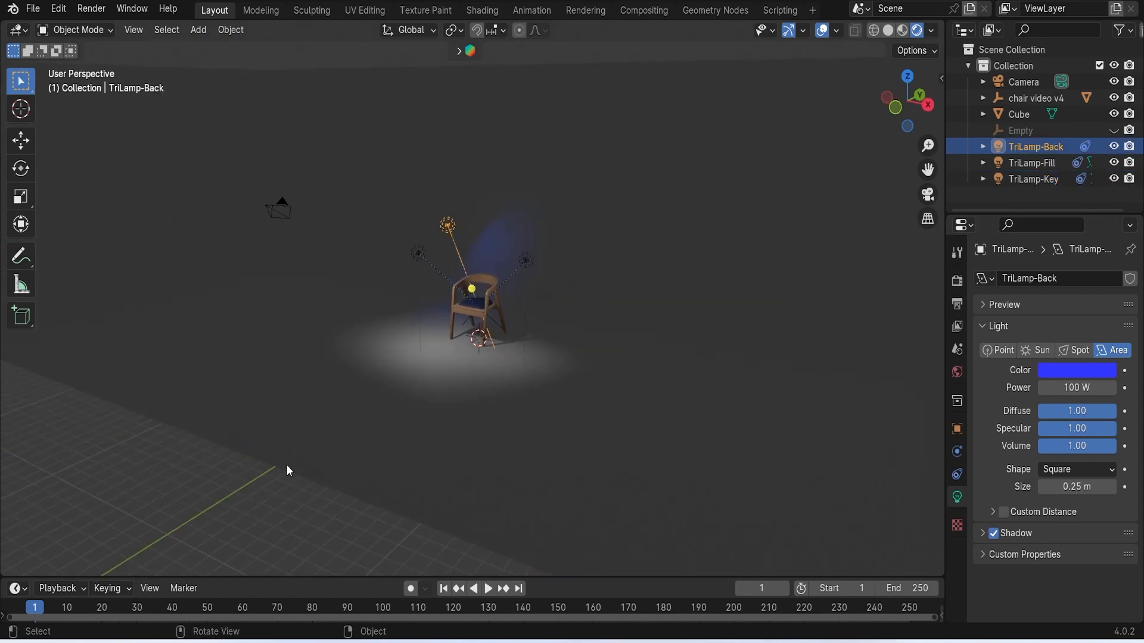
pyautogui.click(295, 469)
pyautogui.moveTo(302, 472); pyautogui.dragTo(465, 462, button='middle')
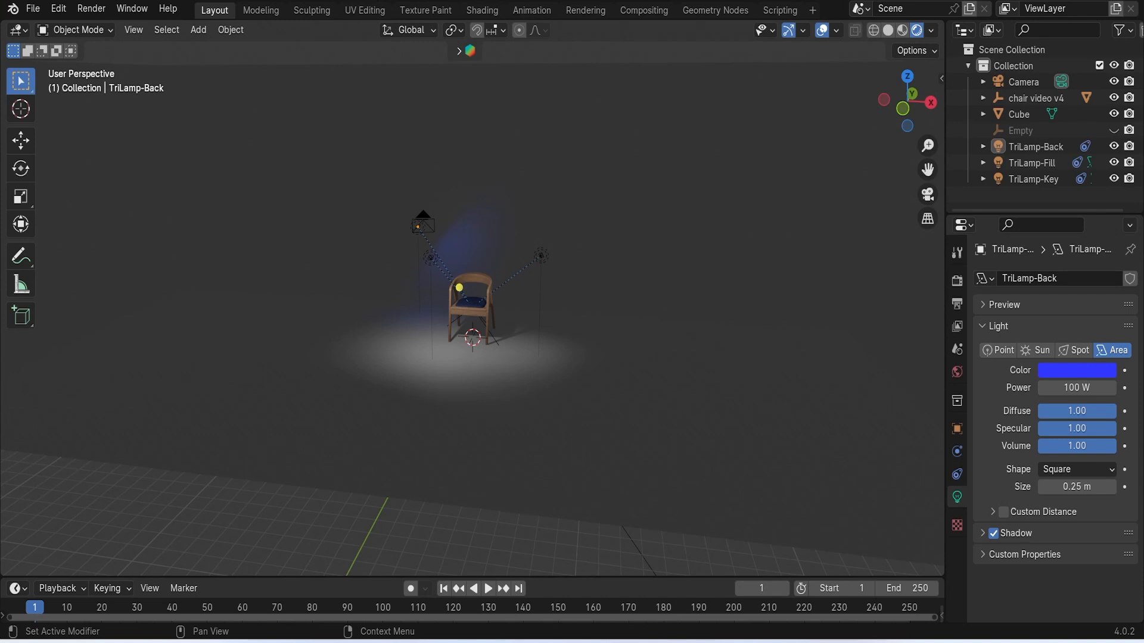
# Enlarge the gradient noise texture nodes reference image and study its node connections and values, and move it away
pyautogui.moveTo(1143, 178); pyautogui.dragTo(577, 129)
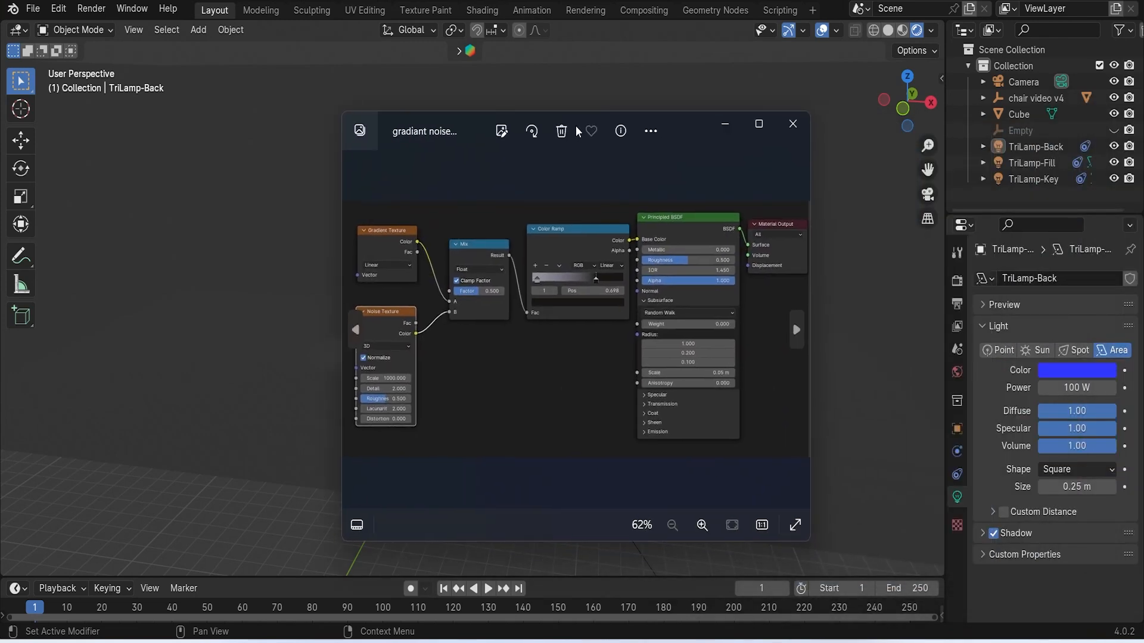
pyautogui.doubleClick(685, 127)
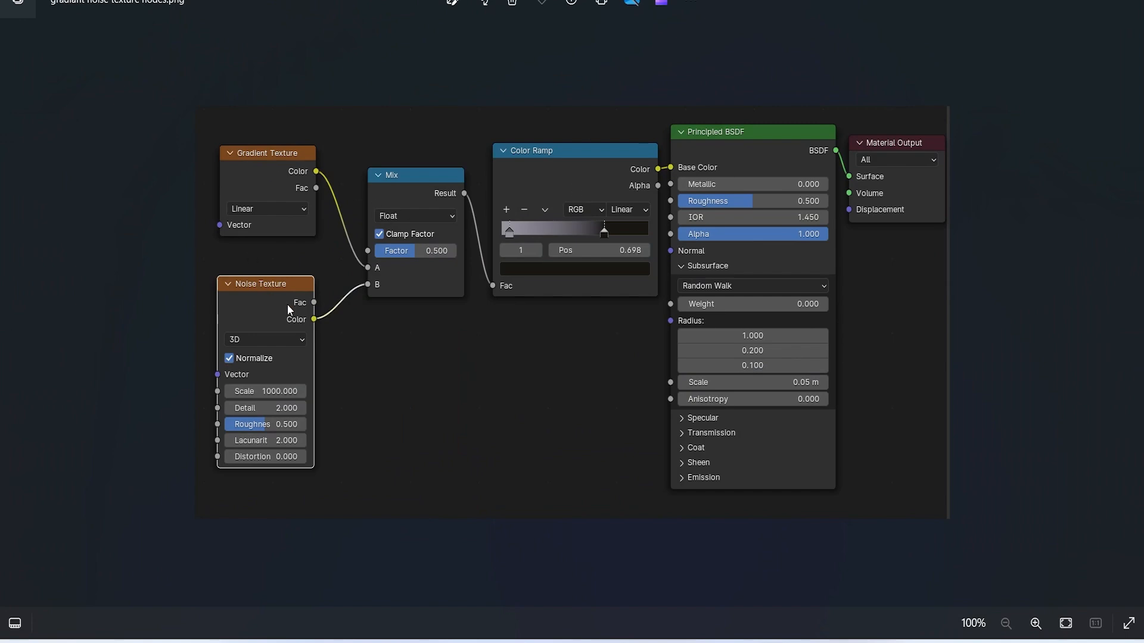
pyautogui.moveTo(853, 5); pyautogui.dragTo(1143, 77)
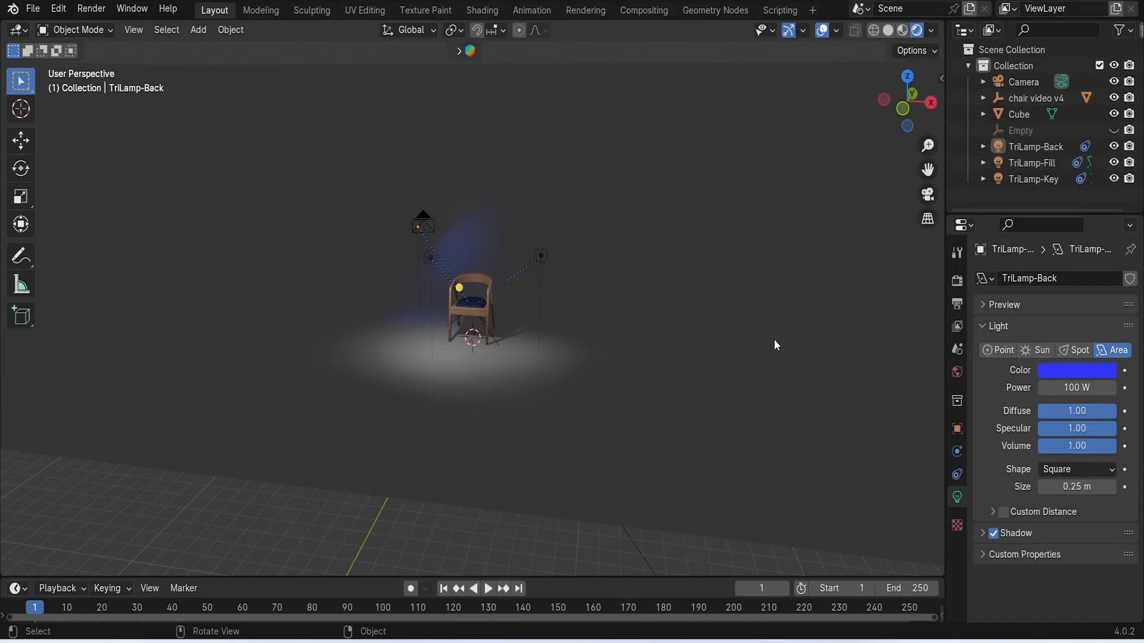
# Select the room backdrop and create a new material for it
pyautogui.click(706, 334)
pyautogui.moveTo(738, 325); pyautogui.dragTo(696, 319, button='middle')
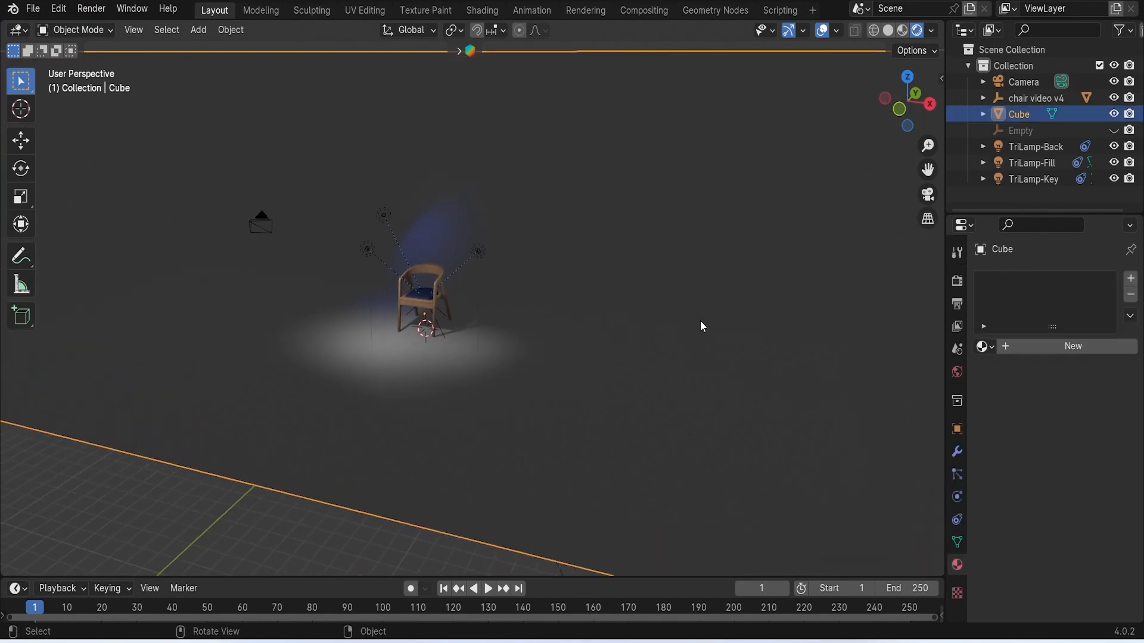
pyautogui.scroll(2, 700, 326)
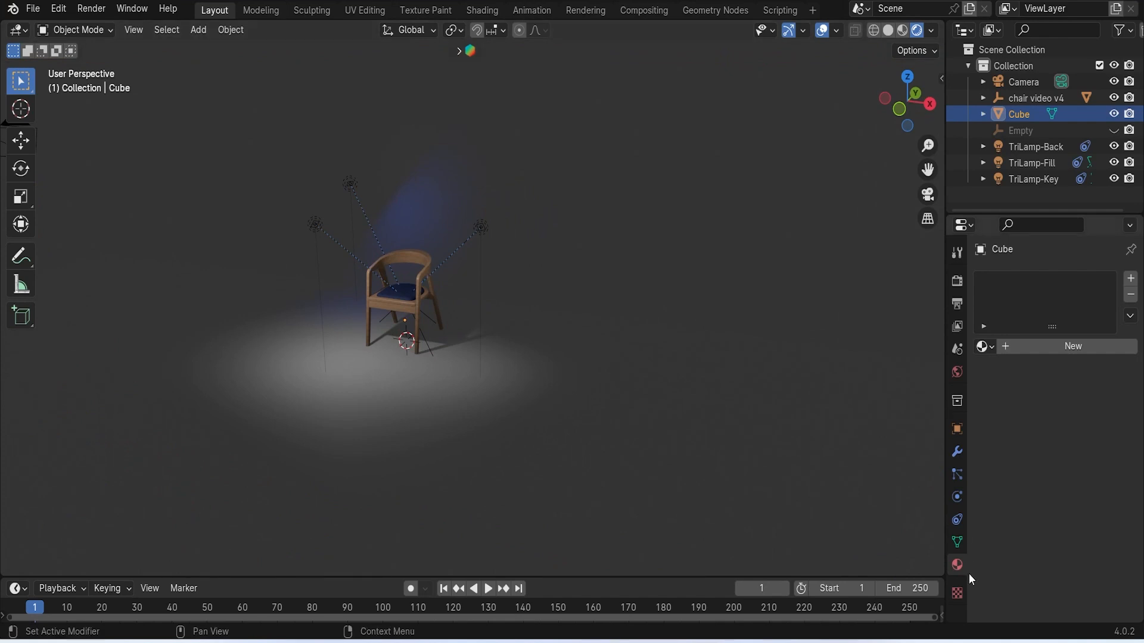
pyautogui.click(1009, 349)
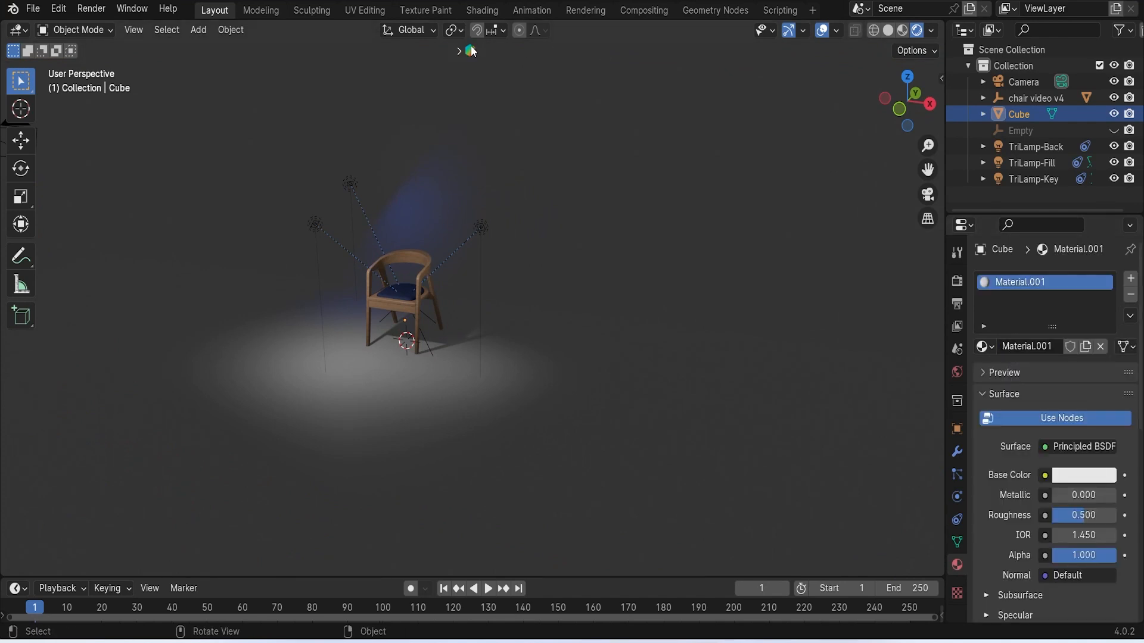
# Switch to the Shading workspace, use Rendered viewport shading, and bring the chair and the backdrop's material nodes into view
pyautogui.click(483, 10)
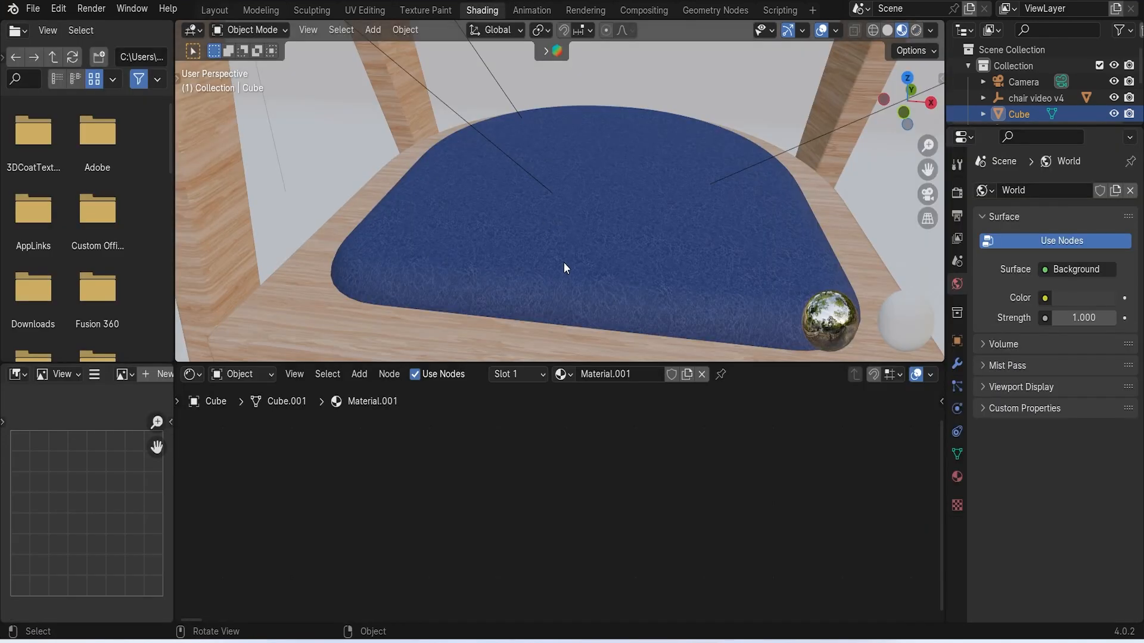
pyautogui.scroll(-3, 564, 266)
pyautogui.click(916, 29)
pyautogui.moveTo(846, 122); pyautogui.dragTo(753, 89, button='middle')
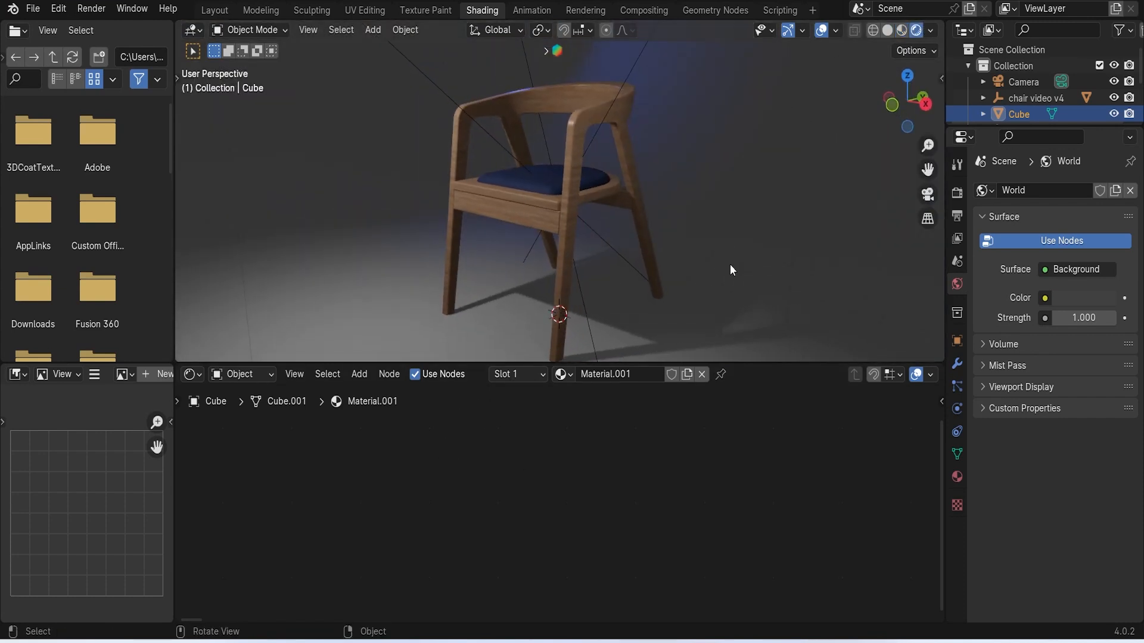
pyautogui.scroll(-6, 571, 508)
pyautogui.moveTo(702, 489); pyautogui.dragTo(525, 477, button='middle')
pyautogui.scroll(2, 619, 470)
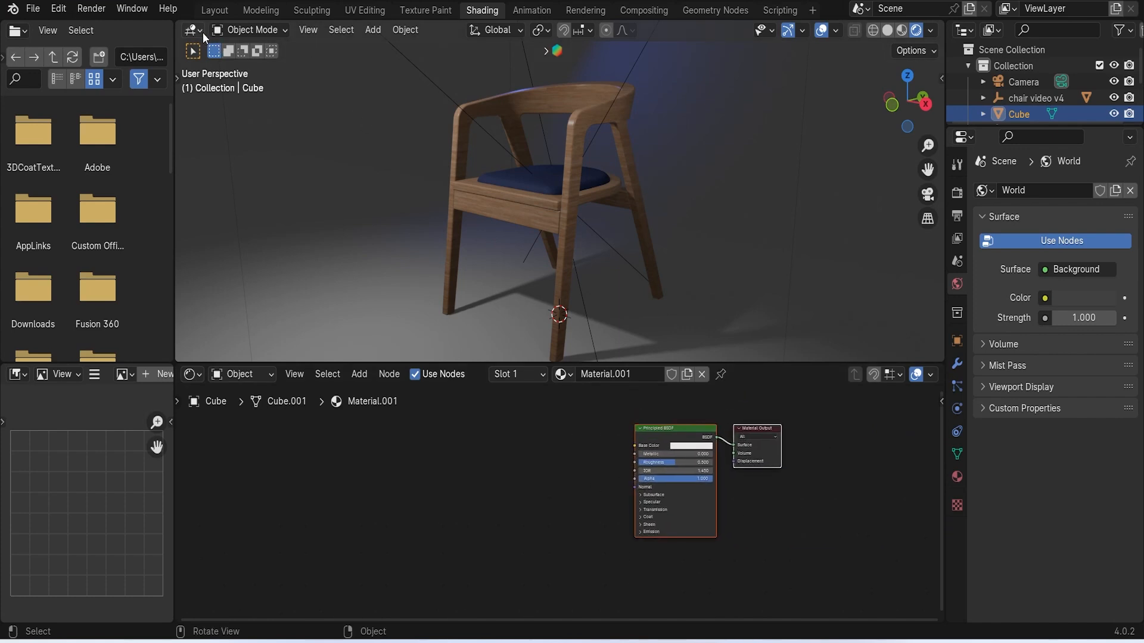
# Close the 3D viewport area above the node editor and the file browser area
pyautogui.click(303, 30)
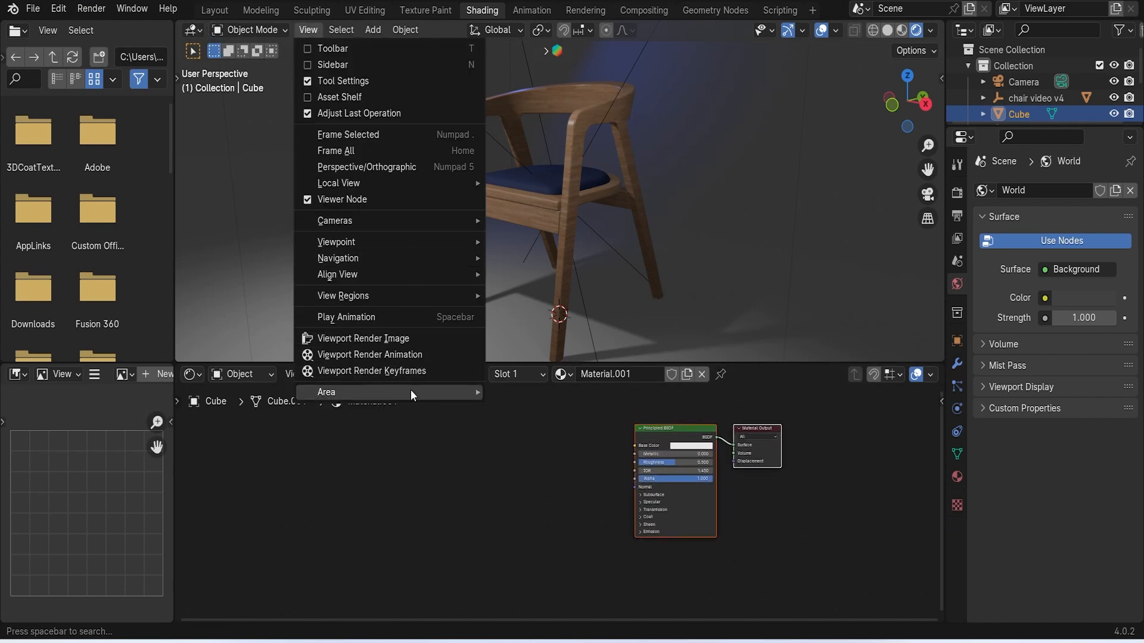
pyautogui.moveTo(410, 391)
pyautogui.click(567, 505)
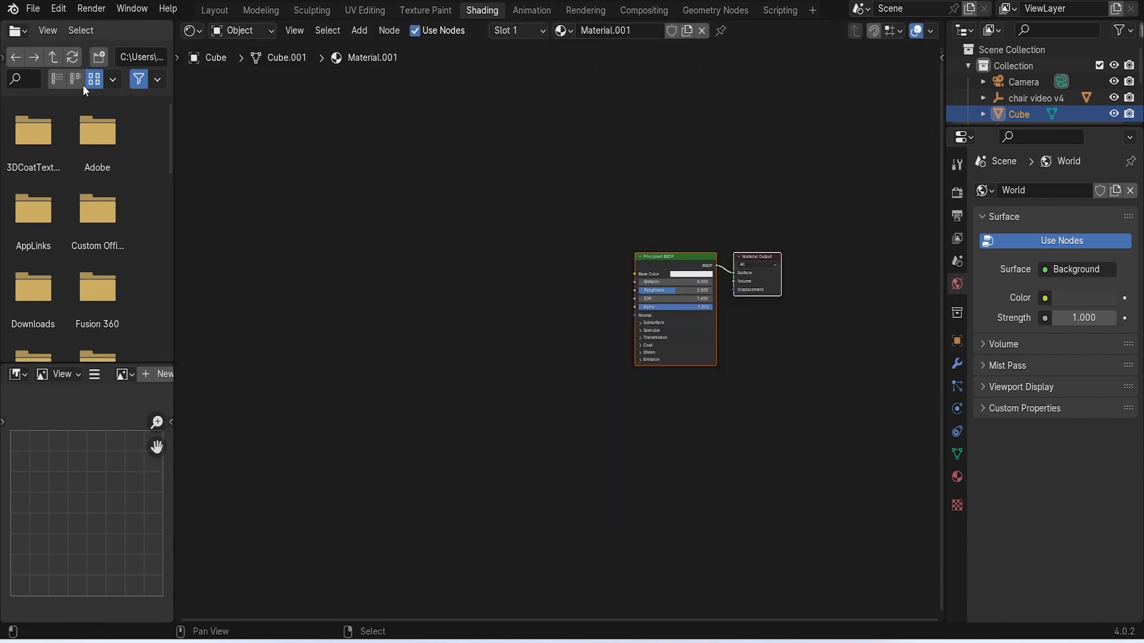
pyautogui.click(25, 31)
pyautogui.click(45, 27)
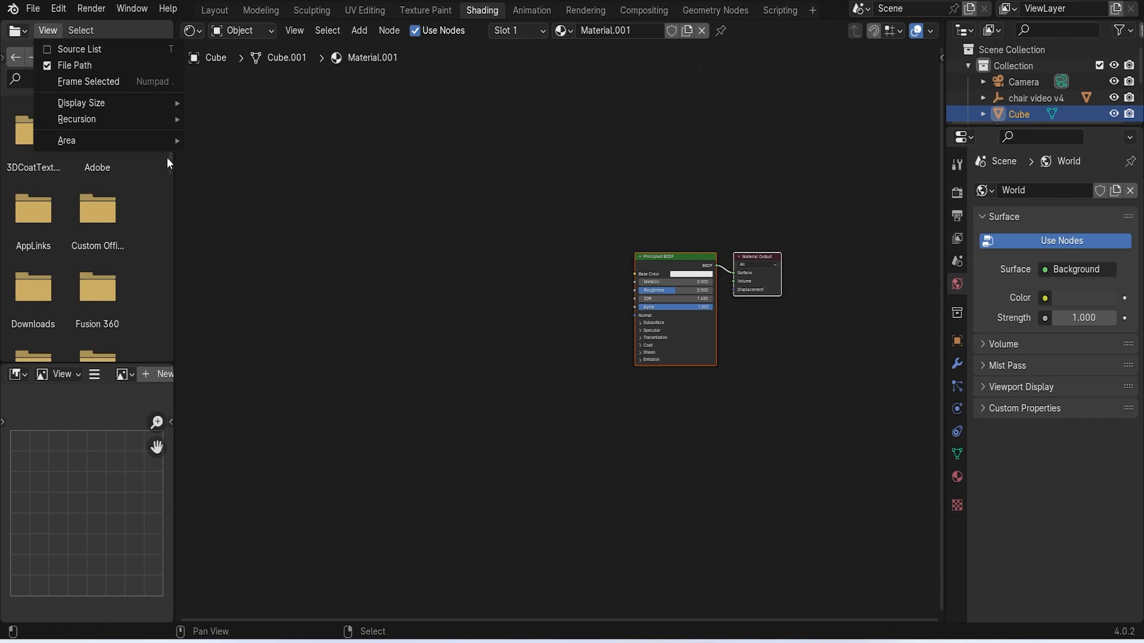
pyautogui.moveTo(145, 141)
pyautogui.click(260, 231)
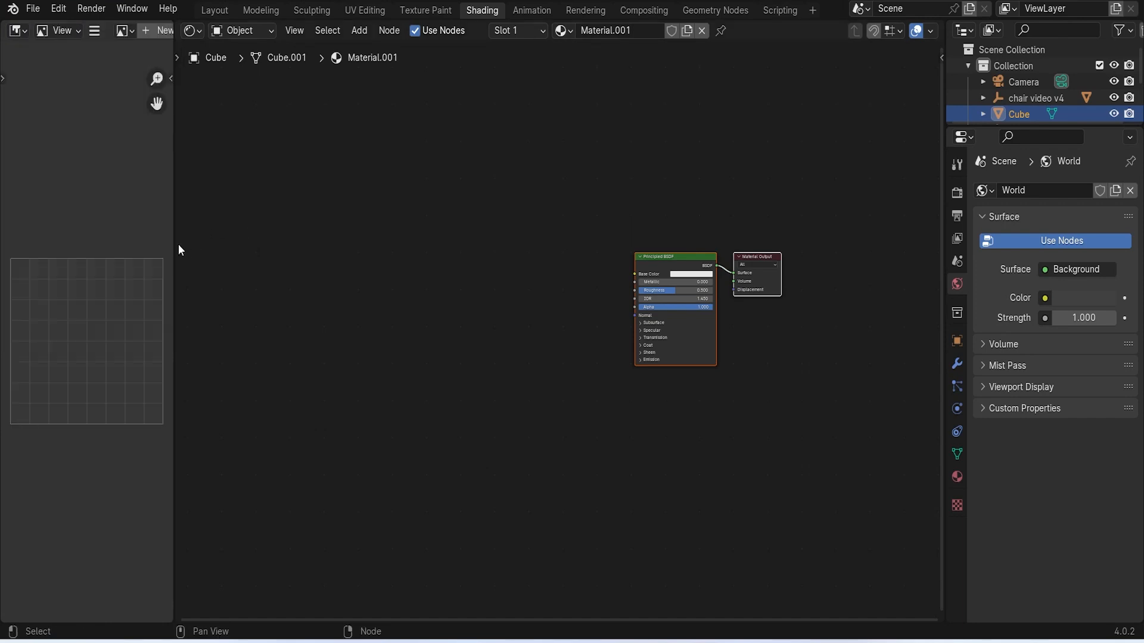
# Widen the image editor area, turn it into a 3D viewport with Rendered shading, and frame the chair beside the nodes
pyautogui.moveTo(173, 245); pyautogui.dragTo(419, 286)
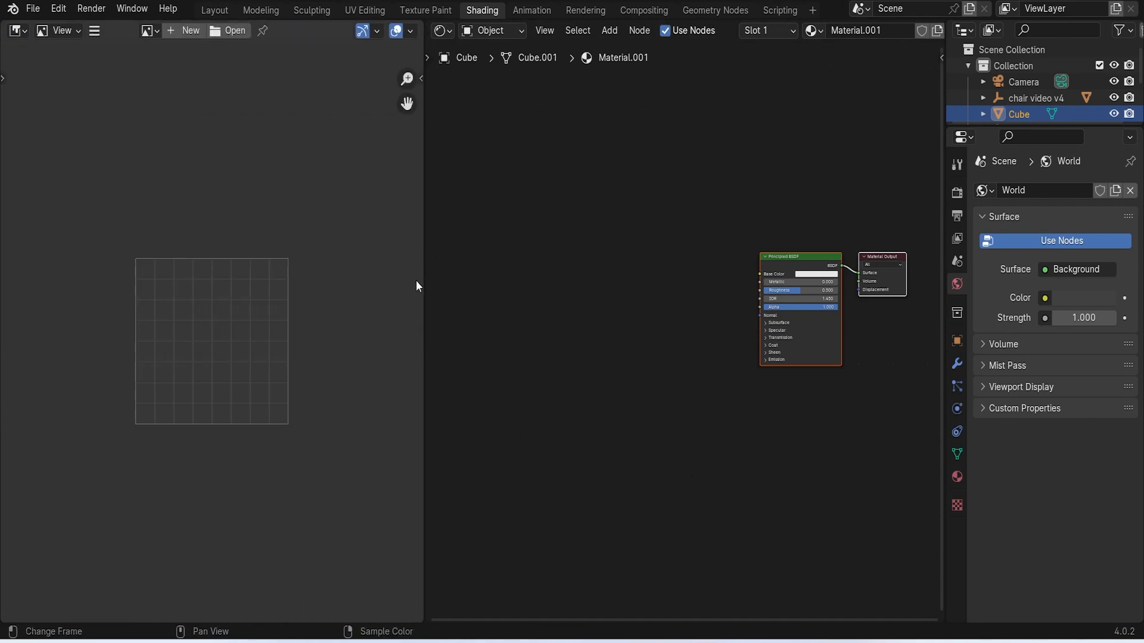
pyautogui.click(29, 30)
pyautogui.click(45, 73)
pyautogui.moveTo(181, 189); pyautogui.dragTo(250, 238, button='middle')
pyautogui.scroll(-2, 322, 31)
pyautogui.scroll(-2, 358, 30)
pyautogui.click(411, 30)
pyautogui.moveTo(345, 102)
pyautogui.keyDown('shift'); pyautogui.mouseDown(button='middle')
pyautogui.moveTo(314, 255)
pyautogui.moveTo(329, 246)
pyautogui.moveTo(289, 256)
pyautogui.moveTo(291, 271)
pyautogui.mouseUp(button='middle'); pyautogui.keyUp('shift')
pyautogui.moveTo(776, 253); pyautogui.dragTo(672, 283, button='middle')
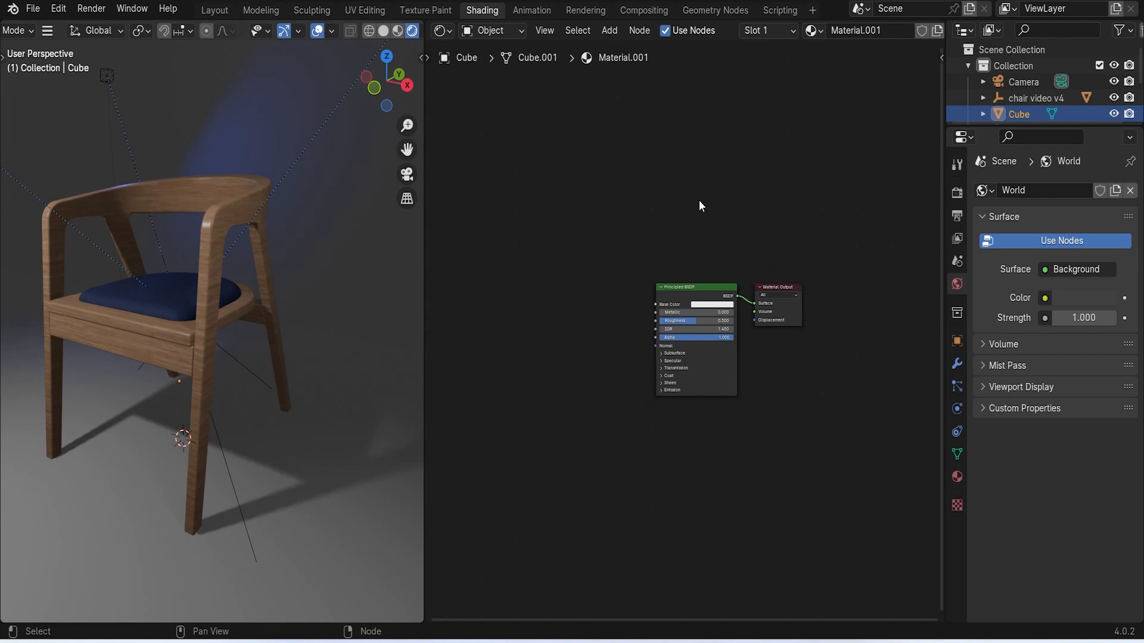
# Add a Gradient Texture node ahead of the Principled BSDF in the backdrop material
pyautogui.hotkey('shift', 'a')
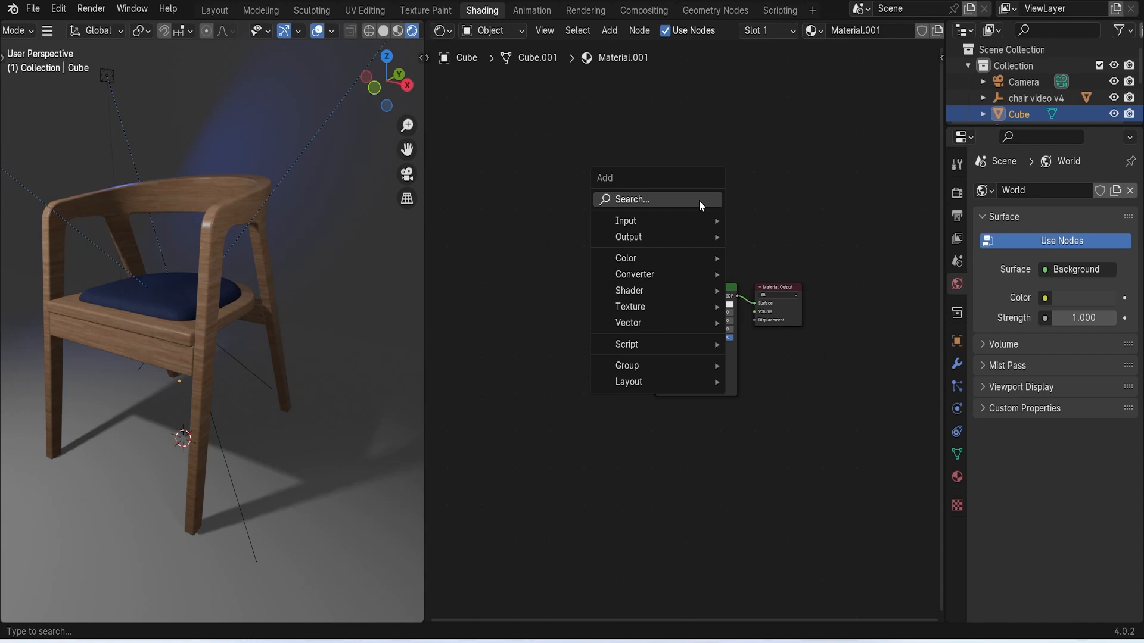
pyautogui.write('gradi')
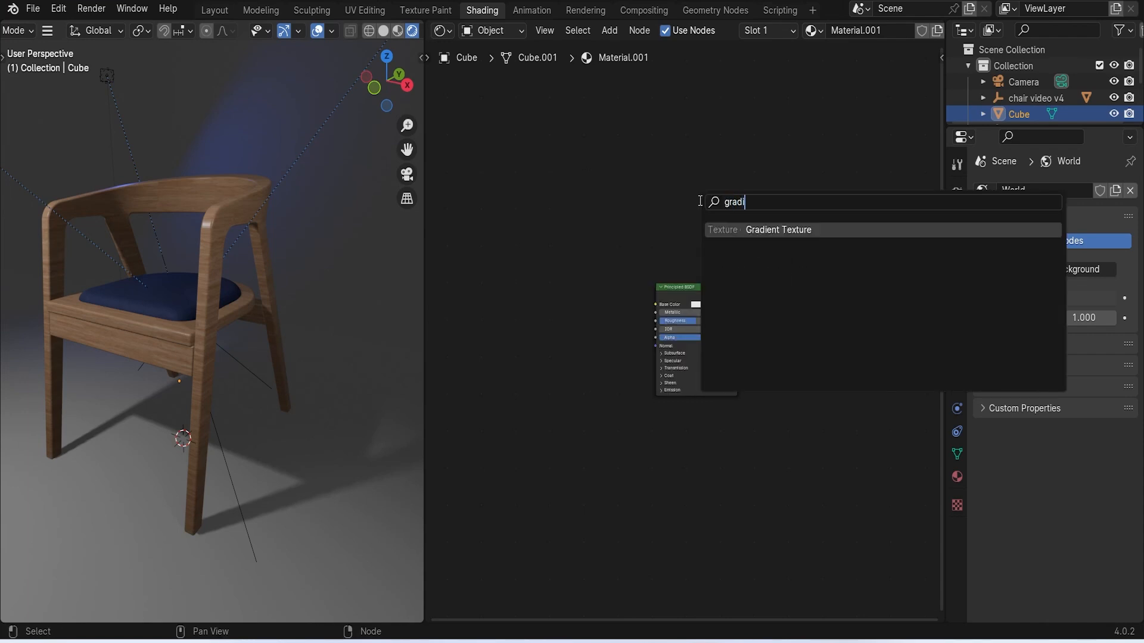
pyautogui.click(772, 230)
pyautogui.click(514, 267)
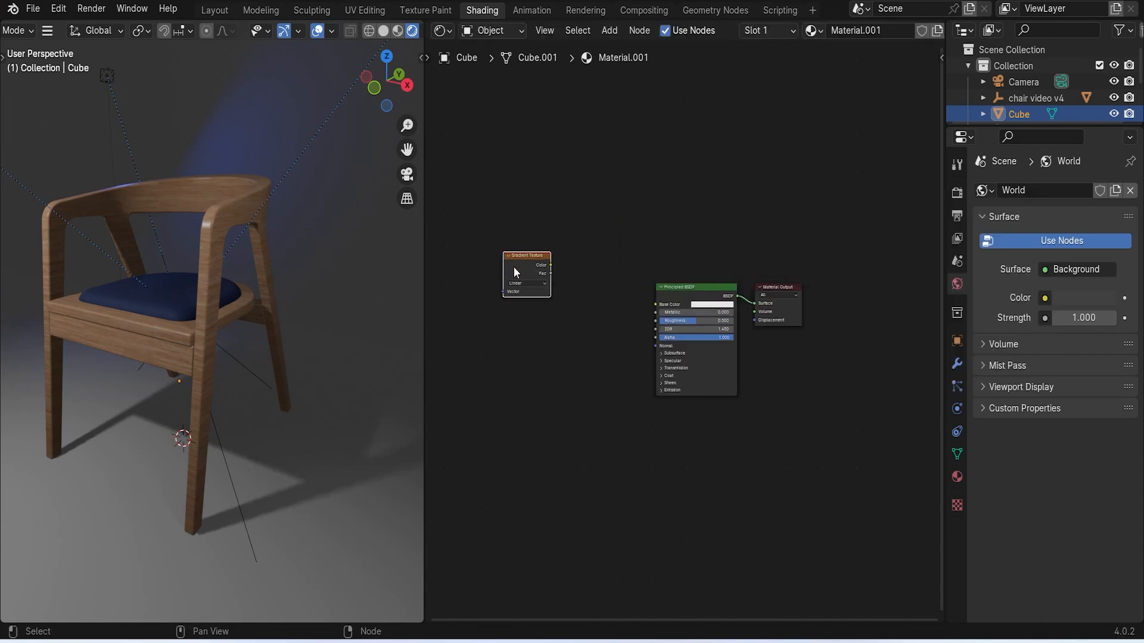
pyautogui.scroll(2, 584, 348)
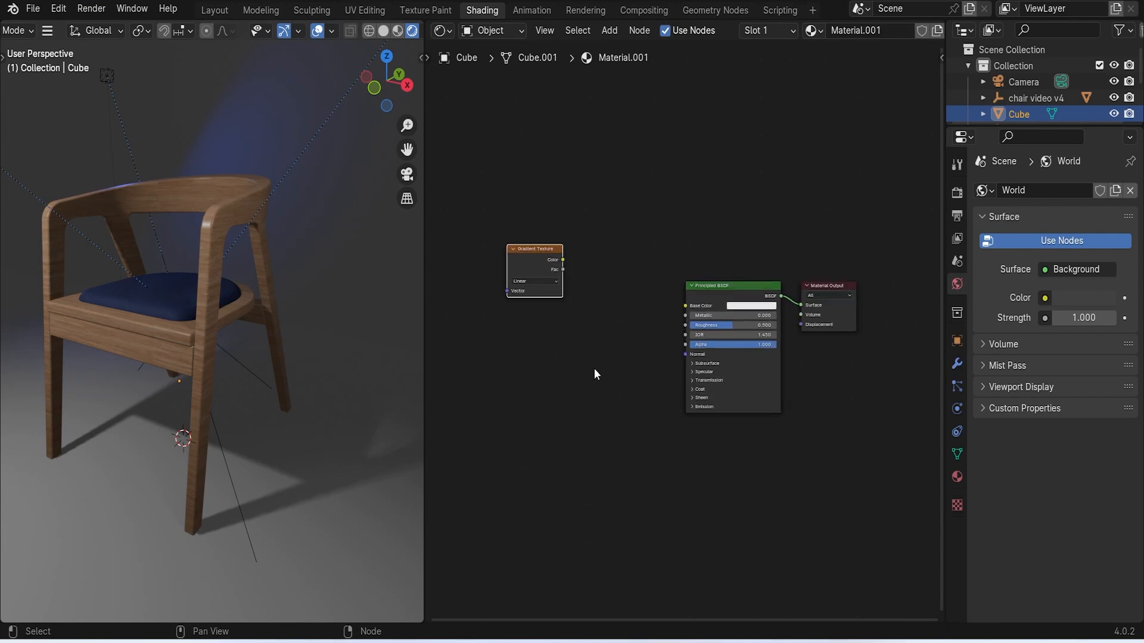
# Add a Noise Texture node below the Gradient Texture node
pyautogui.press('a')
pyautogui.press('n')
pyautogui.click(595, 373)
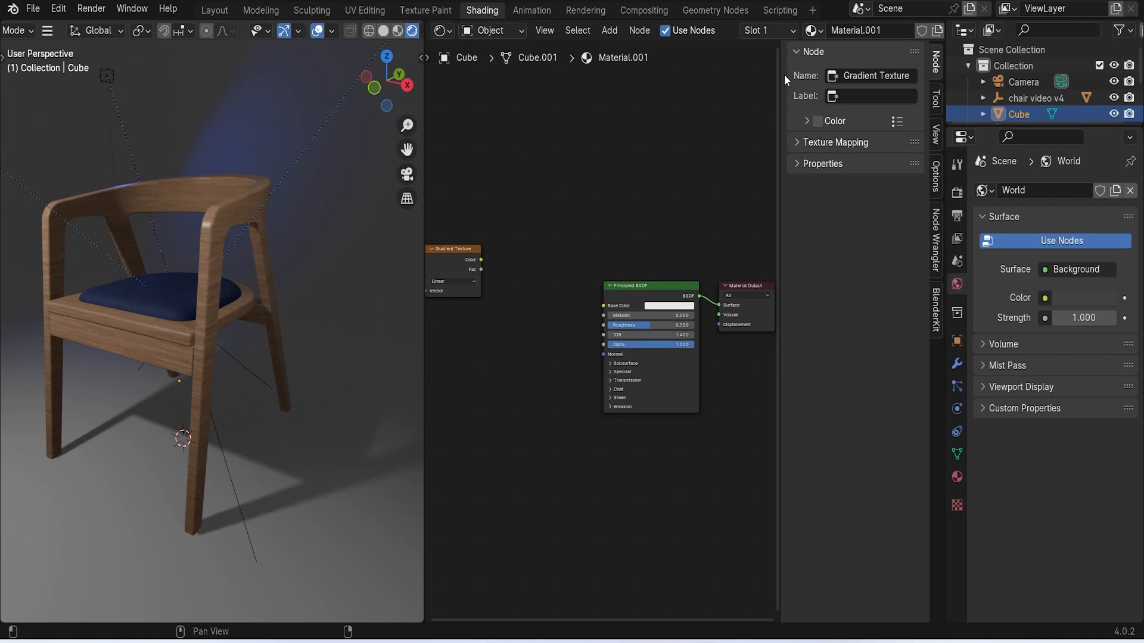
pyautogui.press('n')
pyautogui.hotkey('shift', 'a')
pyautogui.write('noise')
pyautogui.press('Return')
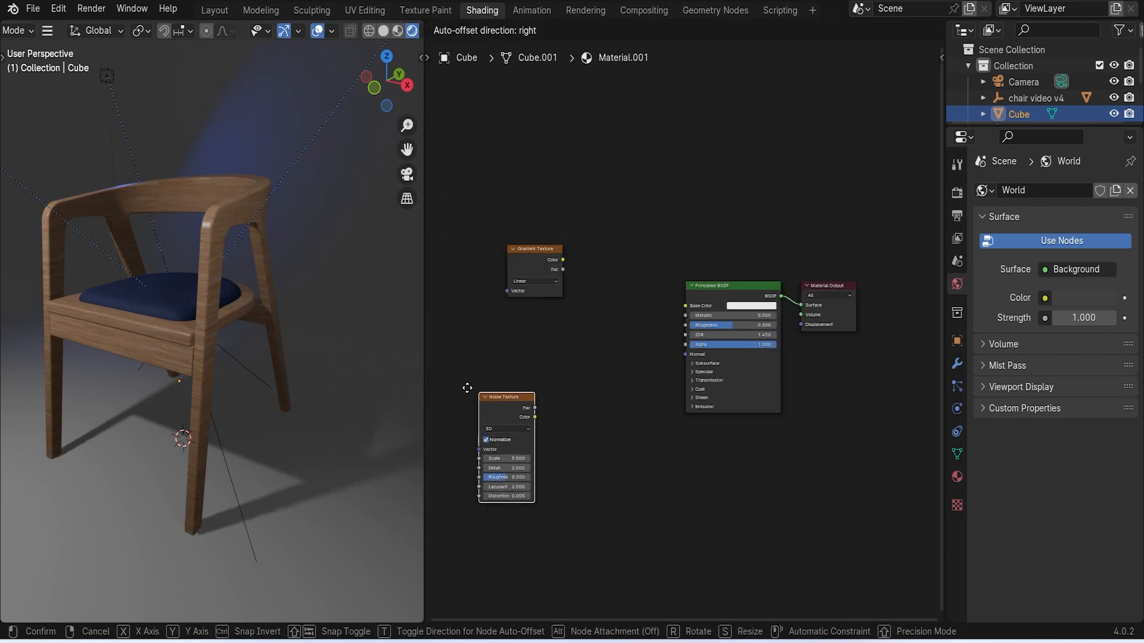
pyautogui.click(492, 357)
# Add a second Noise Texture node between the Gradient Texture and the Principled BSDF
pyautogui.click(681, 197)
pyautogui.hotkey('shift', 'a')
pyautogui.write('noi')
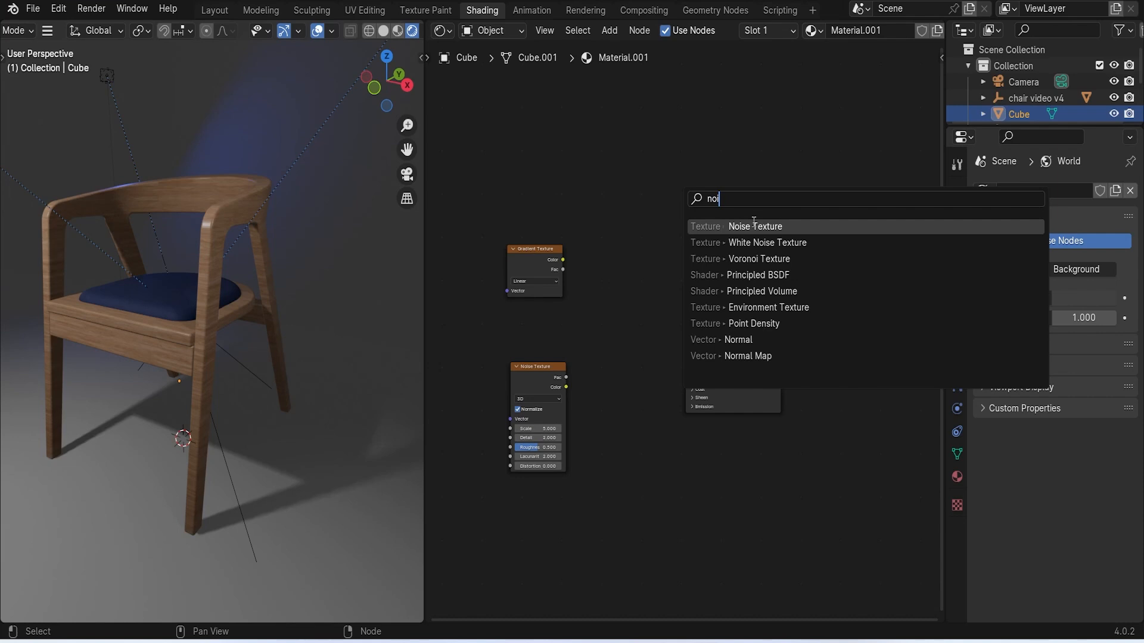
pyautogui.click(754, 224)
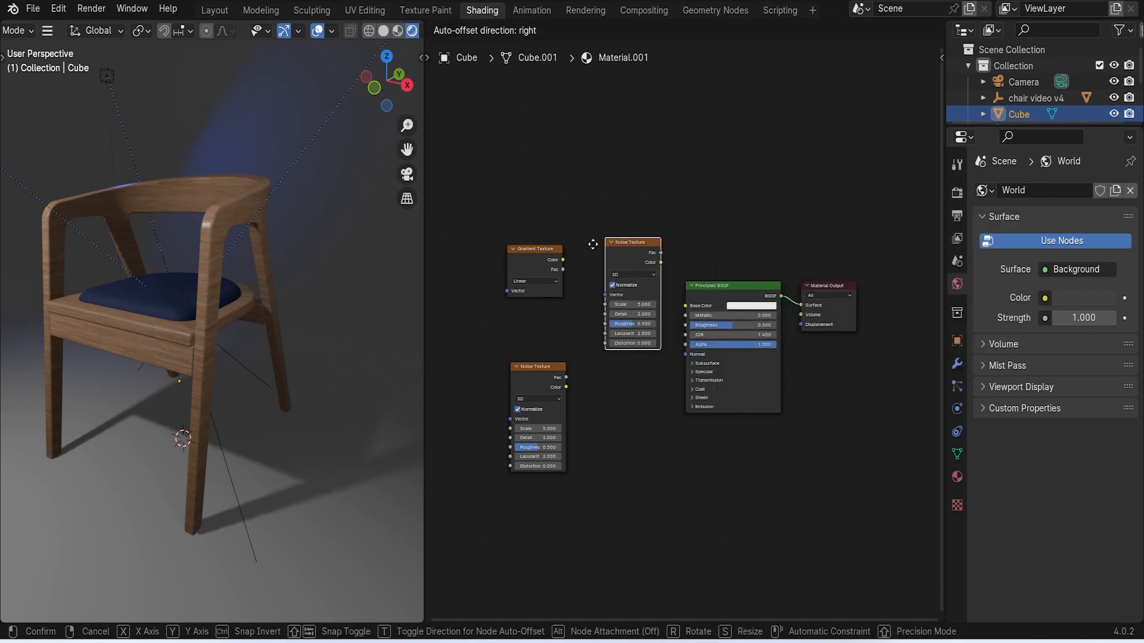
pyautogui.click(589, 274)
# Move the Material Output and Principled BSDF nodes away from the texture nodes to make room between them
pyautogui.moveTo(829, 283); pyautogui.dragTo(873, 281)
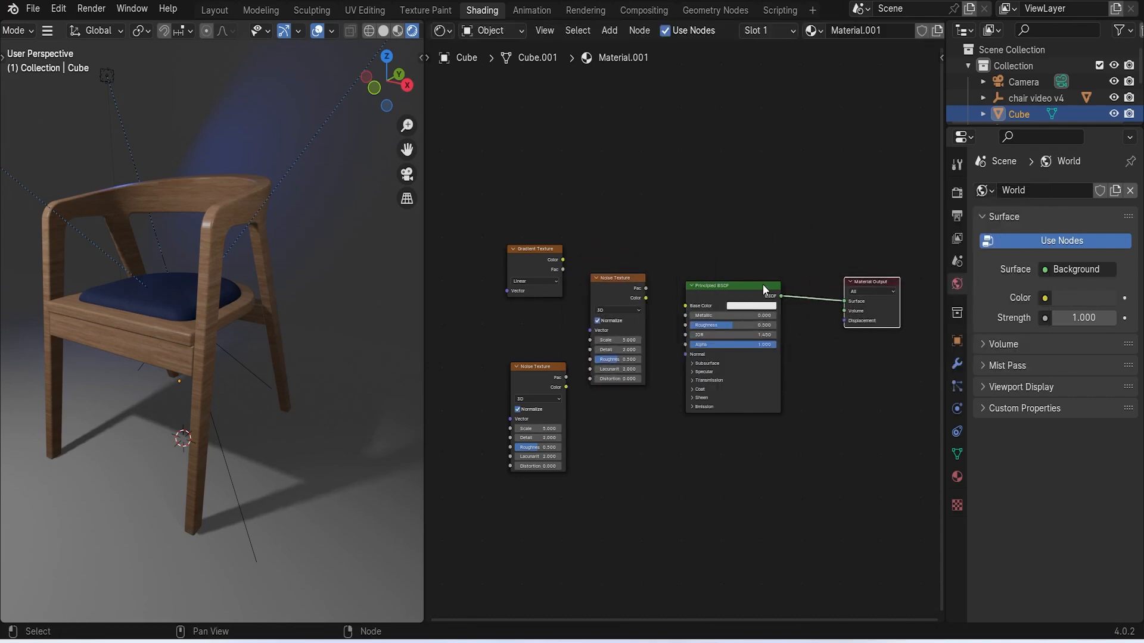
pyautogui.moveTo(763, 285); pyautogui.dragTo(826, 285)
pyautogui.moveTo(628, 277); pyautogui.dragTo(642, 267)
pyautogui.scroll(4, 564, 272)
pyautogui.moveTo(556, 260); pyautogui.dragTo(568, 261, button='middle')
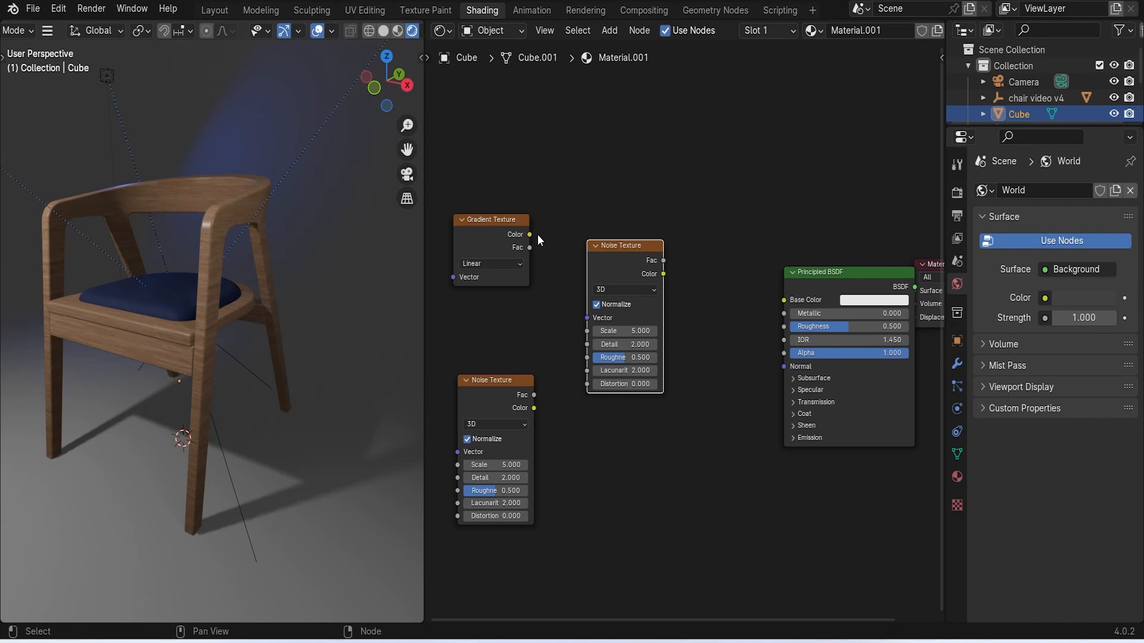
# Delete the second Noise Texture node beside the Principled BSDF
pyautogui.moveTo(530, 234)
pyautogui.mouseDown()
pyautogui.moveTo(558, 257)
pyautogui.moveTo(536, 233)
pyautogui.mouseUp()
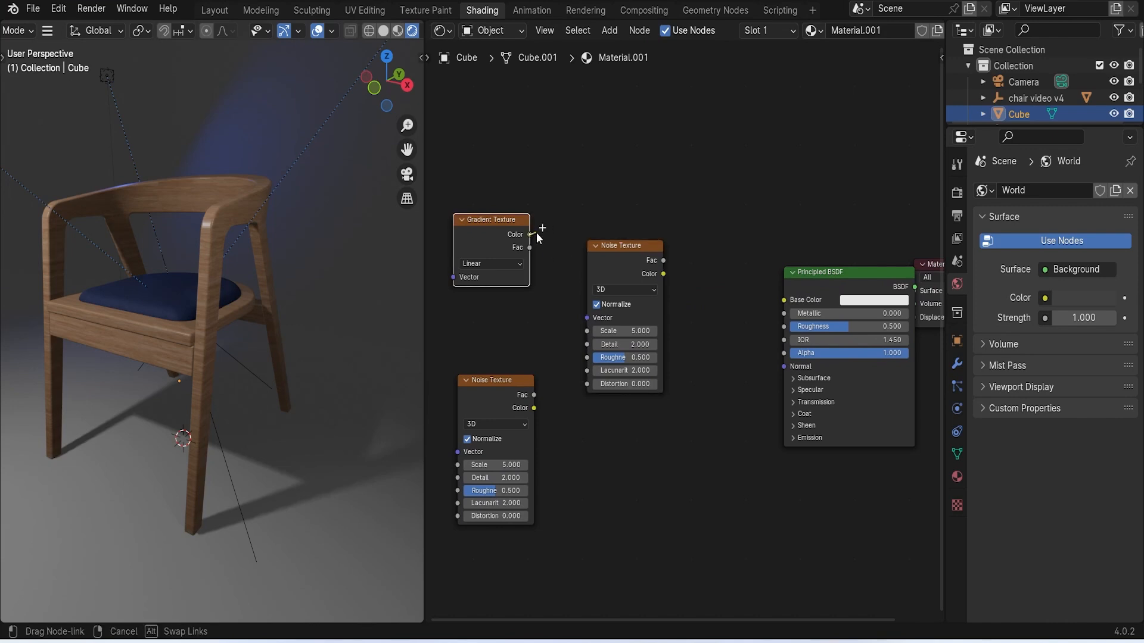
pyautogui.press('Escape')
pyautogui.click(638, 245)
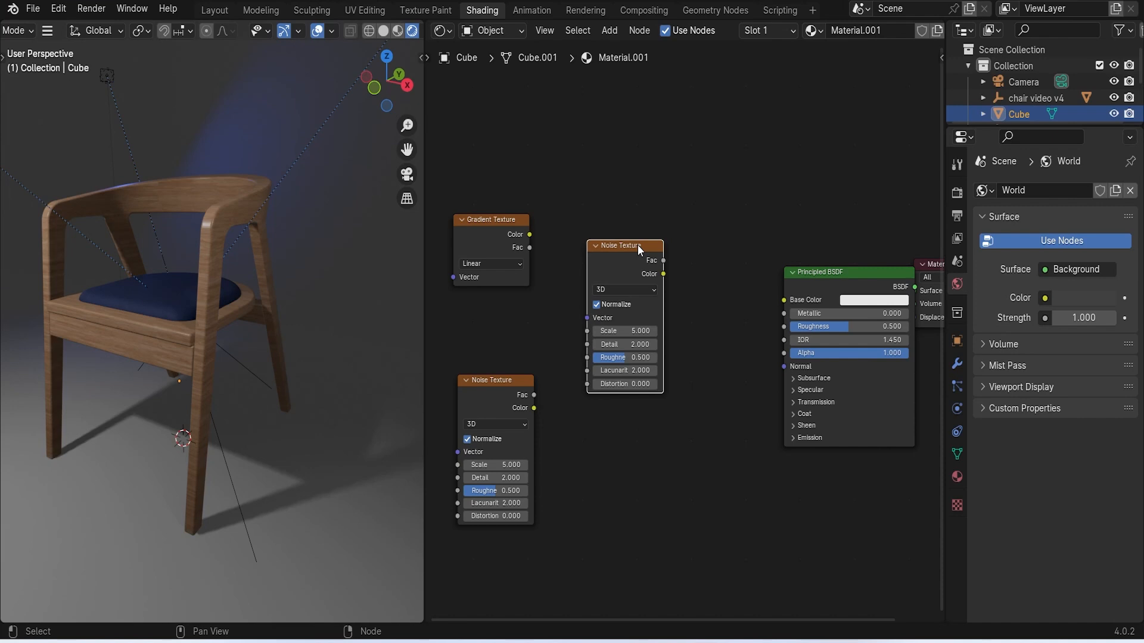
pyautogui.press('x')
# Add a Mix node and connect the Gradient Texture's Color to A and the Noise Texture's Color to B
pyautogui.hotkey('shift', 'a')
pyautogui.write('mi')
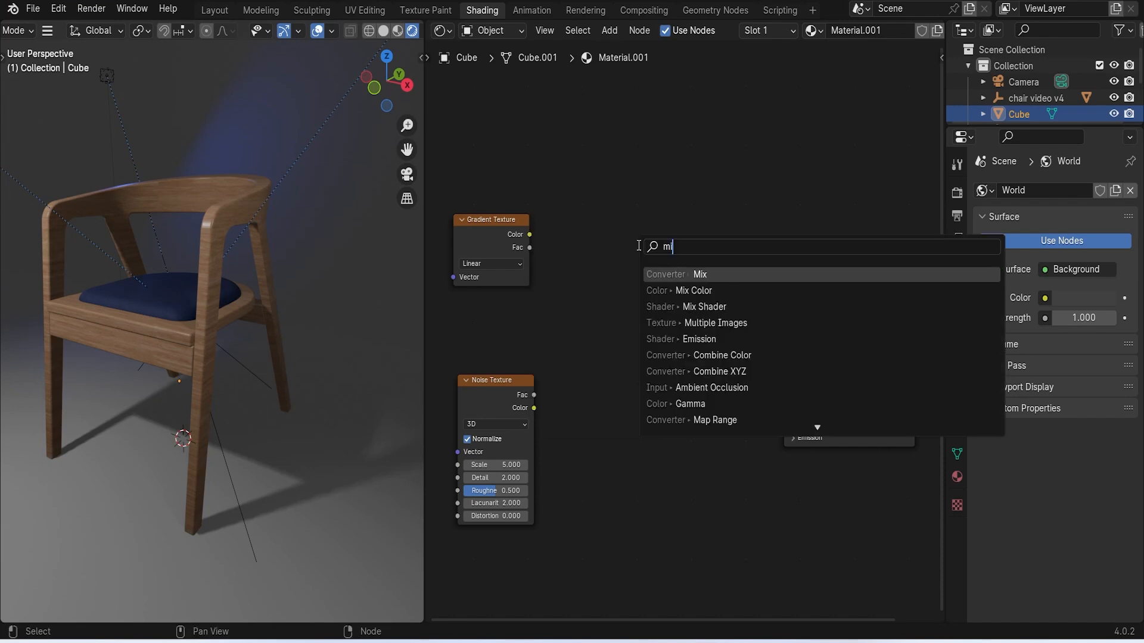
pyautogui.click(737, 275)
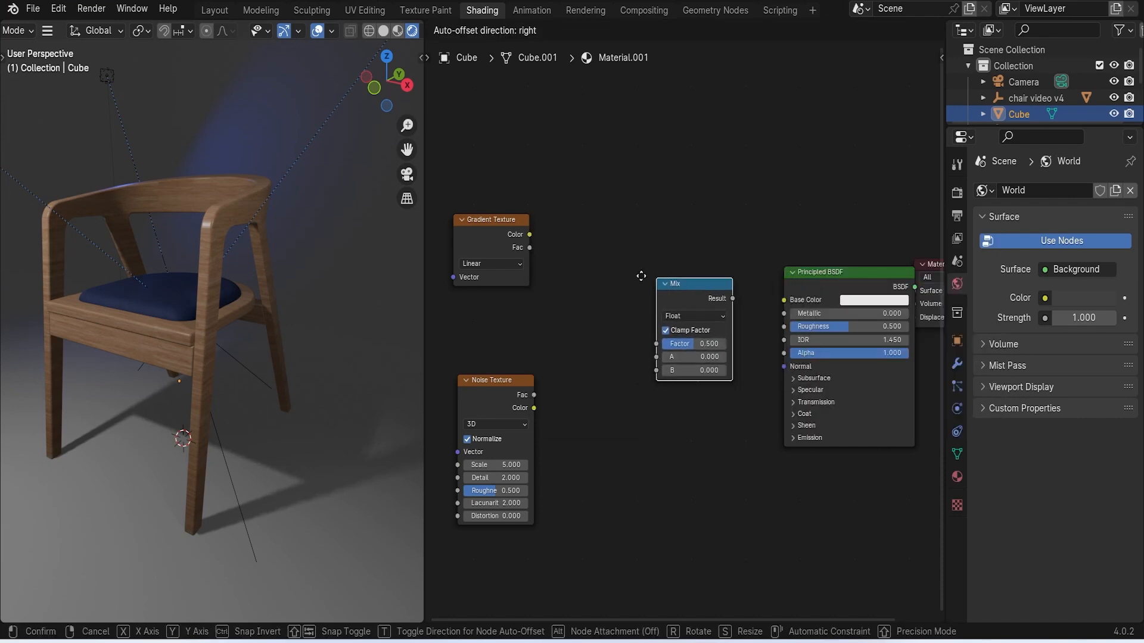
pyautogui.click(611, 277)
pyautogui.moveTo(529, 234); pyautogui.dragTo(615, 357)
pyautogui.moveTo(534, 408); pyautogui.dragTo(616, 371)
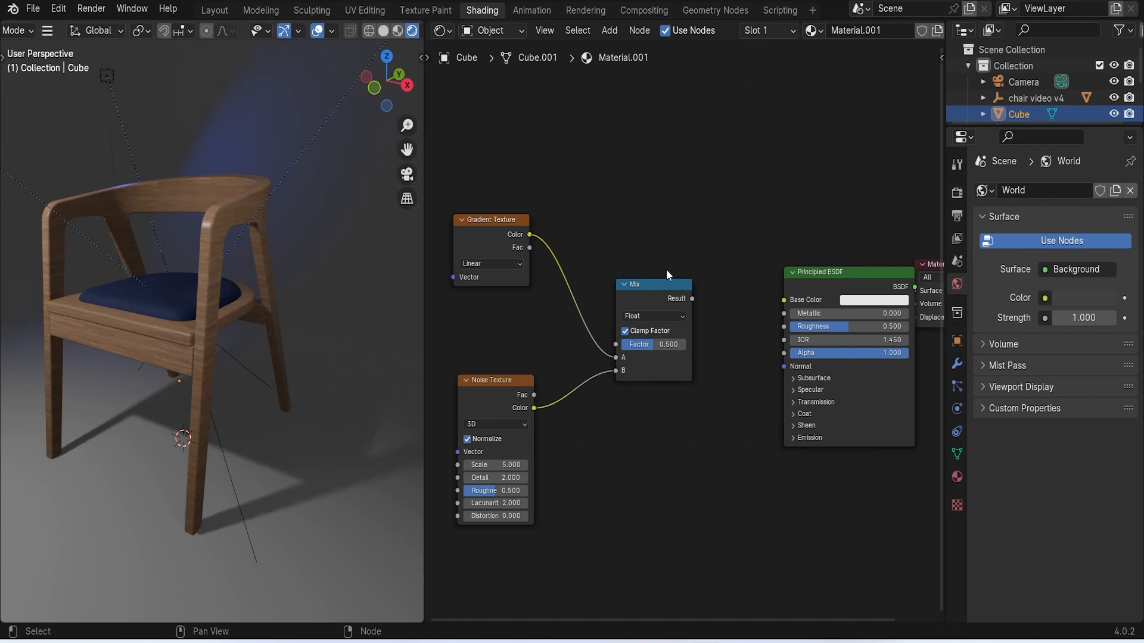
pyautogui.moveTo(664, 285); pyautogui.dragTo(664, 272)
# Add a Color Ramp node and place it above the Mix node
pyautogui.click(673, 181)
pyautogui.hotkey('shift', 'a')
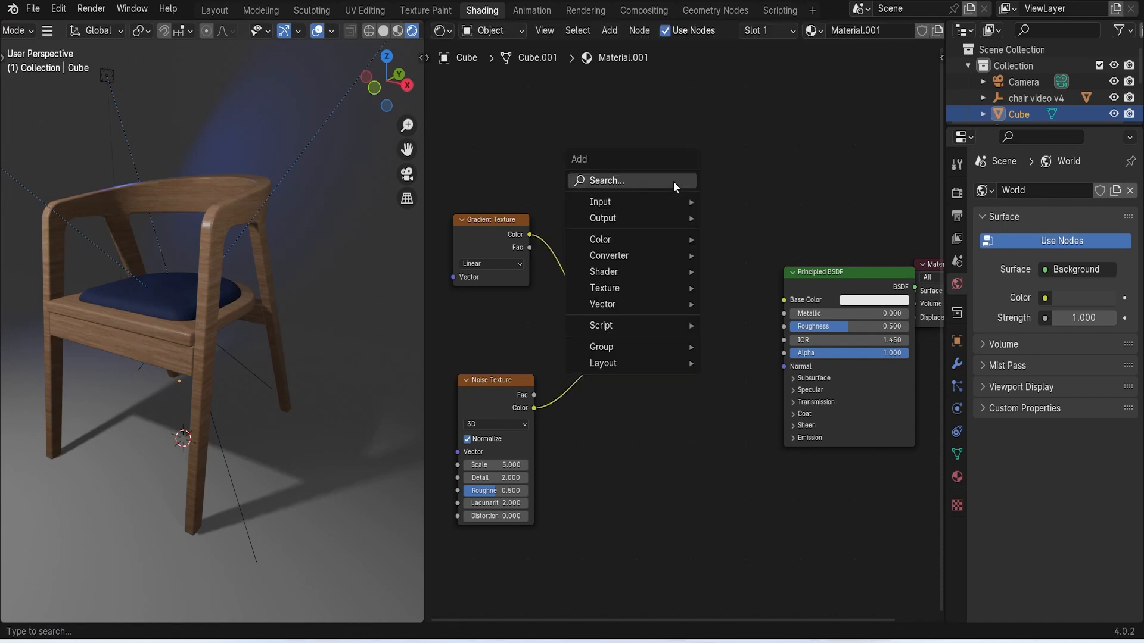
pyautogui.write('col')
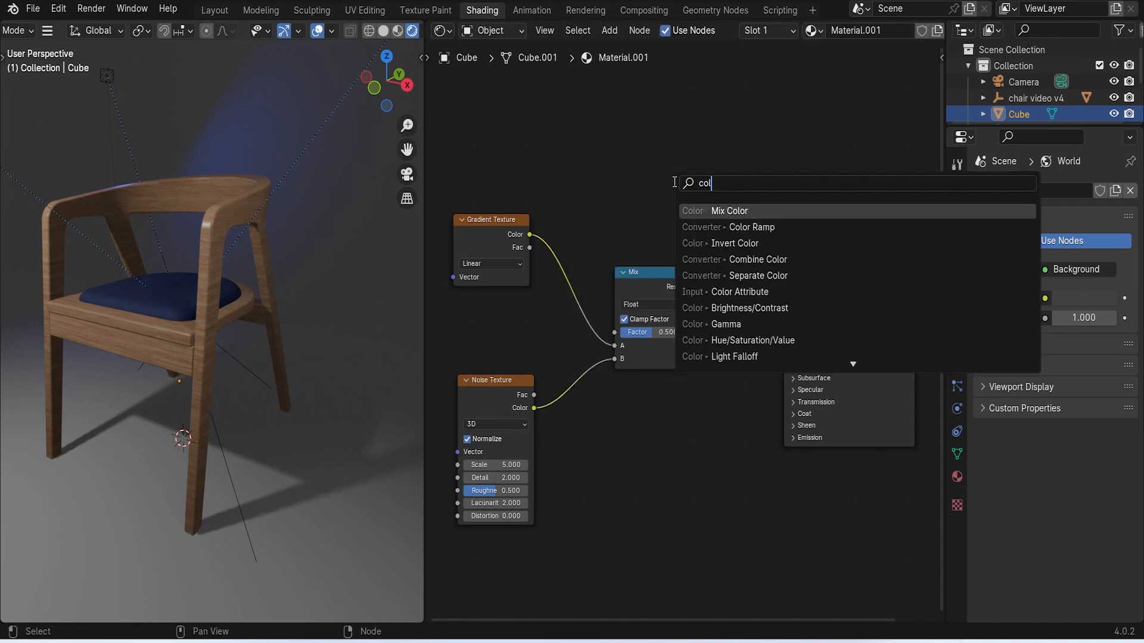
pyautogui.click(766, 227)
pyautogui.click(689, 135)
# Insert the Color Ramp between Mix and Principled BSDF, linking Result to Fac and the ramp's Color to Base Color
pyautogui.scroll(-2, 870, 230)
pyautogui.moveTo(761, 270); pyautogui.dragTo(663, 265, button='middle')
pyautogui.moveTo(834, 265); pyautogui.dragTo(917, 274)
pyautogui.moveTo(767, 273); pyautogui.dragTo(821, 274)
pyautogui.moveTo(642, 149); pyautogui.dragTo(666, 264)
pyautogui.moveTo(593, 285); pyautogui.dragTo(602, 311)
pyautogui.moveTo(606, 362); pyautogui.dragTo(611, 356)
pyautogui.moveTo(766, 271); pyautogui.dragTo(748, 291)
# Set the Noise Texture's Scale to 10
pyautogui.scroll(-4, 394, 298)
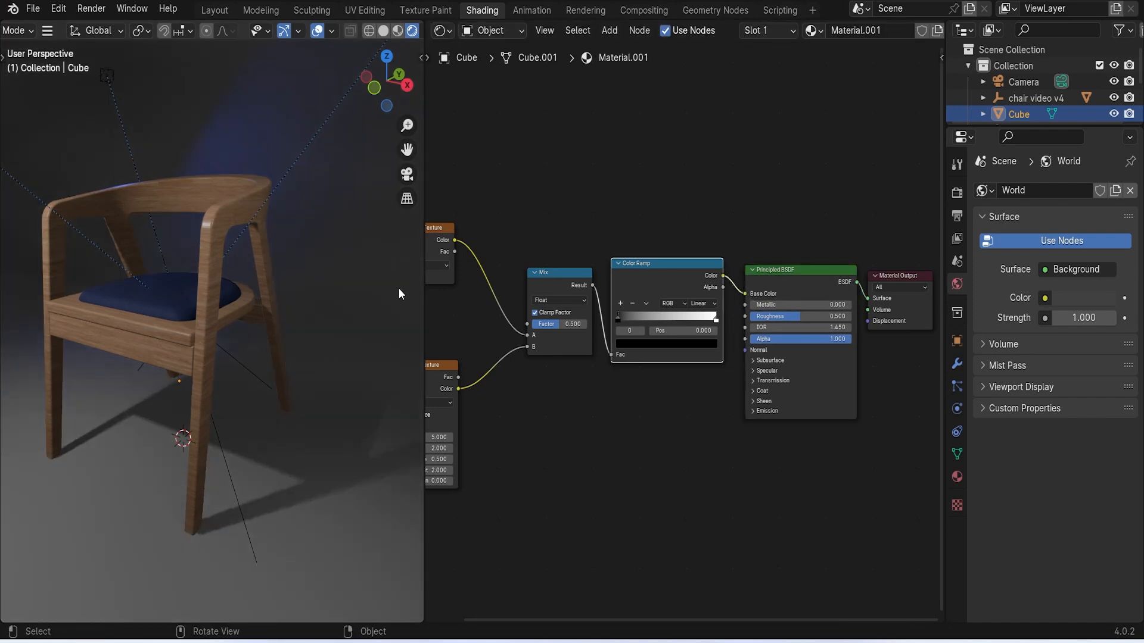
pyautogui.scroll(-2, 383, 312)
pyautogui.moveTo(383, 313); pyautogui.dragTo(422, 292, button='middle')
pyautogui.scroll(-5, 2, 244)
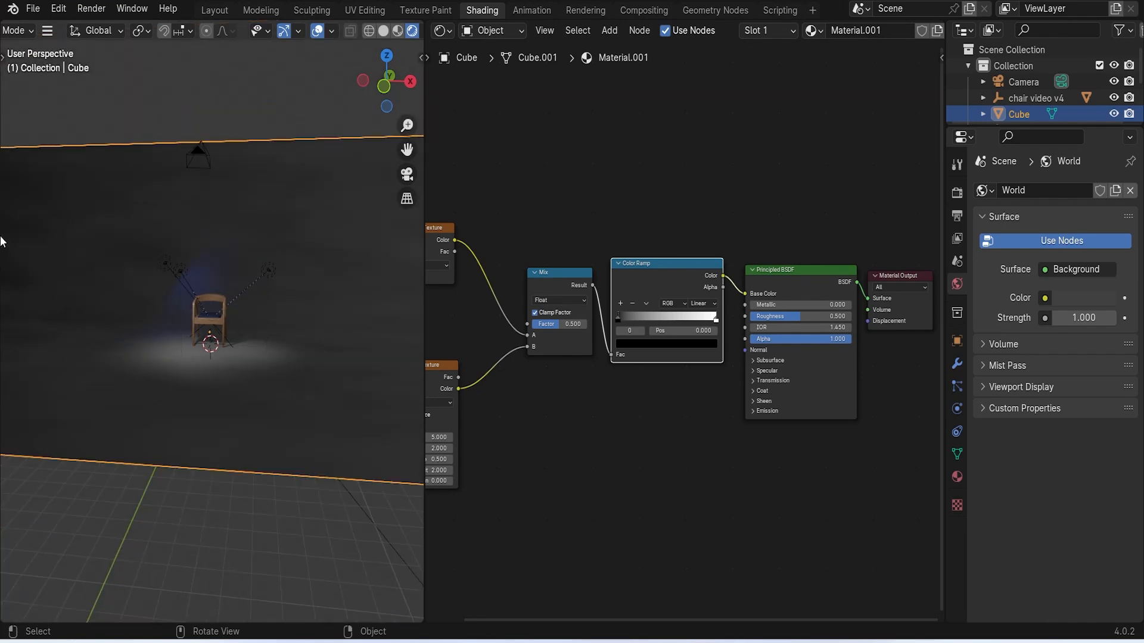
pyautogui.scroll(3, 162, 286)
pyautogui.moveTo(221, 287); pyautogui.dragTo(411, 334, button='middle')
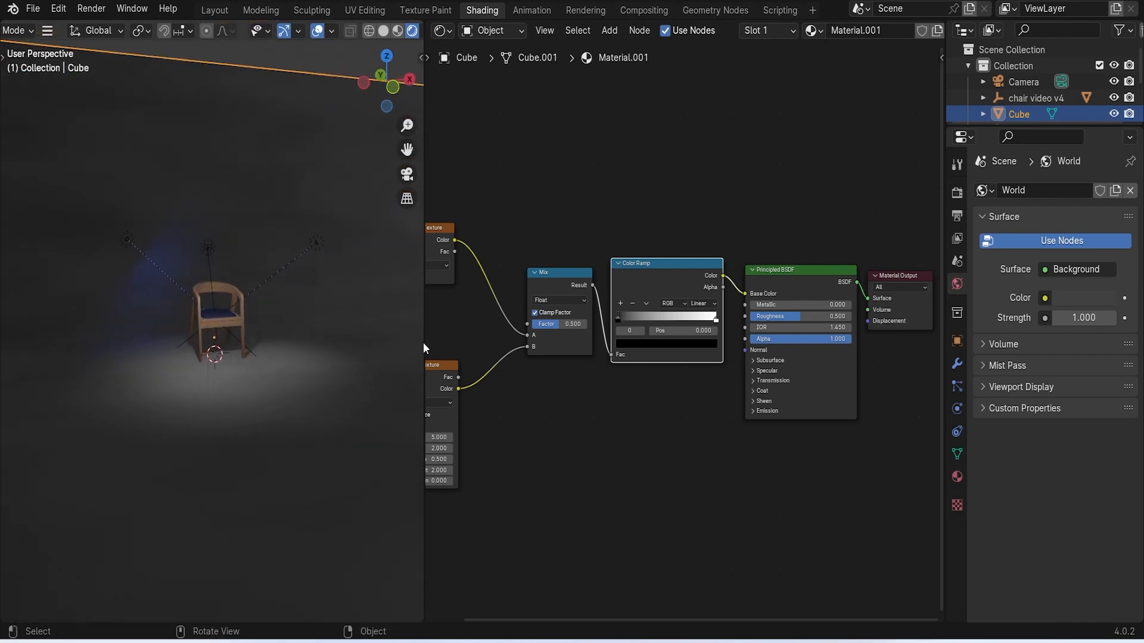
pyautogui.moveTo(586, 436); pyautogui.dragTo(639, 443, button='middle')
pyautogui.scroll(2, 631, 442)
pyautogui.click(584, 468)
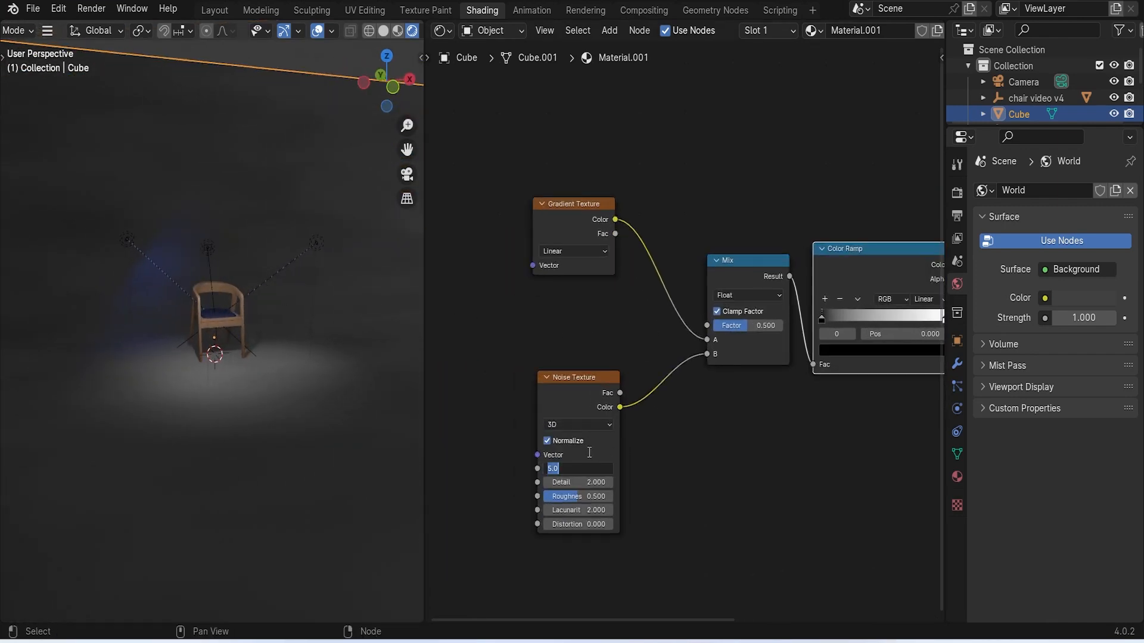
pyautogui.write('10')
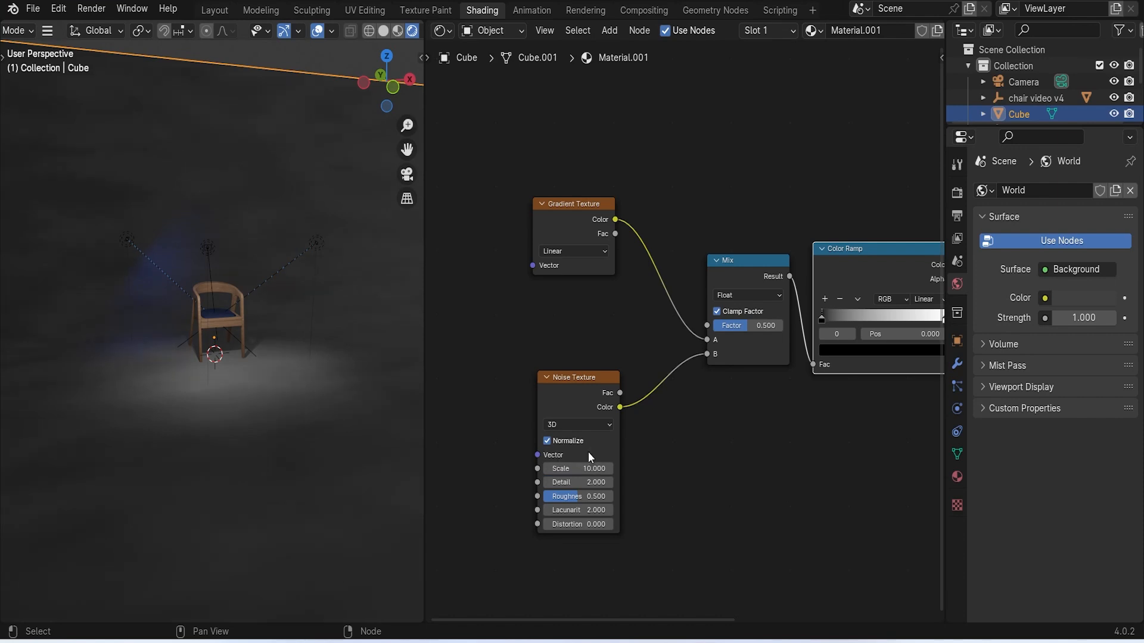
pyautogui.press('Return')
# Set the Noise Texture's Scale to 2000
pyautogui.click(594, 469)
pyautogui.write('2000')
pyautogui.press('Return')
# Check the floor texture close up and set the Noise Texture's Scale to 7000
pyautogui.moveTo(333, 292); pyautogui.dragTo(303, 402, button='middle')
pyautogui.scroll(2, 304, 403)
pyautogui.keyDown('shift'); pyautogui.moveTo(341, 440); pyautogui.dragTo(322, 334, button='middle'); pyautogui.keyUp('shift')
pyautogui.scroll(3, 283, 360)
pyautogui.keyDown('shift'); pyautogui.moveTo(269, 439); pyautogui.dragTo(263, 380, button='middle'); pyautogui.keyUp('shift')
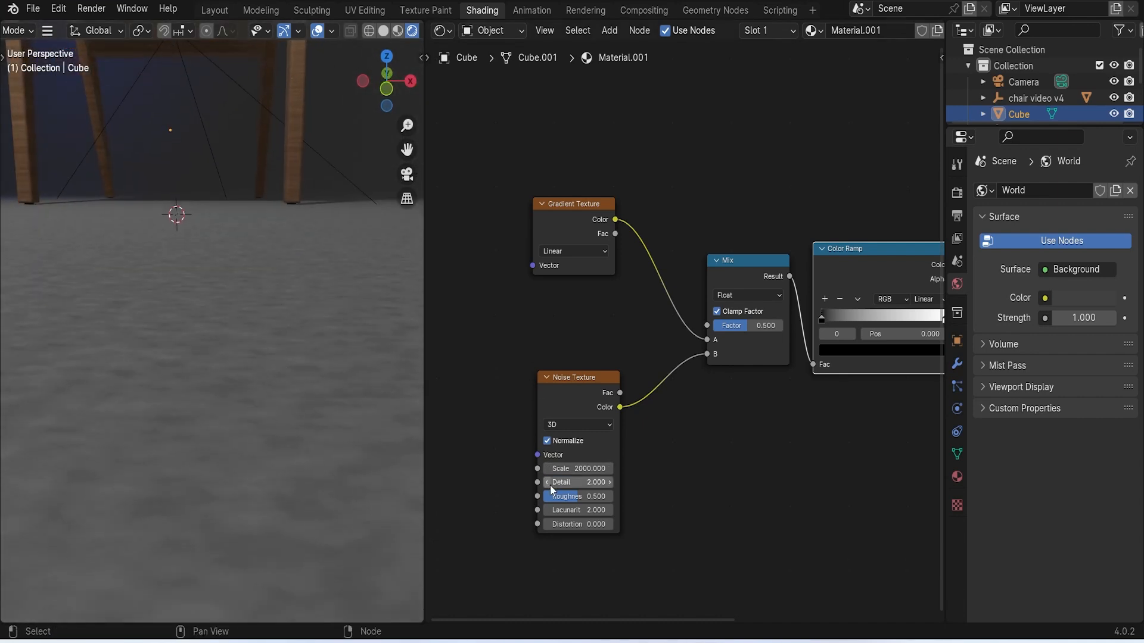
pyautogui.click(583, 469)
pyautogui.write('7000')
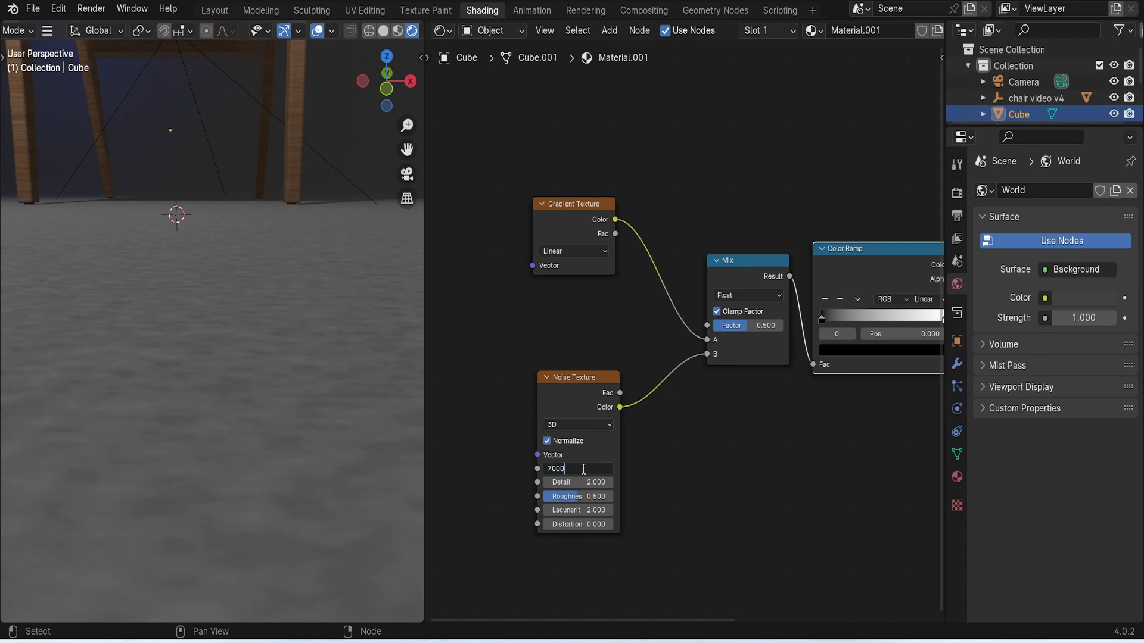
pyautogui.press('Return')
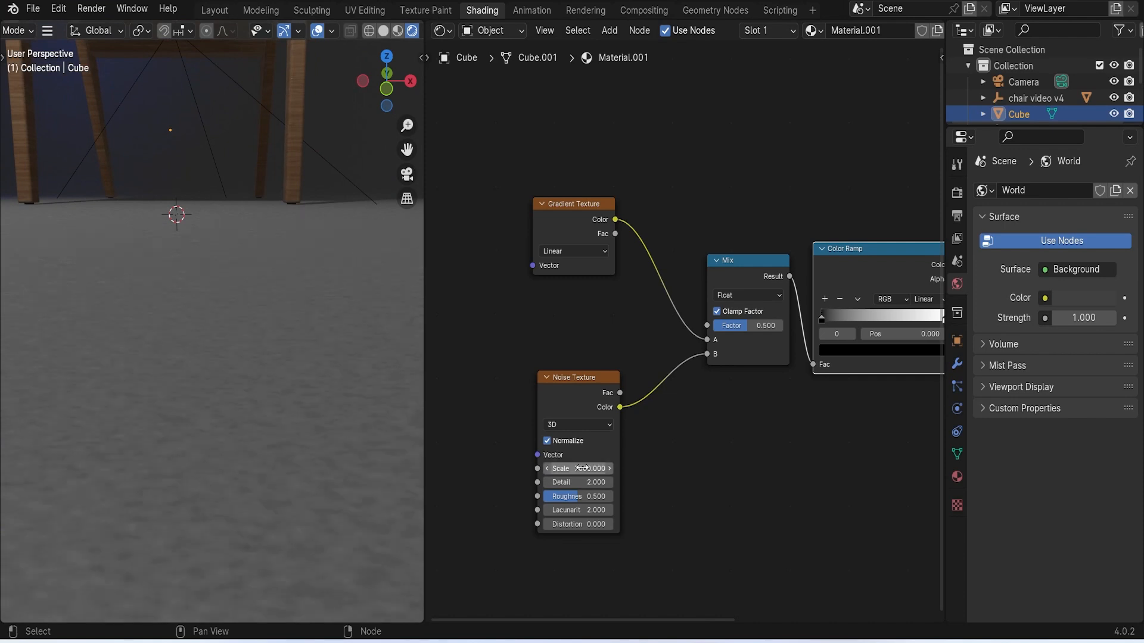
# Space out the Gradient Texture, Noise Texture, Mix and Color Ramp nodes and bring the chair back into view
pyautogui.scroll(-6, 162, 239)
pyautogui.scroll(3, 213, 313)
pyautogui.keyDown('shift'); pyautogui.moveTo(162, 238); pyautogui.dragTo(256, 334, button='middle'); pyautogui.keyUp('shift')
pyautogui.scroll(2, 213, 317)
pyautogui.moveTo(904, 255); pyautogui.dragTo(900, 255)
pyautogui.moveTo(595, 201); pyautogui.dragTo(579, 192)
pyautogui.moveTo(582, 374); pyautogui.dragTo(548, 371)
pyautogui.moveTo(728, 260); pyautogui.dragTo(674, 247)
pyautogui.moveTo(856, 245); pyautogui.dragTo(837, 240)
pyautogui.scroll(-3, 831, 280)
pyautogui.moveTo(833, 281); pyautogui.dragTo(707, 274, button='middle')
pyautogui.scroll(3, 708, 309)
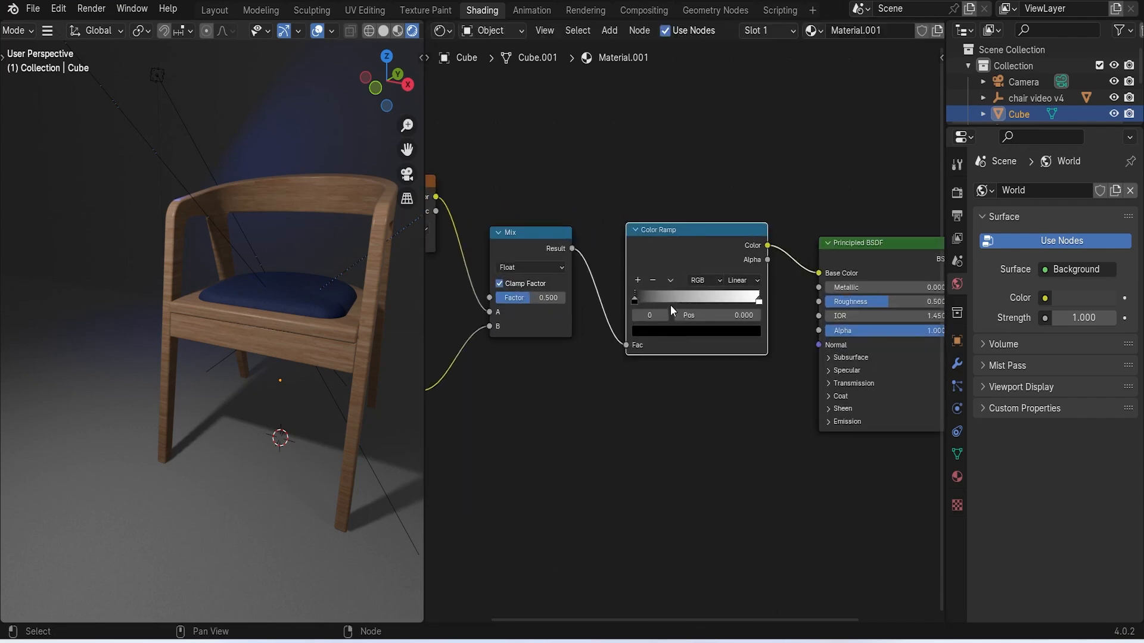
pyautogui.press('g')
pyautogui.click(653, 306)
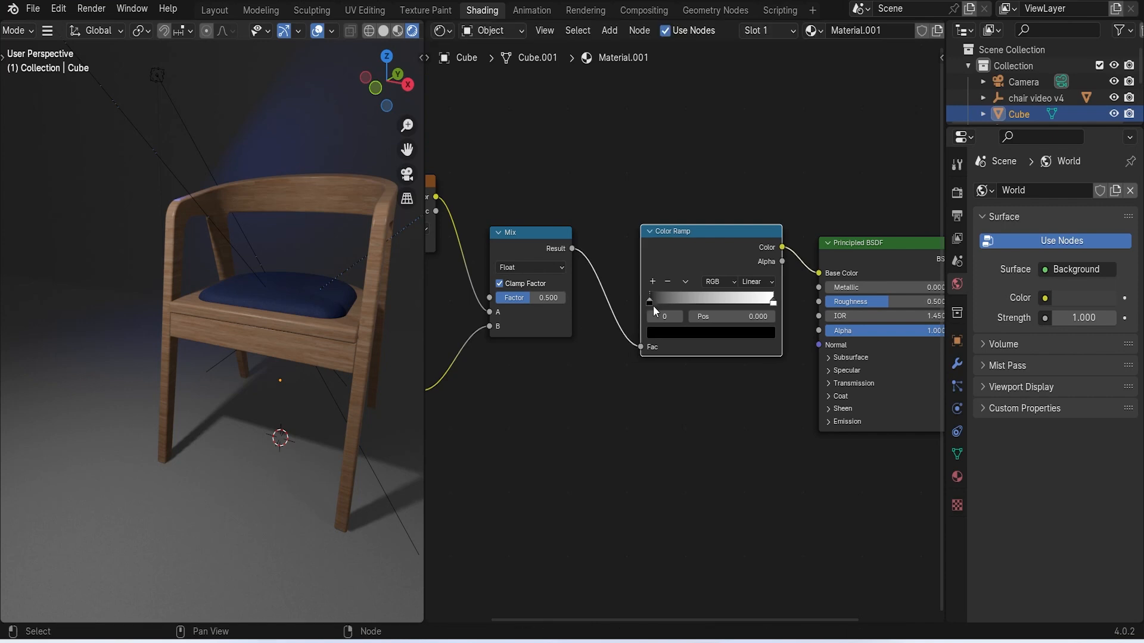
# Move the Color Ramp's black stop to about 0.244 and check the darker backdrop around the chair
pyautogui.moveTo(650, 301); pyautogui.dragTo(681, 302)
pyautogui.scroll(-2, 538, 269)
pyautogui.scroll(-3, 284, 324)
pyautogui.moveTo(283, 324); pyautogui.dragTo(279, 385, button='middle')
pyautogui.scroll(5, 272, 331)
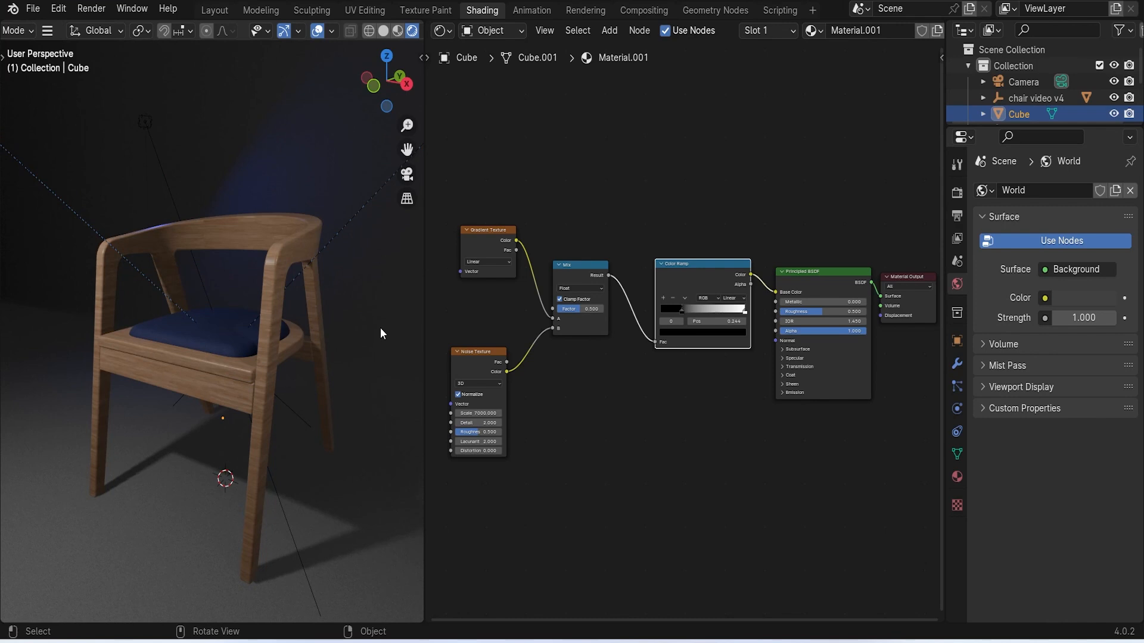
pyautogui.scroll(-2, 378, 302)
pyautogui.moveTo(363, 304); pyautogui.dragTo(279, 331, button='middle')
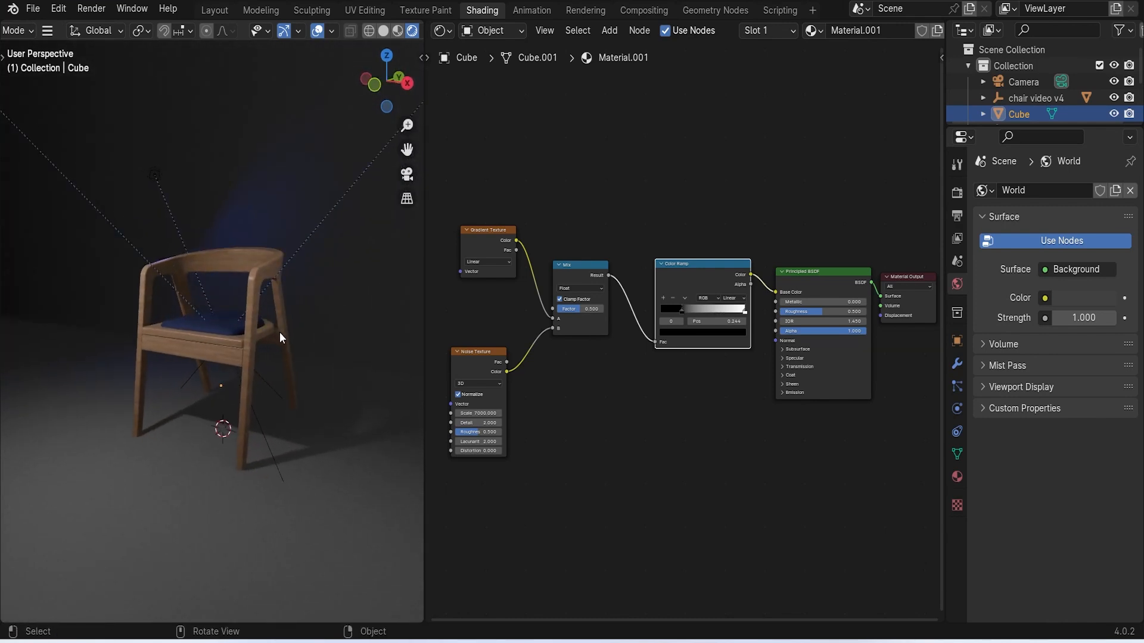
pyautogui.scroll(2, 302, 366)
pyautogui.keyDown('shift'); pyautogui.moveTo(301, 375); pyautogui.dragTo(251, 381, button='middle'); pyautogui.keyUp('shift')
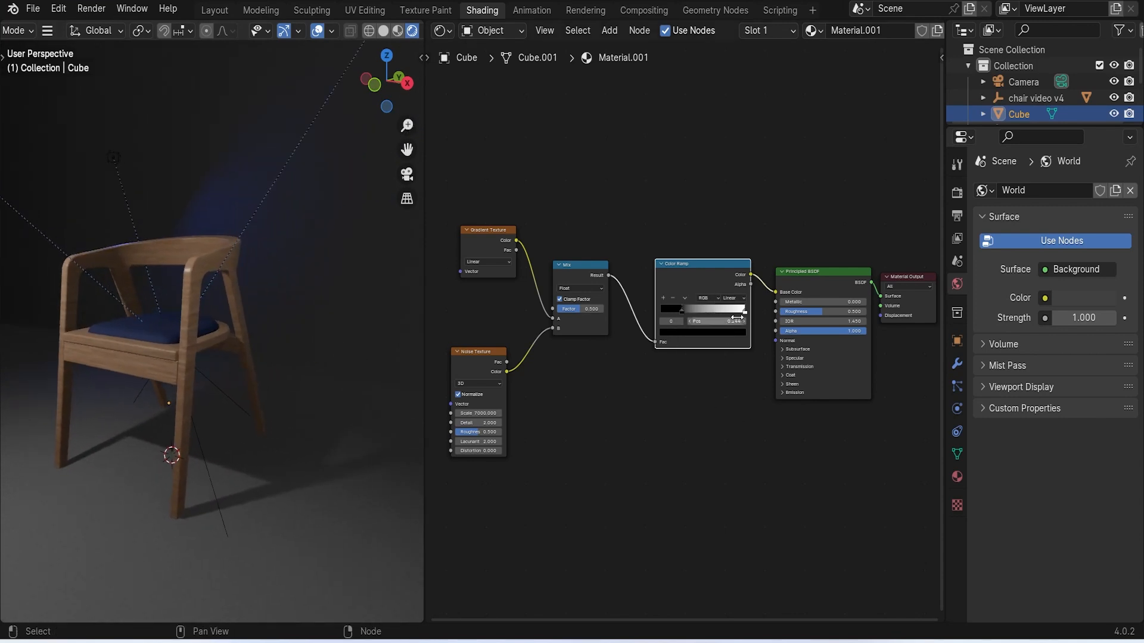
# Move the Color Ramp's black stop to about 0.102, keeping the white stop at 1.000
pyautogui.scroll(4, 685, 306)
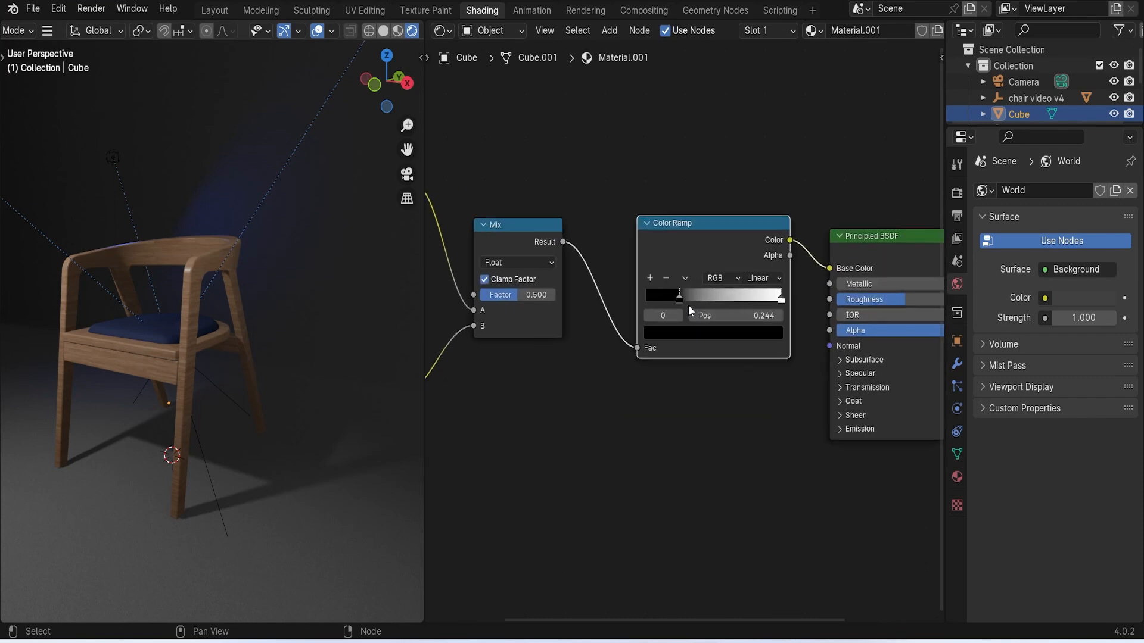
pyautogui.moveTo(675, 278); pyautogui.dragTo(620, 285)
pyautogui.moveTo(838, 282); pyautogui.dragTo(874, 291)
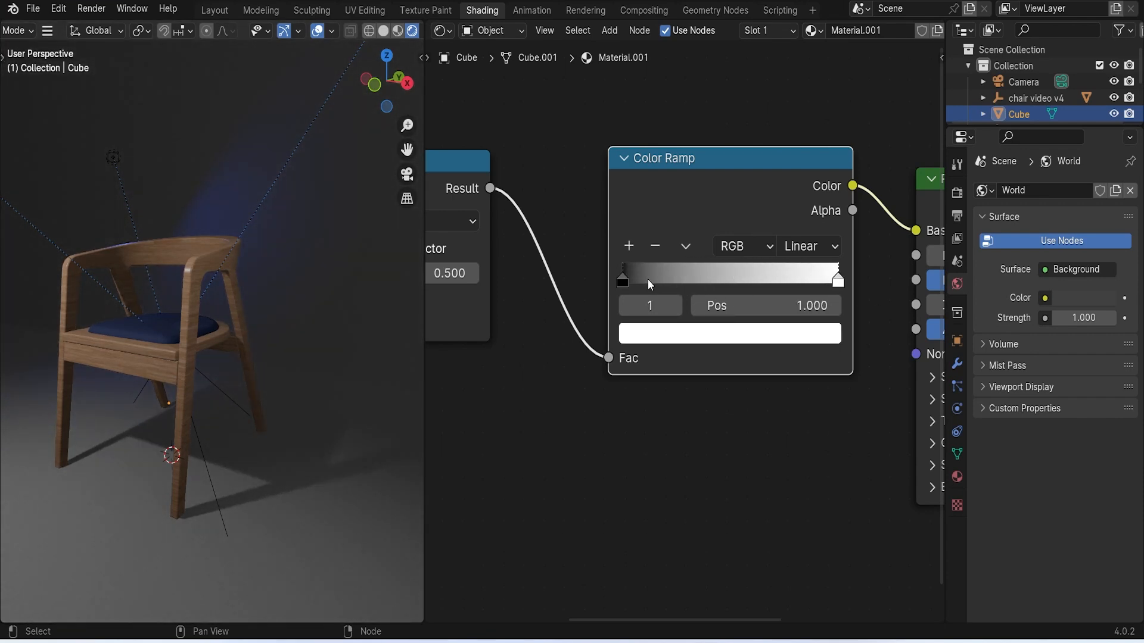
pyautogui.moveTo(620, 279); pyautogui.dragTo(644, 279)
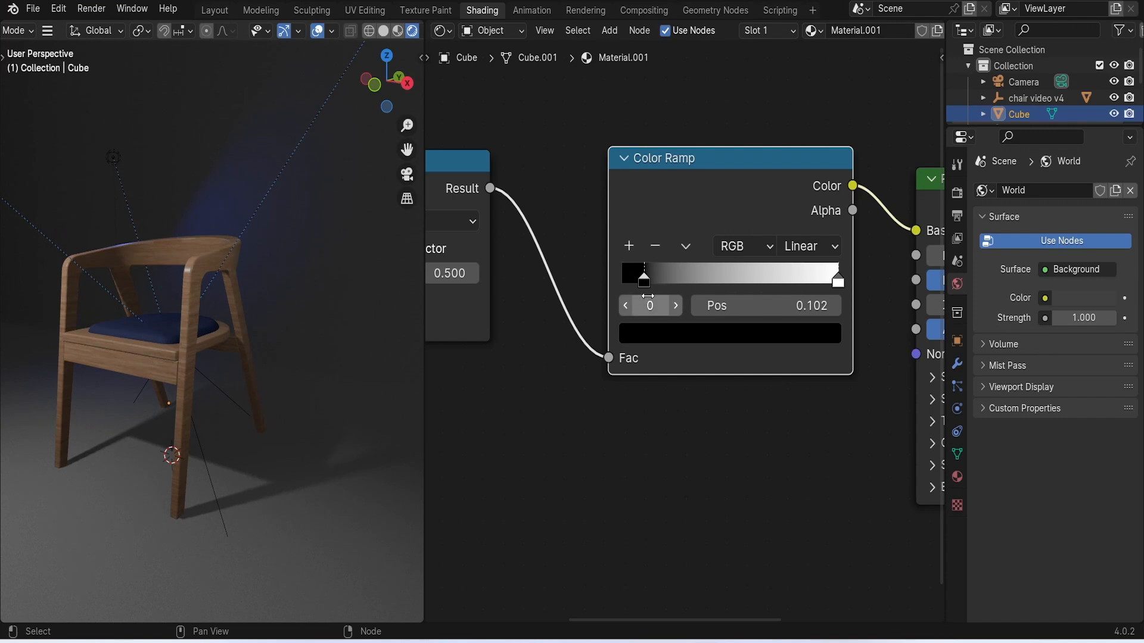
# Change the Color Ramp's black stop to a dark grey and move it to about 0.149
pyautogui.click(656, 330)
pyautogui.moveTo(811, 185); pyautogui.dragTo(822, 172)
pyautogui.moveTo(756, 134); pyautogui.dragTo(716, 115)
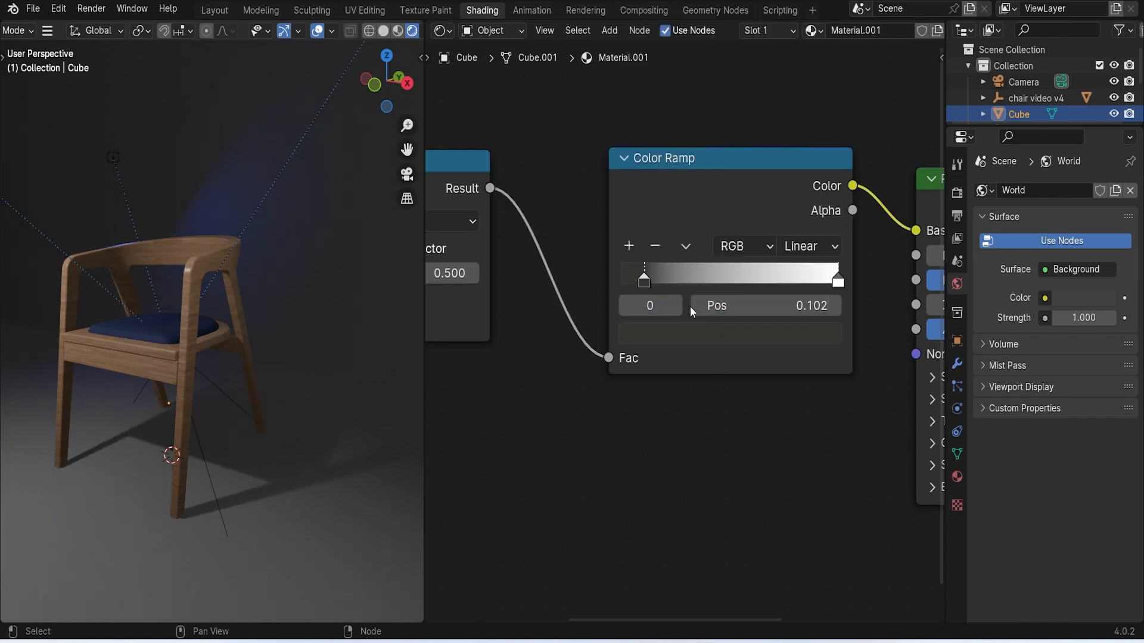
pyautogui.moveTo(645, 277); pyautogui.dragTo(625, 278)
pyautogui.moveTo(637, 282); pyautogui.dragTo(655, 283)
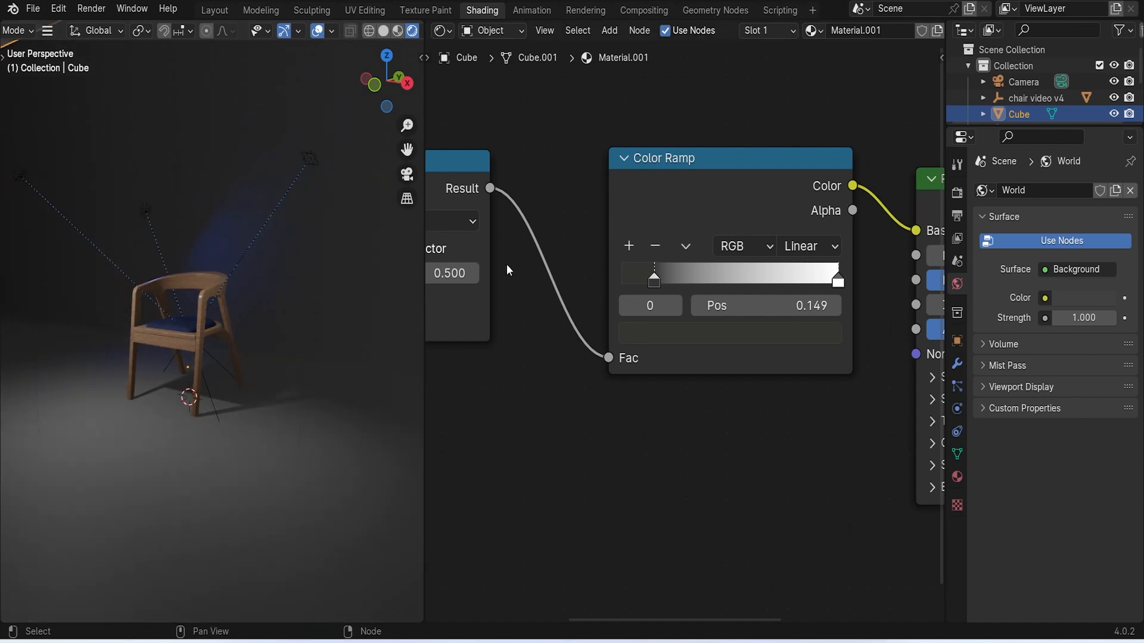
# Switch to the Layout workspace and add an area light to the scene
pyautogui.click(224, 11)
pyautogui.scroll(-3, 488, 316)
pyautogui.moveTo(488, 316); pyautogui.dragTo(485, 320, button='middle')
pyautogui.click(312, 462)
pyautogui.moveTo(381, 474); pyautogui.dragTo(567, 273, button='middle')
pyautogui.hotkey('shift', 'a')
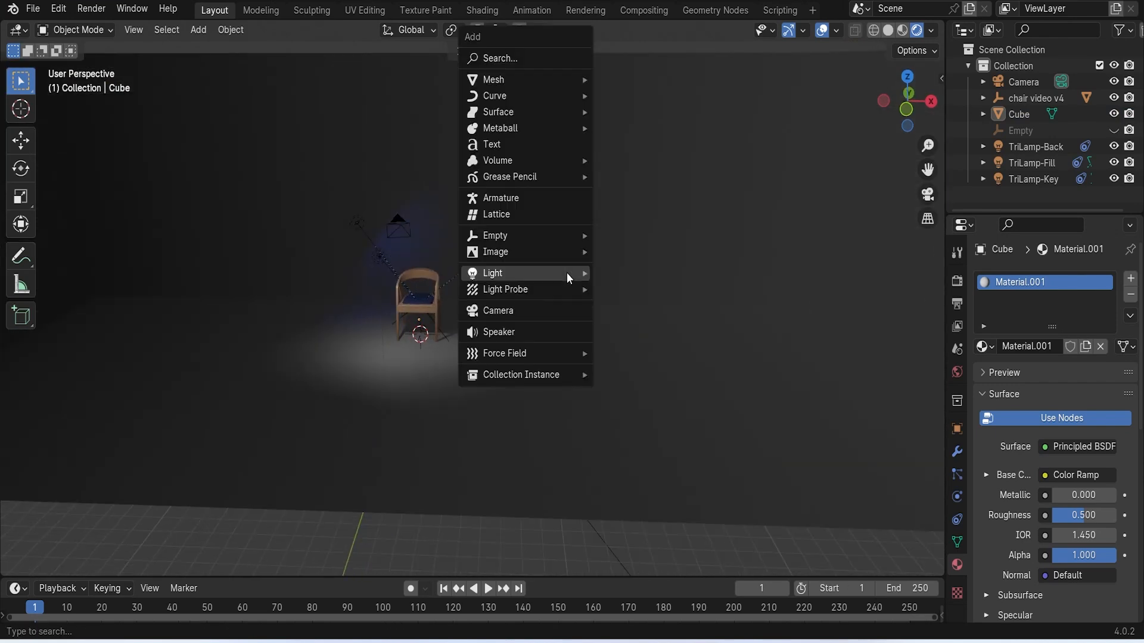
pyautogui.moveTo(566, 273)
pyautogui.click(648, 324)
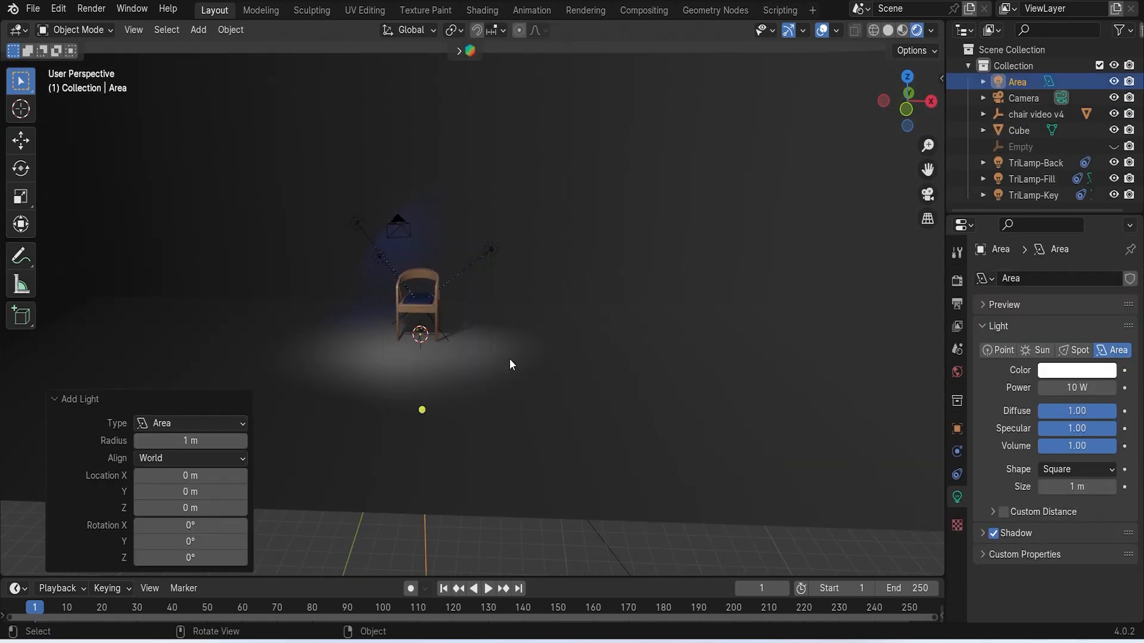
# Raise the area light about 12.5 m along Z and rotate it 90° about the X axis
pyautogui.moveTo(510, 358); pyautogui.dragTo(581, 355, button='middle')
pyautogui.press('g')
pyautogui.press('z')
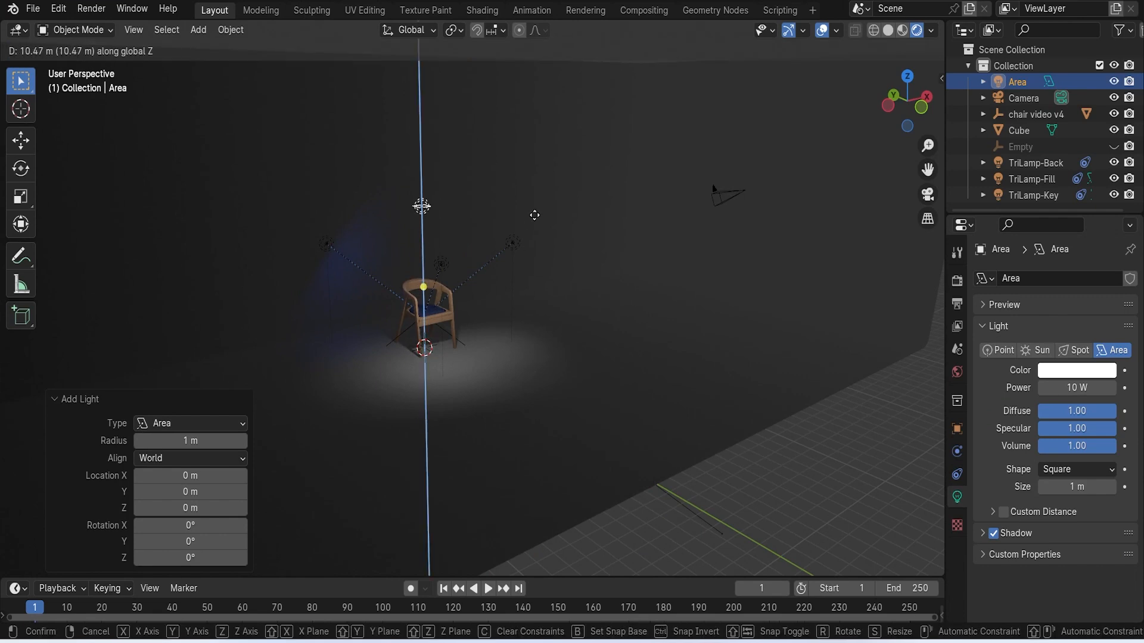
pyautogui.click(535, 197)
pyautogui.moveTo(534, 197); pyautogui.dragTo(492, 405, button='middle')
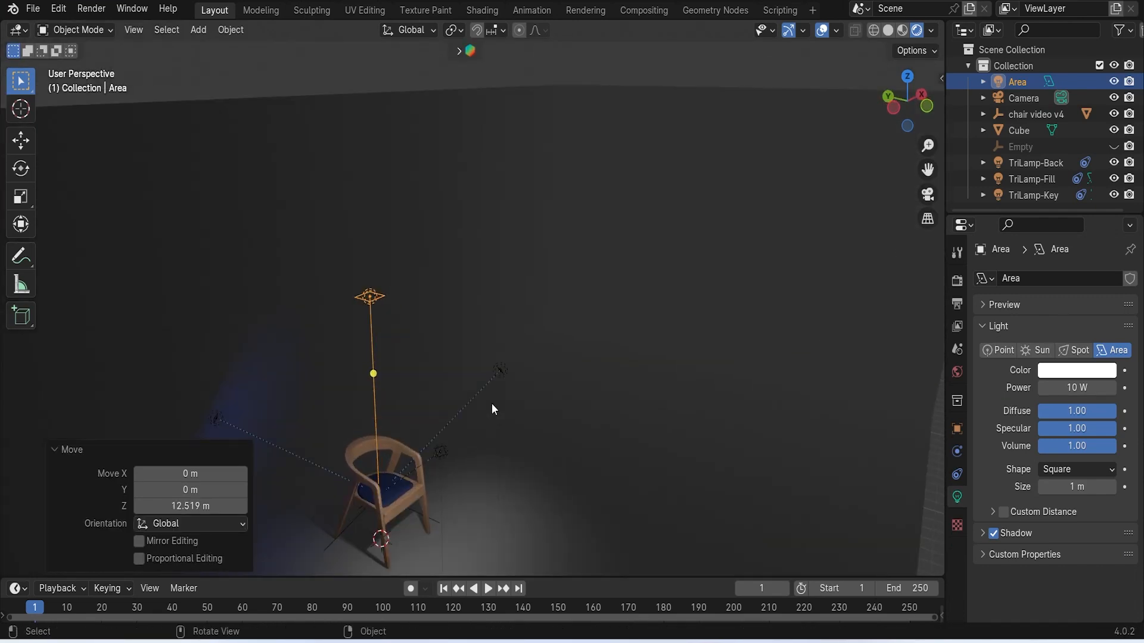
pyautogui.write('rx90')
pyautogui.press('Return')
# In the front view, move the area light about -7.17 m in X and -2.12 m in Z
pyautogui.moveTo(491, 402); pyautogui.dragTo(457, 401, button='middle')
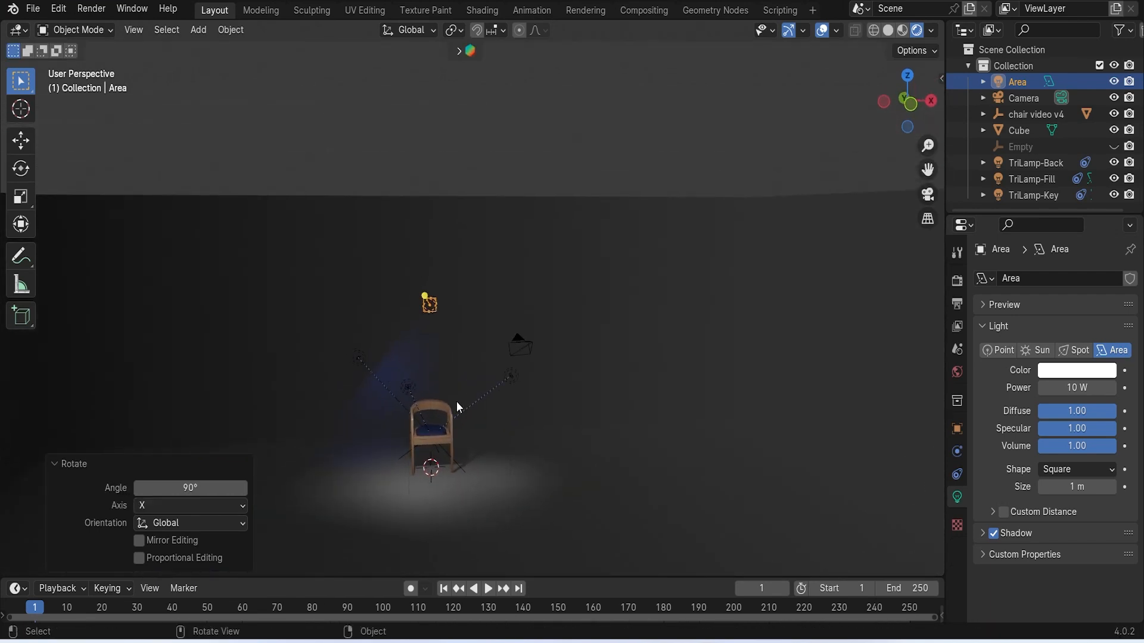
pyautogui.press('`')
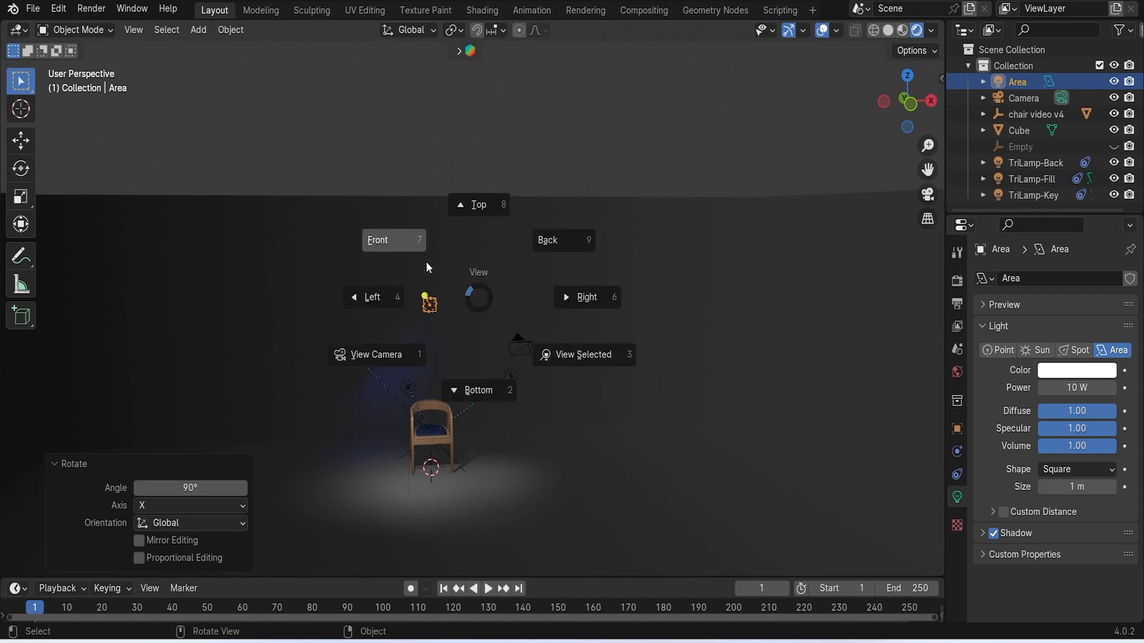
pyautogui.click(427, 237)
pyautogui.scroll(3, 425, 311)
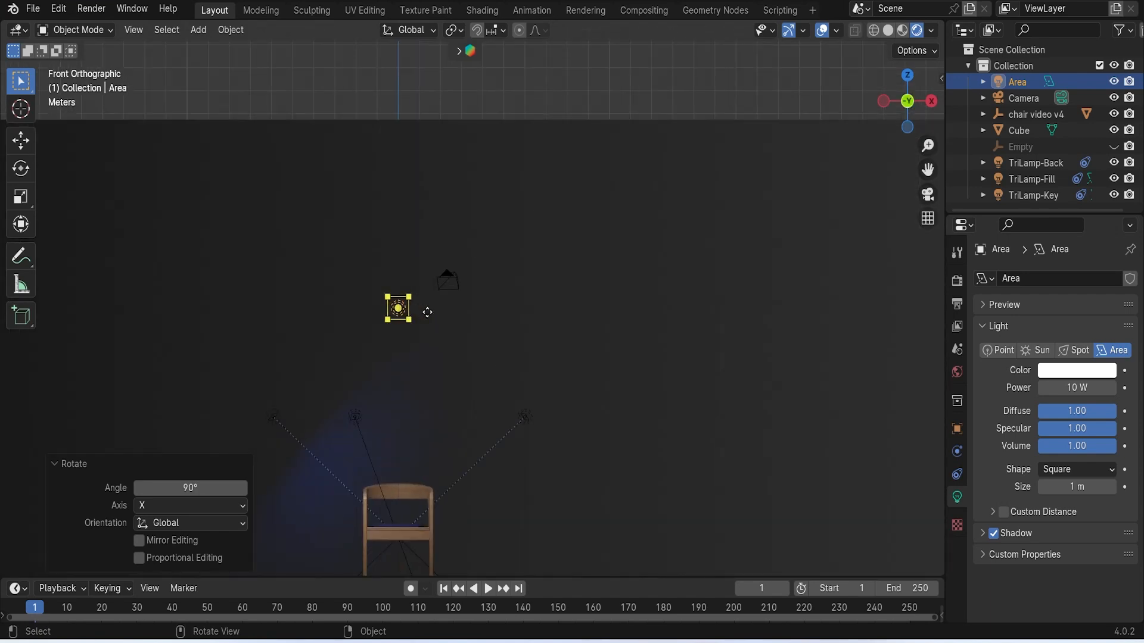
pyautogui.press('g')
pyautogui.click(291, 369)
# Rotate the area light about -23.2° around Z and about -17.1° around X
pyautogui.moveTo(277, 360); pyautogui.dragTo(420, 434, button='middle')
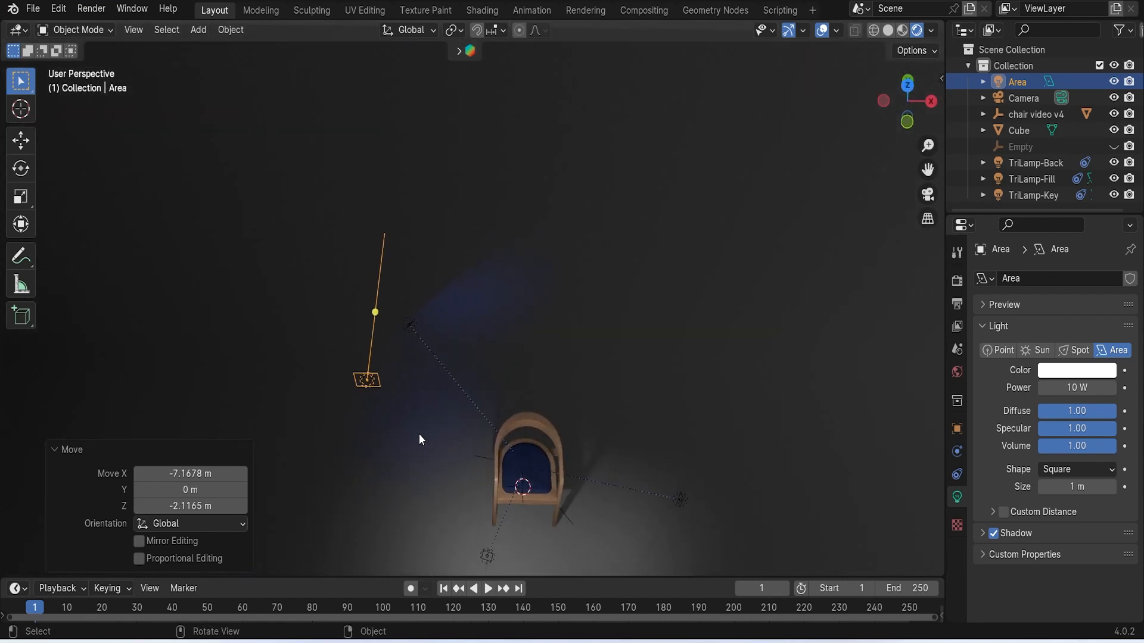
pyautogui.press('r')
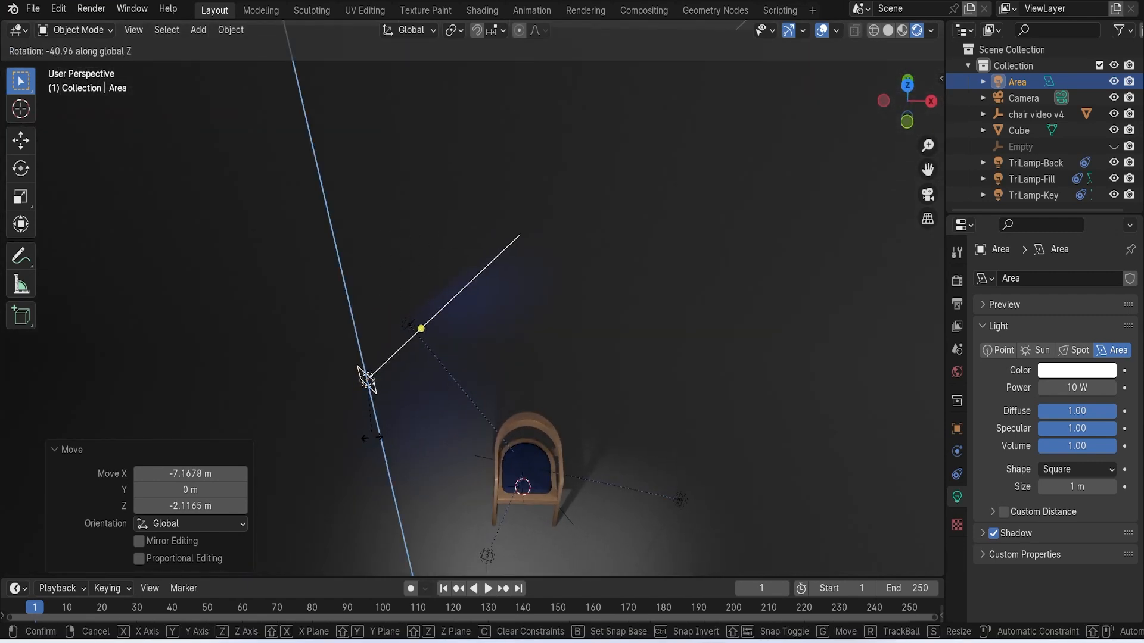
pyautogui.click(394, 432)
pyautogui.moveTo(394, 432); pyautogui.dragTo(395, 352, button='middle')
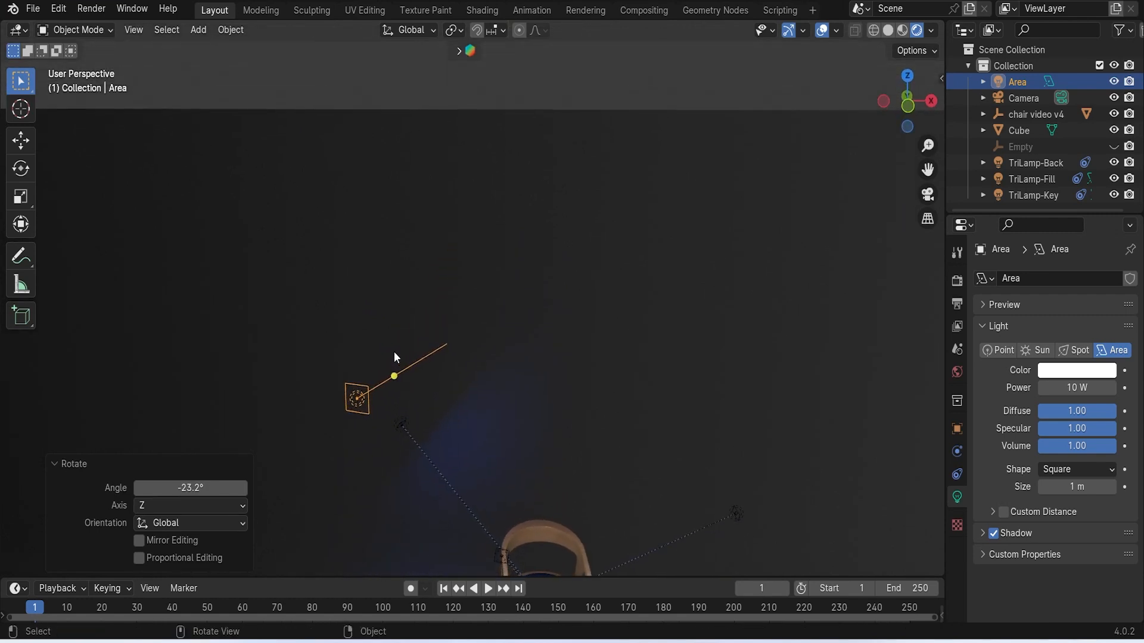
pyautogui.press('r')
pyautogui.press('x')
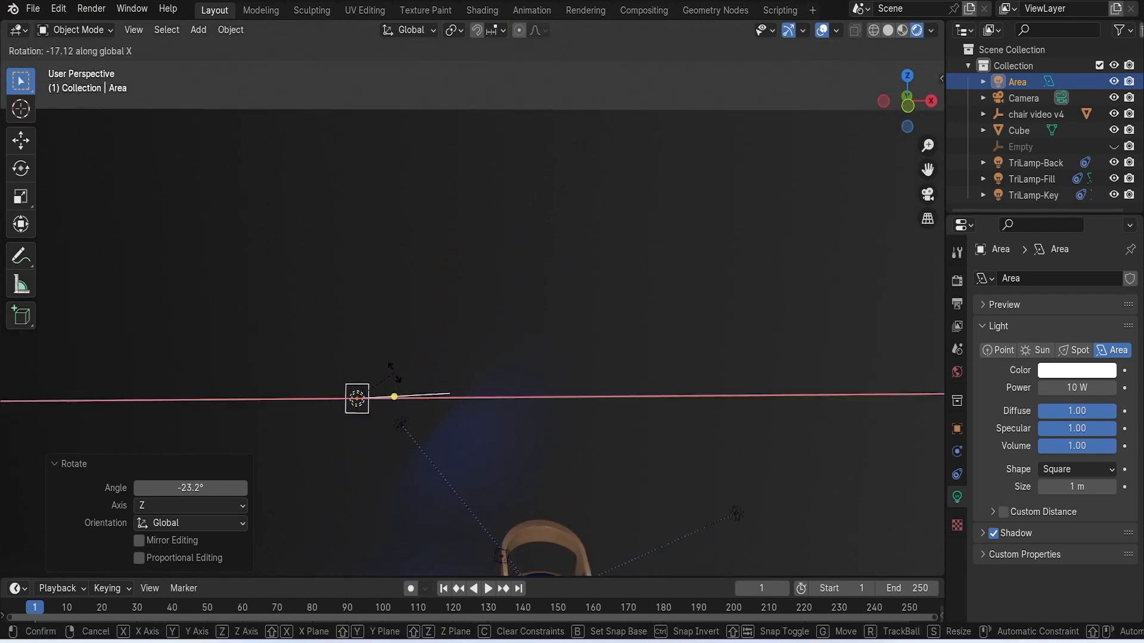
pyautogui.click(394, 373)
# Set the area light's power to 100 W and rotate it about -14.3° more around X
pyautogui.click(1065, 387)
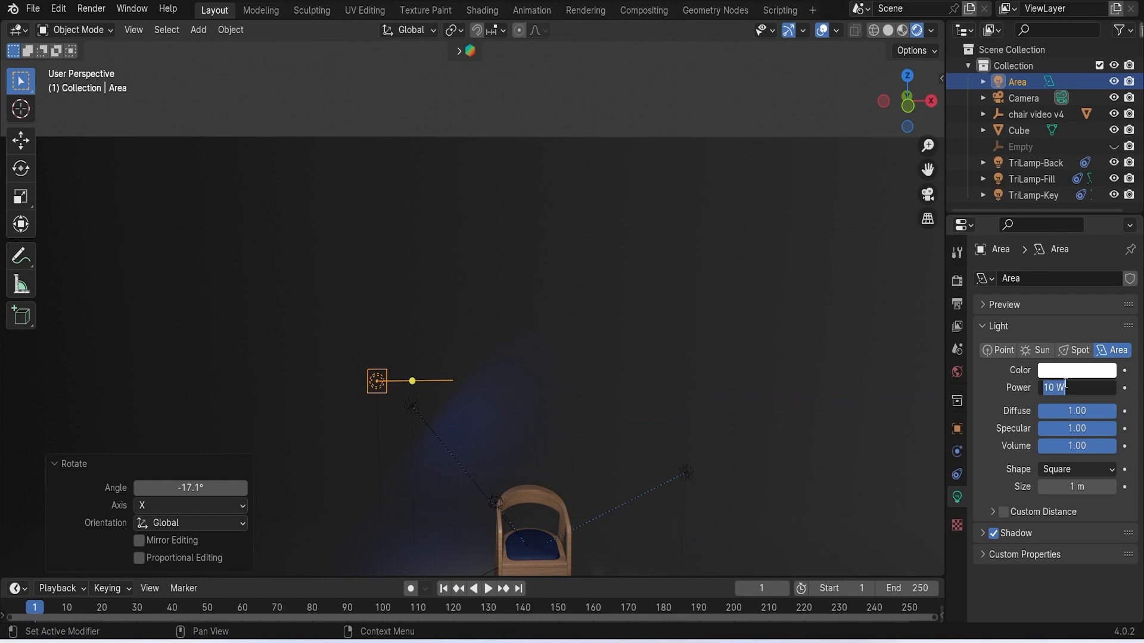
pyautogui.write('100')
pyautogui.press('Return')
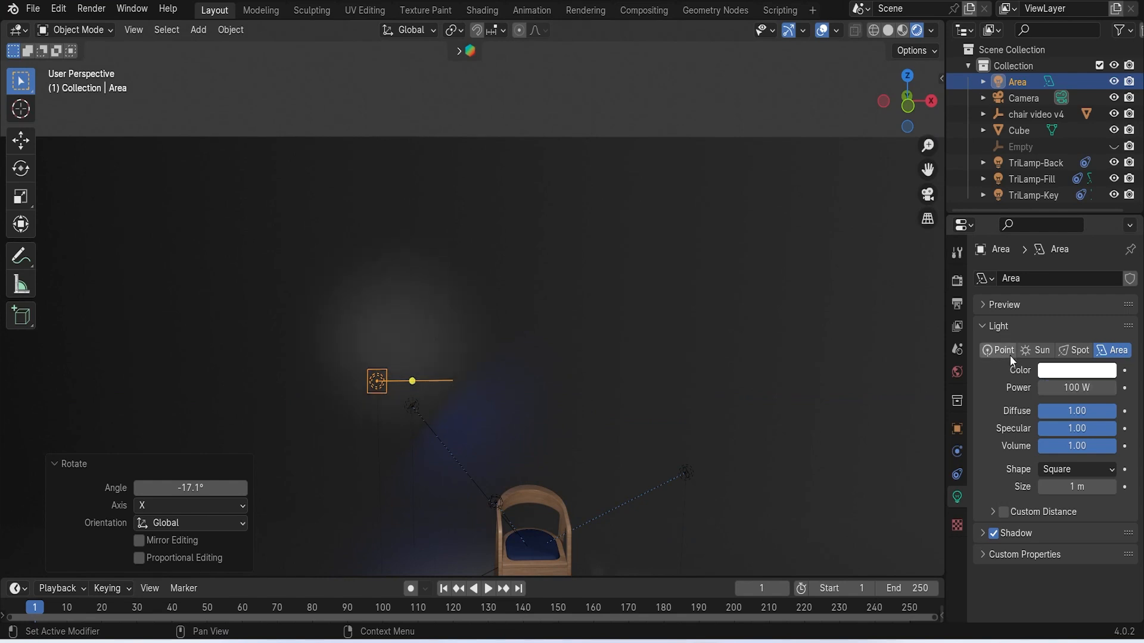
pyautogui.keyDown('shift'); pyautogui.moveTo(658, 454); pyautogui.dragTo(474, 242, button='middle'); pyautogui.keyUp('shift')
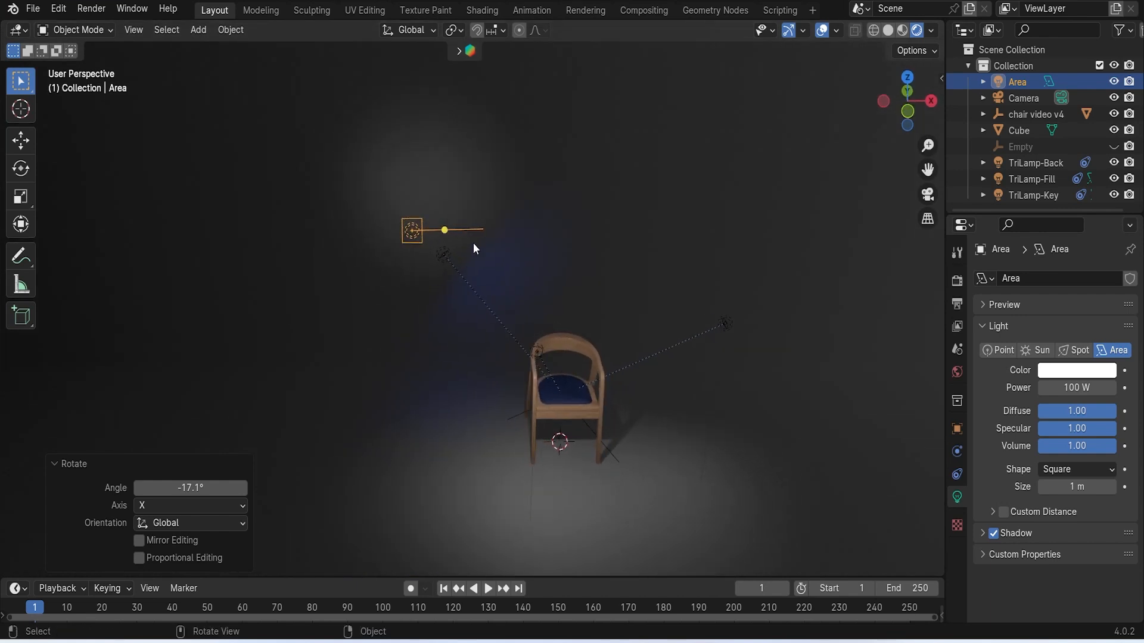
pyautogui.click(413, 232)
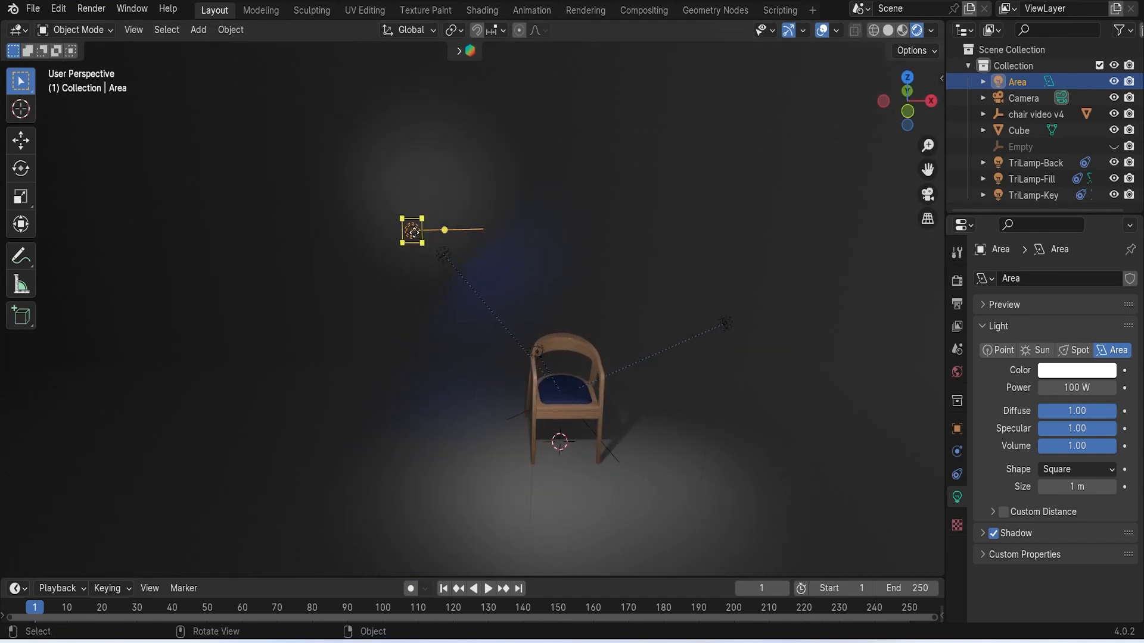
pyautogui.press('r')
pyautogui.press('x')
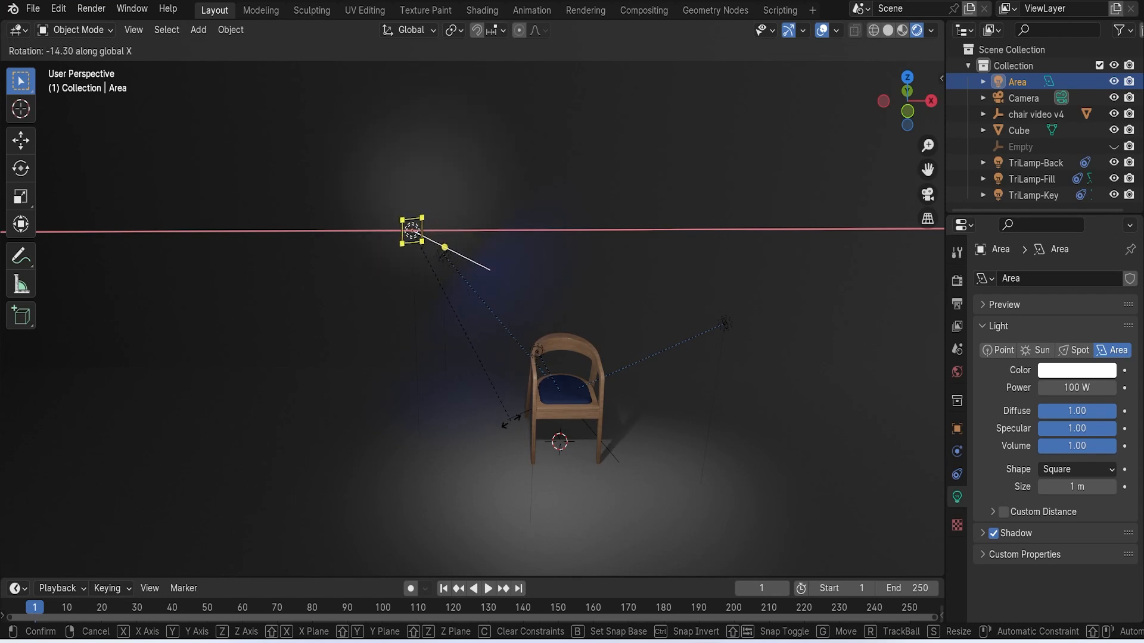
pyautogui.click(537, 377)
# Try the area light at 200 W and check the chair and backdrop from the front and side
pyautogui.moveTo(681, 351); pyautogui.dragTo(597, 292, button='middle')
pyautogui.scroll(2, 655, 387)
pyautogui.scroll(2, 605, 288)
pyautogui.scroll(-1, 597, 292)
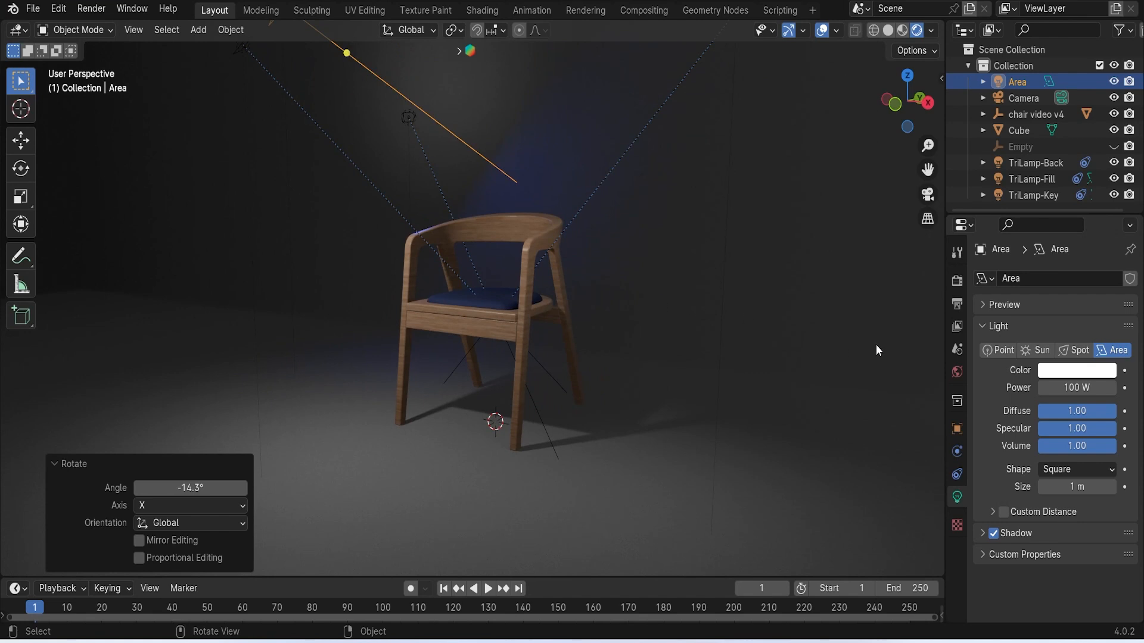
pyautogui.scroll(-2, 649, 253)
pyautogui.moveTo(649, 252); pyautogui.dragTo(586, 227, button='middle')
pyautogui.click(1072, 387)
pyautogui.press('Return')
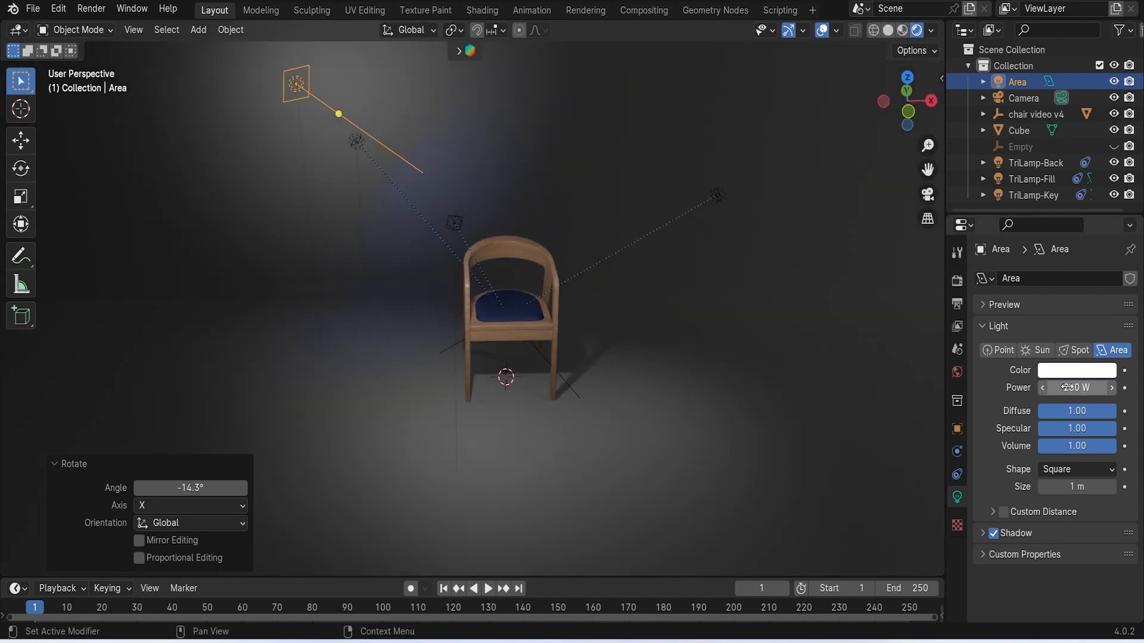
pyautogui.moveTo(674, 282); pyautogui.dragTo(556, 246, button='middle')
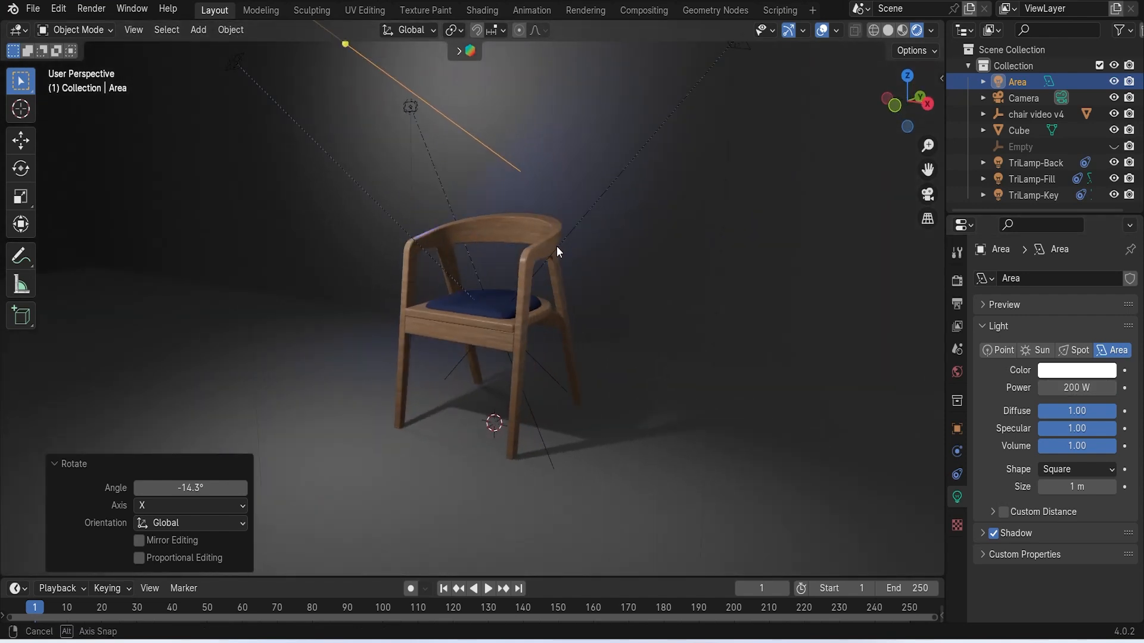
# Set the area light's power back to 100 W
pyautogui.click(1077, 386)
pyautogui.write('10')
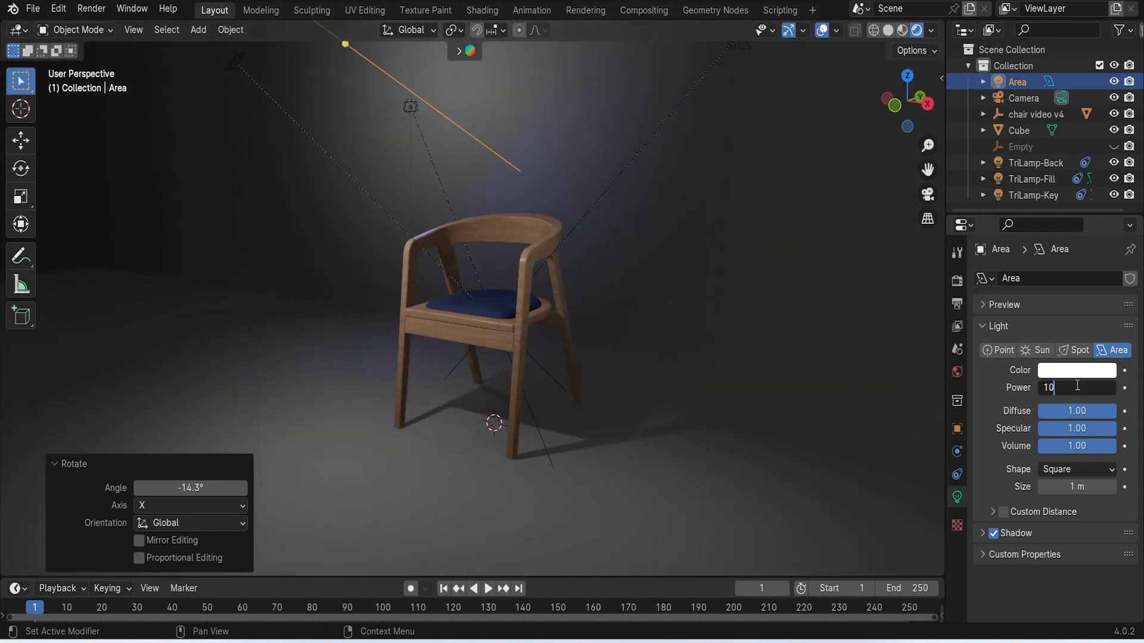
pyautogui.write('0')
pyautogui.press('Return')
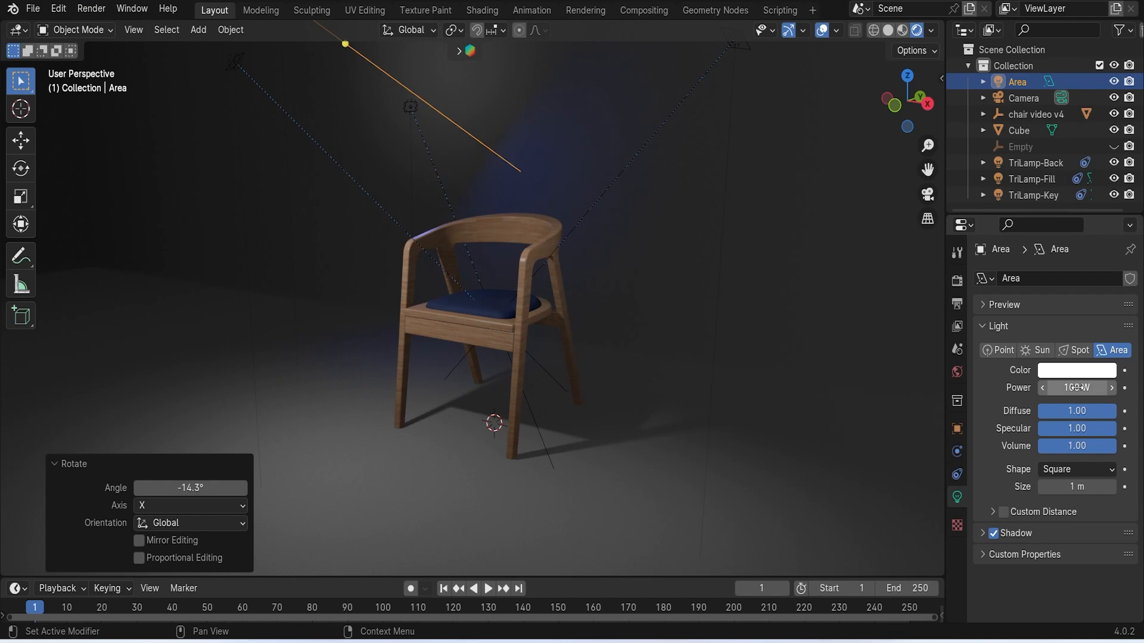
# Change the area light's color to saturated blue with hue about 0.668 and set its power to 150 W
pyautogui.click(1074, 371)
pyautogui.moveTo(1056, 199); pyautogui.dragTo(1085, 173)
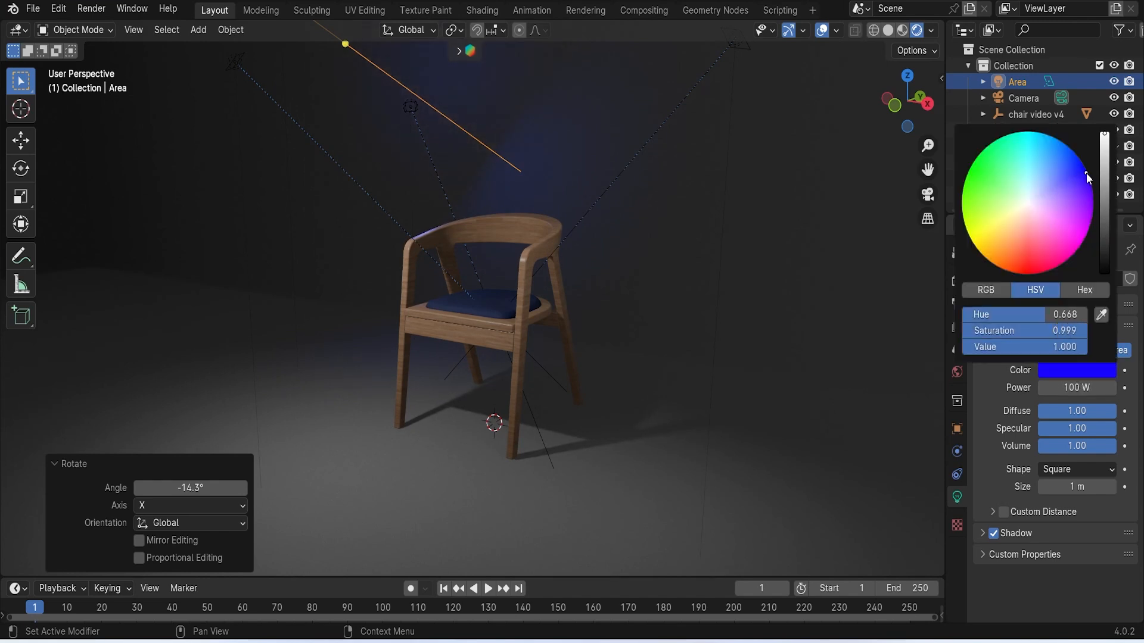
pyautogui.click(1079, 386)
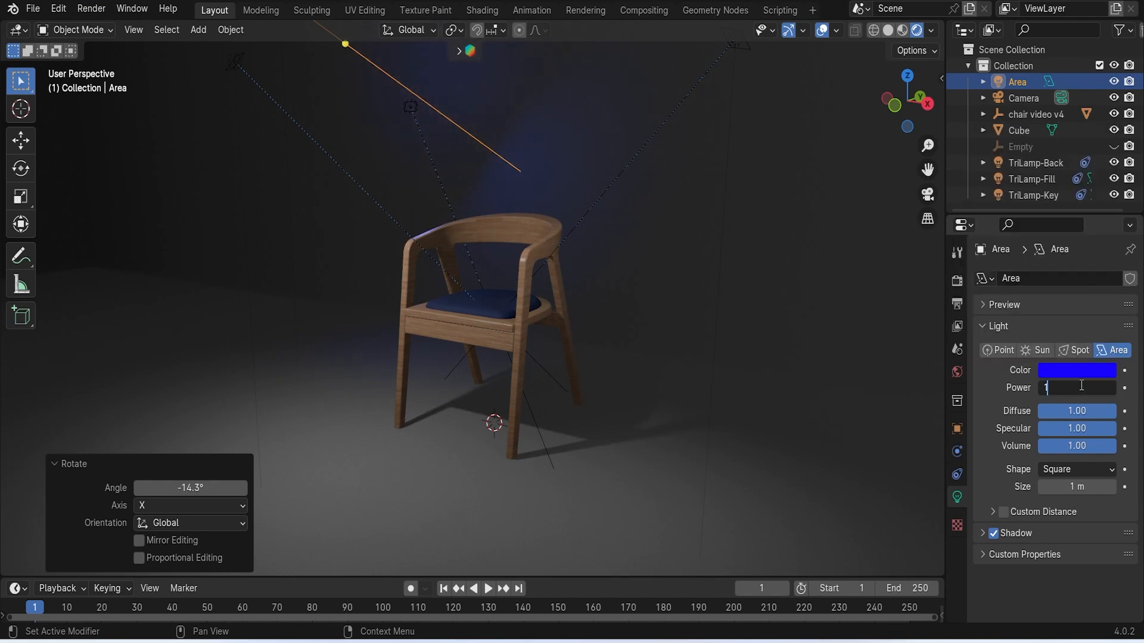
pyautogui.press('Return')
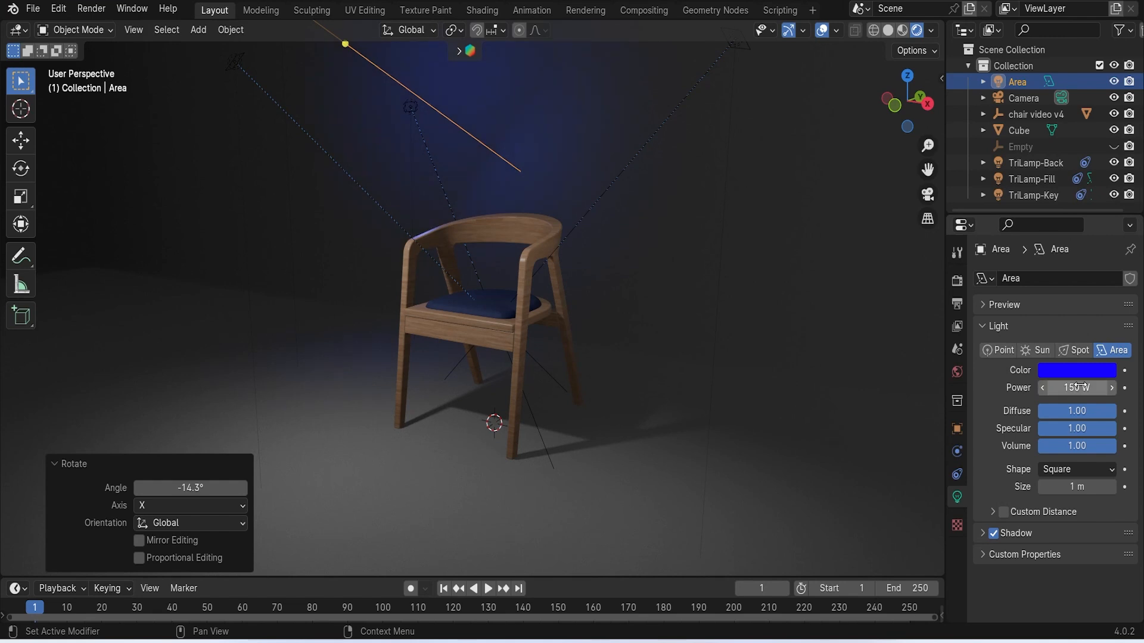
# Duplicate the blue area light and move the copy about 13.98 m along X to the chair's other side
pyautogui.scroll(-3, 586, 325)
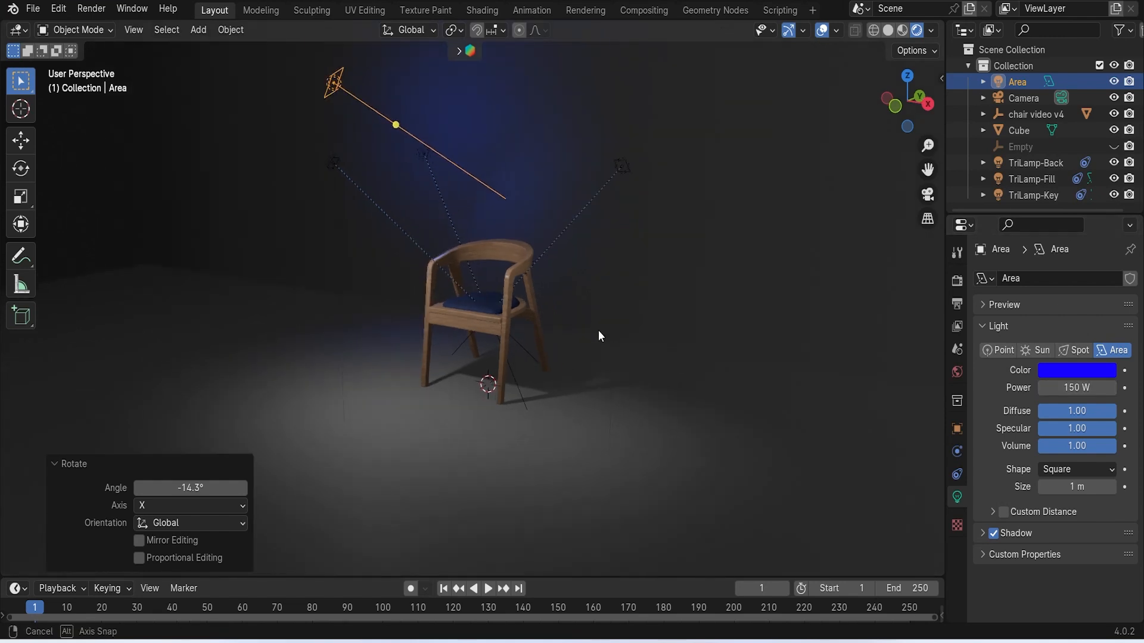
pyautogui.scroll(-2, 412, 131)
pyautogui.moveTo(458, 157); pyautogui.dragTo(511, 189, button='middle')
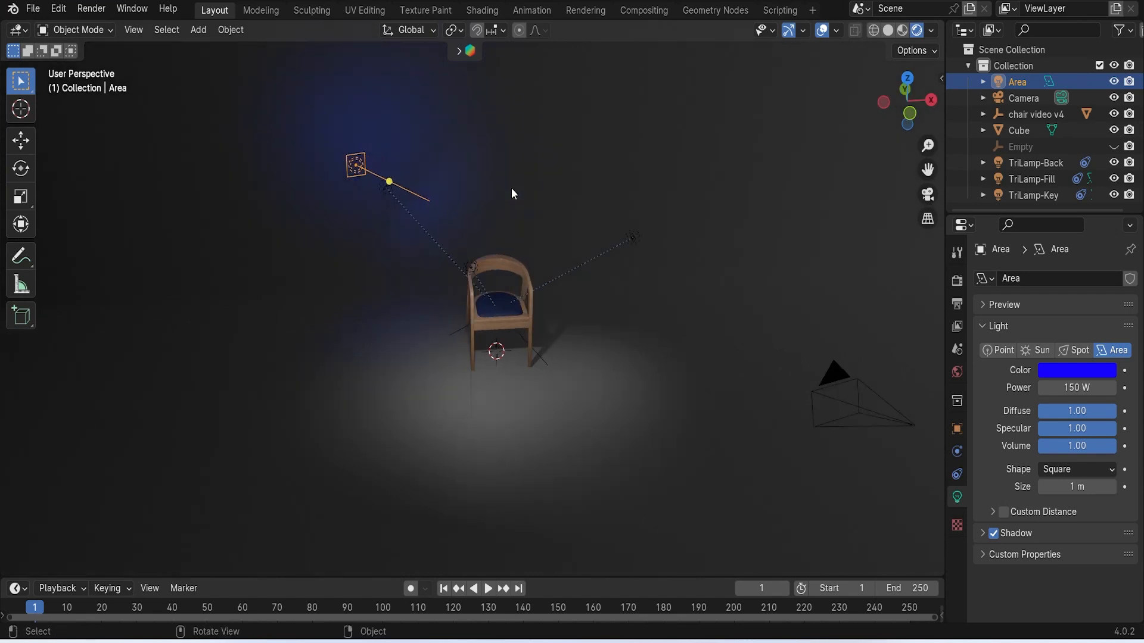
pyautogui.hotkey('shift', 'd')
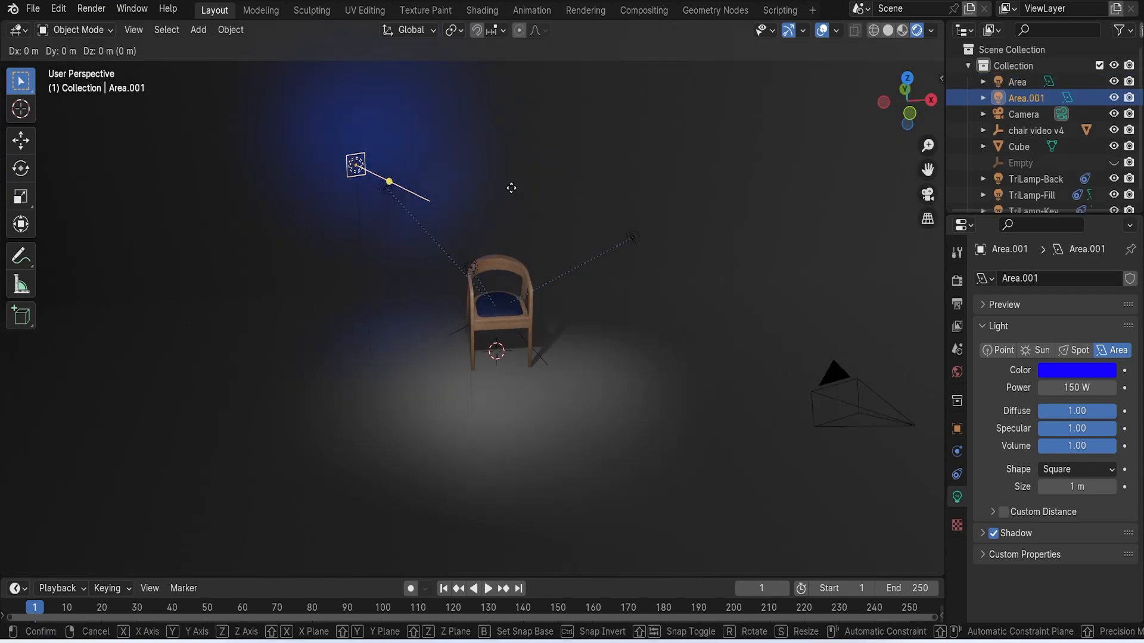
pyautogui.press('x')
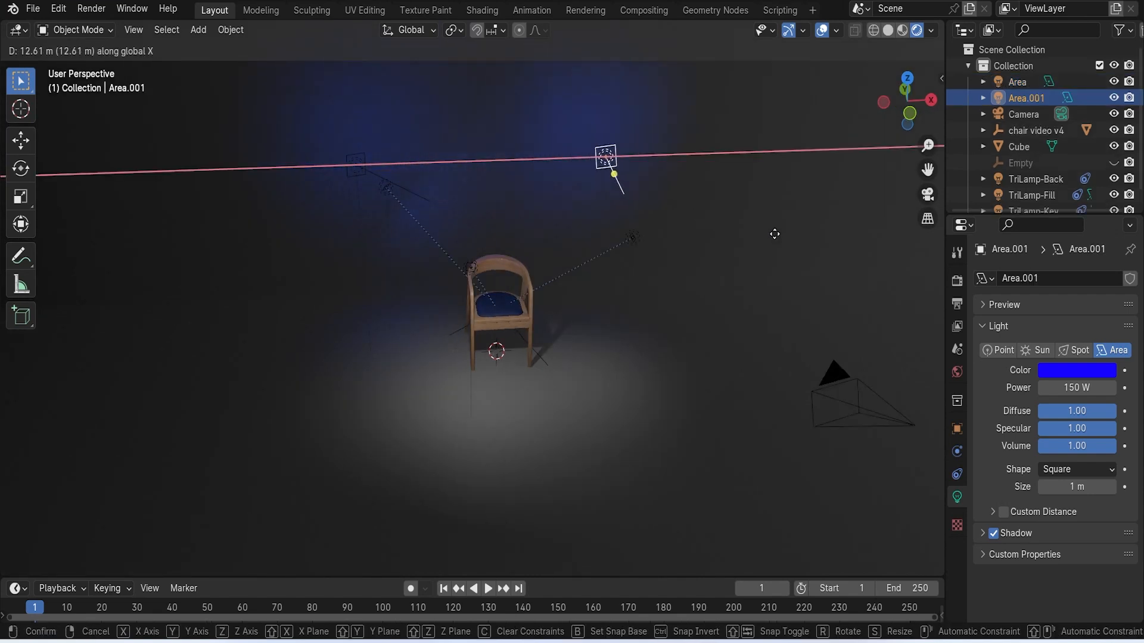
pyautogui.click(782, 279)
# Rotate the duplicated area light about 41.2° around Z
pyautogui.moveTo(782, 279); pyautogui.dragTo(784, 339, button='middle')
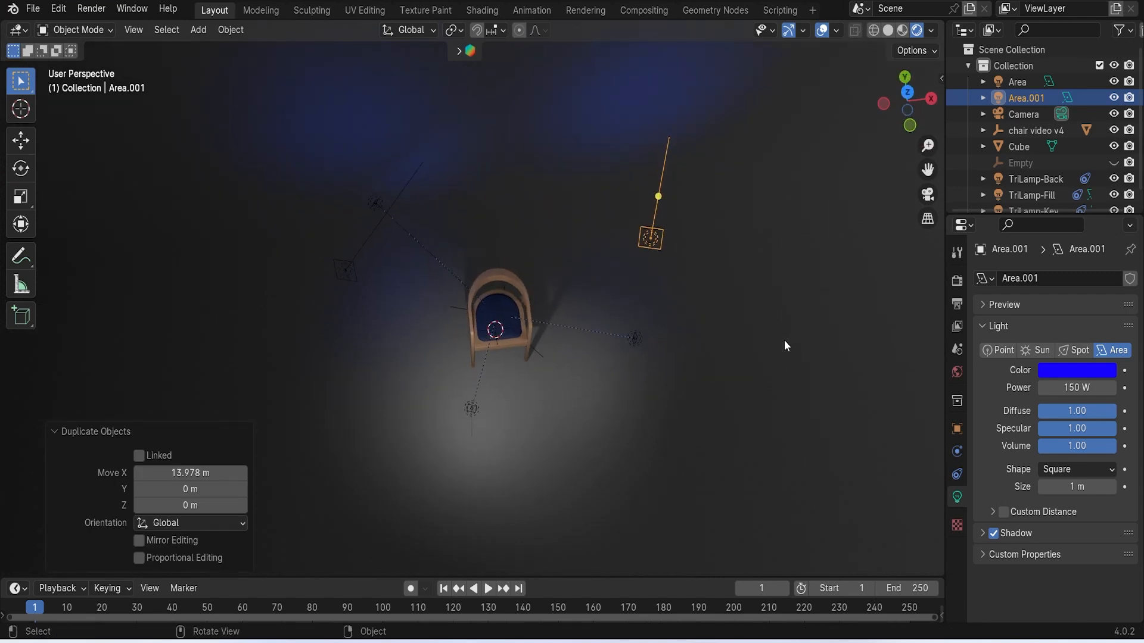
pyautogui.press('r')
pyautogui.press('z')
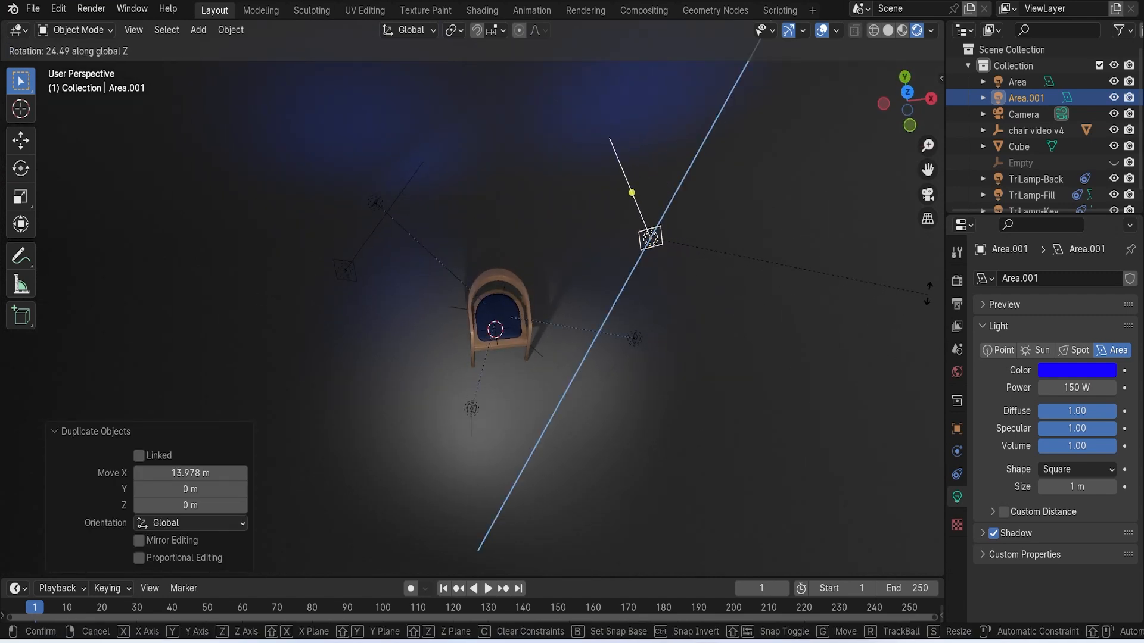
pyautogui.click(1, 282)
# Change the duplicated area light's color to near-white and check its glow on the back wall from near and far
pyautogui.moveTo(743, 266); pyautogui.dragTo(749, 221, button='middle')
pyautogui.click(1067, 371)
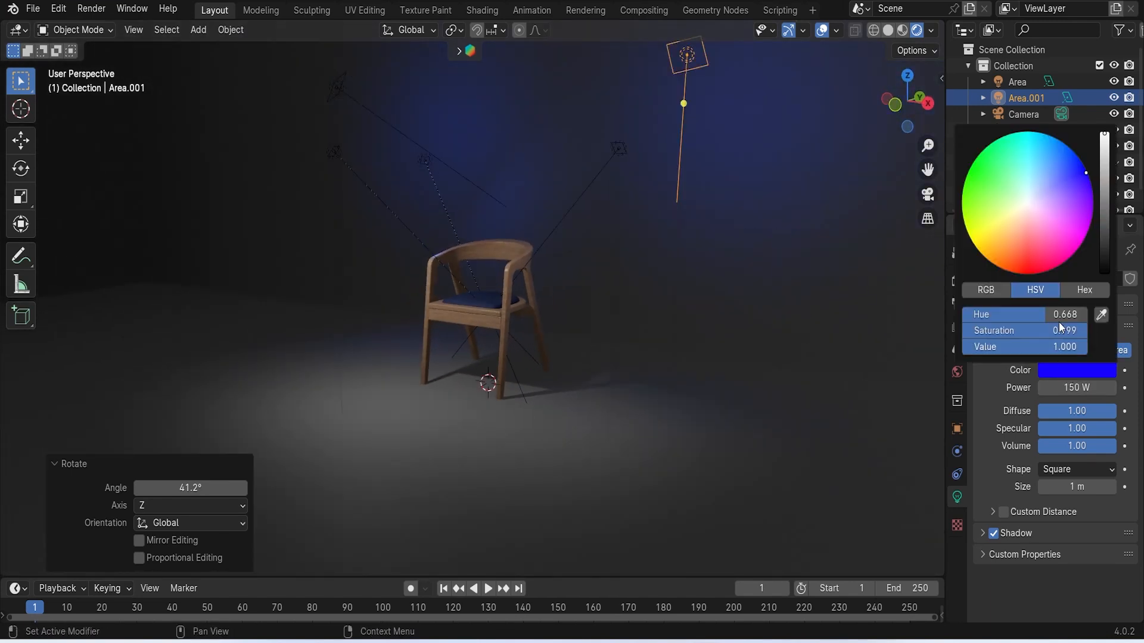
pyautogui.click(1028, 204)
pyautogui.moveTo(602, 280); pyautogui.dragTo(610, 327, button='middle')
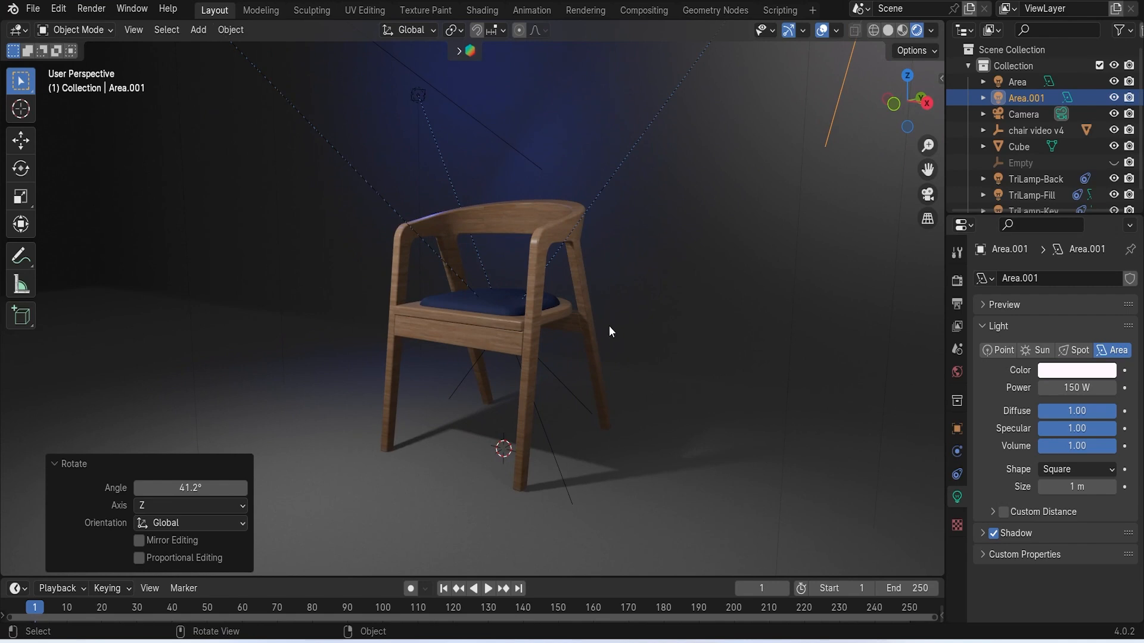
pyautogui.scroll(-4, 362, 244)
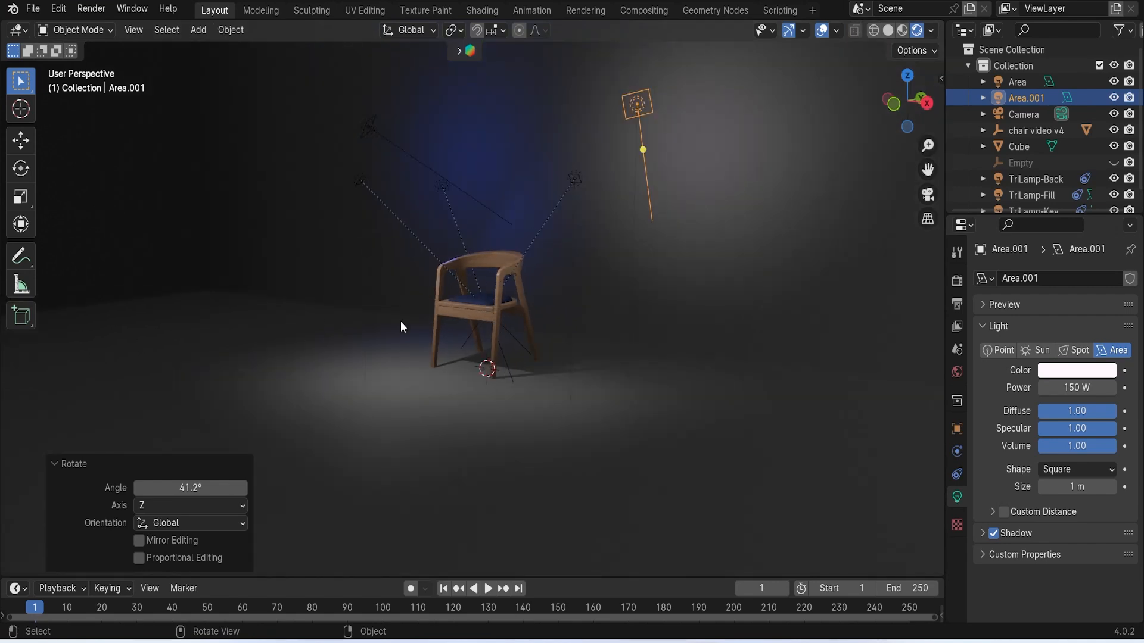
pyautogui.scroll(-5, 509, 313)
pyautogui.moveTo(510, 313); pyautogui.dragTo(529, 320, button='middle')
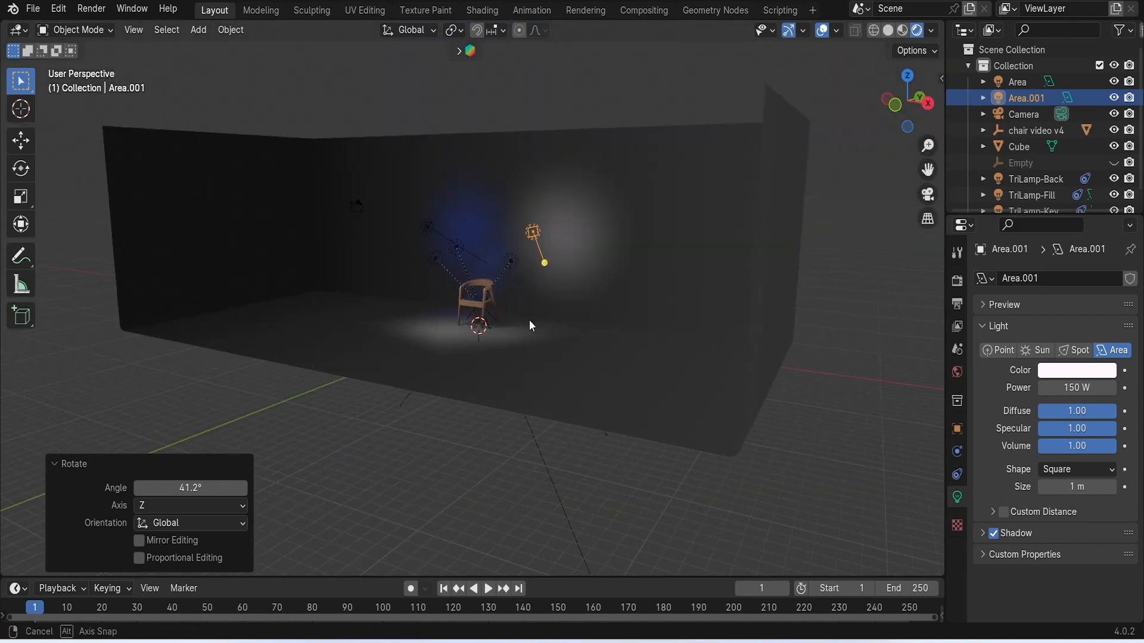
pyautogui.scroll(3, 528, 319)
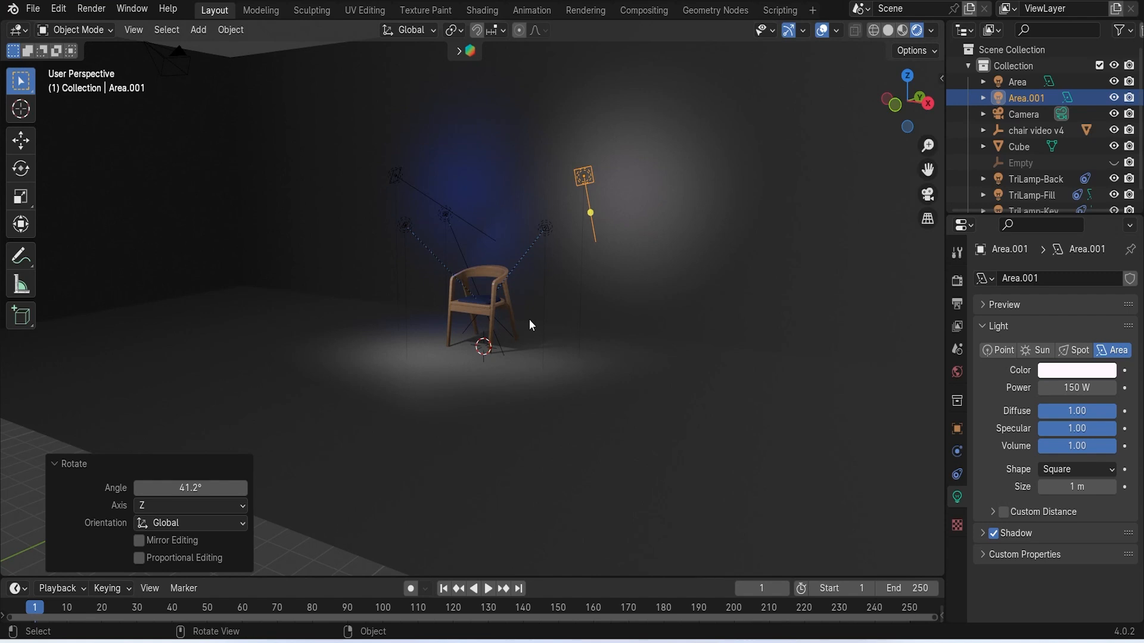
pyautogui.scroll(6, 518, 304)
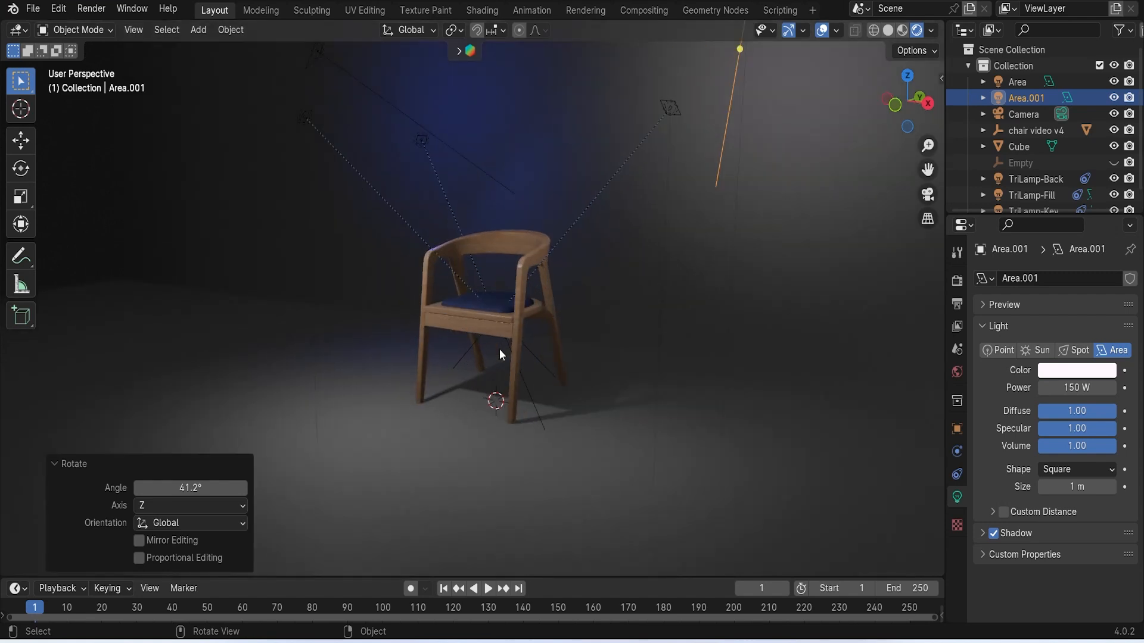
pyautogui.hotkey('shift', 'a')
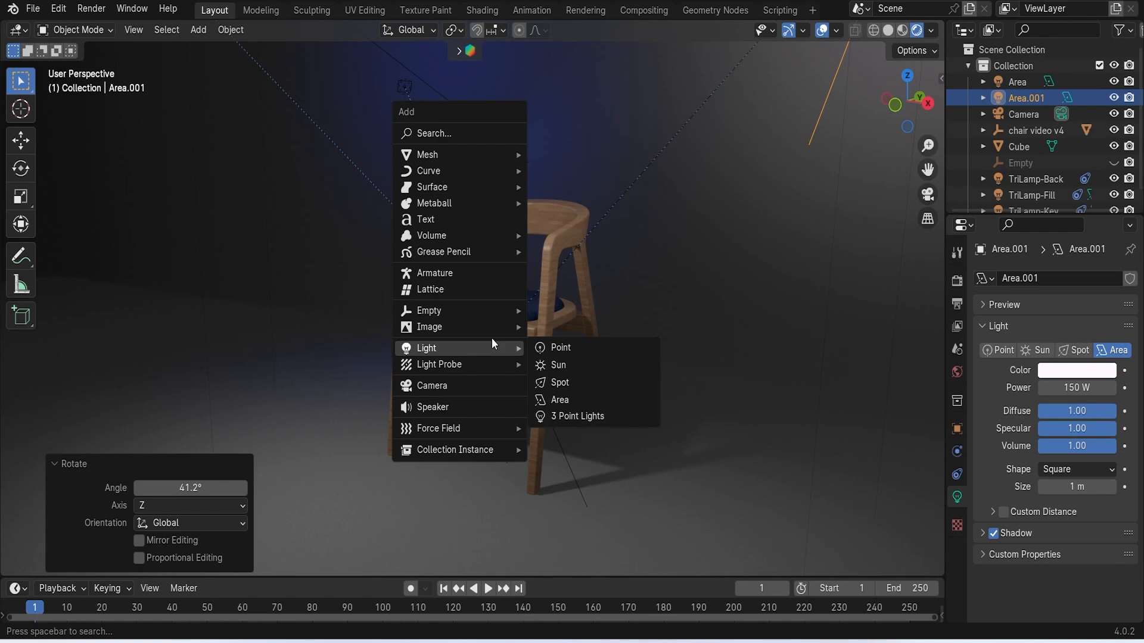
pyautogui.click(503, 385)
pyautogui.scroll(-8, 504, 382)
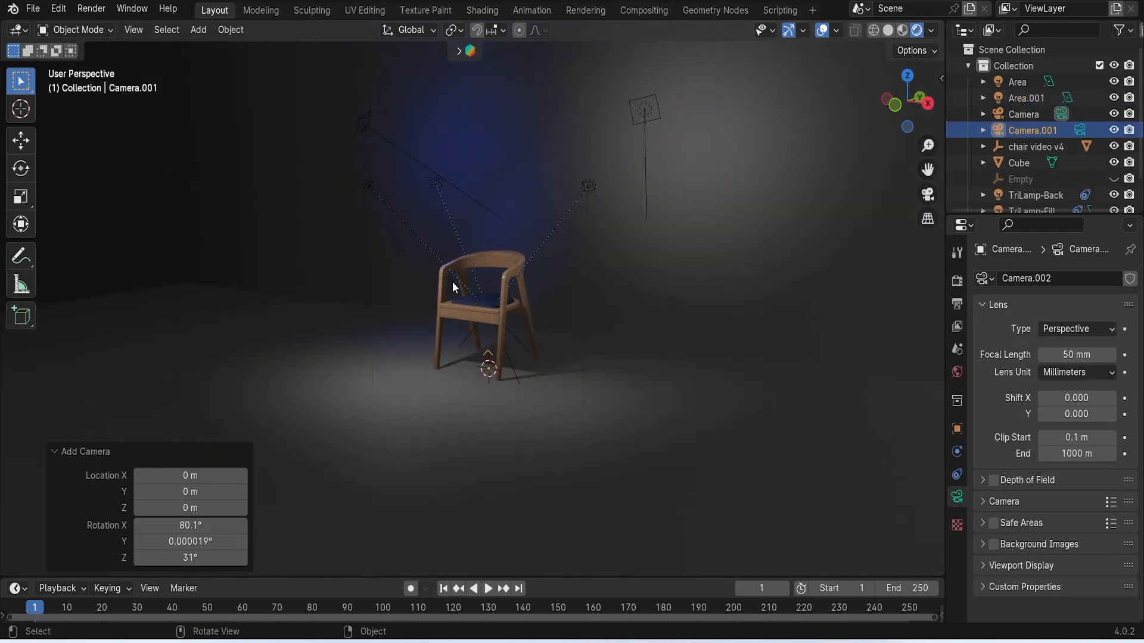
pyautogui.moveTo(453, 288); pyautogui.dragTo(513, 220, button='middle')
pyautogui.scroll(8, 498, 309)
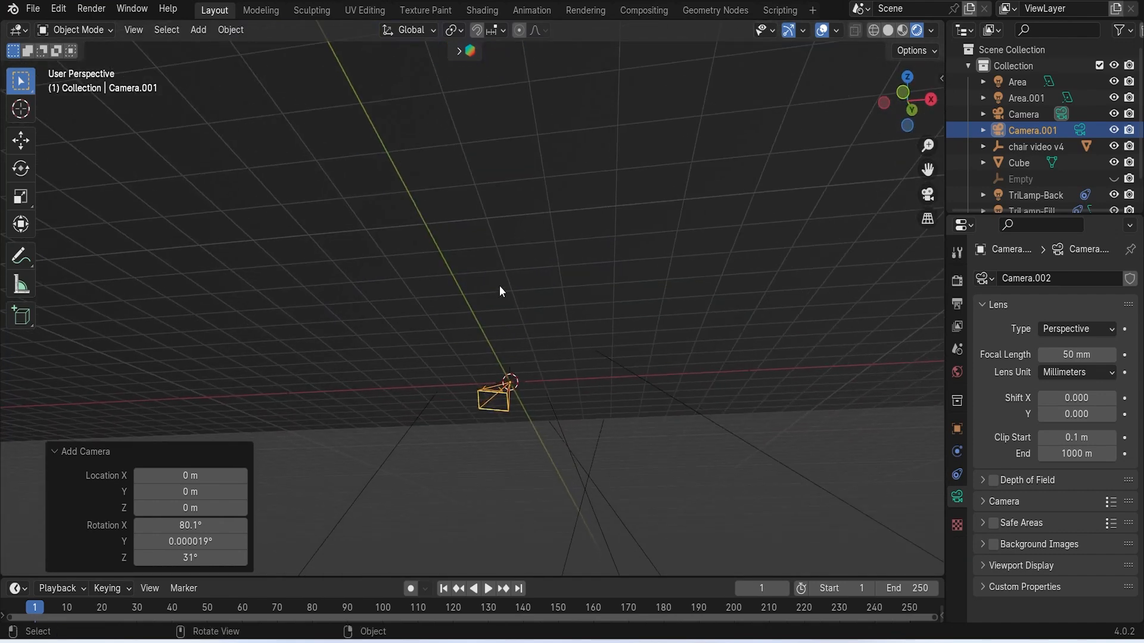
pyautogui.press('Delete')
# Frame the whole chair from a three-quarter front angle and align the active camera to this view
pyautogui.moveTo(500, 291); pyautogui.dragTo(603, 364, button='middle')
pyautogui.scroll(1, 668, 268)
pyautogui.moveTo(748, 194); pyautogui.dragTo(650, 238, button='middle')
pyautogui.scroll(4, 566, 265)
pyautogui.moveTo(551, 269); pyautogui.dragTo(530, 249, button='middle')
pyautogui.scroll(2, 535, 260)
pyautogui.scroll(1, 556, 285)
pyautogui.moveTo(550, 291); pyautogui.dragTo(577, 330, button='middle')
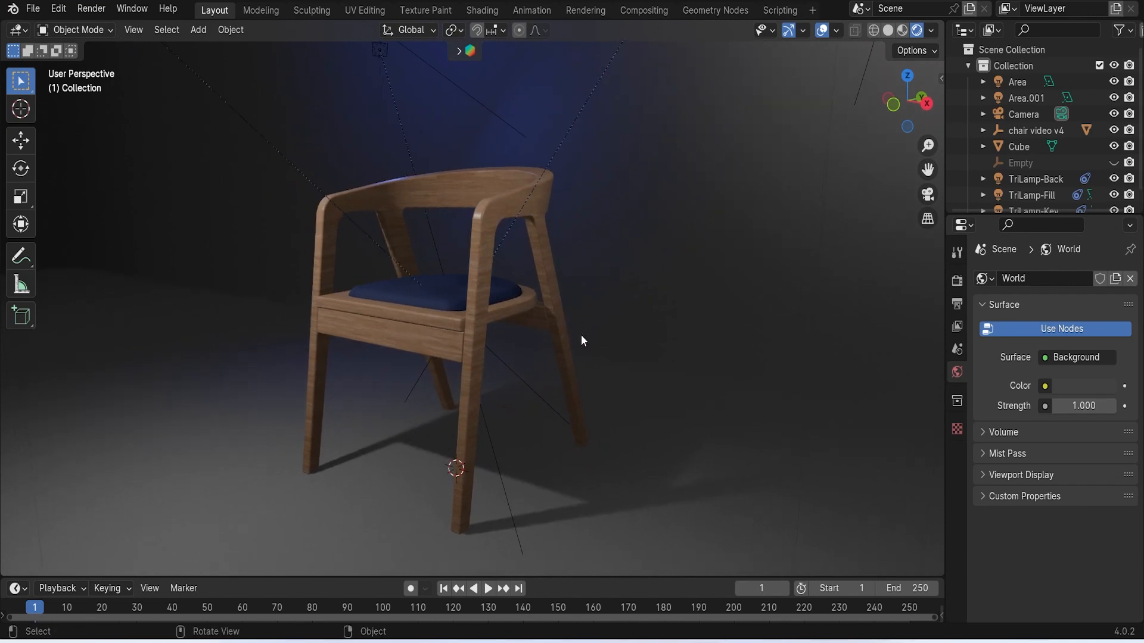
pyautogui.scroll(-1, 581, 336)
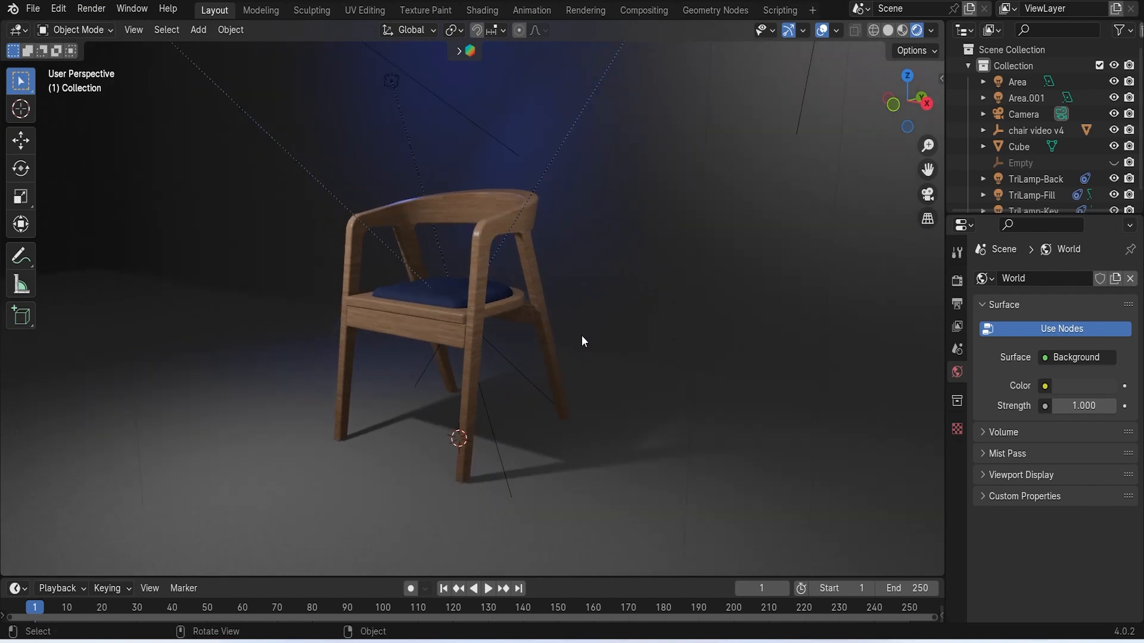
pyautogui.click(138, 34)
pyautogui.moveTo(251, 273)
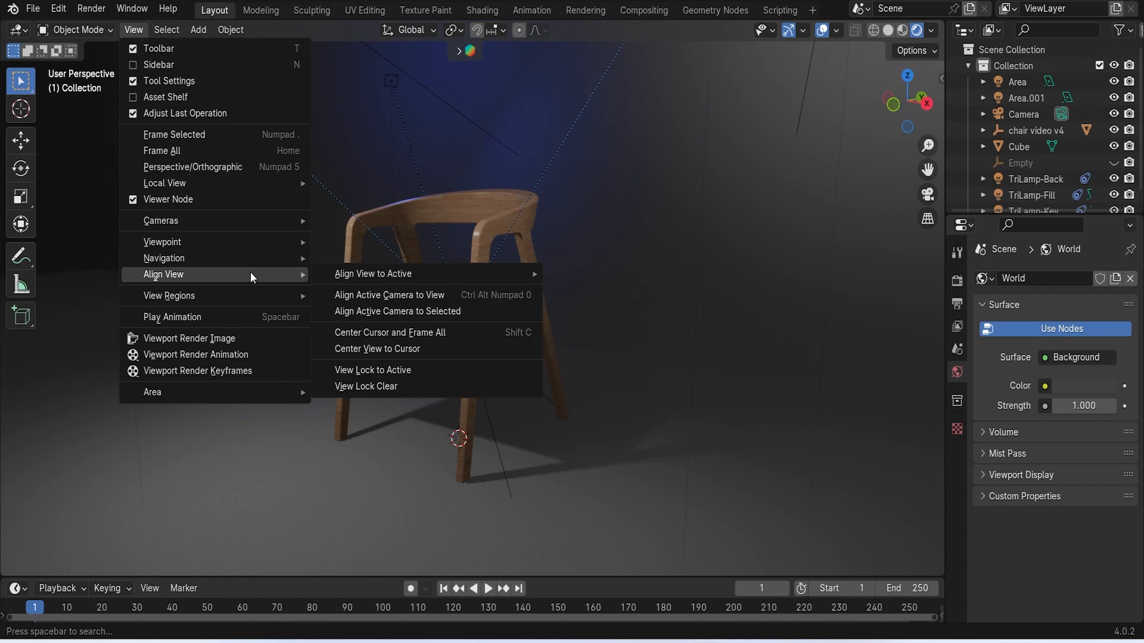
pyautogui.click(406, 300)
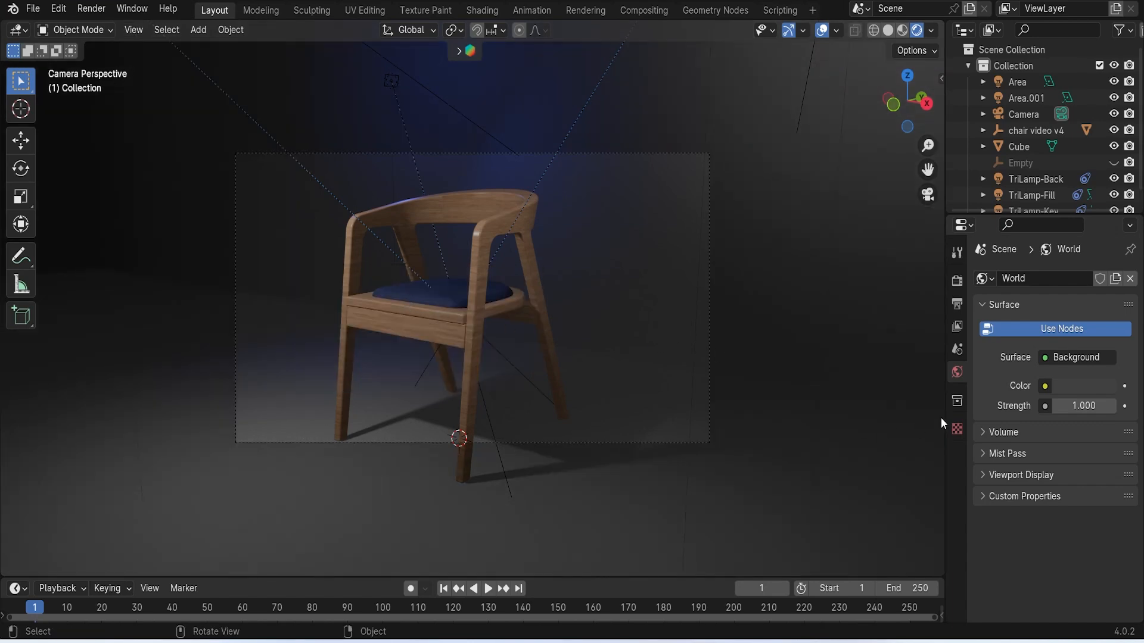
# Select the scene camera, look through it, and set its focal length to 43 mm with Shift X and Y at -0.040
pyautogui.moveTo(592, 335); pyautogui.dragTo(627, 353, button='middle')
pyautogui.scroll(-6, 667, 341)
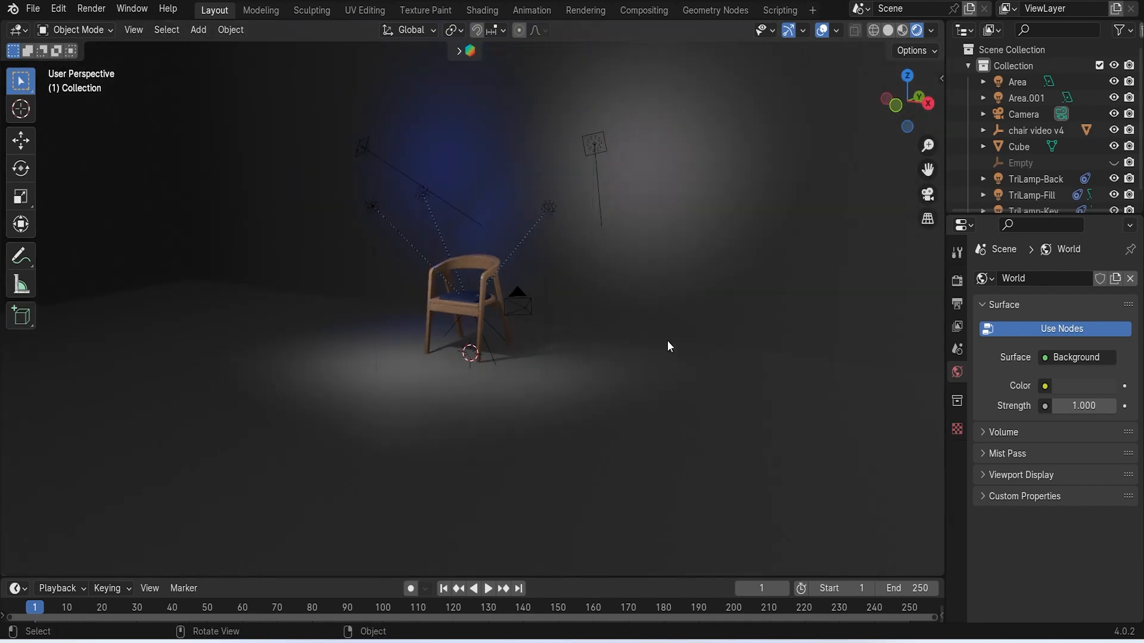
pyautogui.click(522, 312)
pyautogui.press('KP_0')
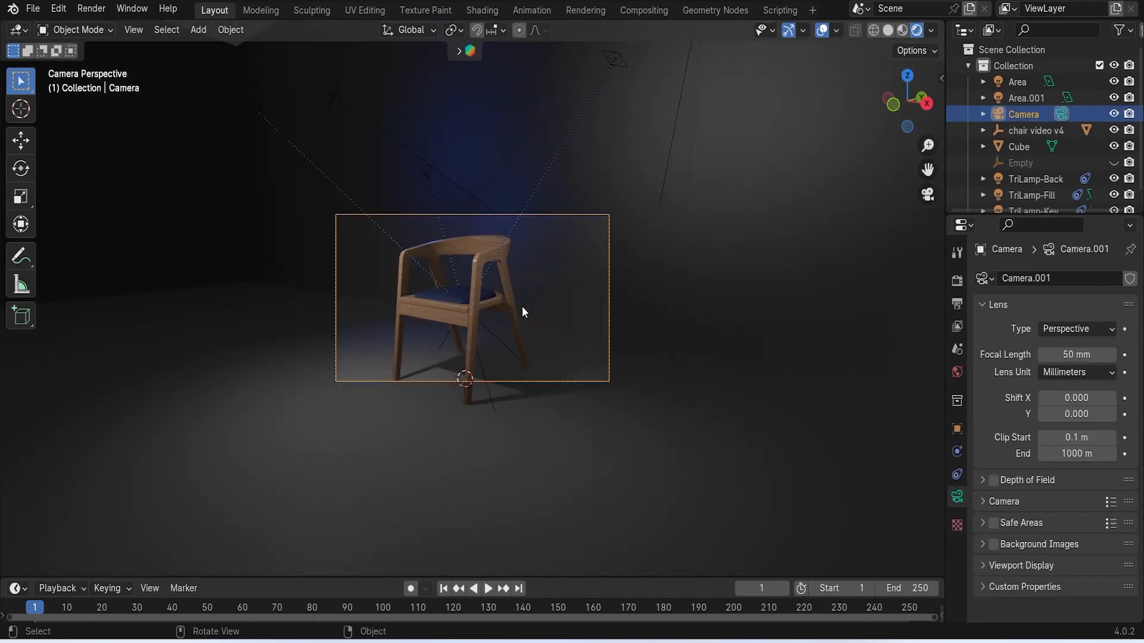
pyautogui.scroll(1, 522, 306)
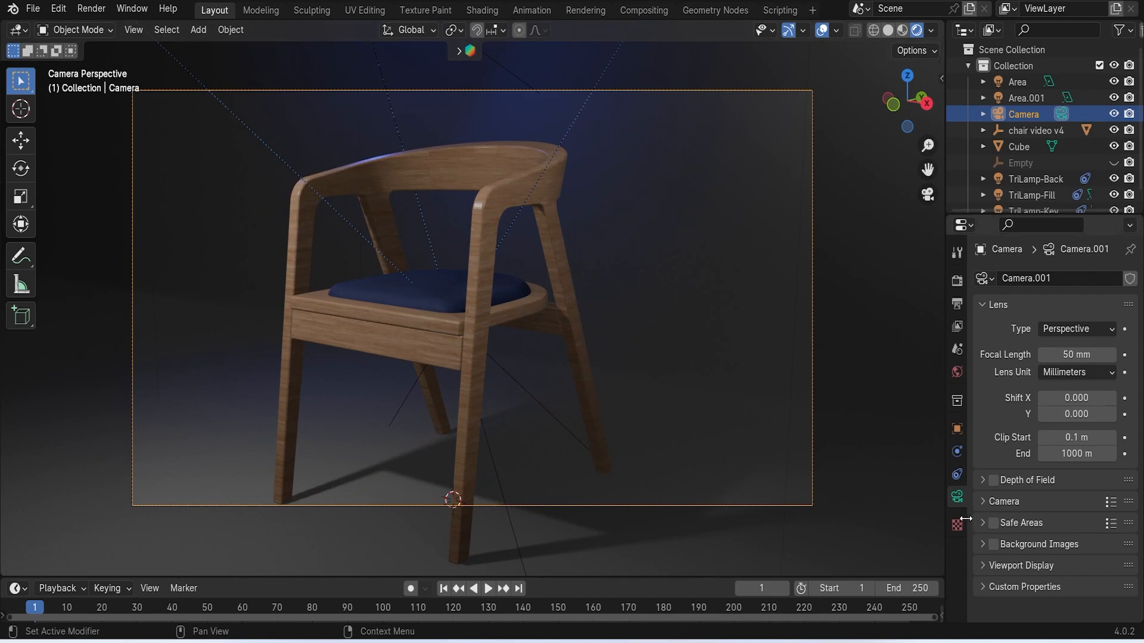
pyautogui.moveTo(1077, 354); pyautogui.dragTo(1045, 354)
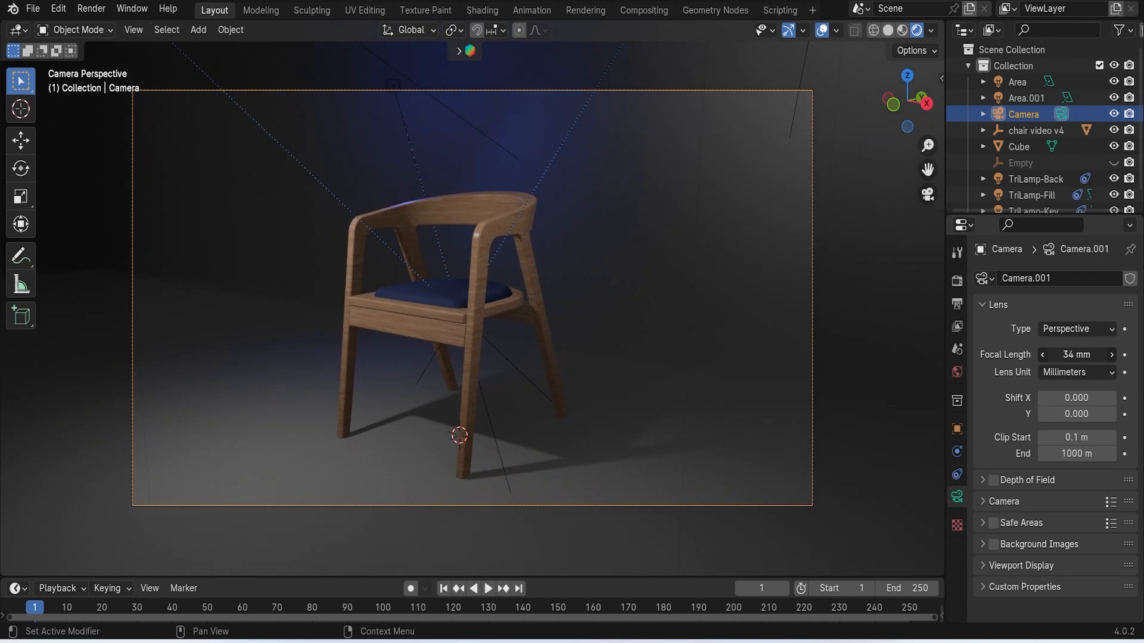
pyautogui.moveTo(1076, 398); pyautogui.dragTo(1069, 414)
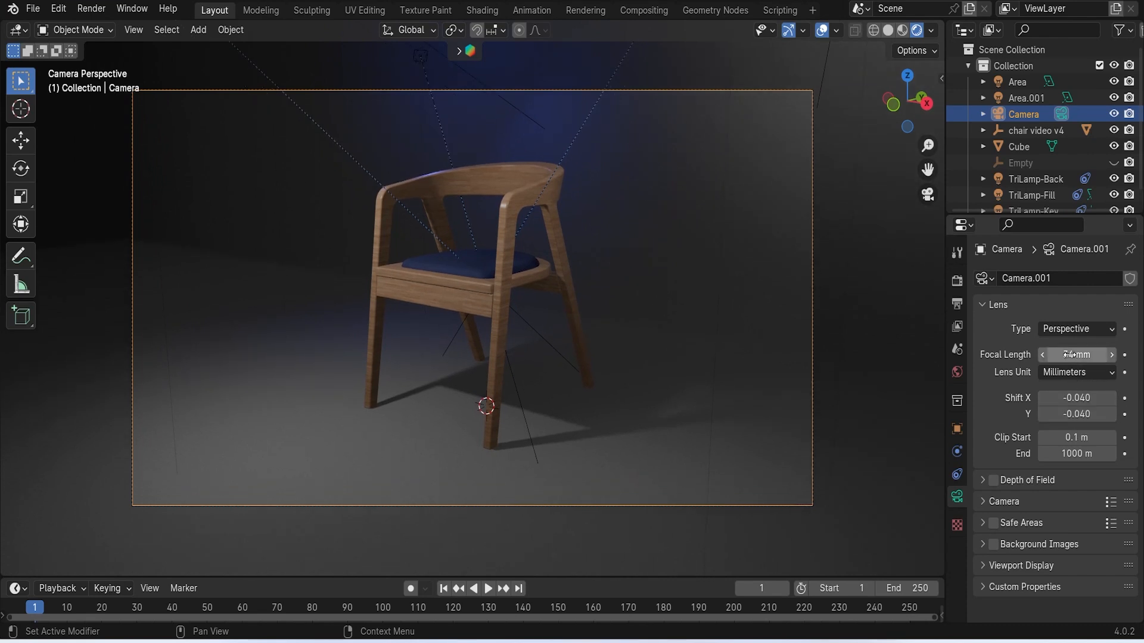
pyautogui.moveTo(1075, 354); pyautogui.dragTo(1091, 354)
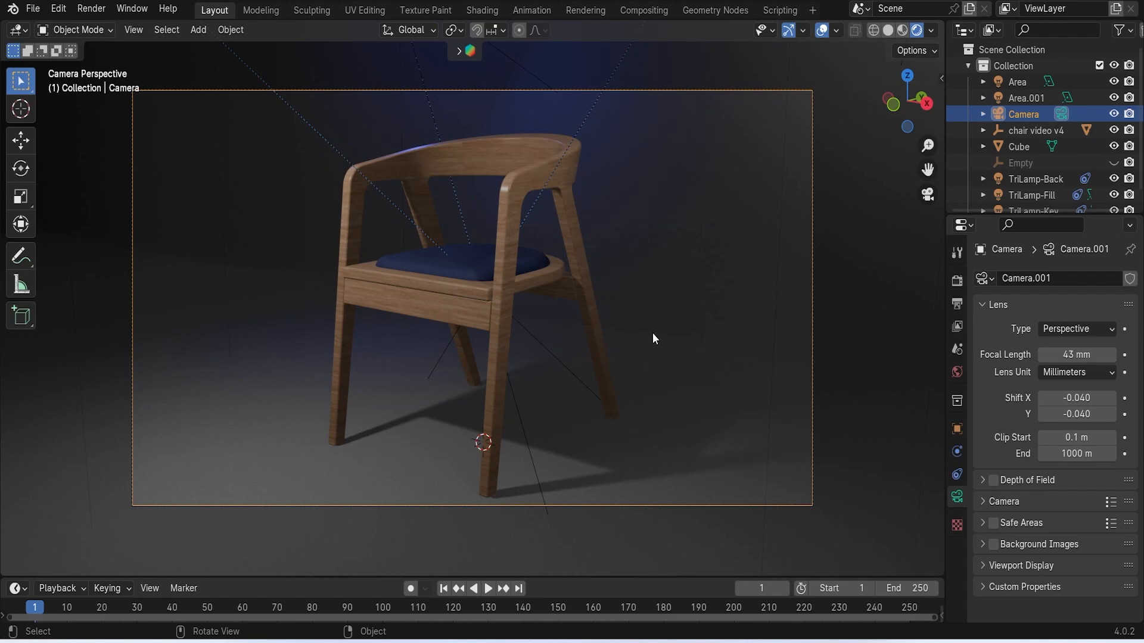
# Split the viewport vertically into two roughly equal areas and enlarge the camera view of the chair in the rendered one
pyautogui.click(136, 31)
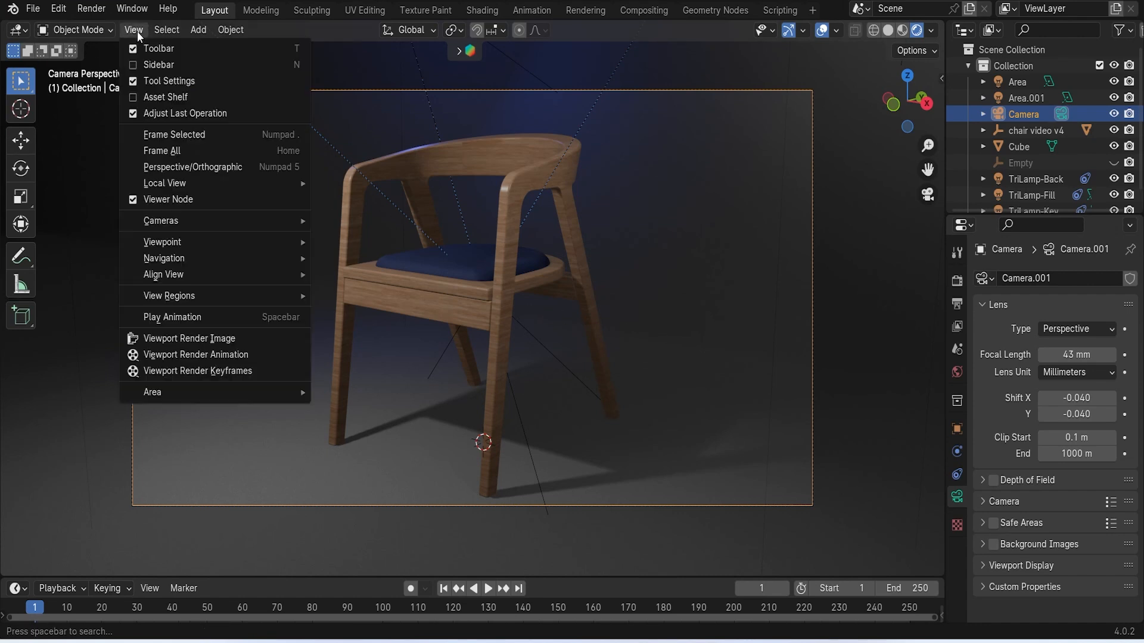
pyautogui.moveTo(266, 391)
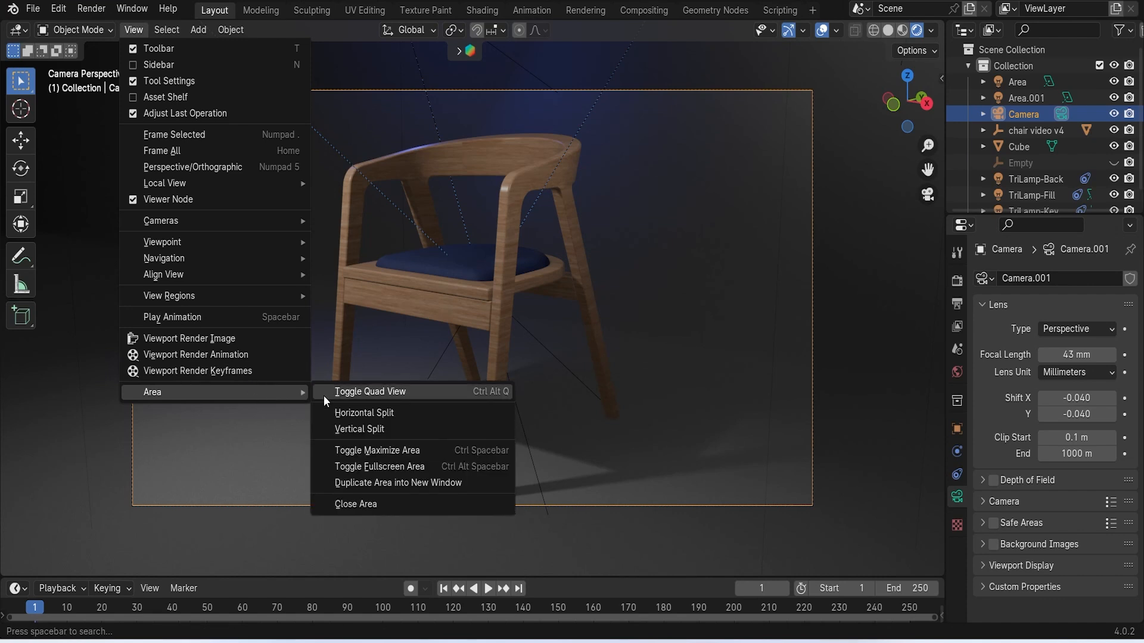
pyautogui.click(392, 421)
pyautogui.click(402, 370)
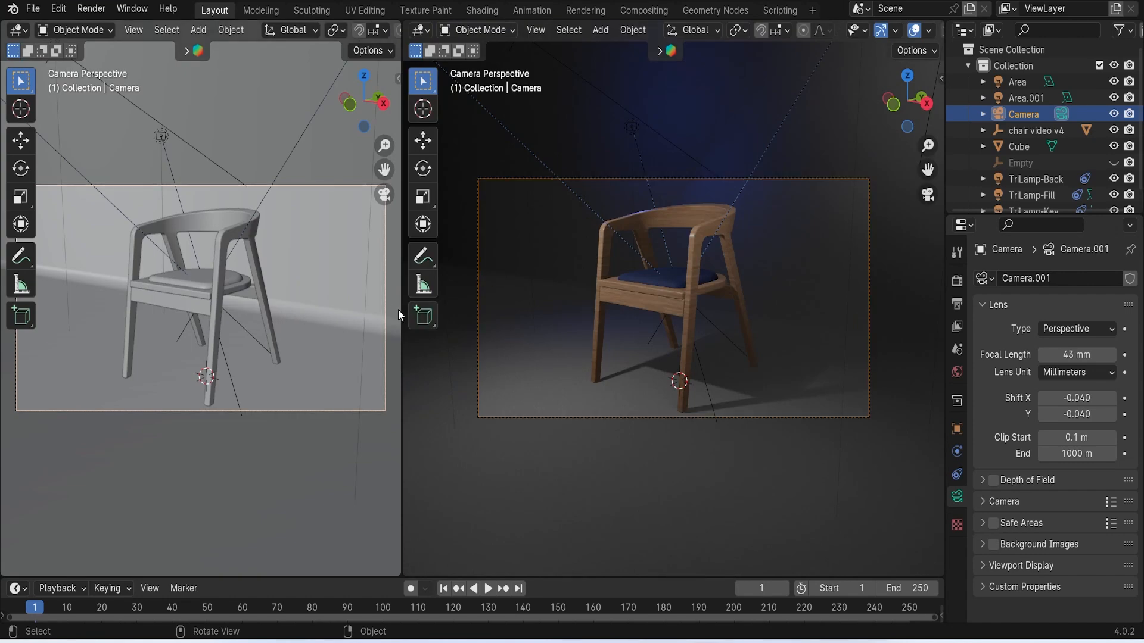
pyautogui.moveTo(407, 316); pyautogui.dragTo(524, 322)
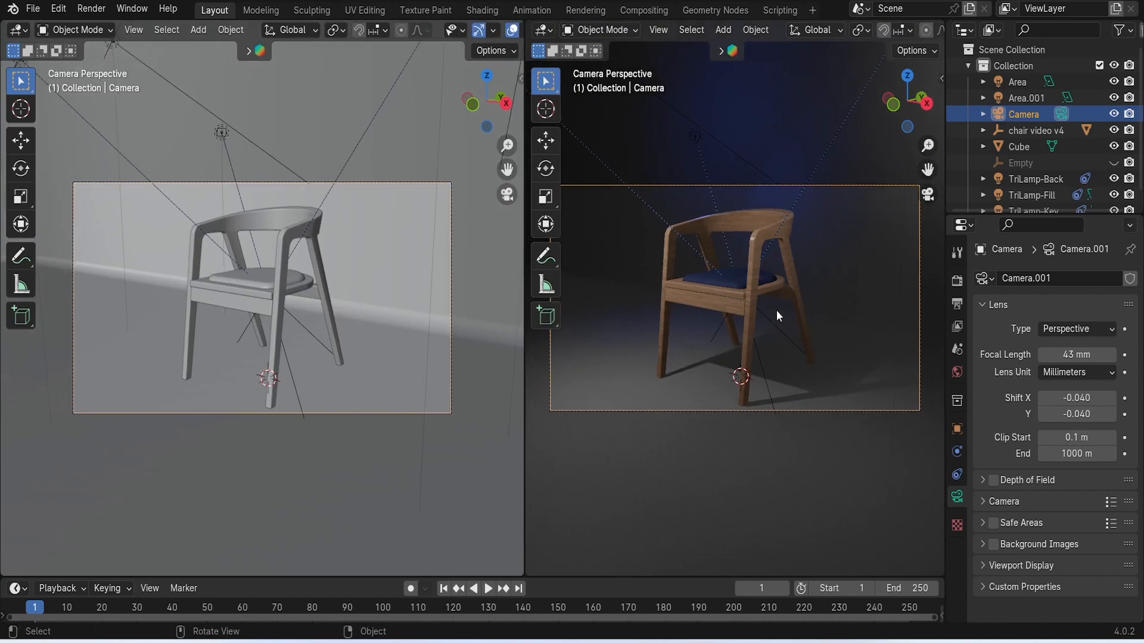
pyautogui.scroll(3, 777, 310)
pyautogui.moveTo(777, 310); pyautogui.dragTo(752, 249, button='middle')
pyautogui.press('KP_0')
pyautogui.scroll(1, 758, 319)
pyautogui.scroll(-1, 751, 249)
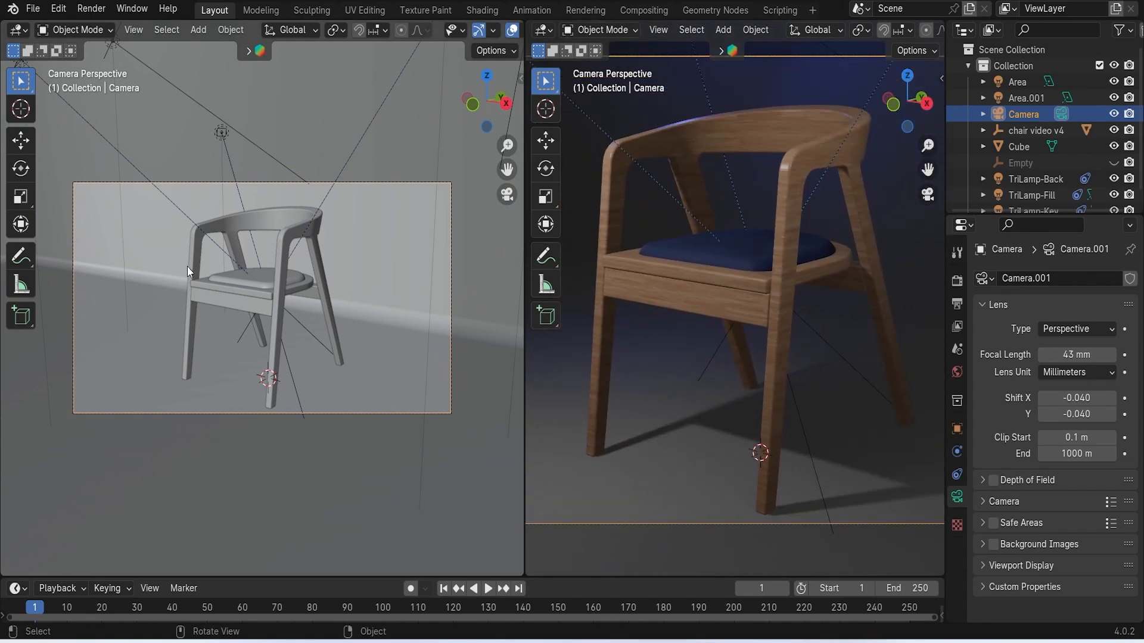
# Take the new viewport out of camera view, switch its shading to Rendered, and frame the chair there from a free angle
pyautogui.moveTo(187, 267); pyautogui.dragTo(299, 286, button='middle')
pyautogui.scroll(-5, 299, 286)
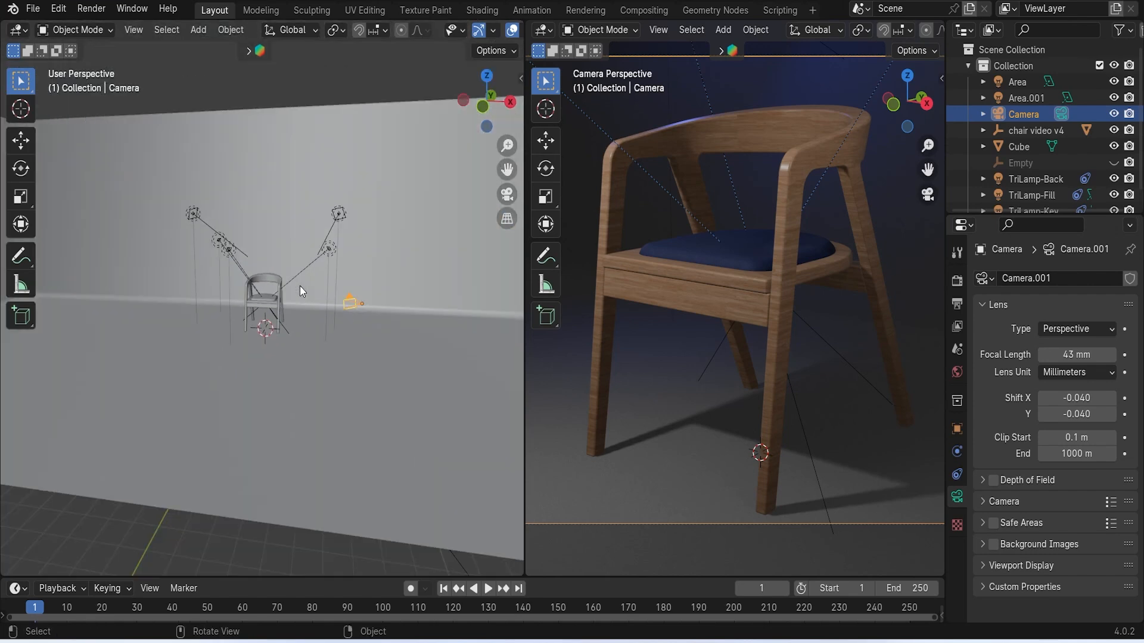
pyautogui.scroll(-4, 441, 33)
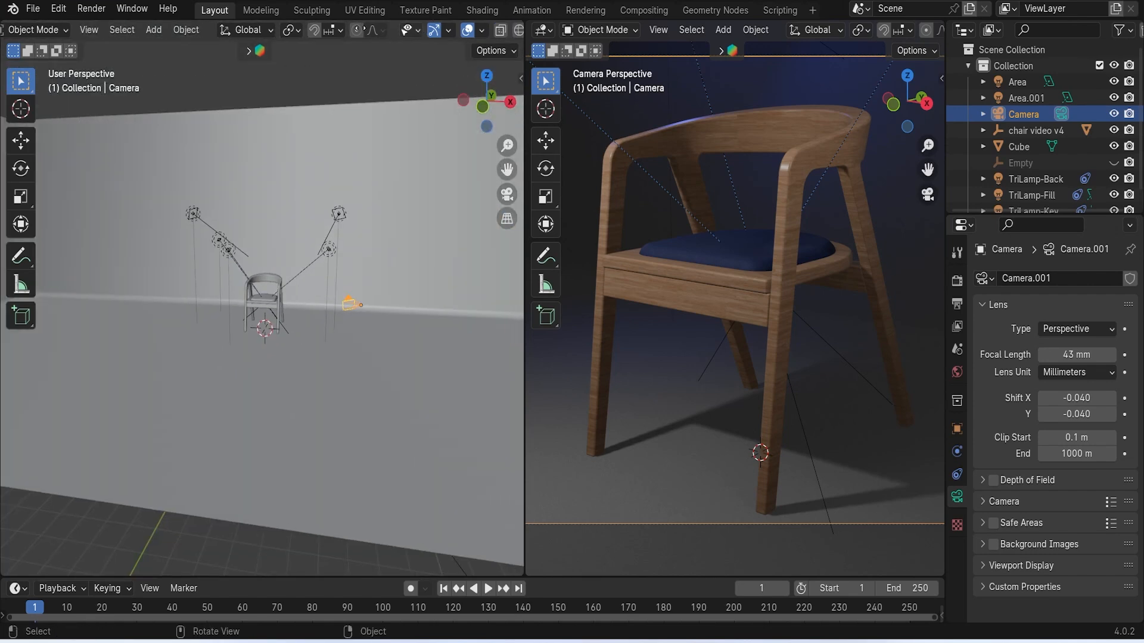
pyautogui.click(482, 30)
pyautogui.scroll(8, 280, 245)
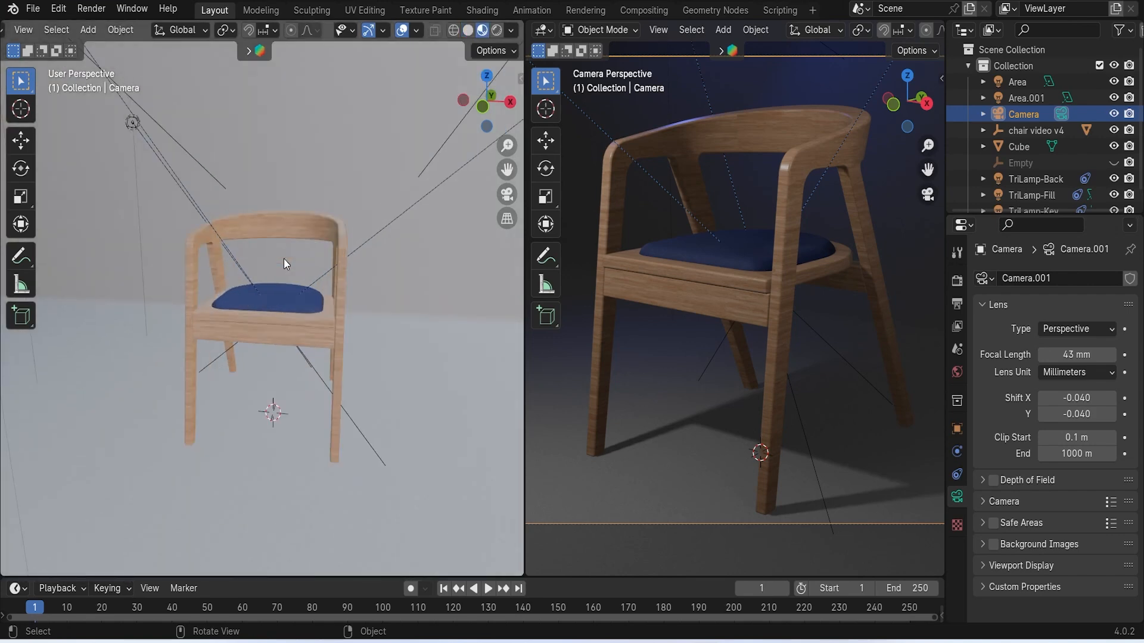
pyautogui.click(497, 30)
pyautogui.moveTo(285, 237)
pyautogui.mouseDown(button='middle')
pyautogui.moveTo(334, 254)
pyautogui.moveTo(371, 248)
pyautogui.moveTo(291, 259)
pyautogui.mouseUp(button='middle')
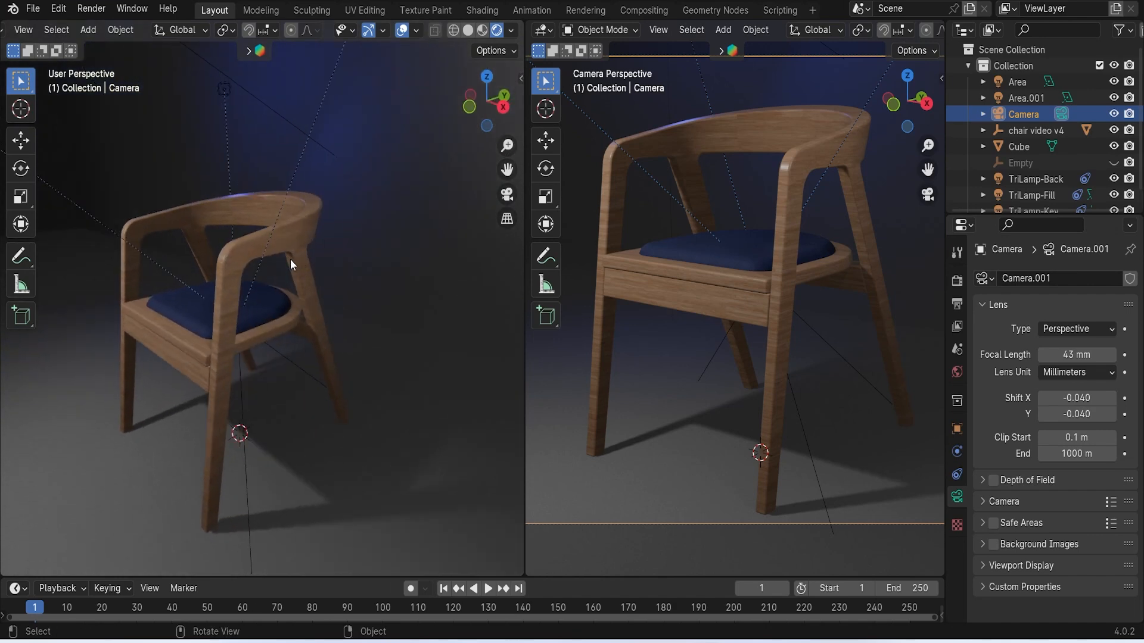
# Save the project as "chair video.blend" in New Folder
pyautogui.click(32, 9)
pyautogui.click(89, 118)
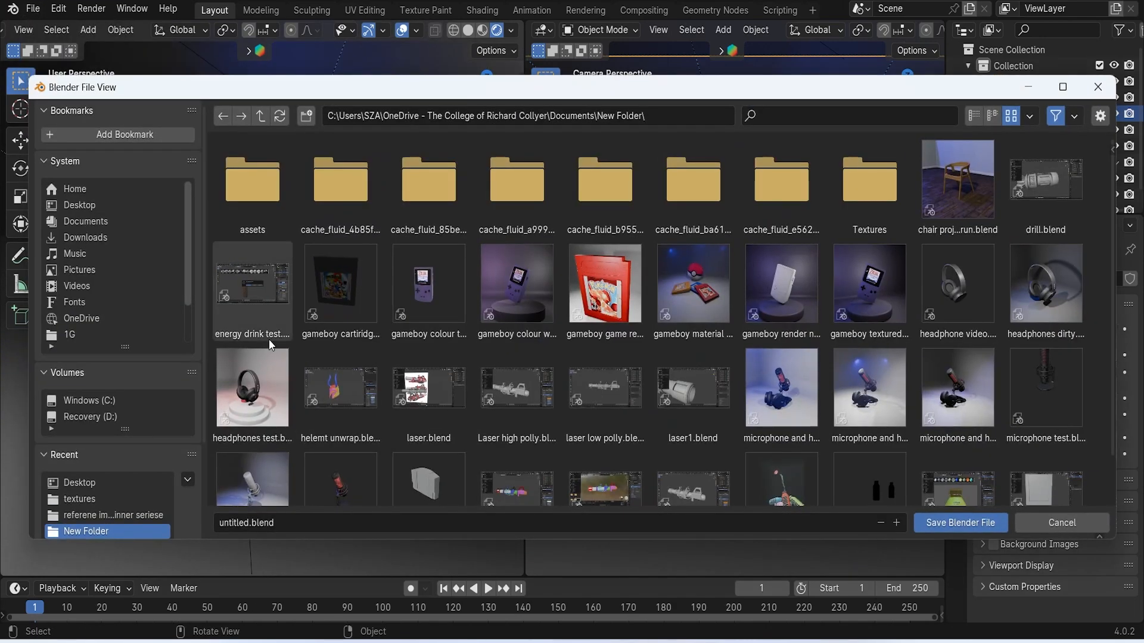
pyautogui.click(355, 524)
pyautogui.write('chair vi')
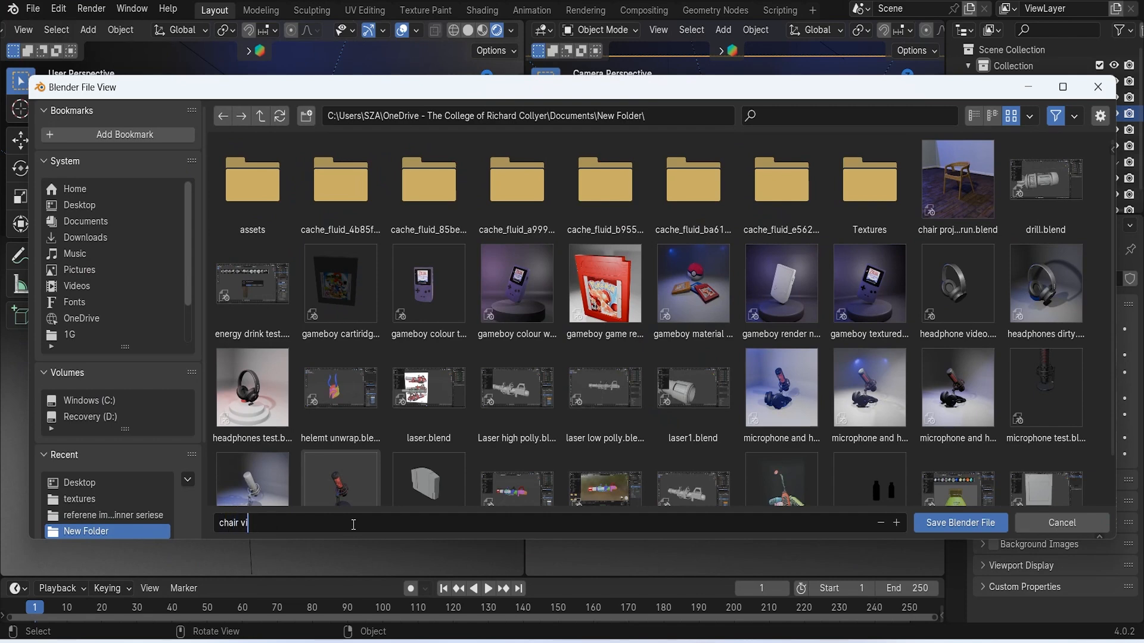
pyautogui.write('deo')
pyautogui.press('Return')
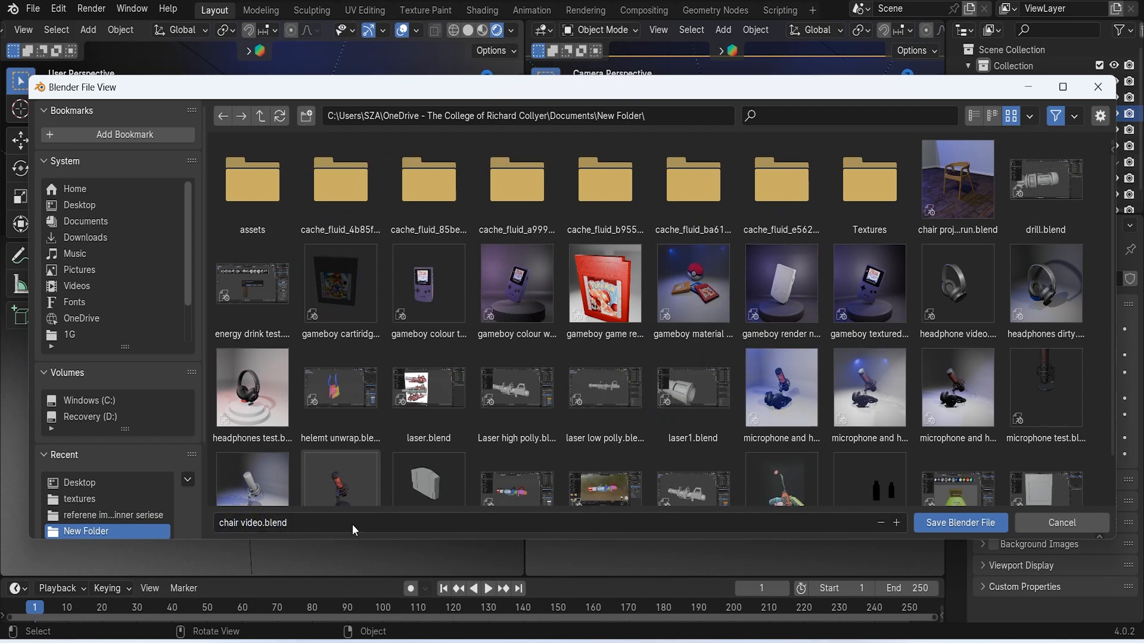
pyautogui.click(960, 523)
# Add an OCA setup with a Smear generator to the chair frame's Wood material and inspect it up close
pyautogui.scroll(6, 299, 290)
pyautogui.click(345, 175)
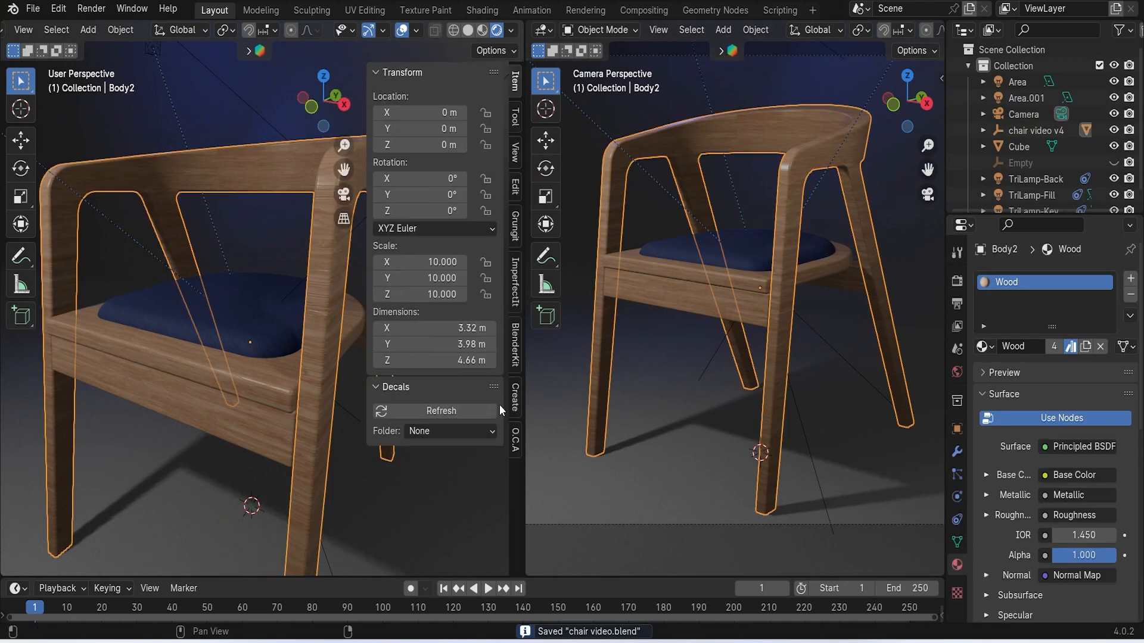
pyautogui.click(517, 446)
pyautogui.click(449, 119)
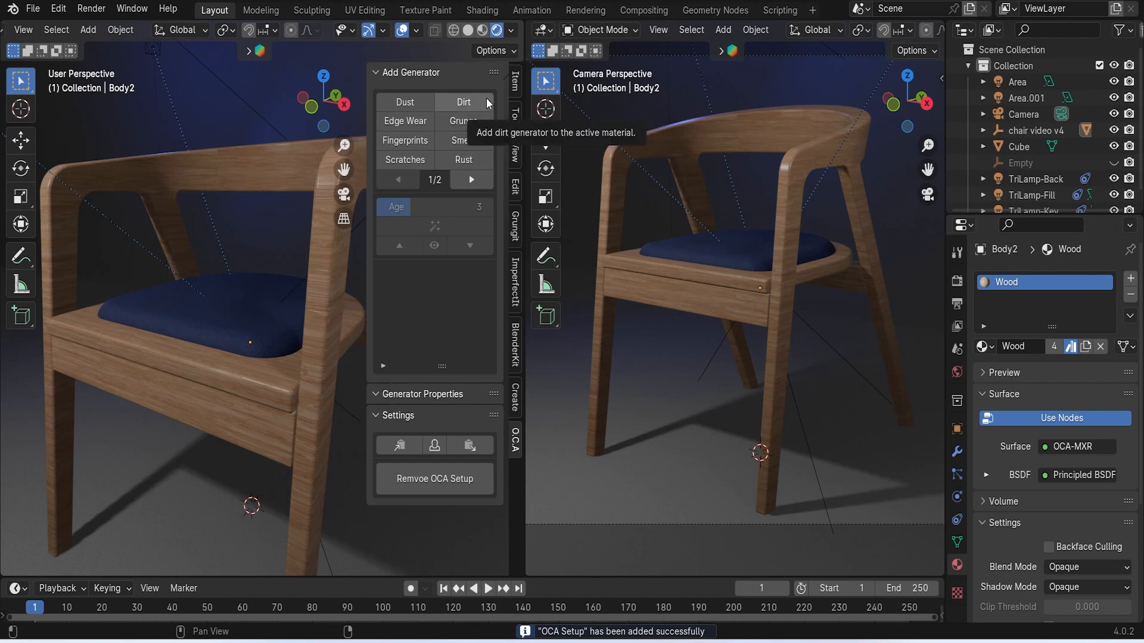
pyautogui.click(460, 140)
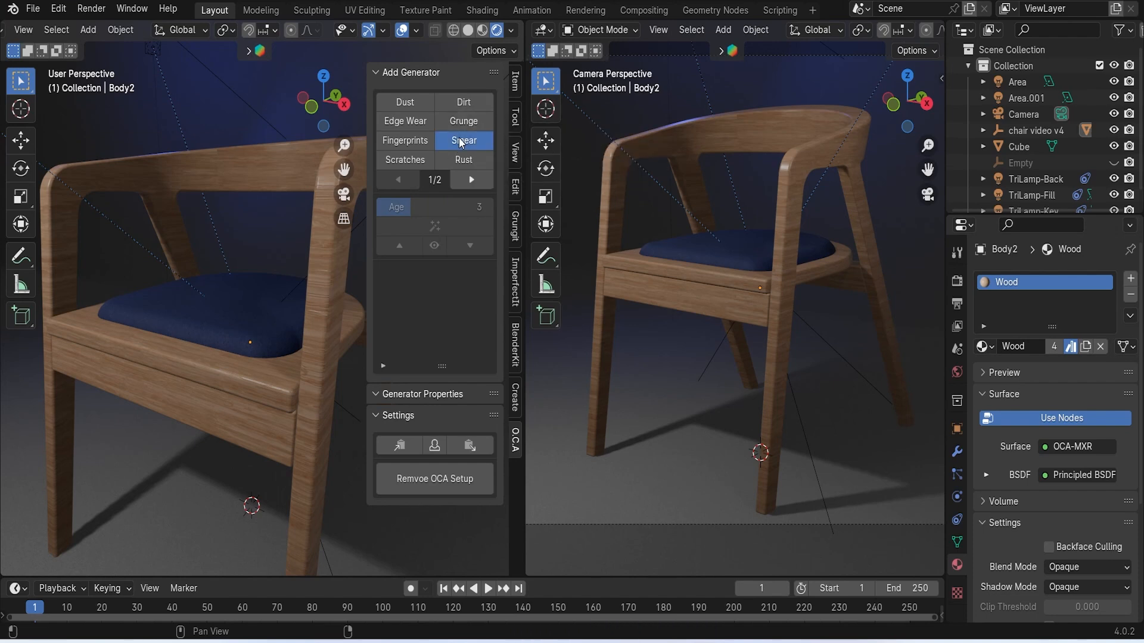
pyautogui.moveTo(330, 258); pyautogui.dragTo(270, 260, button='middle')
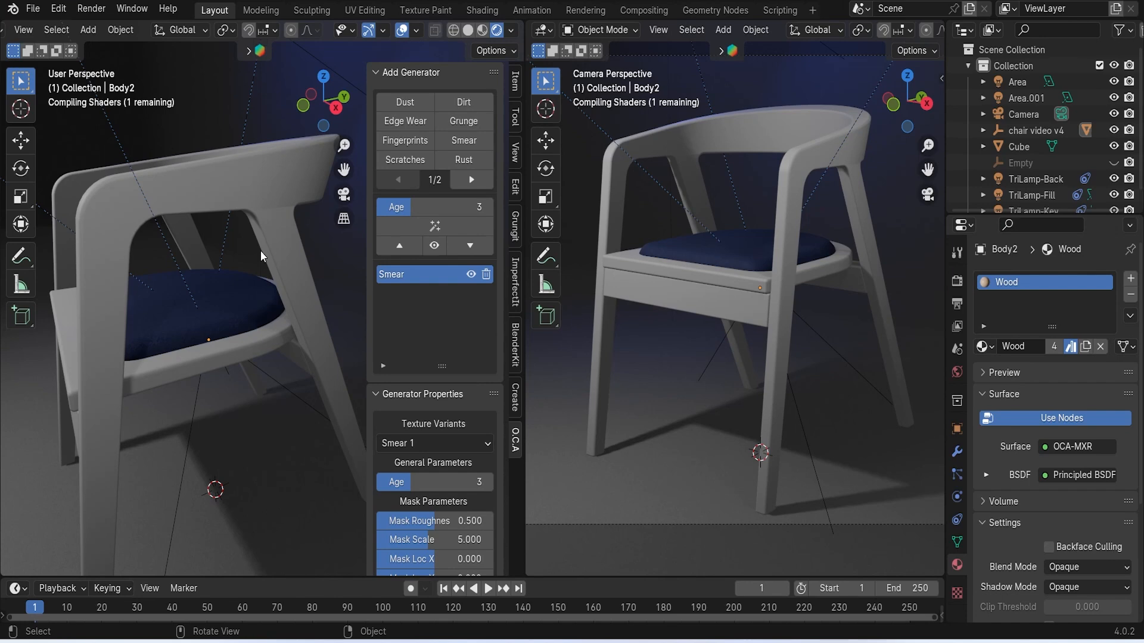
pyautogui.scroll(1, 260, 251)
pyautogui.moveTo(260, 229); pyautogui.dragTo(276, 242, button='middle')
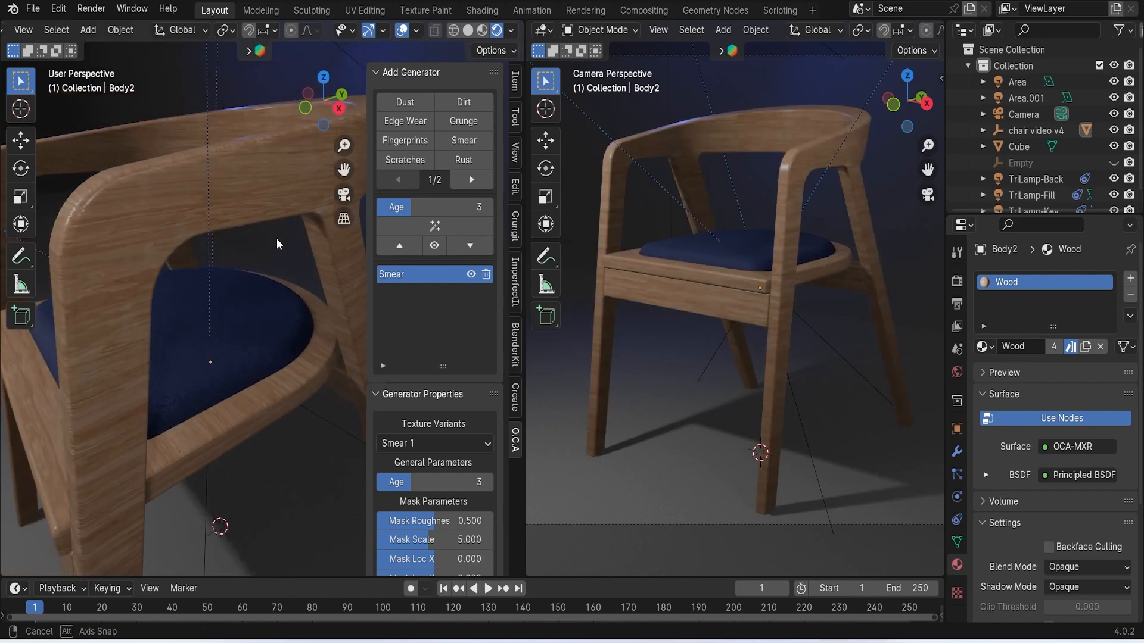
pyautogui.moveTo(276, 244); pyautogui.dragTo(276, 244, button='middle')
# Set the Smear generator's Age to 4 and try its texture opacity at 10 before lowering it to about 4.1
pyautogui.scroll(-5, 423, 471)
pyautogui.moveTo(418, 358)
pyautogui.mouseDown()
pyautogui.moveTo(493, 359)
pyautogui.moveTo(421, 358)
pyautogui.mouseUp()
pyautogui.scroll(-6, 444, 439)
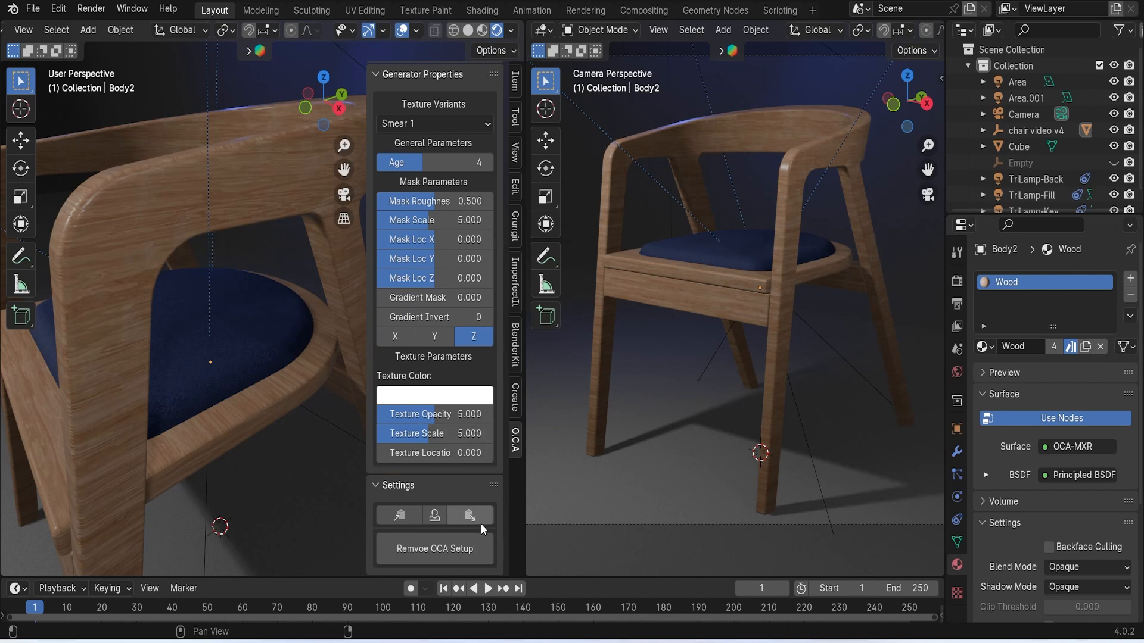
pyautogui.moveTo(434, 416); pyautogui.dragTo(493, 415)
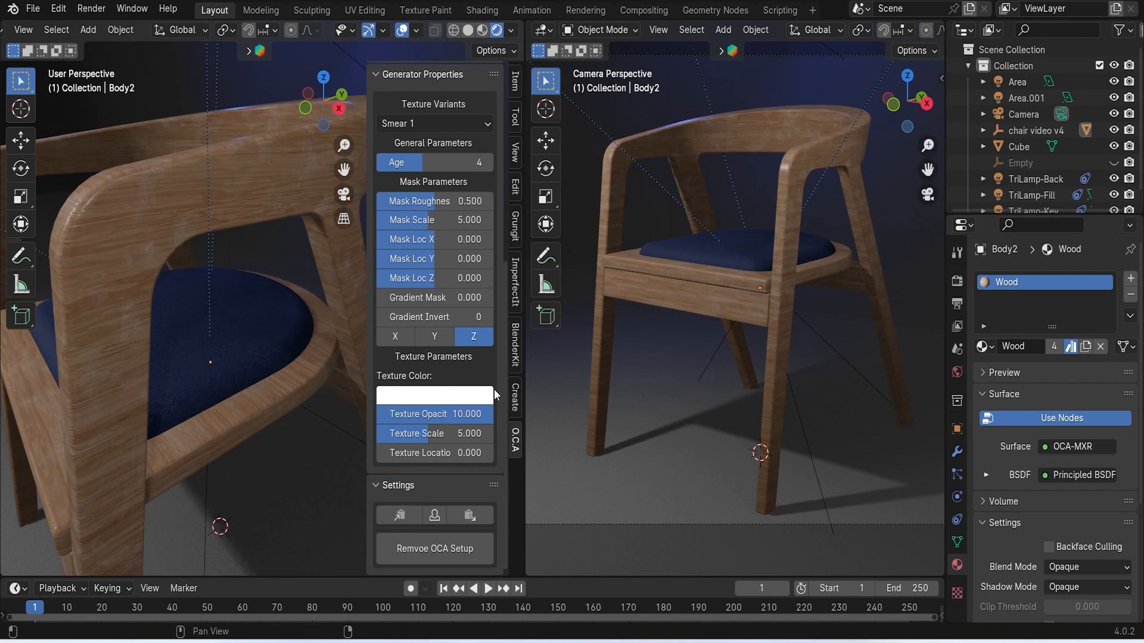
pyautogui.moveTo(485, 413); pyautogui.dragTo(429, 413)
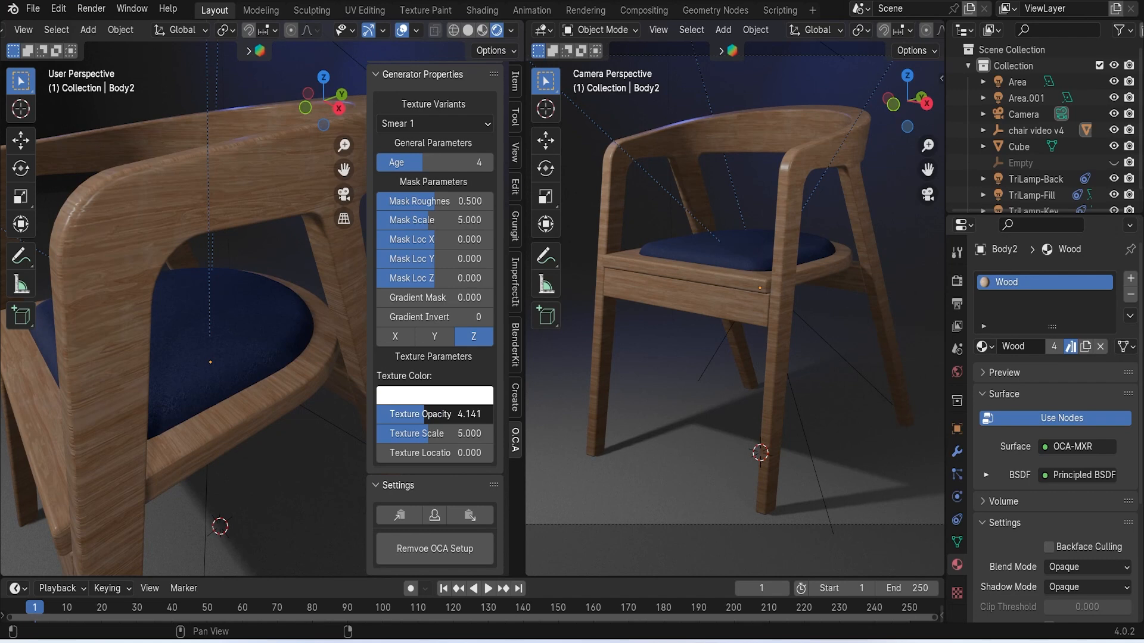
pyautogui.scroll(10, 437, 357)
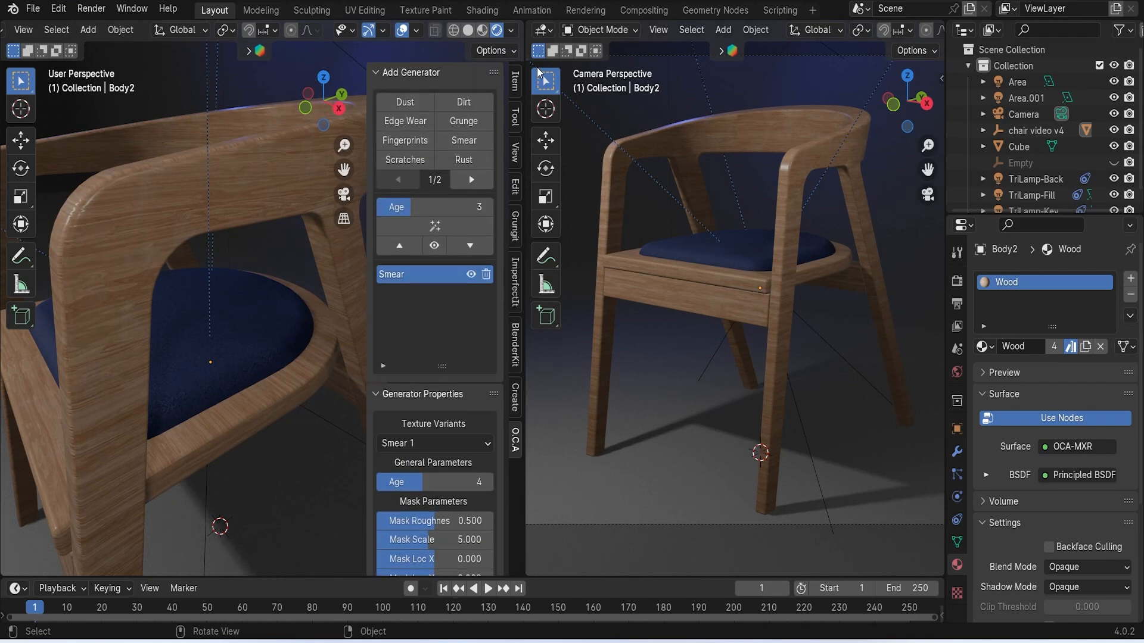
# Try a Dirt generator with Age 4 on the Wood material and remove it again
pyautogui.click(475, 181)
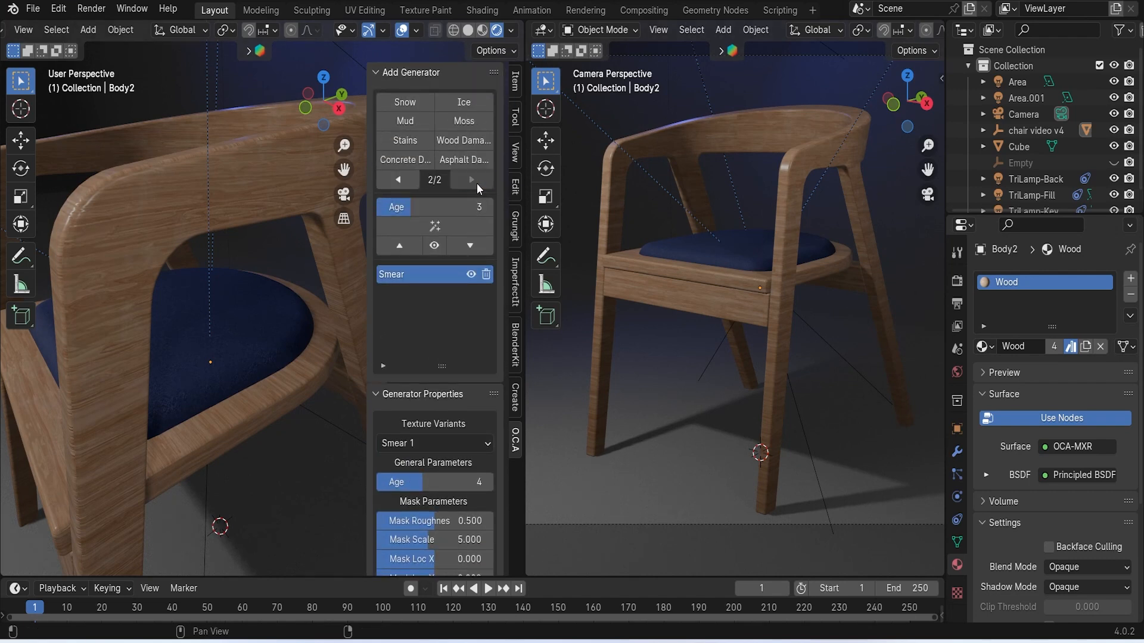
pyautogui.click(394, 179)
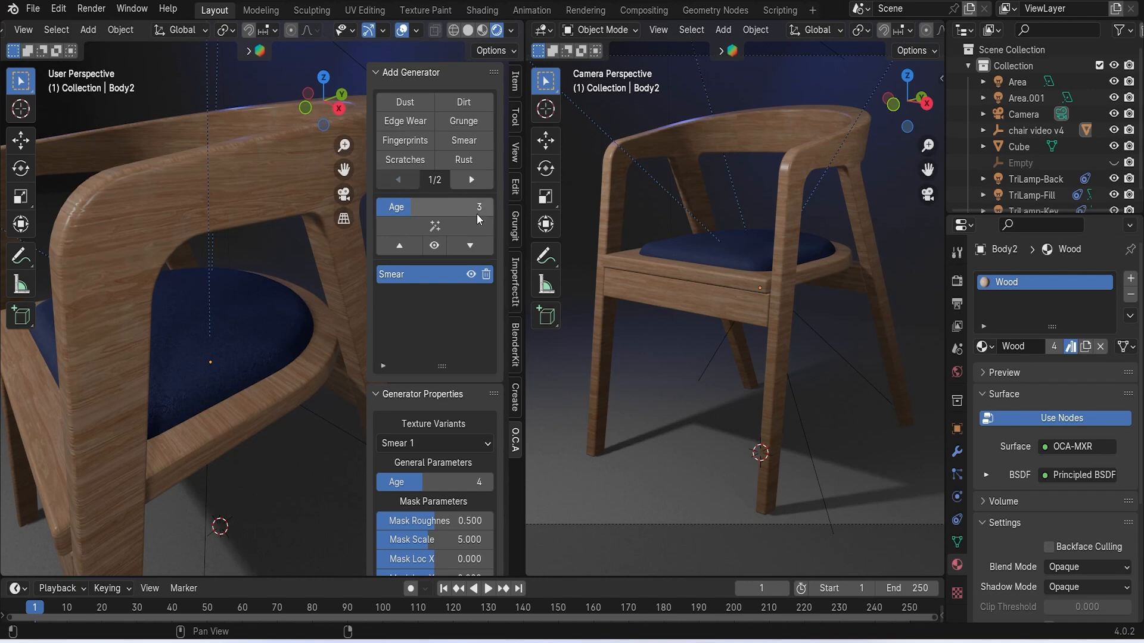
pyautogui.click(465, 102)
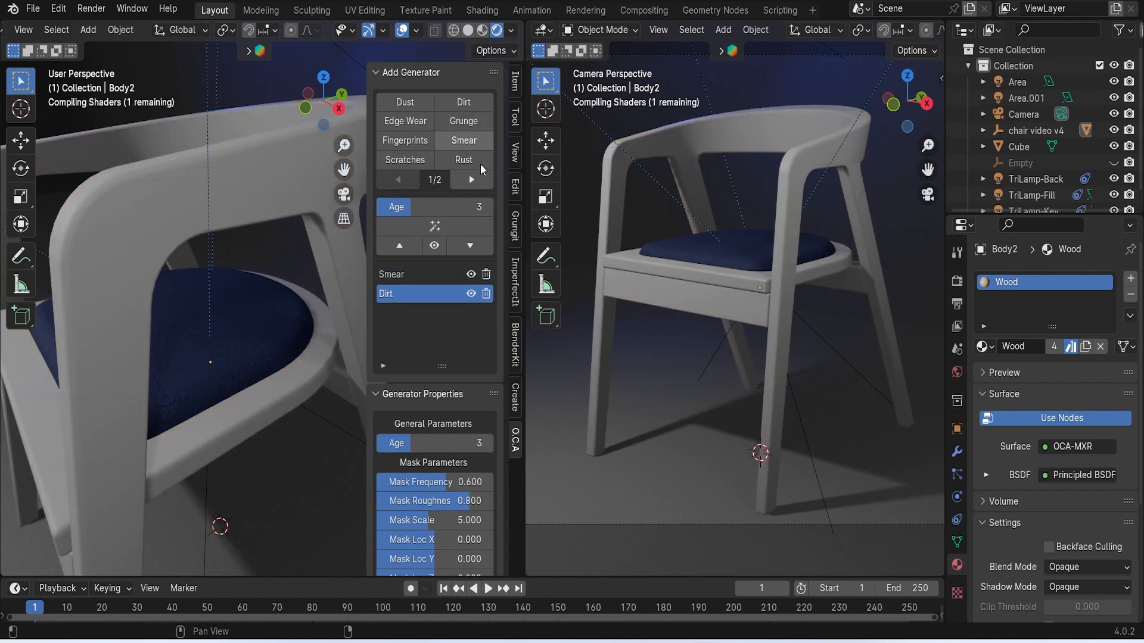
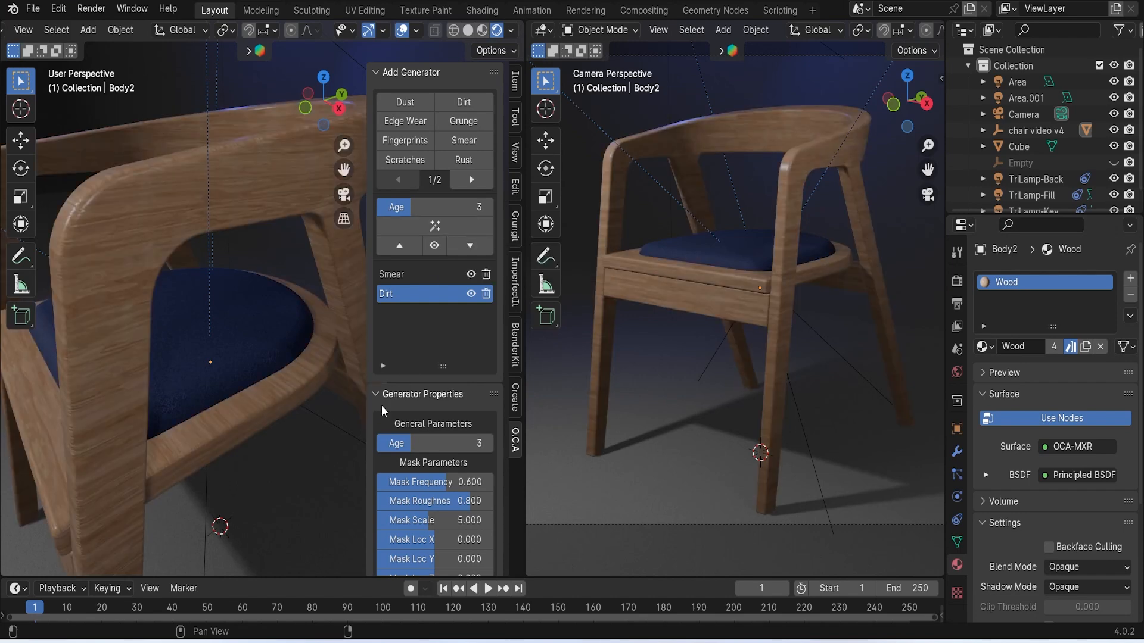
pyautogui.scroll(-10, 379, 417)
pyautogui.moveTo(432, 420); pyautogui.dragTo(493, 415)
pyautogui.scroll(2, 487, 381)
pyautogui.moveTo(453, 208)
pyautogui.mouseDown()
pyautogui.moveTo(493, 208)
pyautogui.moveTo(422, 208)
pyautogui.mouseUp()
pyautogui.scroll(6, 473, 447)
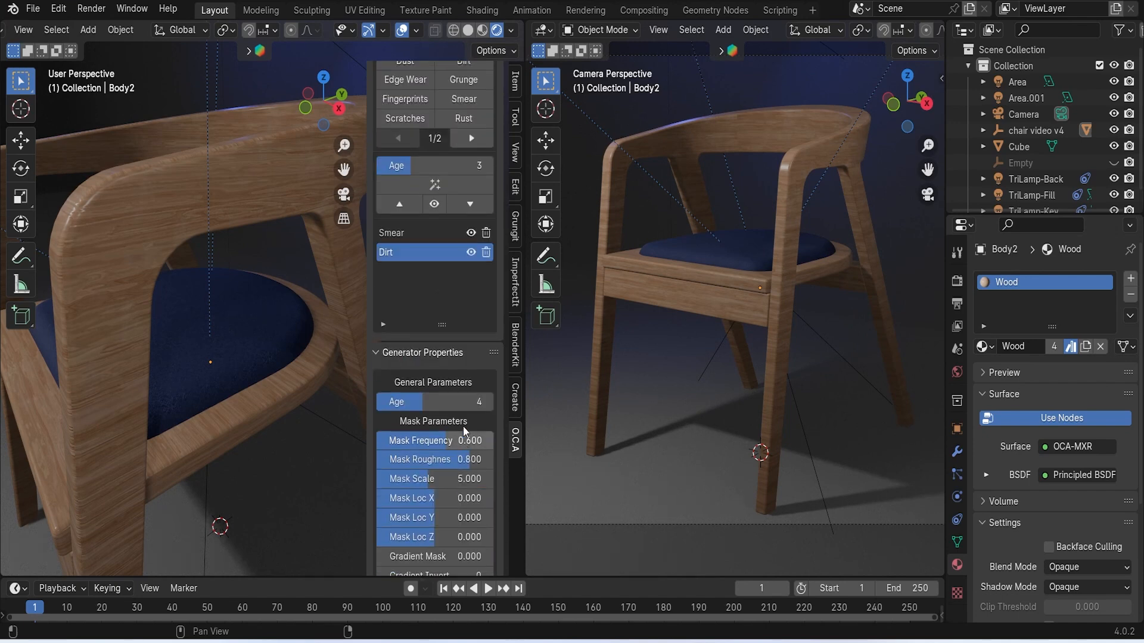
pyautogui.click(486, 252)
pyautogui.scroll(1, 474, 268)
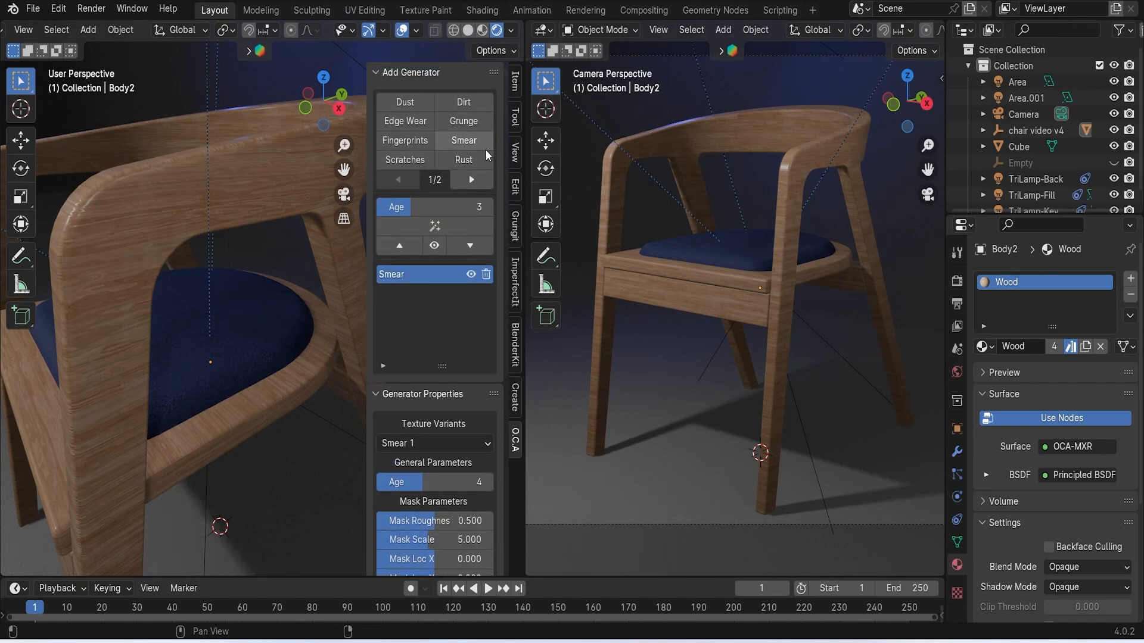
# Try an Edge Wear generator with Age 5 on the Wood material, inspect the frame's edges, and remove the generator
pyautogui.click(412, 121)
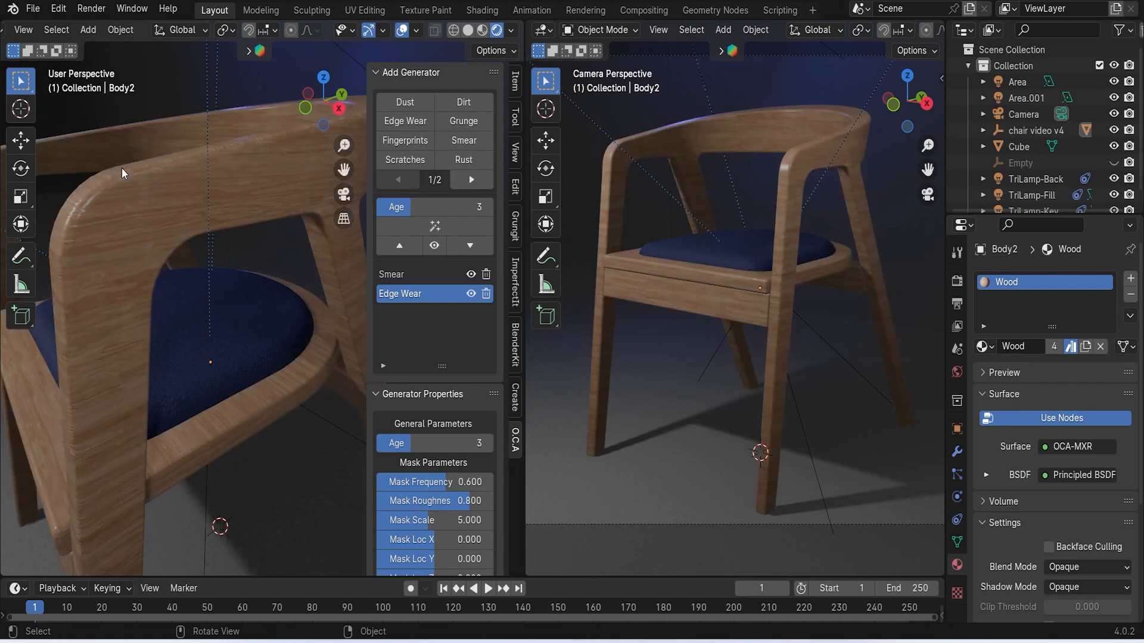
pyautogui.scroll(-3, 130, 199)
pyautogui.moveTo(130, 196)
pyautogui.mouseDown(button='middle')
pyautogui.moveTo(160, 210)
pyautogui.moveTo(133, 190)
pyautogui.mouseUp(button='middle')
pyautogui.scroll(3, 132, 189)
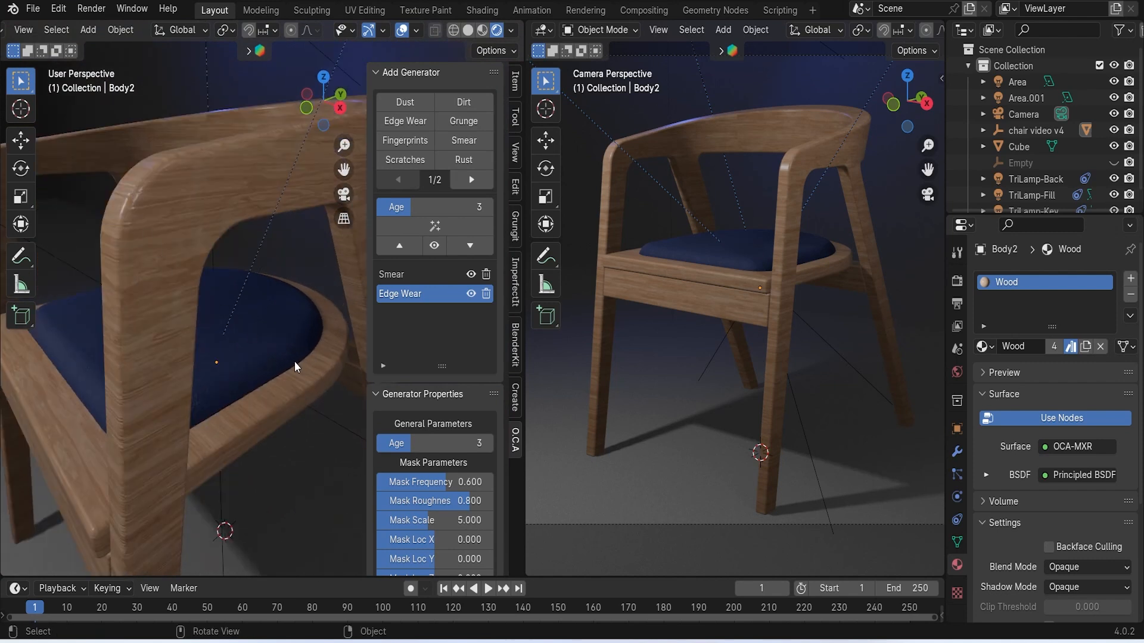
pyautogui.moveTo(408, 447); pyautogui.dragTo(434, 447)
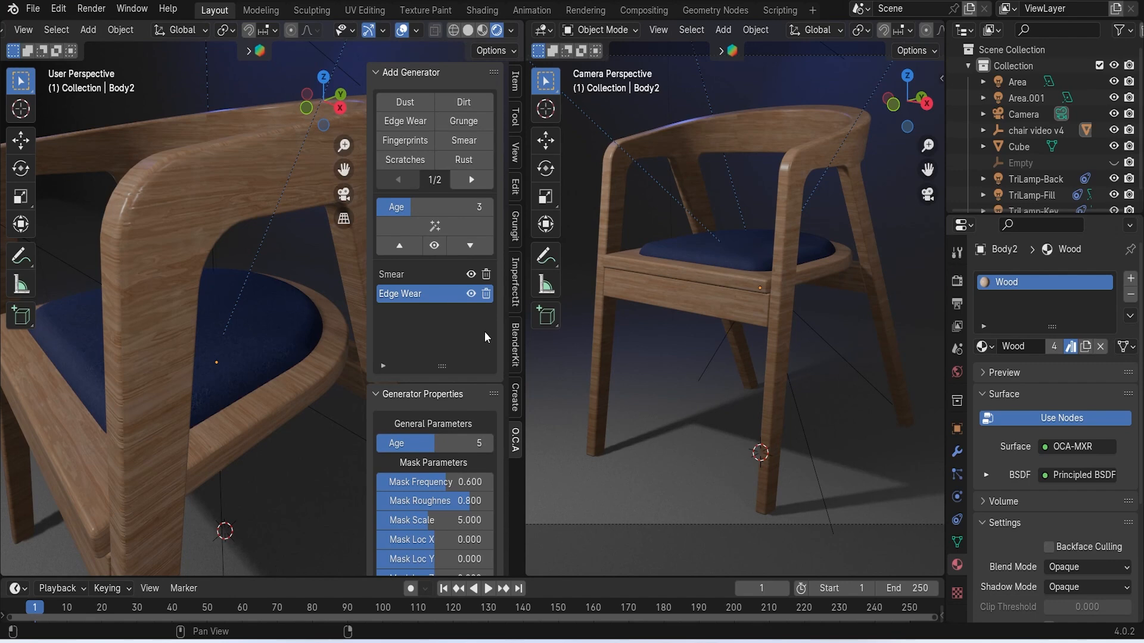
pyautogui.click(486, 293)
# Add a Scratches generator to the Wood material, try Age 10 before settling on 5, and raise its texture opacity to about 6.667
pyautogui.click(407, 160)
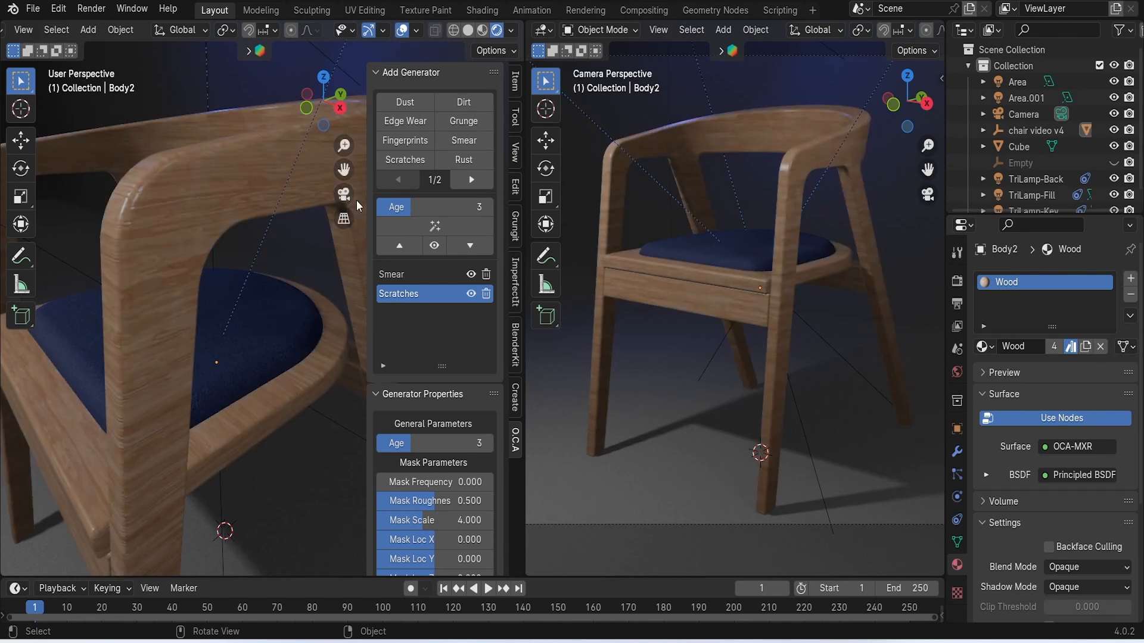
pyautogui.moveTo(427, 443); pyautogui.dragTo(492, 443)
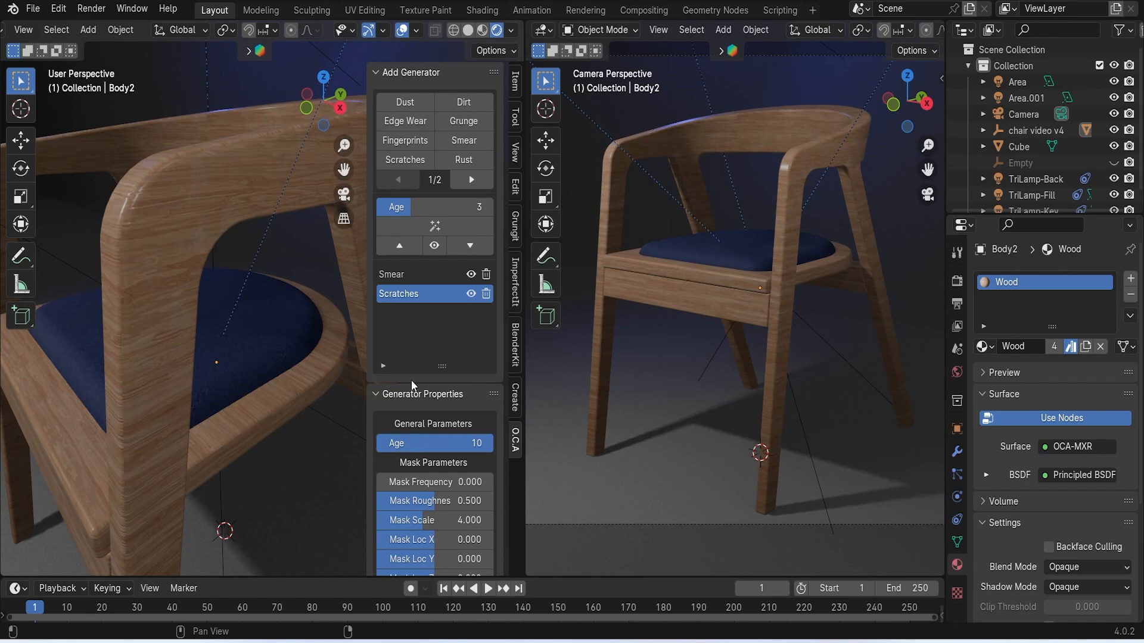
pyautogui.scroll(3, 153, 336)
pyautogui.scroll(-3, 109, 294)
pyautogui.moveTo(459, 446); pyautogui.dragTo(403, 445)
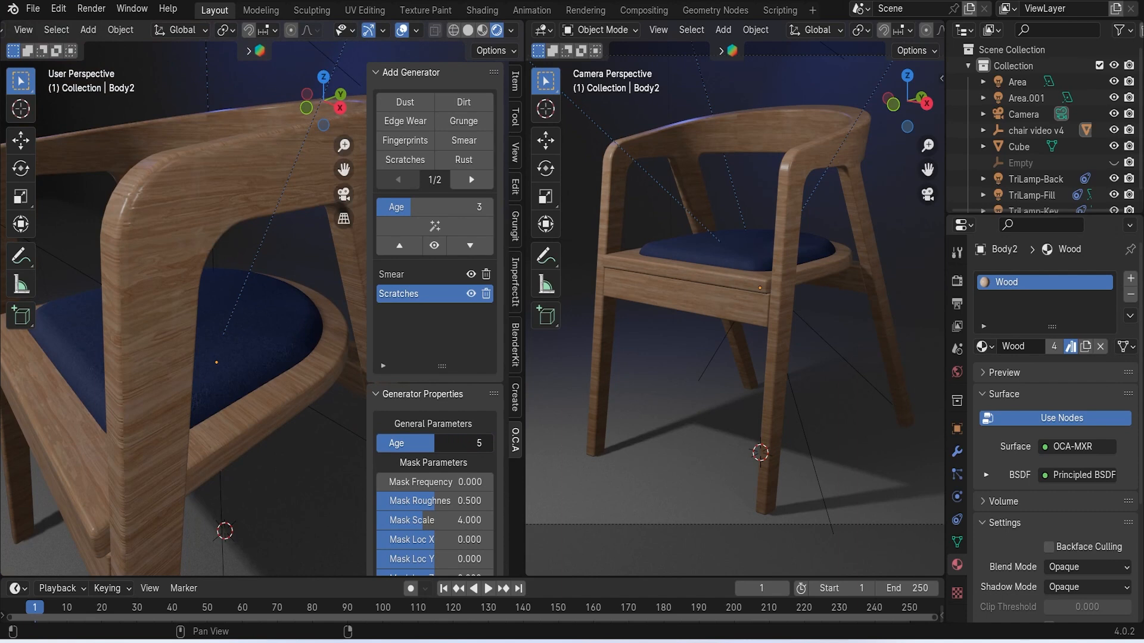
pyautogui.scroll(-10, 448, 462)
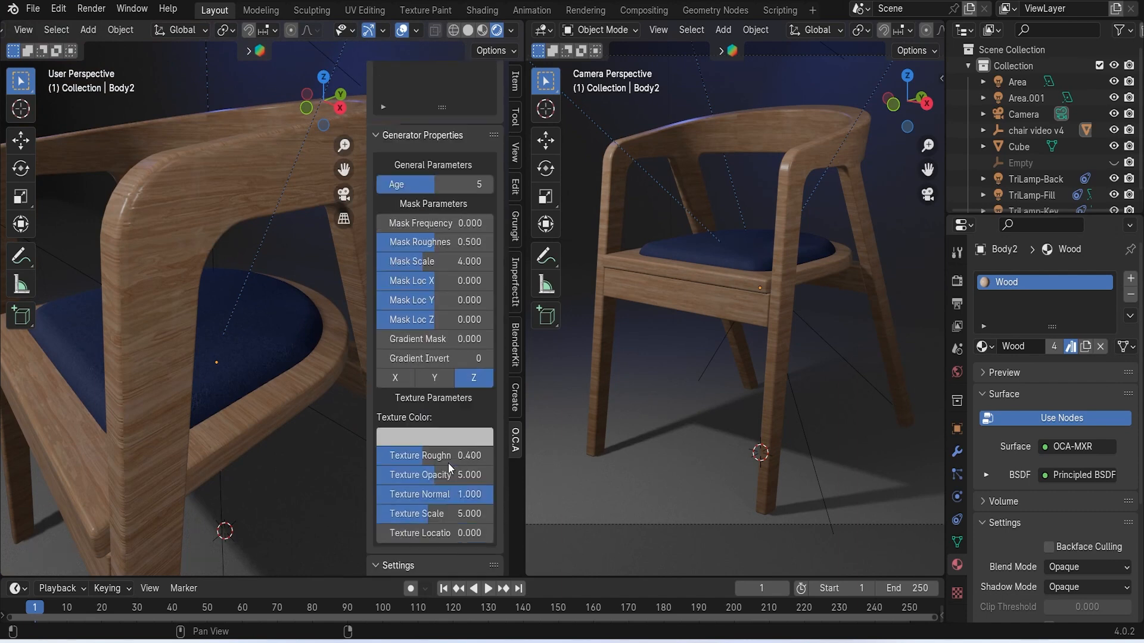
pyautogui.moveTo(427, 474); pyautogui.dragTo(455, 474)
# Save the project, render the camera view as a still image, and close the render window after checking it
pyautogui.click(33, 8)
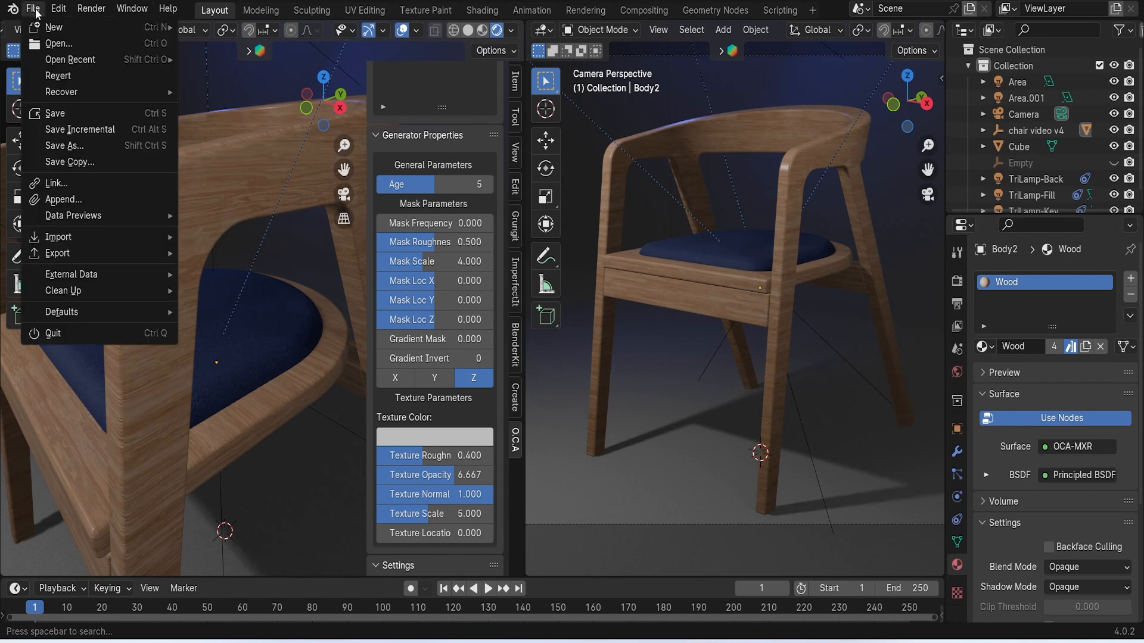
pyautogui.click(68, 113)
pyautogui.click(103, 10)
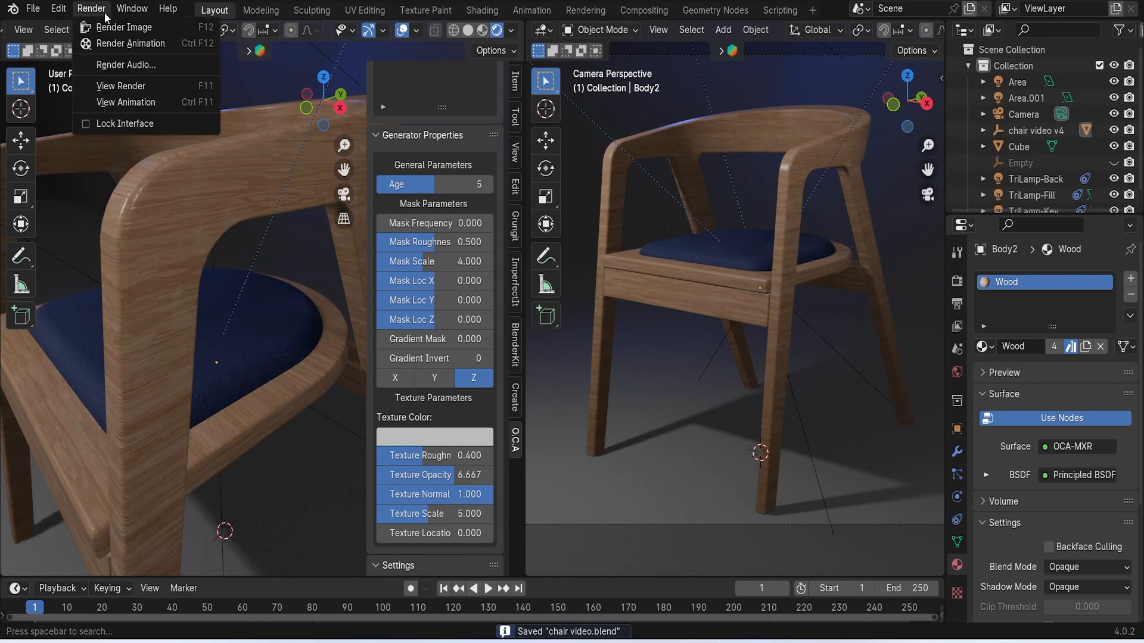
pyautogui.click(108, 30)
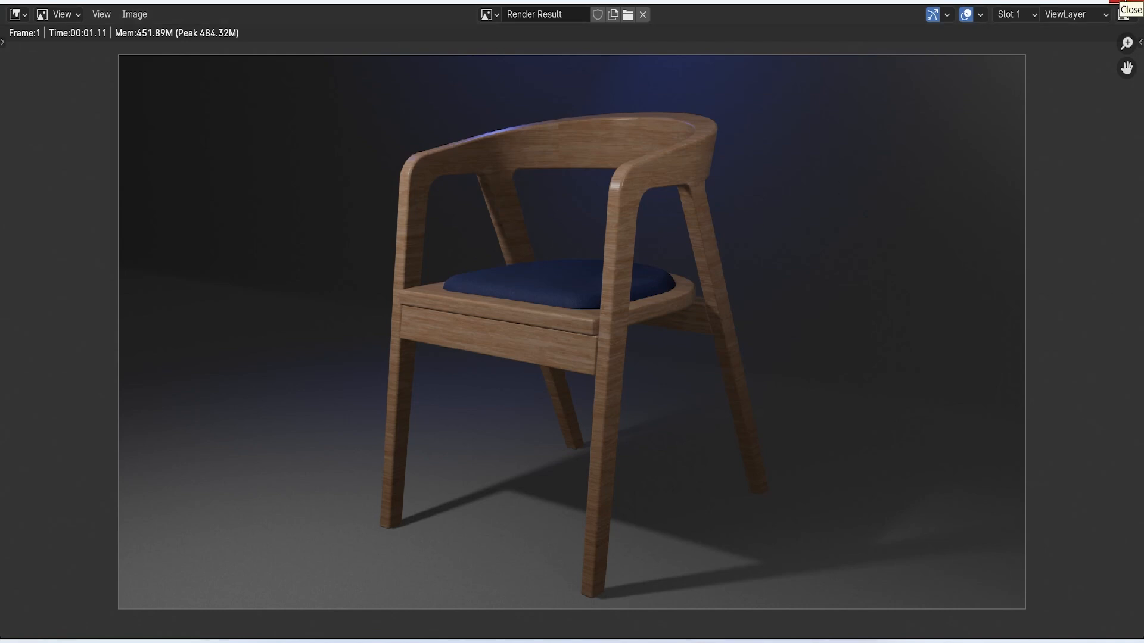
pyautogui.click(1114, 2)
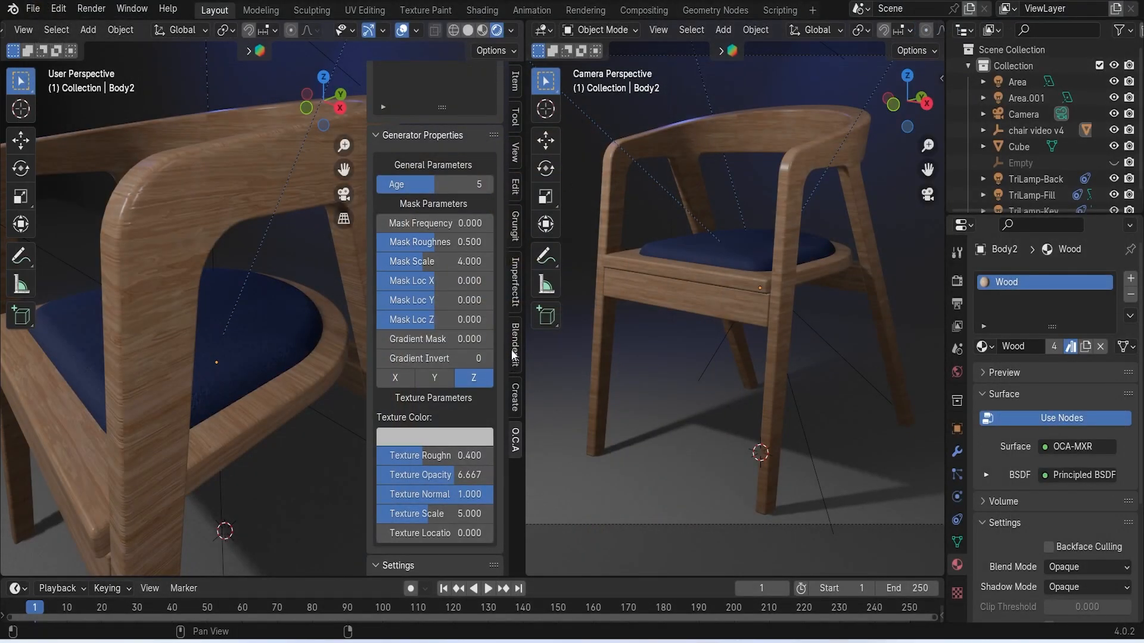
# Apply Grungit to the selected chair frame at Medium quality in advanced mode, using the dirt nodes
pyautogui.click(518, 234)
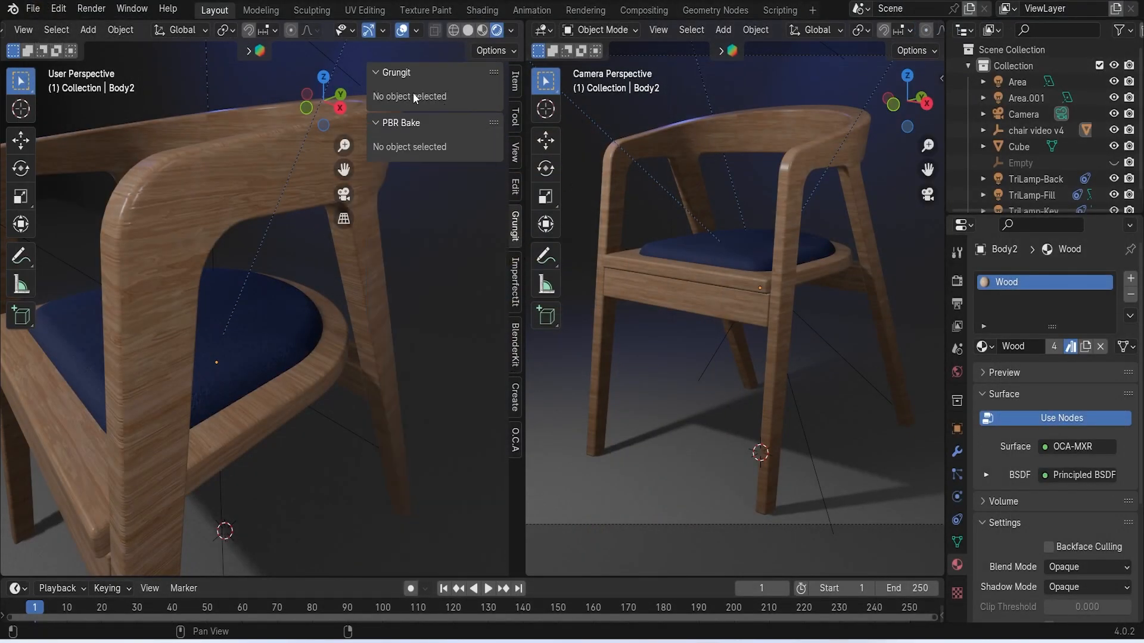
pyautogui.click(284, 195)
pyautogui.click(200, 204)
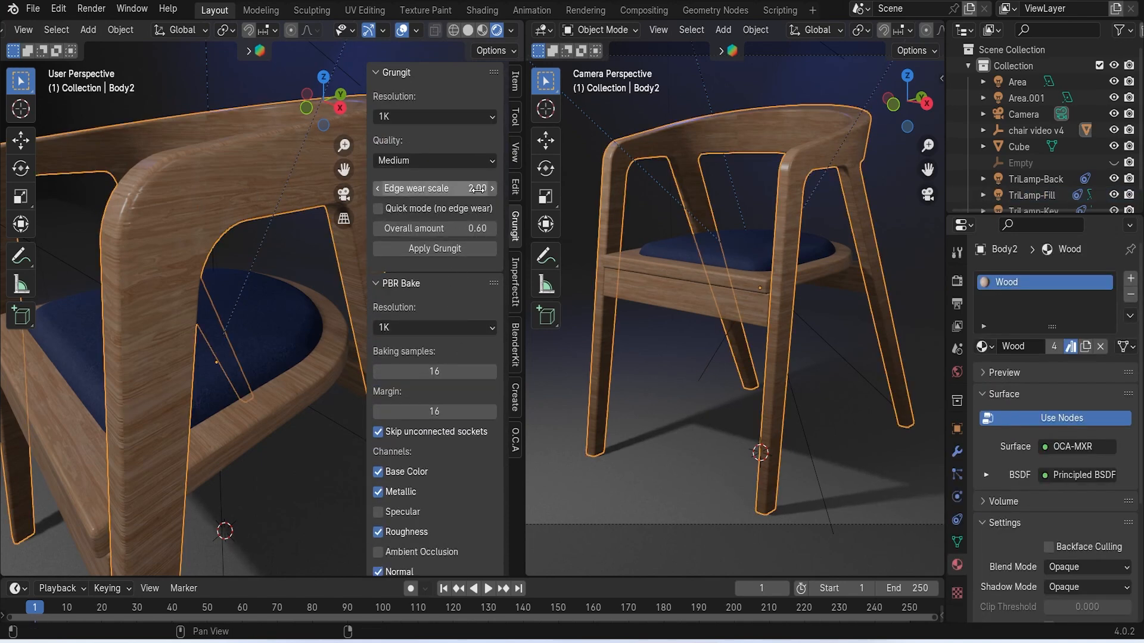
pyautogui.scroll(-5, 440, 420)
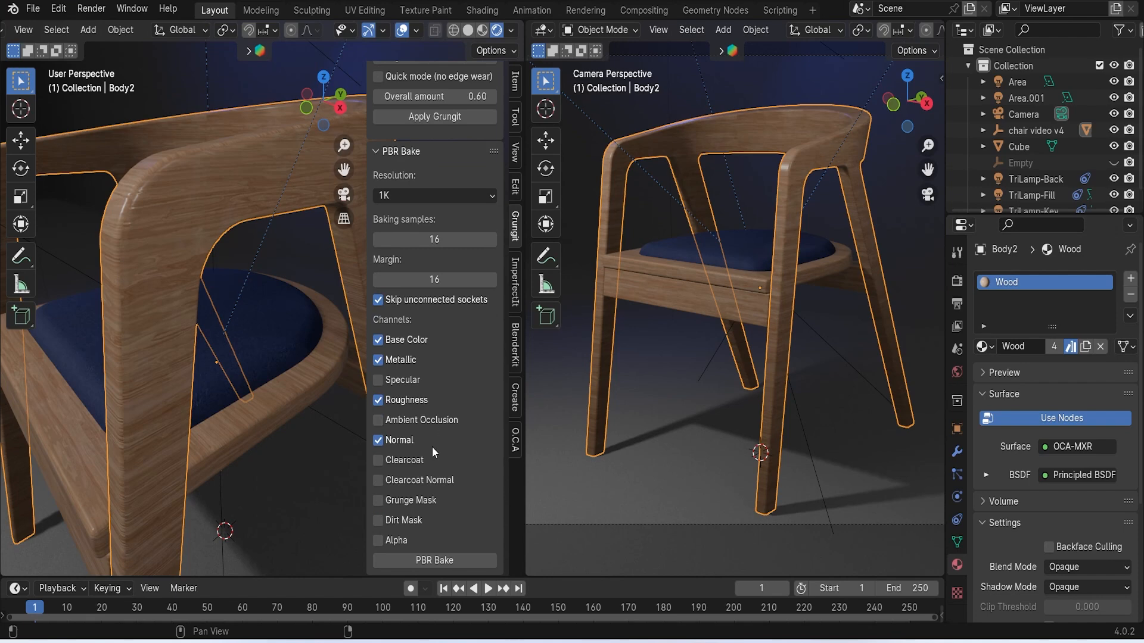
pyautogui.scroll(4, 417, 477)
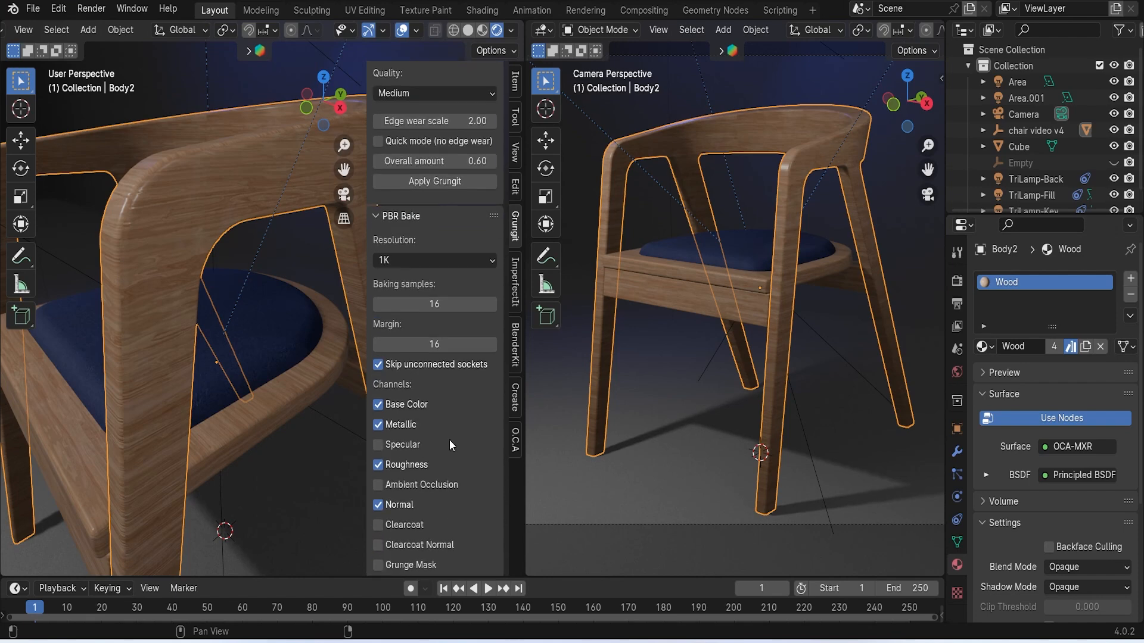
pyautogui.click(469, 214)
pyautogui.click(431, 349)
pyautogui.click(473, 361)
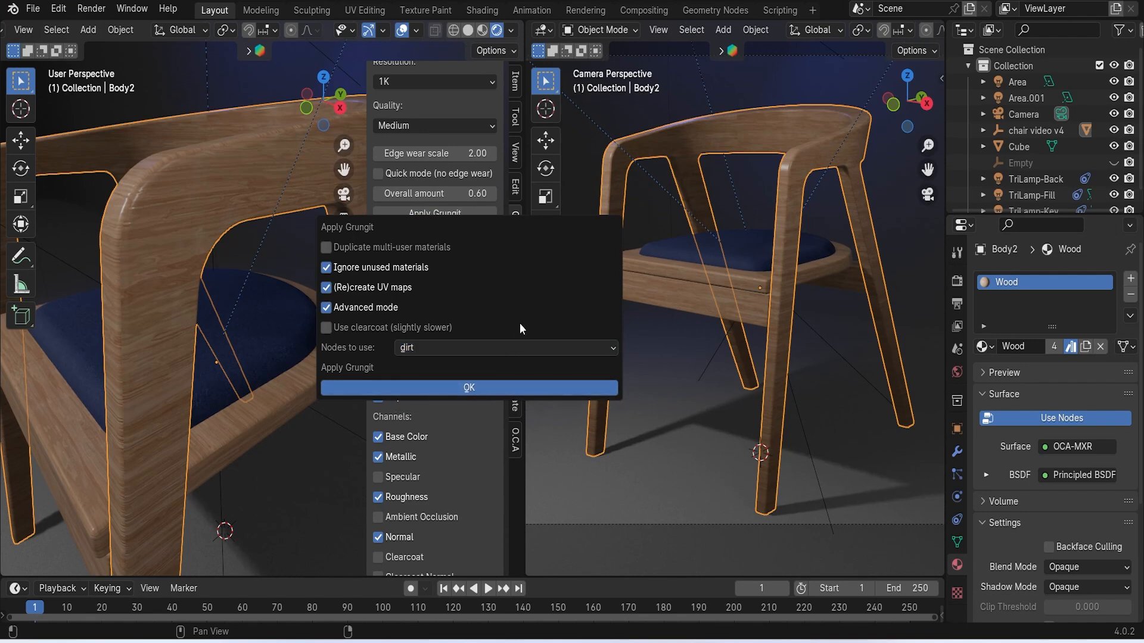
pyautogui.press('Return')
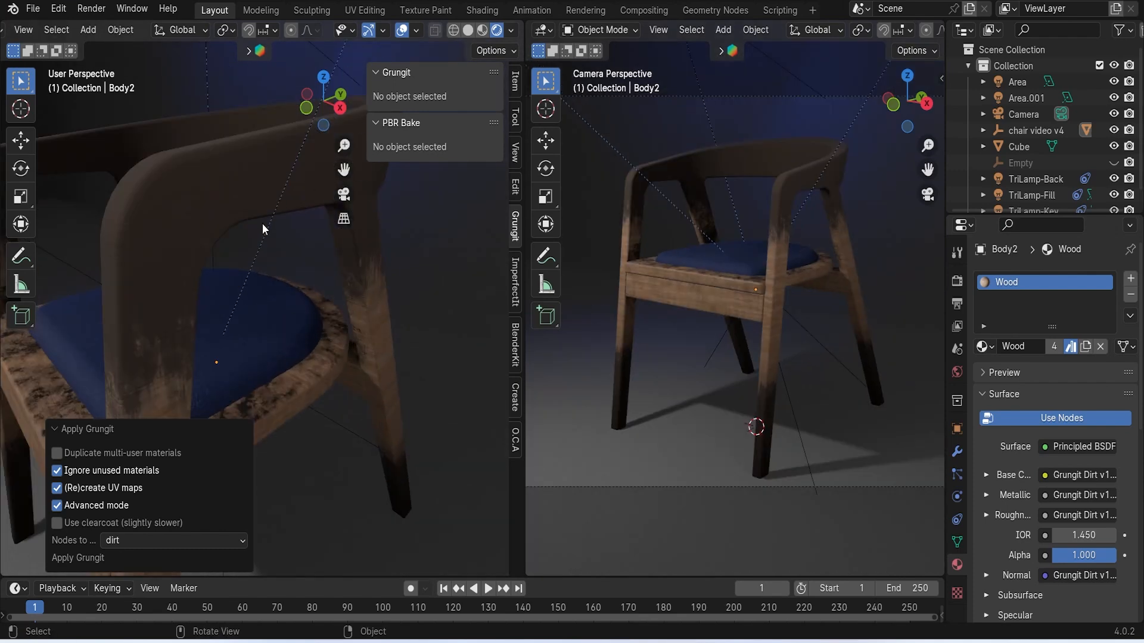
# Select the chair frame, switch to the Shading workspace, and frame the chair there through the camera
pyautogui.click(209, 189)
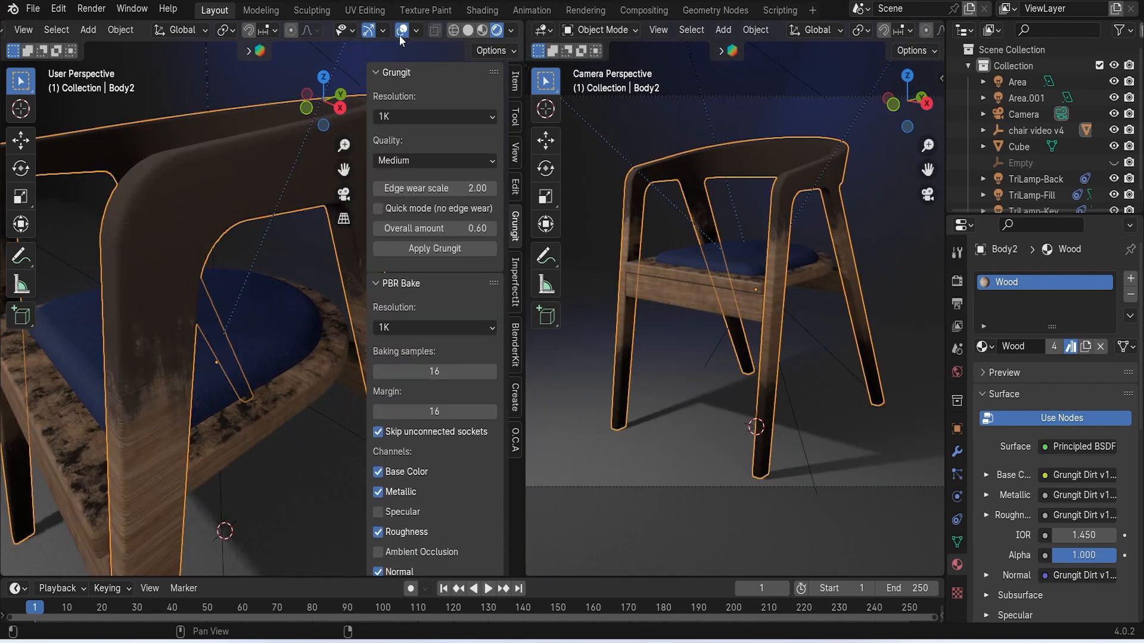
pyautogui.click(482, 10)
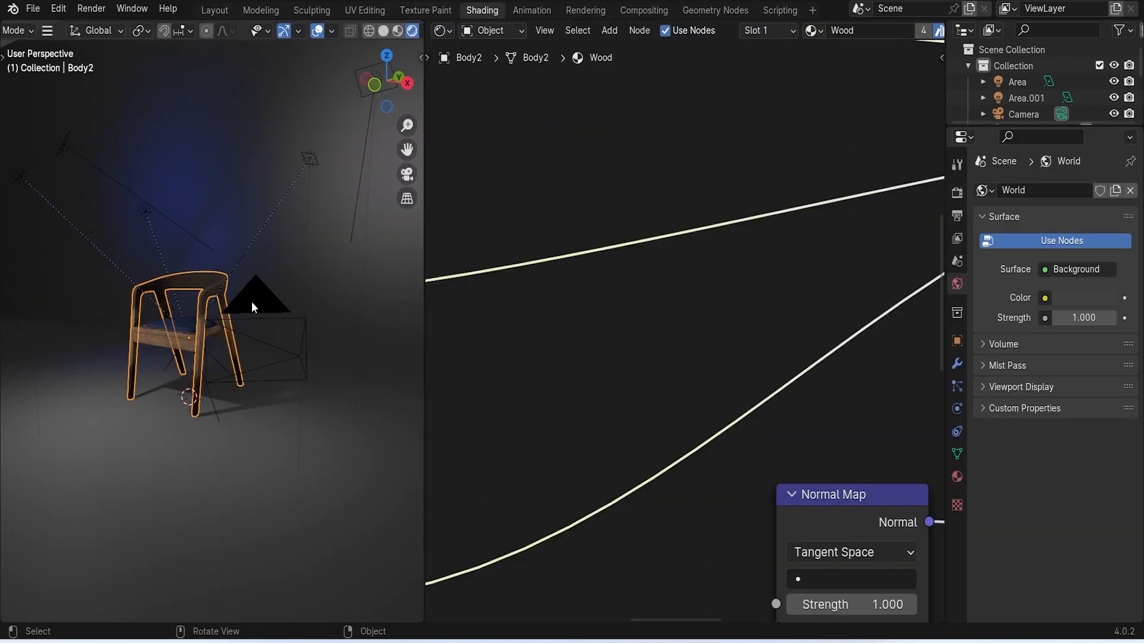
pyautogui.scroll(3, 218, 303)
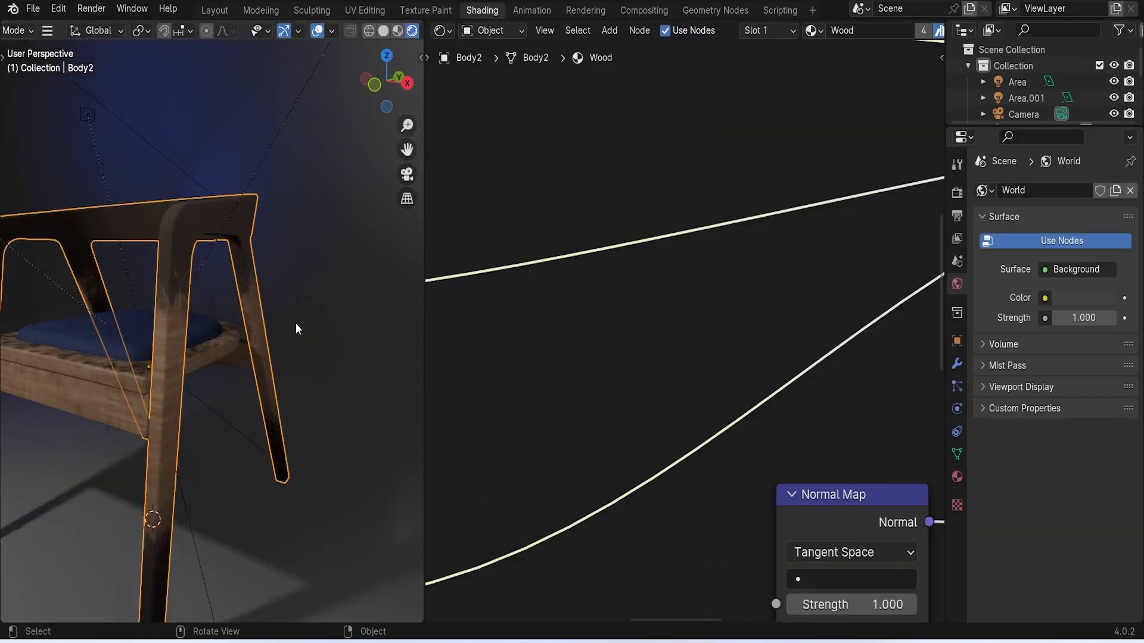
pyautogui.scroll(-2, 331, 312)
pyautogui.press('KP_0')
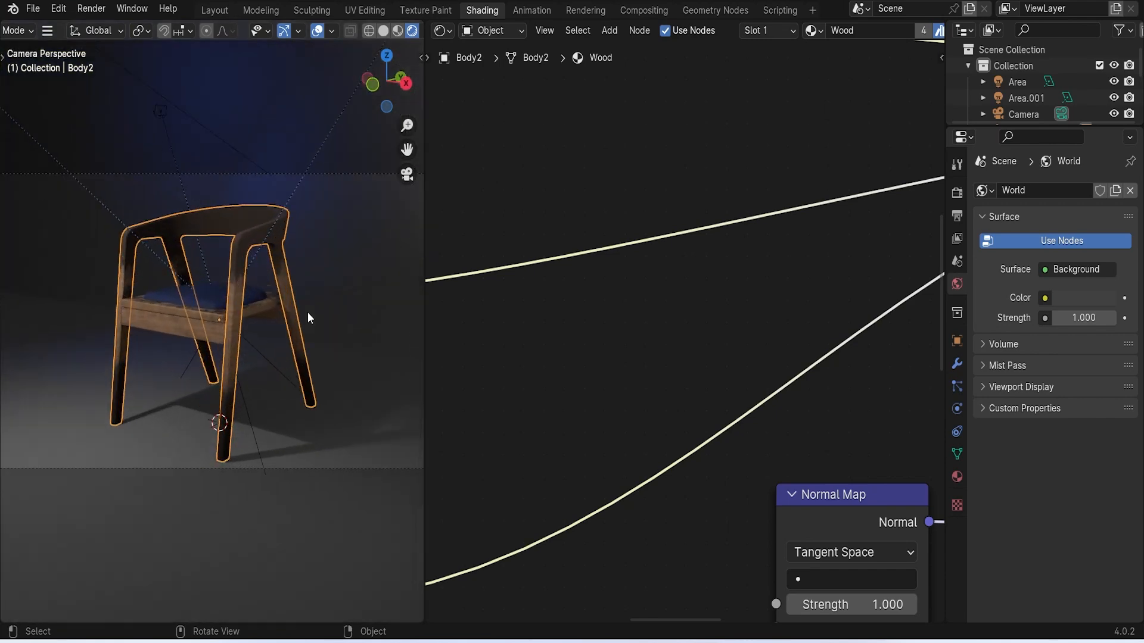
pyautogui.scroll(3, 308, 318)
pyautogui.scroll(-6, 792, 291)
# Find the Grungit Dirt node in the Wood material and lower its Overall Amount to about 0.364
pyautogui.moveTo(697, 315); pyautogui.dragTo(912, 376, button='middle')
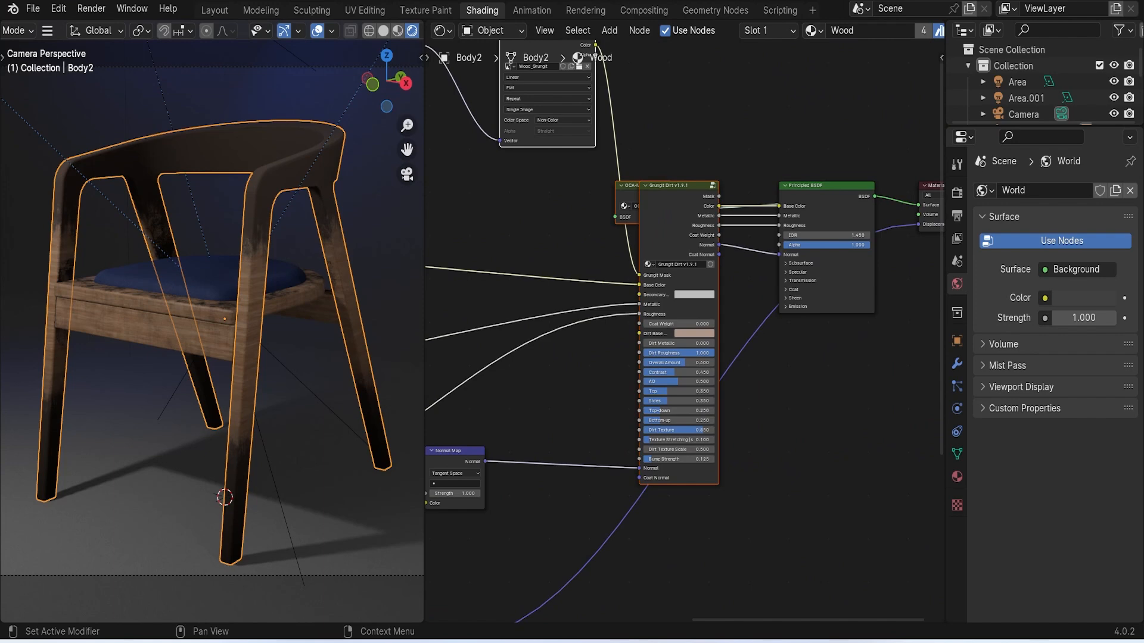
pyautogui.scroll(4, 730, 357)
pyautogui.scroll(-4, 735, 349)
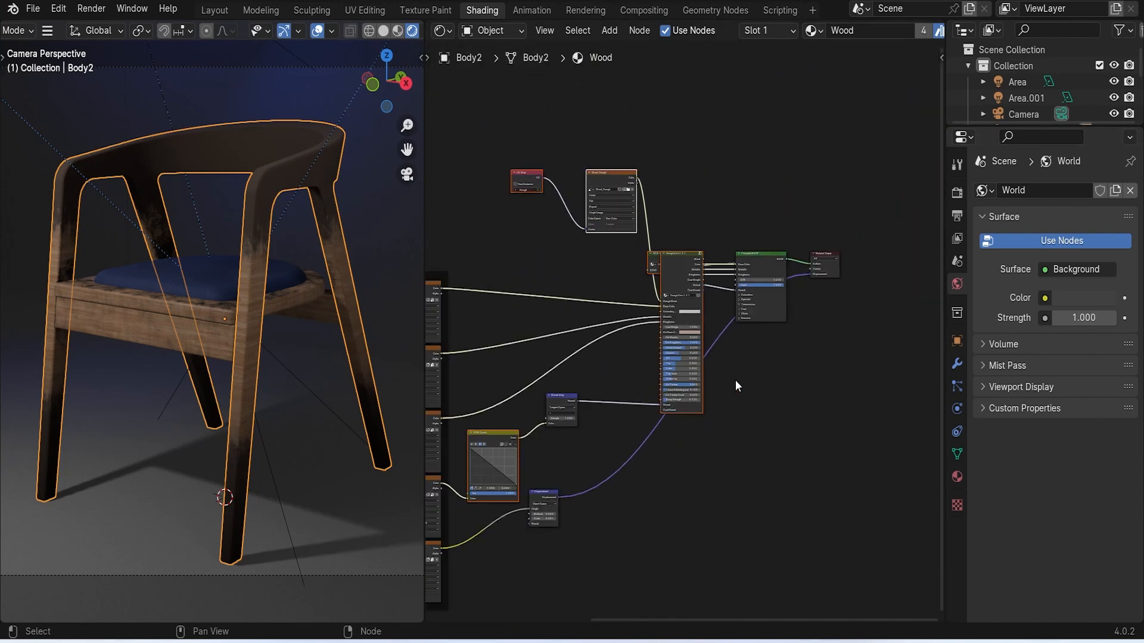
pyautogui.scroll(6, 680, 367)
pyautogui.scroll(3, 680, 367)
pyautogui.moveTo(676, 417); pyautogui.dragTo(726, 320, button='middle')
pyautogui.moveTo(726, 320); pyautogui.dragTo(687, 320)
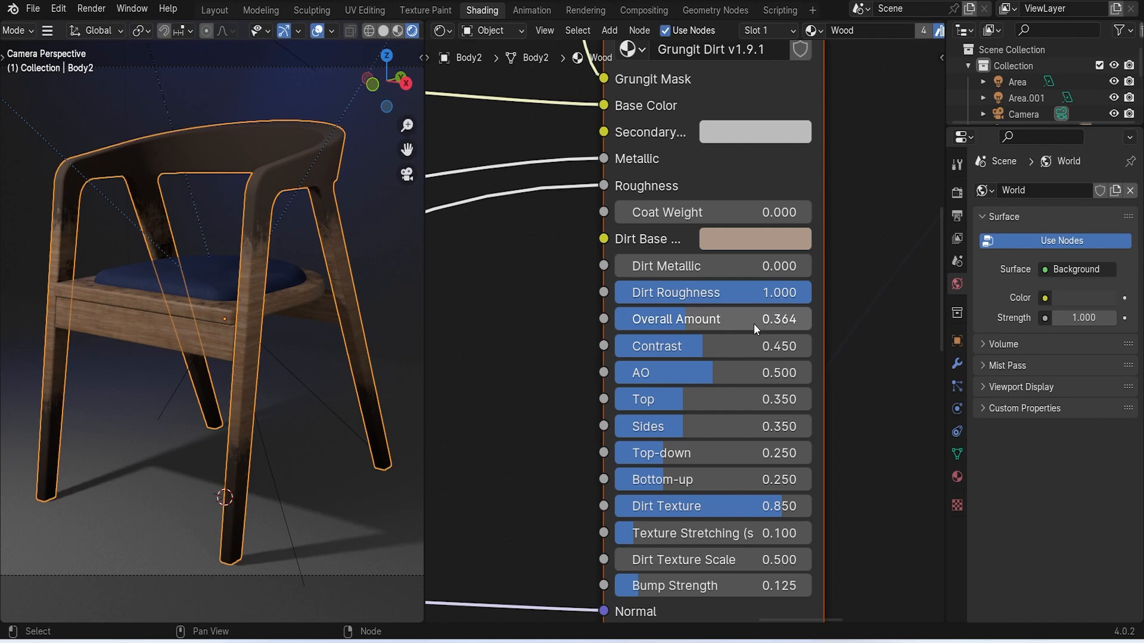
# Inspect the dirt on the armrest up close, try an Overall Amount of about 0.049, and return to the camera view
pyautogui.scroll(4, 320, 262)
pyautogui.moveTo(317, 253); pyautogui.dragTo(214, 263, button='middle')
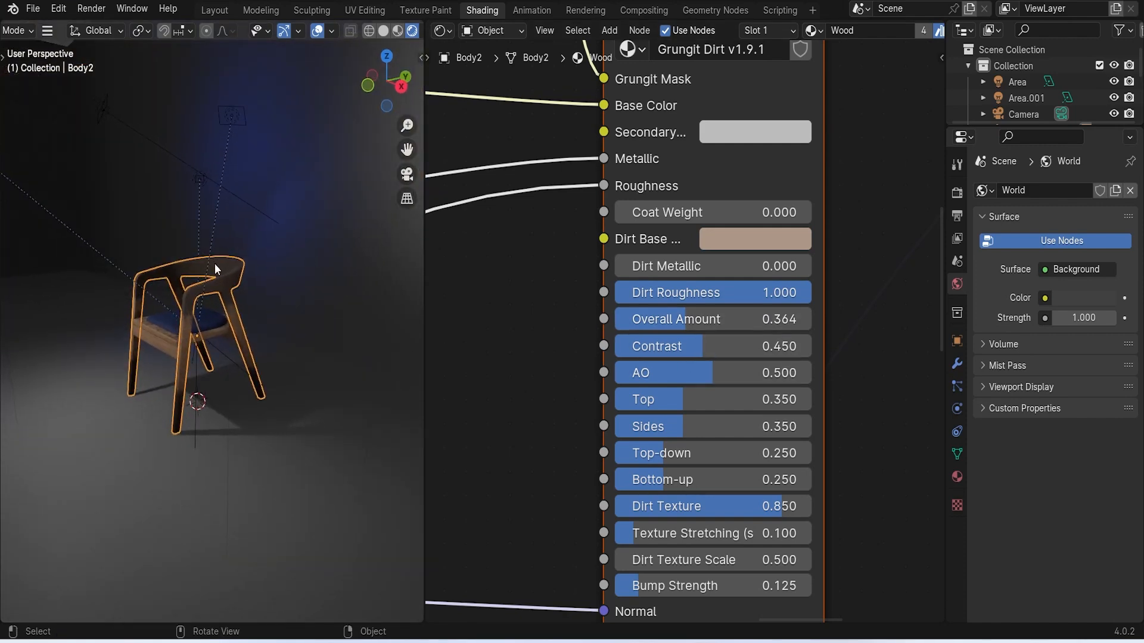
pyautogui.scroll(6, 188, 278)
pyautogui.scroll(5, 274, 298)
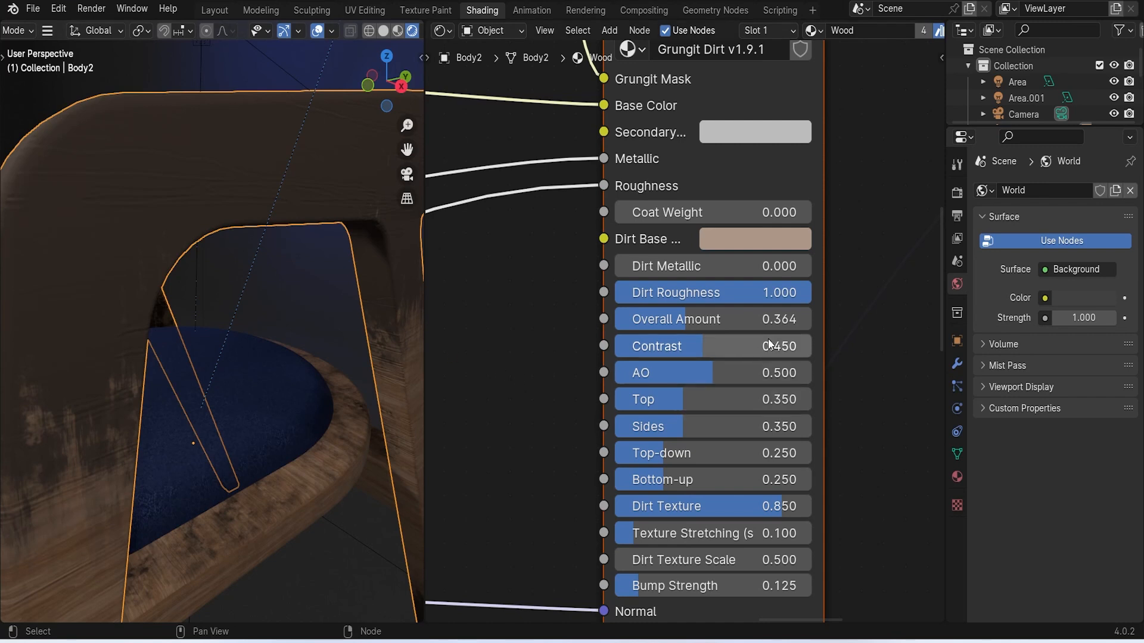
pyautogui.moveTo(797, 299)
pyautogui.mouseDown()
pyautogui.moveTo(614, 299)
pyautogui.moveTo(798, 299)
pyautogui.mouseUp()
pyautogui.moveTo(652, 316); pyautogui.dragTo(592, 315)
pyautogui.moveTo(342, 351); pyautogui.dragTo(349, 317, button='middle')
pyautogui.press('KP_0')
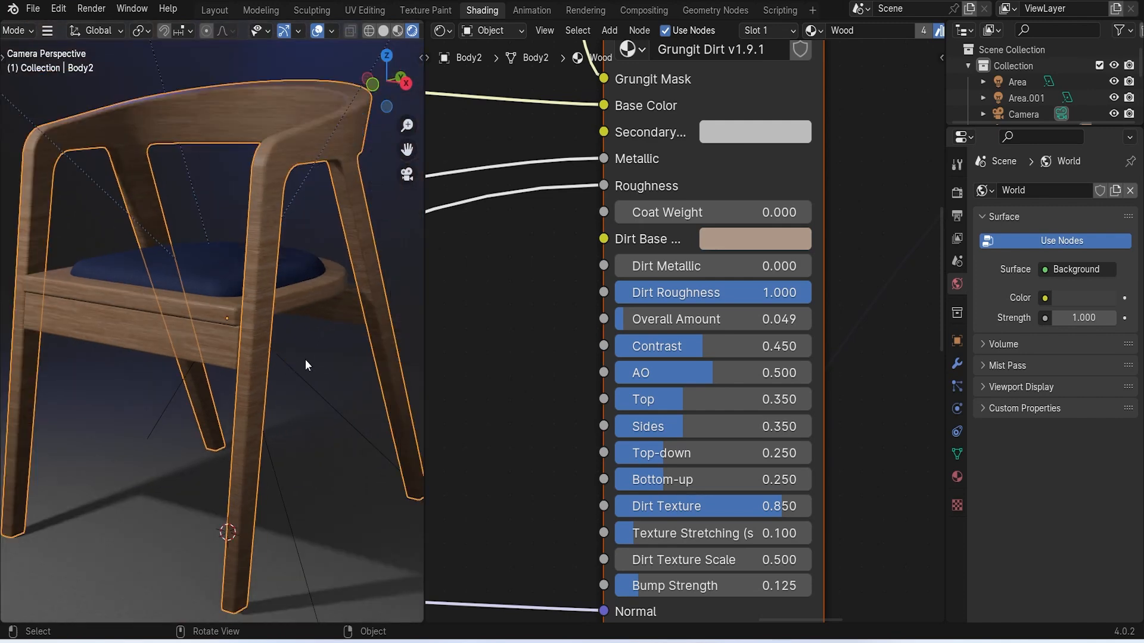
# Set the Grungit Dirt node's Overall Amount to about 0.276 and its Dirt Texture to 1.000
pyautogui.scroll(2, 341, 353)
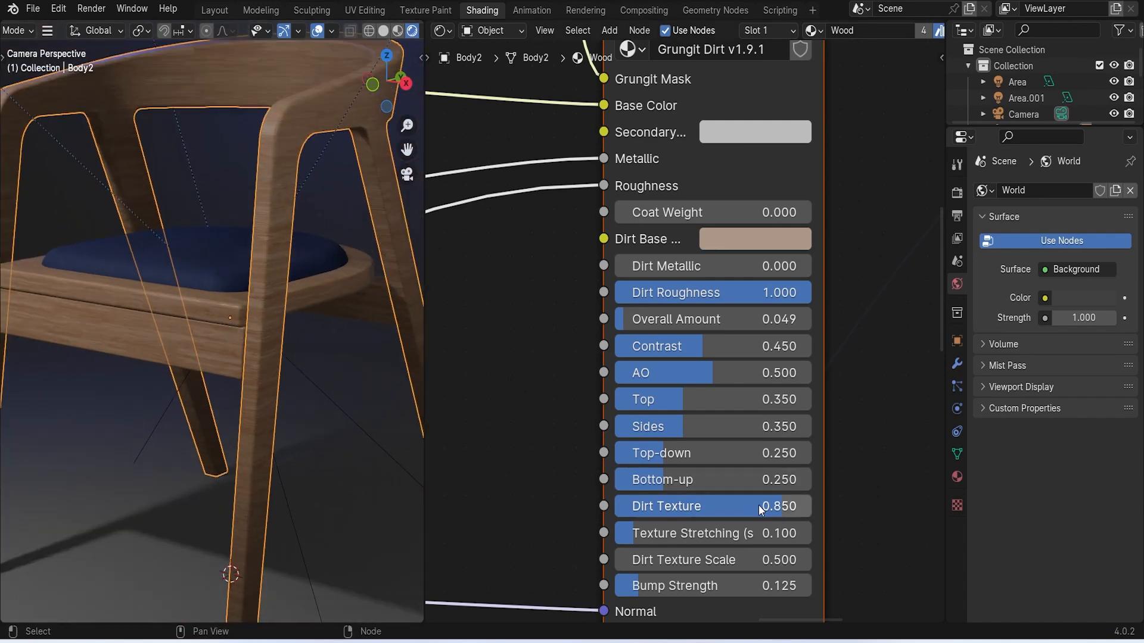
pyautogui.moveTo(759, 505); pyautogui.dragTo(810, 507)
pyautogui.moveTo(624, 319); pyautogui.dragTo(668, 321)
pyautogui.moveTo(780, 507); pyautogui.dragTo(811, 506)
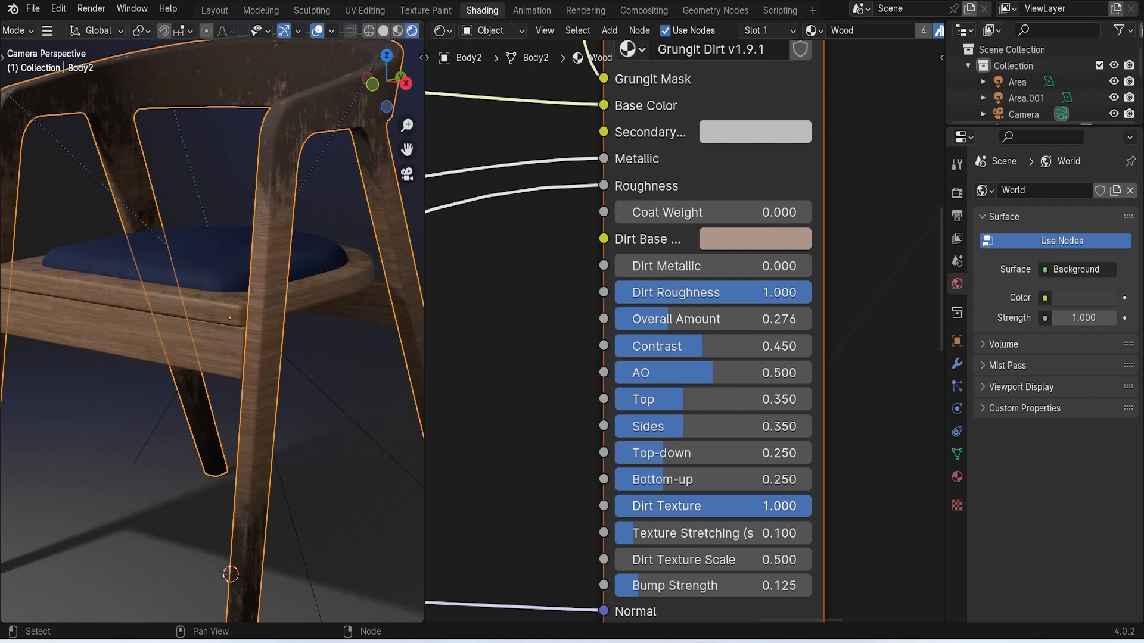
# Set the Grungit Dirt node's Top-down to 1.000 and its Bottom-up to about 0.094
pyautogui.moveTo(664, 453); pyautogui.dragTo(812, 453)
pyautogui.moveTo(673, 477); pyautogui.dragTo(633, 480)
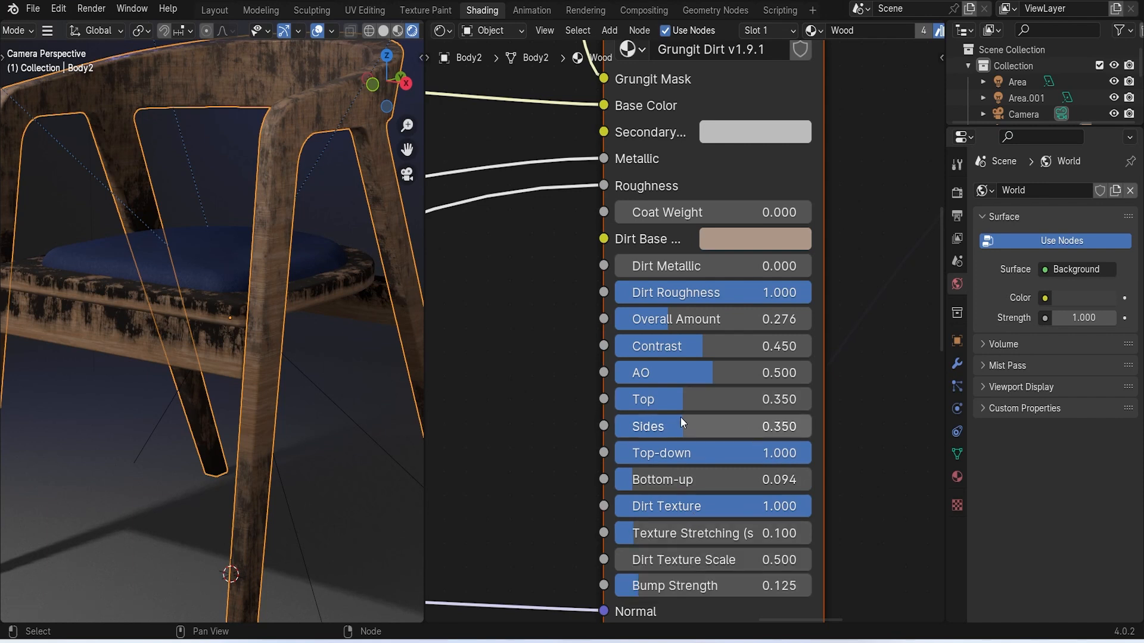
pyautogui.moveTo(780, 507)
pyautogui.mouseDown()
pyautogui.moveTo(721, 507)
pyautogui.moveTo(780, 507)
pyautogui.mouseUp()
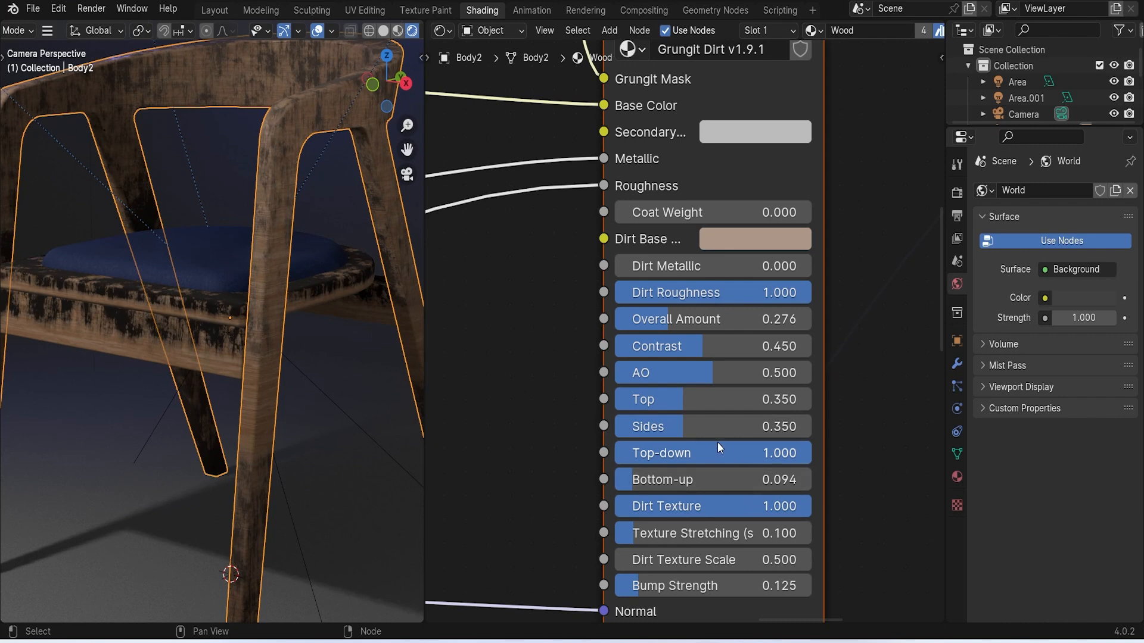
# Lower the Grungit Dirt node's Top-down to about 0.227 and its Overall Amount to about 0.062
pyautogui.moveTo(780, 453); pyautogui.dragTo(630, 454)
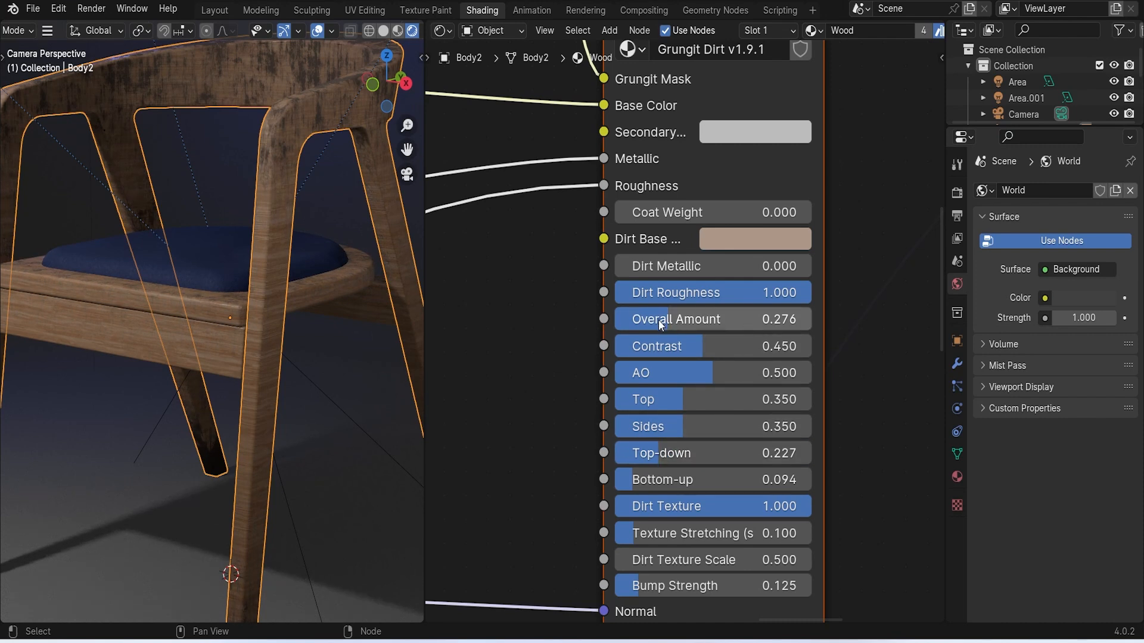
pyautogui.moveTo(661, 321); pyautogui.dragTo(621, 322)
pyautogui.scroll(-2, 242, 275)
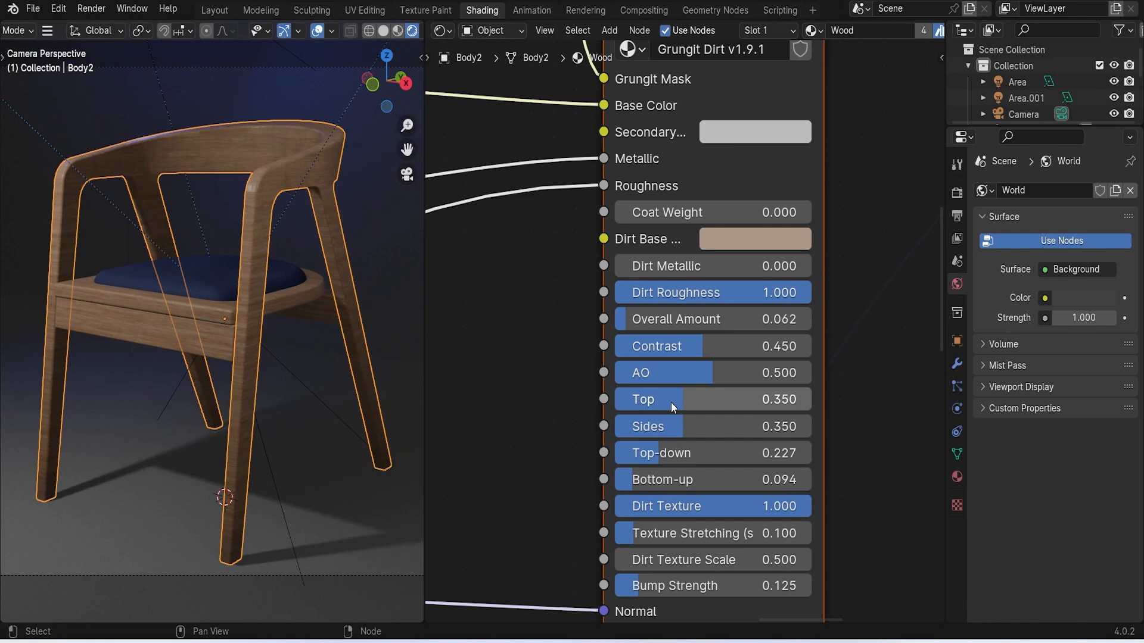
# Move the Grungit Dirt node clear of the OCA-MXR node it overlaps in the Wood material
pyautogui.moveTo(541, 327); pyautogui.dragTo(561, 530, button='middle')
pyautogui.scroll(-2, 586, 489)
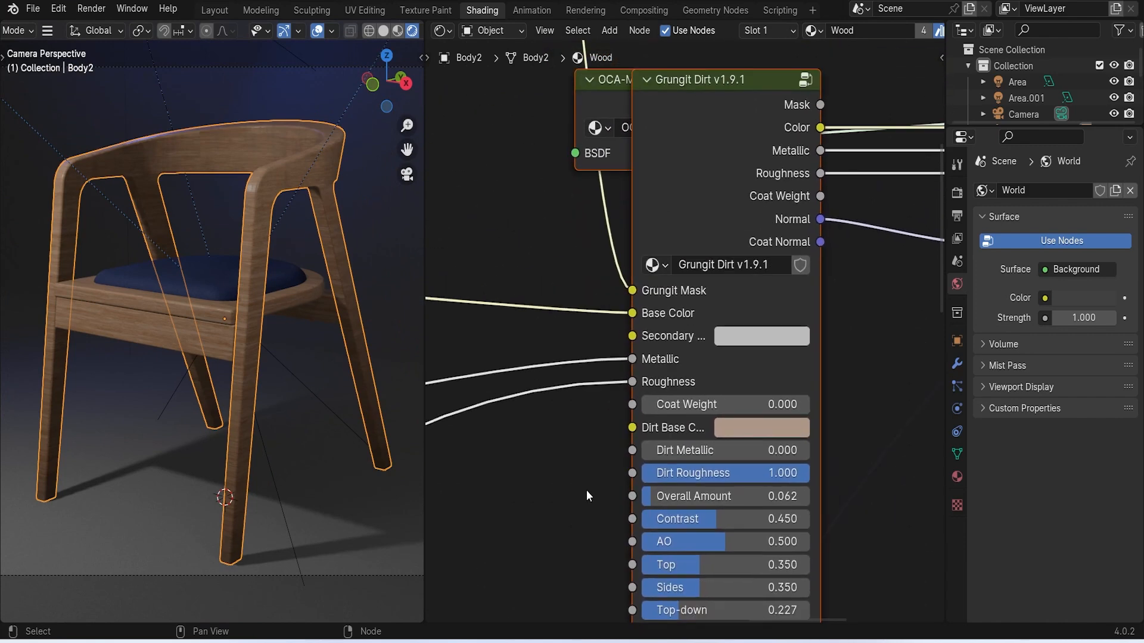
pyautogui.scroll(-5, 586, 489)
pyautogui.moveTo(660, 160)
pyautogui.mouseDown()
pyautogui.moveTo(520, 170)
pyautogui.moveTo(630, 212)
pyautogui.moveTo(688, 176)
pyautogui.moveTo(670, 157)
pyautogui.mouseUp()
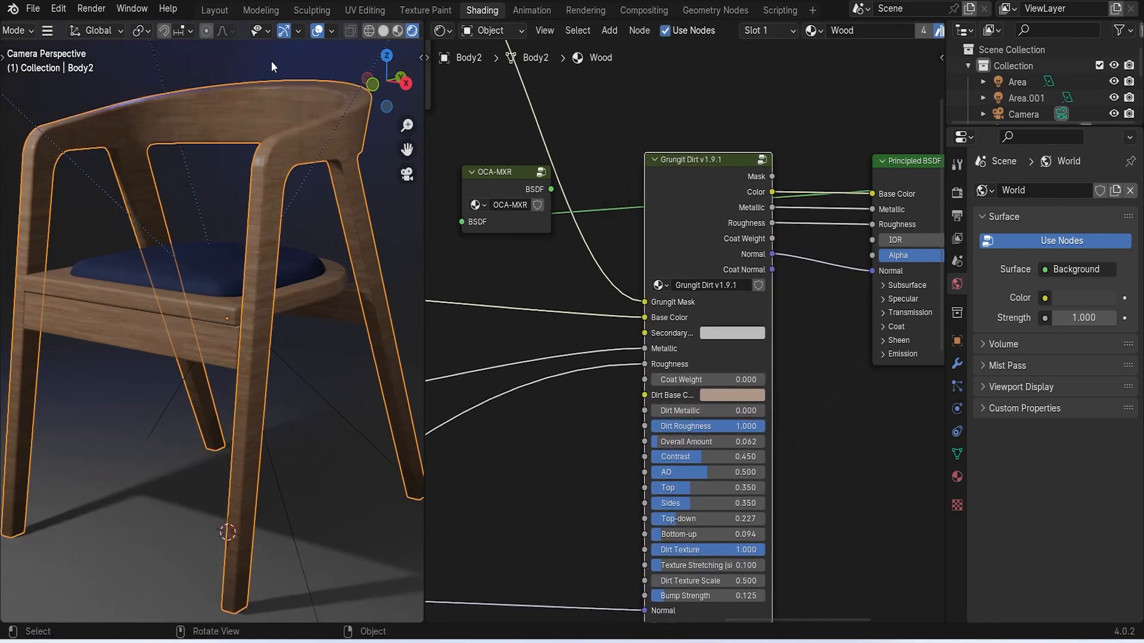
# Return to the Layout workspace, save the chair file, and render the image from the camera
pyautogui.click(206, 10)
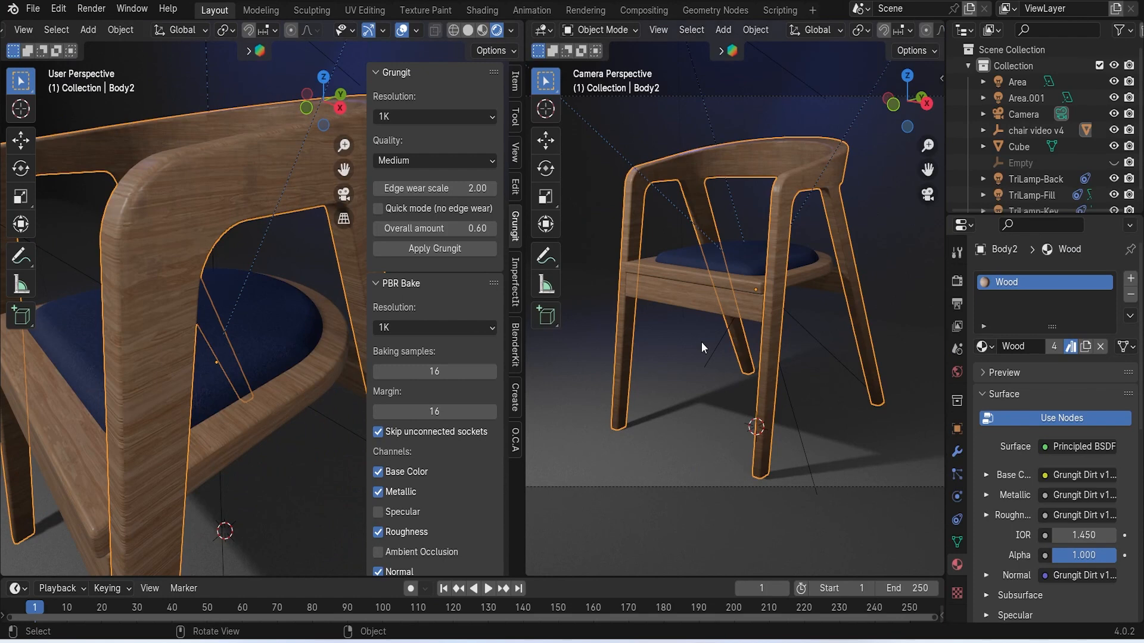
pyautogui.scroll(2, 770, 359)
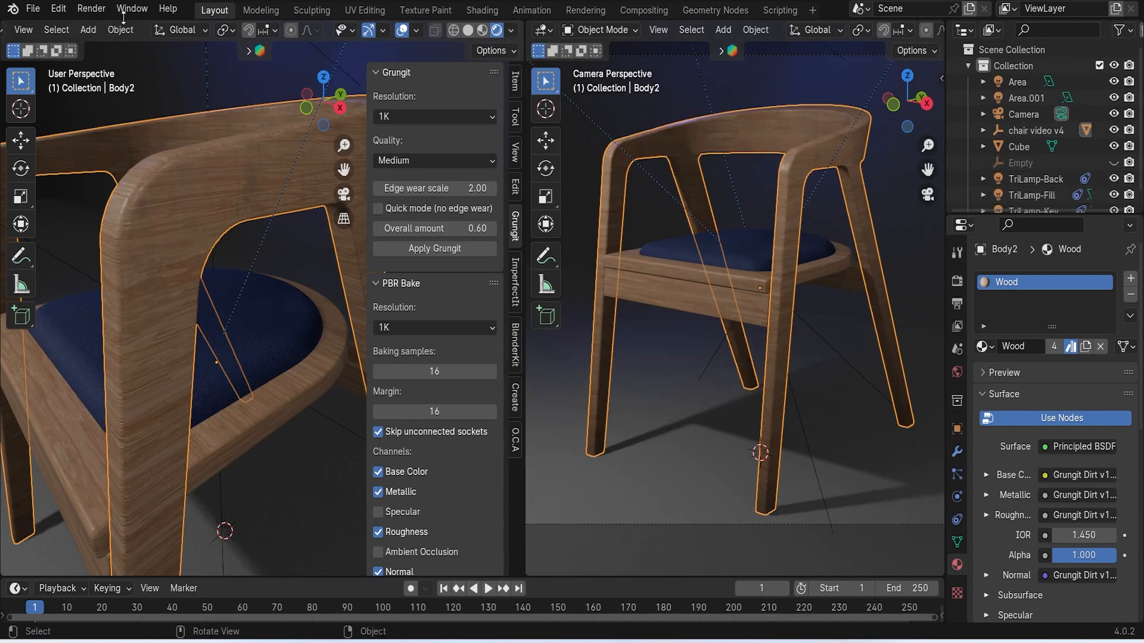
pyautogui.click(32, 8)
pyautogui.click(95, 113)
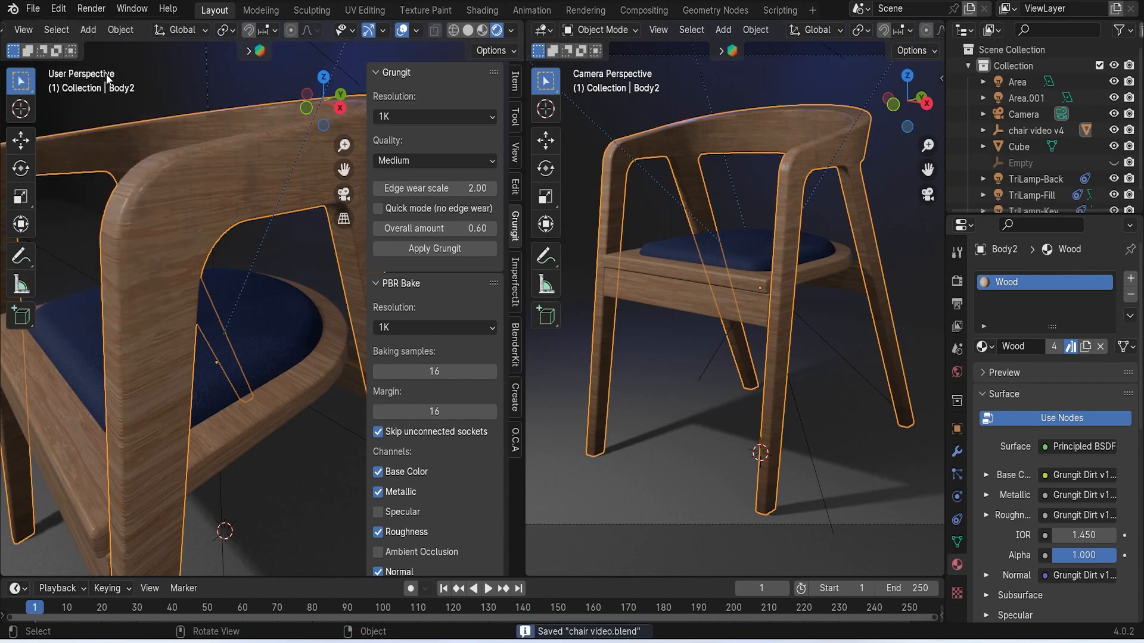
pyautogui.click(91, 8)
pyautogui.click(102, 27)
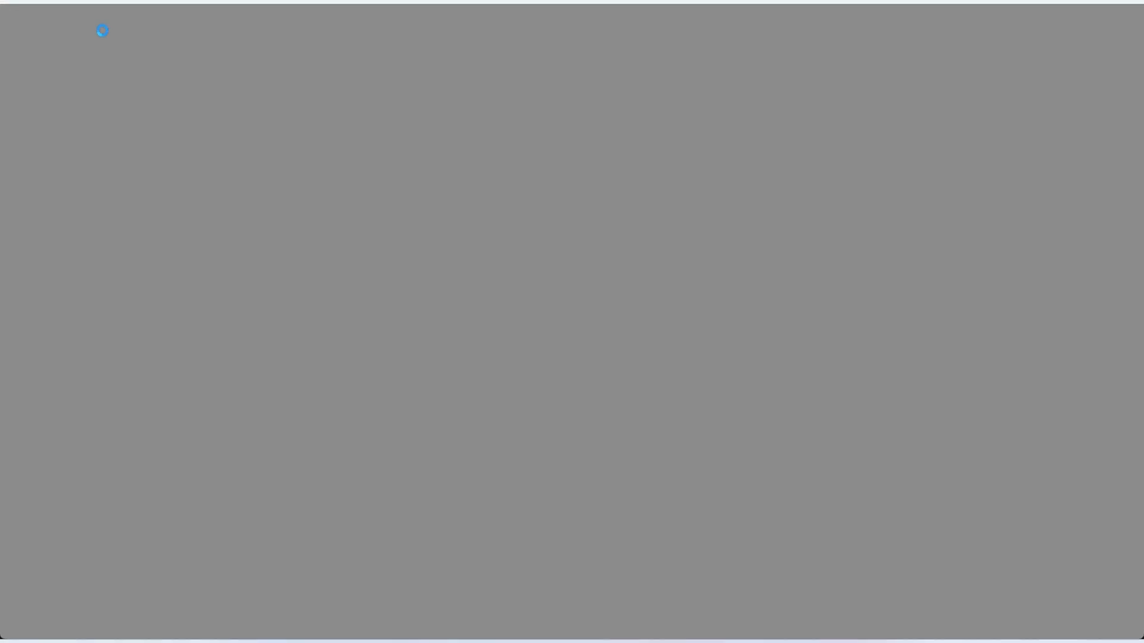